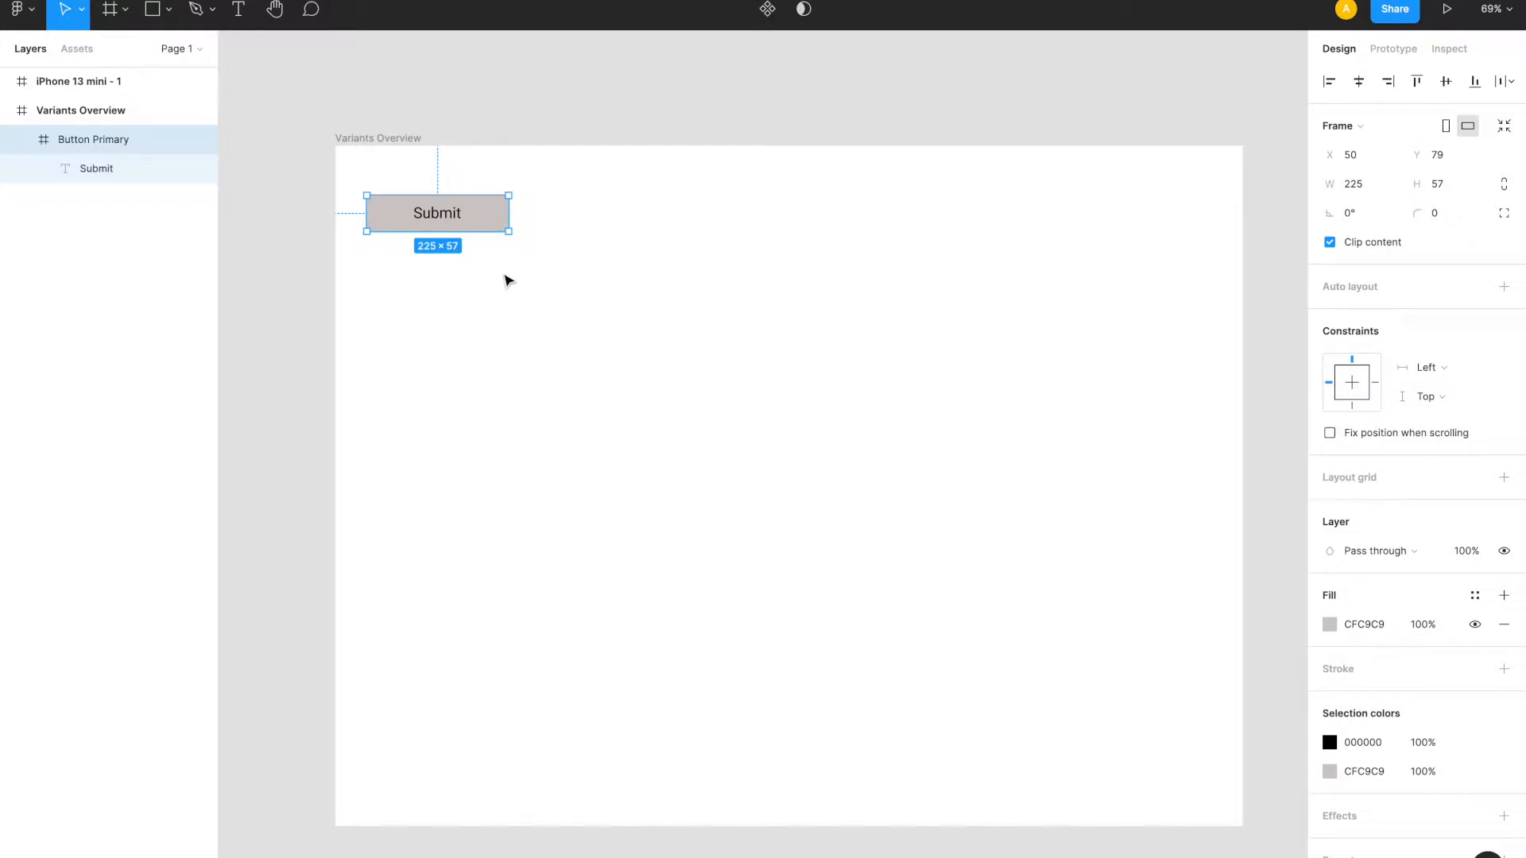
- Duplicate the Submit button downward into an evenly spaced column of four buttons
click(506, 279)
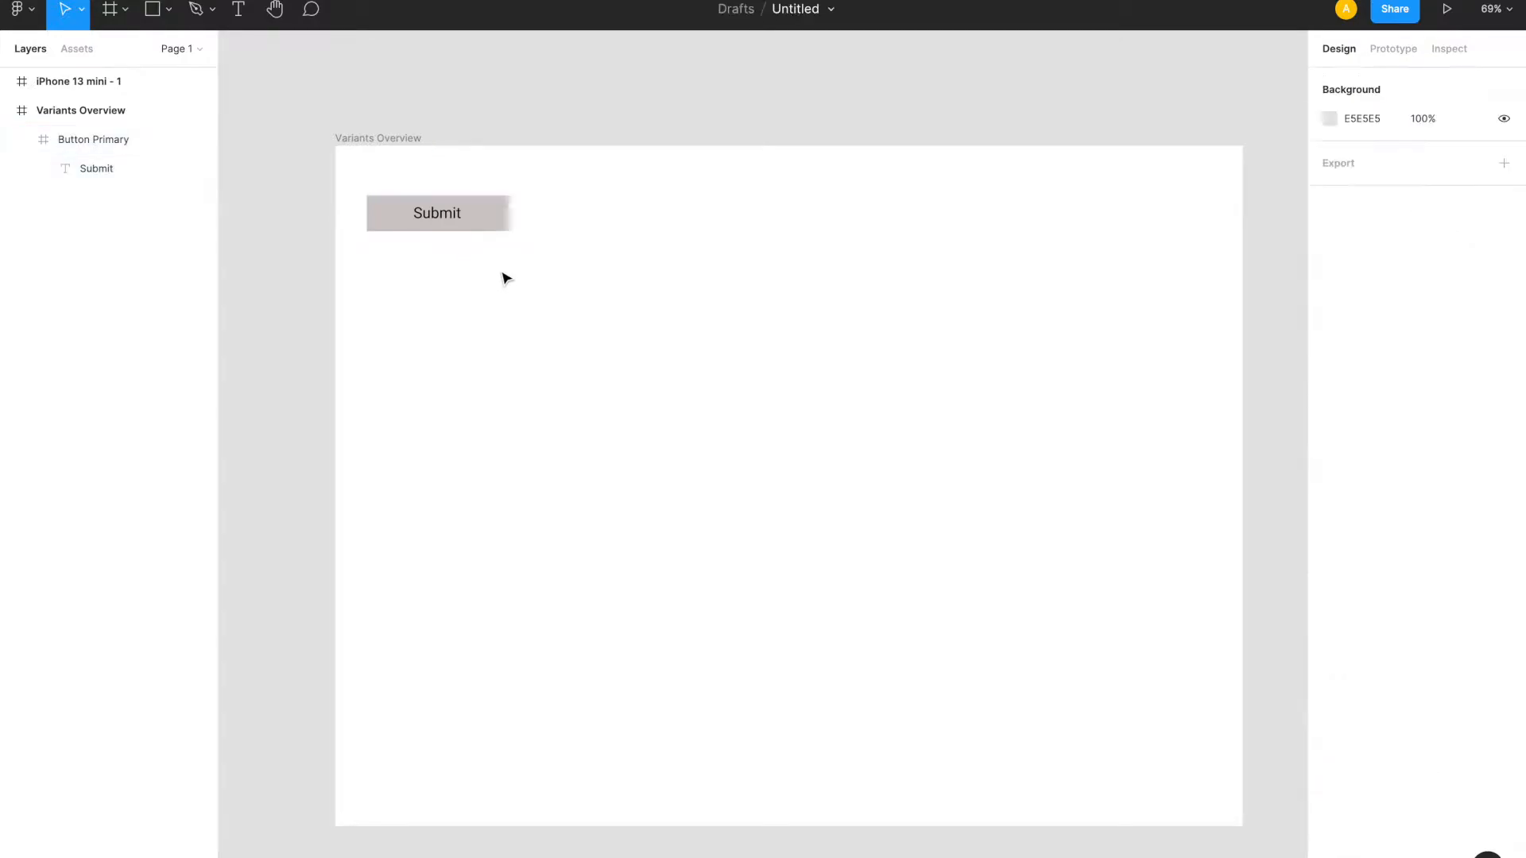
click(481, 222)
drag(481, 222, 493, 331)
- Duplicate the four Submit buttons together directly below themselves to make a column of eight
shift+click(493, 217)
shift+click(487, 212)
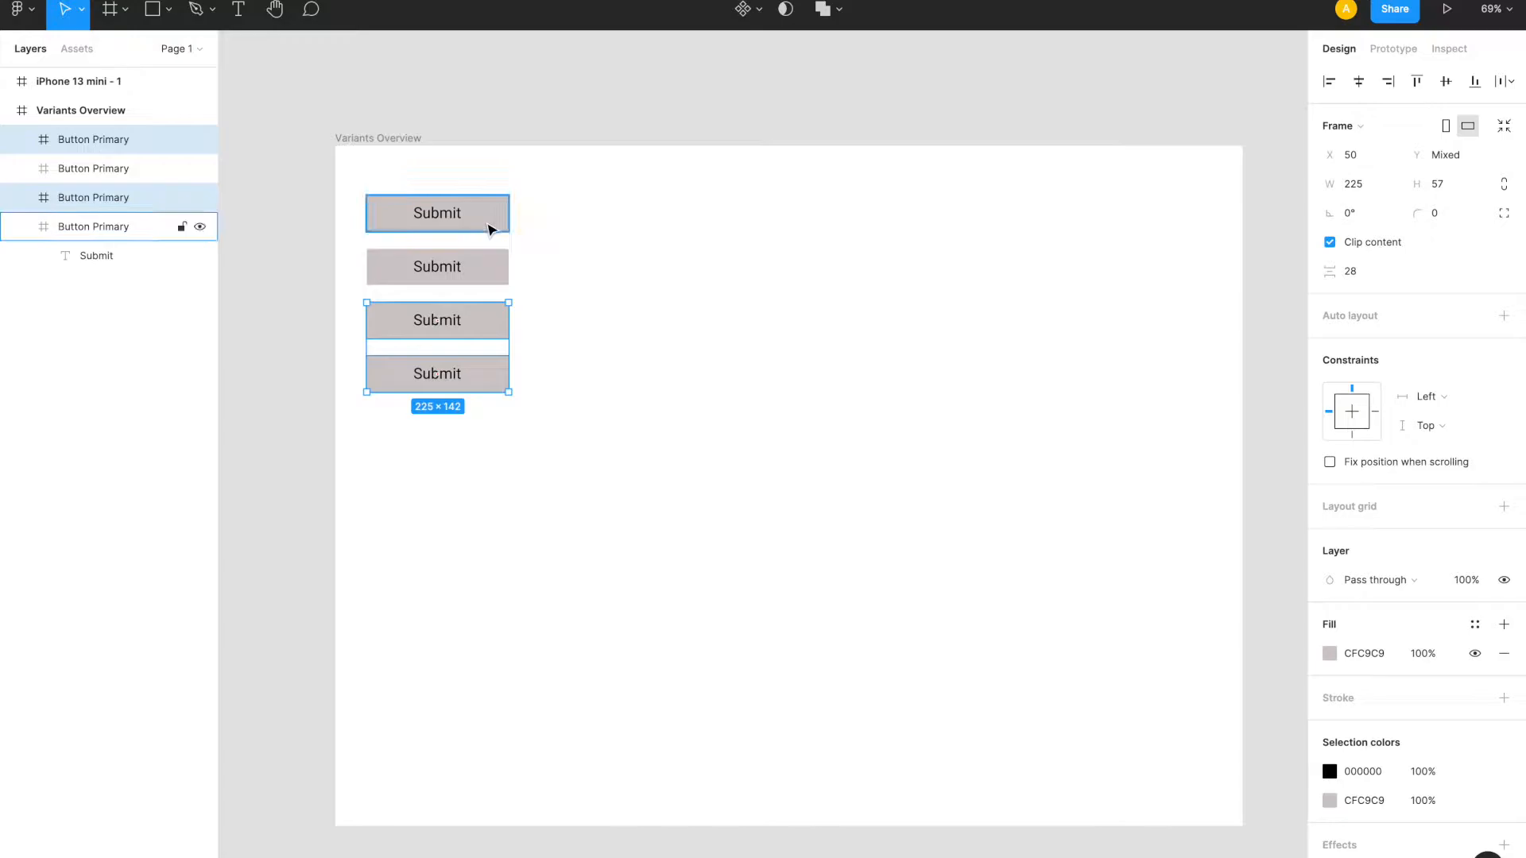
shift+click(494, 266)
shift+click(493, 317)
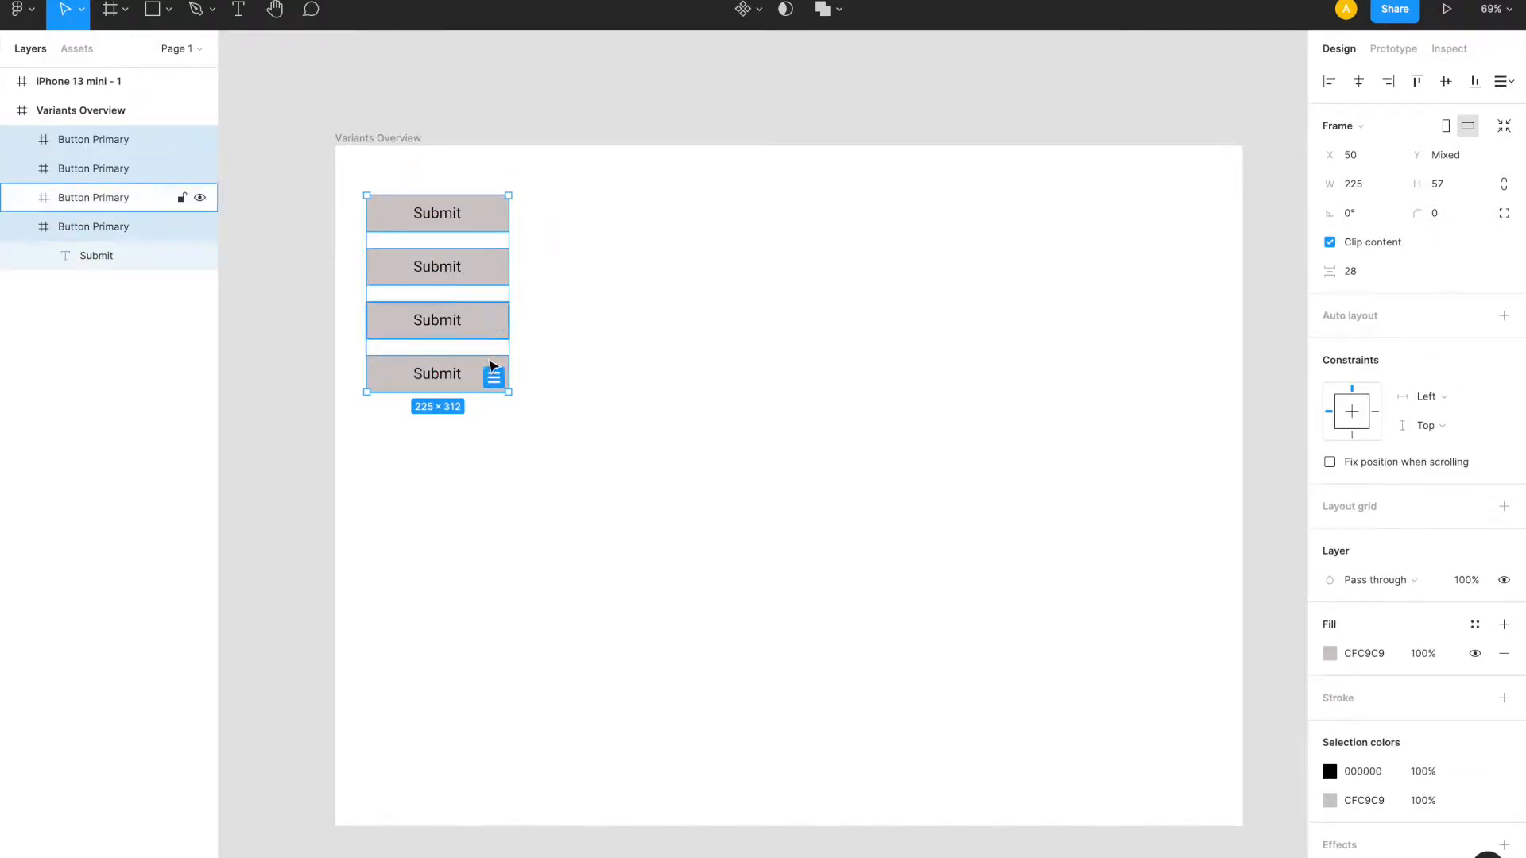
shift+click(490, 367)
shift+click(487, 313)
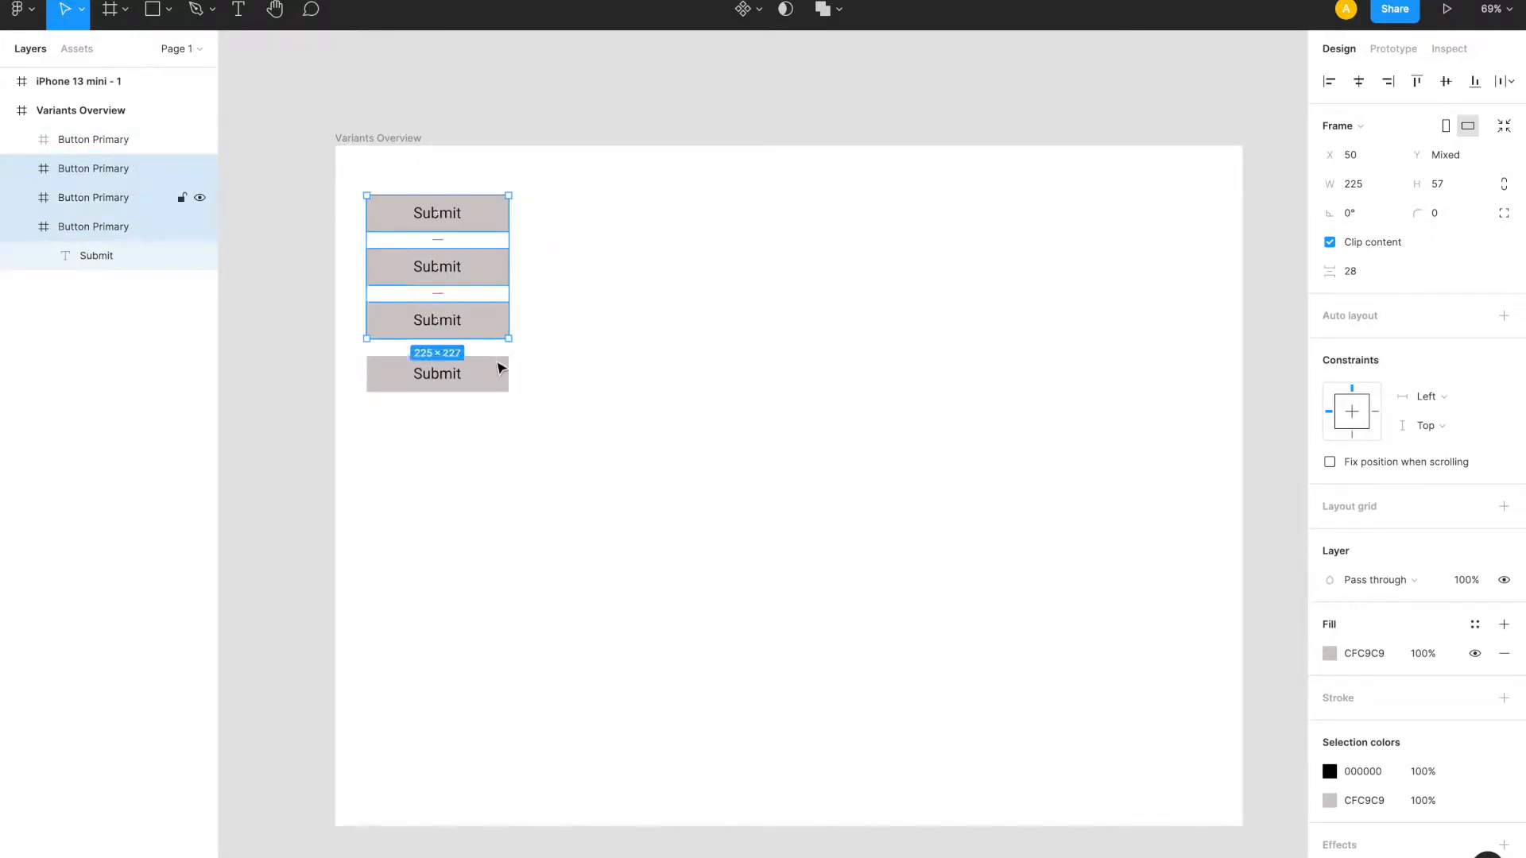
shift+click(499, 366)
drag(498, 366, 493, 586)
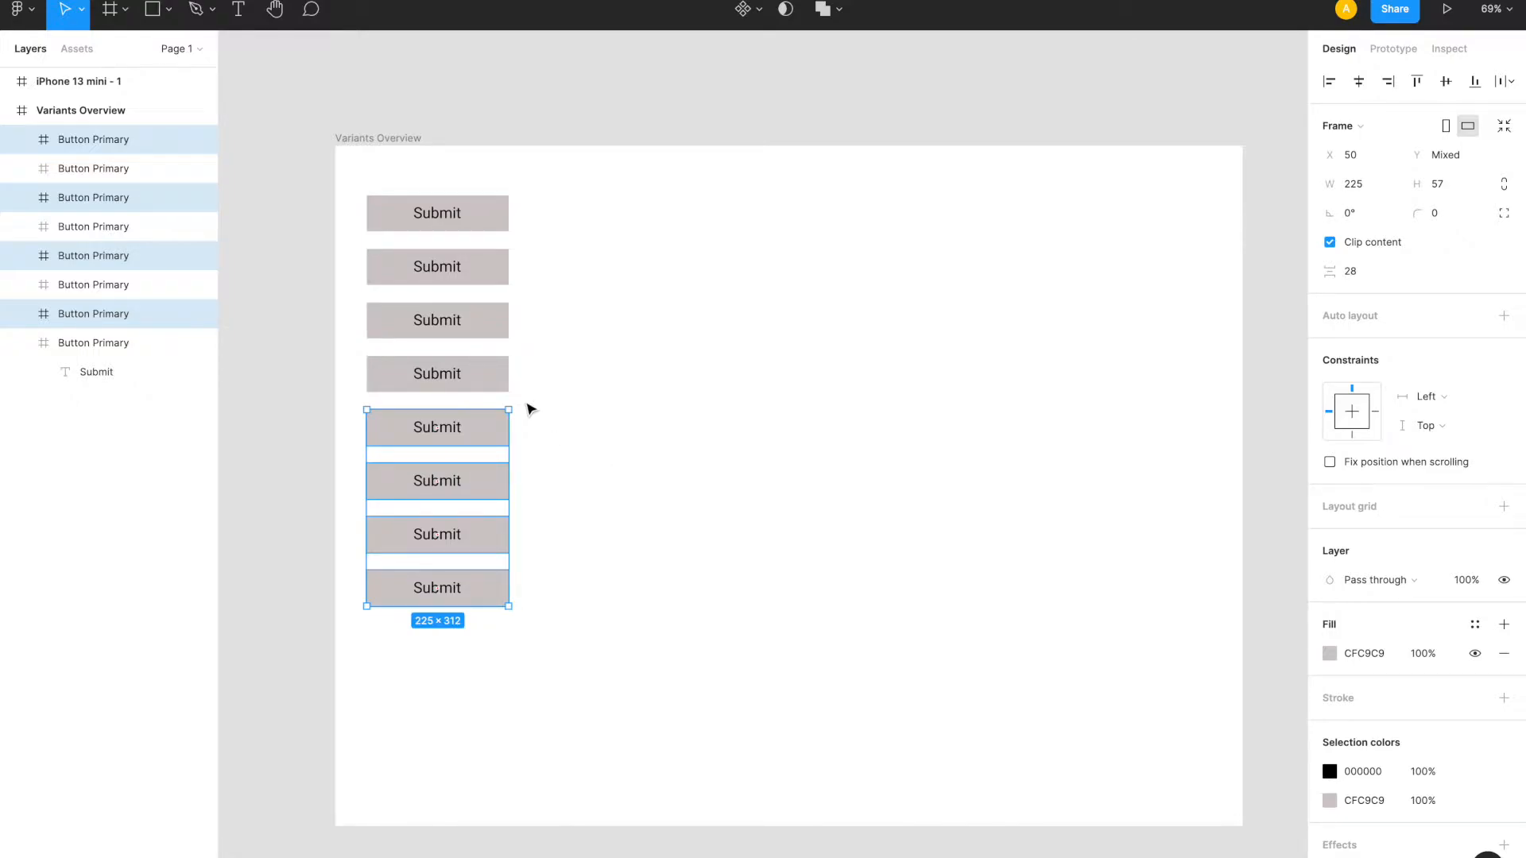
- Swap the fill and stroke of the fourth button and recolour the fifth button's fill dark red
click(496, 389)
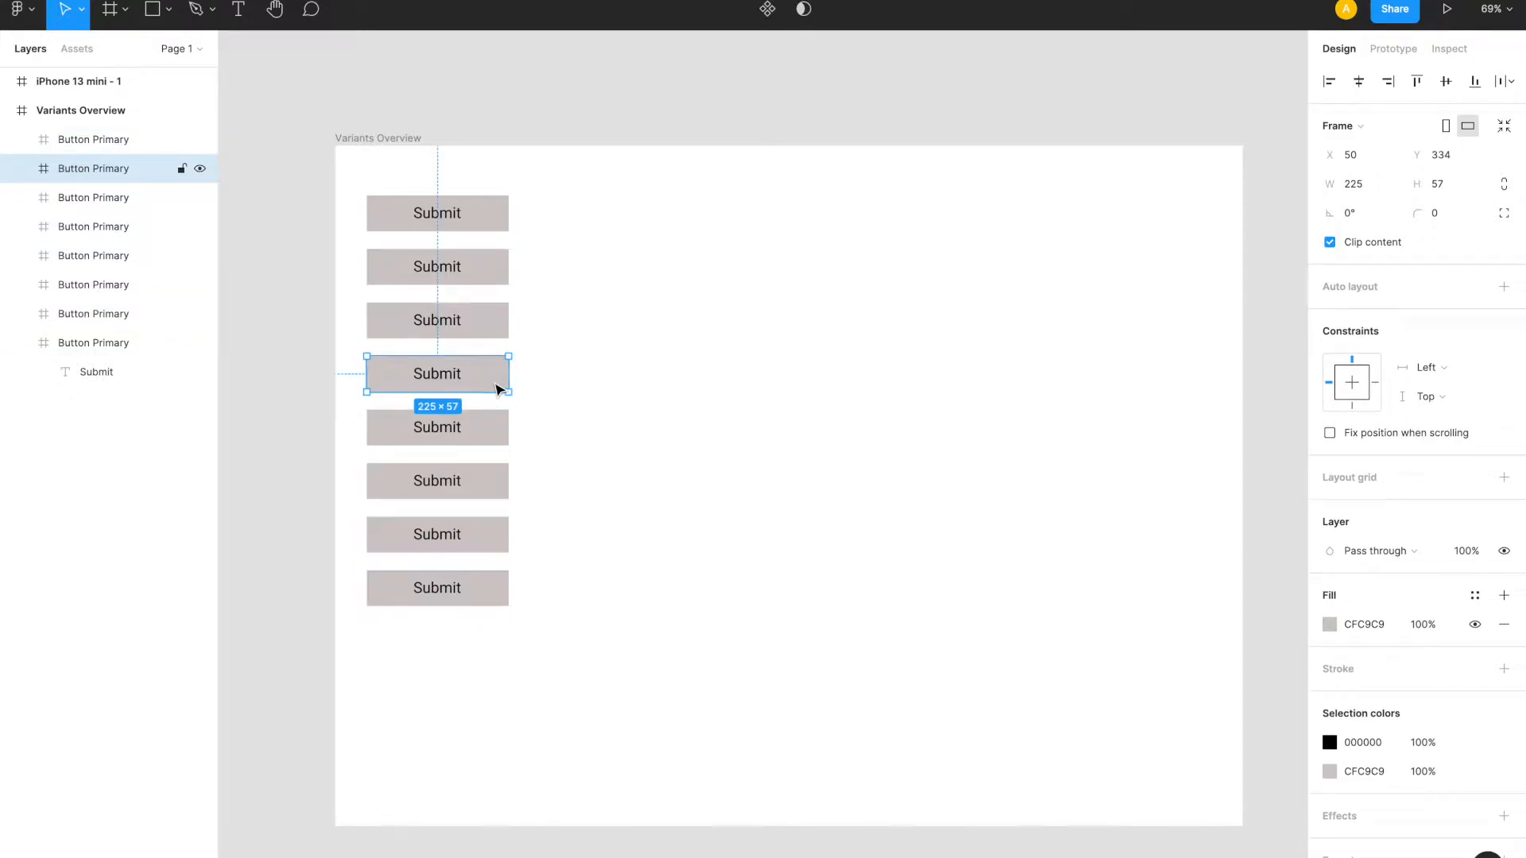
key(shift+x)
click(486, 440)
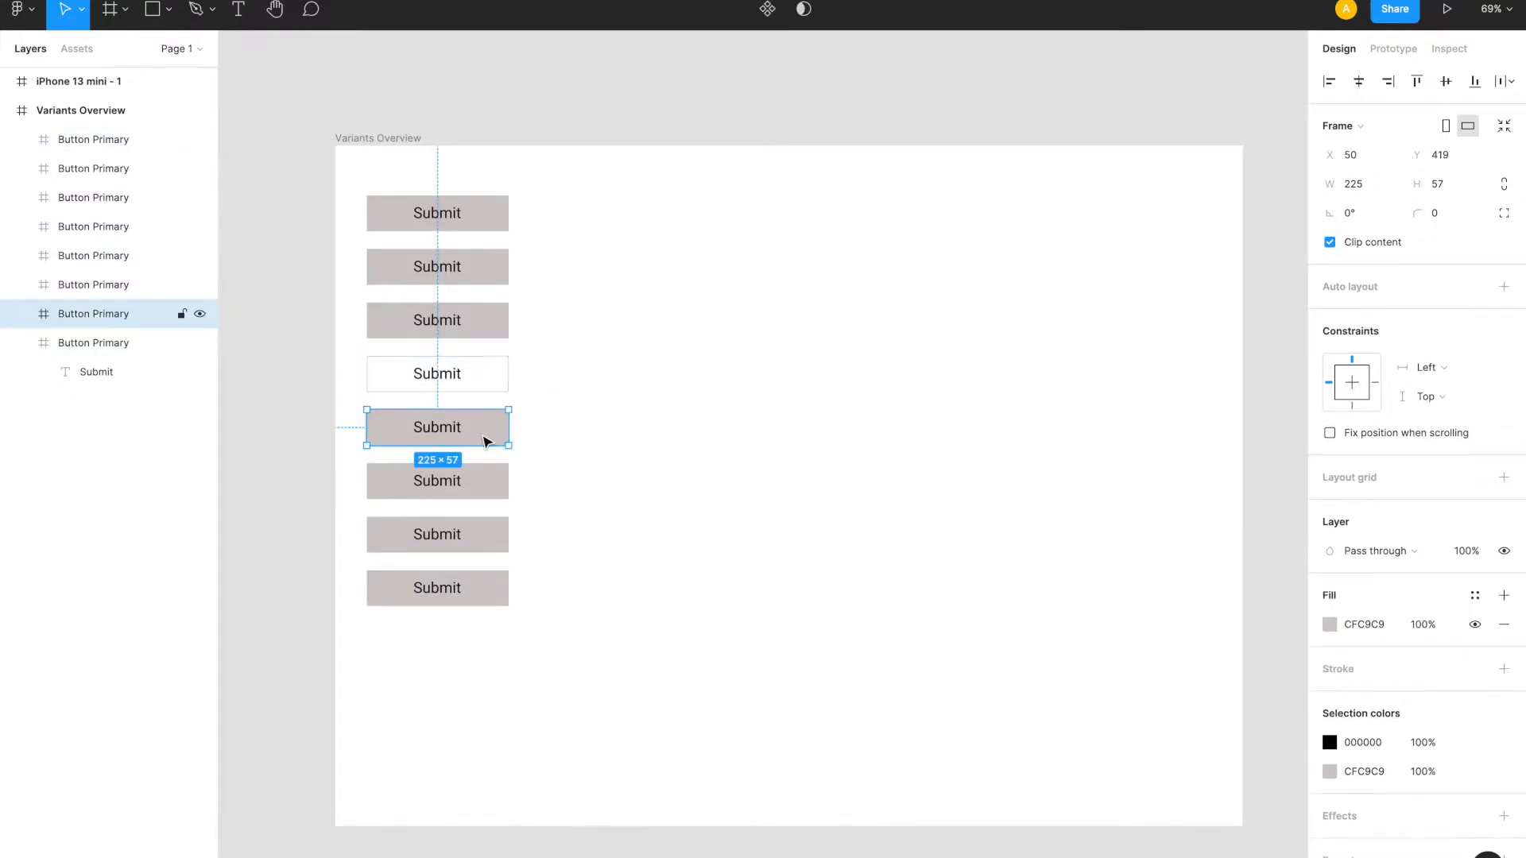
click(1329, 623)
click(1196, 569)
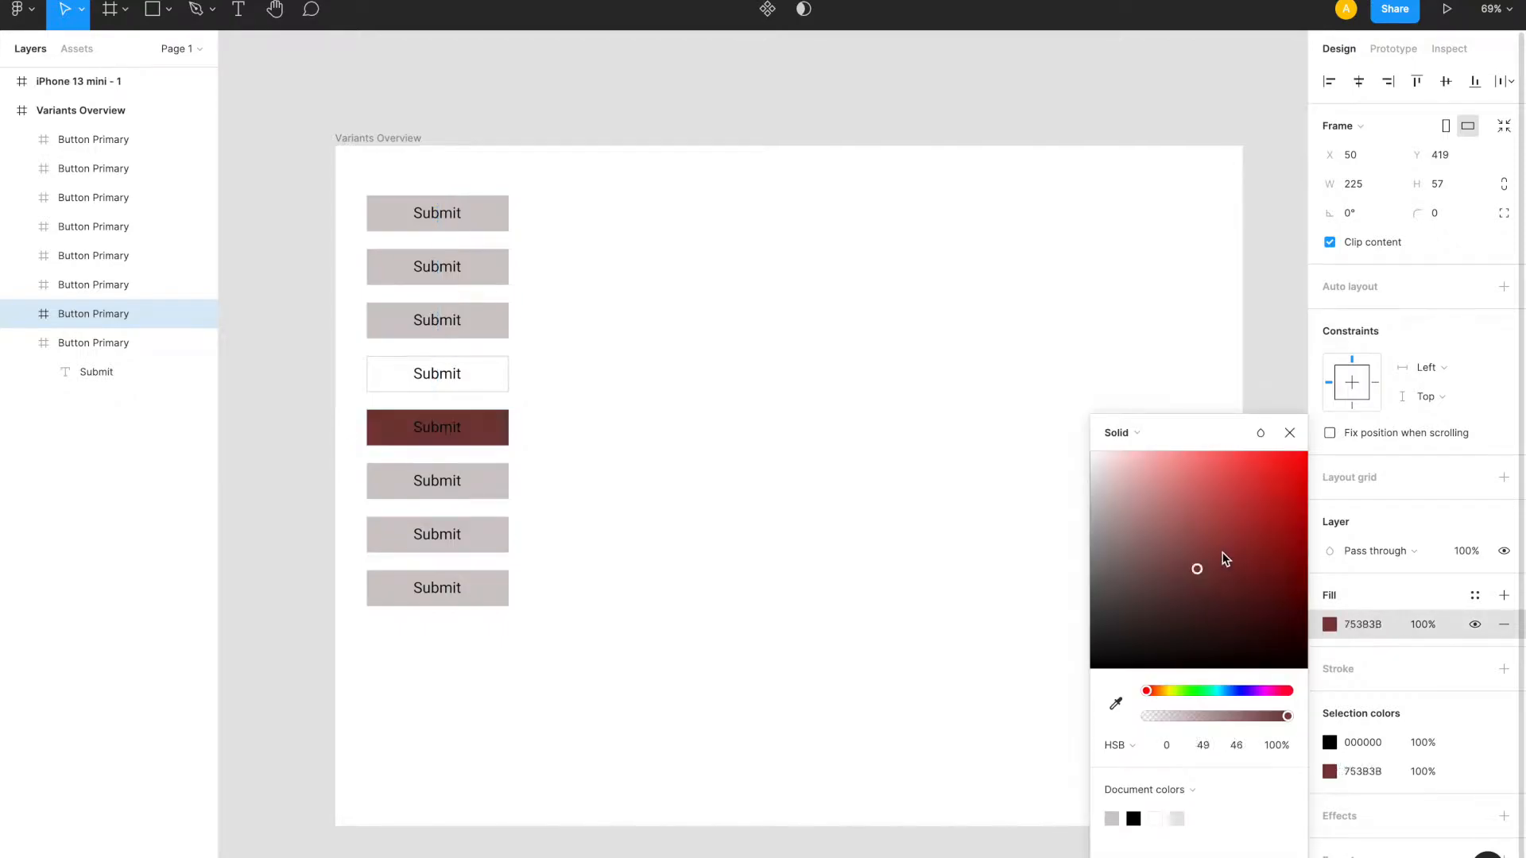
click(596, 494)
click(501, 496)
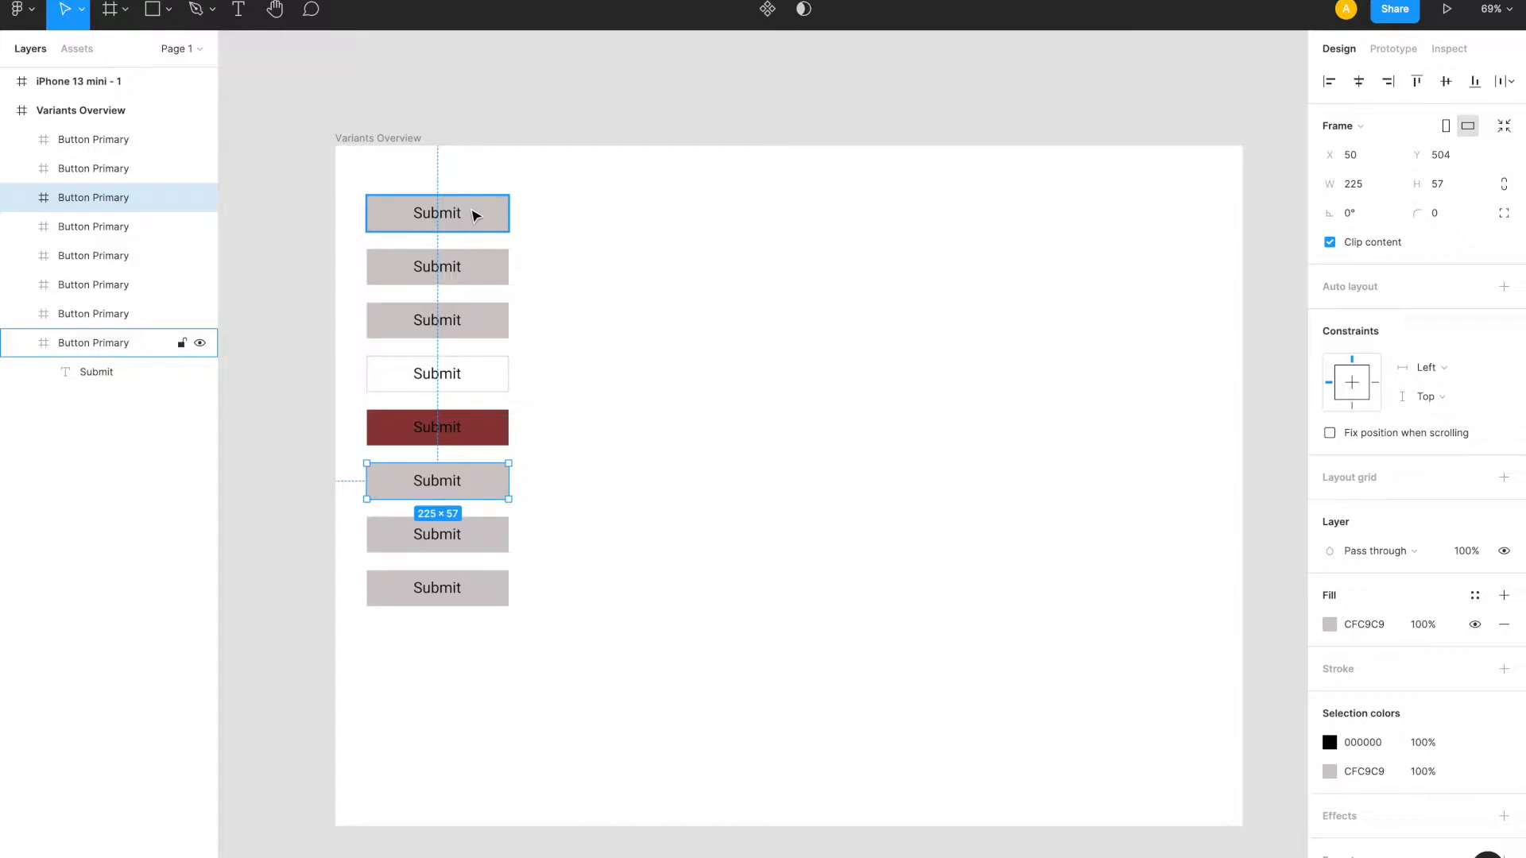
- Delete the seven duplicated Submit buttons below the first one
click(475, 215)
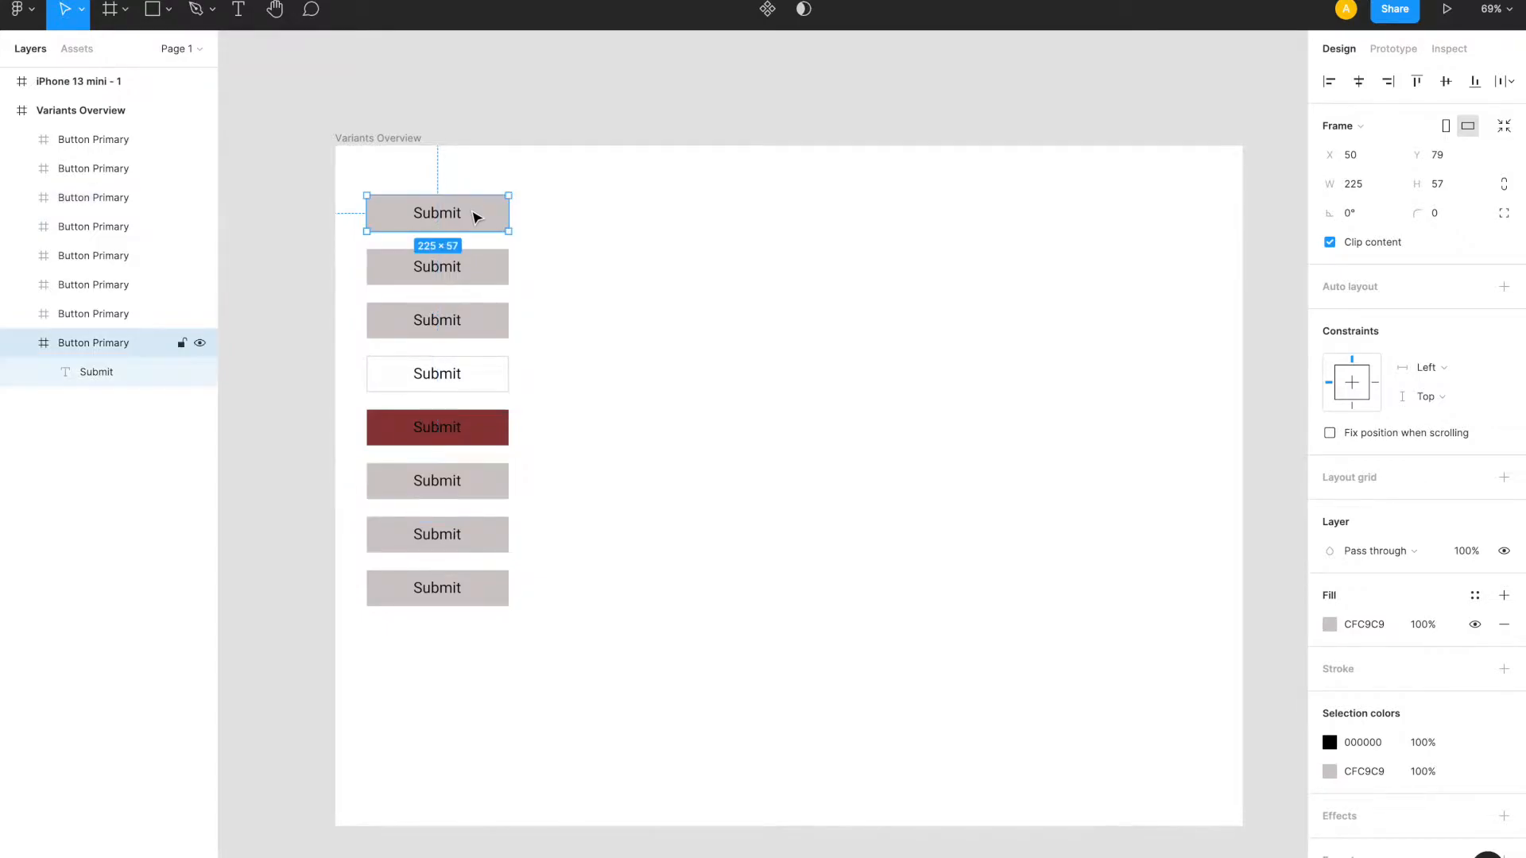
click(487, 281)
shift+click(493, 322)
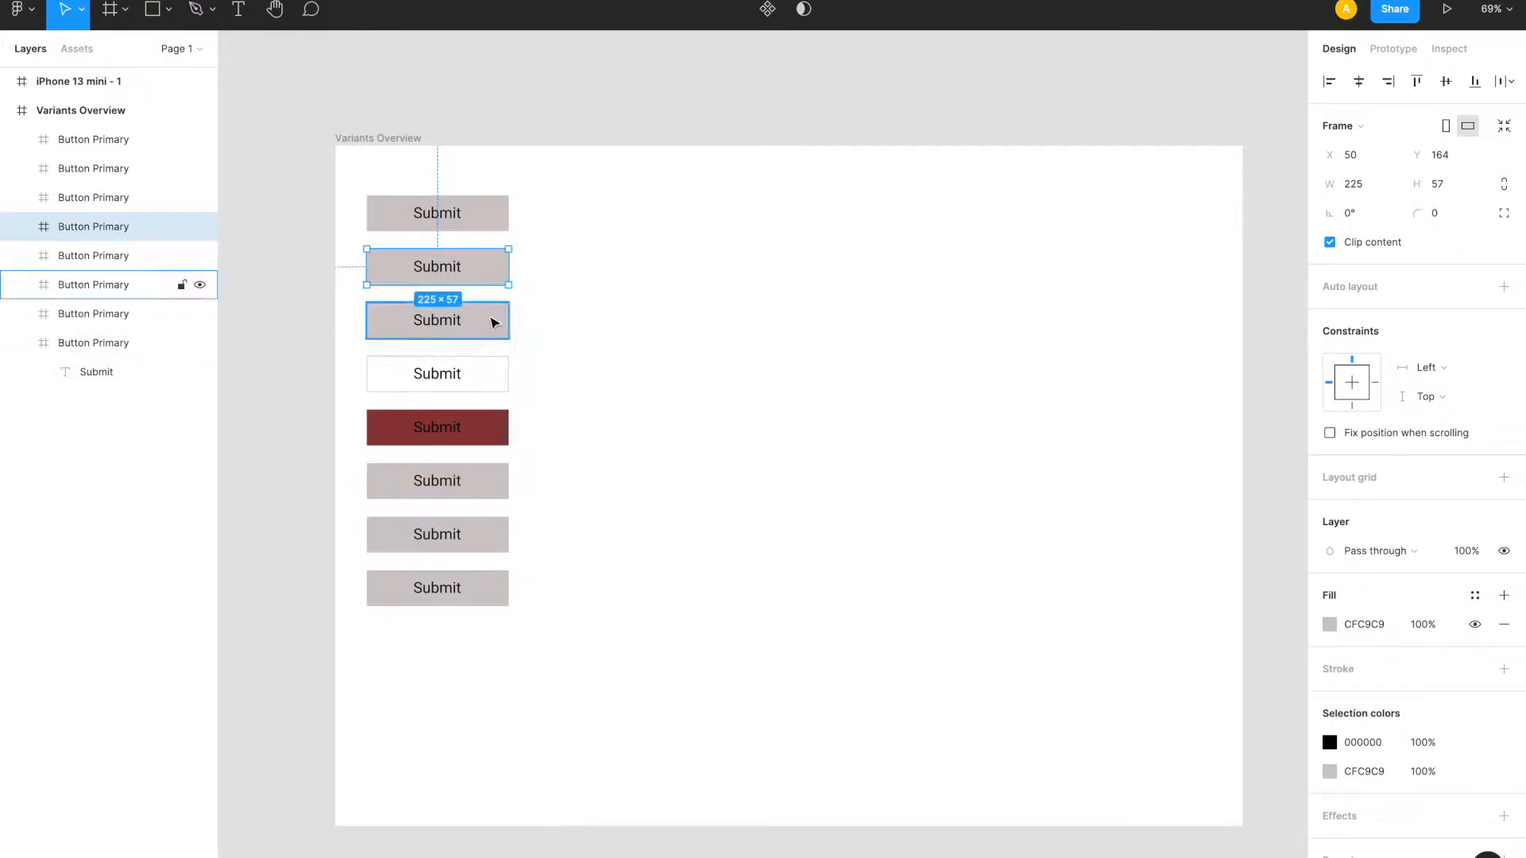
shift+click(487, 387)
shift+click(480, 438)
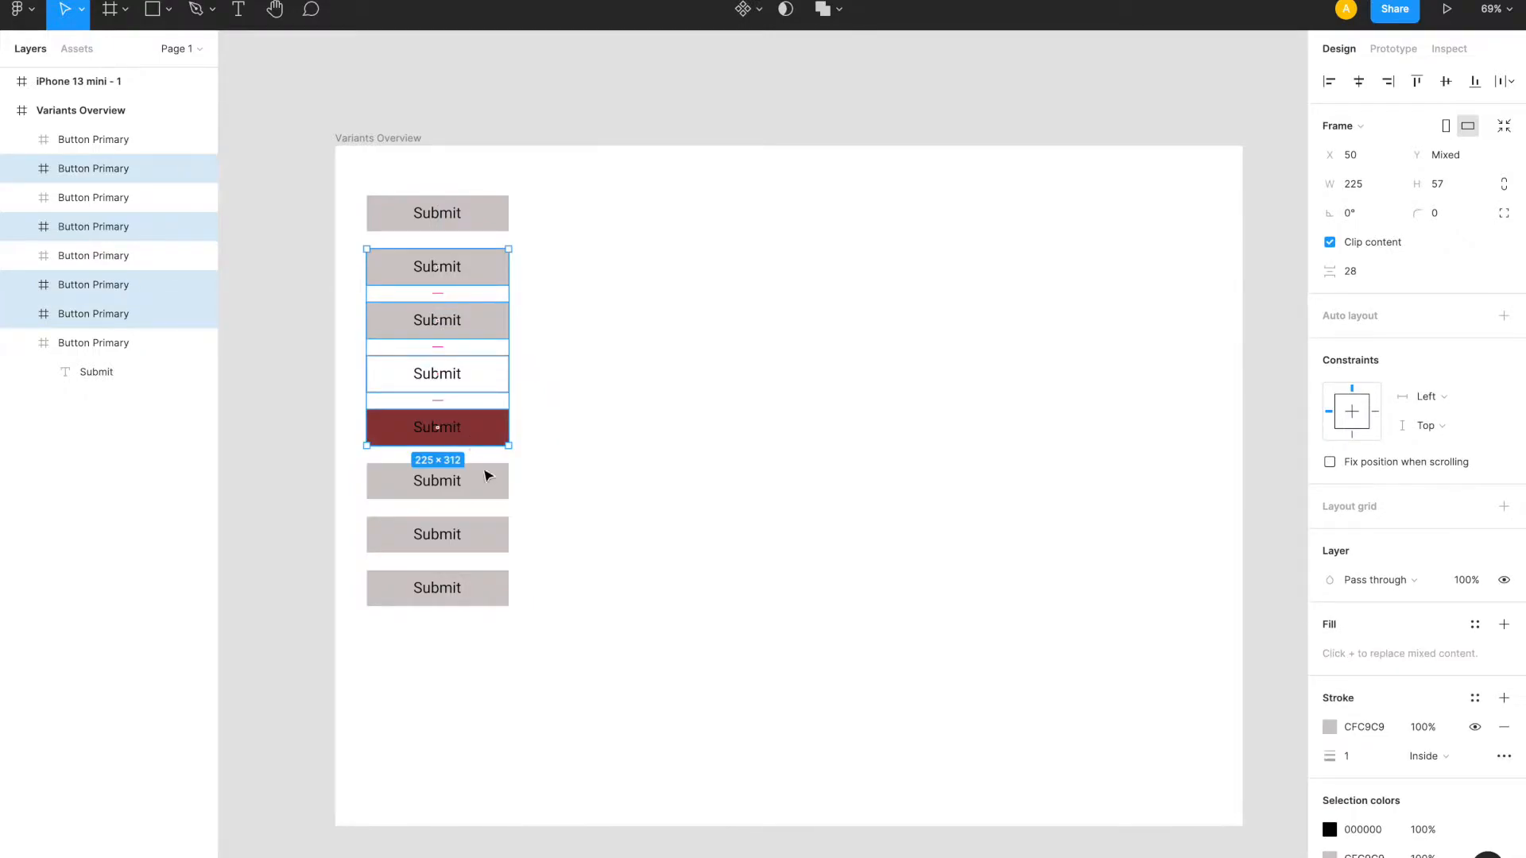
shift+click(487, 483)
shift+click(494, 534)
shift+click(494, 592)
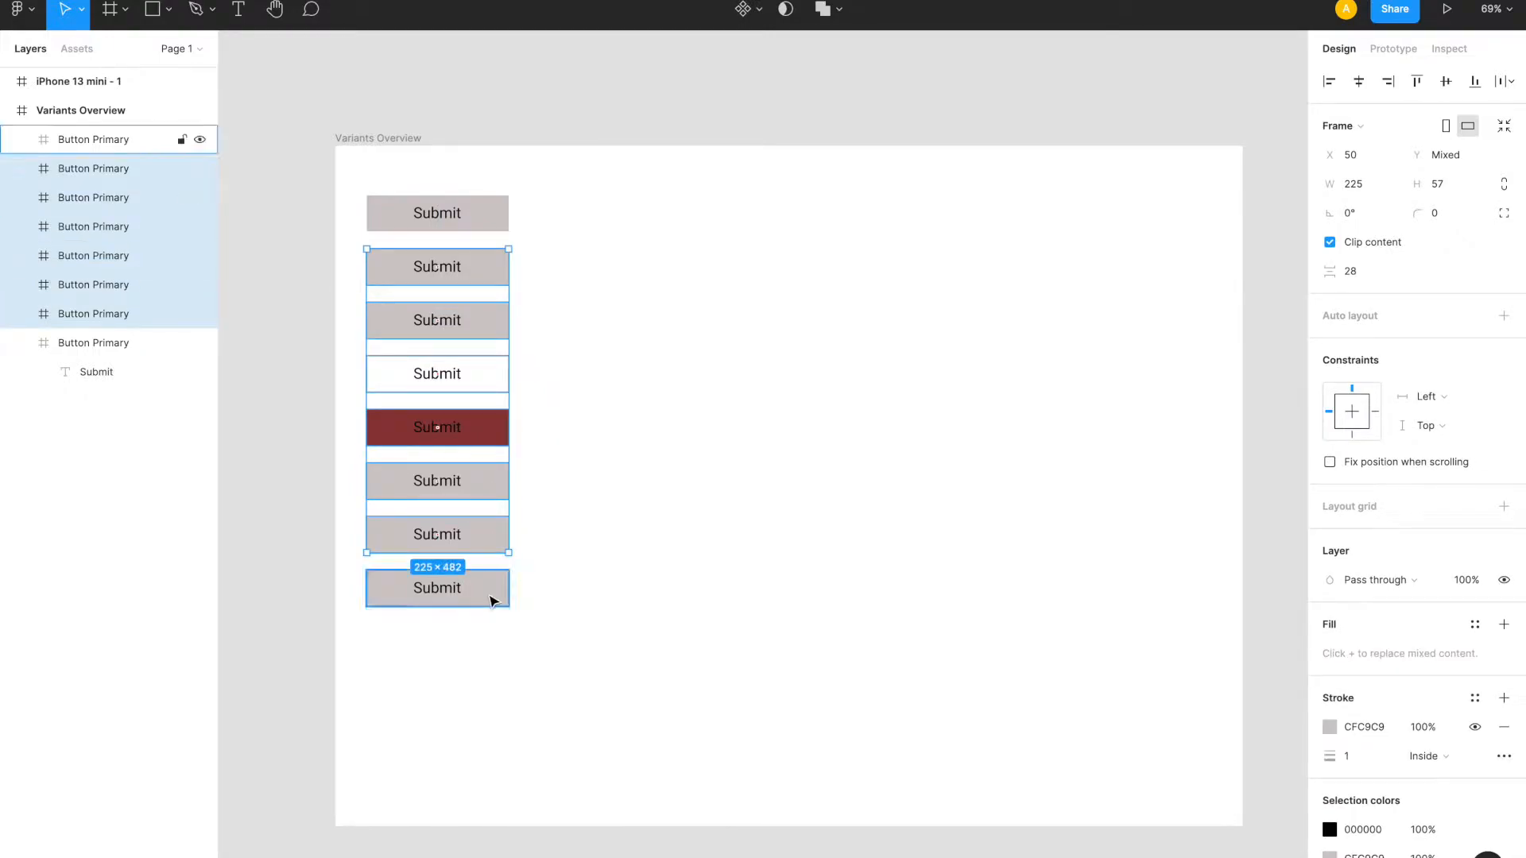
key(BackSpace)
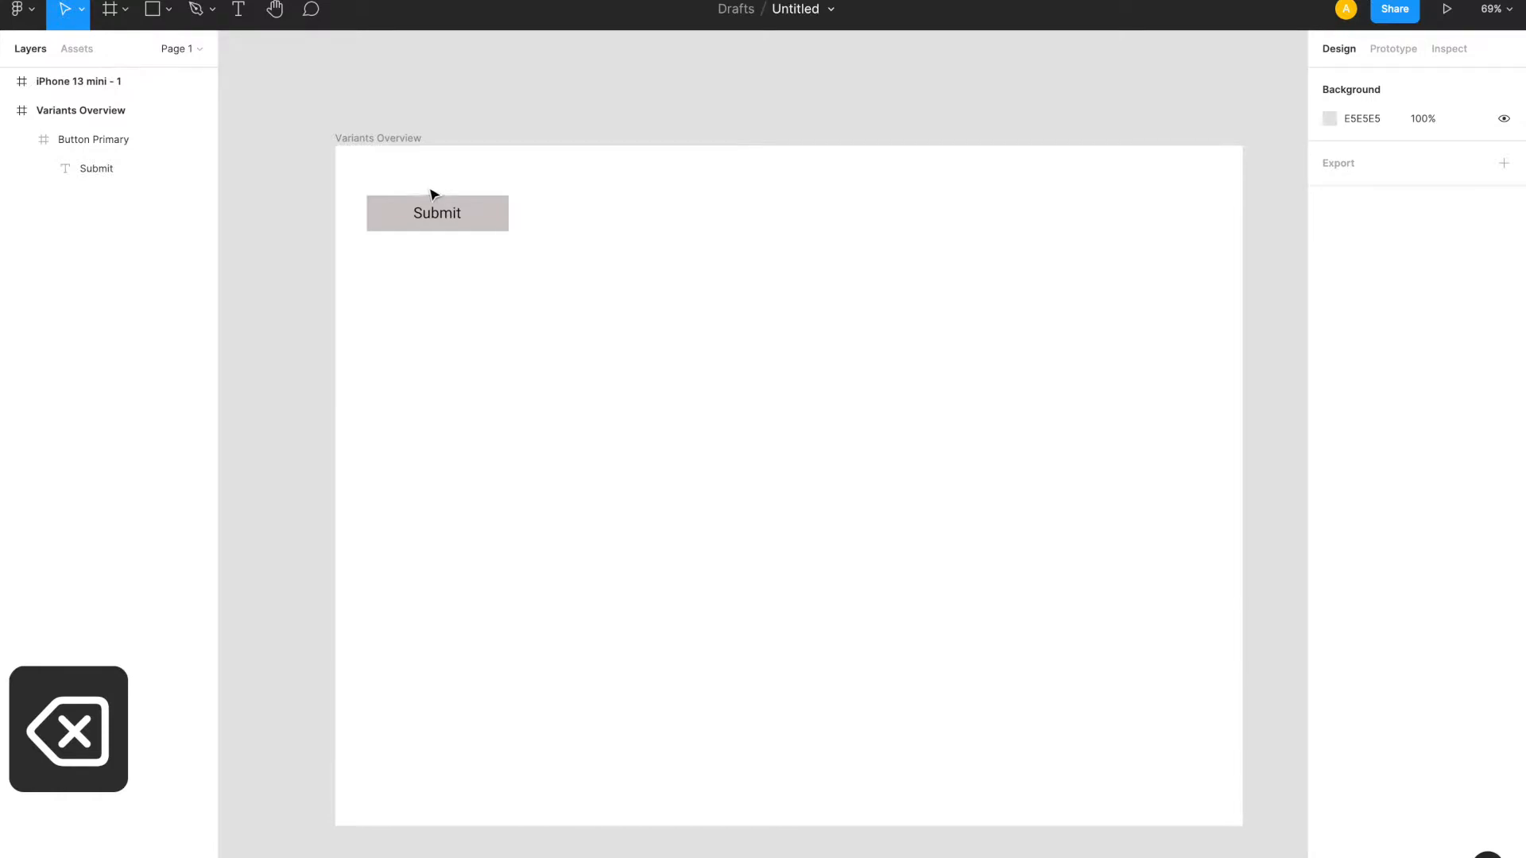
- Set the Button Primary frame's fill to 020202 and its Submit label's colour to FFFFFF
click(471, 218)
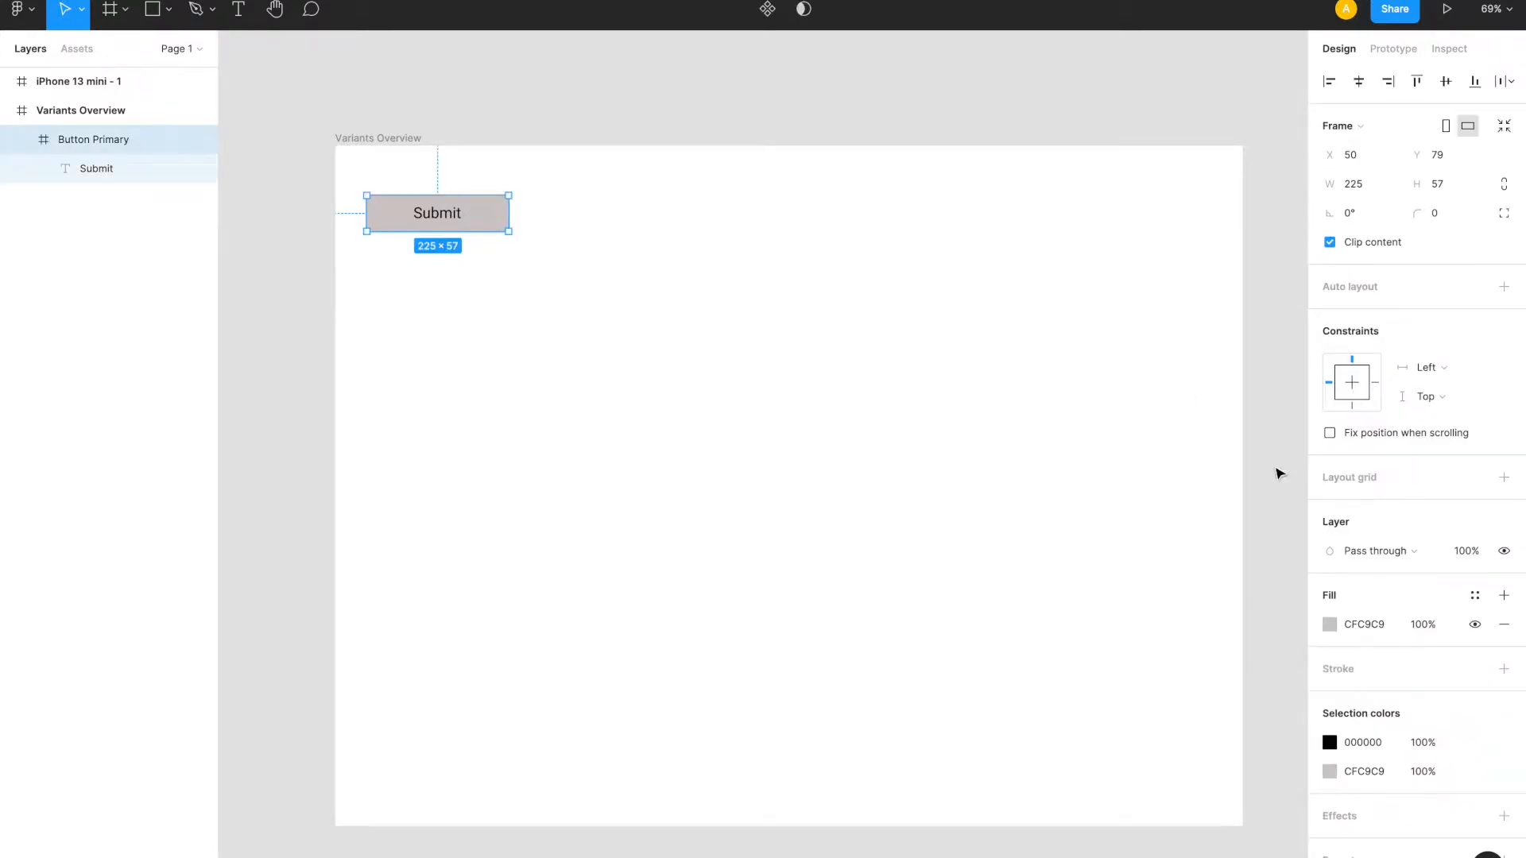
click(1332, 624)
drag(1111, 534, 1059, 665)
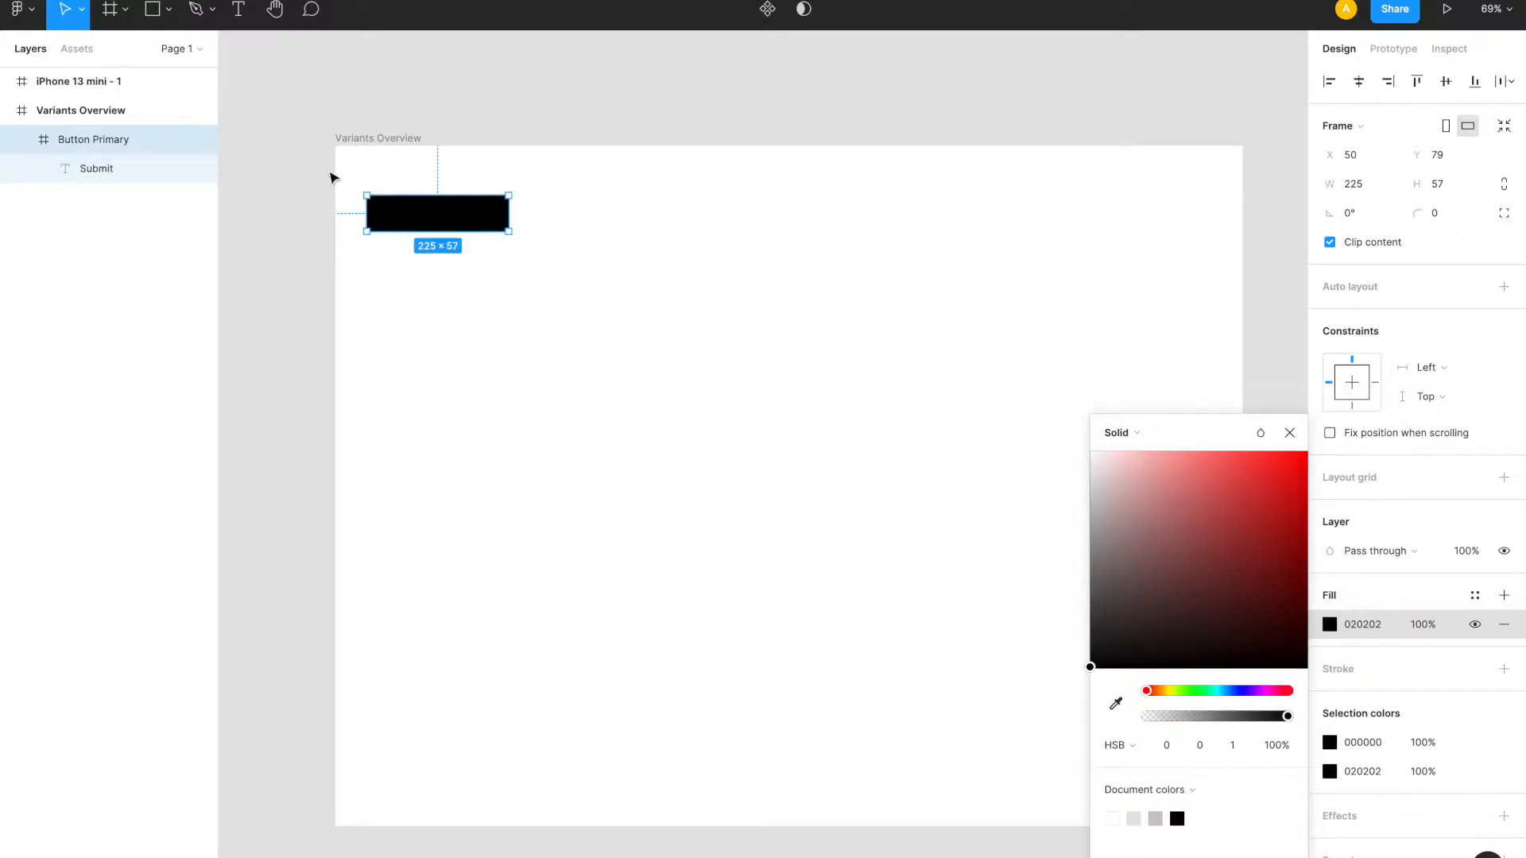
double_click(447, 223)
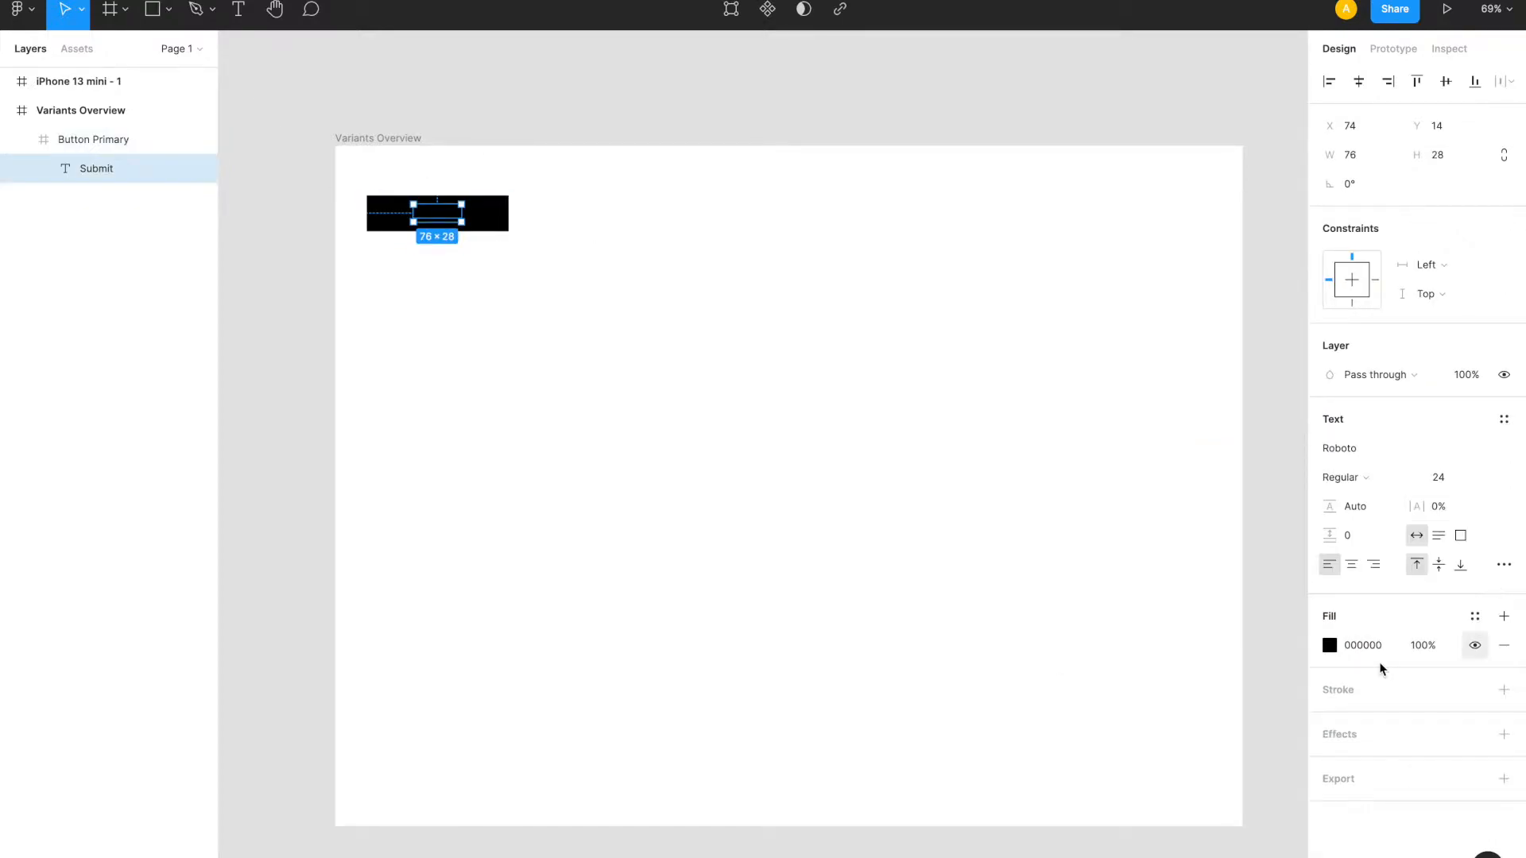
click(1330, 645)
drag(1110, 540, 1062, 377)
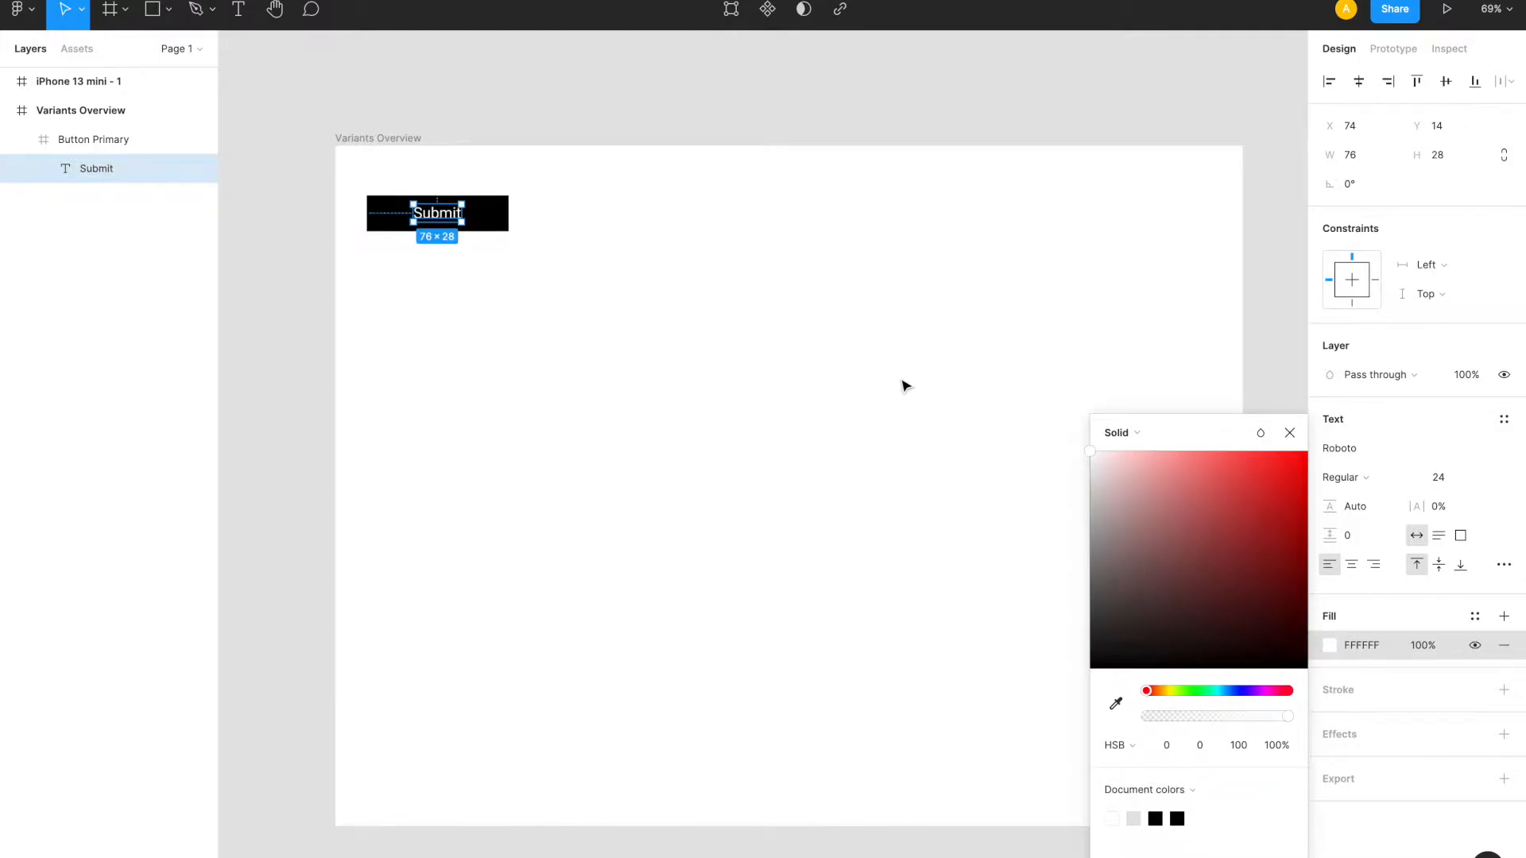
click(858, 387)
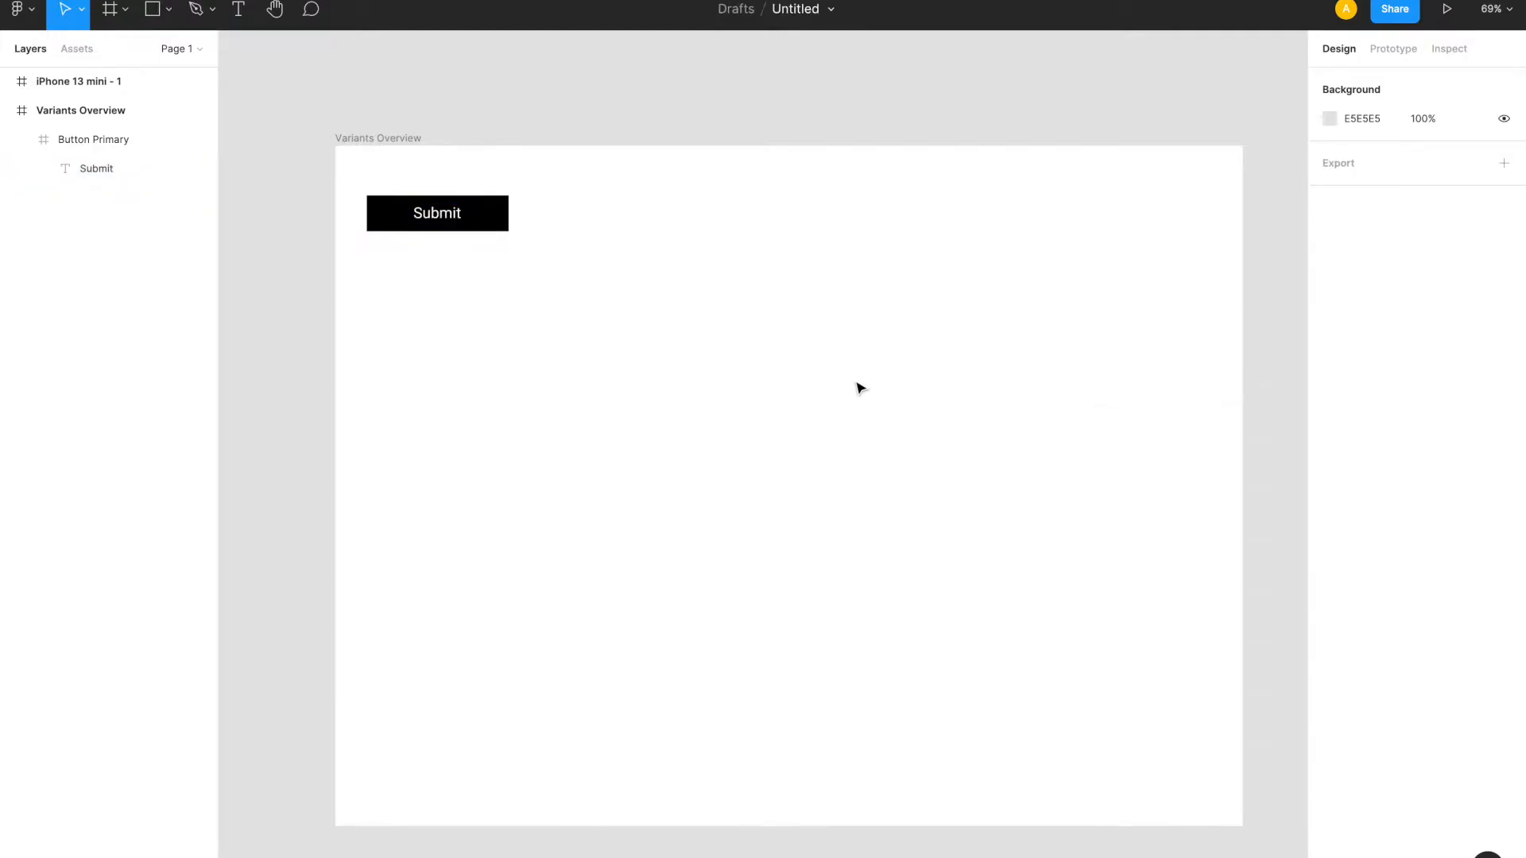
- Turn the Button Primary frame into a component and add a second variant to it
click(482, 230)
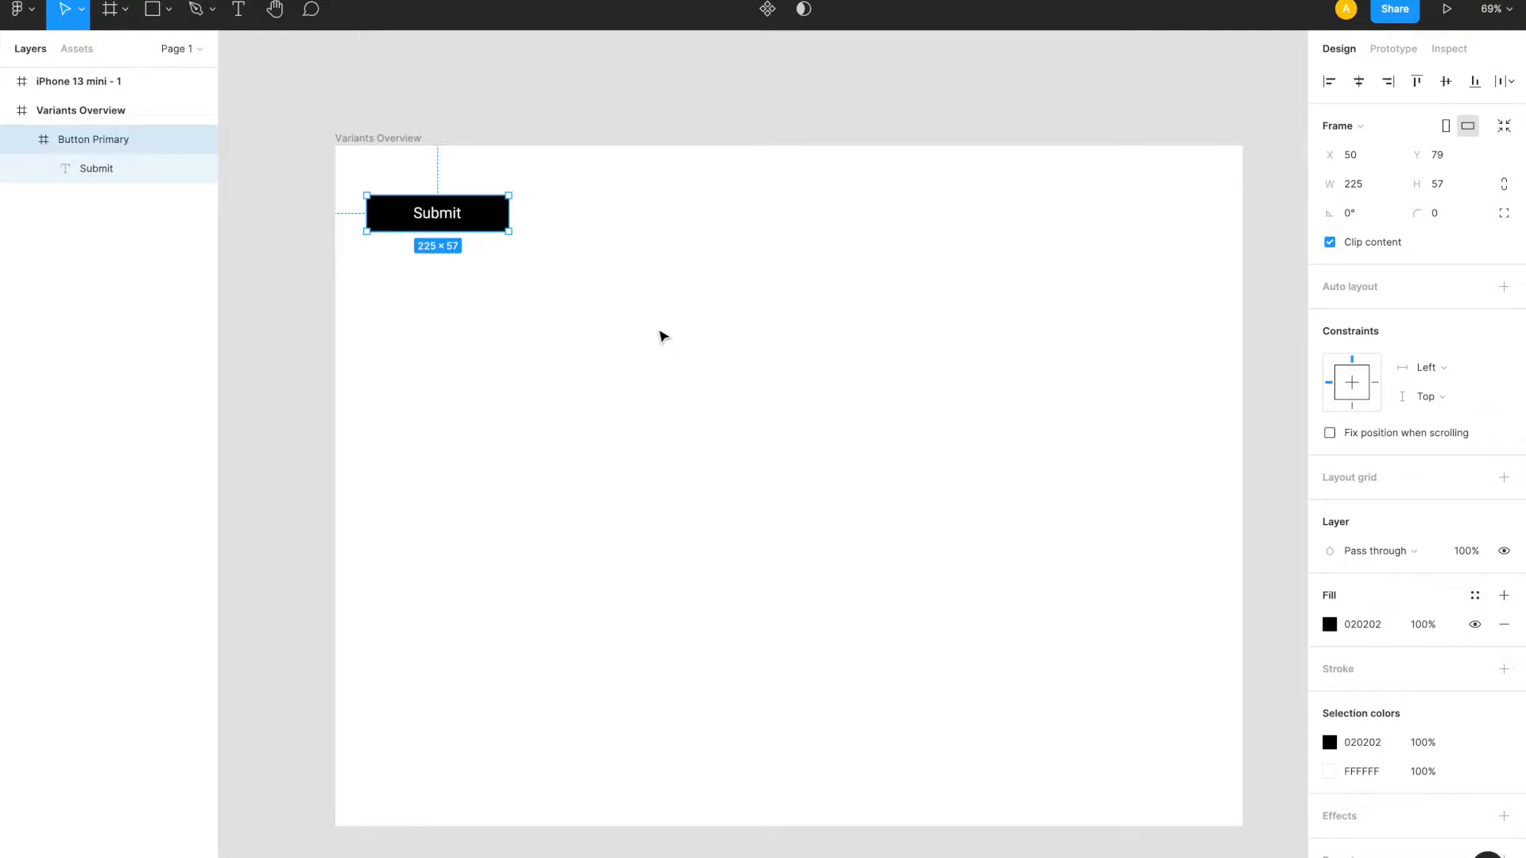
key(alt+super+k)
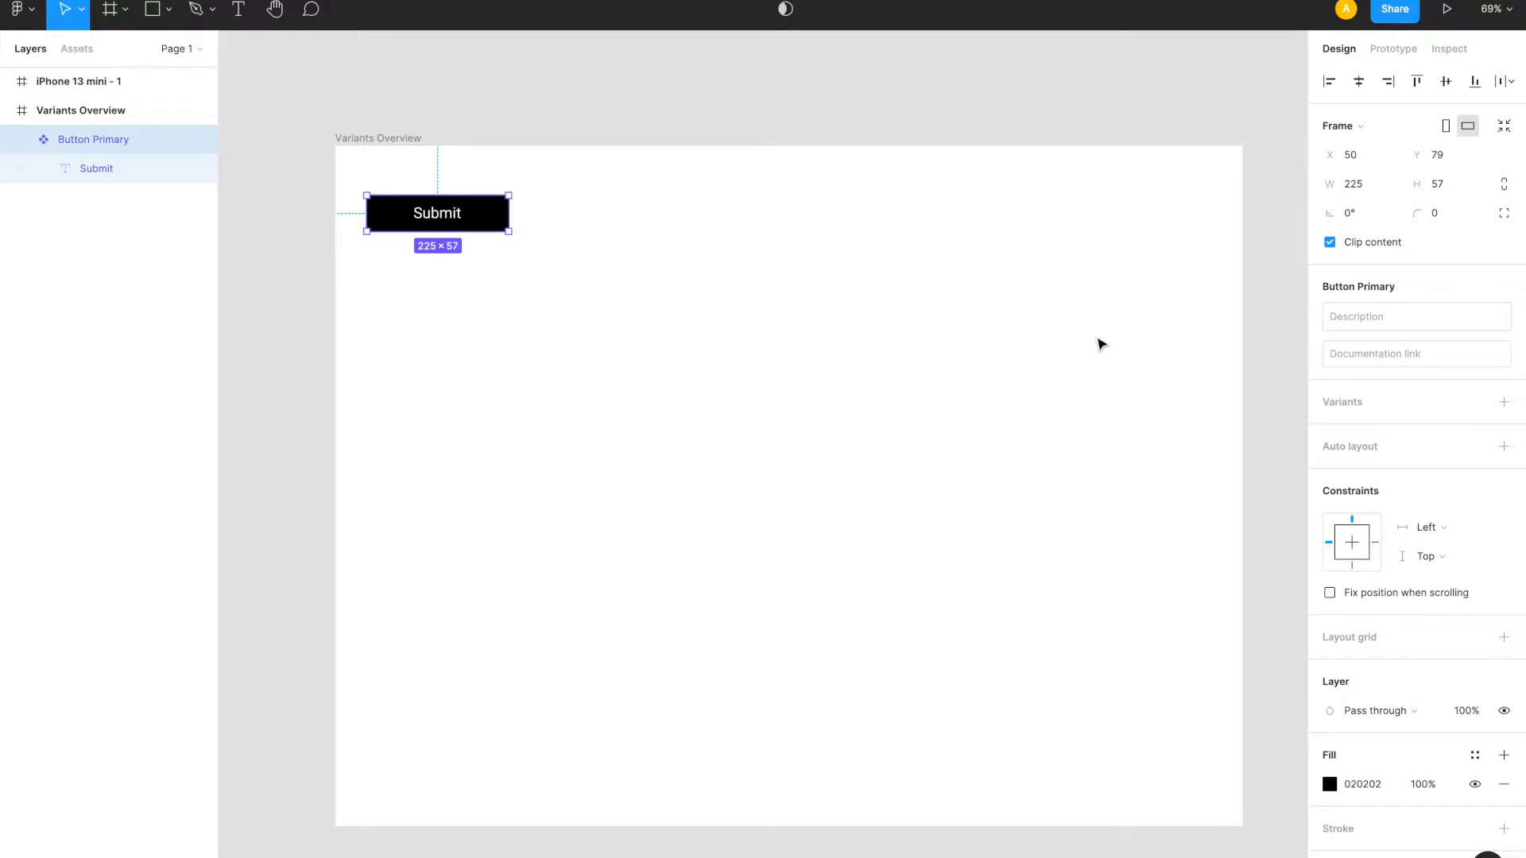
click(1502, 403)
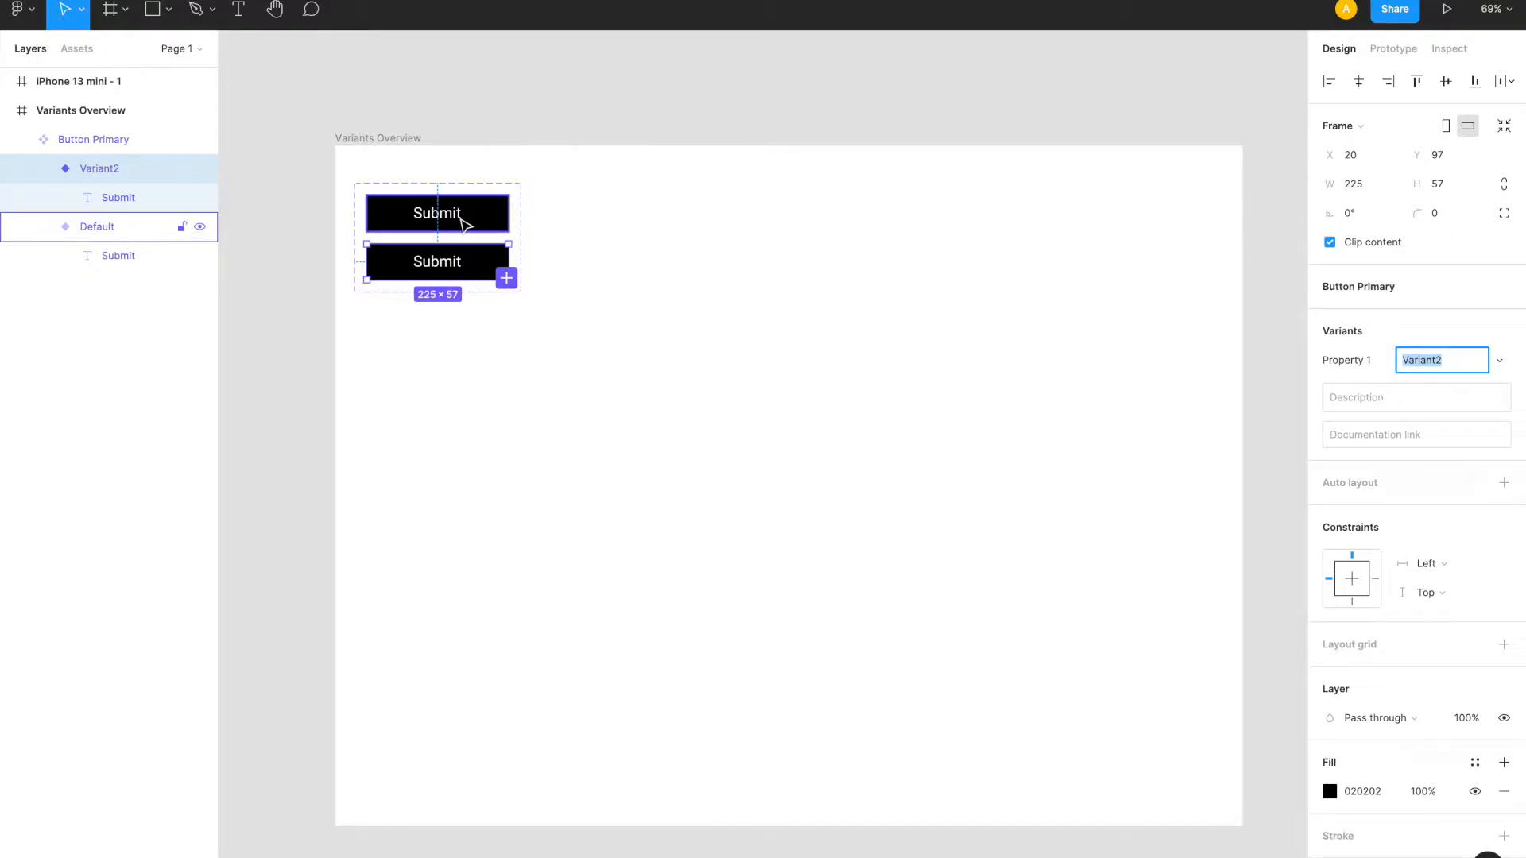
- Examine the Button Primary component set, its Default and Variant2 variants, and the name of its variant property
click(120, 148)
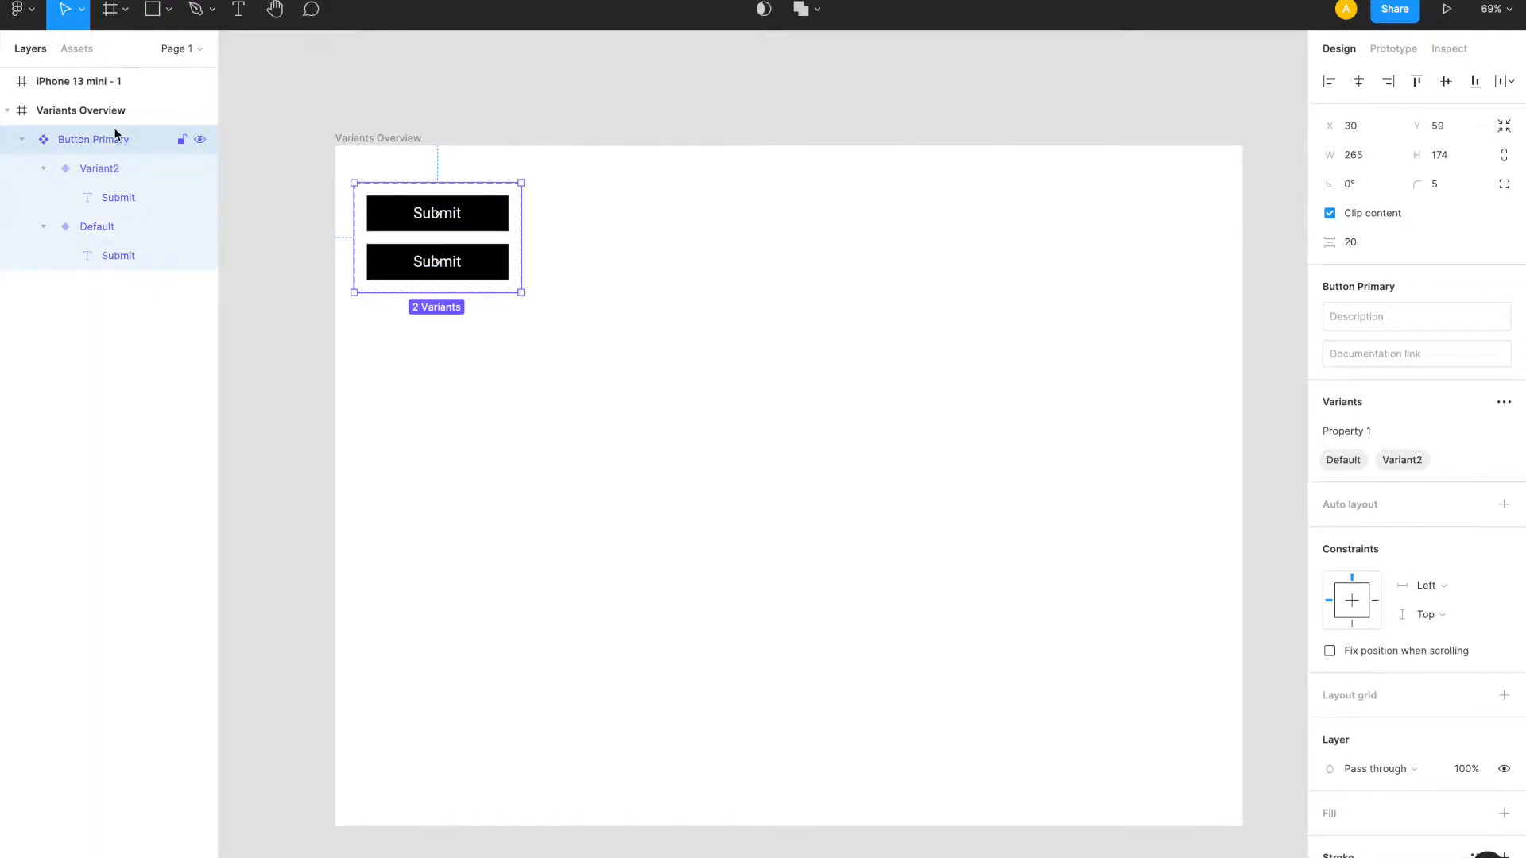
click(106, 172)
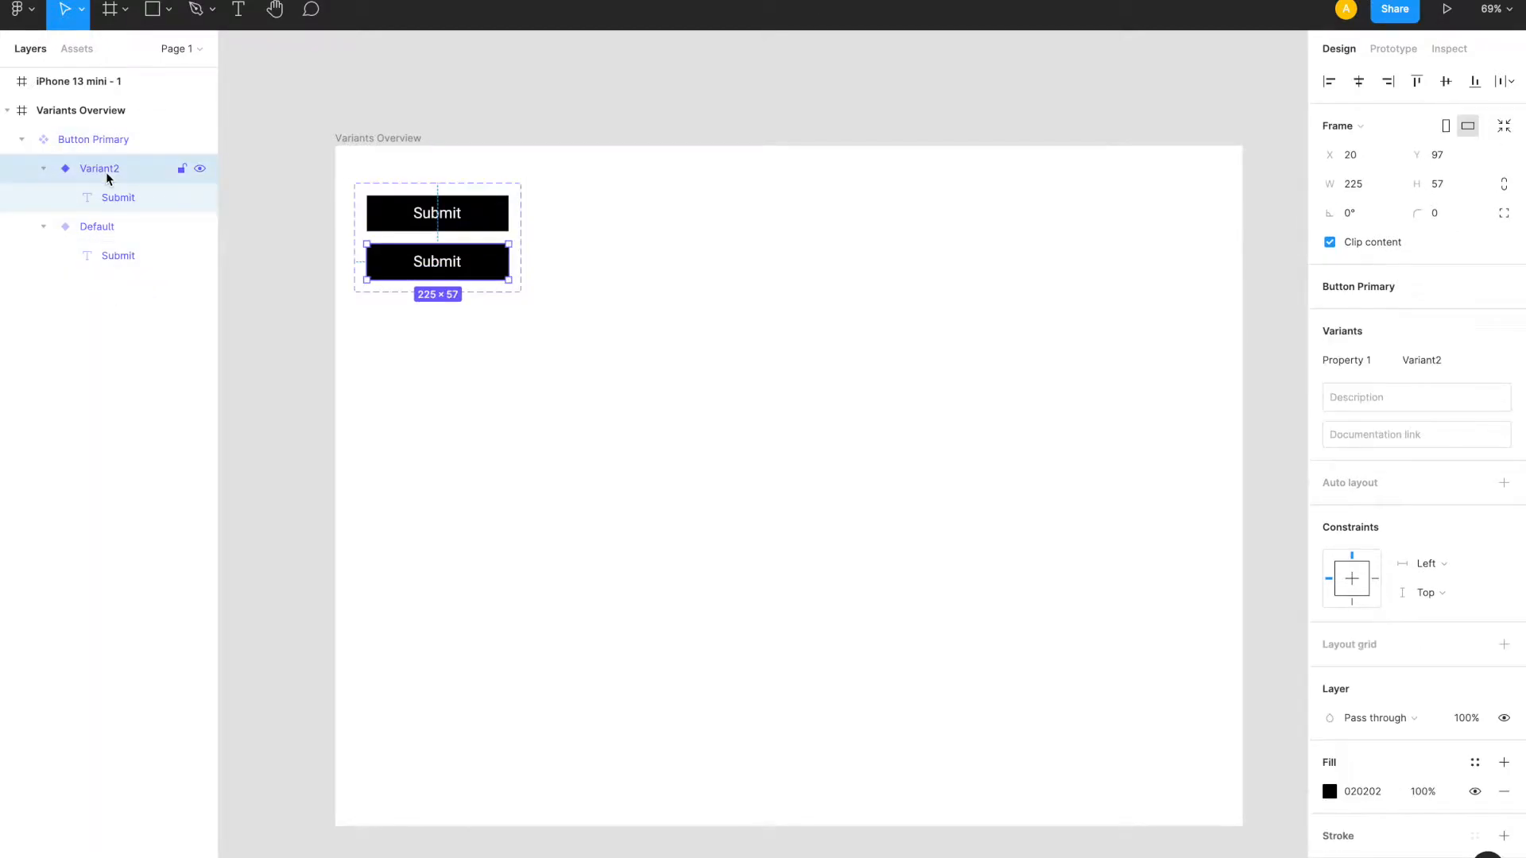
click(109, 230)
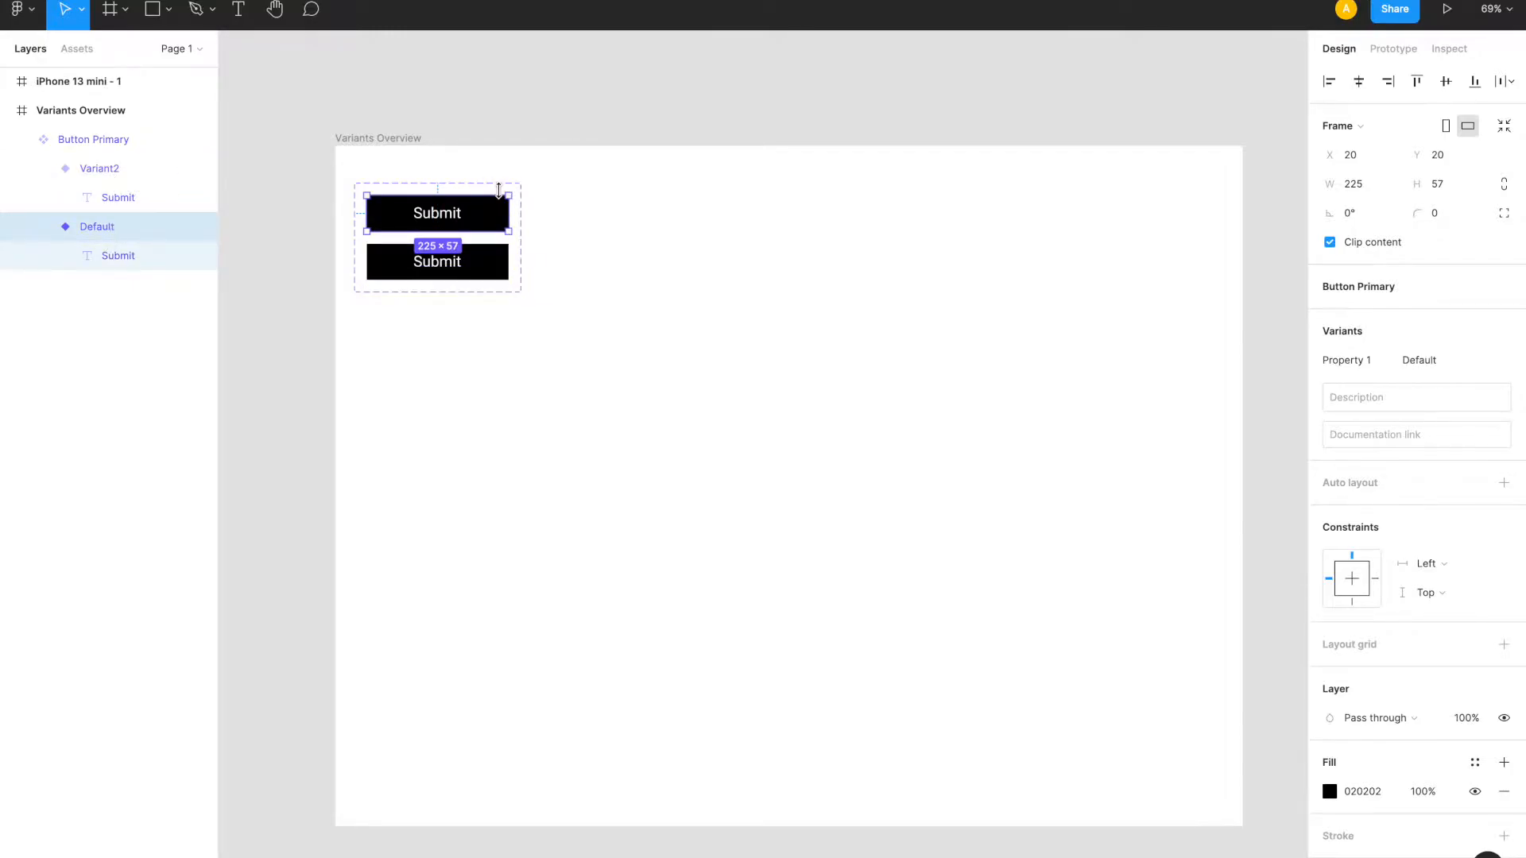
click(568, 245)
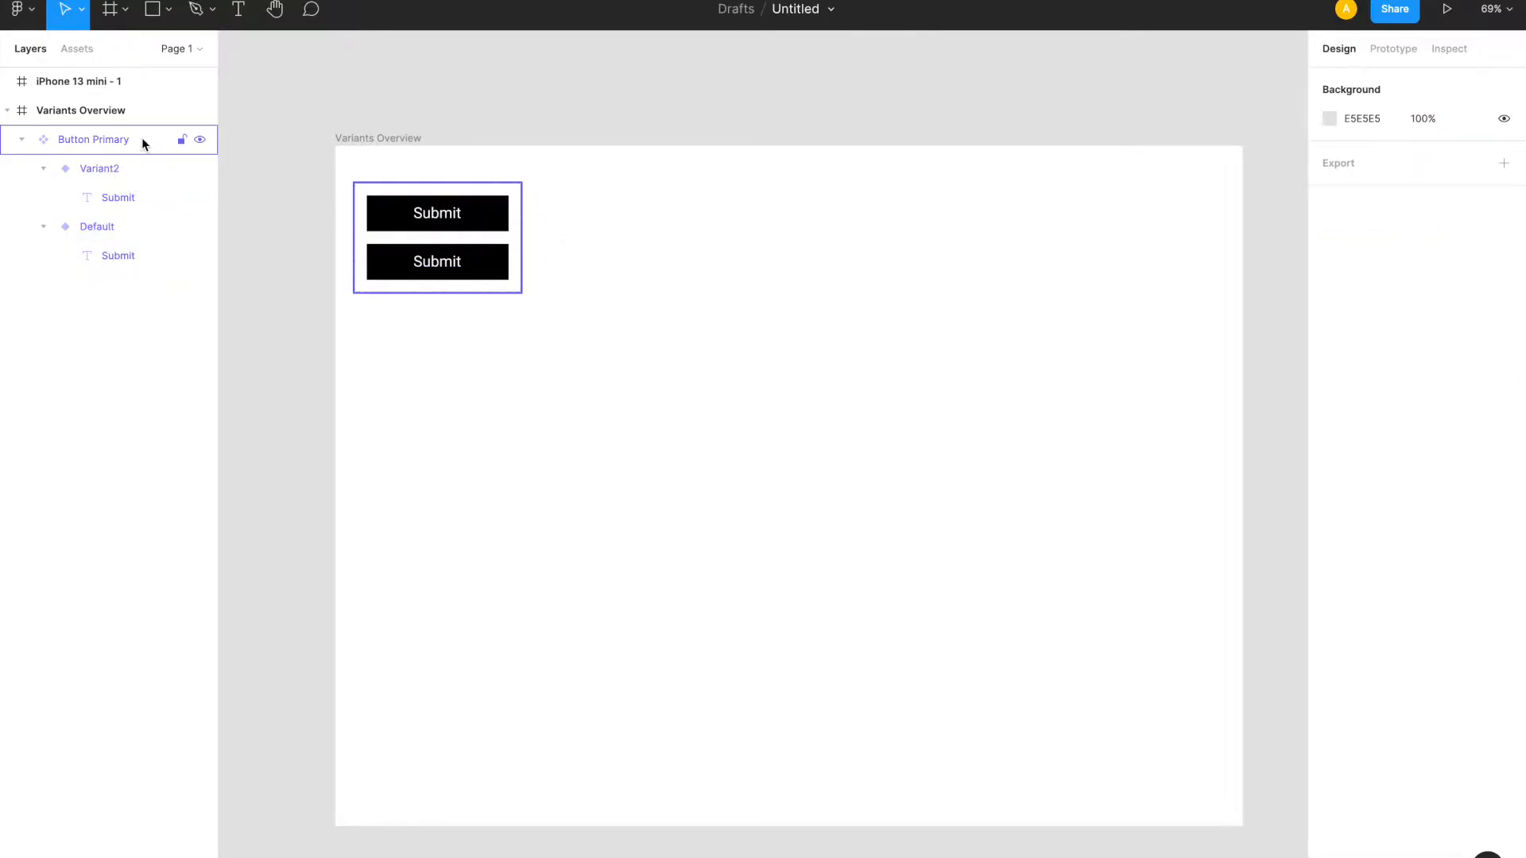
click(142, 139)
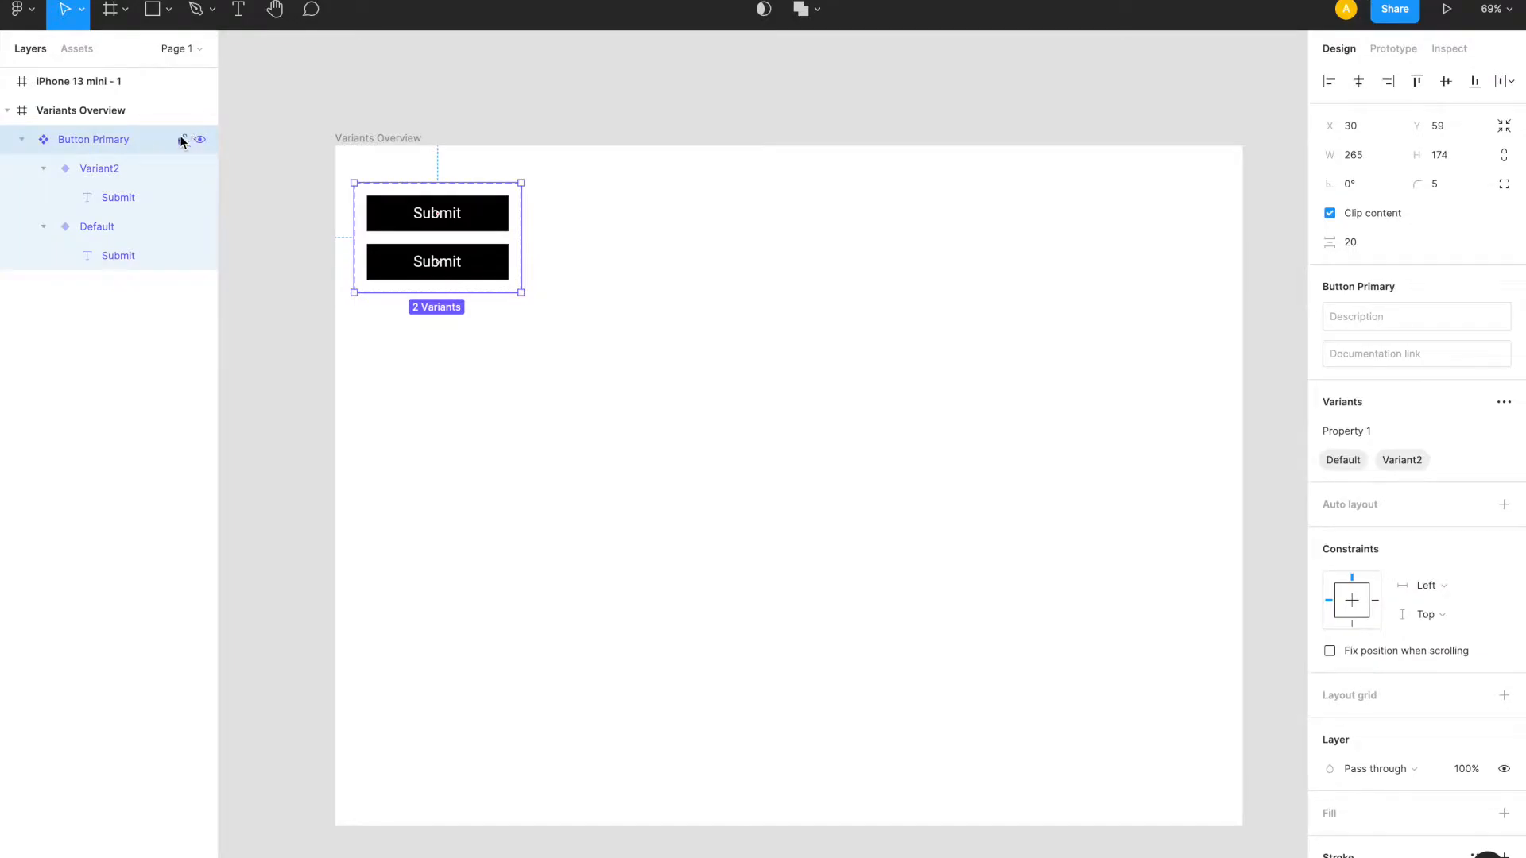
mouse_move(506, 203)
click(1391, 437)
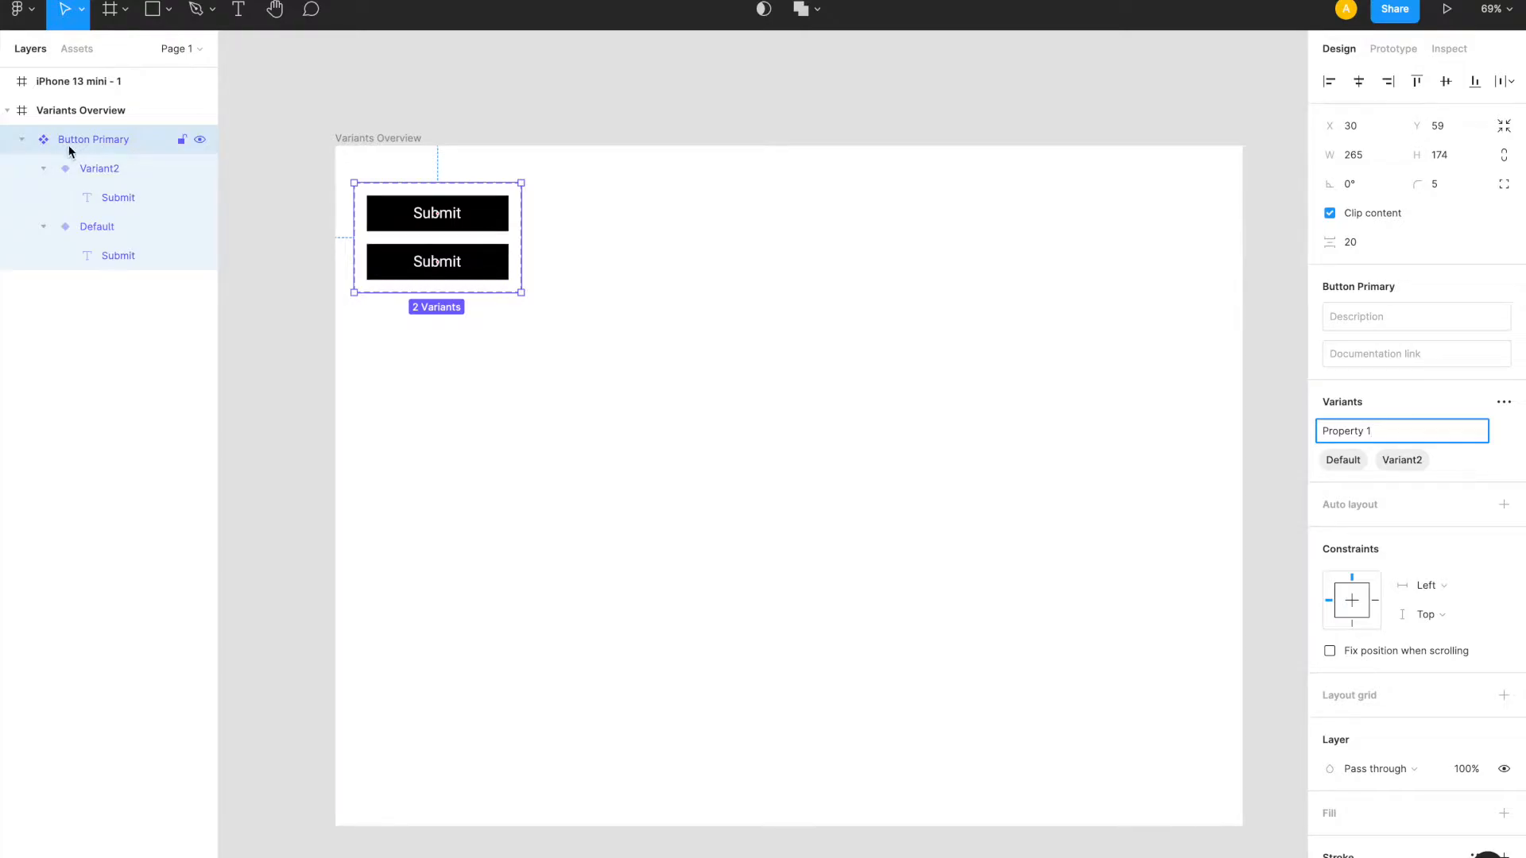
click(729, 284)
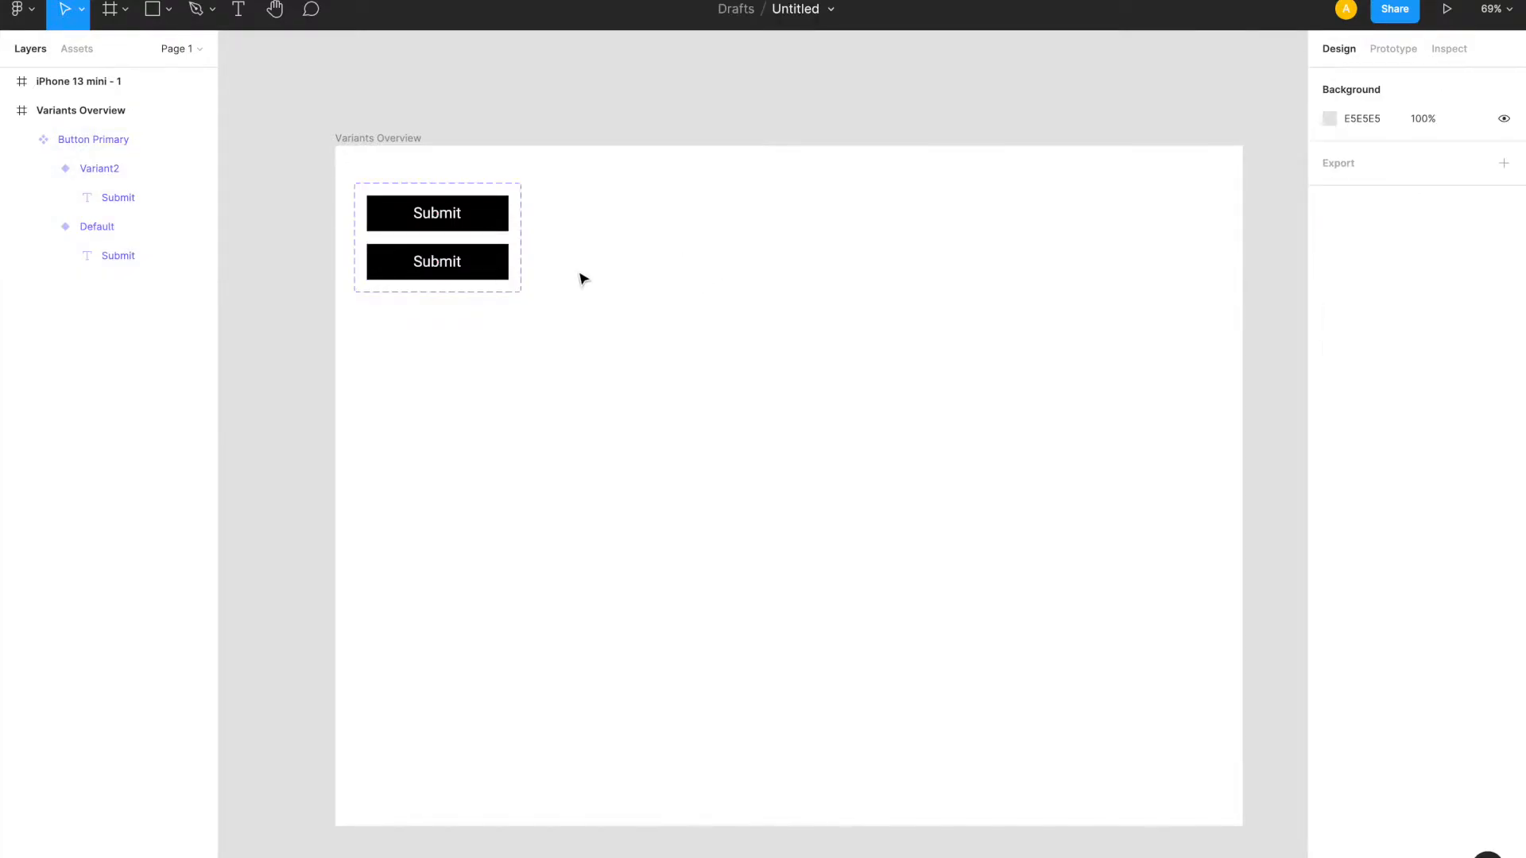
click(517, 185)
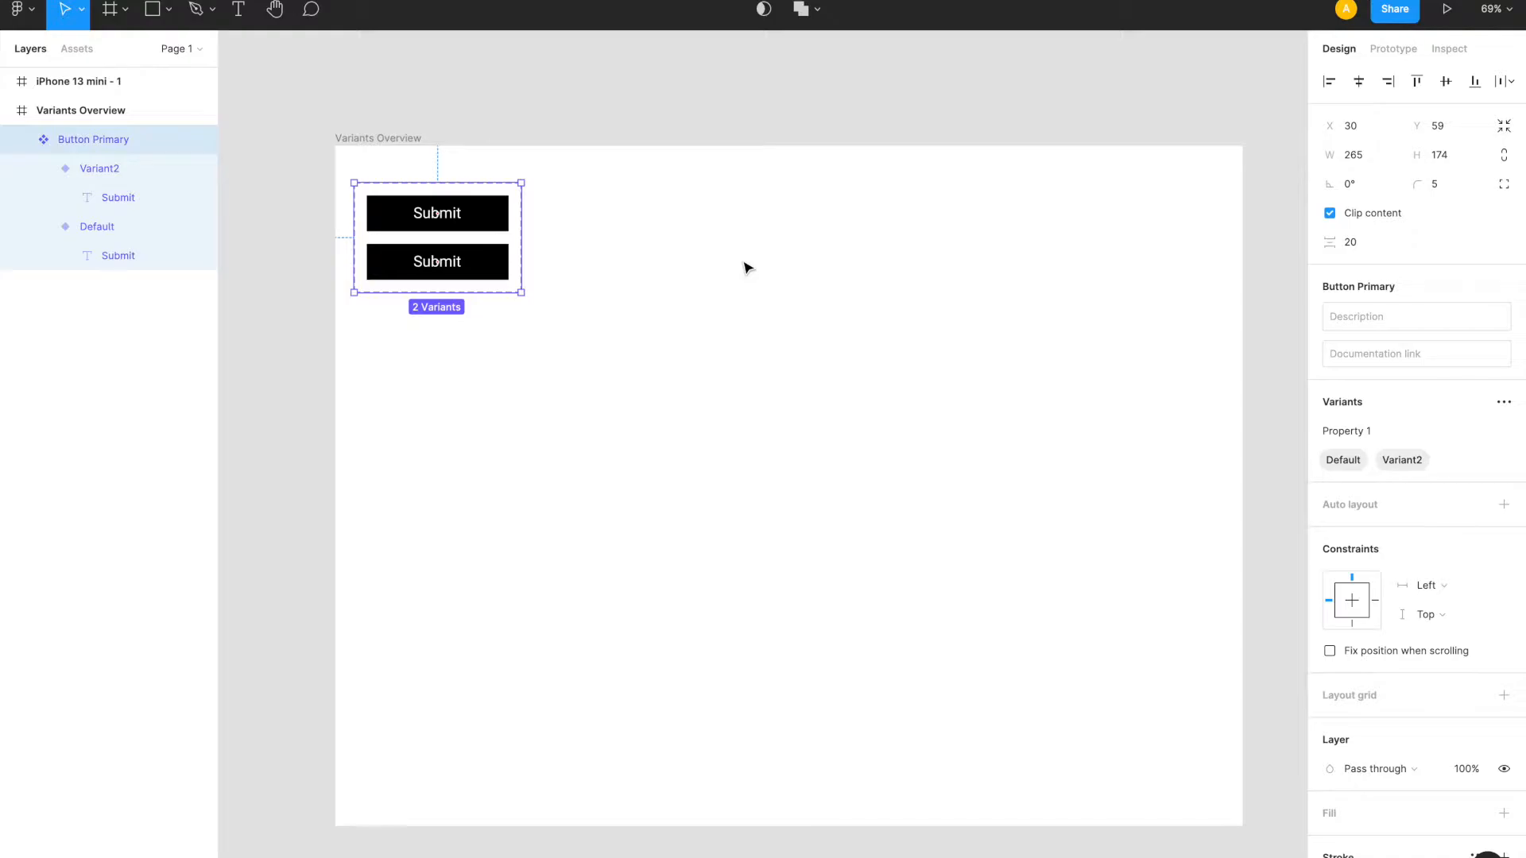
mouse_move(481, 229)
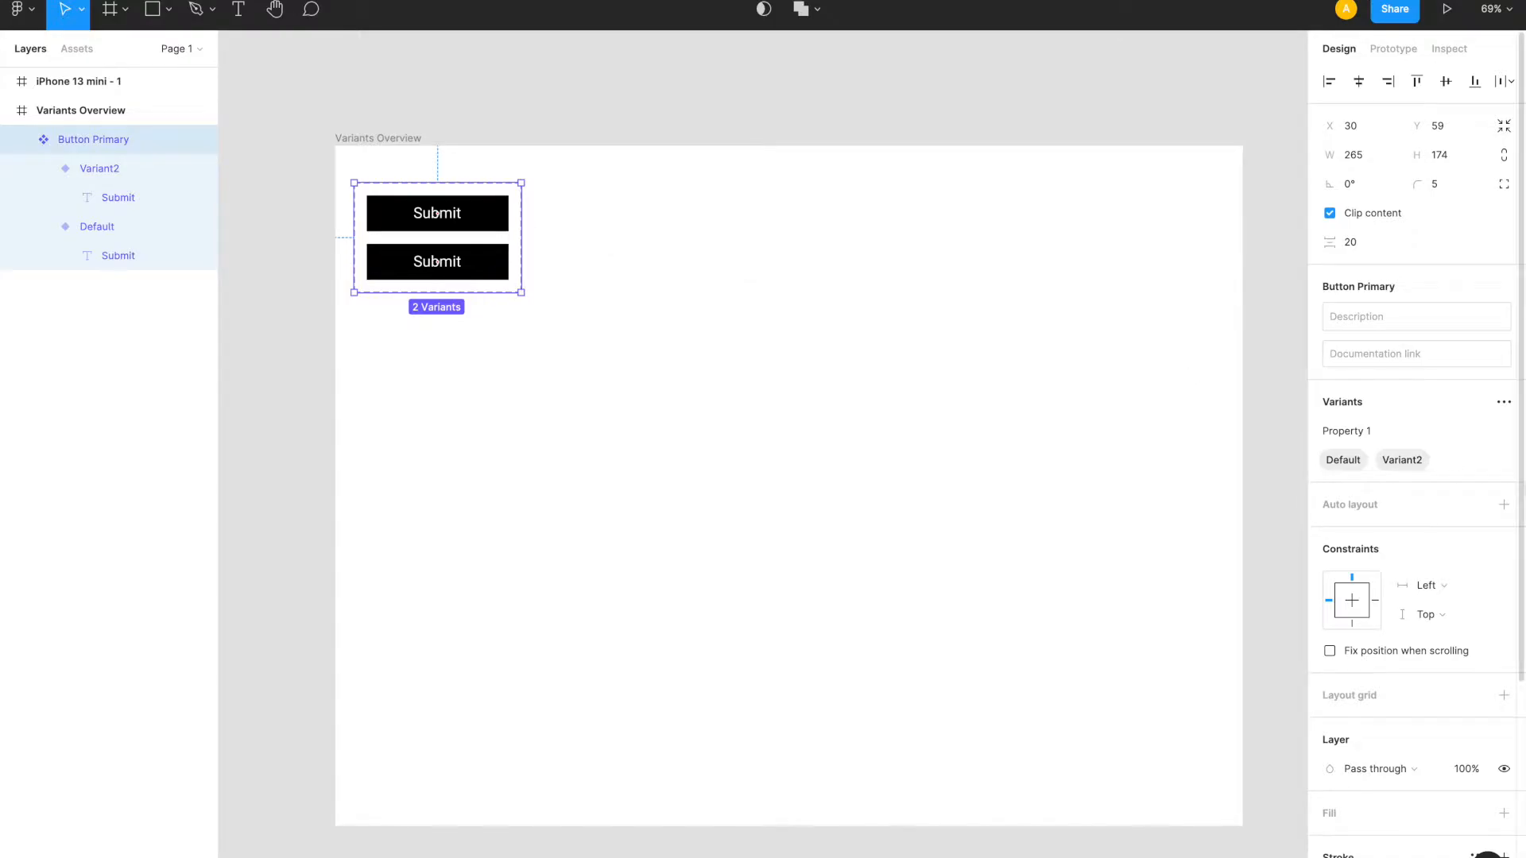
click(1397, 426)
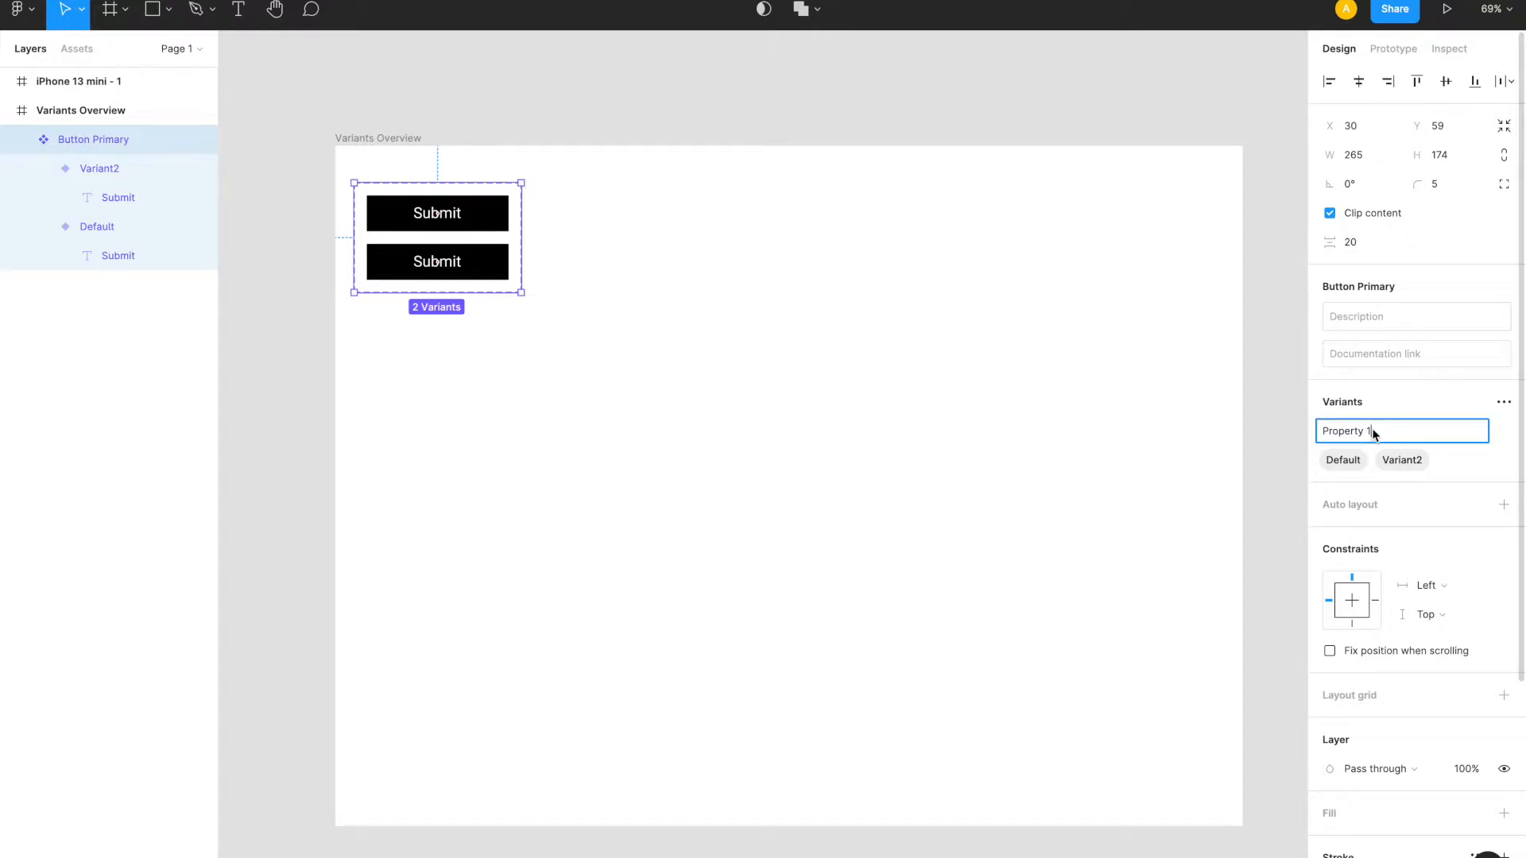
mouse_move(487, 248)
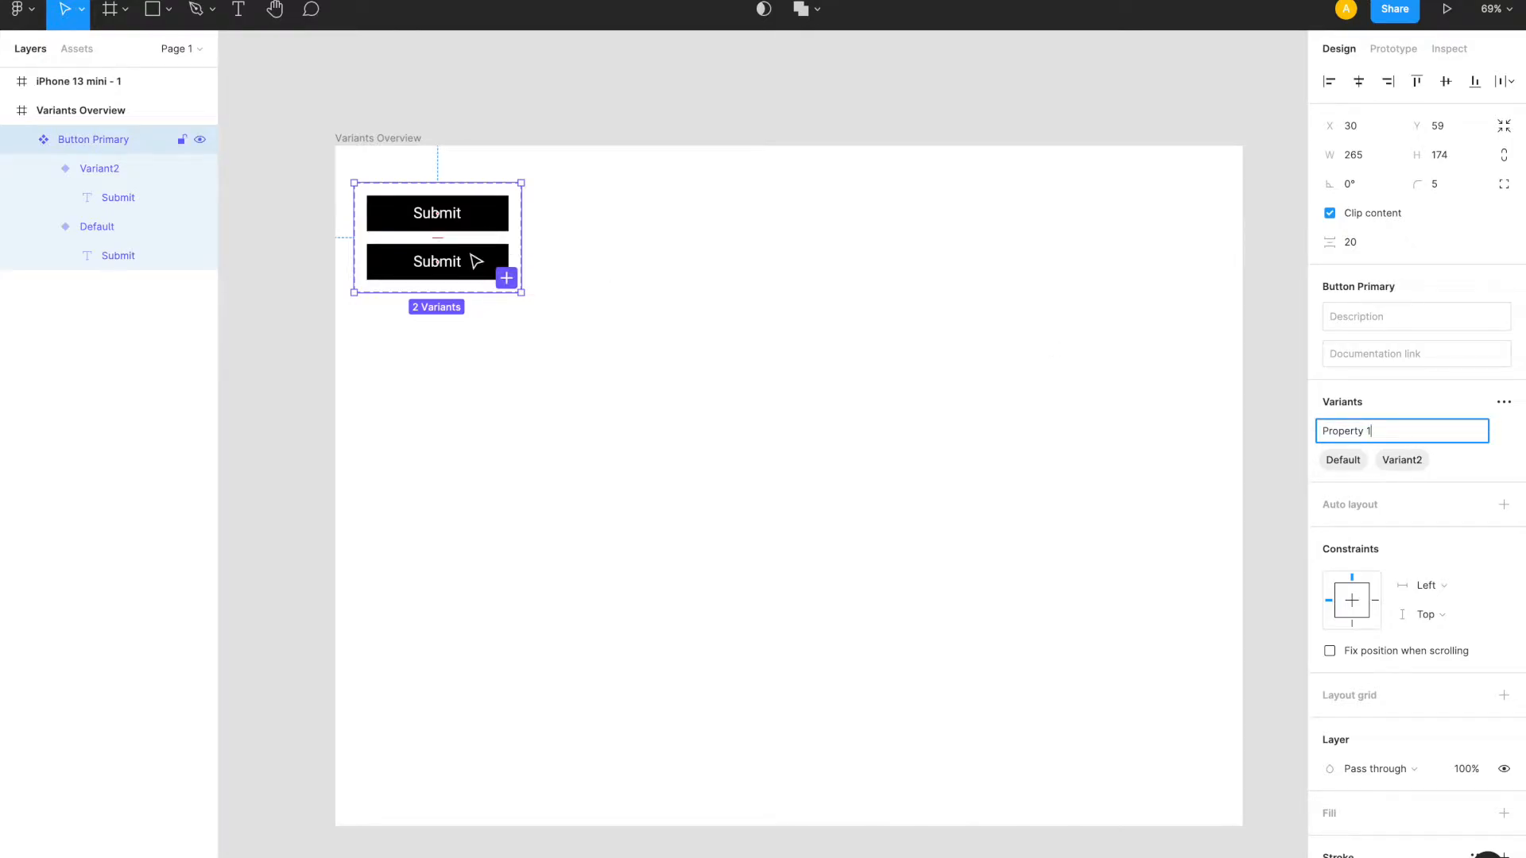
- Set the fill of the Variant2 Submit button to red FF2020
click(476, 261)
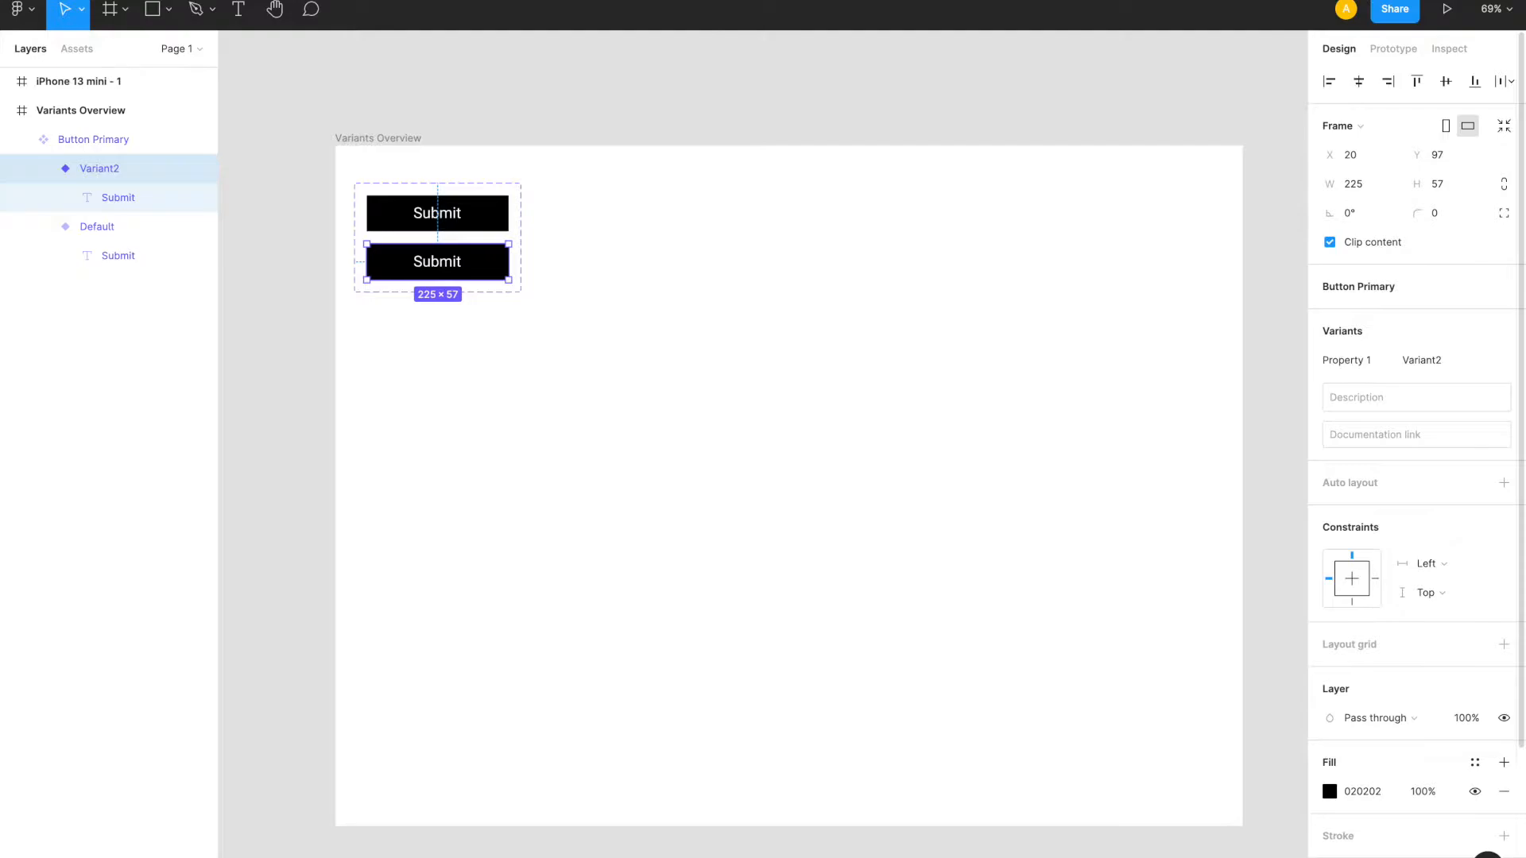
click(1473, 765)
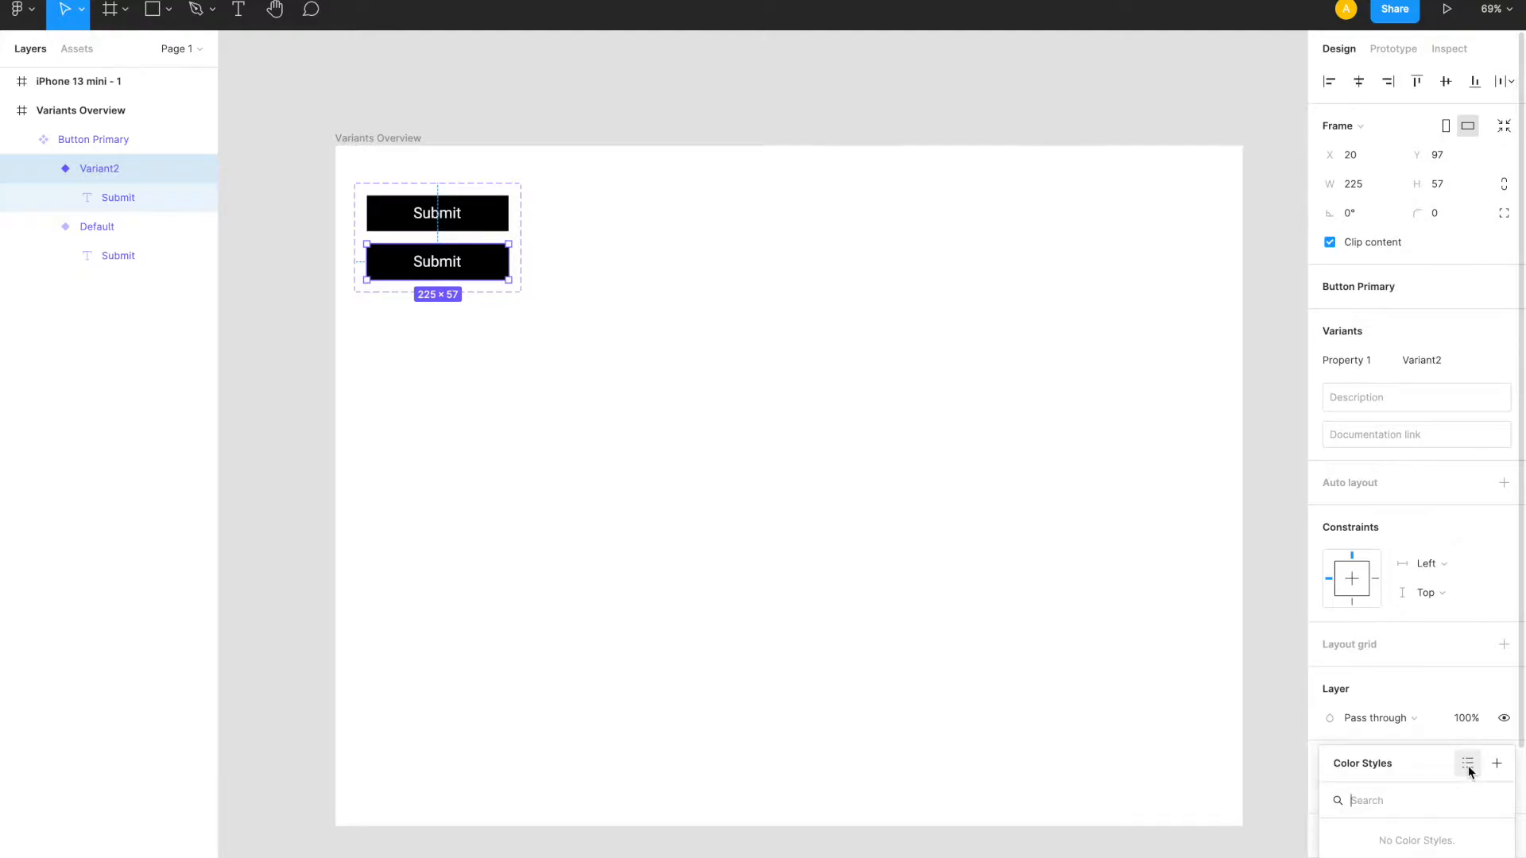
click(1466, 763)
click(1351, 792)
click(1329, 791)
drag(1188, 600, 1285, 443)
click(627, 351)
- Rename the Button Primary component set's variant property from Property 1 to Color
click(449, 203)
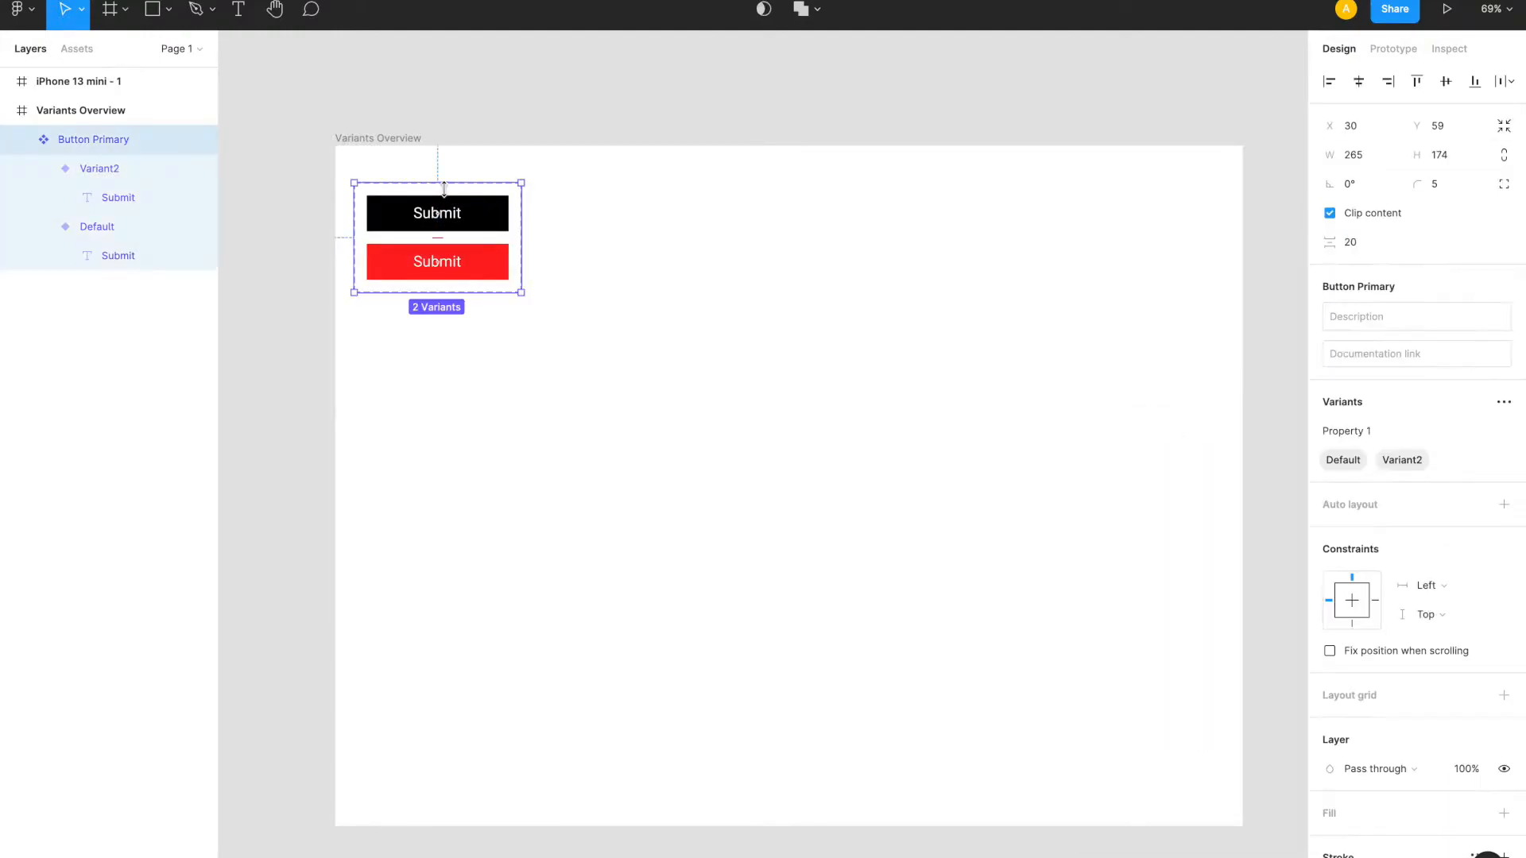
click(1366, 429)
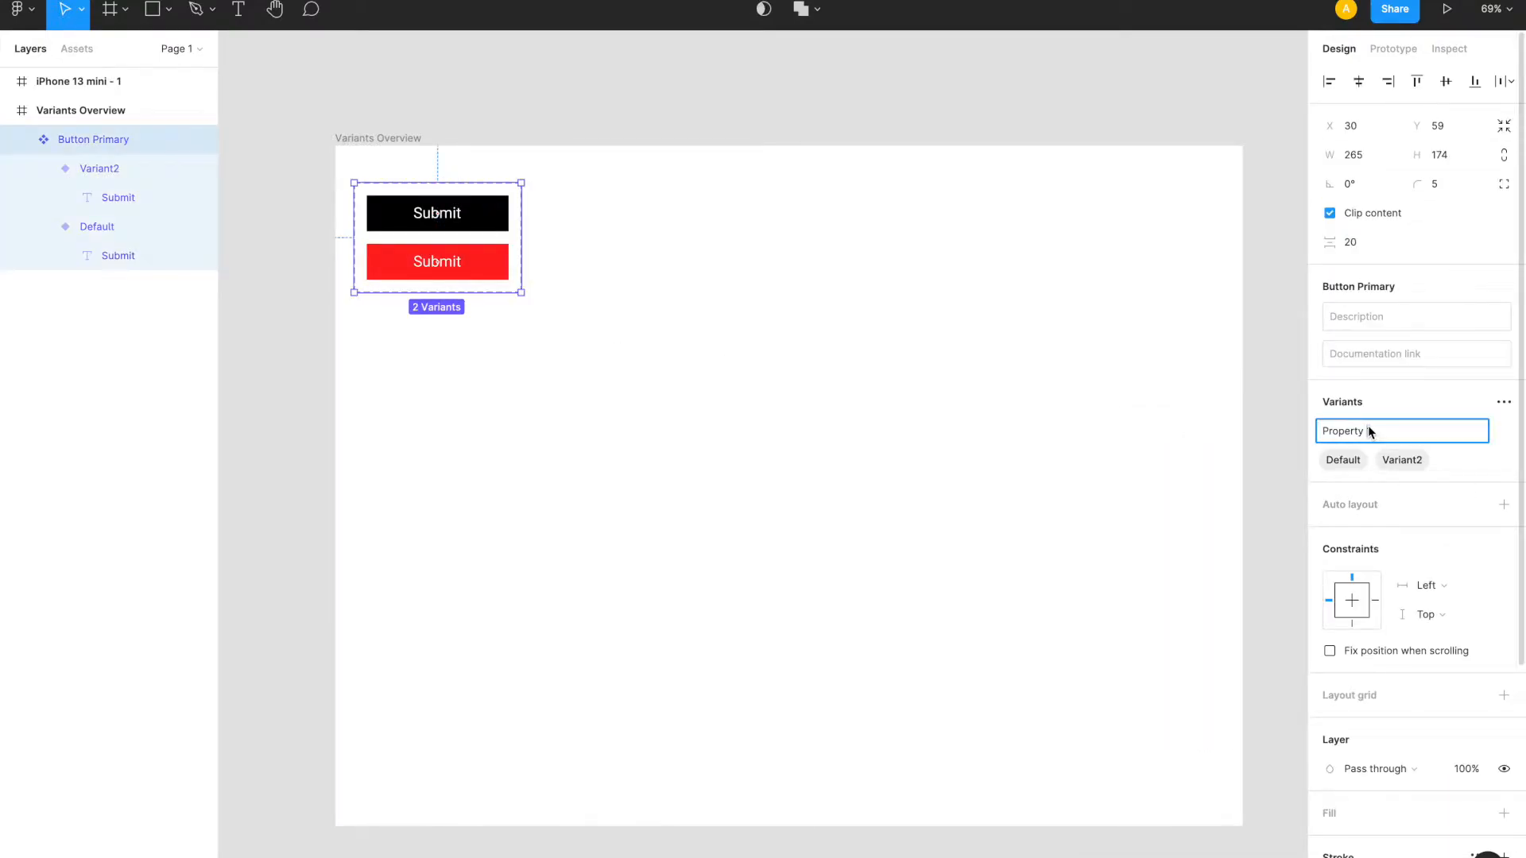
double_click(1342, 433)
text(Color)
key(Return)
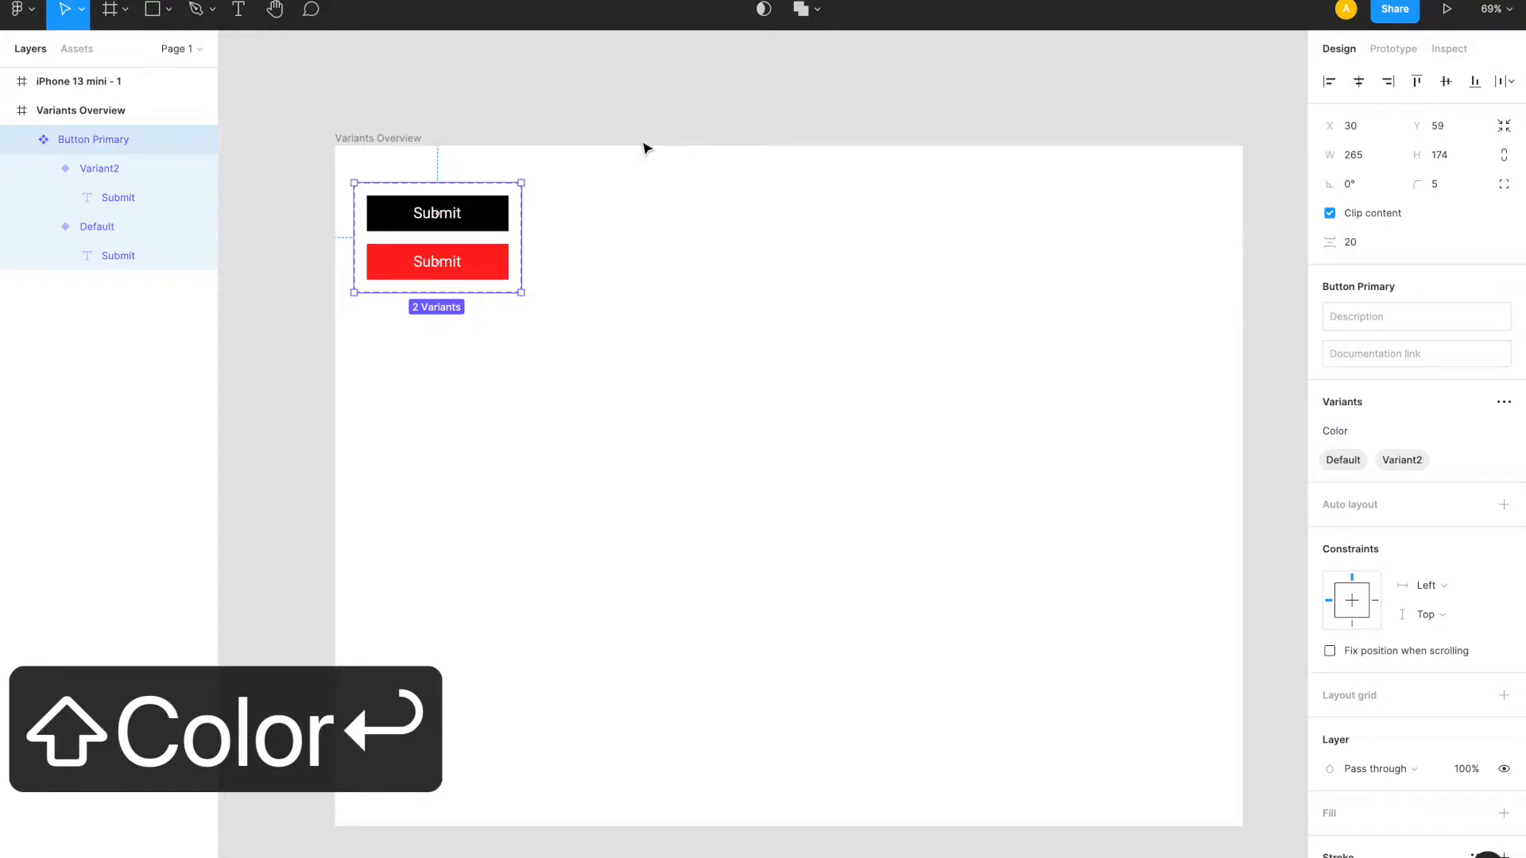
- Set the Color property value of Variant2 to Red
click(95, 168)
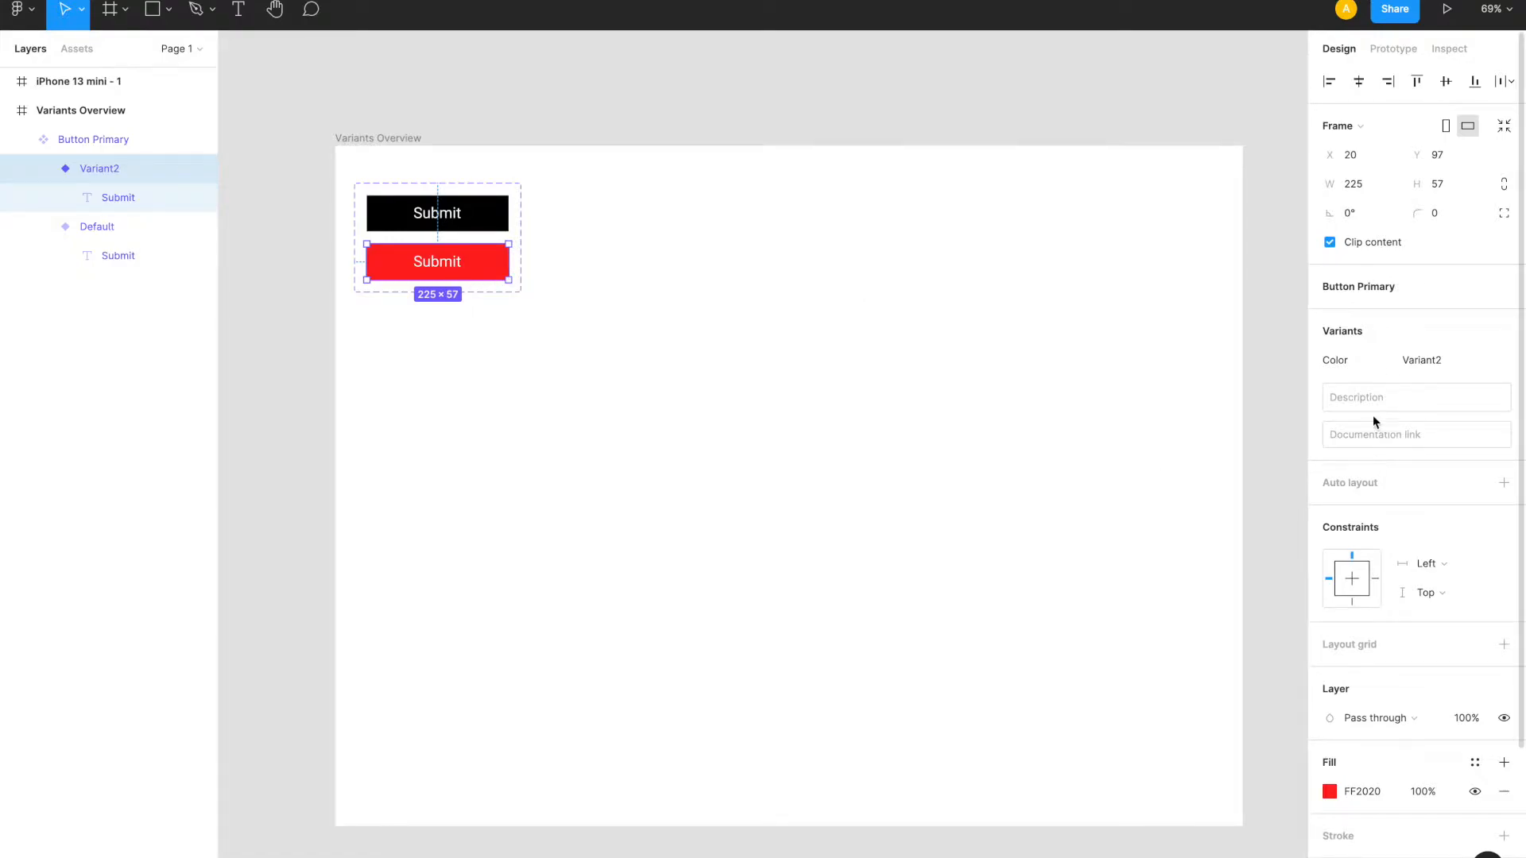
click(1422, 361)
text(V)
key(BackSpace)
key(BackSpace)
text(Red)
key(Return)
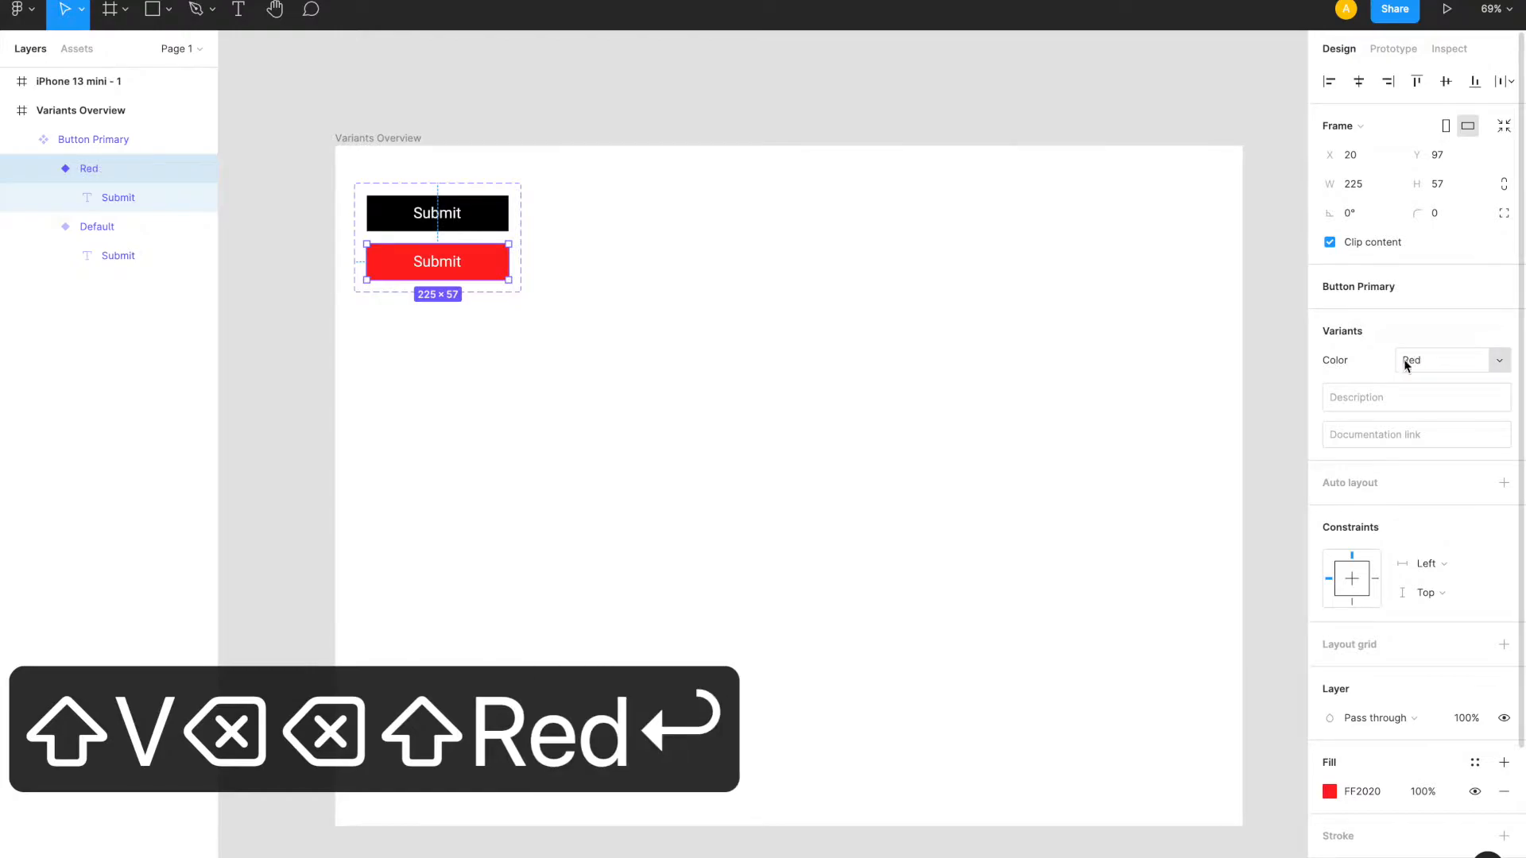
- Set the Color property value of the Default variant to Black
click(1462, 362)
text(Black)
key(Return)
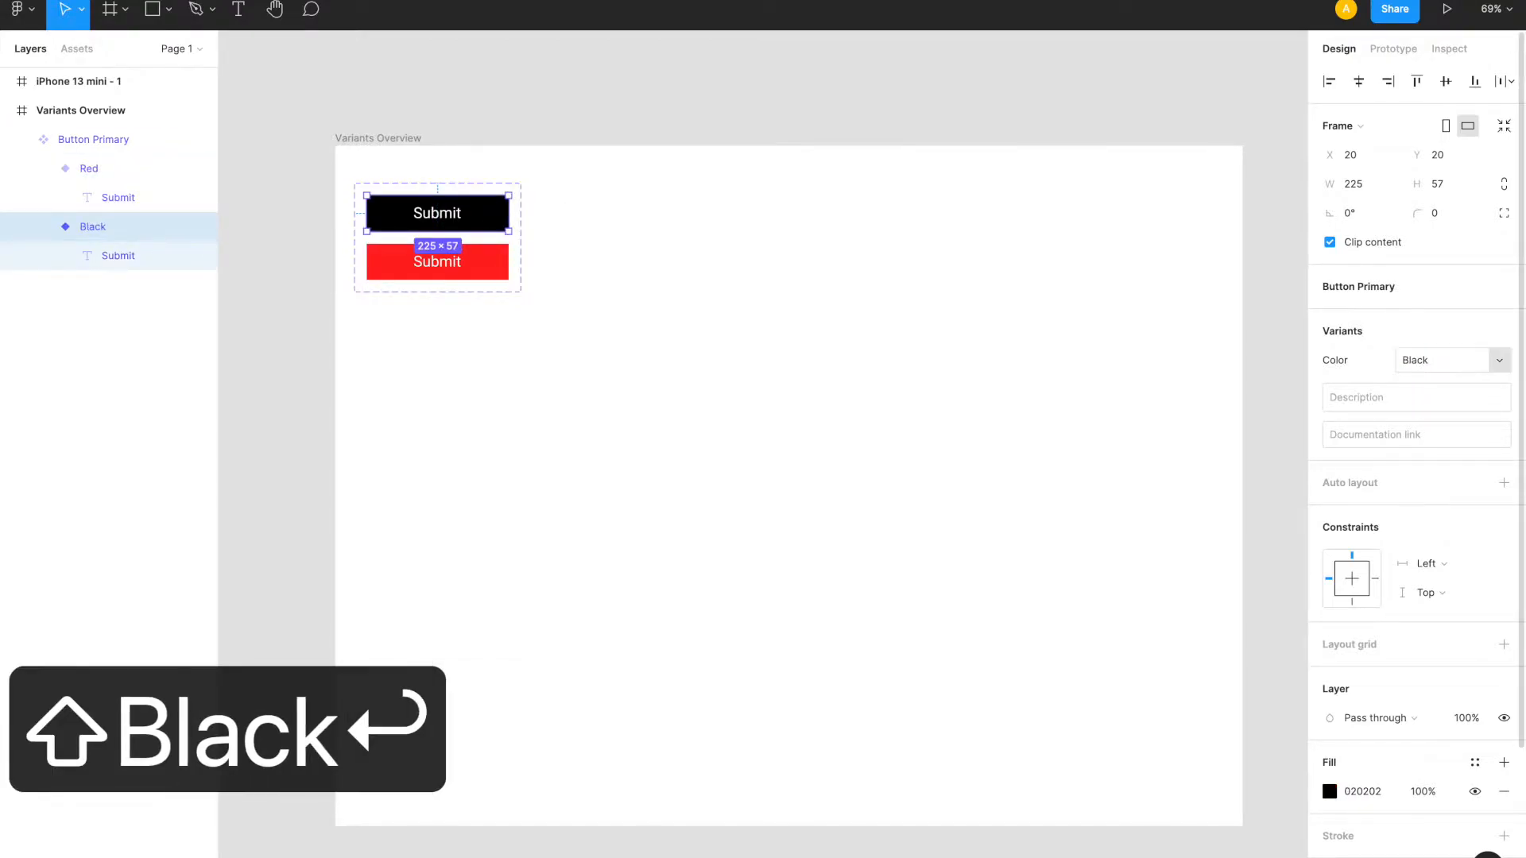
click(590, 445)
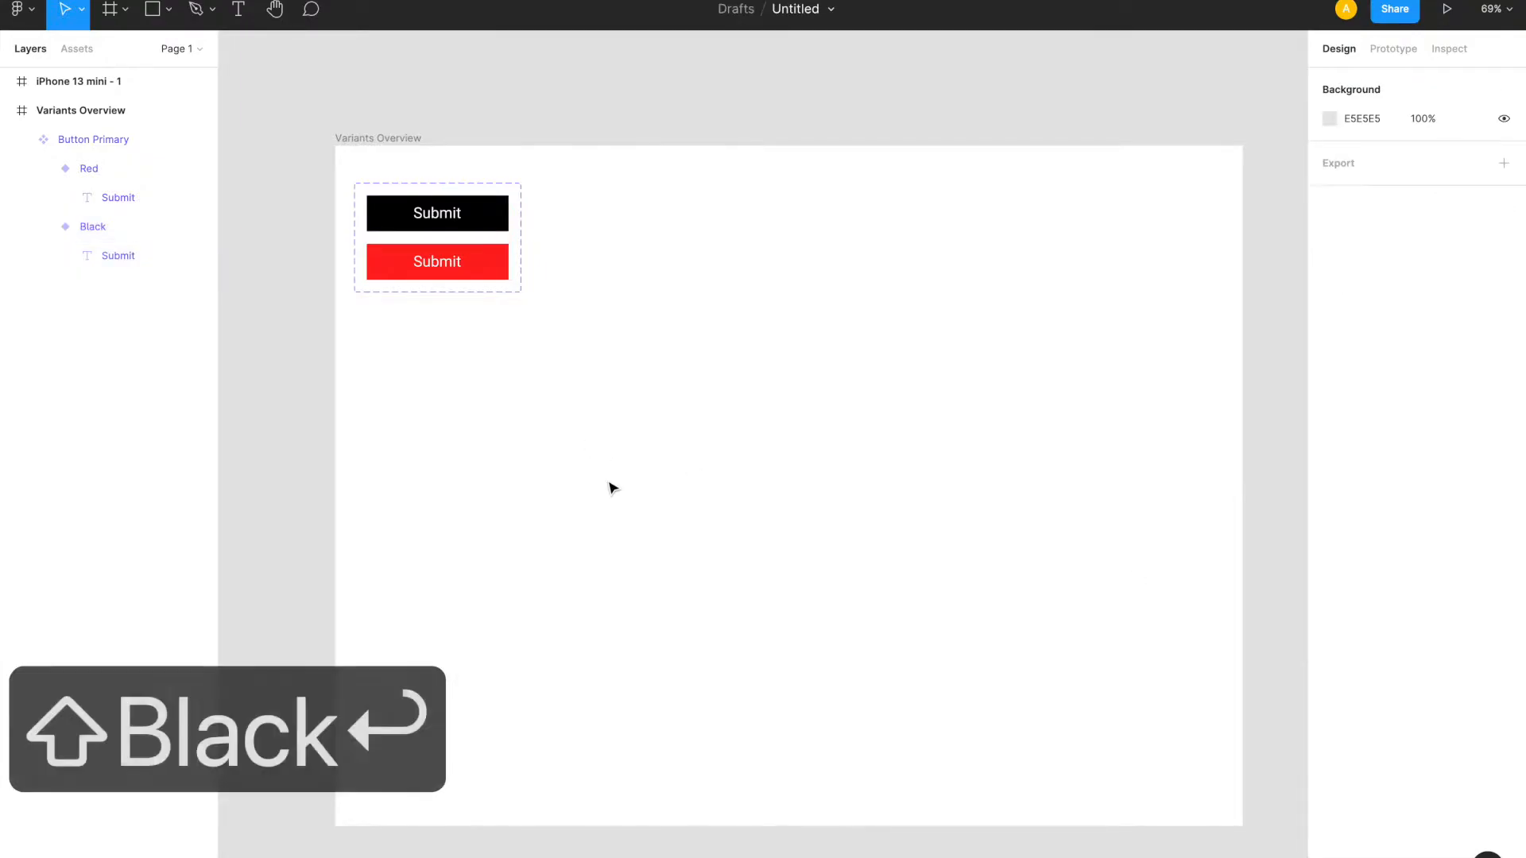
- Copy the Black variant and place its pasted instance near the bottom of the iPhone 13 mini - 1 frame, at about X 75, Y 705
click(488, 228)
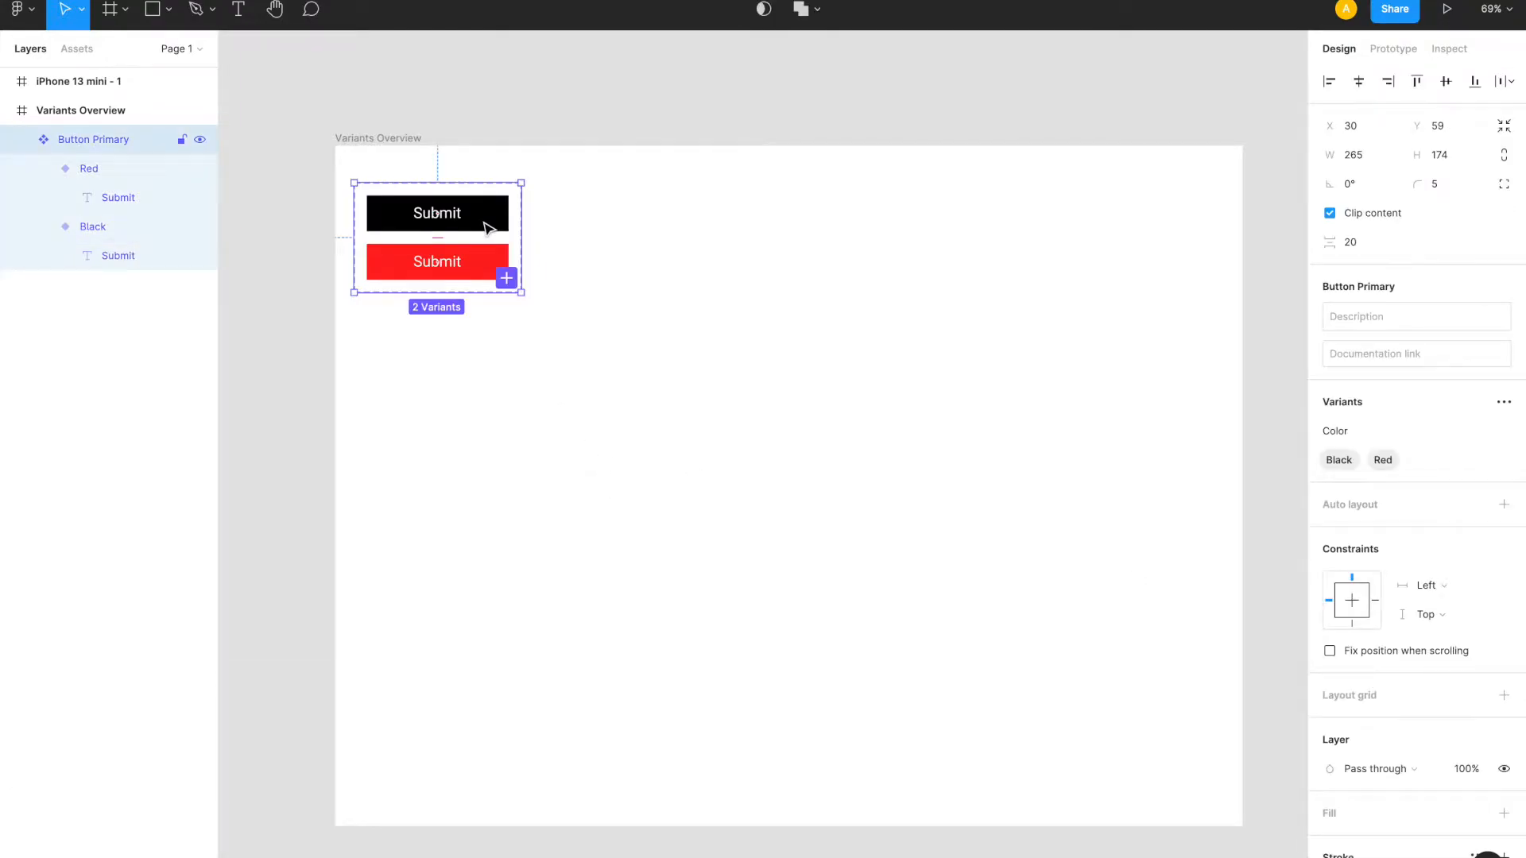
click(489, 228)
key(super+c)
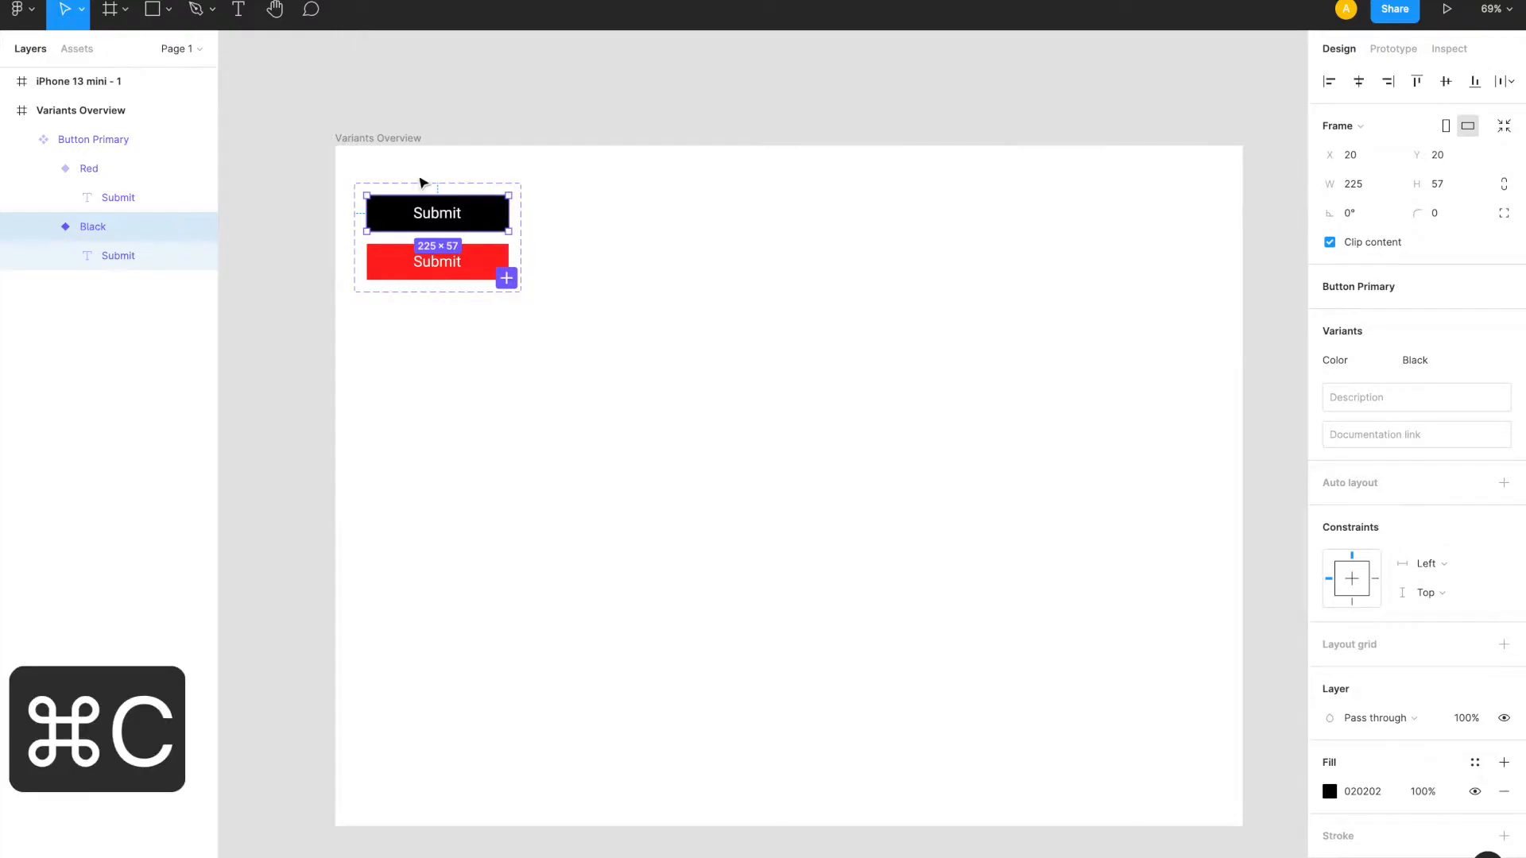
click(480, 147)
key(super+v)
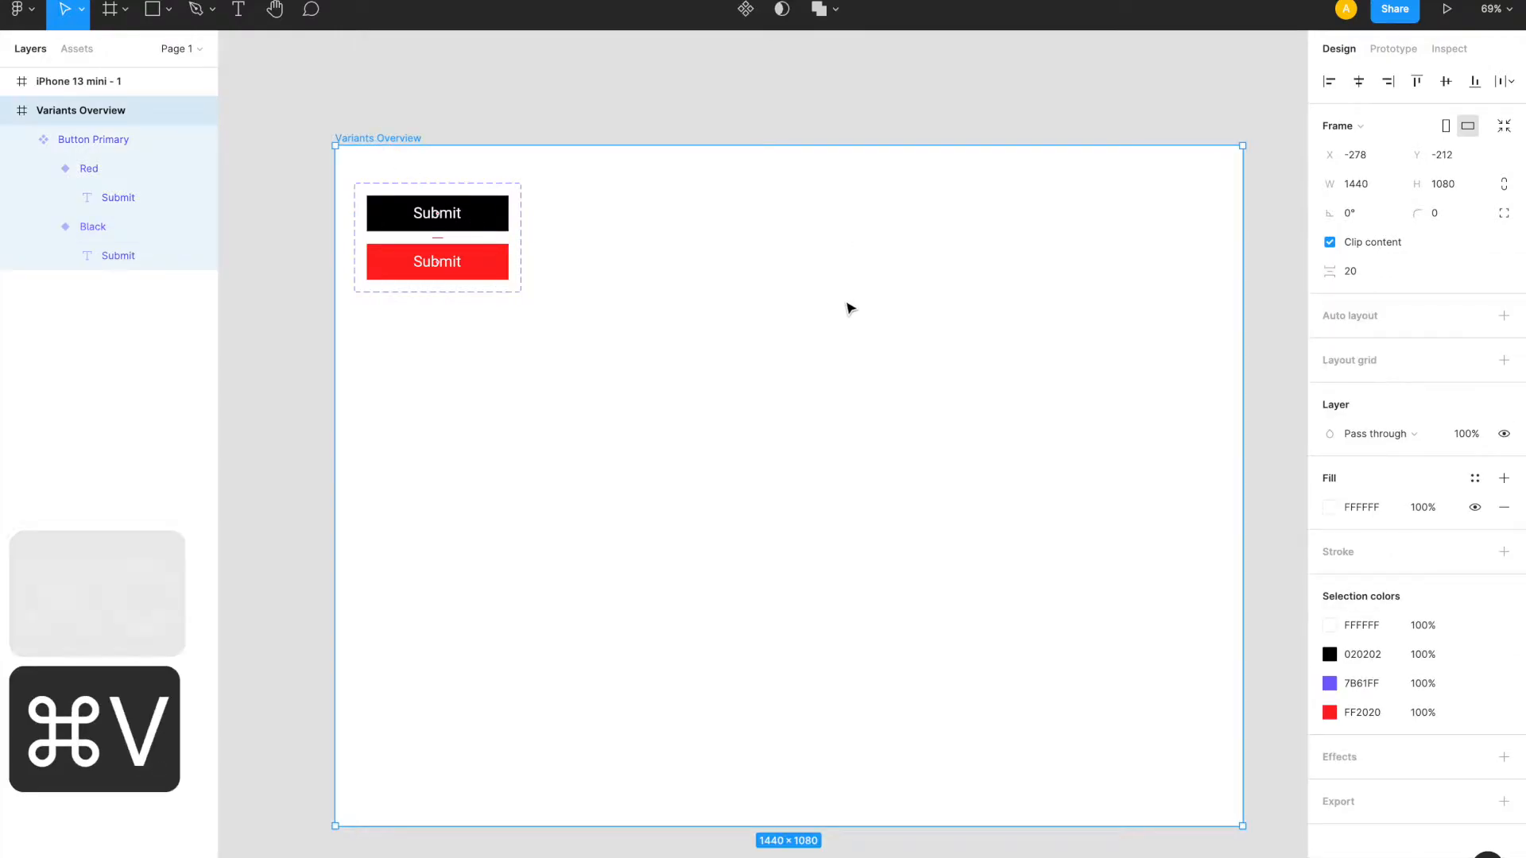
drag(447, 188, 1028, 266)
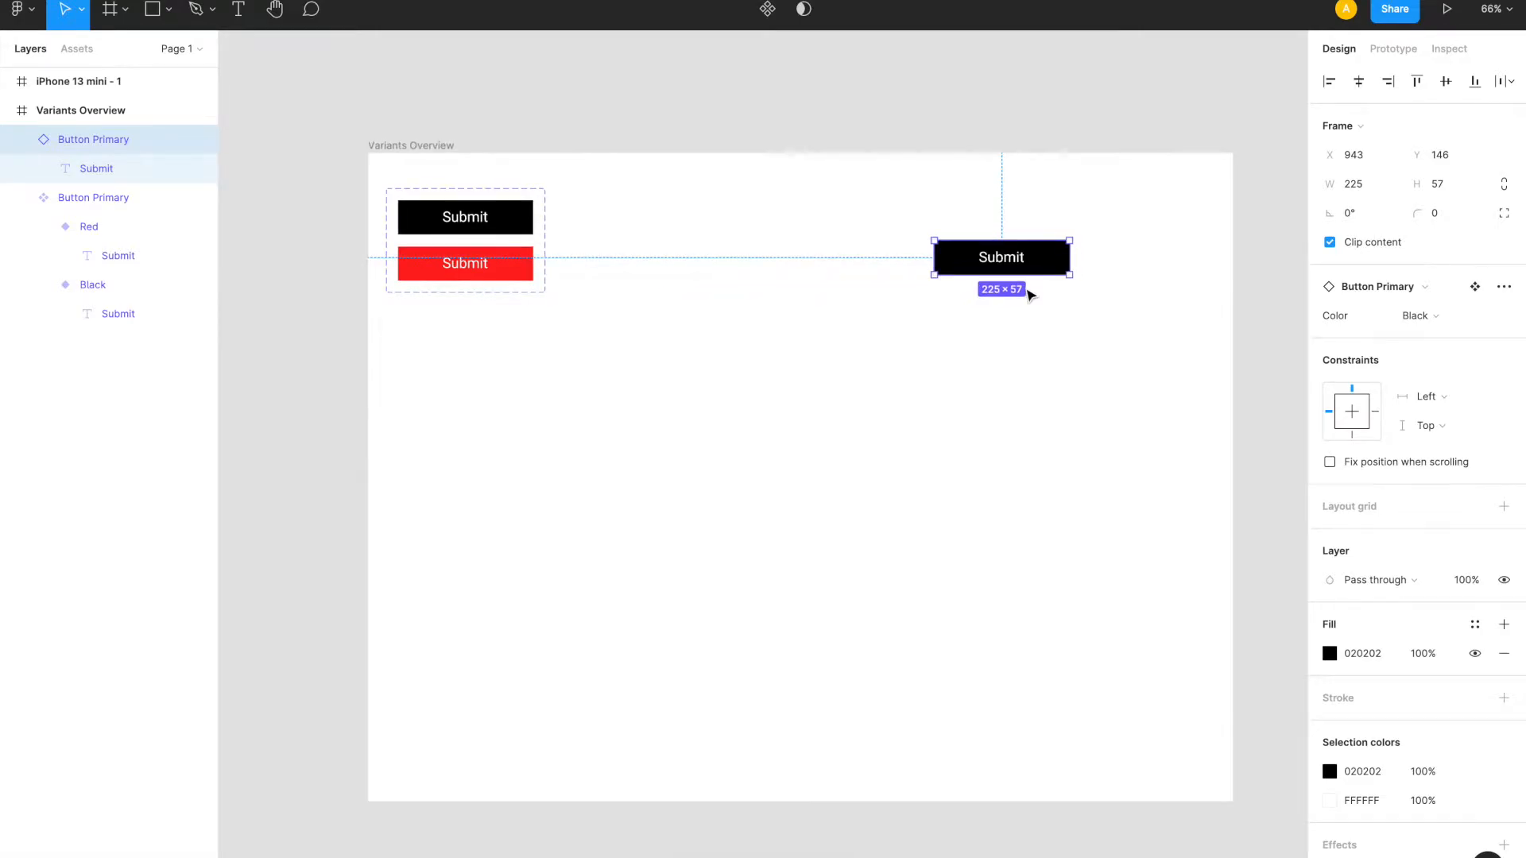
scroll(1028, 293, right, 5)
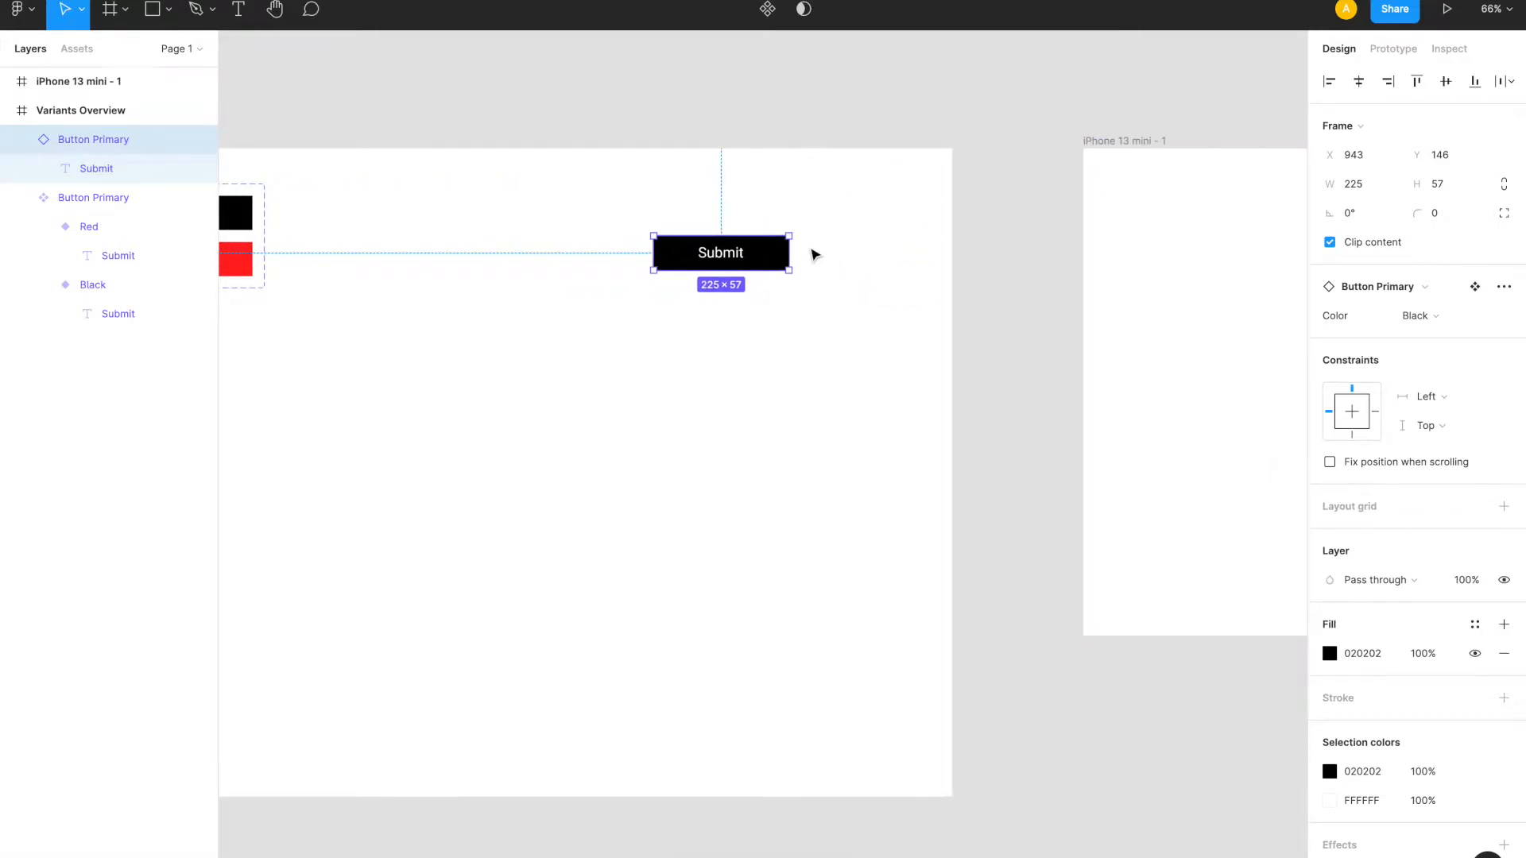
drag(752, 258, 1147, 628)
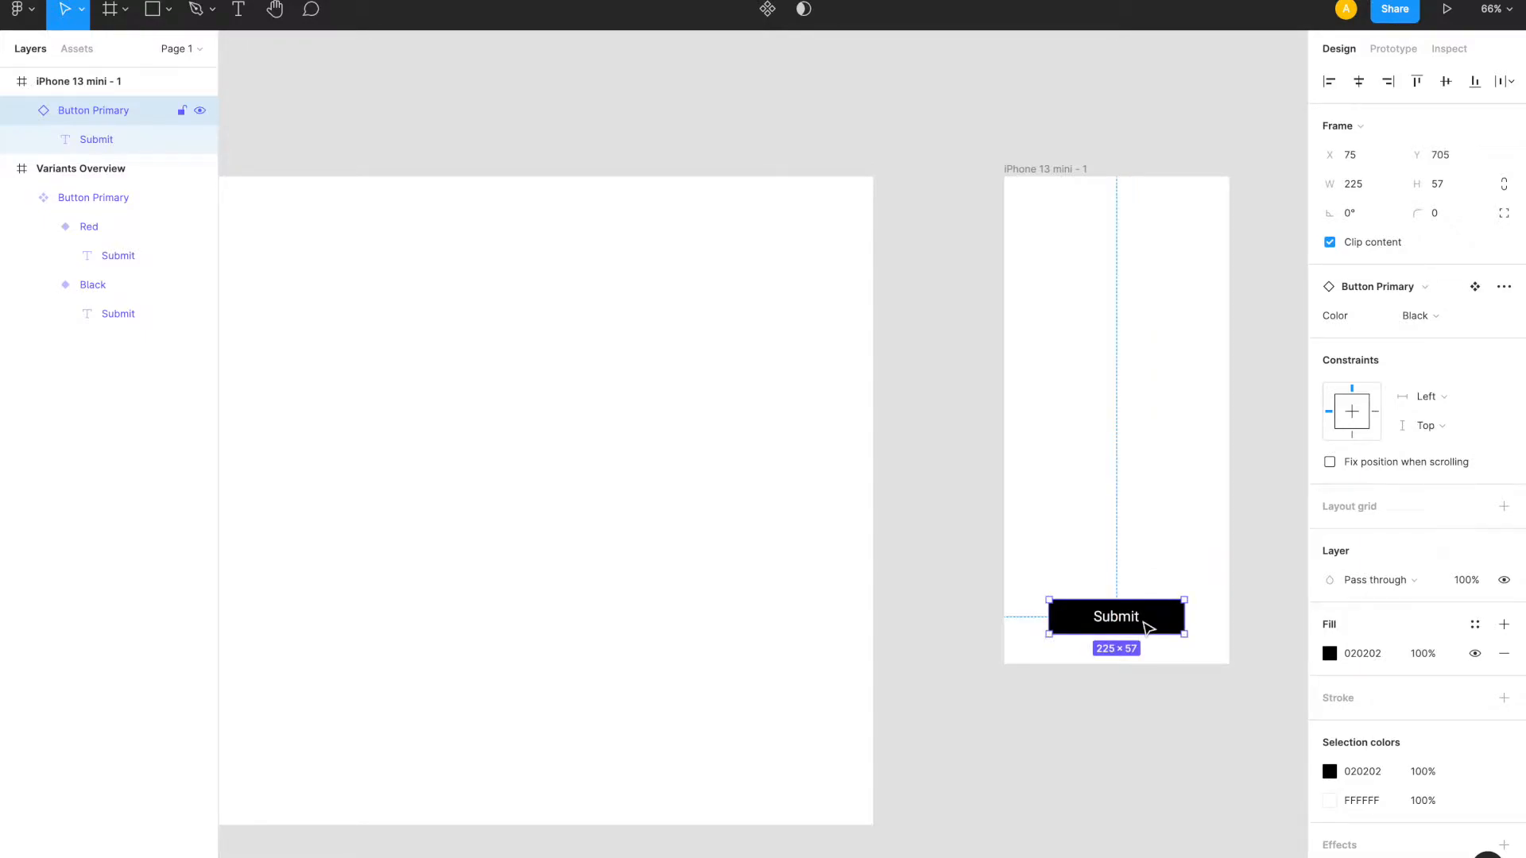
- Switch the Color property of the button instance in the iPhone frame to Red and back to Black
click(1439, 320)
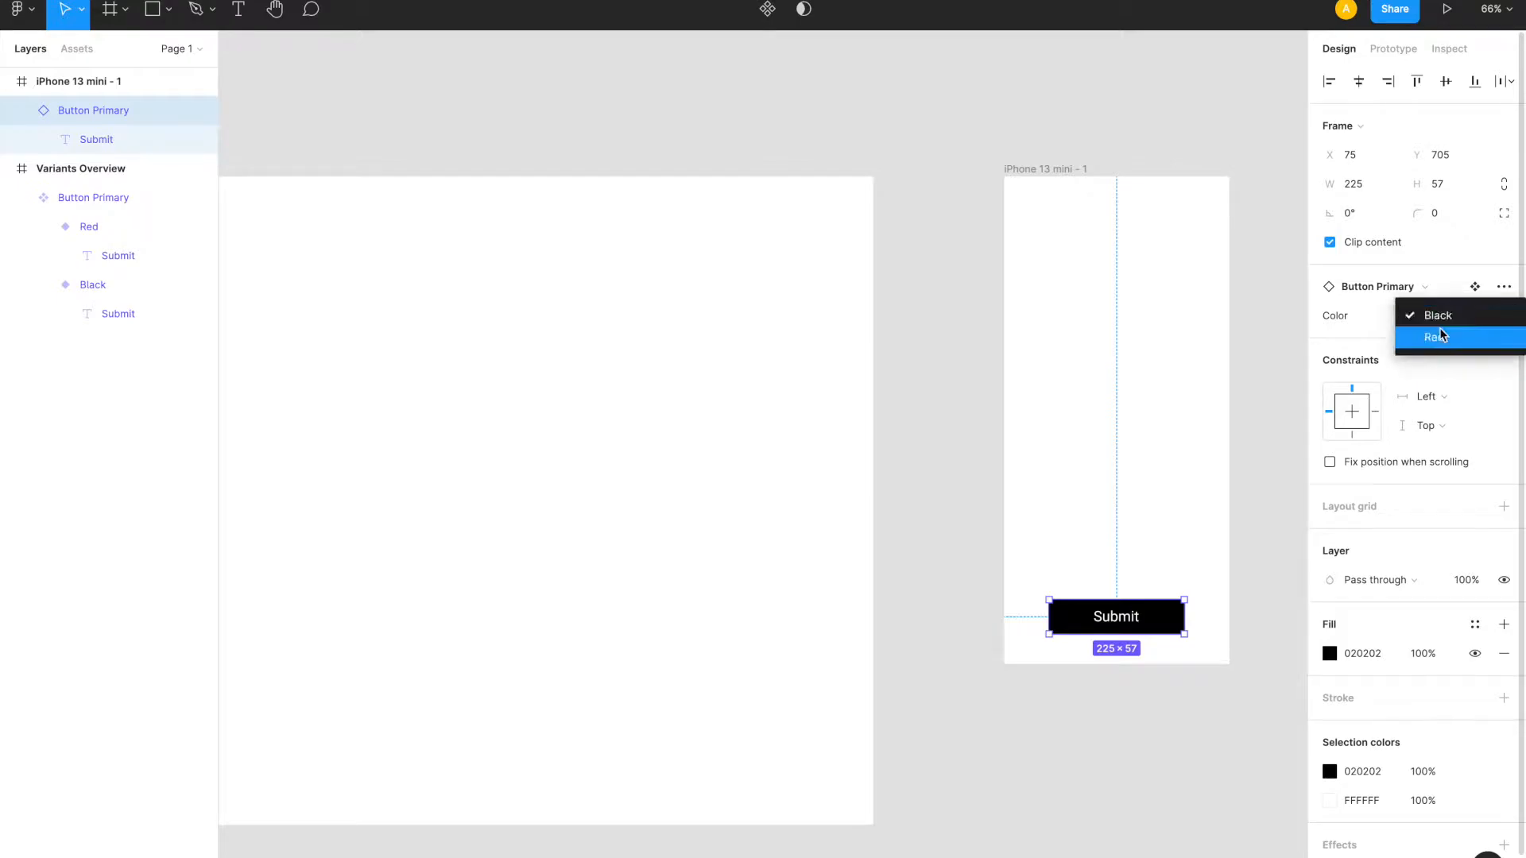
click(1439, 335)
click(1442, 326)
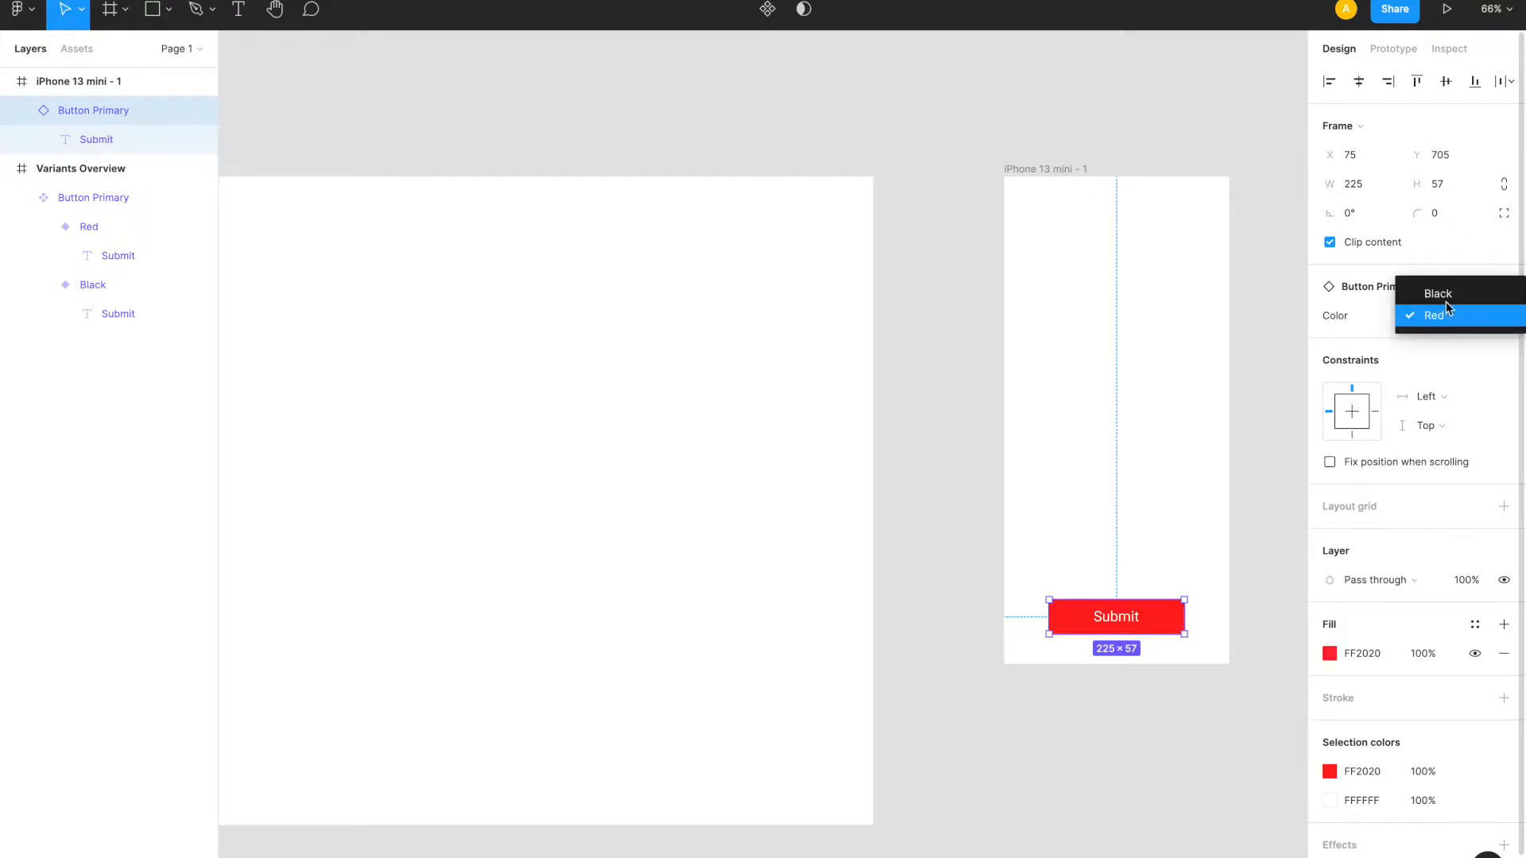
click(1444, 296)
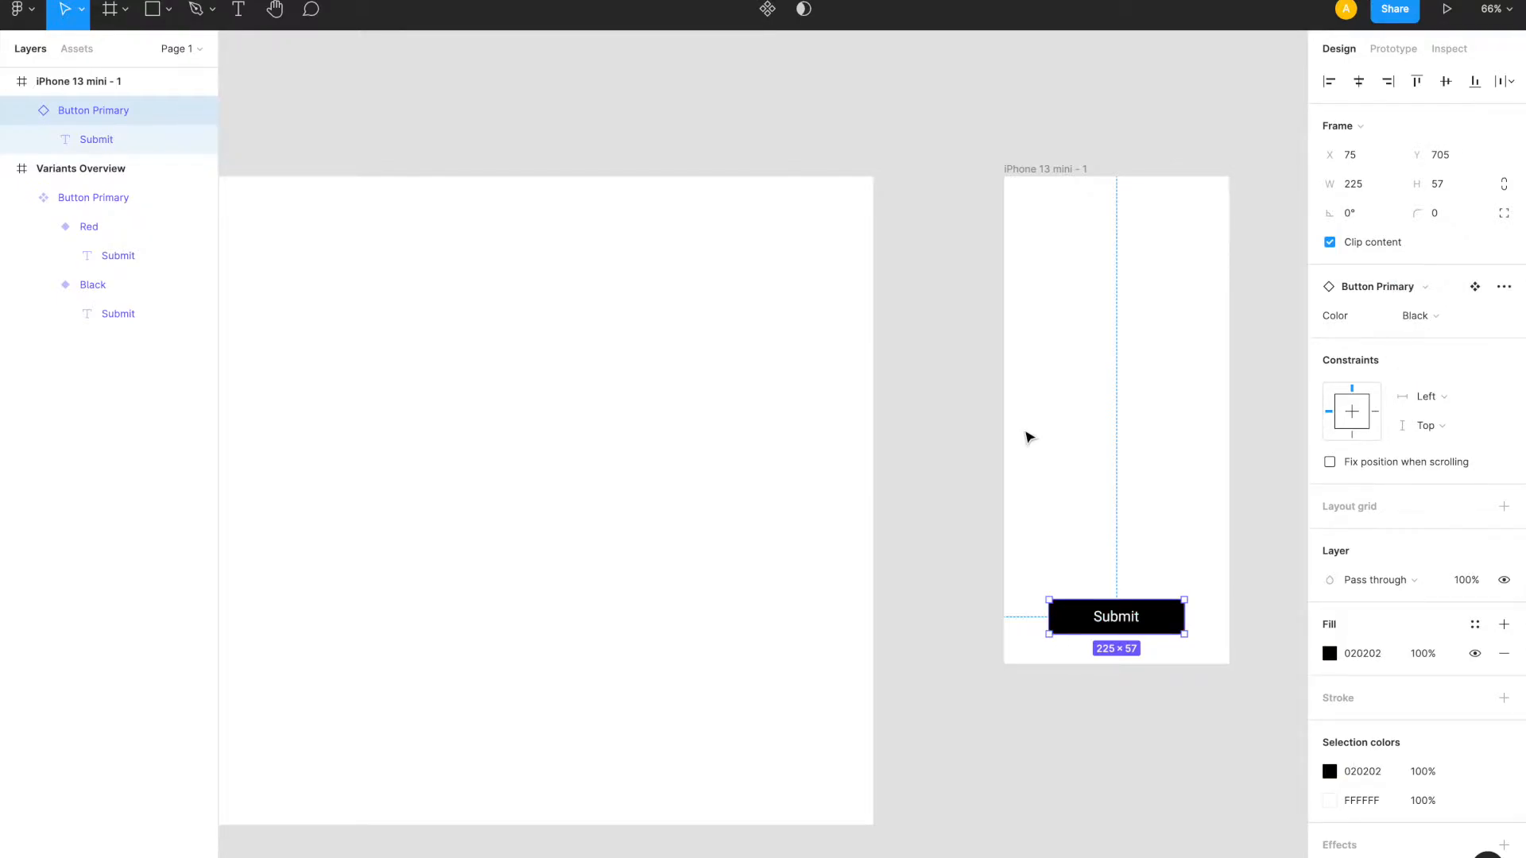
- Rename the Button Primary component set's Color property to Priority
scroll(1029, 437, left, 6)
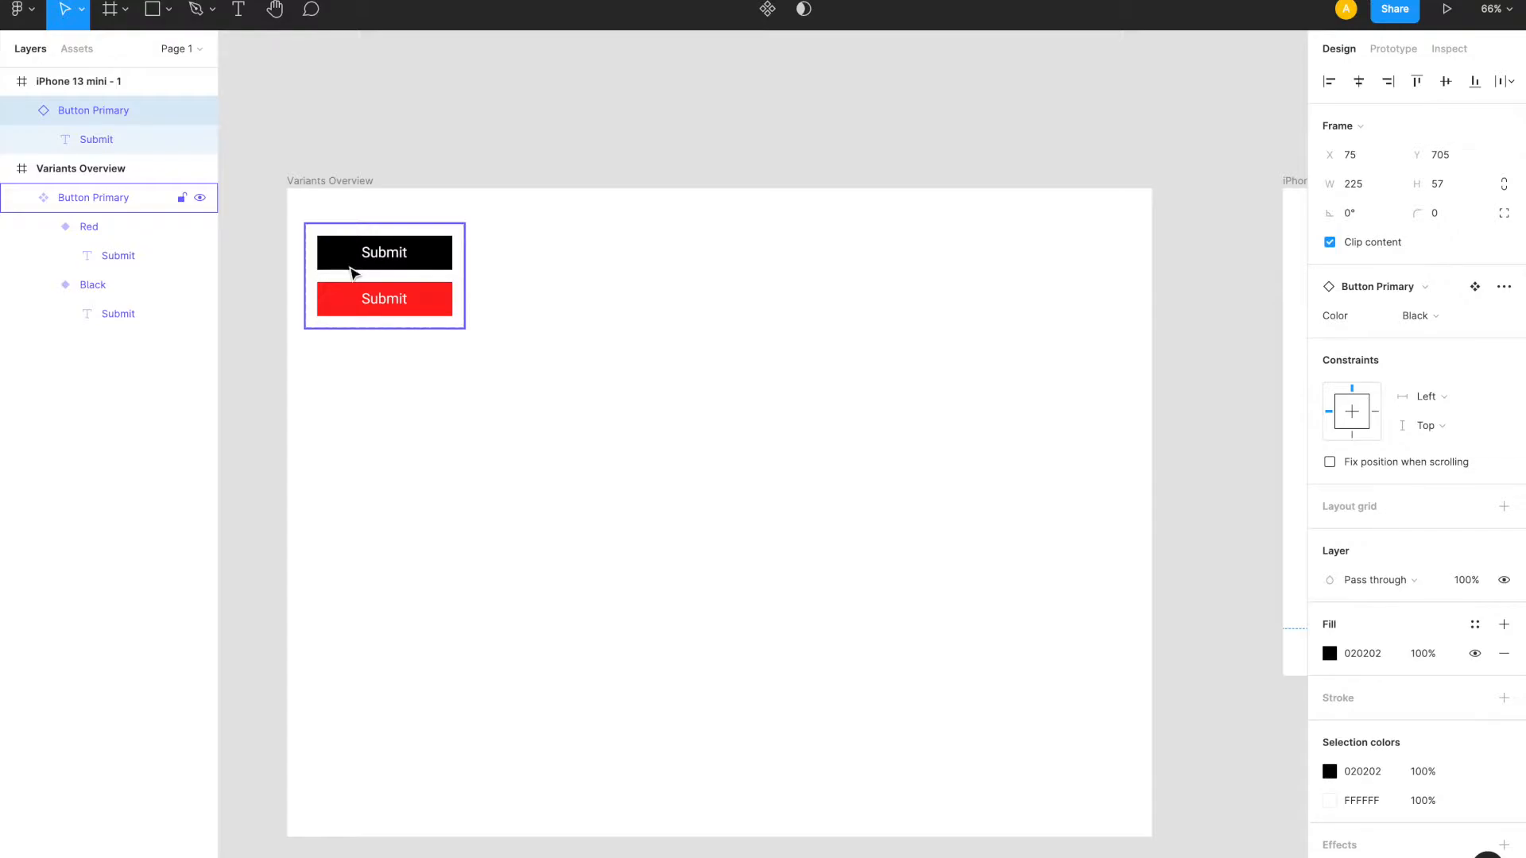
click(348, 268)
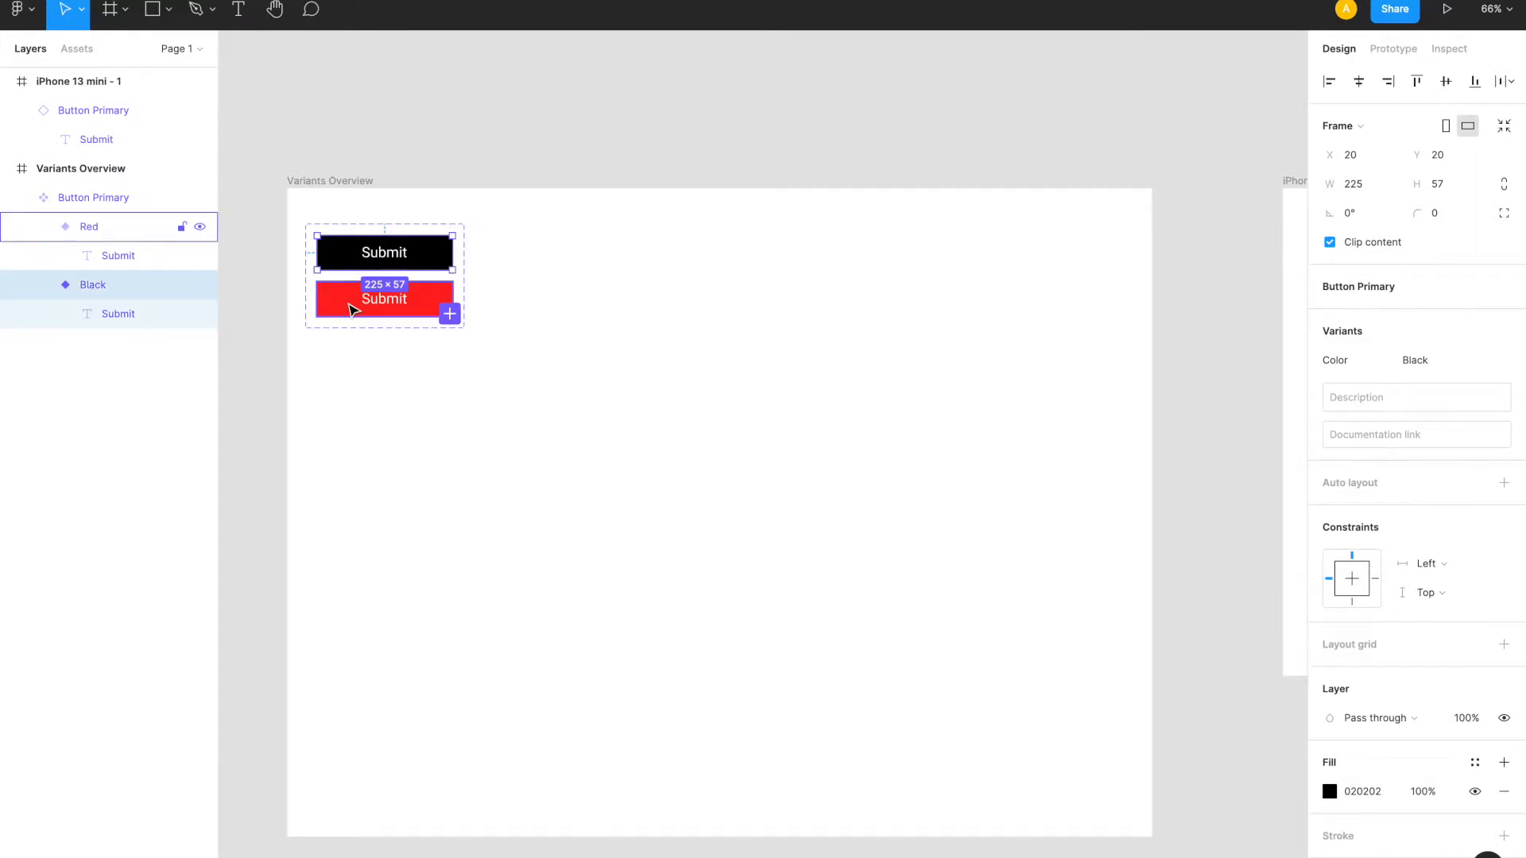
click(352, 310)
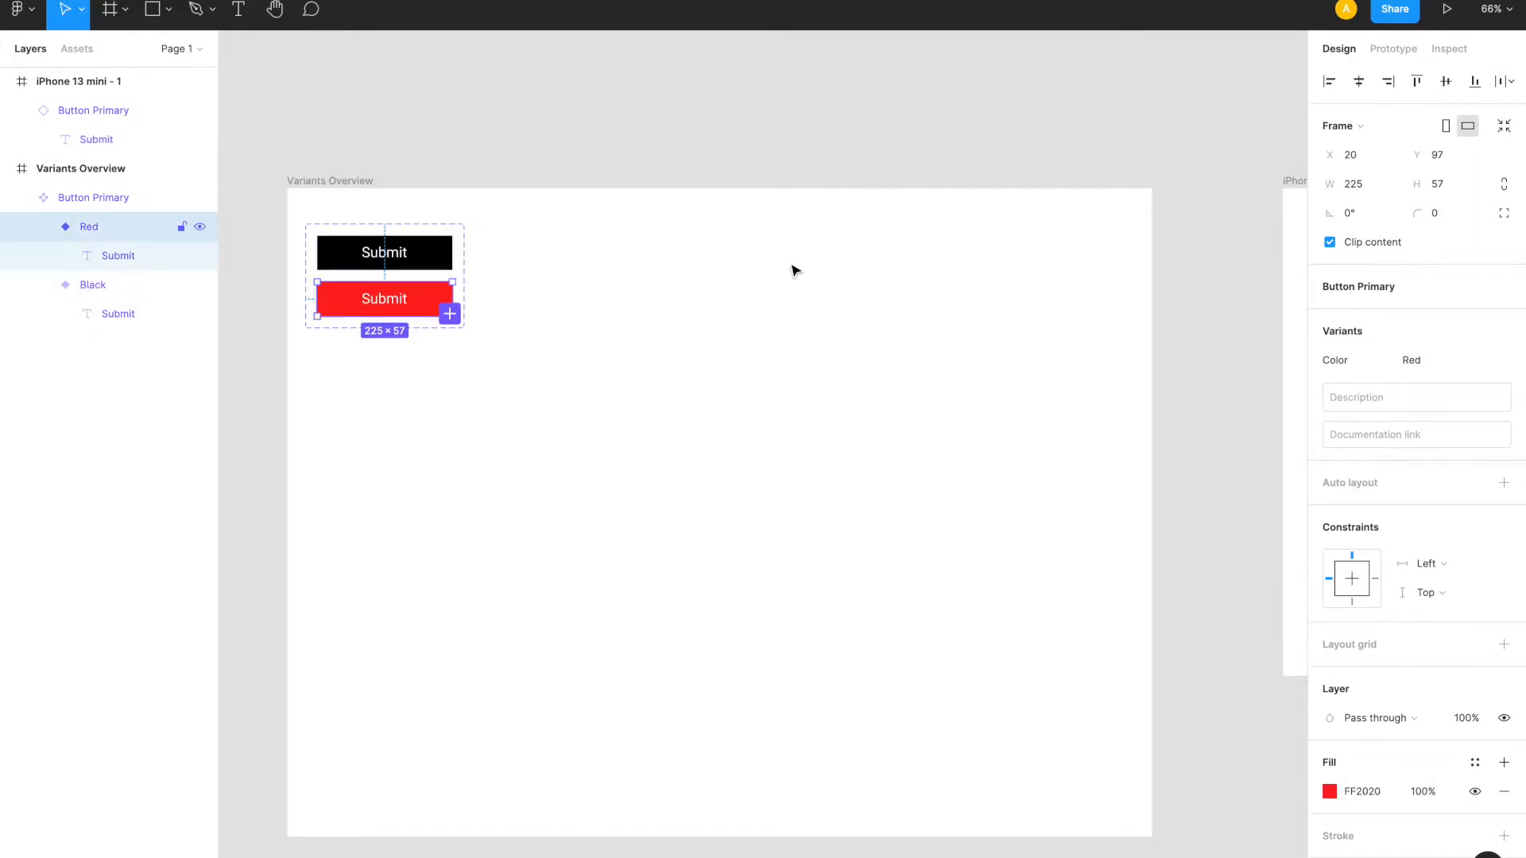
click(430, 223)
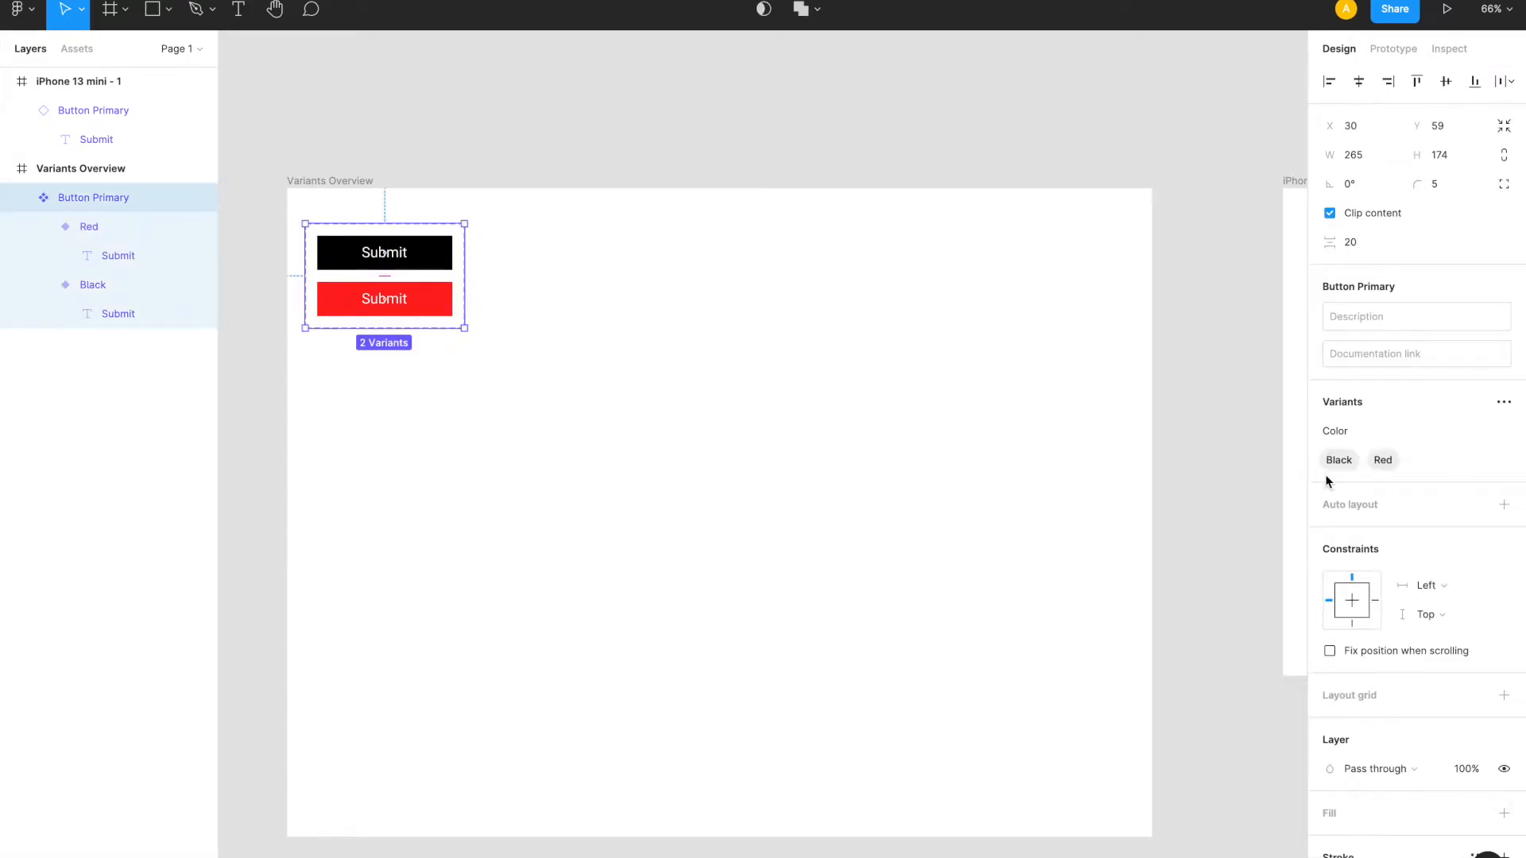
click(1345, 439)
double_click(1346, 439)
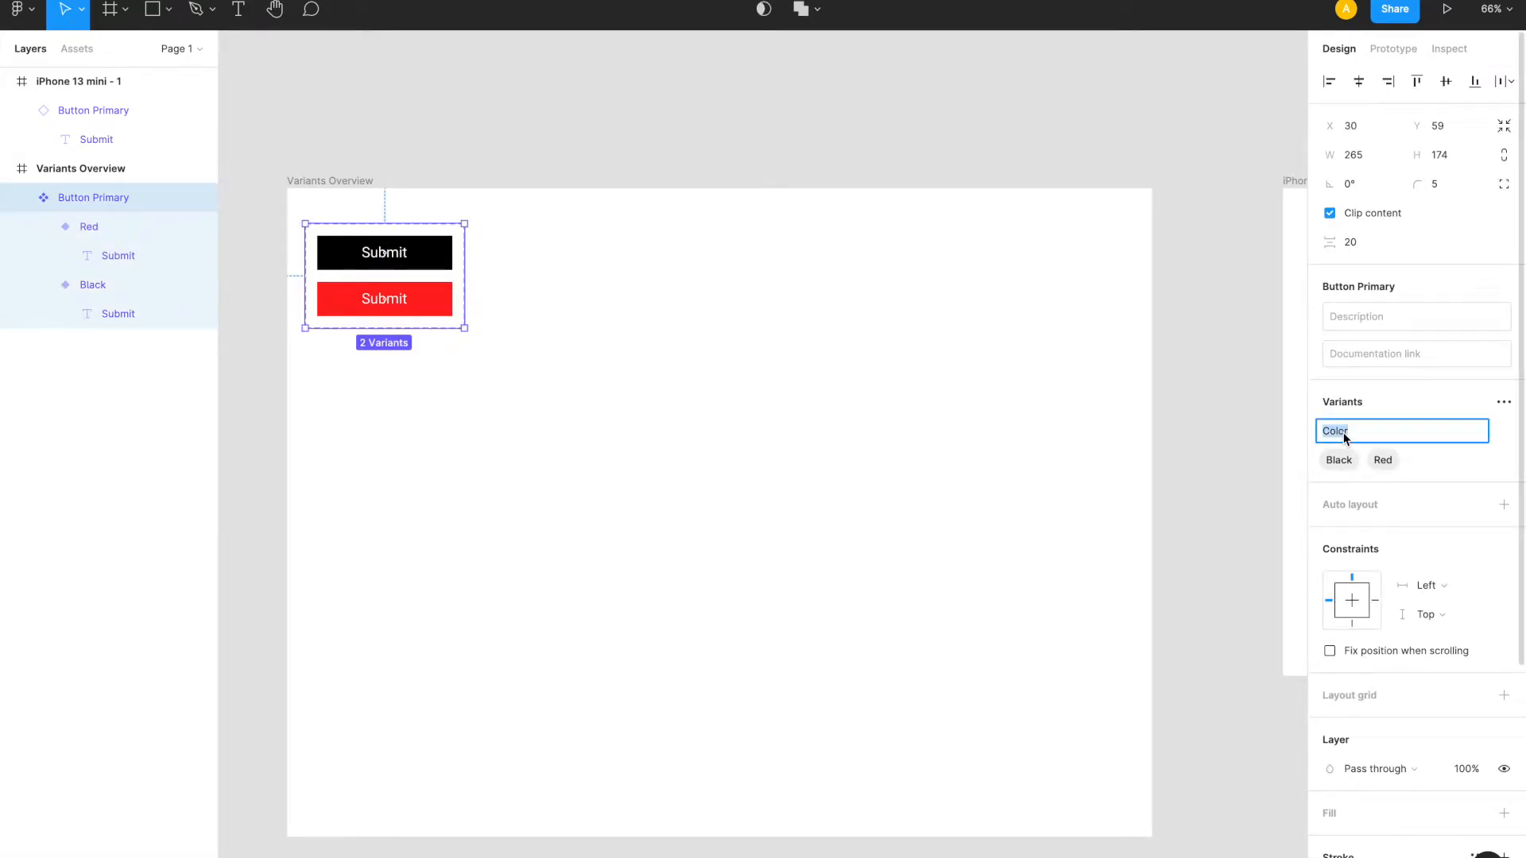
text(Prior)
key(BackSpace)
key(BackSpace)
key(BackSpace)
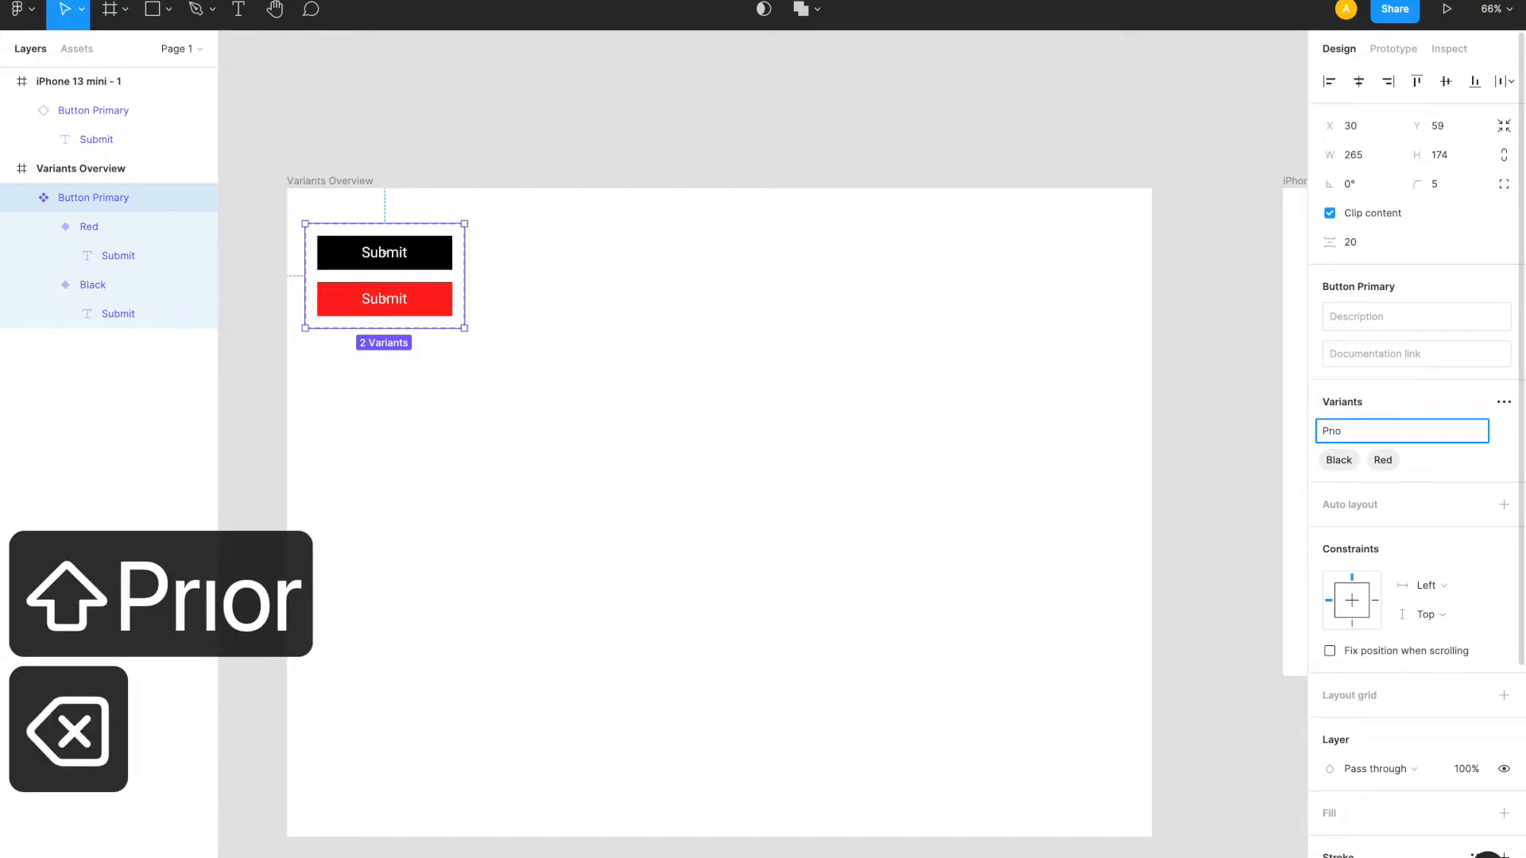
text(iority)
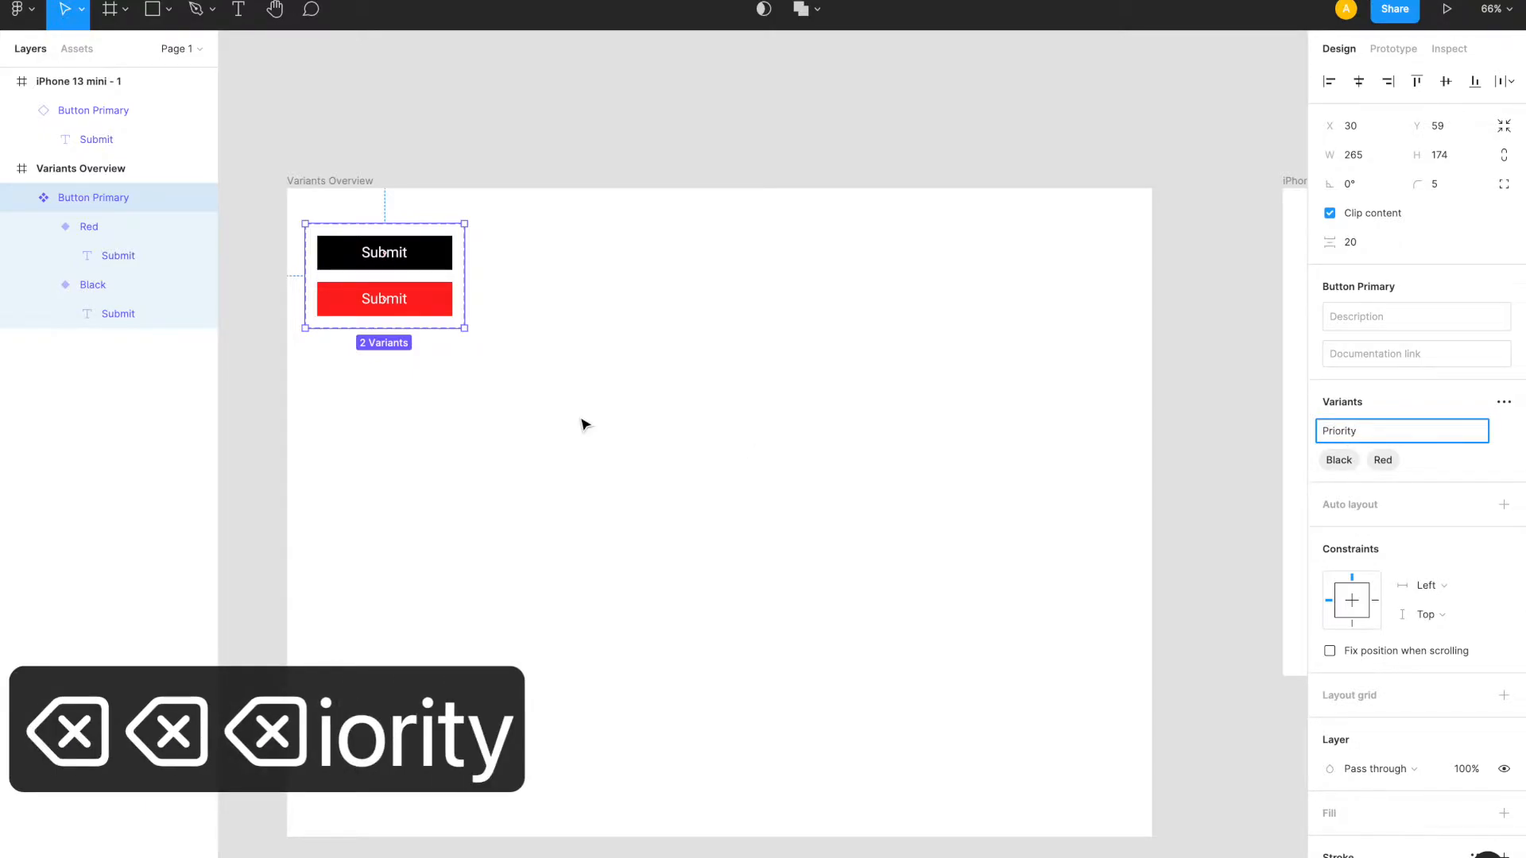
click(585, 425)
- Set the Priority value of the black button variant to Primary
click(340, 224)
click(334, 253)
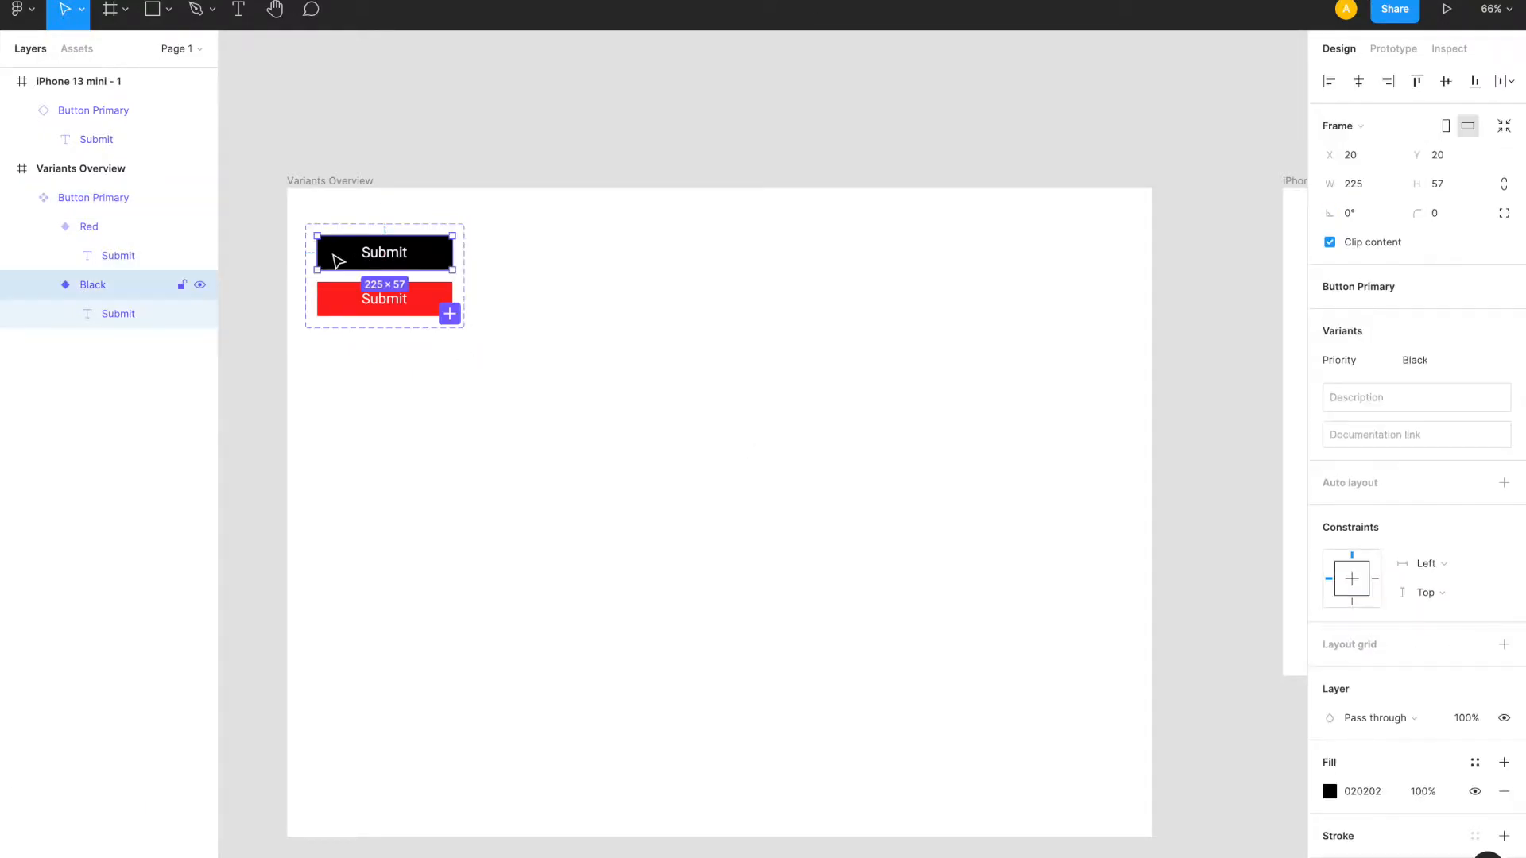
click(1435, 362)
text(P)
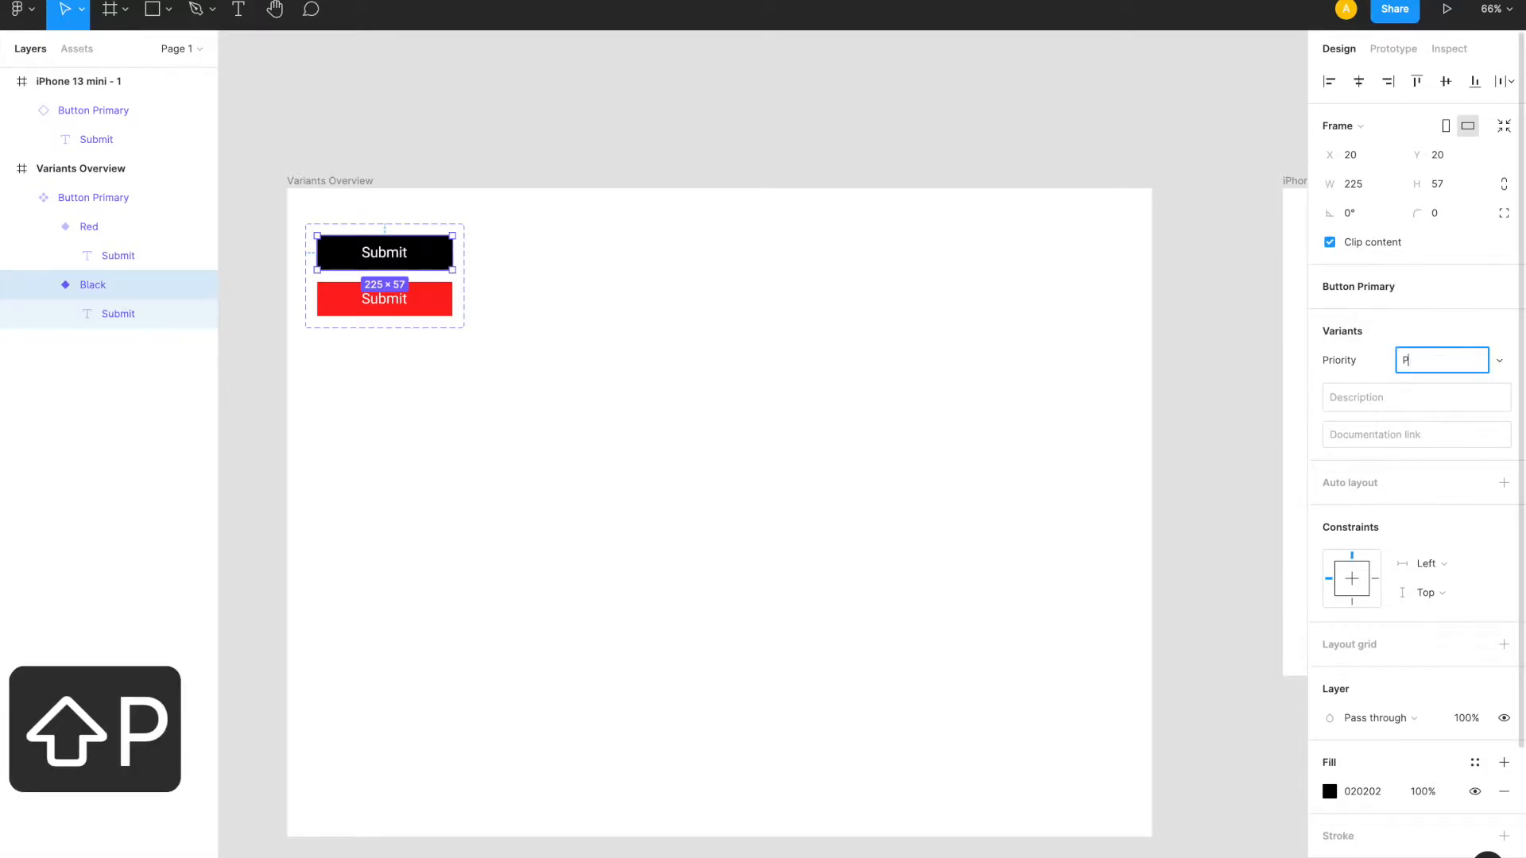
text(rimary)
key(Return)
- Set the Priority value of the red button variant to Secondary
click(442, 308)
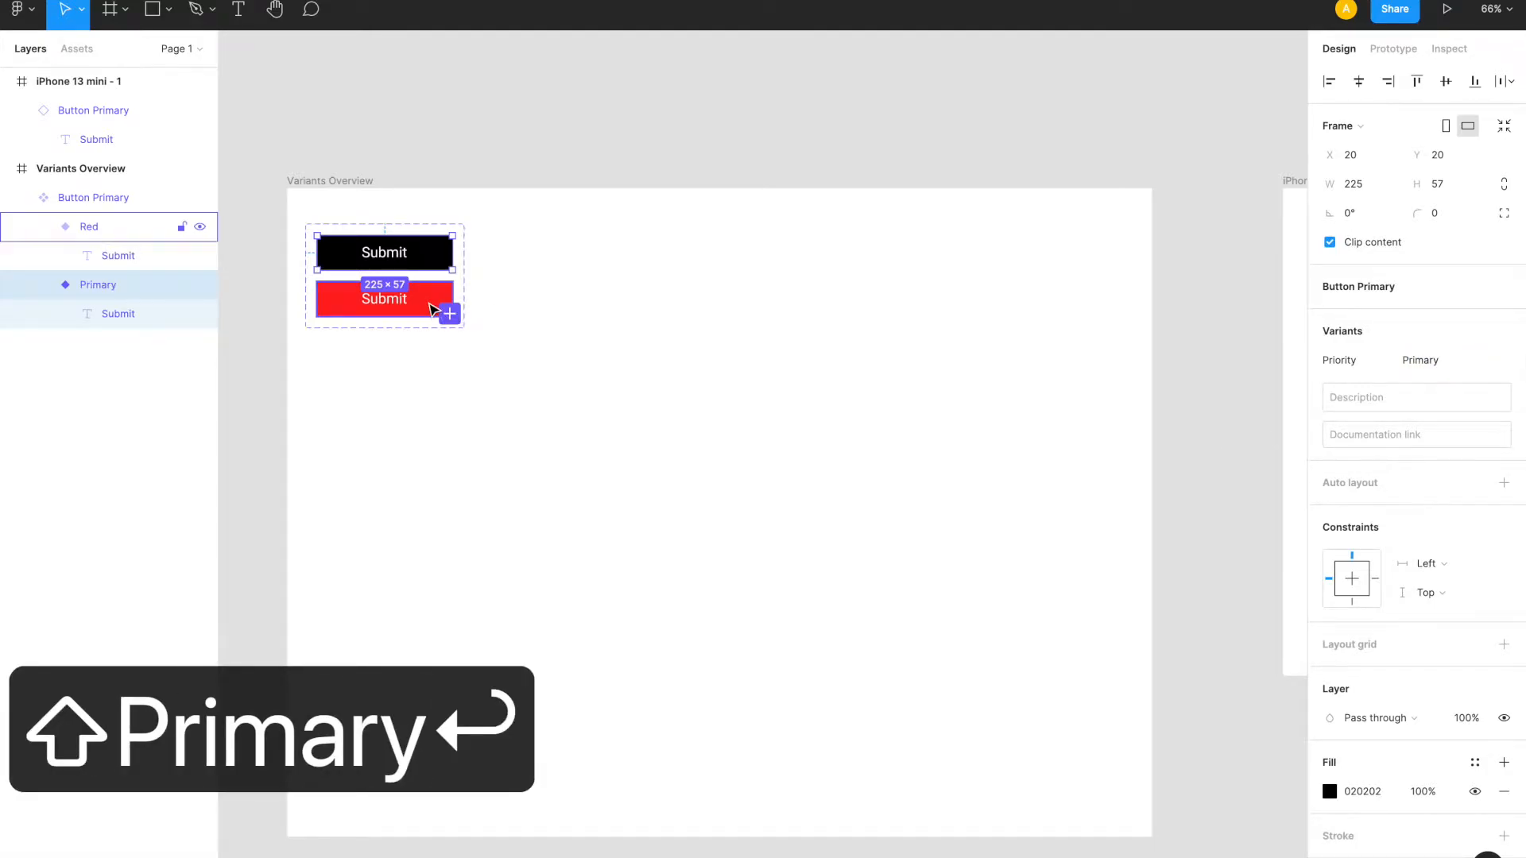
click(1421, 359)
text(Sec)
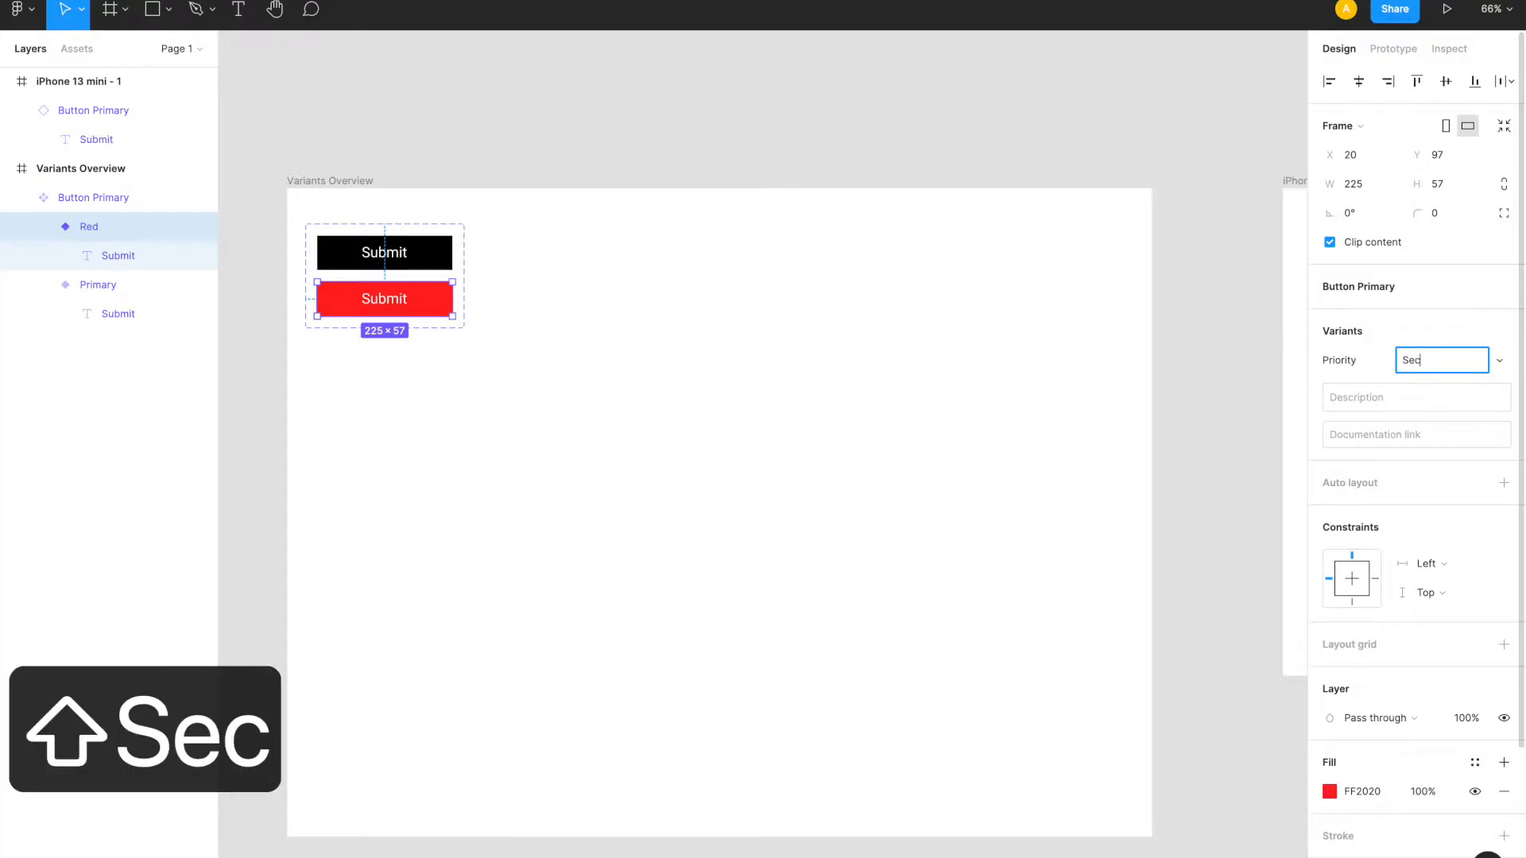
text(ondary)
key(Return)
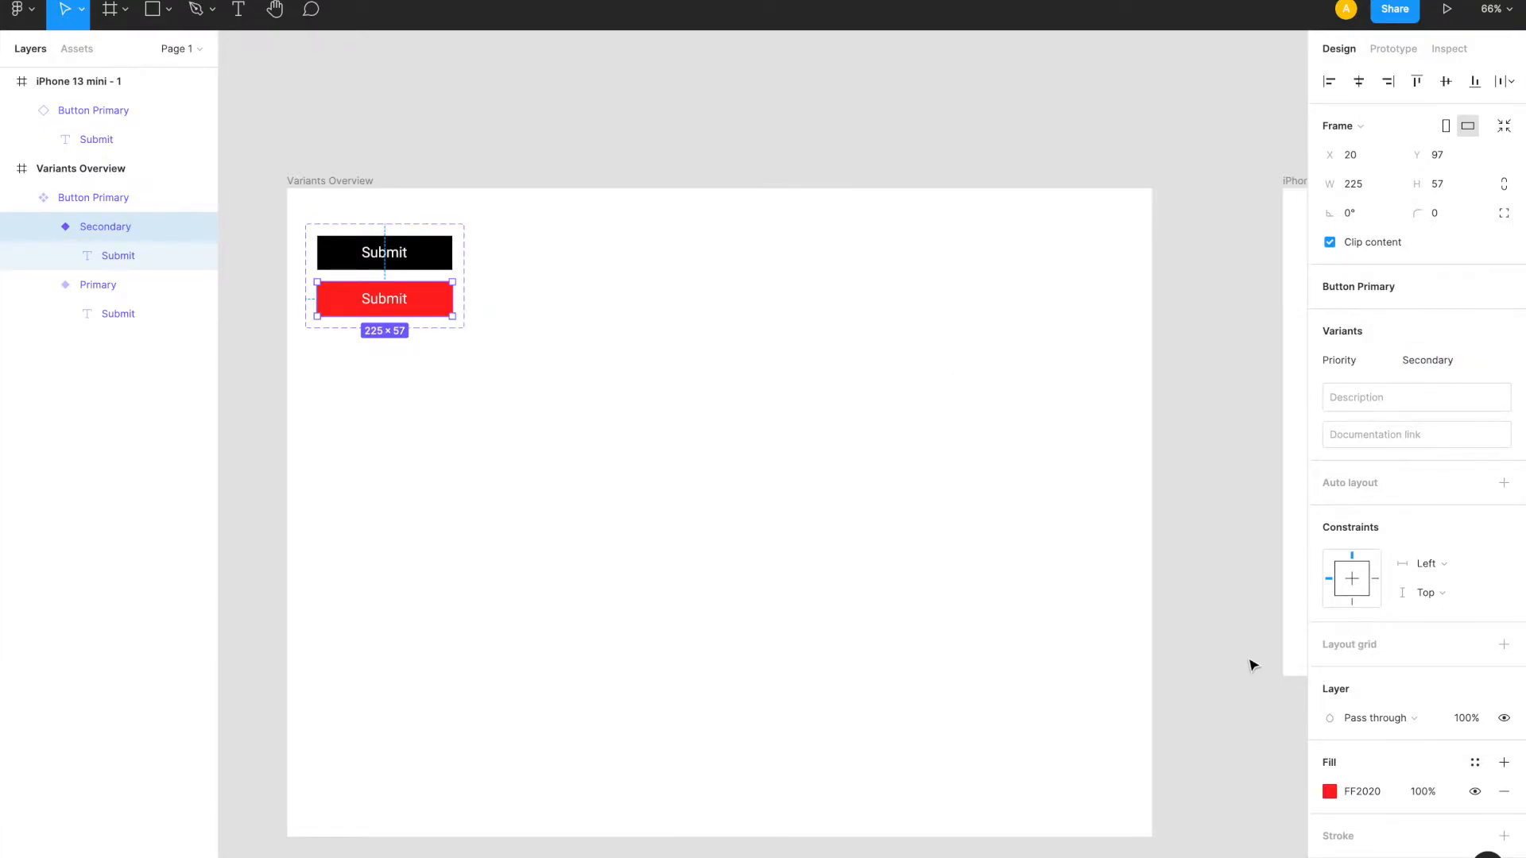
- Try swapping the Secondary variant's fill for a stroke coloured 000000, and undo these changes
key(shift+x)
click(1359, 835)
text(00)
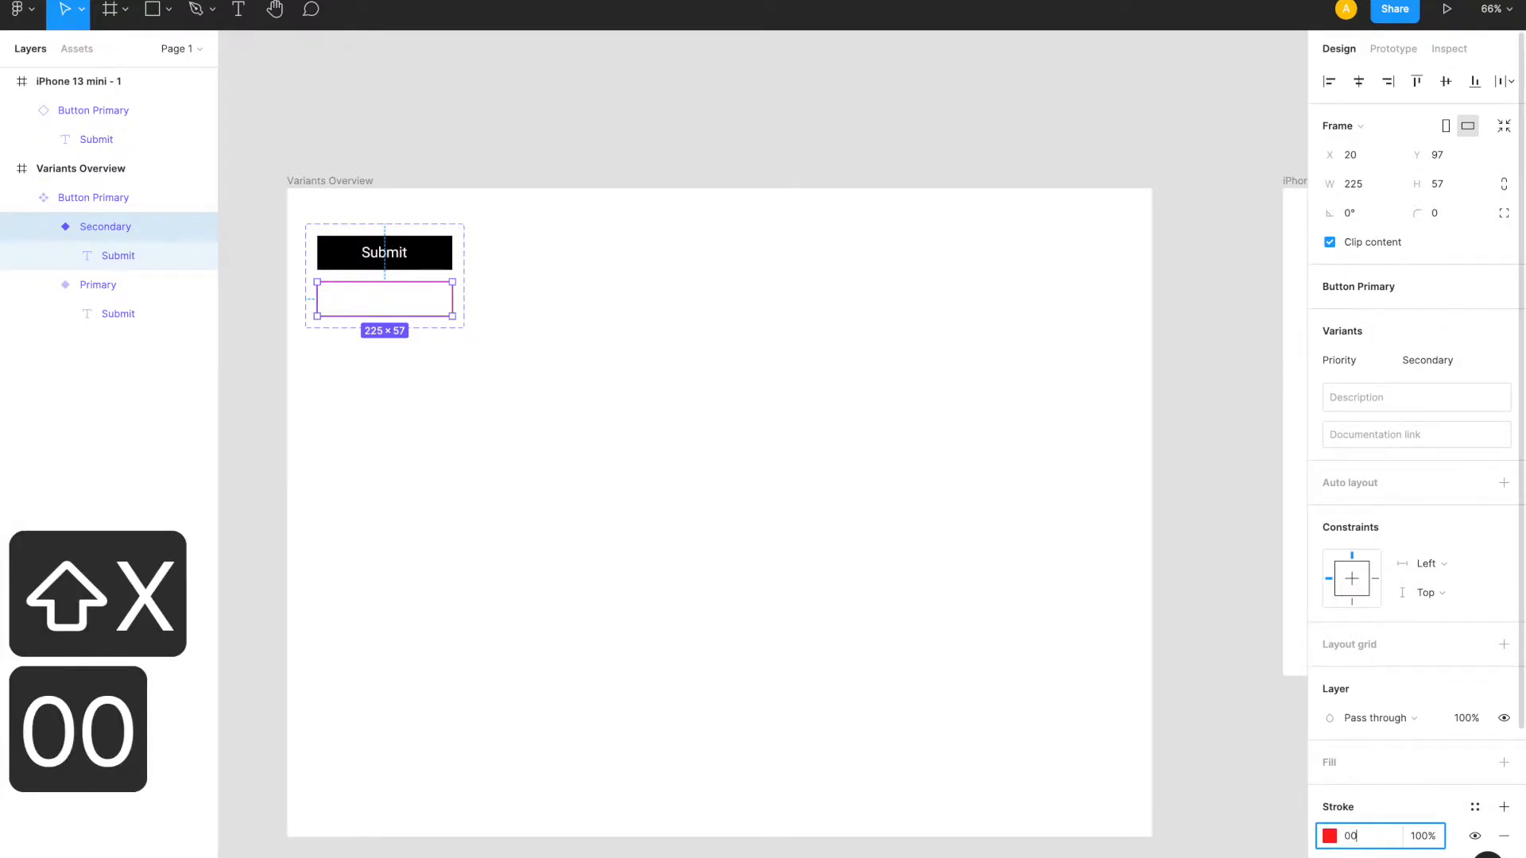
text(00)
key(BackSpace)
key(Return)
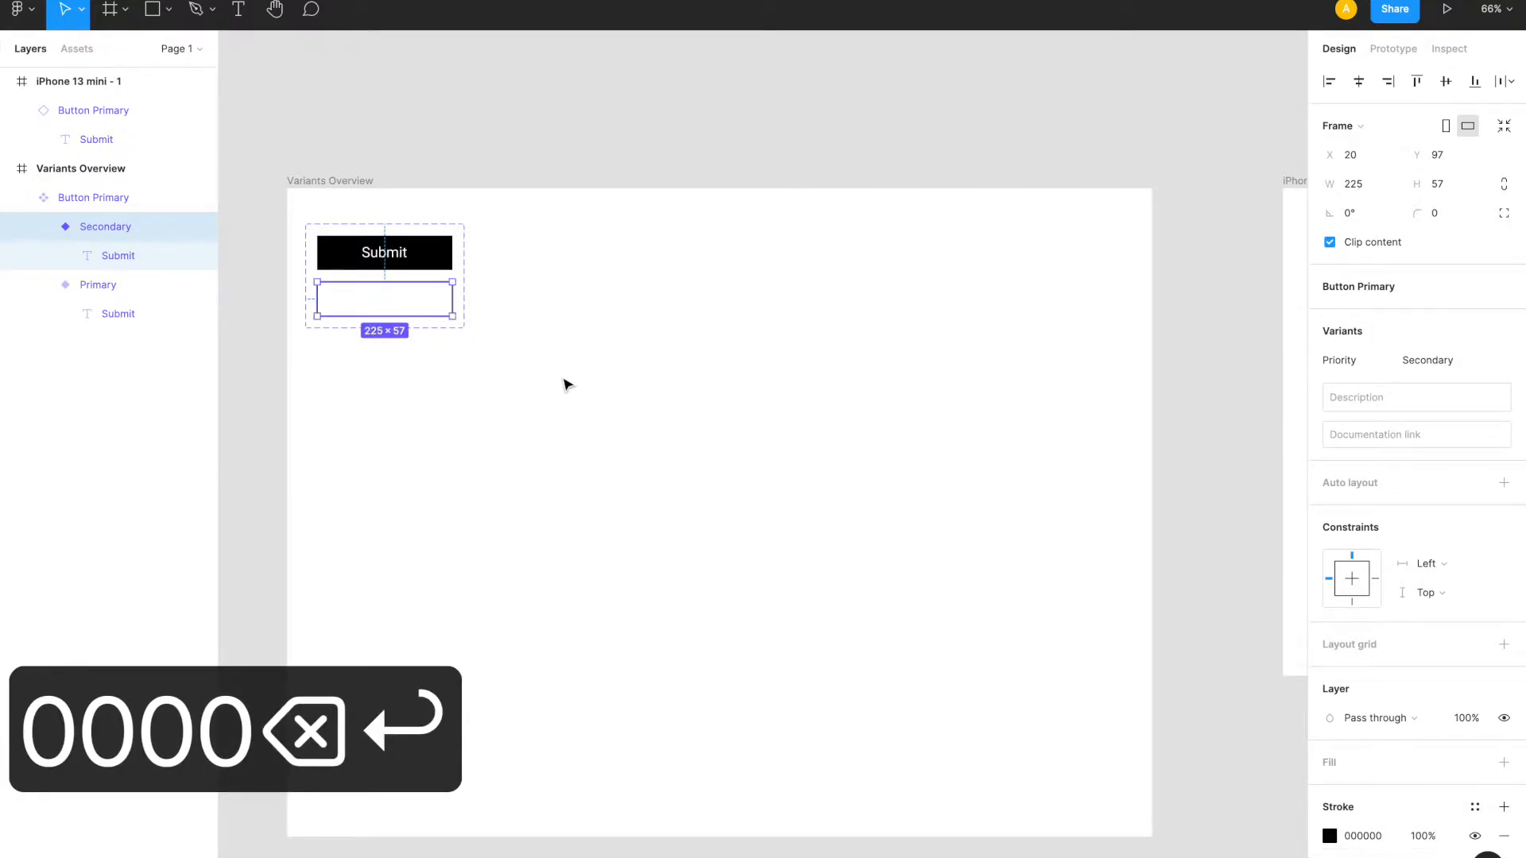
key(super+z)
key(super+z)
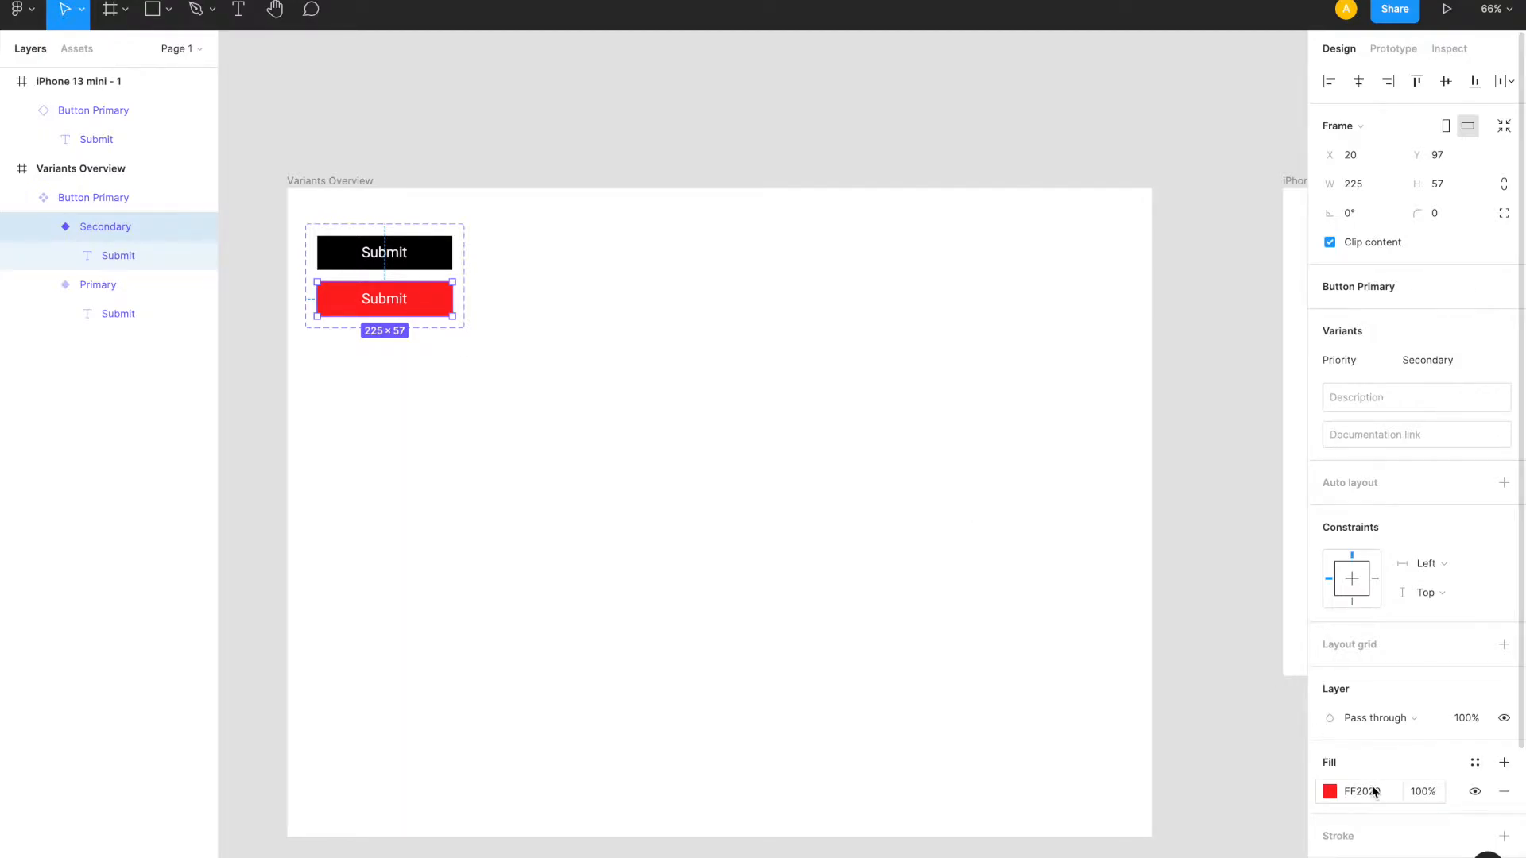
- Swap the Secondary variant's fill for a stroke and set its Submit label's fill to 000000
key(shift+x)
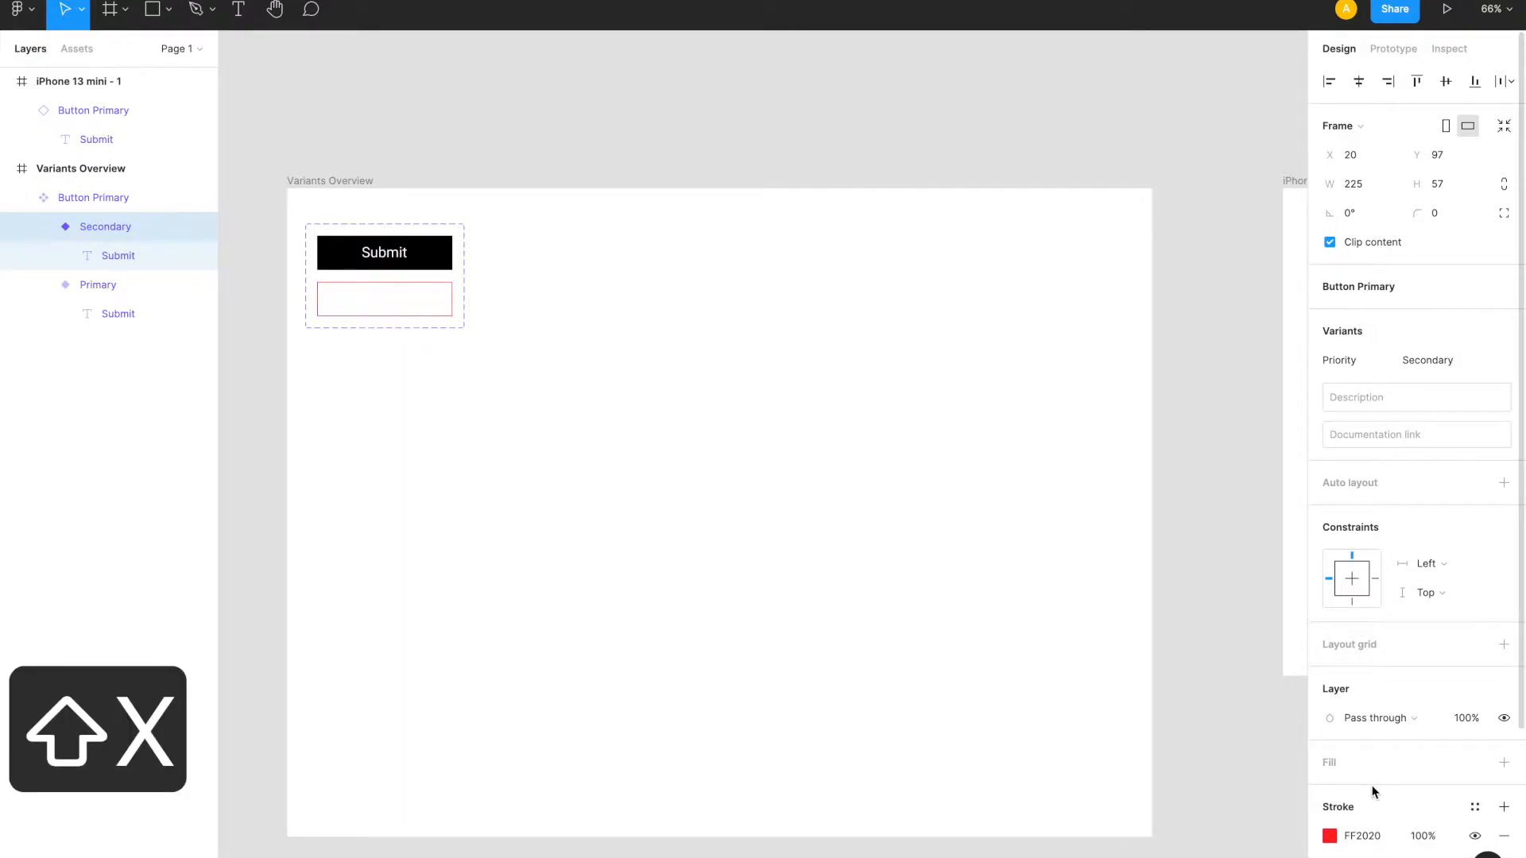
click(108, 261)
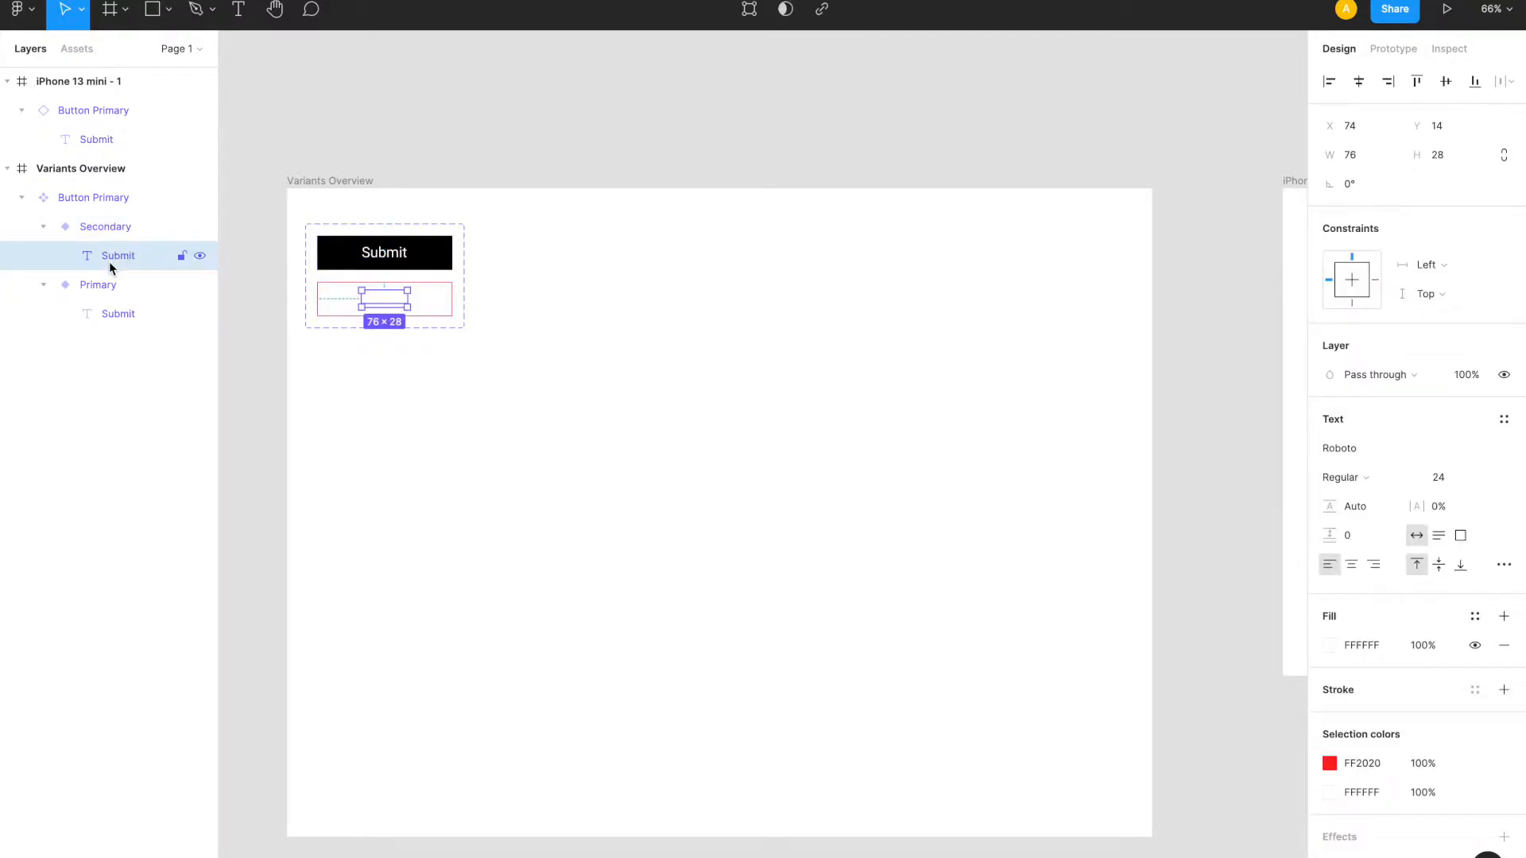
click(1375, 650)
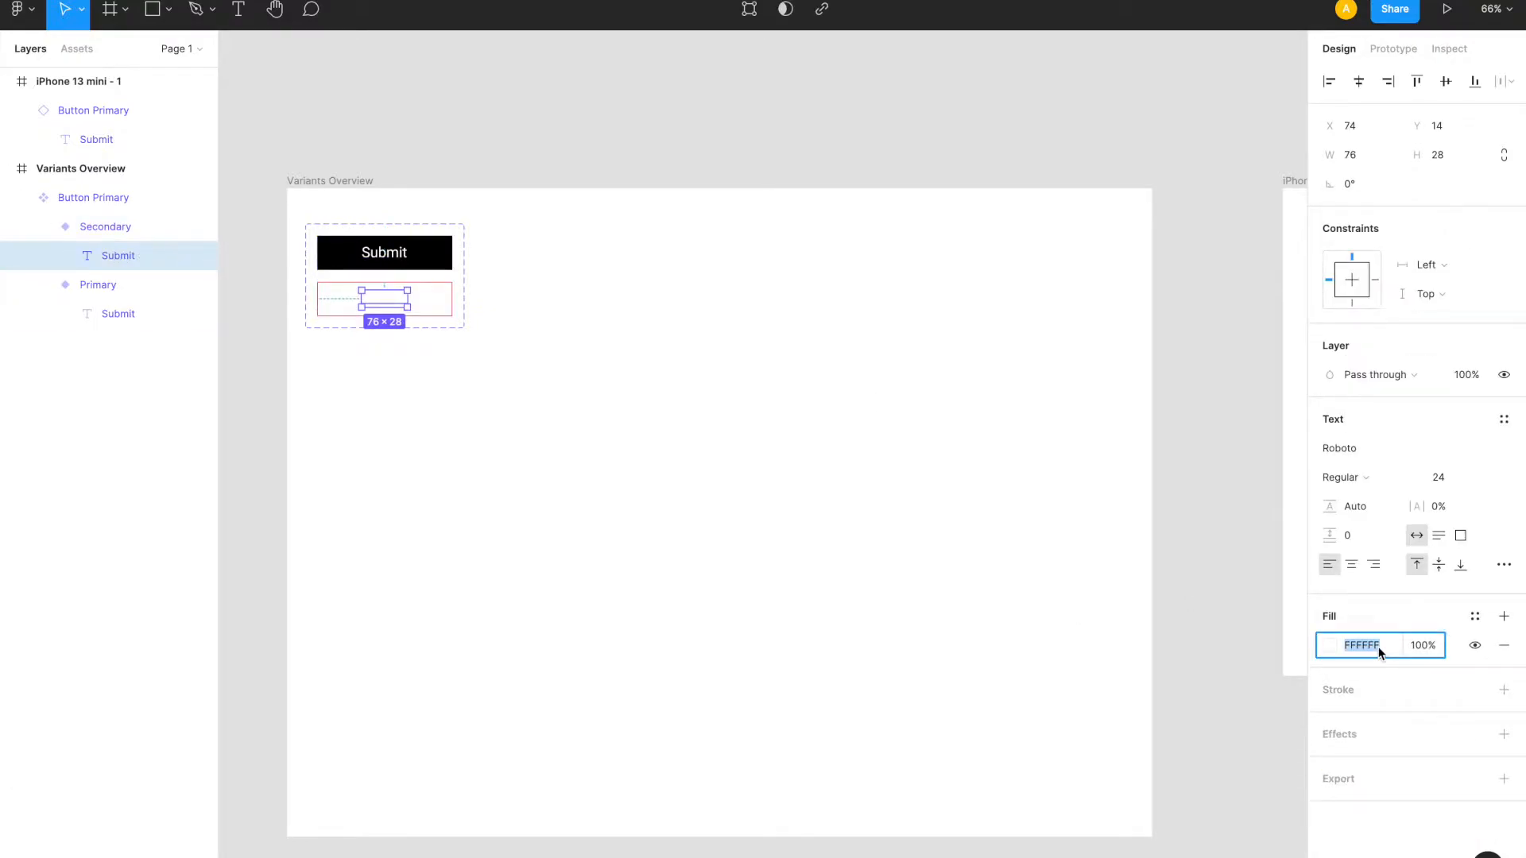
text(000)
key(Return)
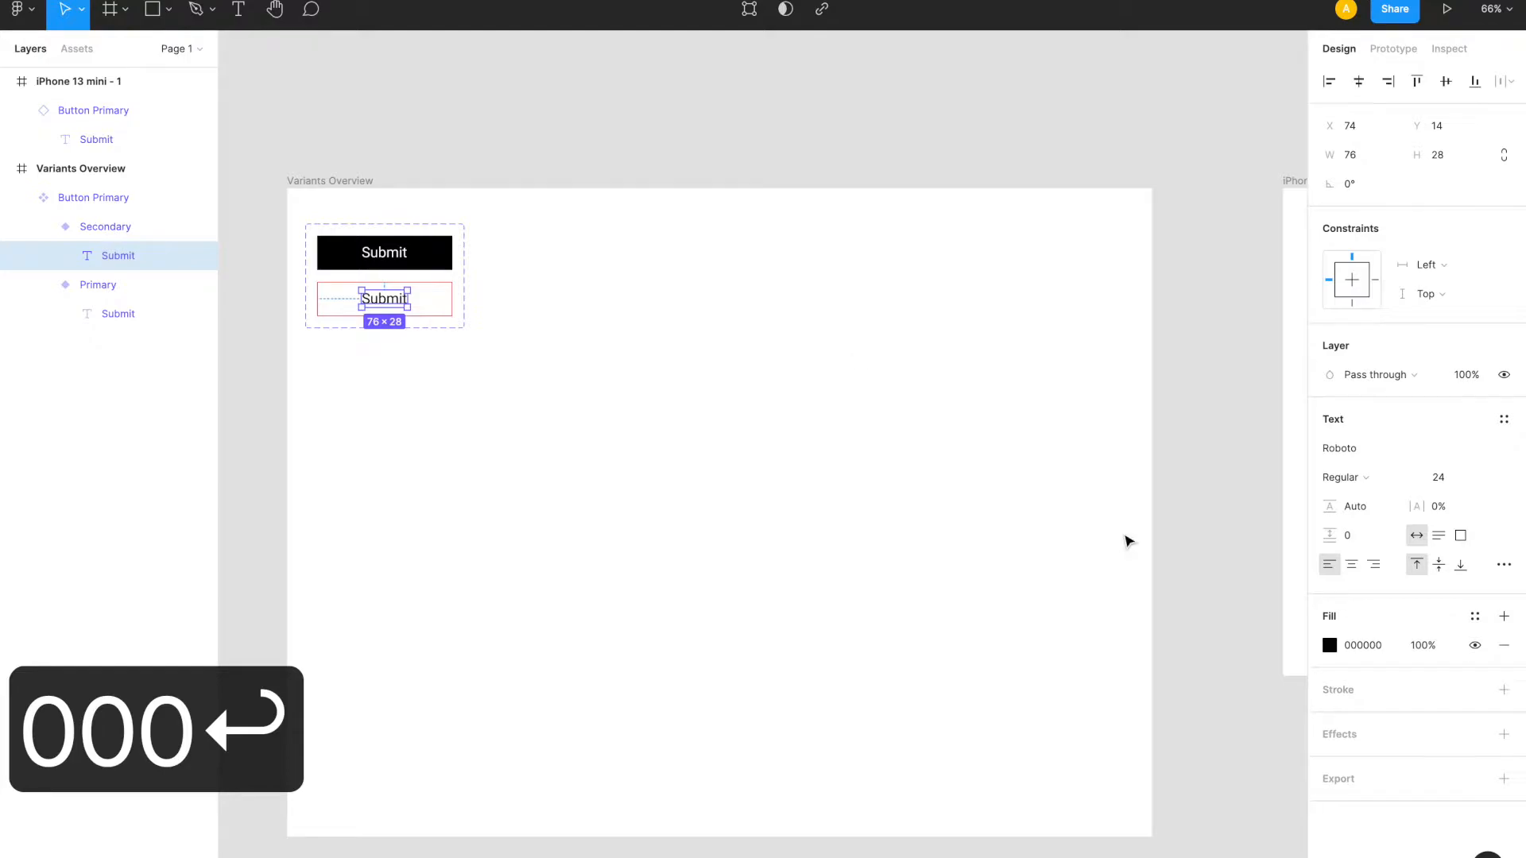
- Set the stroke colour of the Secondary button variant to 000000
click(99, 228)
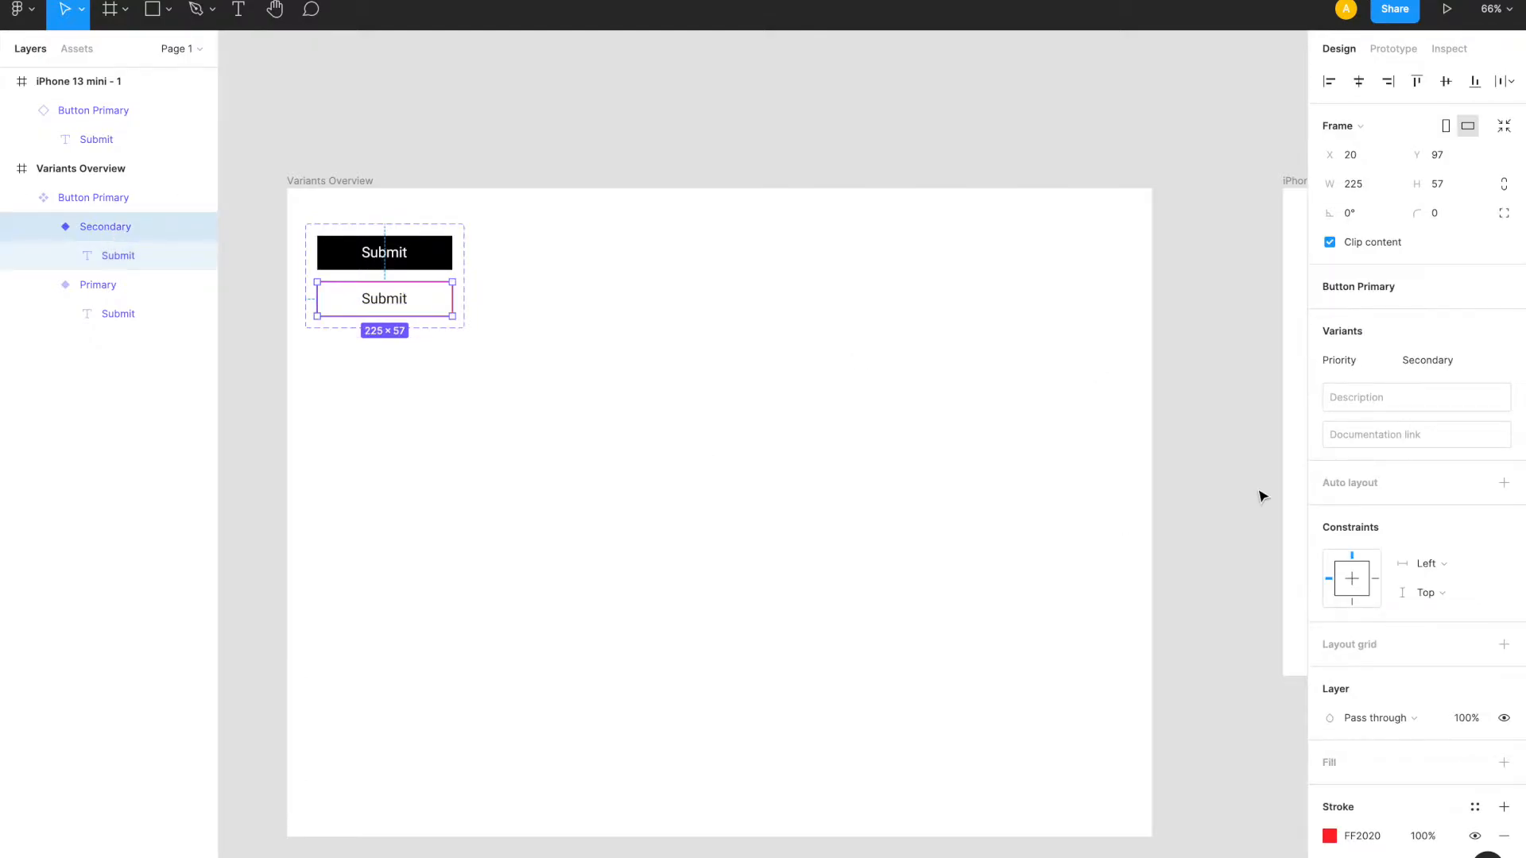
click(1362, 836)
text(000)
key(Return)
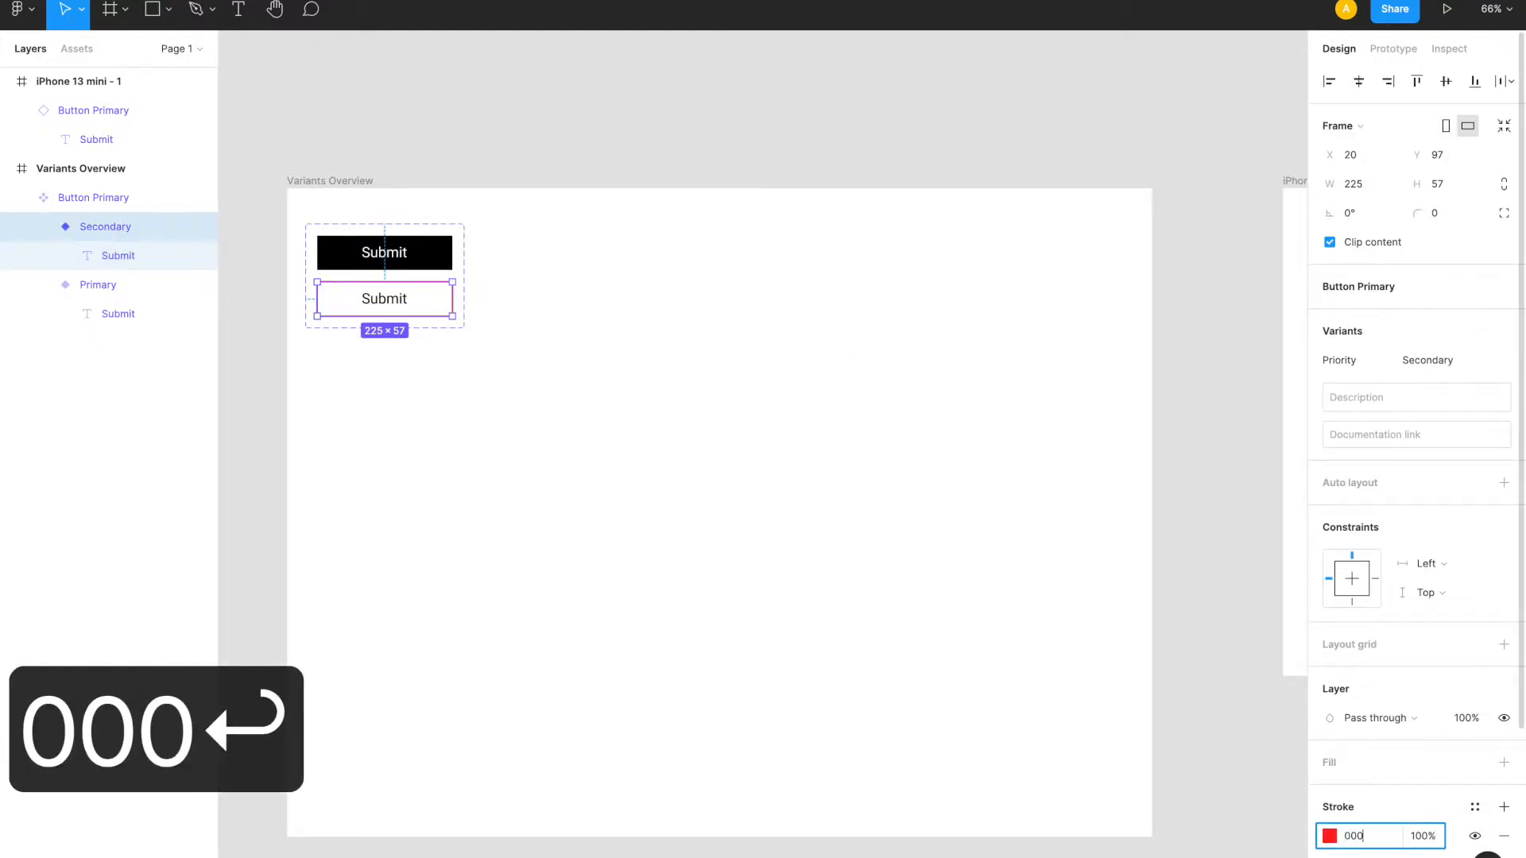
click(705, 516)
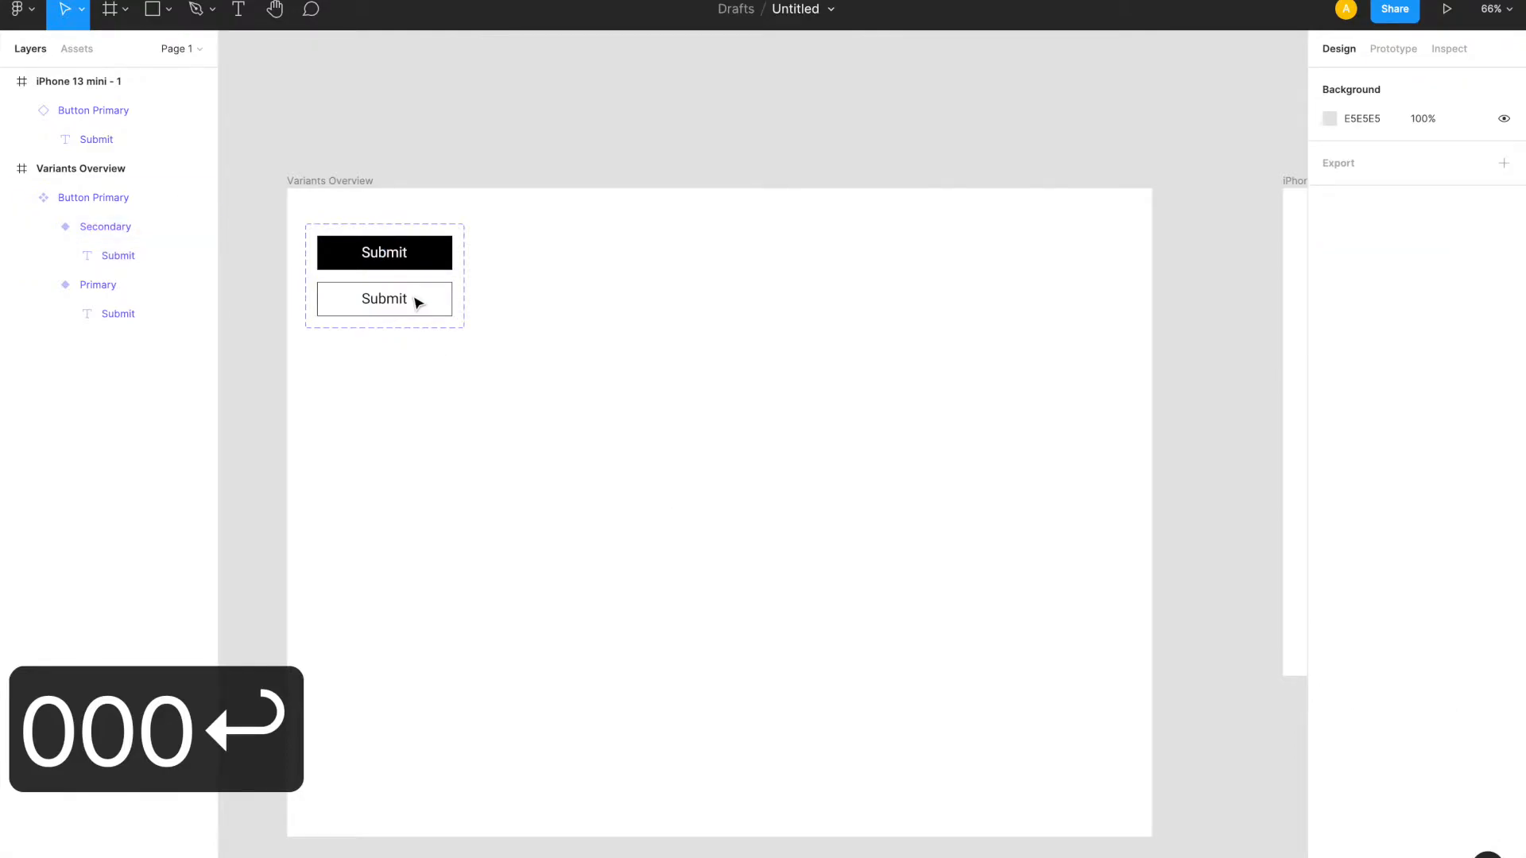
- Examine the Priority options of the iPhone 13 mini button instance and compare them with the Button Primary component set's variants
scroll(739, 440, right, 5)
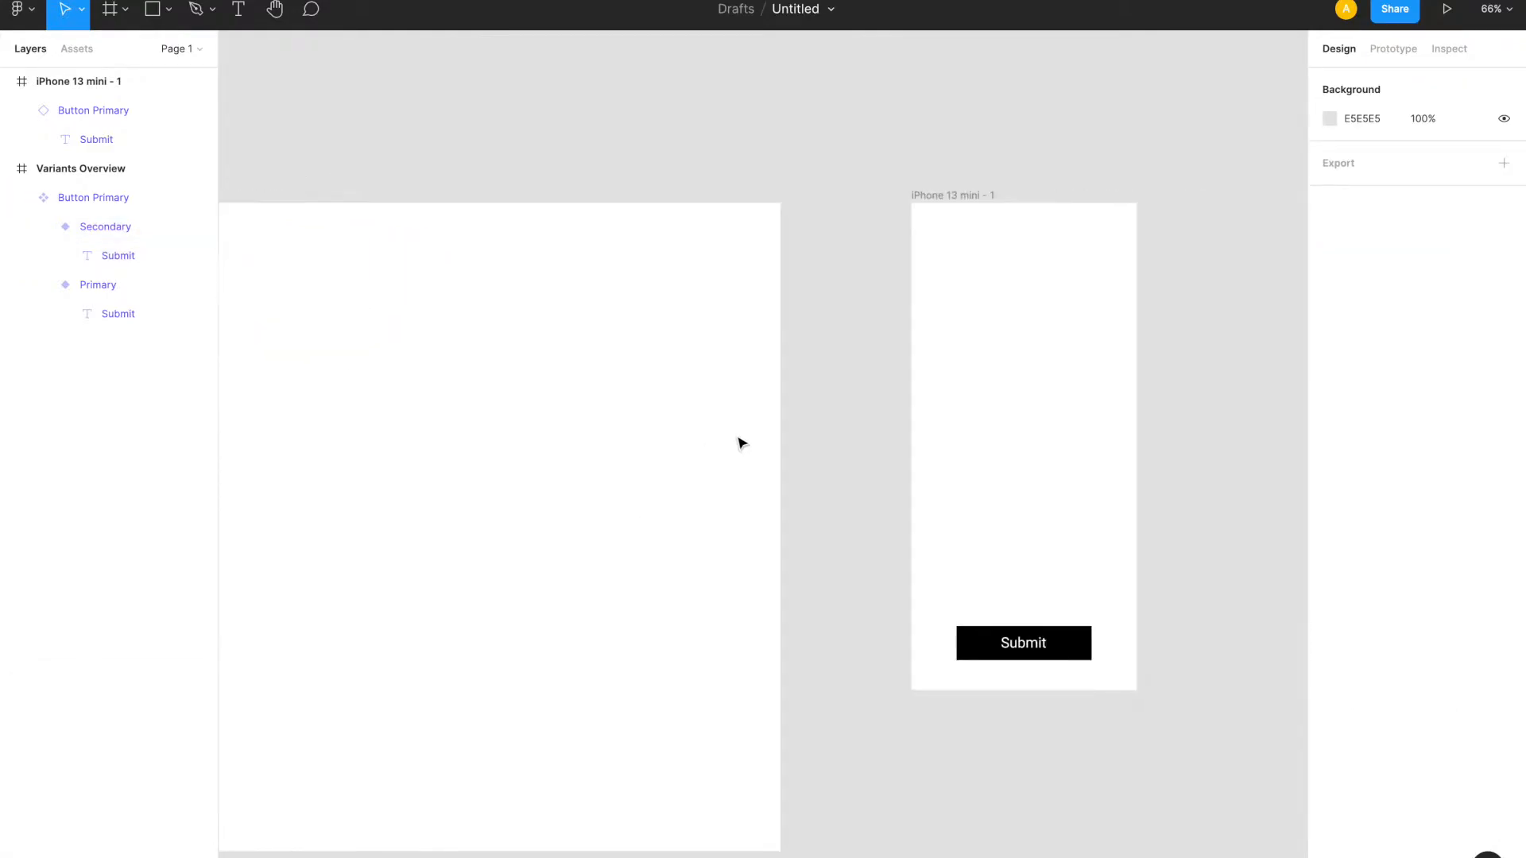
click(1011, 645)
click(1440, 318)
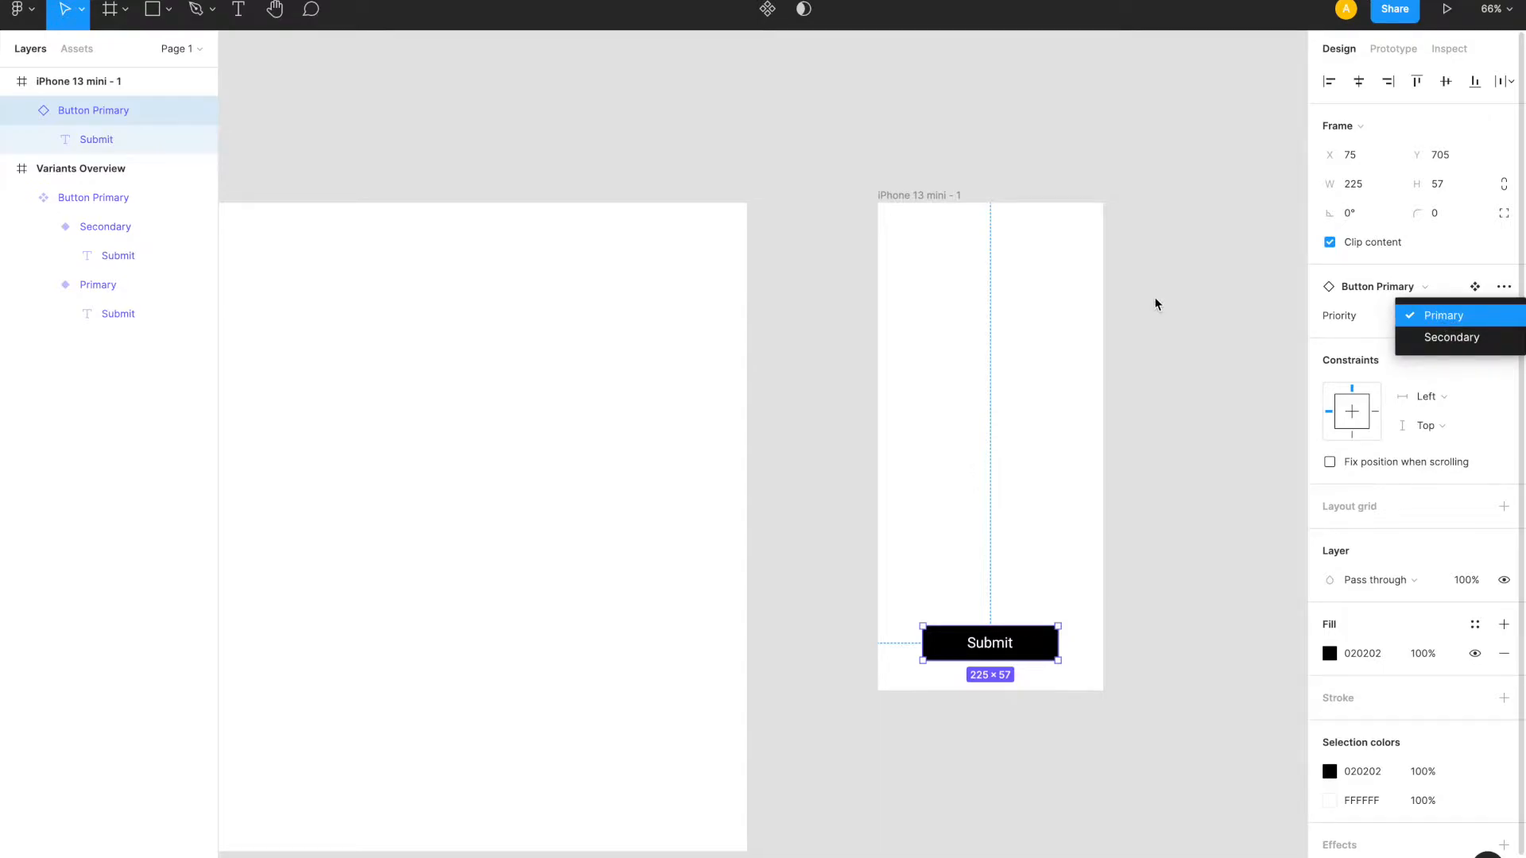
click(1175, 293)
scroll(1175, 293, left, 5)
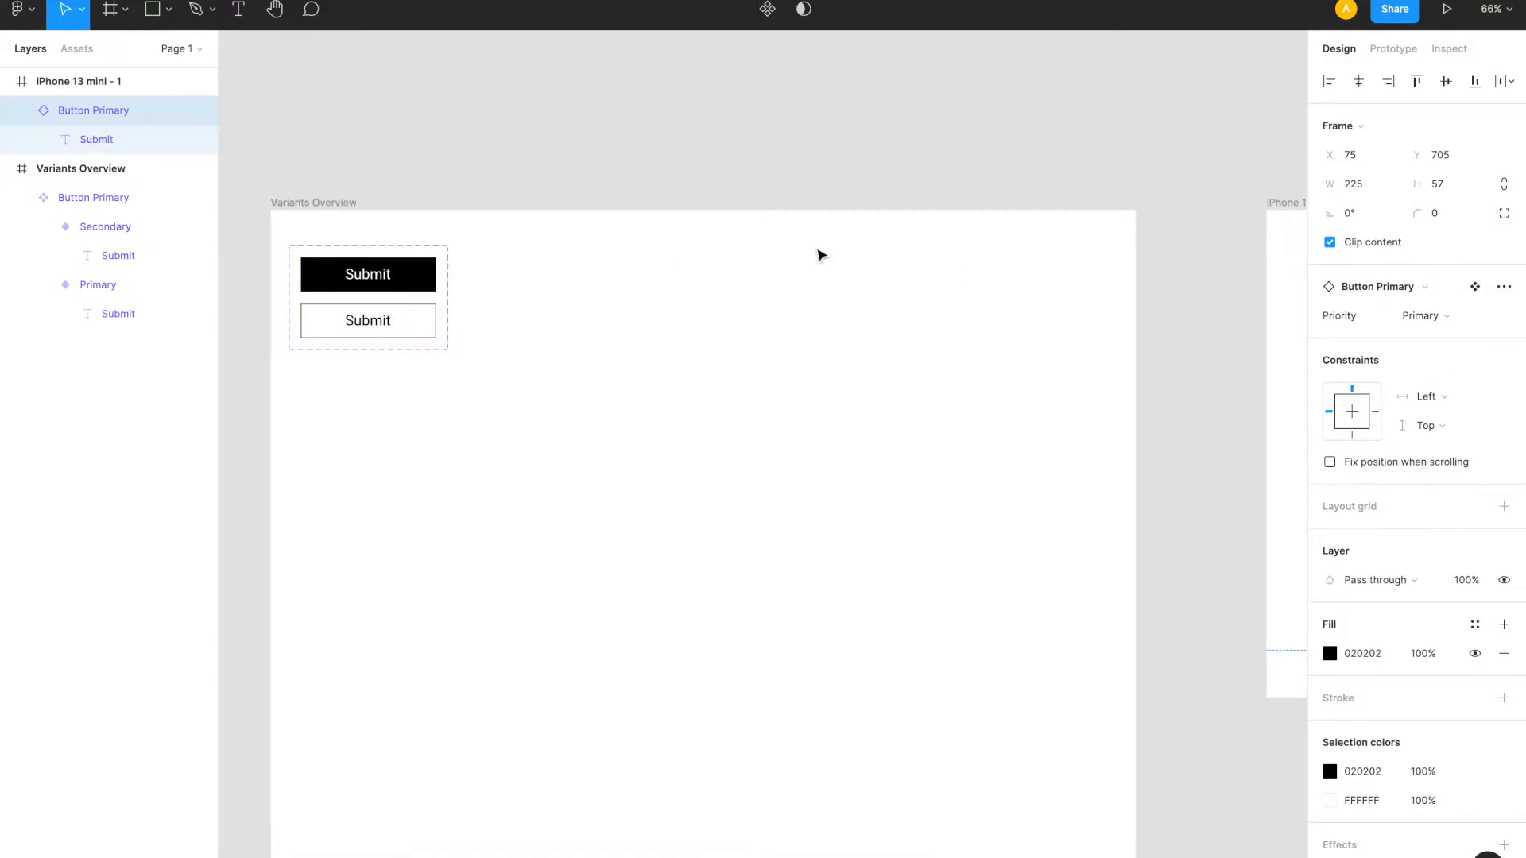
scroll(953, 273, right, 3)
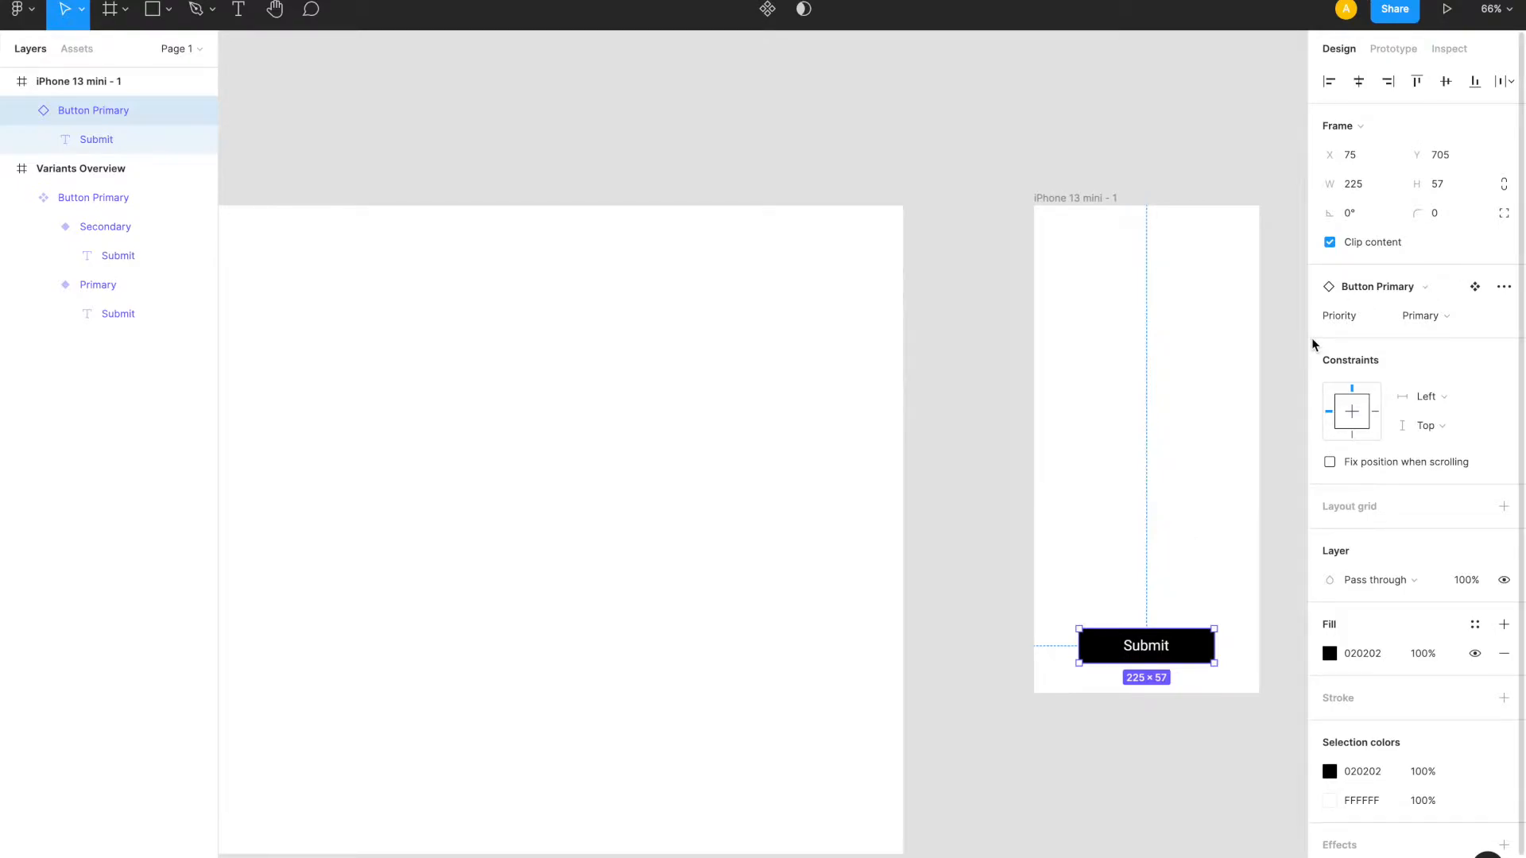
scroll(715, 439, left, 10)
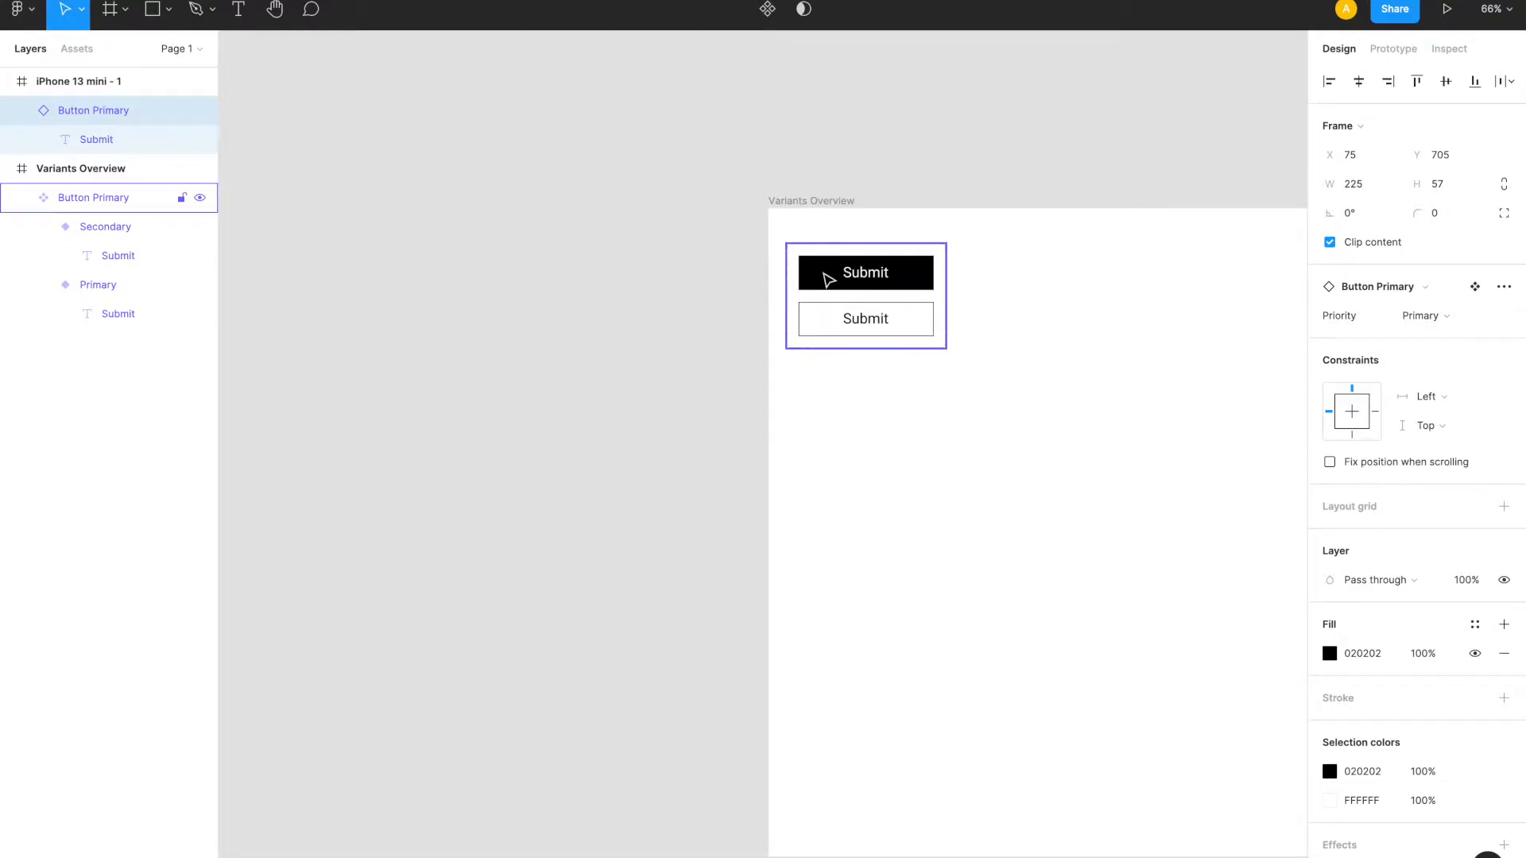
click(797, 248)
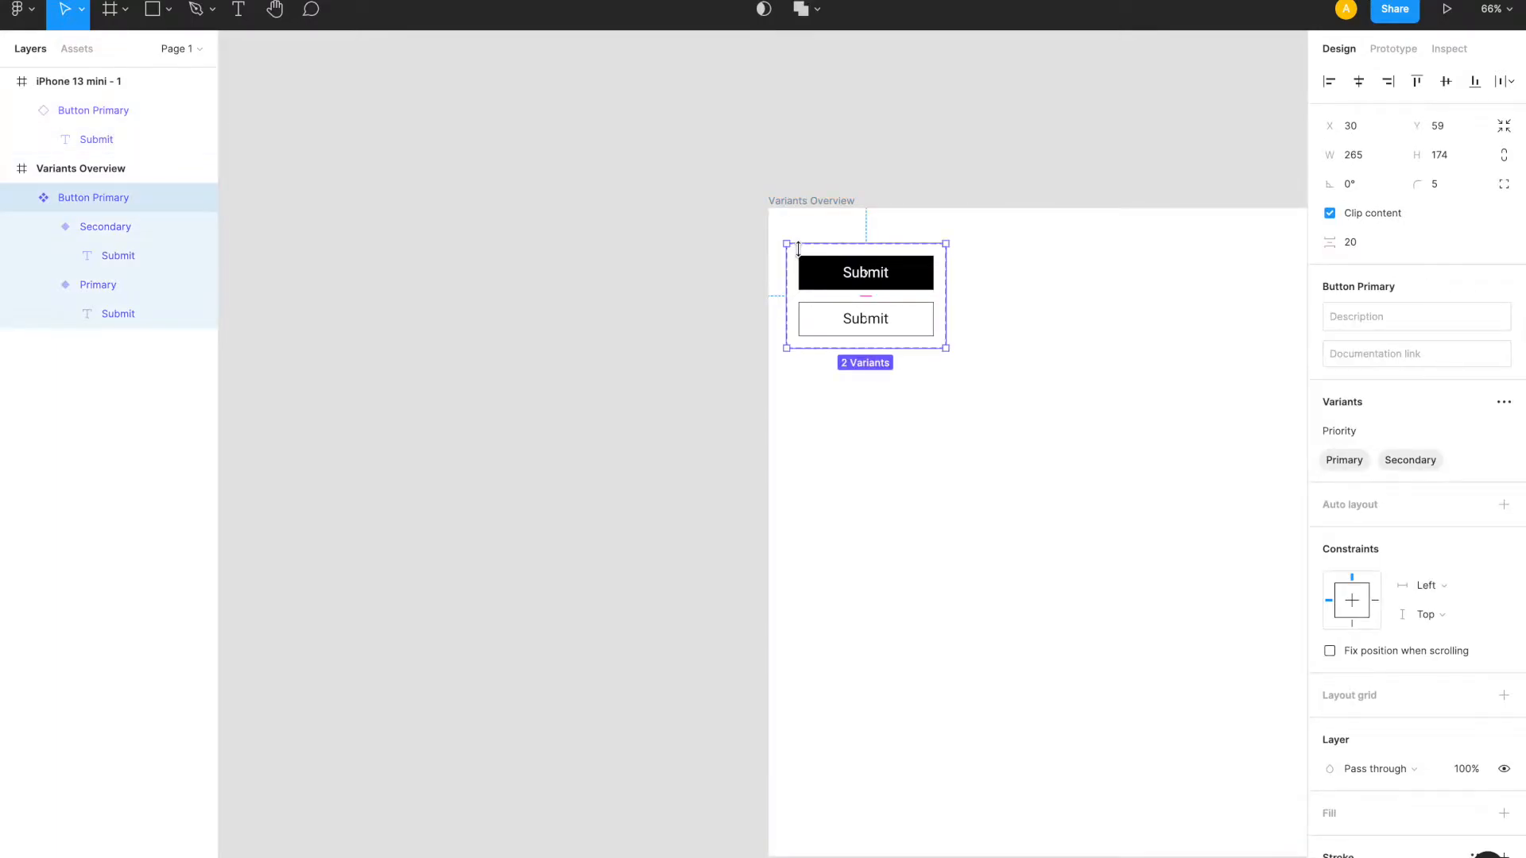
scroll(800, 253, right, 7)
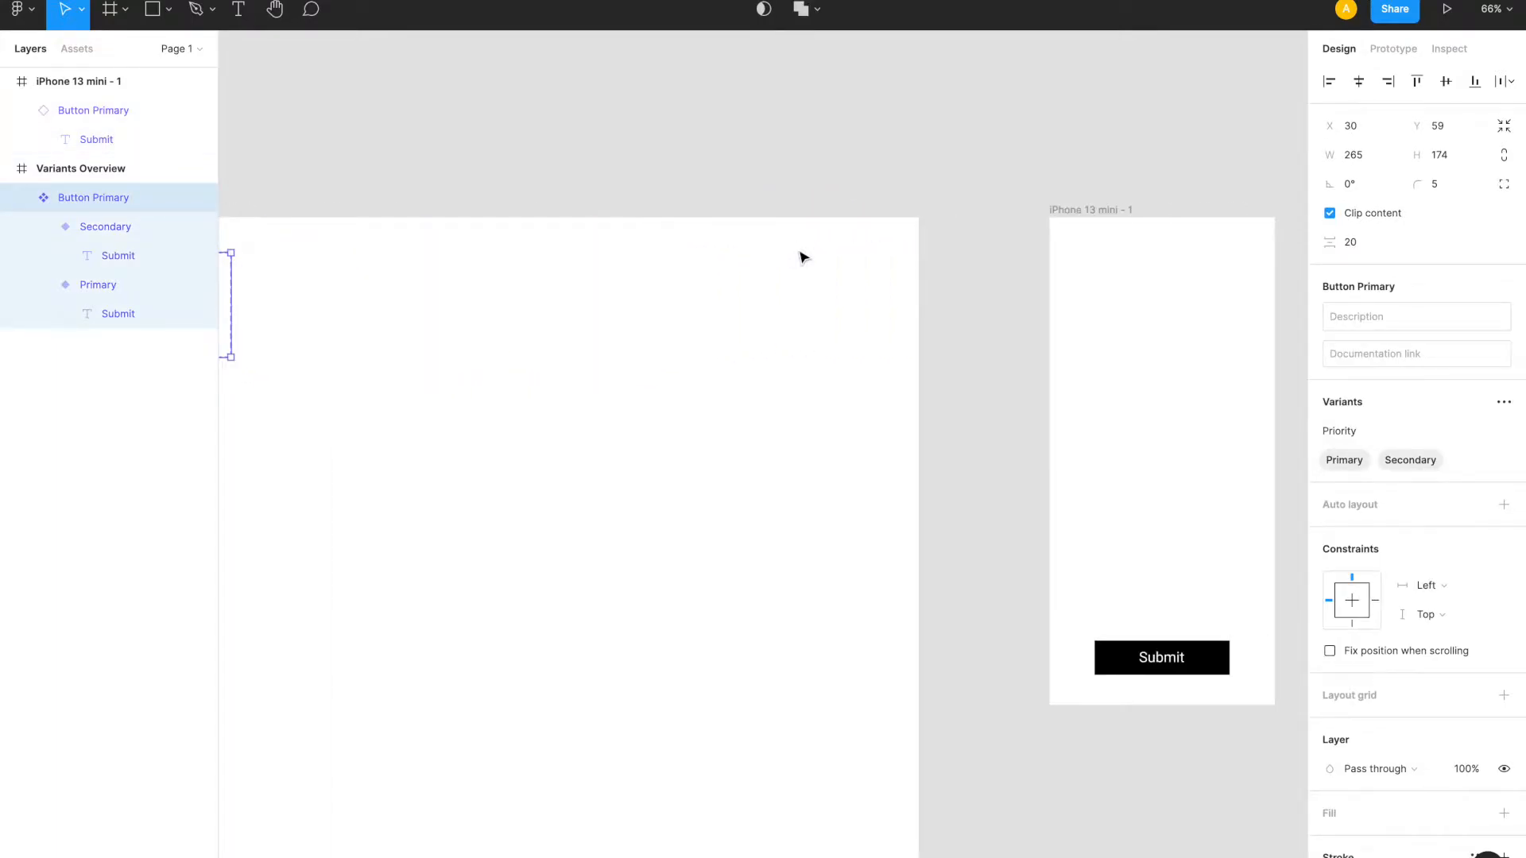
scroll(800, 253, right, 2)
- Set the Priority of the Submit button instance in the iPhone 13 mini frame to Secondary
click(1073, 624)
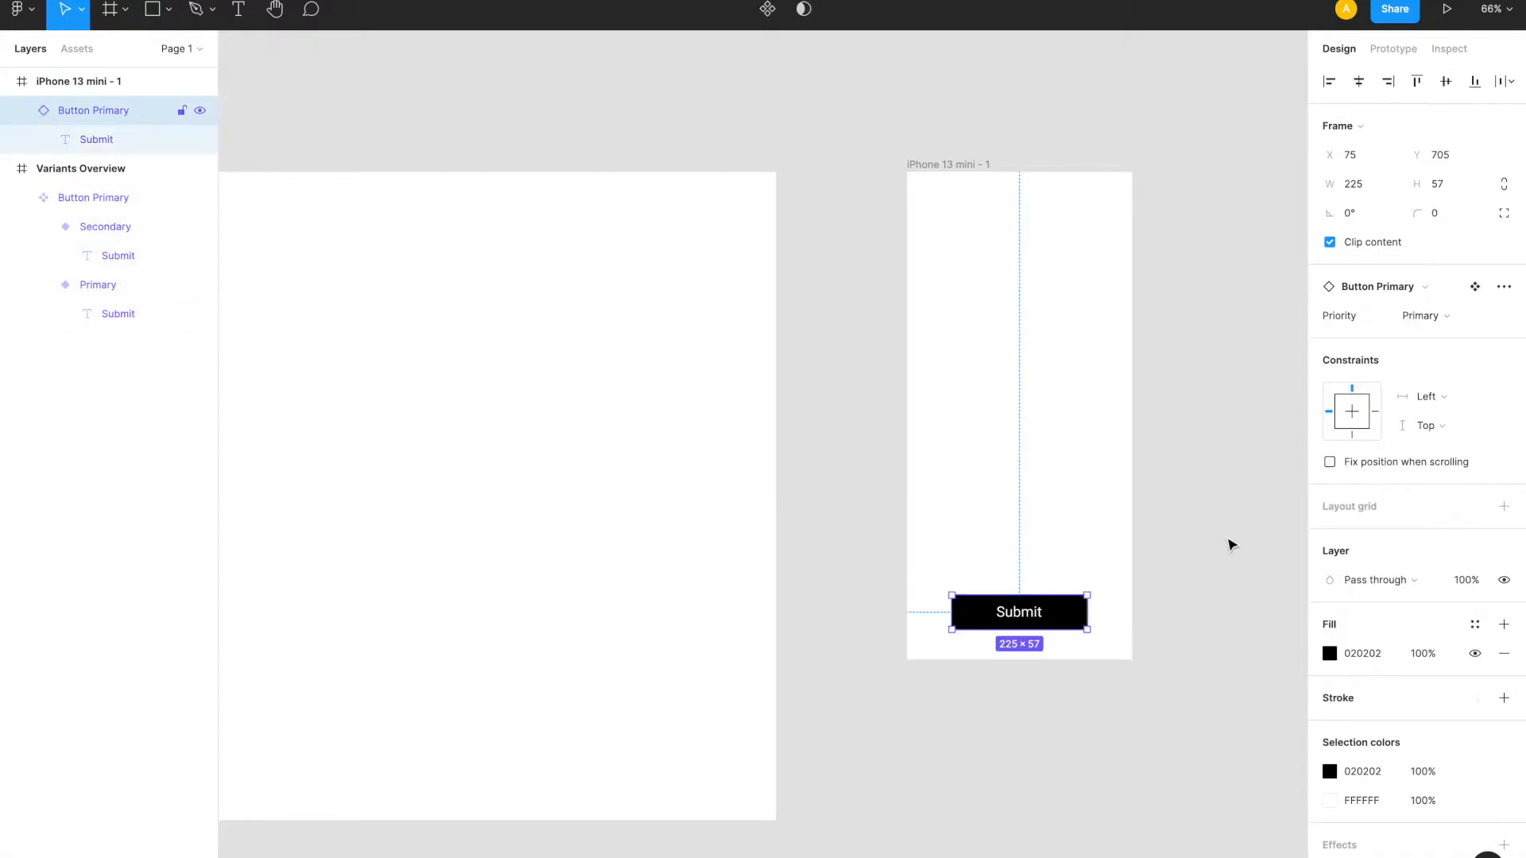
click(1437, 319)
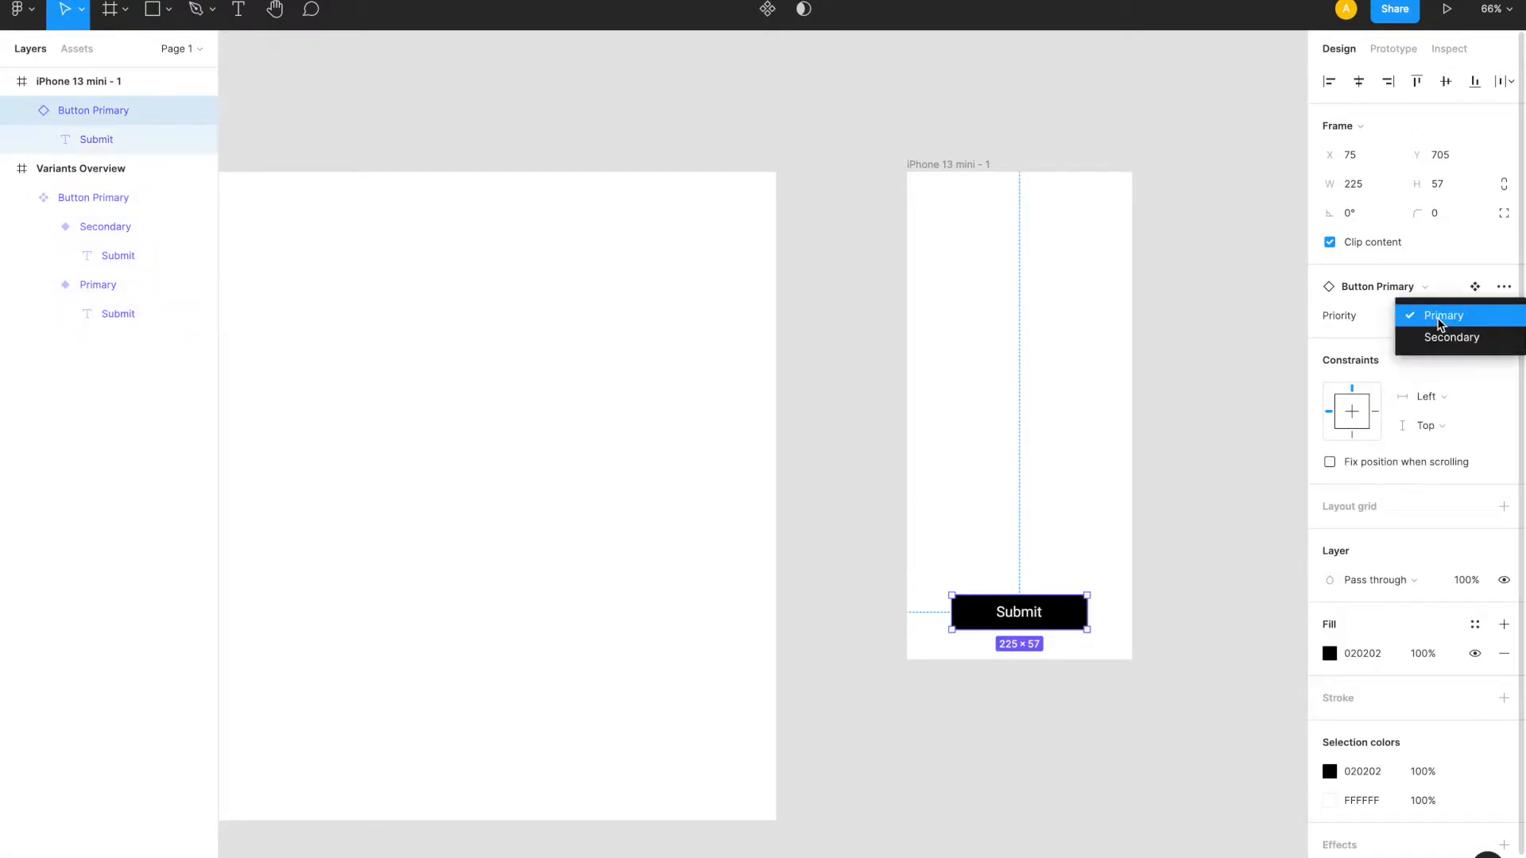
click(1440, 338)
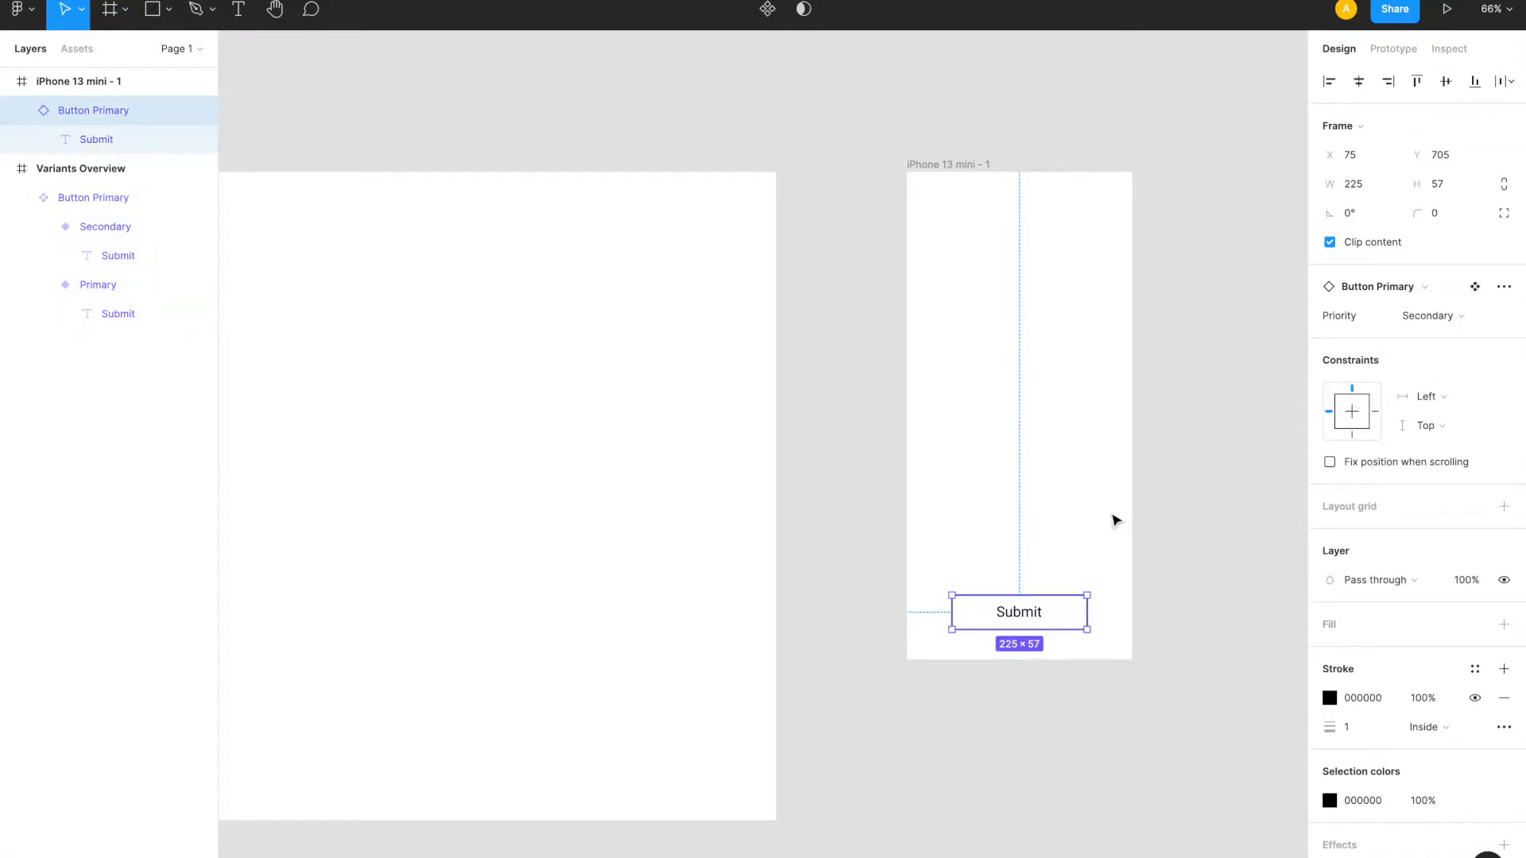
click(1118, 521)
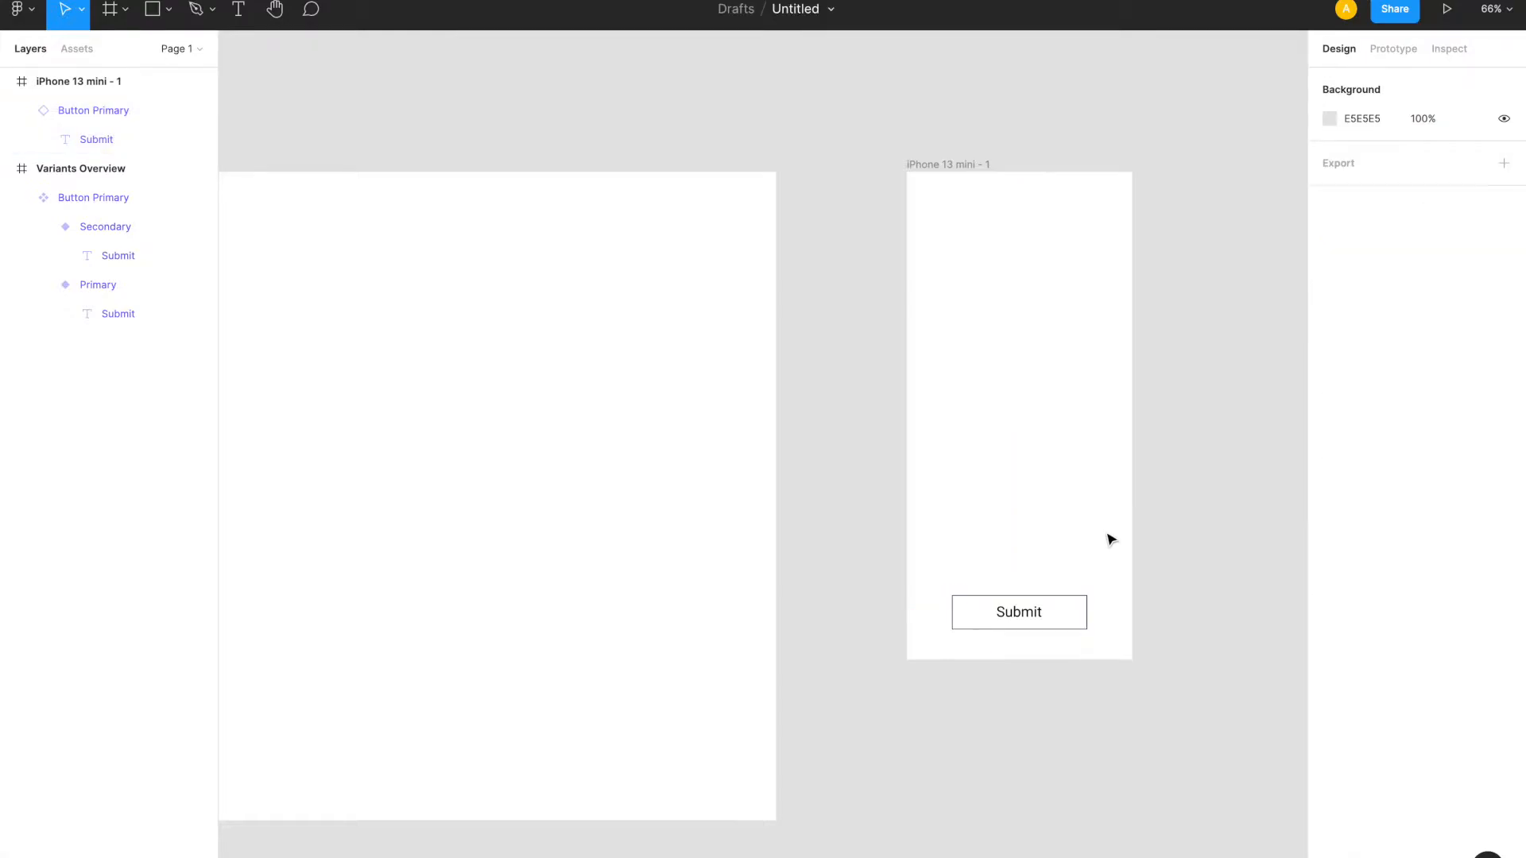
- Switch the iPhone frame's button instance to Primary priority and back to Secondary
click(992, 632)
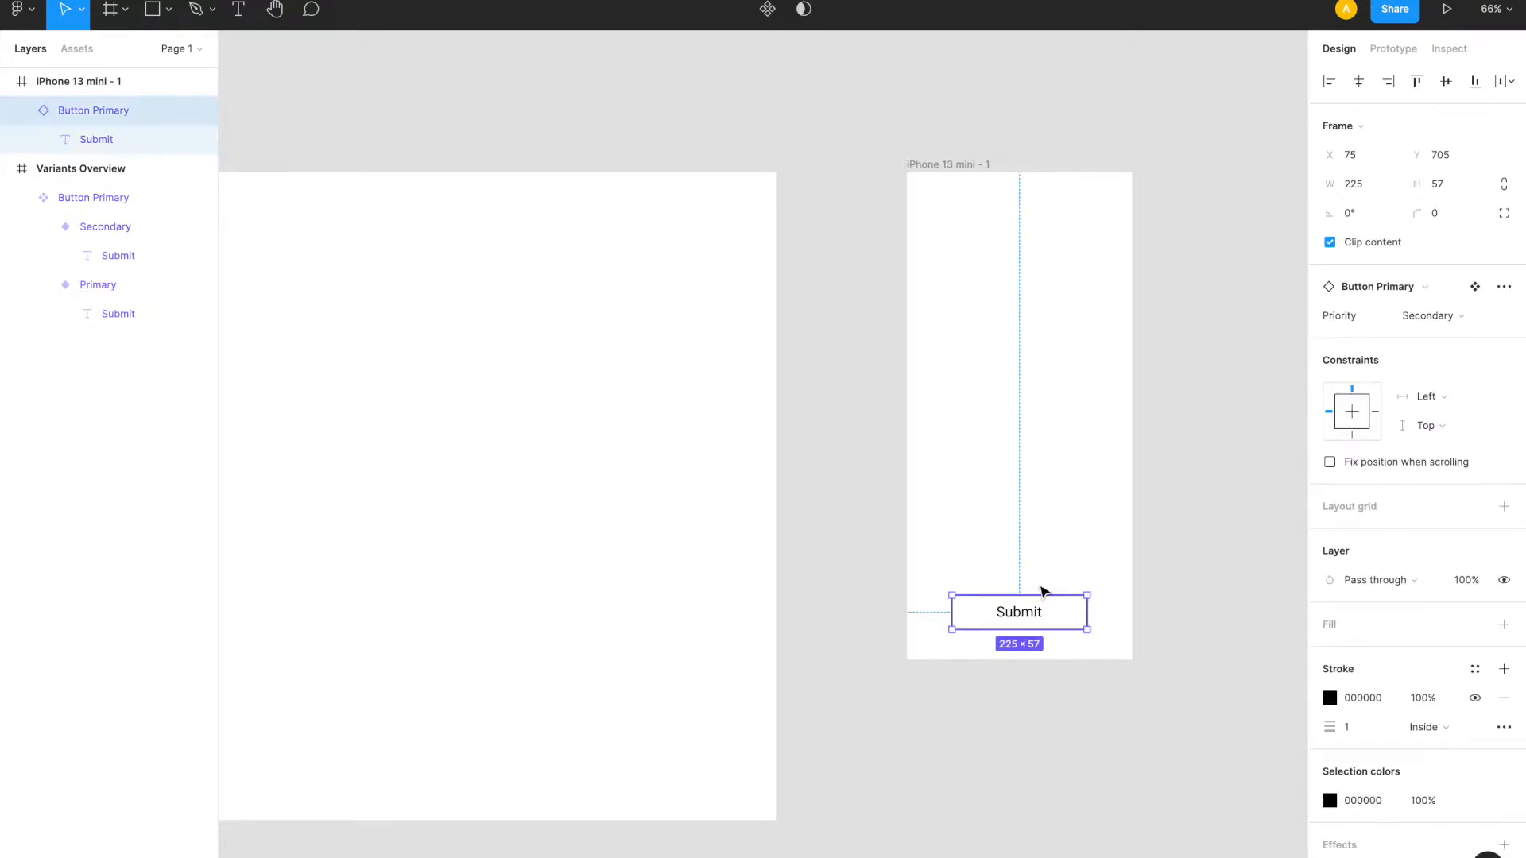
click(1434, 316)
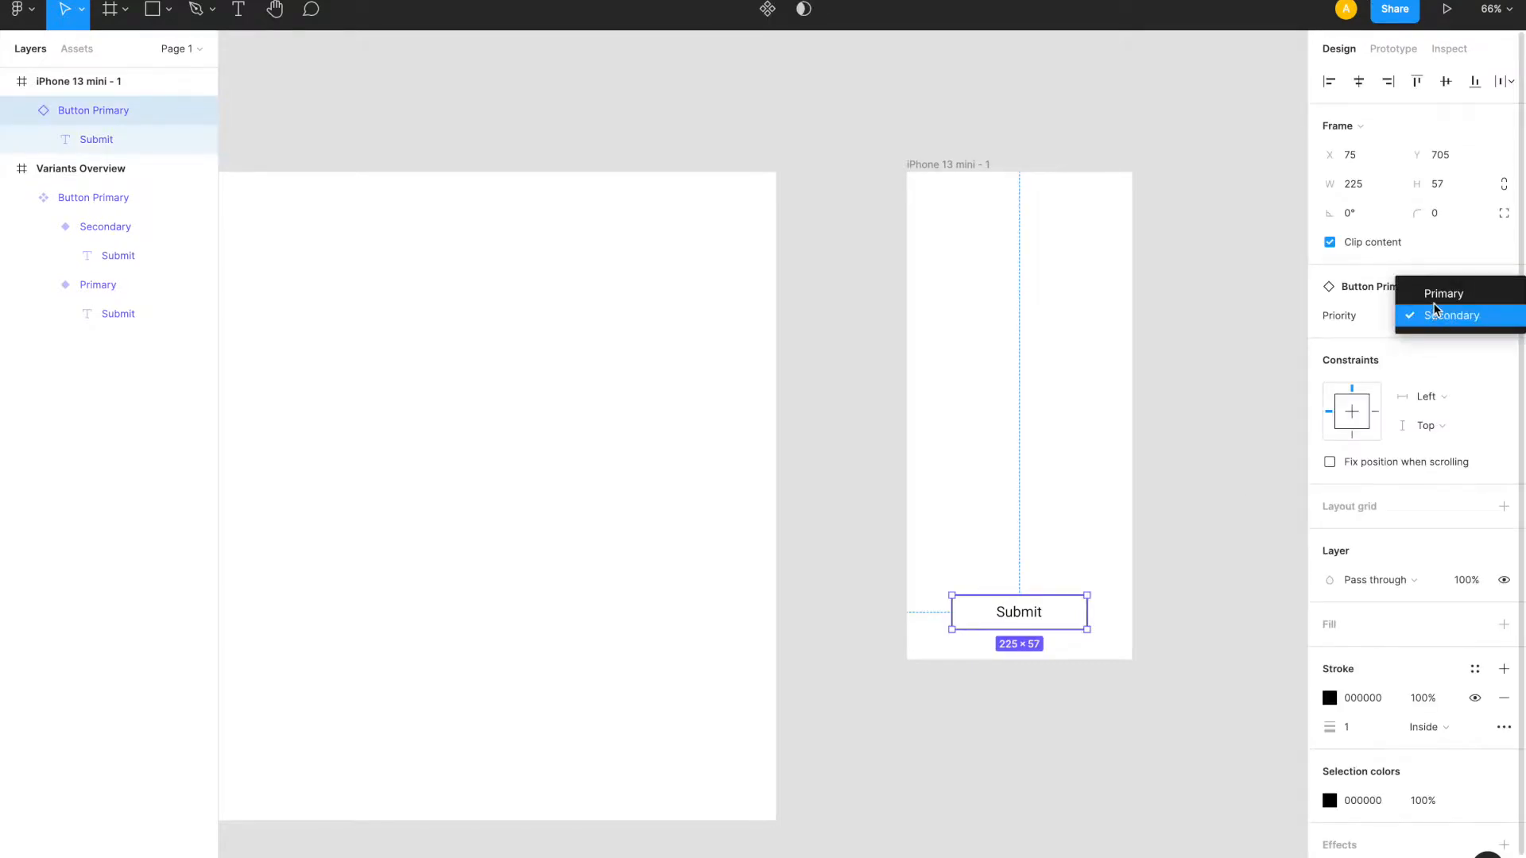
click(1435, 308)
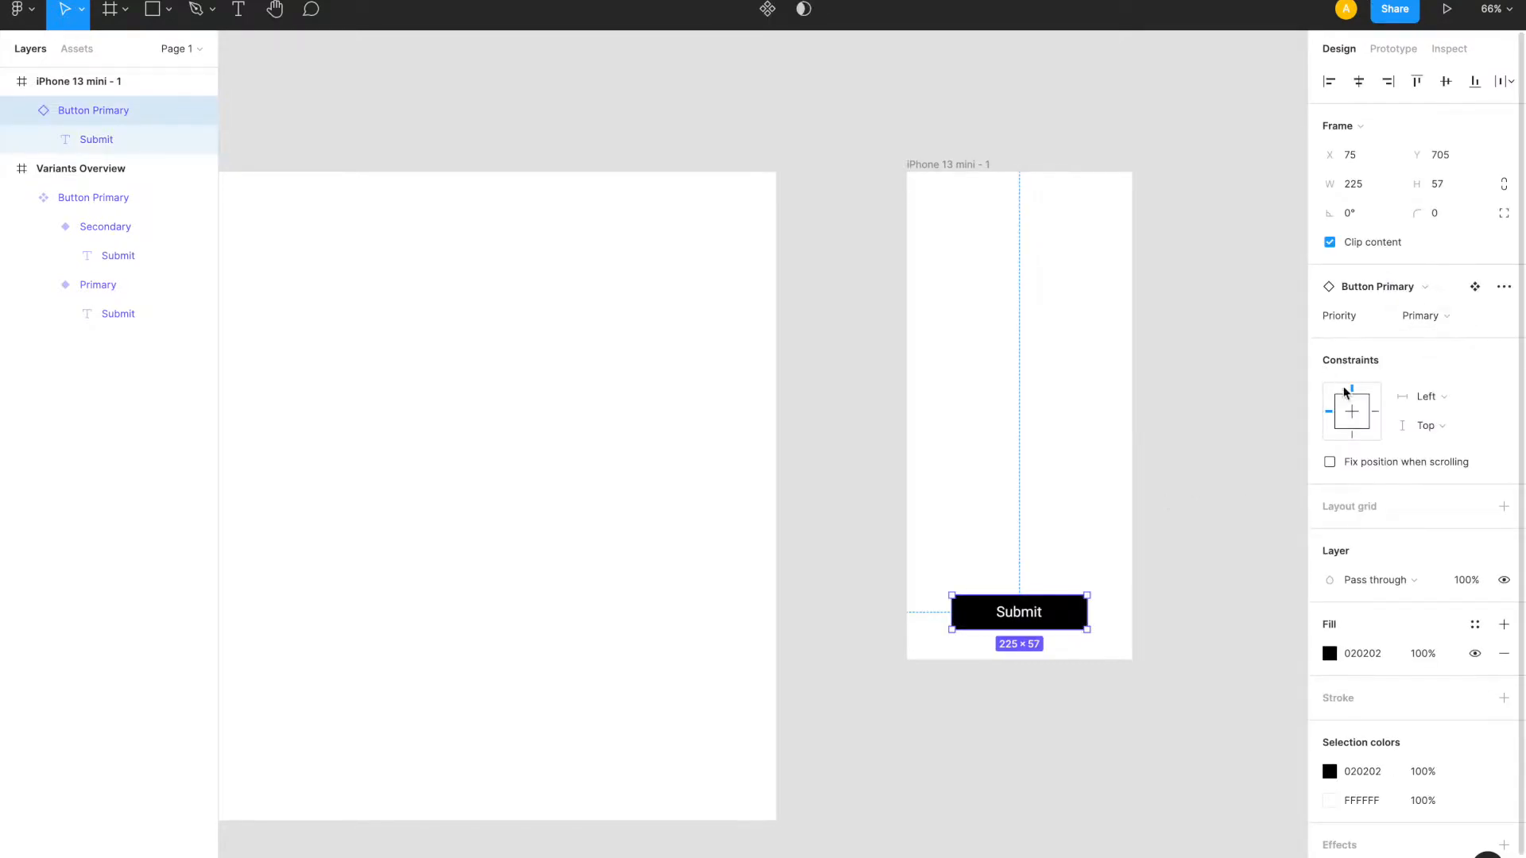
click(1426, 317)
click(1427, 337)
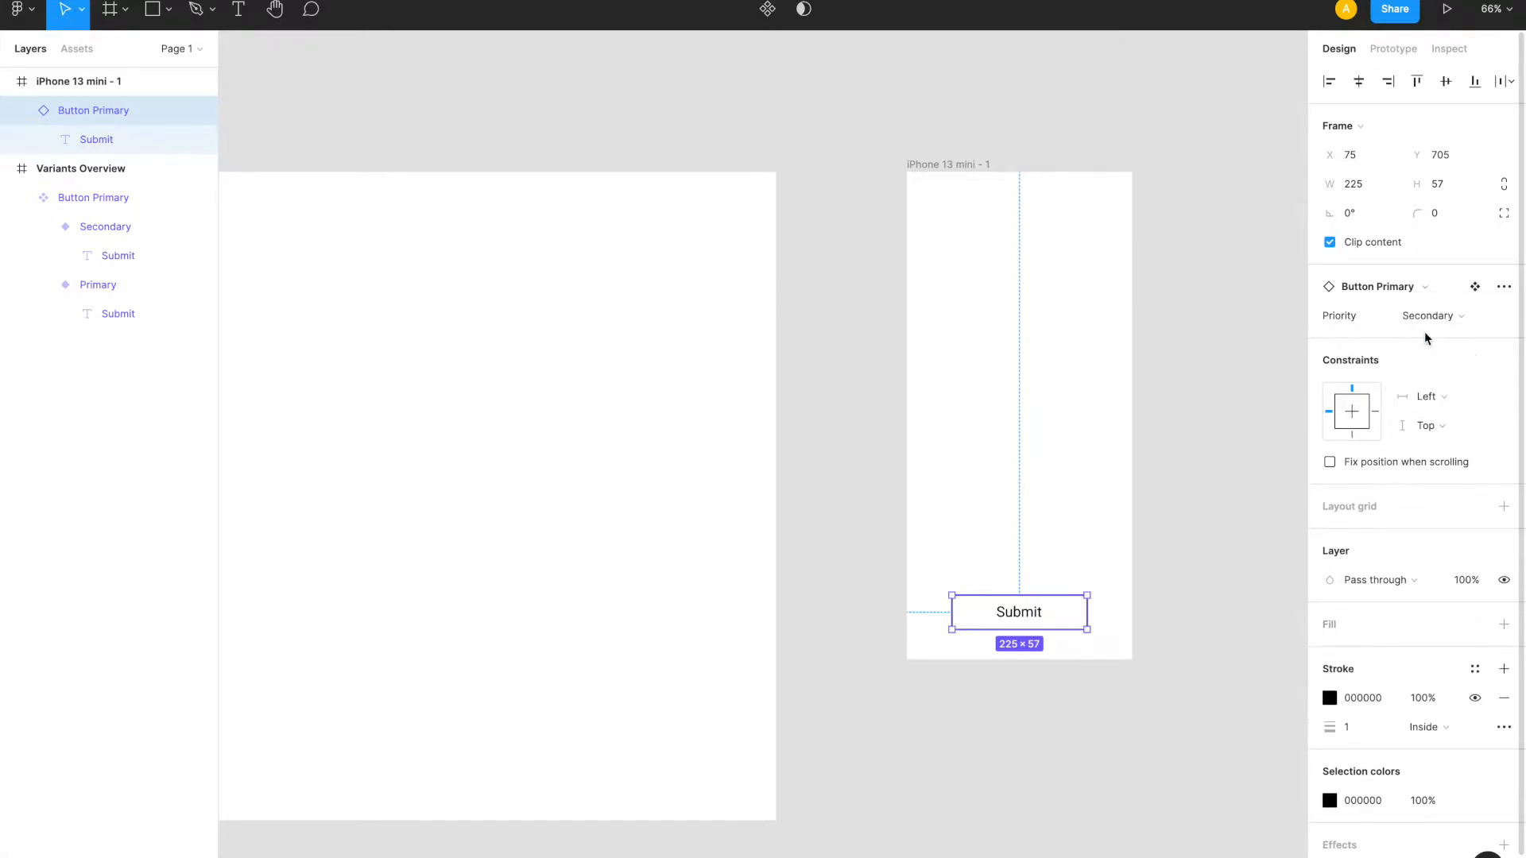
scroll(844, 584, left, 3)
click(845, 584)
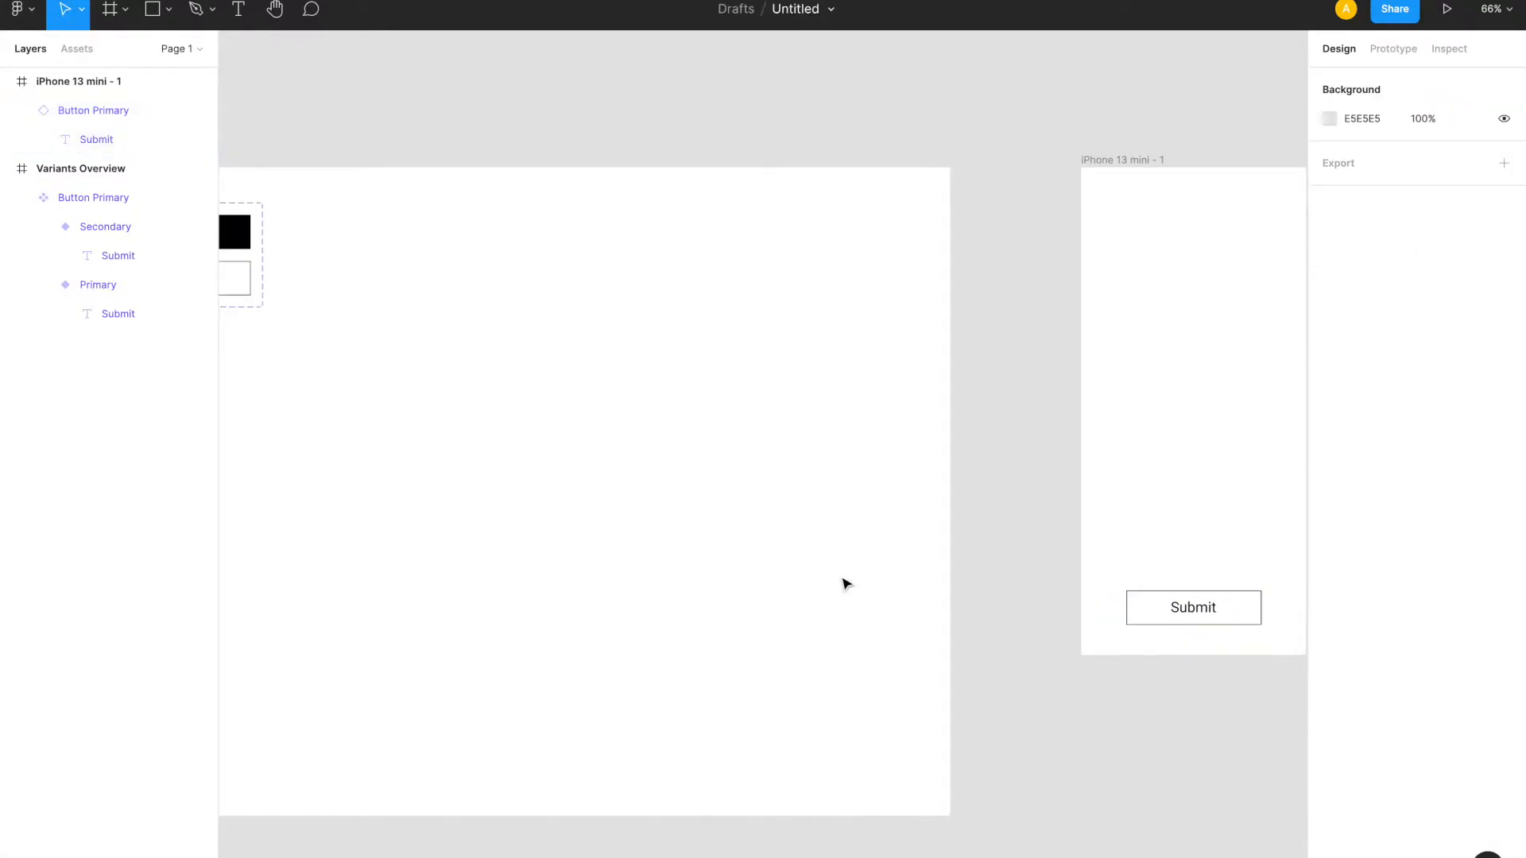
scroll(845, 584, left, 5)
scroll(845, 584, right, 2)
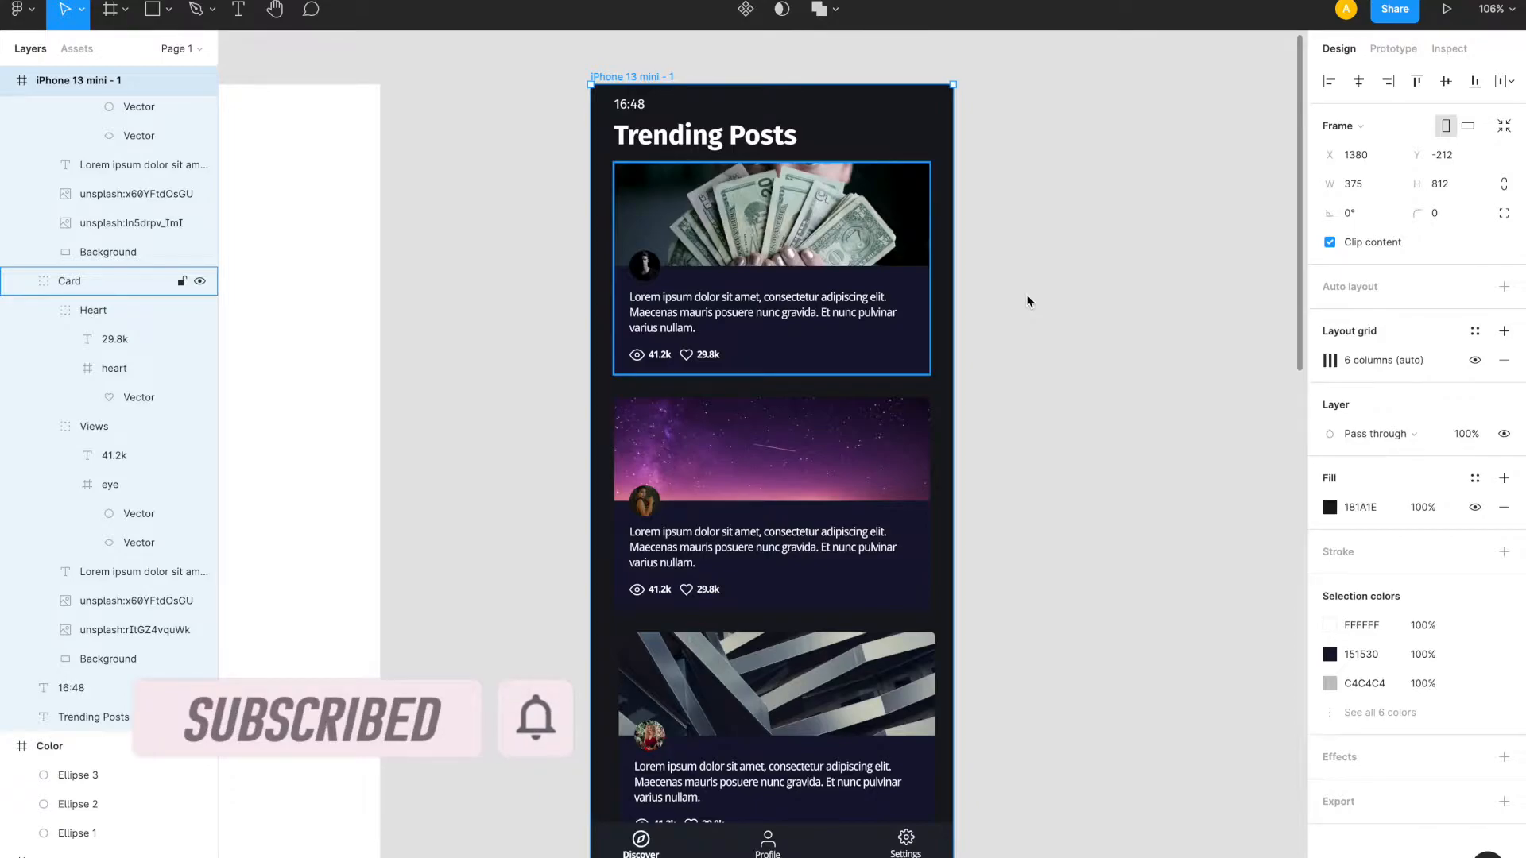
- Select the three post cards on the Trending Posts screen one after another to examine them
key(Escape)
key(Escape)
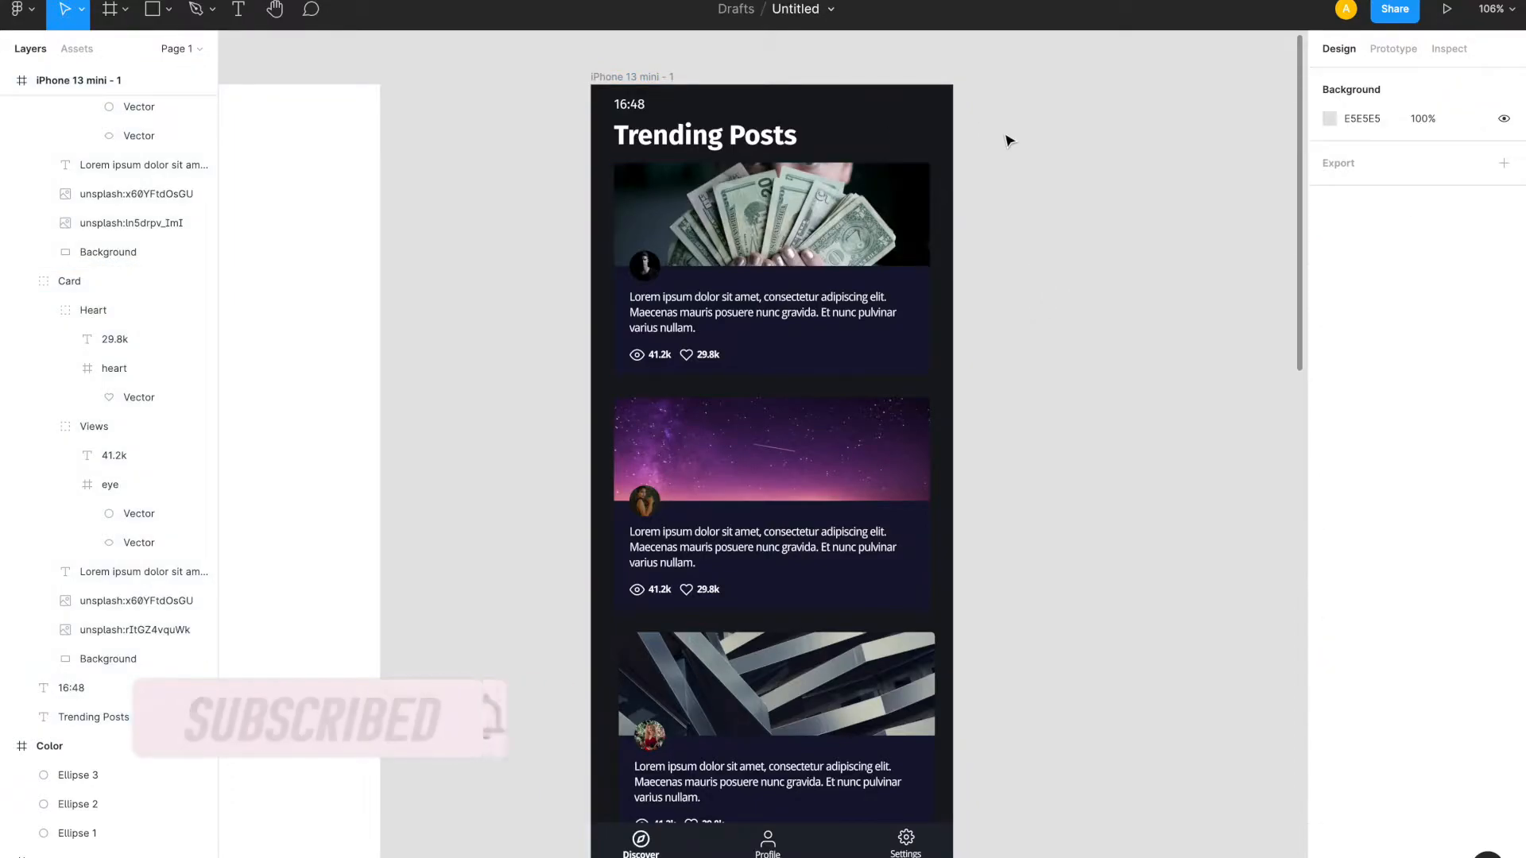
click(874, 219)
click(882, 477)
click(878, 707)
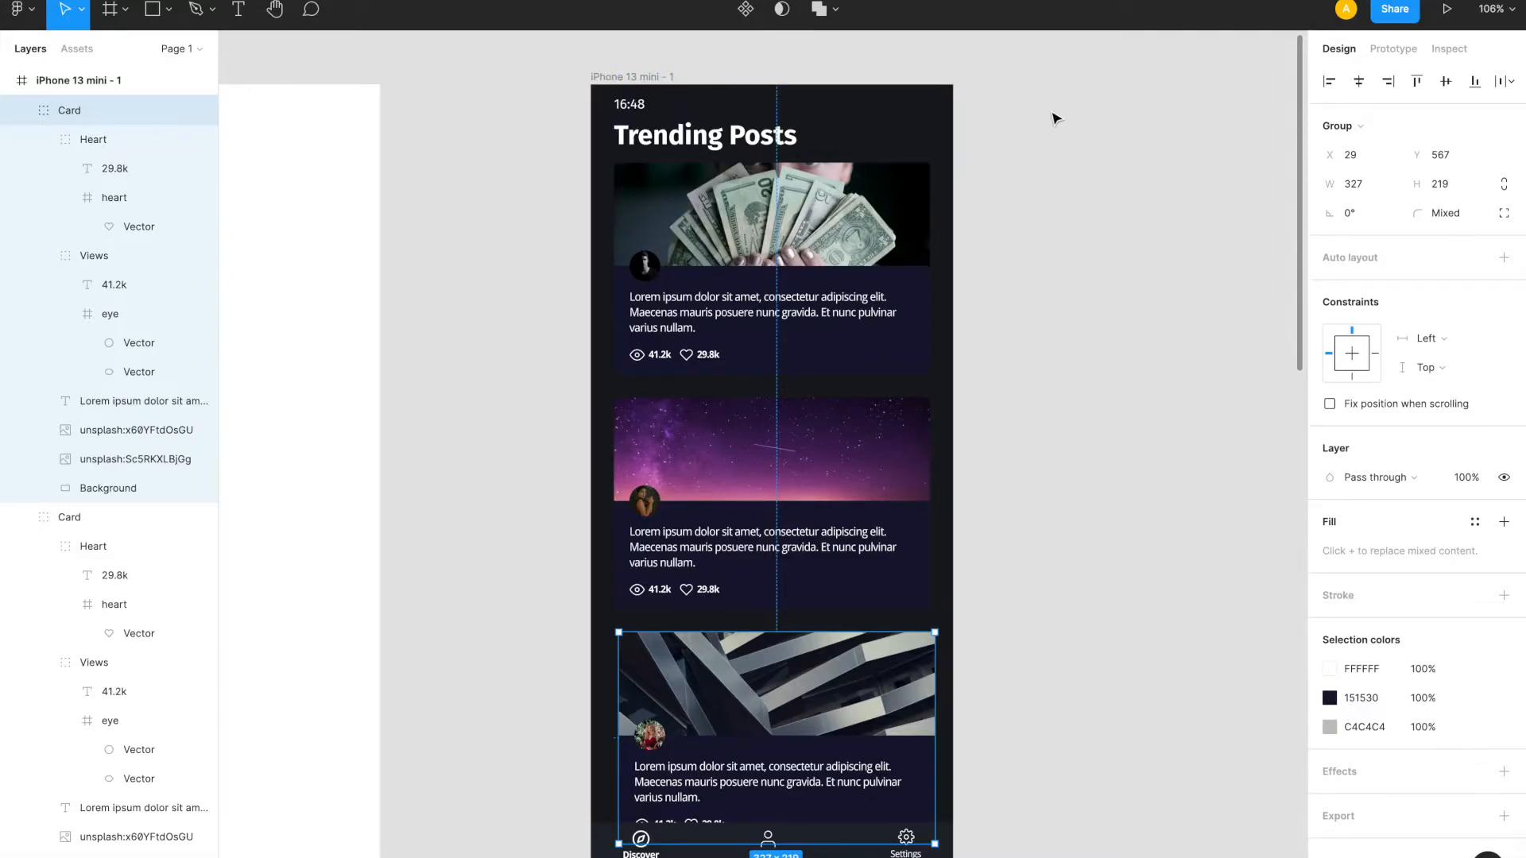
- Add a second iPhone 13 mini frame and place it beside the Trending Posts frame at about X 1789, Y -212
key(f)
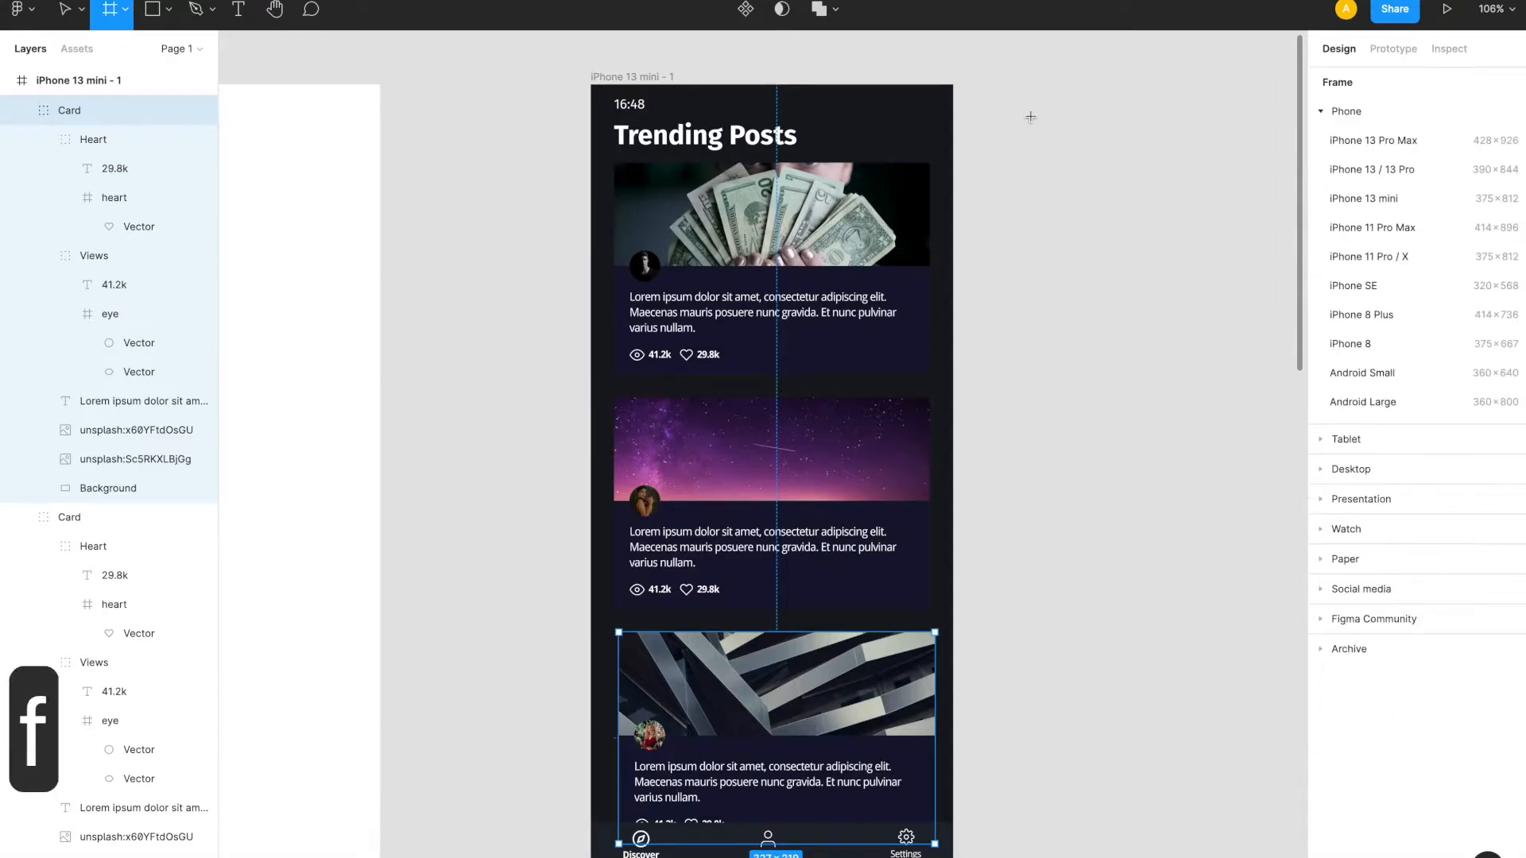
click(1366, 201)
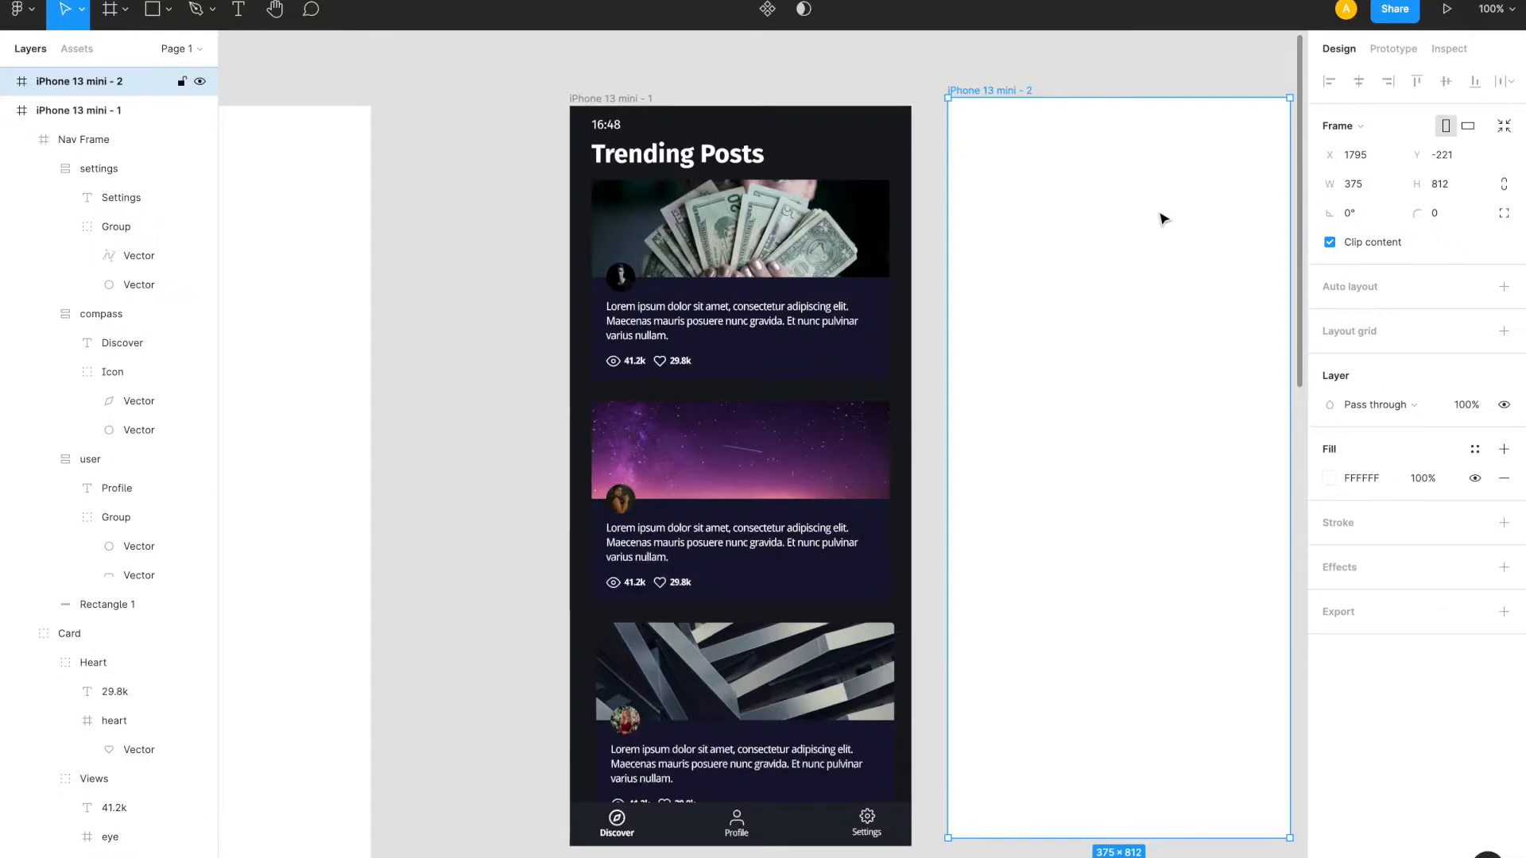
drag(1156, 224, 1153, 223)
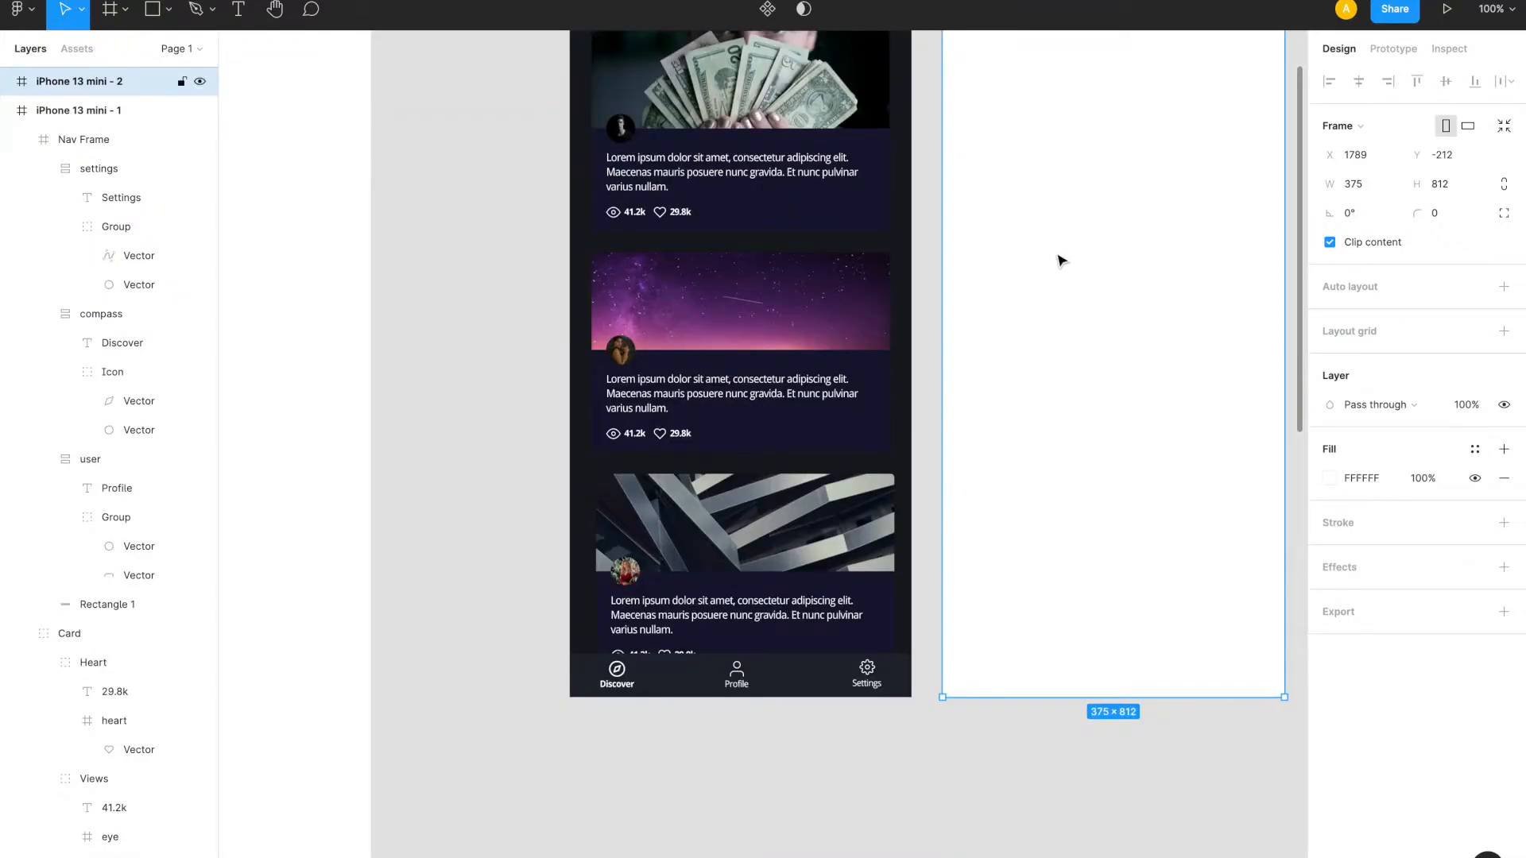
key(shift+2)
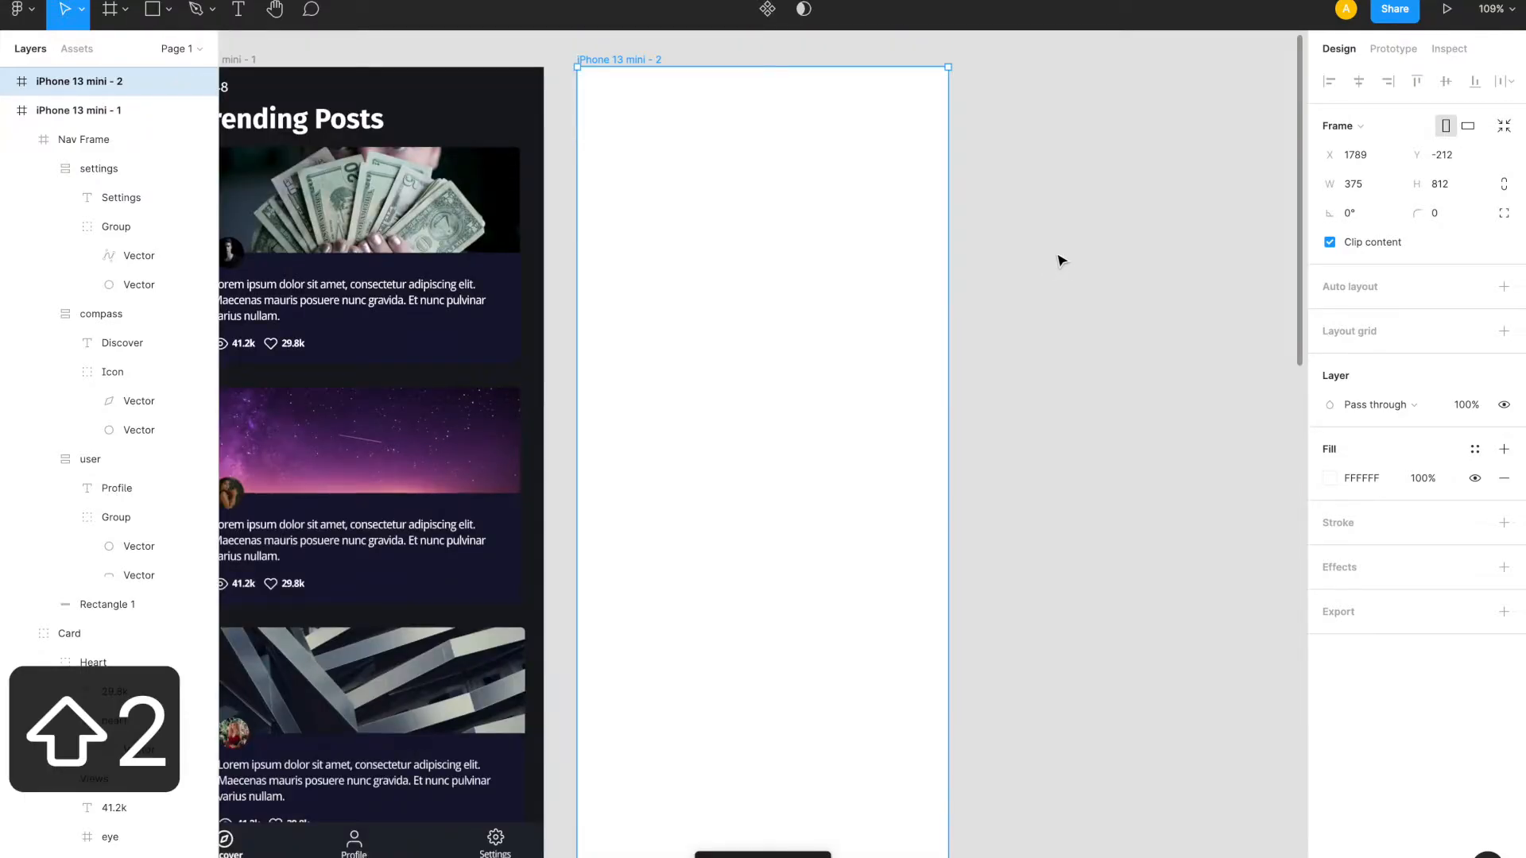
- Set the new iPhone 13 mini frame's fill to 181A1E, copied from the first circle in the Color frame
scroll(1061, 261, down, 5)
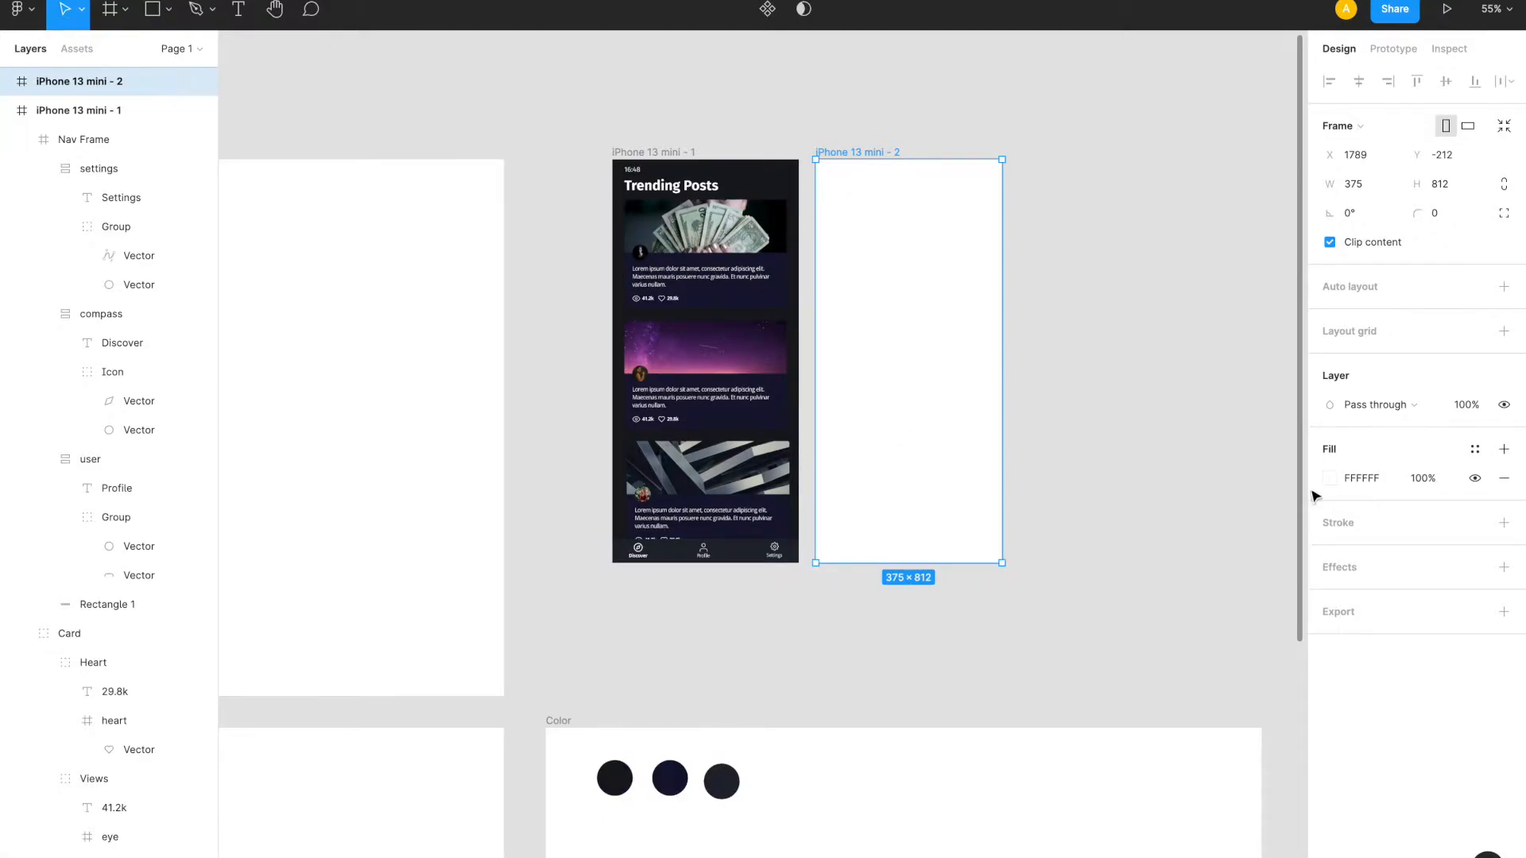
click(618, 778)
click(1360, 478)
key(super+c)
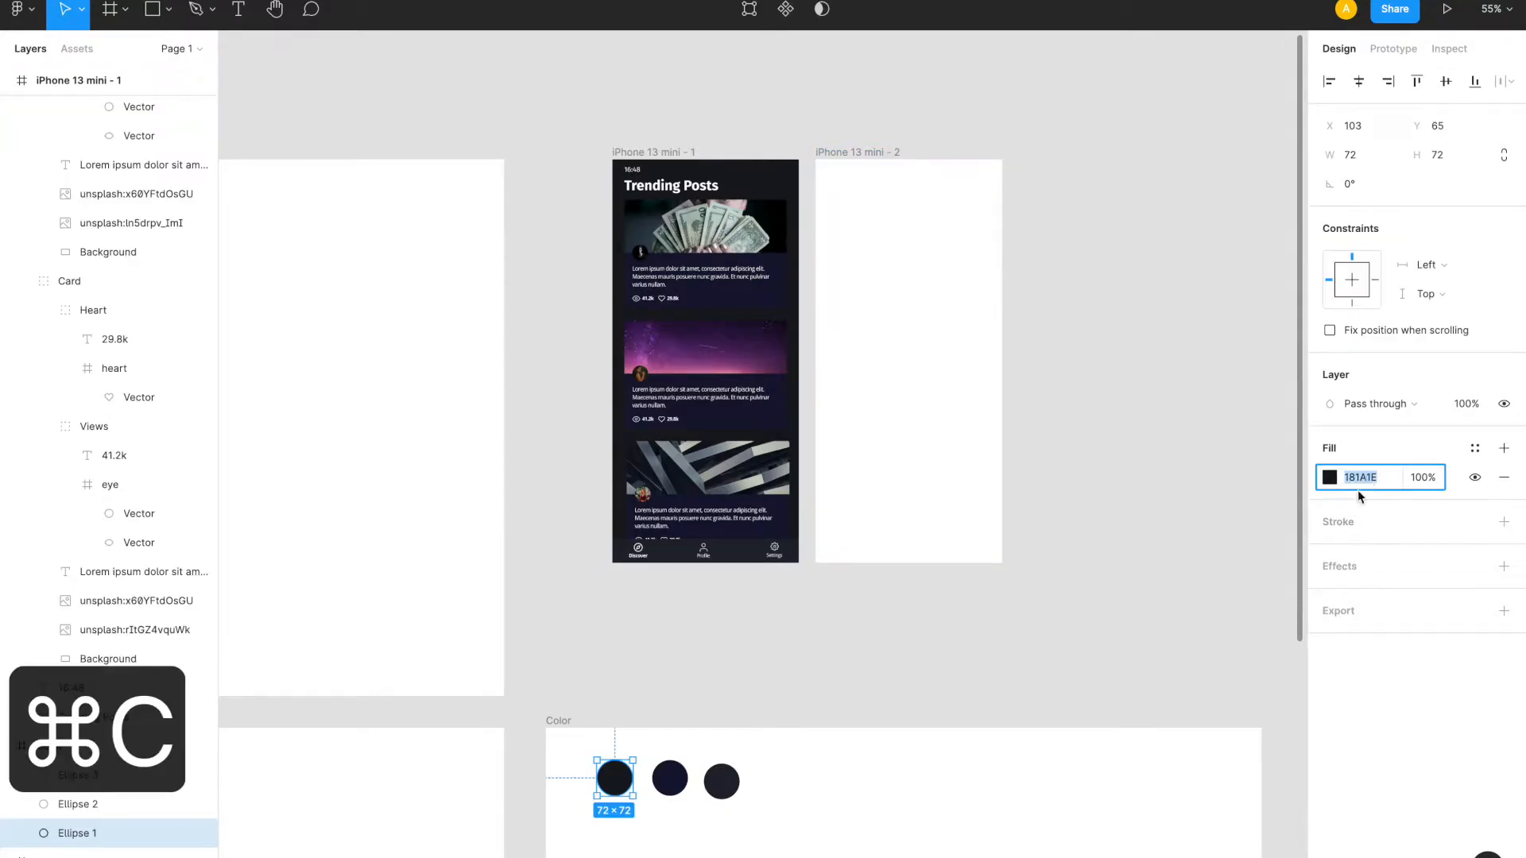
click(838, 156)
key(super+v)
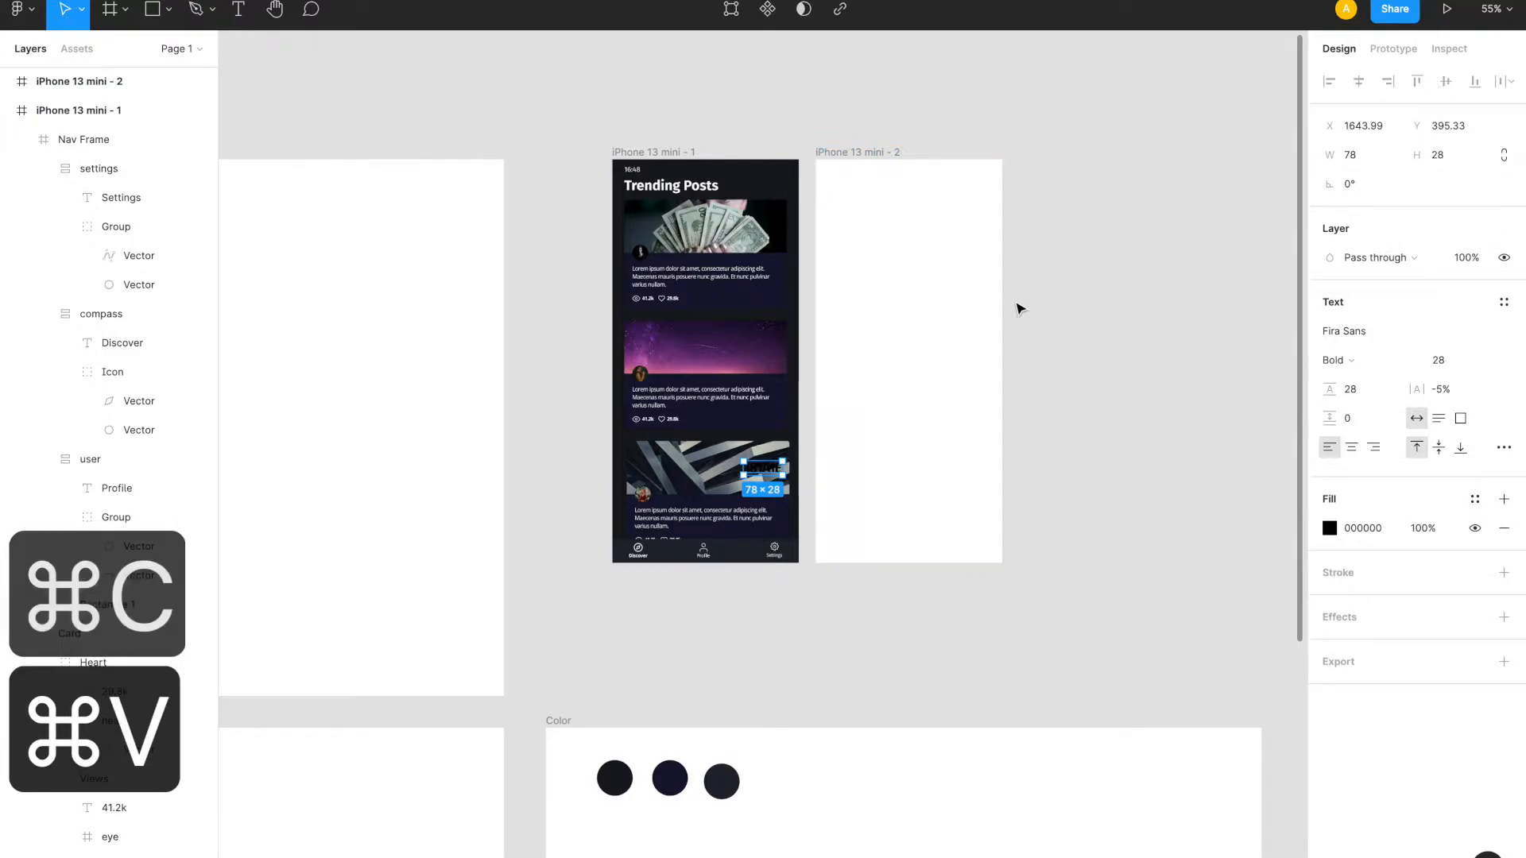
key(super+z)
click(1377, 486)
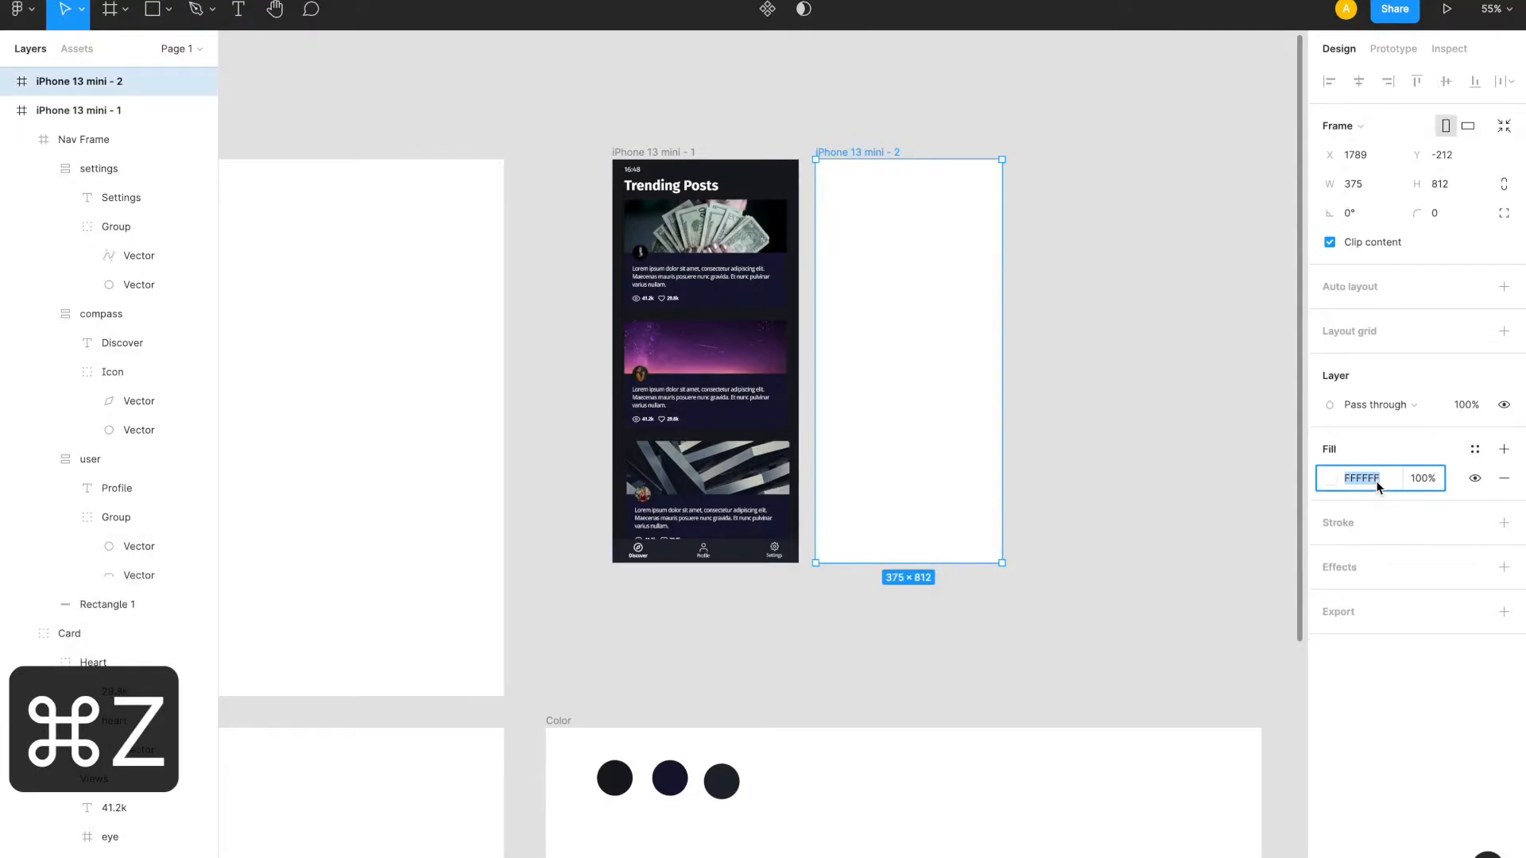
key(super+v)
key(Return)
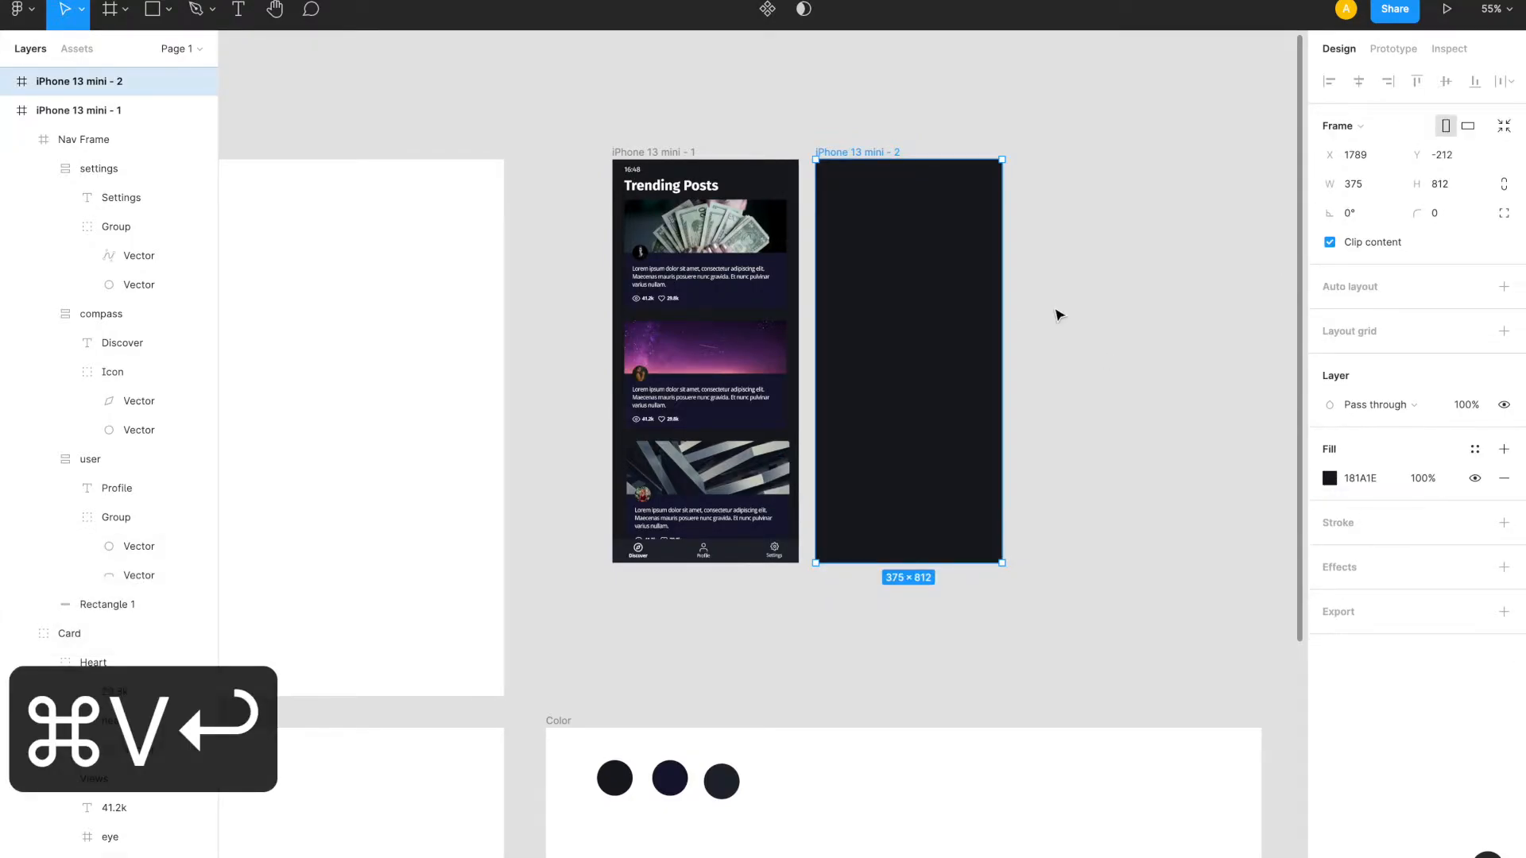
- Add a "Trending Posts" heading near the top of the second iPhone 13 mini frame and set its text box to auto width
scroll(1057, 316, up, 1)
key(t)
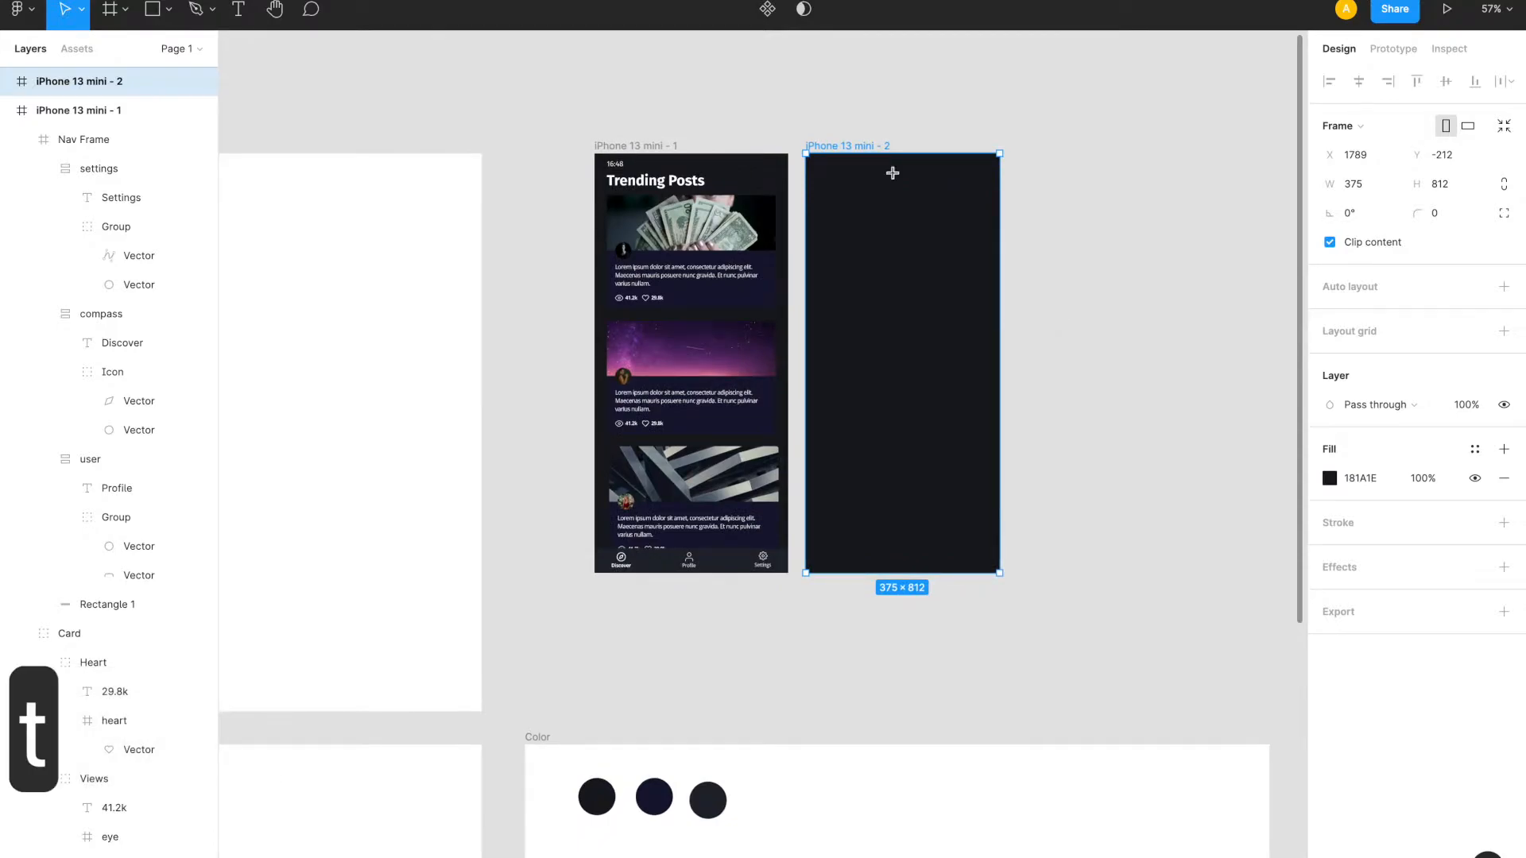
drag(824, 184, 911, 188)
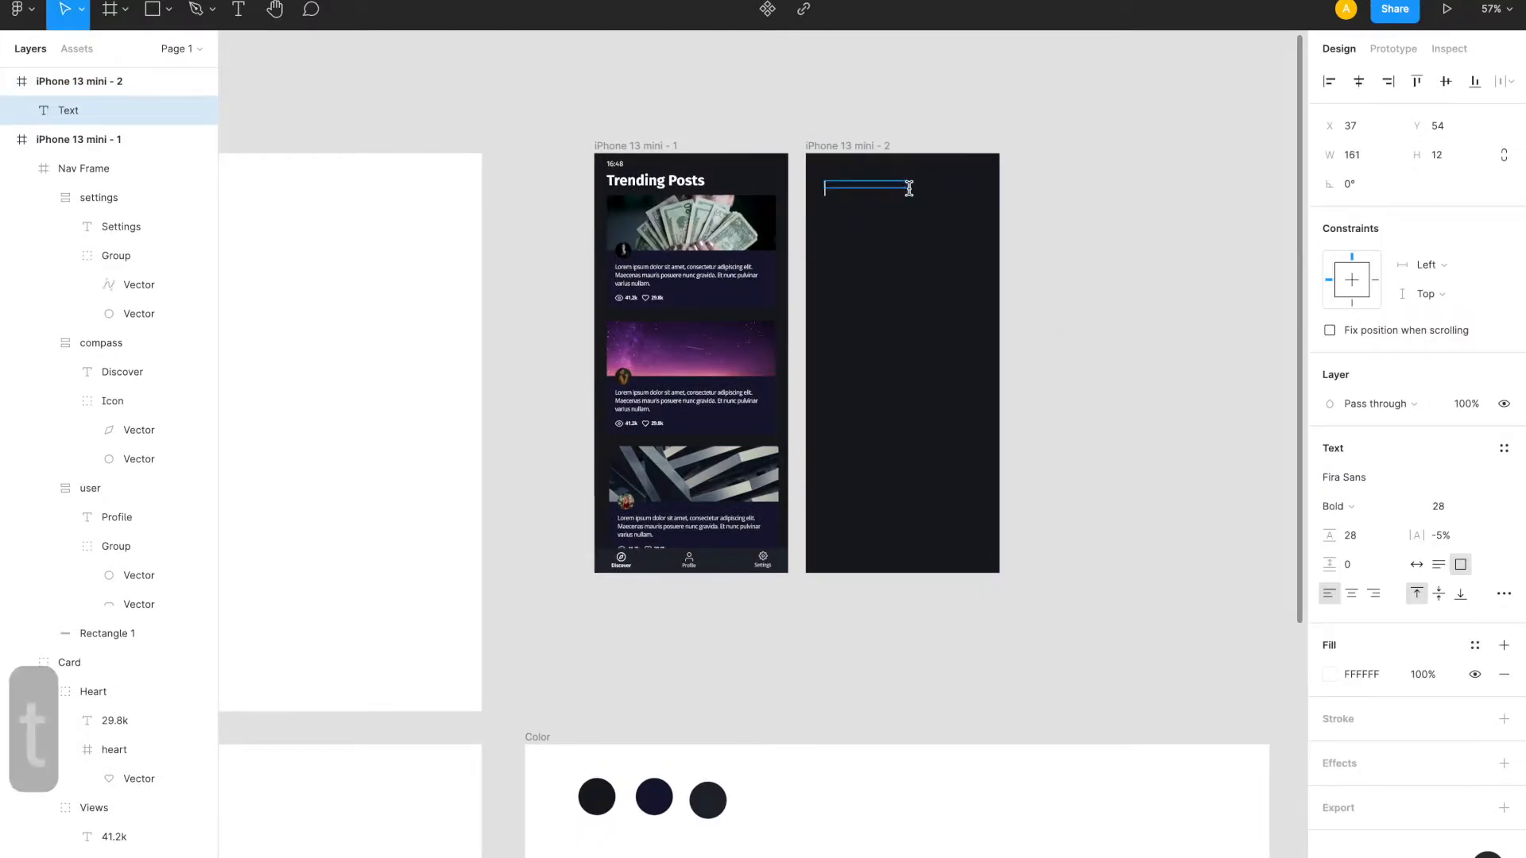
text(Trendin)
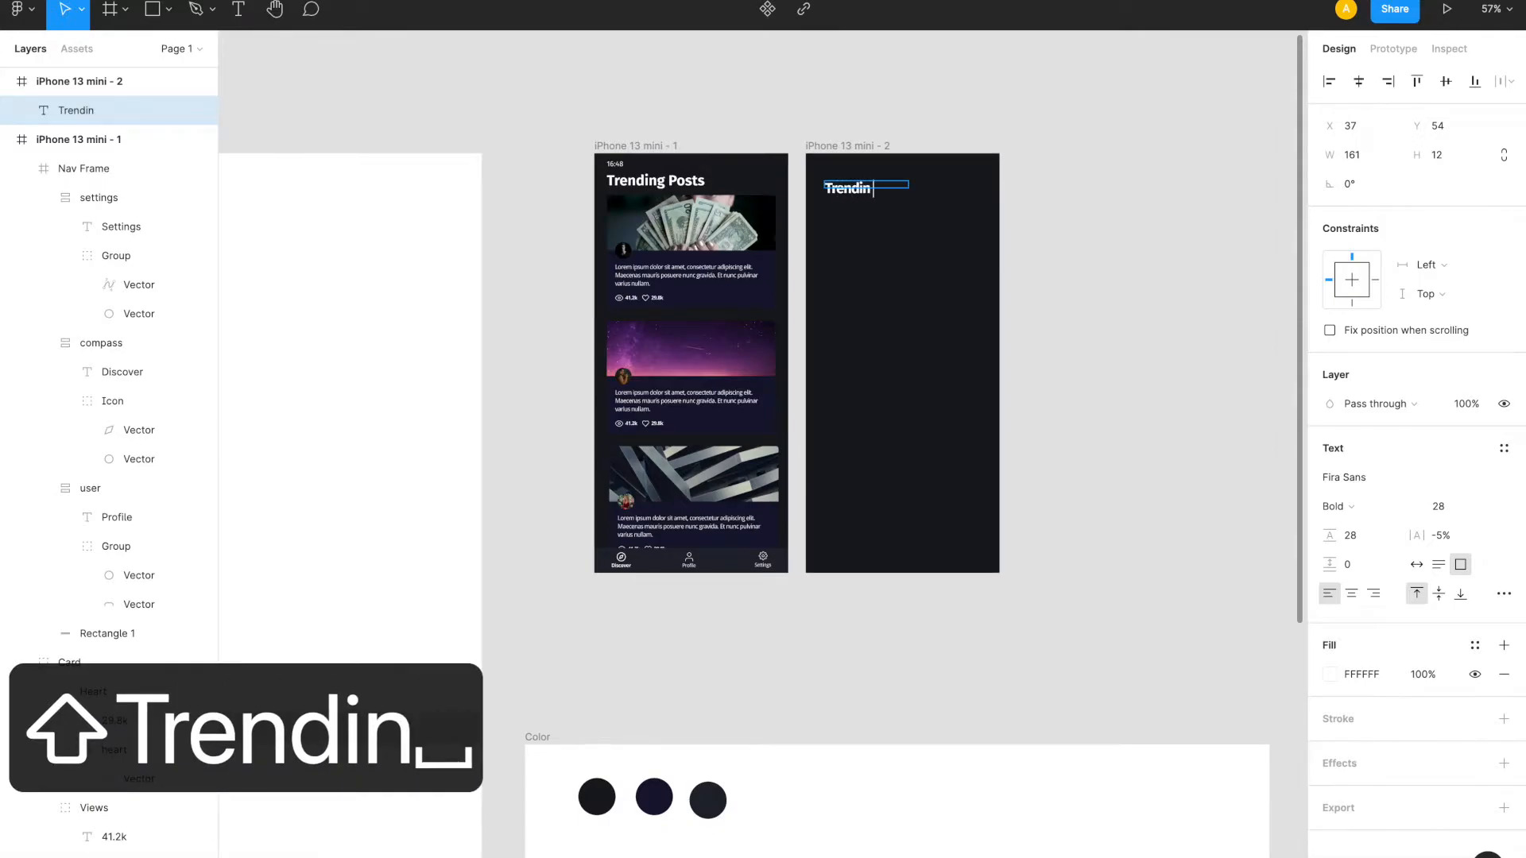
key(BackSpace)
text(g Posts)
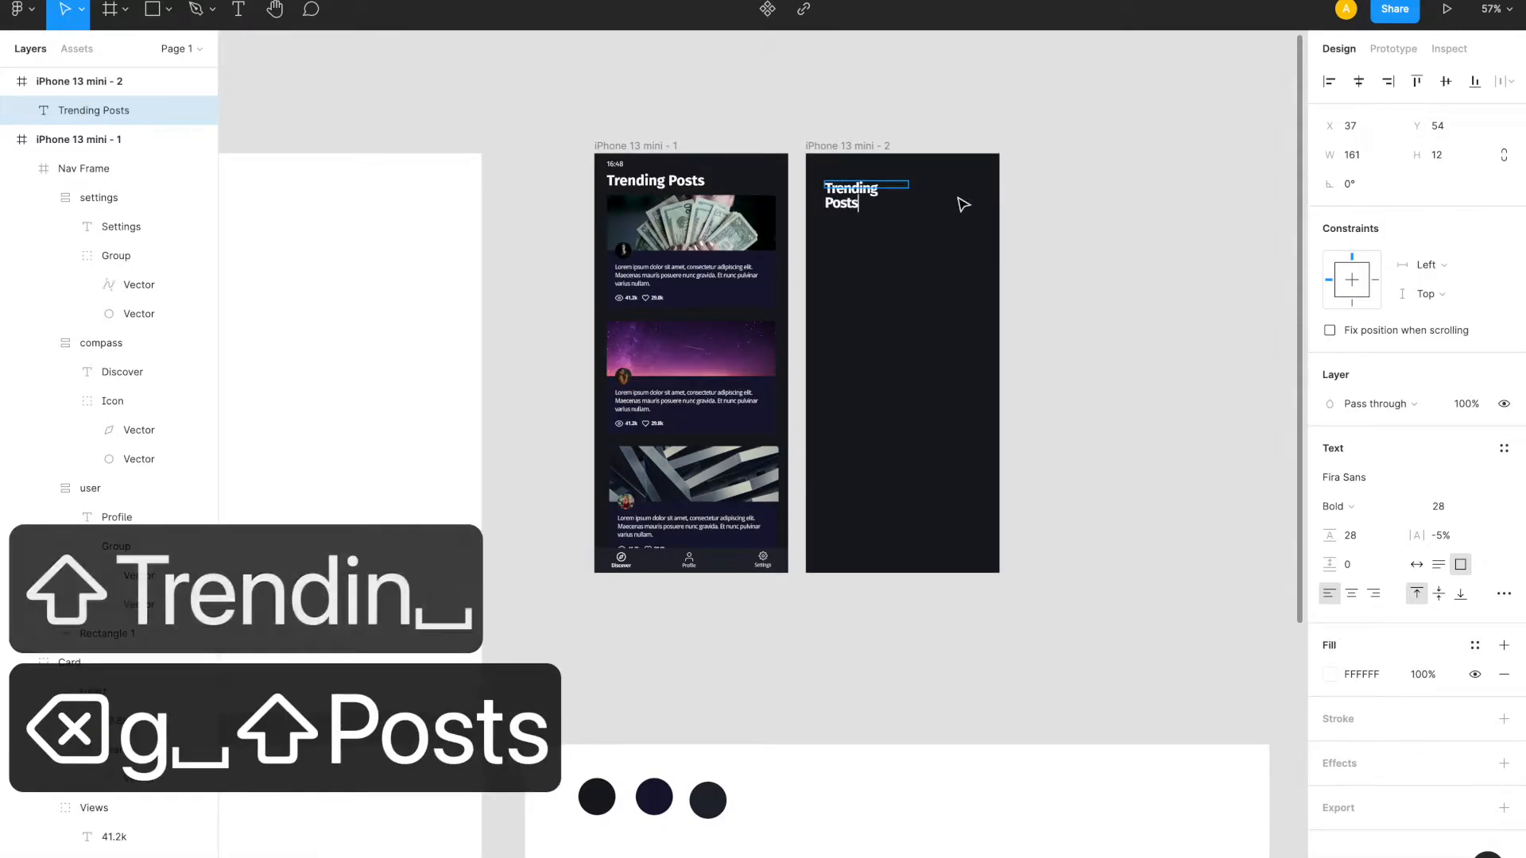
key(Escape)
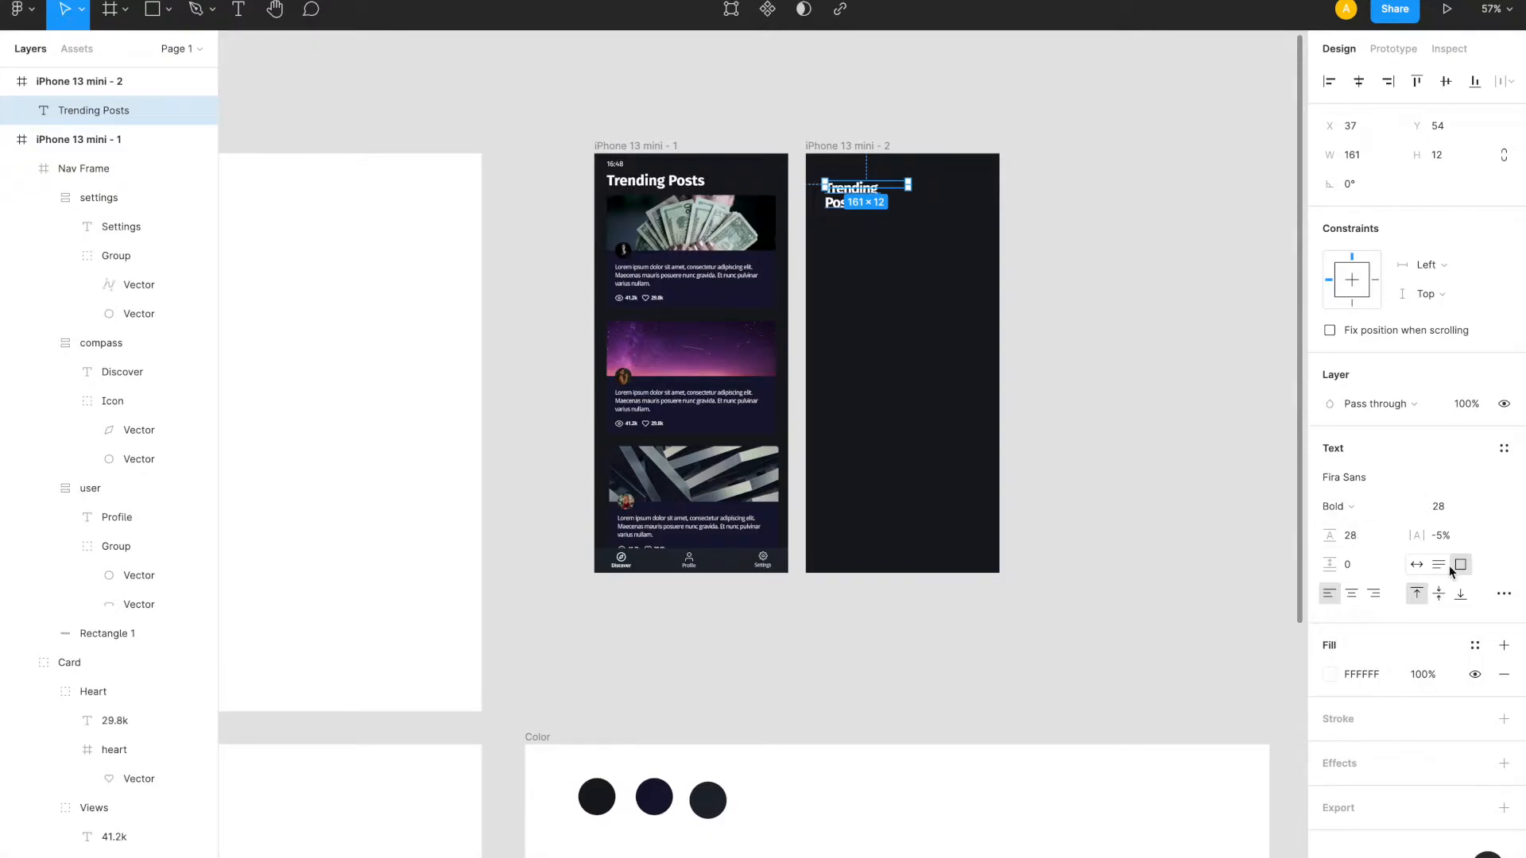
click(1420, 570)
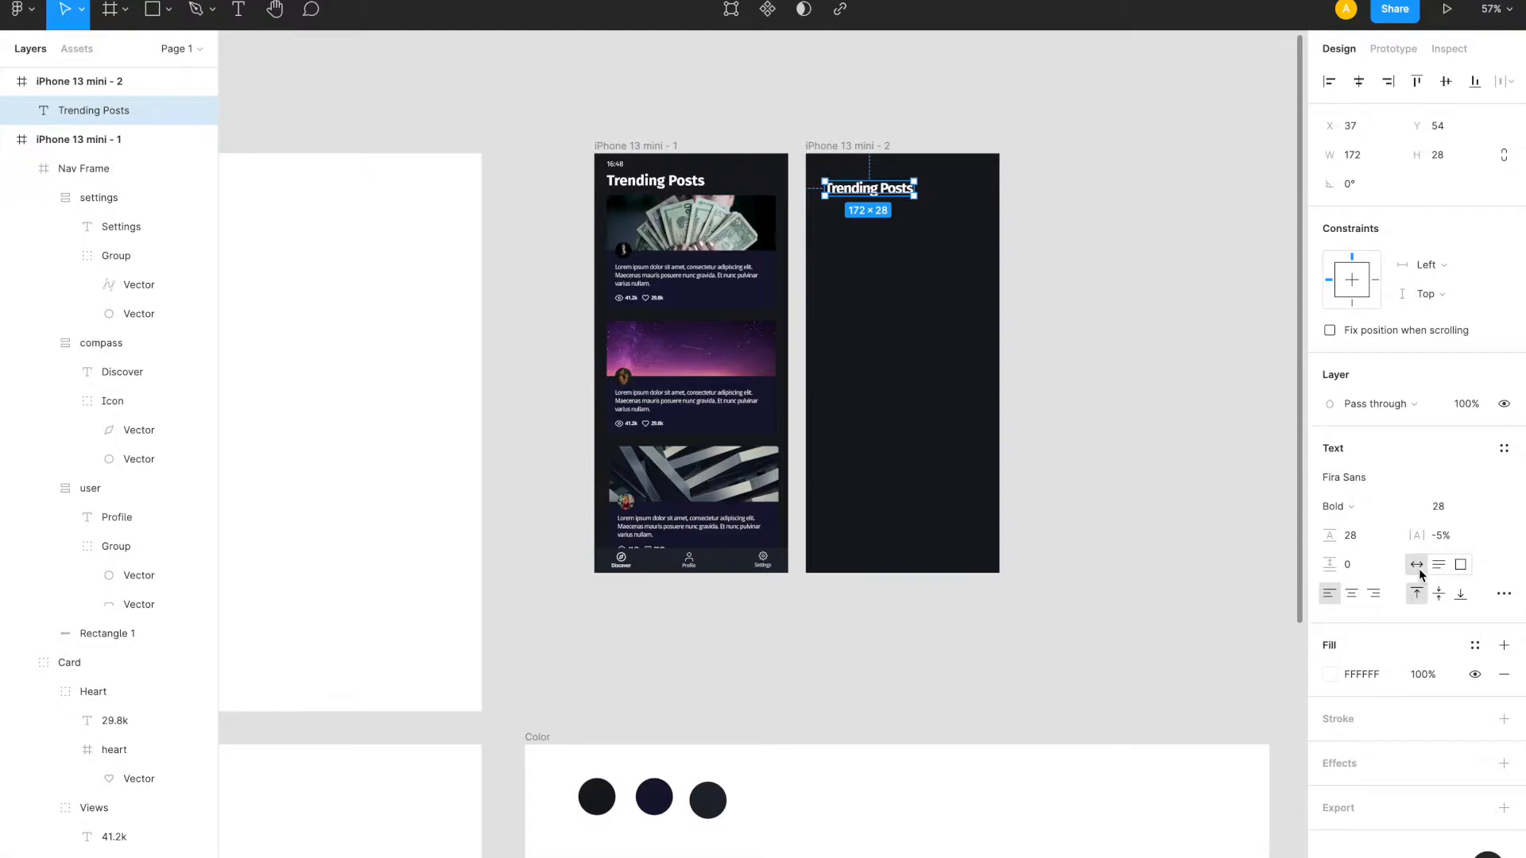
- Replace a partial Roboto font entry with Fira Sans for the new Trending Posts heading
click(1362, 480)
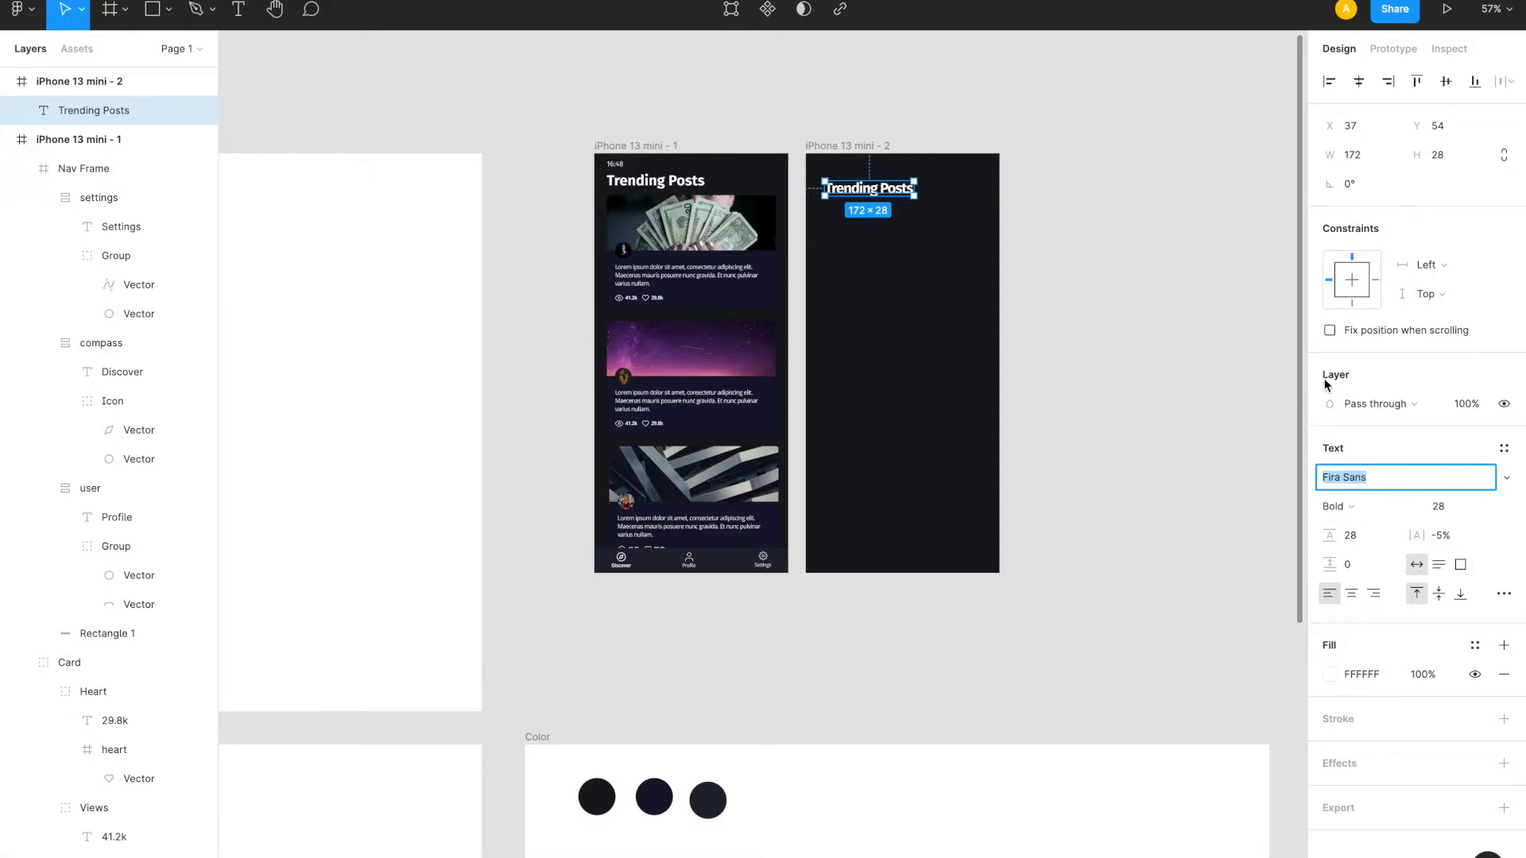
text(Robo)
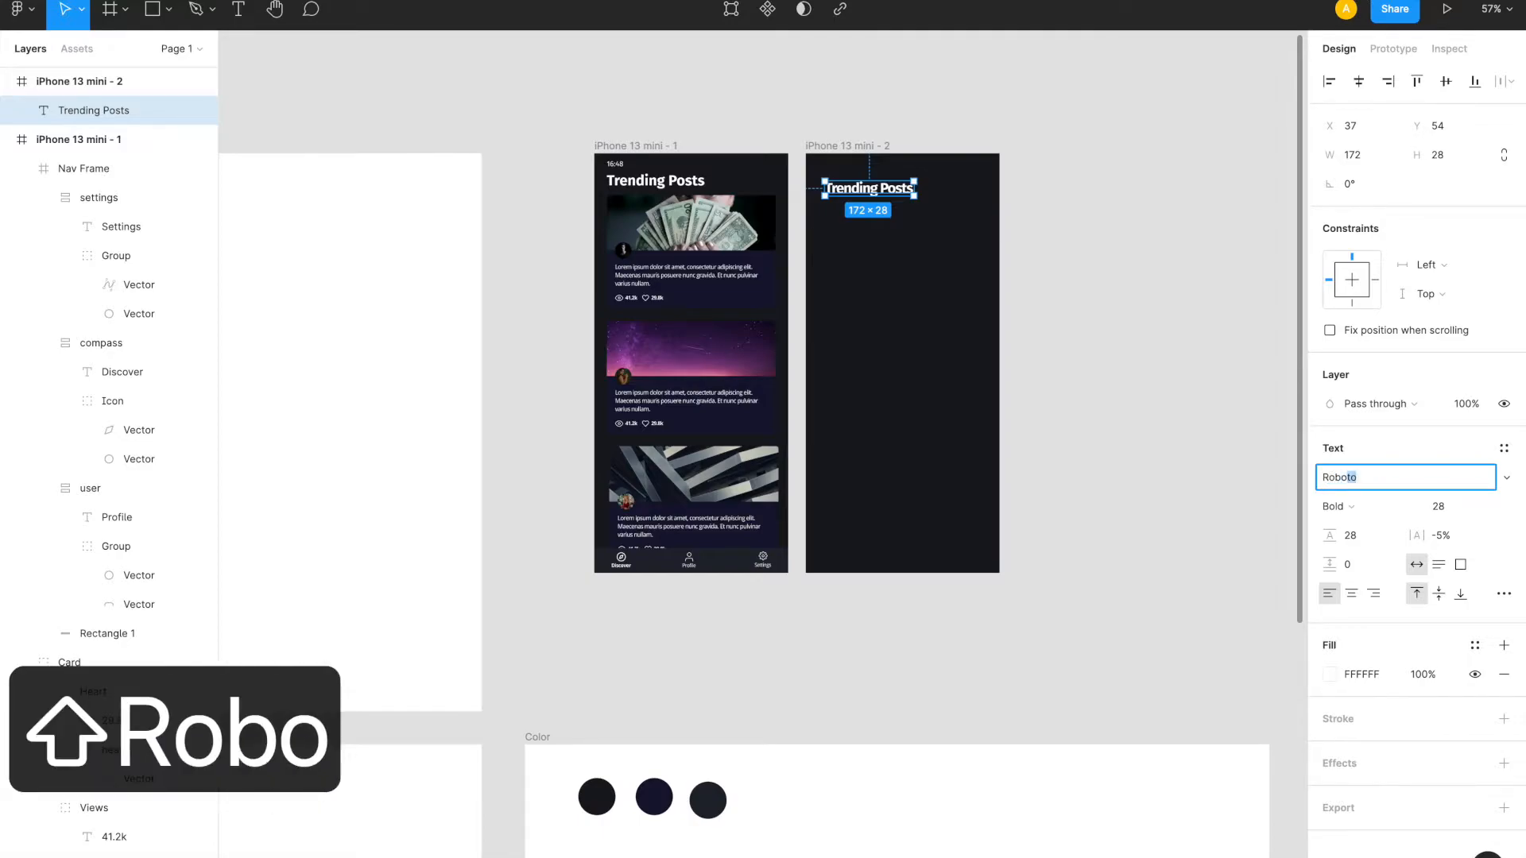
key(BackSpace)
key(BackSpace)
key(BackSpace)
key(BackSpace)
key(BackSpace)
text(Fira S)
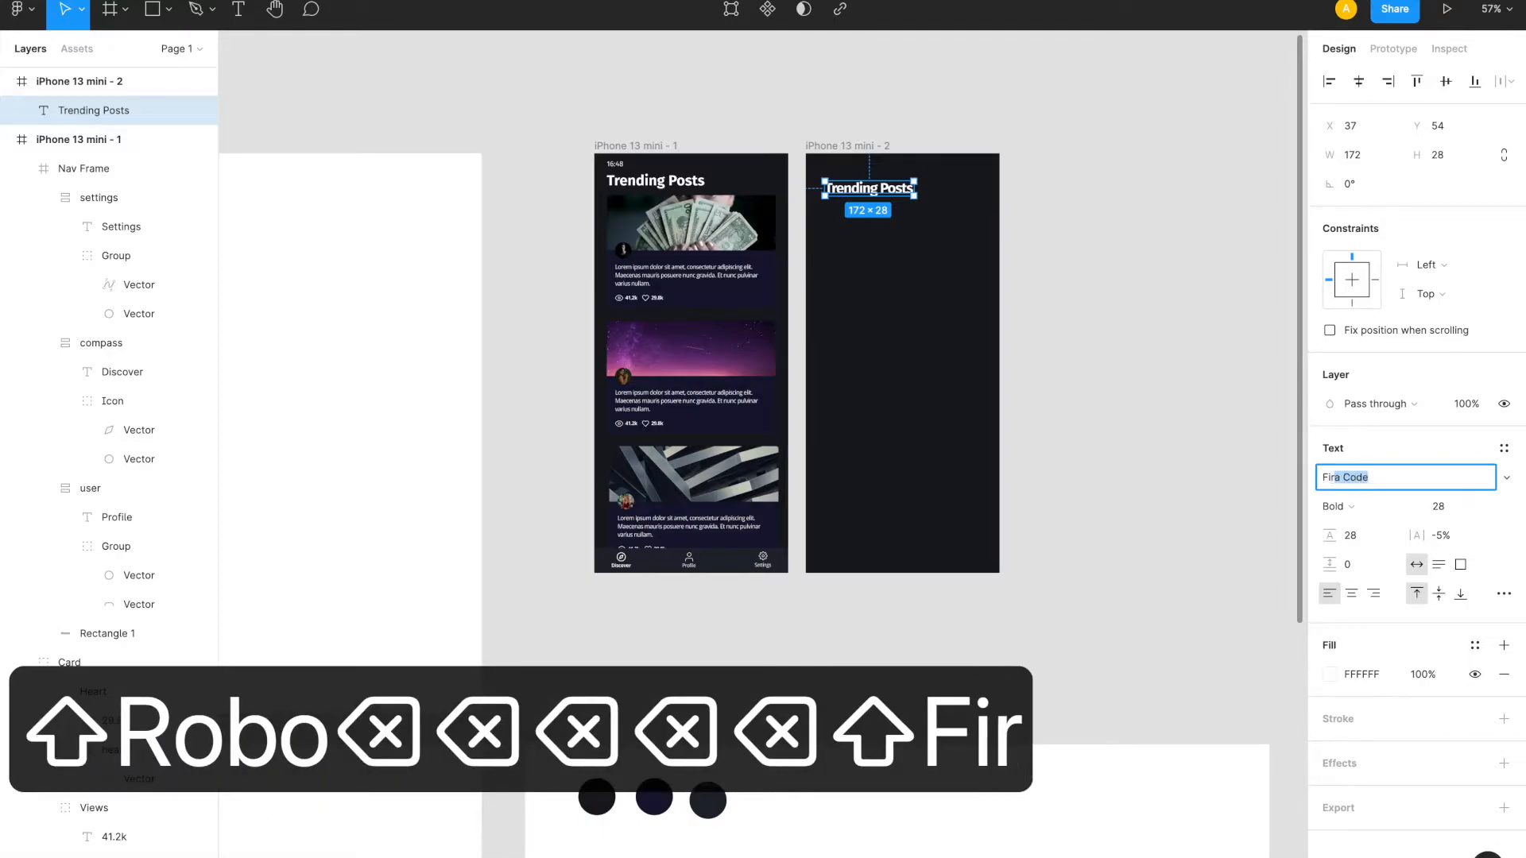
text(ams)
key(Return)
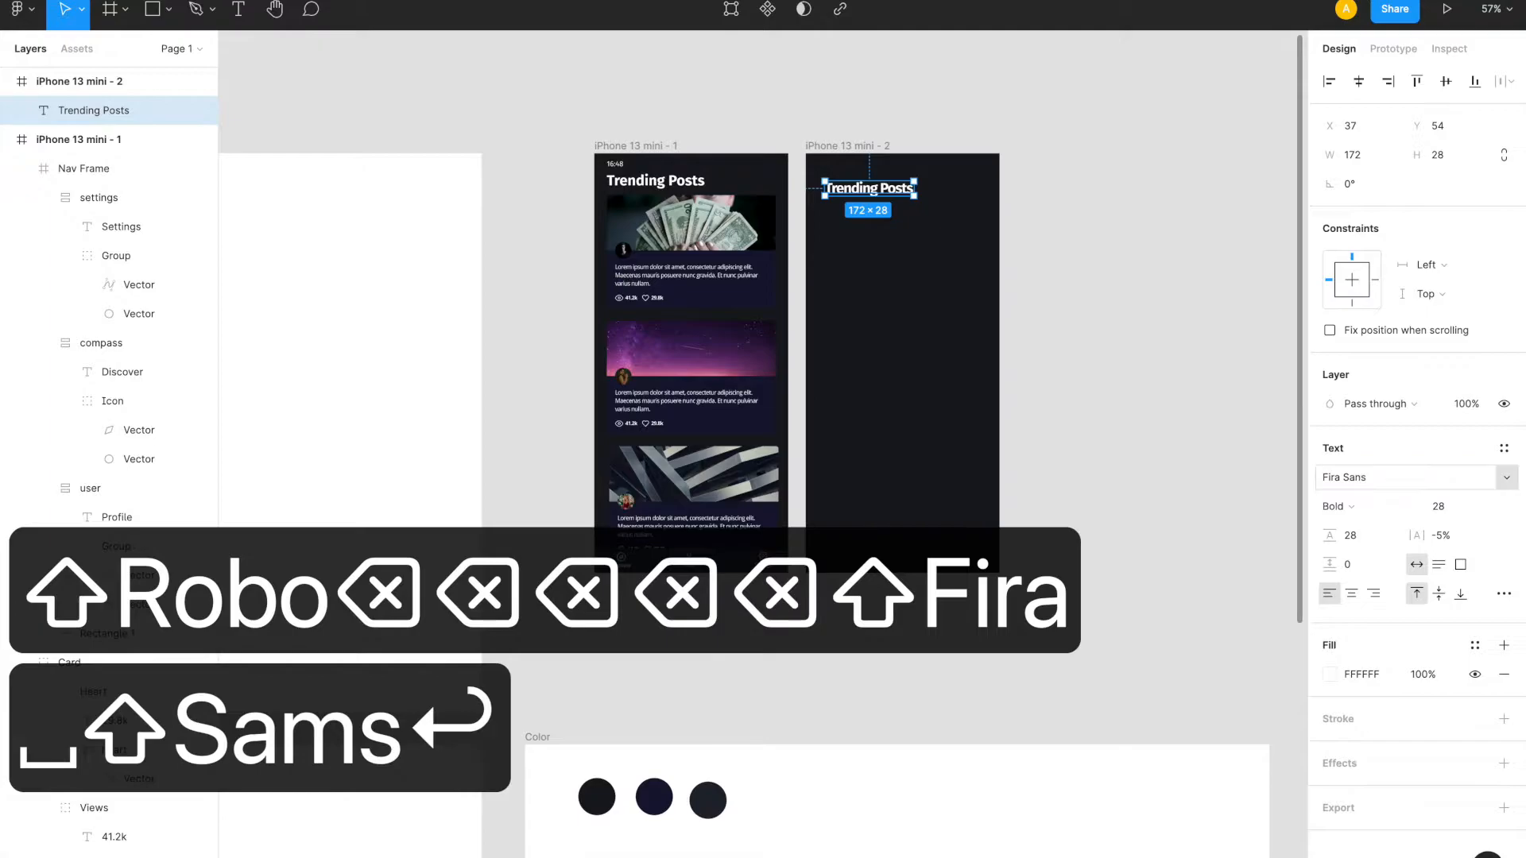
- Add a layout grid to the second iPhone 13 mini frame and change its type to columns
scroll(902, 255, up, 5)
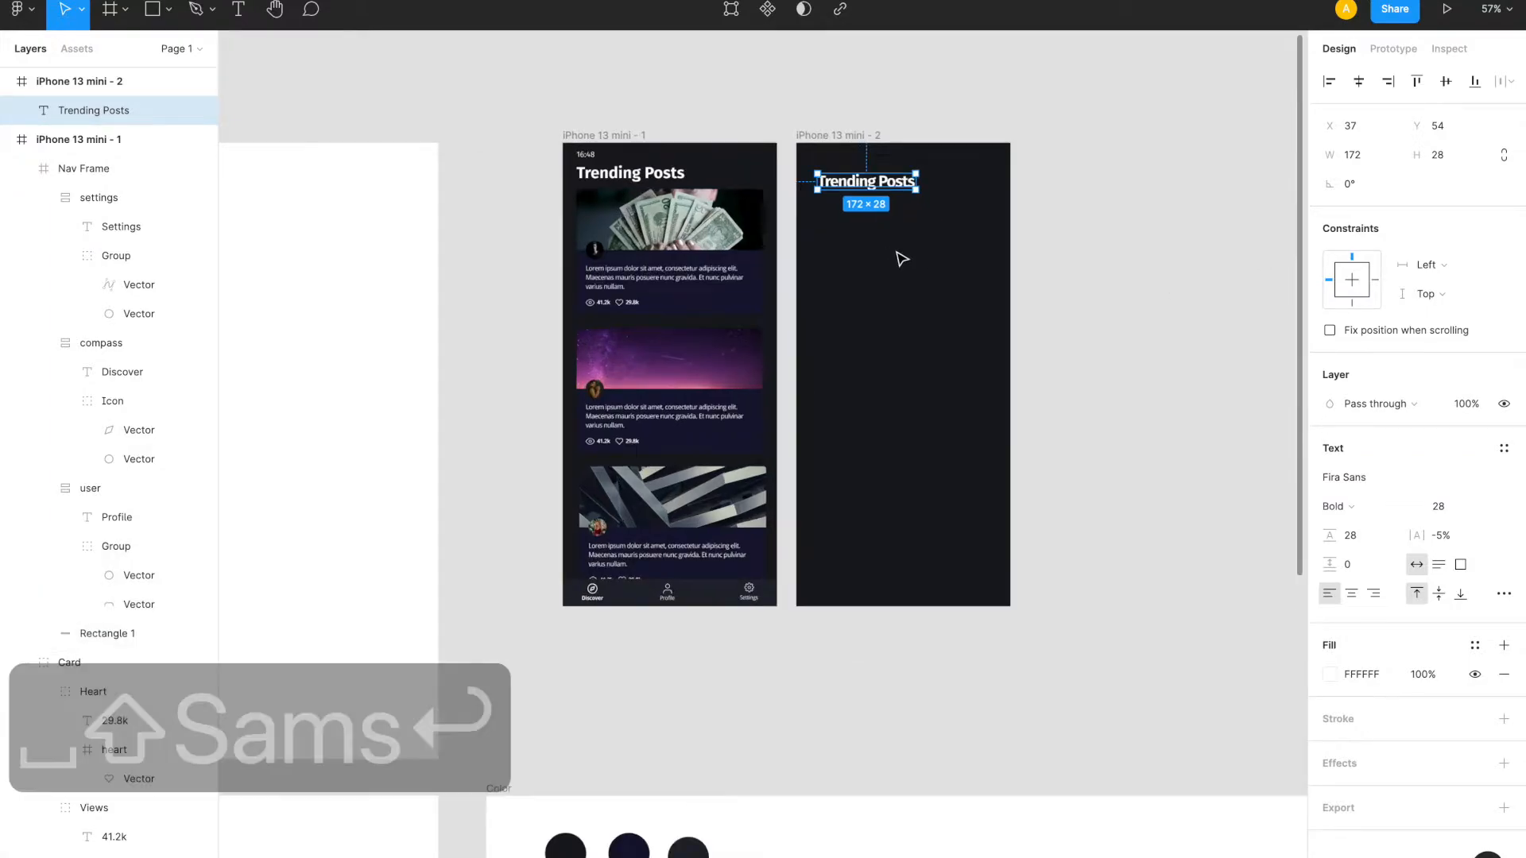
scroll(867, 220, up, 1)
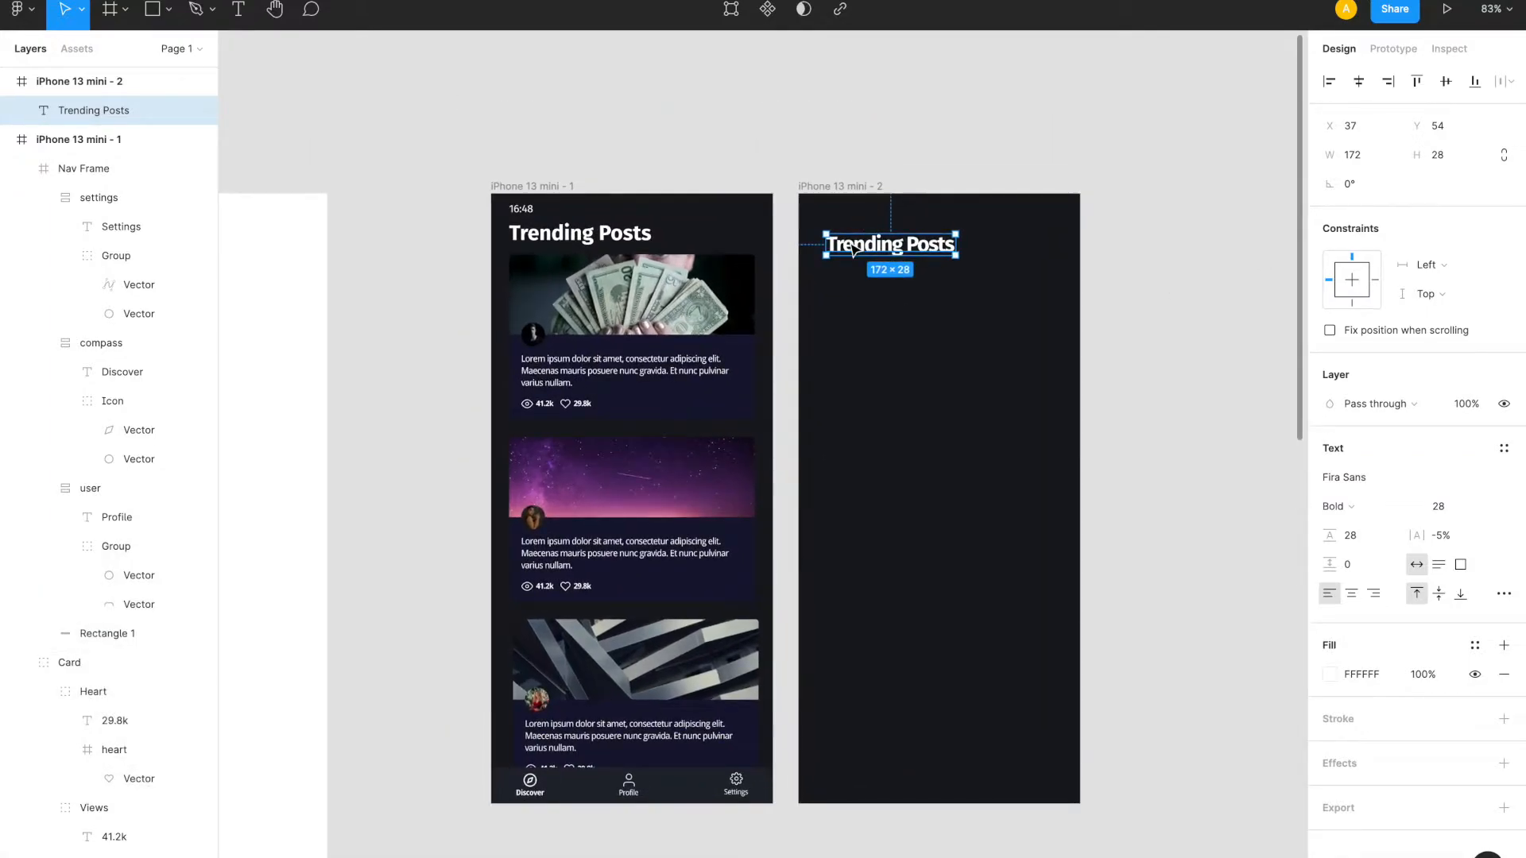
click(823, 188)
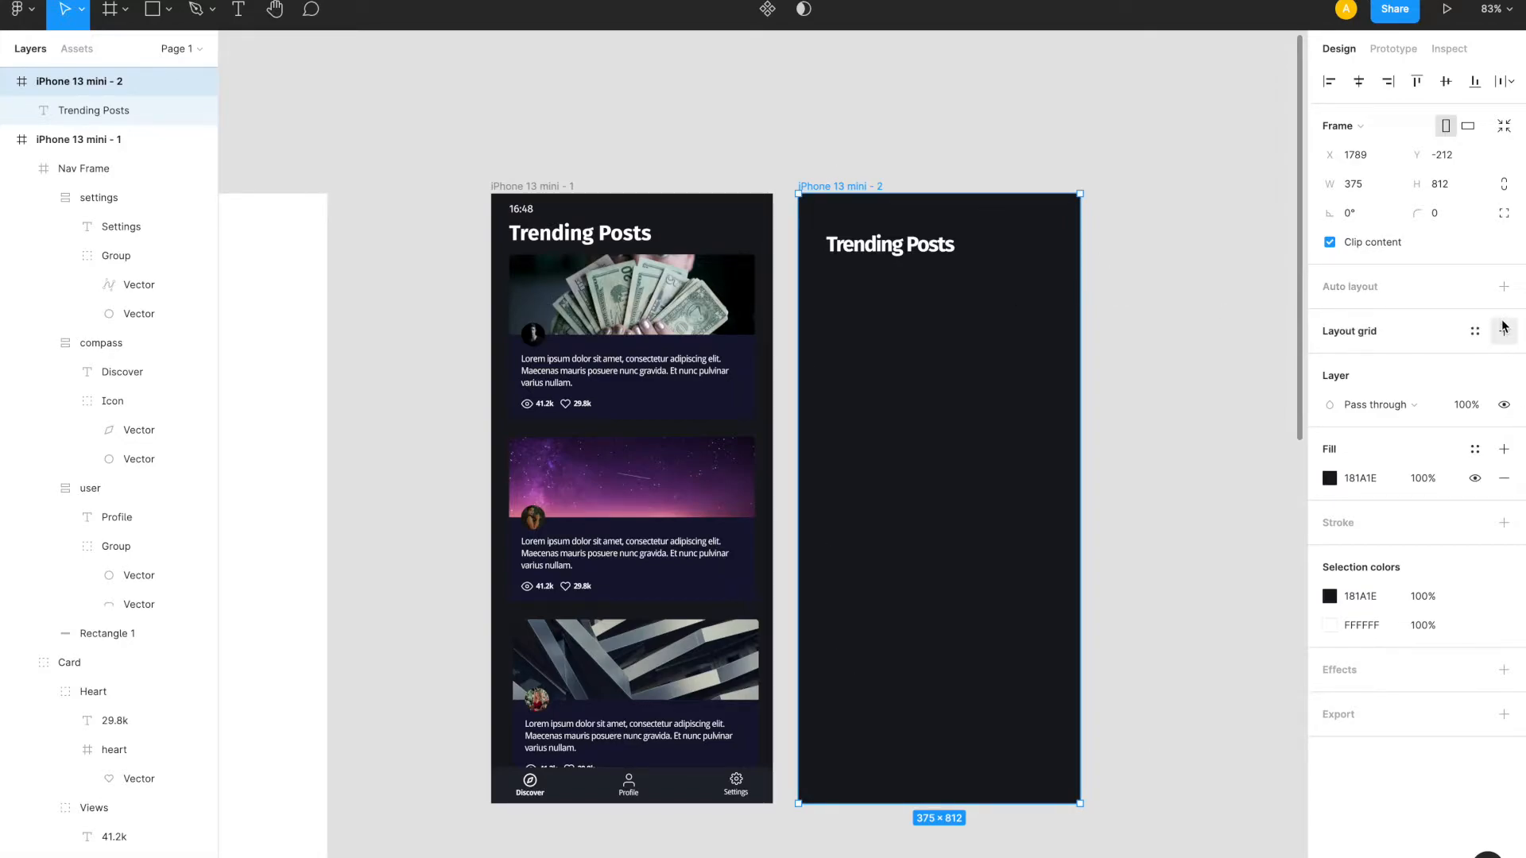
click(1496, 339)
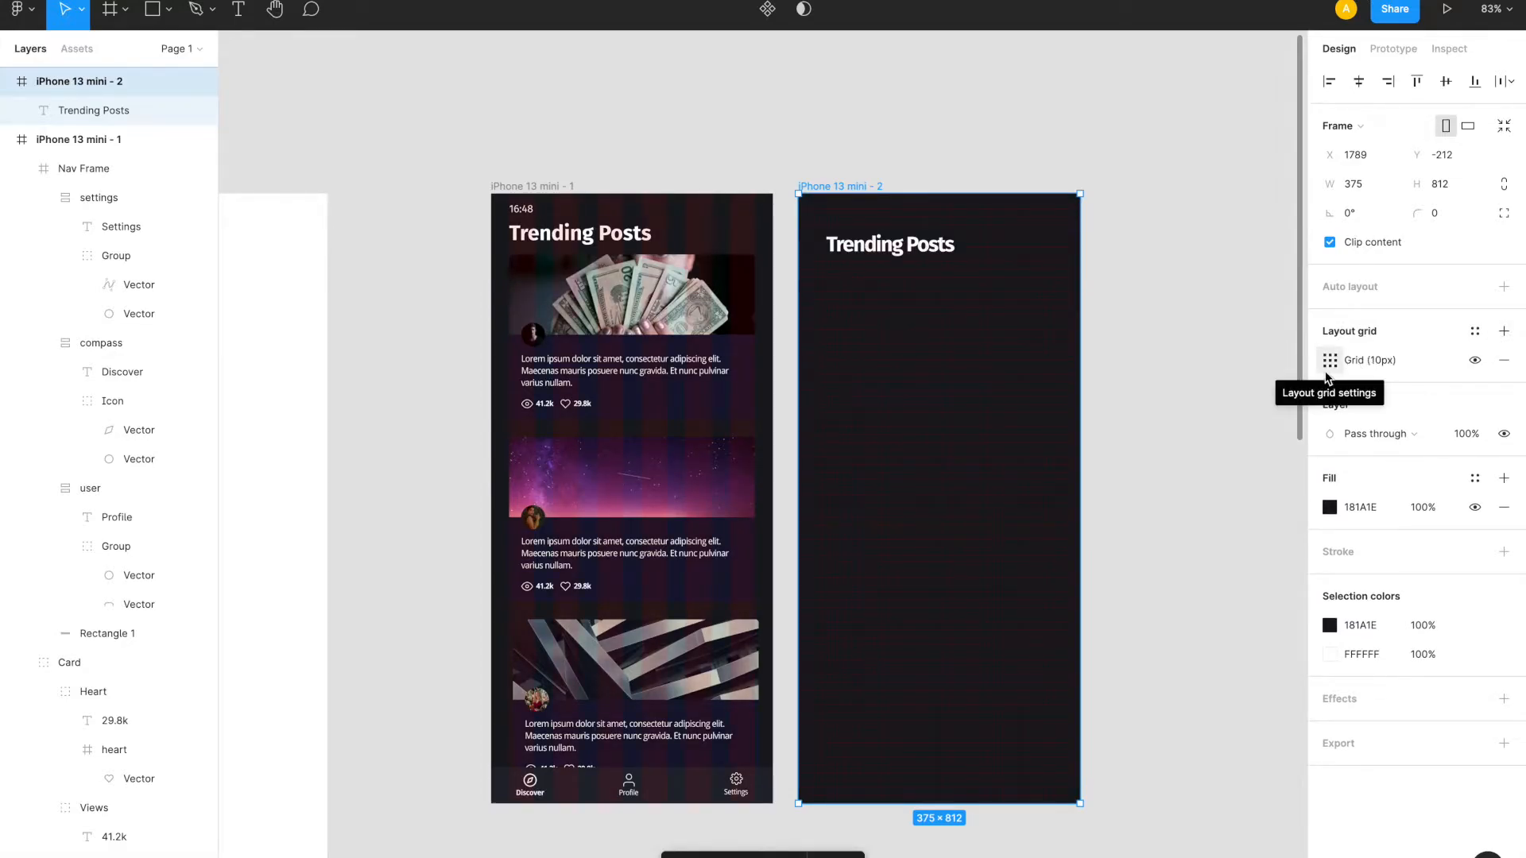
click(1329, 361)
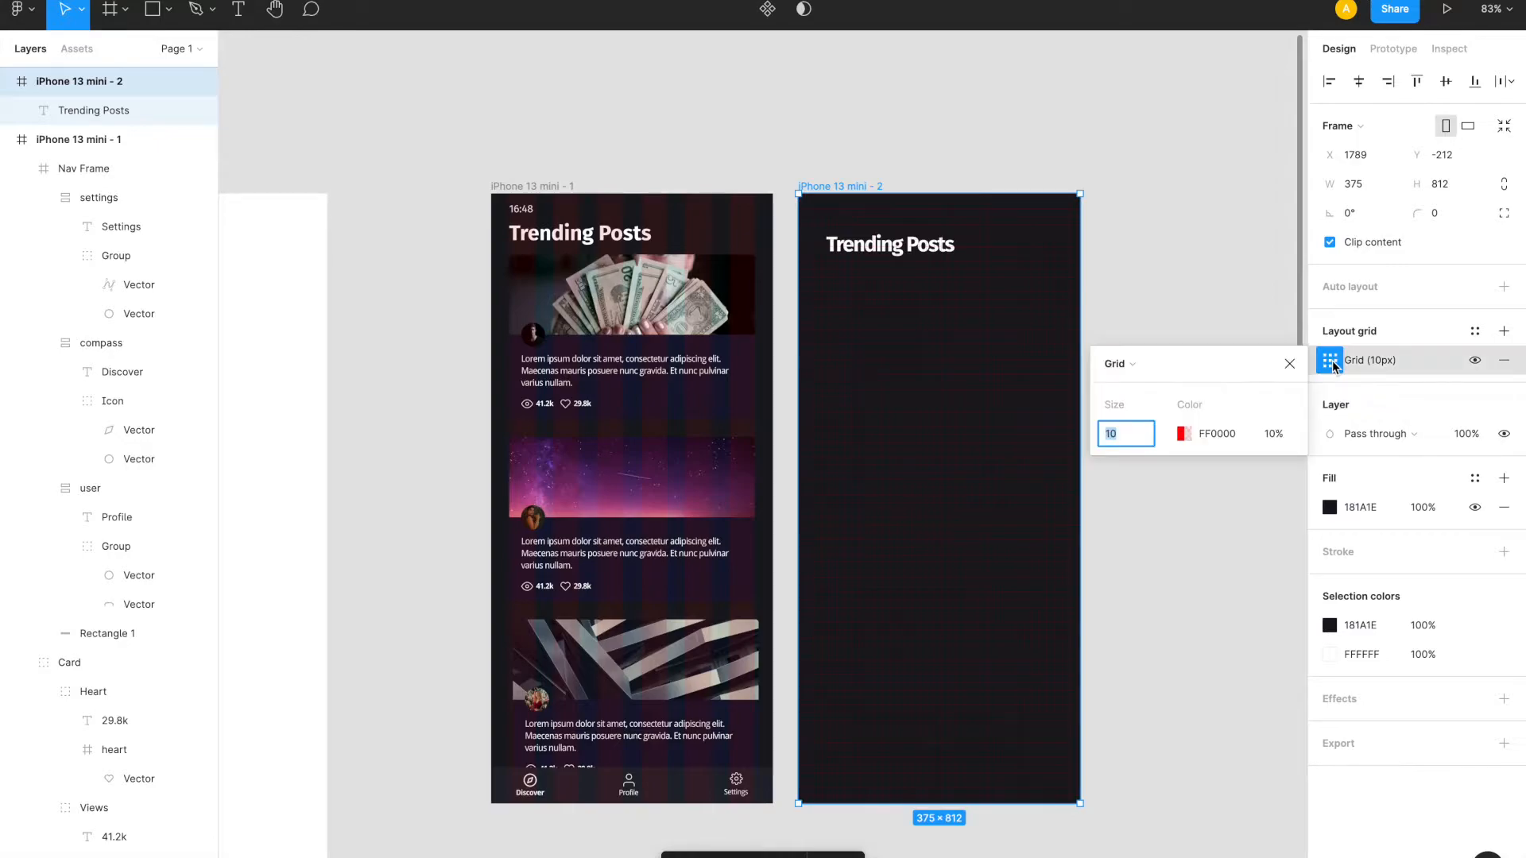
click(1156, 376)
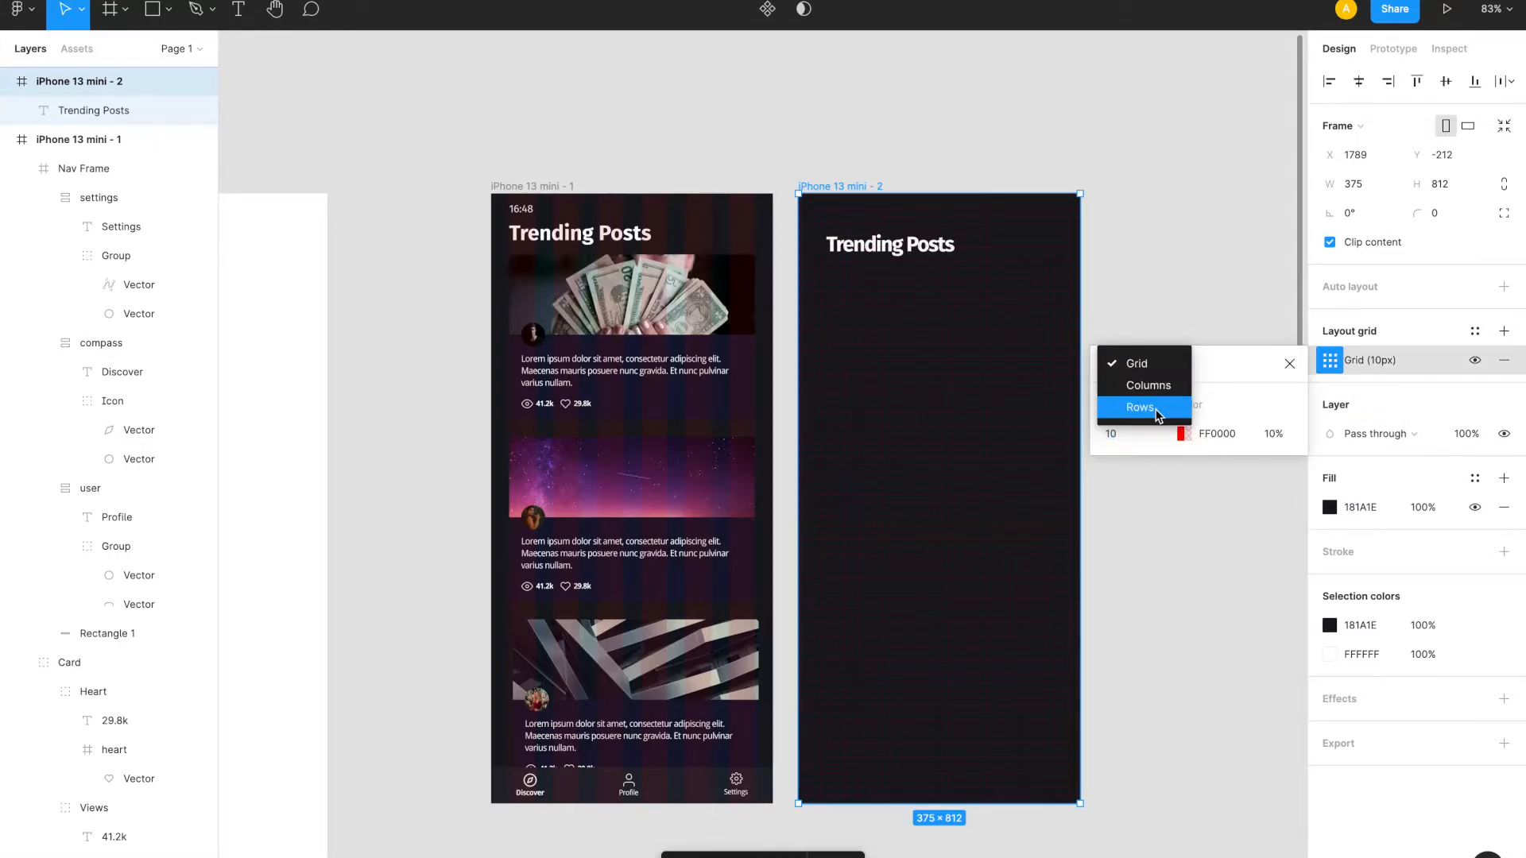
click(1154, 409)
click(1144, 366)
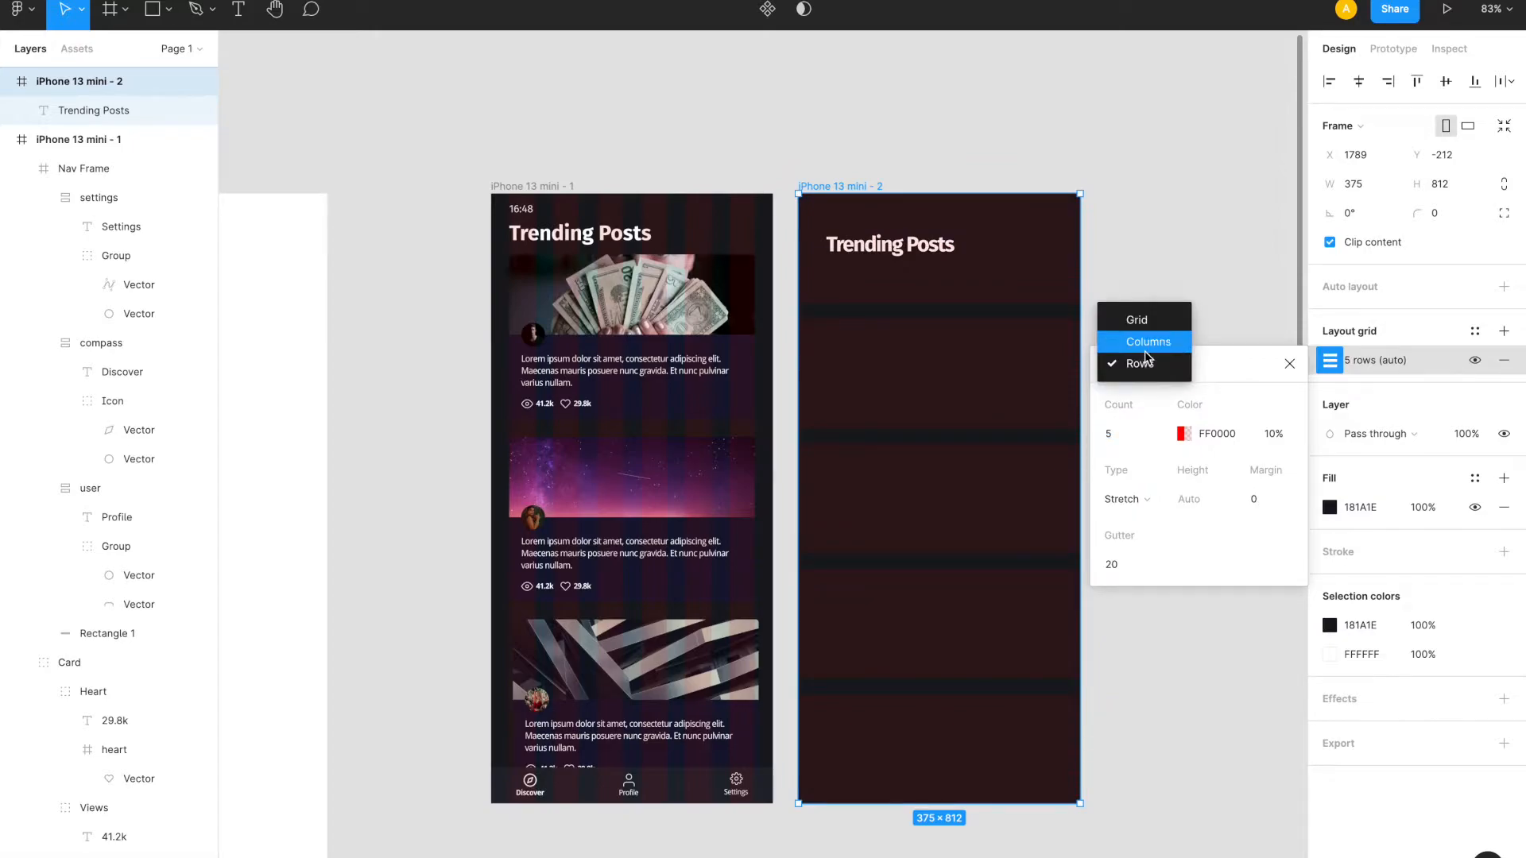
click(1145, 340)
- Set the second frame's column grid to 6 columns with a margin of 24 and a gutter of 24
click(1254, 504)
text(24)
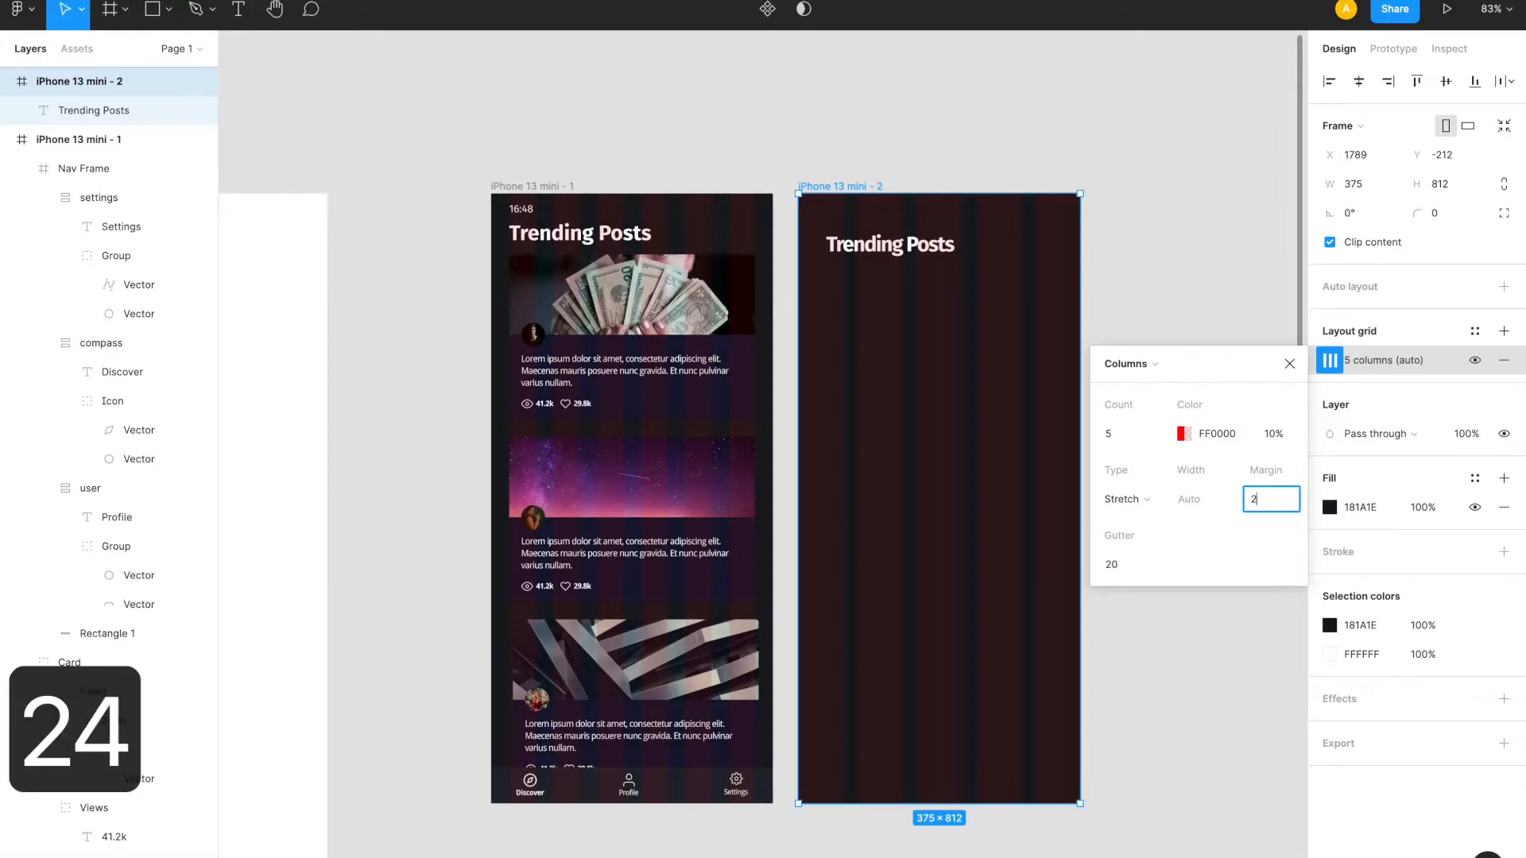
key(Return)
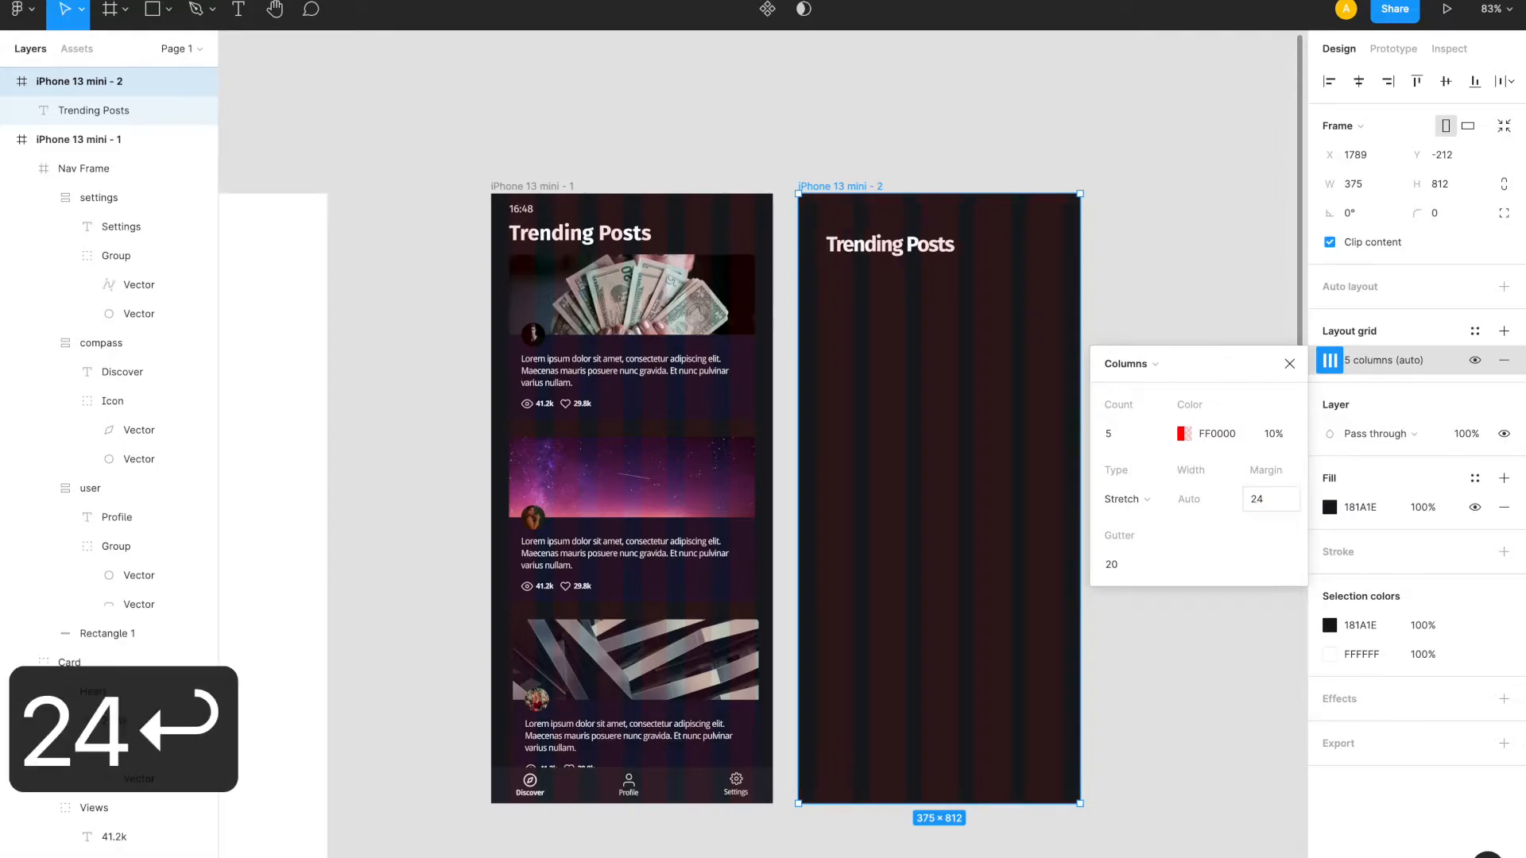
click(1123, 566)
text(24)
key(Return)
click(1111, 434)
text(6)
key(Return)
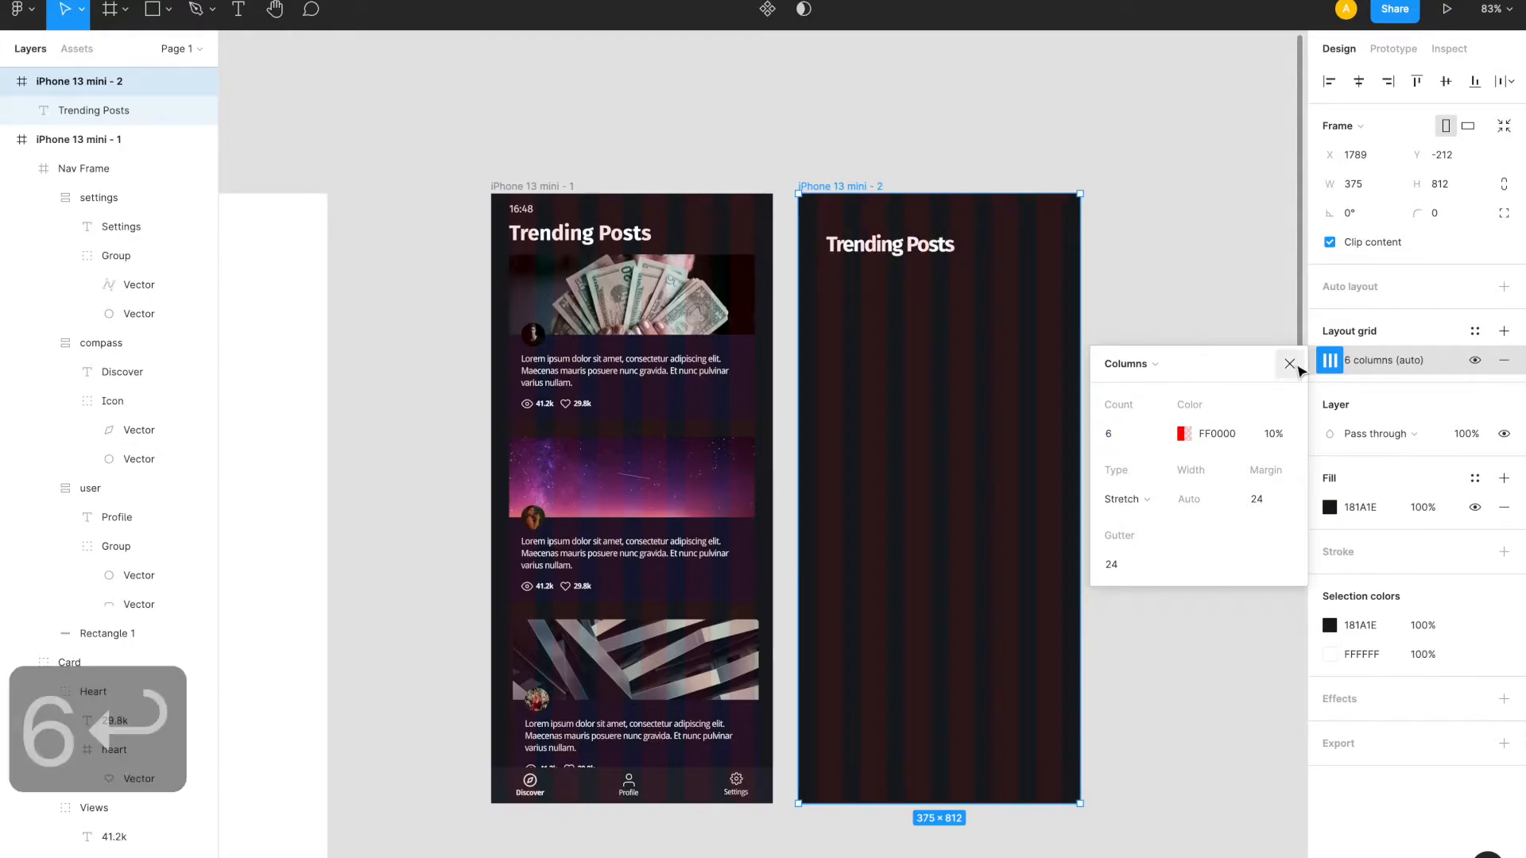
click(1289, 364)
- Move the second screen's Trending Posts heading to X 24, Y 52 and add the text 16:48 above it at X 24, Y 20
click(866, 252)
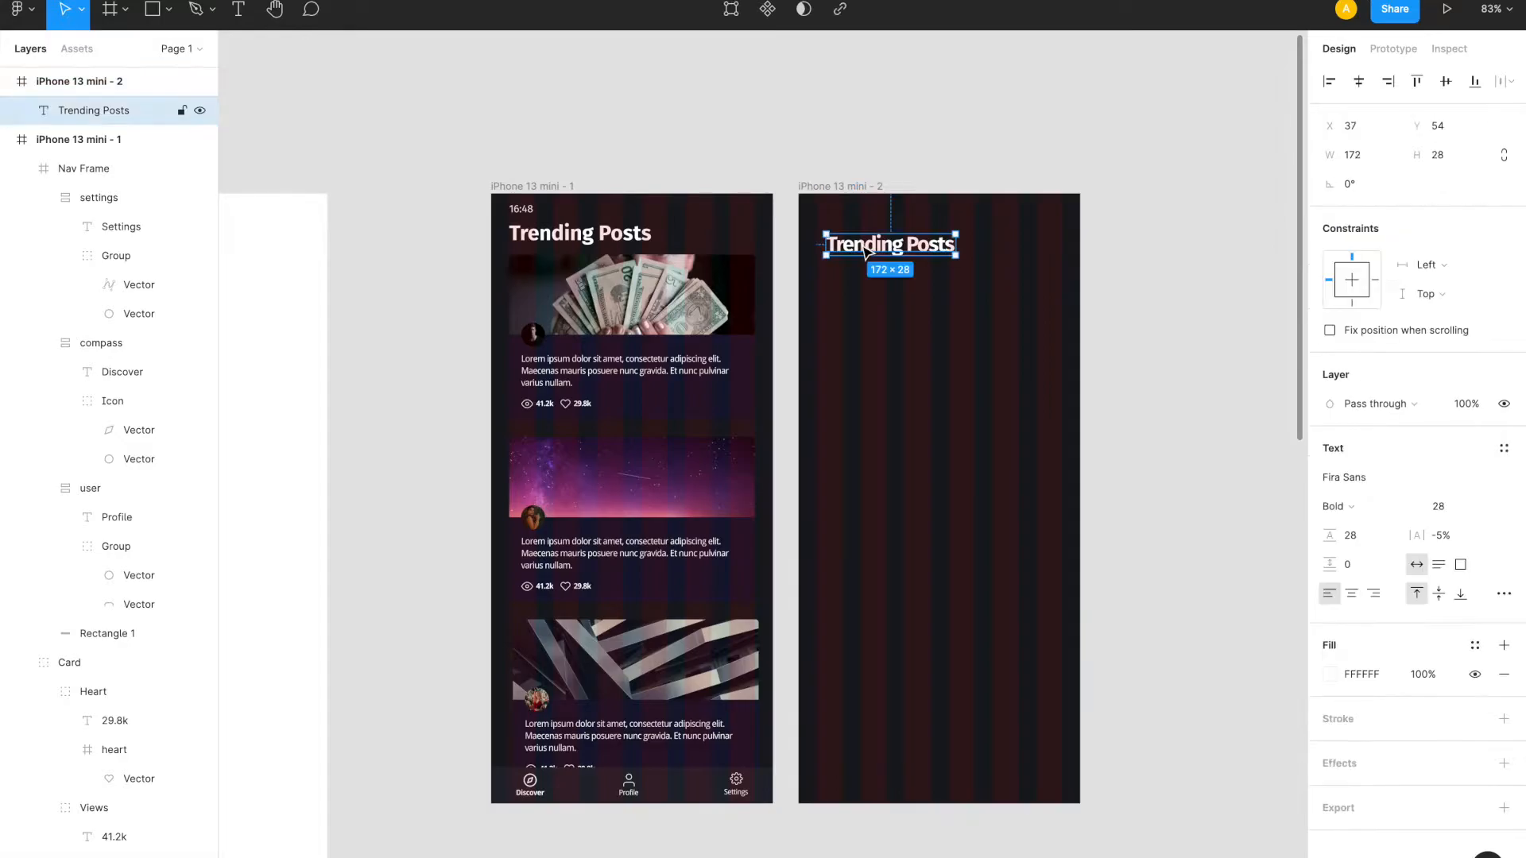
drag(866, 253, 856, 252)
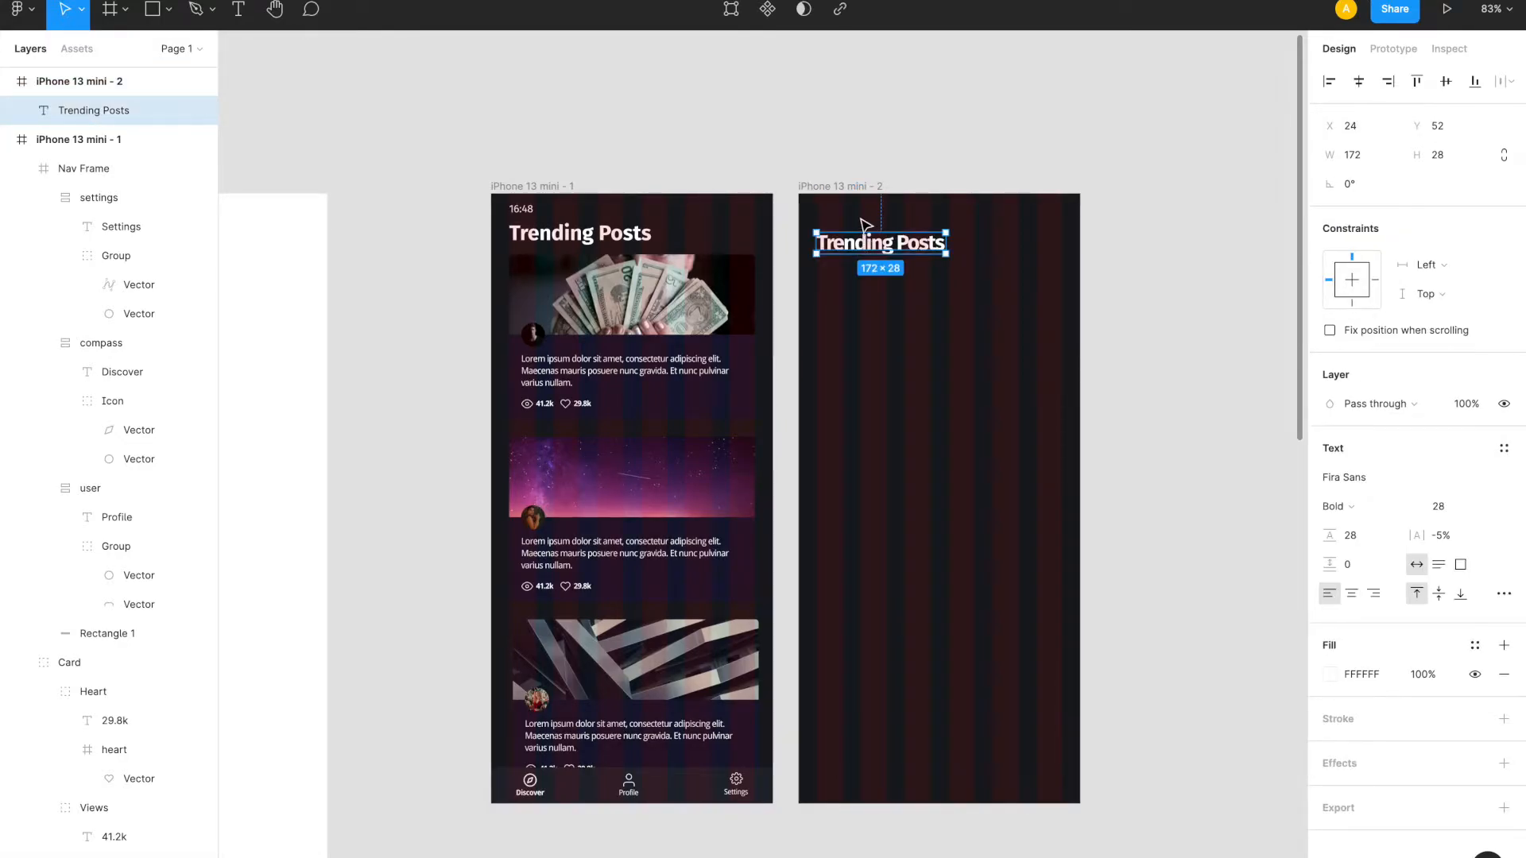
key(t)
drag(816, 208, 882, 215)
text(1)
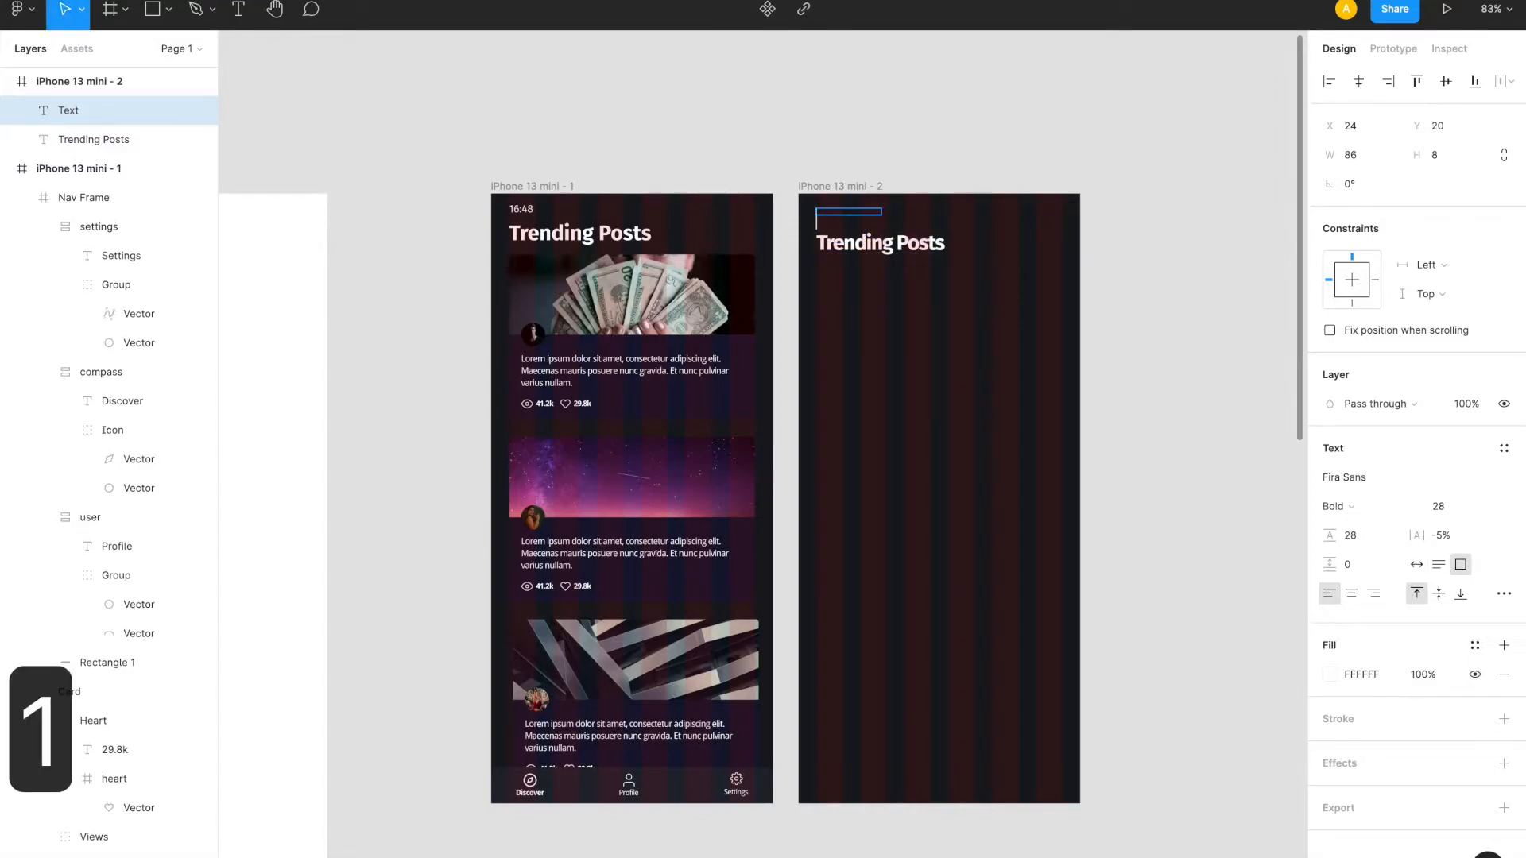
text(6:48)
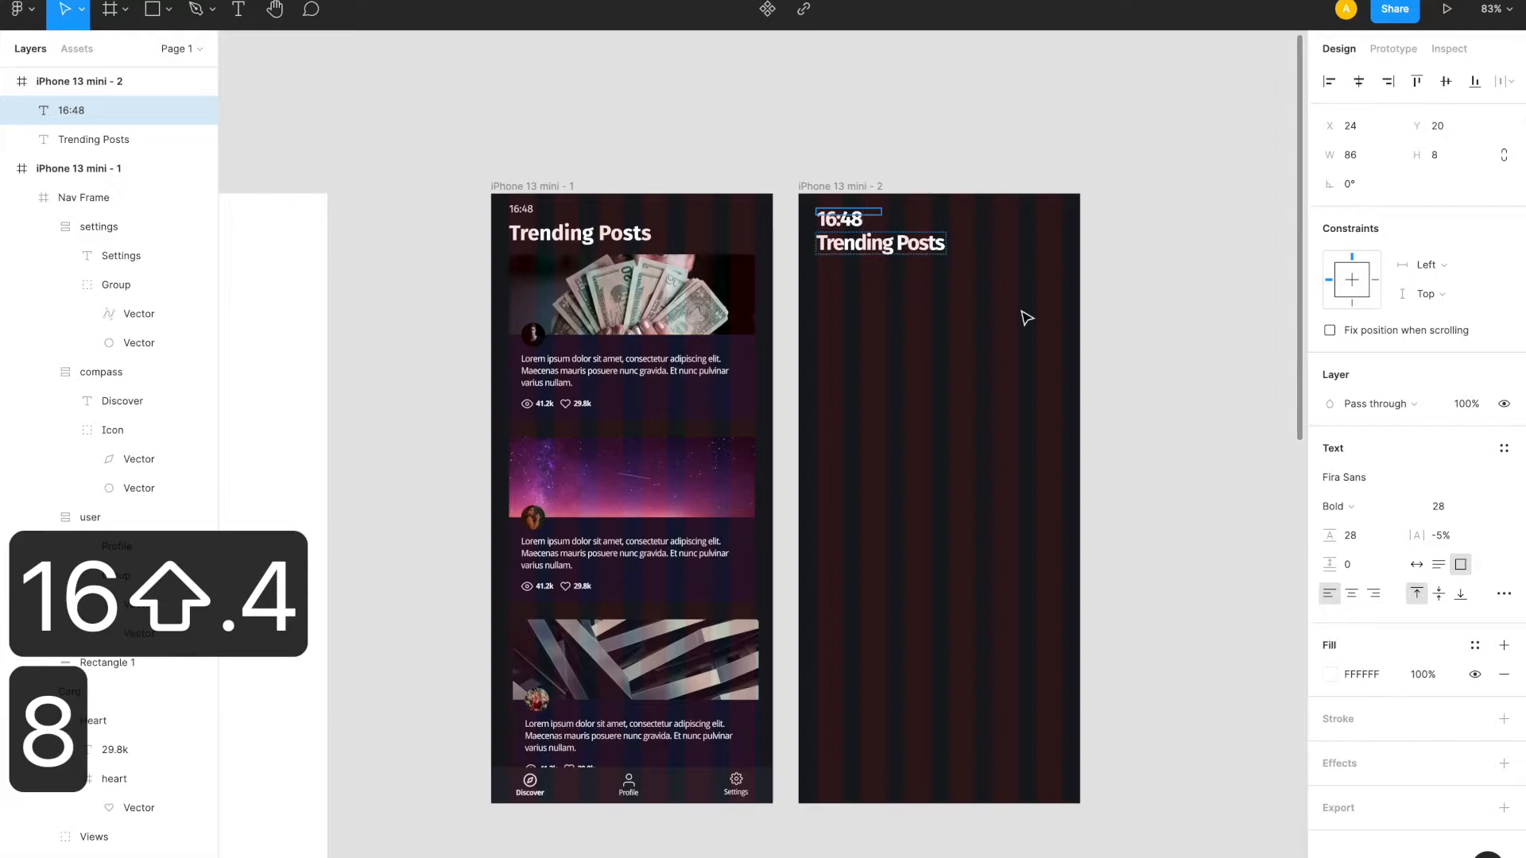
key(Escape)
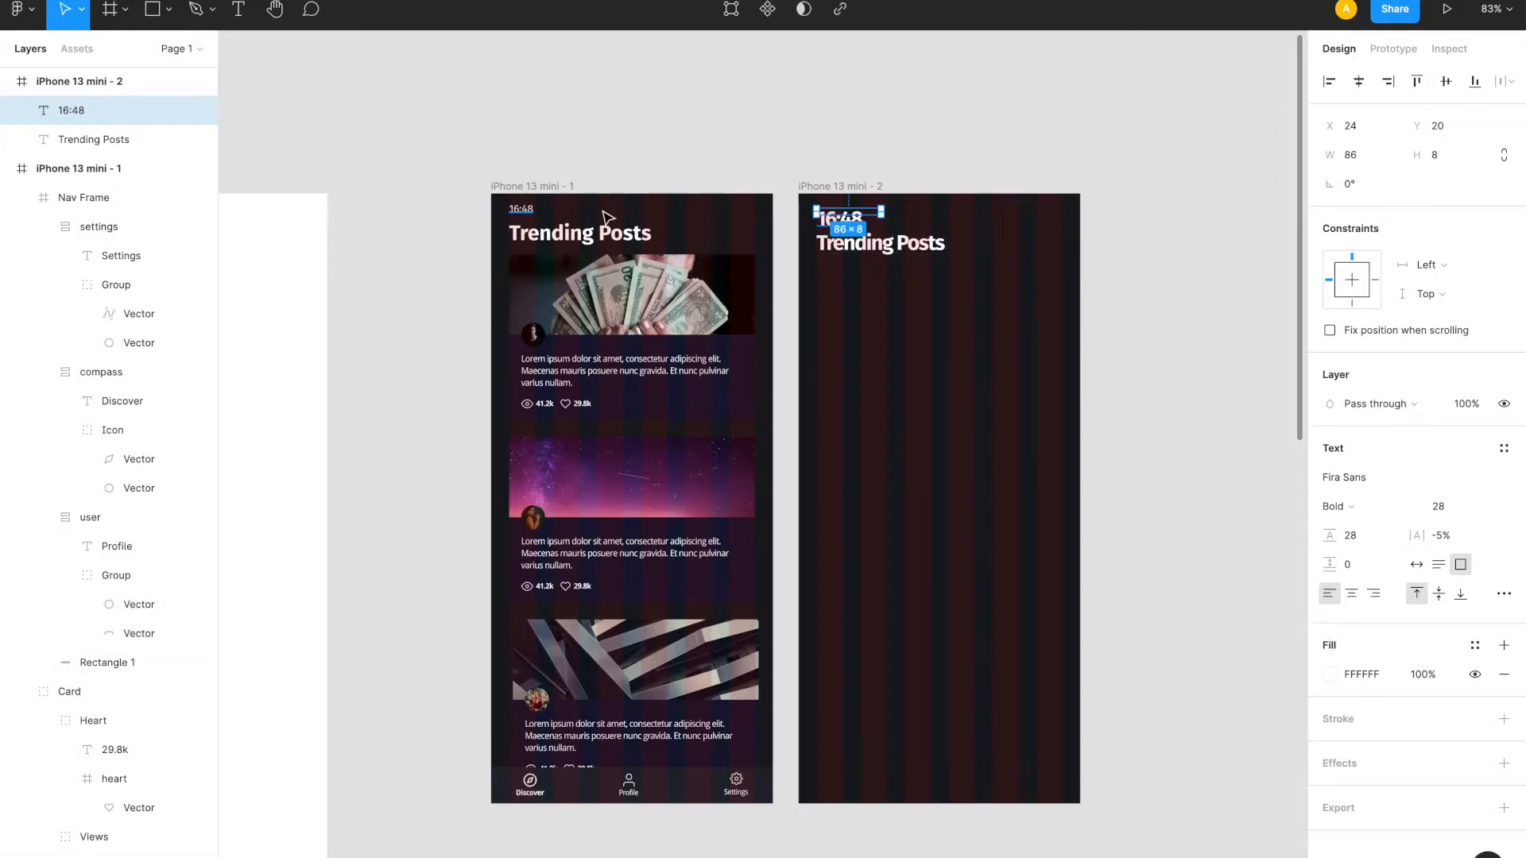
- Set the new 16:48 text to font size 14, line height 14 and Regular weight
click(1439, 506)
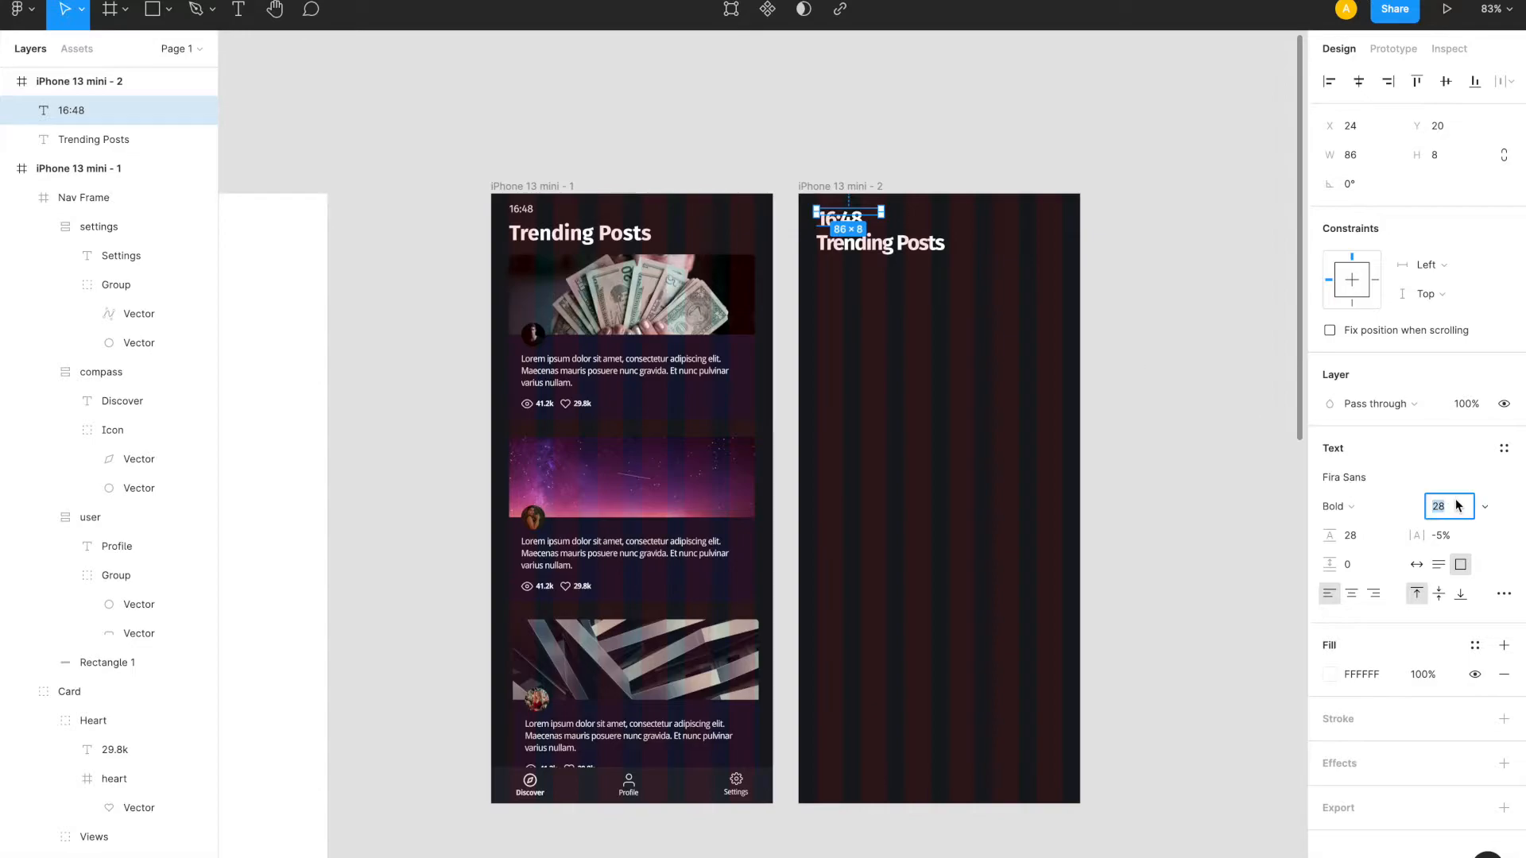
text(14)
key(Return)
click(1351, 534)
text(14)
key(Return)
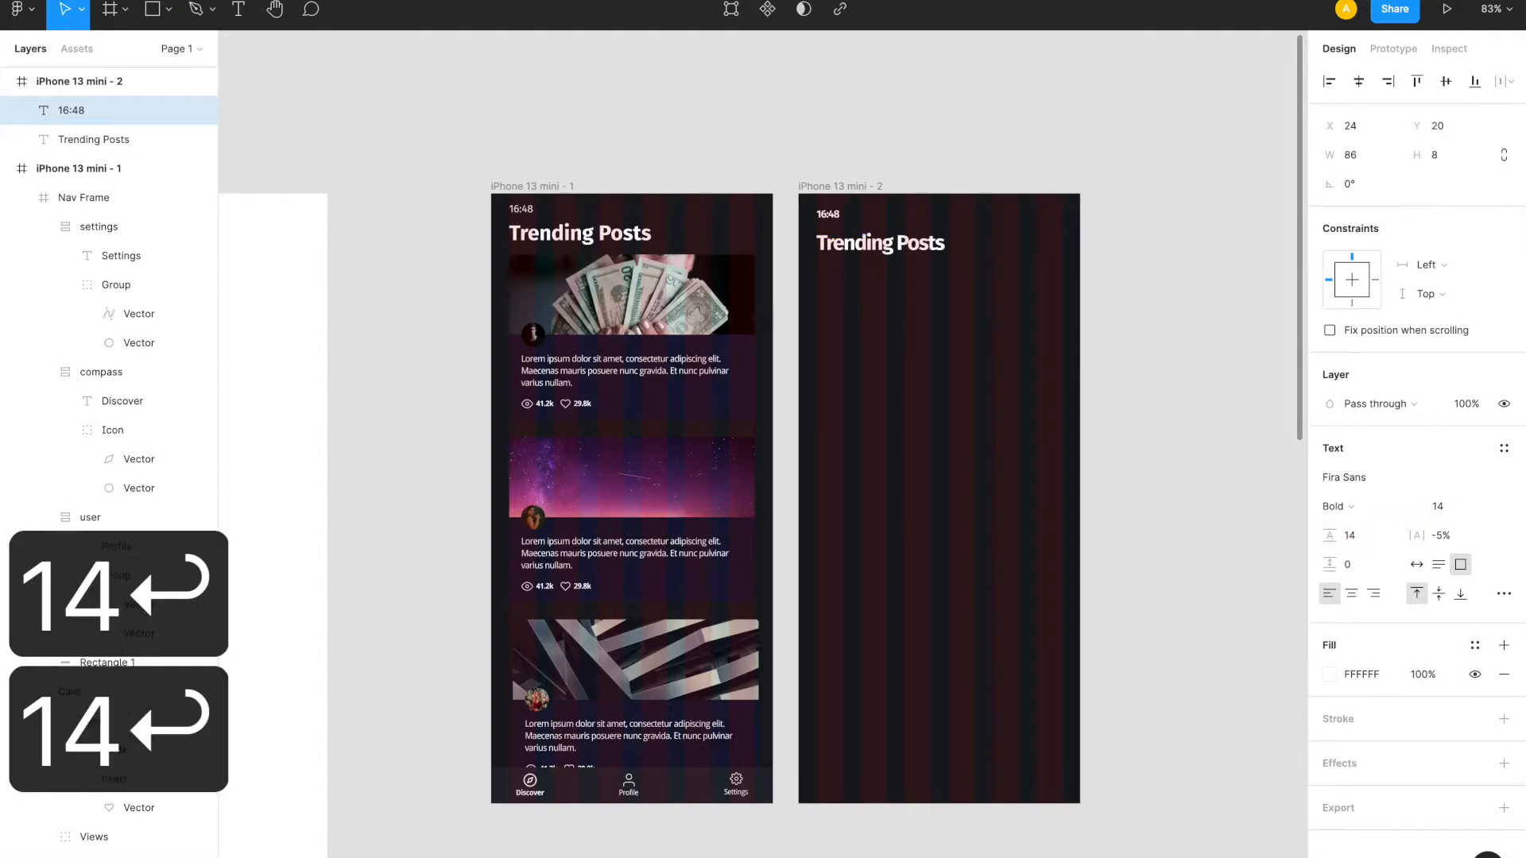
key(super+b)
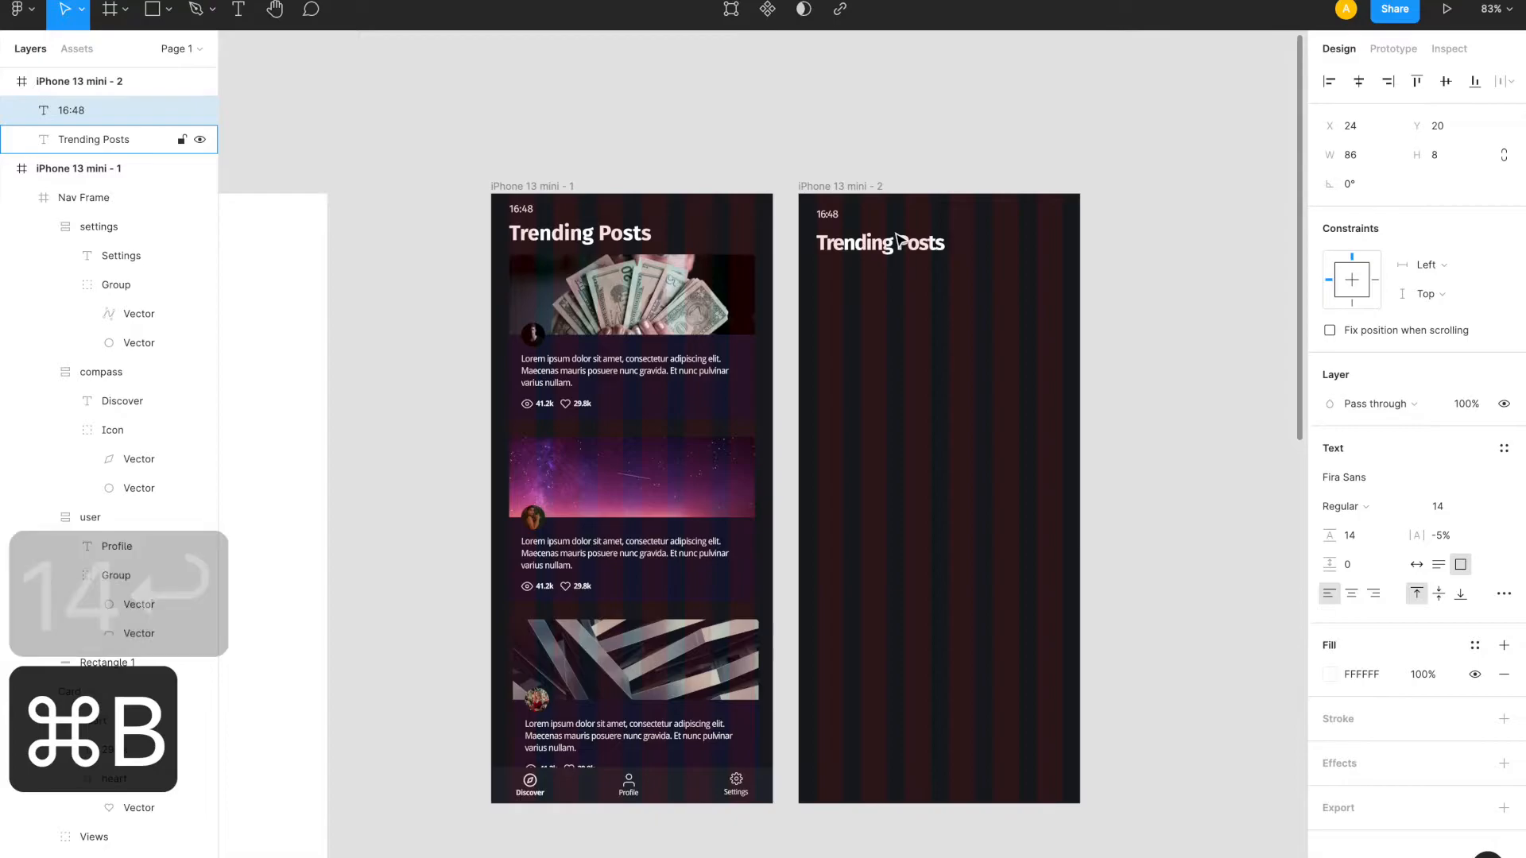
- Set the Y position of the second screen's 16:48 text to 16
scroll(897, 238, up, 5)
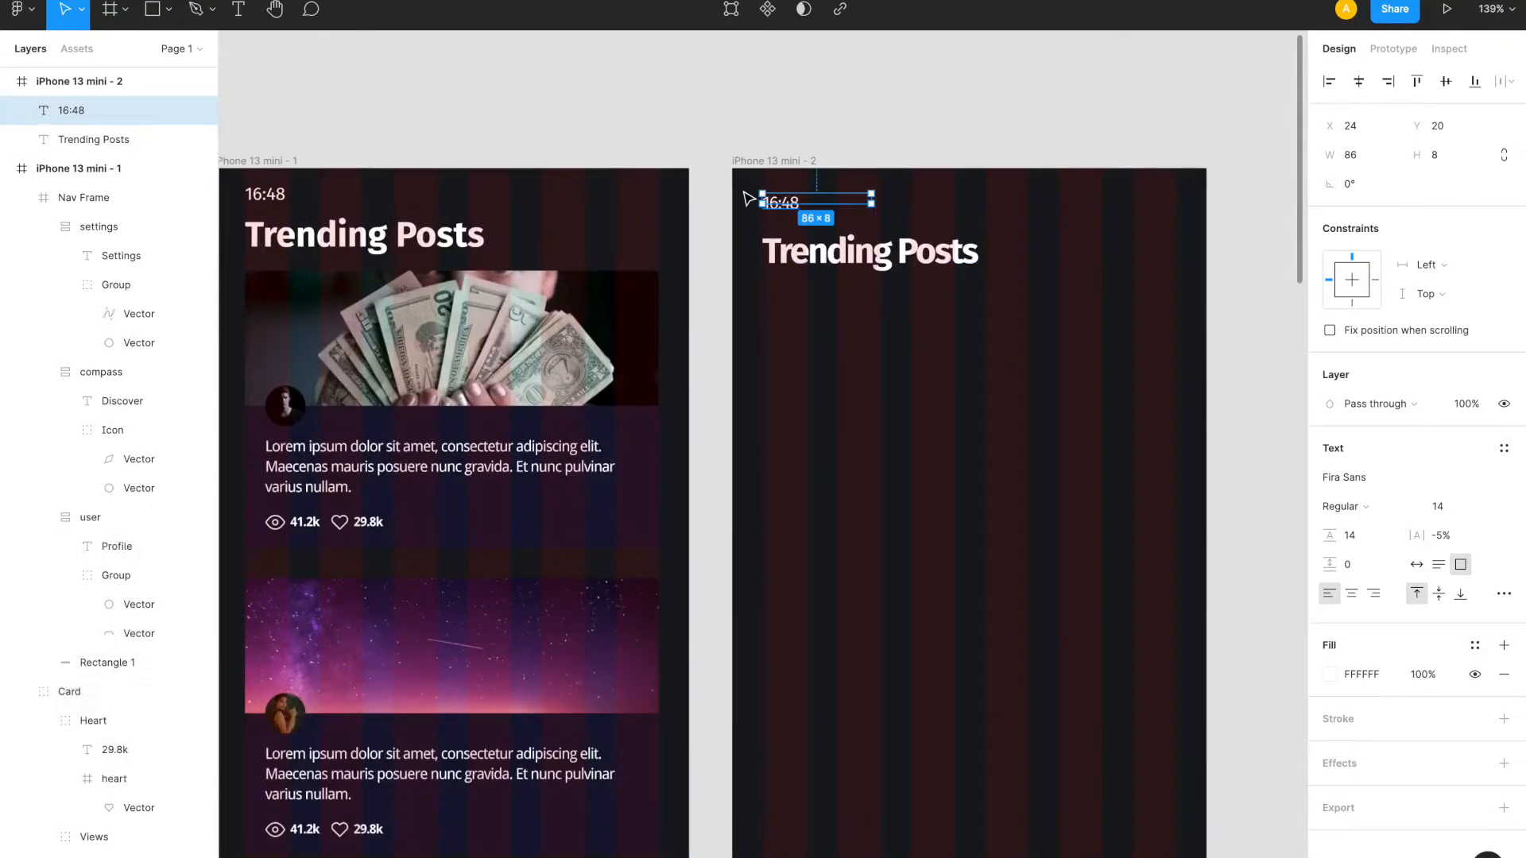
key(alt)
click(1447, 131)
key(Down)
key(Down)
key(Down)
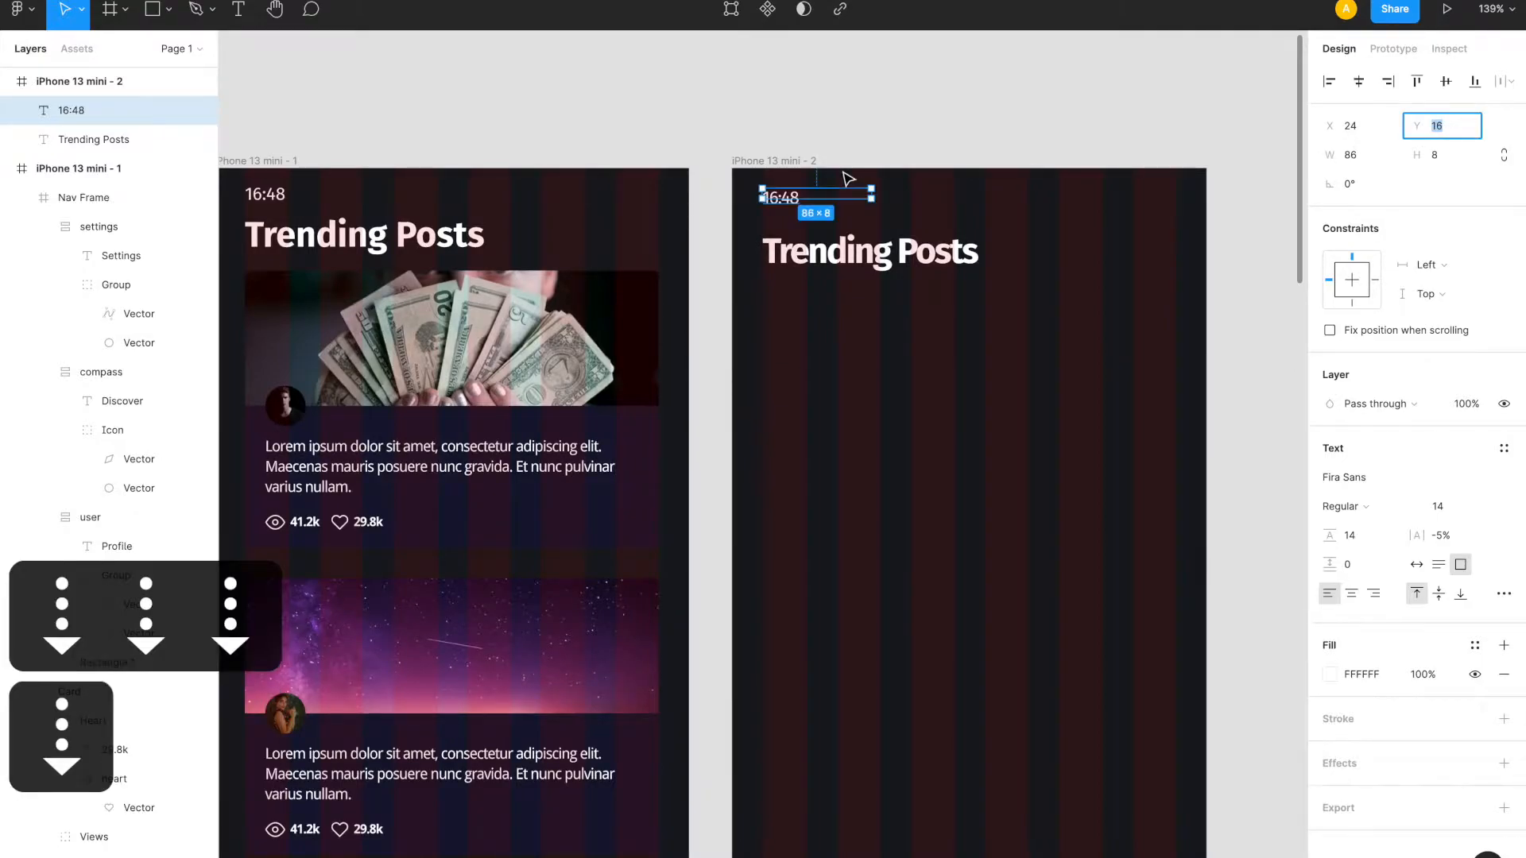
click(865, 123)
click(789, 199)
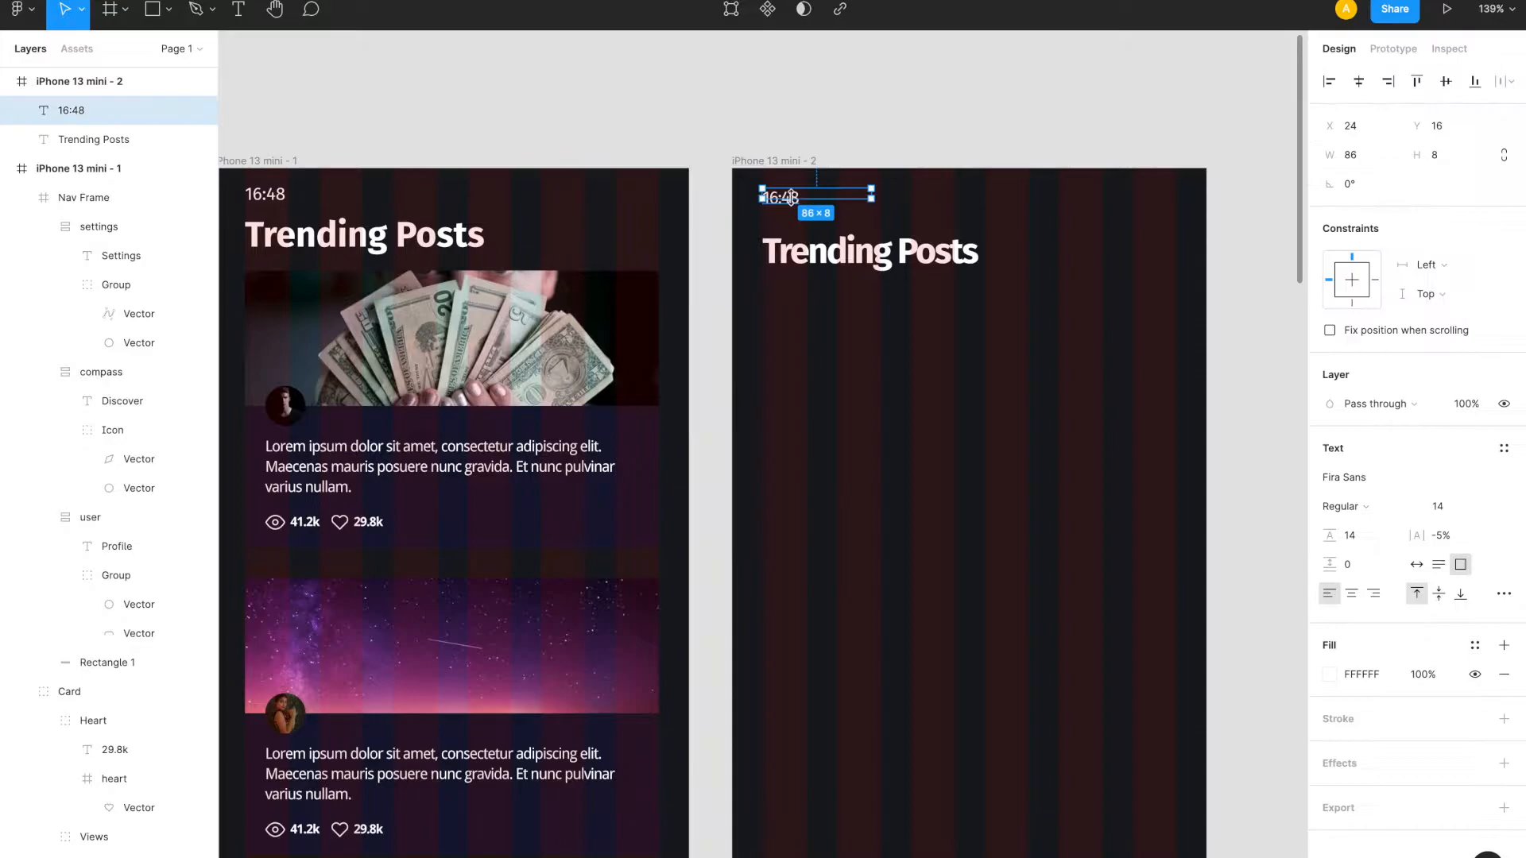
click(985, 91)
- Measure the gap between the second screen's heading and its time text, and set the heading's Y position to 54
scroll(986, 91, down, 3)
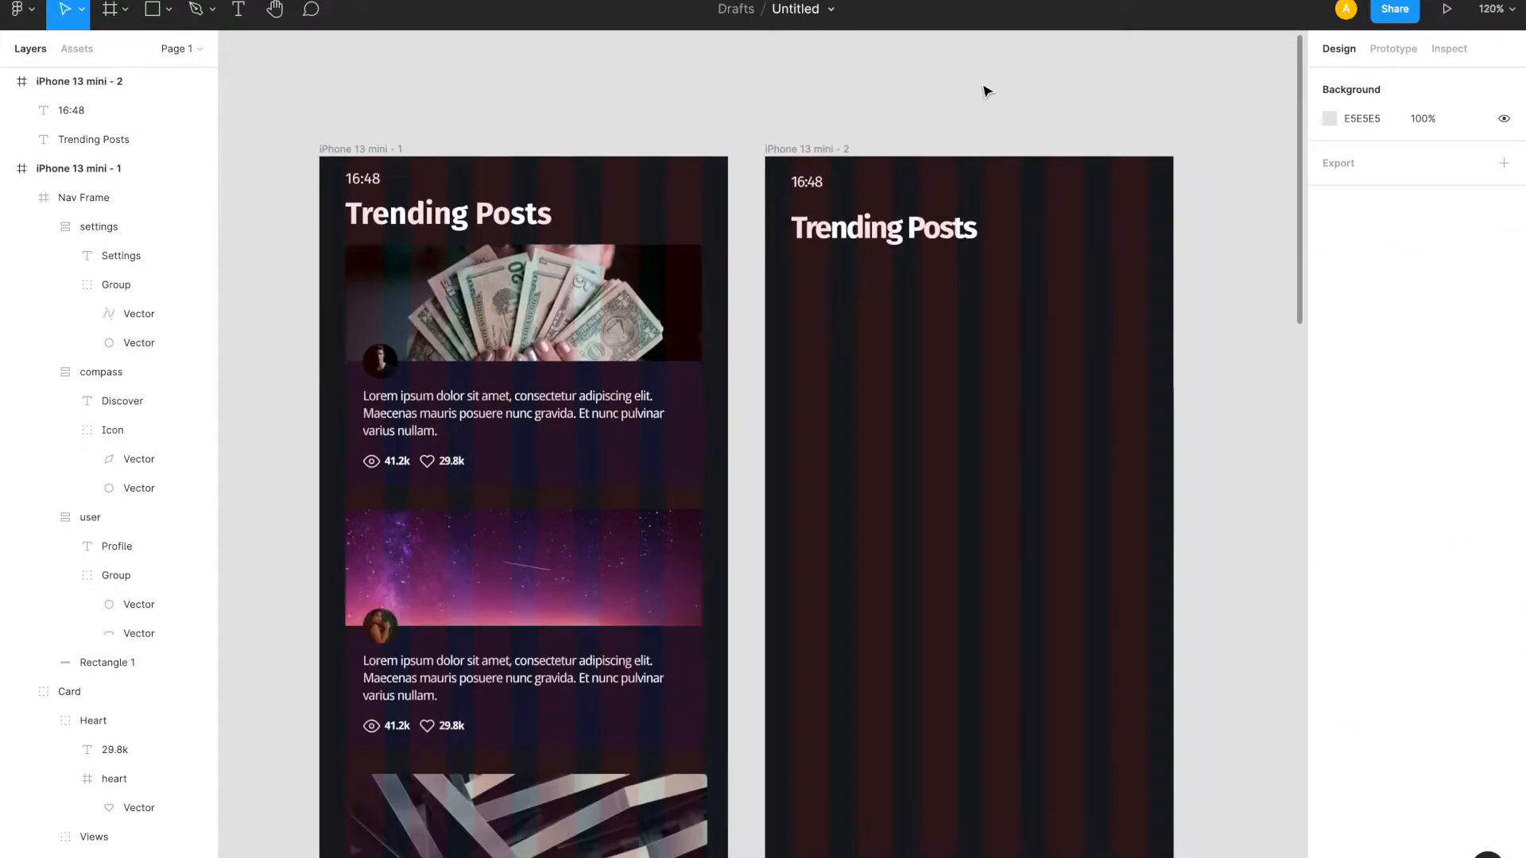
click(894, 230)
key(alt)
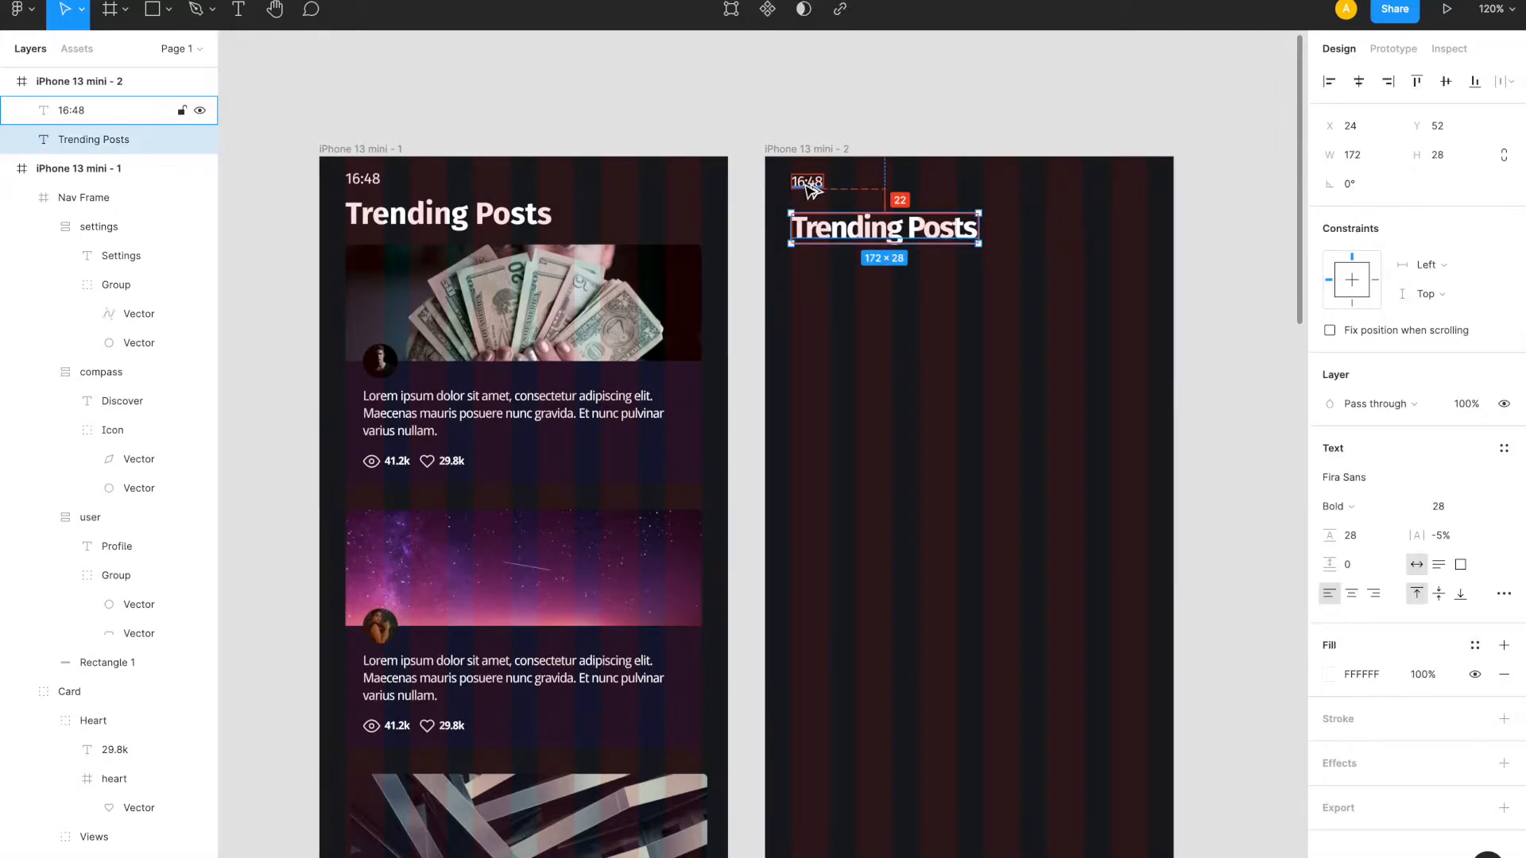
click(1459, 124)
key(Up)
key(Up)
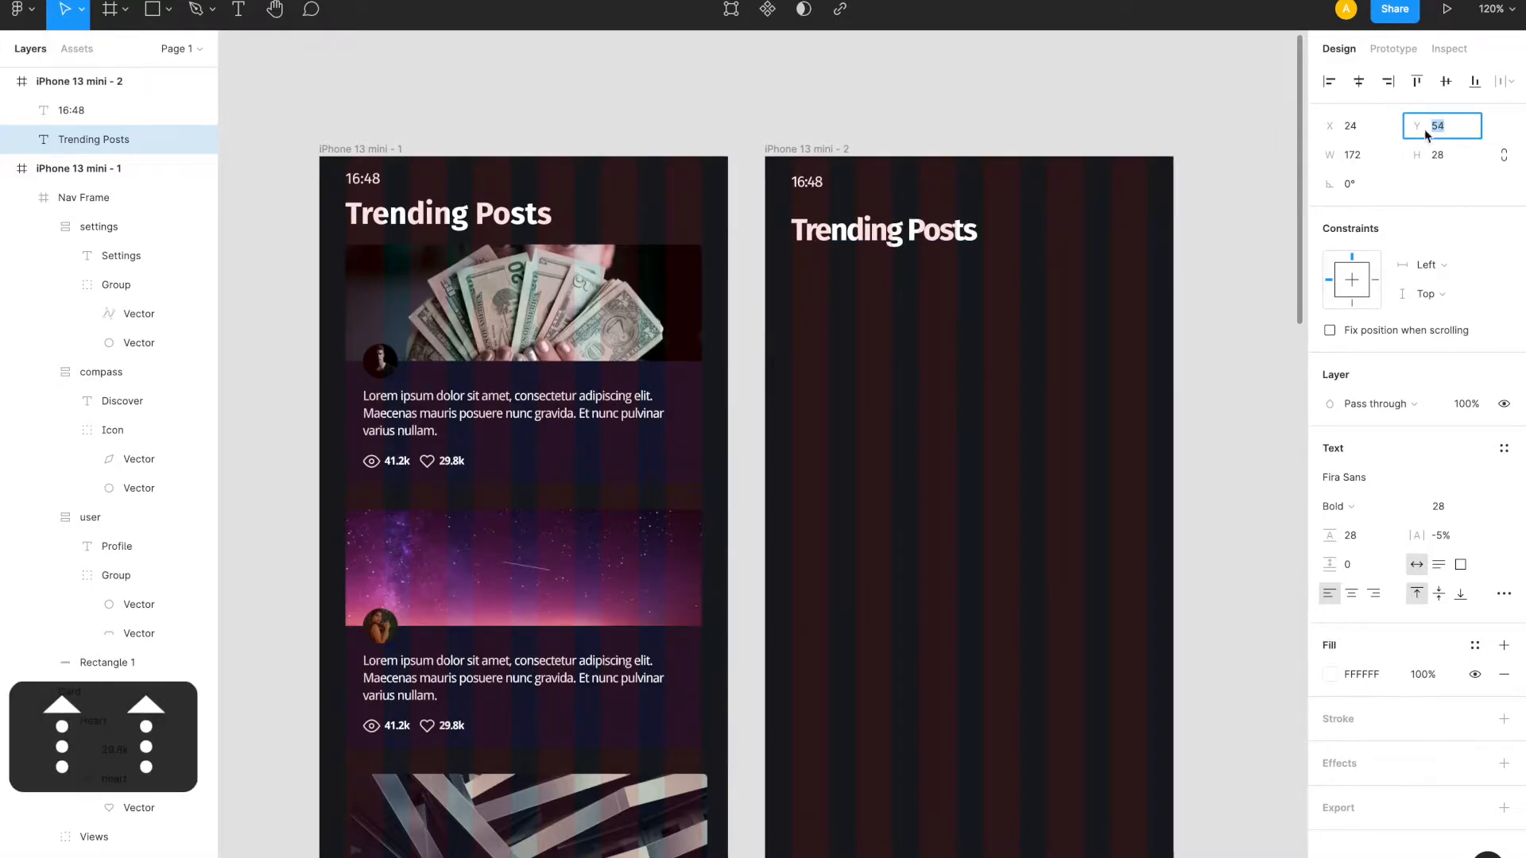
- Compare the spacing around the Trending Posts headings on the first and second screens
click(473, 225)
key(alt)
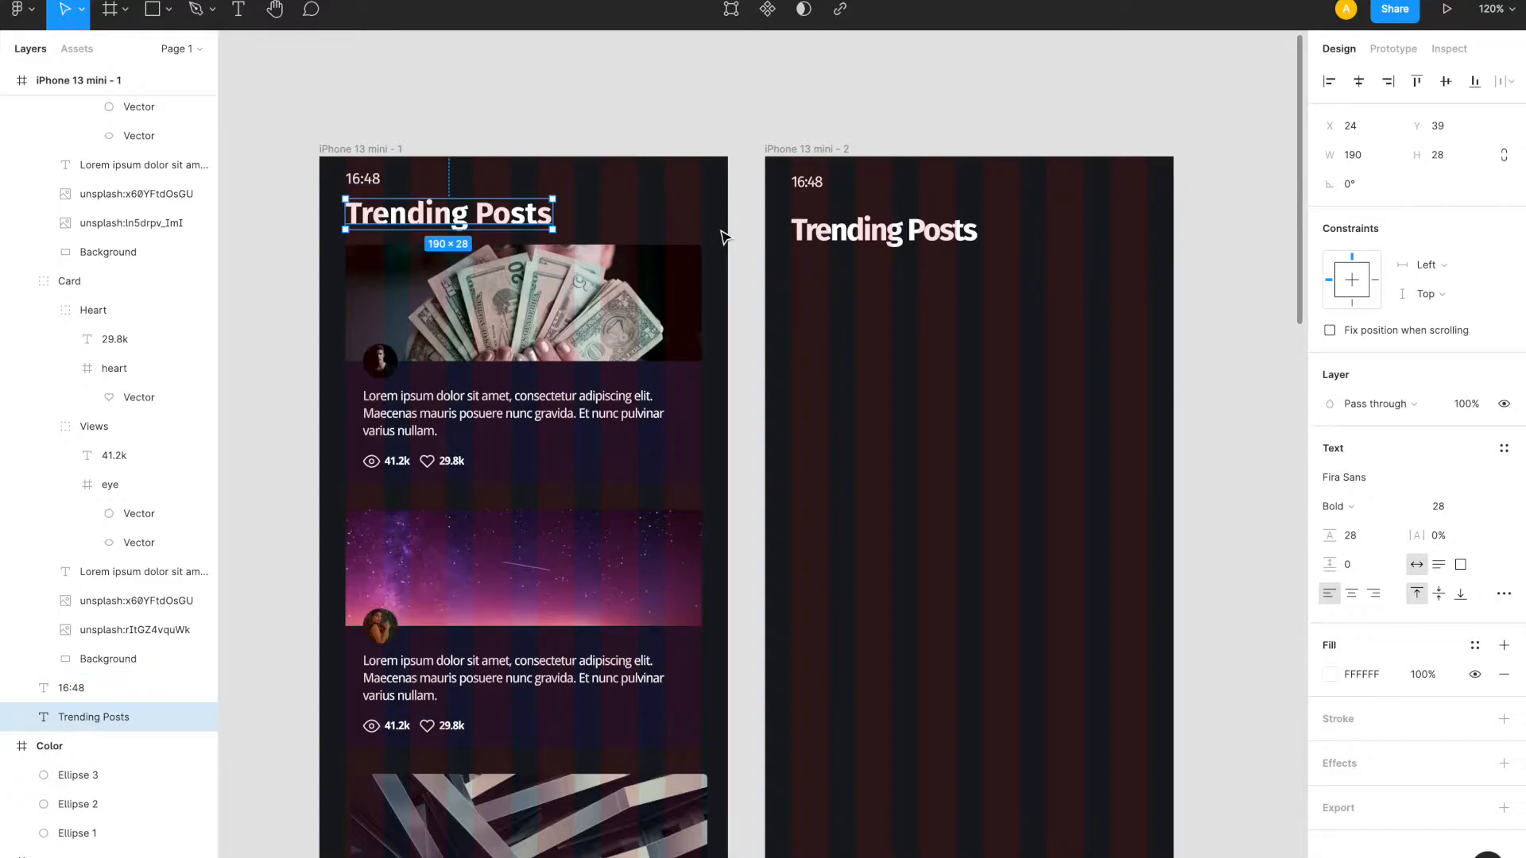
click(823, 238)
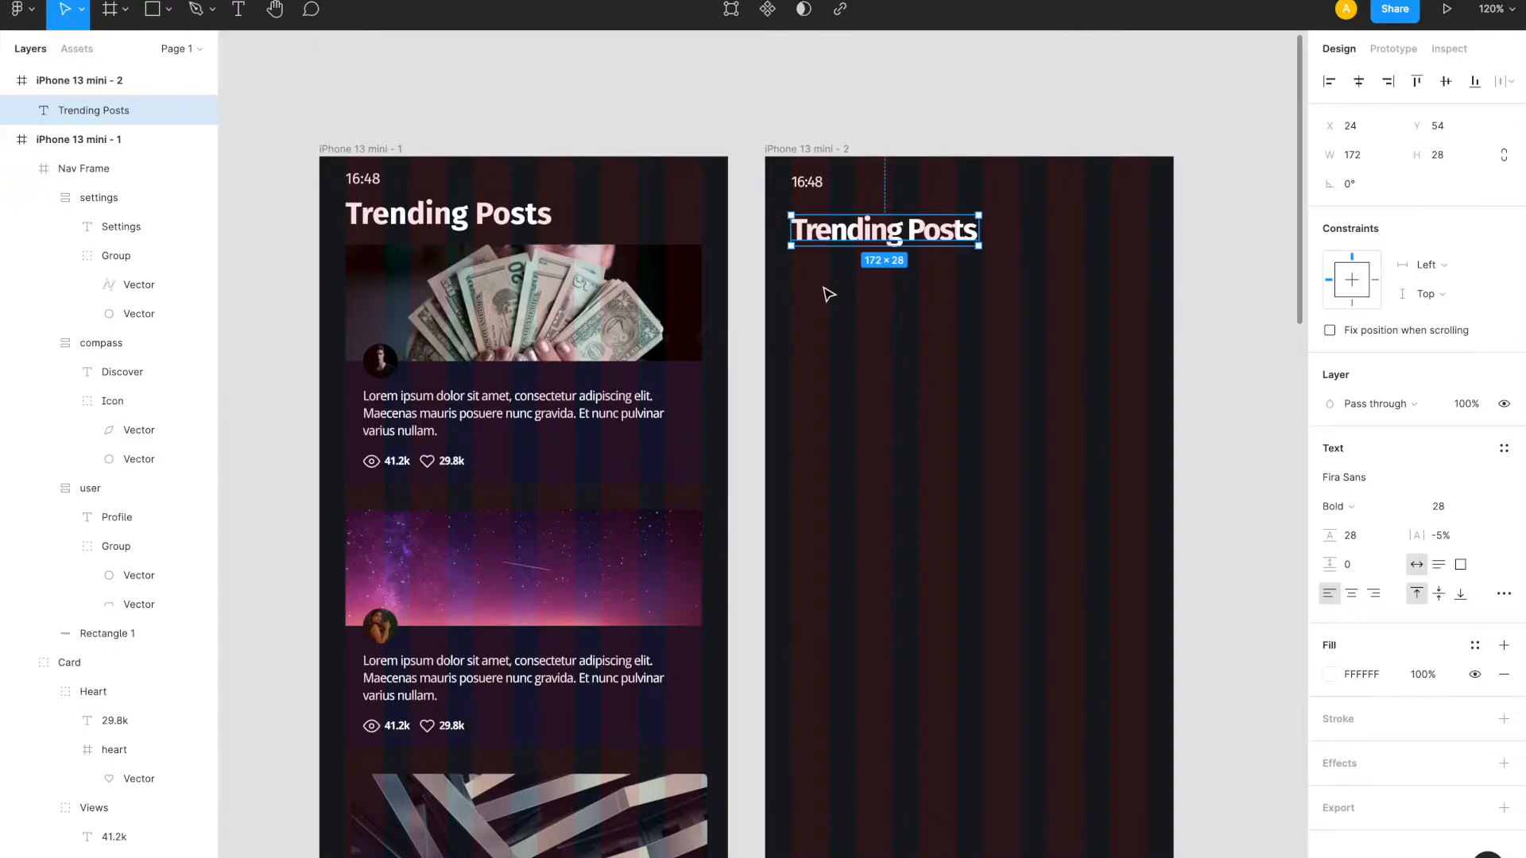
- Draw a frame 327 wide across the grid columns below the second screen's heading and set its height to 216
key(f)
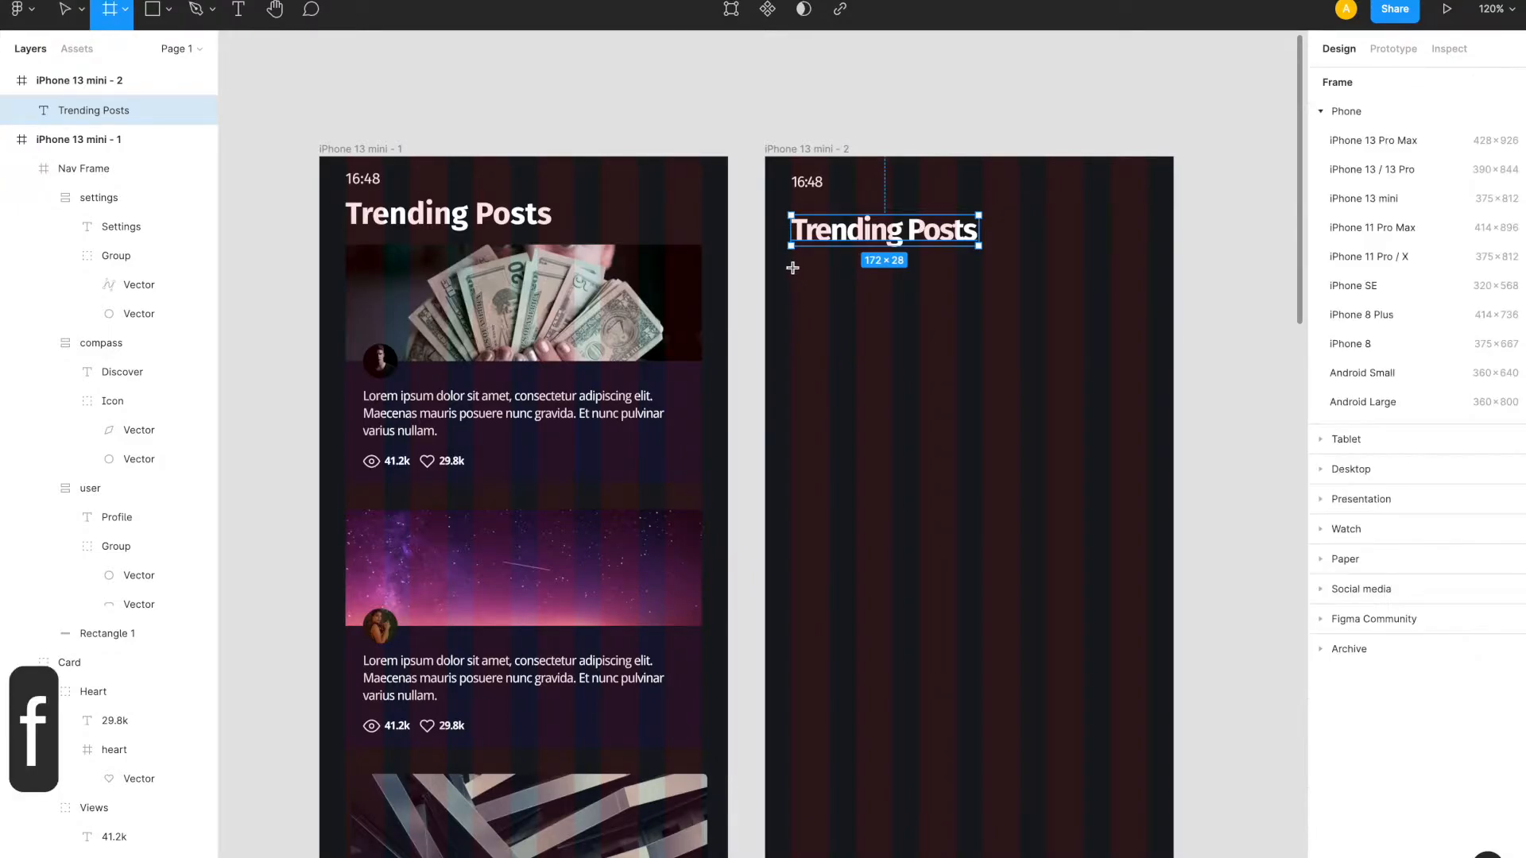
drag(792, 268, 1149, 509)
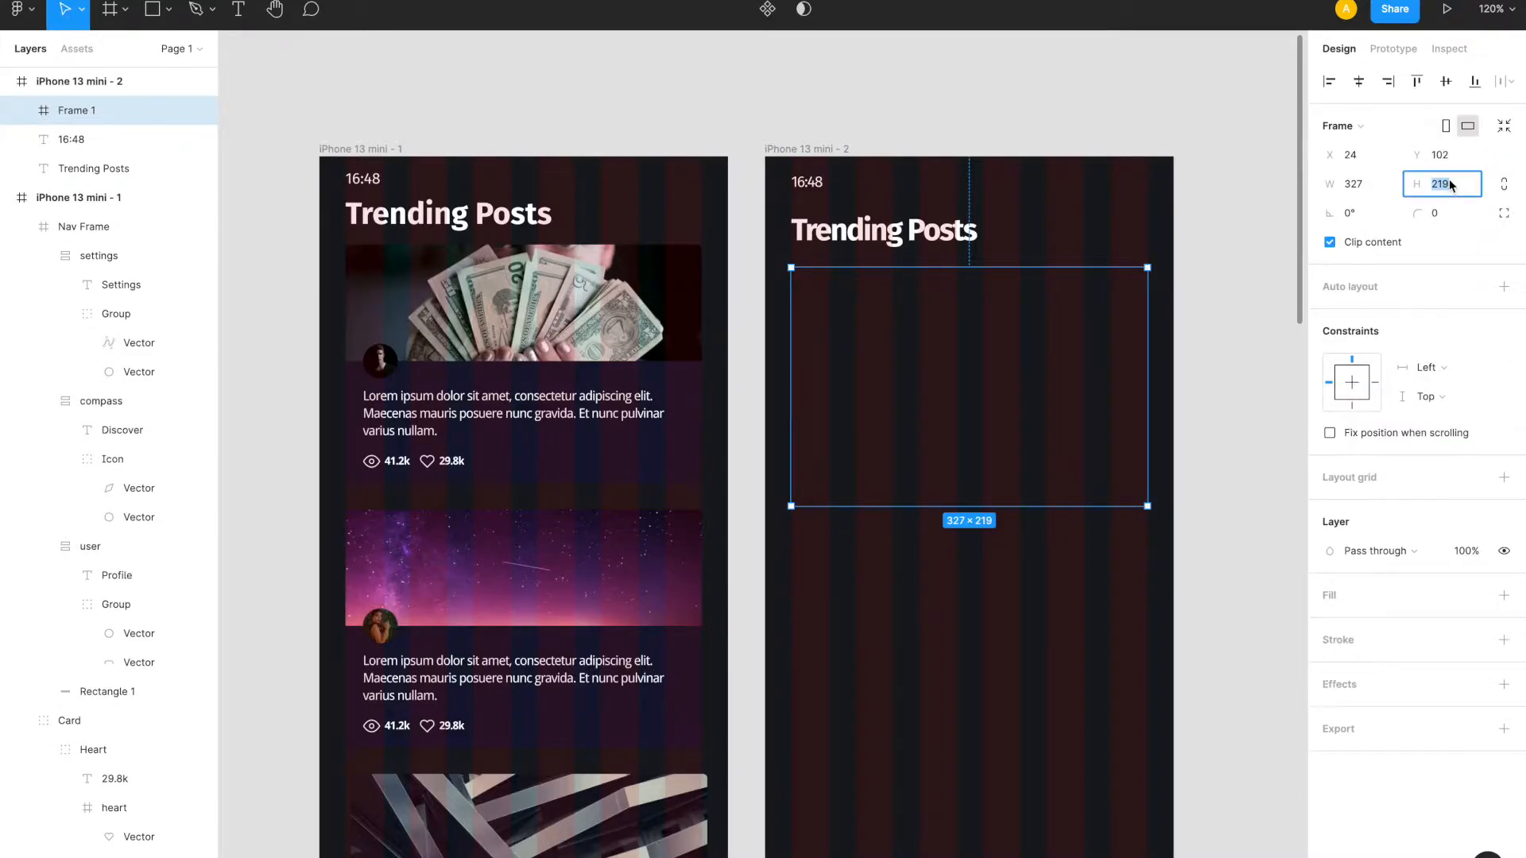
text(216)
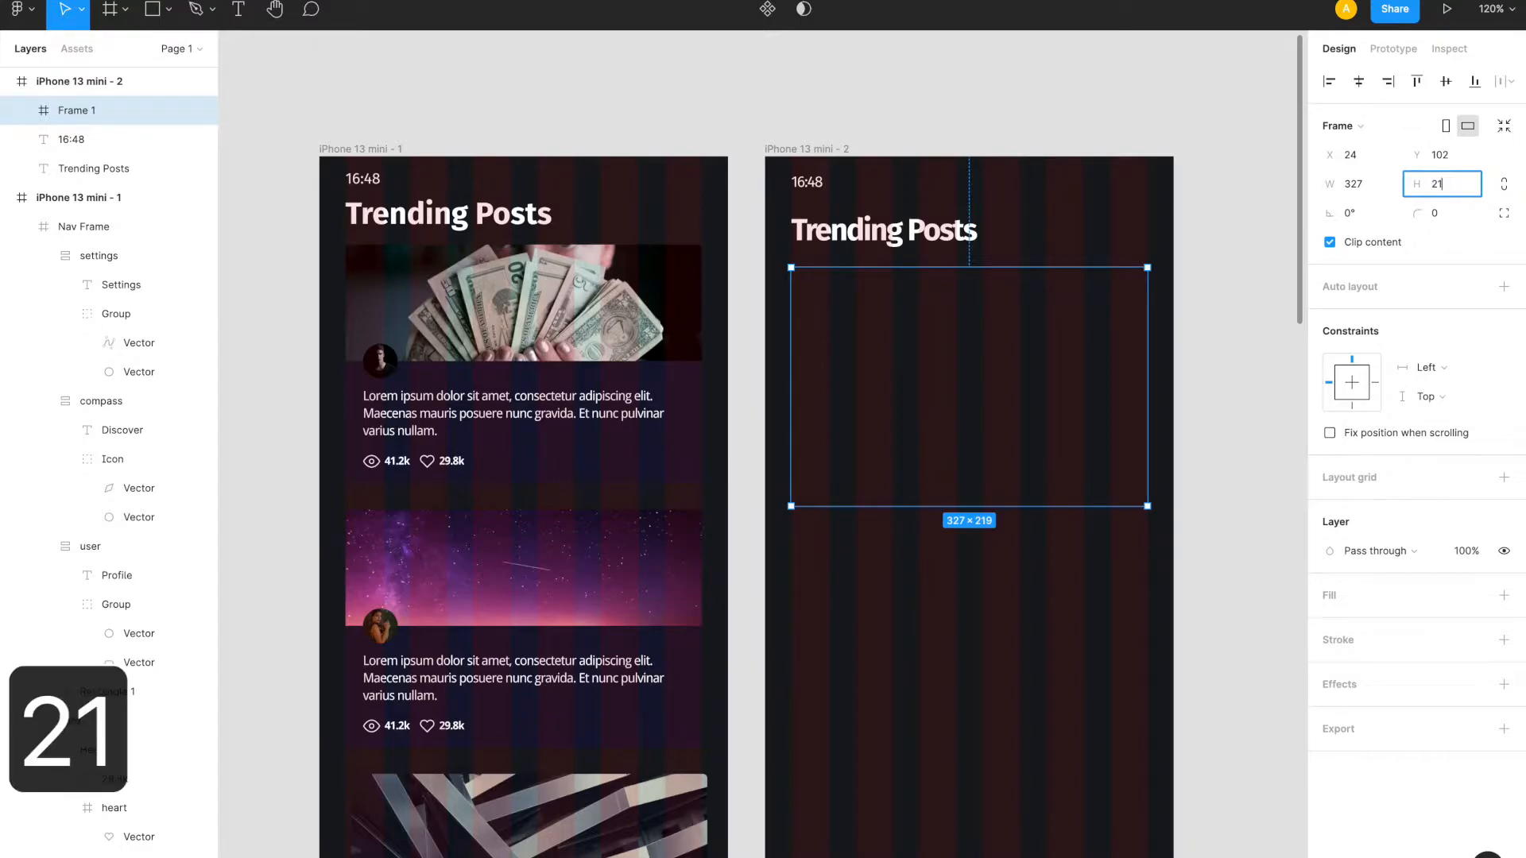
key(Return)
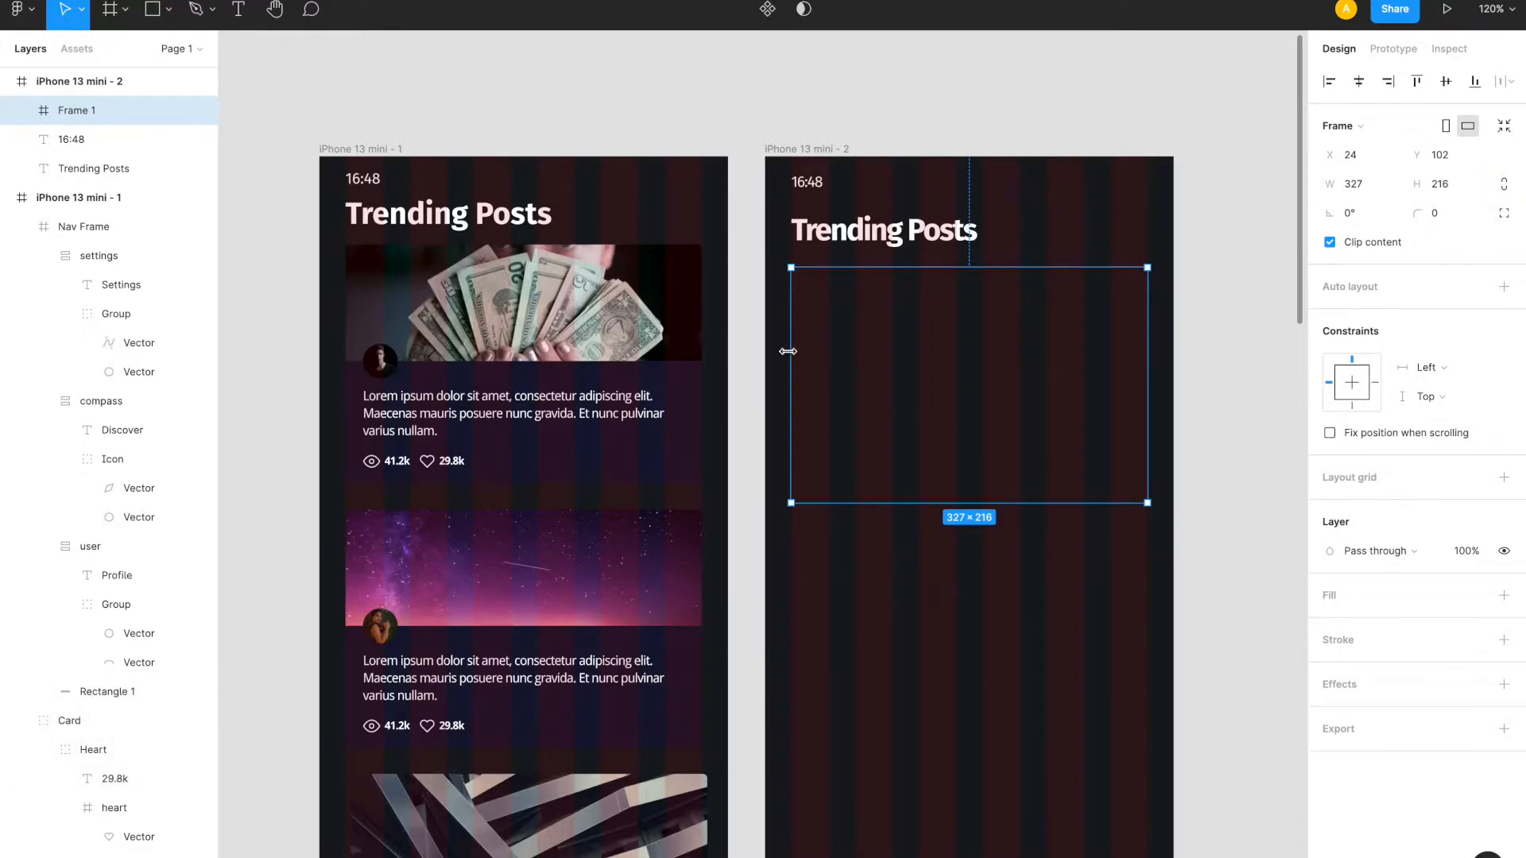
- Check the new frame's spacing on the second screen and rename the frame as Card
key(alt)
key(alt)
key(alt)
double_click(70, 110)
text(Card)
key(Return)
- Draw a rectangle about 327 by 97 inside the Card frame, spanning the frame's full width
key(r)
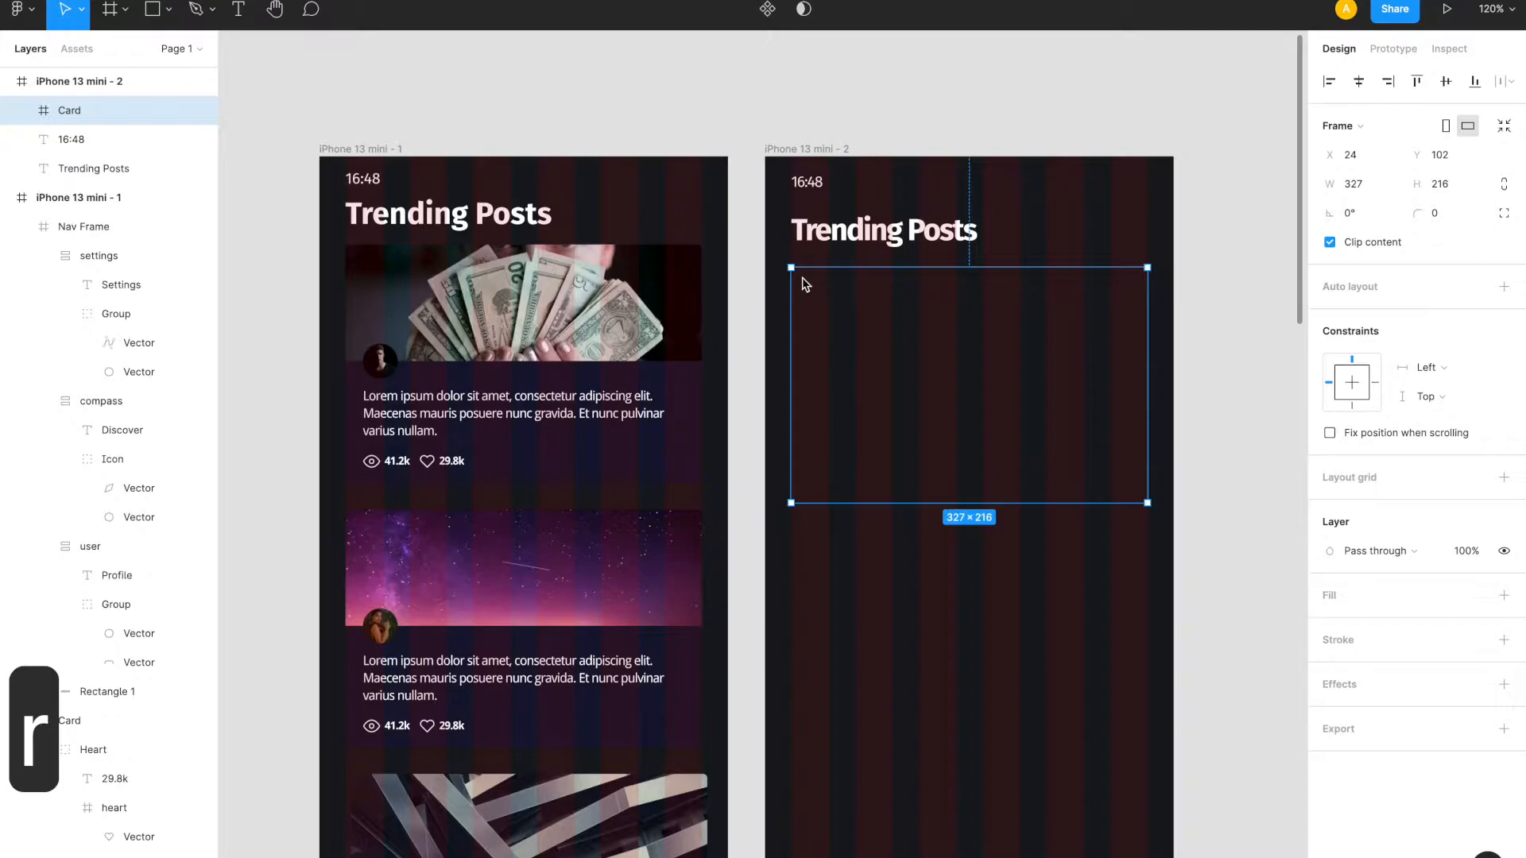
key(r)
drag(805, 278, 1141, 384)
drag(805, 331, 791, 331)
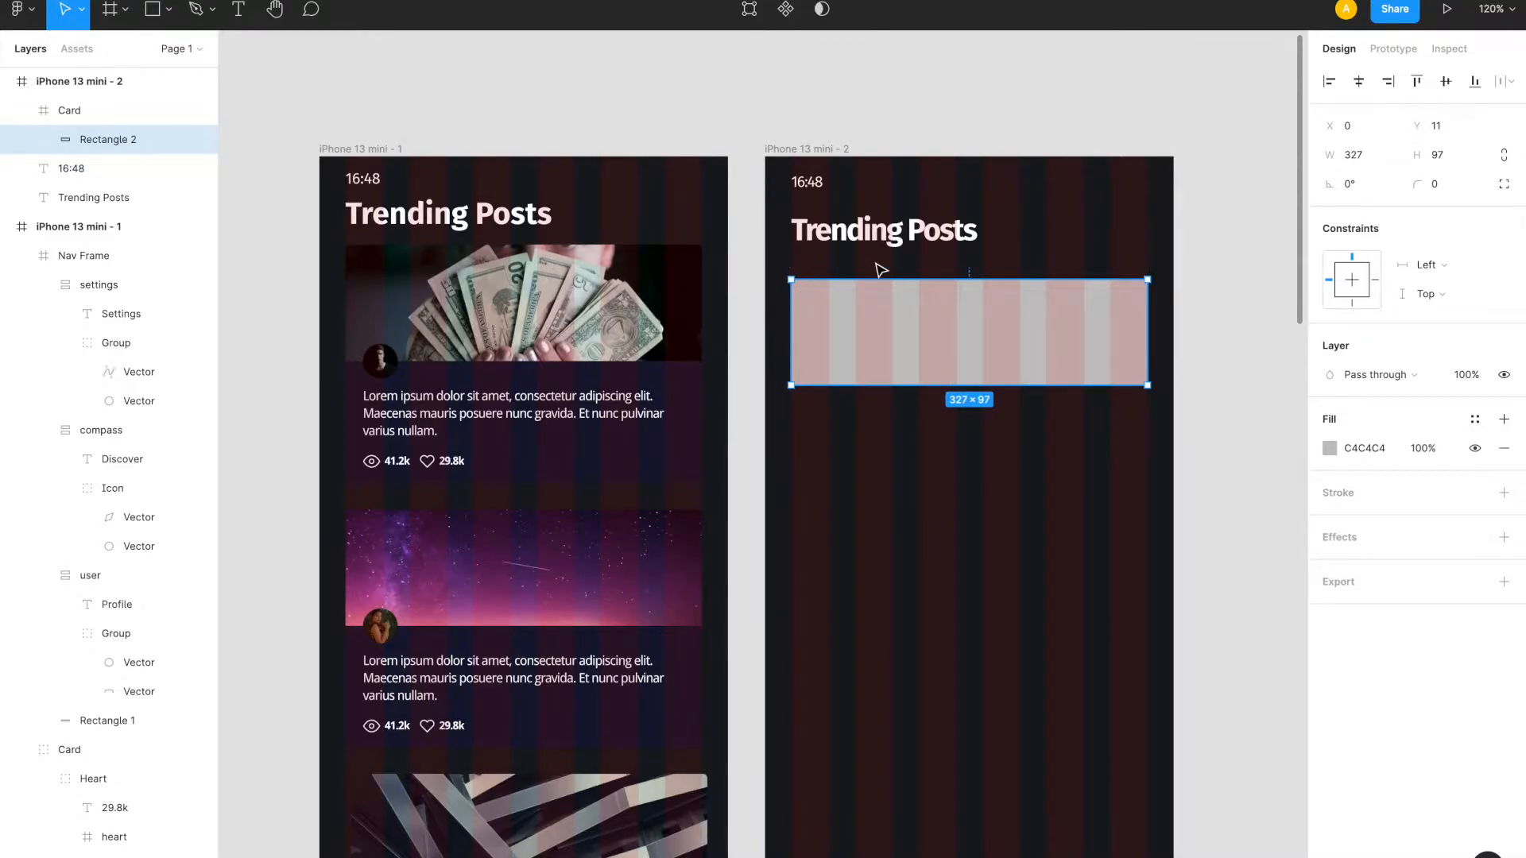
- Set the rectangle's Y position to 0 and its height to 96 within the Card frame
click(1473, 135)
text(0)
key(Return)
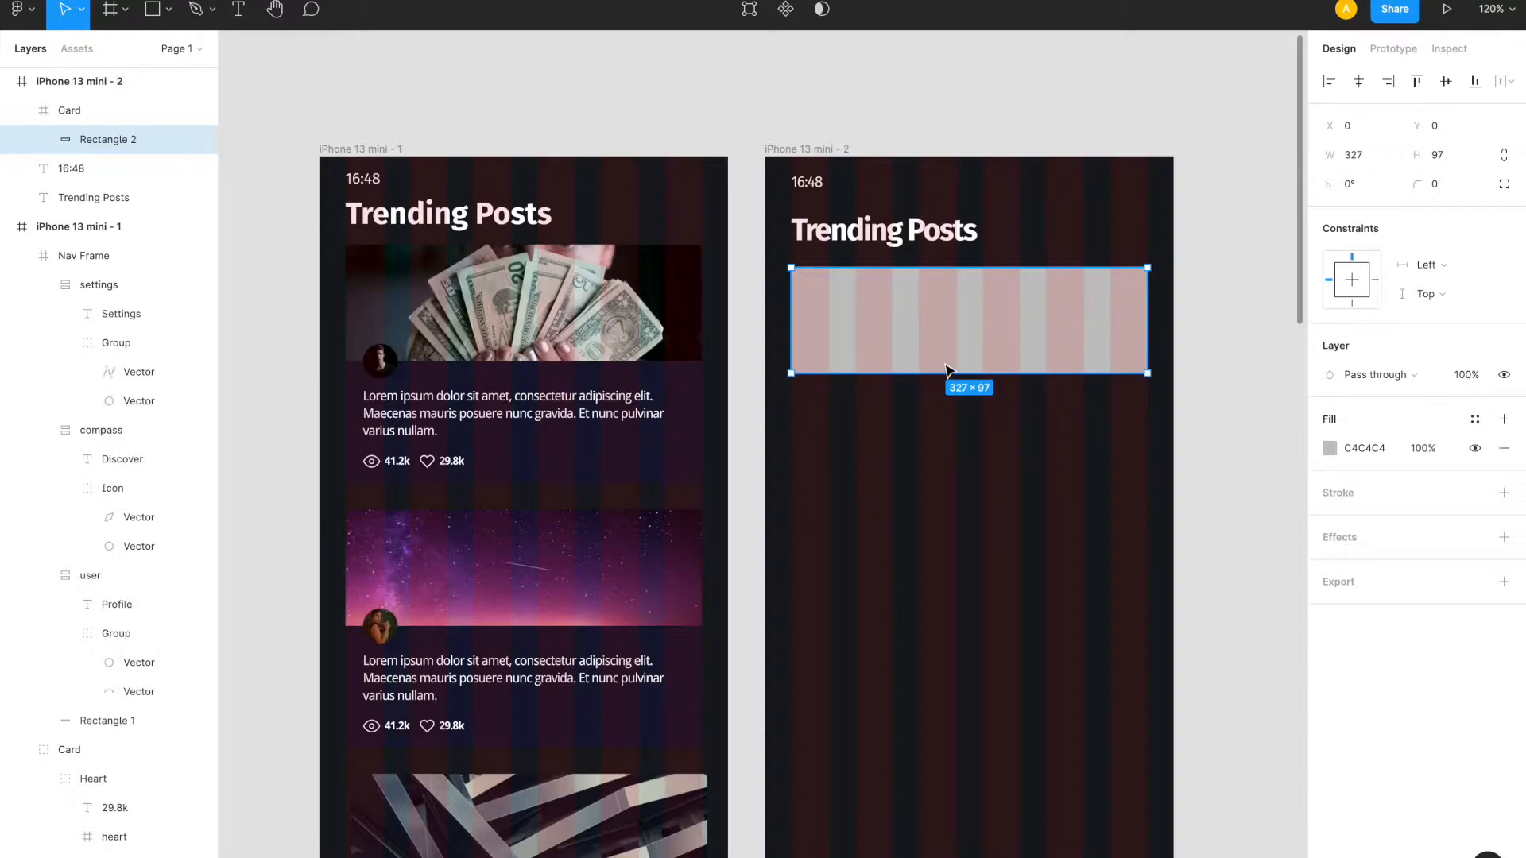
click(1438, 155)
text(96)
key(Return)
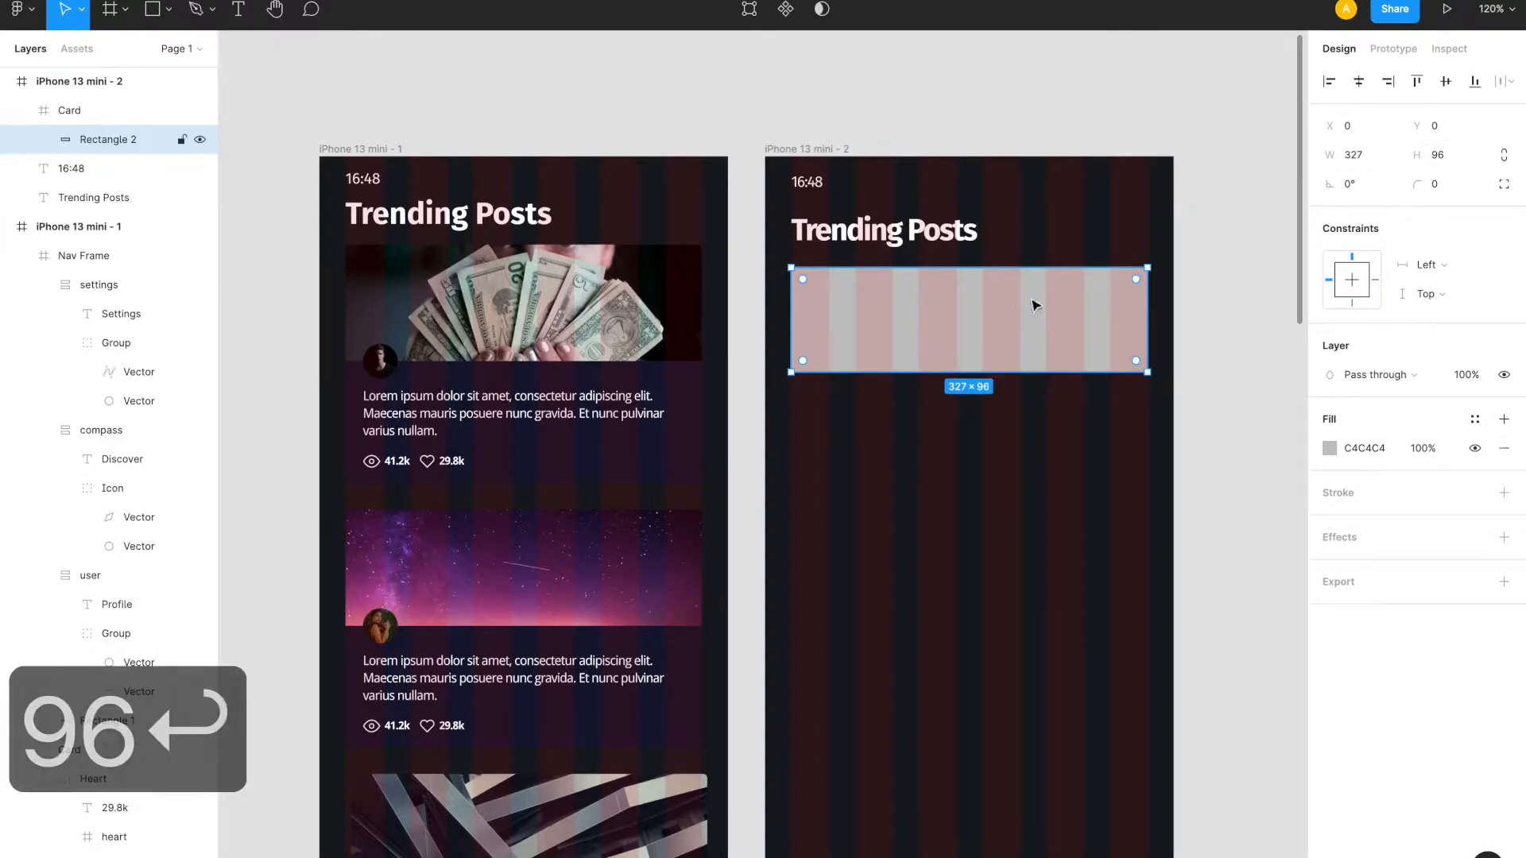
- Run the Unsplash plugin on the Card's rectangle and search for money photos
right_click(978, 318)
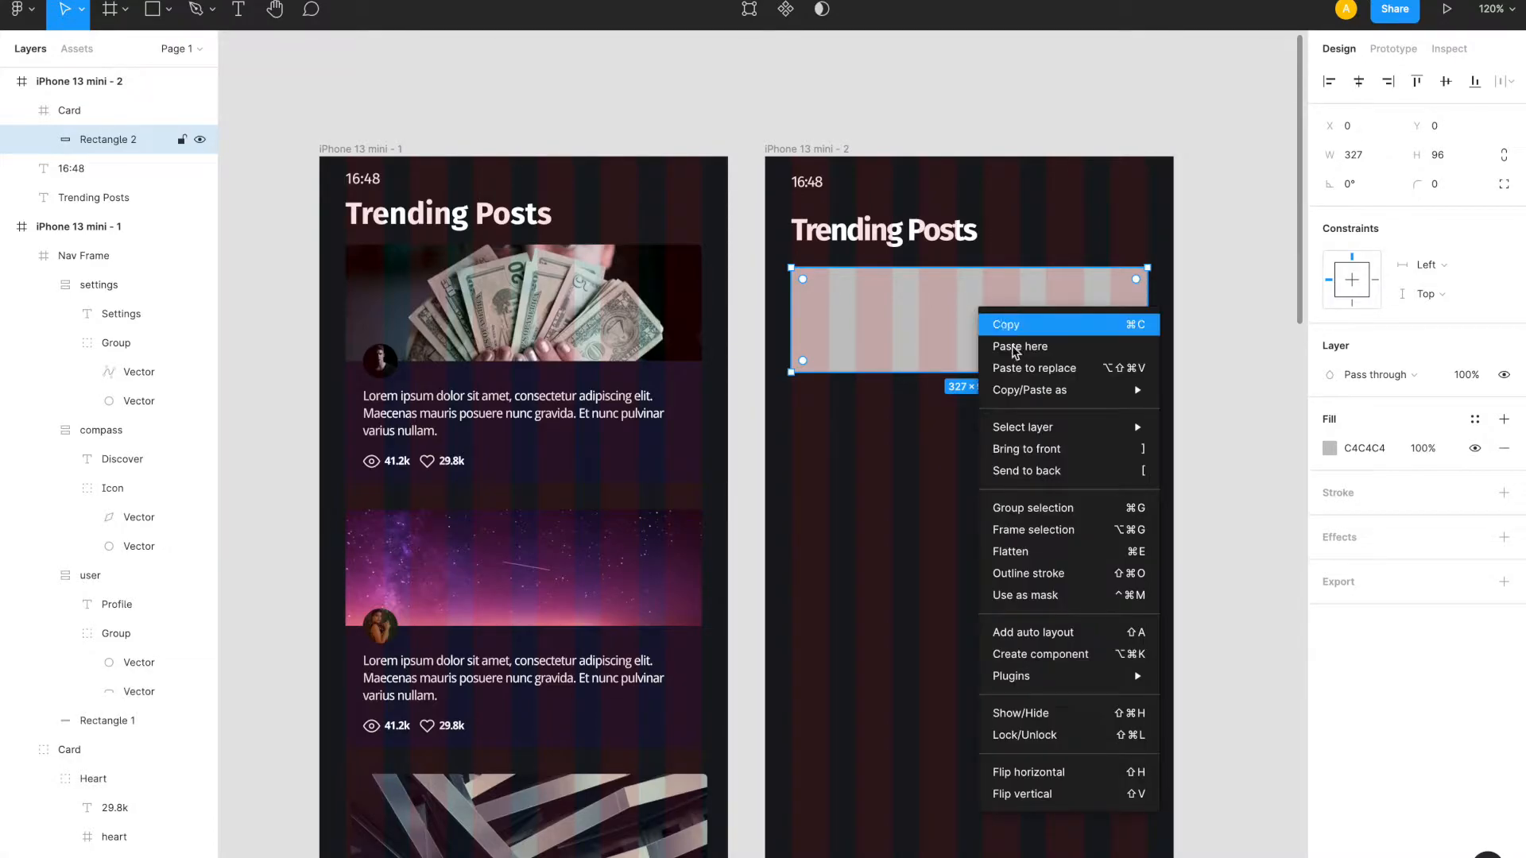
mouse_move(1055, 676)
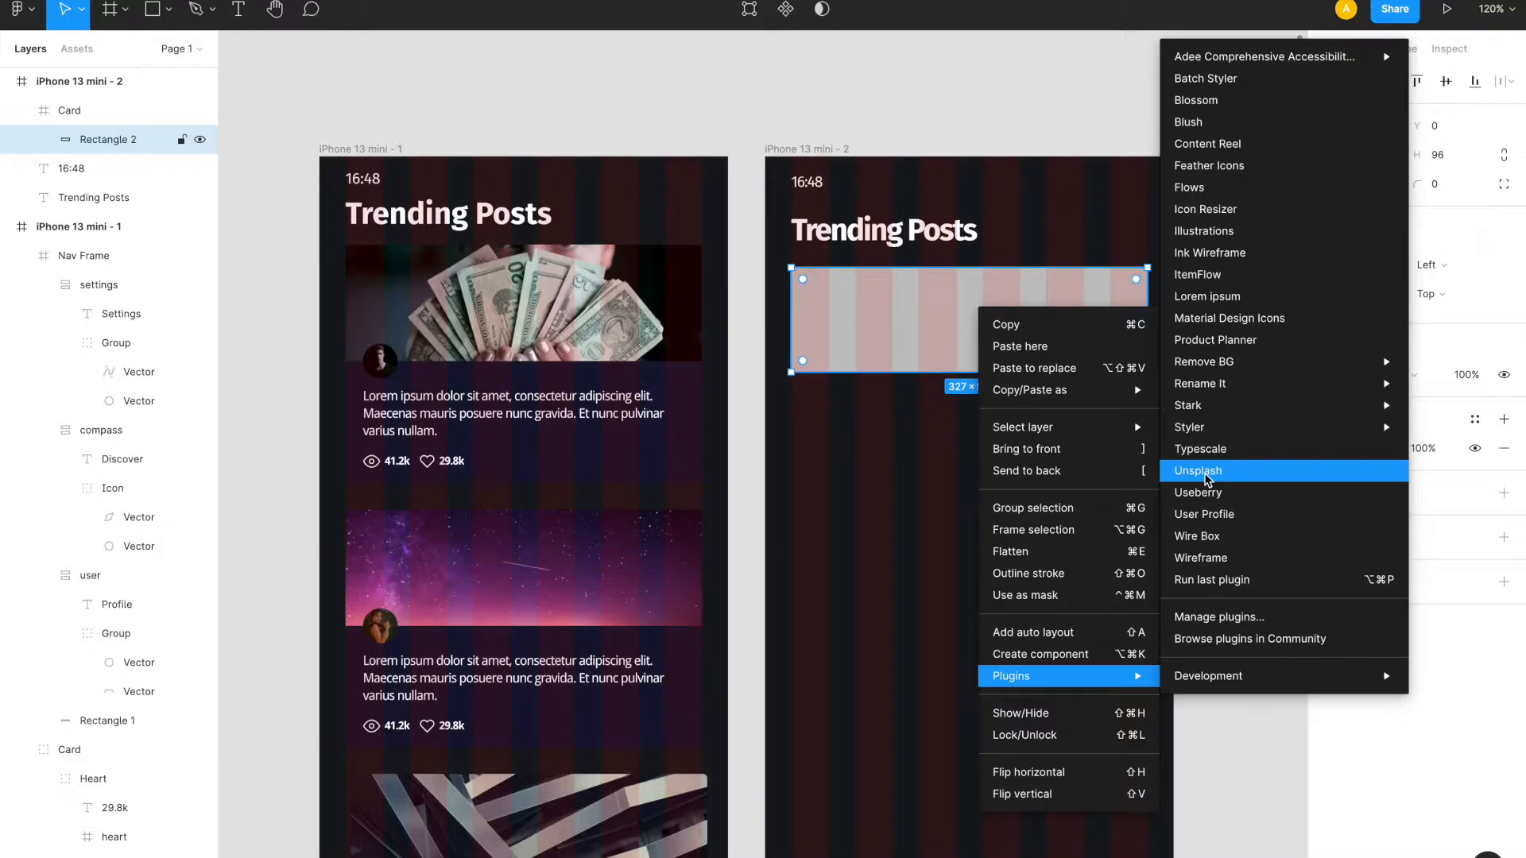
click(1199, 471)
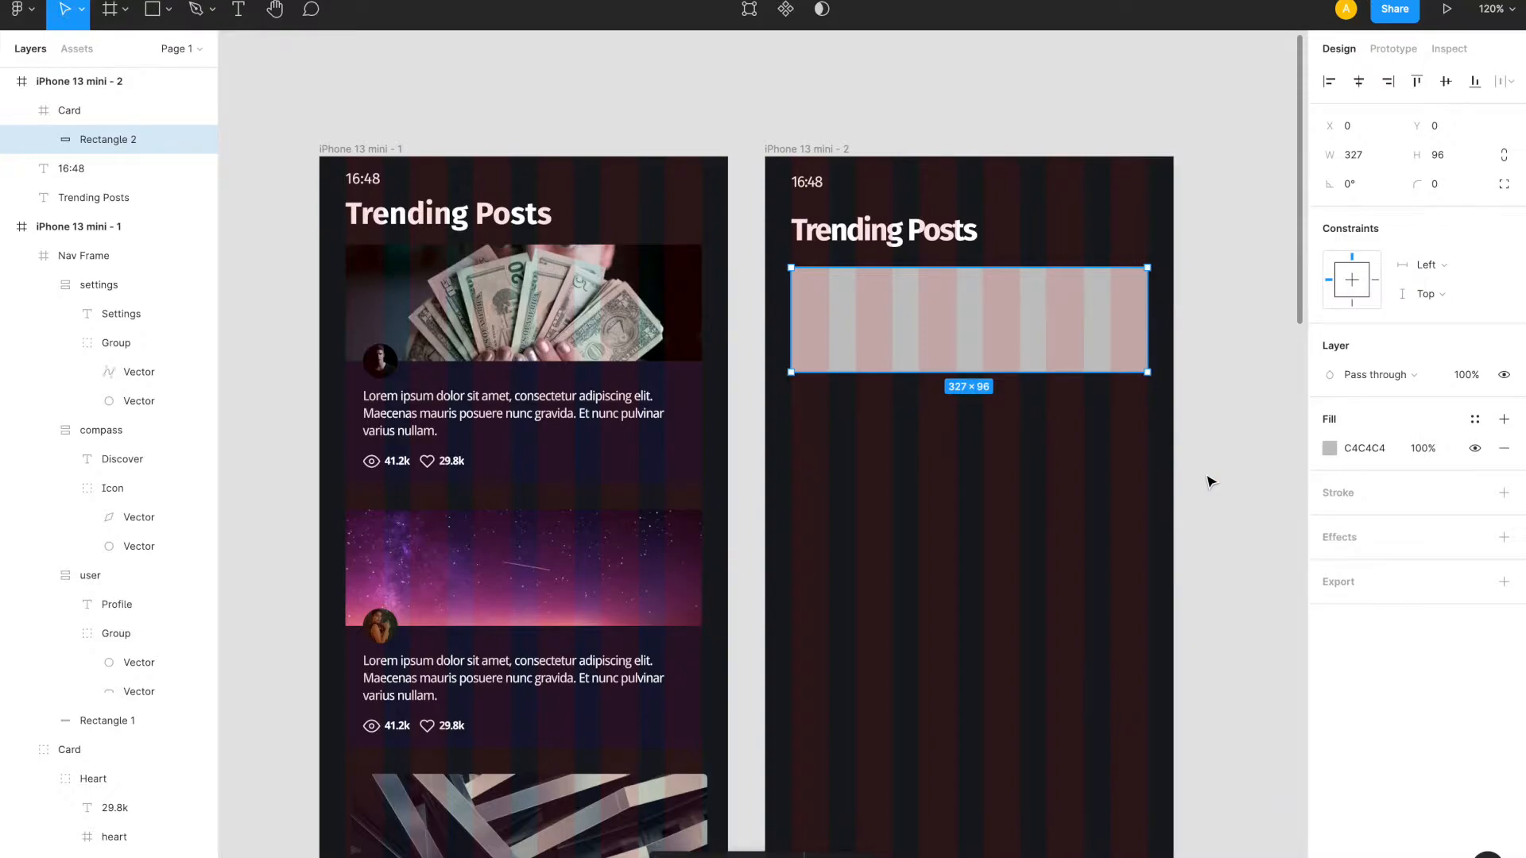
click(987, 294)
text(money)
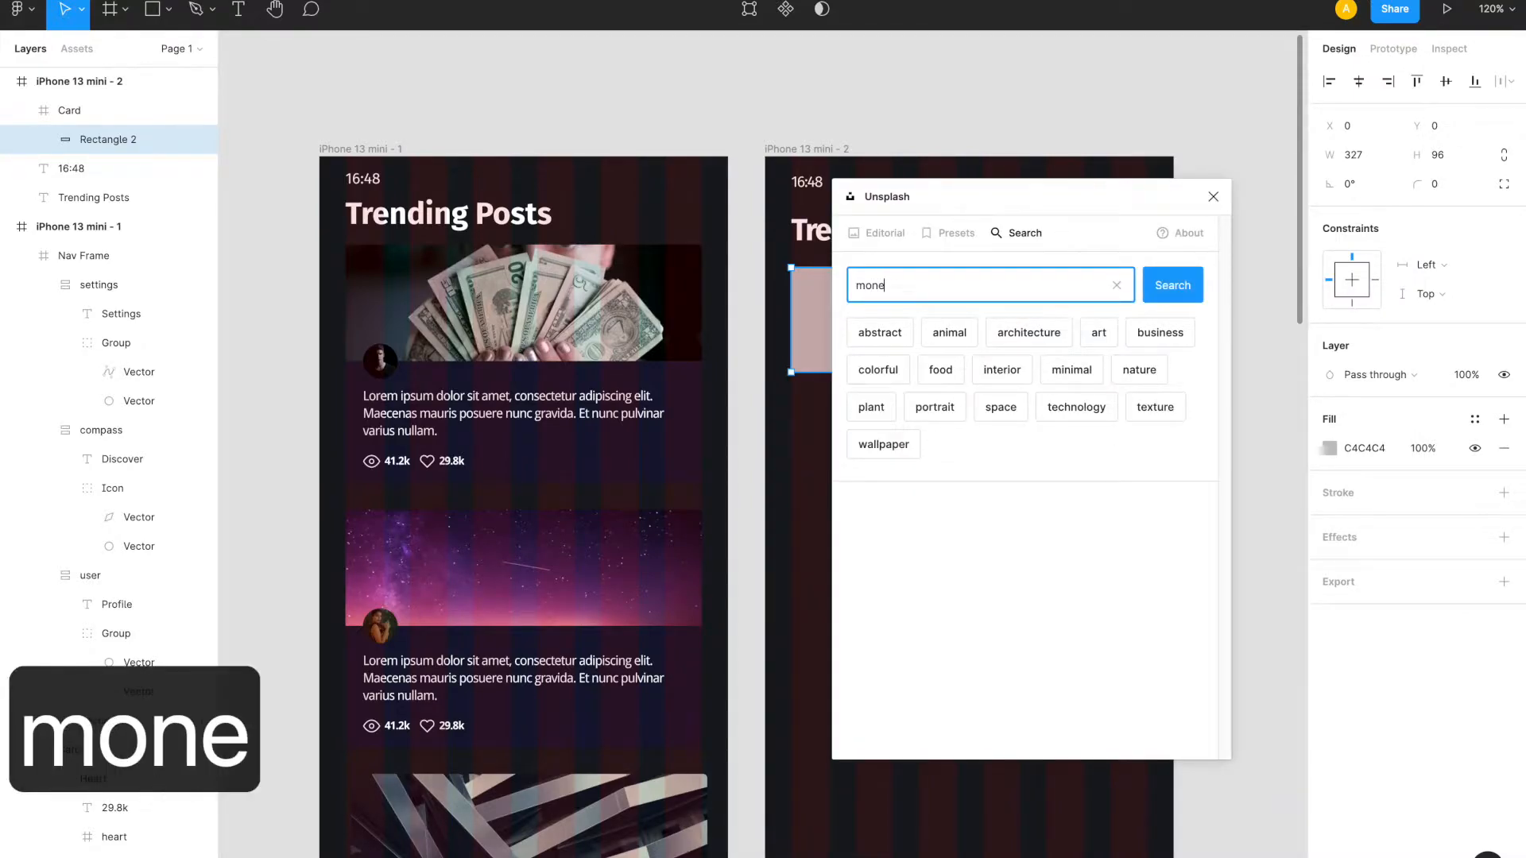
key(Return)
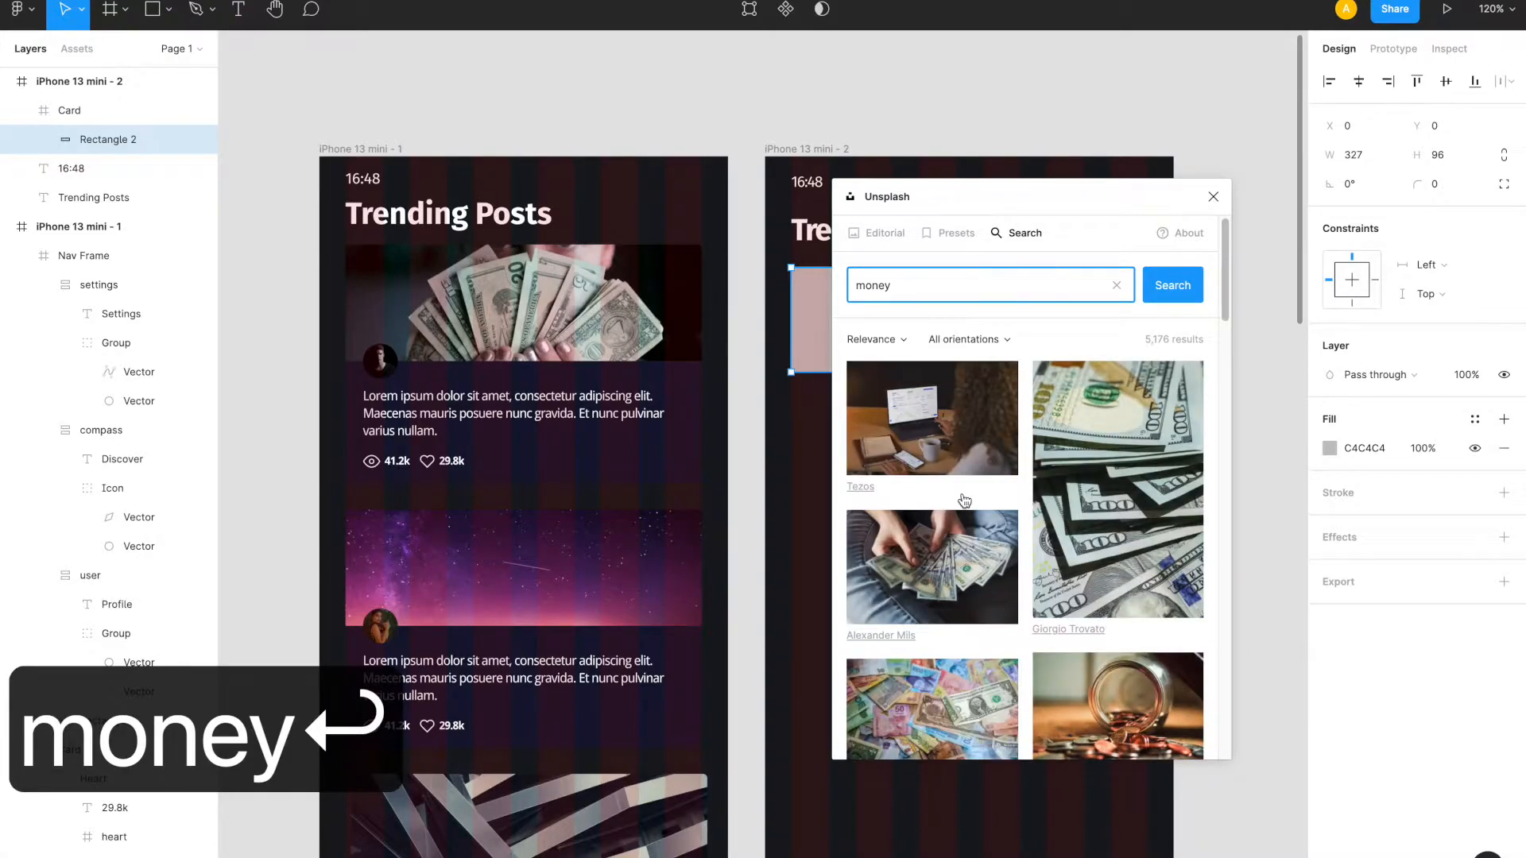
- Fill the rectangle with the photo of dollar bills fanned out in front of a face and close the Unsplash plugin
scroll(956, 554, down, 2)
scroll(956, 554, down, 8)
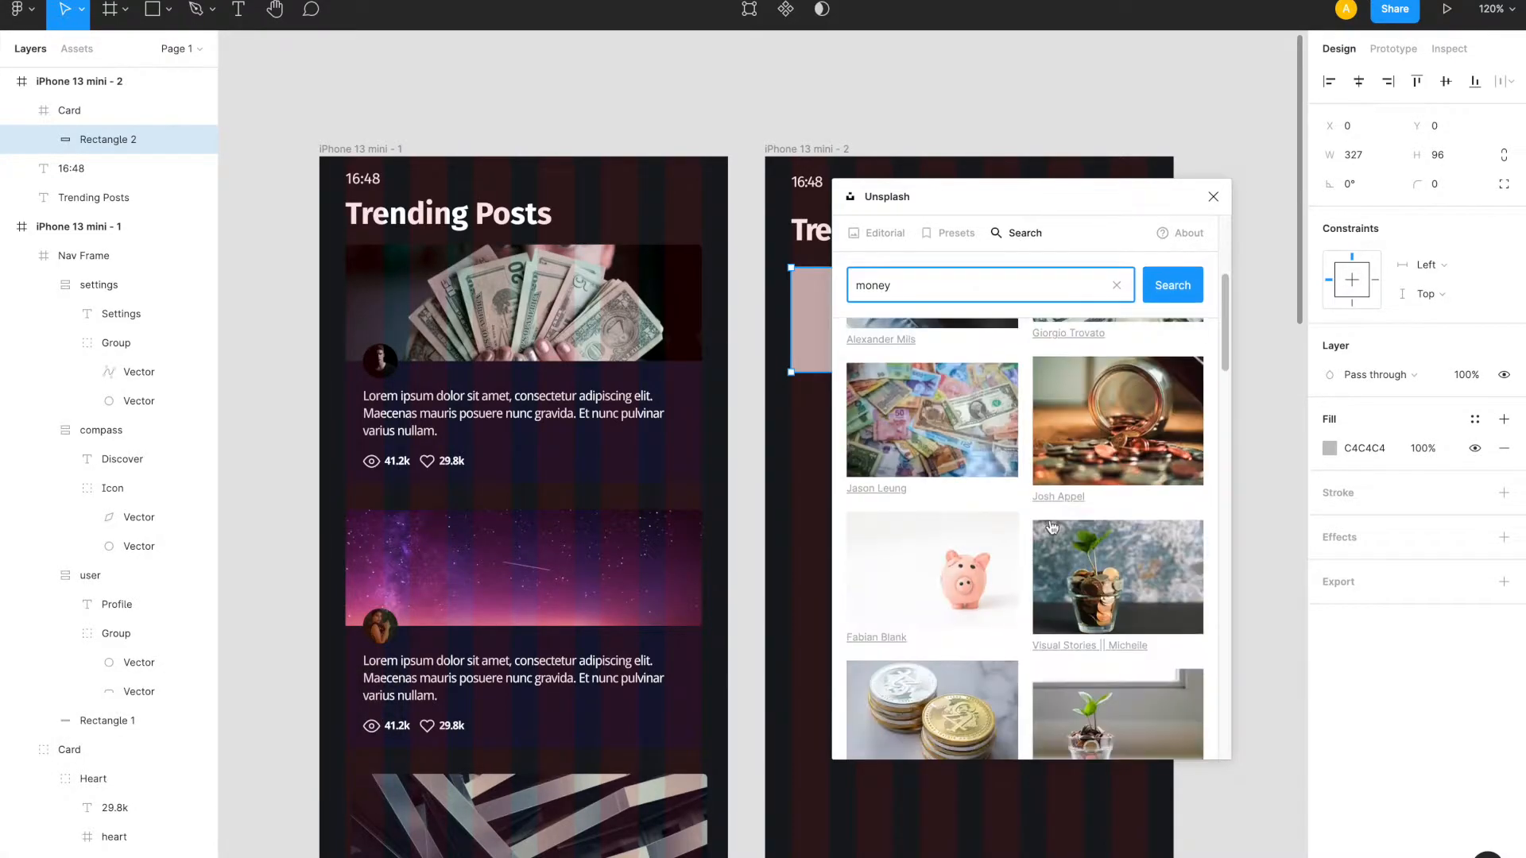
scroll(1053, 526, down, 10)
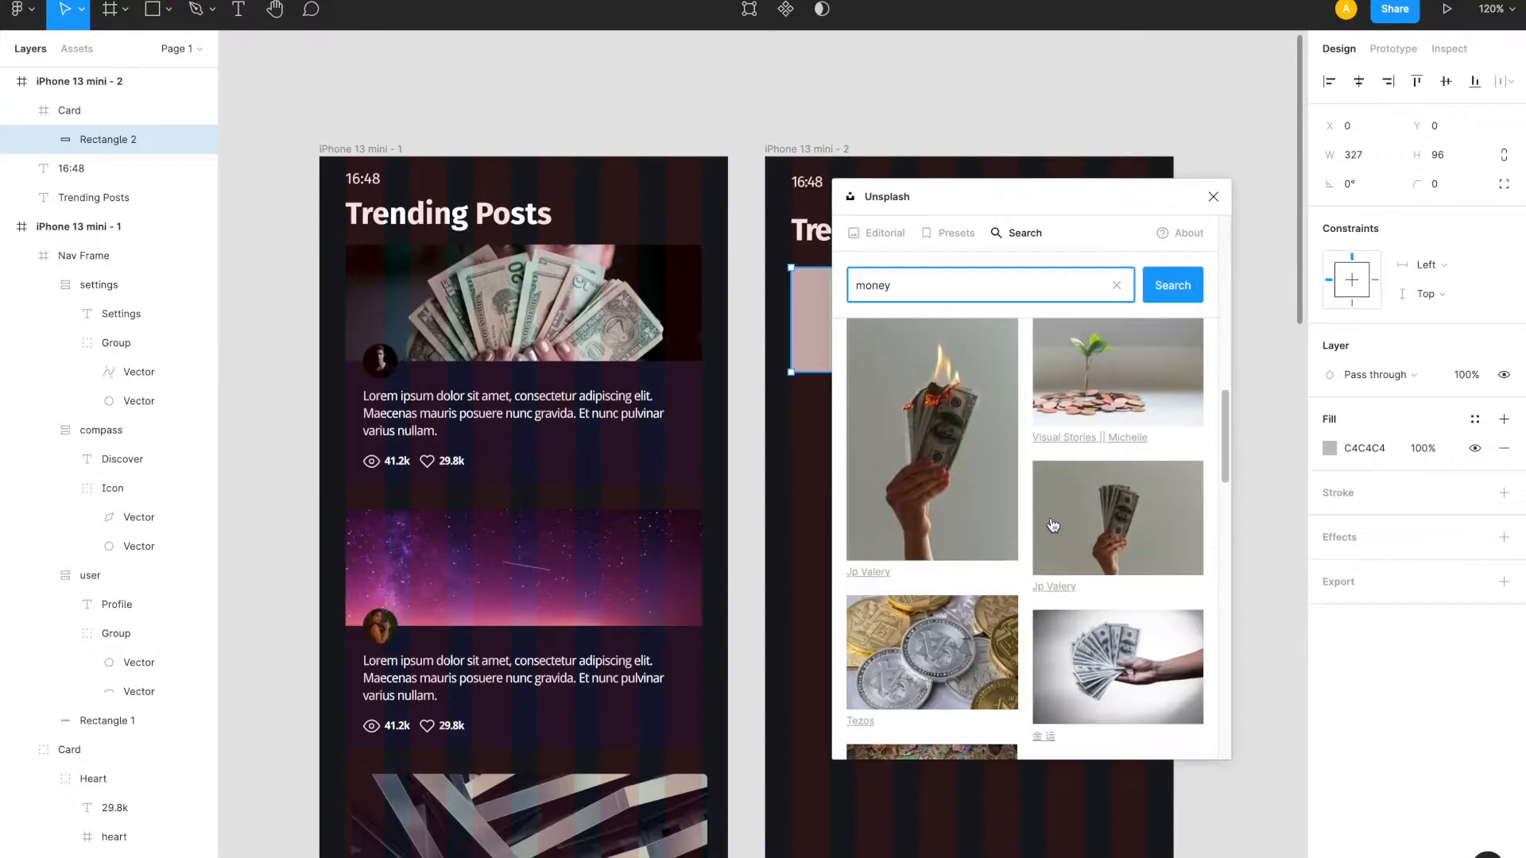
scroll(1053, 526, down, 1)
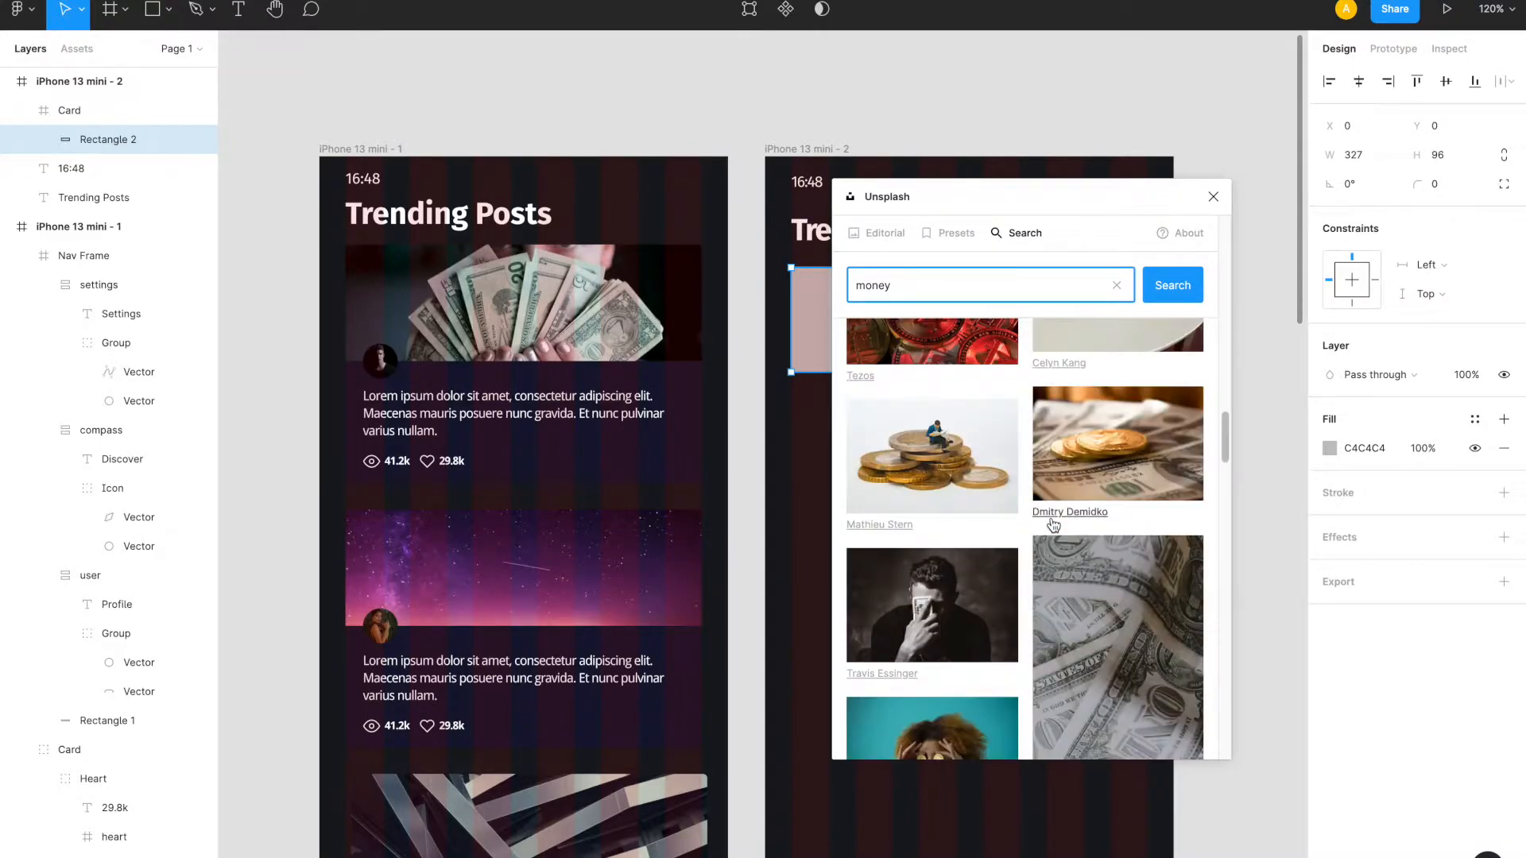
scroll(1052, 524, up, 20)
scroll(937, 566, down, 8)
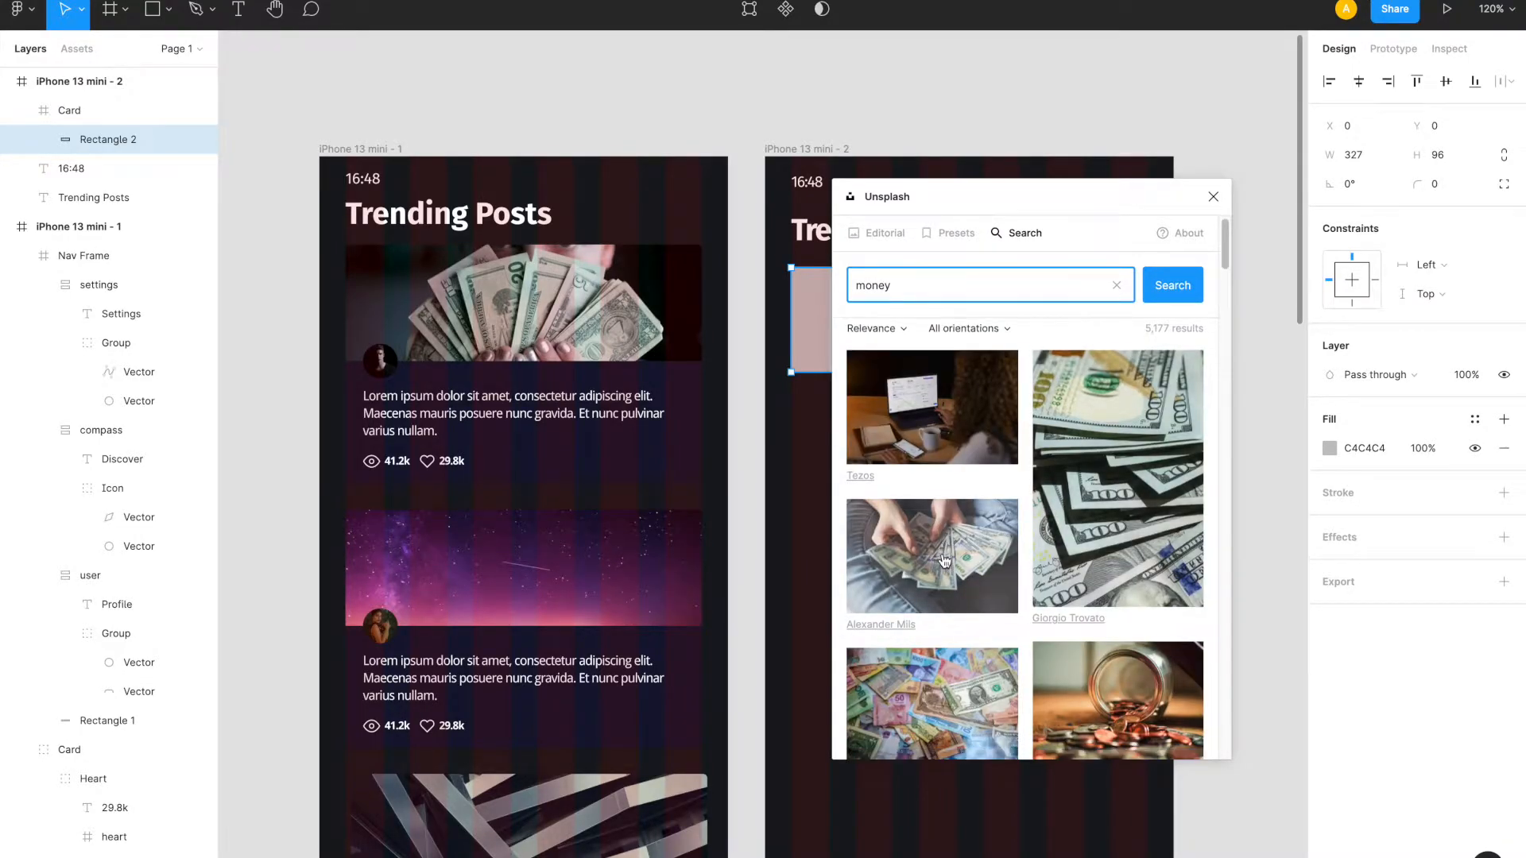
scroll(953, 553, down, 8)
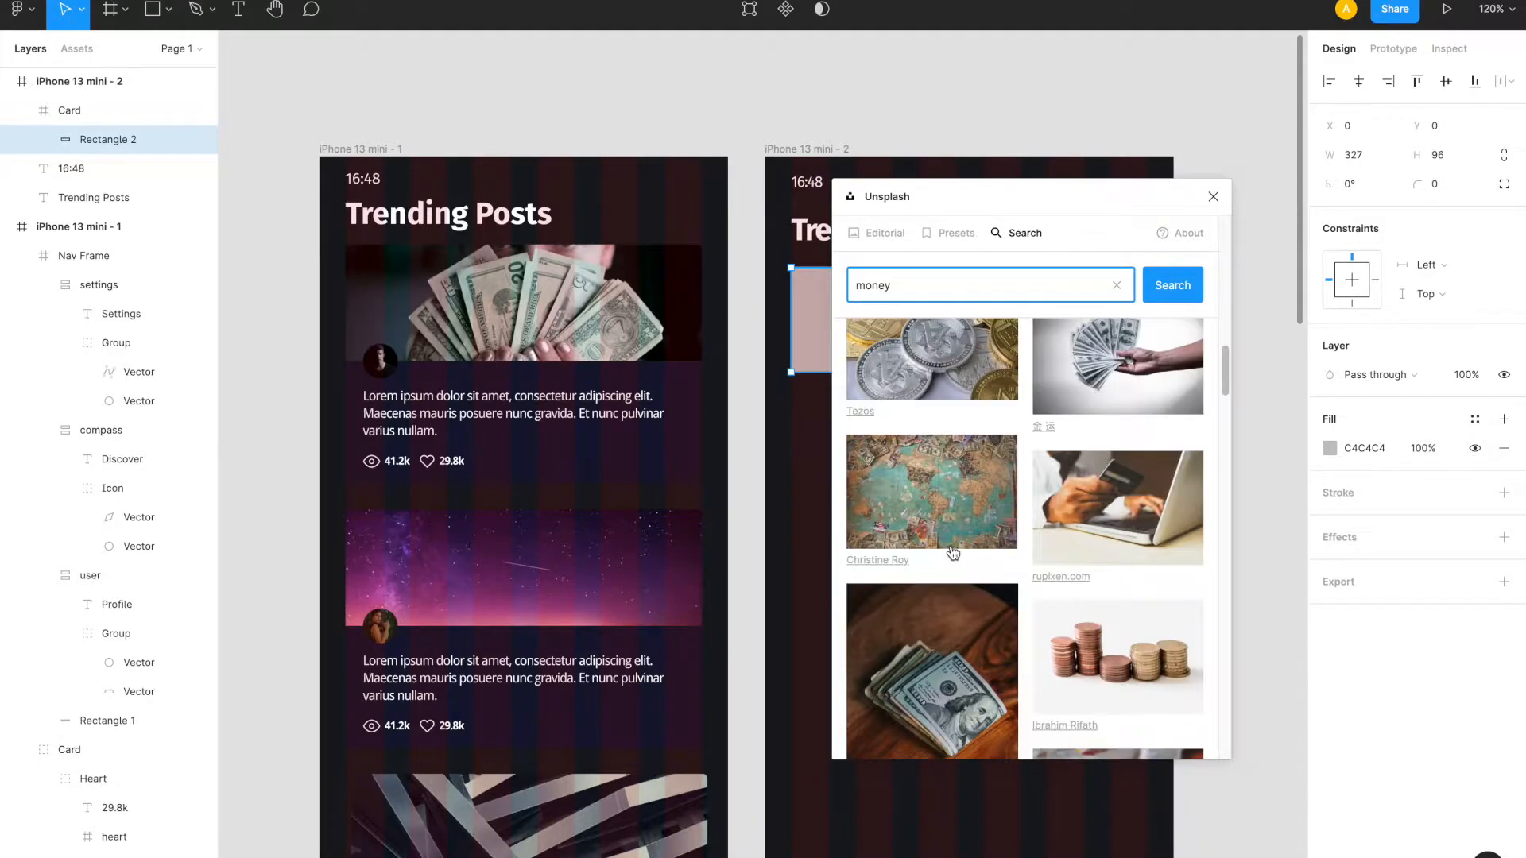
scroll(953, 554, down, 5)
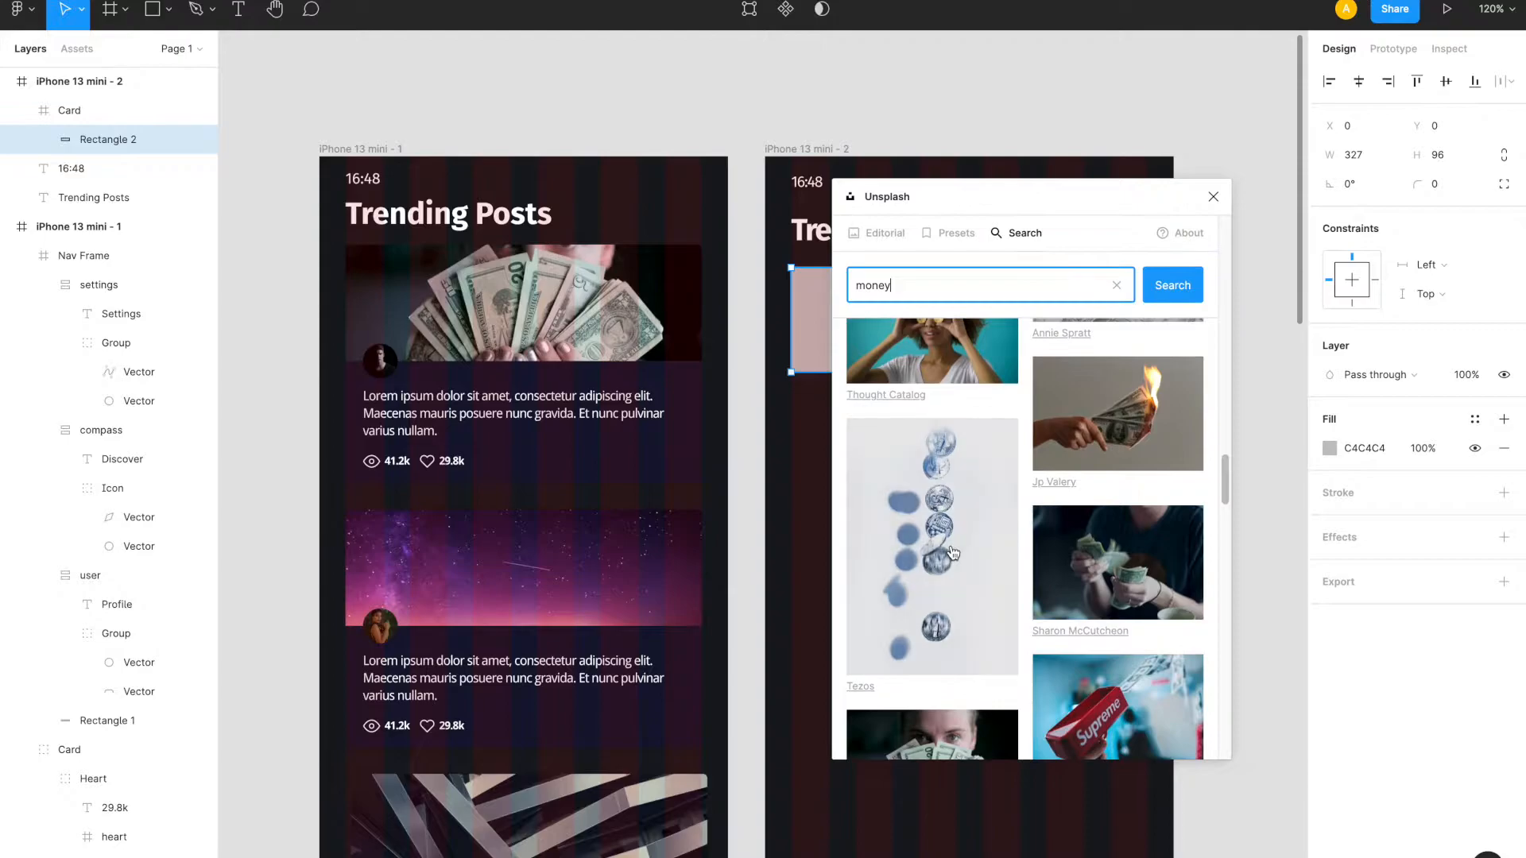
scroll(953, 553, down, 3)
click(946, 685)
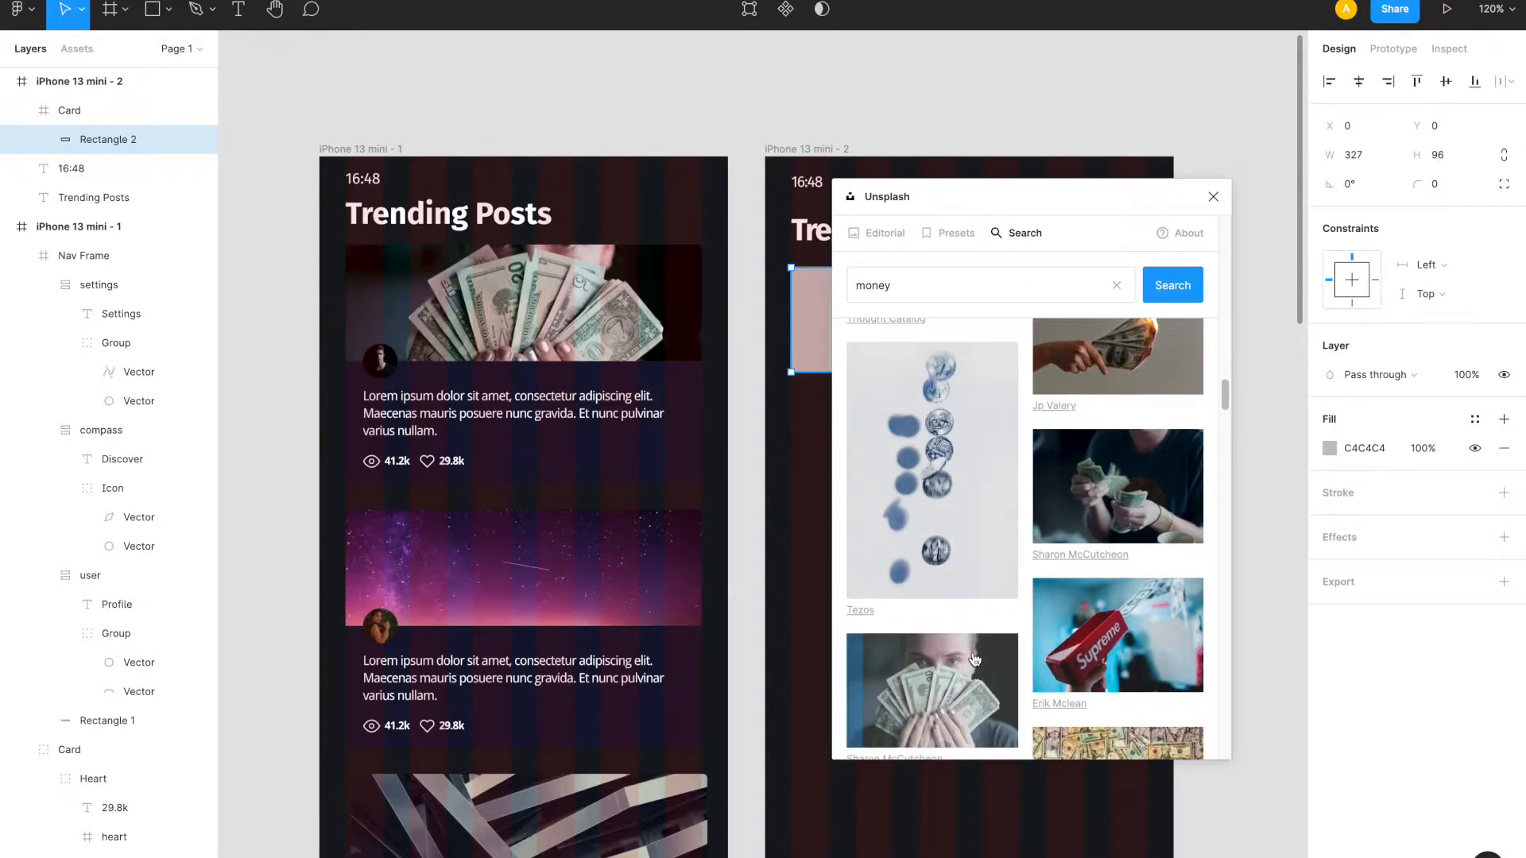
click(1214, 205)
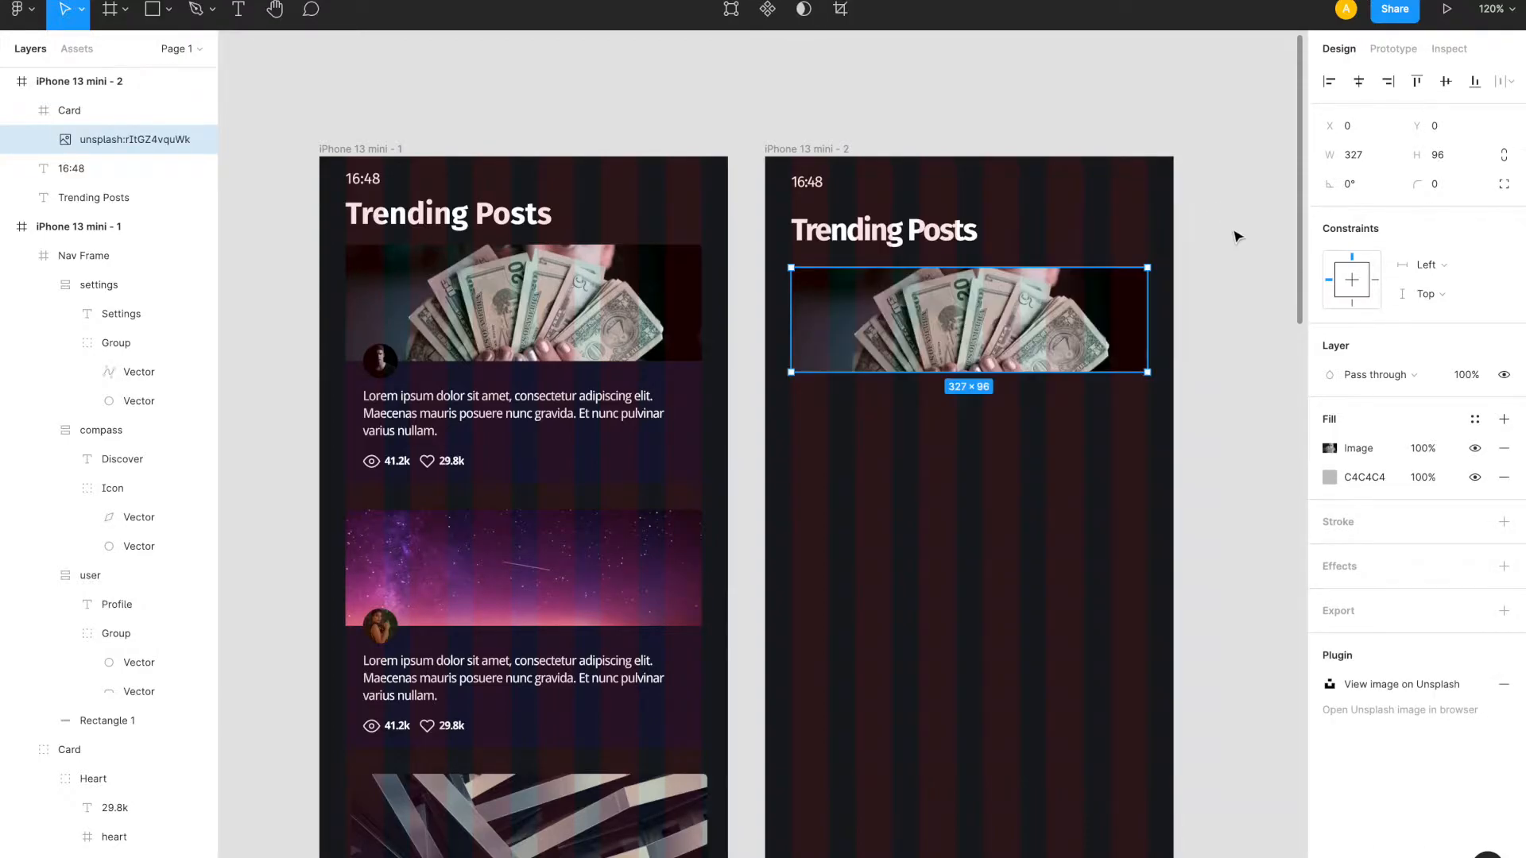
- Add a fill to the Card frame and sample its colour, 151530, from the dark navy circle in the colour palette
click(1067, 467)
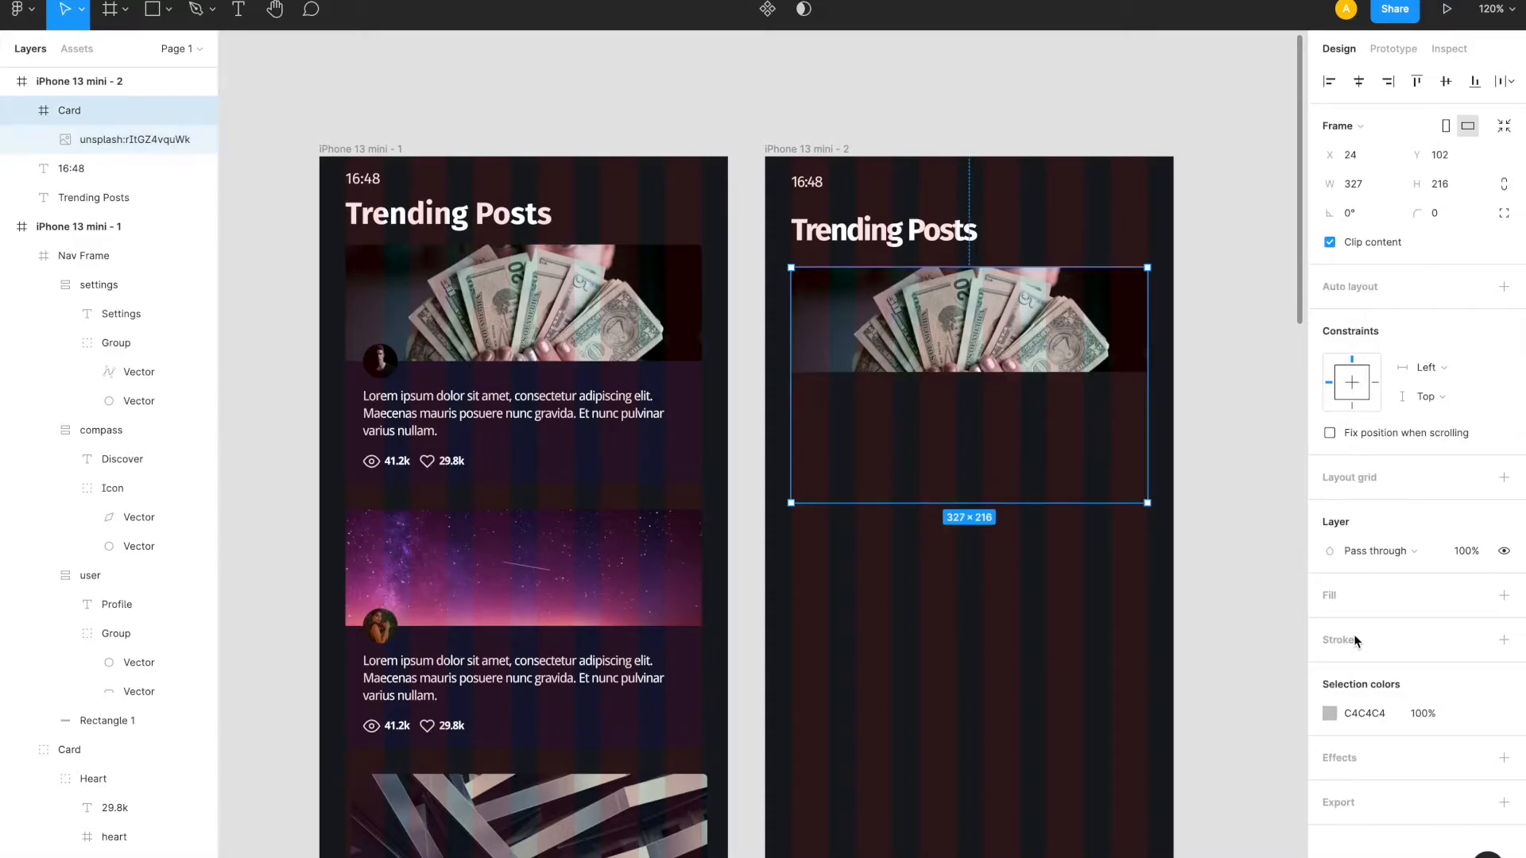
click(1503, 595)
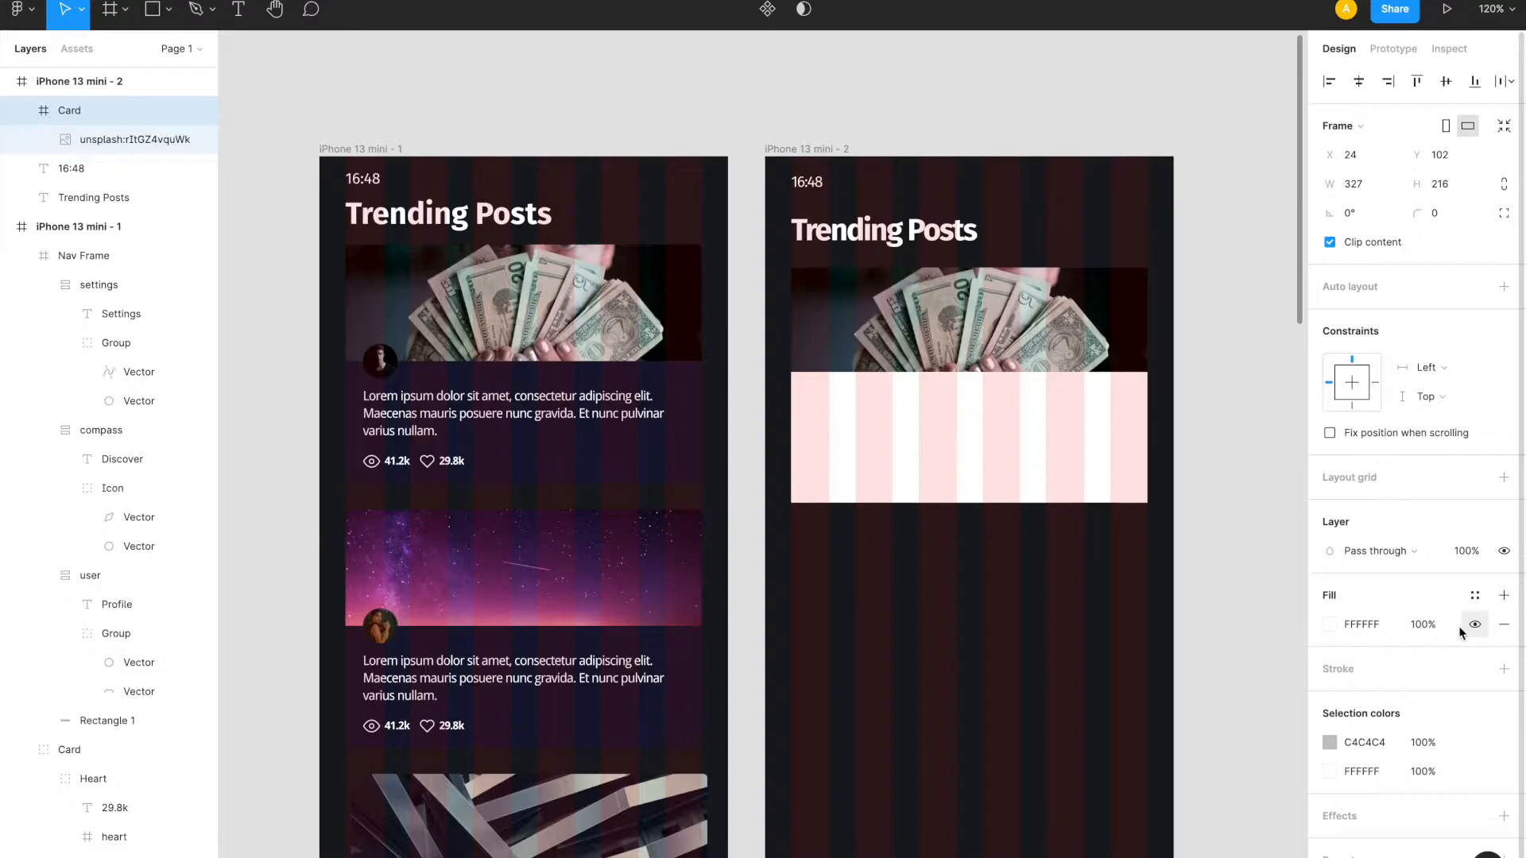
scroll(1062, 589, down, 3)
scroll(1062, 589, down, 7)
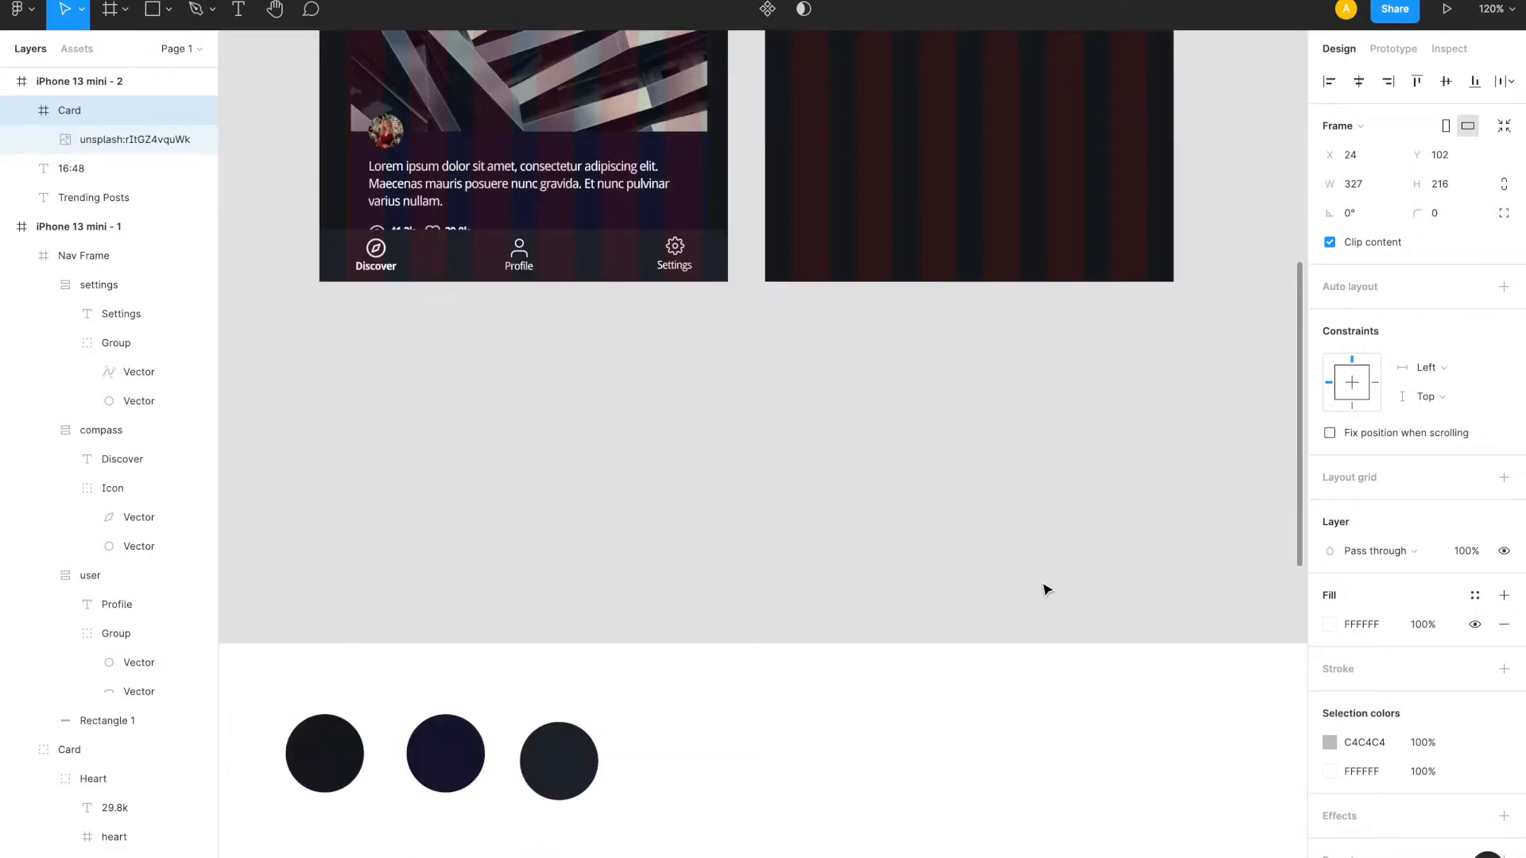
scroll(1101, 528, up, 6)
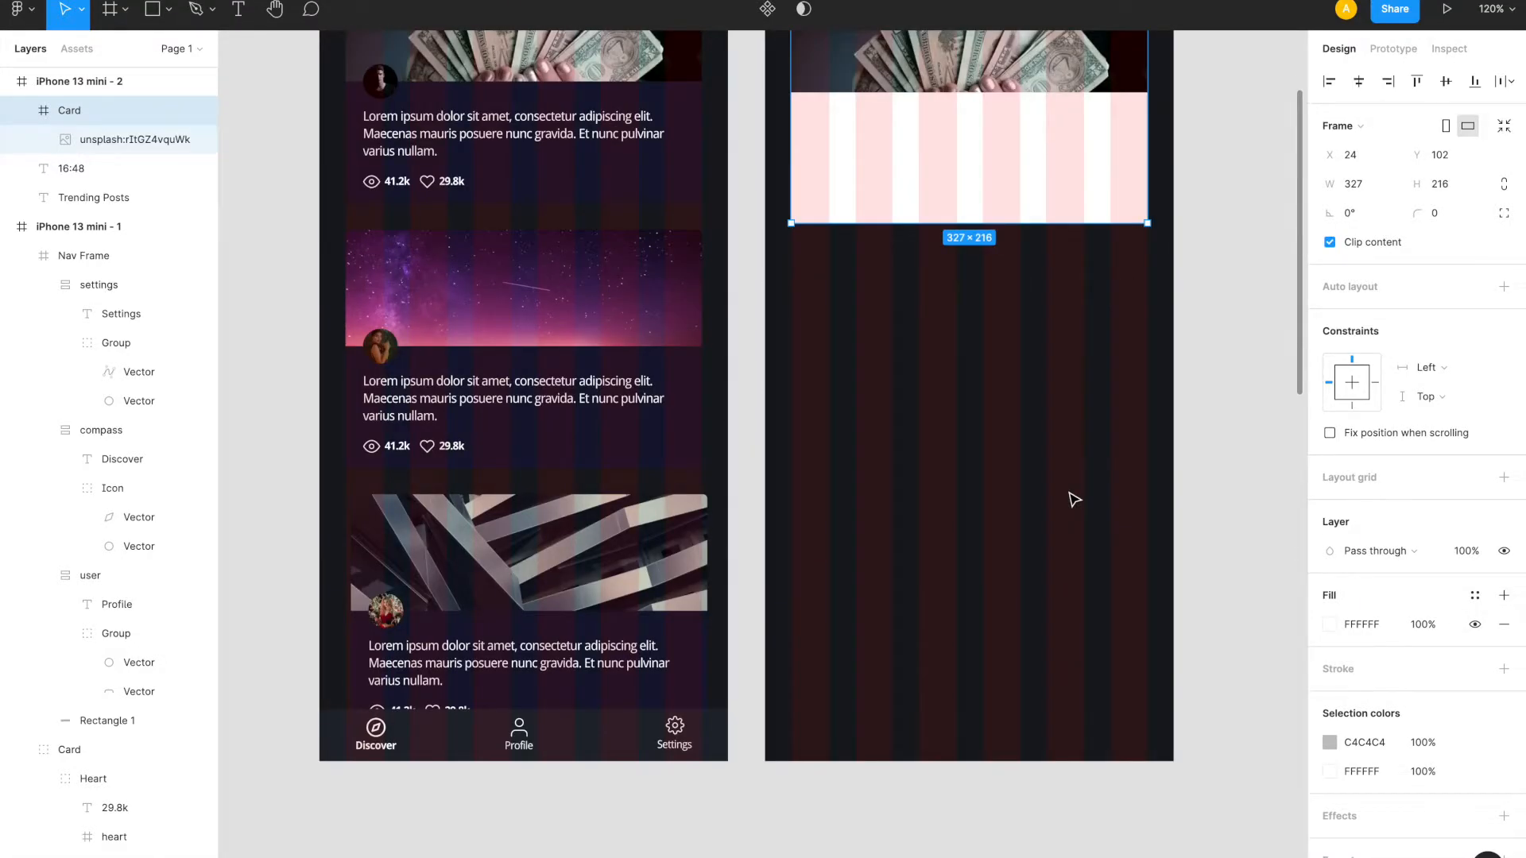
key(ctrl+c)
scroll(1032, 511, down, 7)
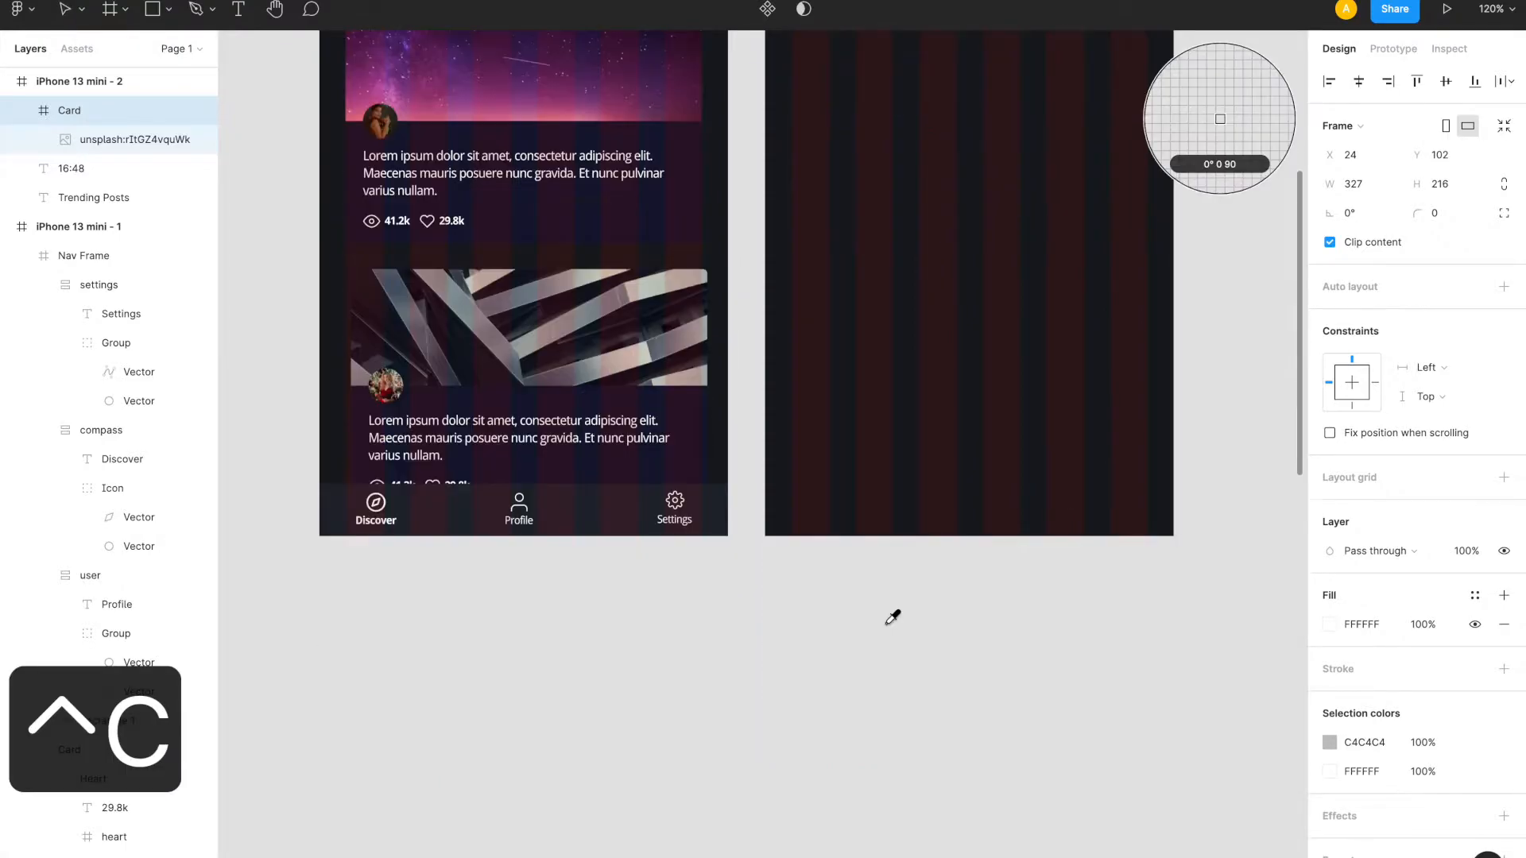
scroll(750, 647, down, 2)
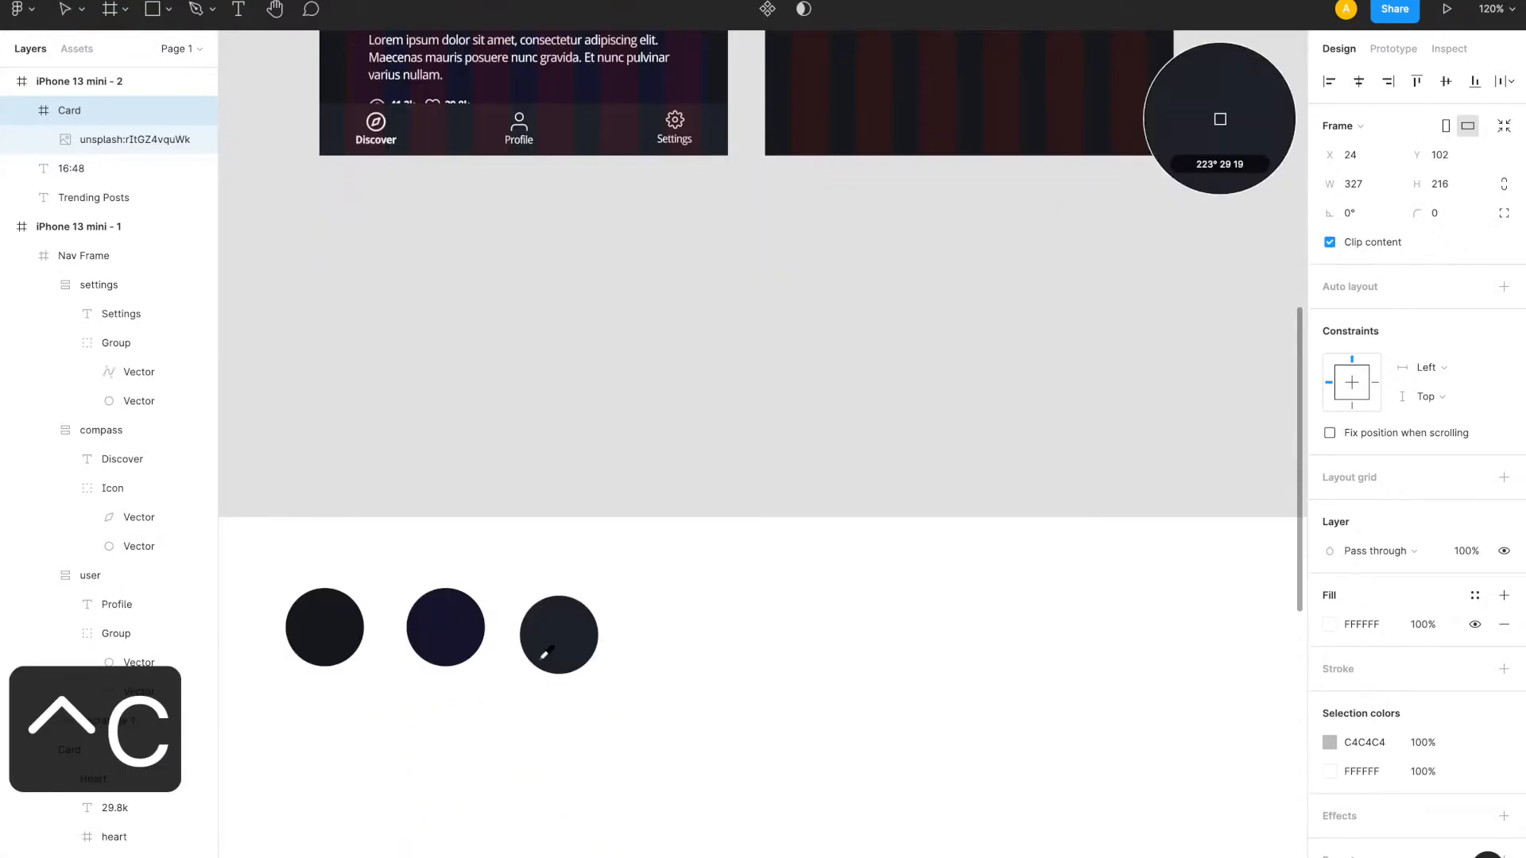
click(434, 630)
scroll(656, 469, up, 12)
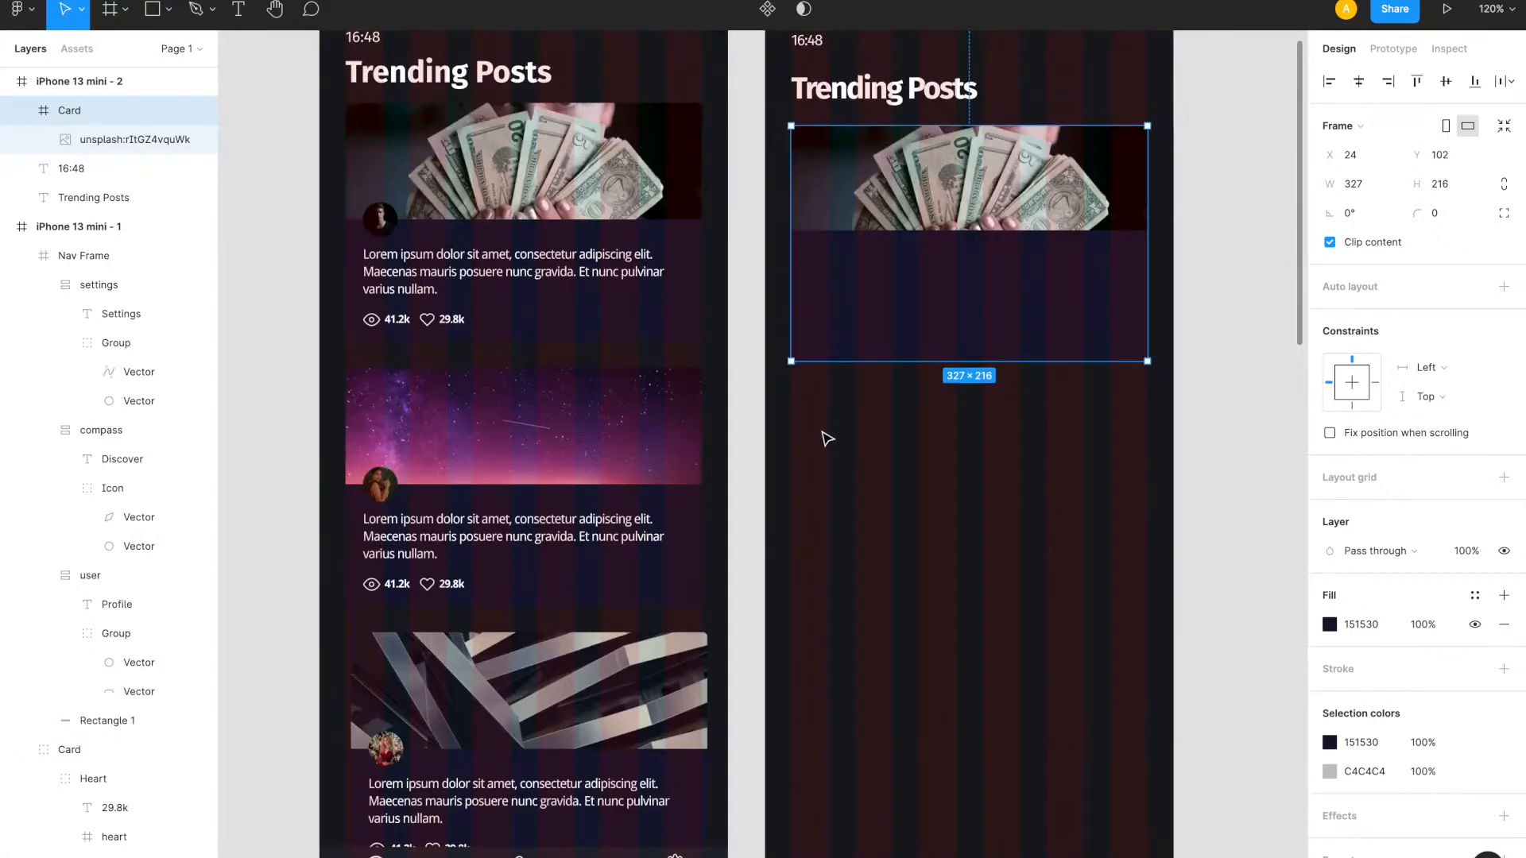
click(1364, 624)
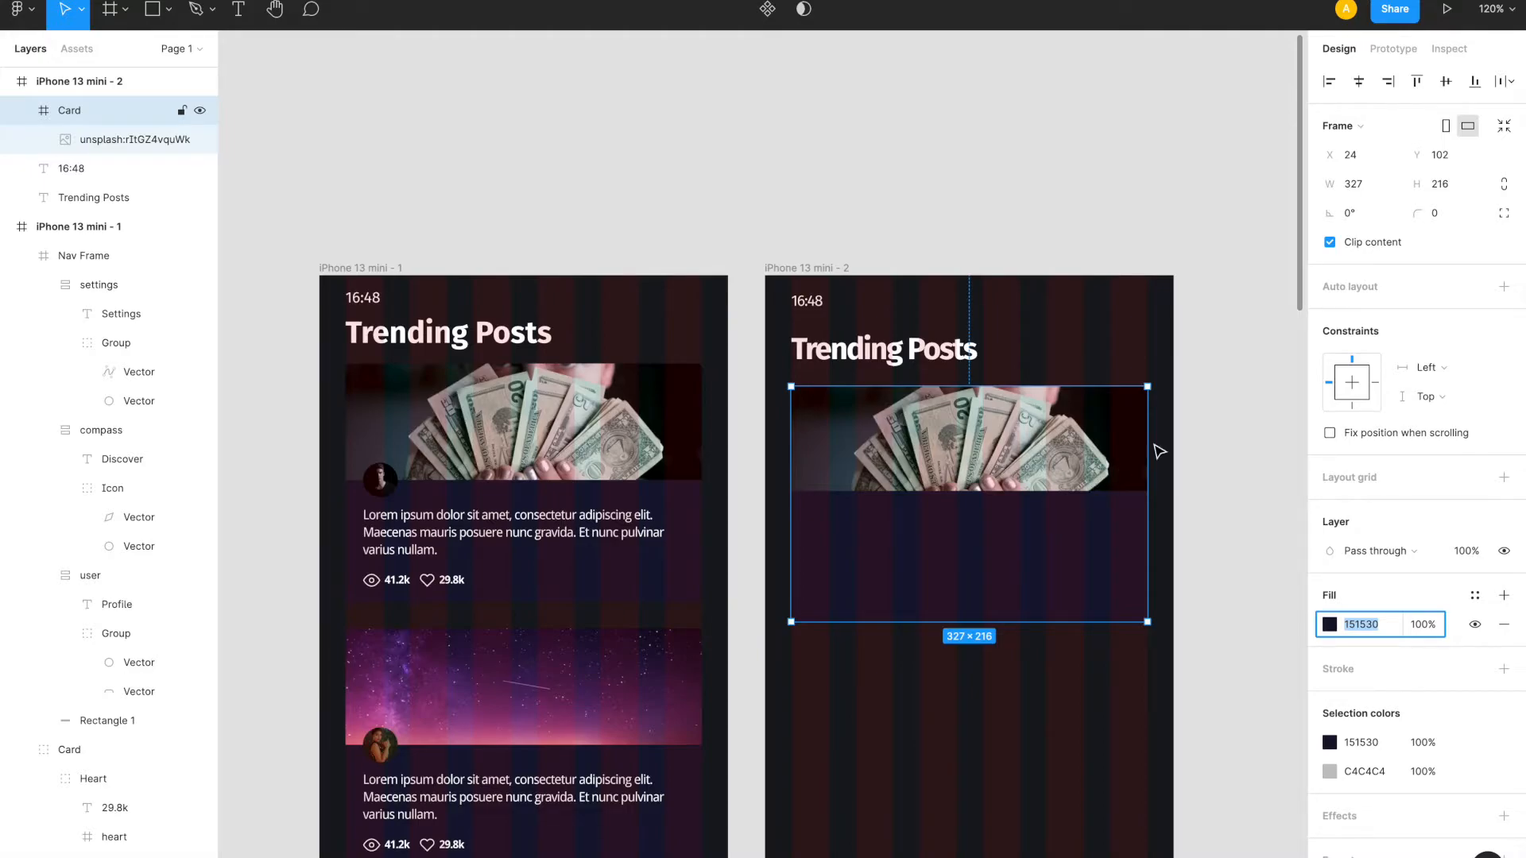
click(1201, 428)
- Rename the money photo layer inside the Card frame as Background Image
double_click(1008, 457)
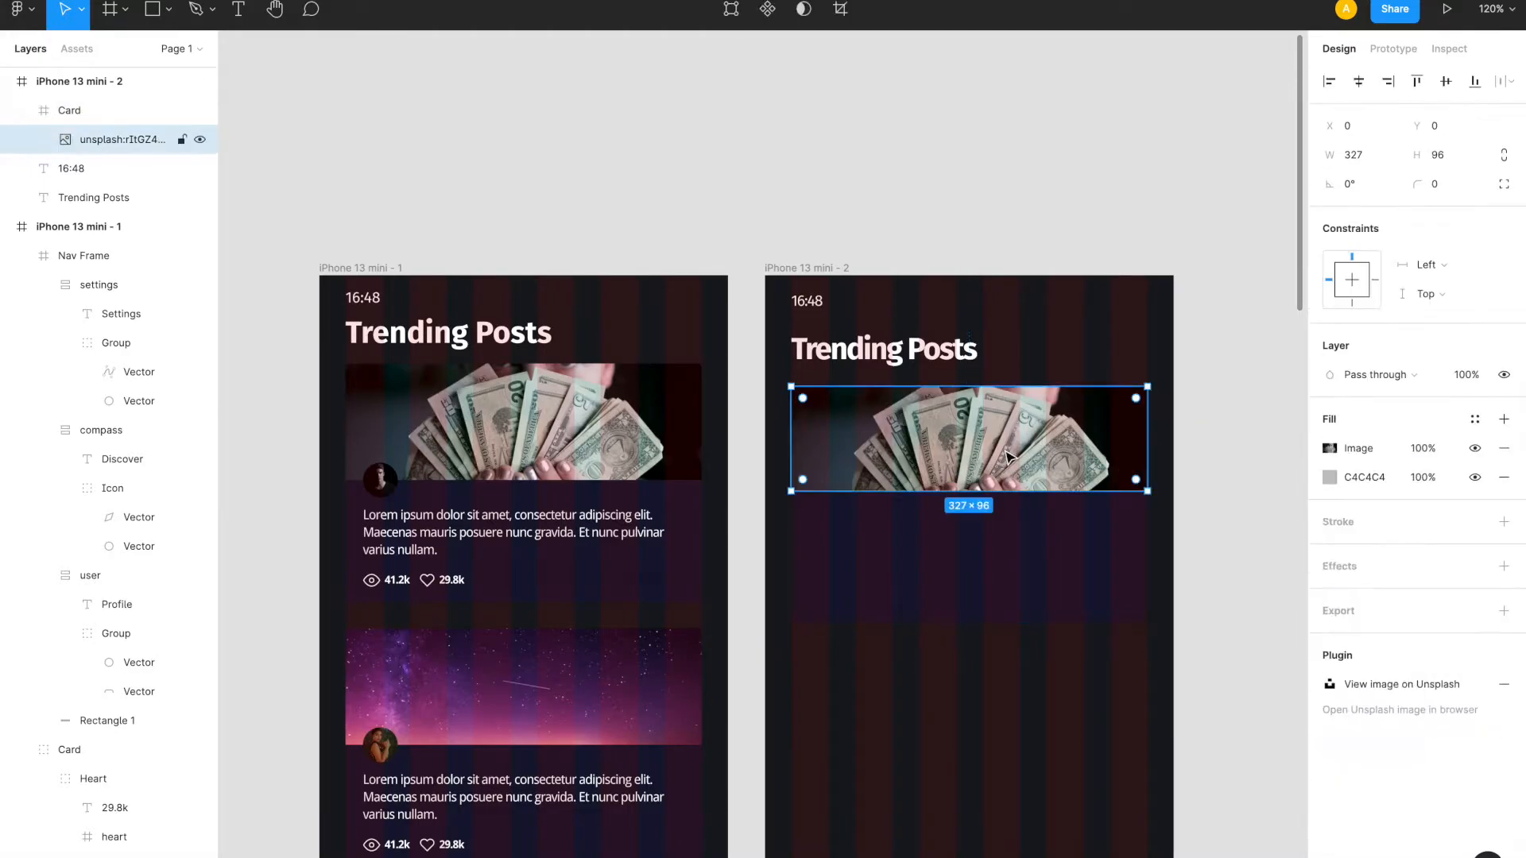
double_click(104, 140)
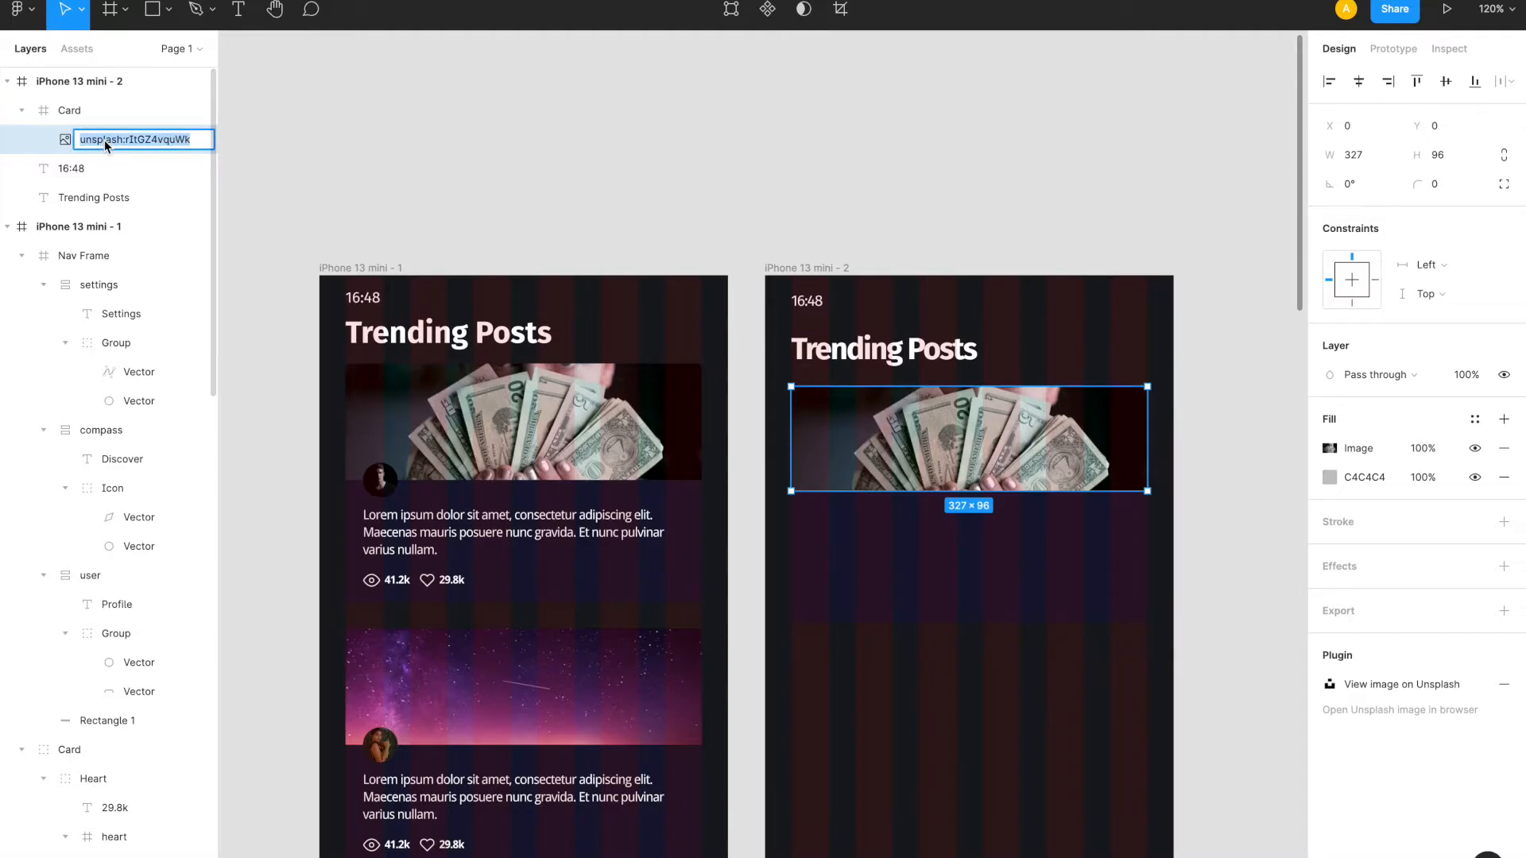
text(Background I)
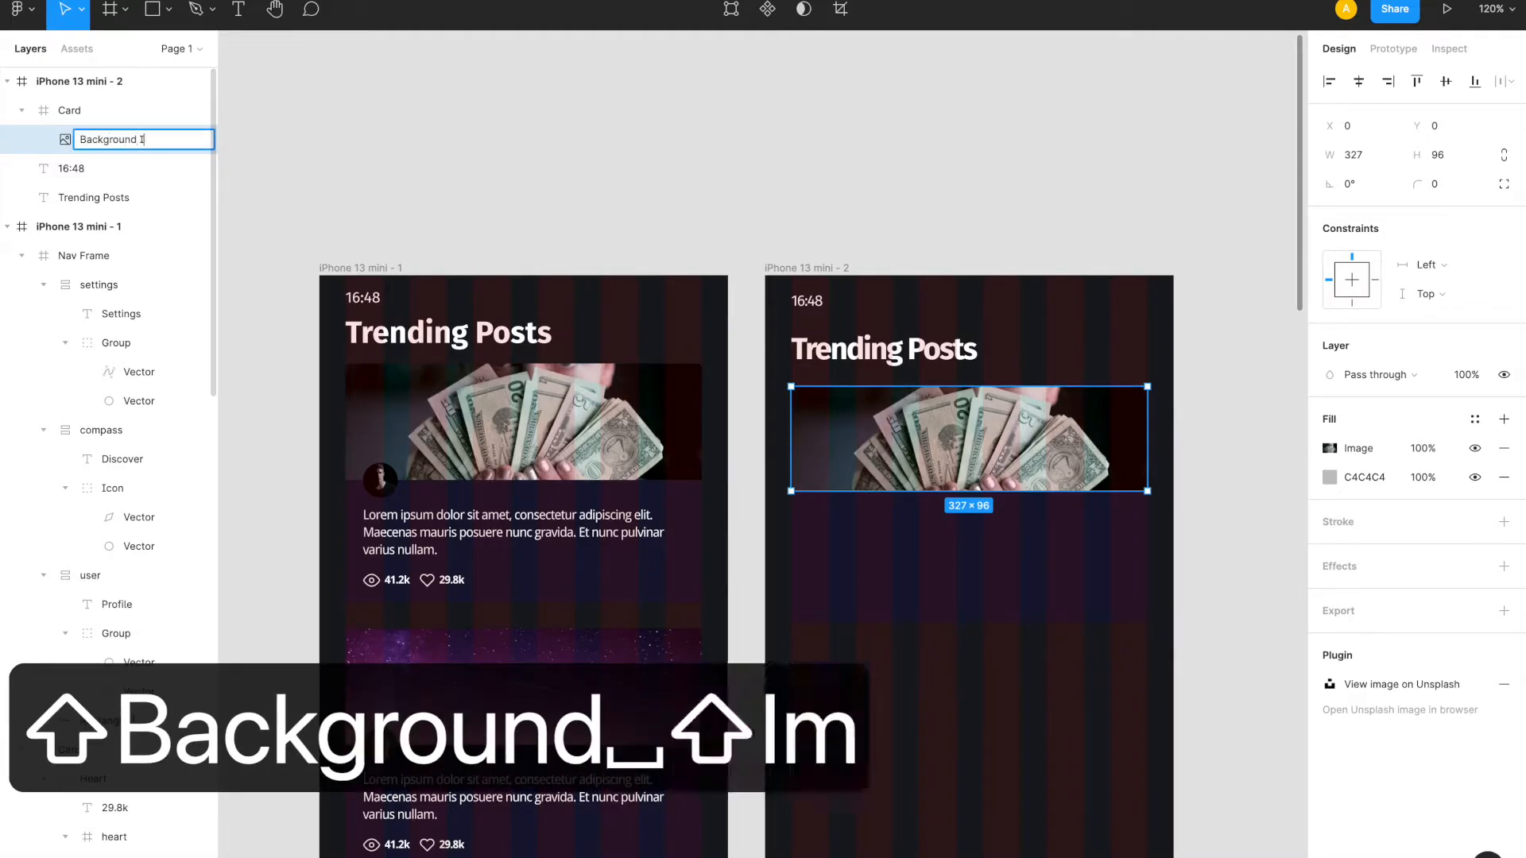
text(mage)
key(Return)
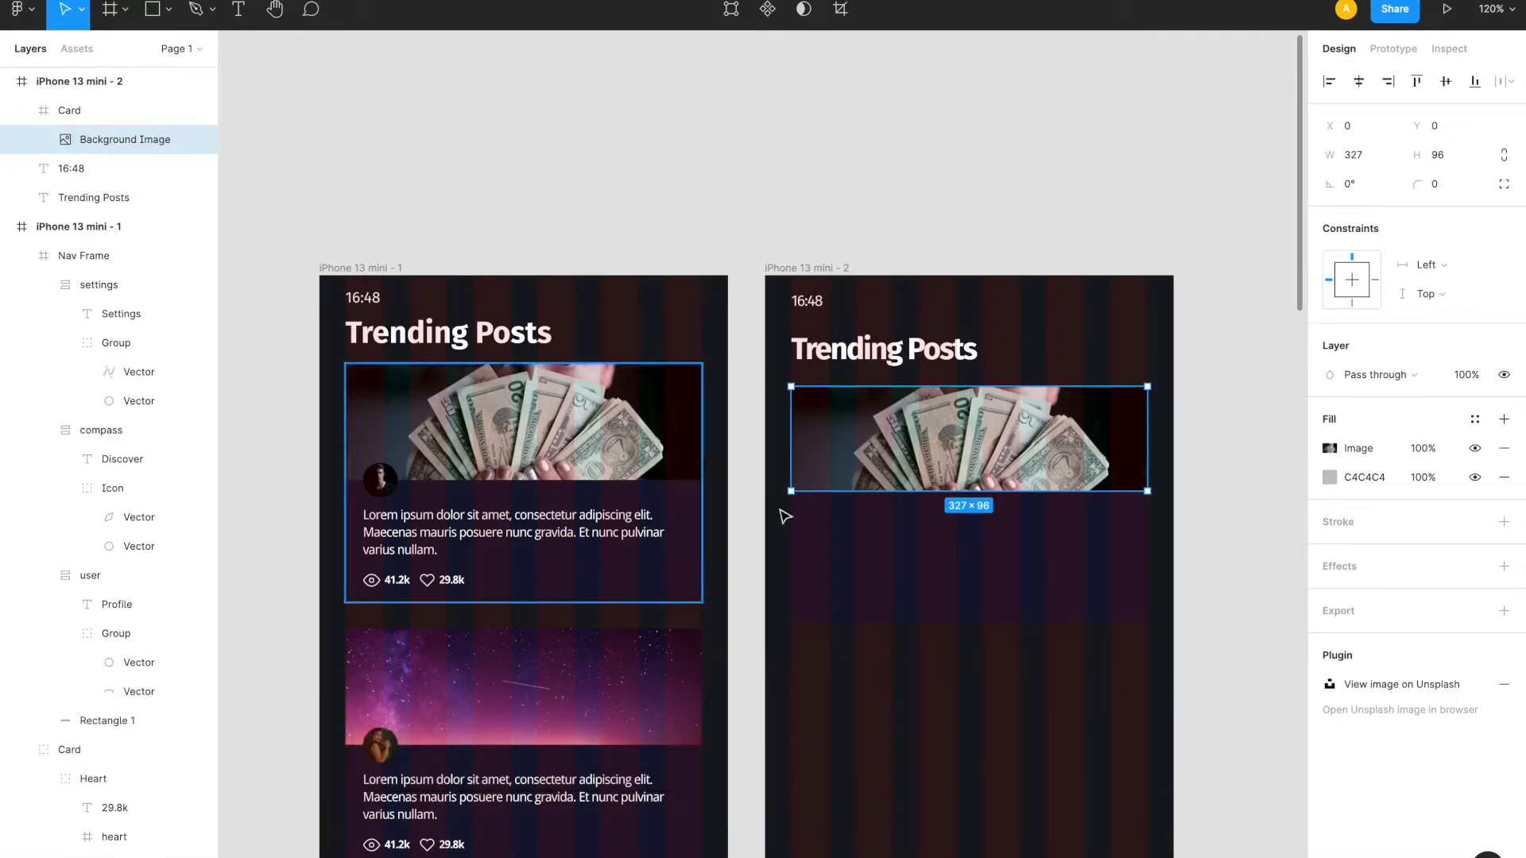
- Draw a 32 × 32 circle in the Card frame over the photo's lower-left edge and lock its proportions
click(831, 528)
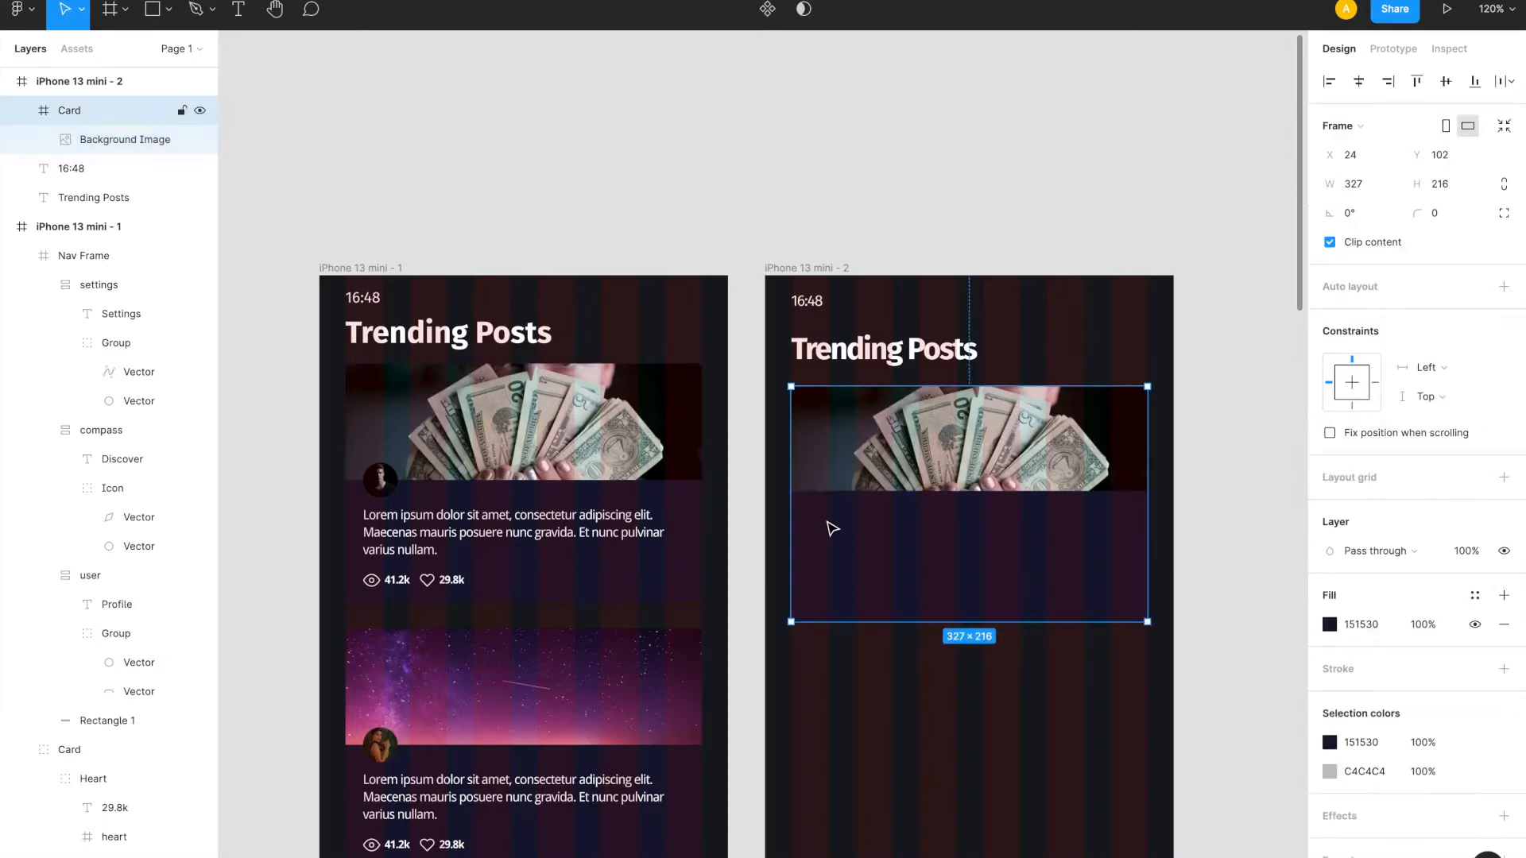
key(o)
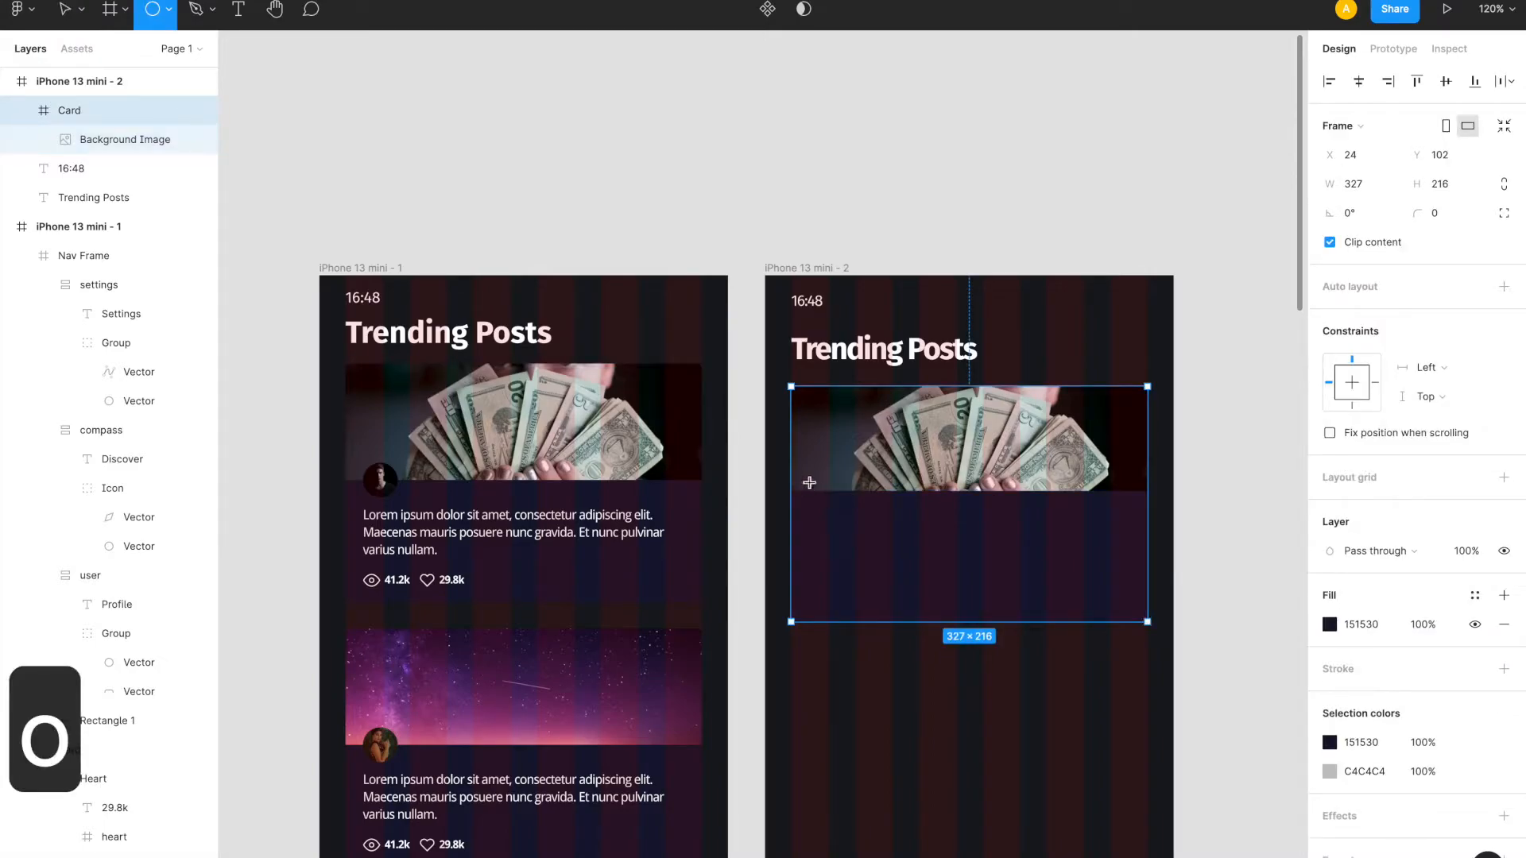
drag(810, 470, 860, 504)
click(1361, 155)
text(32)
key(Return)
click(1436, 155)
text(32)
key(Return)
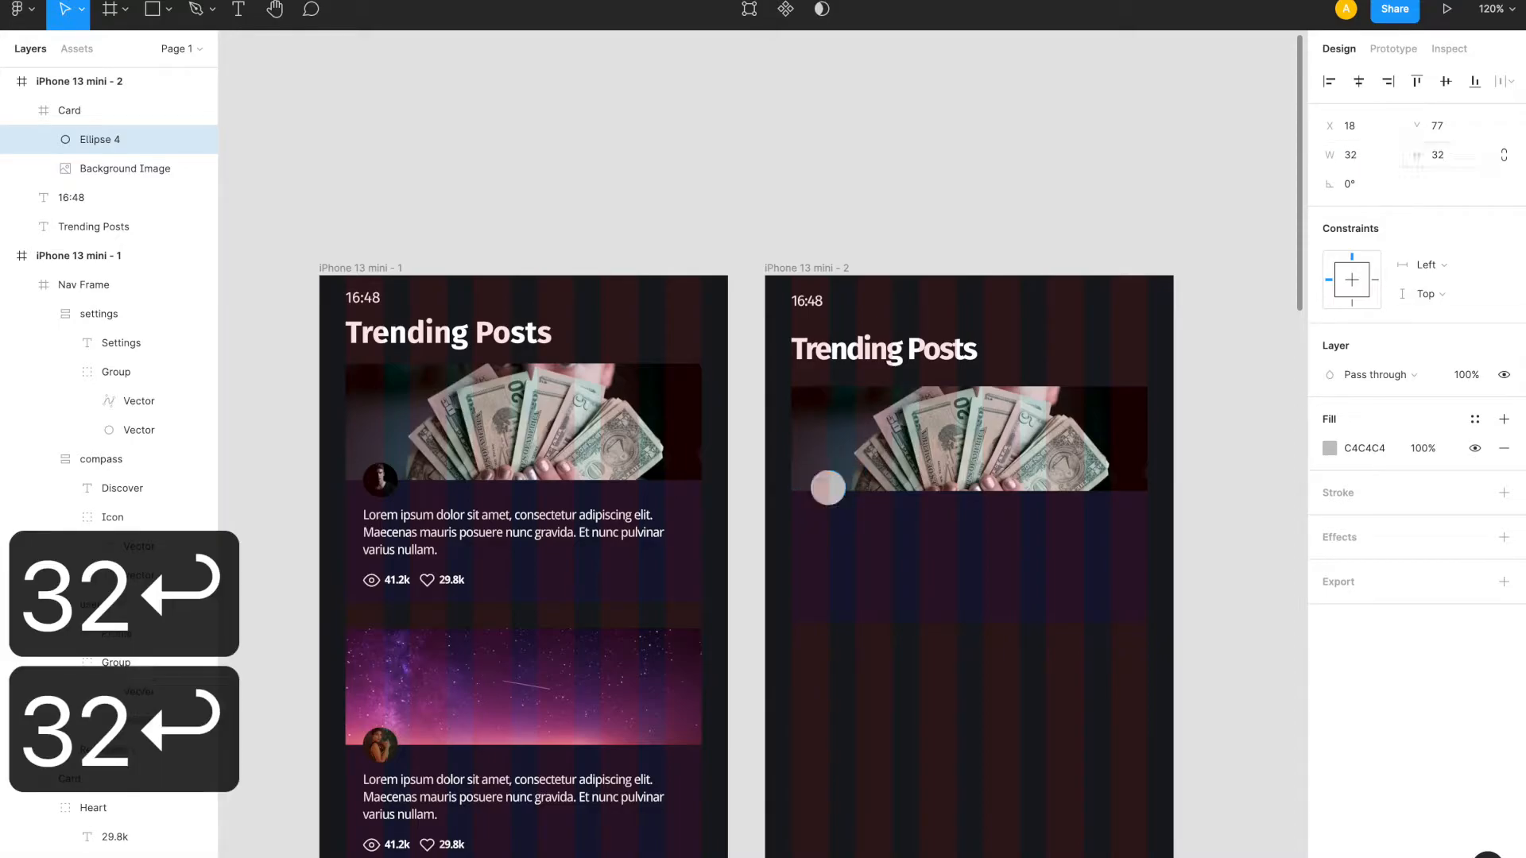
click(1503, 155)
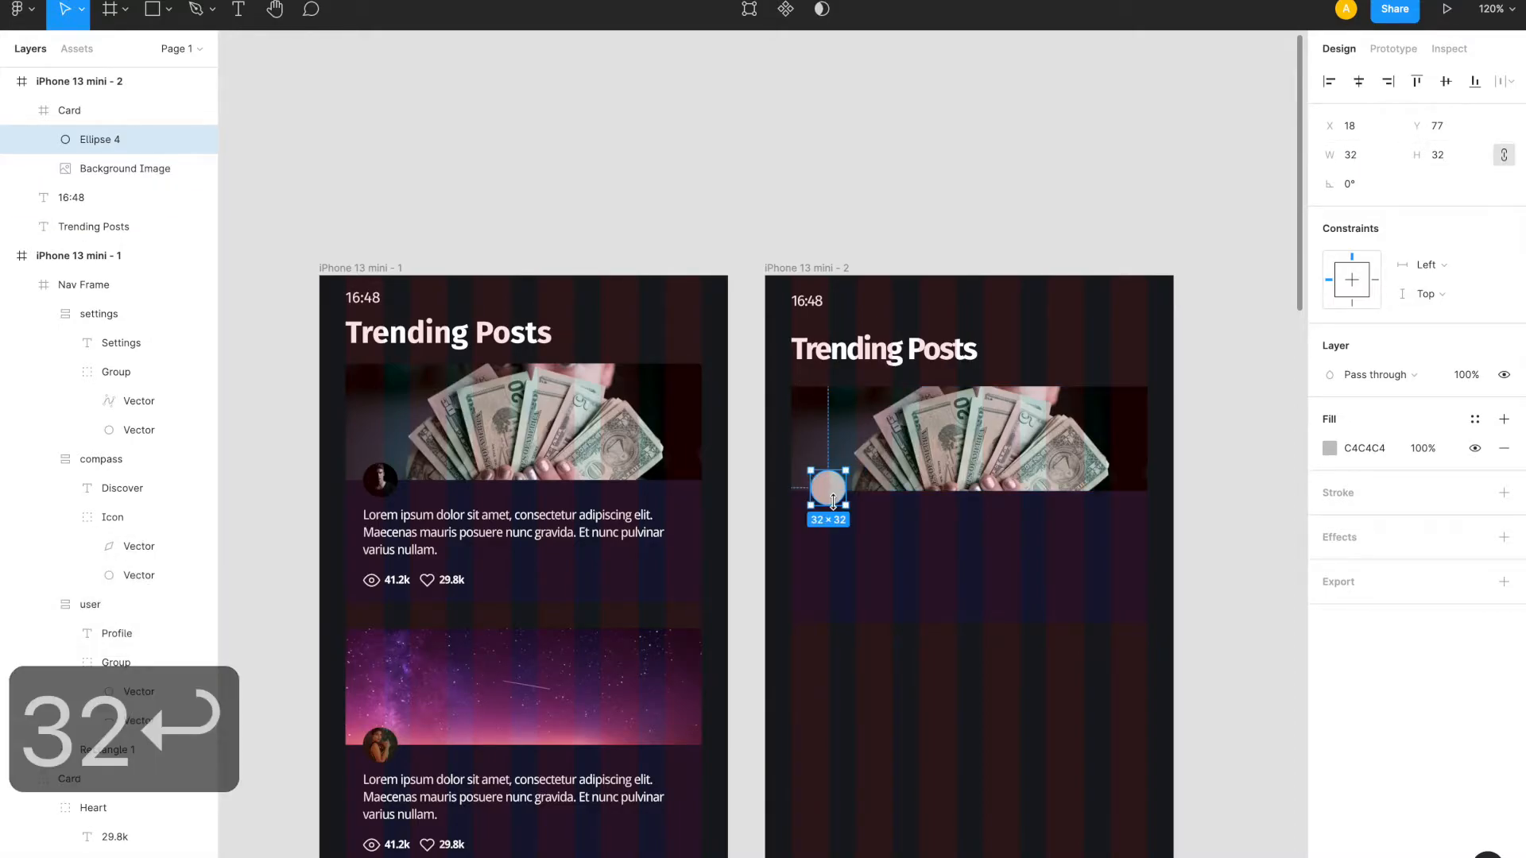
- Position the circle at X 16, Y 80 in the Card so it is centred on the photo's lower edge
drag(836, 498, 832, 498)
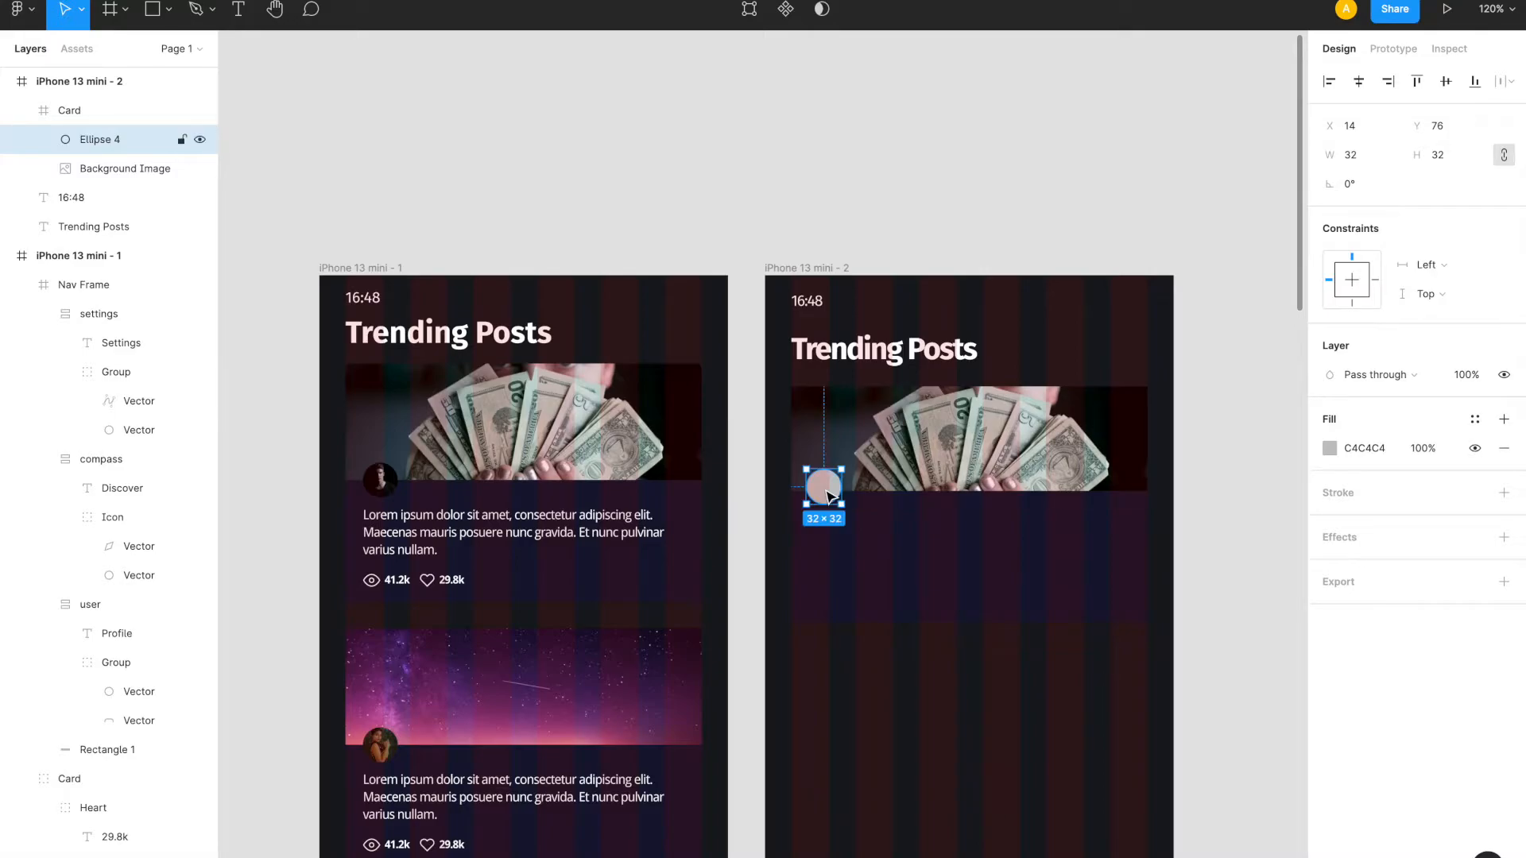
scroll(826, 496, up, 5)
scroll(826, 497, up, 5)
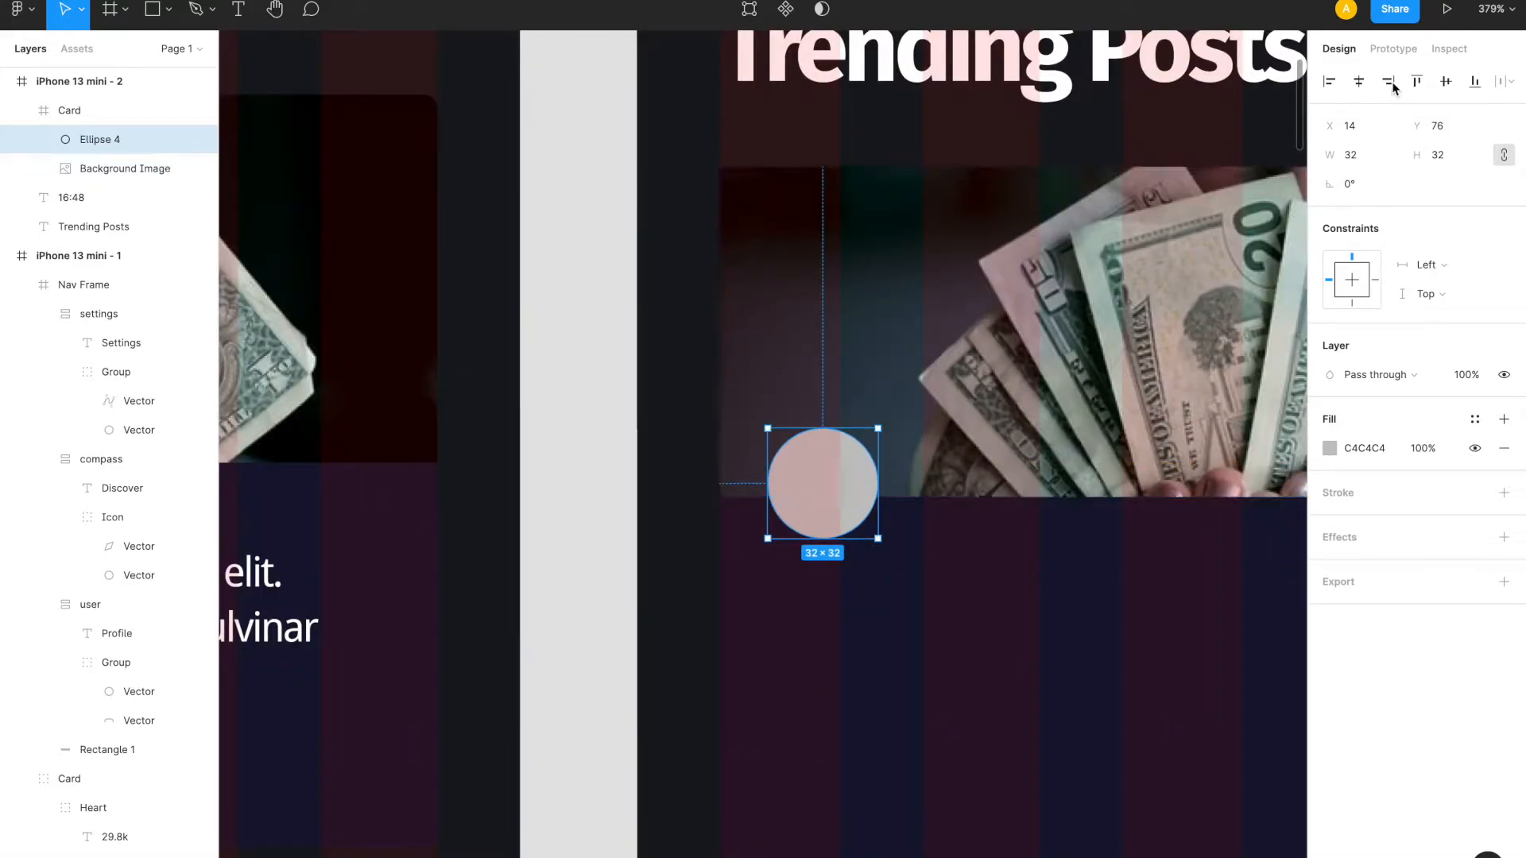
click(1356, 128)
key(Up)
key(Up)
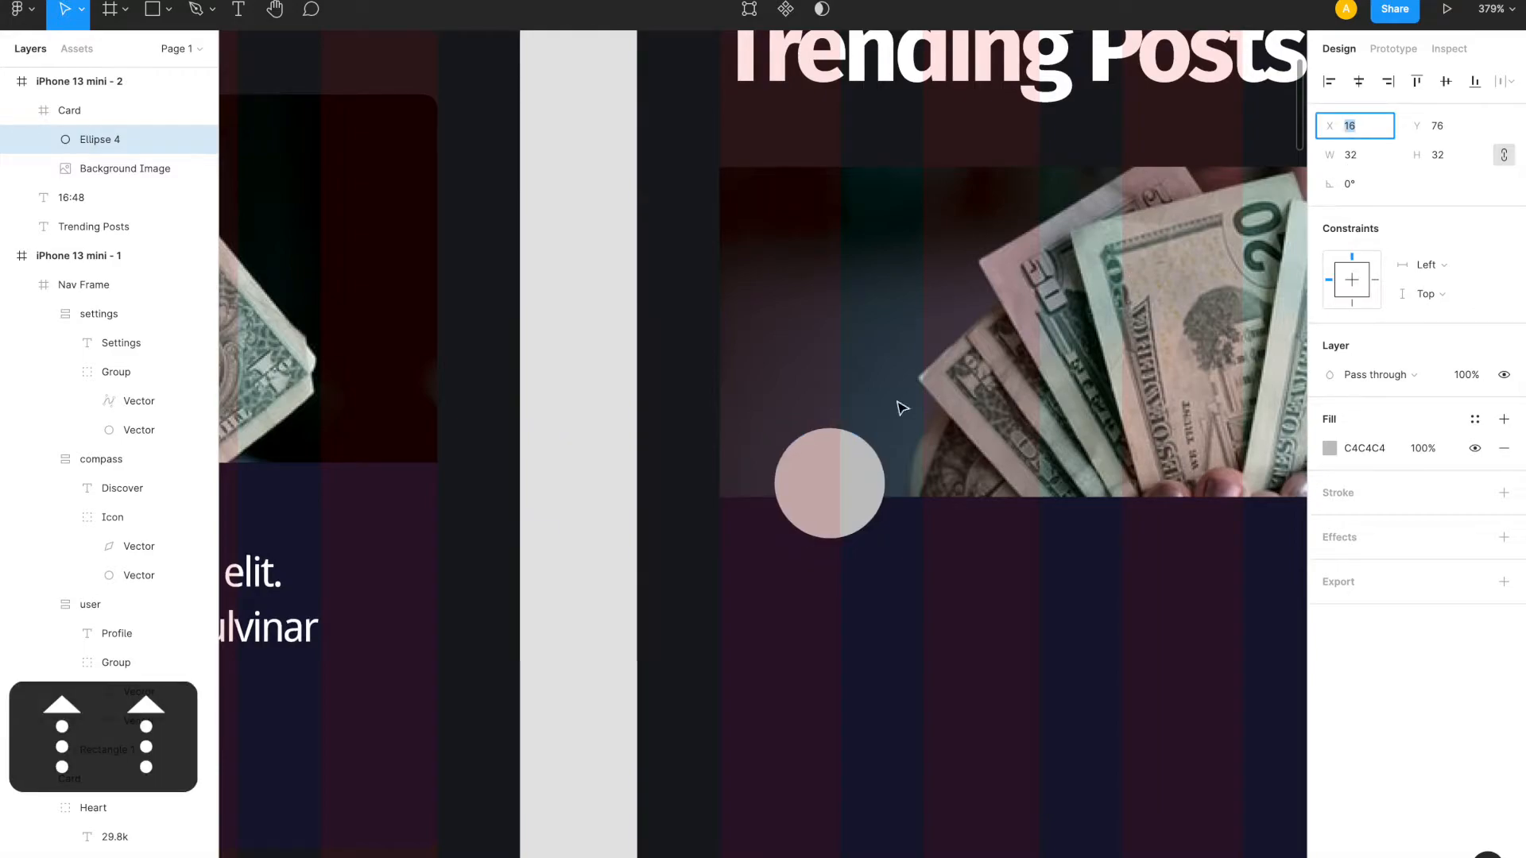
drag(831, 483, 832, 495)
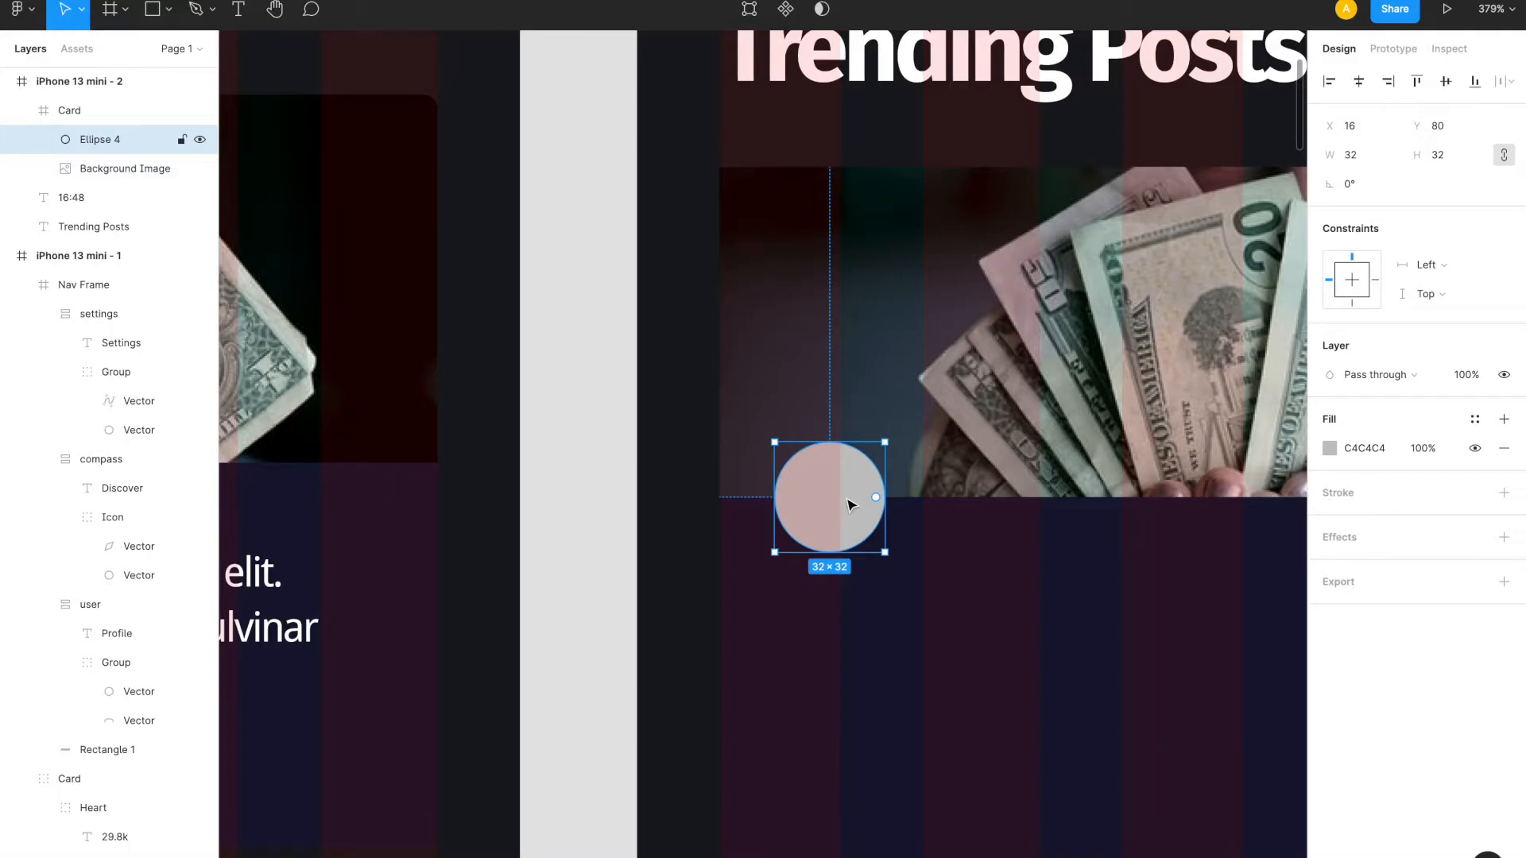
- Fill the circle with a random portrait from the User Profile plugin, allowing both female and male photos, and close the plugin
right_click(837, 486)
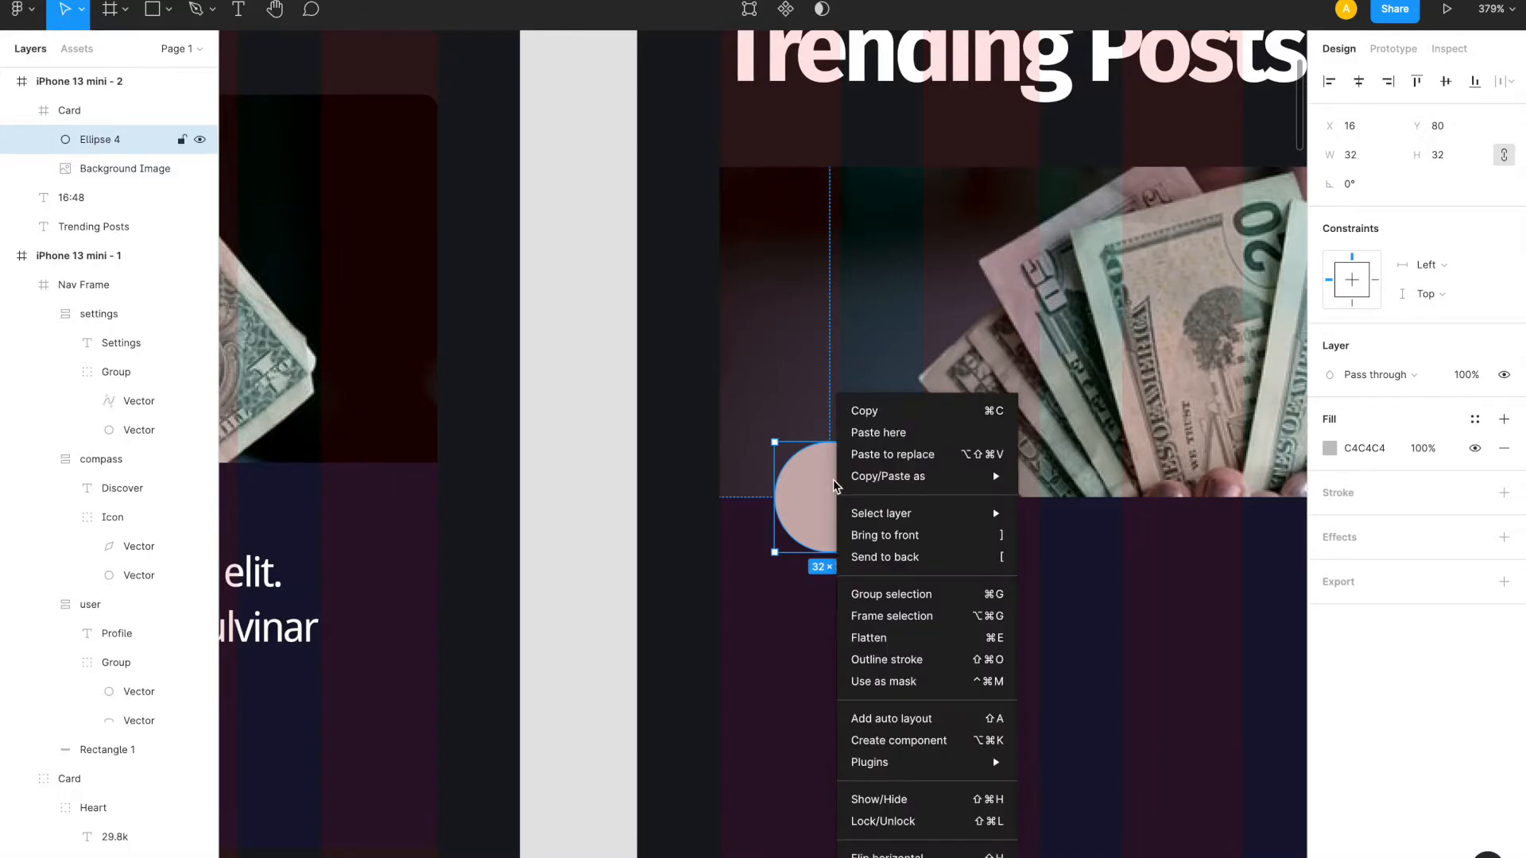
mouse_move(926, 765)
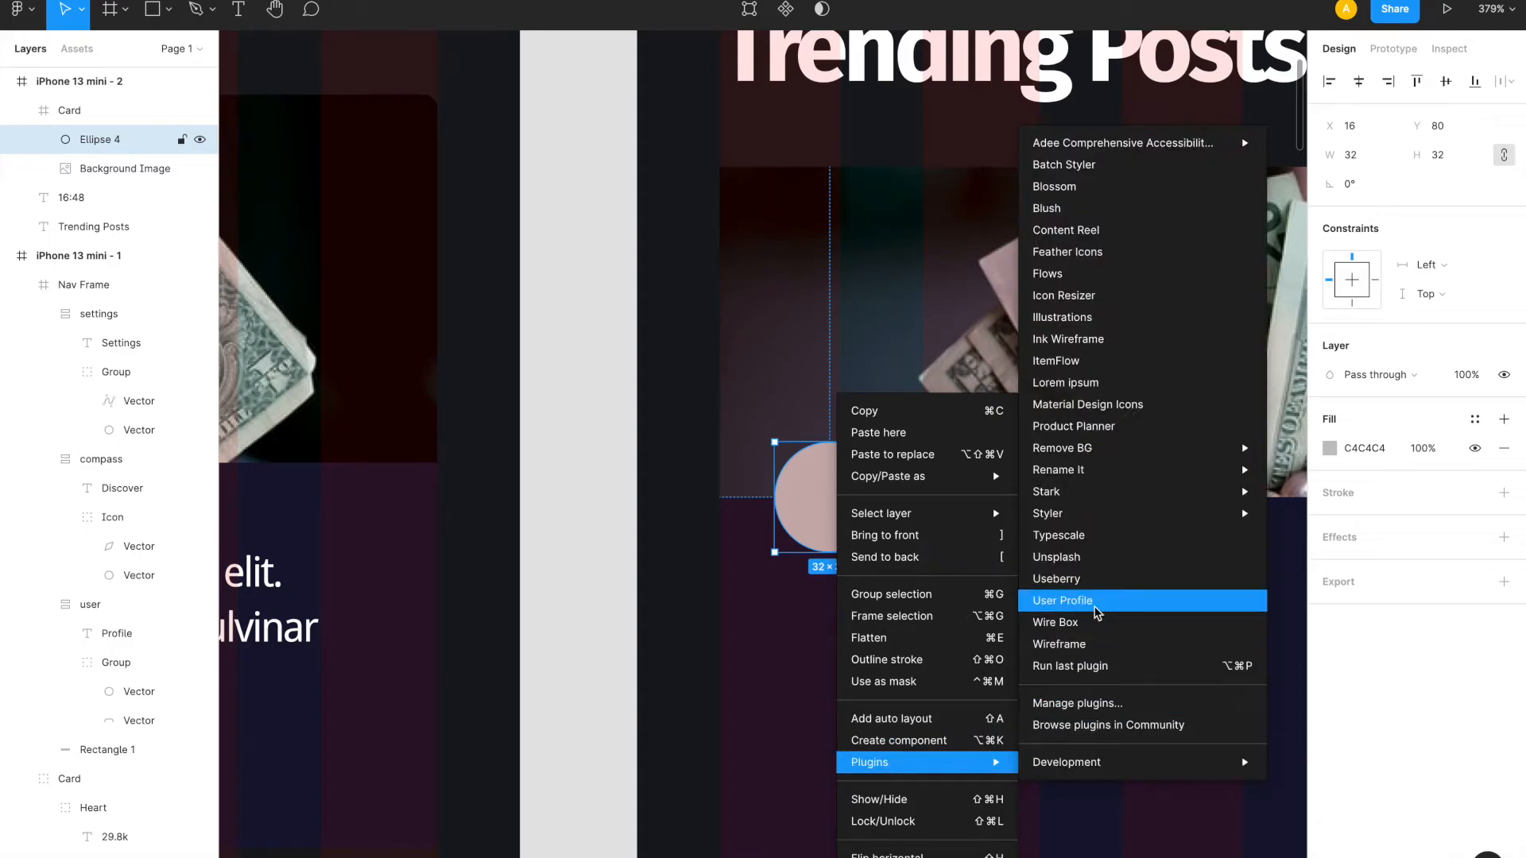
click(1095, 609)
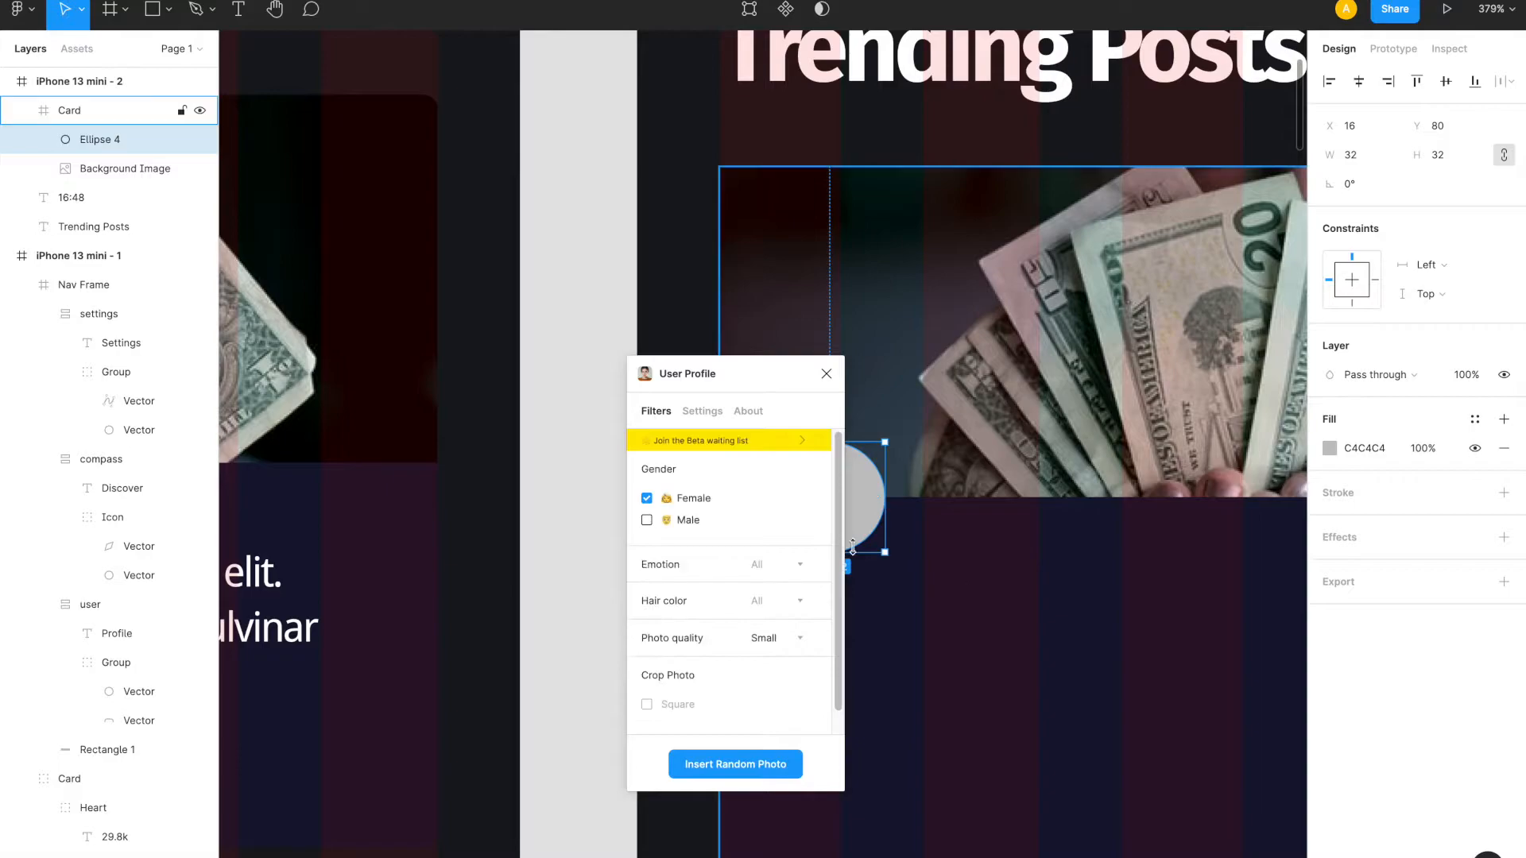
click(648, 521)
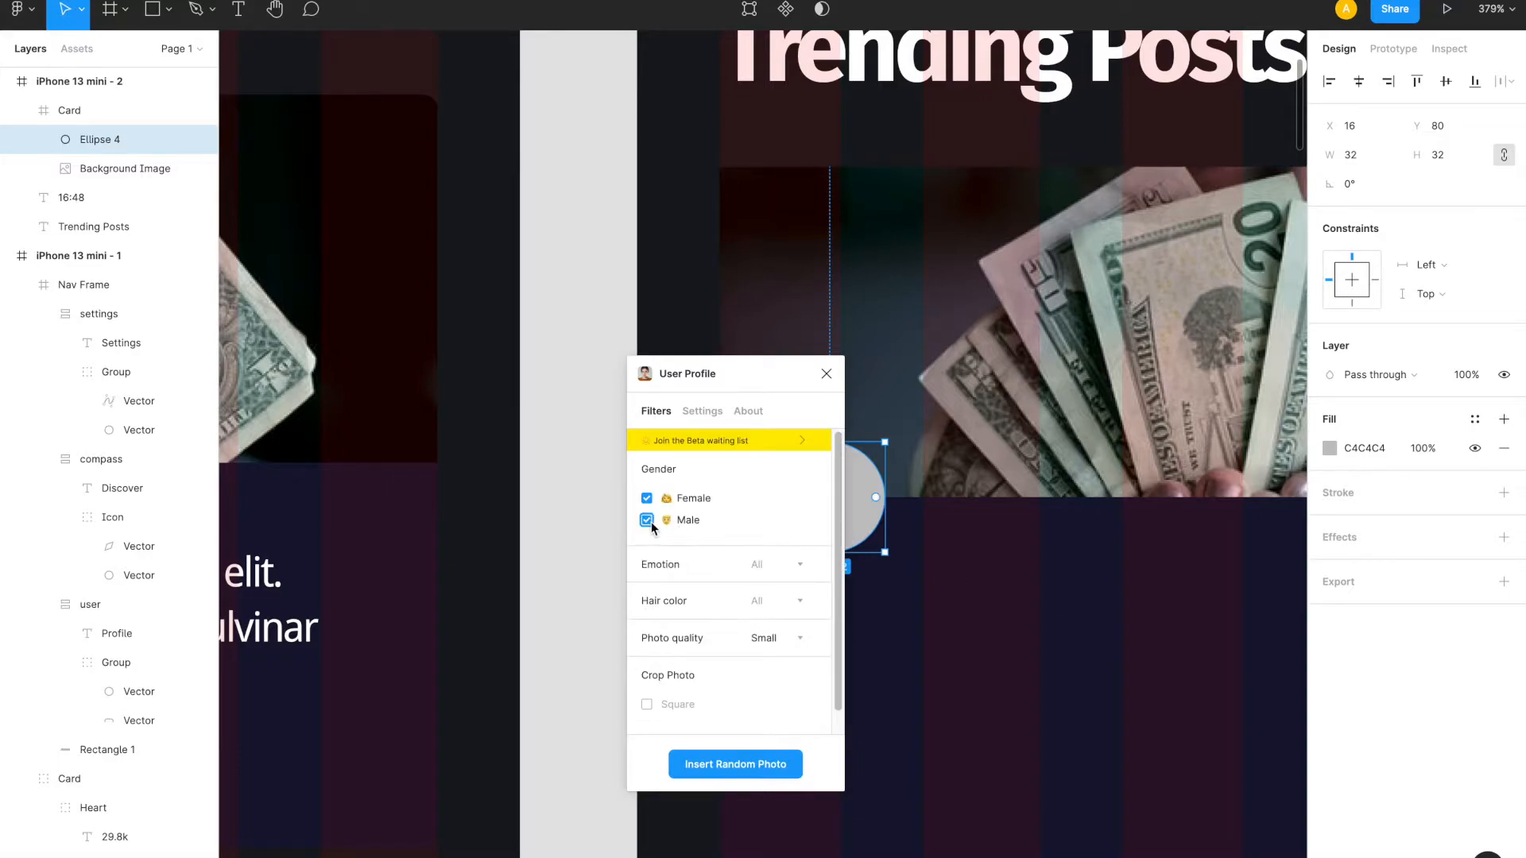
click(764, 764)
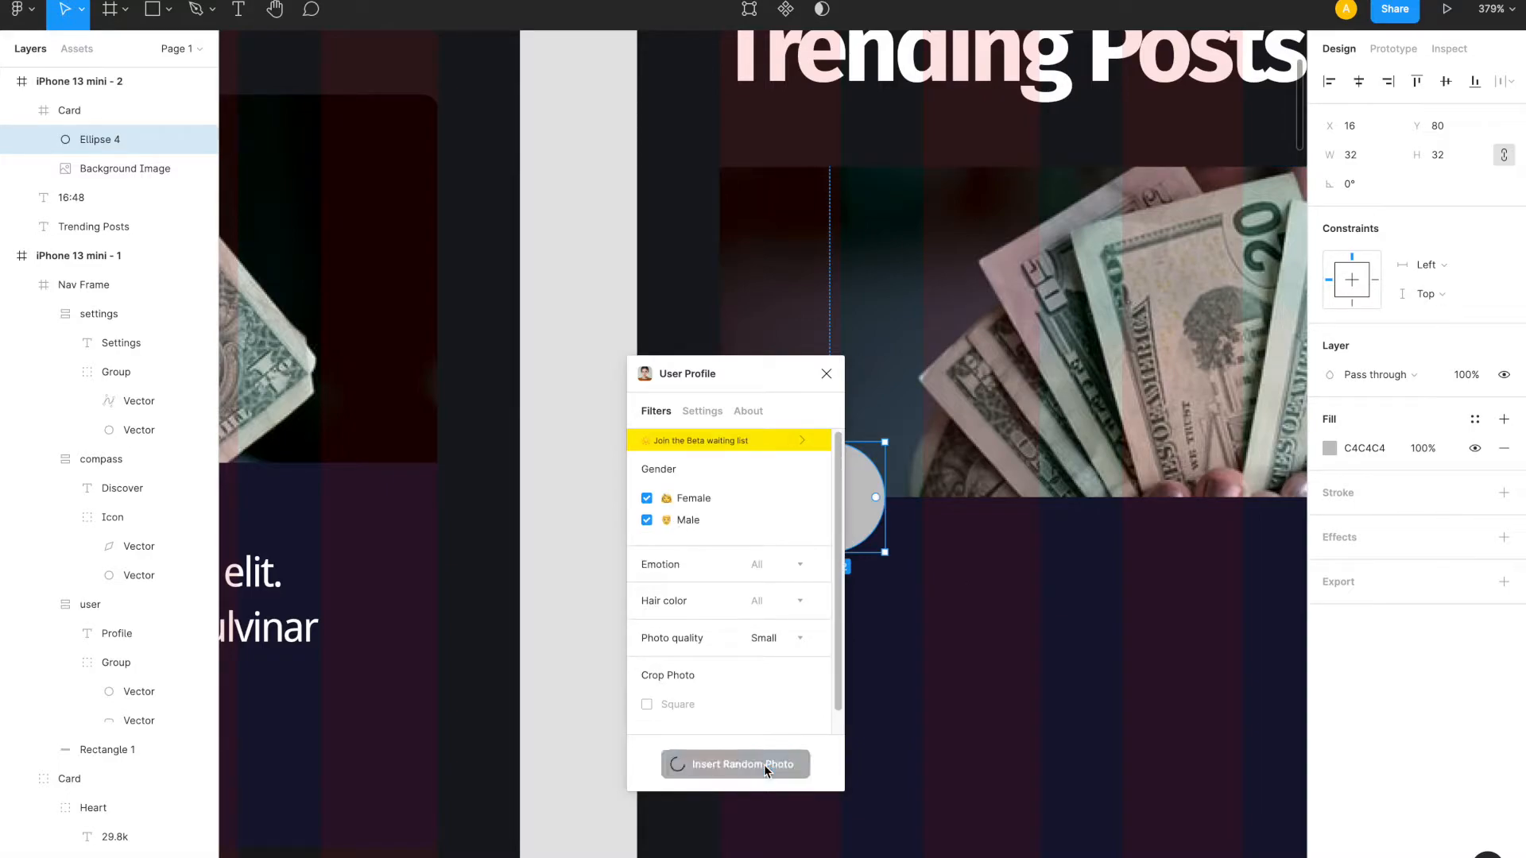
click(826, 374)
- Add an empty text box about 160 × 34 in the Card below the profile picture
click(1006, 587)
scroll(1008, 589, down, 5)
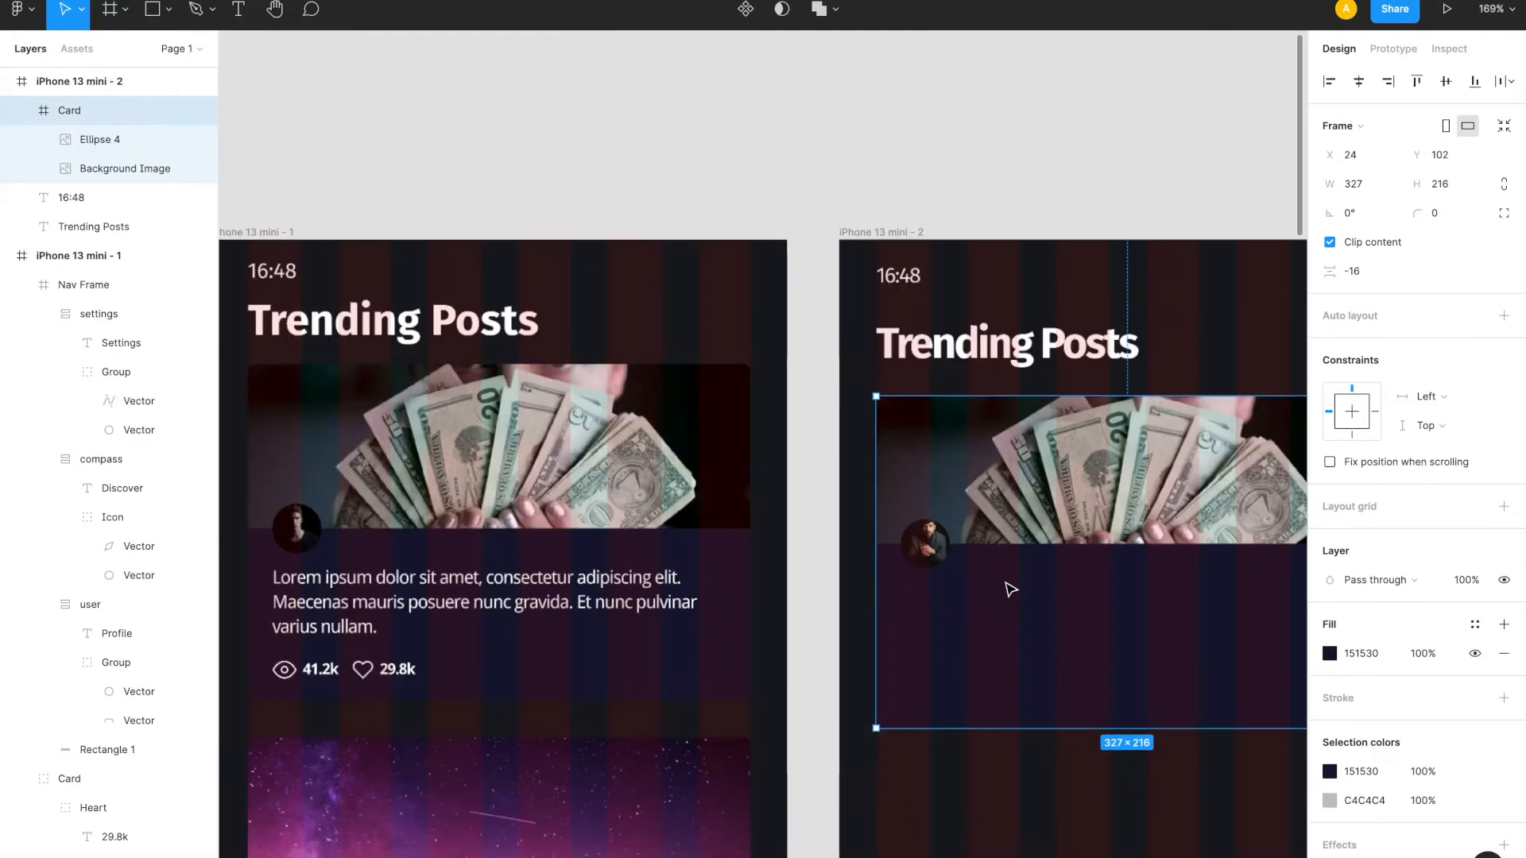
key(t)
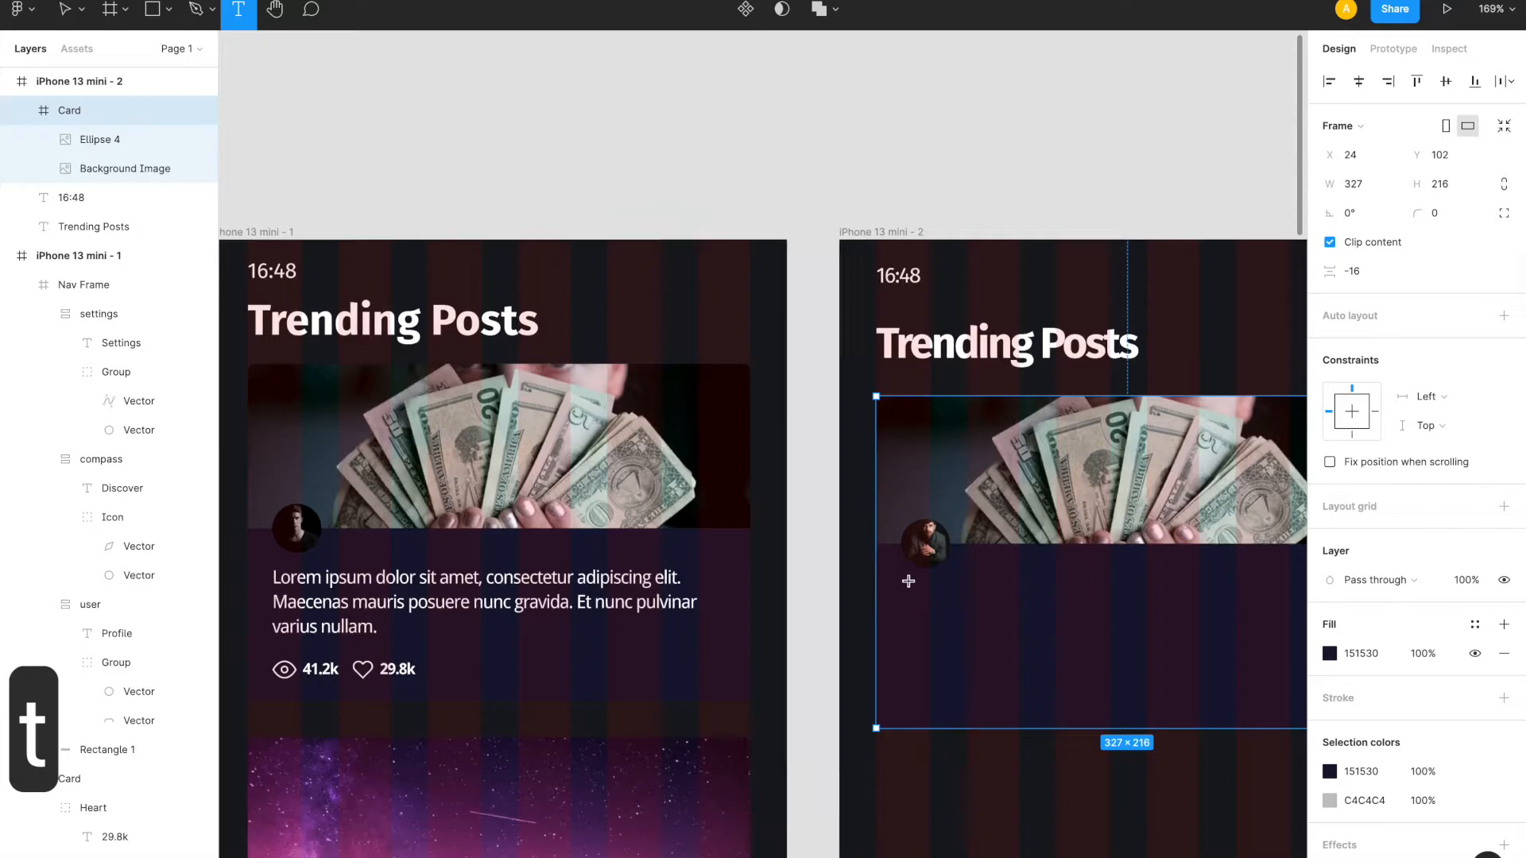
drag(910, 586, 1155, 638)
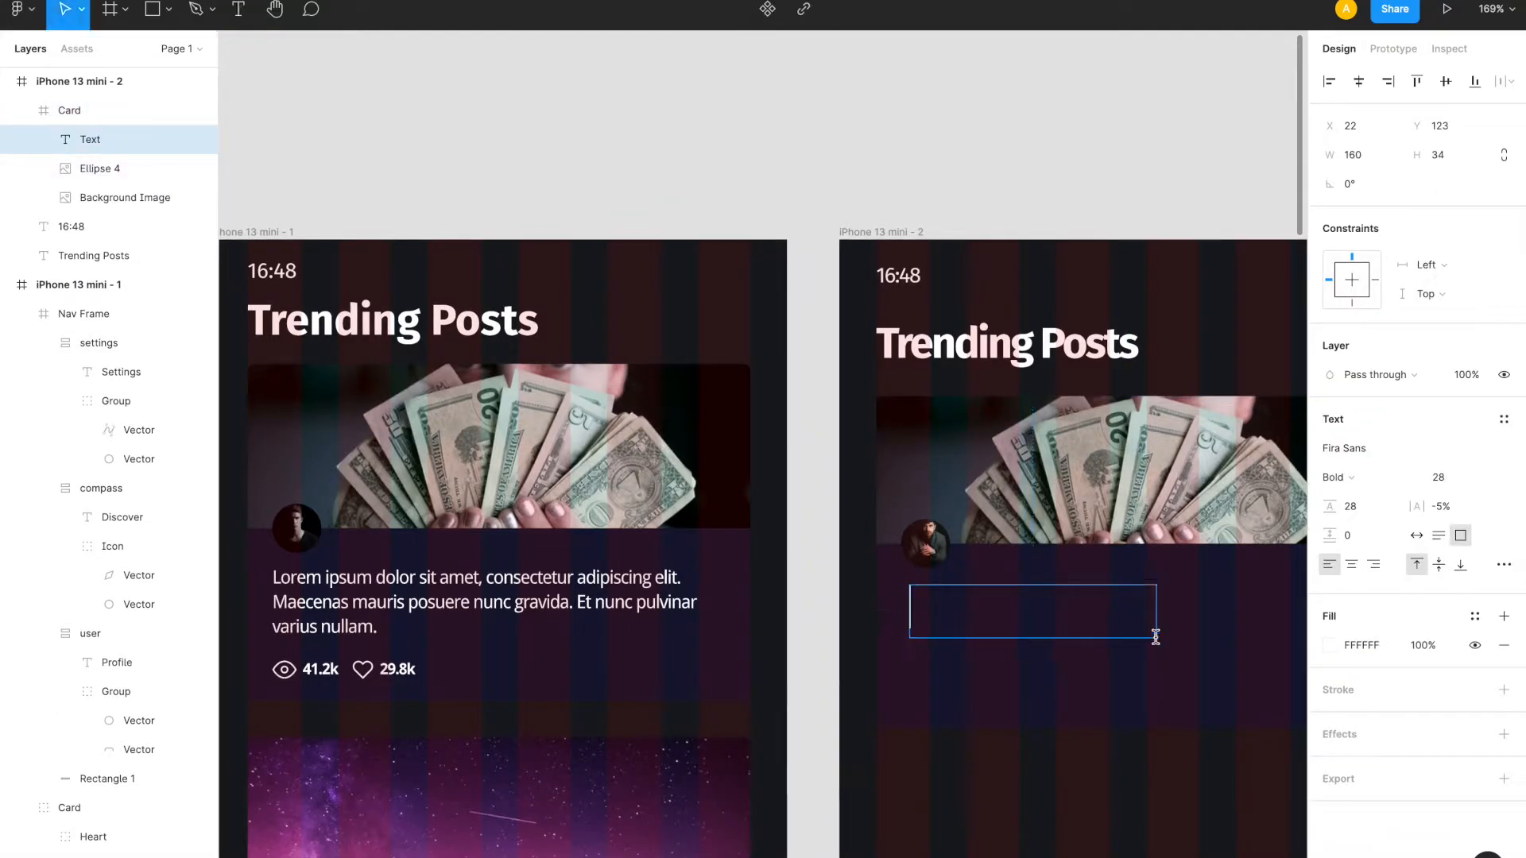
- Fill the text box with 2 sentences of placeholder text using the Lorem ipsum plugin
right_click(998, 618)
mouse_move(1059, 797)
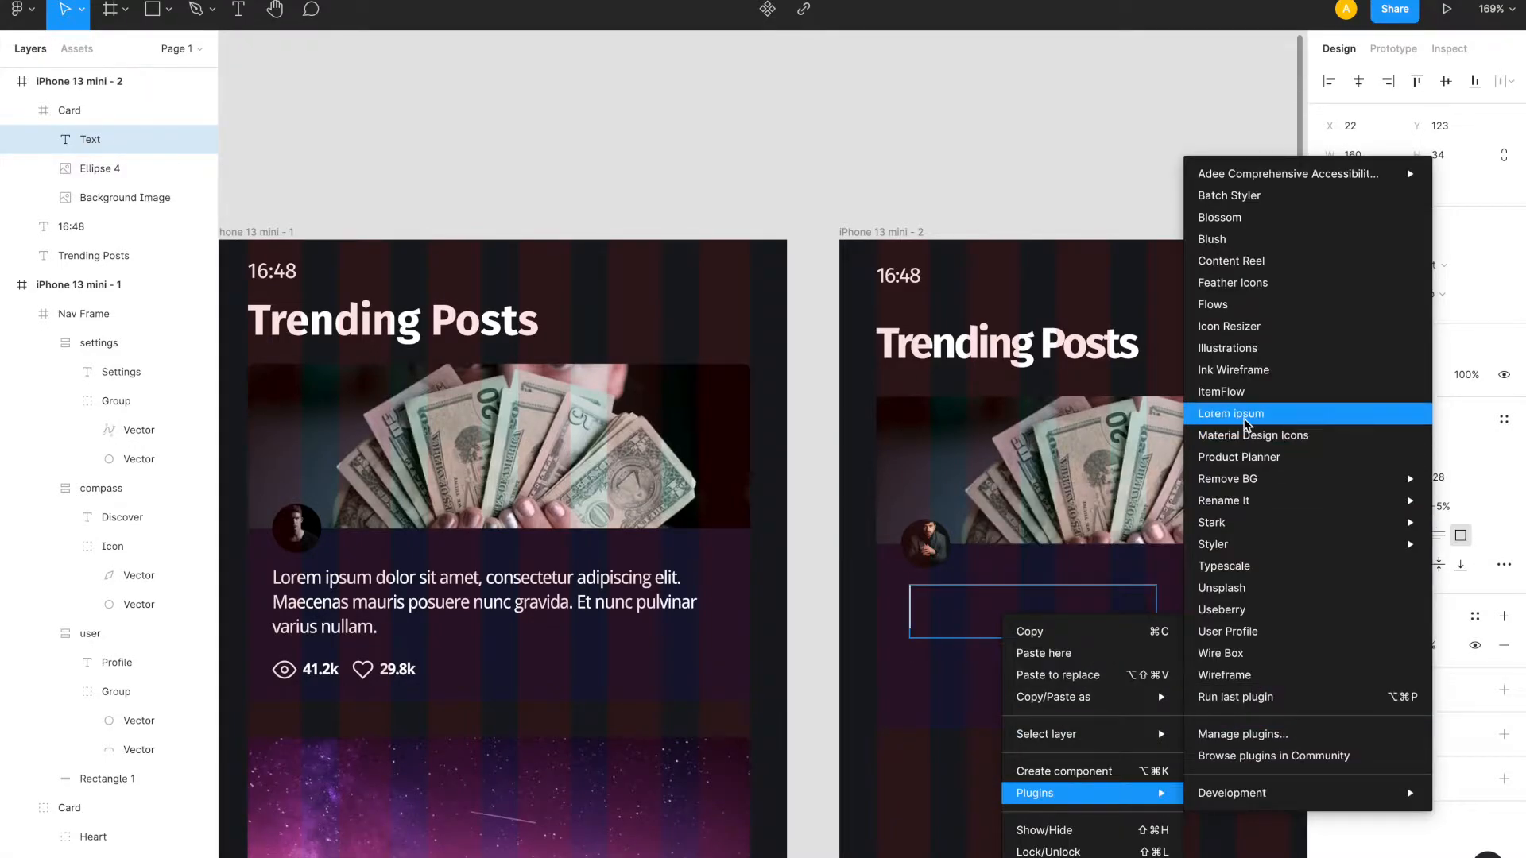
click(1244, 415)
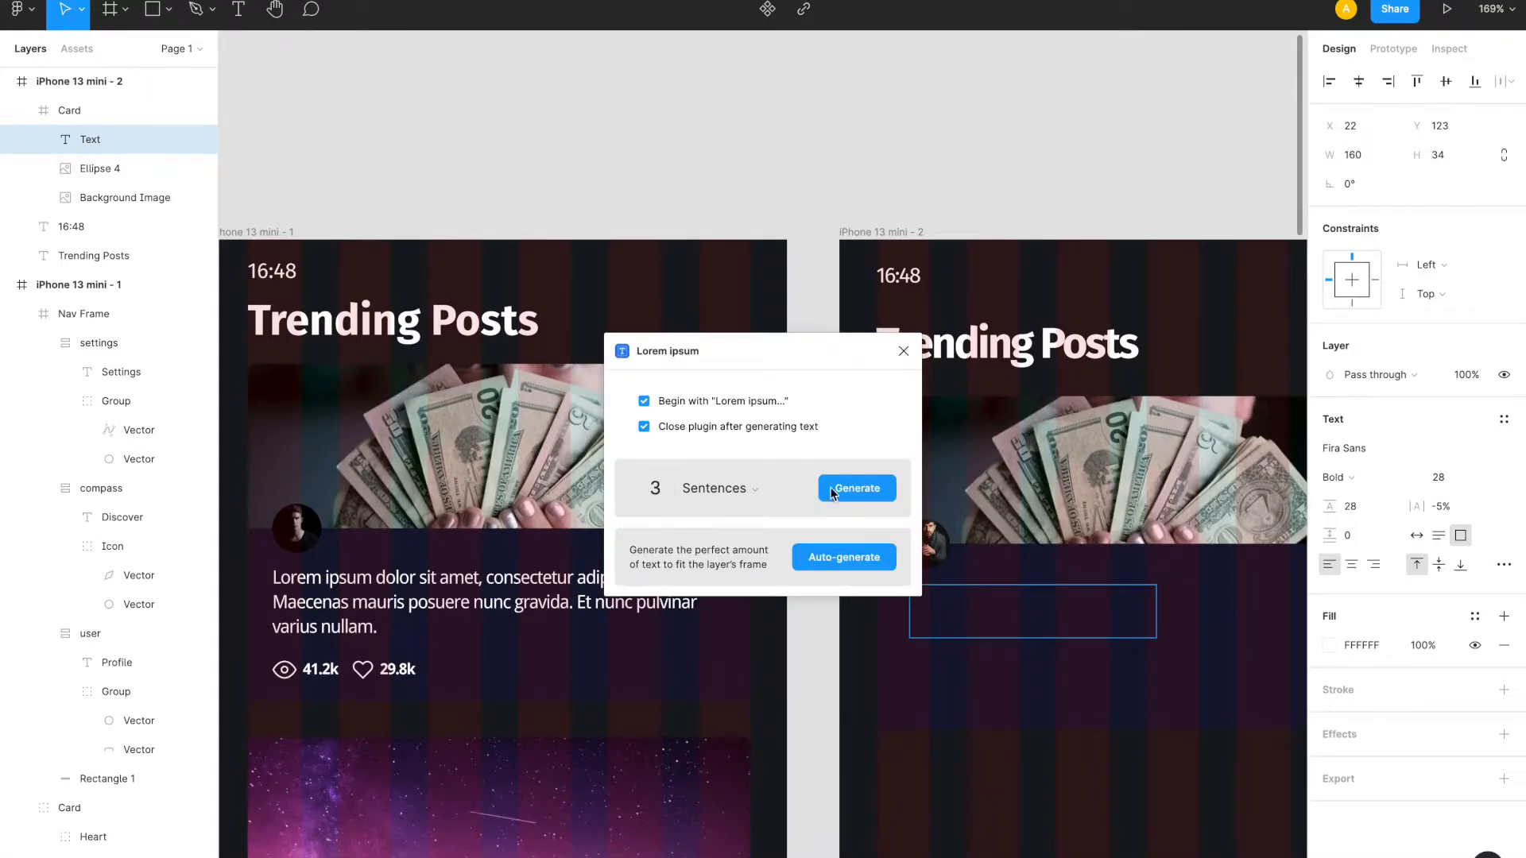
click(657, 487)
key(BackSpace)
text(2)
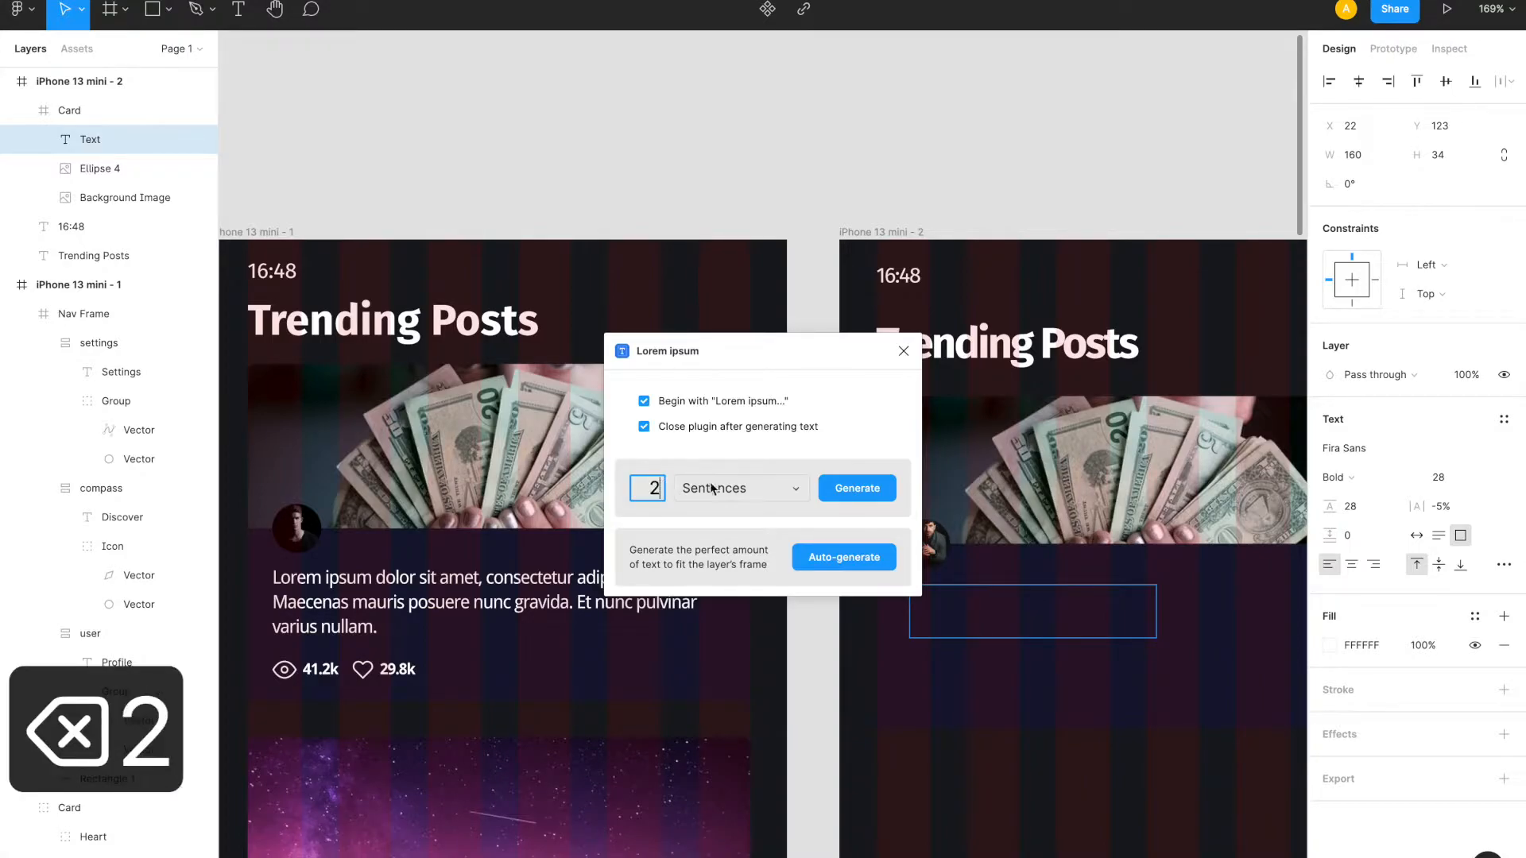
click(855, 488)
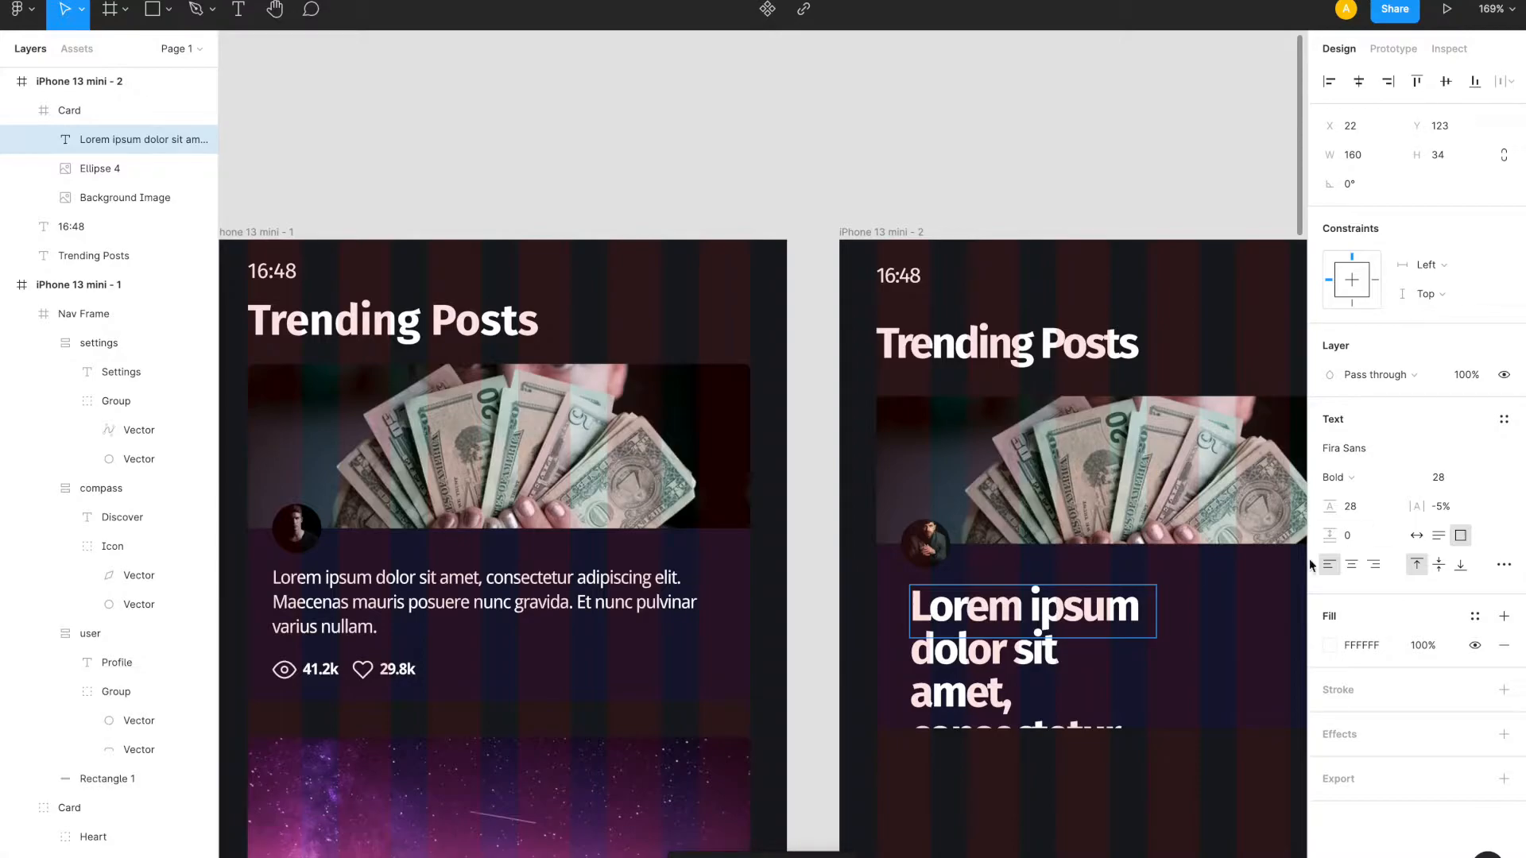
- Set the font size of the whole placeholder paragraph to 12
key(Return)
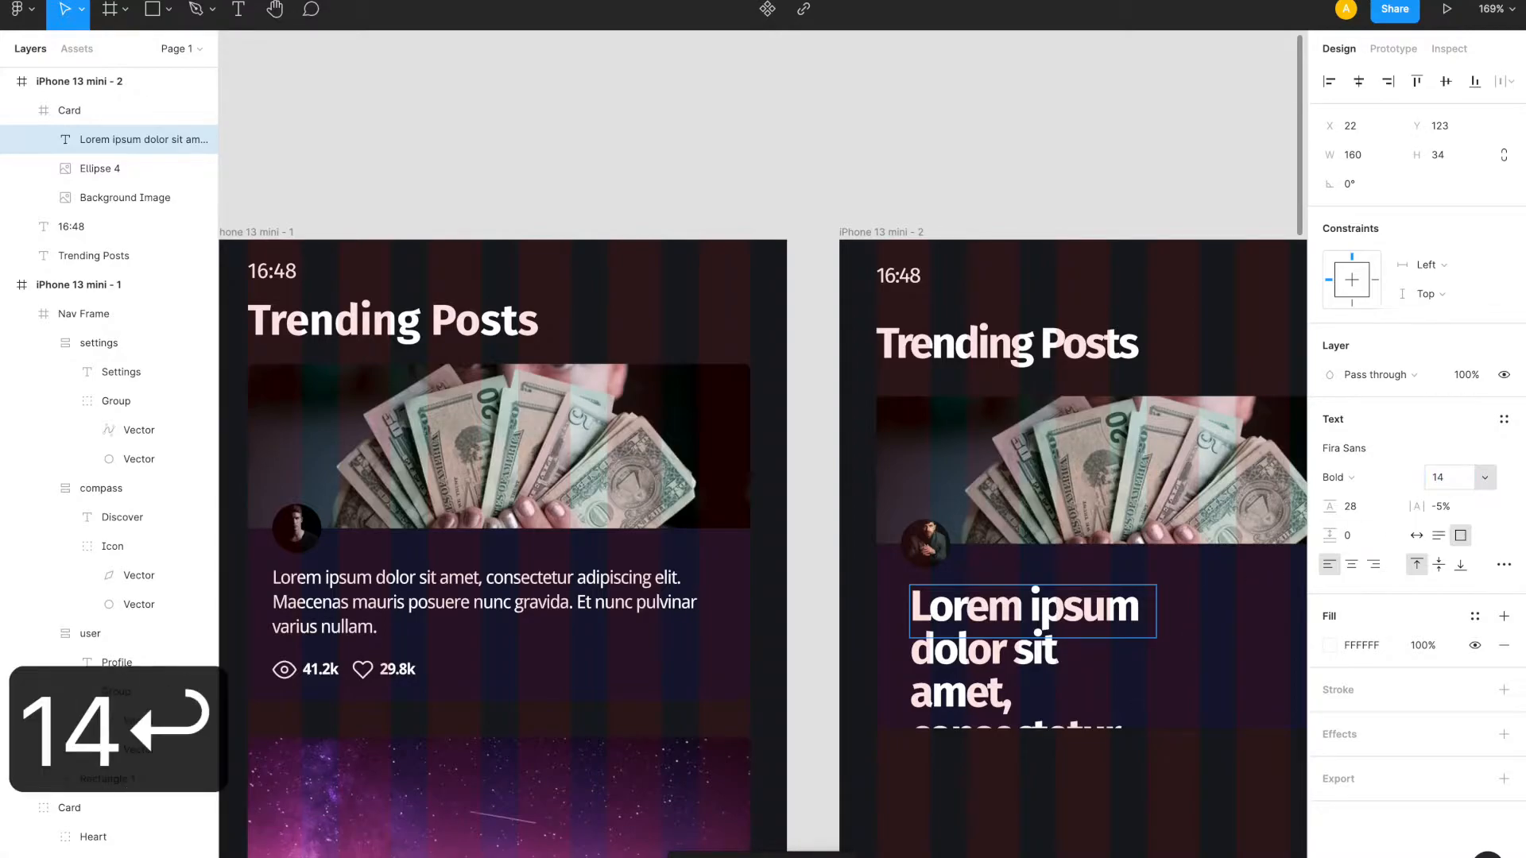
double_click(1025, 617)
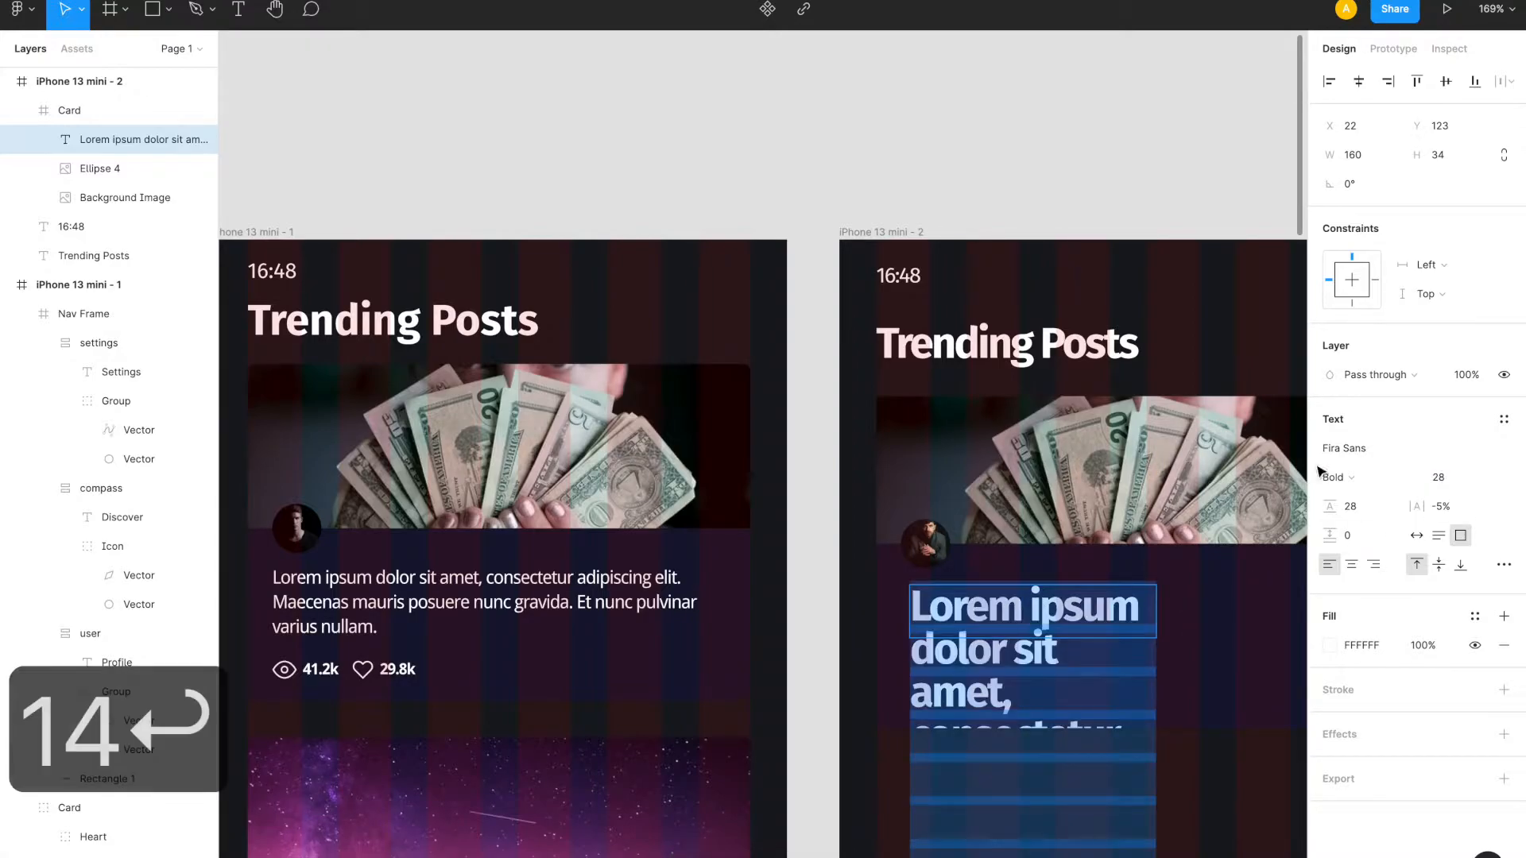
click(1440, 476)
text(14)
key(Return)
click(1440, 477)
text(12)
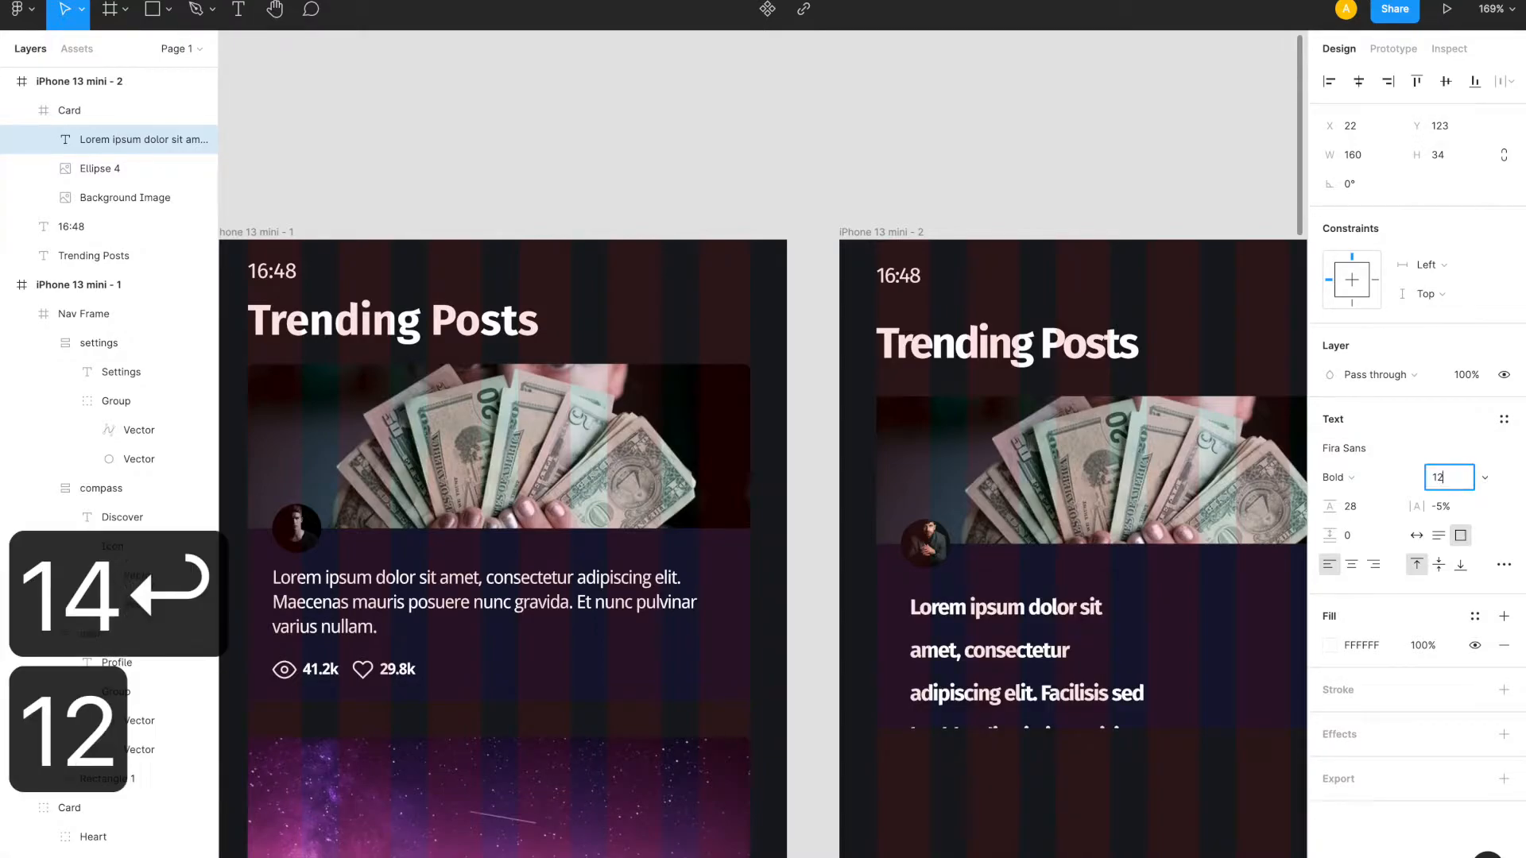
key(Return)
- Set the placeholder paragraph's line height to 14
click(1355, 506)
text(12)
key(Return)
click(1355, 506)
text(14)
key(Return)
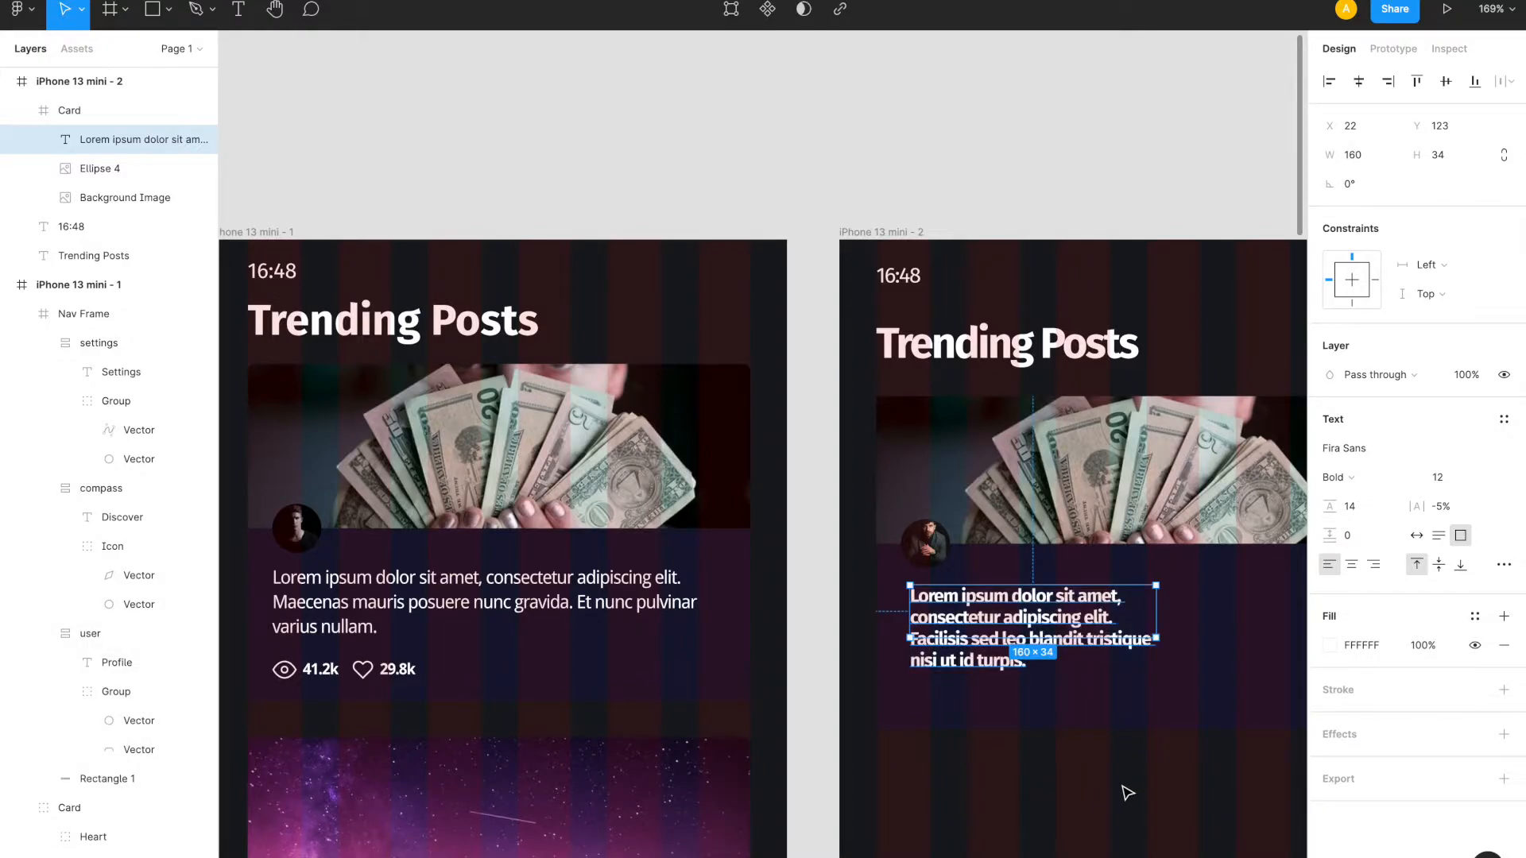
- Change the placeholder paragraph's weight to Regular and widen its text box to about 282
key(super+b)
scroll(1097, 675, right, 2)
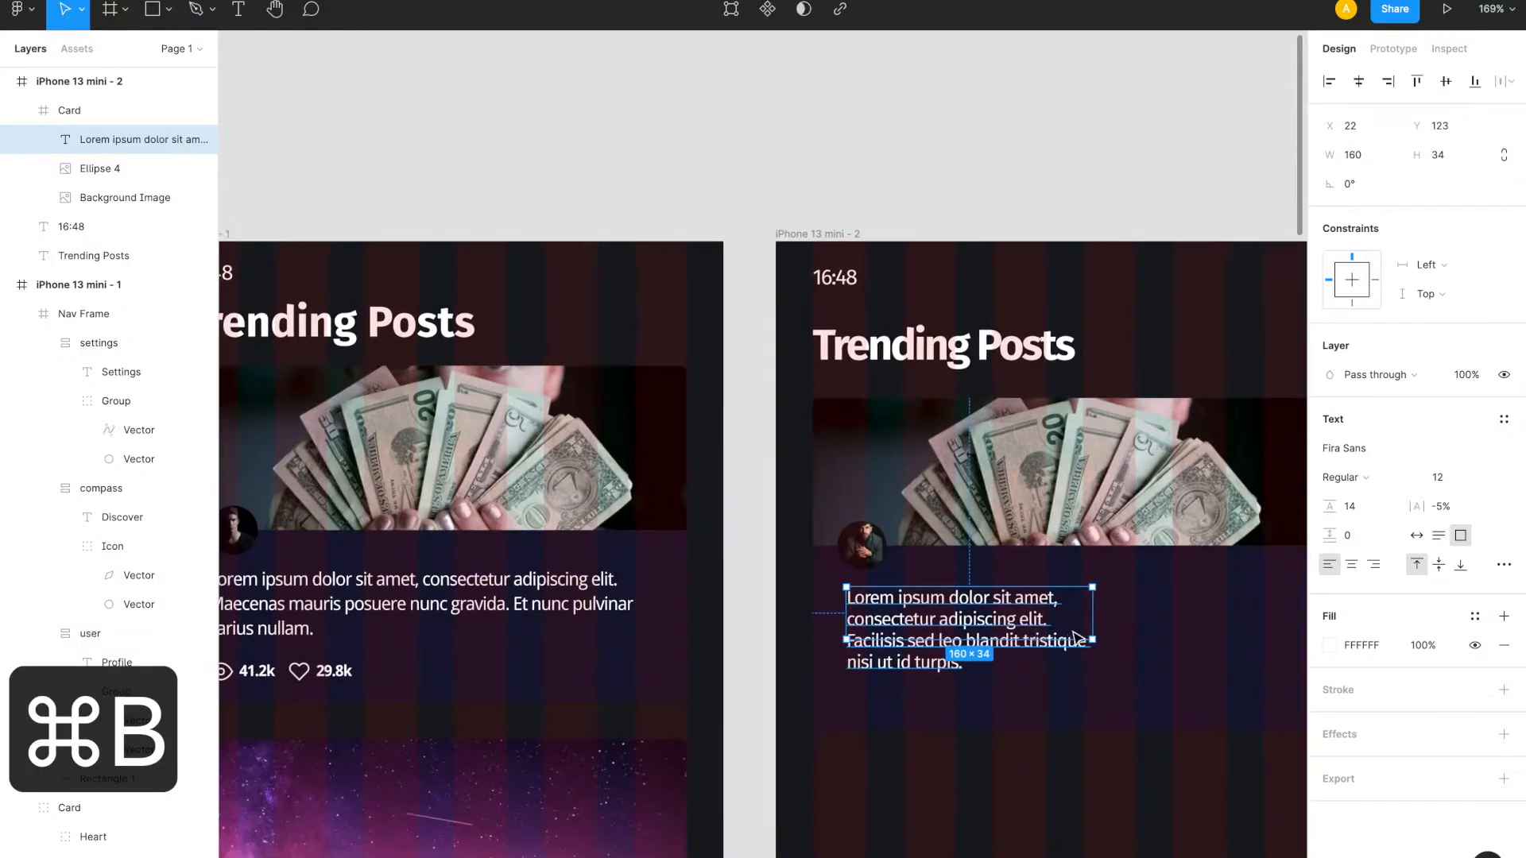
scroll(1074, 636, right, 2)
drag(1068, 613, 1215, 616)
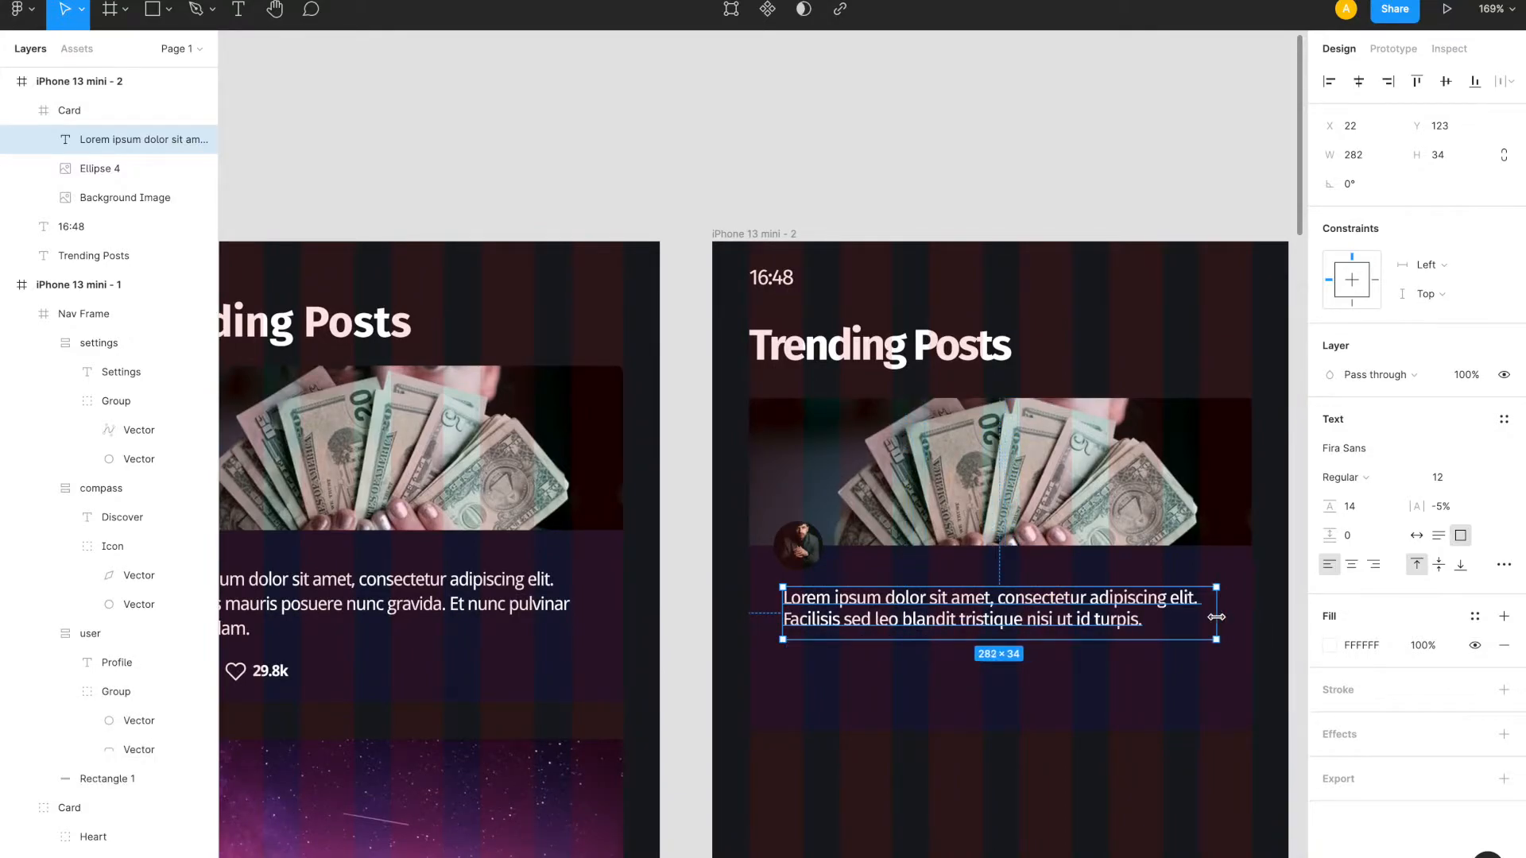
- Check the paragraph's spacing to the Card edges and set its X position to 16
key(alt)
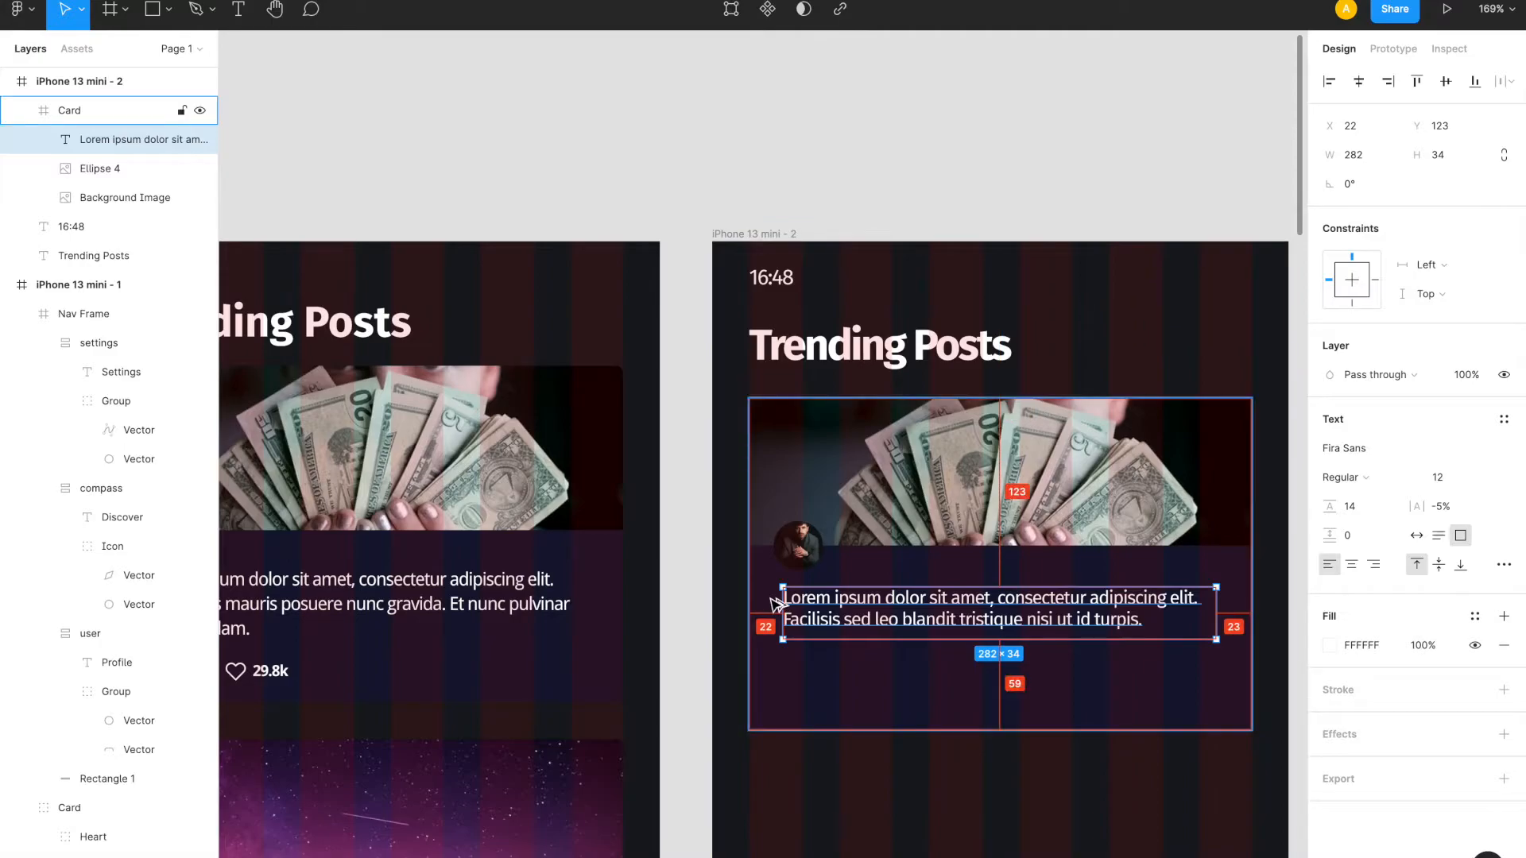
click(1359, 128)
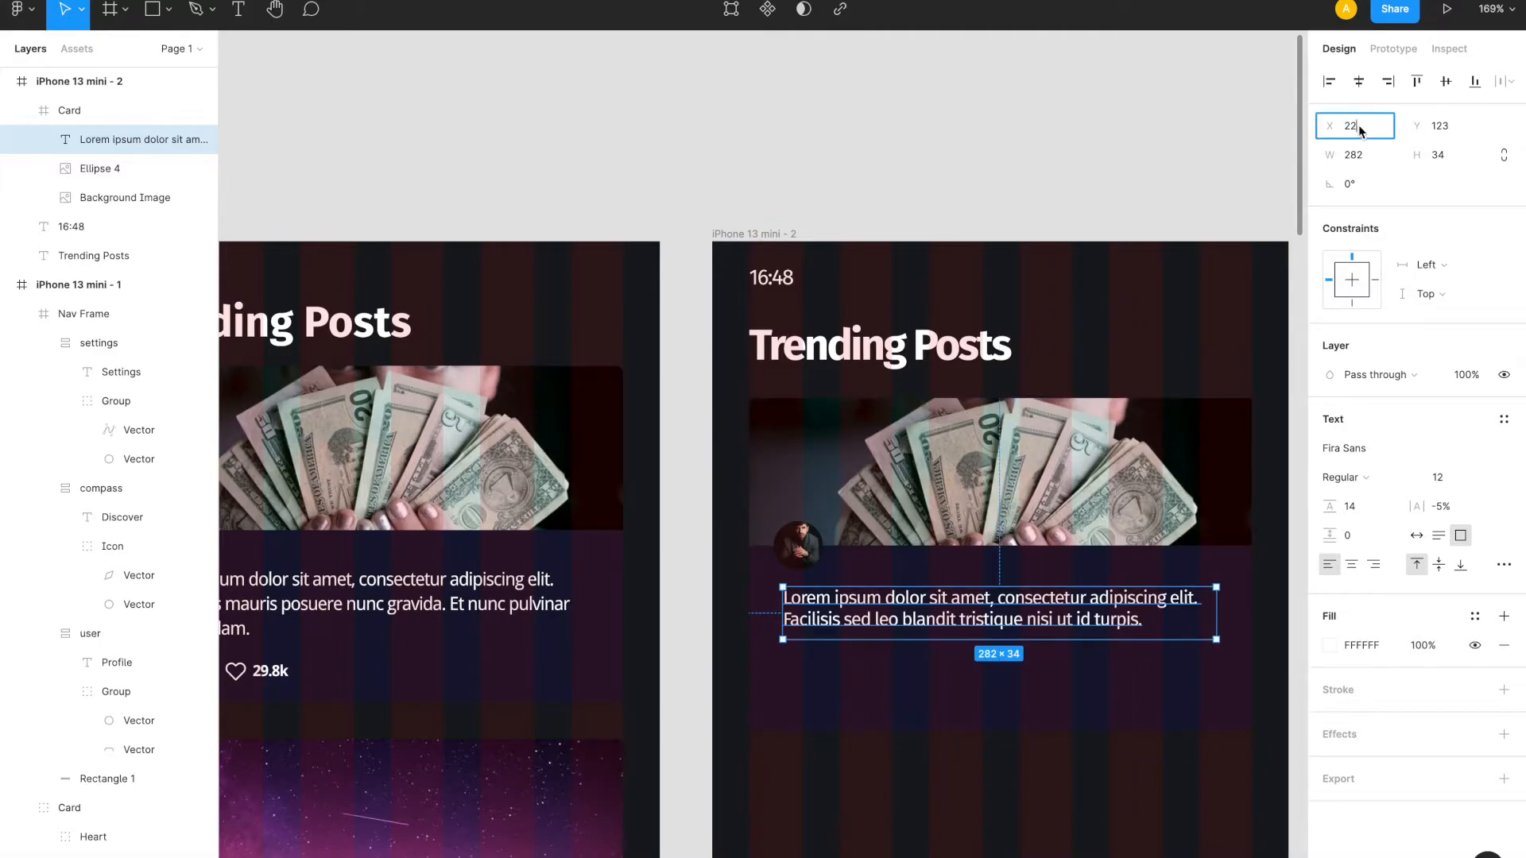
text(16)
key(Return)
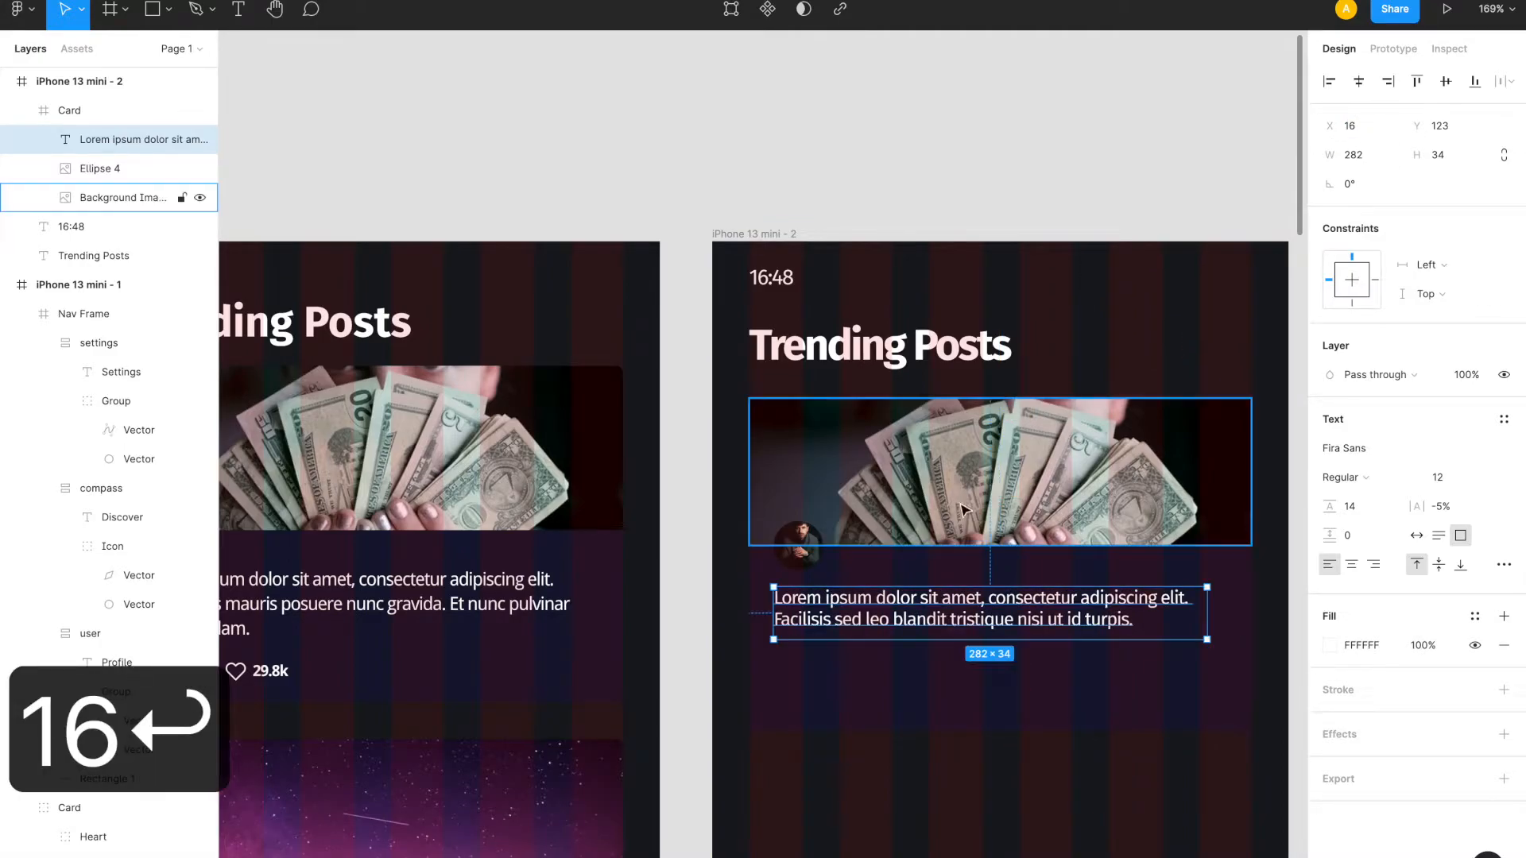
- Check the left alignment of the profile picture and paragraph against a vertical ruler guide, removing the stray rectangle and hiding the rulers
key(shift+r)
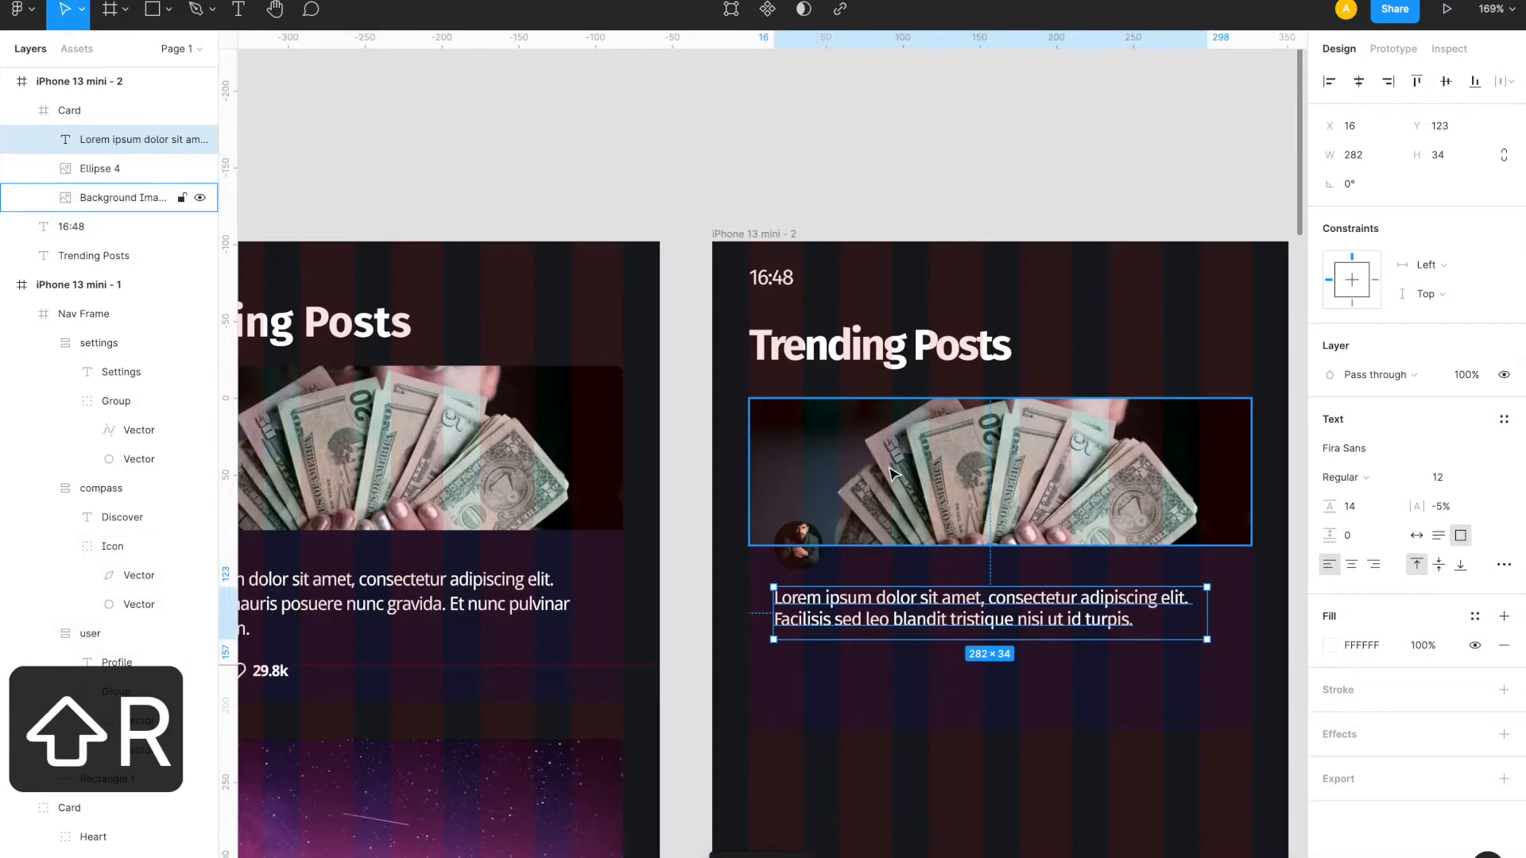
key(shift+r)
key(r)
key(shift+r)
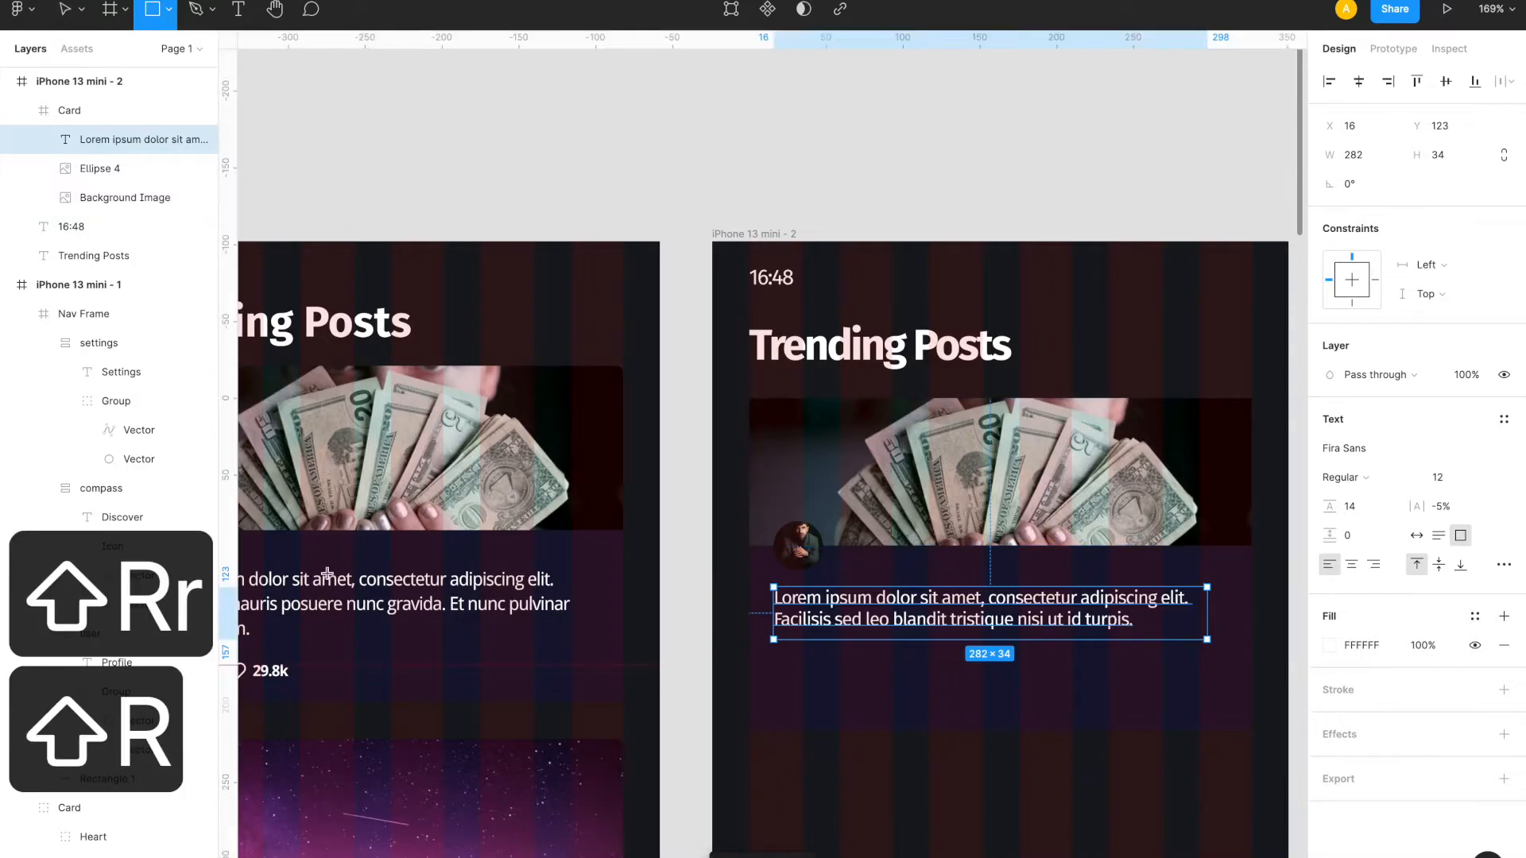
click(233, 535)
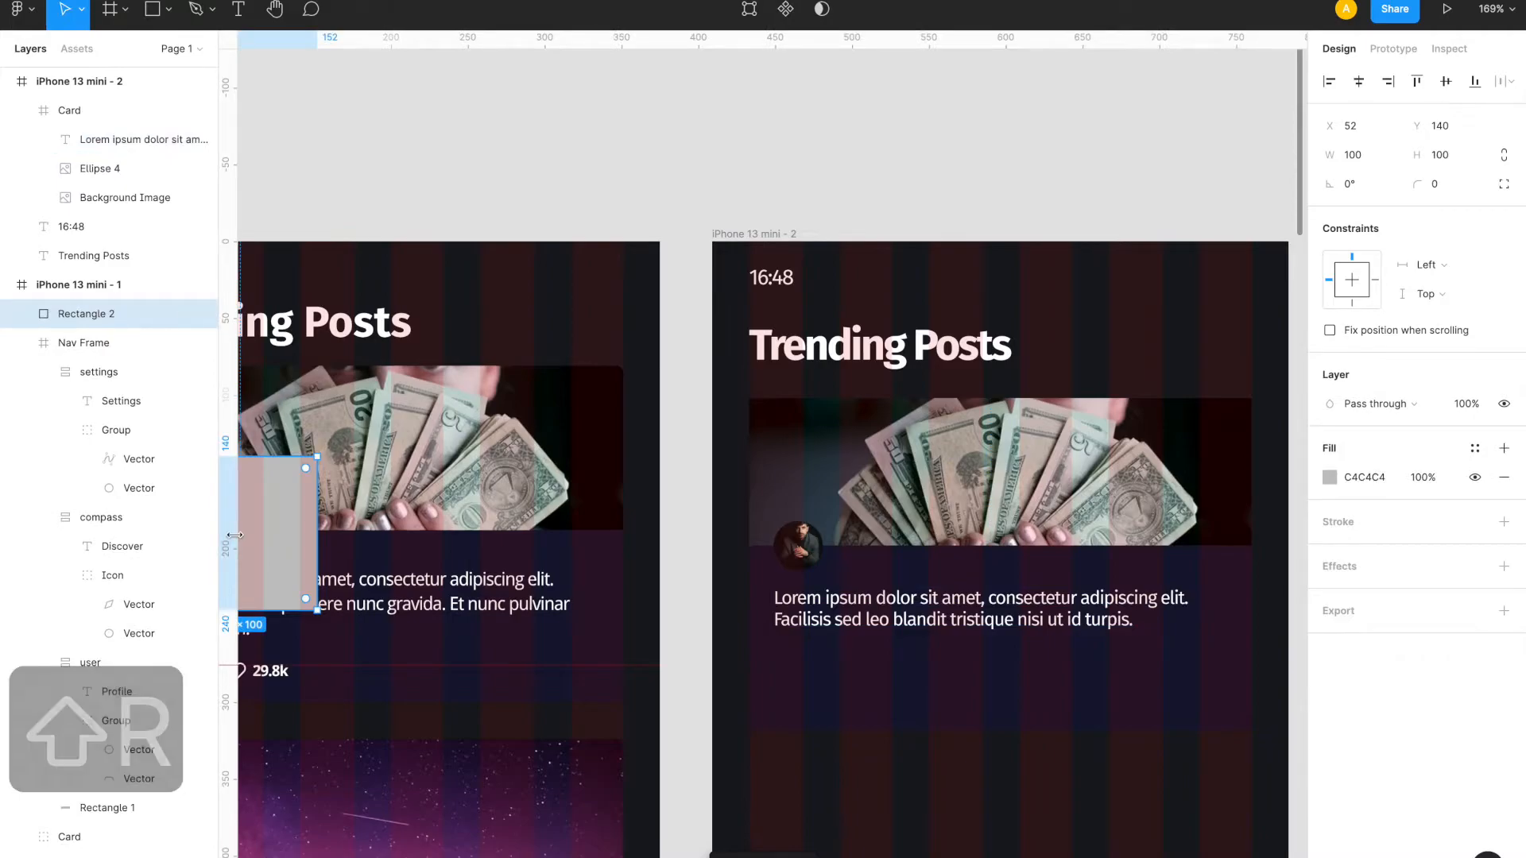
key(BackSpace)
drag(236, 511, 773, 503)
key(shift+r)
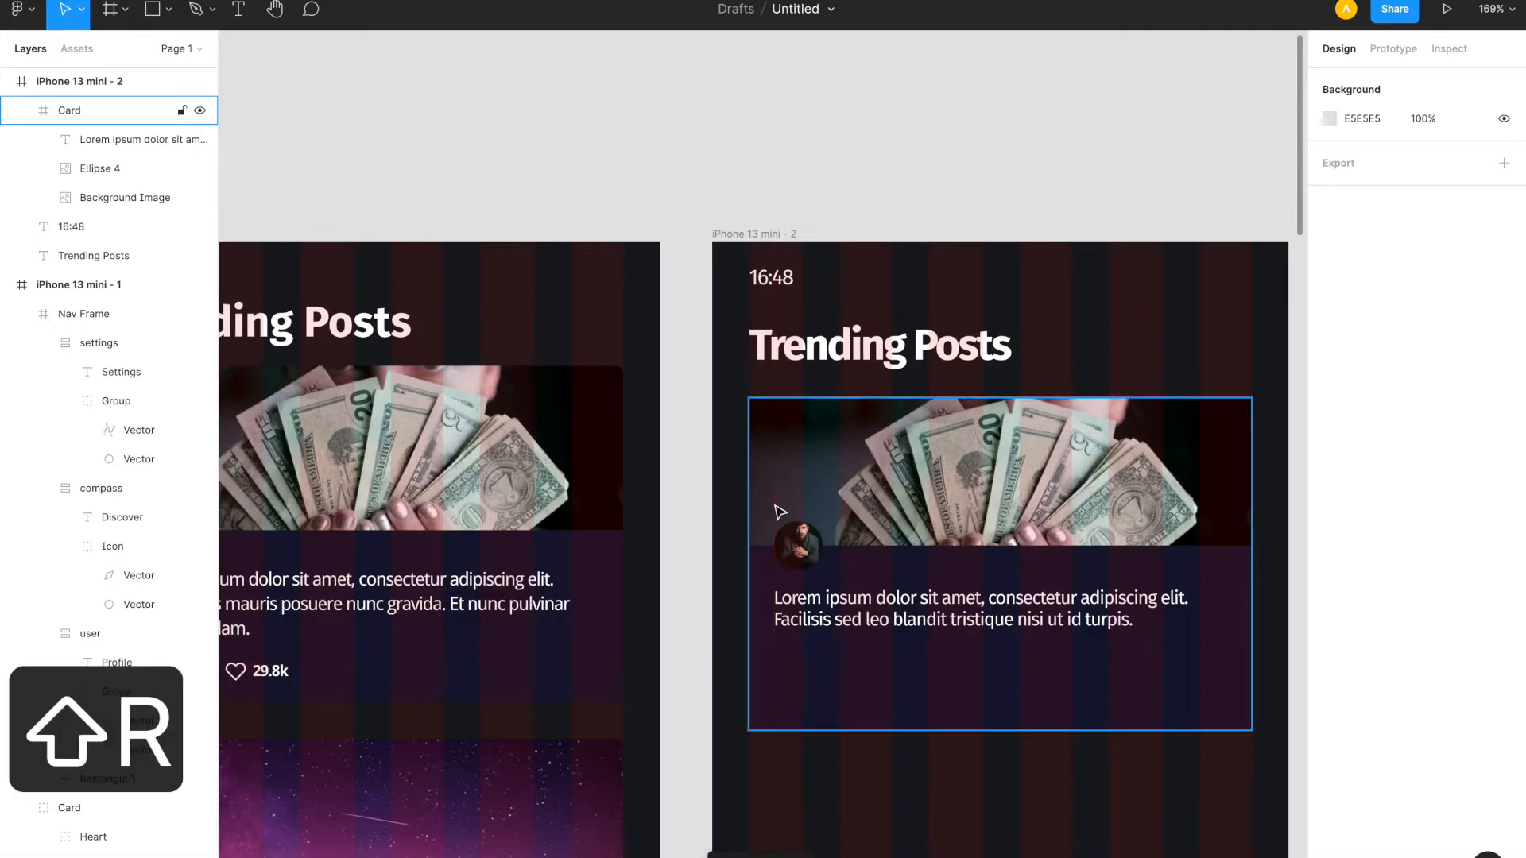
- Lengthen the Card's placeholder paragraph by repeating its closing words "tristique nisi ut id turpis." at the end
click(882, 626)
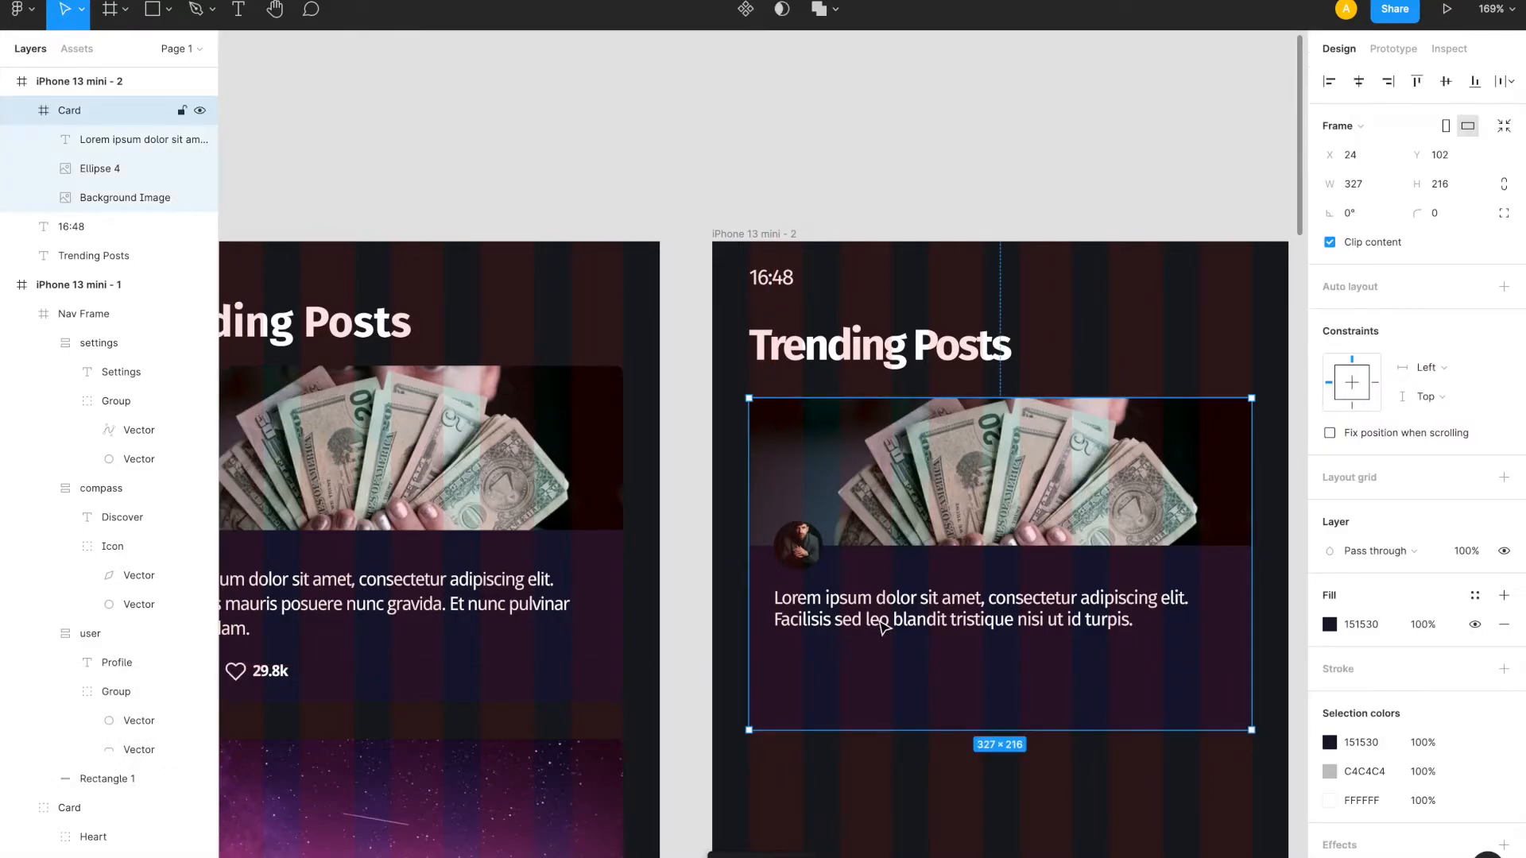
double_click(1053, 614)
click(1027, 620)
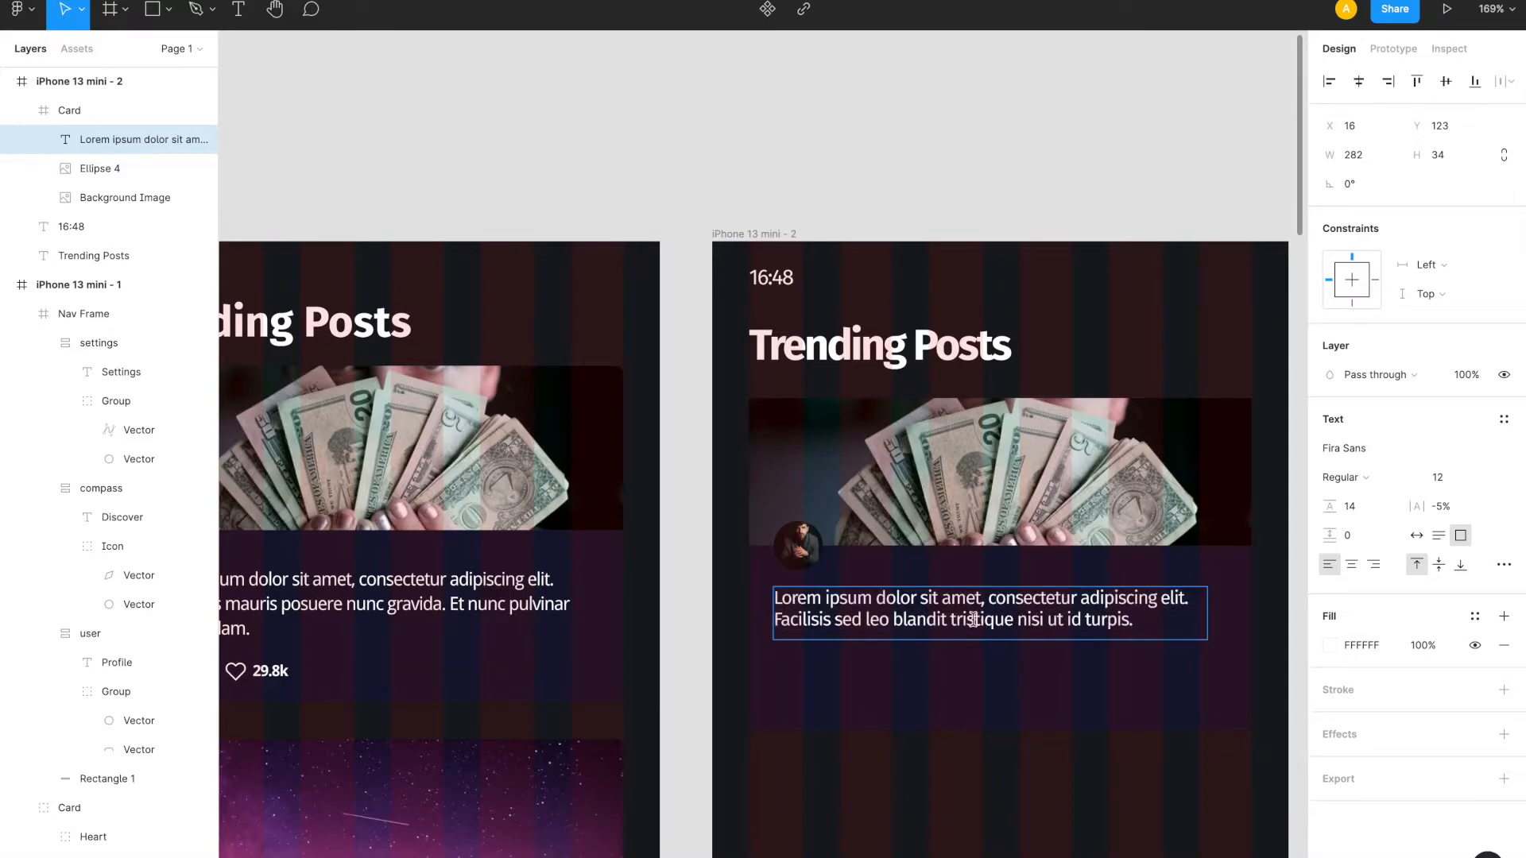
drag(952, 620, 1145, 620)
key(cmd+c)
key(Escape)
key(super+v)
key(Escape)
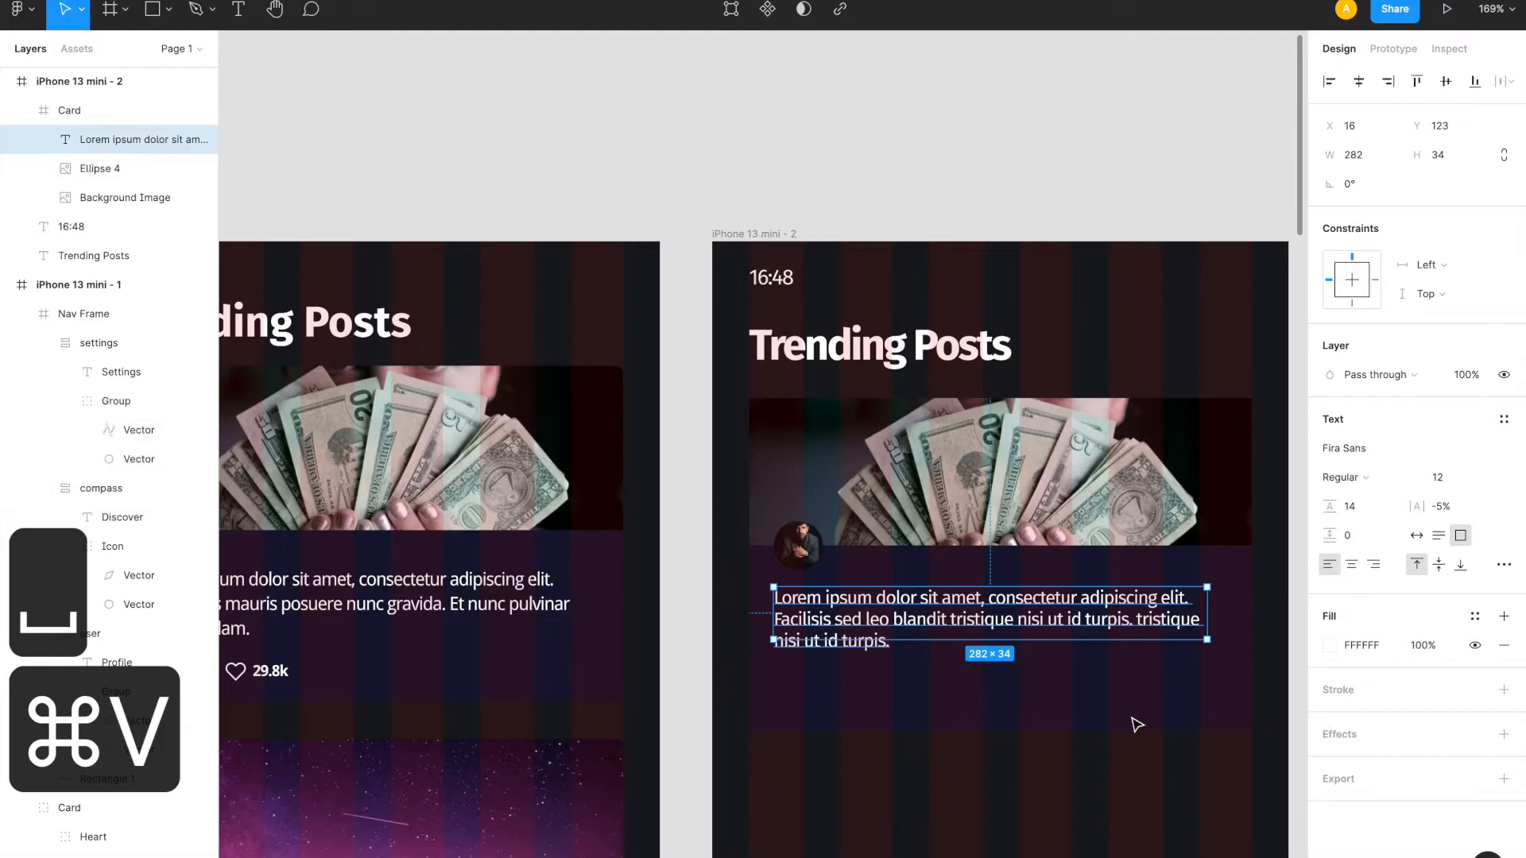
key(Escape)
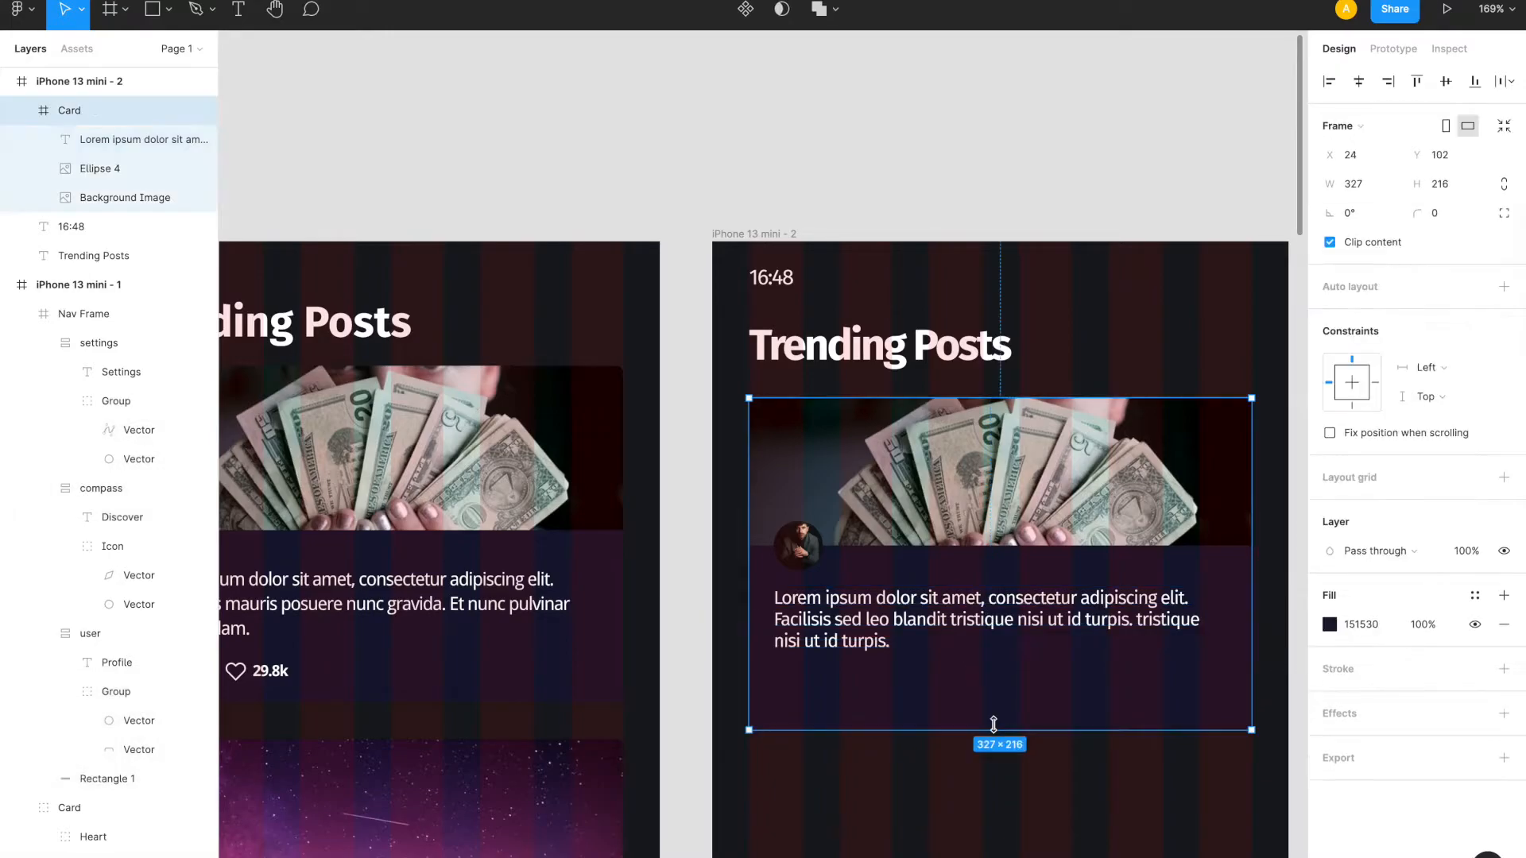
- Set the letter spacing of the Card's placeholder paragraph to 0%
click(911, 612)
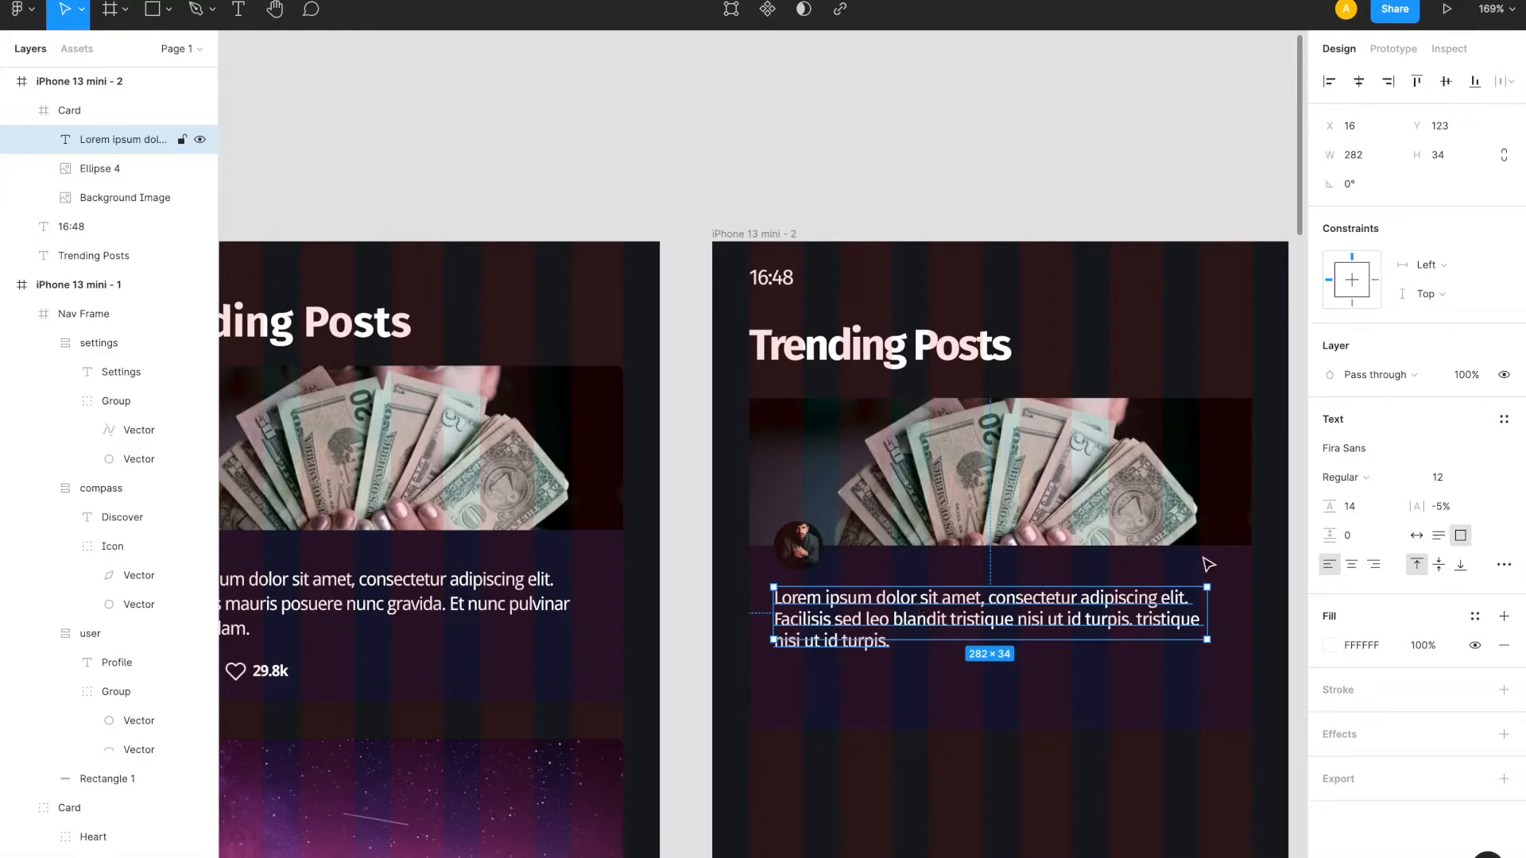
click(1448, 507)
text(0)
key(Return)
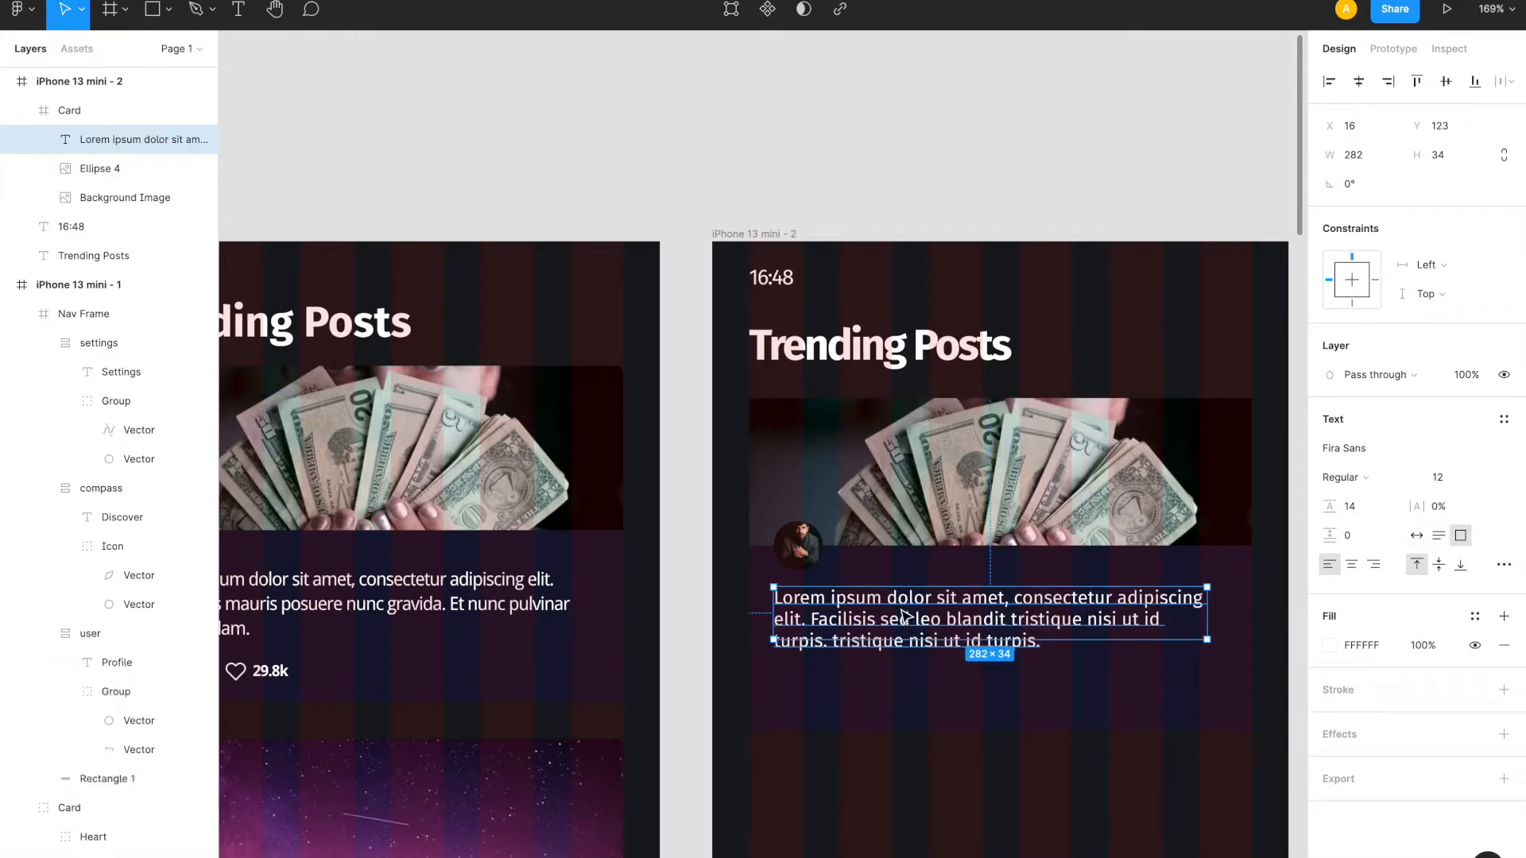
- Move the paragraph up within the Card to a Y position of 120
drag(905, 619, 906, 614)
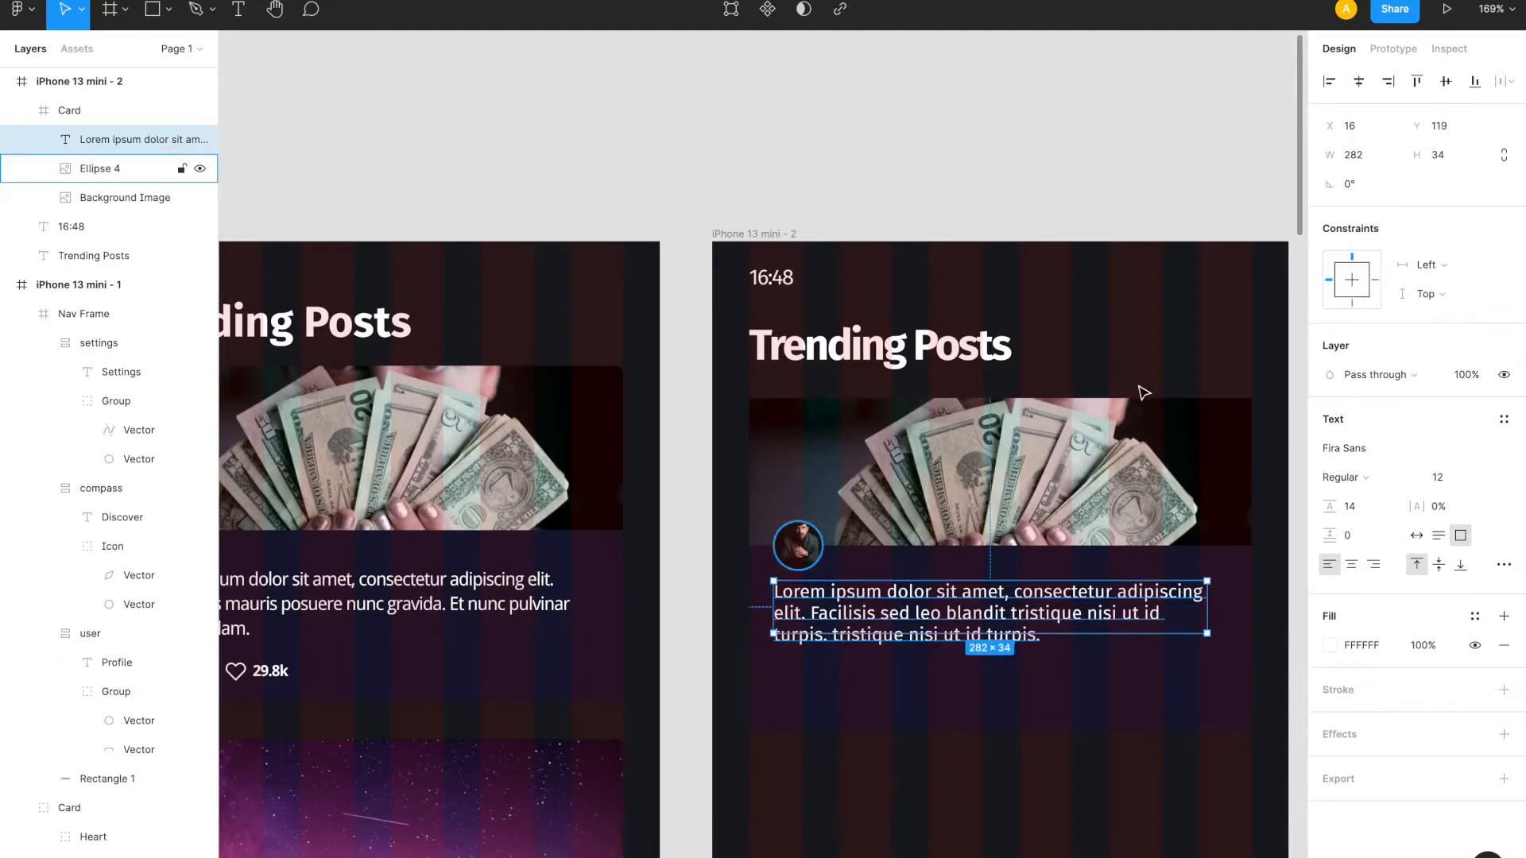
click(1437, 125)
key(Up)
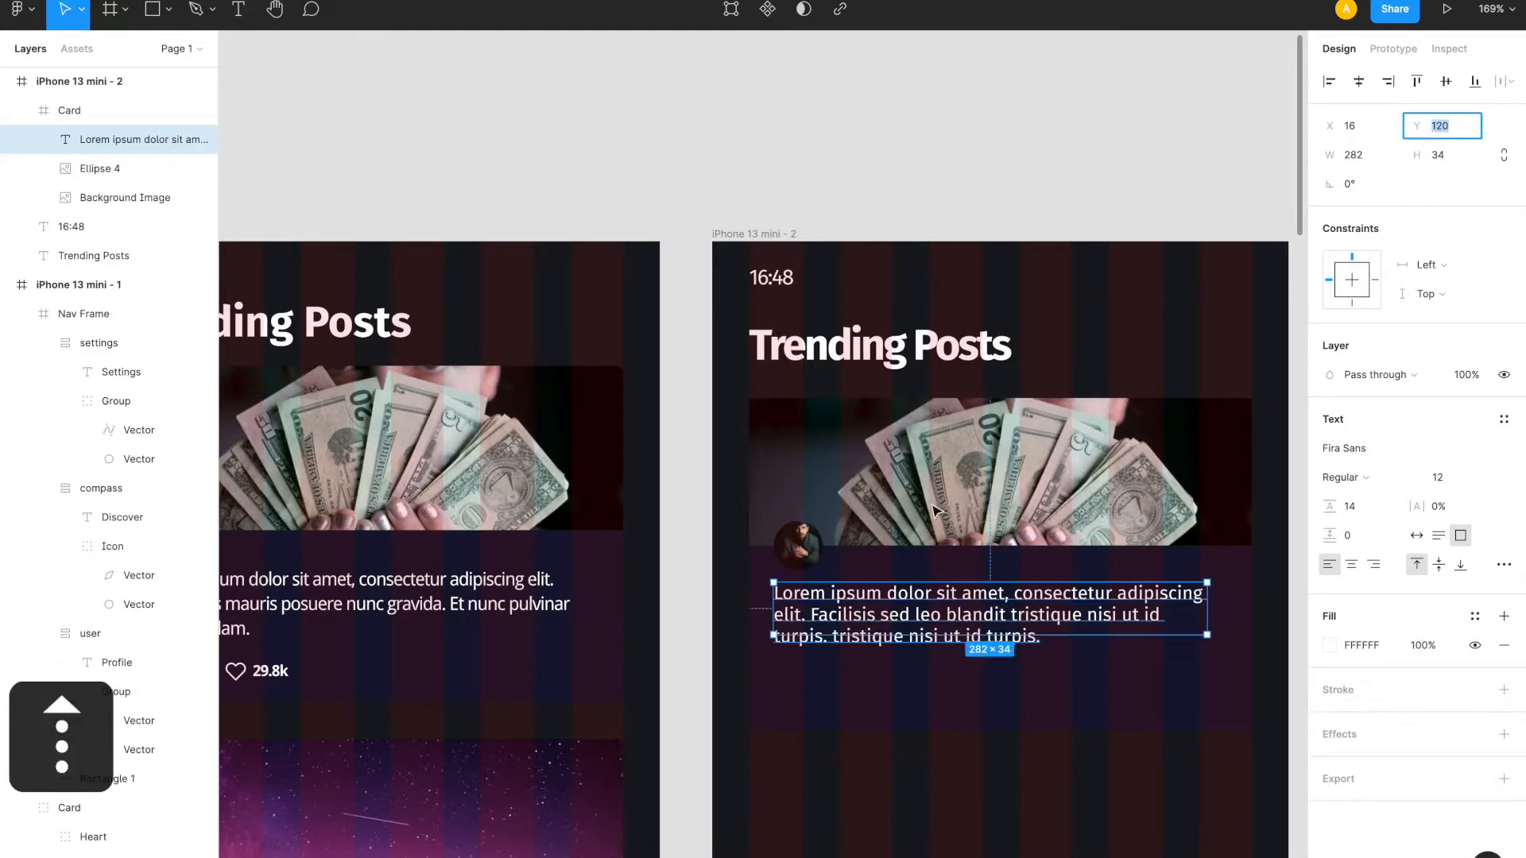
click(848, 725)
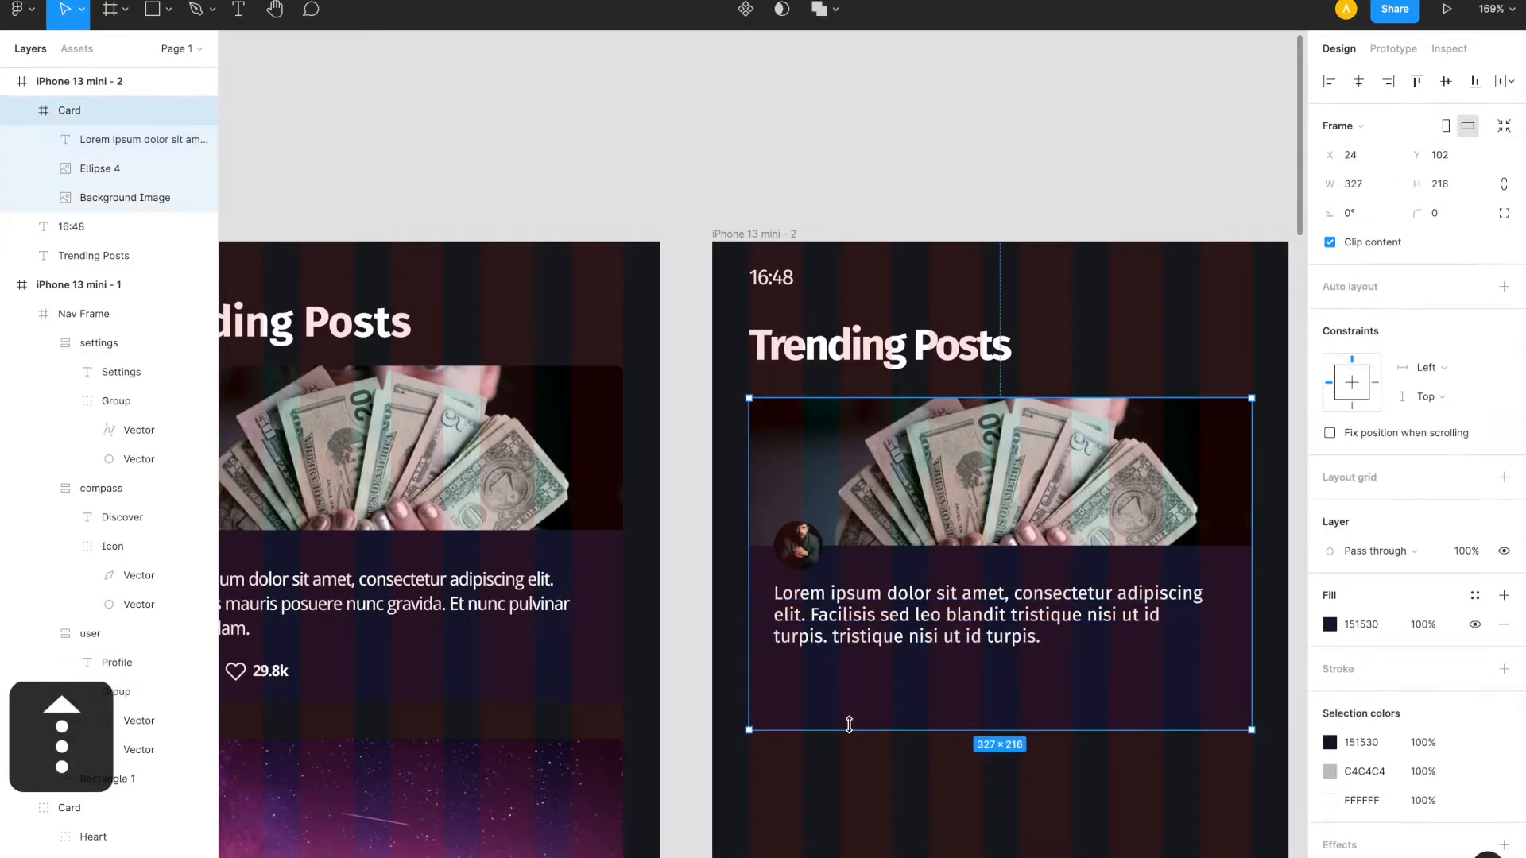
click(869, 766)
- Set the line height of the Card's placeholder paragraph to 16
scroll(870, 767, down, 5)
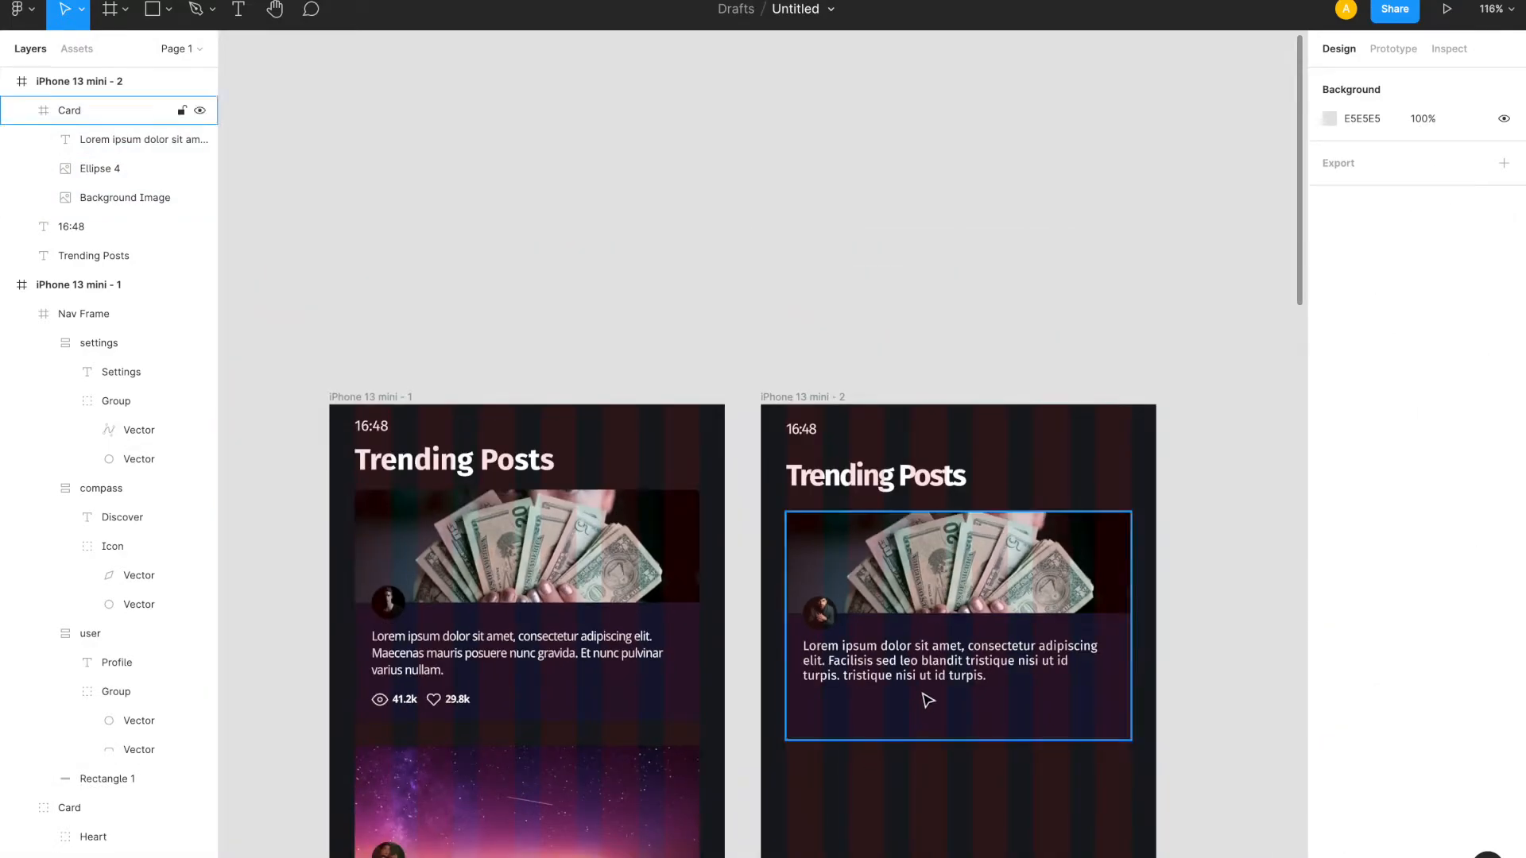
click(916, 675)
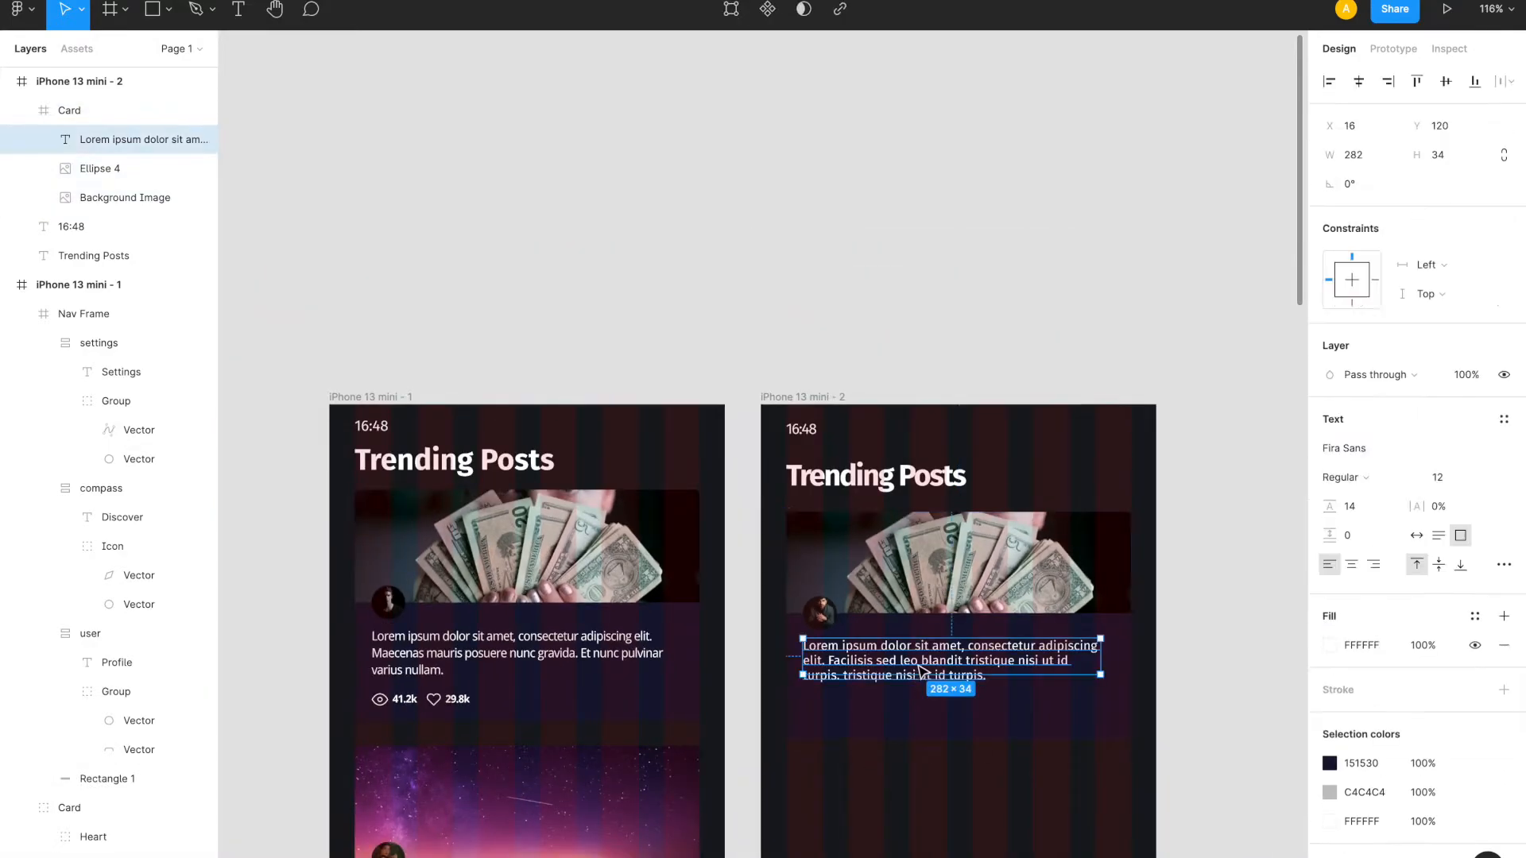
click(1354, 508)
text(16)
key(Return)
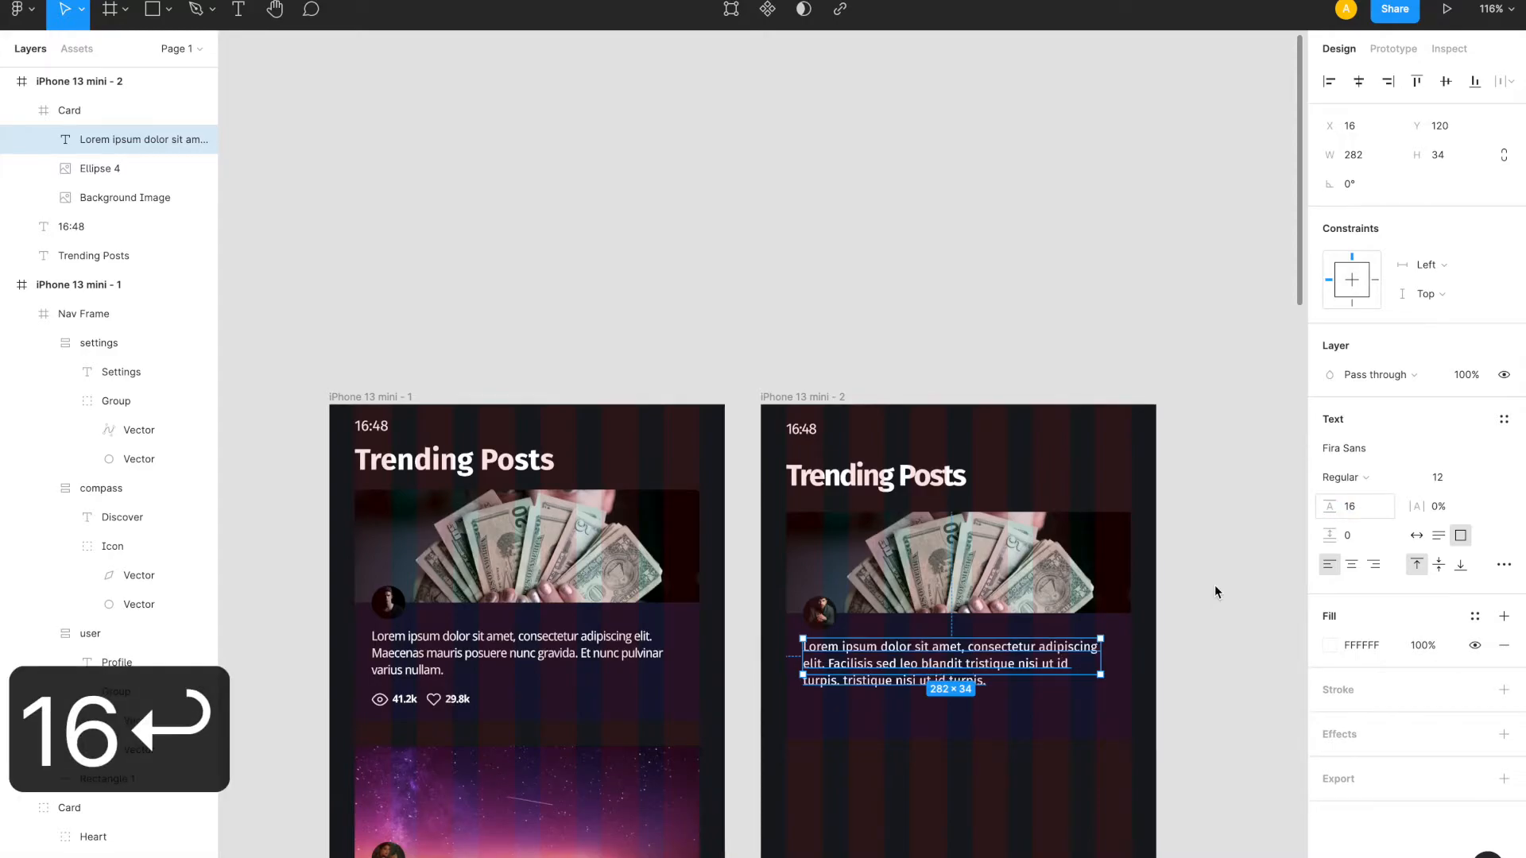
- Insert the eye icon on the second screen using the Feather Icons plugin
scroll(757, 473, down, 5)
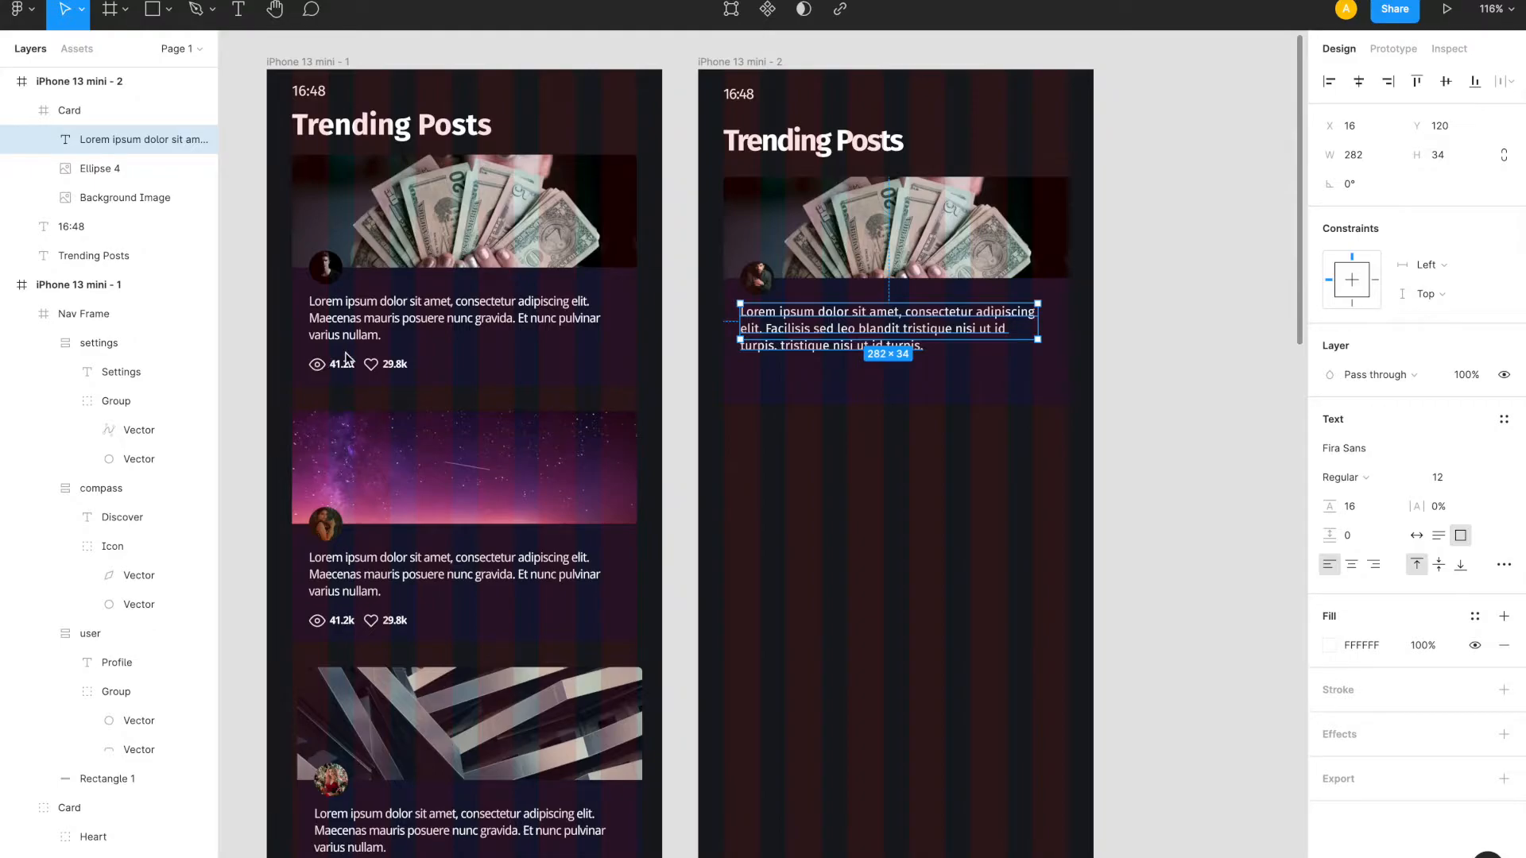
click(786, 369)
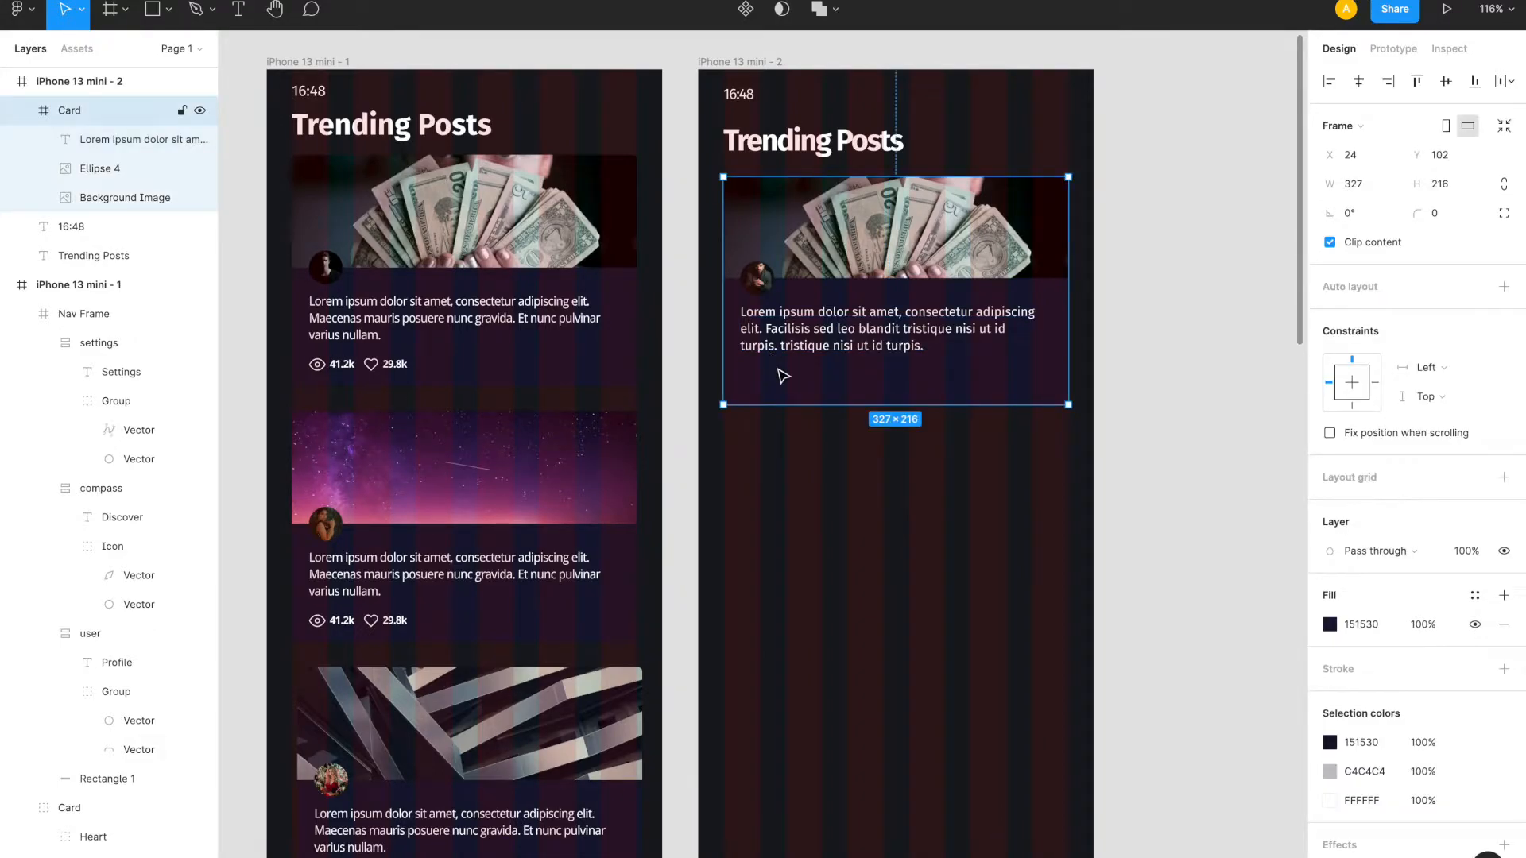
right_click(779, 384)
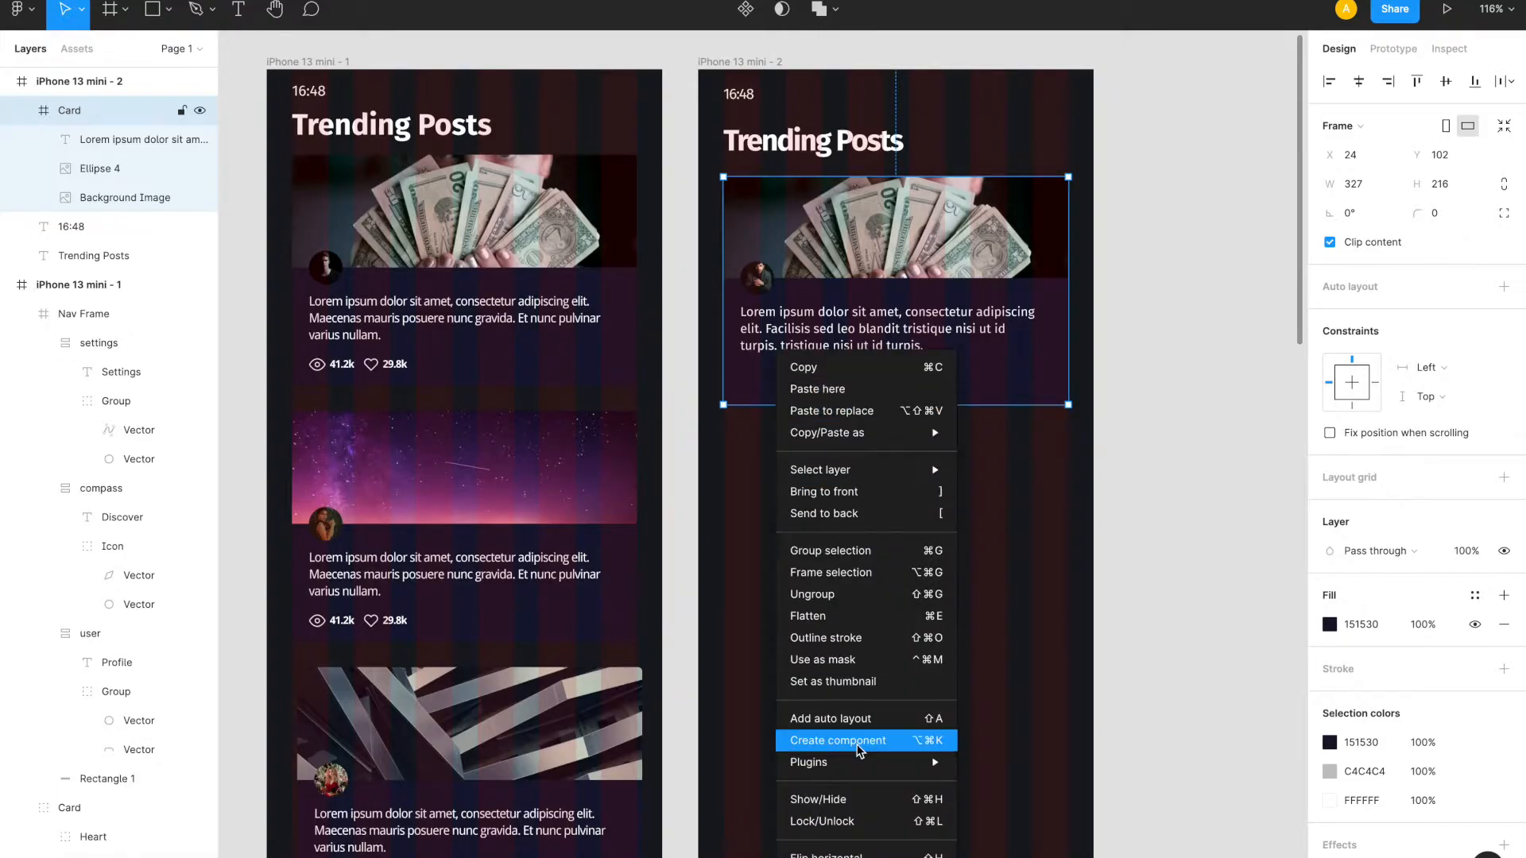
mouse_move(893, 768)
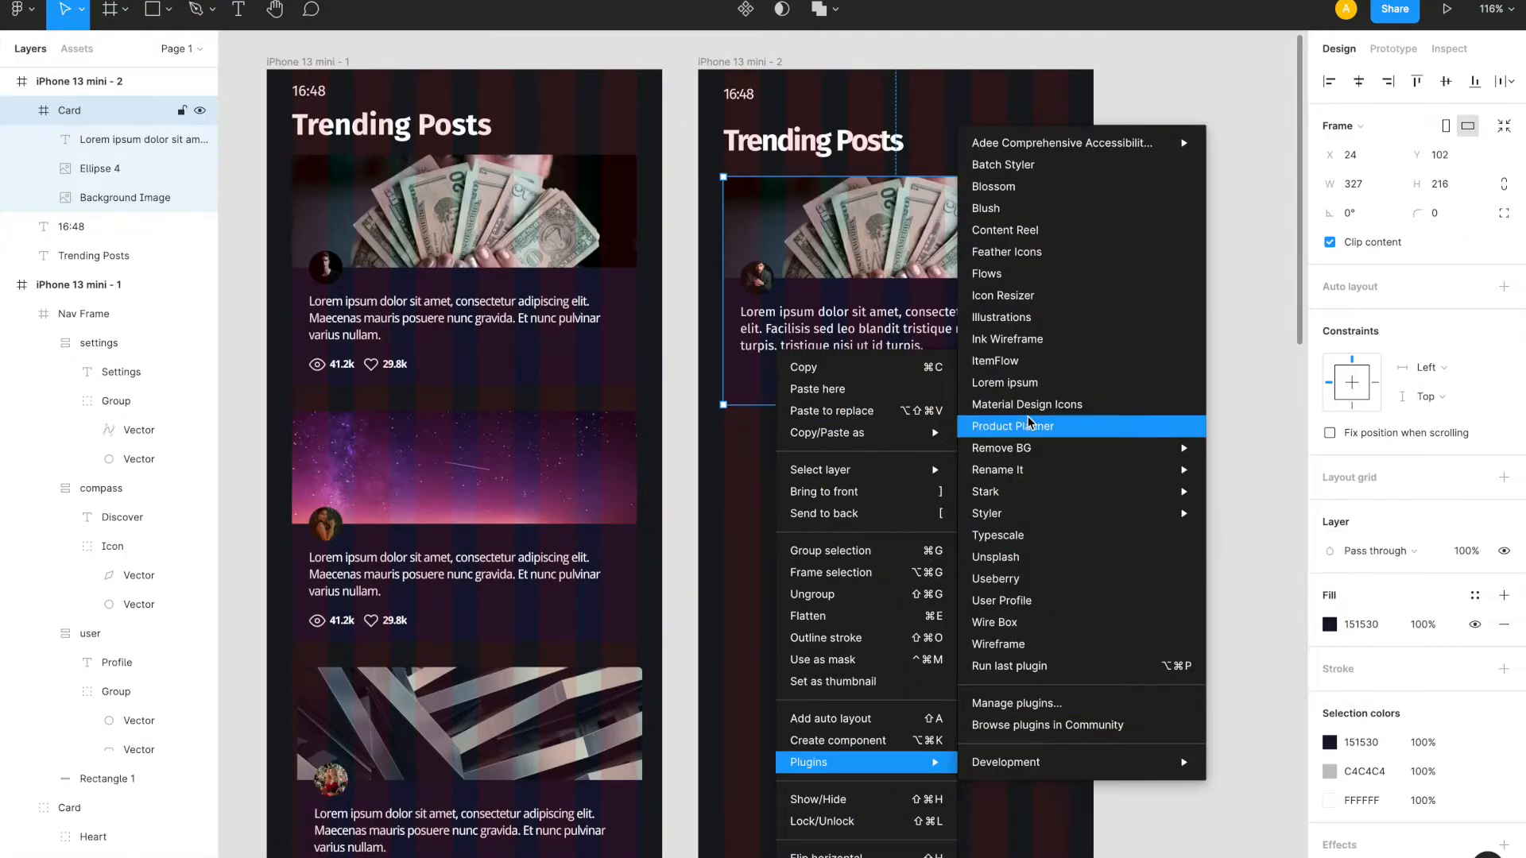
click(1019, 256)
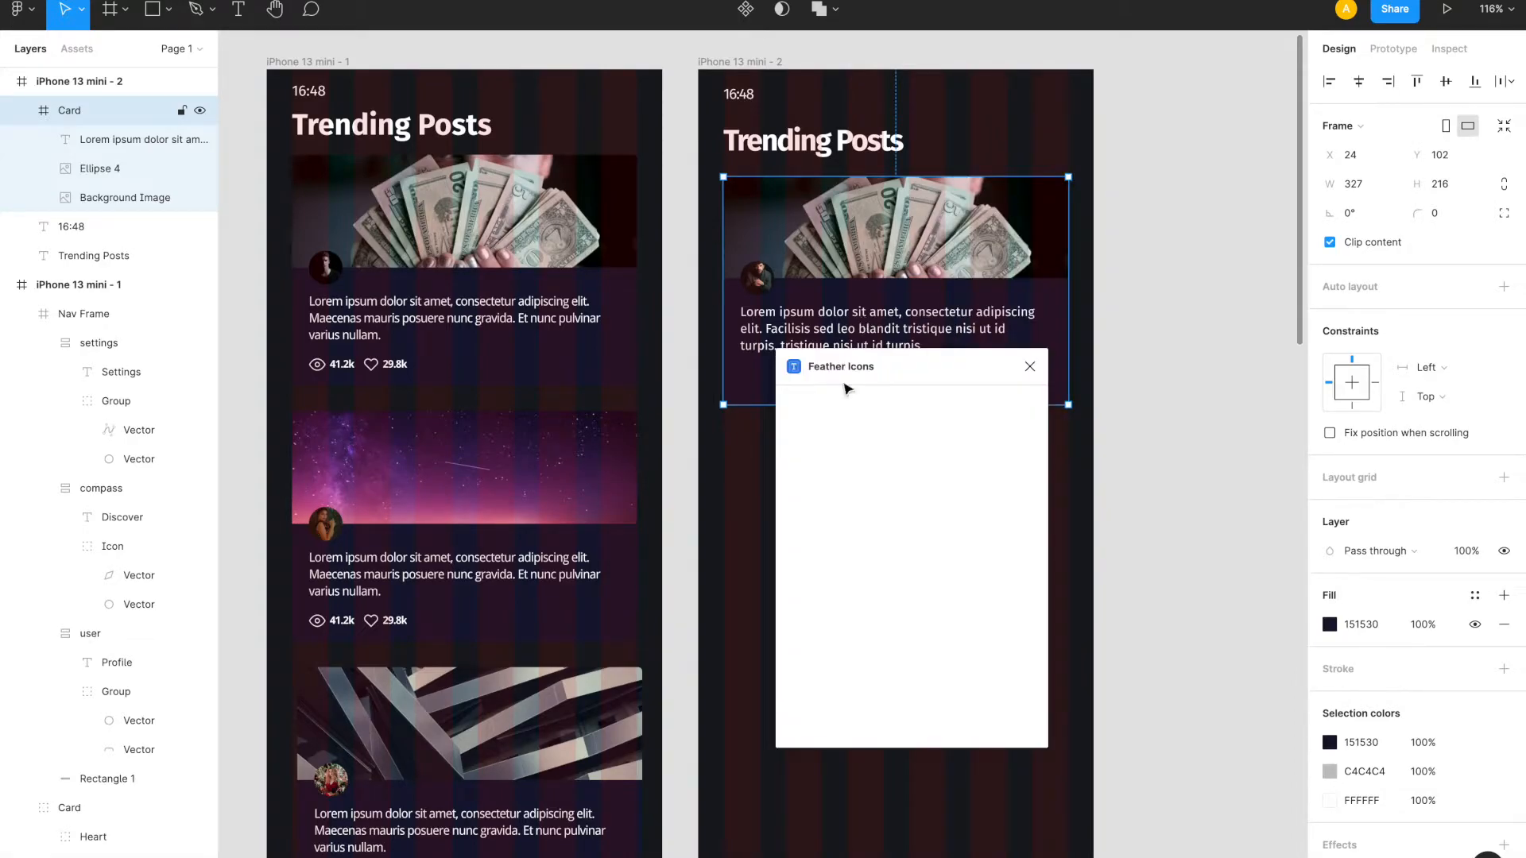
text(eye)
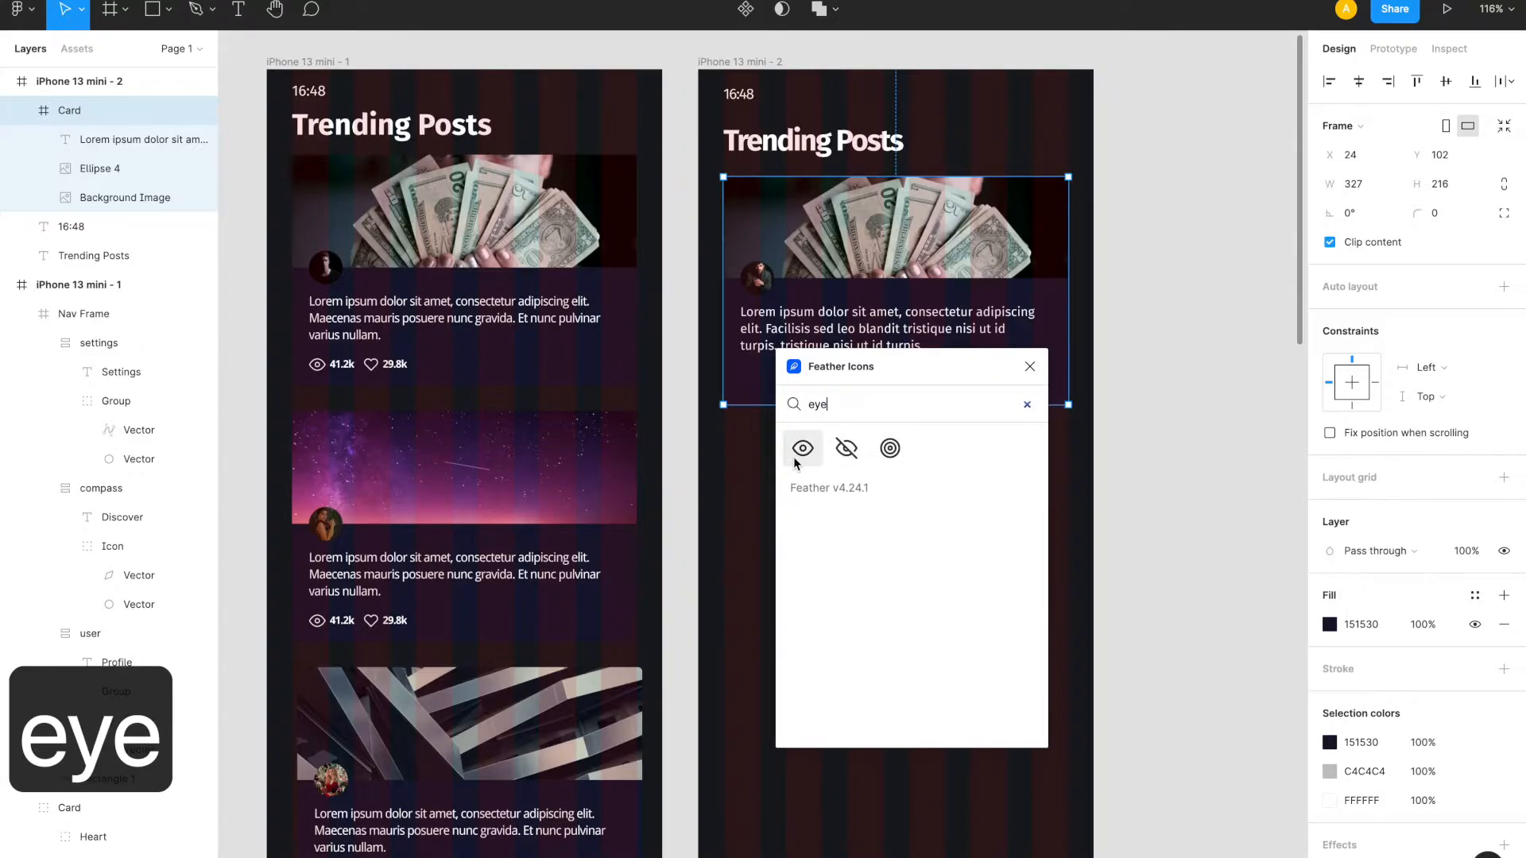
click(801, 450)
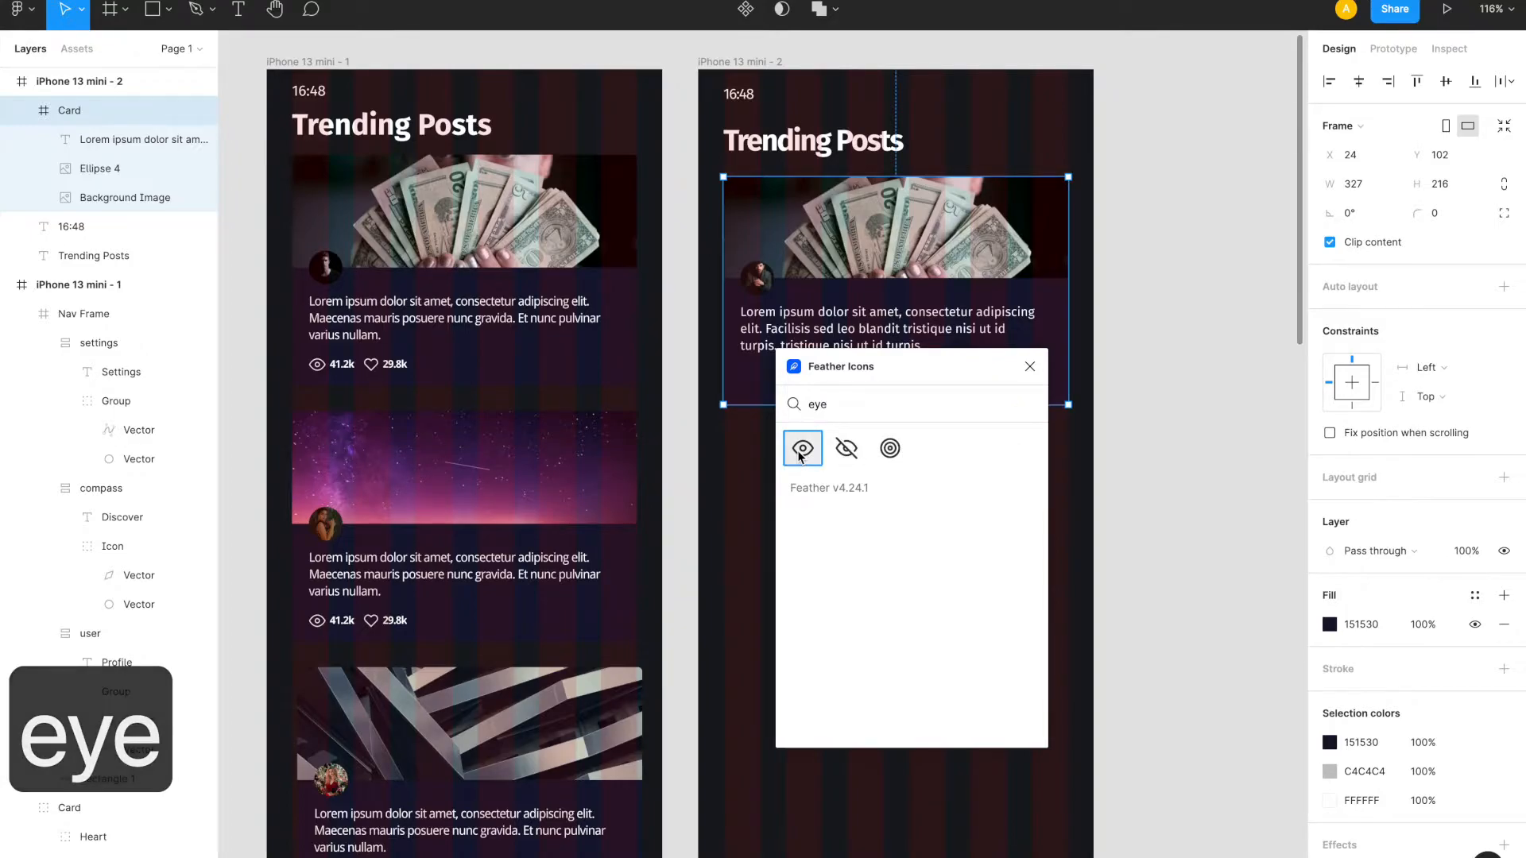
- Add the heart icon from Feather Icons as well and close the plugin
double_click(817, 404)
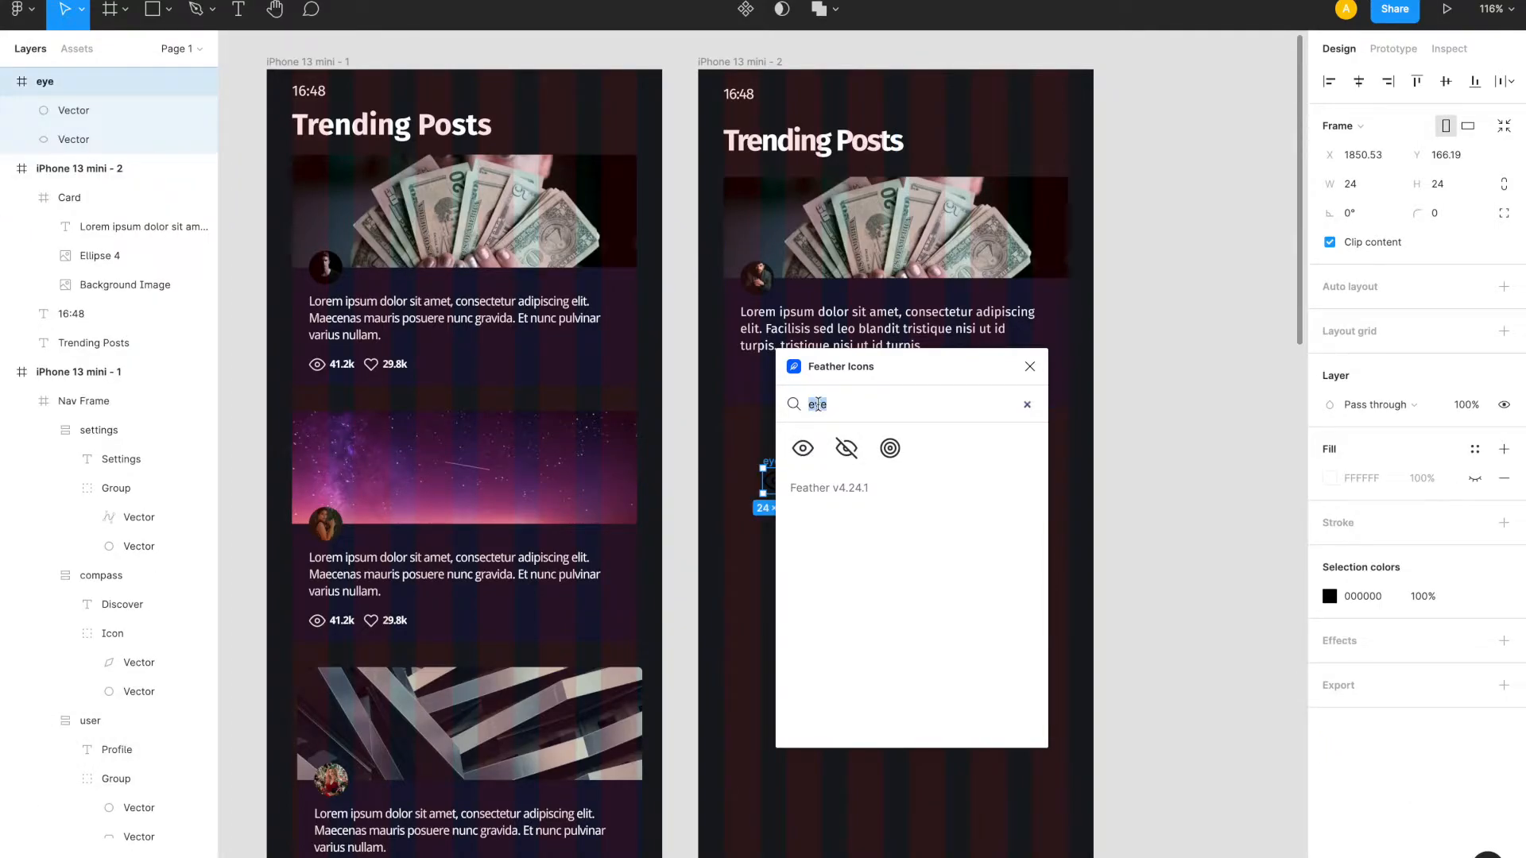
text(heart)
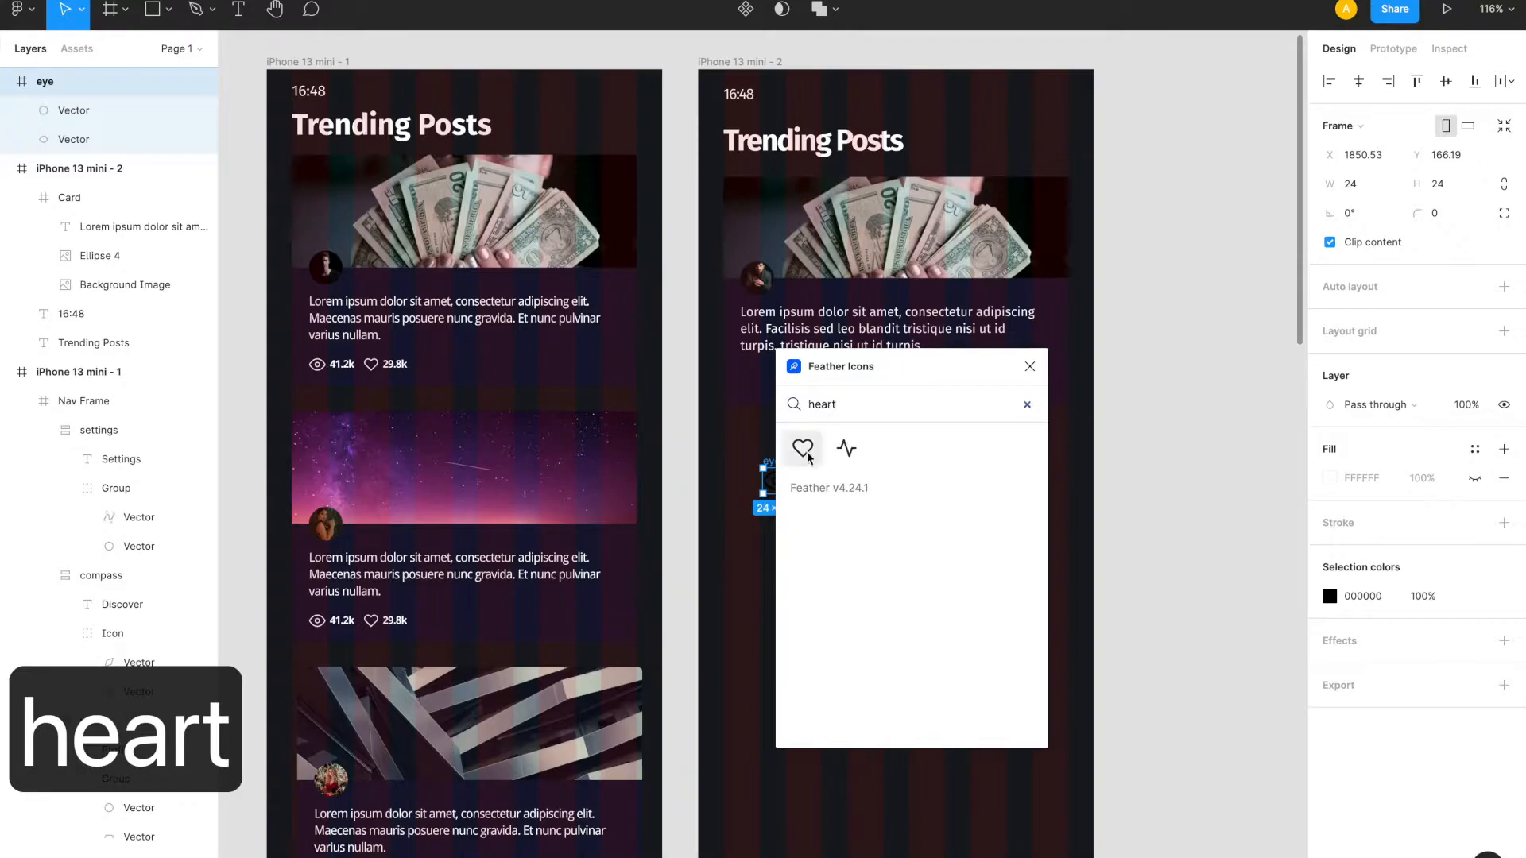
click(802, 448)
click(1030, 367)
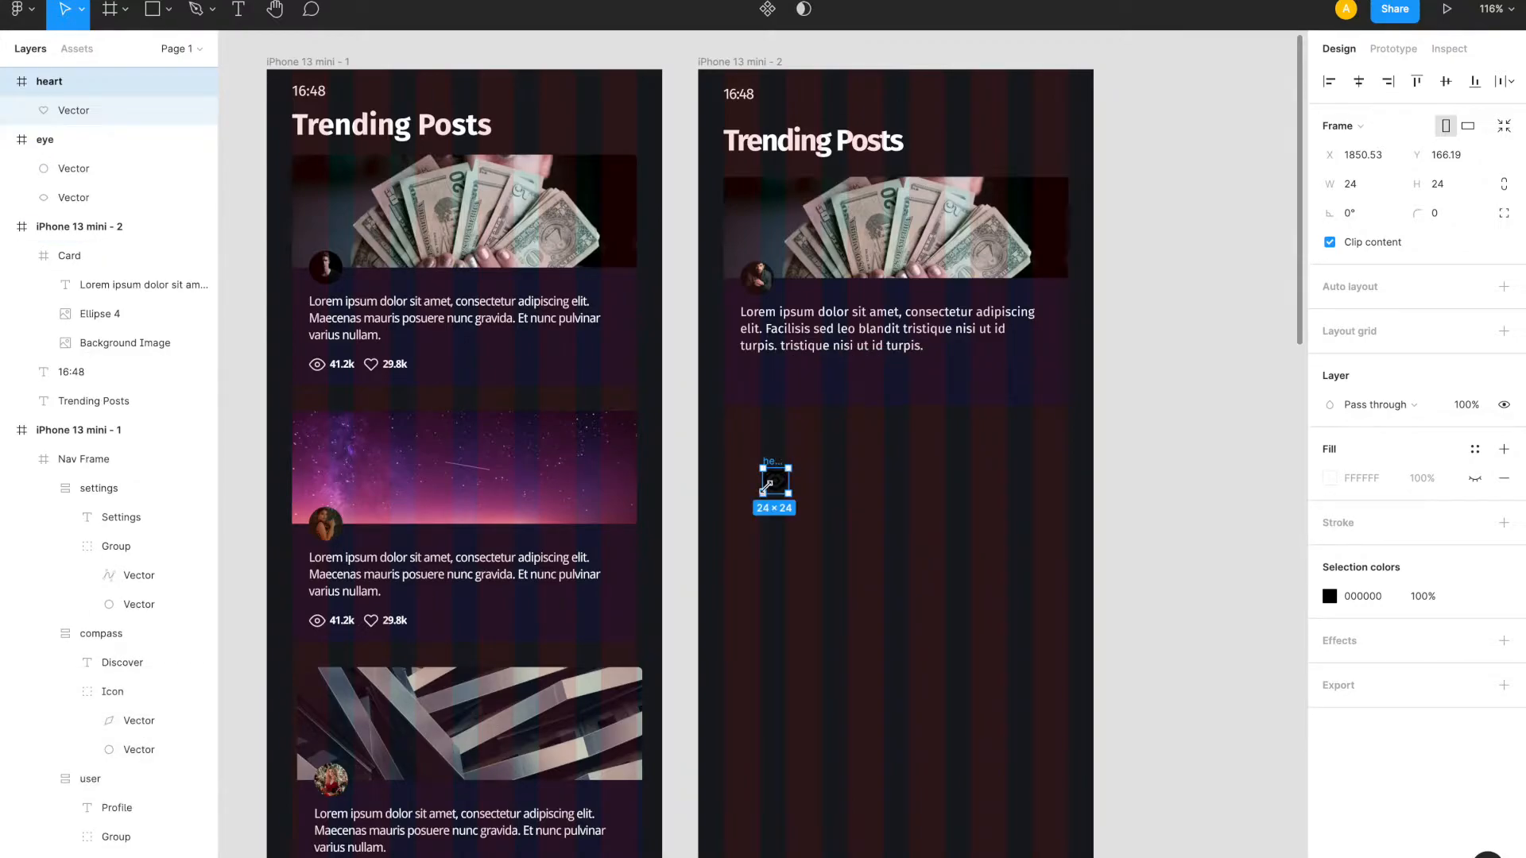
- Nest the heart and eye icon frames inside the Card and place them below the paragraph at X 70, Y 164
click(6, 81)
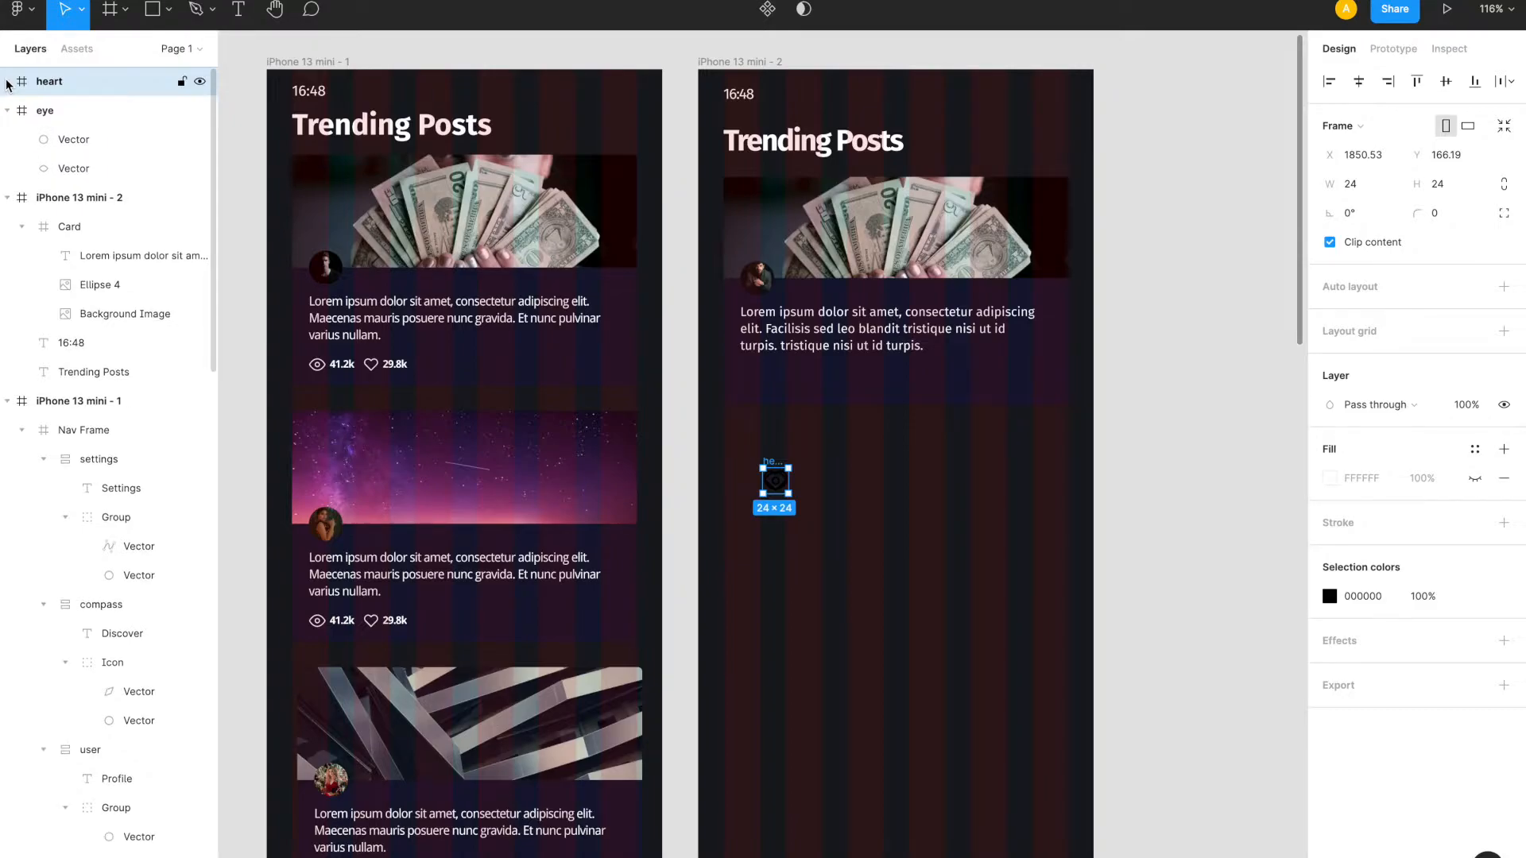
click(7, 111)
shift+click(17, 108)
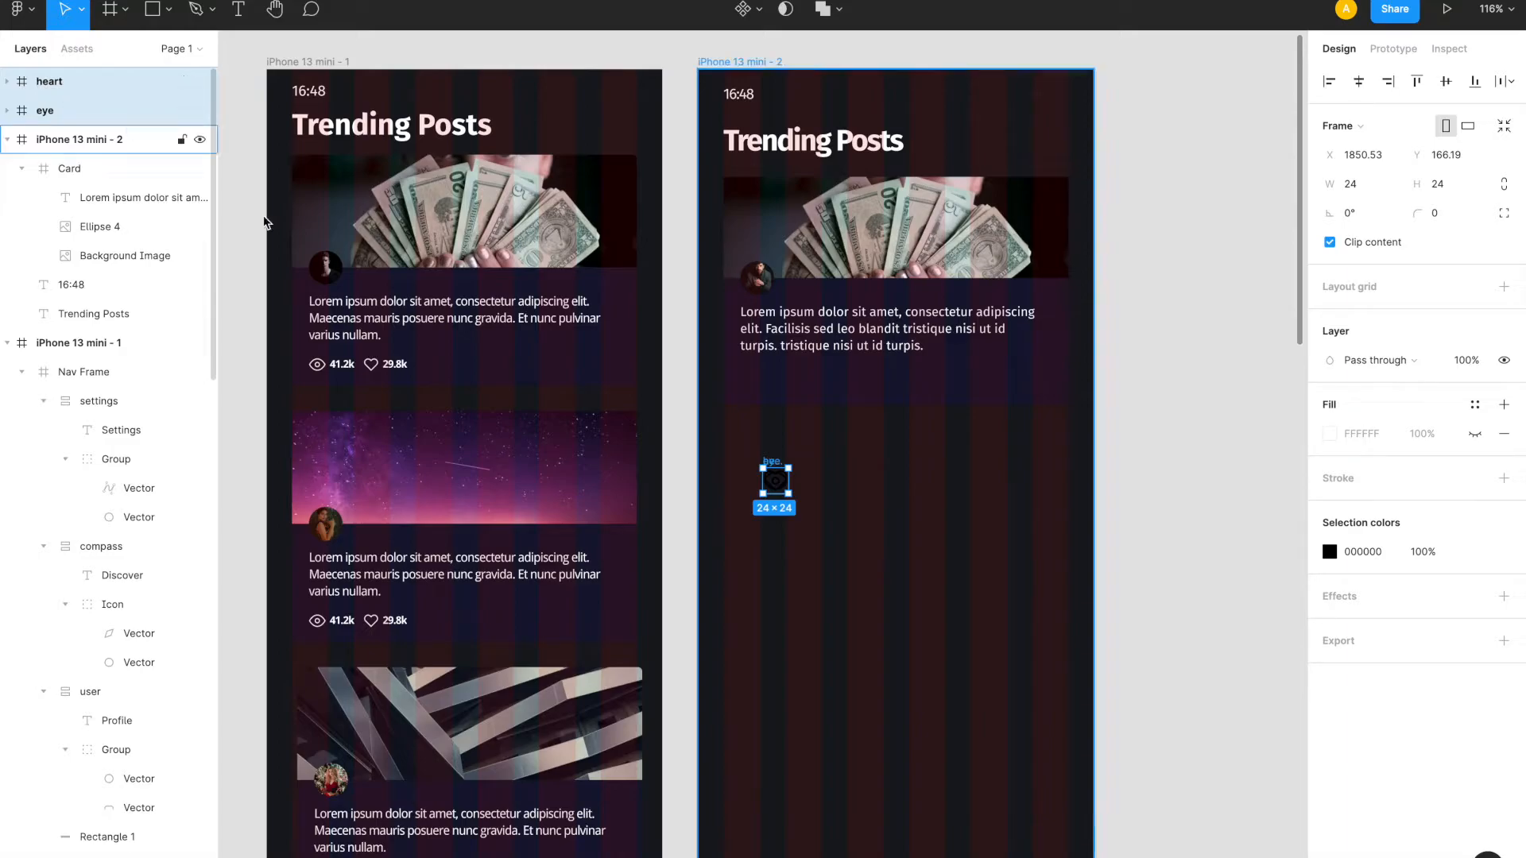
drag(58, 92, 135, 201)
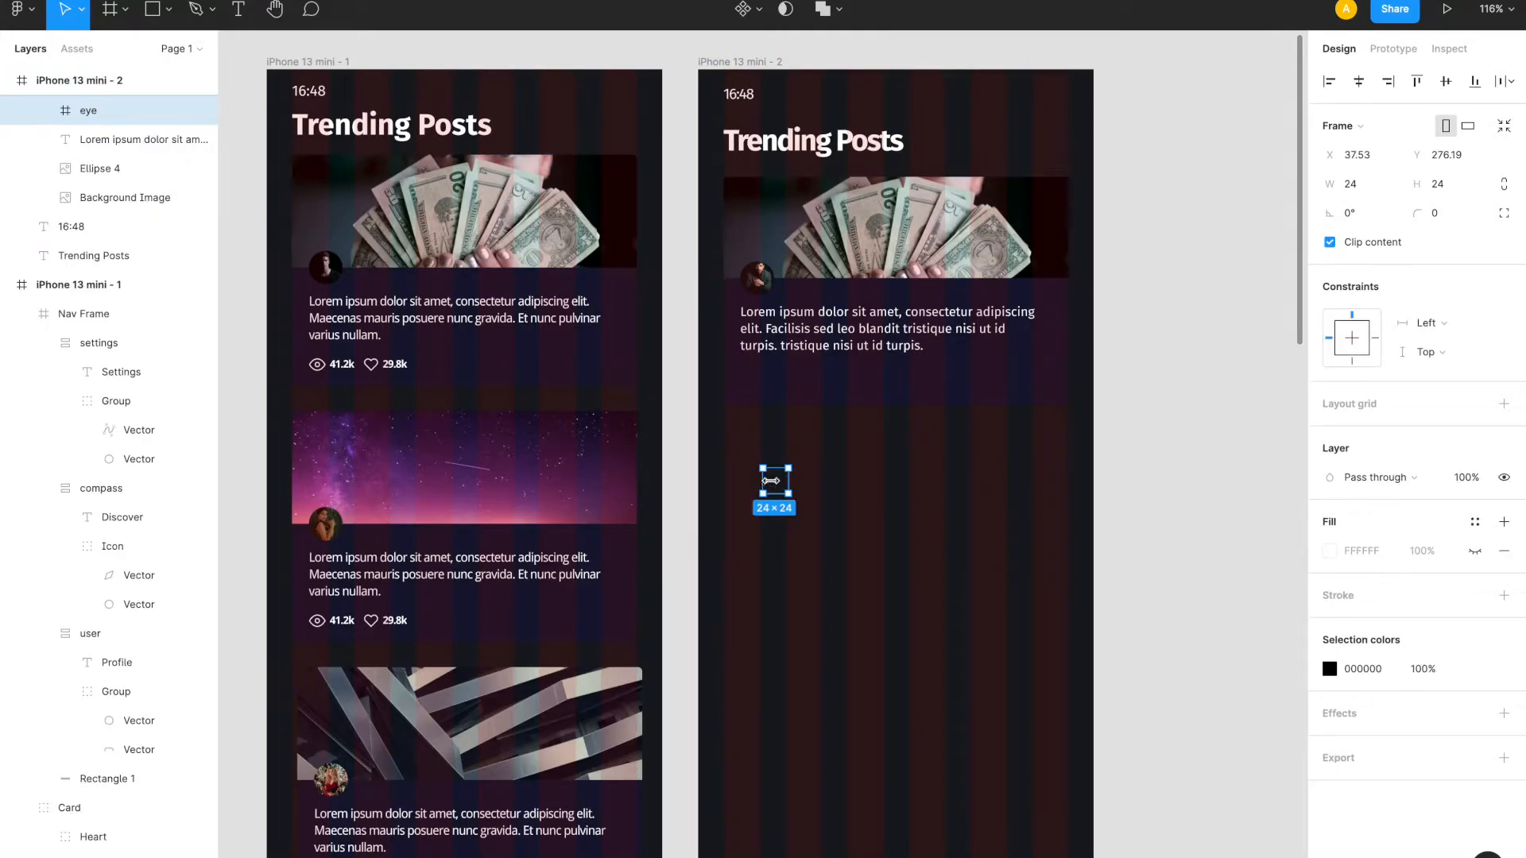
drag(779, 485, 816, 372)
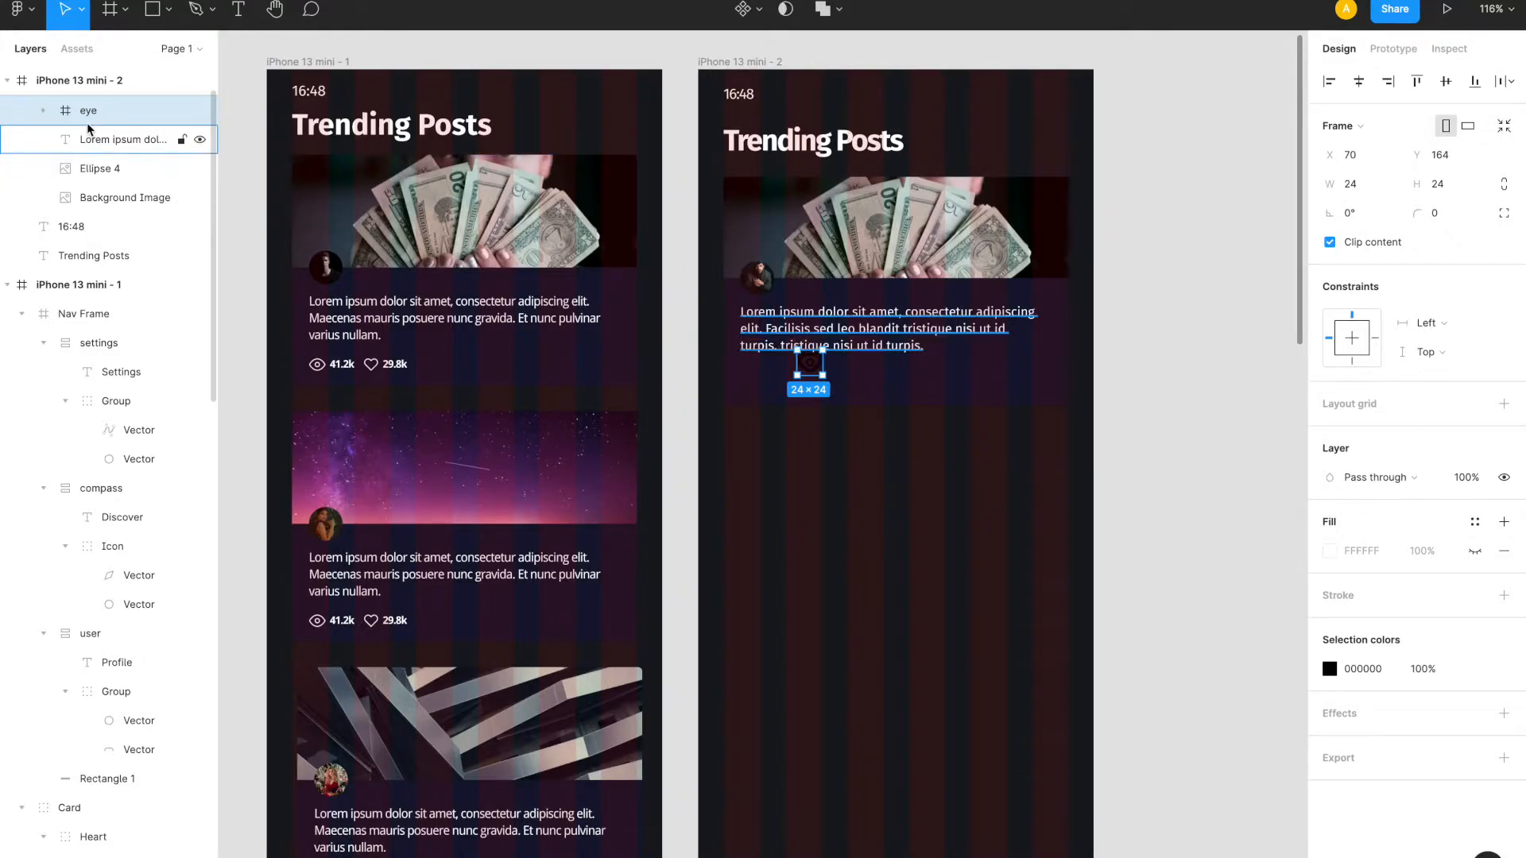
scroll(90, 149, up, 1)
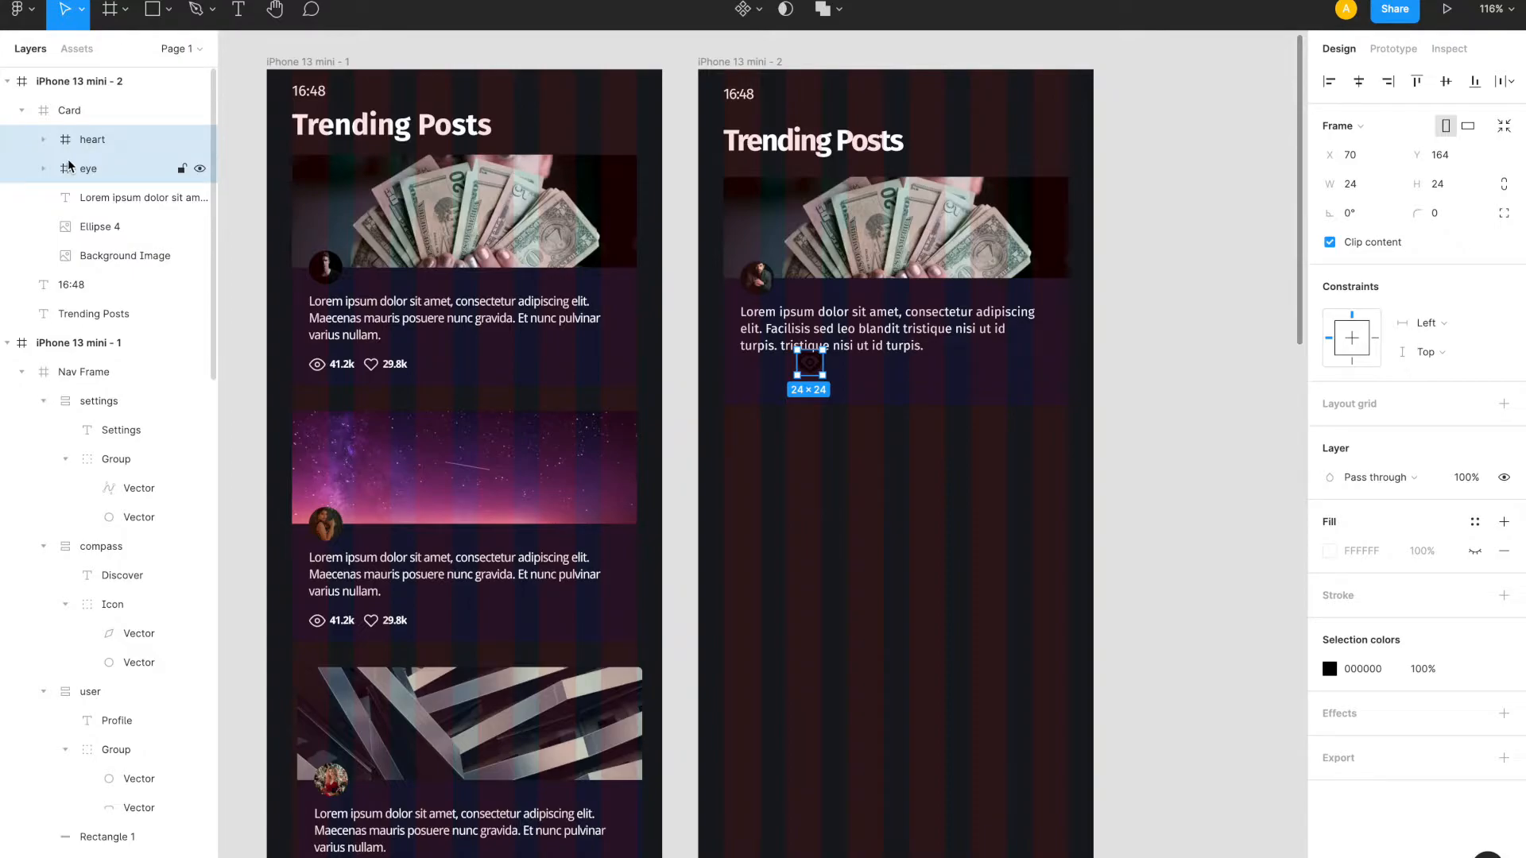
- Separate the eye icon from the heart by setting the eye's X position to 36
click(69, 167)
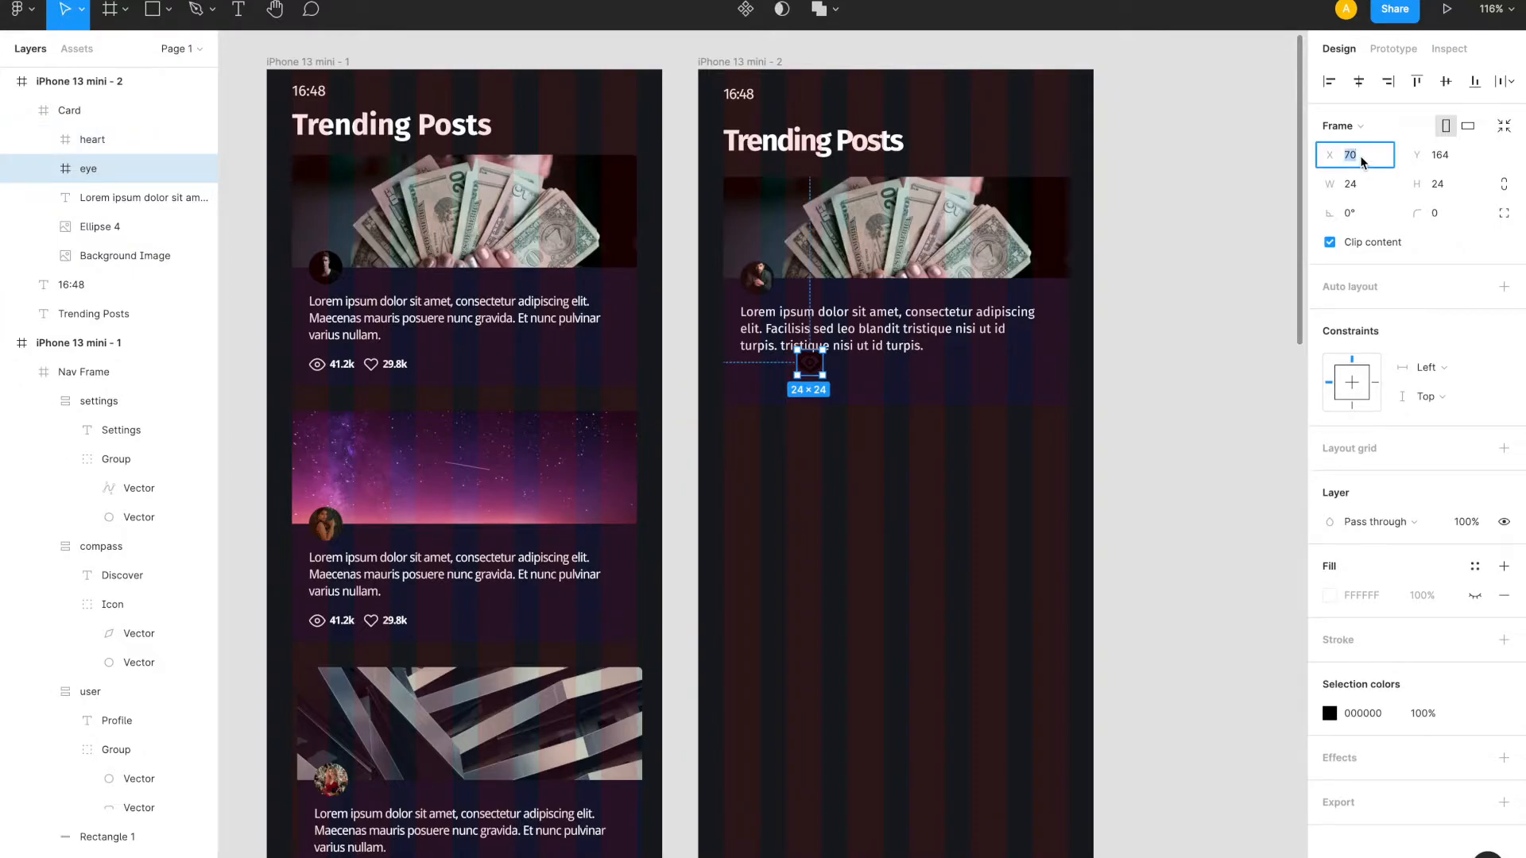
text(36)
key(Return)
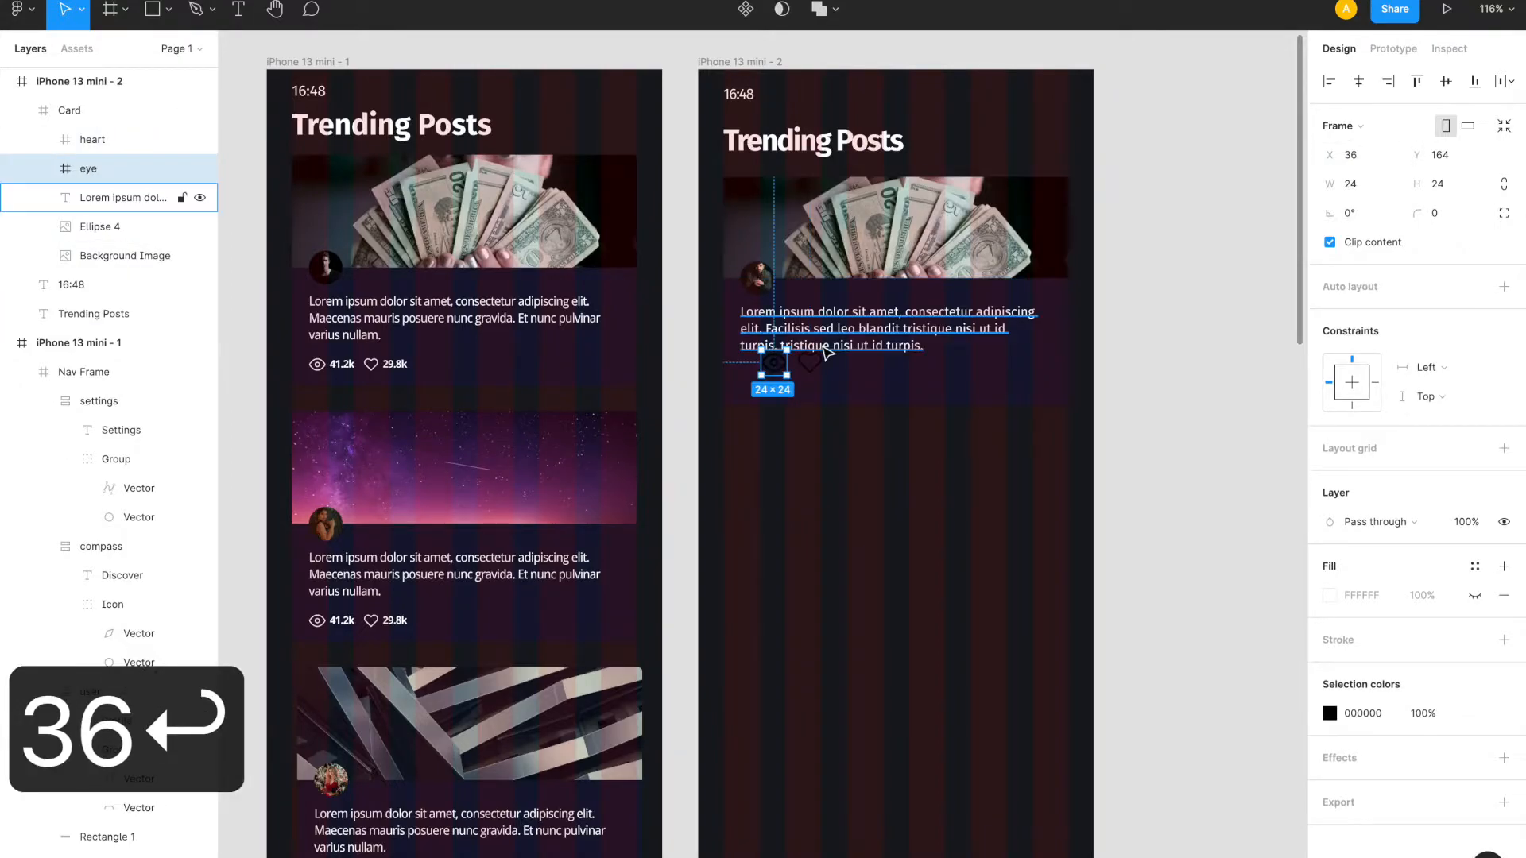
scroll(827, 353, up, 5)
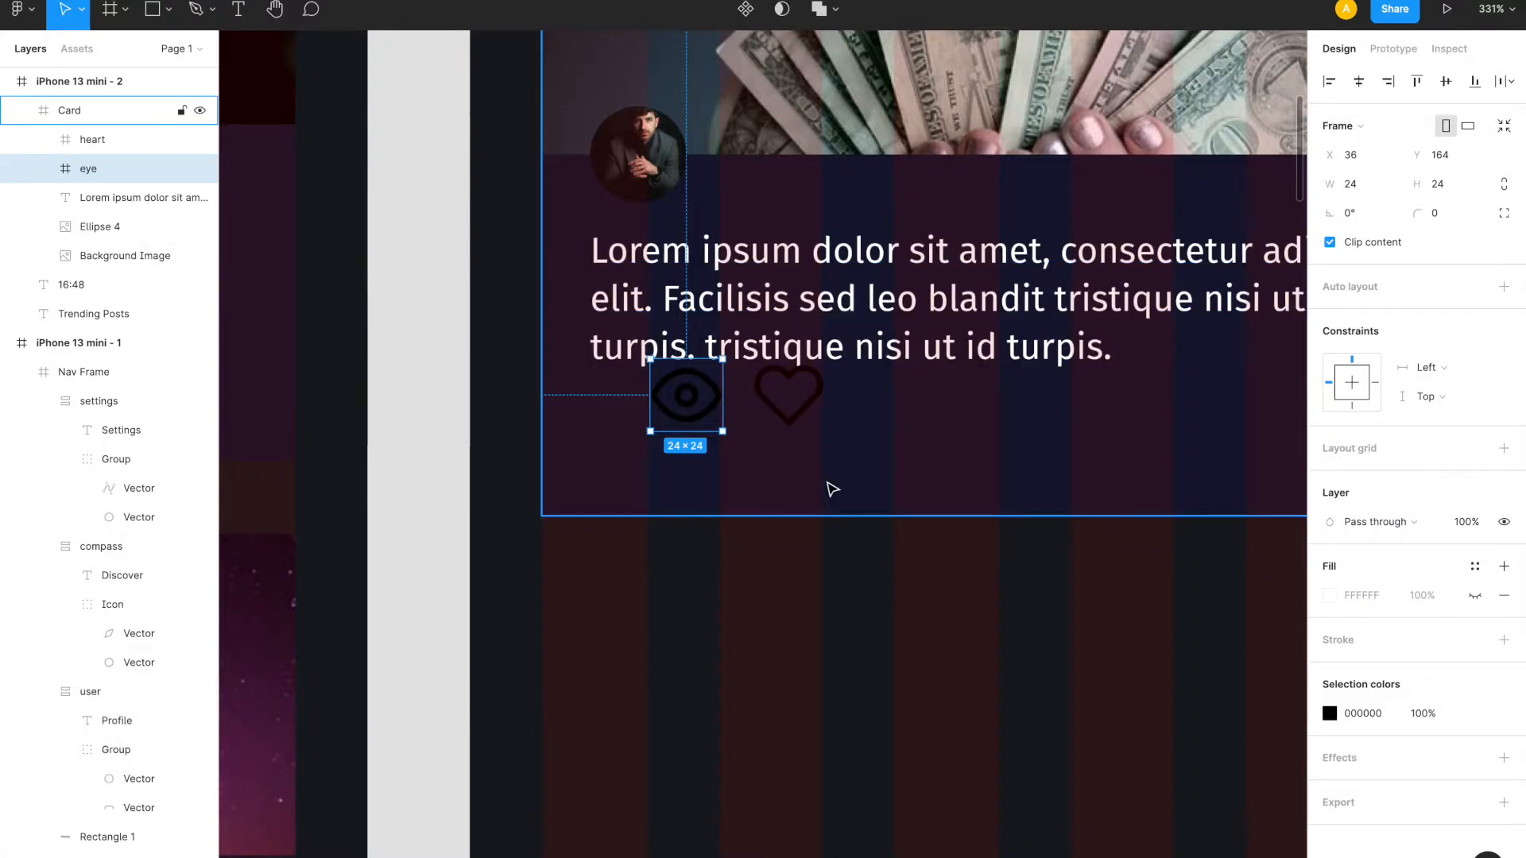
scroll(831, 522, down, 4)
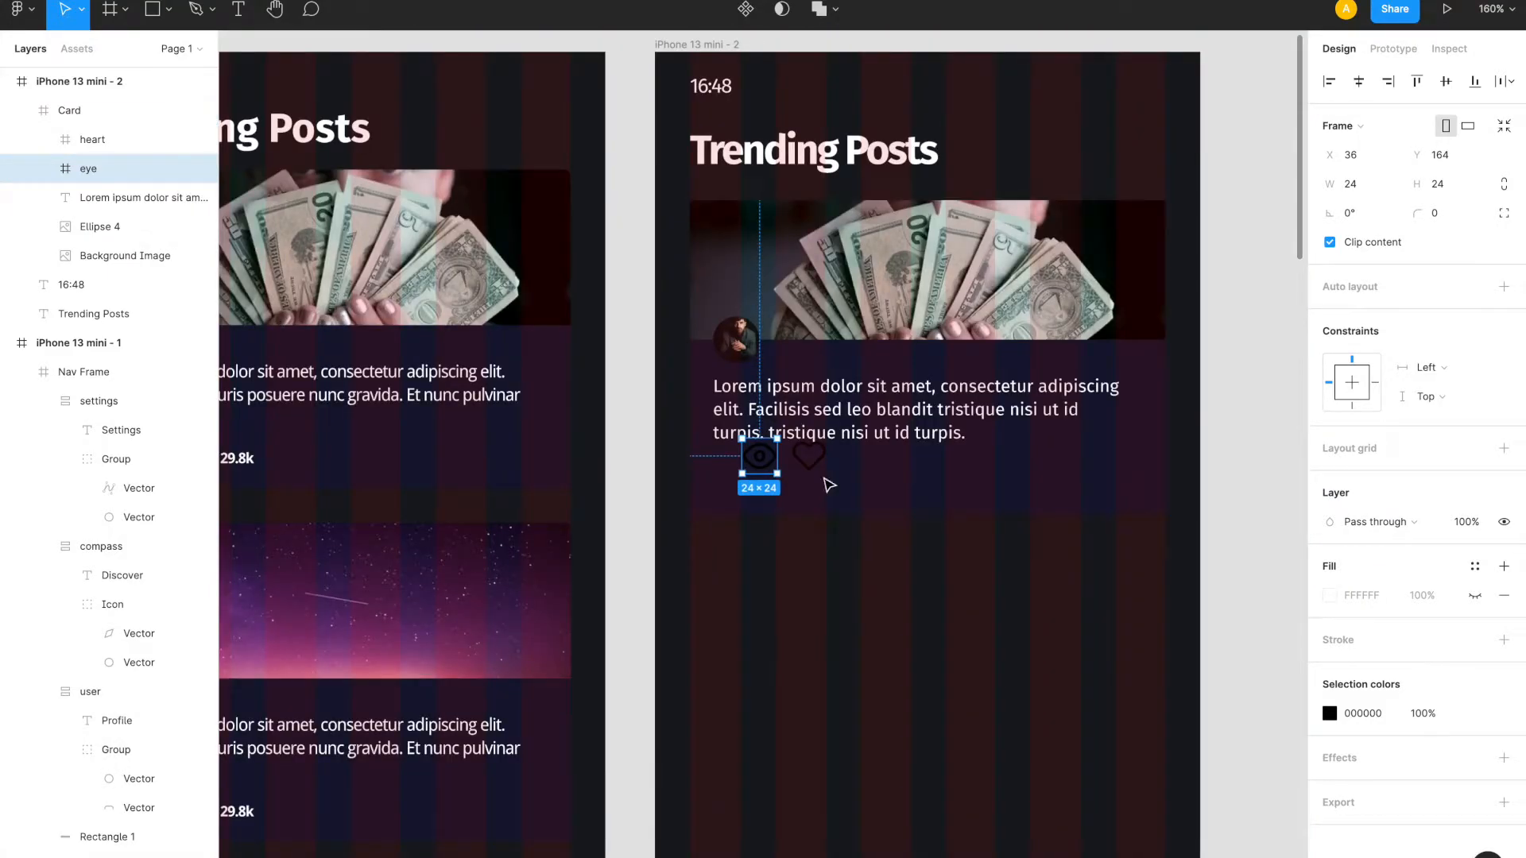
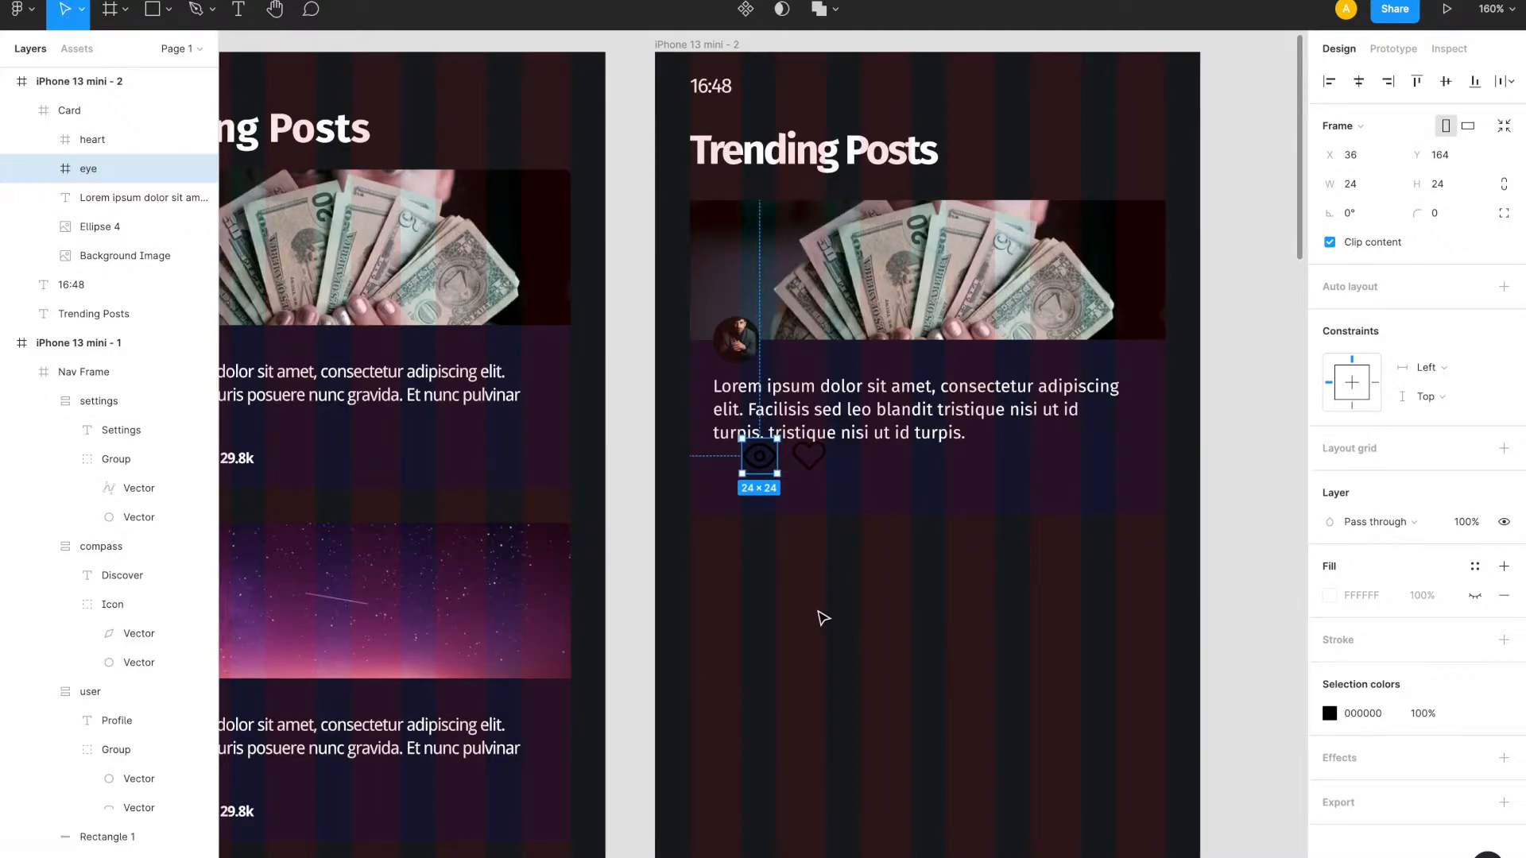
- Hide the layout grids and recolour both the heart and eye icons to white, FFFFFF
key(ctrl+g)
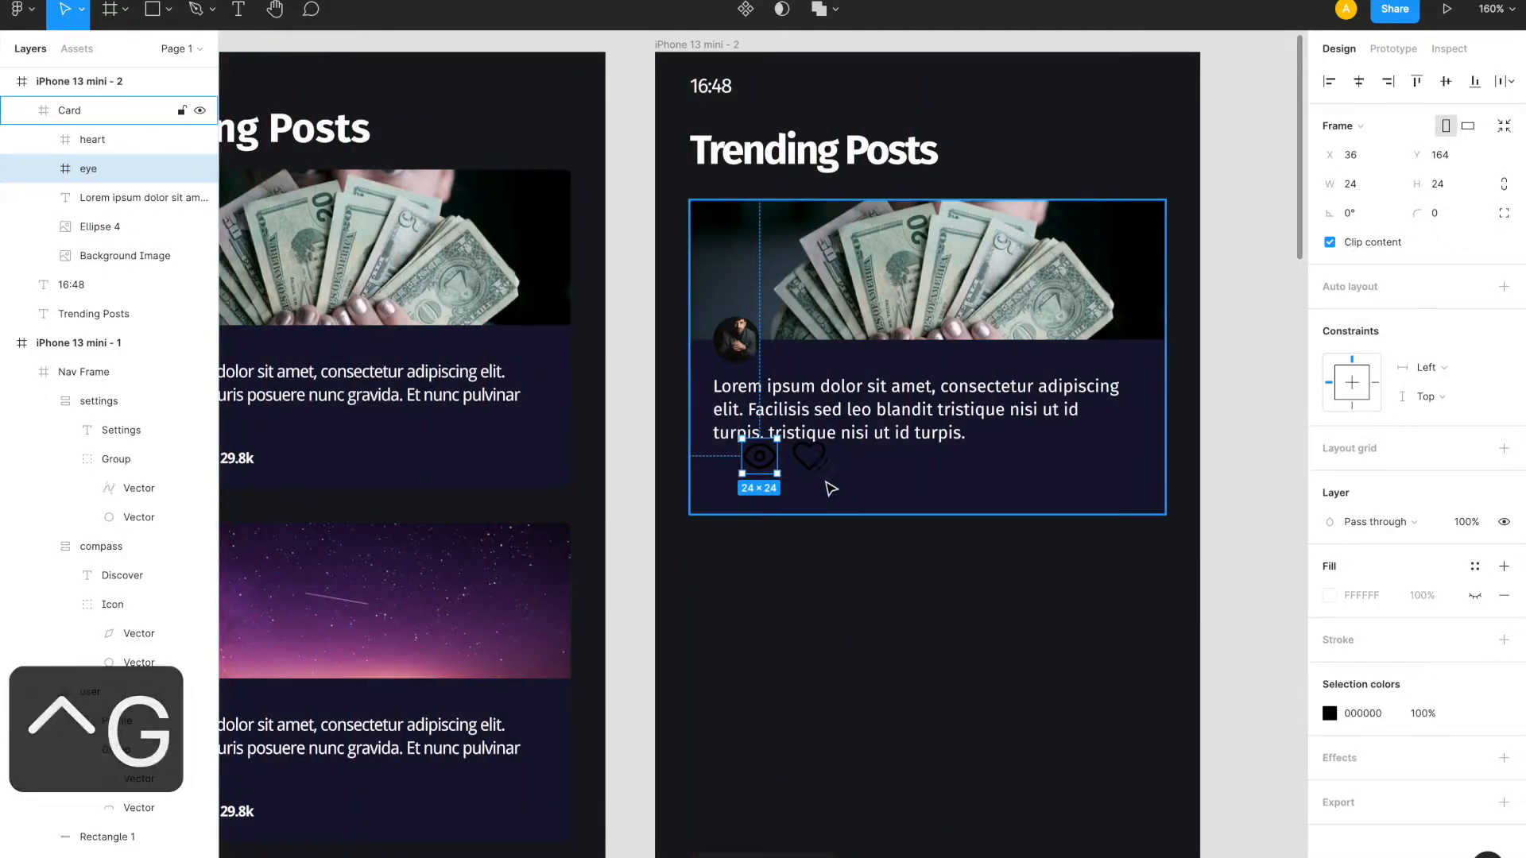
shift+click(112, 142)
click(1365, 744)
text(fff)
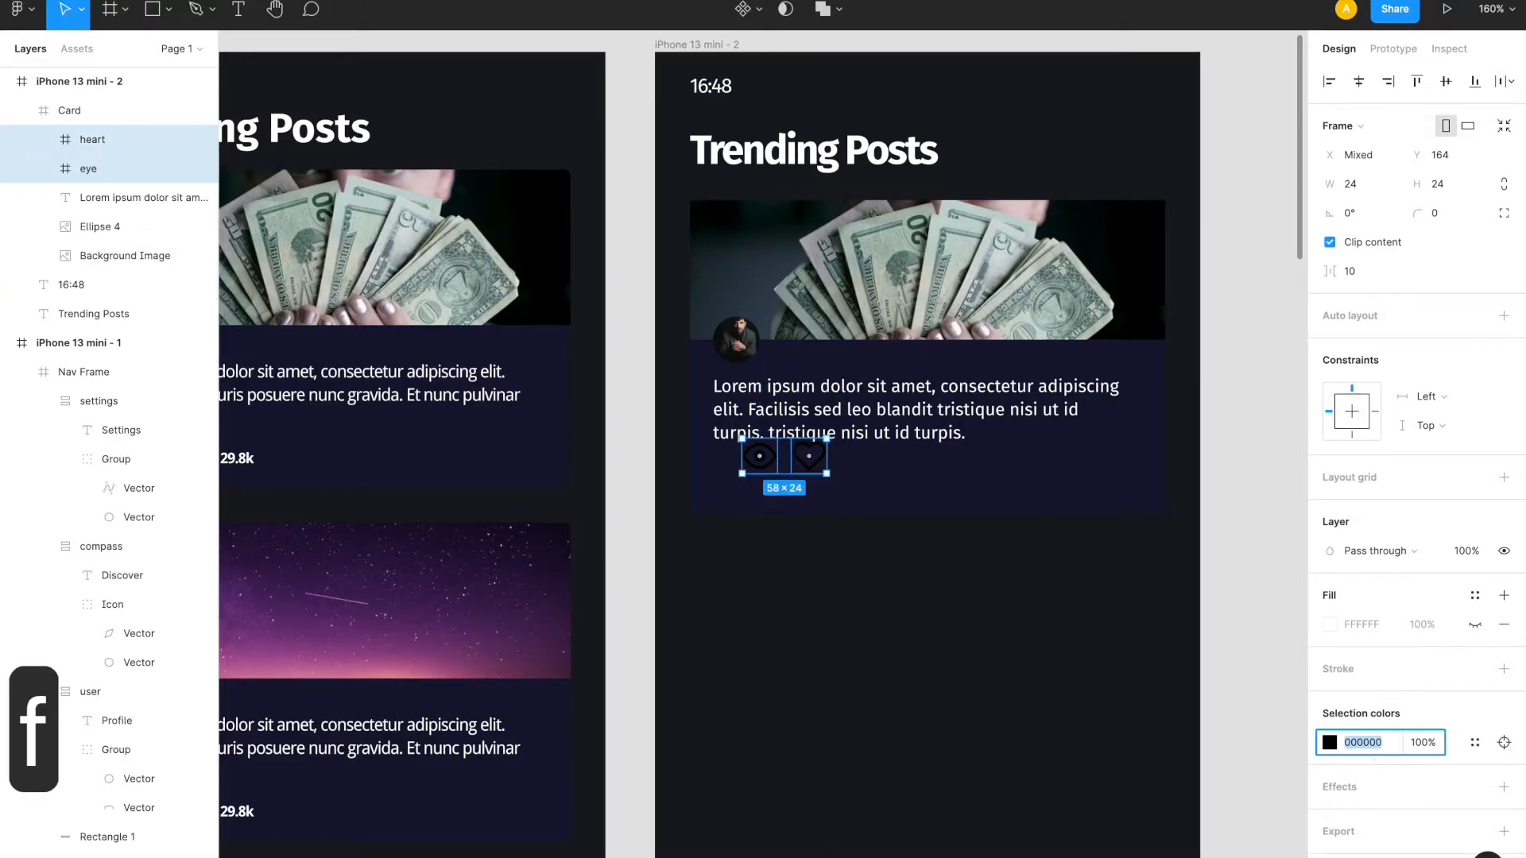
key(Return)
scroll(911, 569, up, 5)
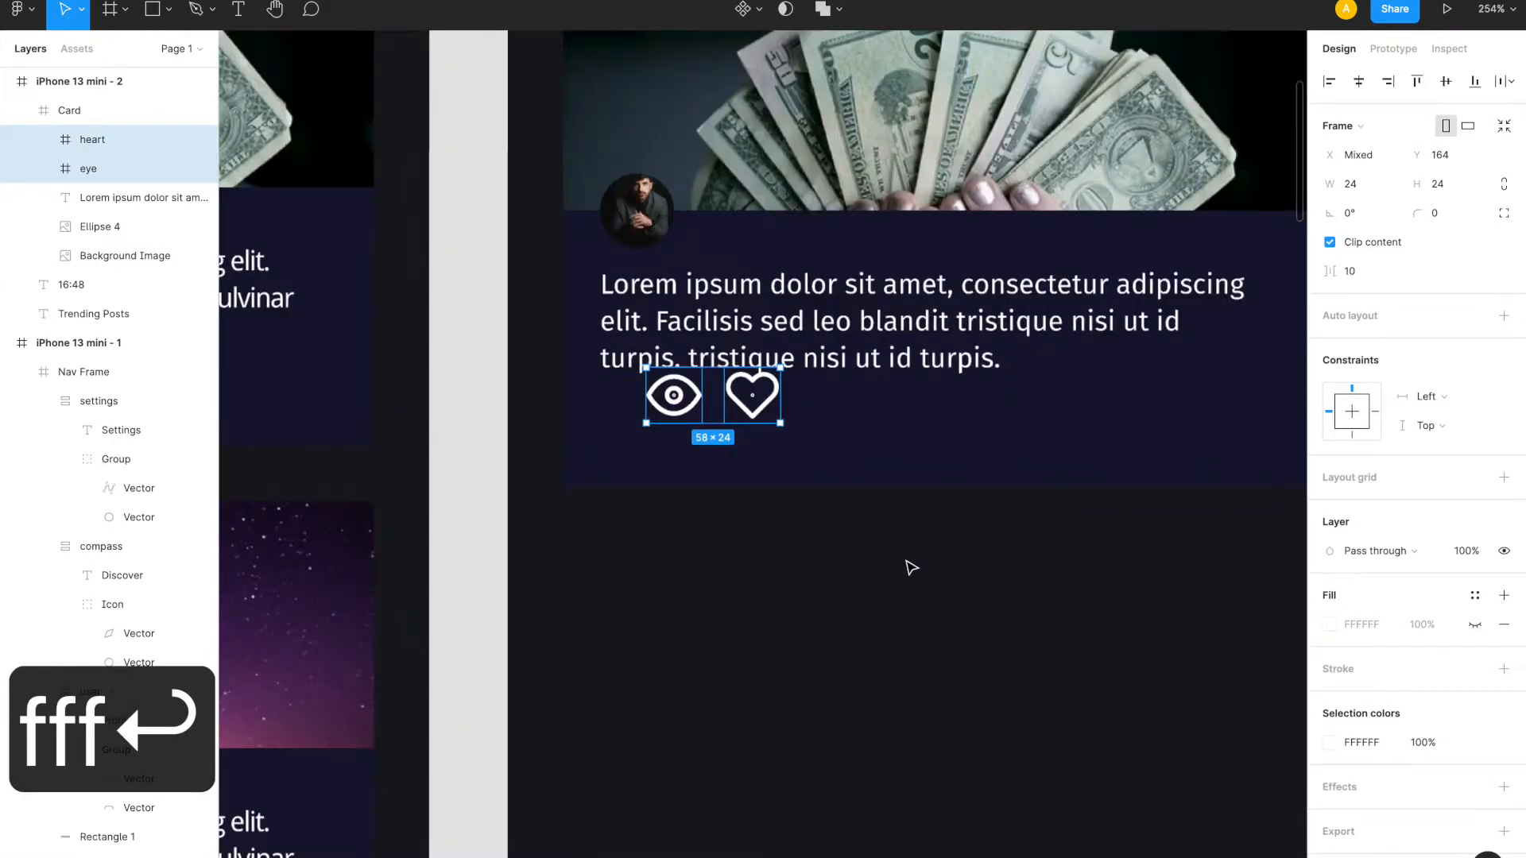
- Set the stroke weight of the eye icon's outer outline to 1
scroll(912, 568, left, 3)
scroll(911, 568, down, 5)
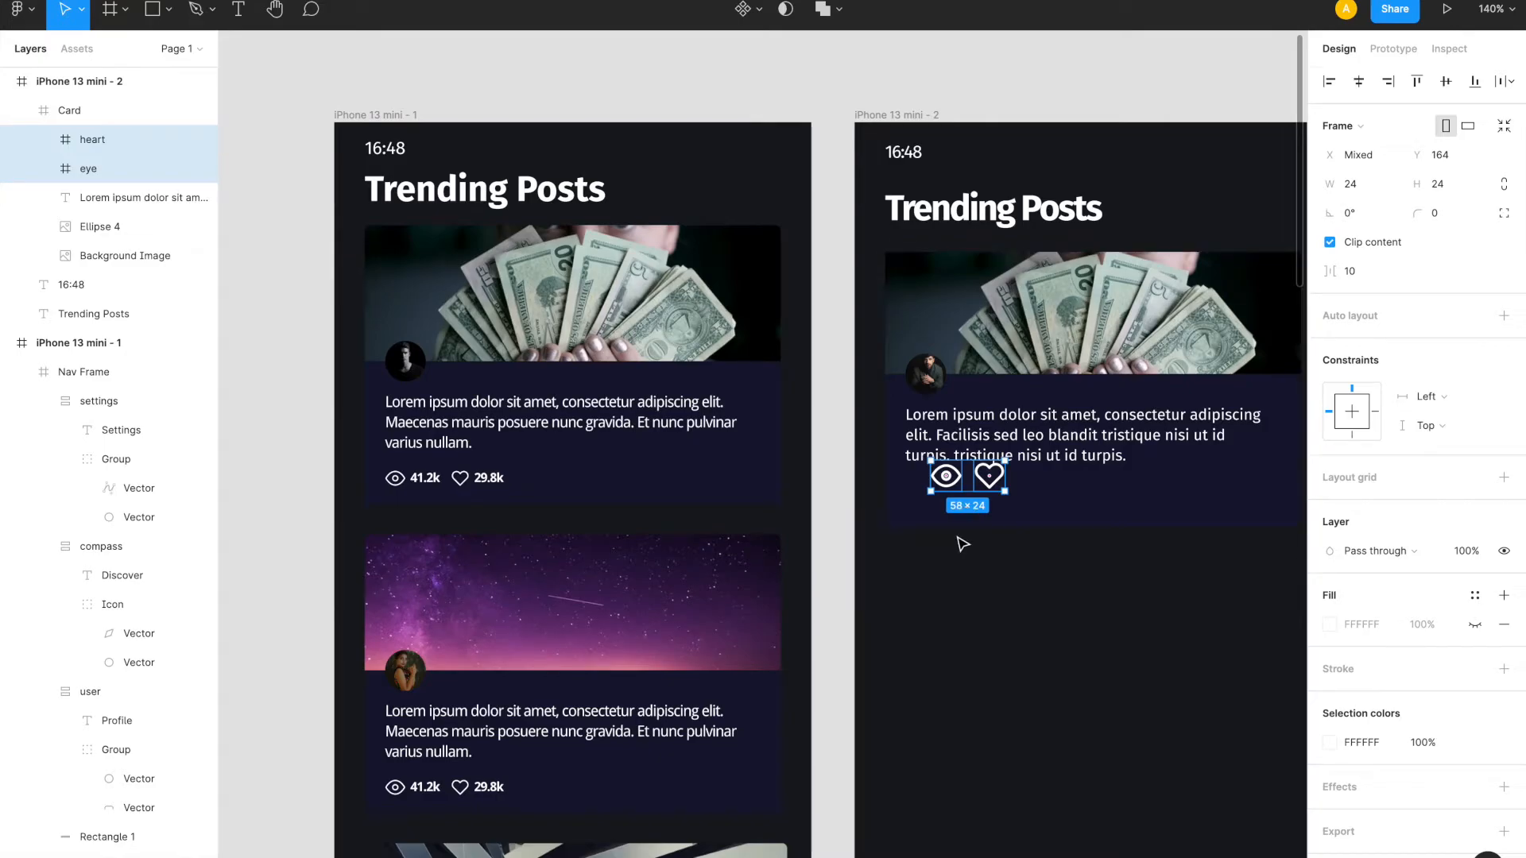
click(964, 537)
scroll(964, 524, up, 5)
click(962, 477)
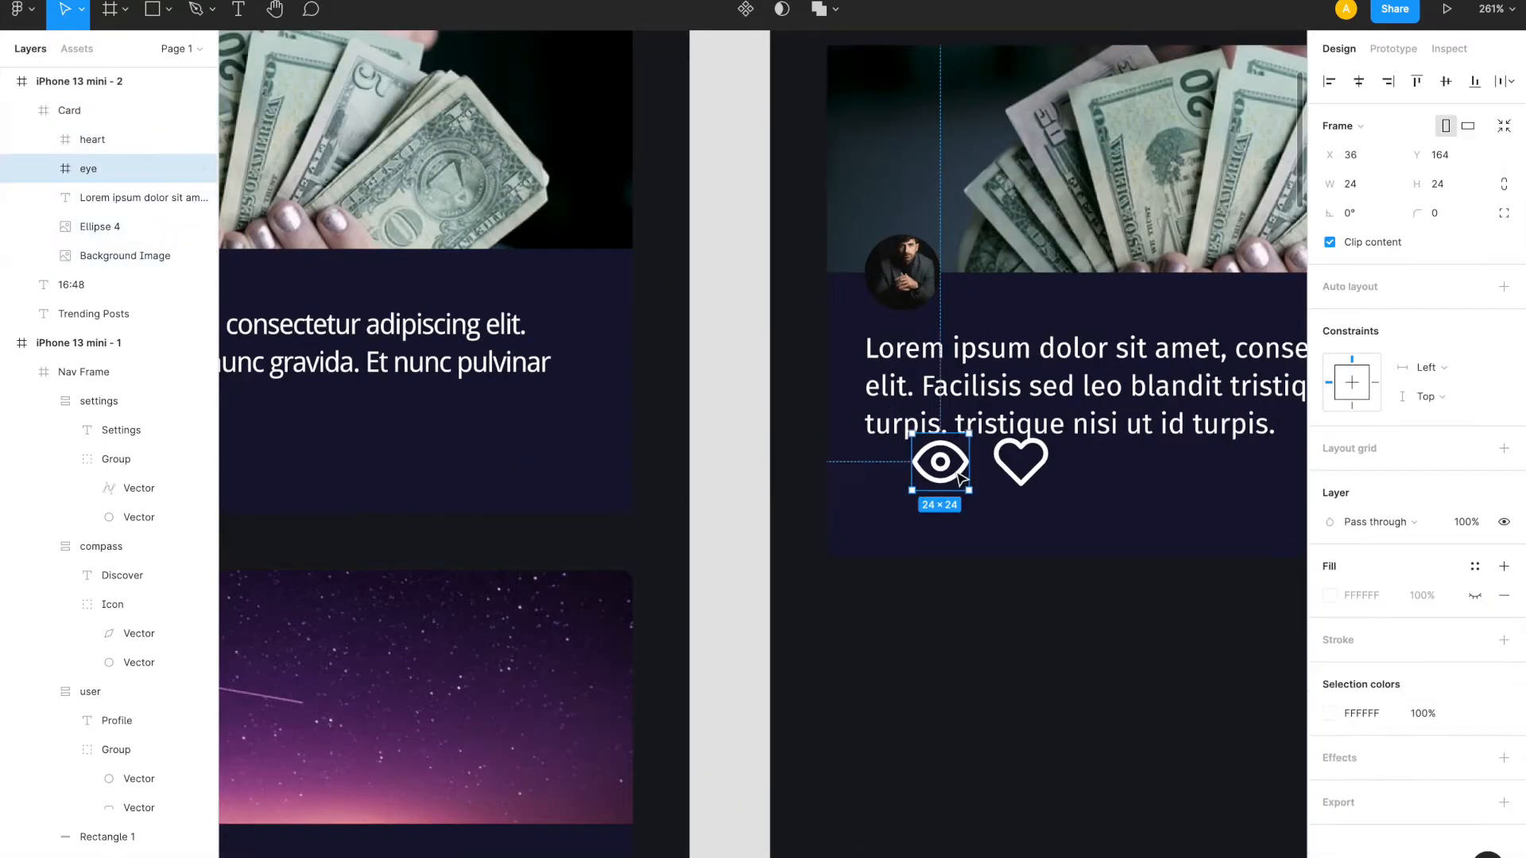
double_click(961, 477)
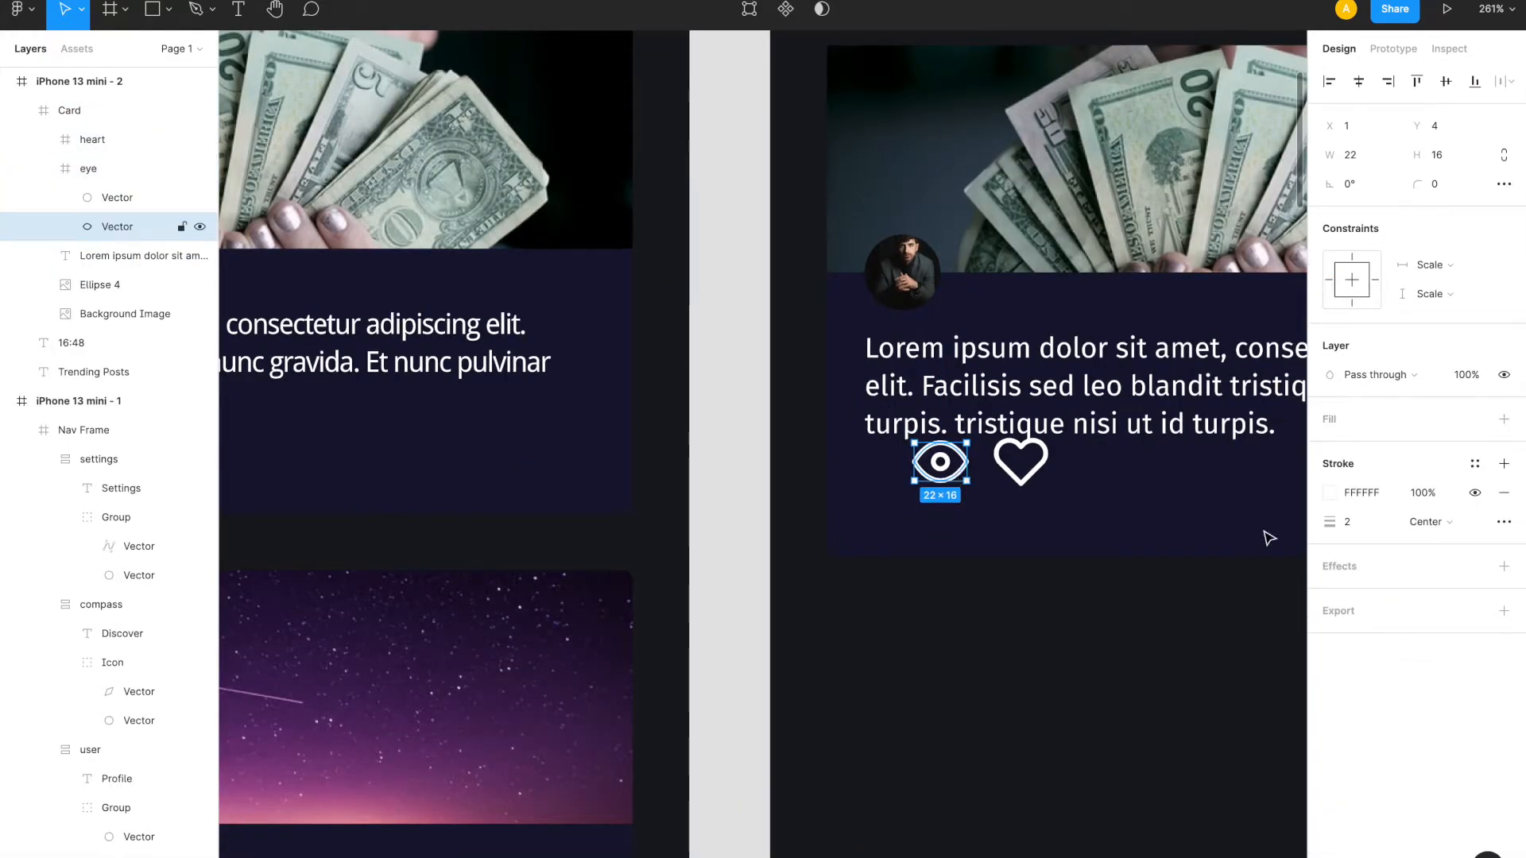
click(1345, 522)
text(1)
key(Return)
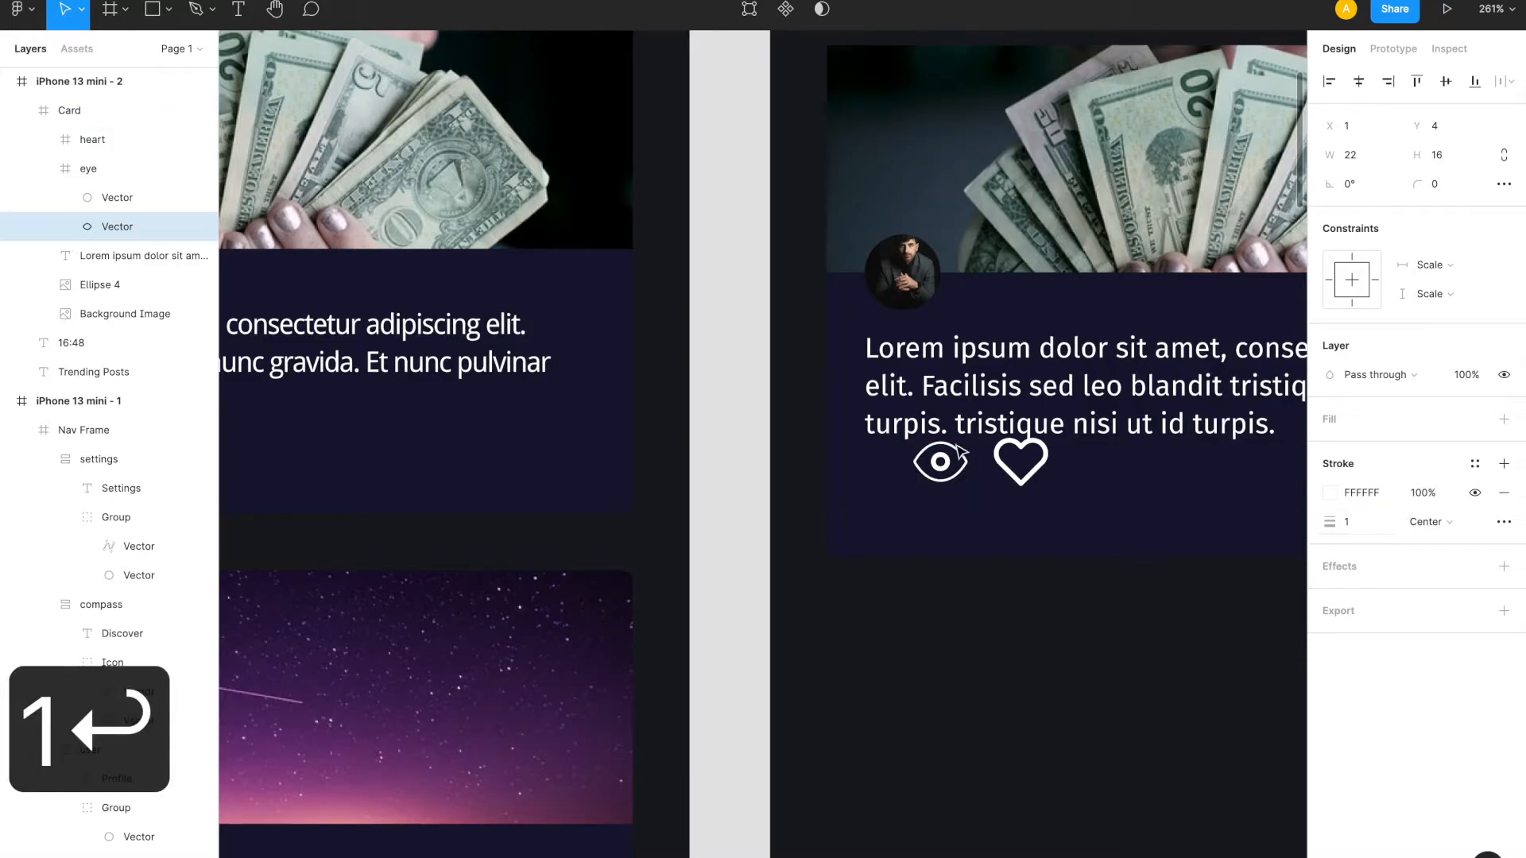
- Set the stroke weight of the heart icon's vector to 1
click(1020, 477)
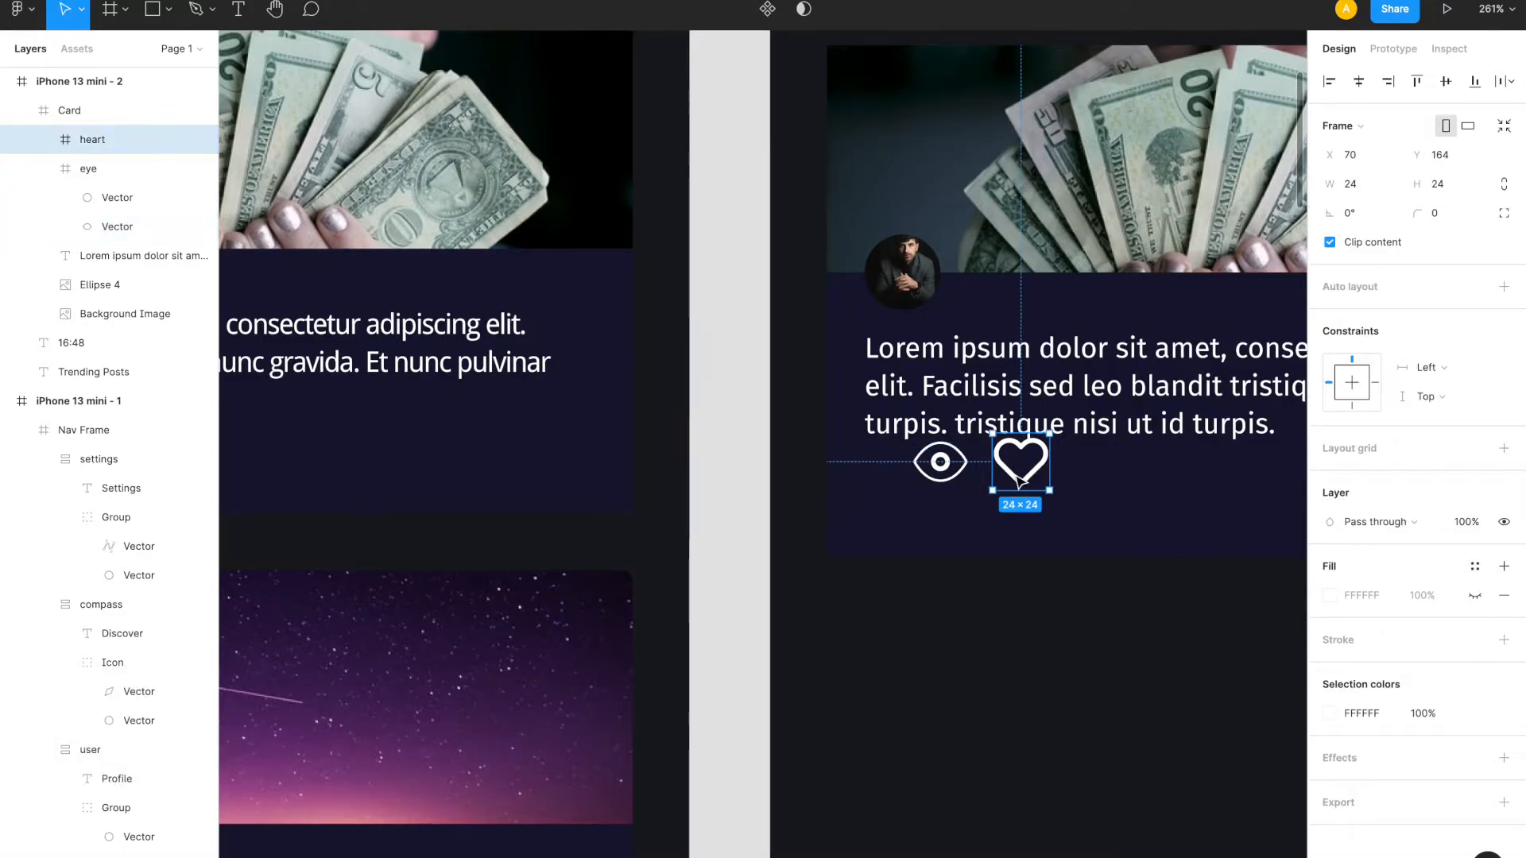
double_click(1019, 477)
click(1347, 522)
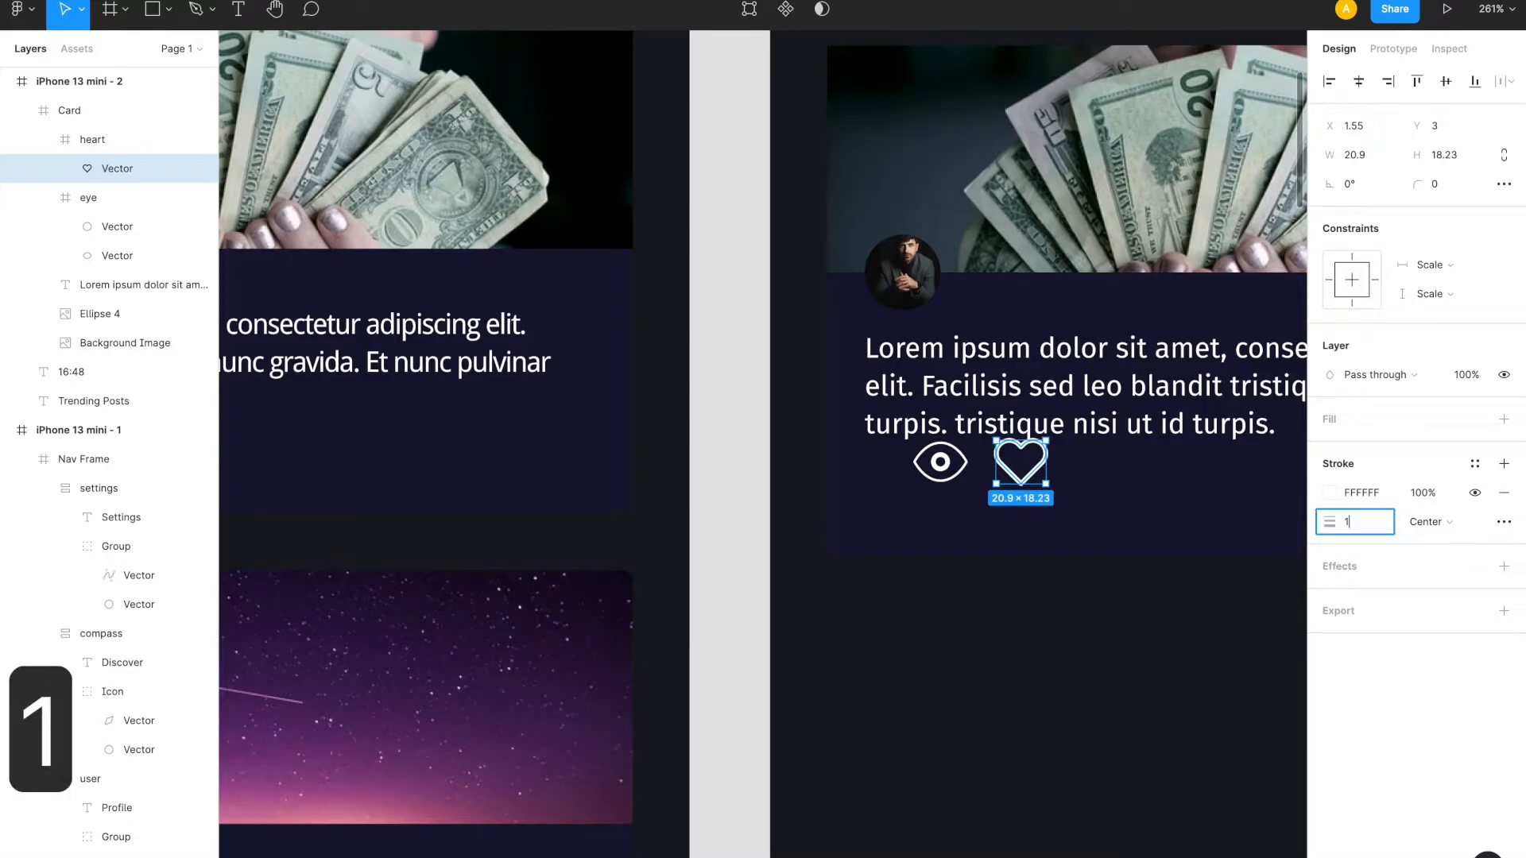
text(1)
key(Return)
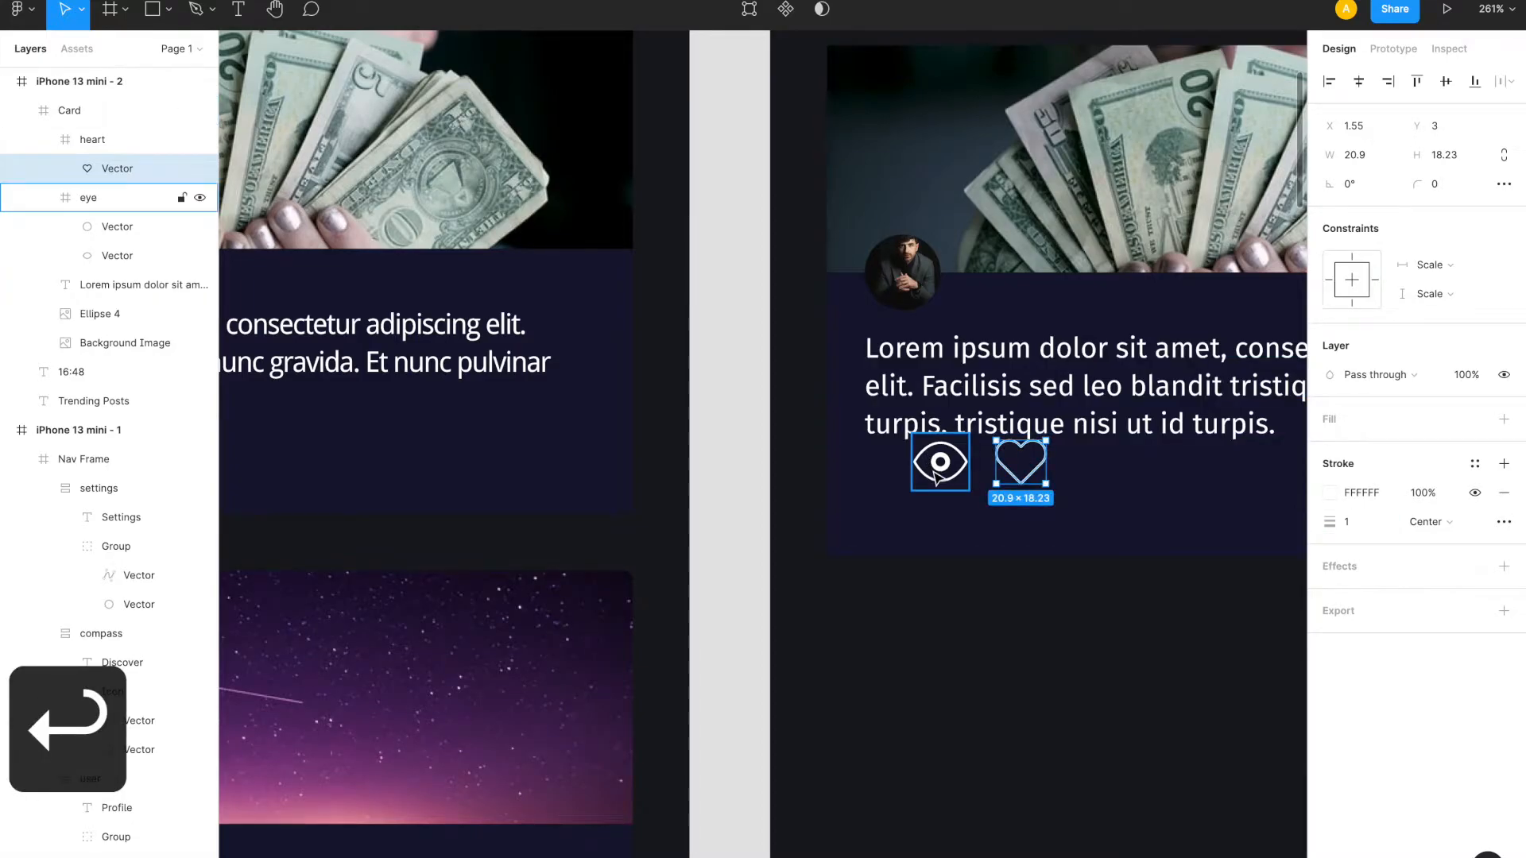
- Resize the eye and heart icon frames together to 16 × 16 with their proportions constrained
scroll(938, 475, down, 5)
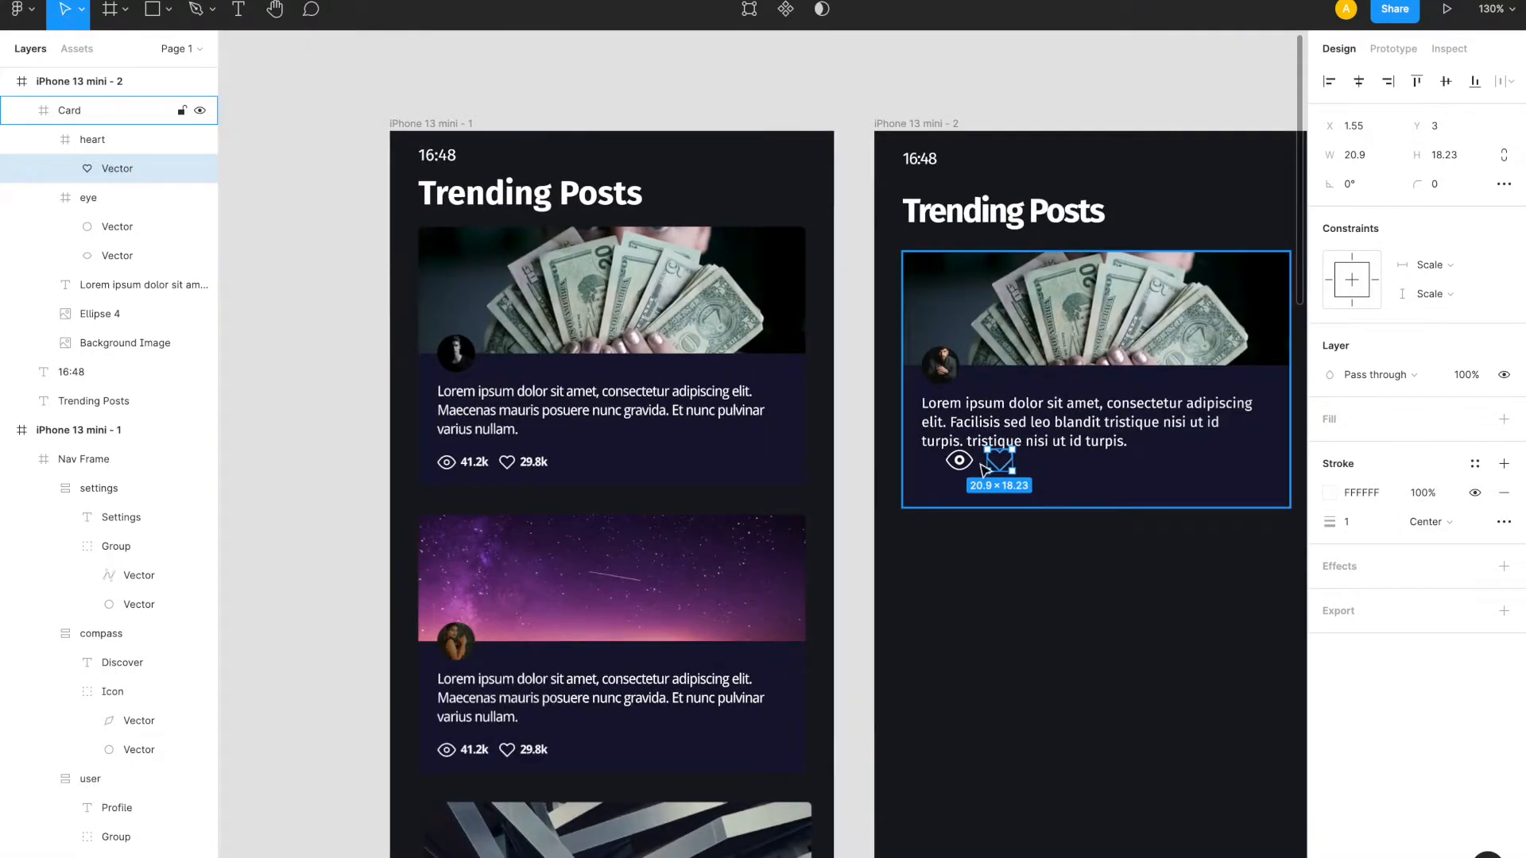
click(959, 460)
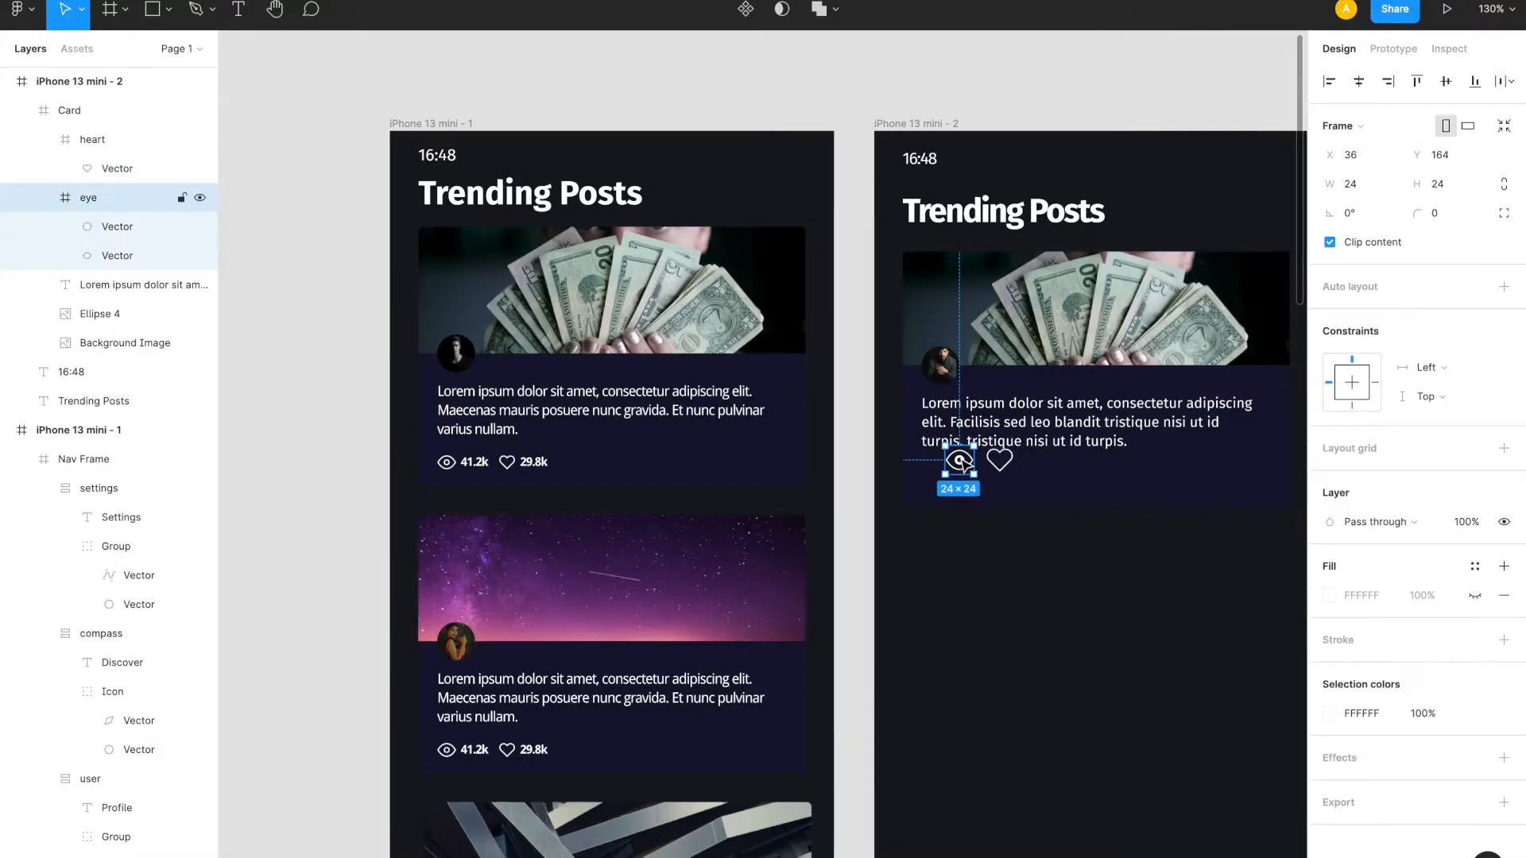
click(1002, 464)
shift+click(960, 463)
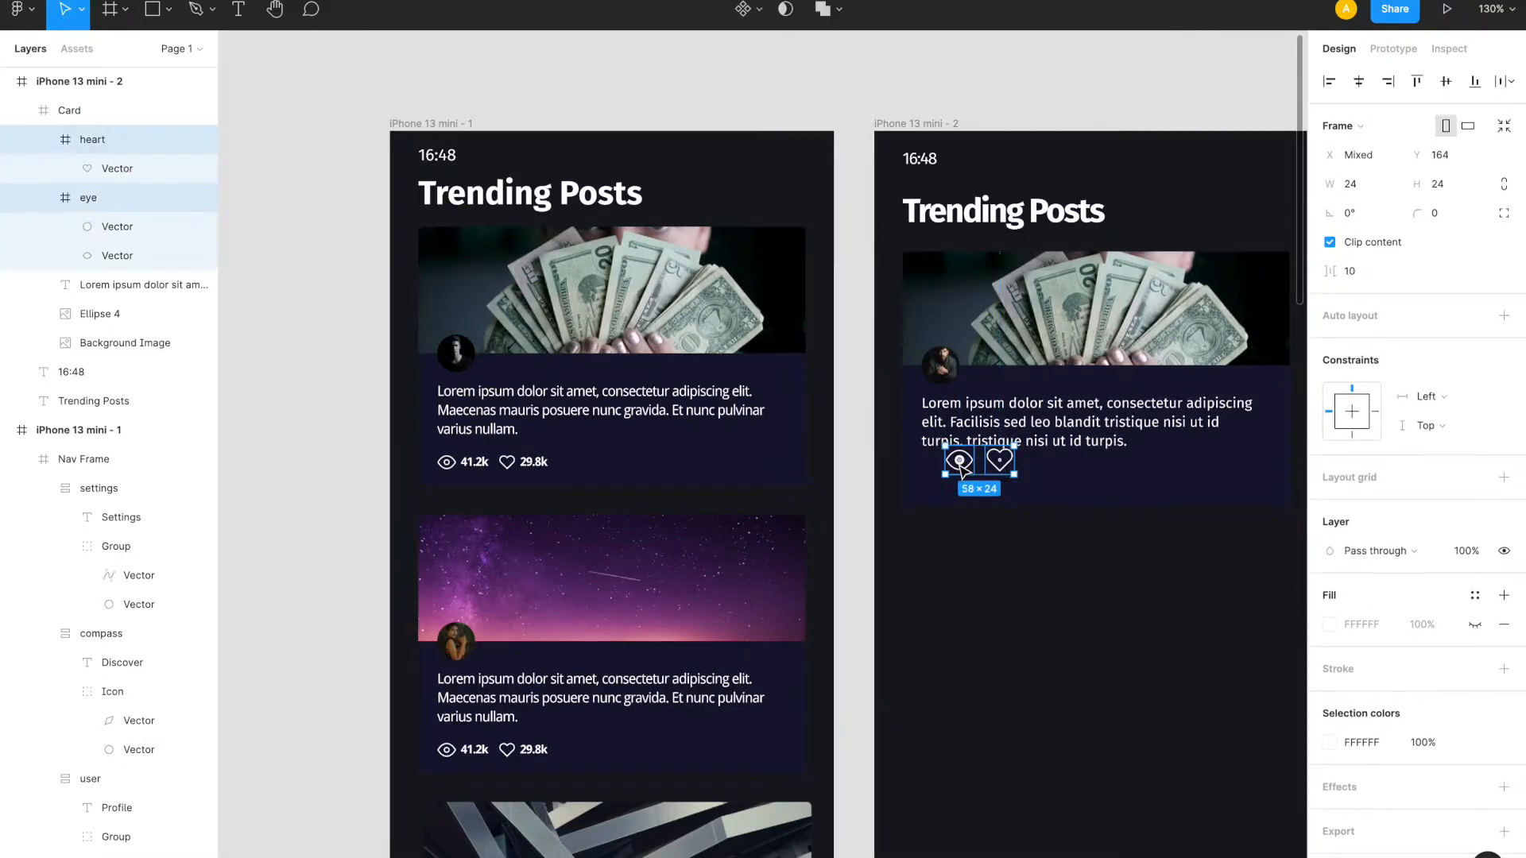
click(1451, 188)
text(16)
key(Return)
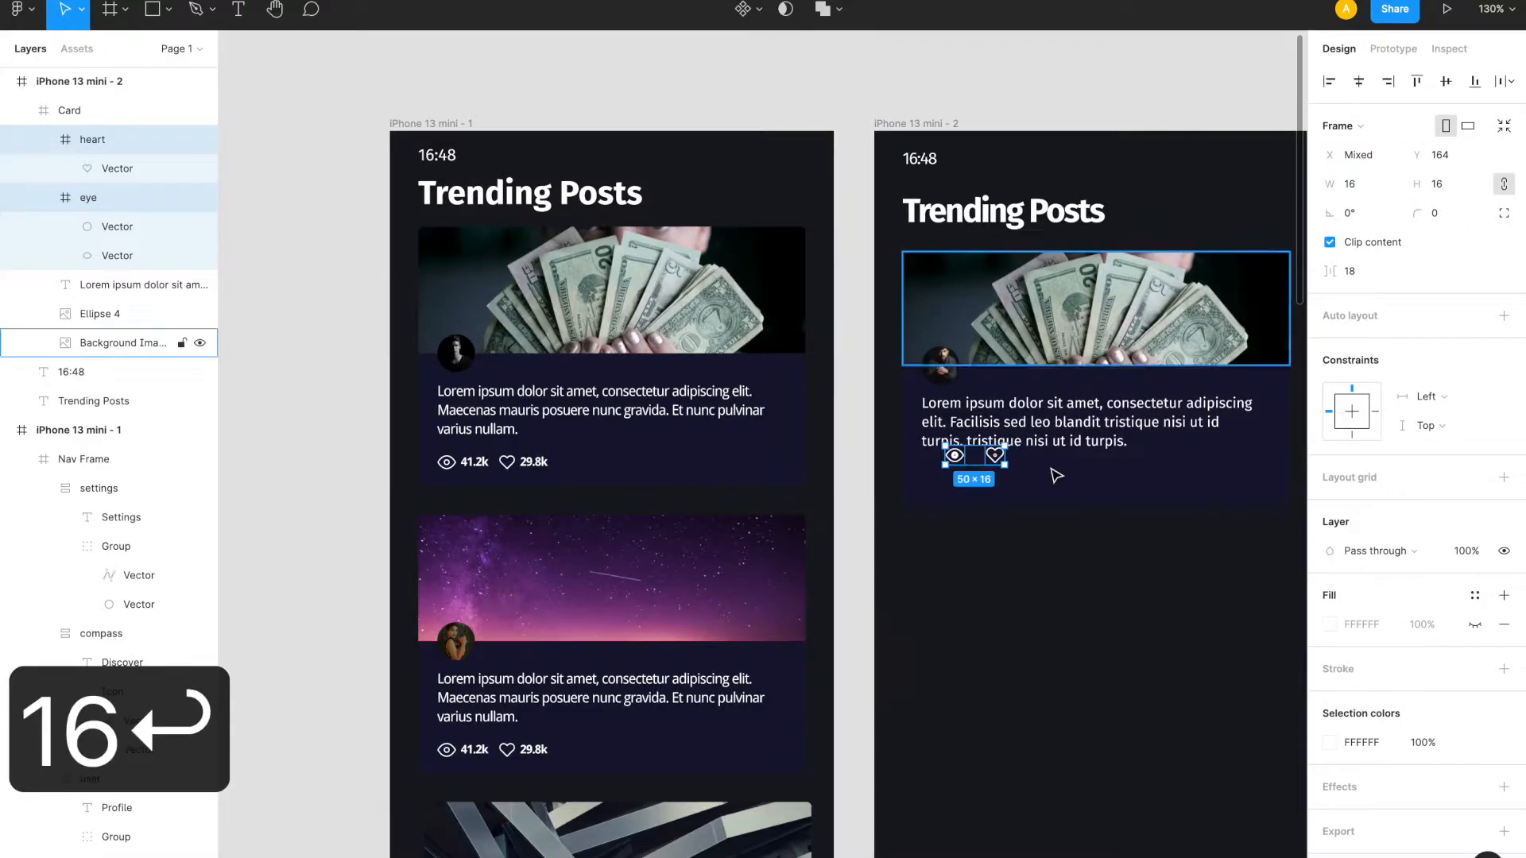
- Move the eye icon below the paragraph, aligned with its left edge, and the heart icon to X 71, Y 180
scroll(1053, 472, up, 5)
drag(800, 436, 740, 489)
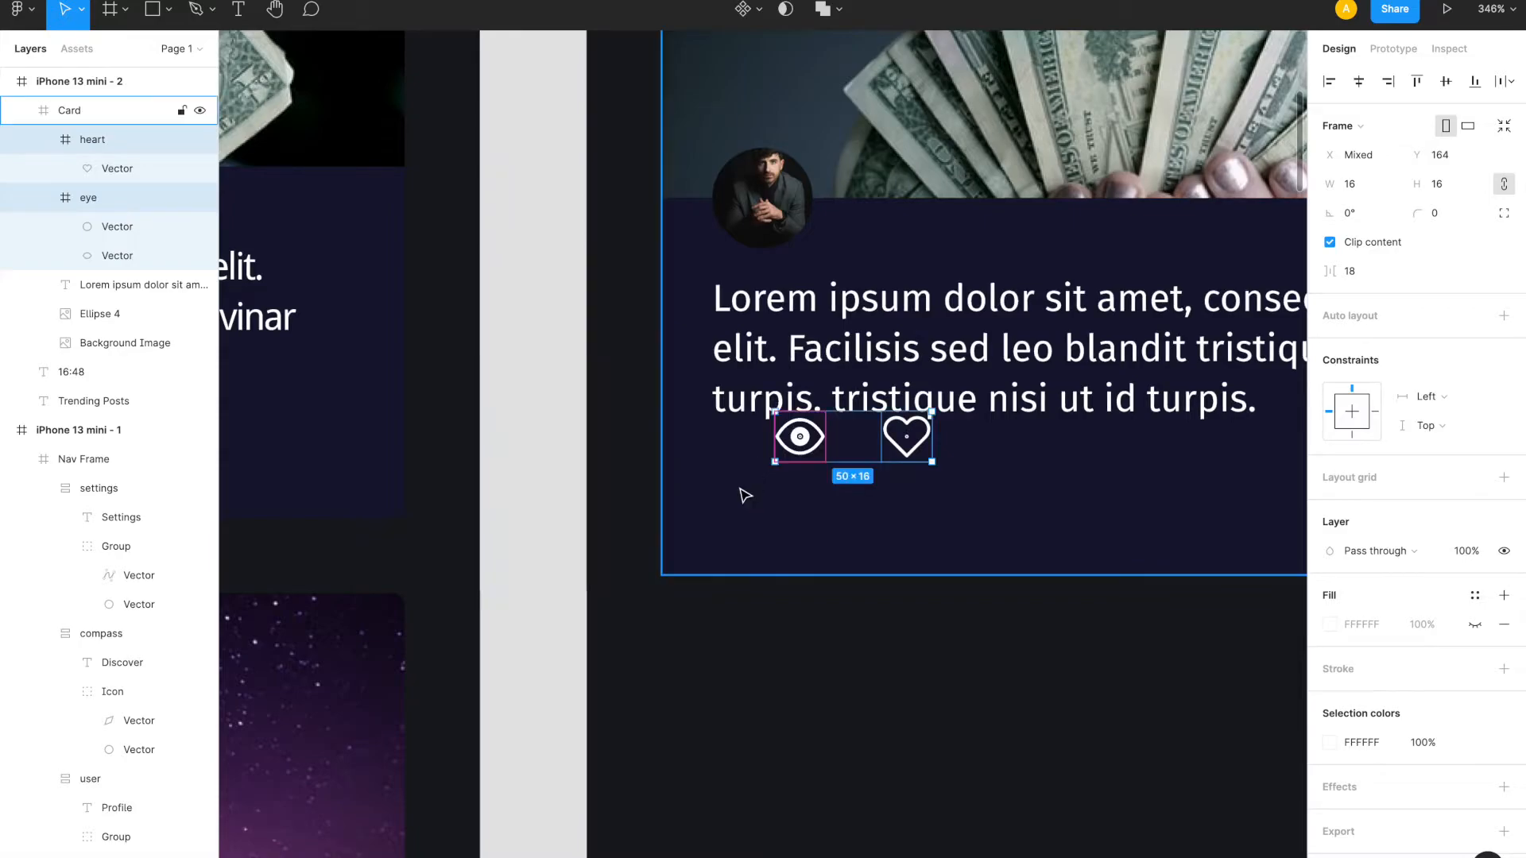
click(837, 498)
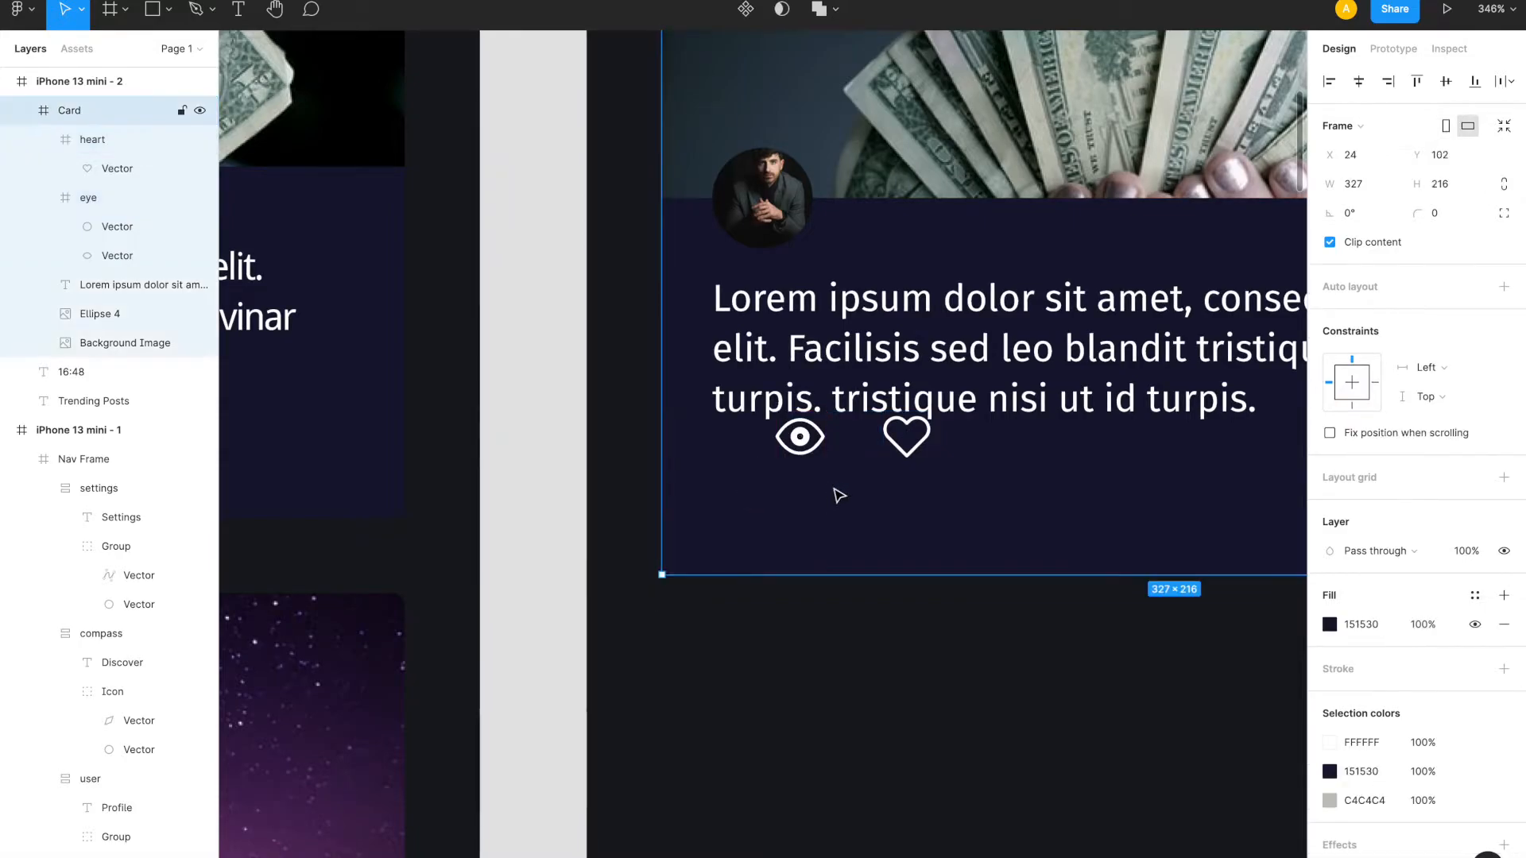
click(784, 437)
drag(811, 439, 747, 491)
drag(901, 433, 907, 484)
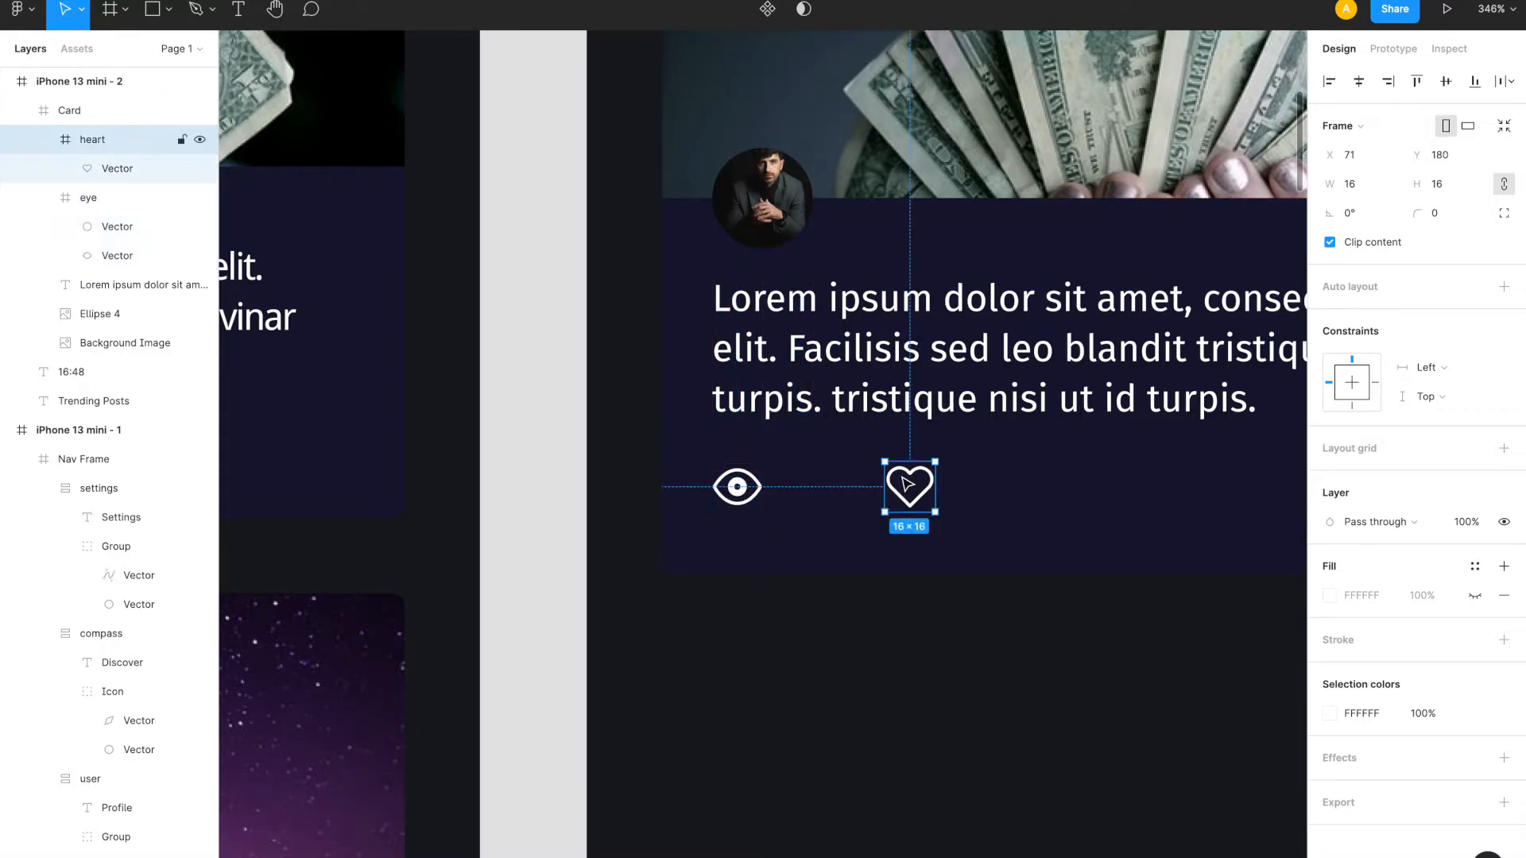
key(t)
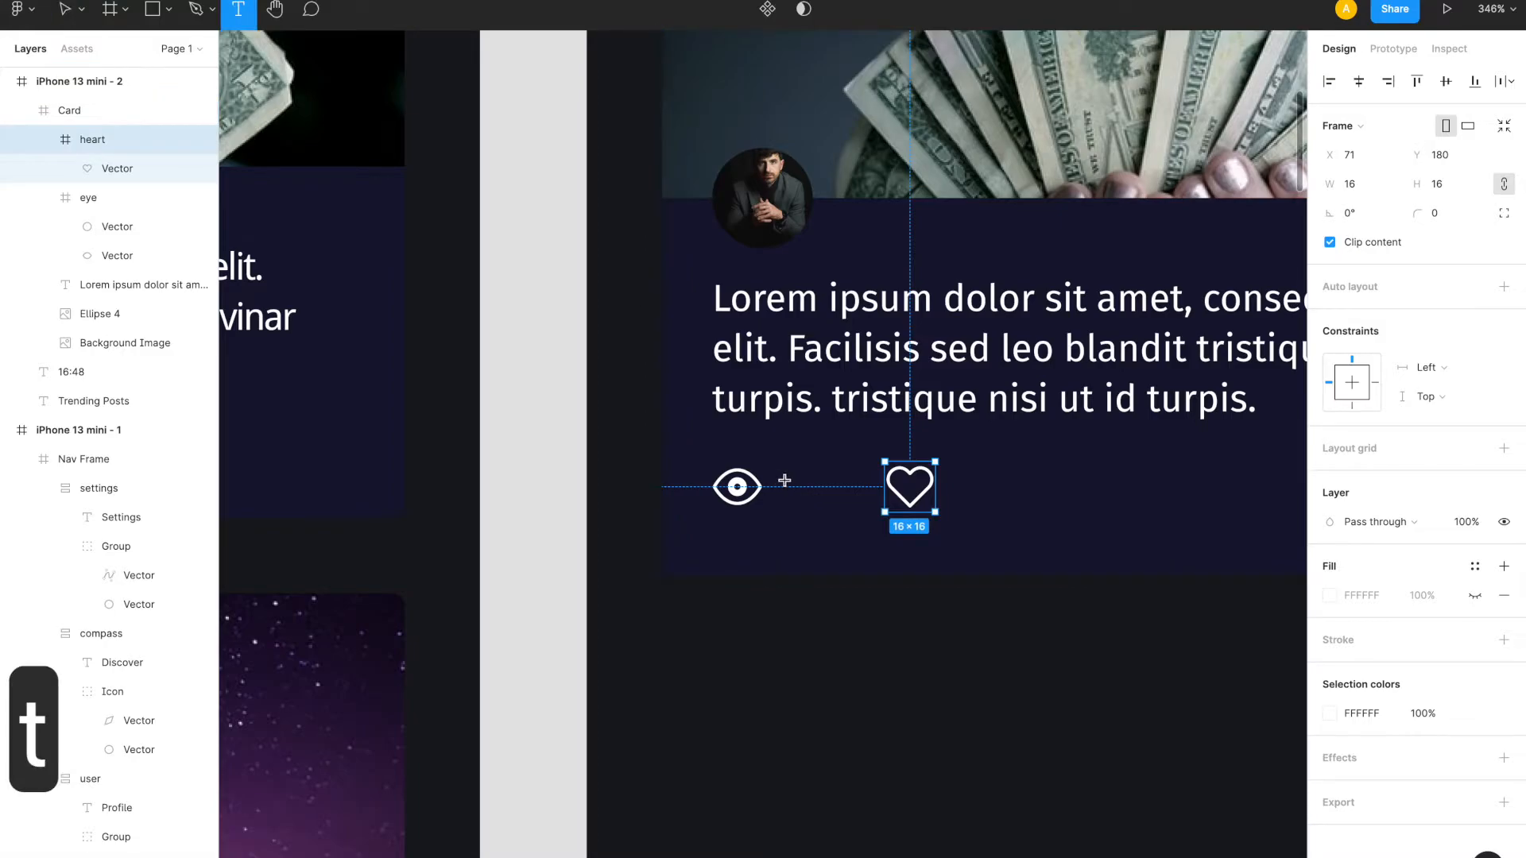
click(784, 480)
text(28)
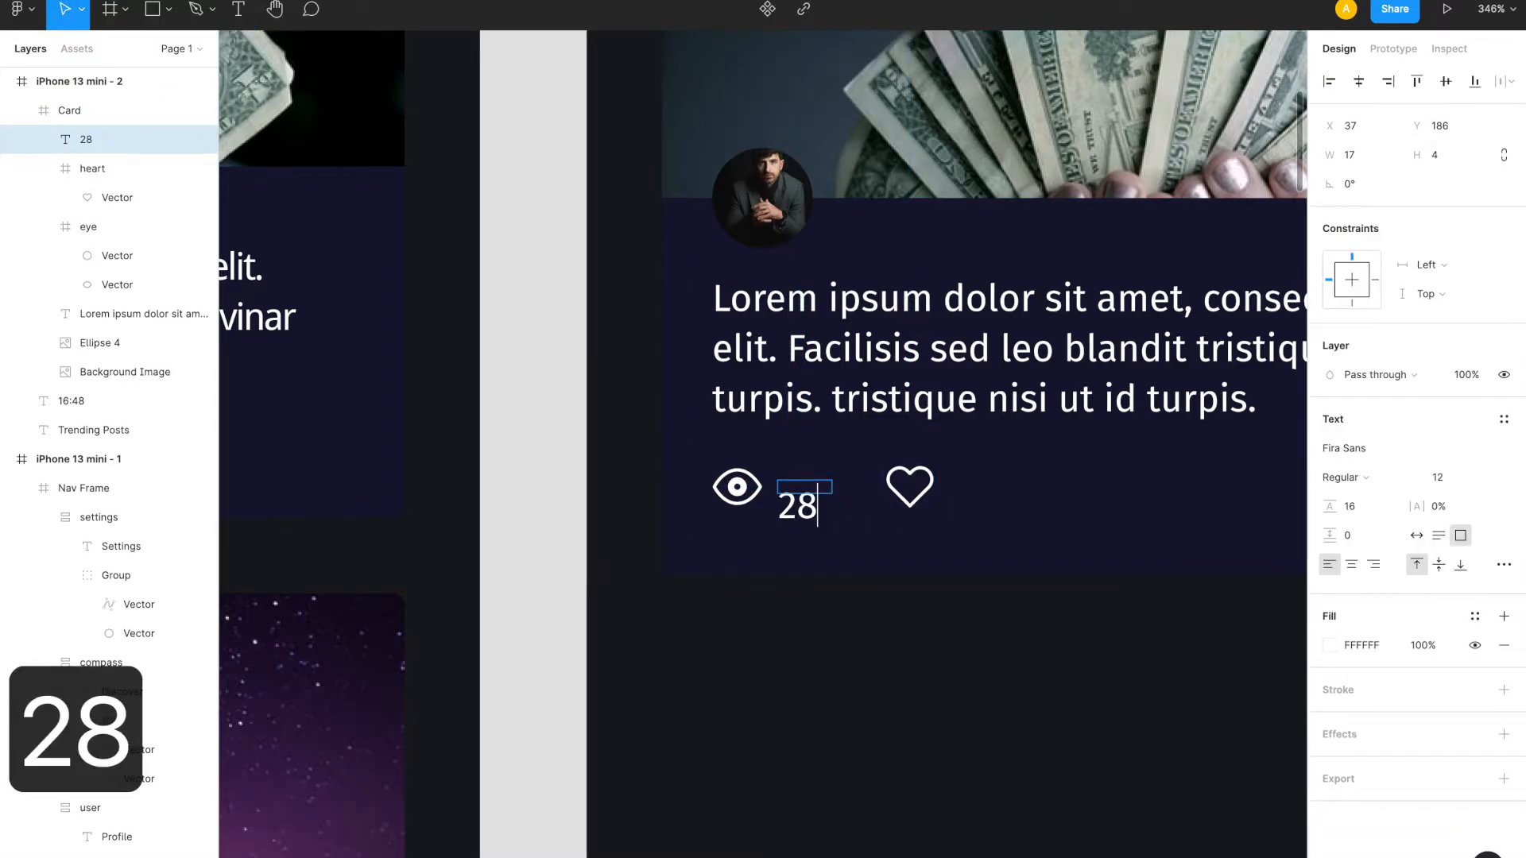
scroll(836, 540, down, 6)
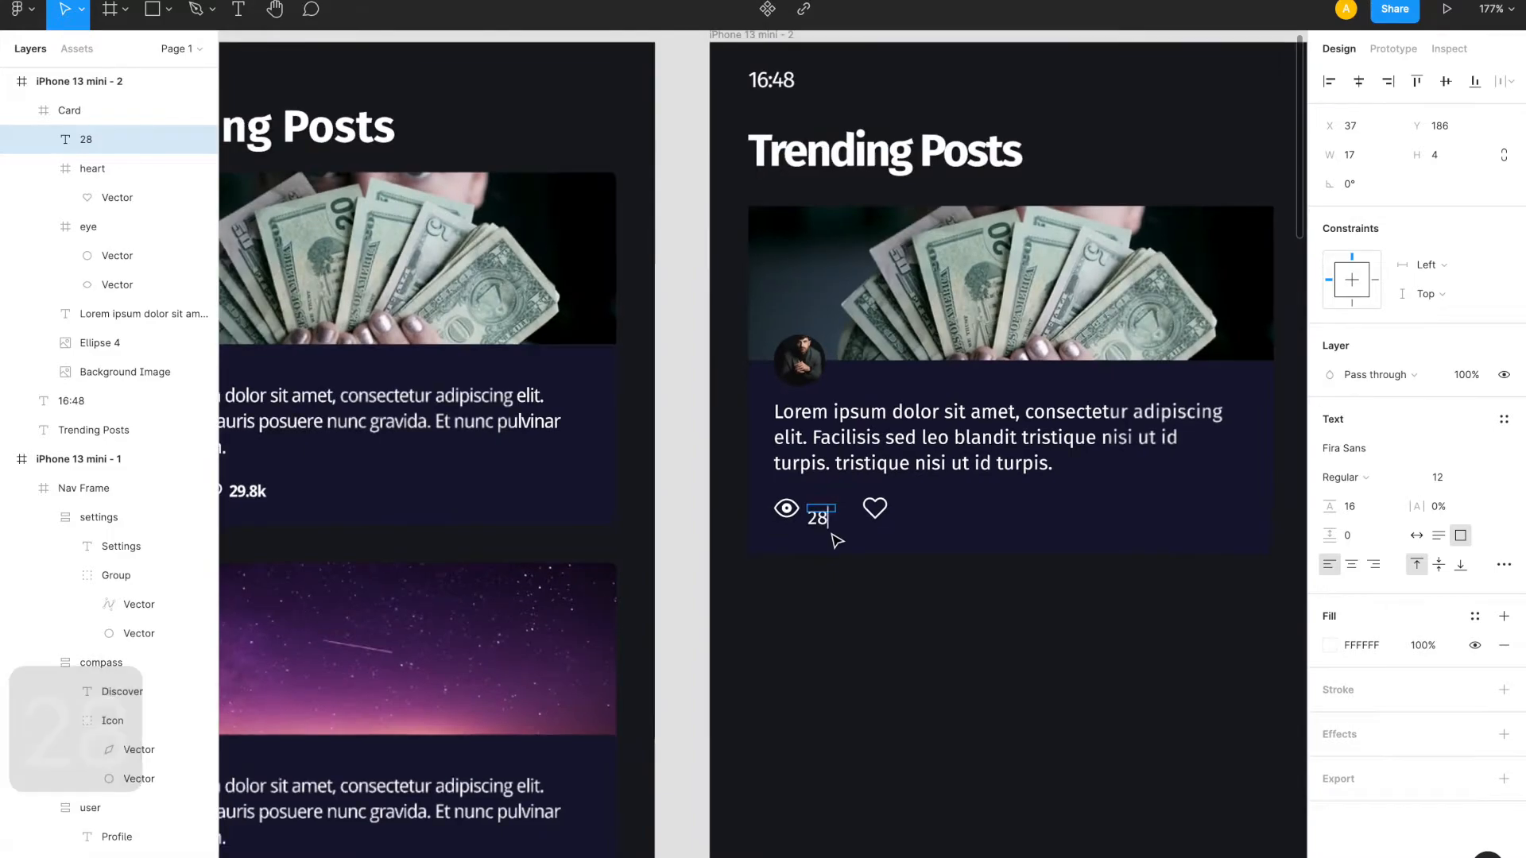
scroll(912, 506, right, 3)
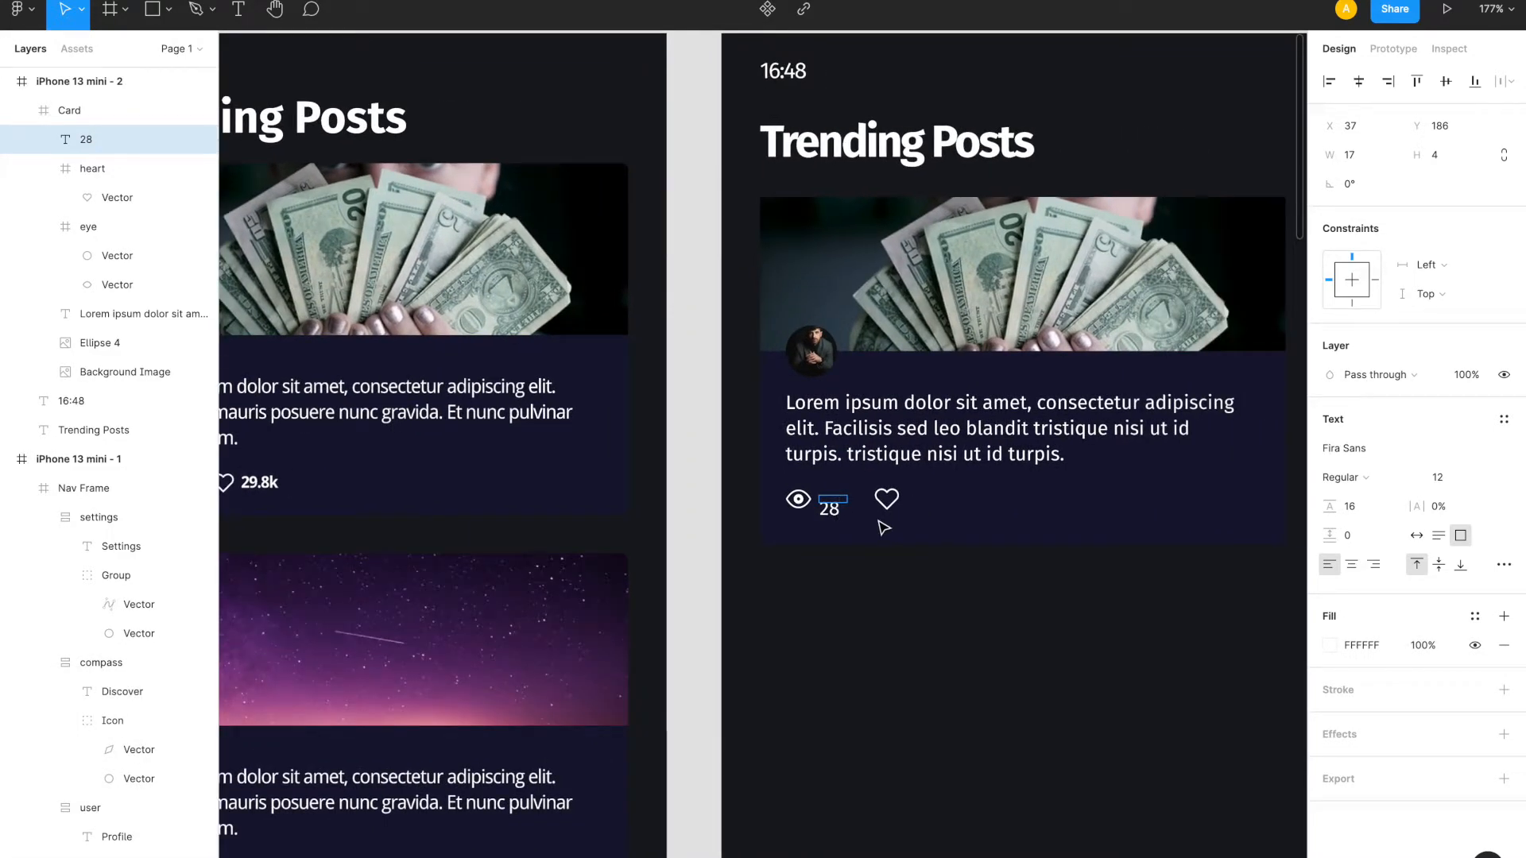
scroll(883, 527, up, 3)
key(BackSpace)
key(BackSpace)
text(41.)
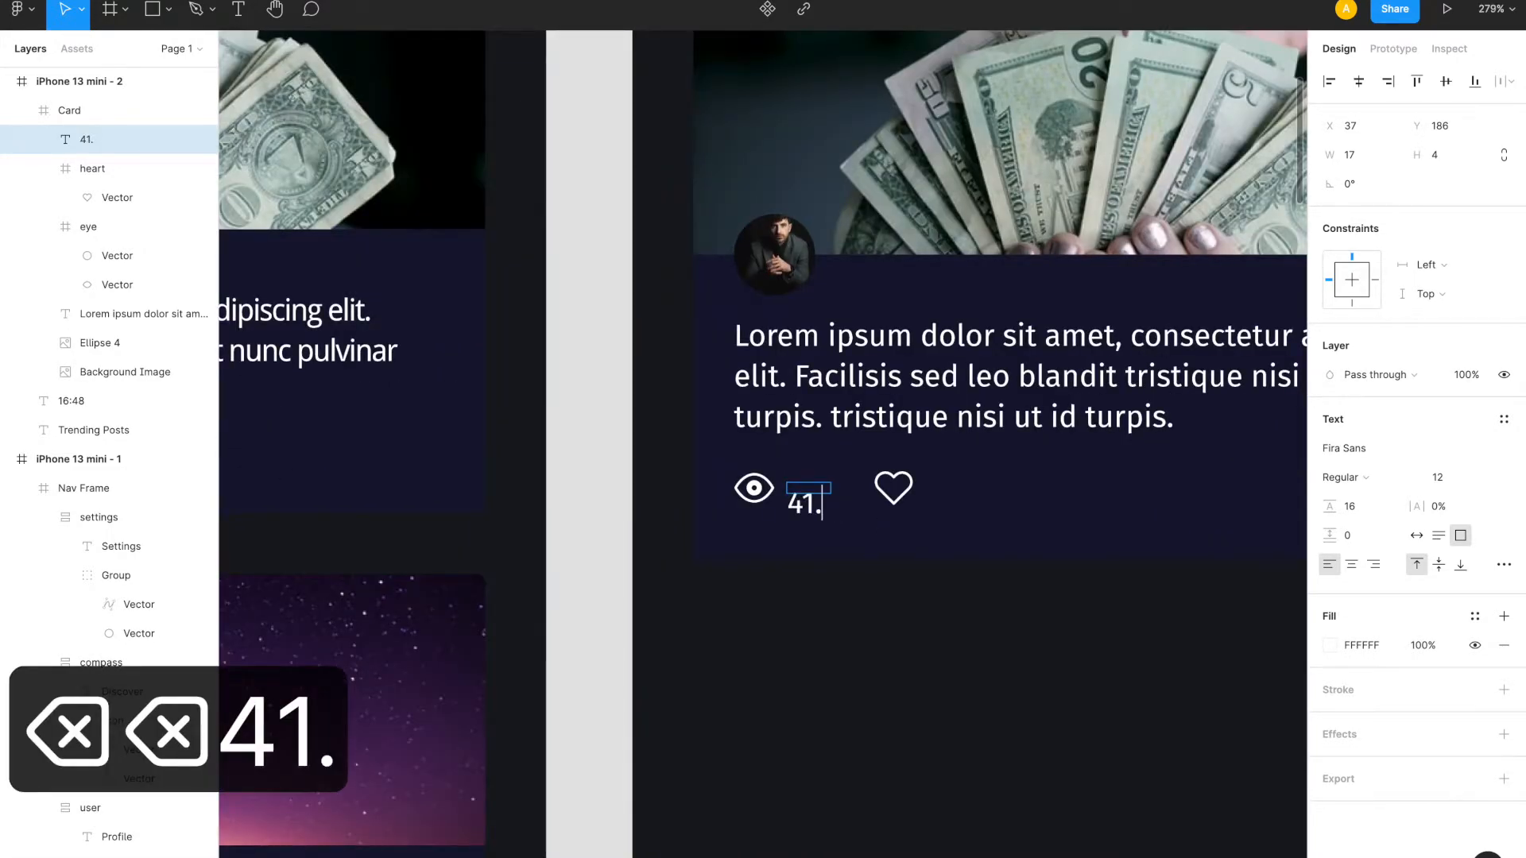
text(2k)
key(Escape)
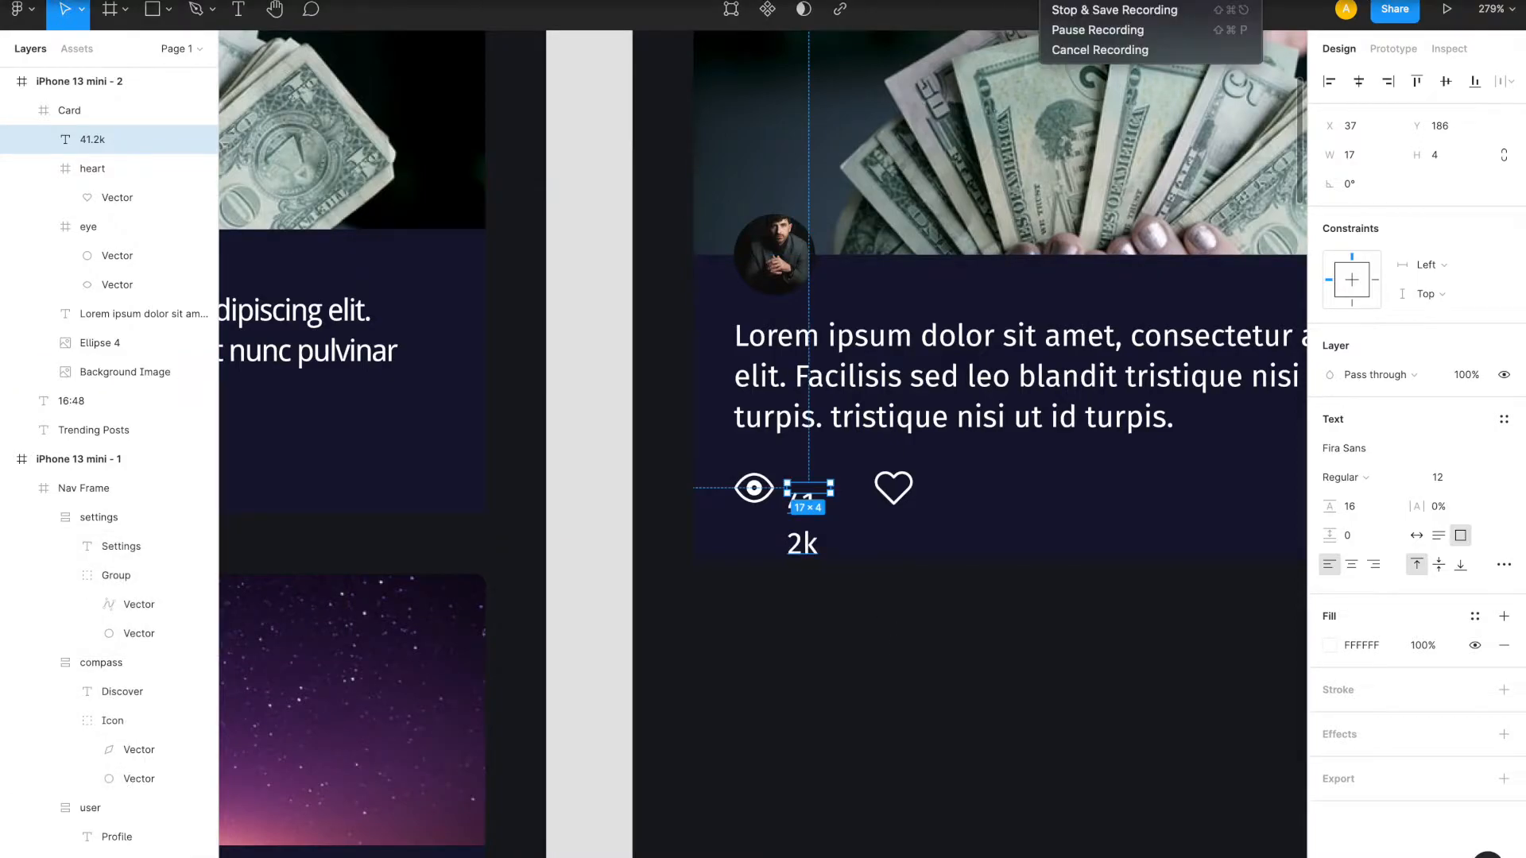
key(BackSpace)
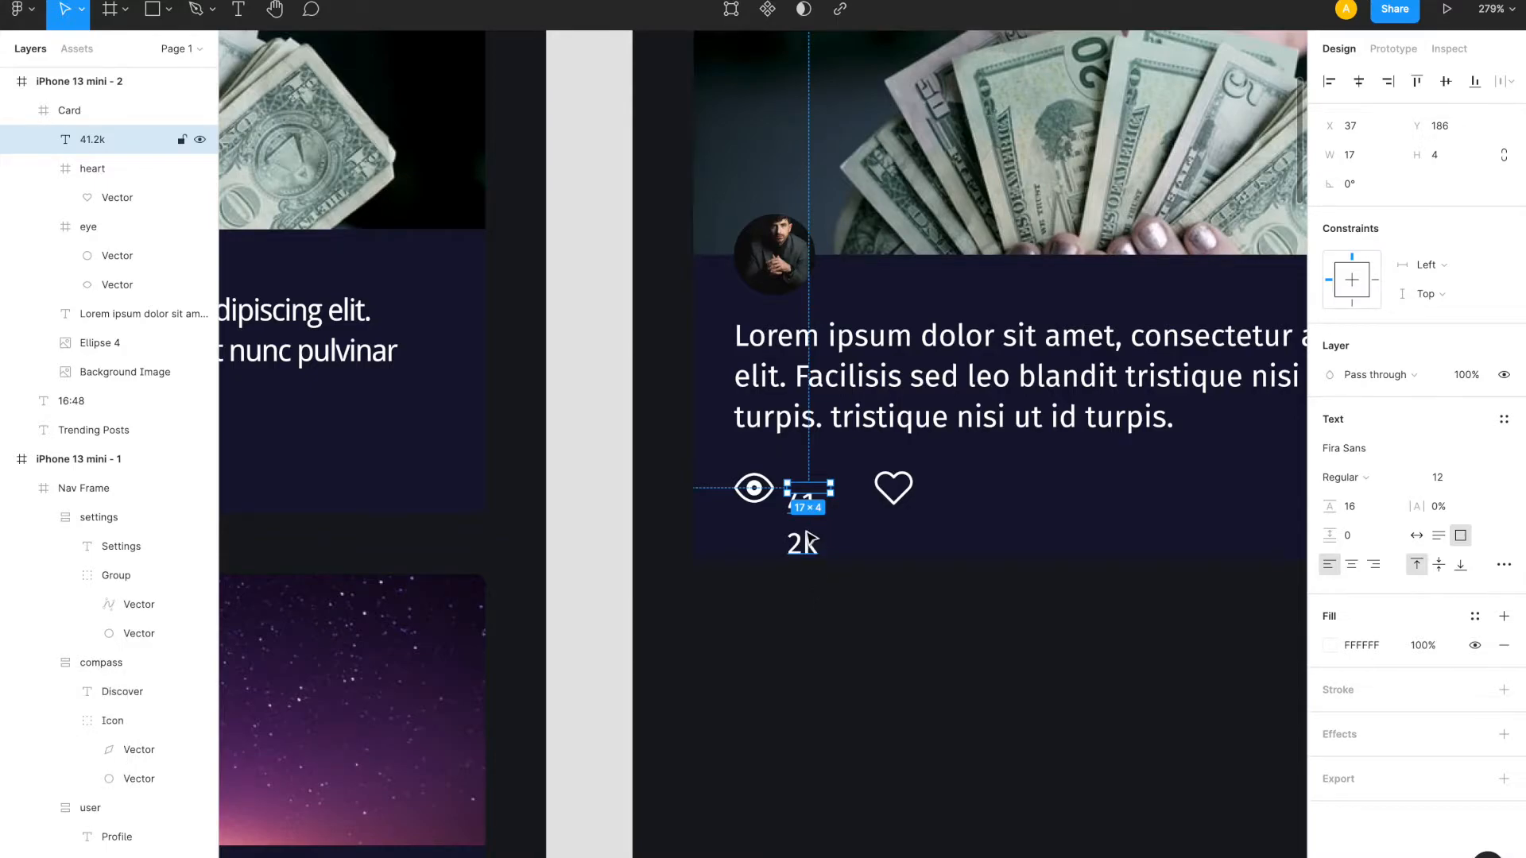
key(BackSpace)
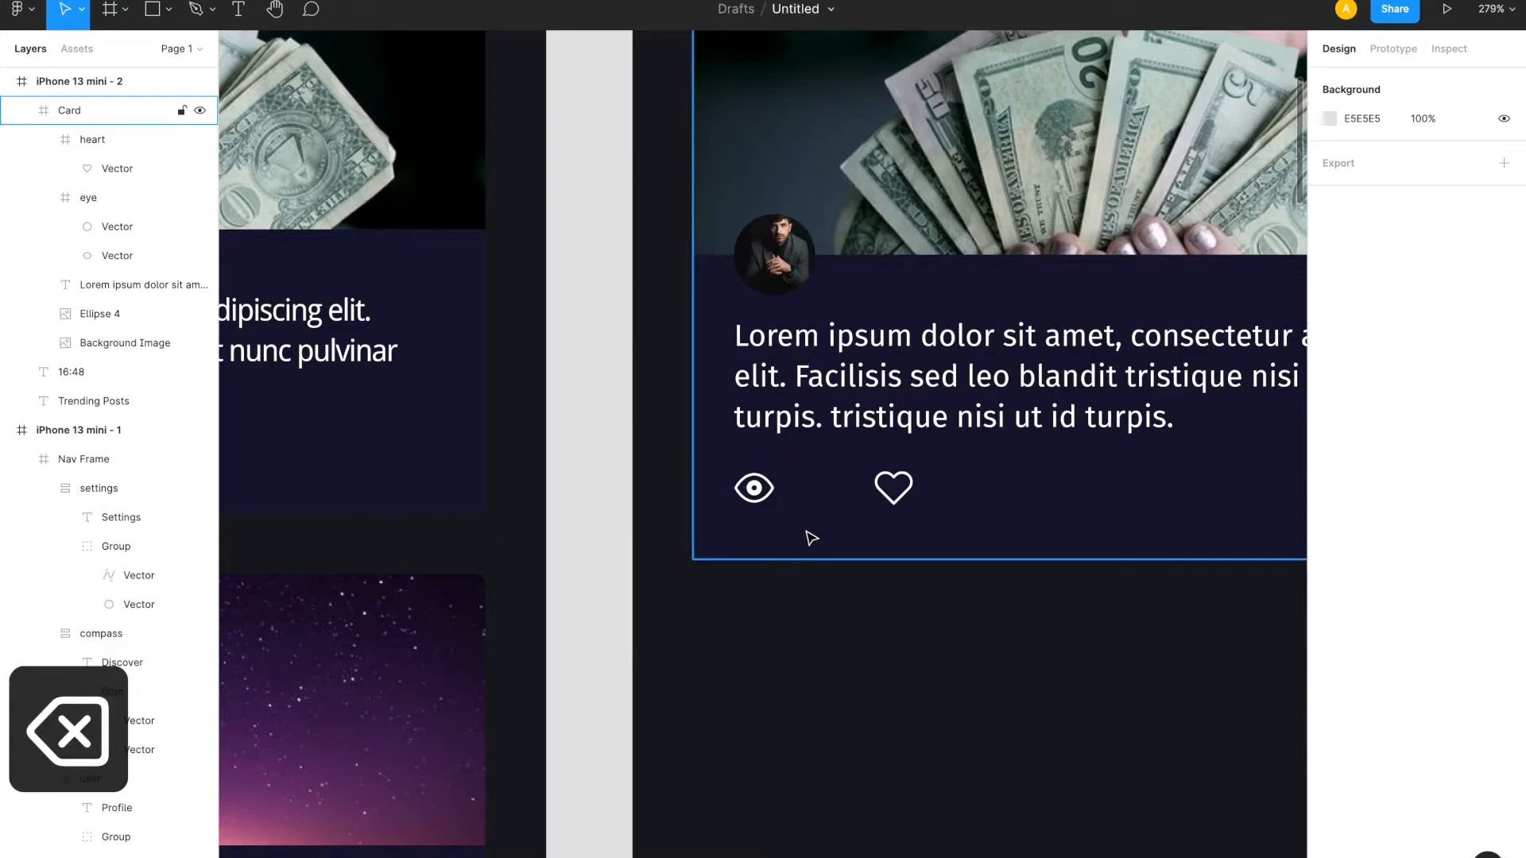
- Add the text "41.2k" between the eye and heart icons and make it bold
key(t)
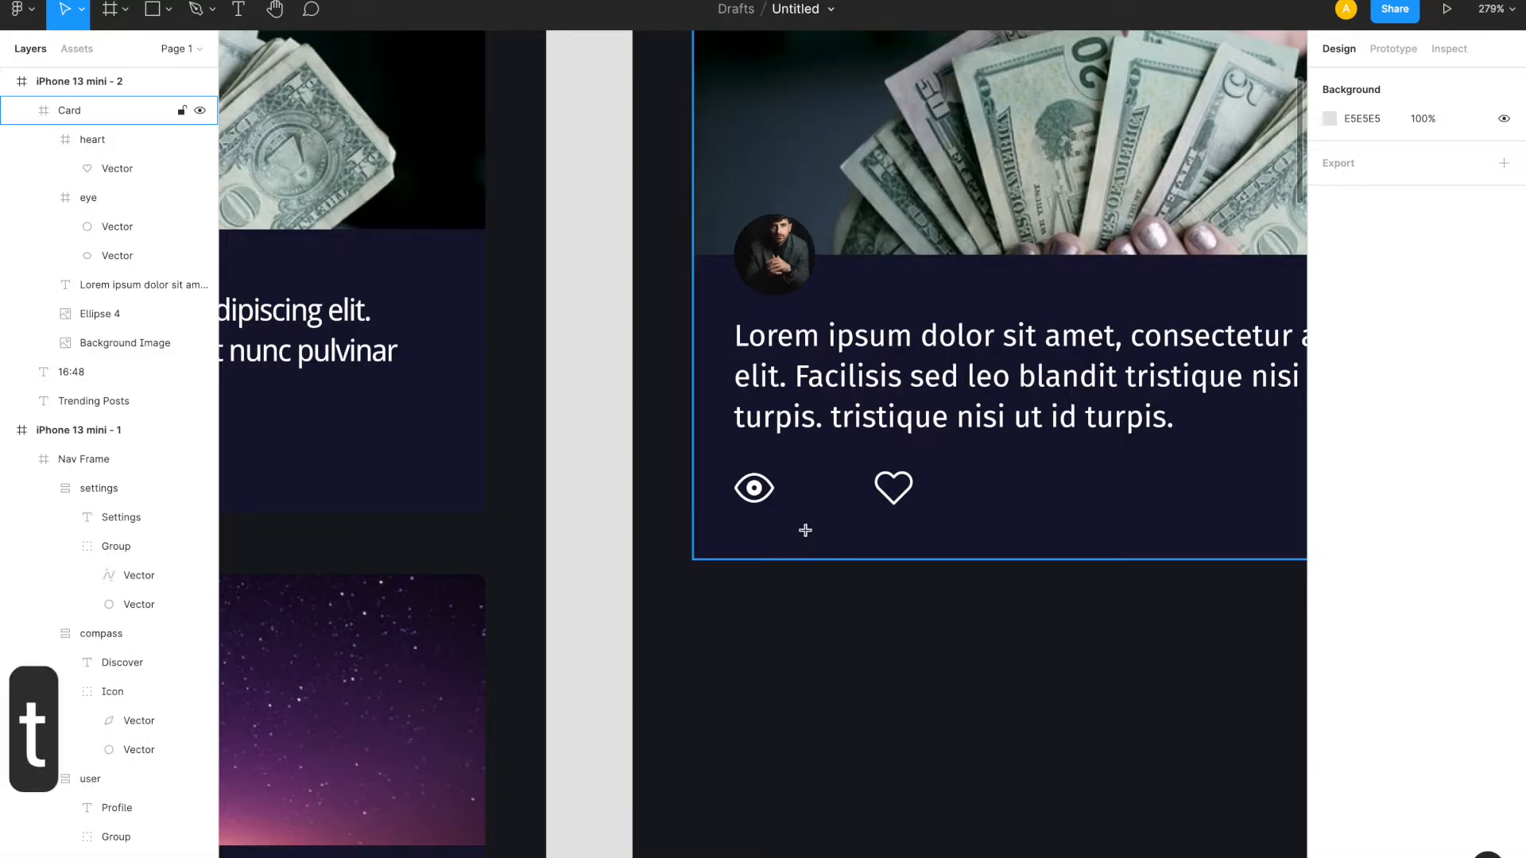
click(796, 476)
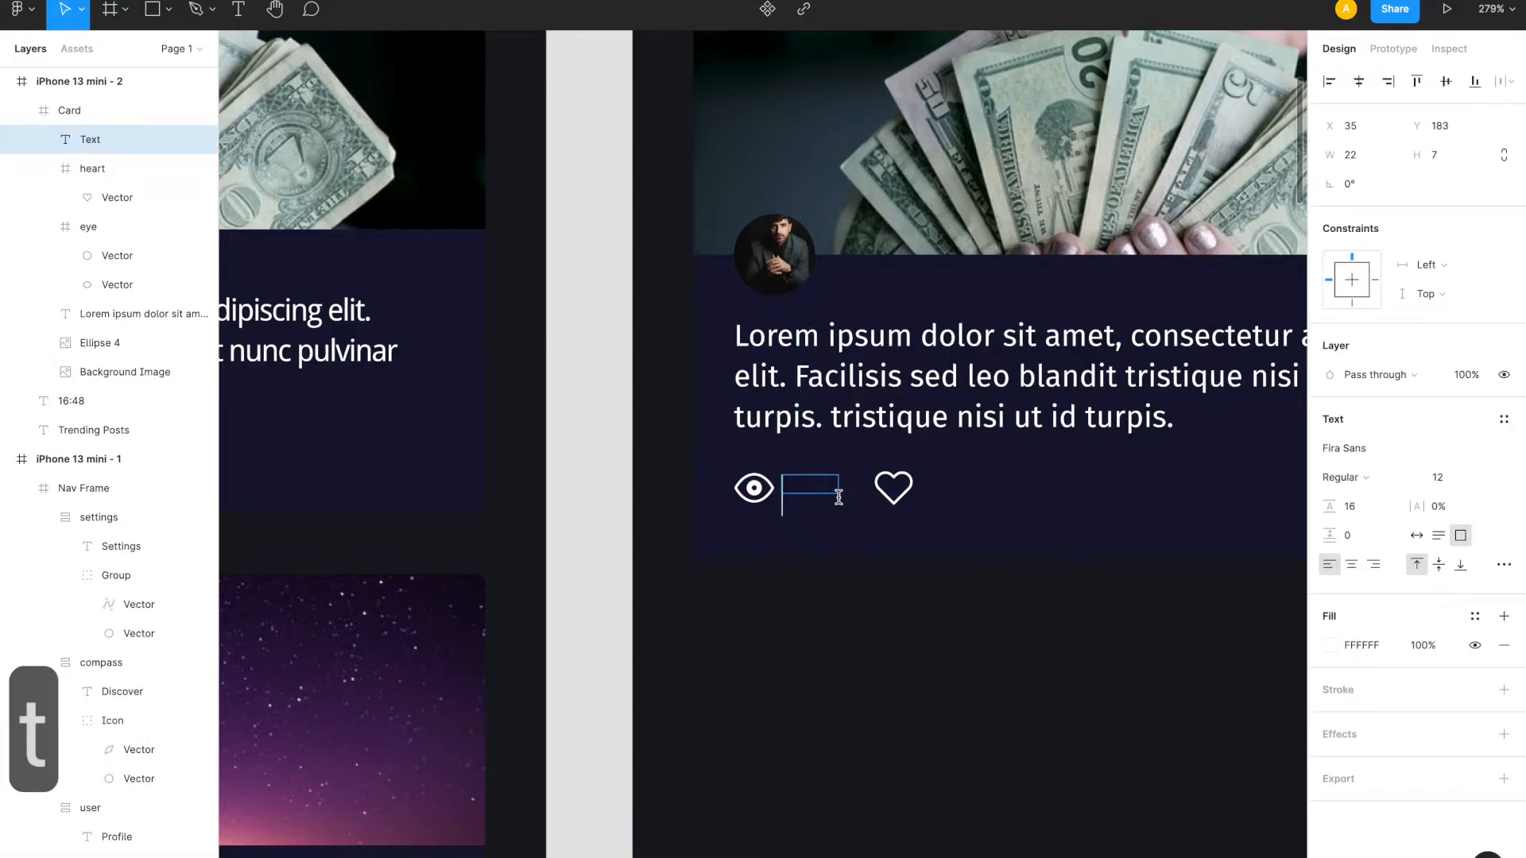
text(41.2k)
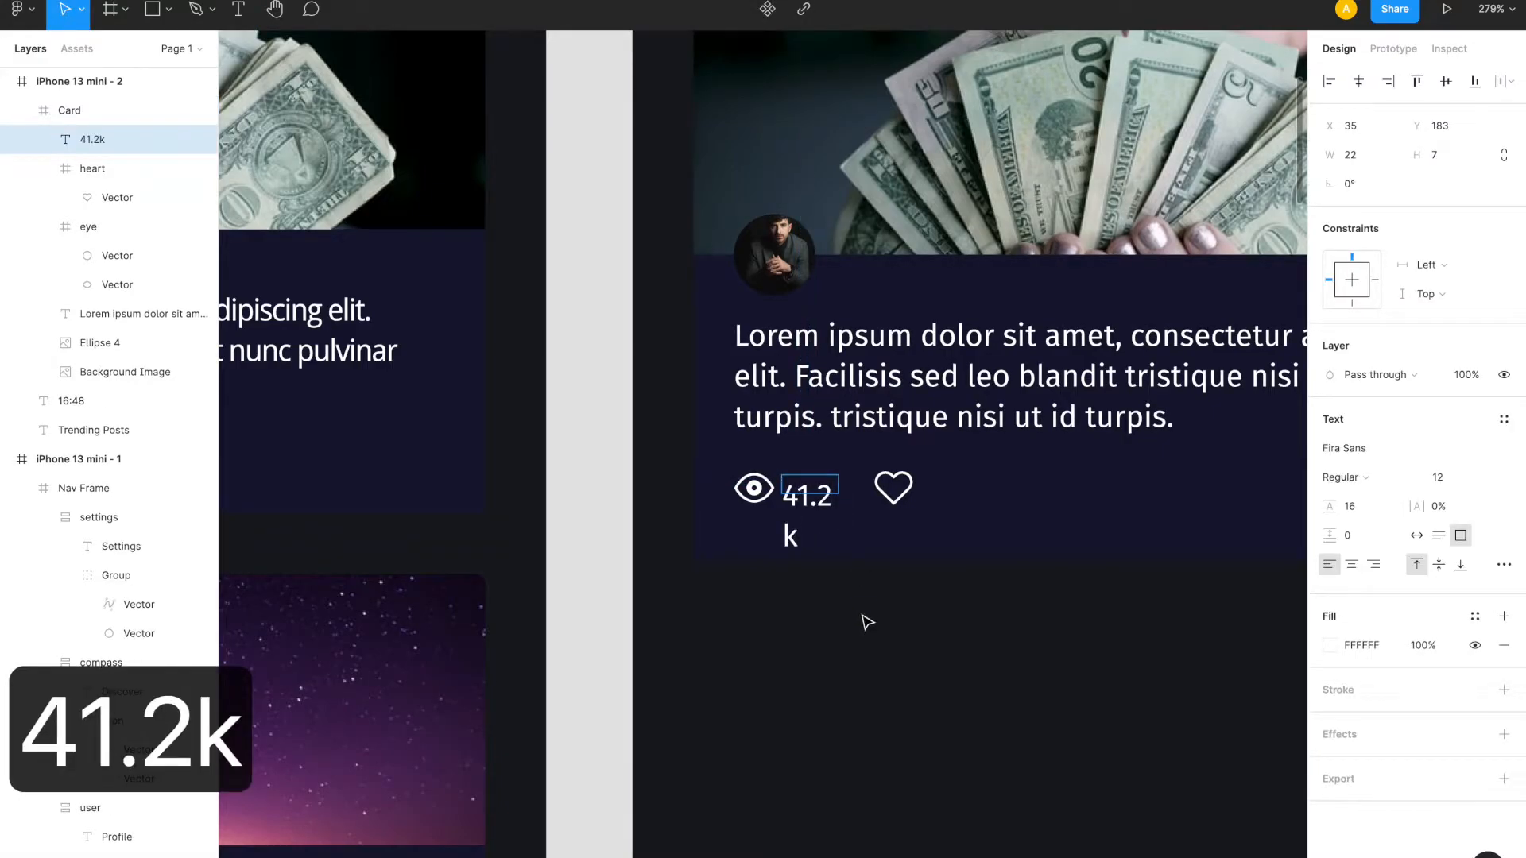
key(Escape)
key(super+b)
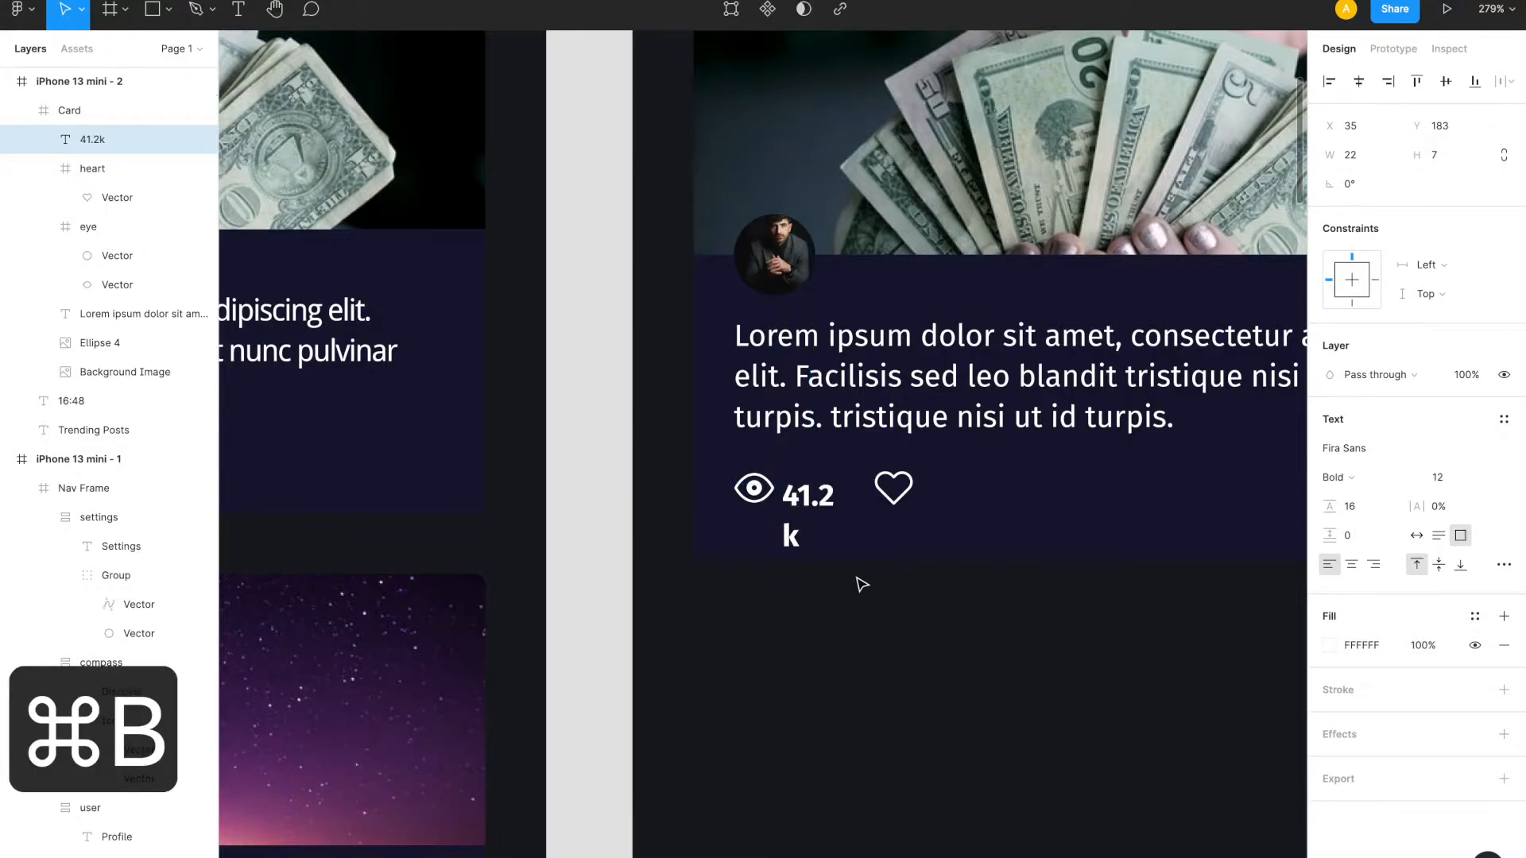
- Widen the 41.2k text box to 34 and set its line height to 12
drag(840, 488, 868, 489)
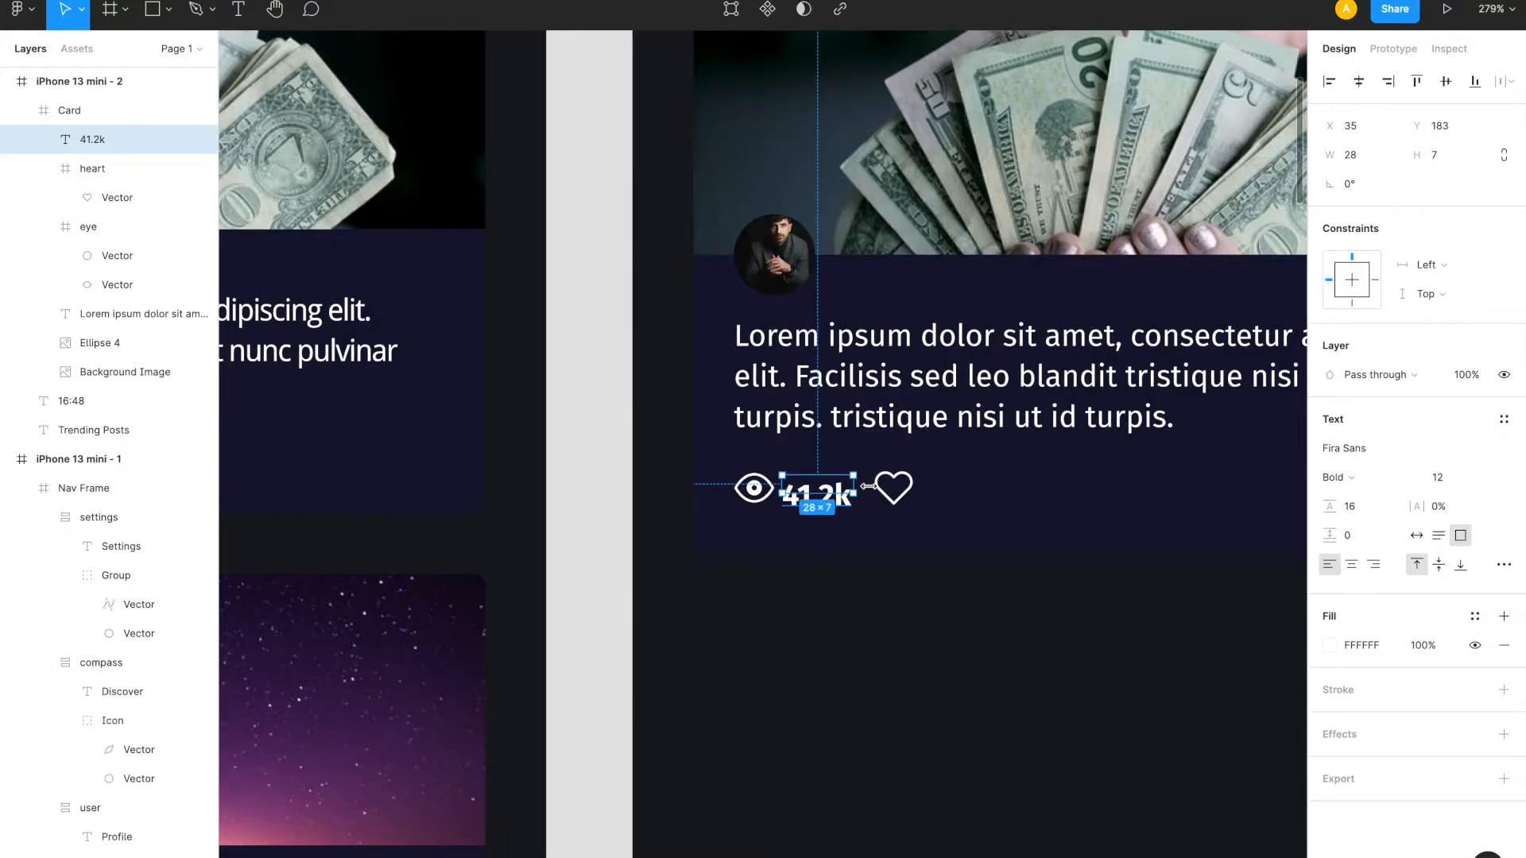
click(1359, 509)
text(12)
key(Return)
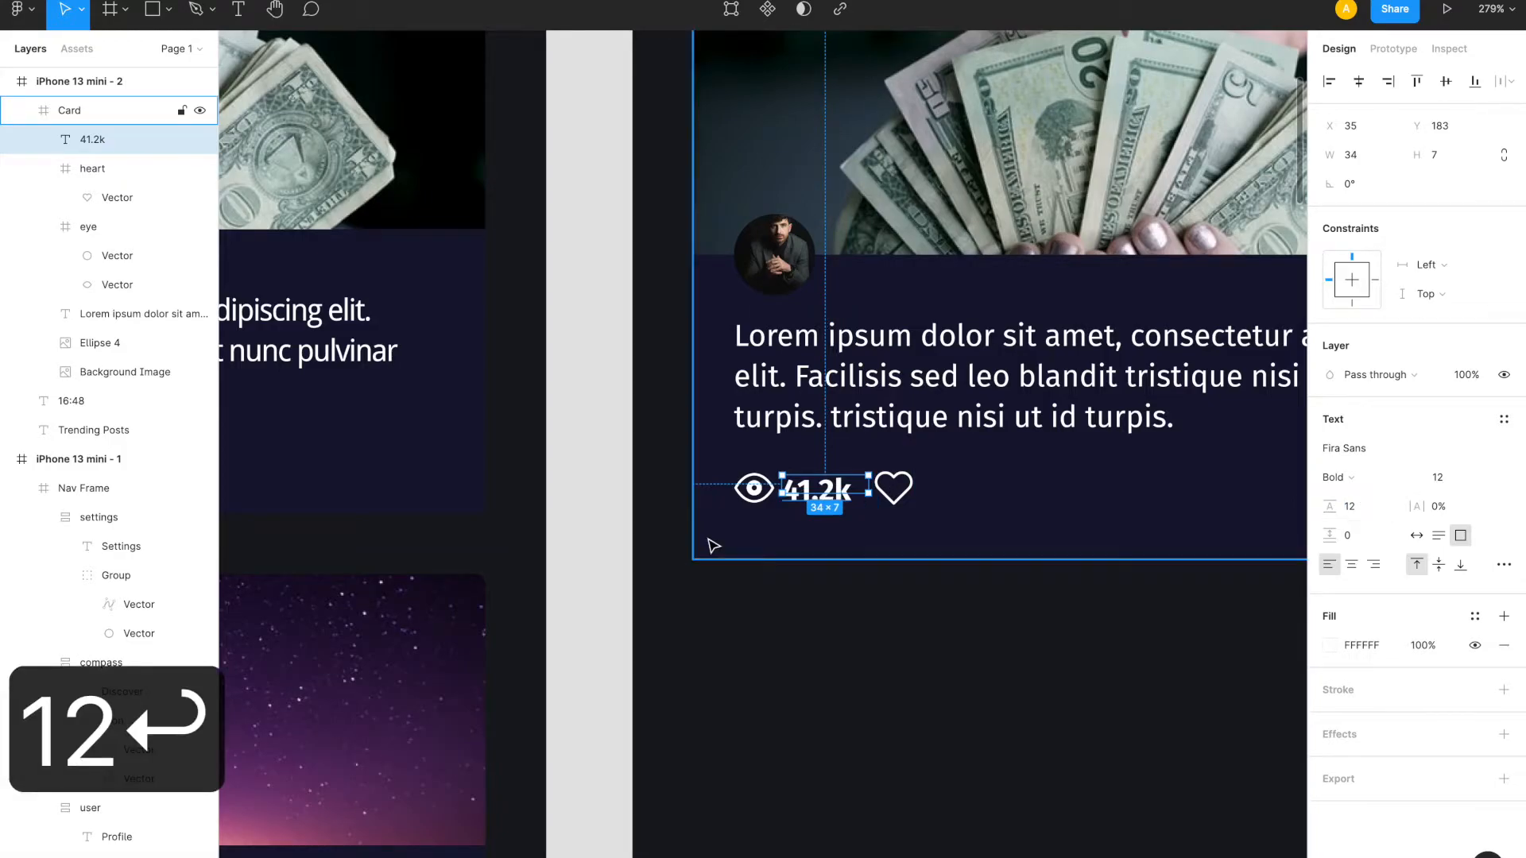
- Position the 41.2k text beside the eye icon at X 36, Y 182
scroll(707, 541, up, 5)
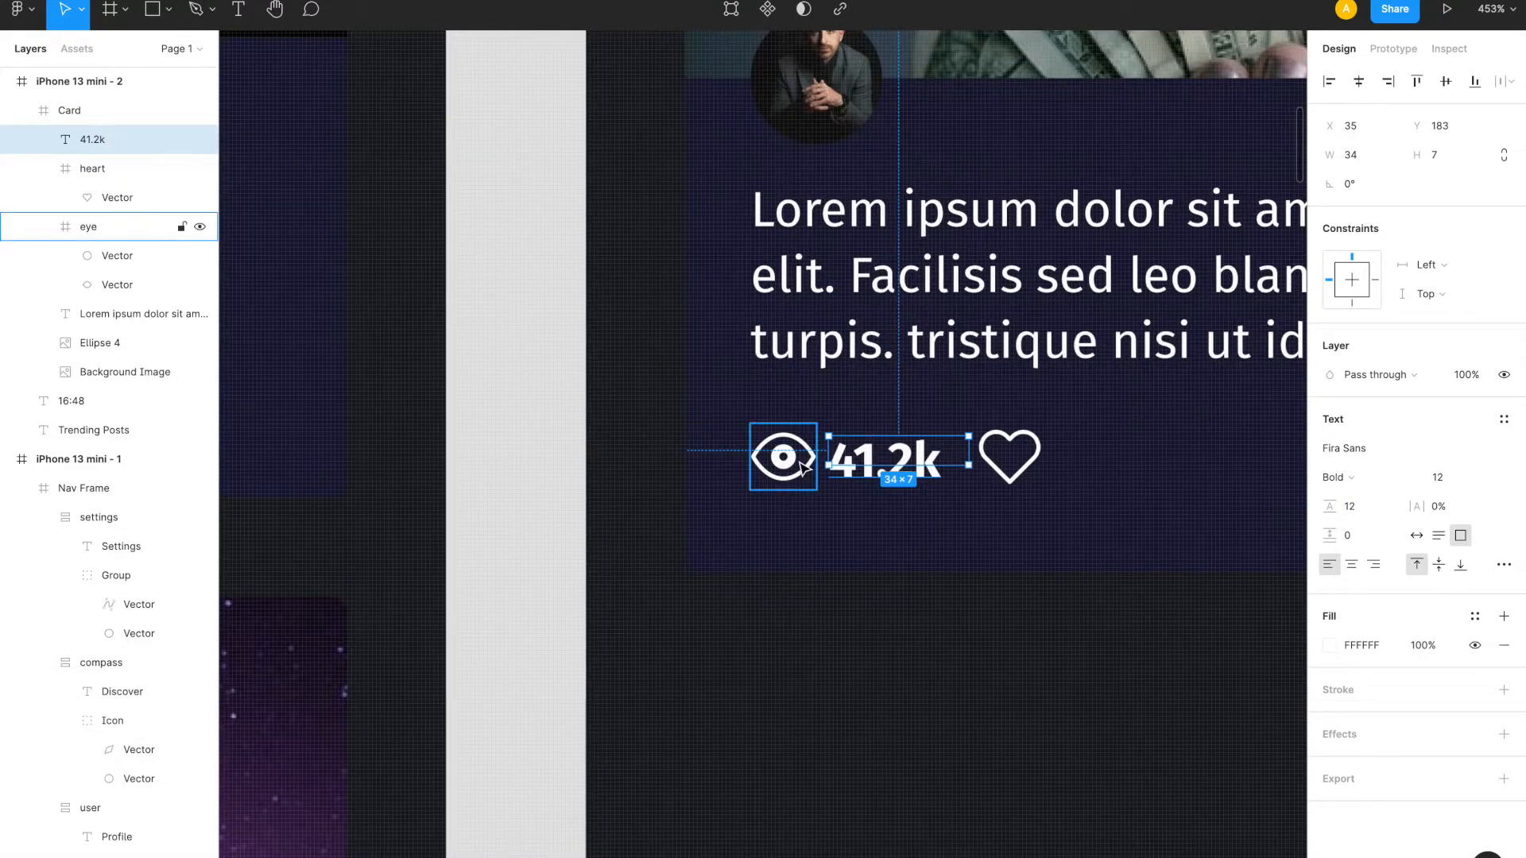
shift+click(777, 445)
click(1446, 81)
click(891, 464)
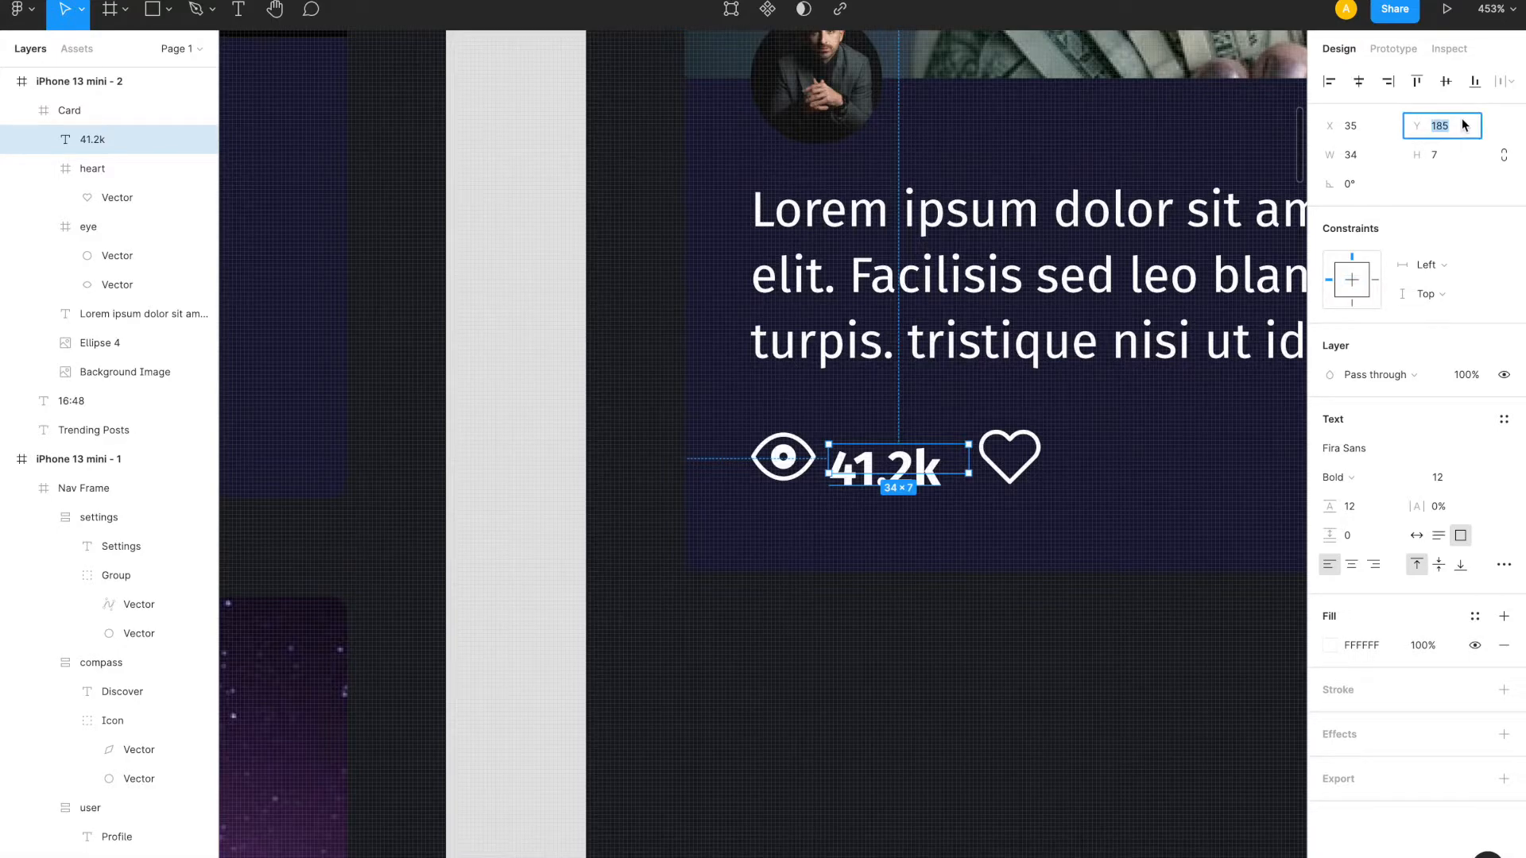
key(Down)
key(Down)
key(Down)
key(Down)
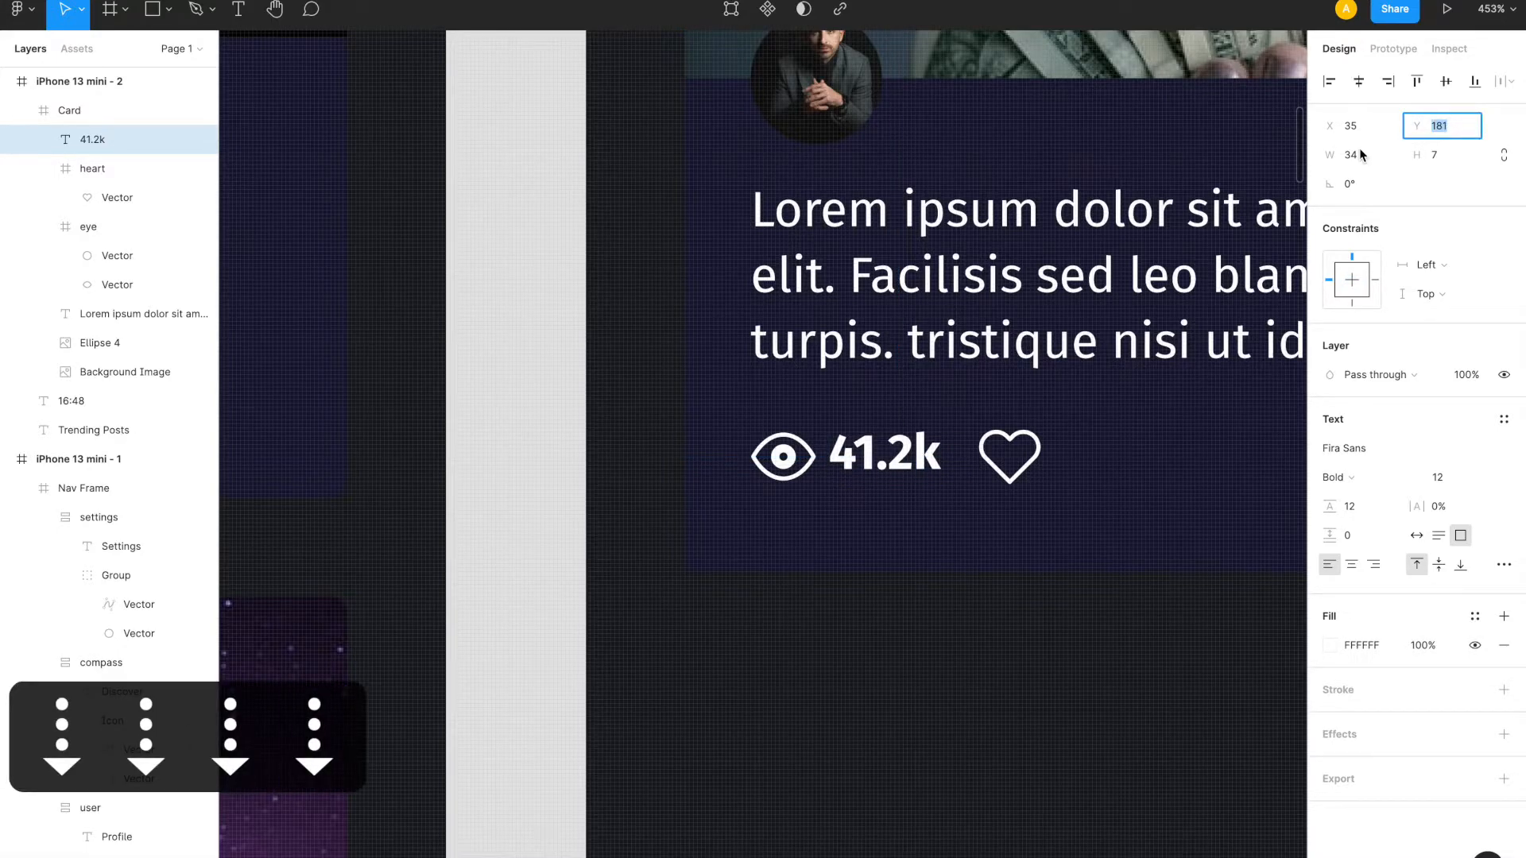
key(Up)
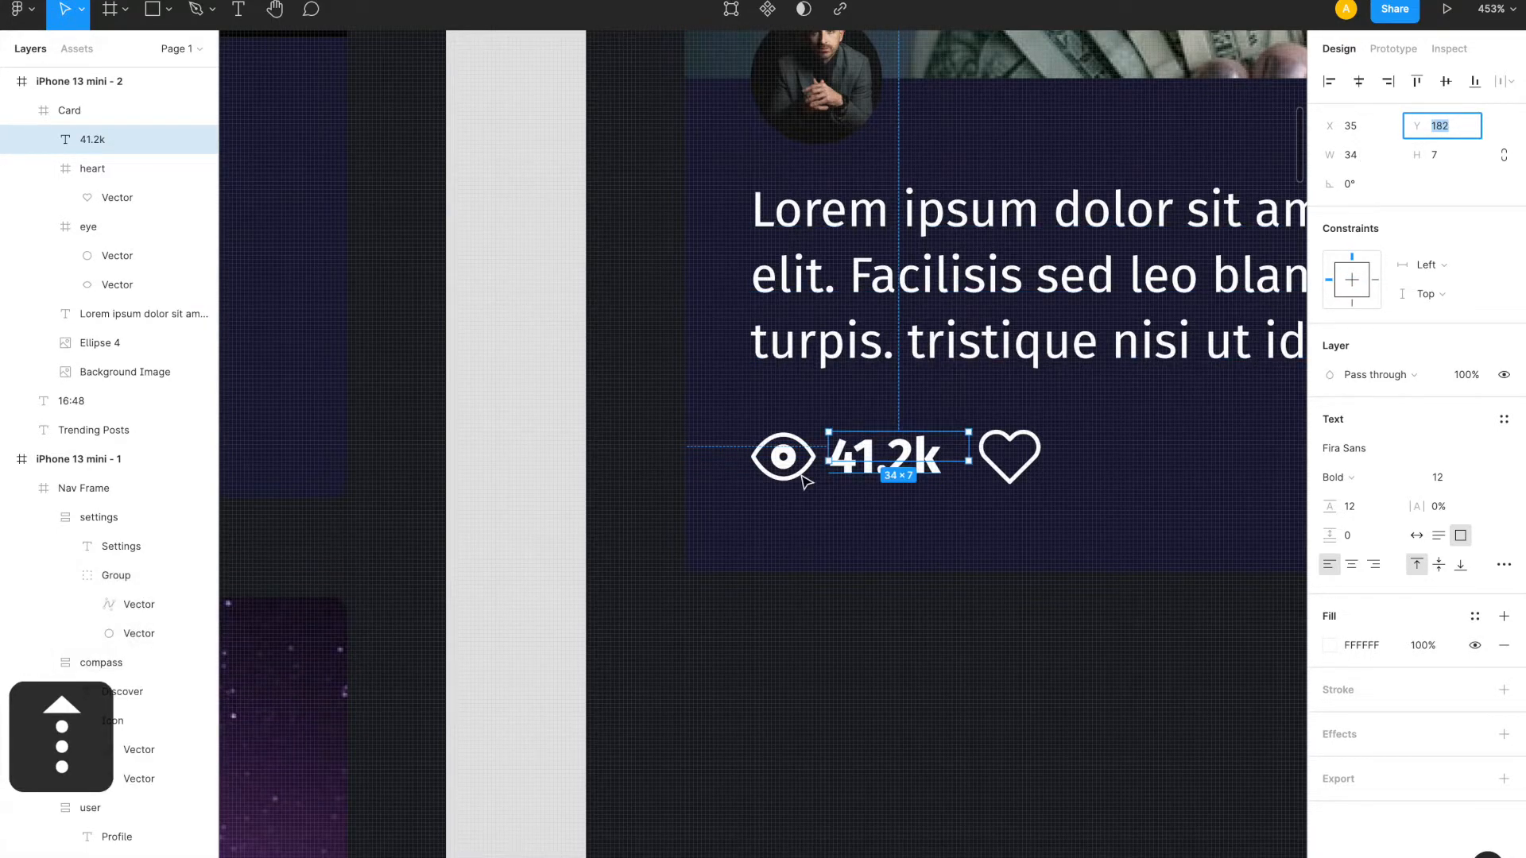
click(1367, 131)
key(Up)
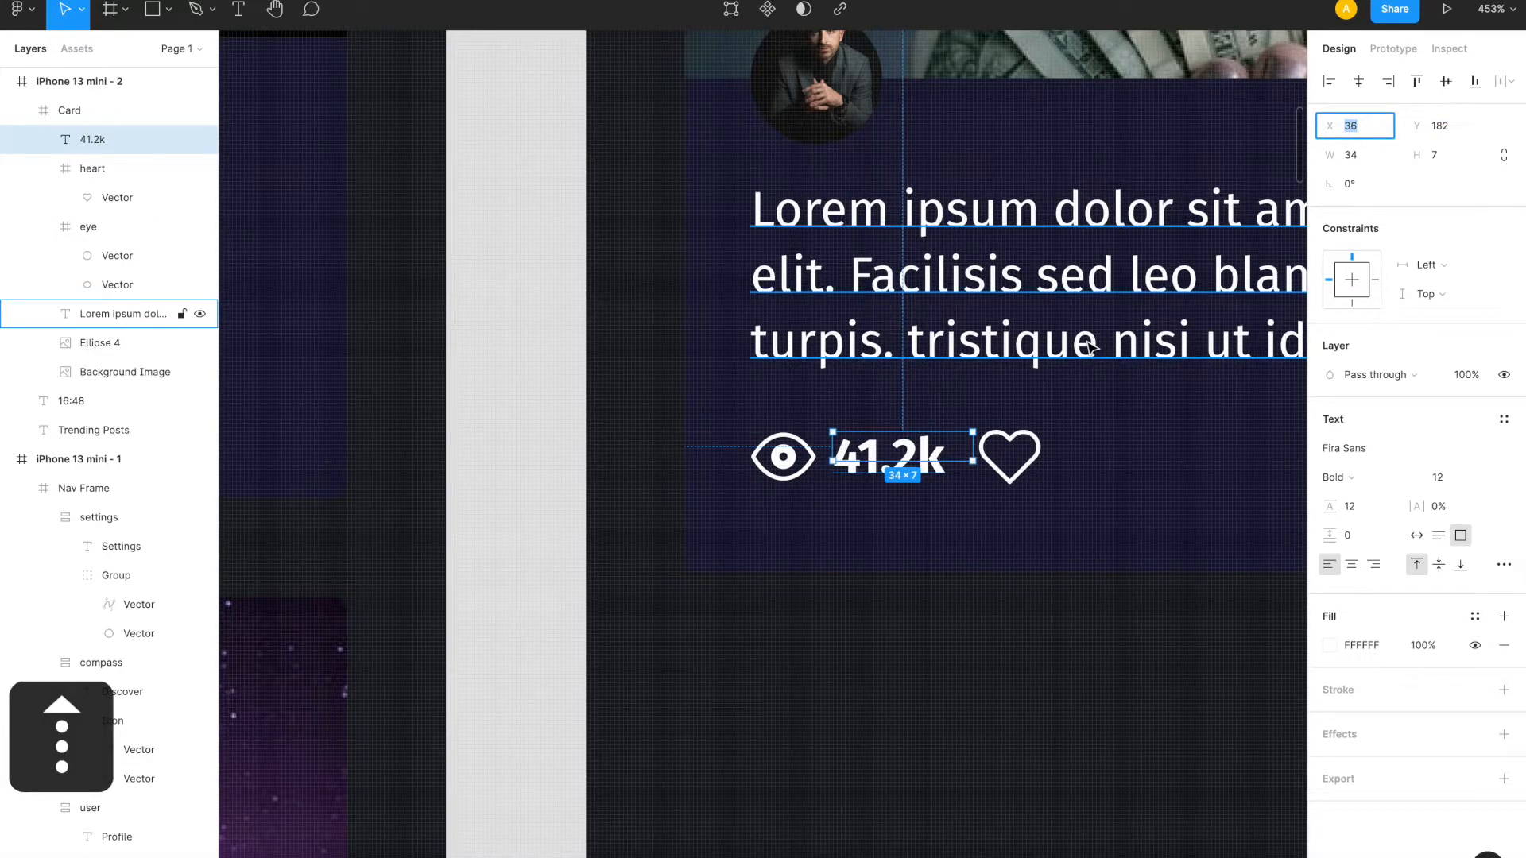
- Group the eye icon with the 41.2k text and name the group "Views"
click(1035, 467)
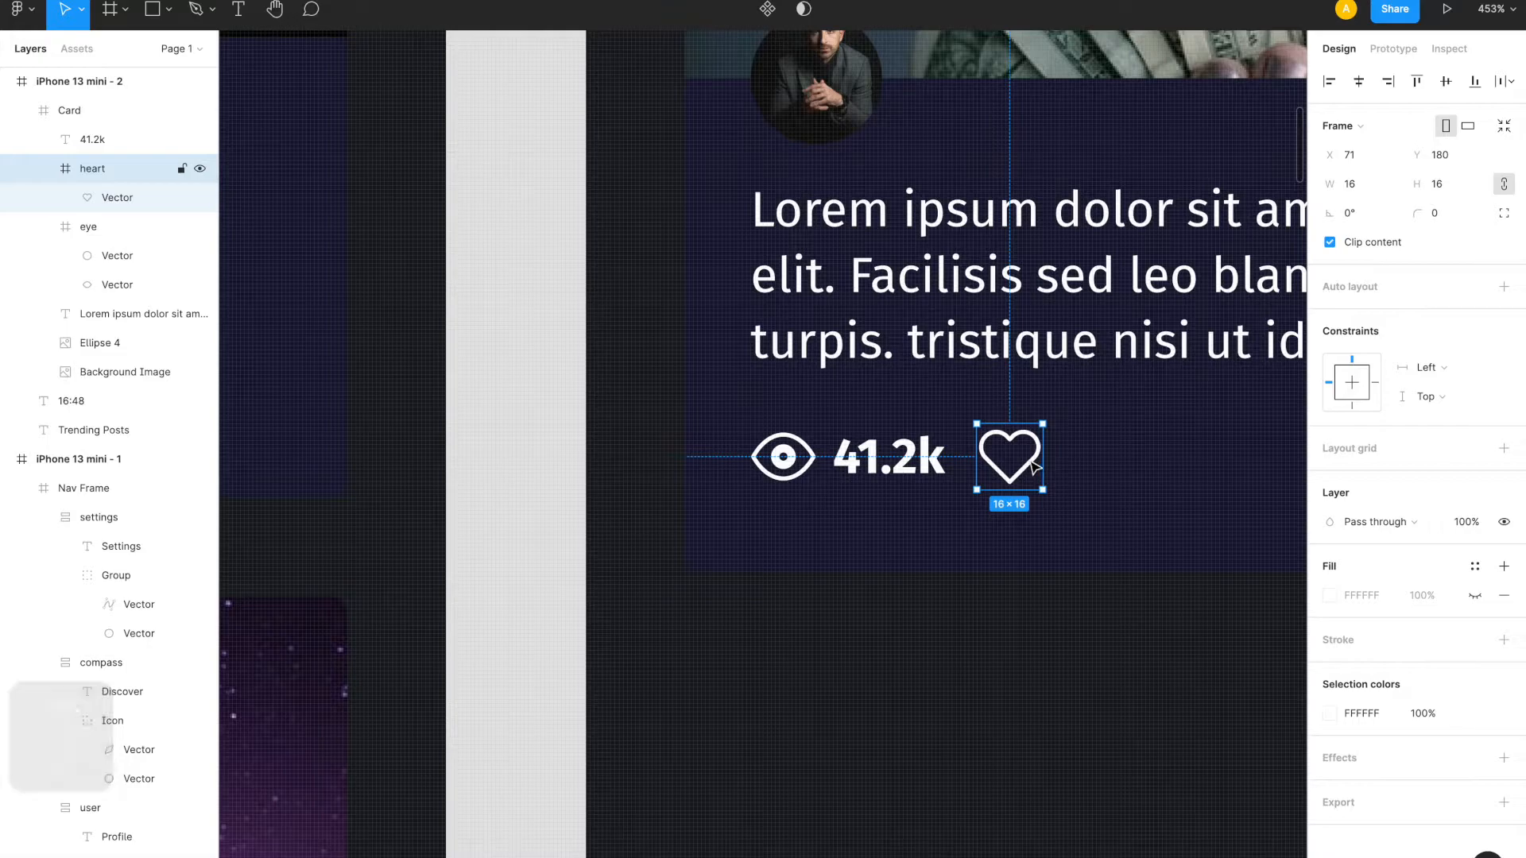
click(875, 469)
shift+click(801, 475)
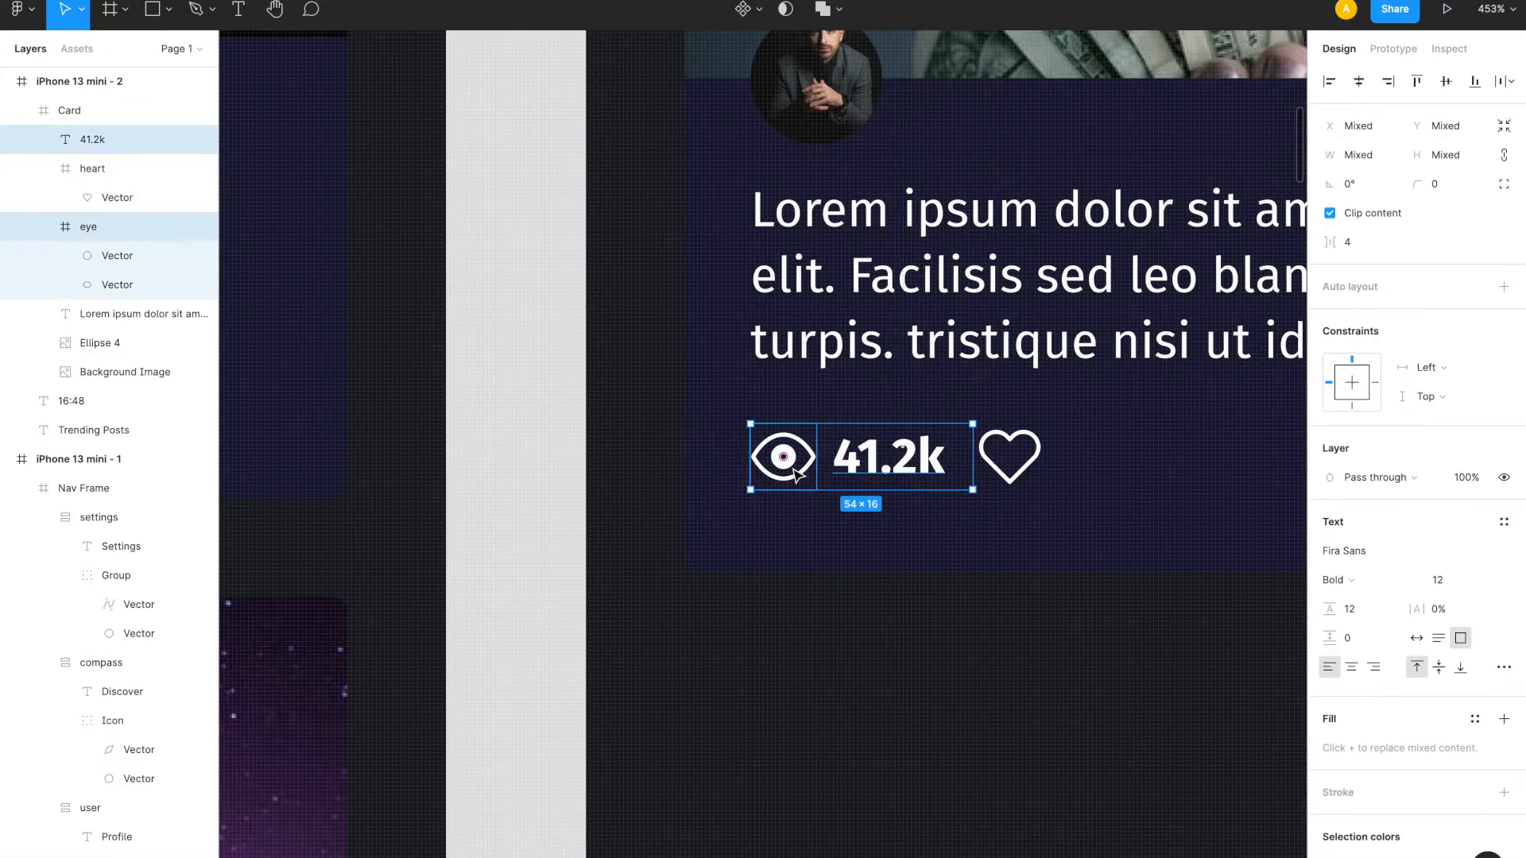
key(super+g)
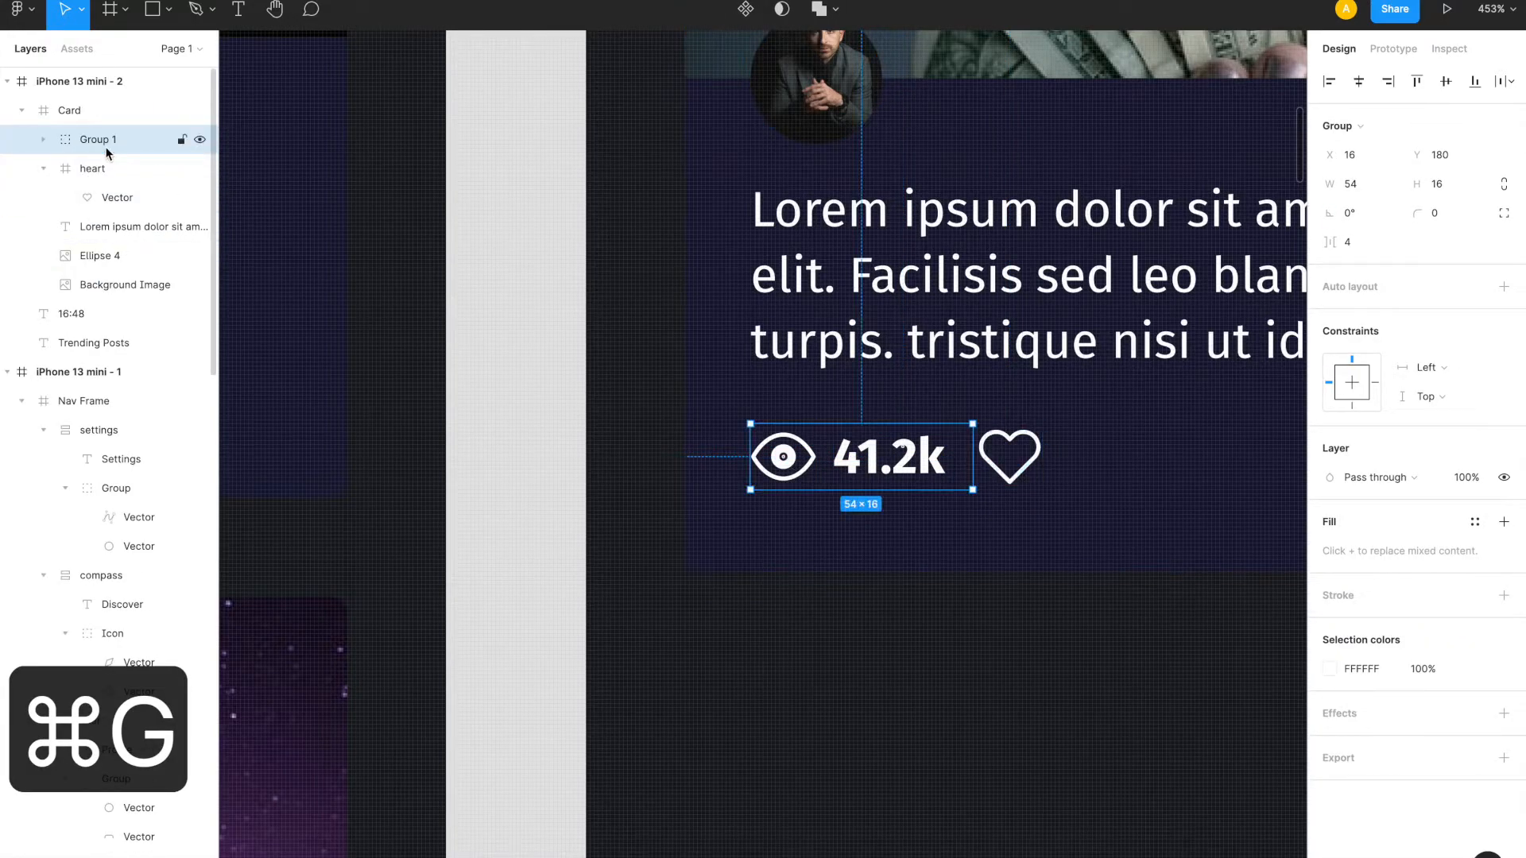
double_click(108, 145)
text(Views)
key(Return)
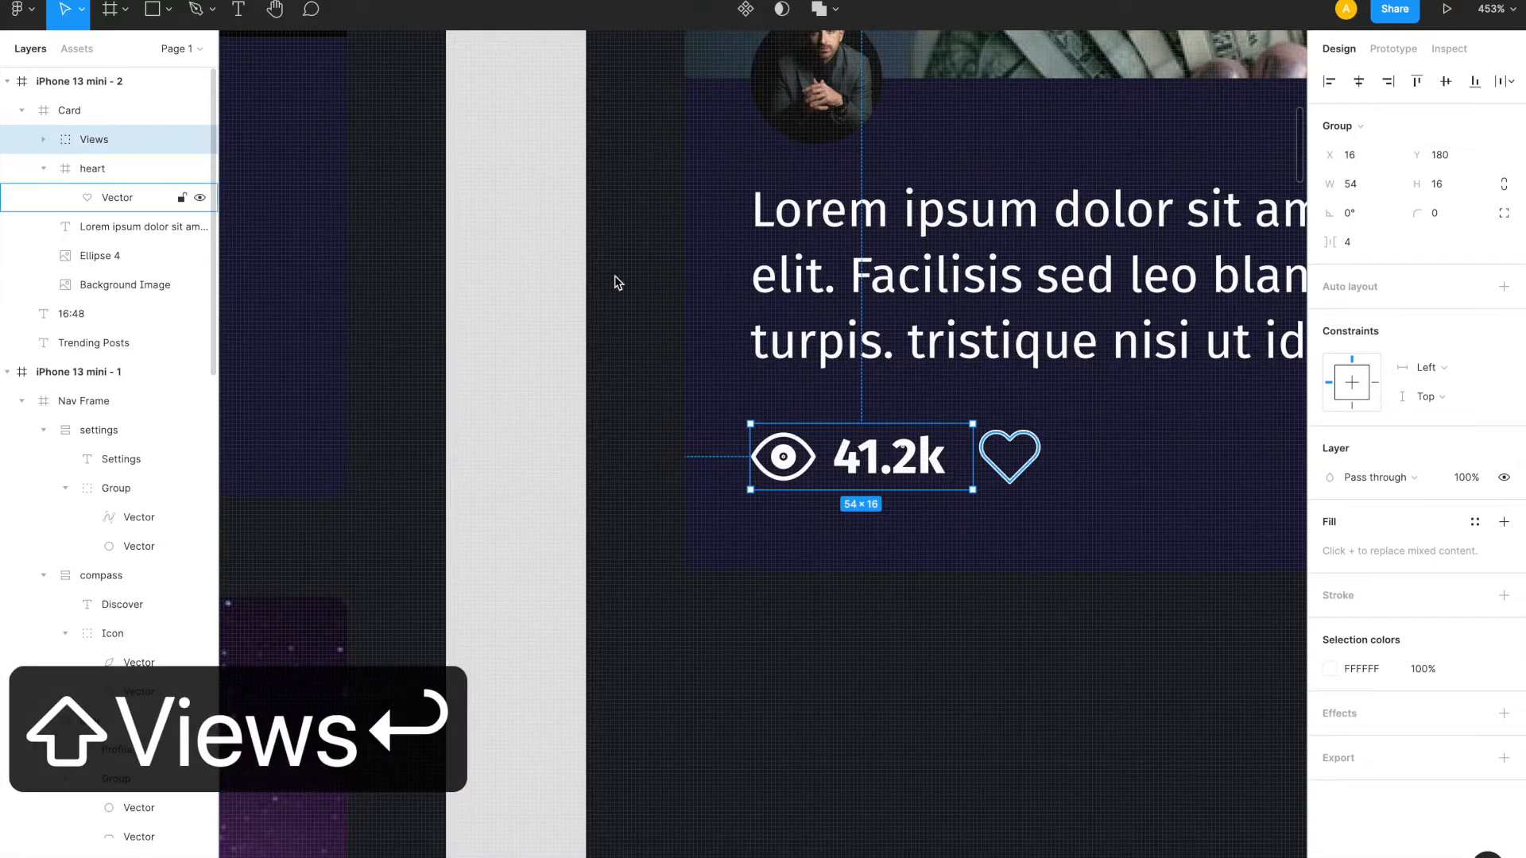
- Add the bold text "29.8k" directly beside the heart icon, matching the original card
click(1023, 453)
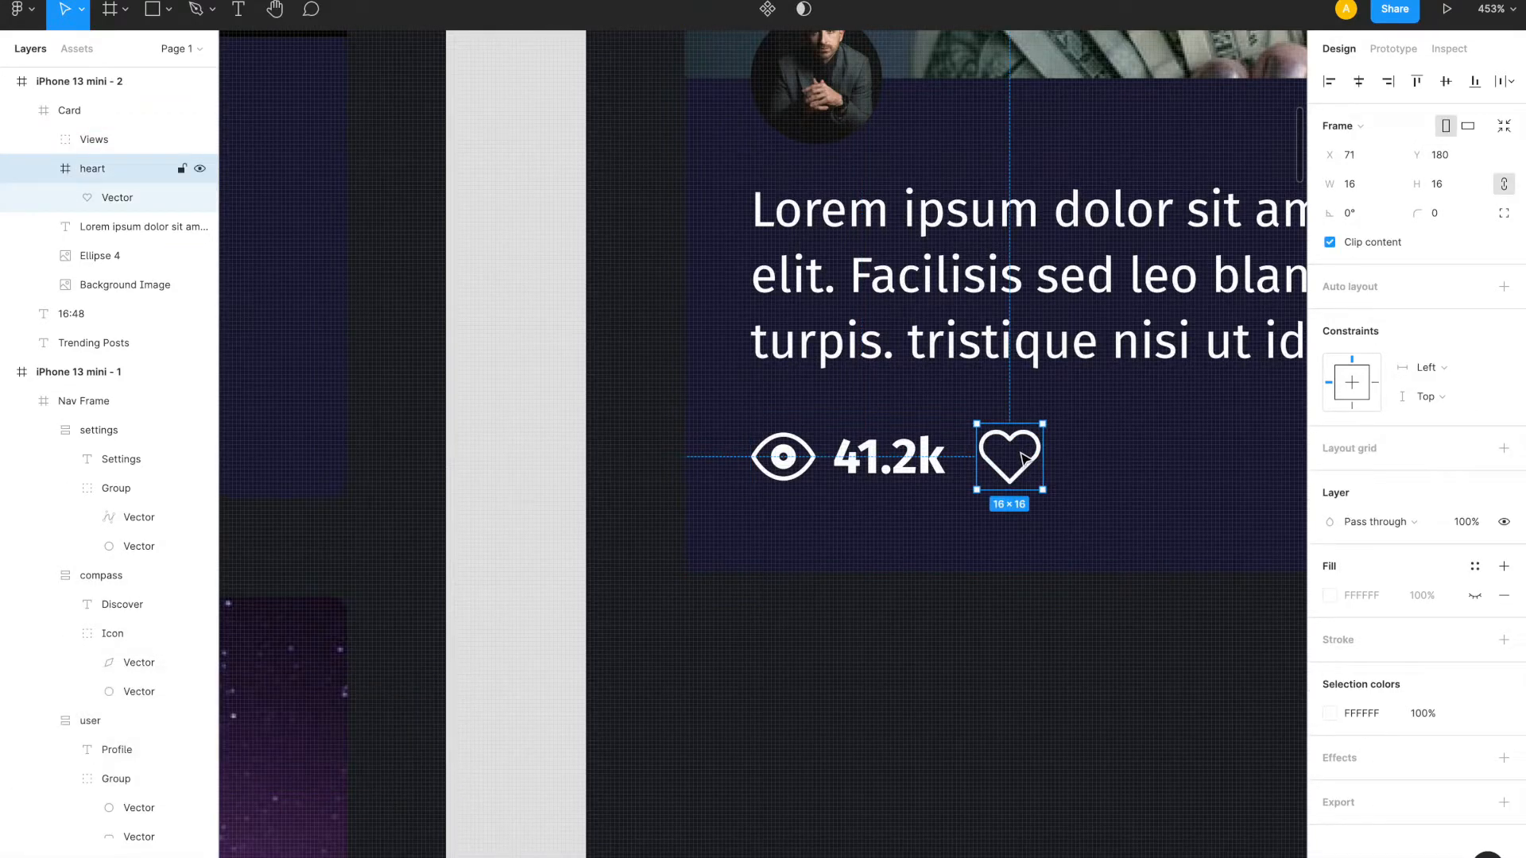
key(t)
drag(1054, 448, 1198, 467)
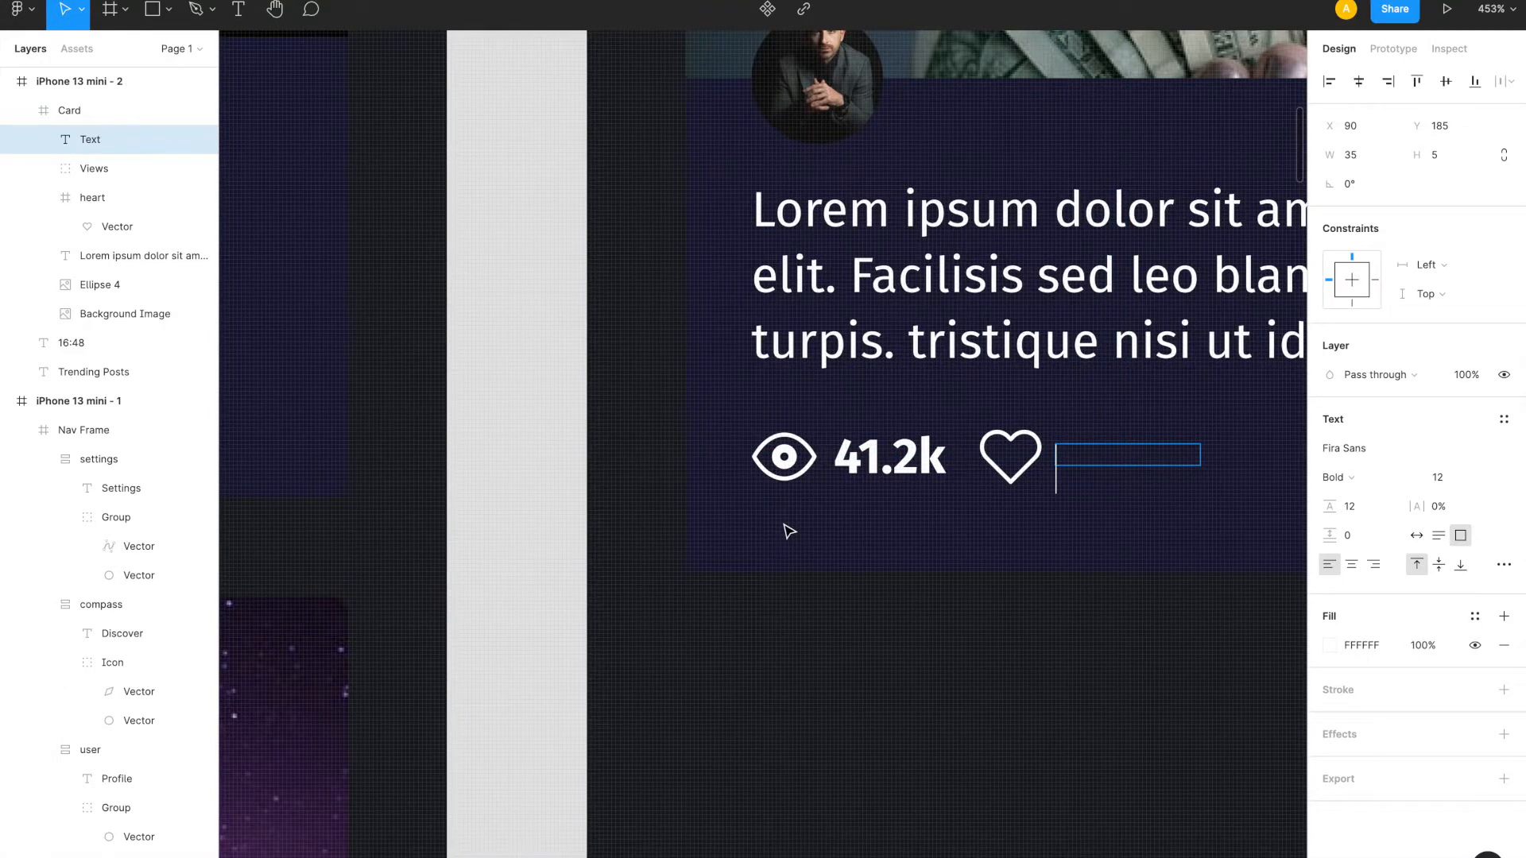
scroll(783, 521, left, 8)
scroll(789, 531, left, 7)
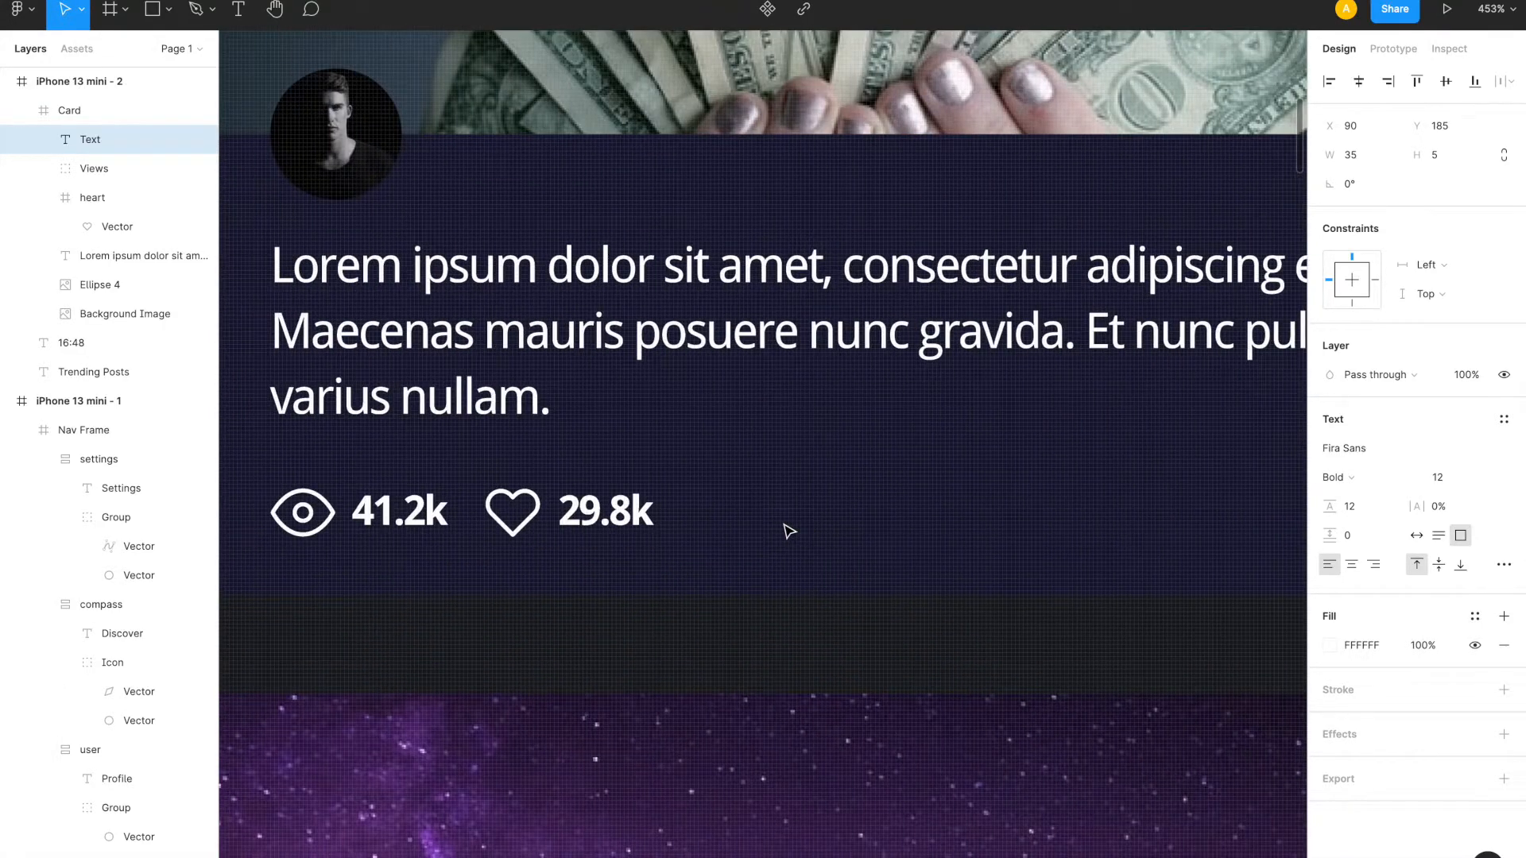
scroll(784, 531, right, 12)
scroll(785, 530, right, 2)
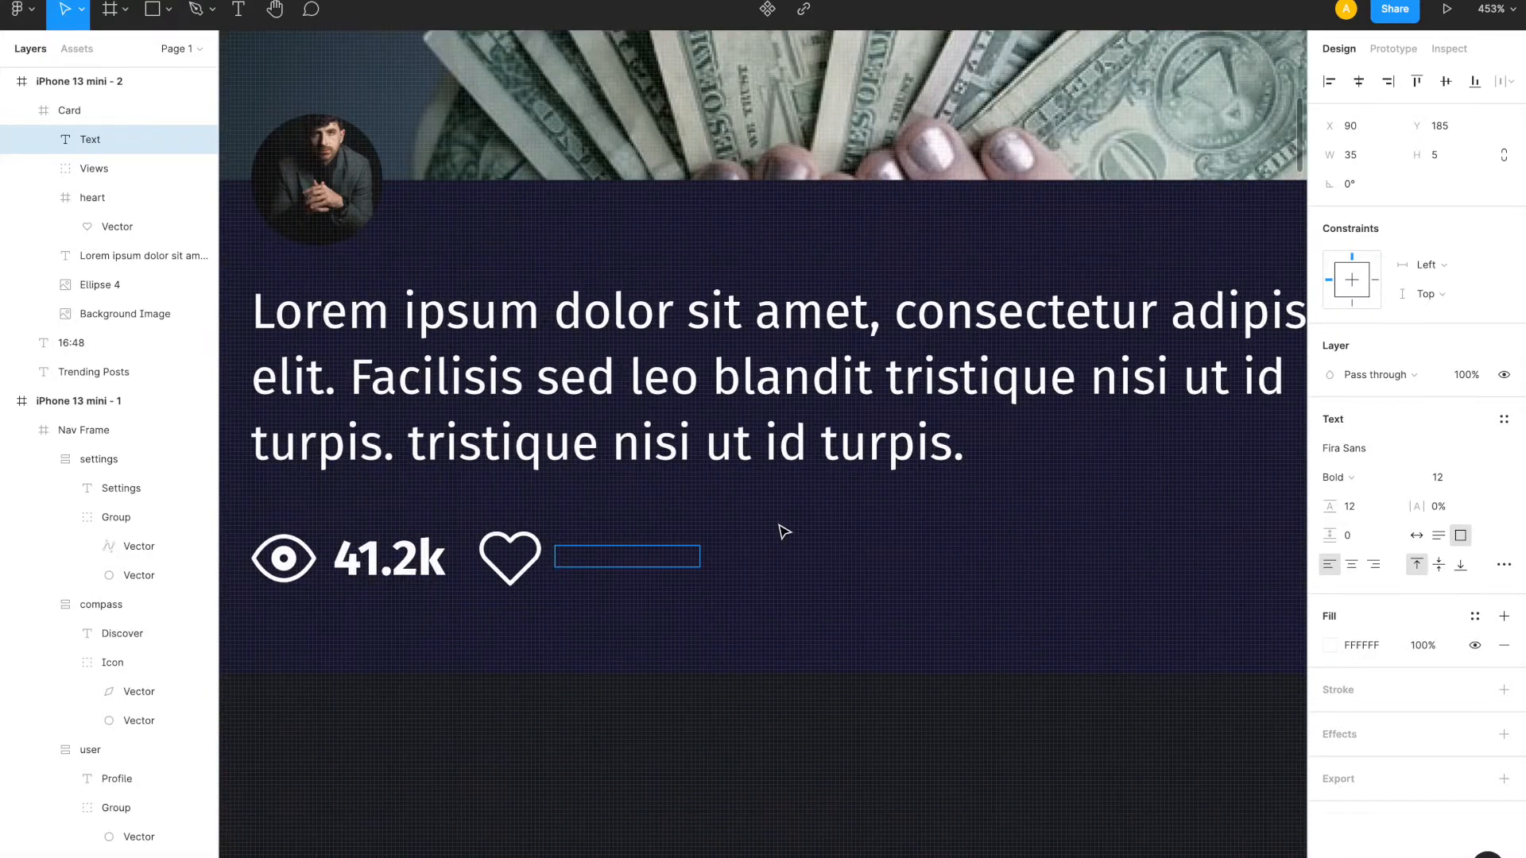
text(29.8k)
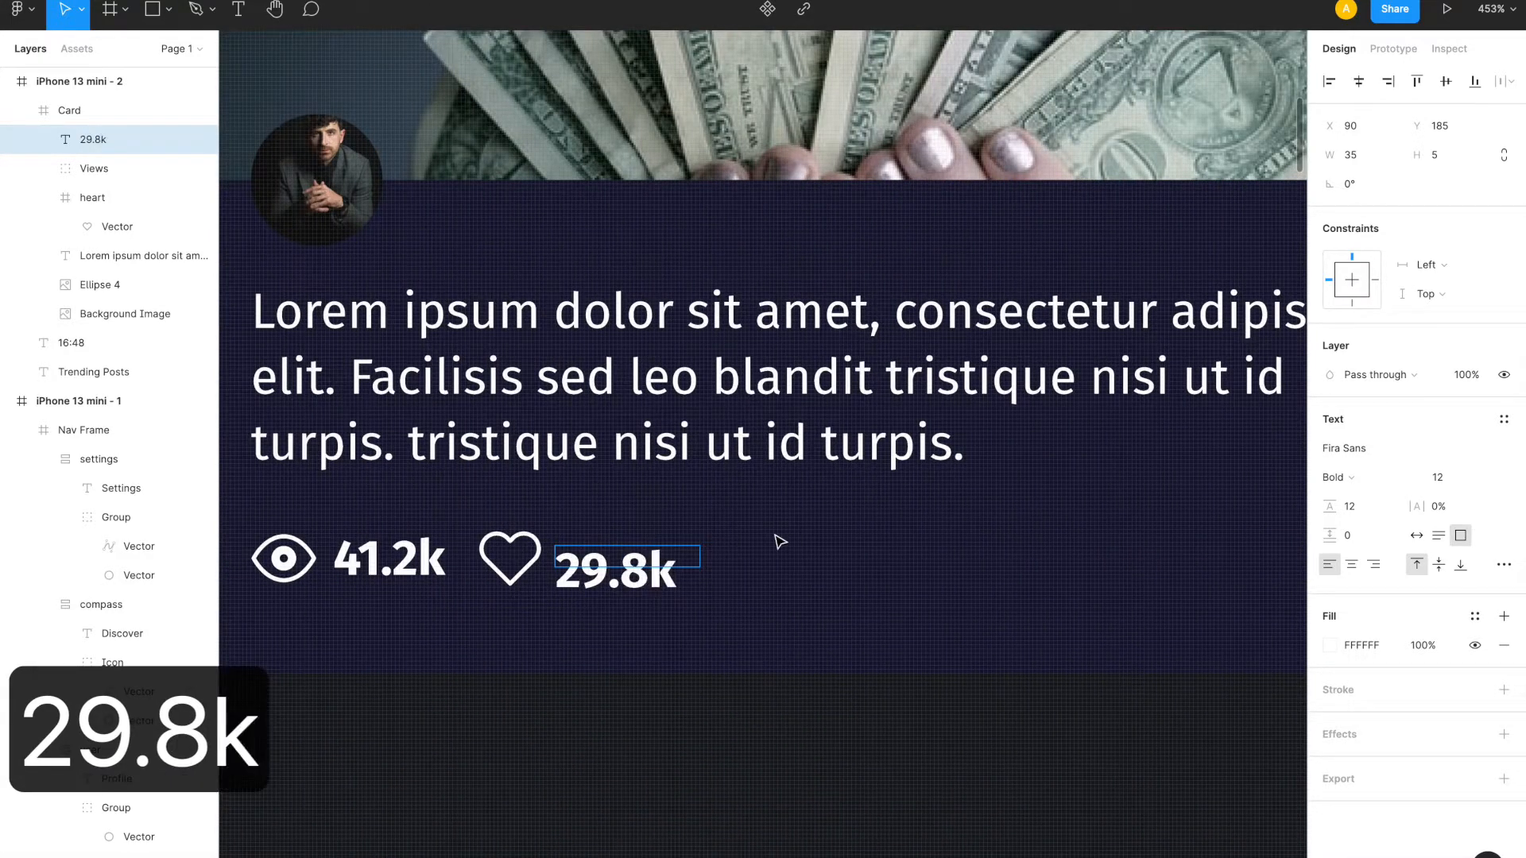
- Move the 29.8k text up to Y 182 so it lines up with the 41.2k text
shift+click(537, 553)
shift+click(537, 553)
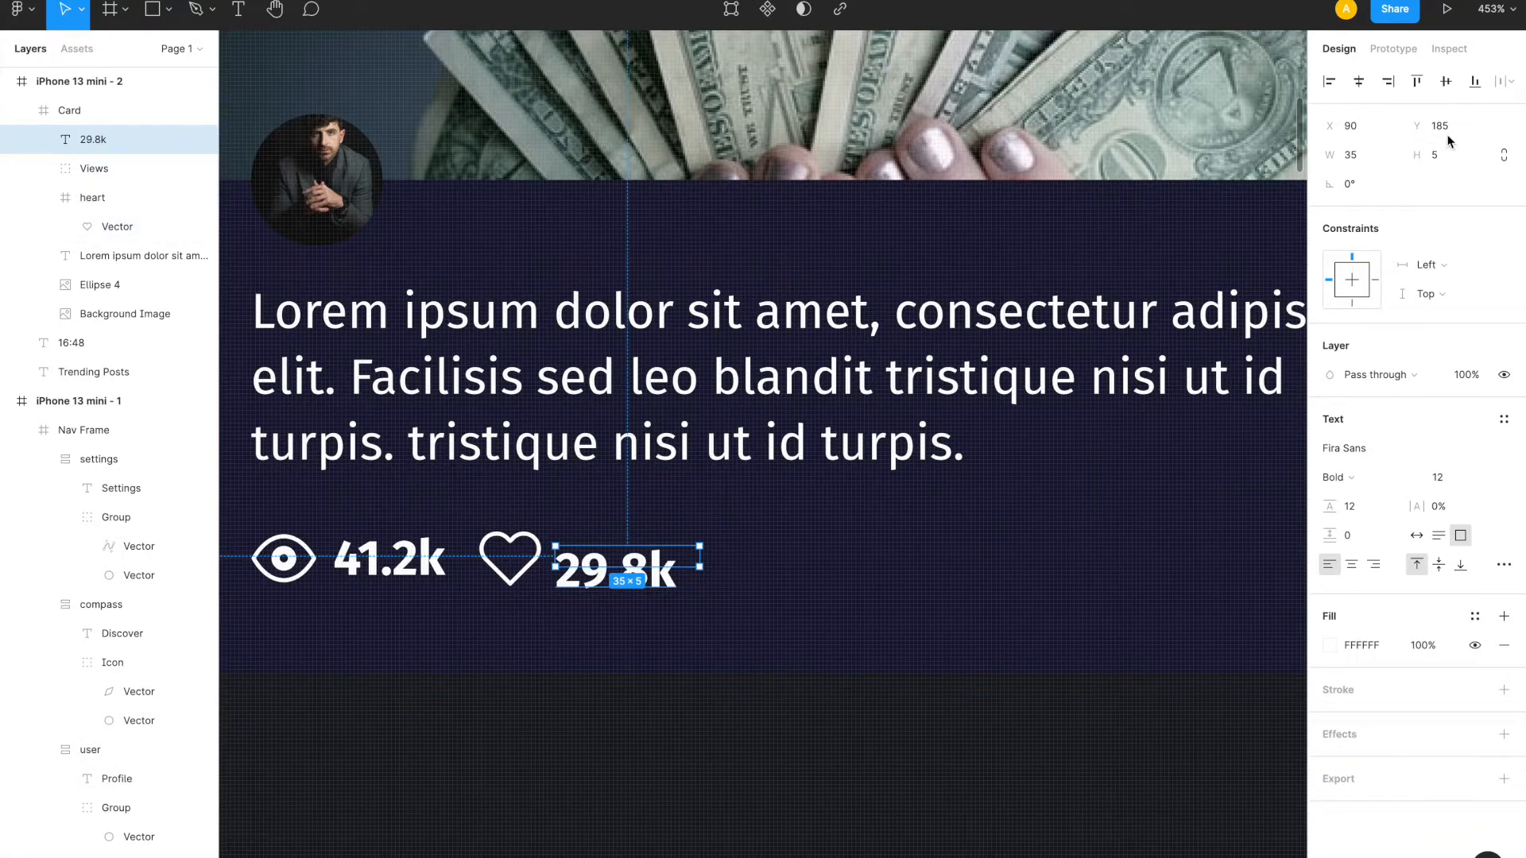
key(Down)
key(Down)
key(Down)
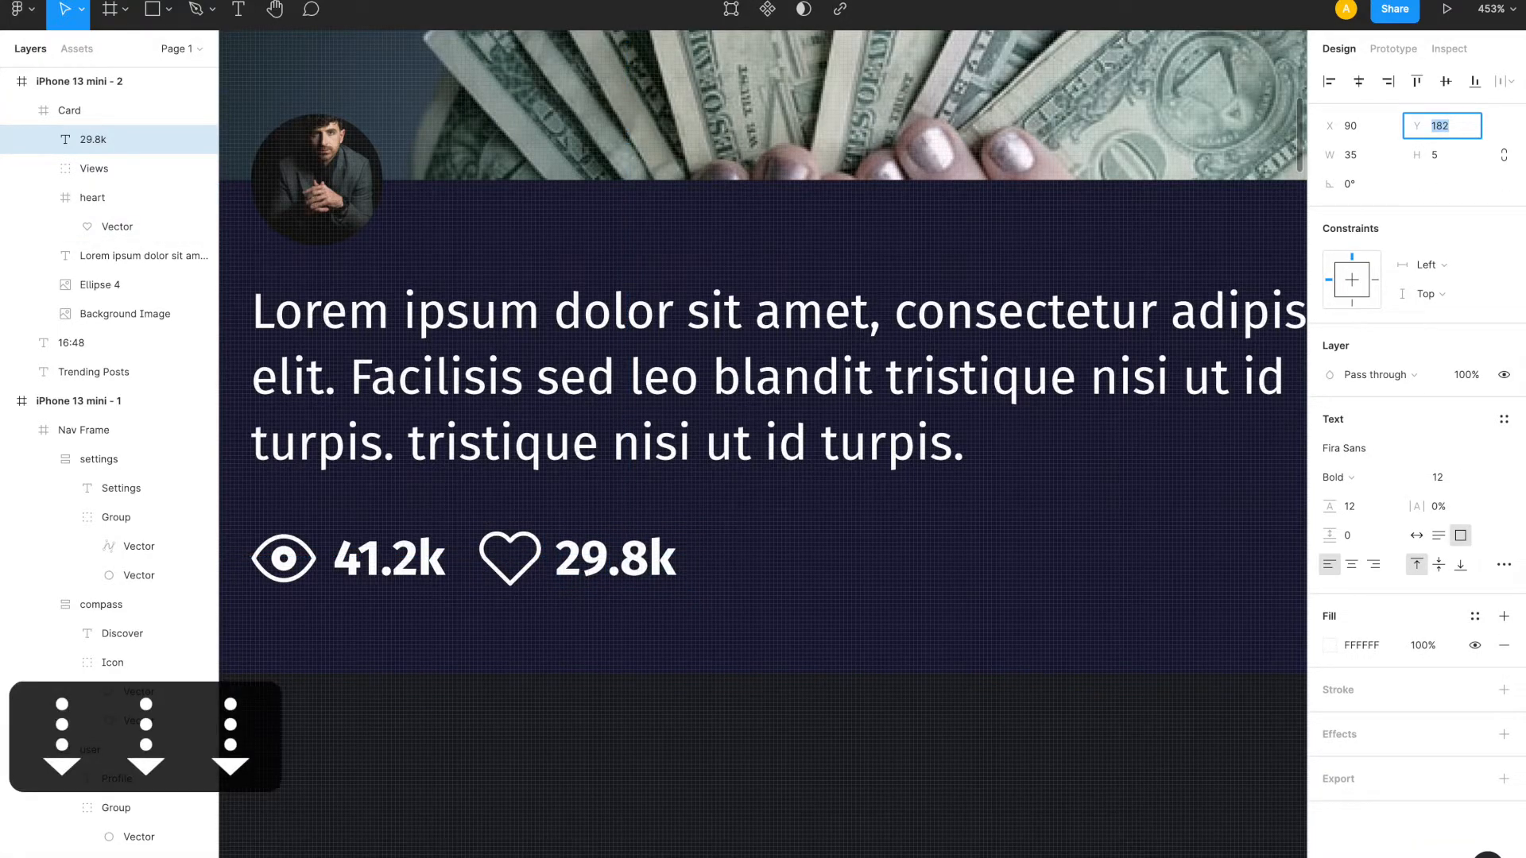
key(Up)
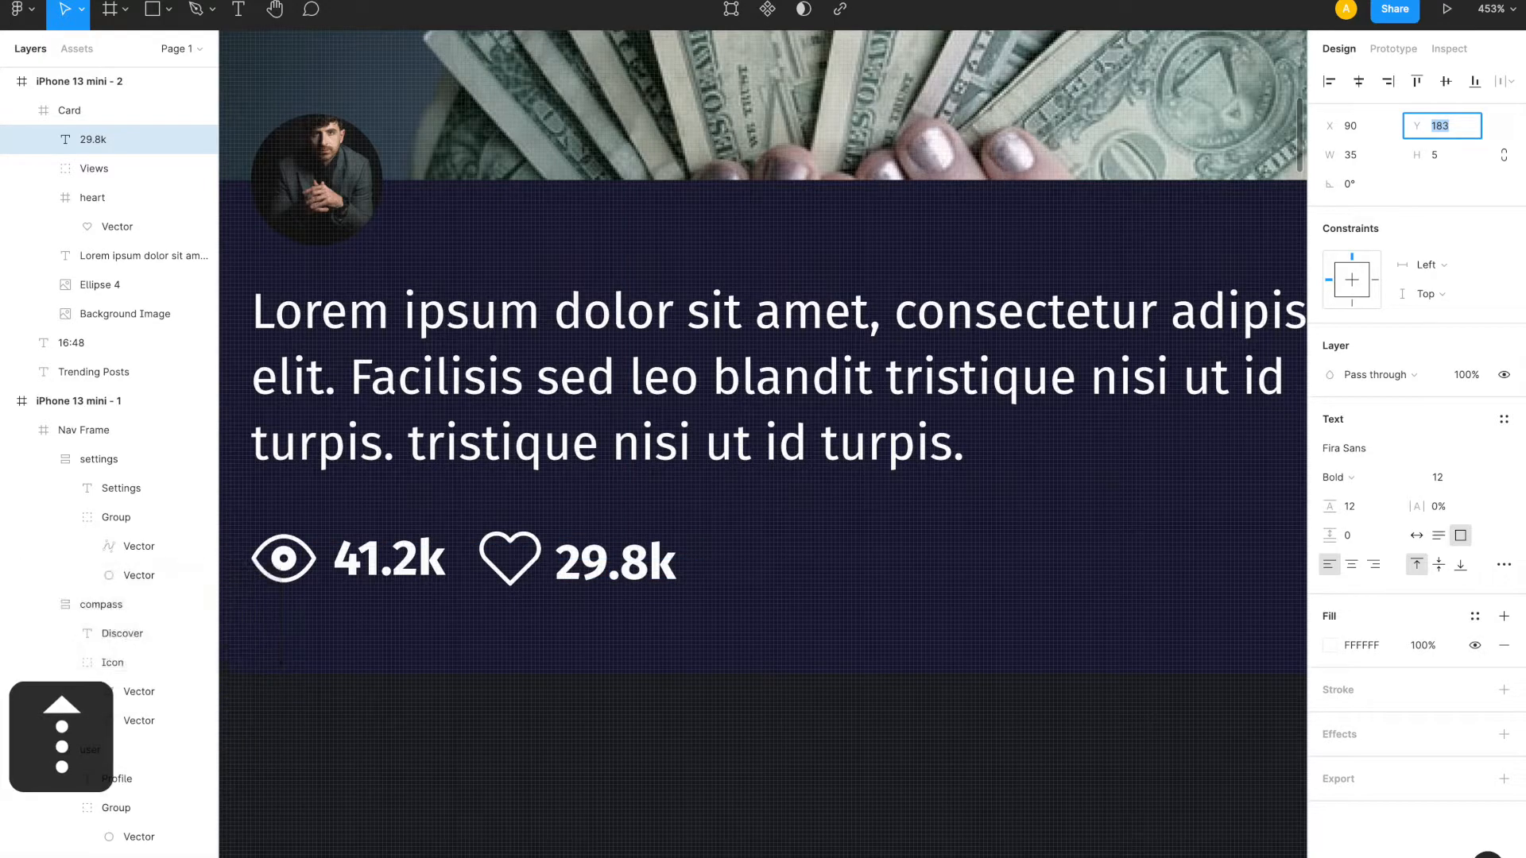
key(Down)
key(Down)
key(Up)
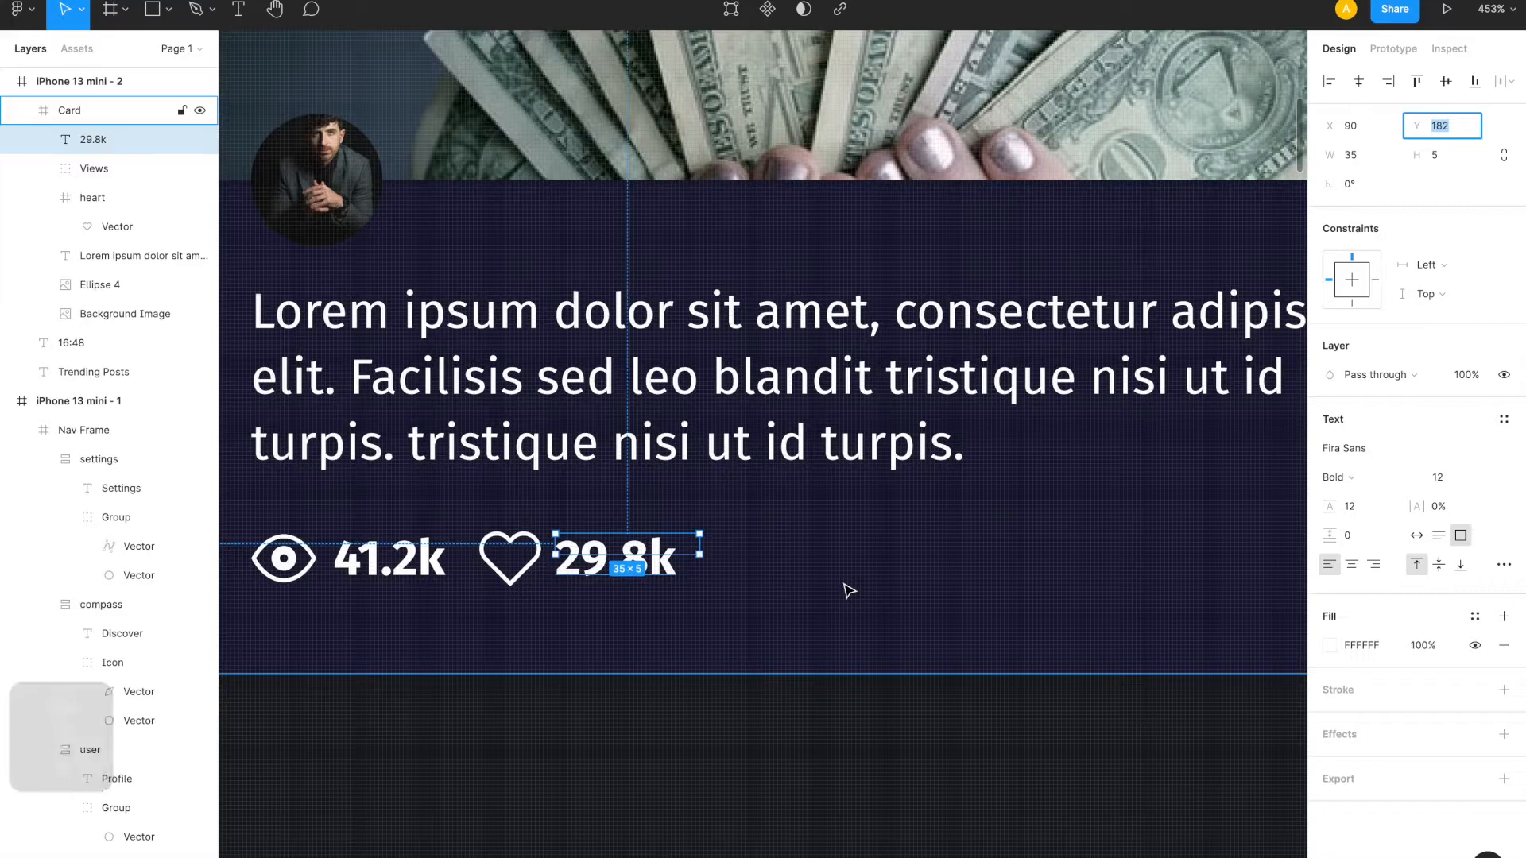
click(708, 670)
- Group the heart icon with the 29.8k text and name the group "Hearts"
click(534, 562)
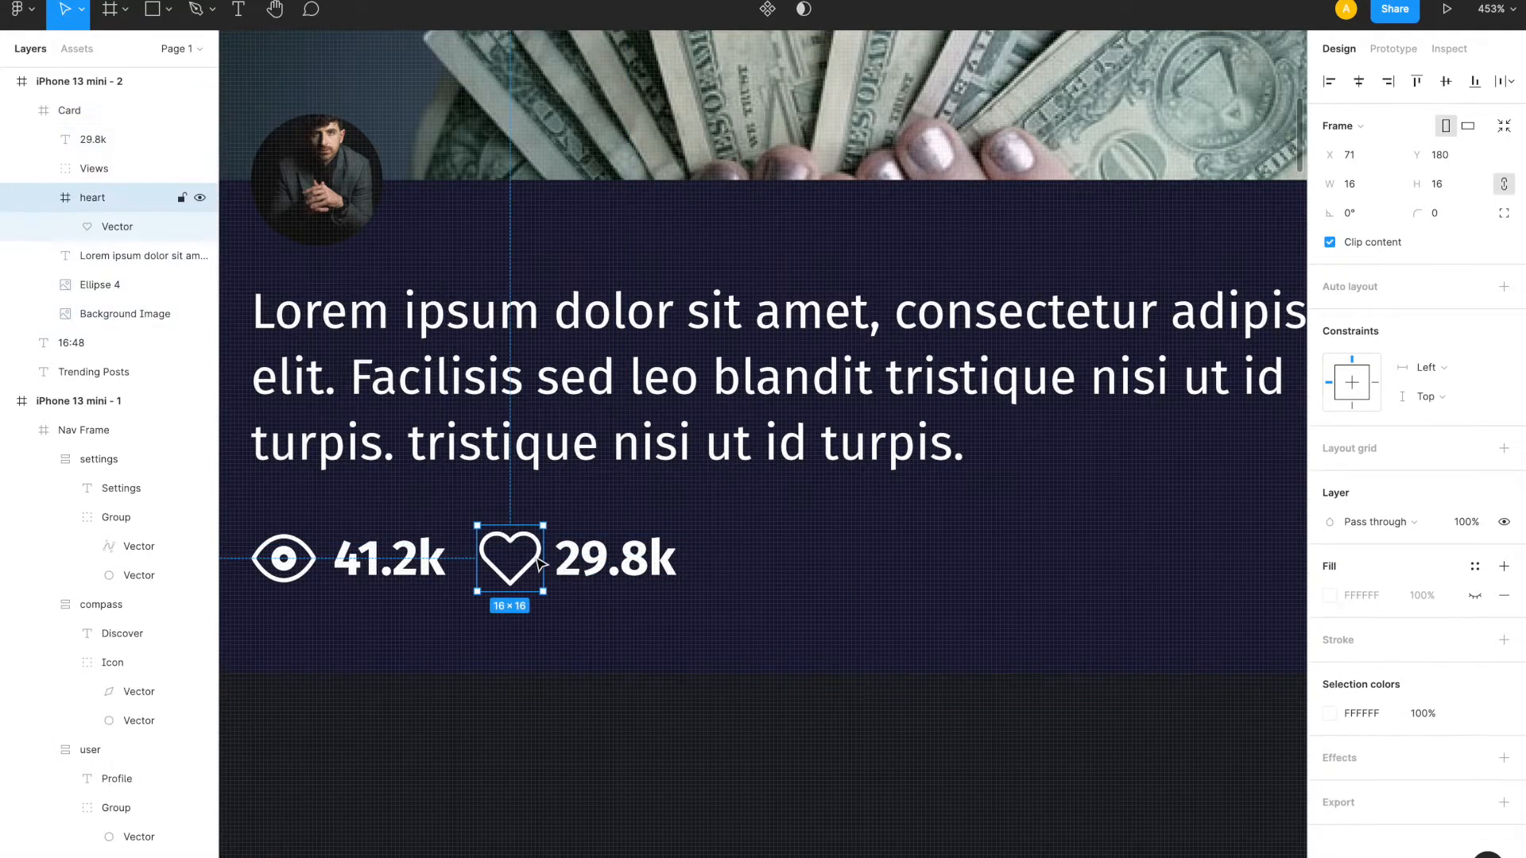
shift+click(612, 566)
key(super+g)
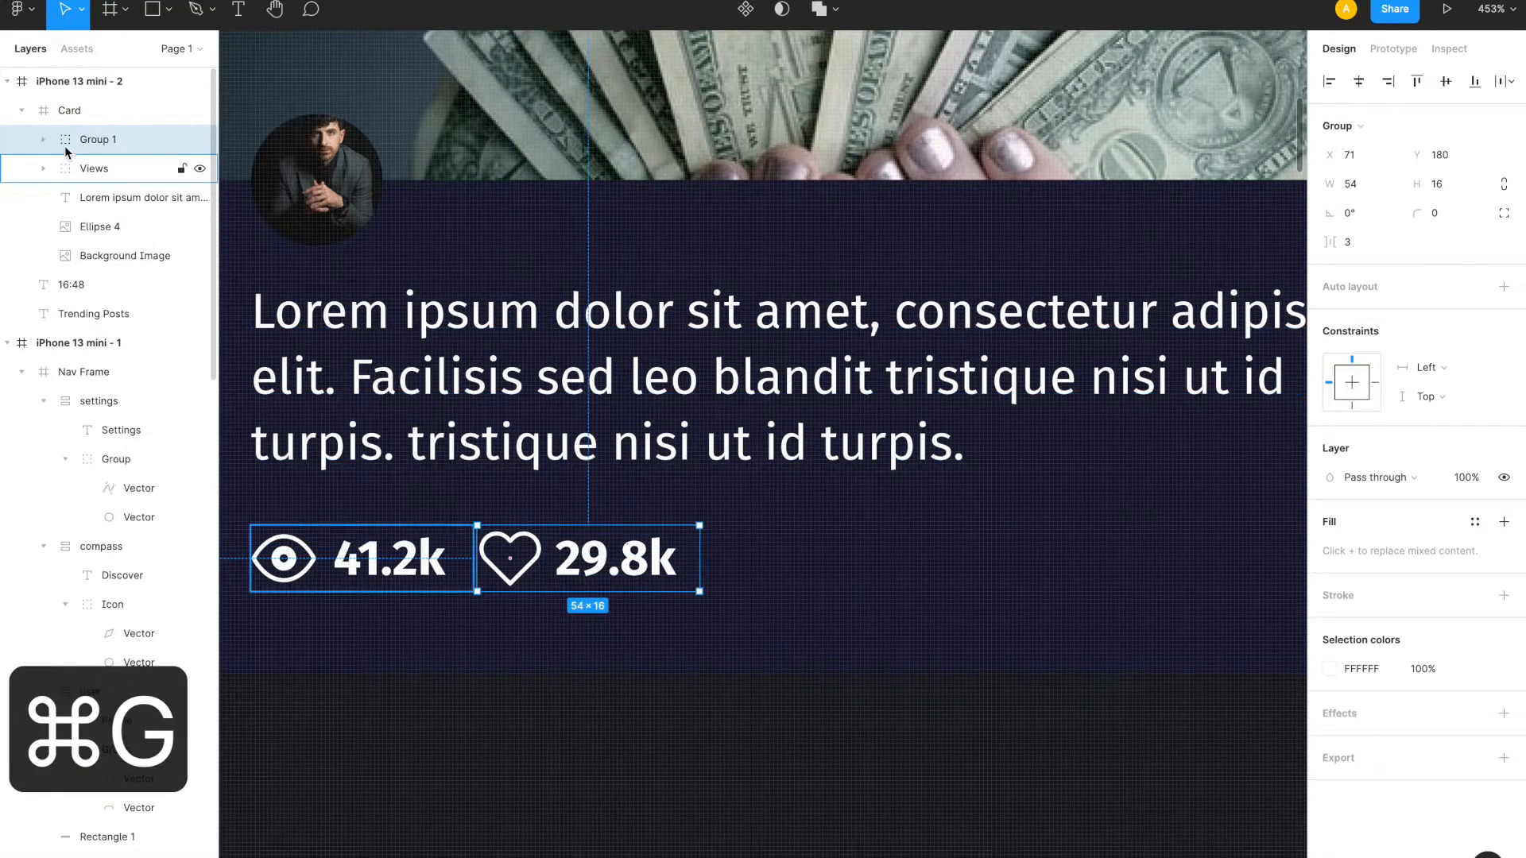
double_click(87, 139)
text(Hearts)
key(Return)
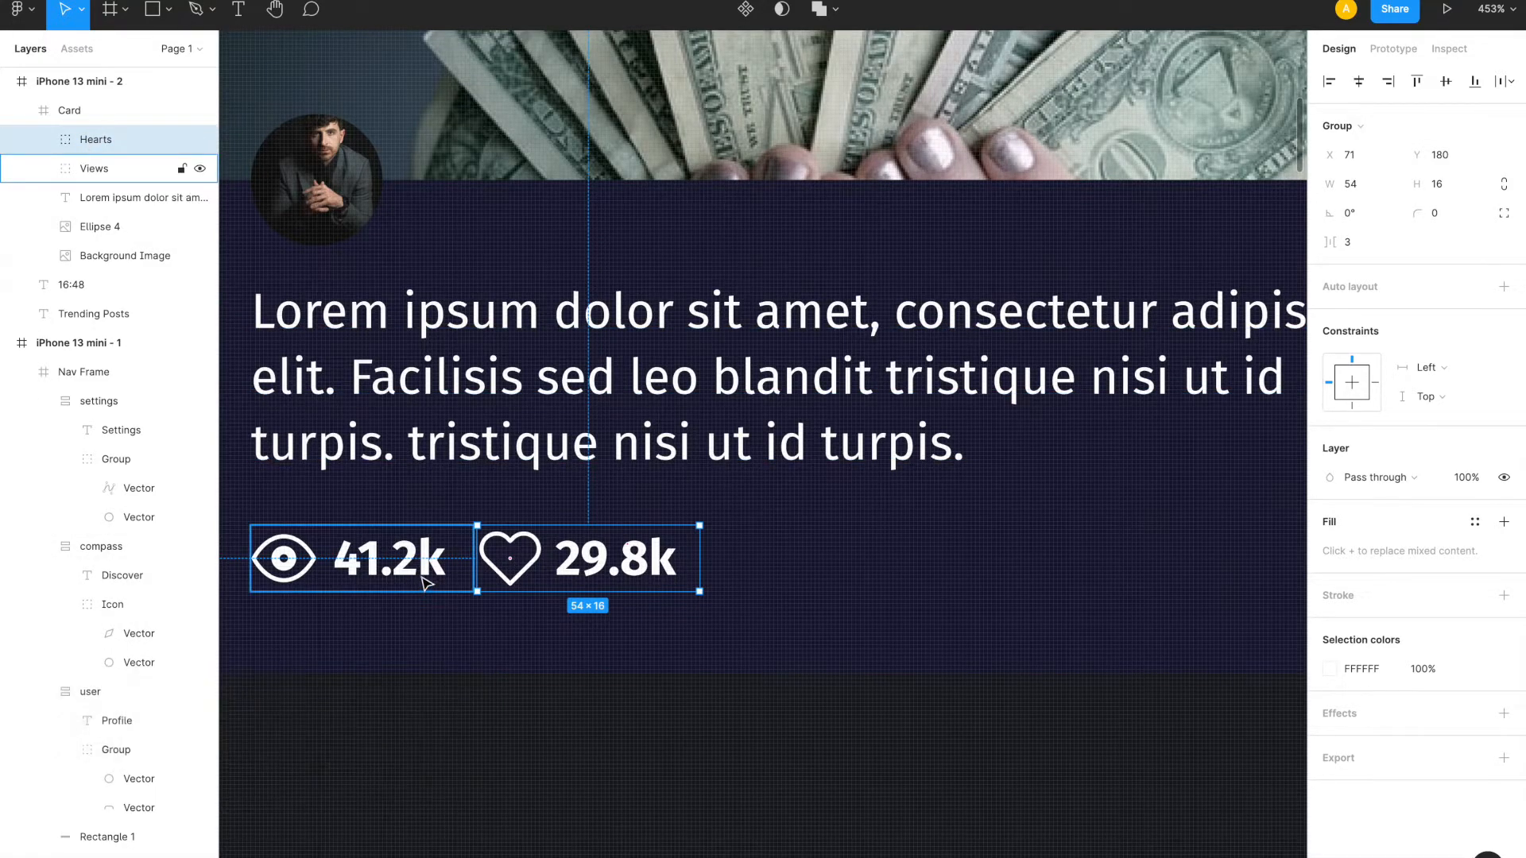
- Measure the spacing from the Views group to the paragraph and card edges, and the paragraph's distances to the card edges
click(596, 694)
scroll(601, 696, left, 5)
scroll(588, 611, left, 2)
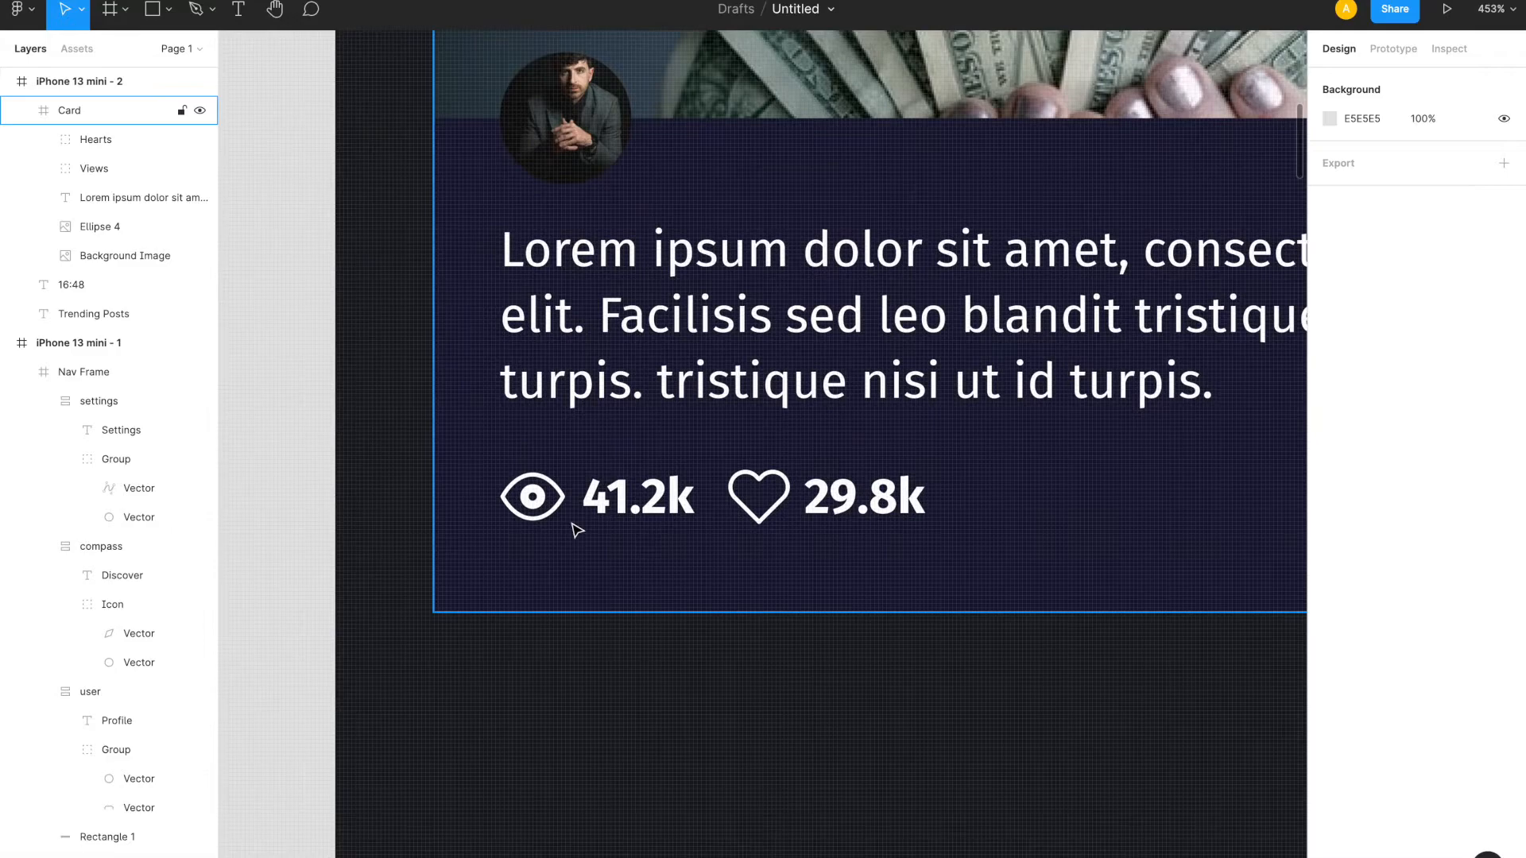
click(560, 515)
key(alt)
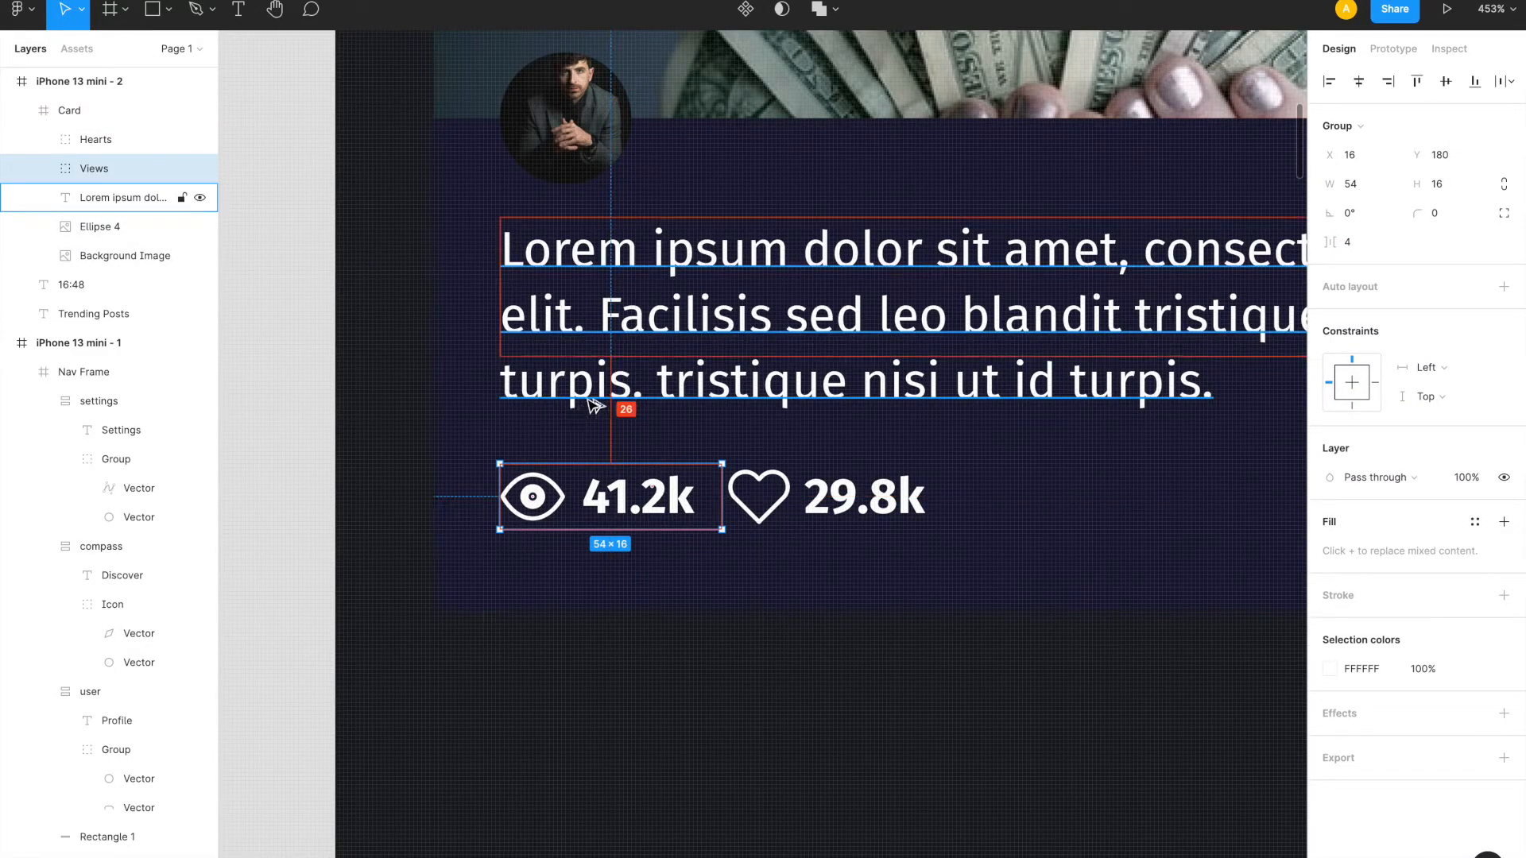
click(624, 359)
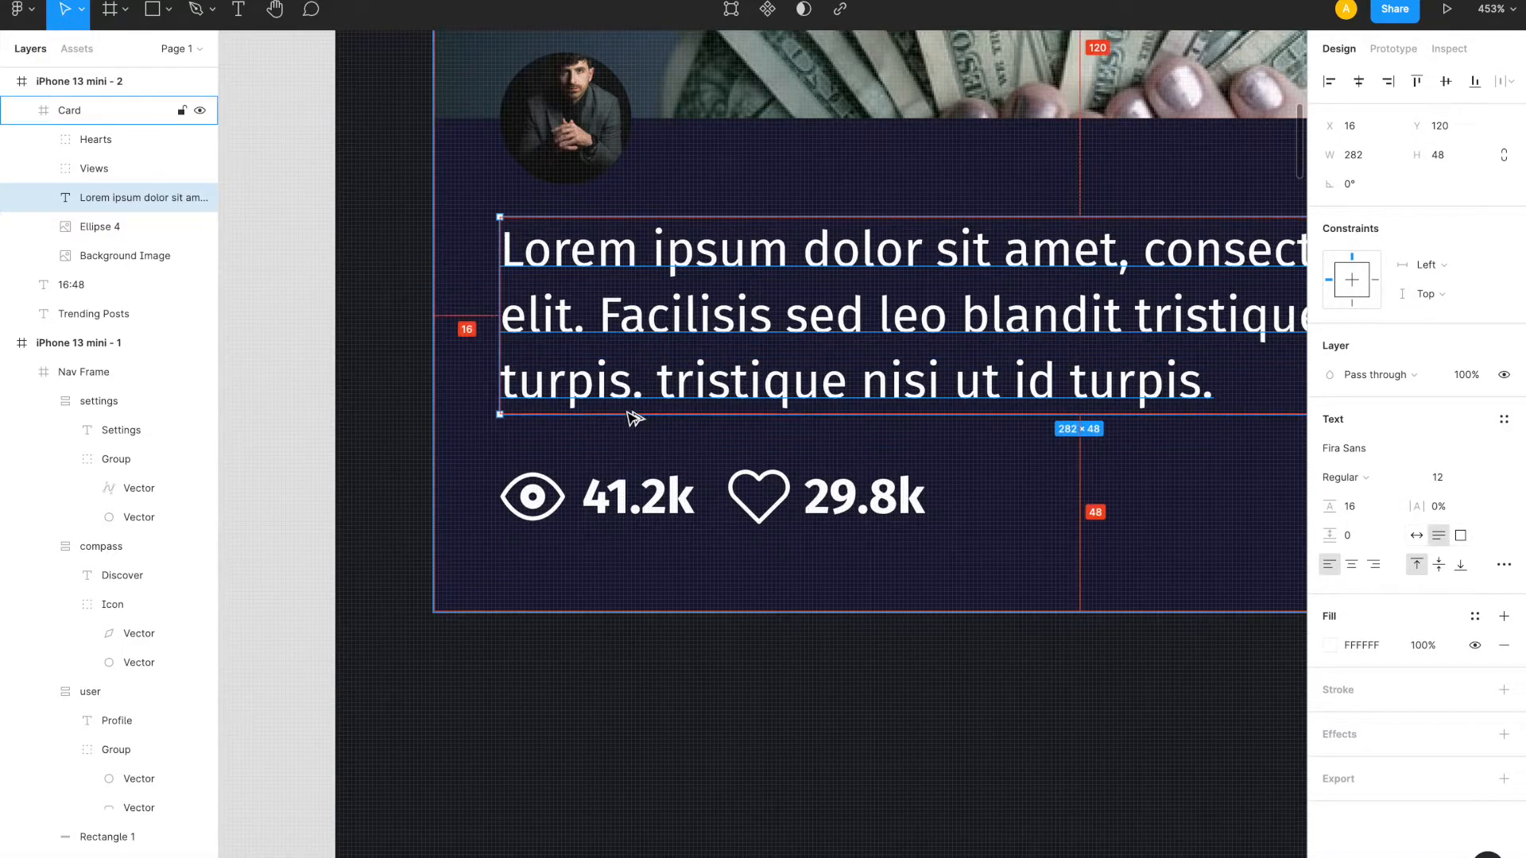
click(583, 504)
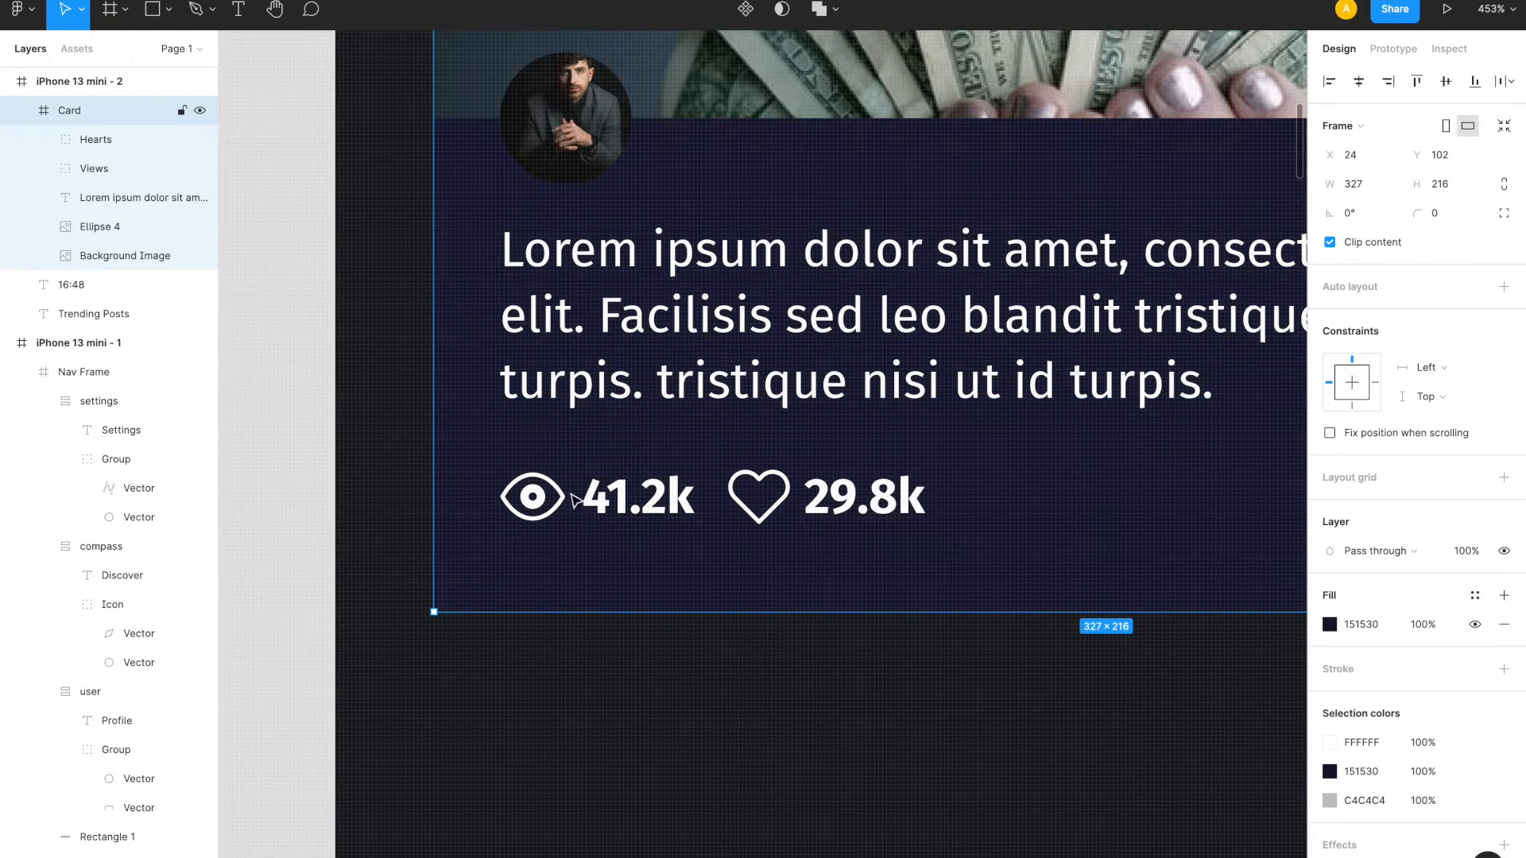
click(554, 494)
key(alt)
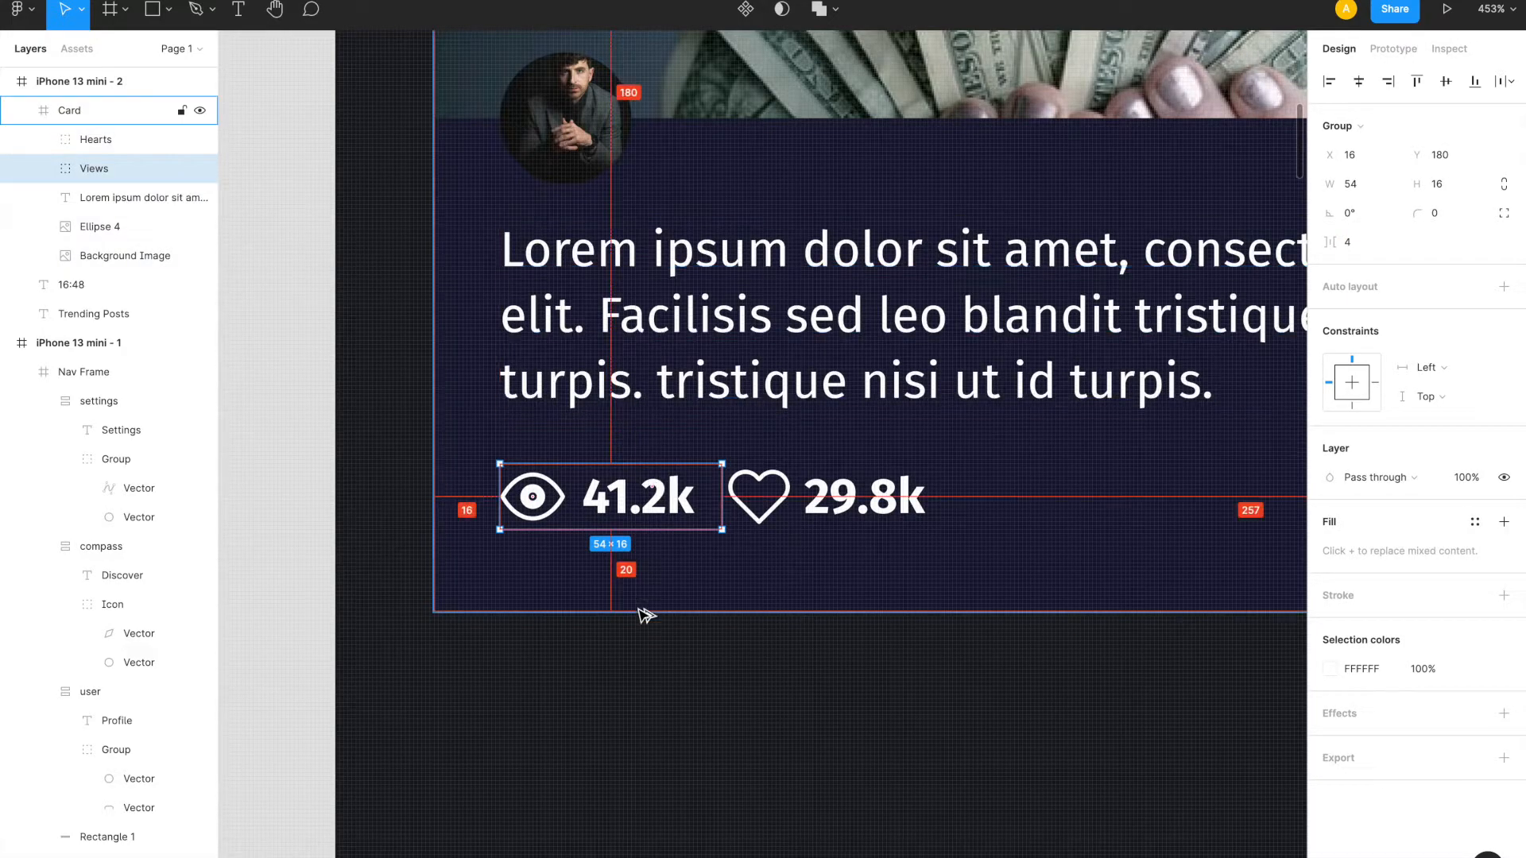
- Check the gap between the Hearts and Views groups and move the Hearts group to X 72
click(848, 506)
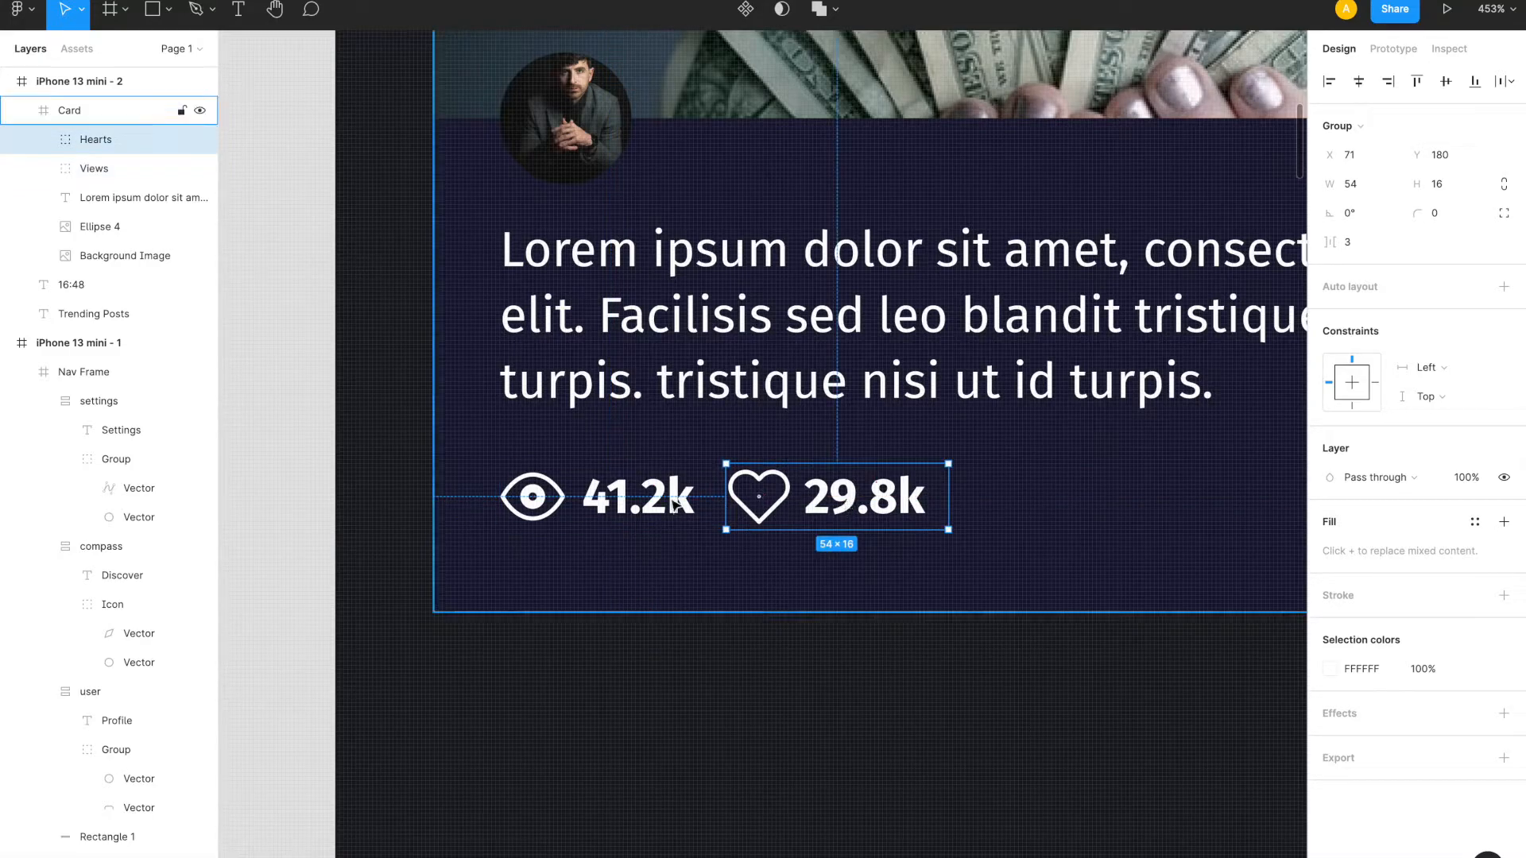
shift+click(634, 519)
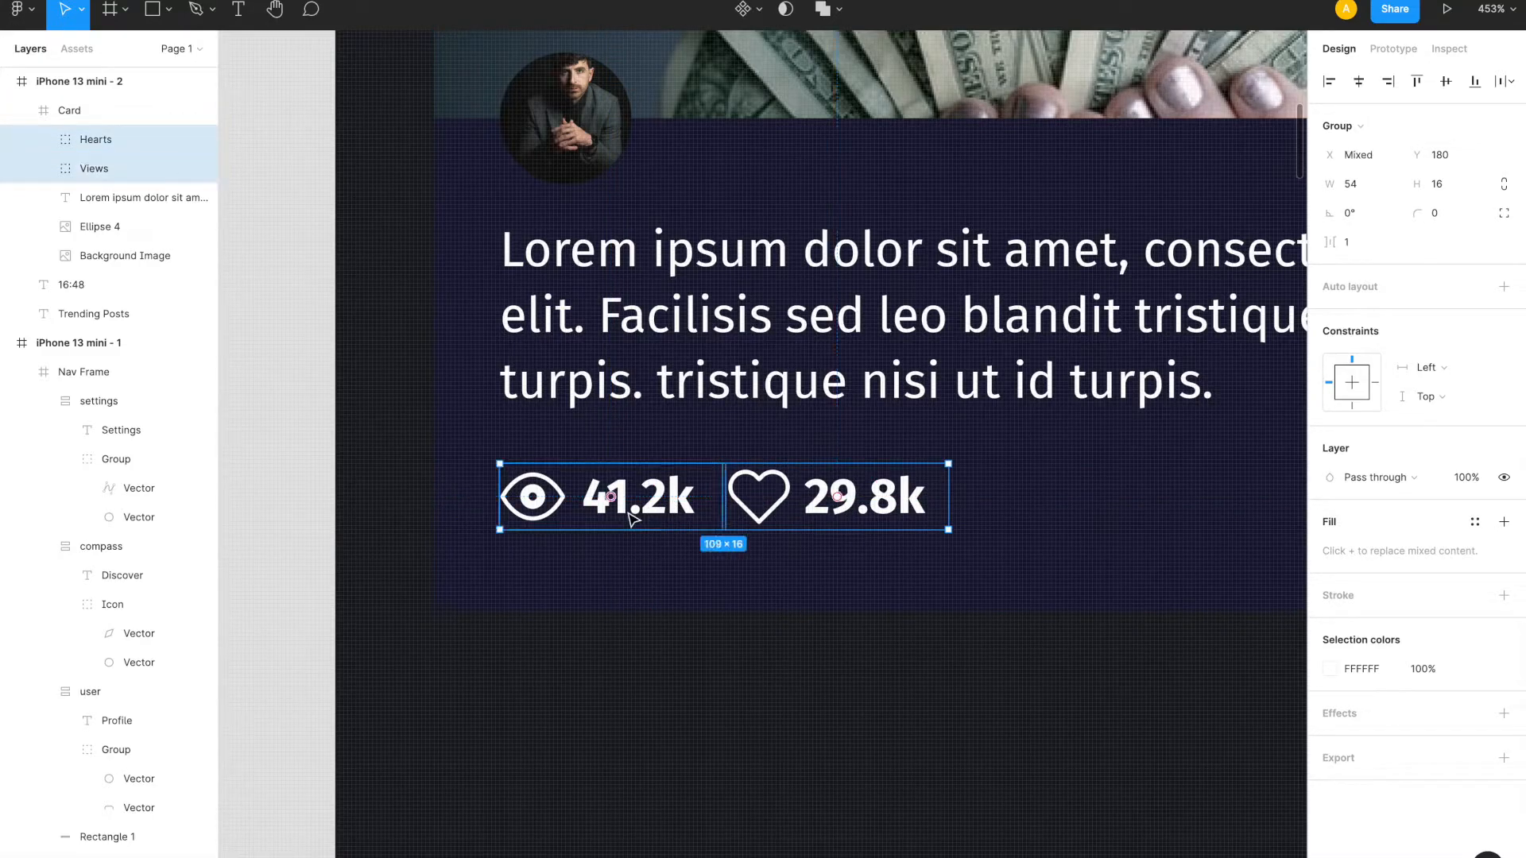
click(785, 511)
key(alt)
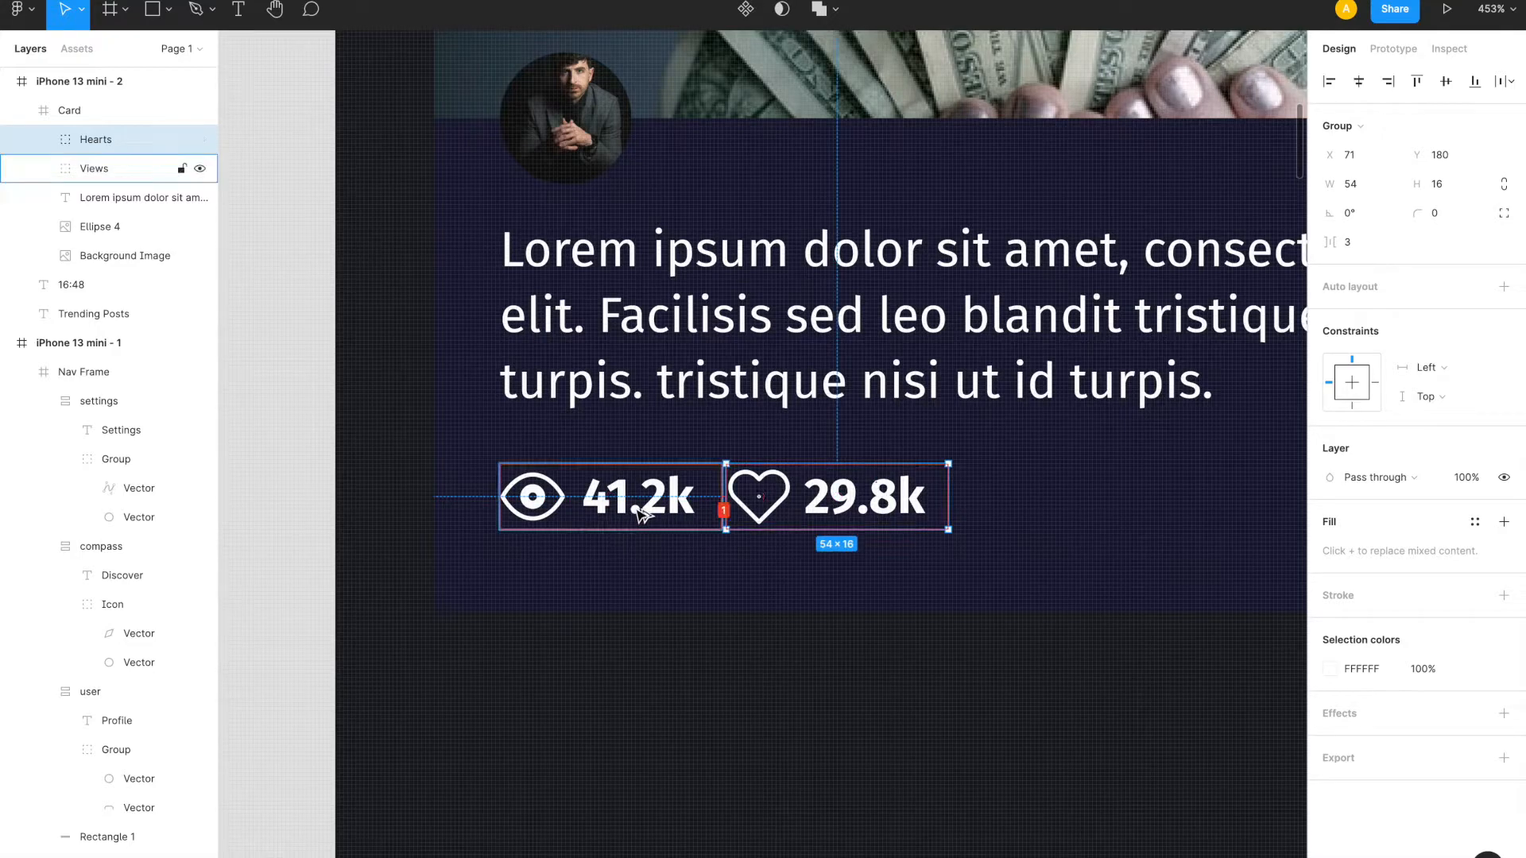
click(1331, 163)
key(Up)
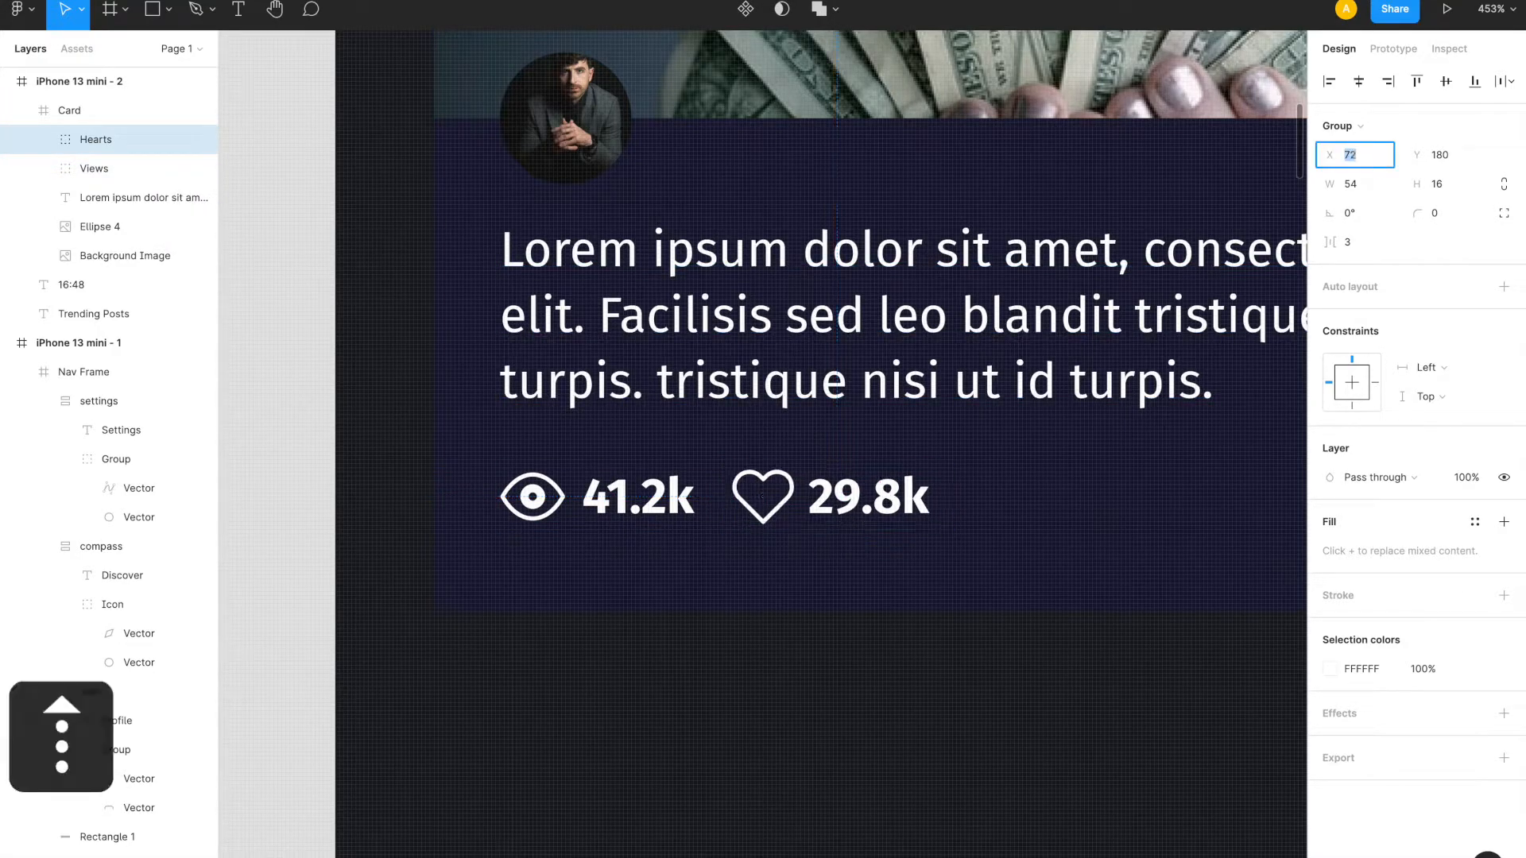
- Set both the 41.2k and 29.8k text boxes to auto width so they fit their text
click(699, 500)
double_click(703, 501)
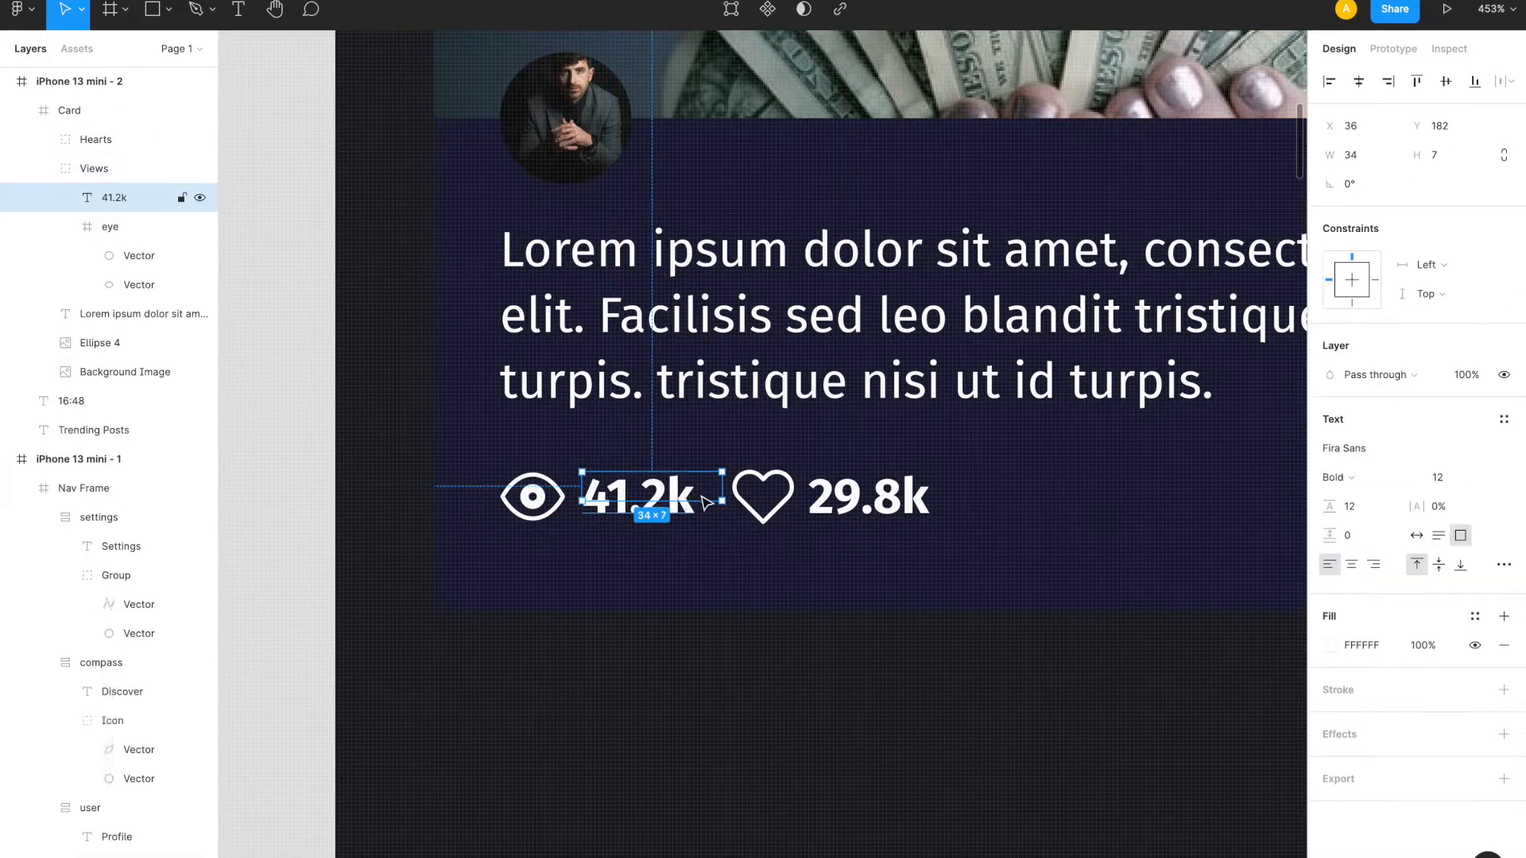
click(1416, 535)
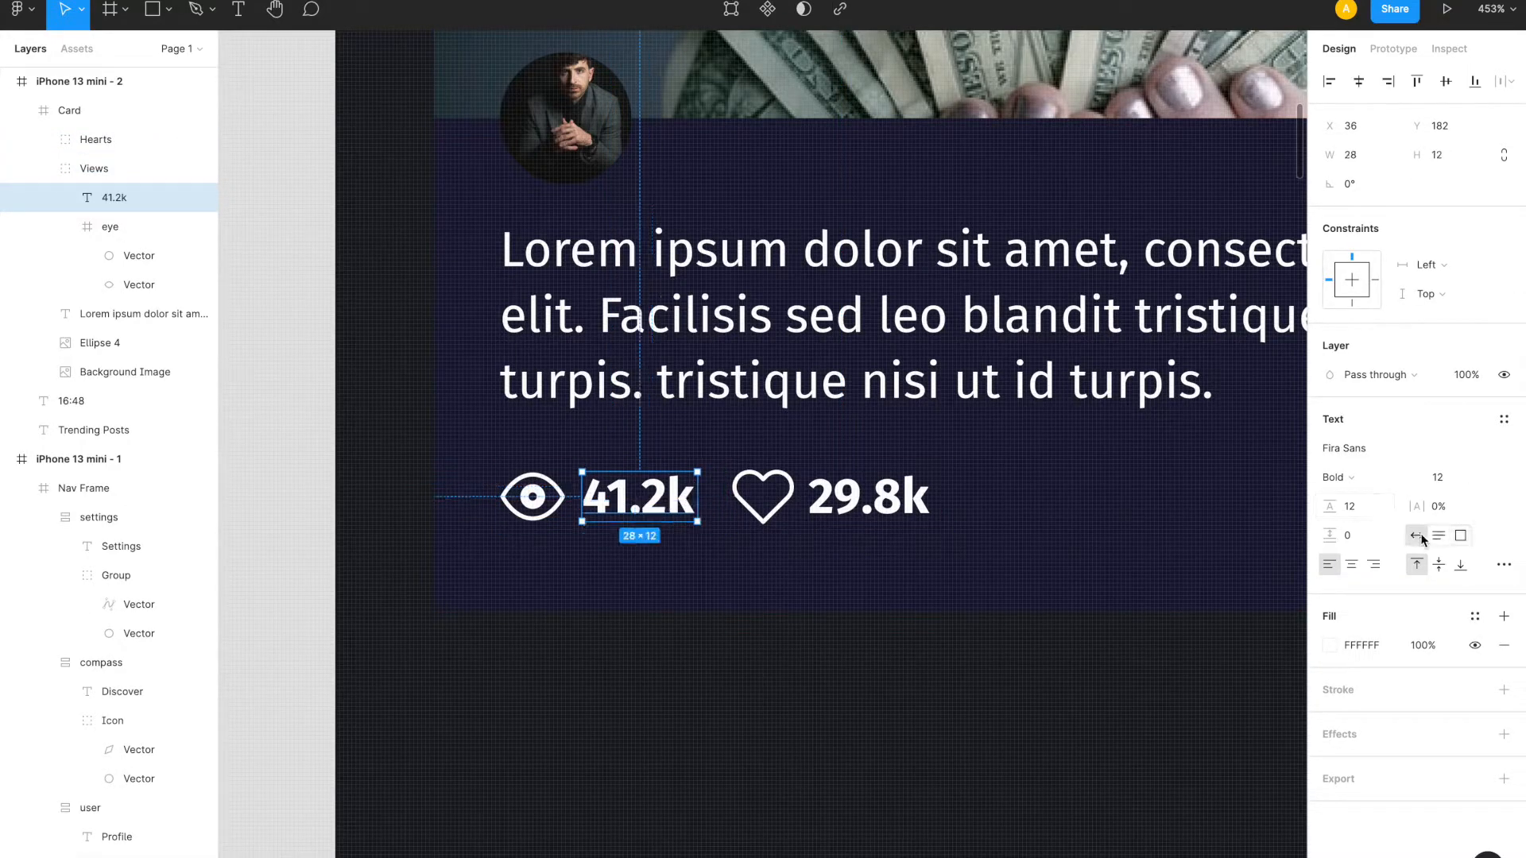
double_click(896, 514)
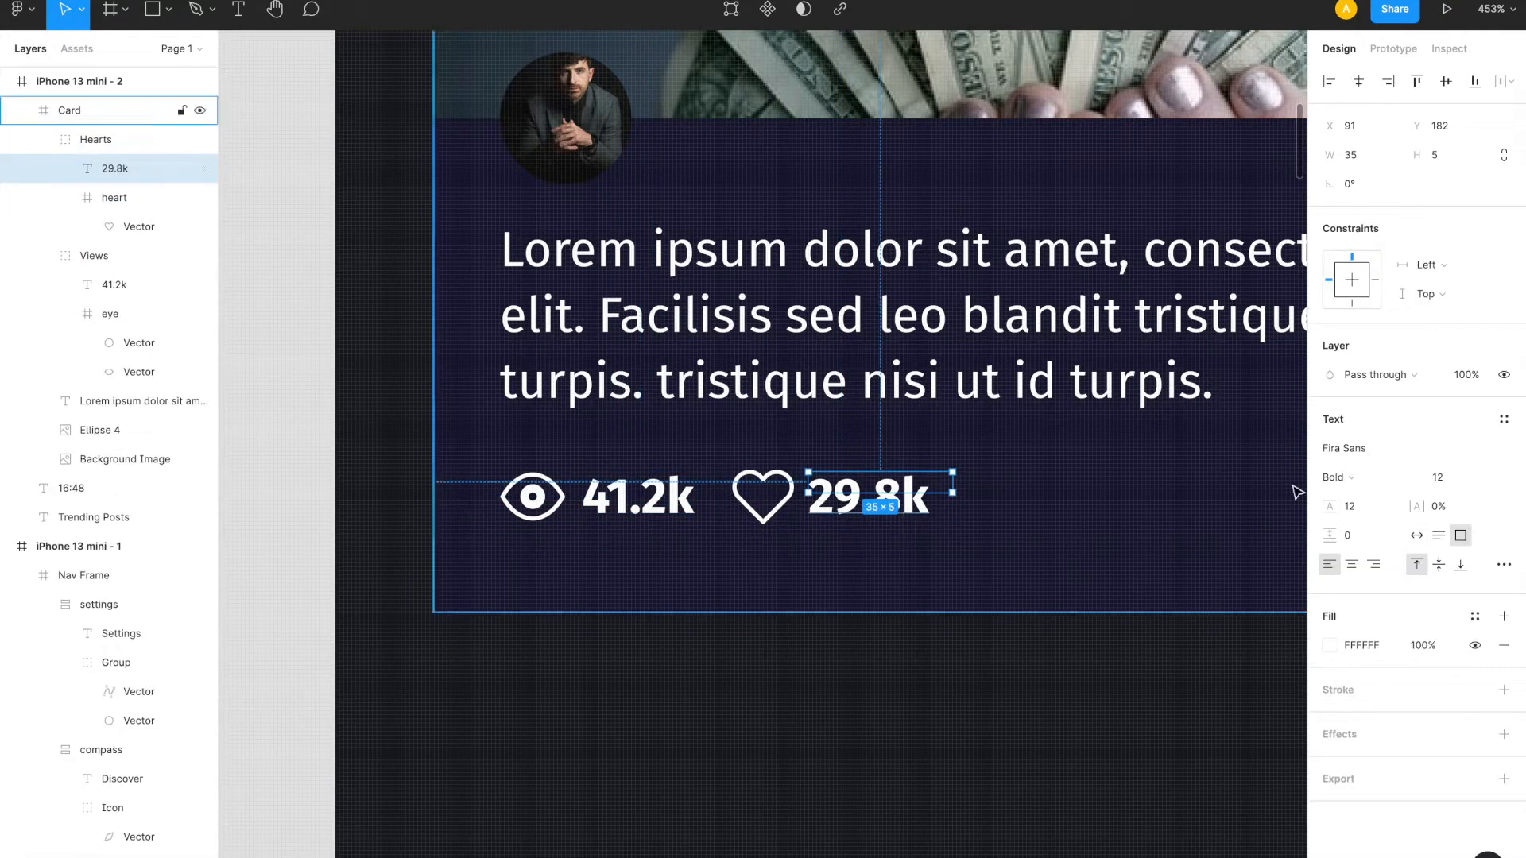
click(1416, 534)
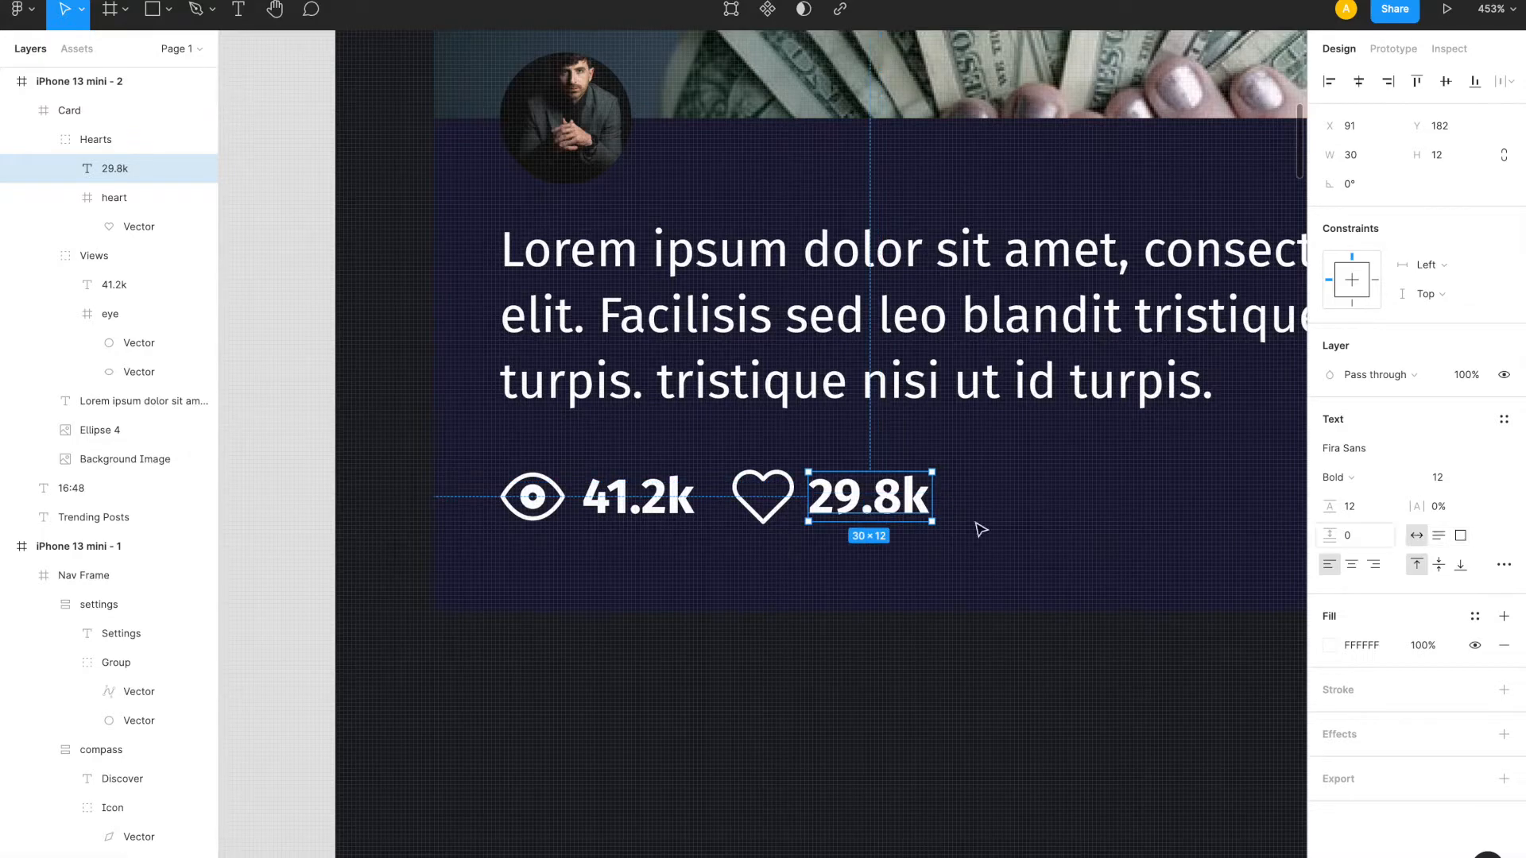
- Check the bounds of the Views group and compare the whole card with the original card on the first screen
click(774, 668)
click(660, 509)
click(660, 509)
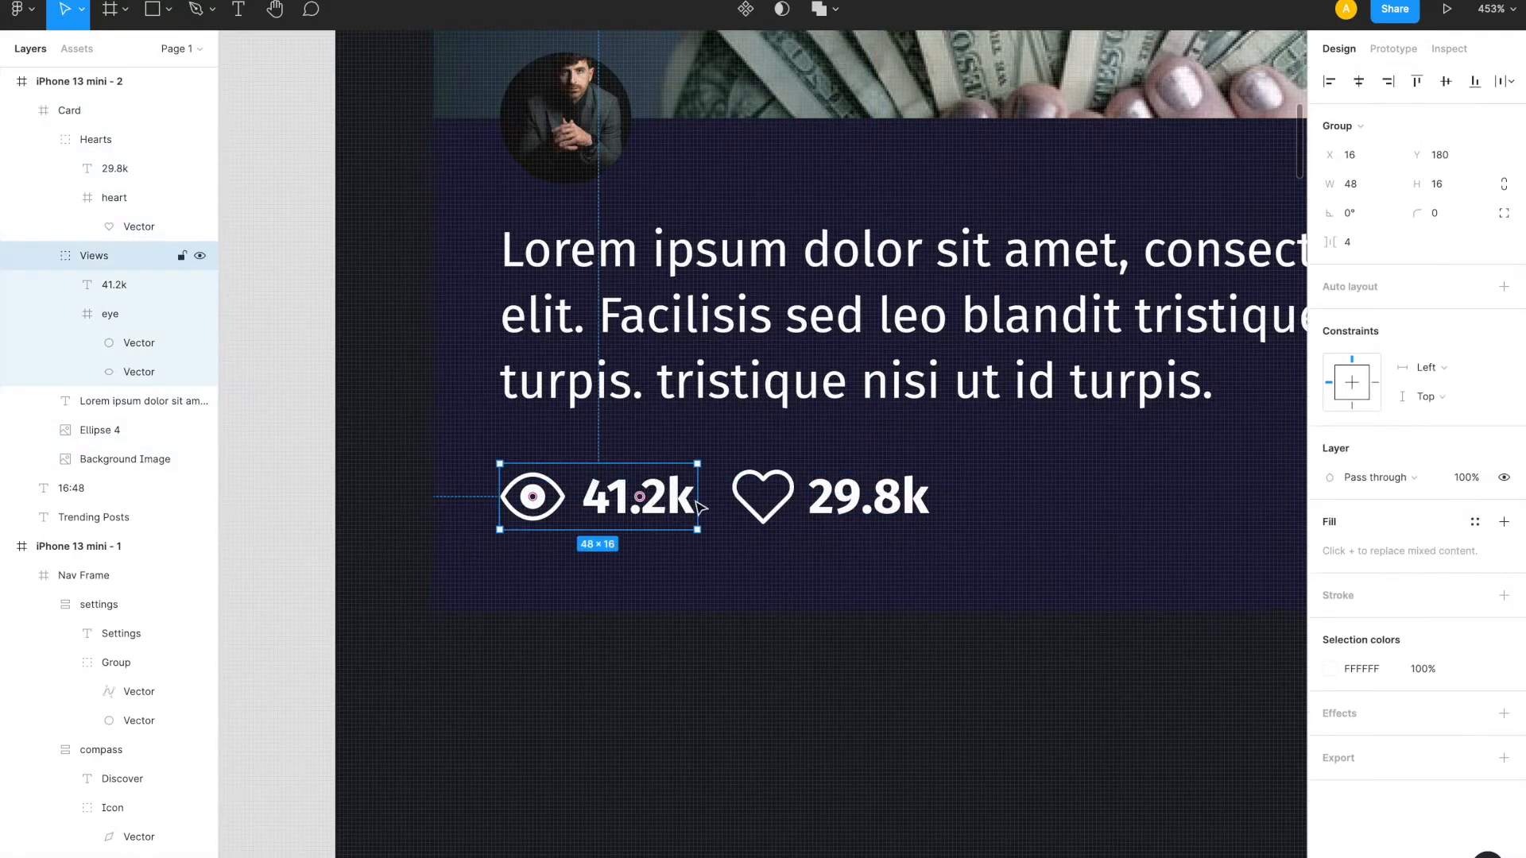
click(838, 715)
scroll(842, 759, down, 3)
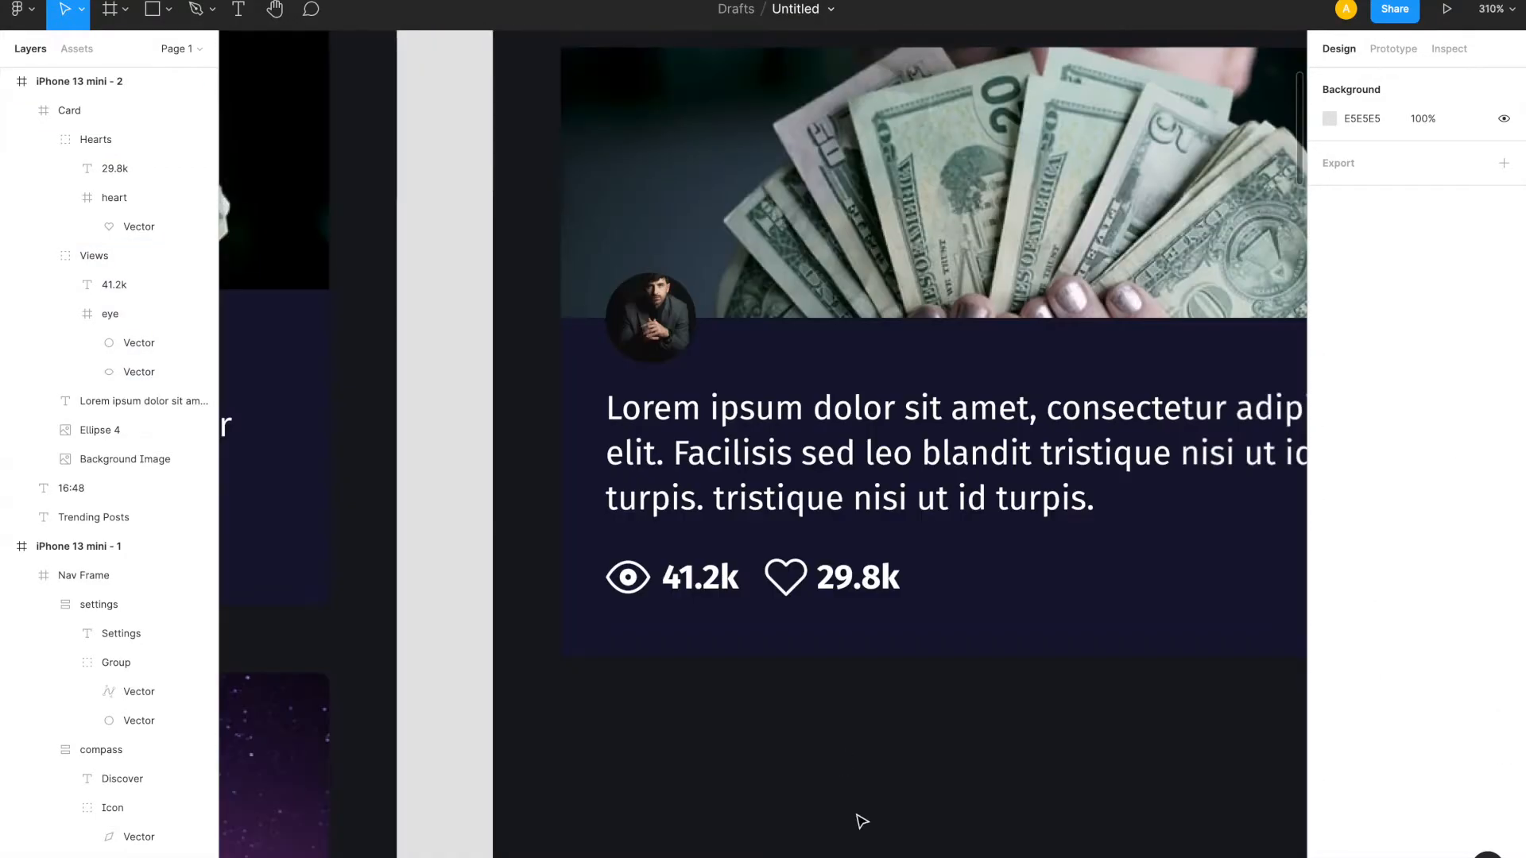
scroll(869, 847, down, 3)
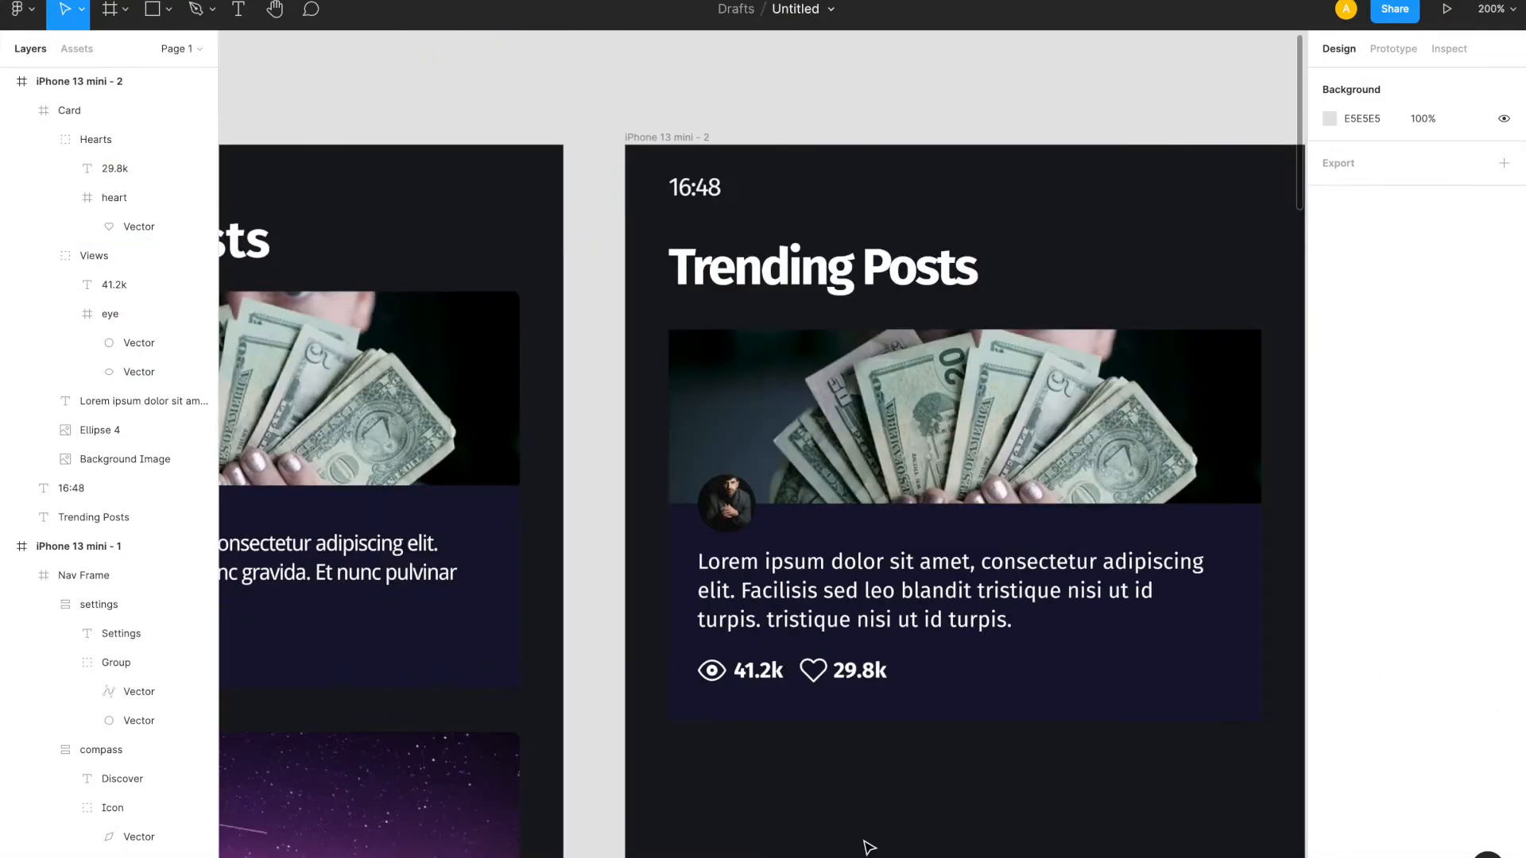
scroll(870, 851, down, 3)
scroll(872, 834, down, 5)
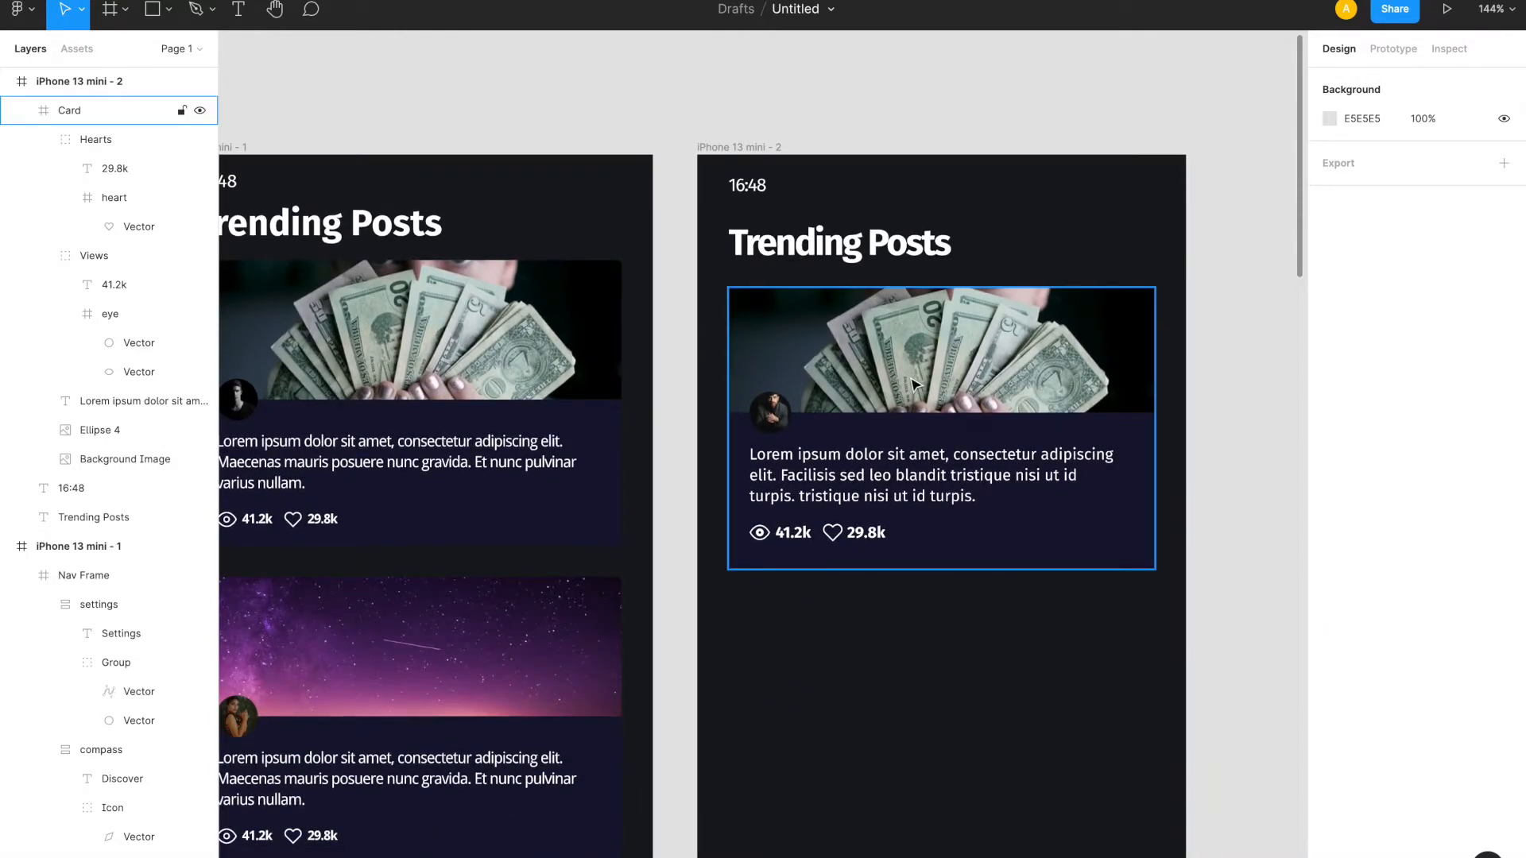
- Rename the card's Ellipse 4 profile picture layer as Avatar
double_click(848, 481)
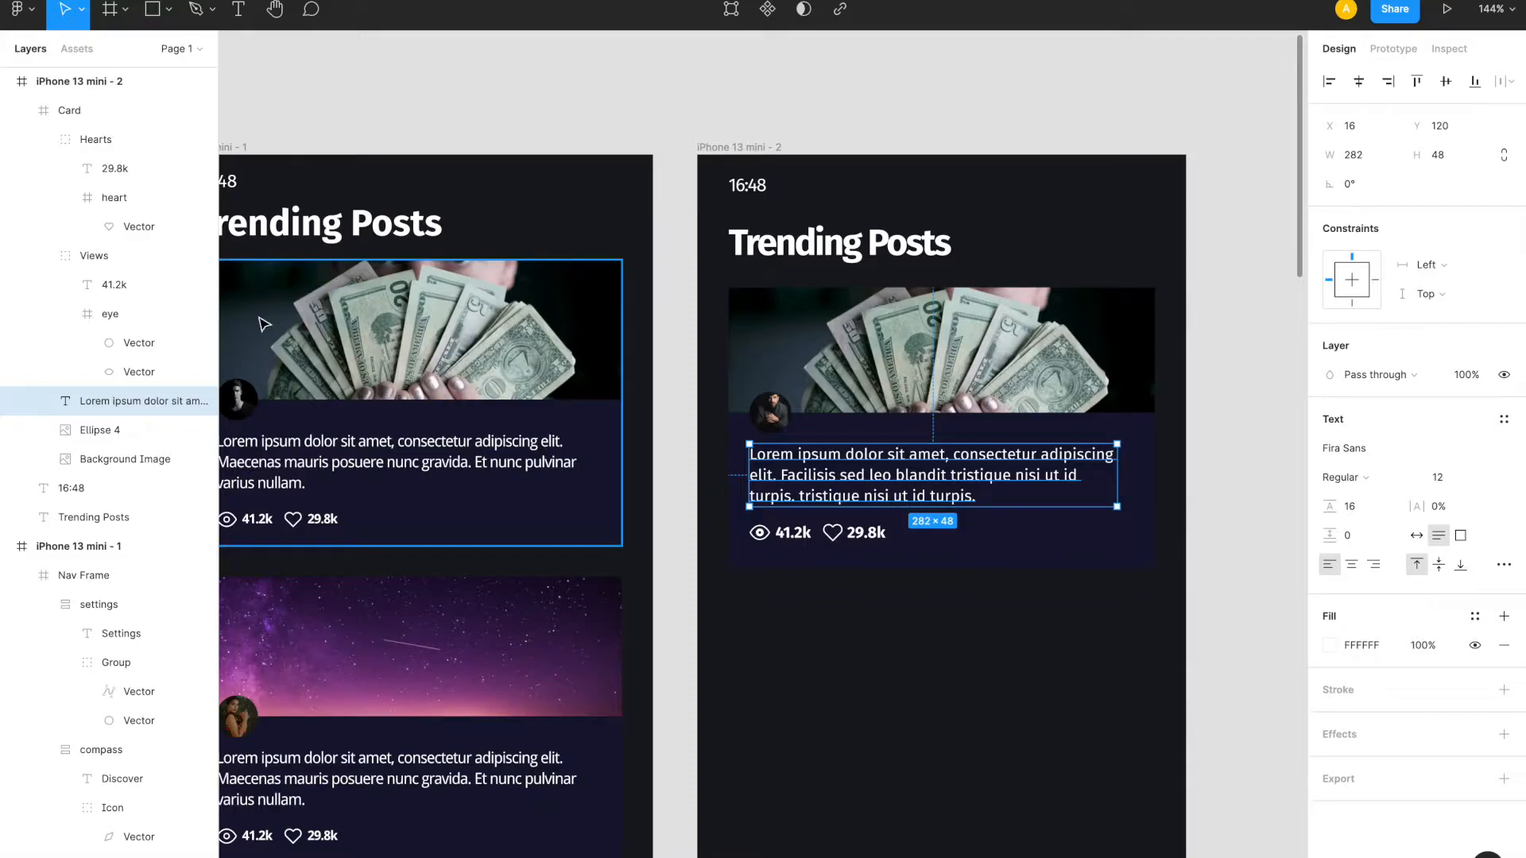
click(127, 433)
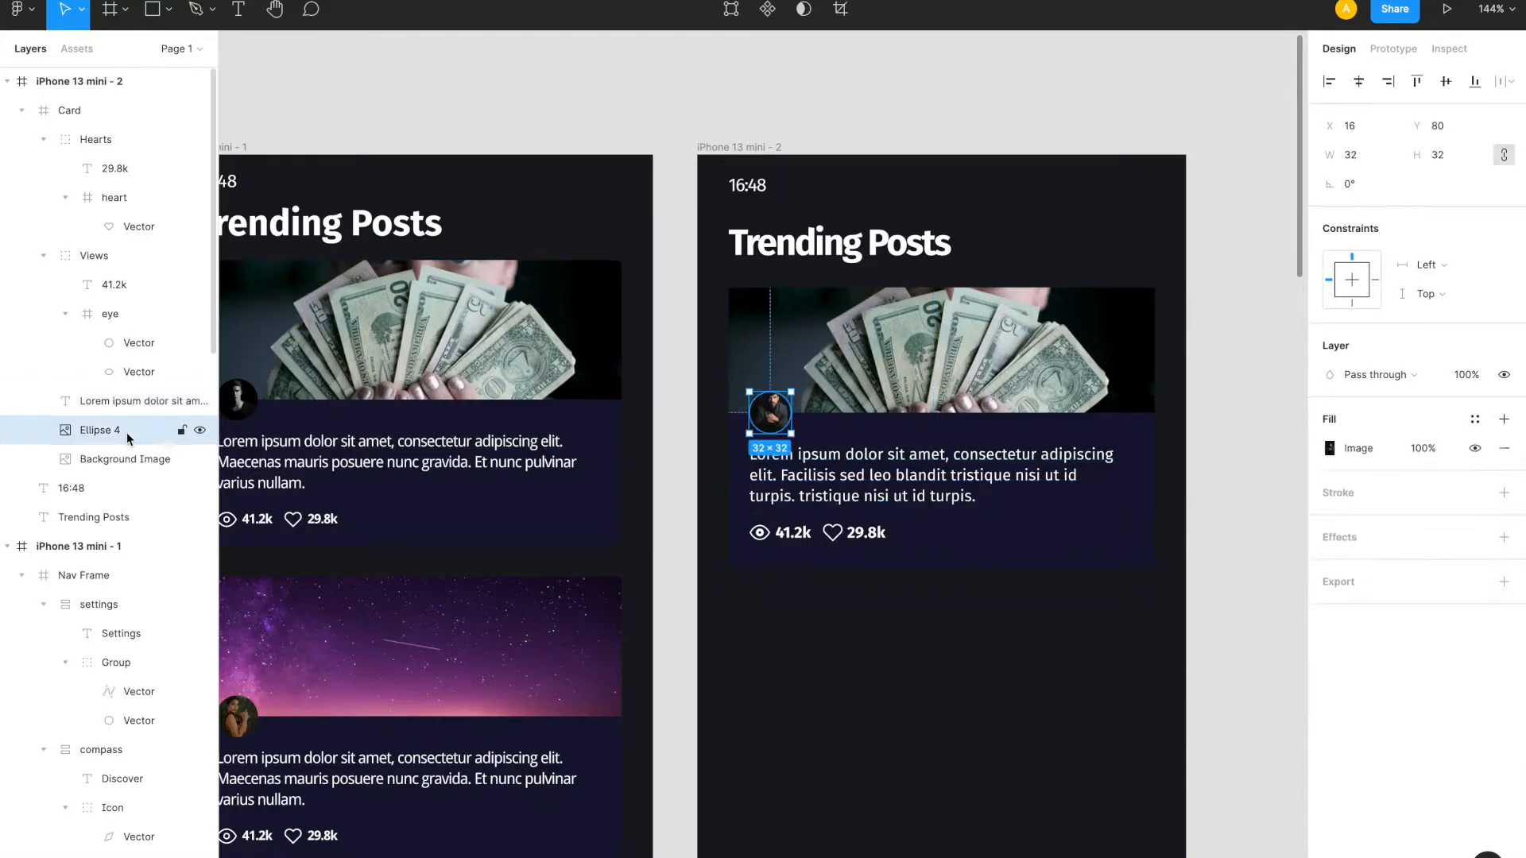
double_click(117, 435)
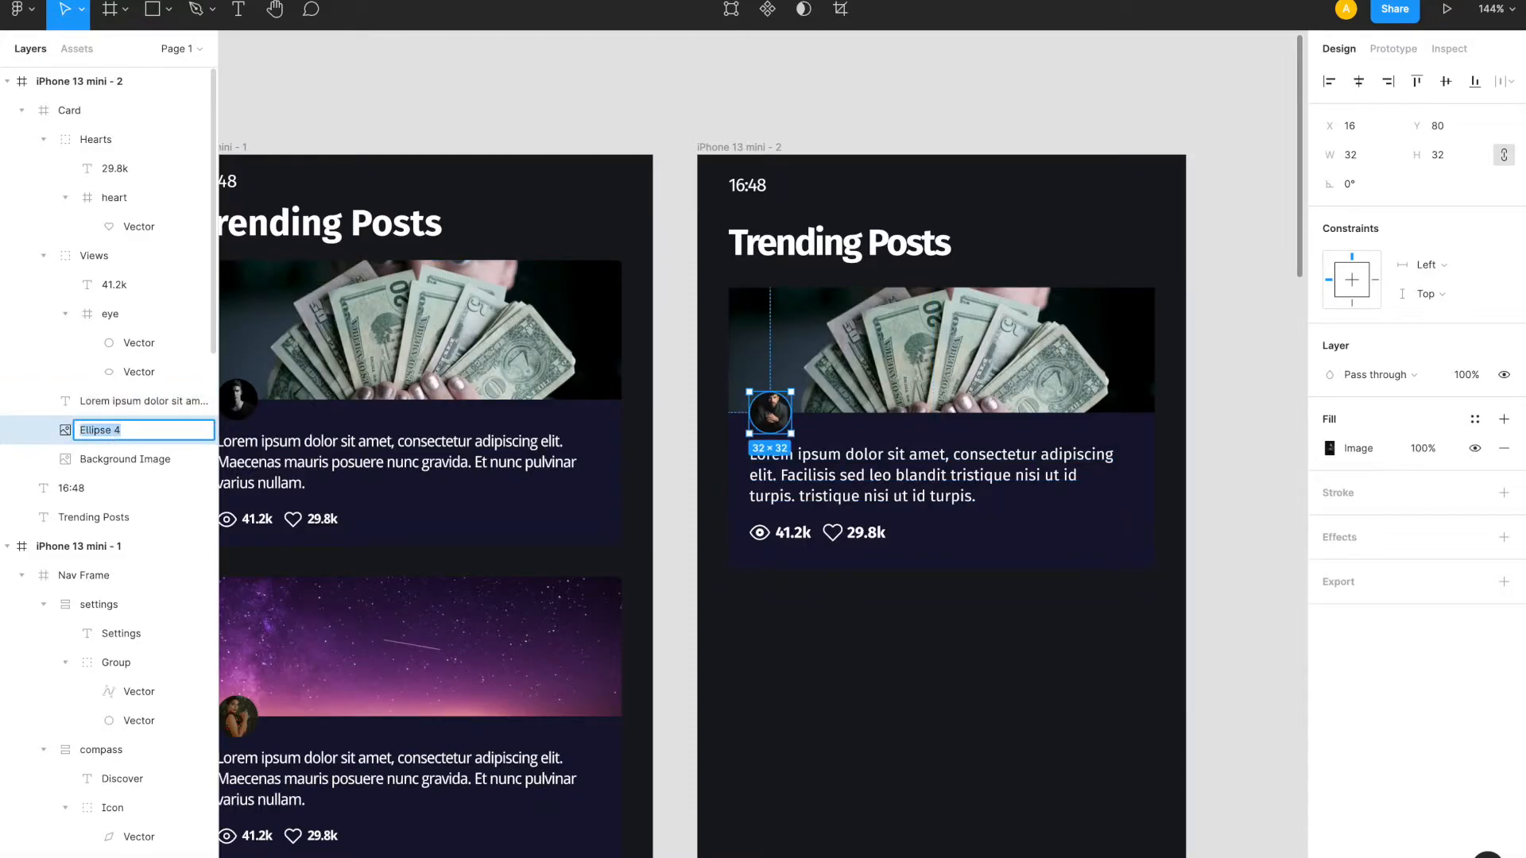
text(Avatar)
key(Return)
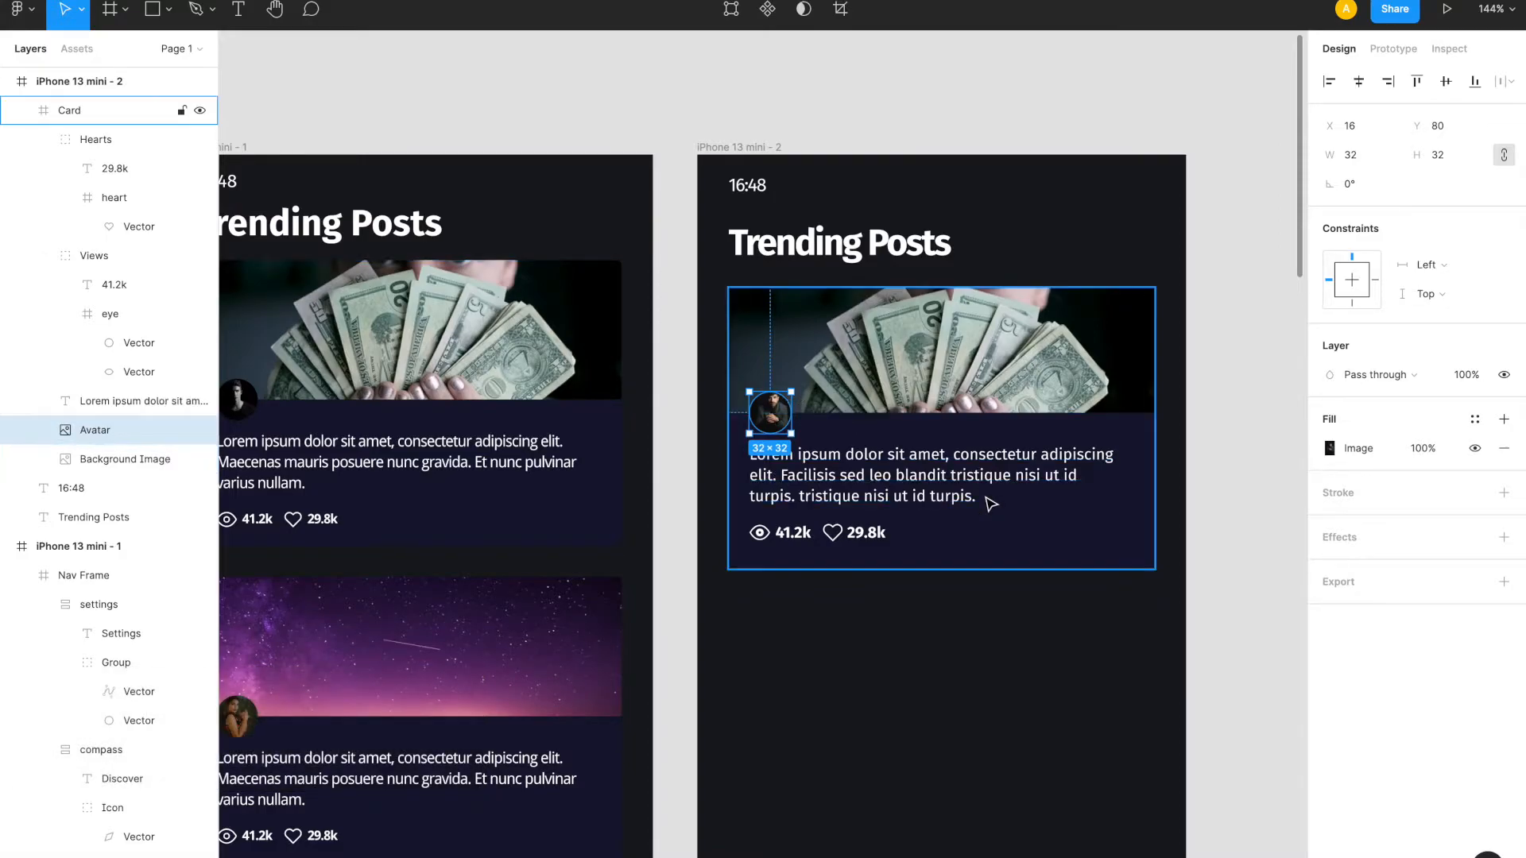
- Collapse the Card layer of the second iPhone screen and copy the whole card frame
scroll(840, 605, down, 3)
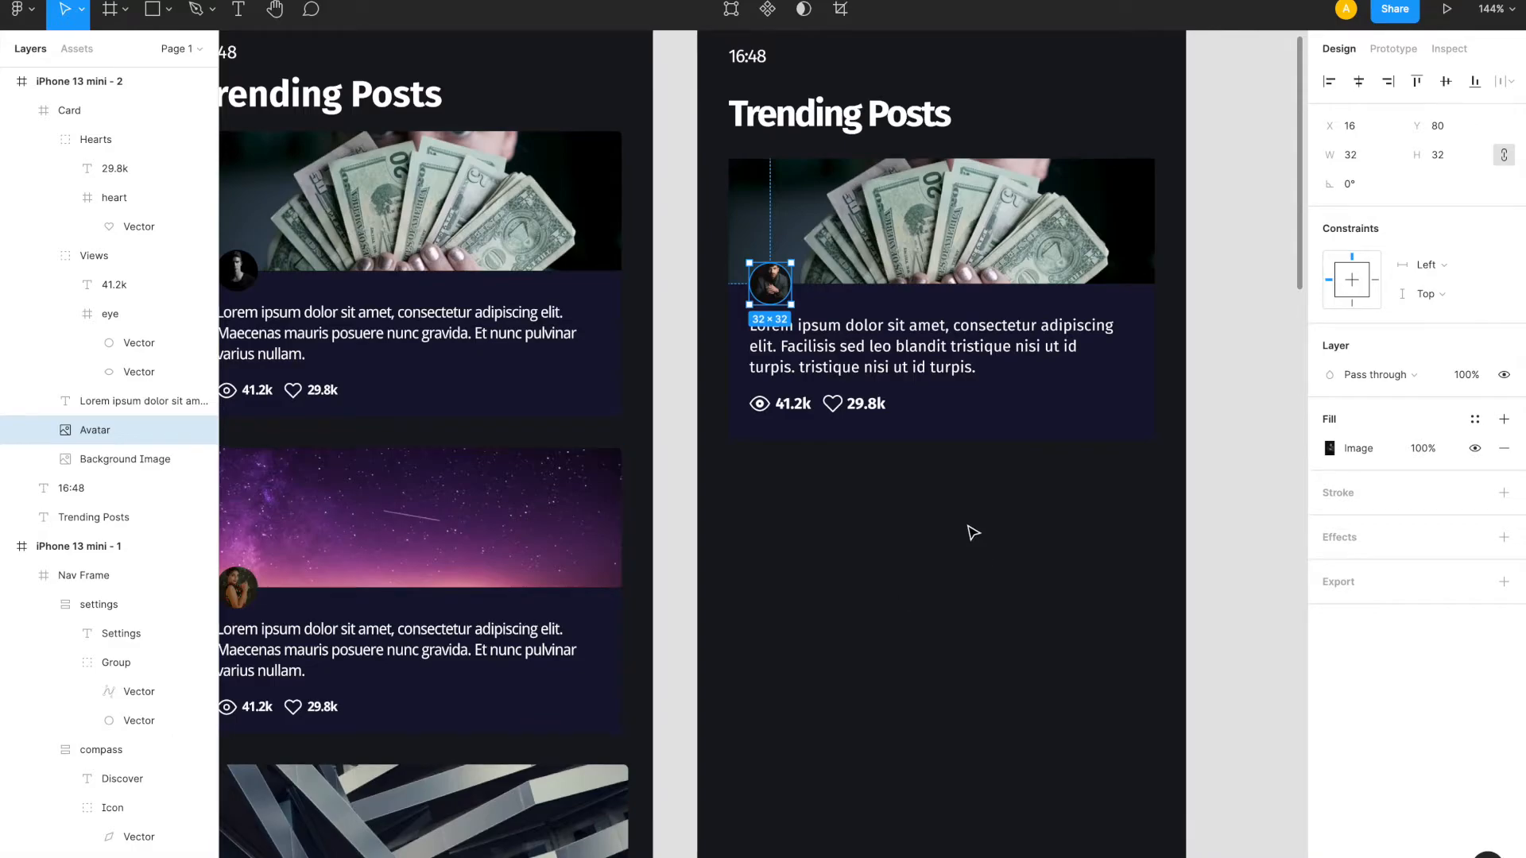
scroll(970, 528, up, 6)
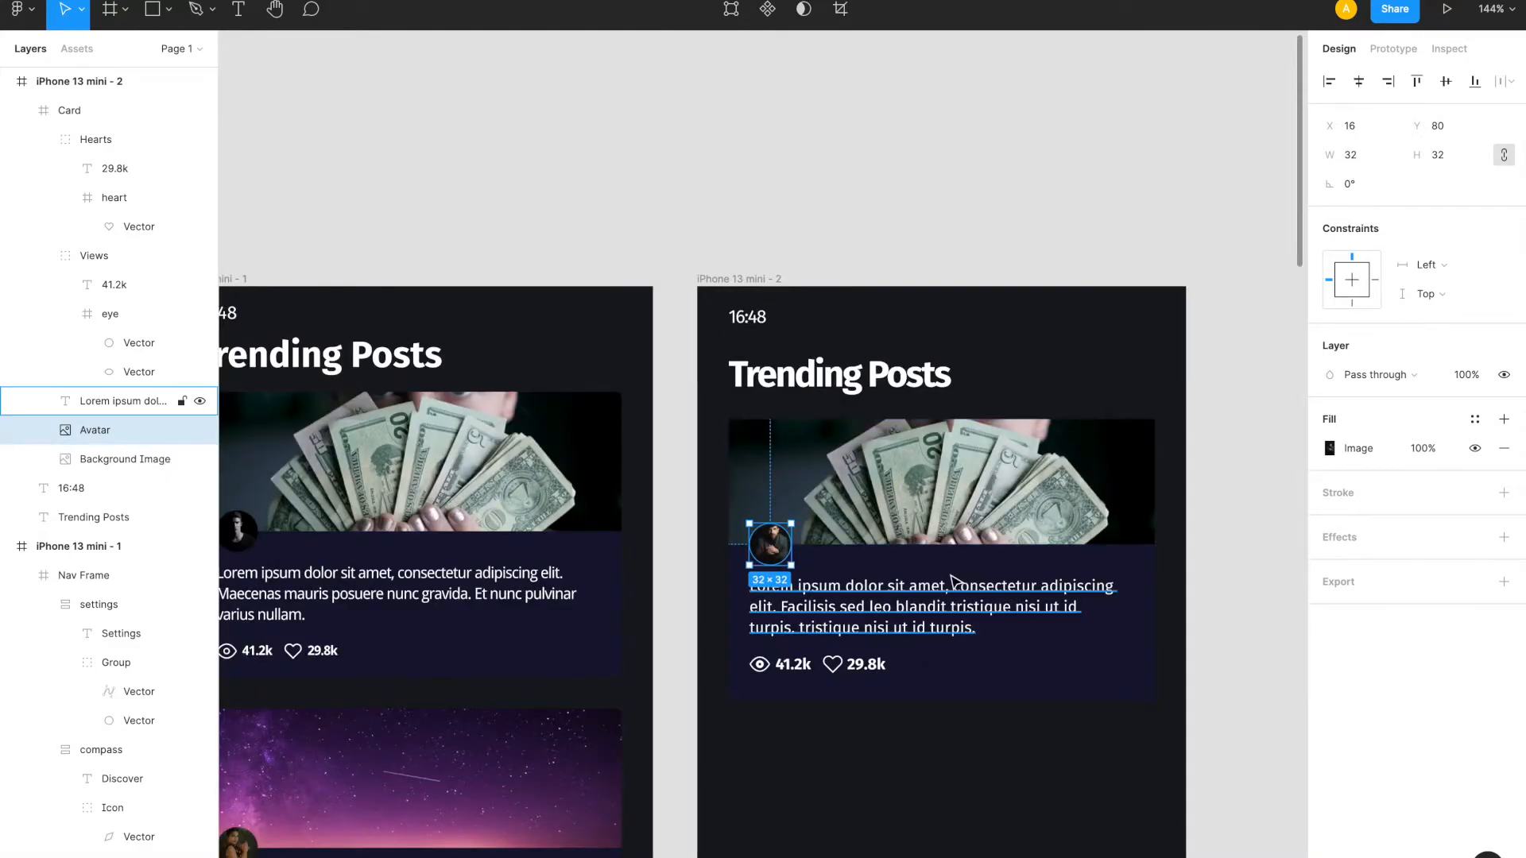
click(934, 525)
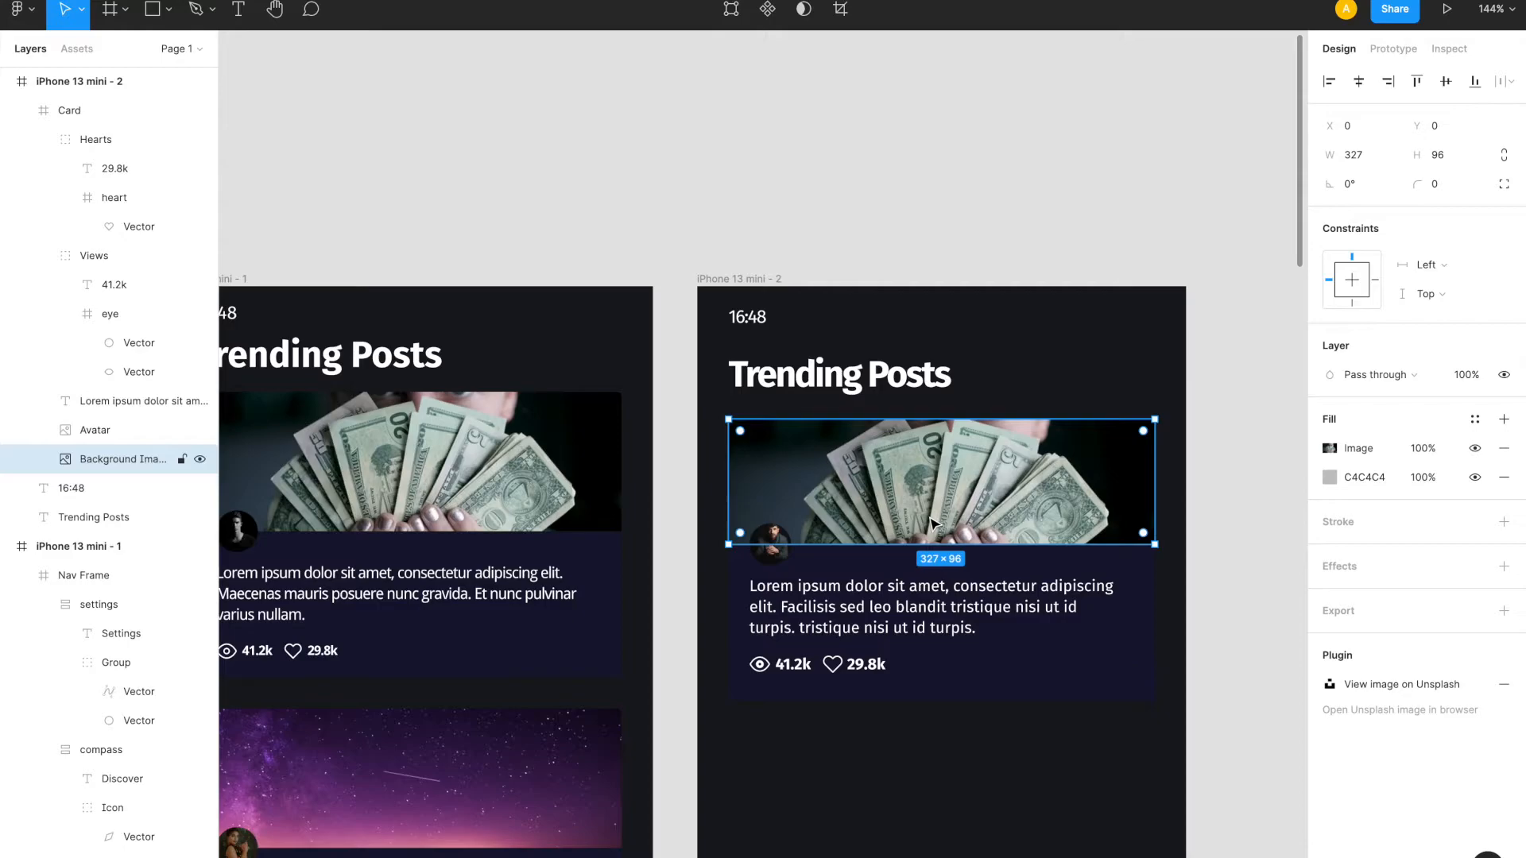
click(24, 112)
click(46, 113)
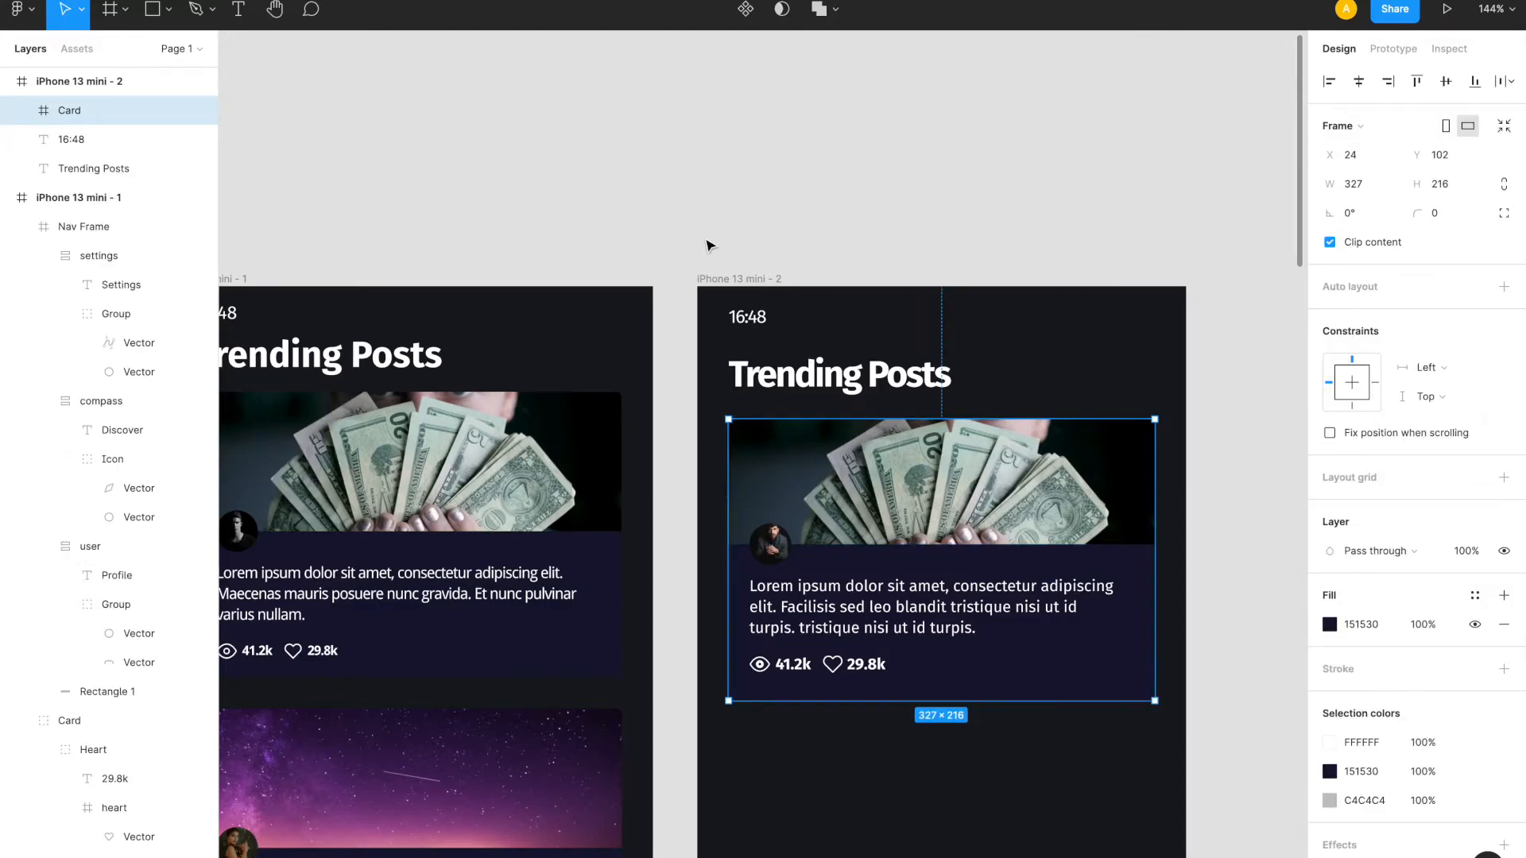
key(super+c)
- Paste the card into the empty white Card frame and move it to X 38, Y 77
scroll(878, 477, down, 10)
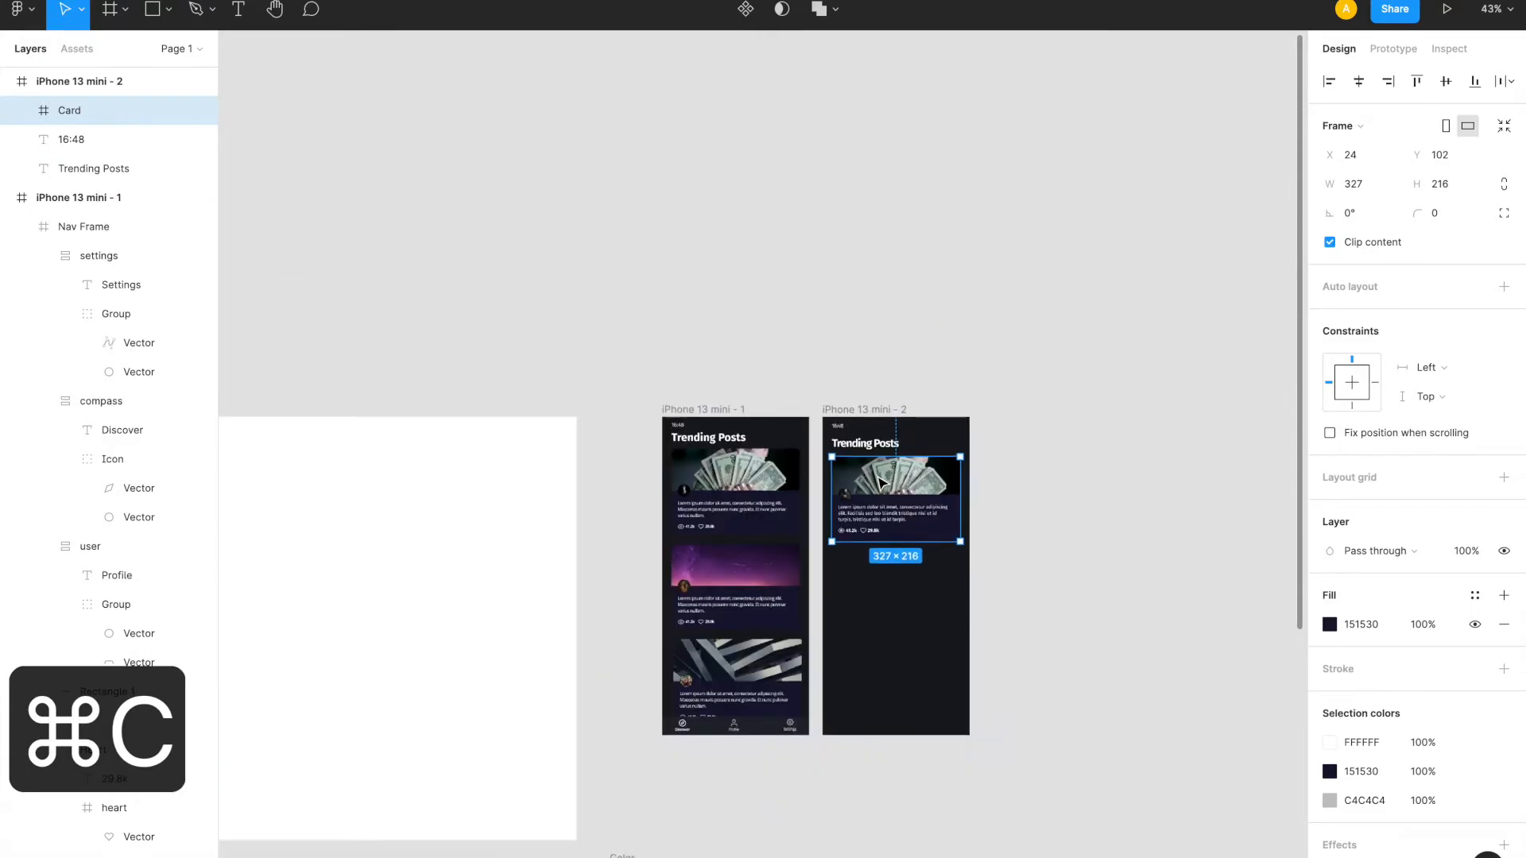
scroll(881, 482, left, 7)
scroll(880, 482, down, 5)
scroll(773, 446, up, 4)
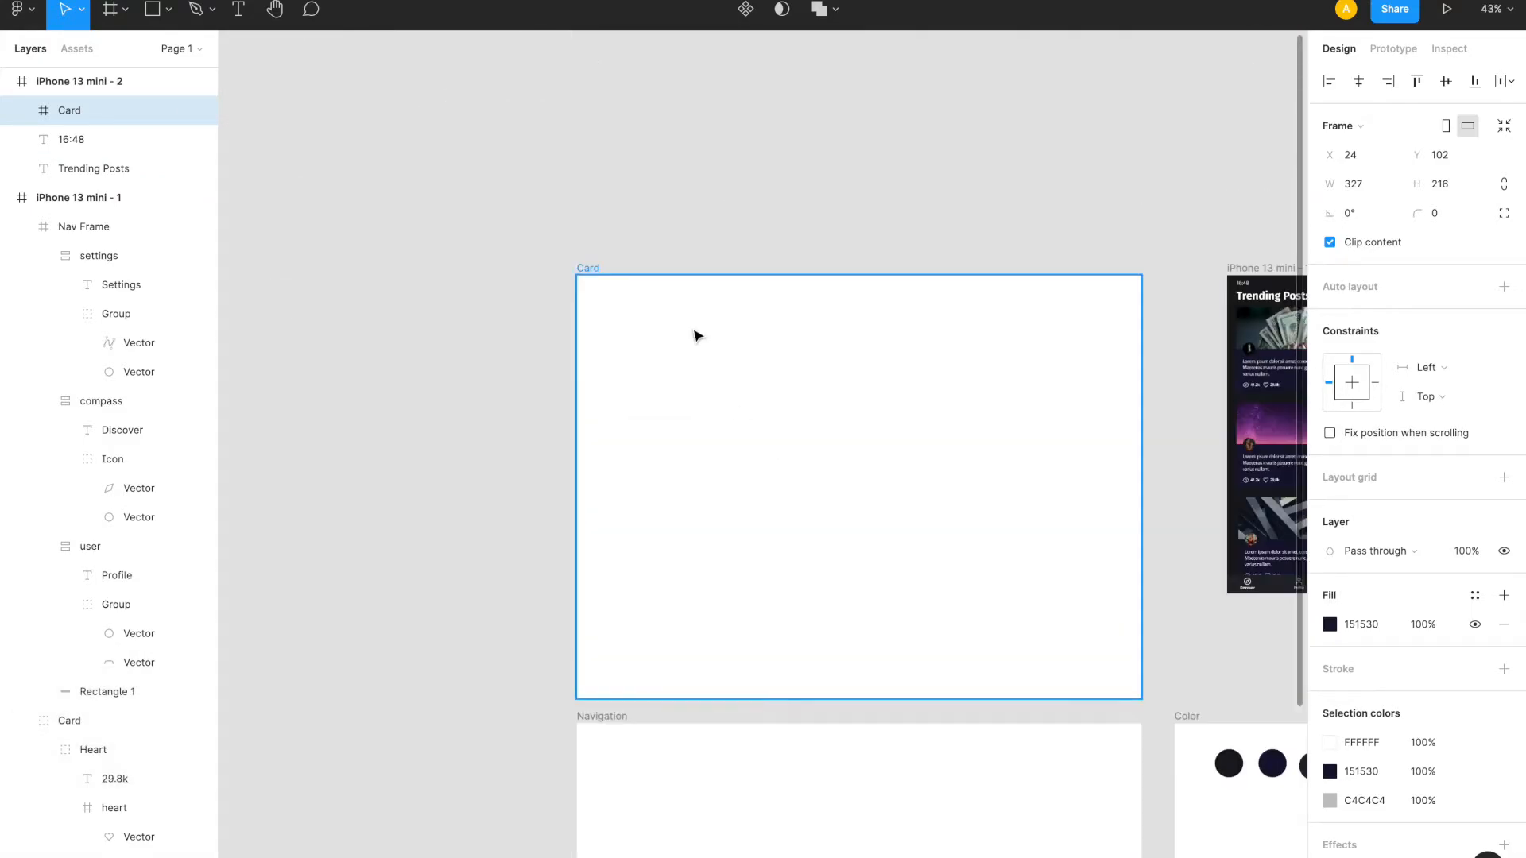
click(594, 270)
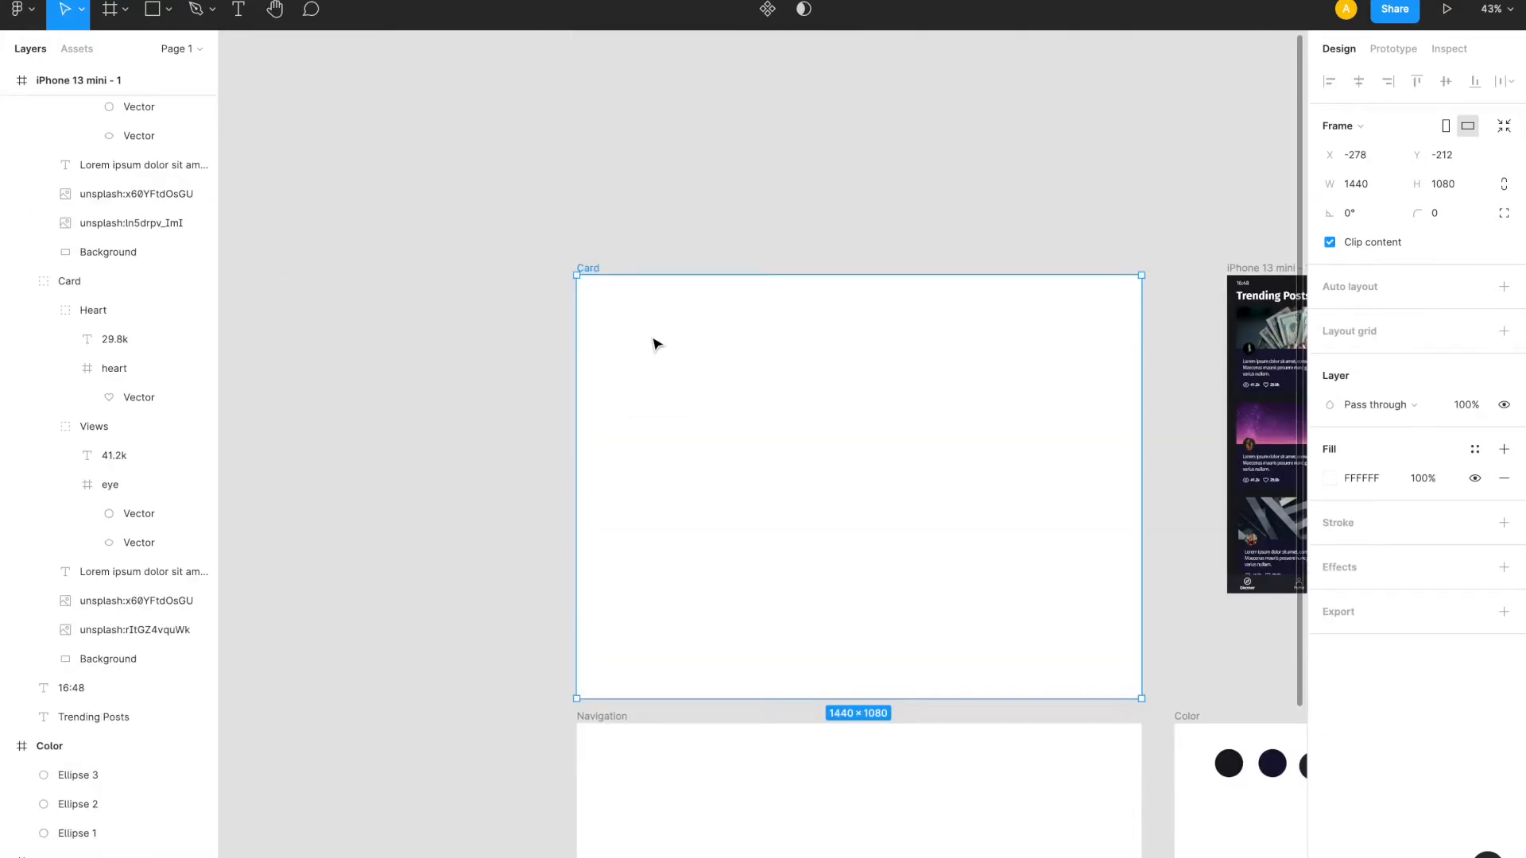
key(super+v)
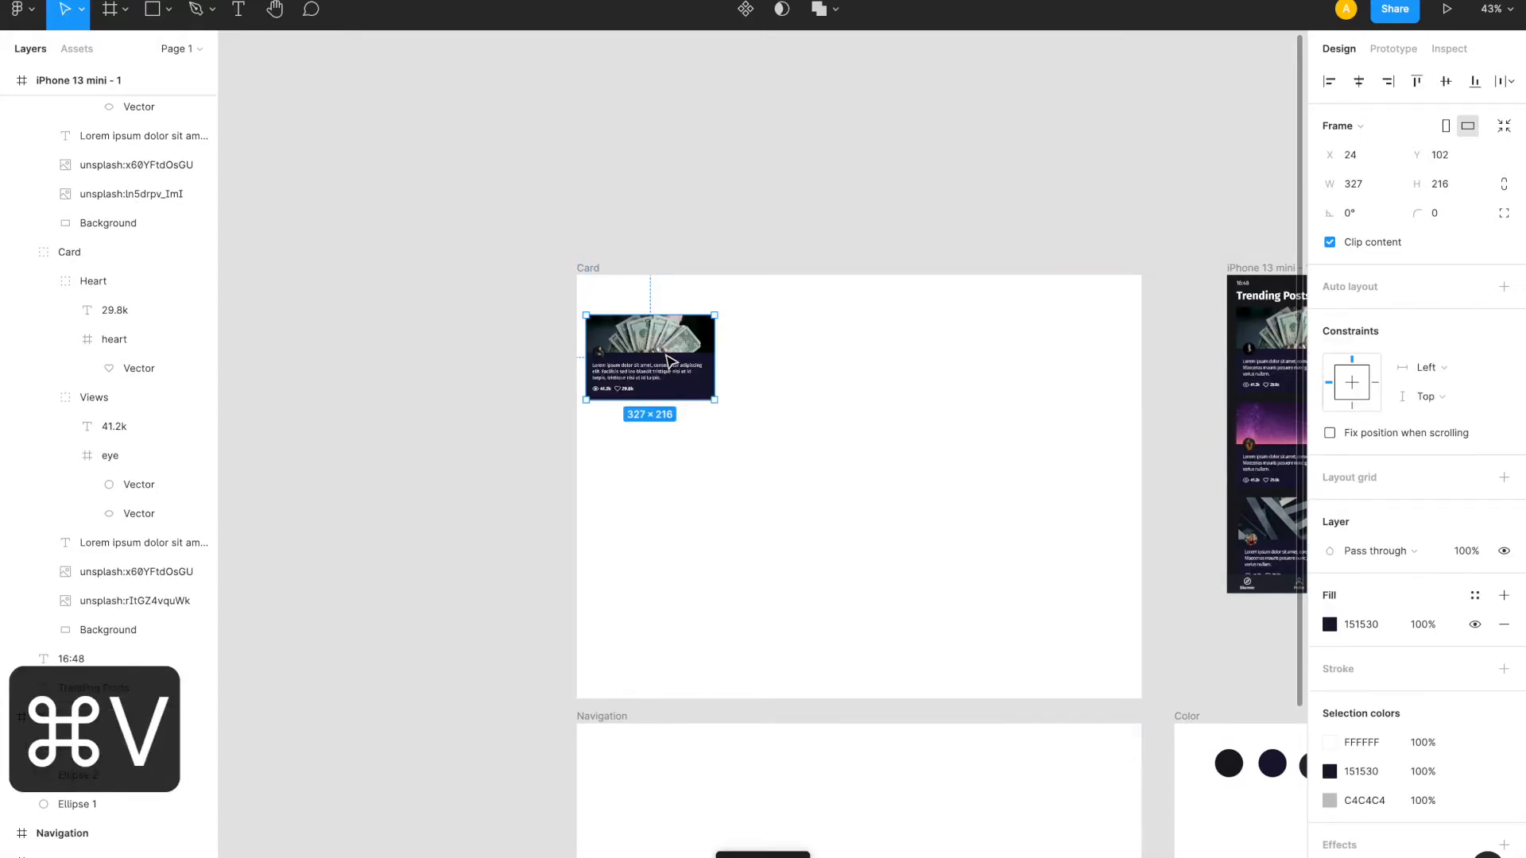
drag(670, 346, 670, 342)
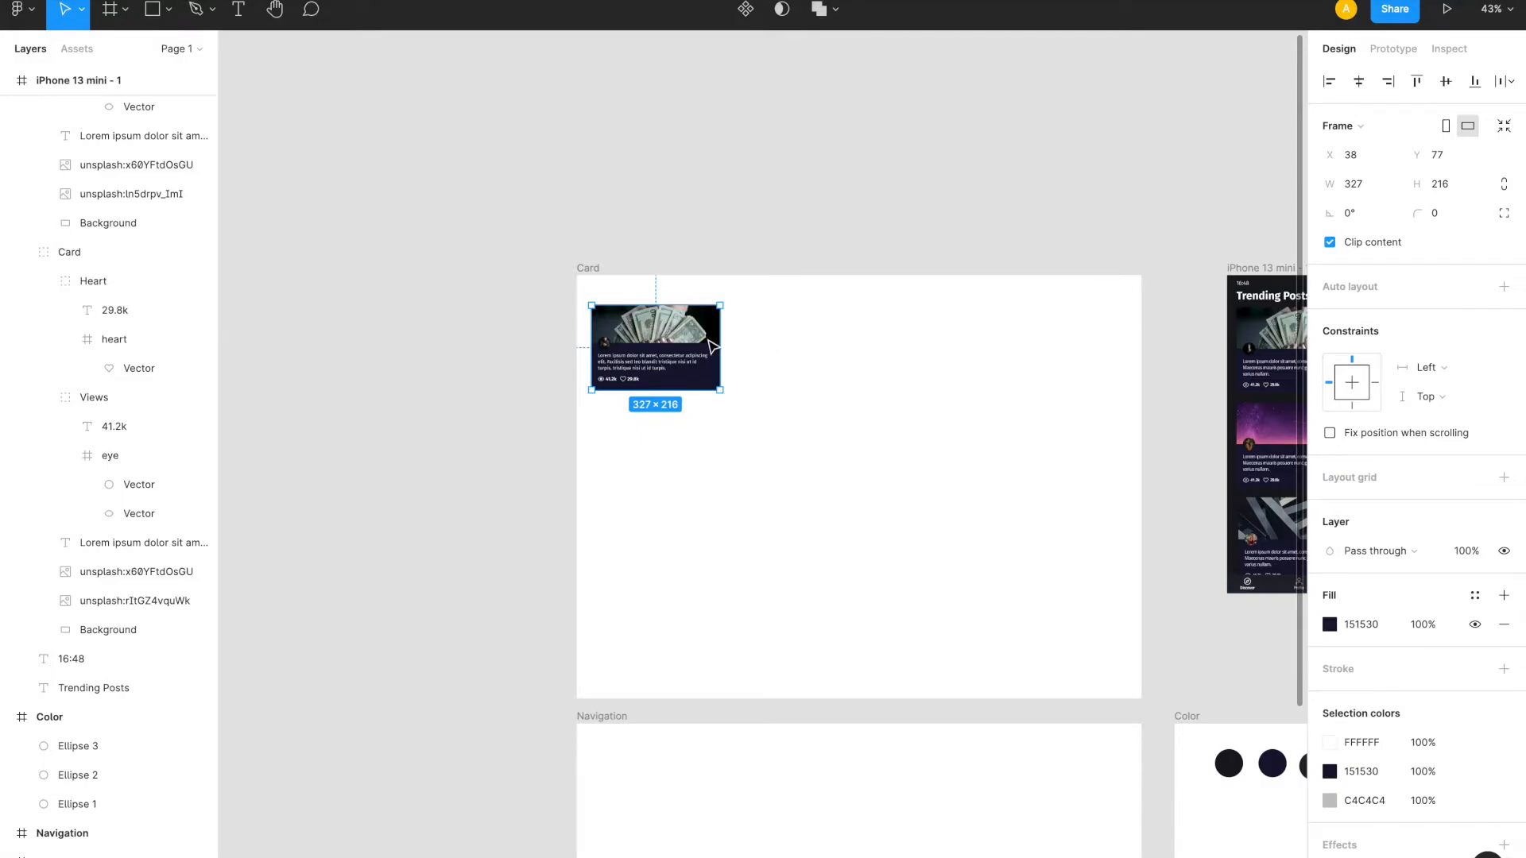
- Turn the pasted card into a component and add a second variant to it
scroll(762, 415, up, 5)
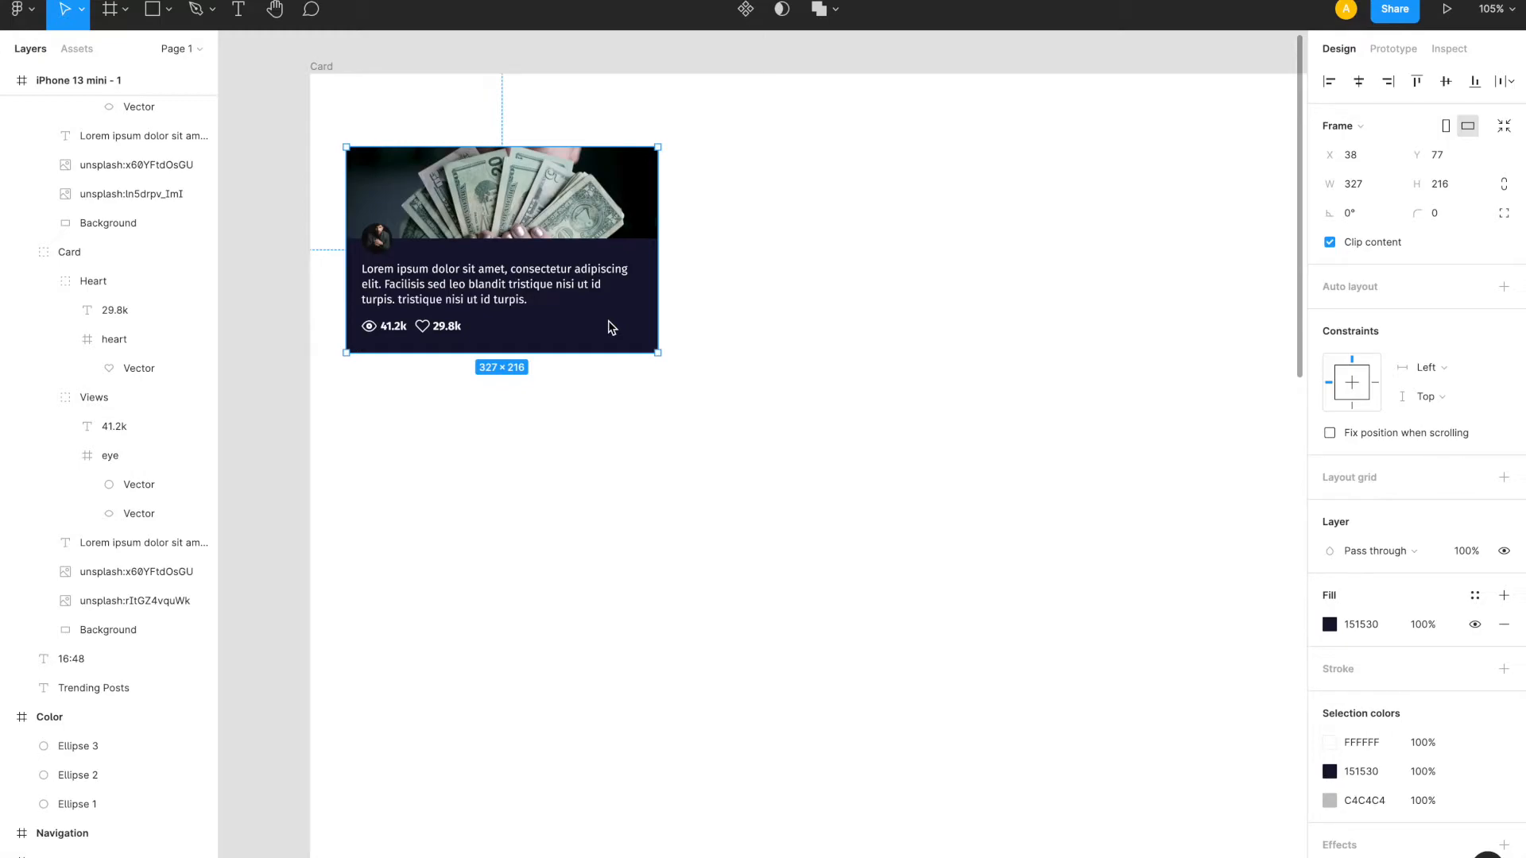
key(alt+super+k)
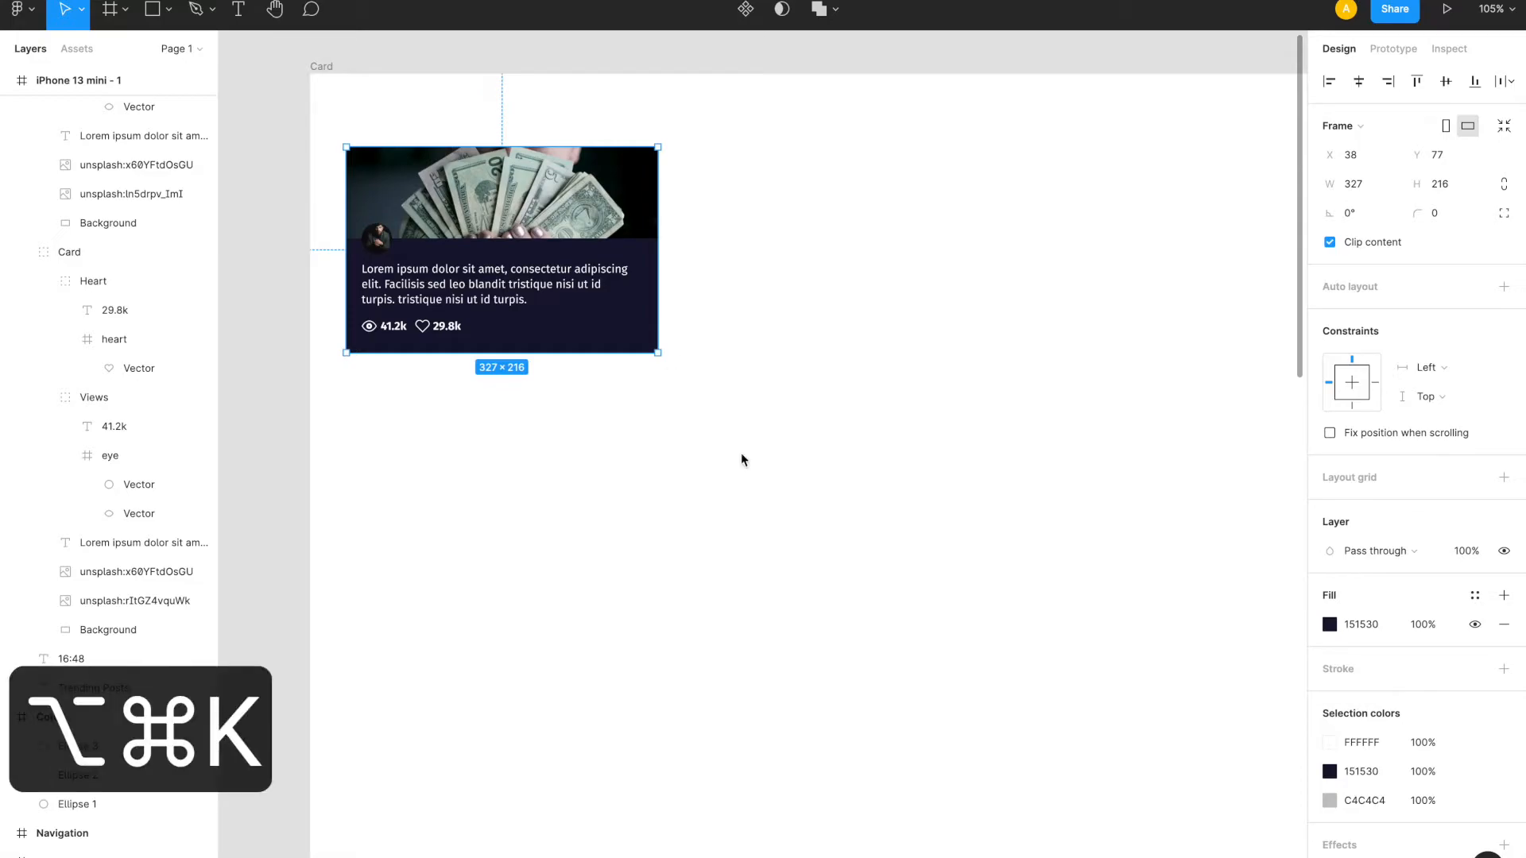
key(alt+super+k)
key(alt+super+k)
click(589, 477)
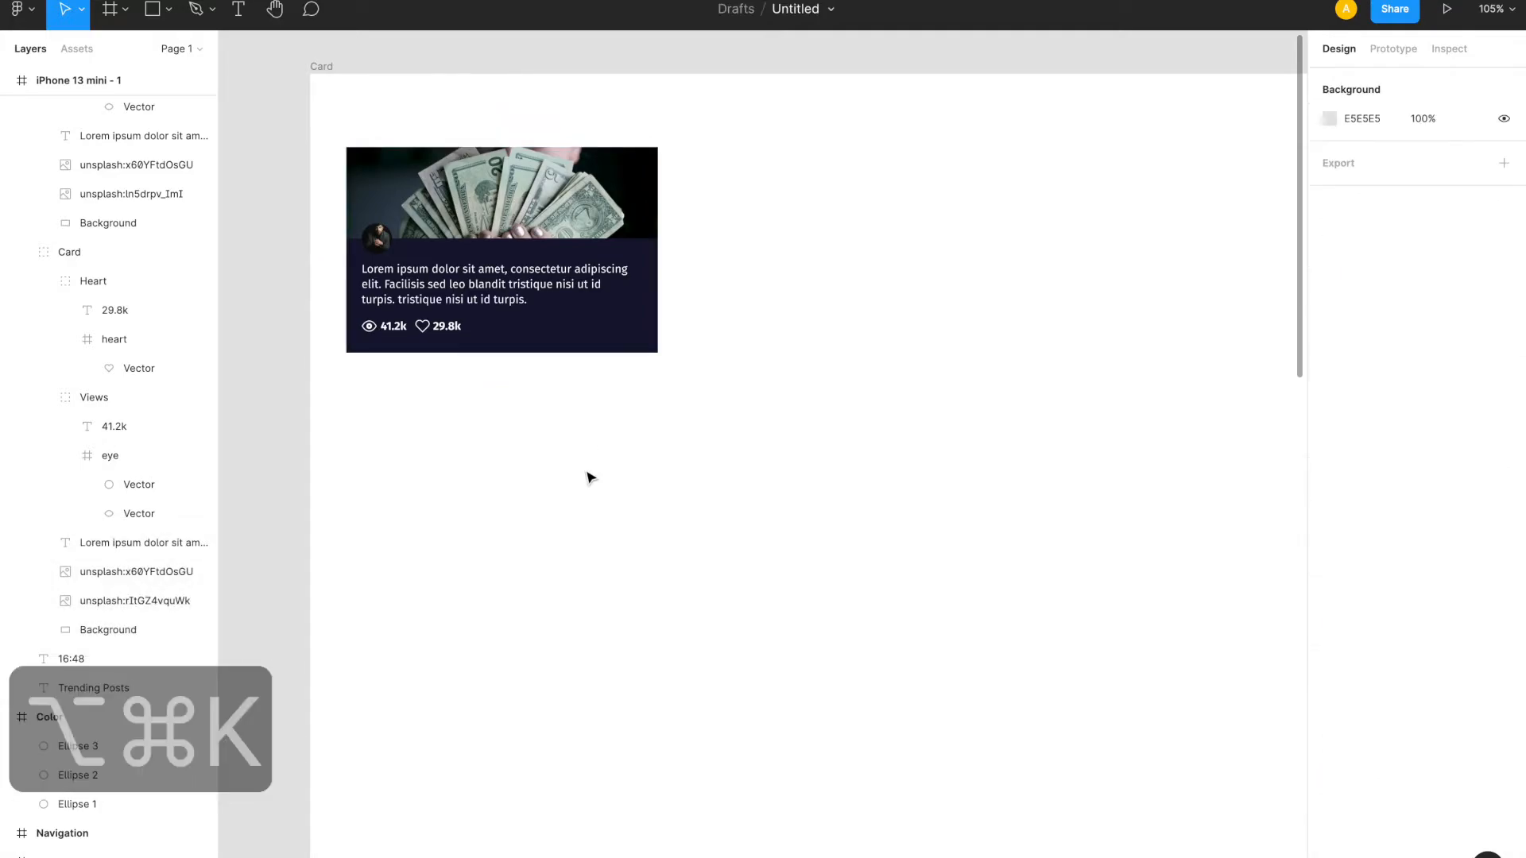
click(585, 286)
key(alt+super+k)
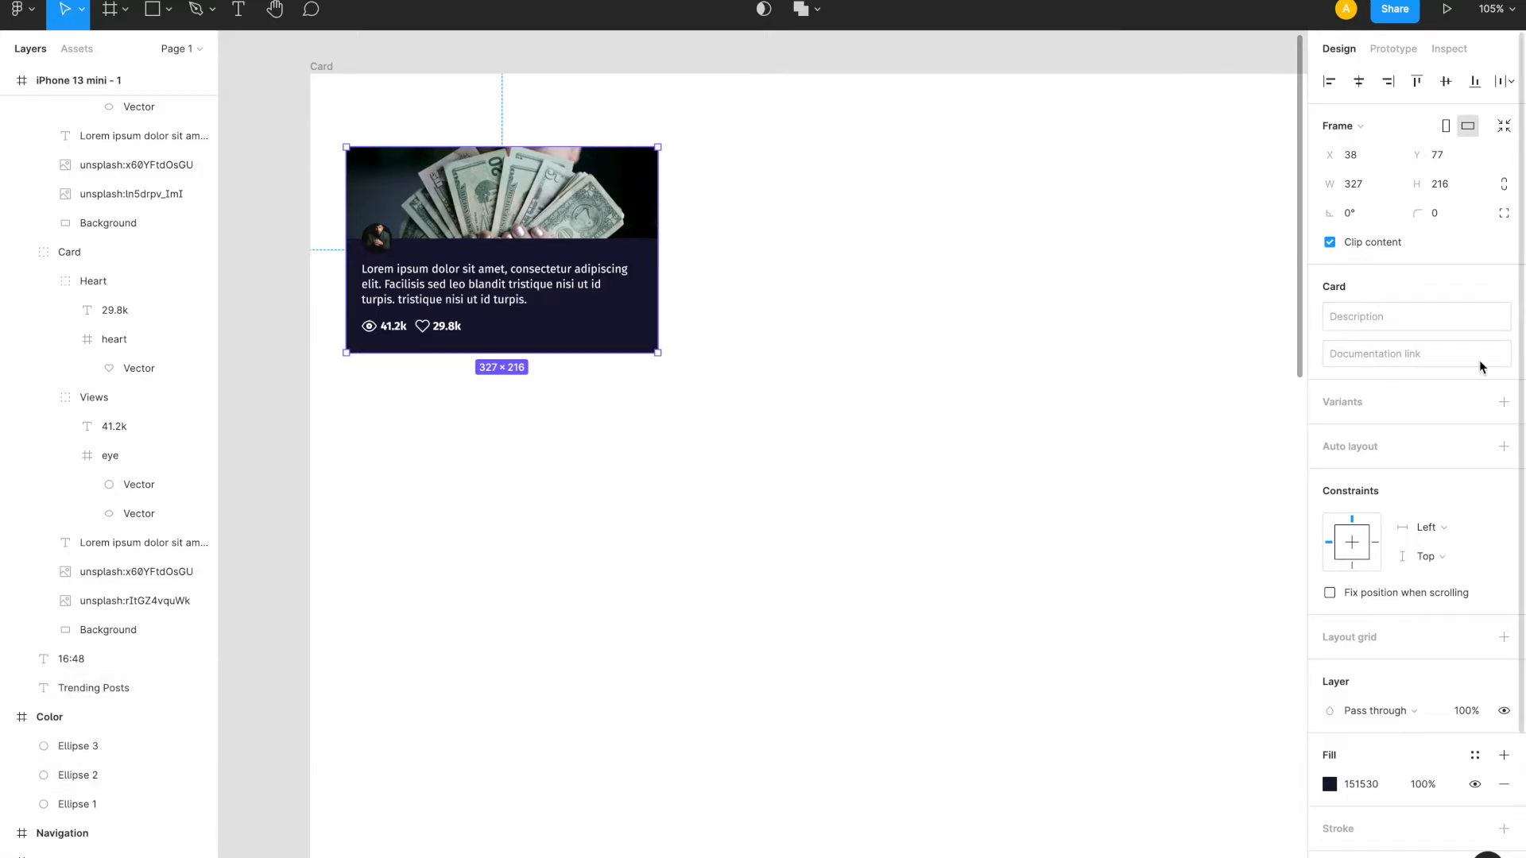
click(1504, 403)
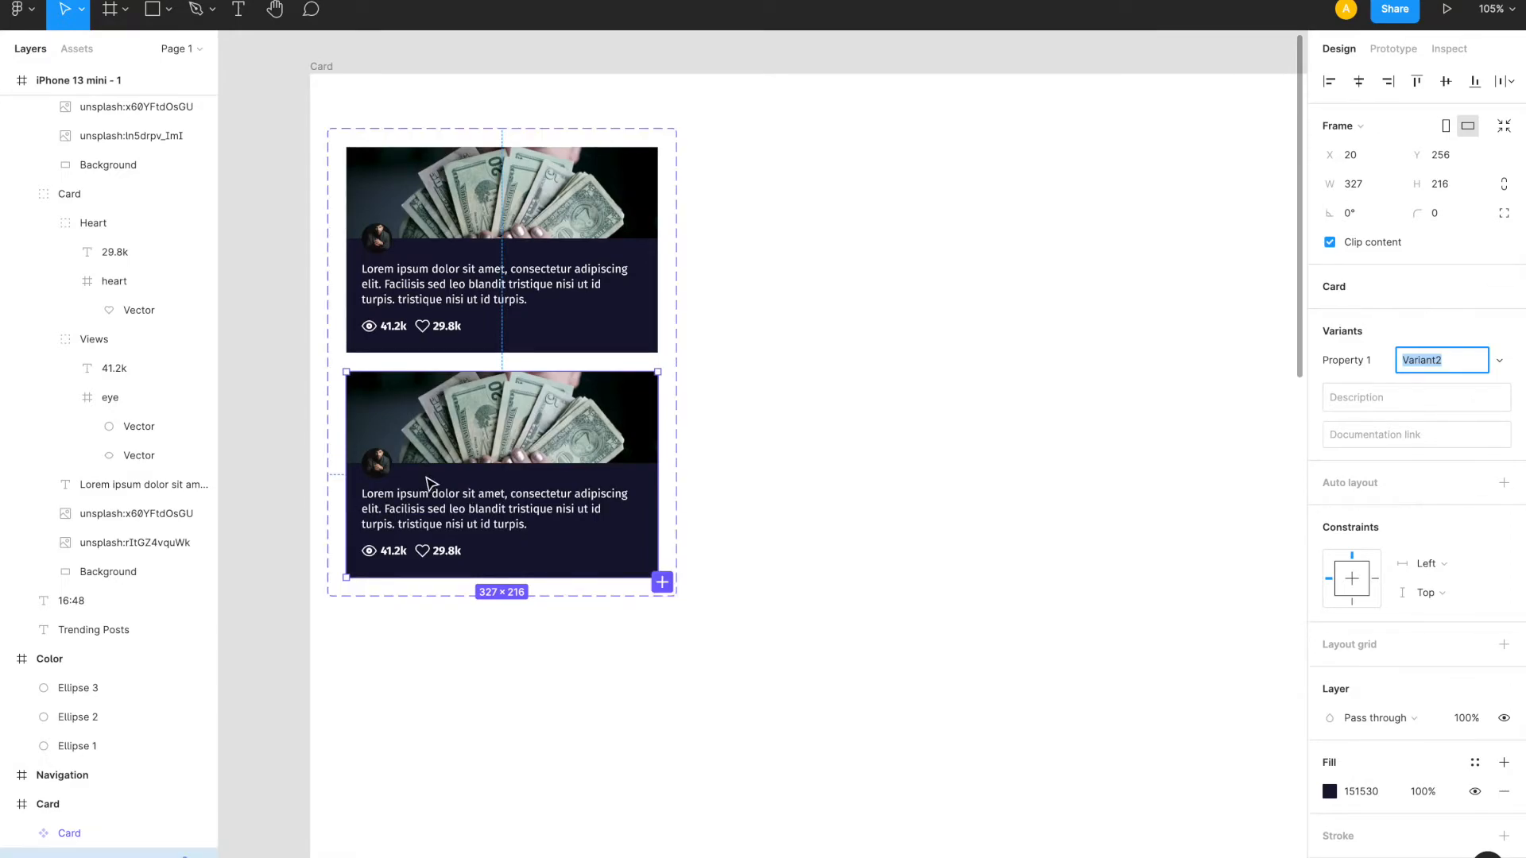
- Replace the avatar in the second card variant with a random photo from the User Profile plugin
double_click(378, 472)
right_click(378, 472)
mouse_move(463, 508)
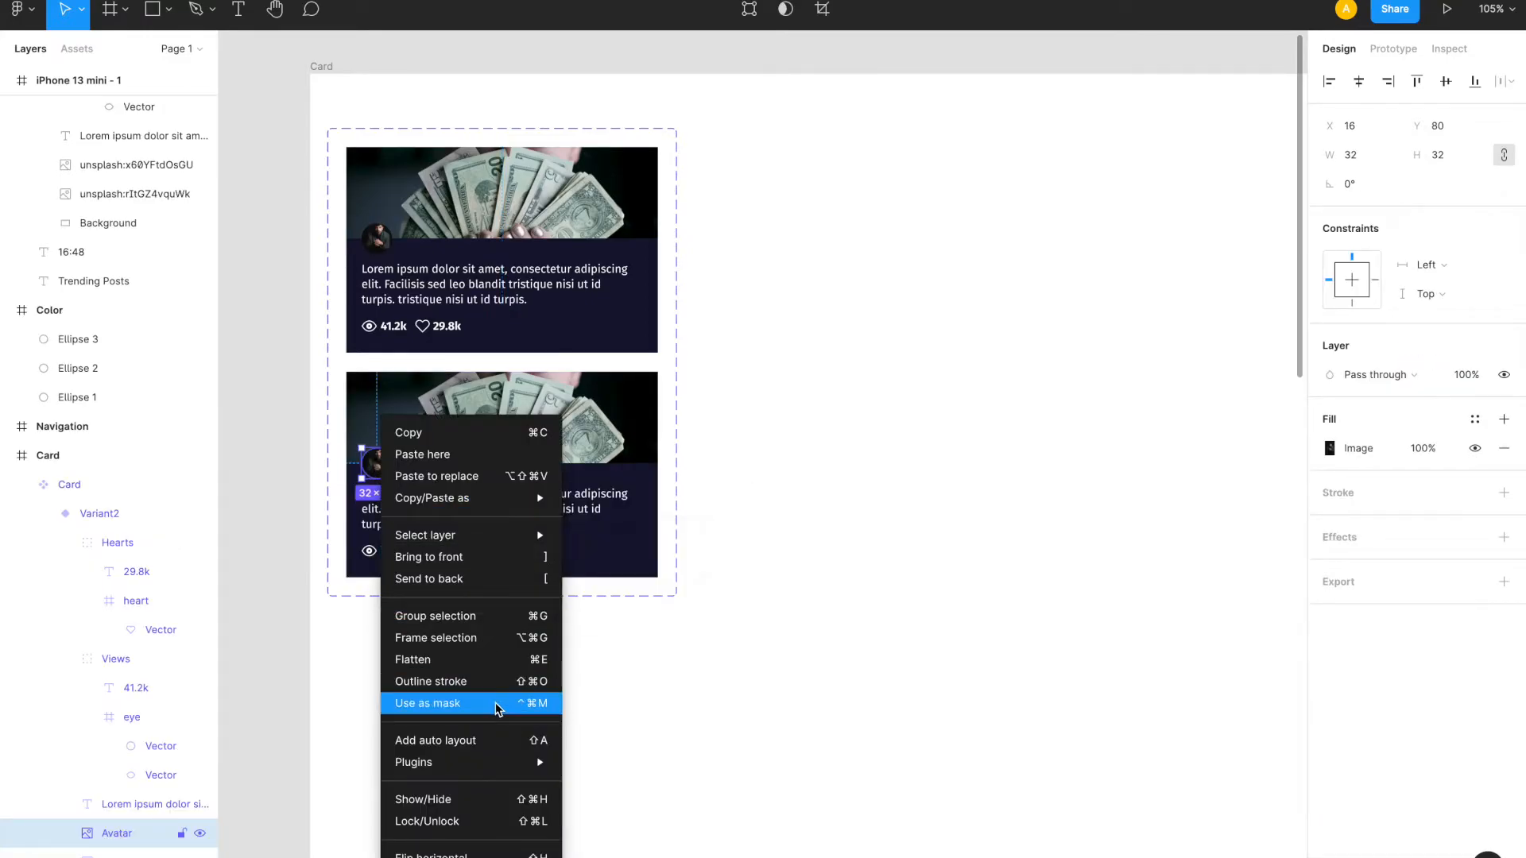
mouse_move(510, 767)
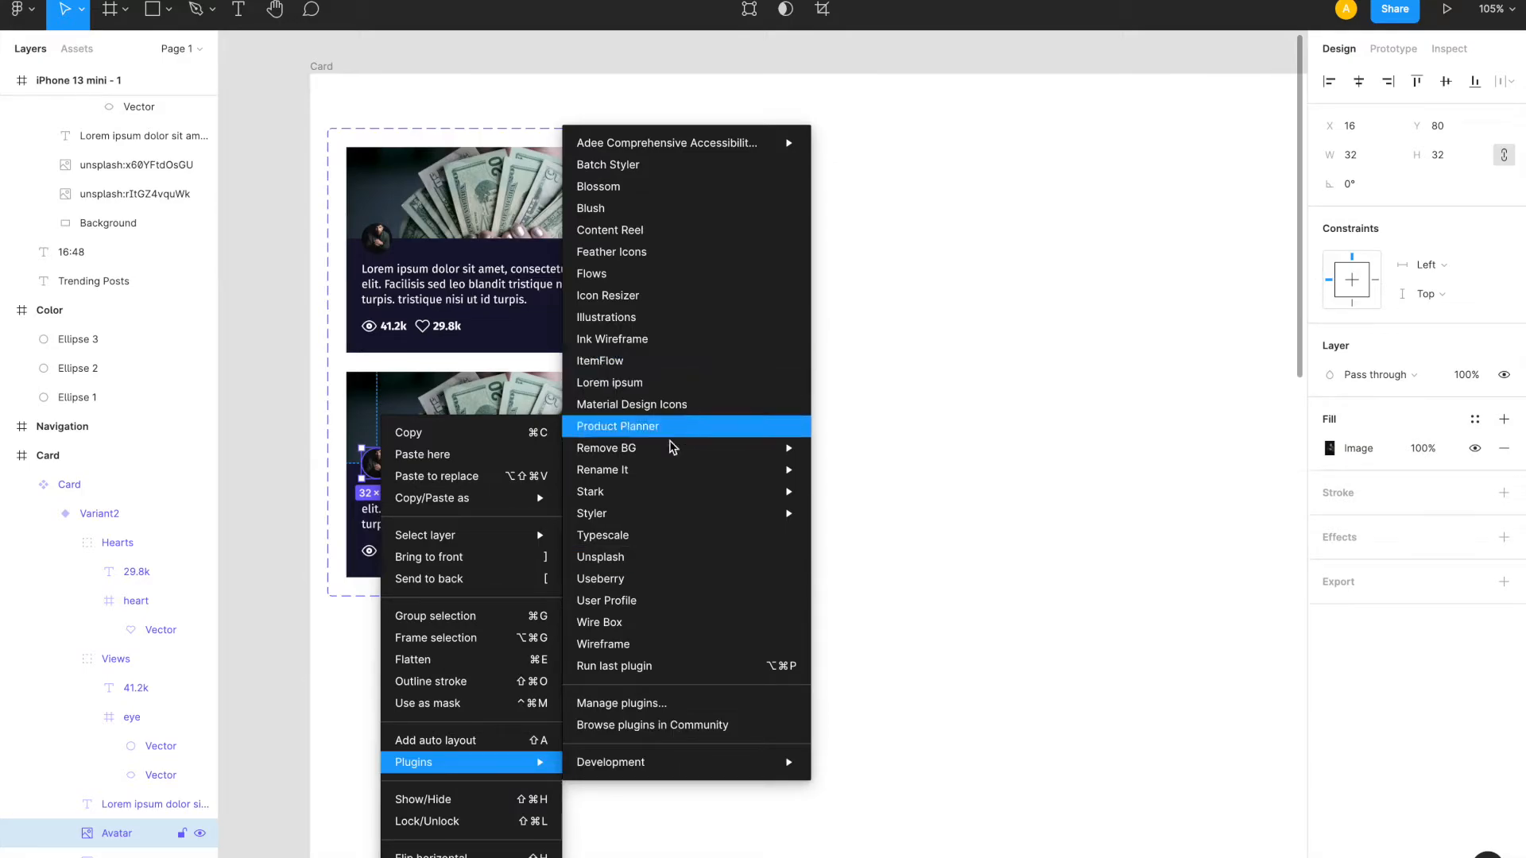
click(664, 603)
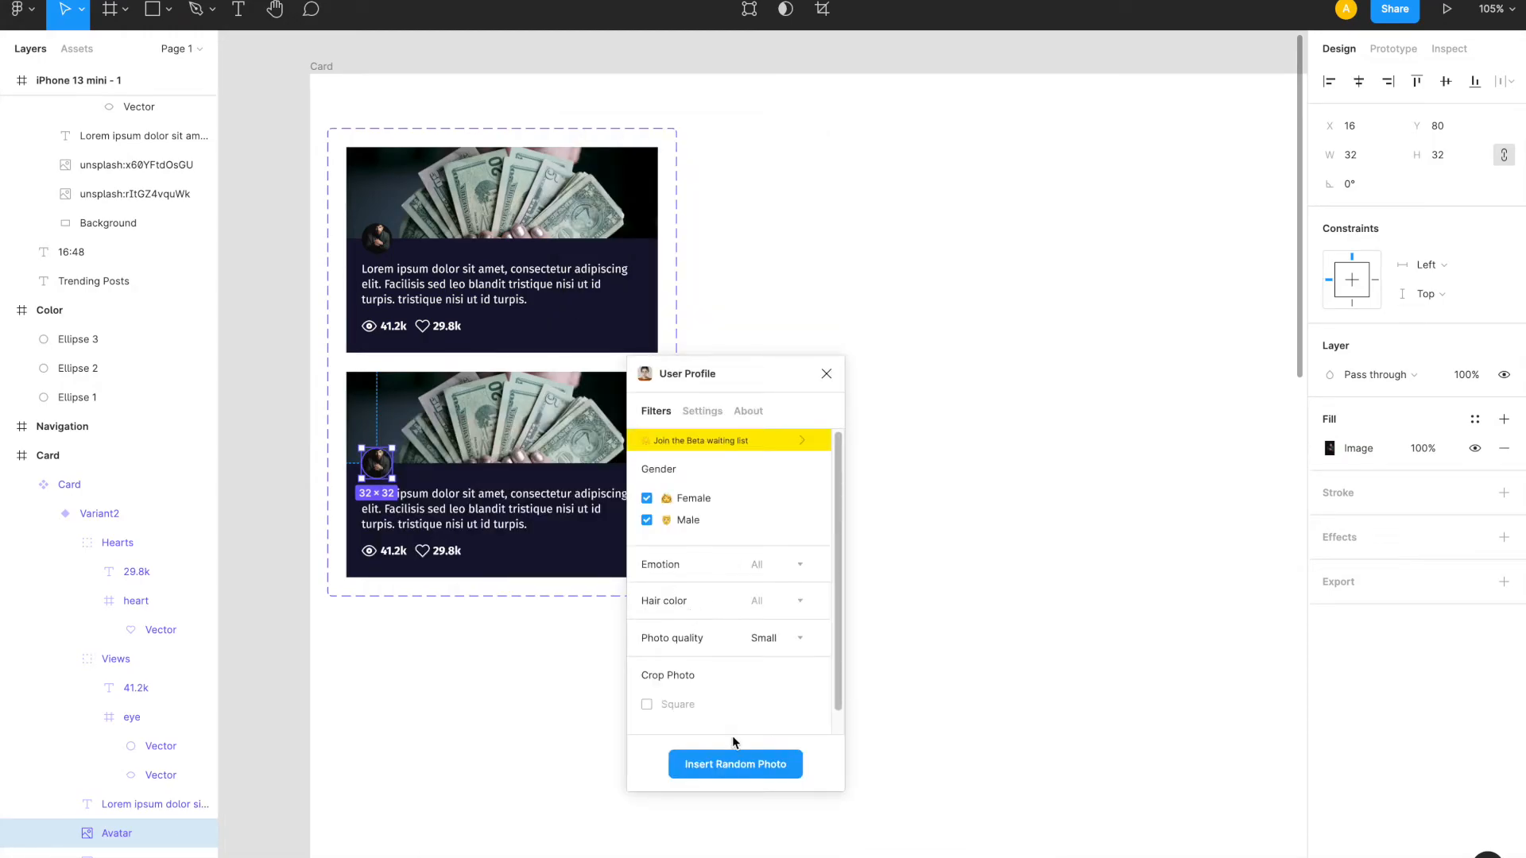
click(711, 764)
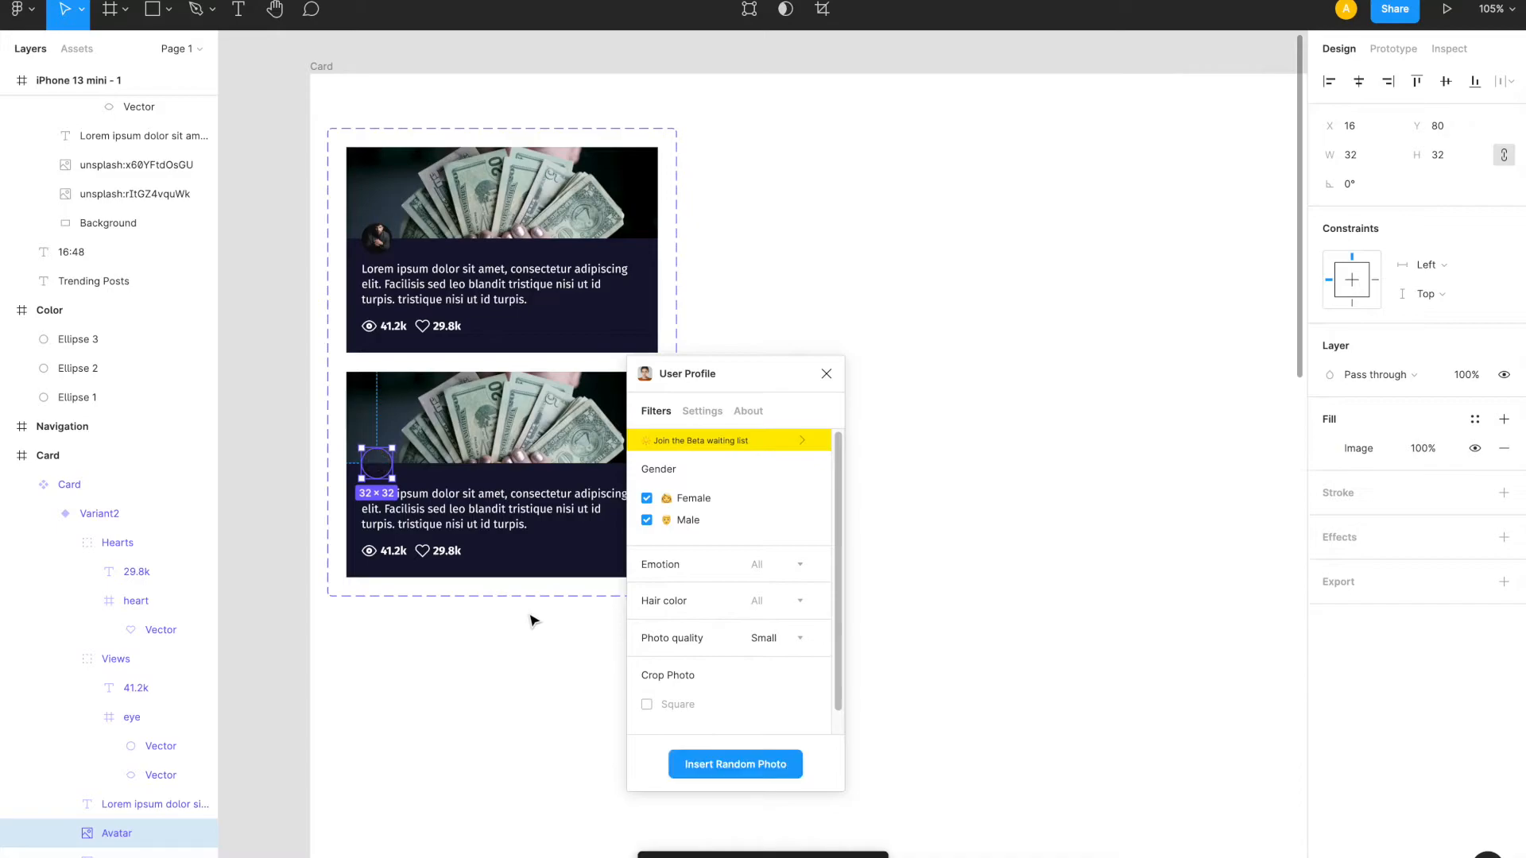
click(825, 373)
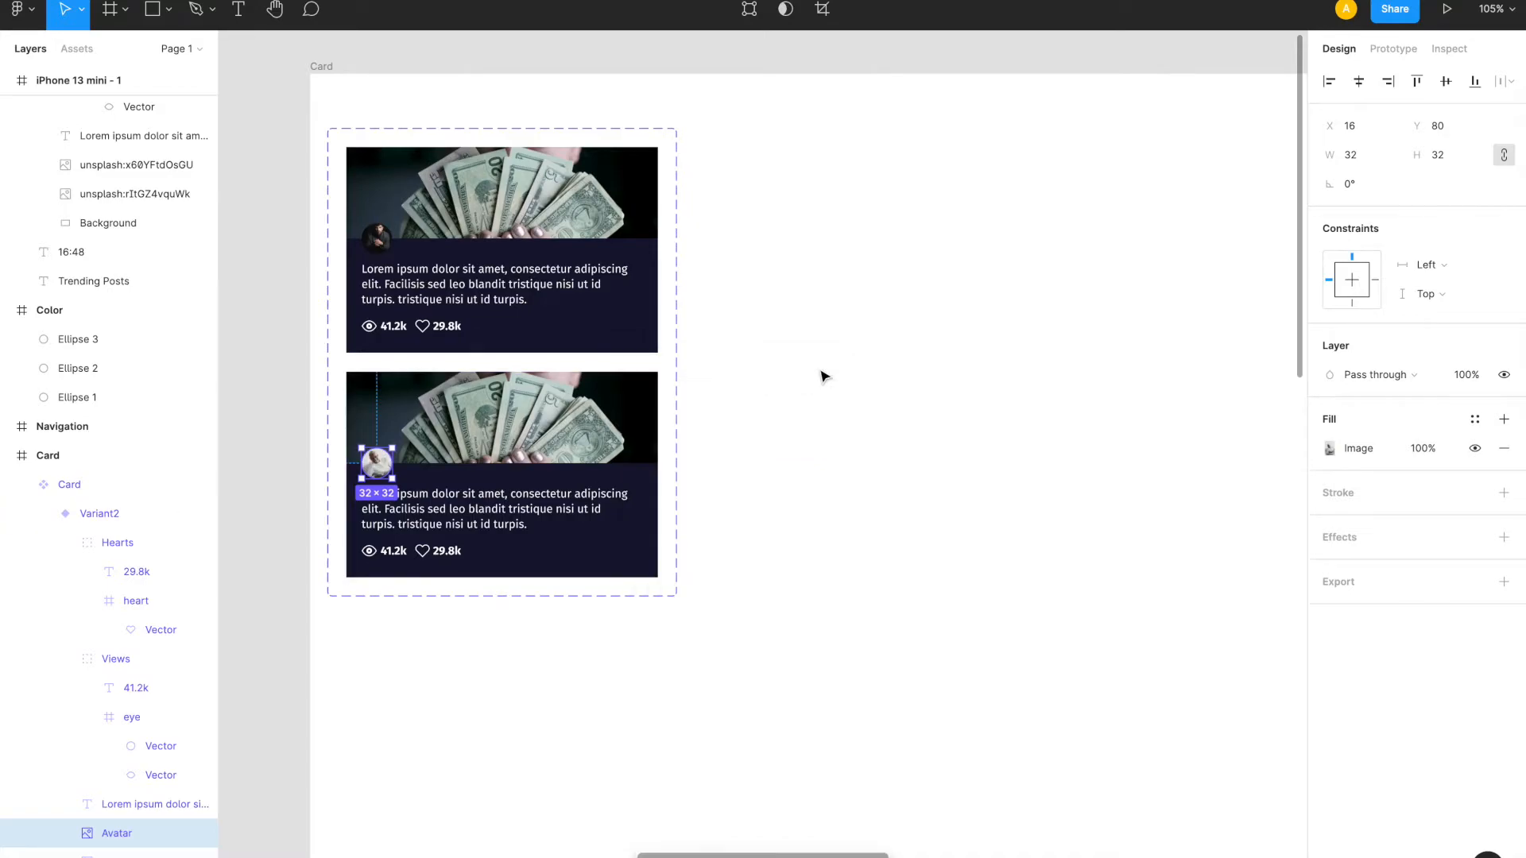
- Add a third variant to the Card component set
click(738, 578)
click(670, 596)
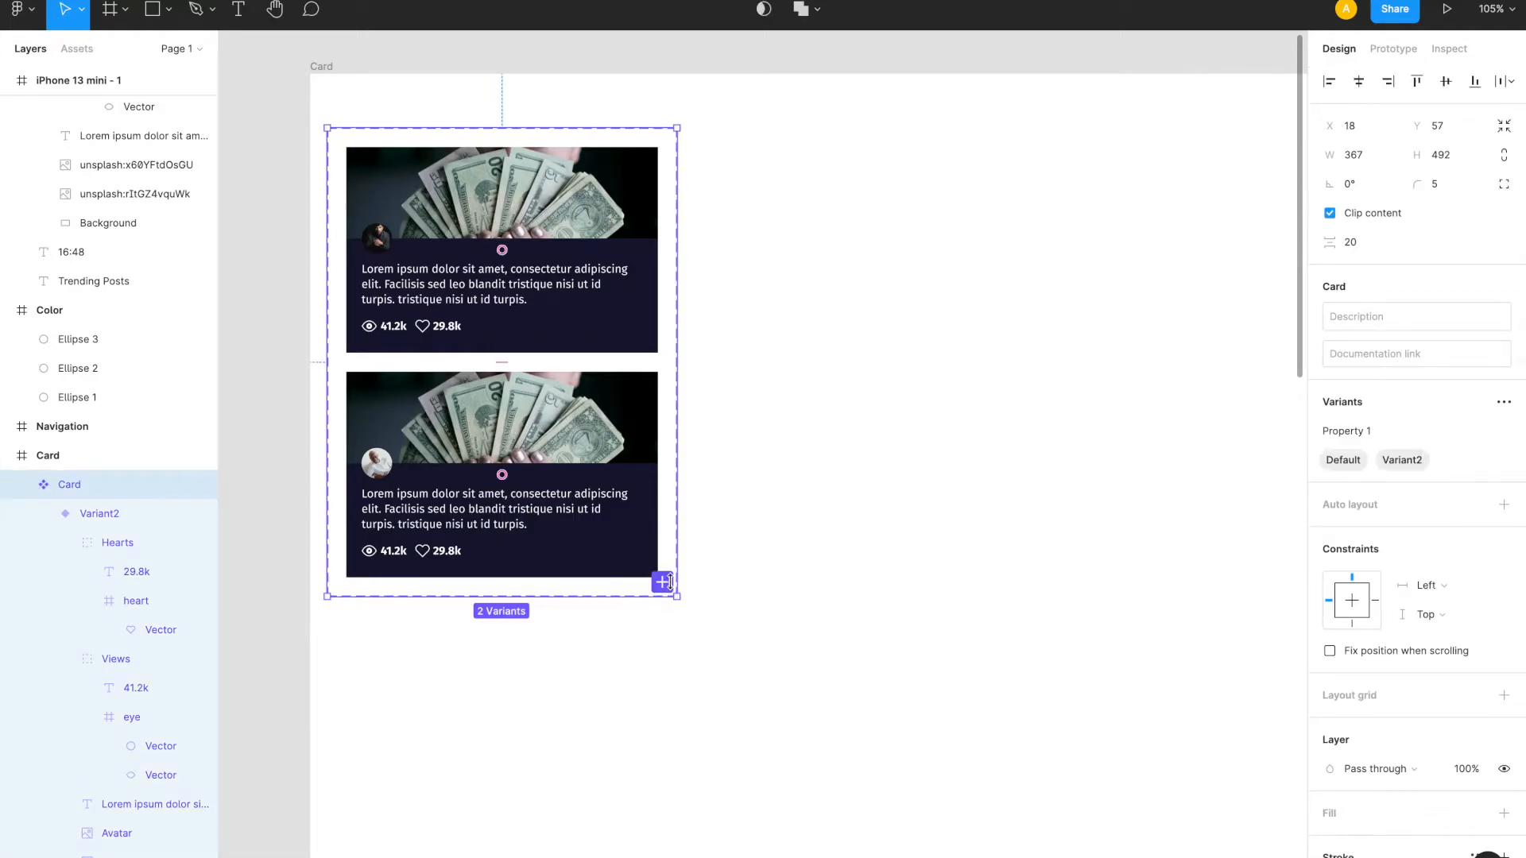
click(662, 584)
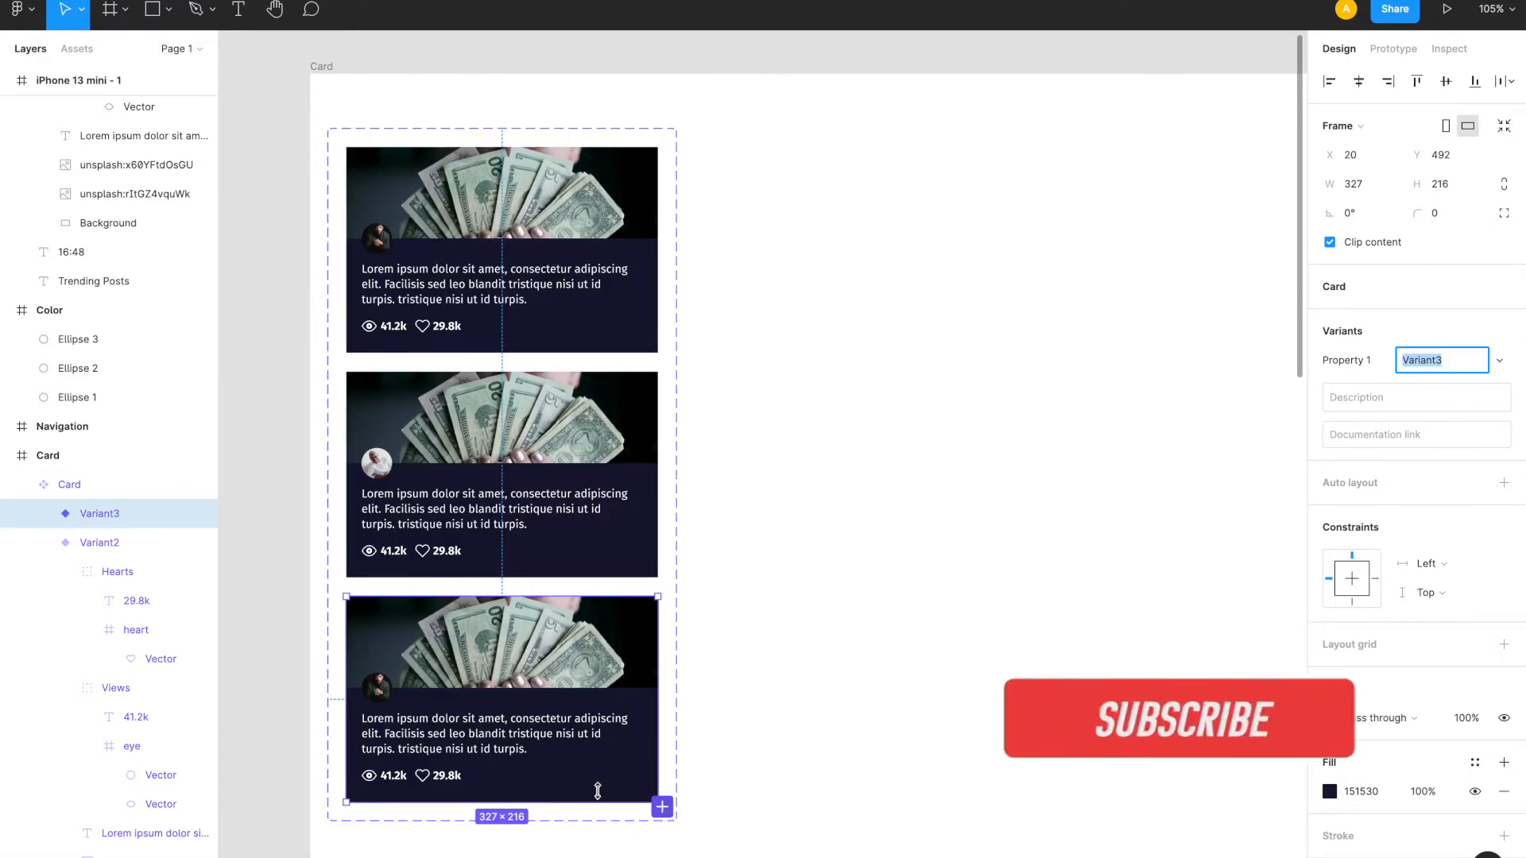
- Replace the third card variant's avatar with a random photo using the User Profile plugin
click(378, 691)
right_click(379, 692)
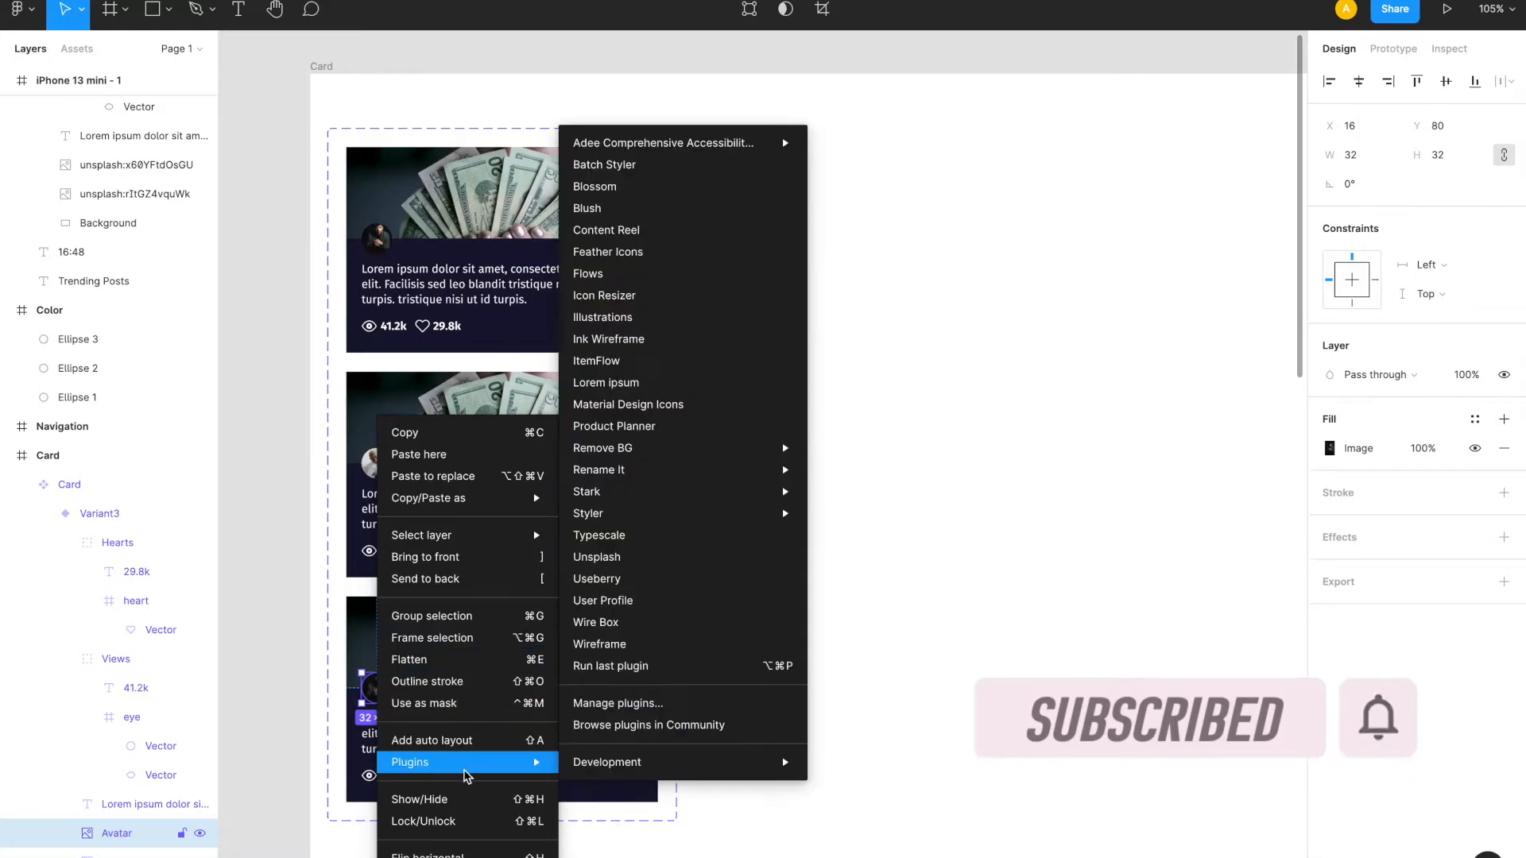
click(685, 597)
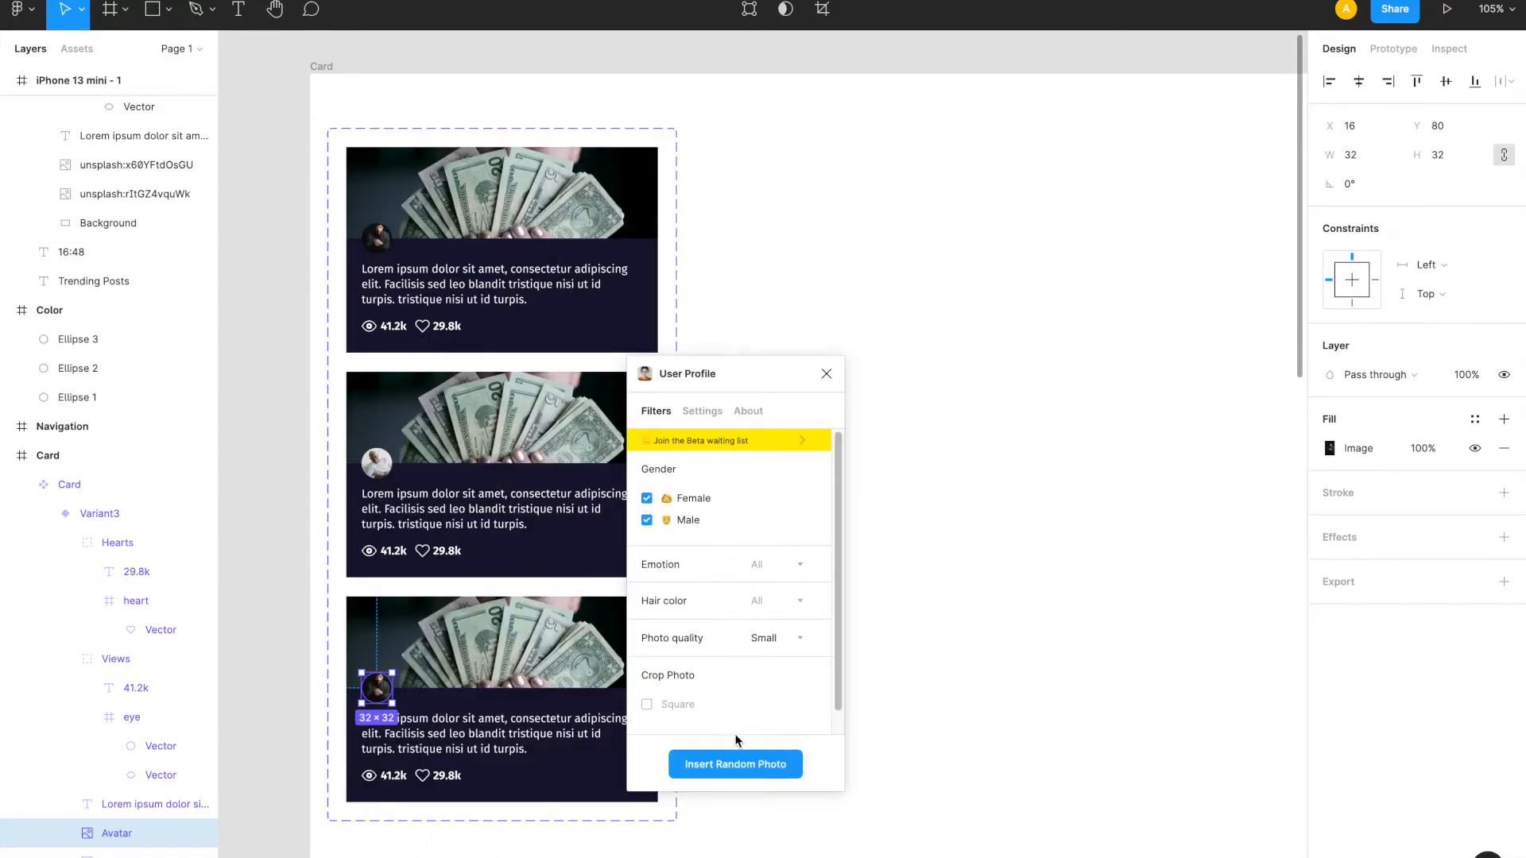
click(728, 768)
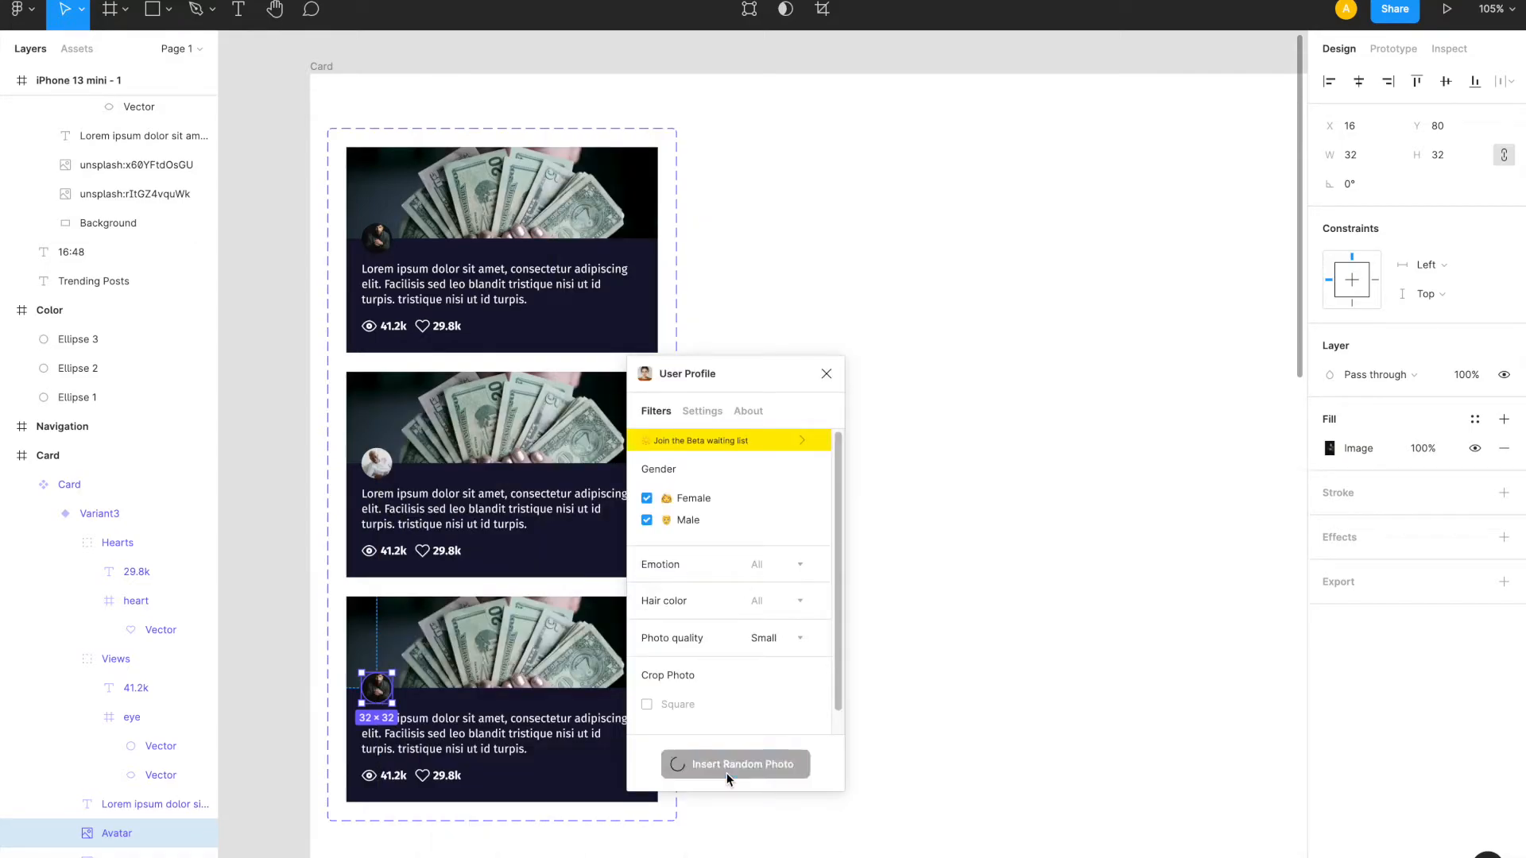
click(904, 635)
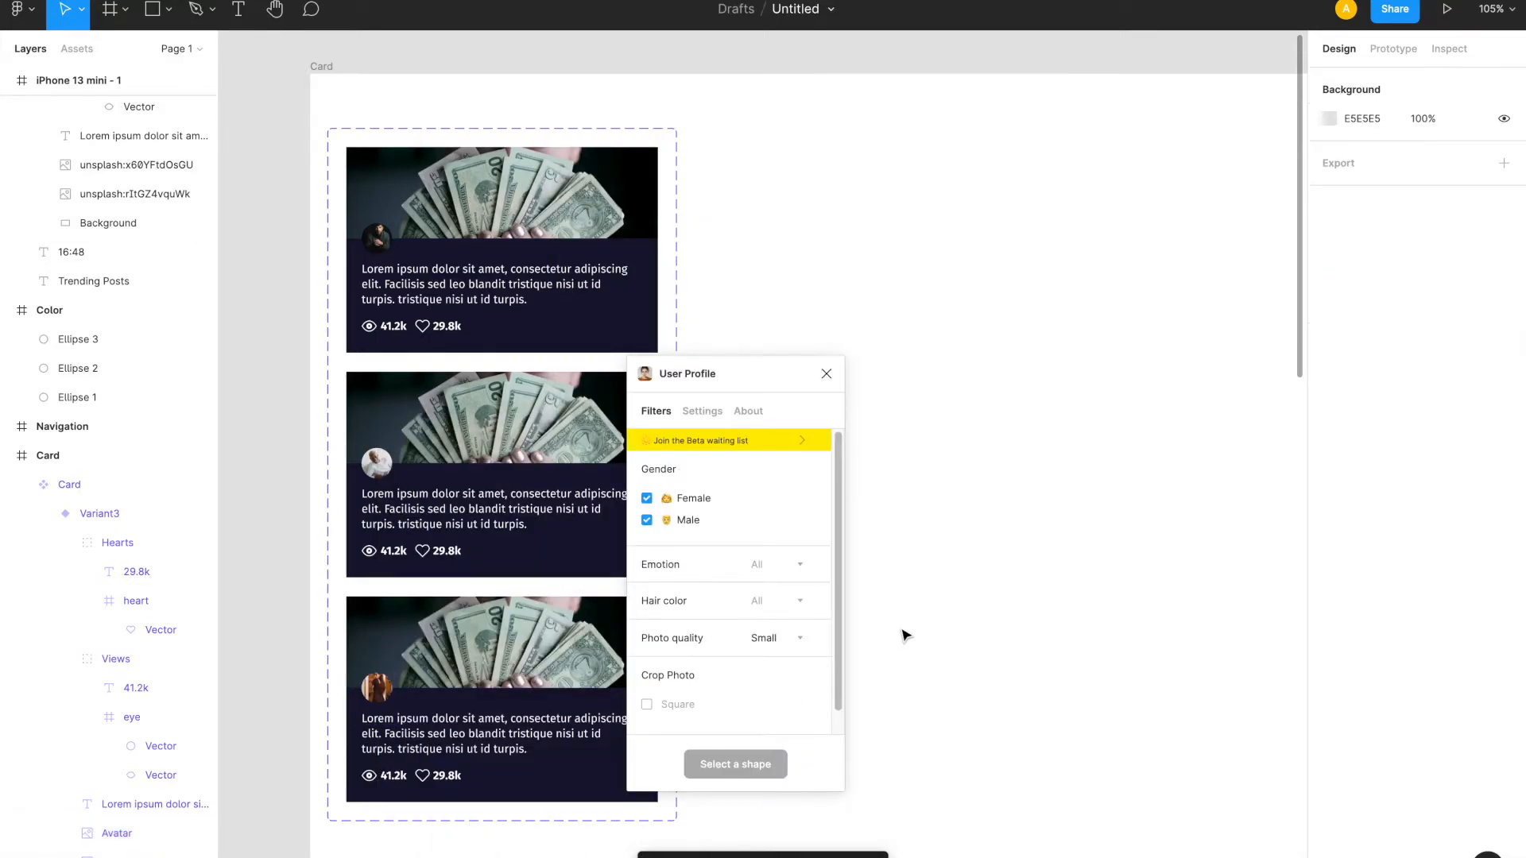
click(825, 374)
- Try duplicating the first card variant by copying and pasting it, and undo the paste
click(347, 281)
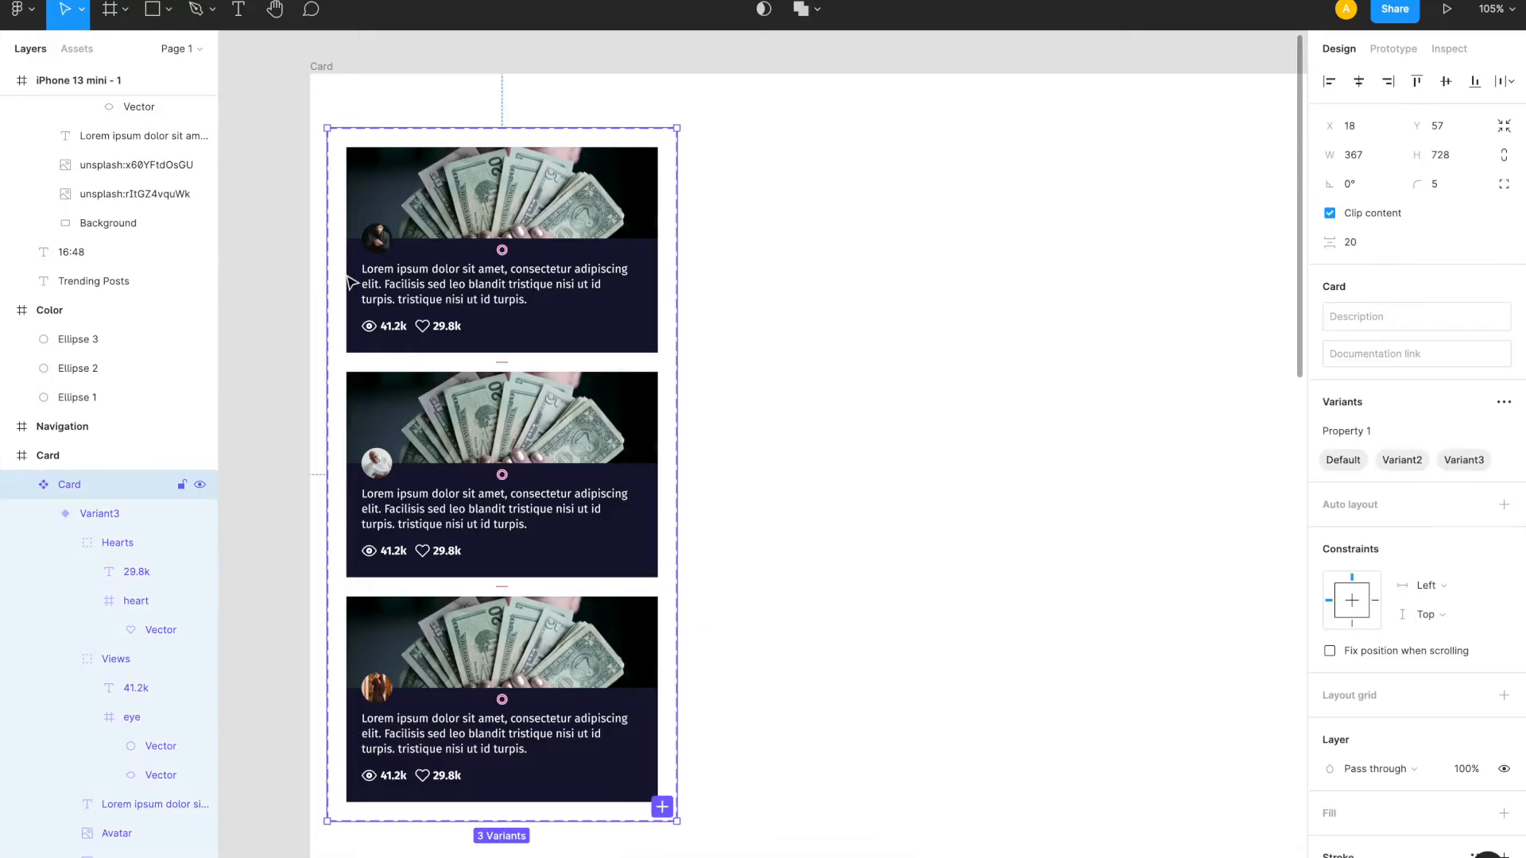
click(406, 286)
key(super+c)
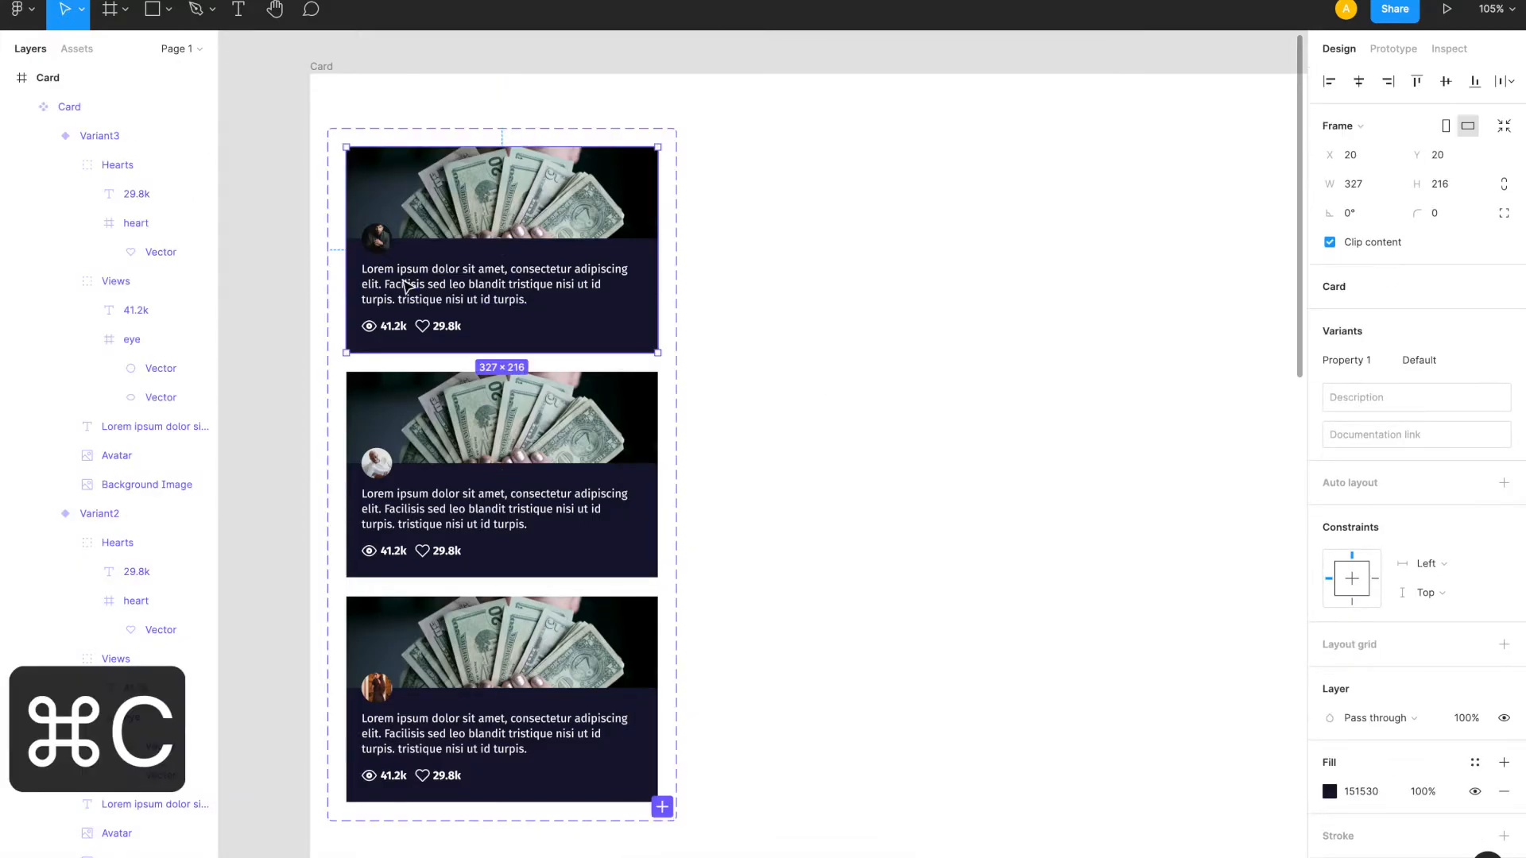
key(super+v)
key(super+z)
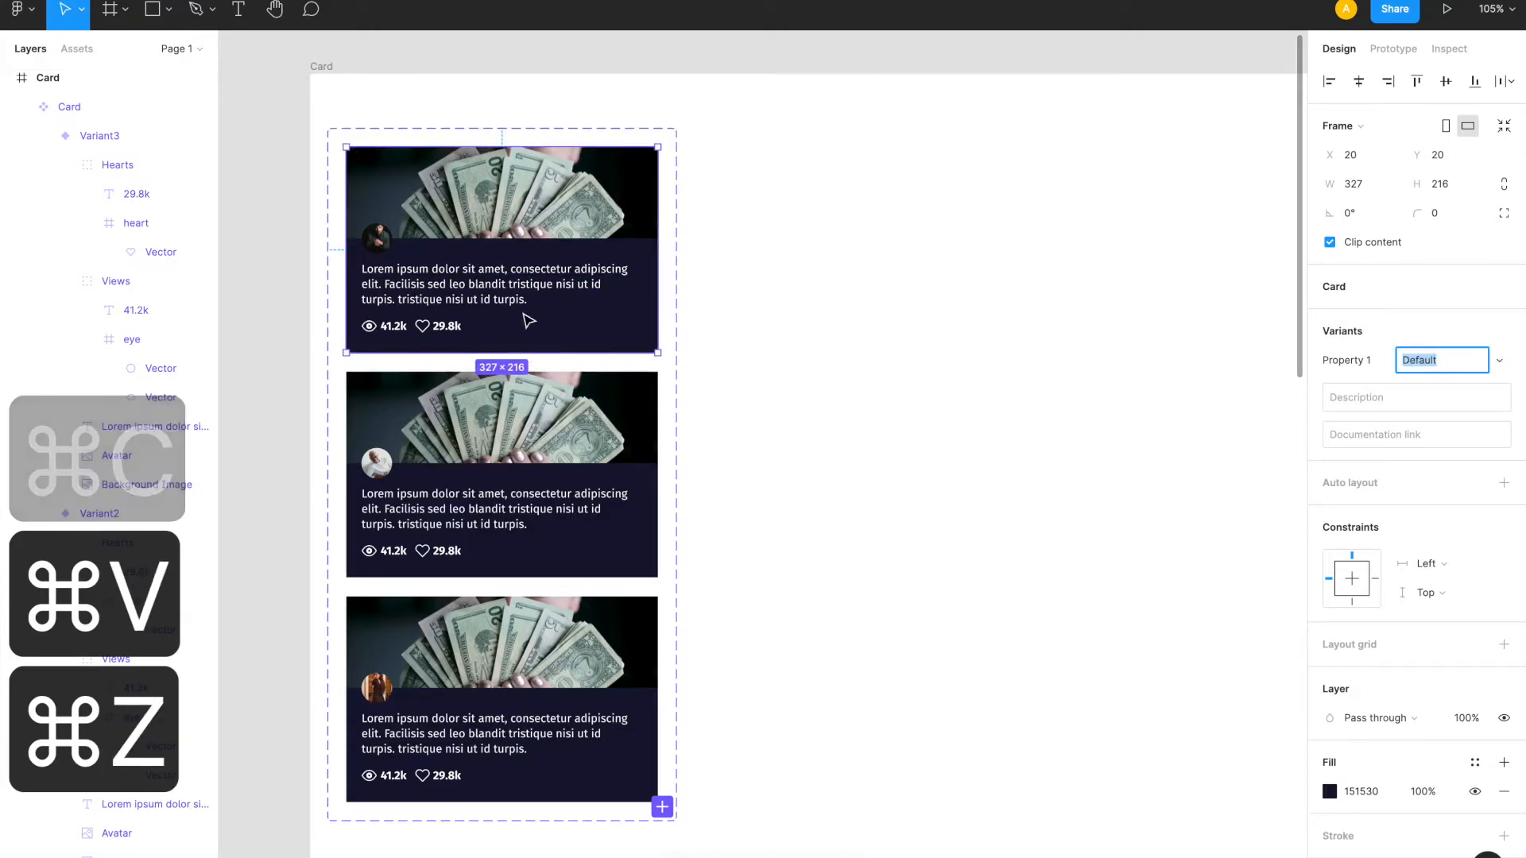
click(777, 358)
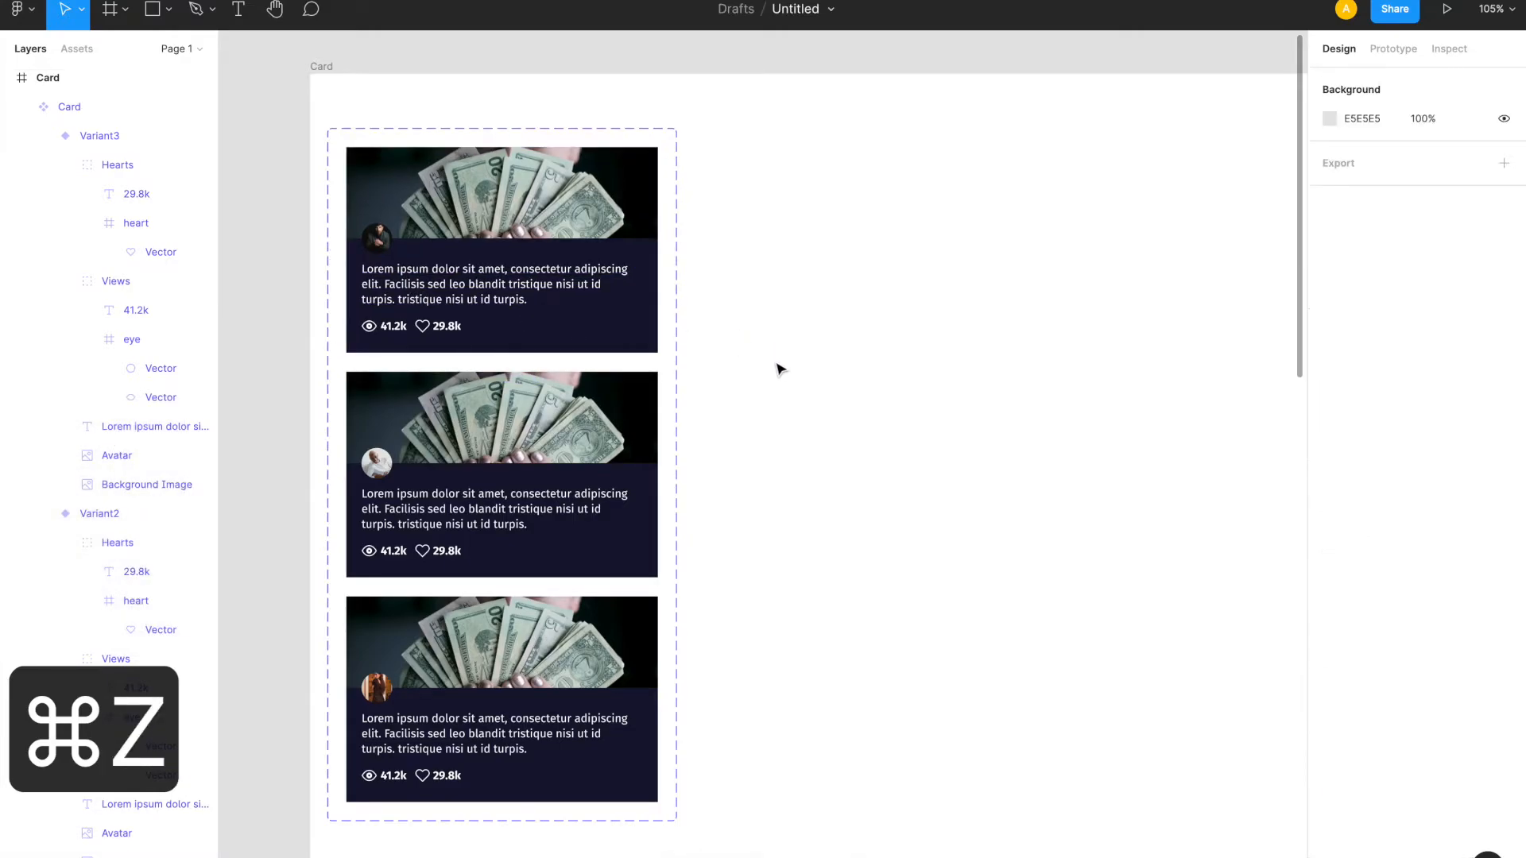
- Try adding another variant based on the second card, and undo the addition
click(615, 817)
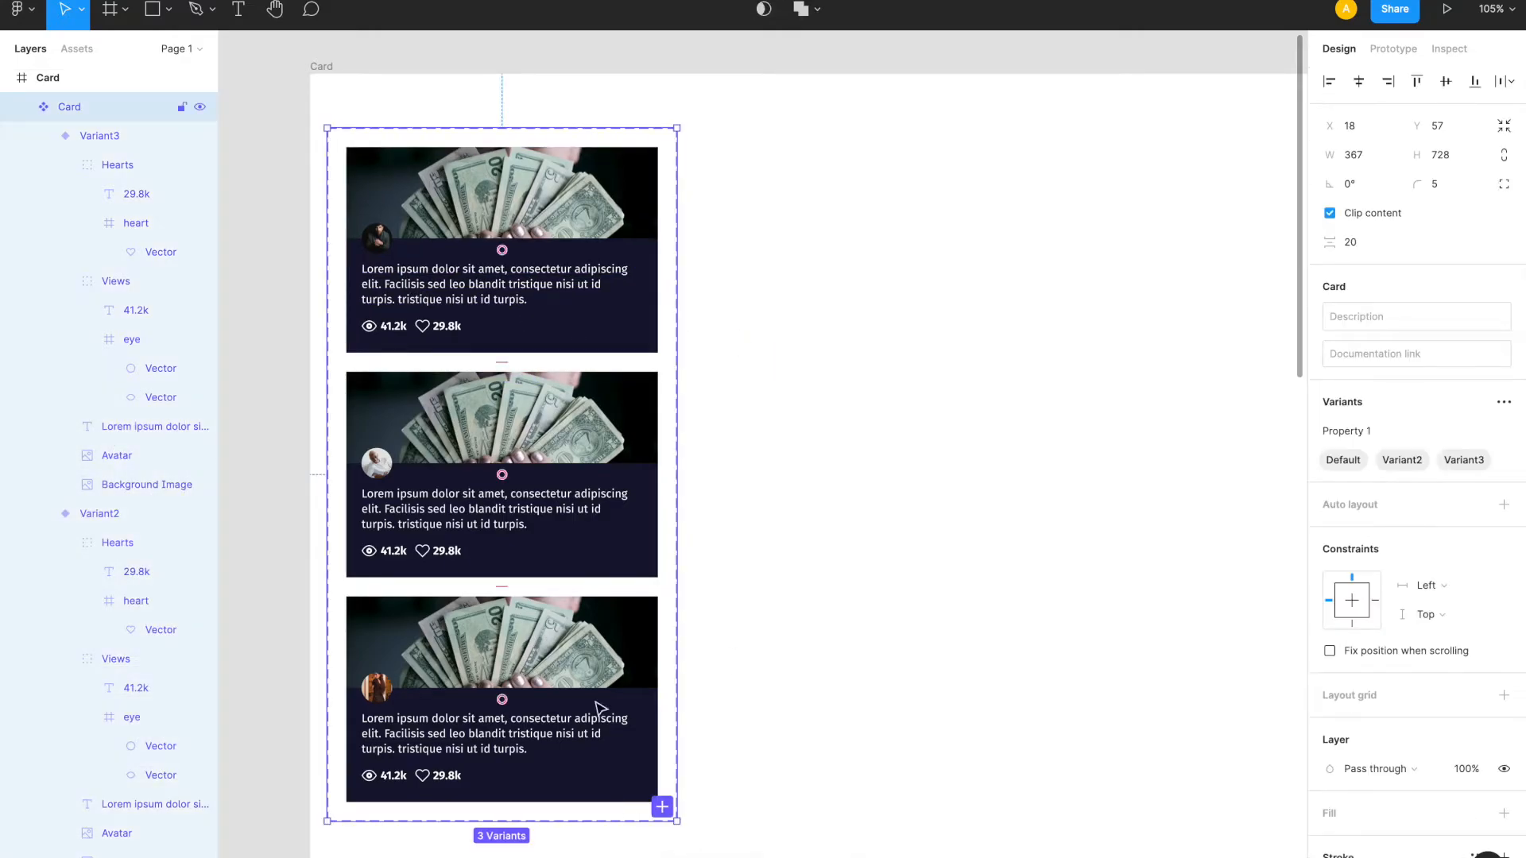
click(558, 501)
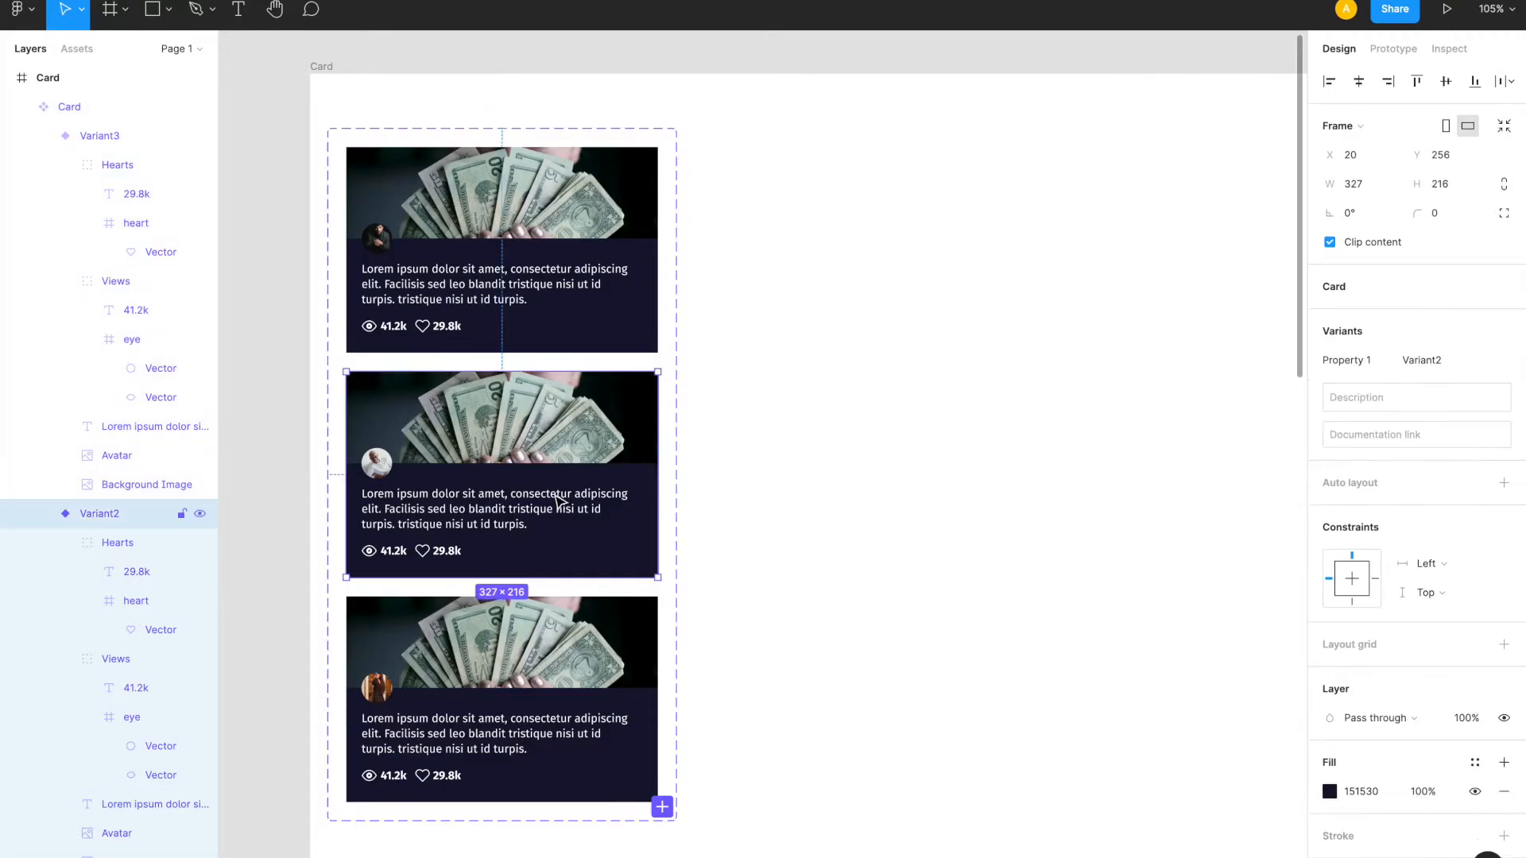
click(663, 808)
scroll(627, 763, down, 3)
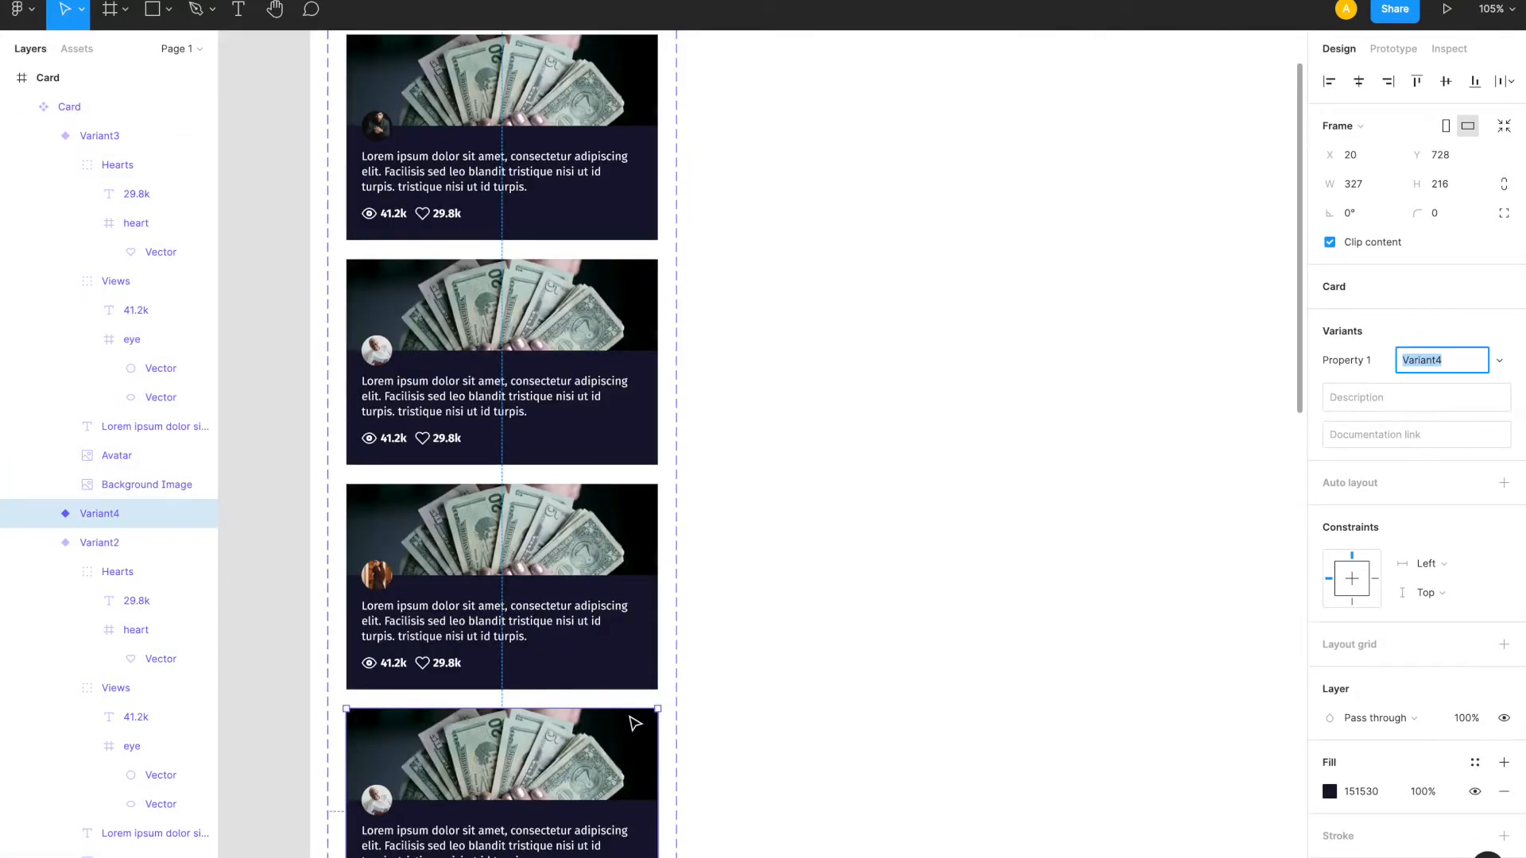
key(super+z)
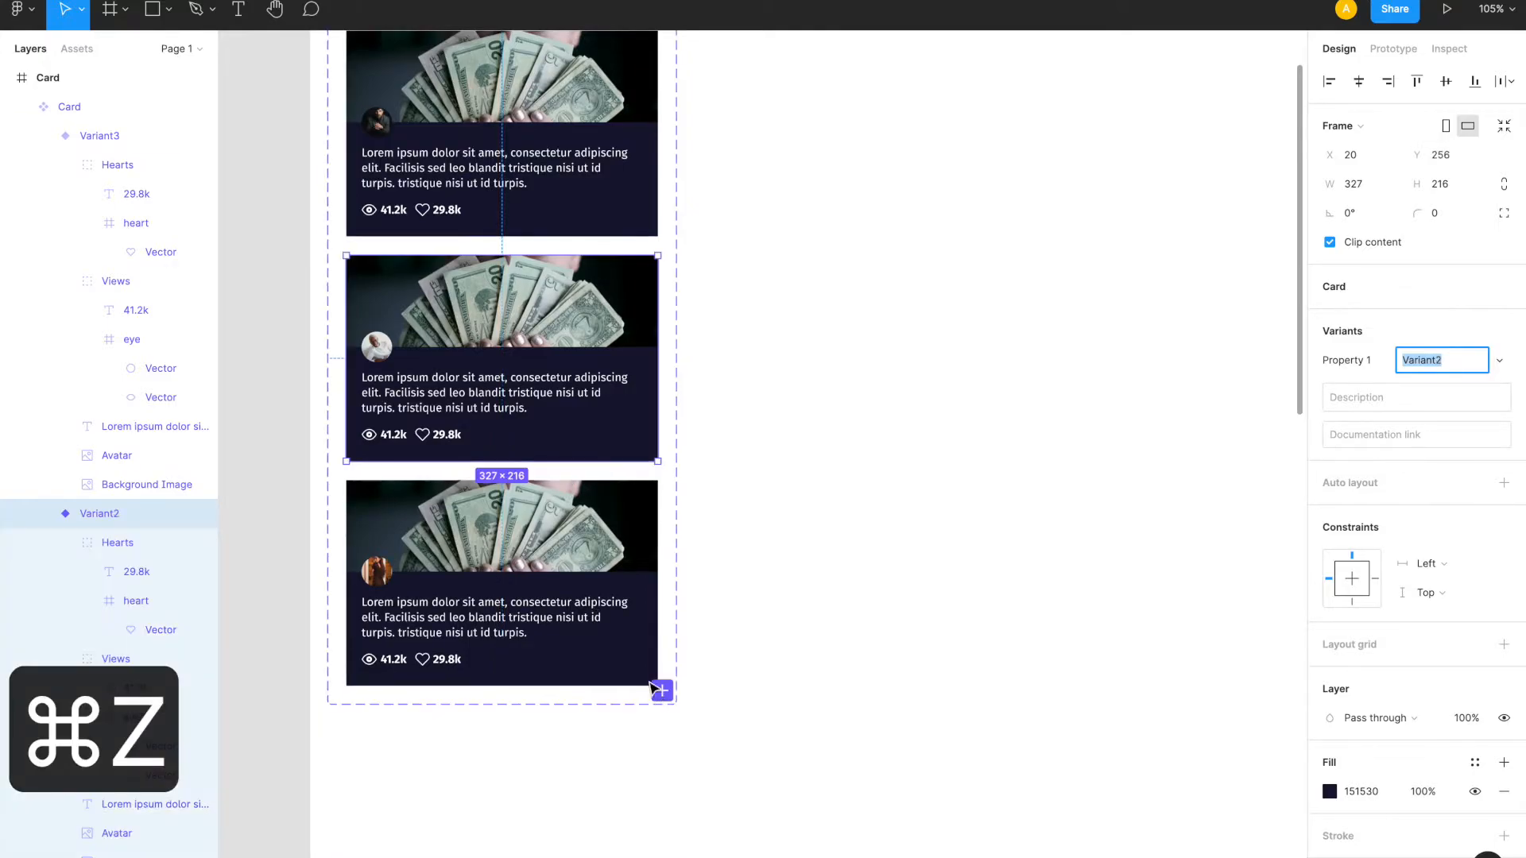
scroll(652, 685, up, 3)
- Add a fourth variant to the Card component set, based on the Default card
click(537, 305)
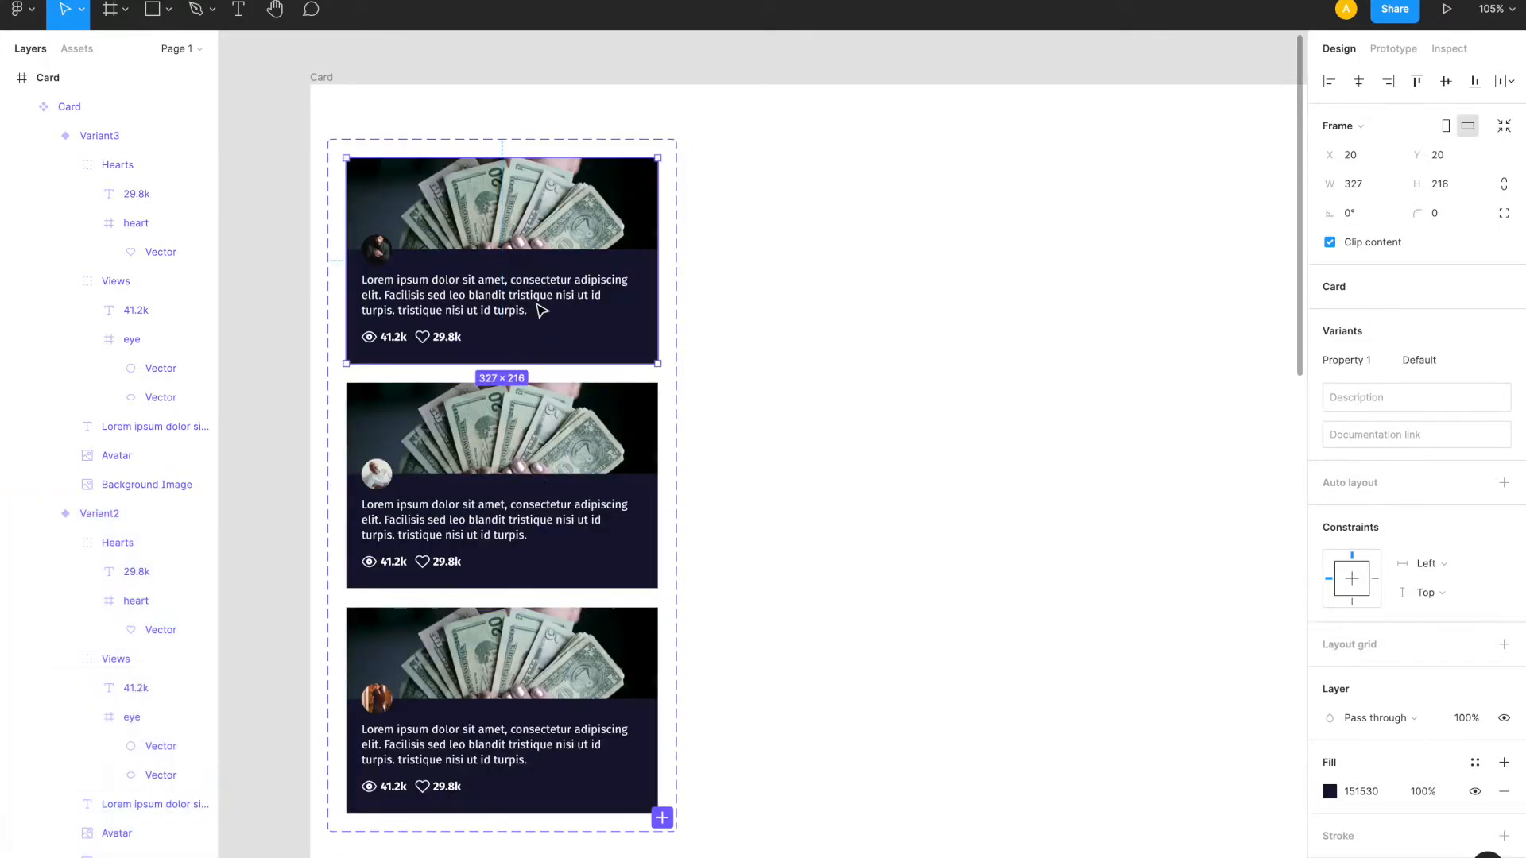
double_click(537, 305)
click(761, 297)
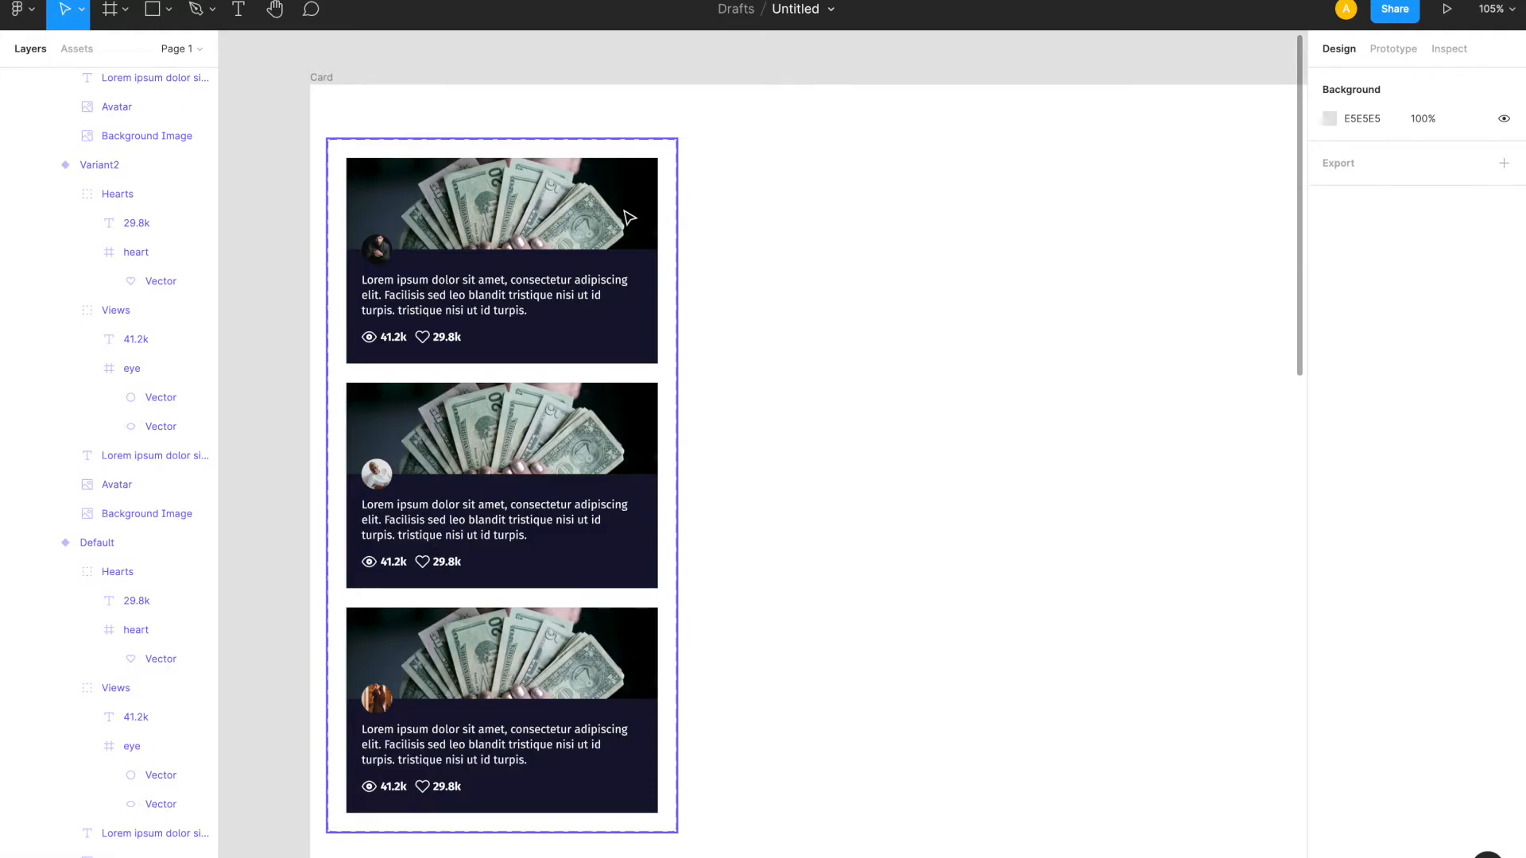
click(524, 252)
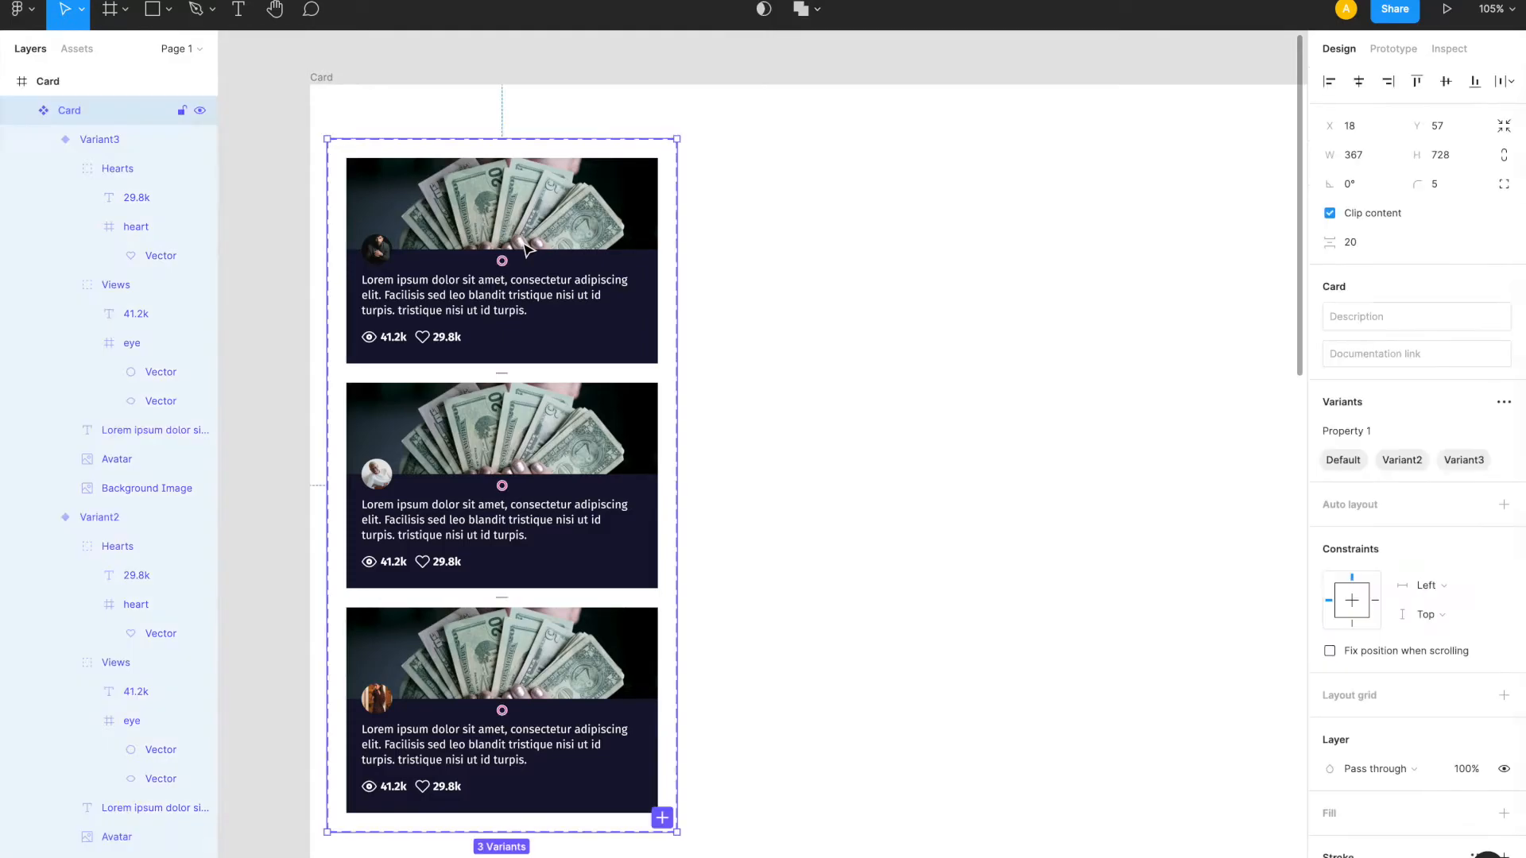
click(525, 251)
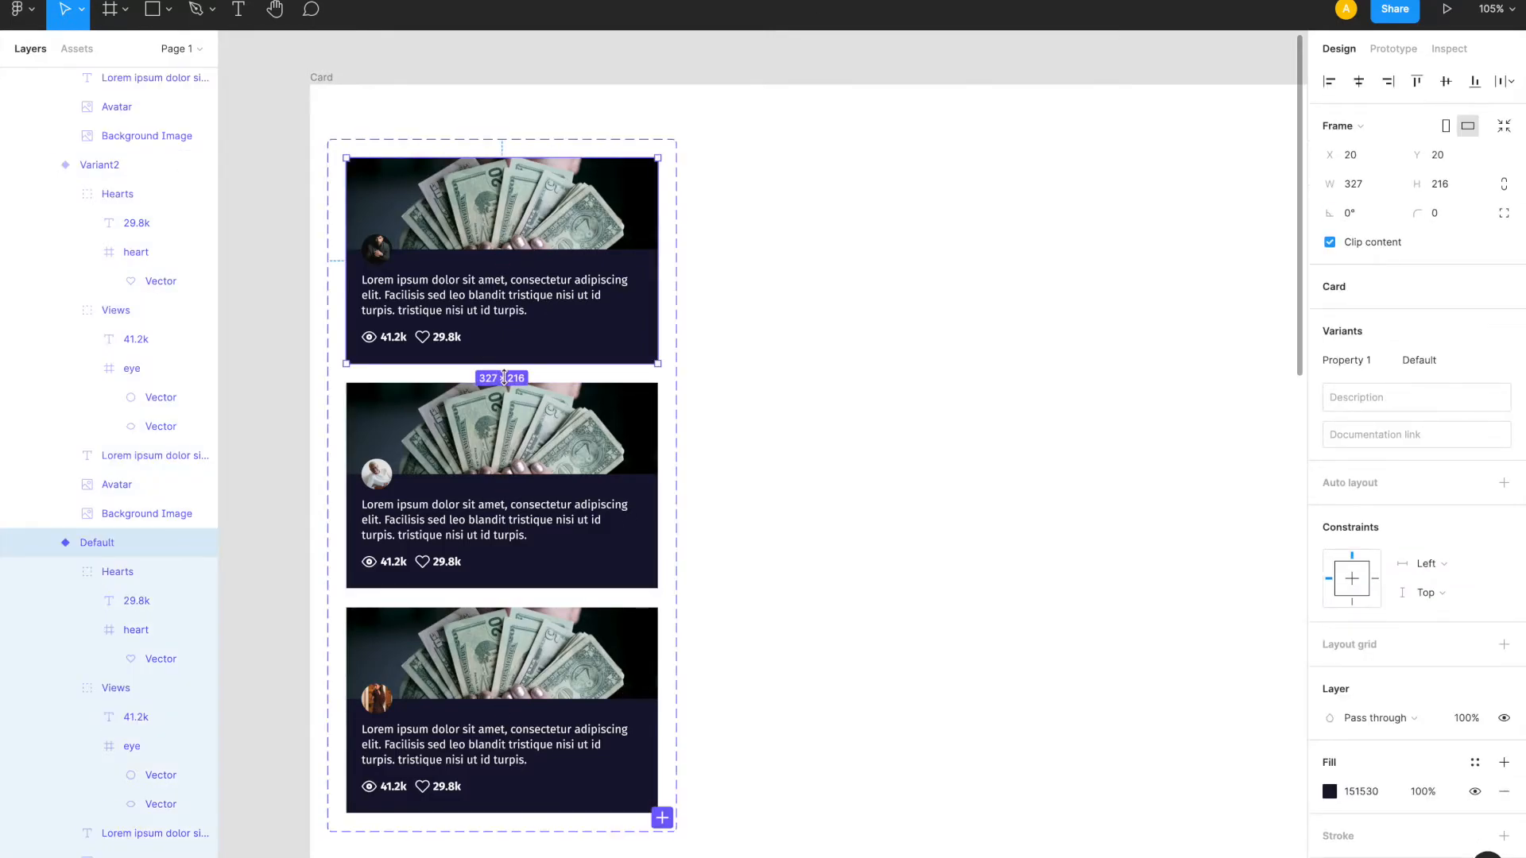
mouse_move(679, 839)
click(661, 818)
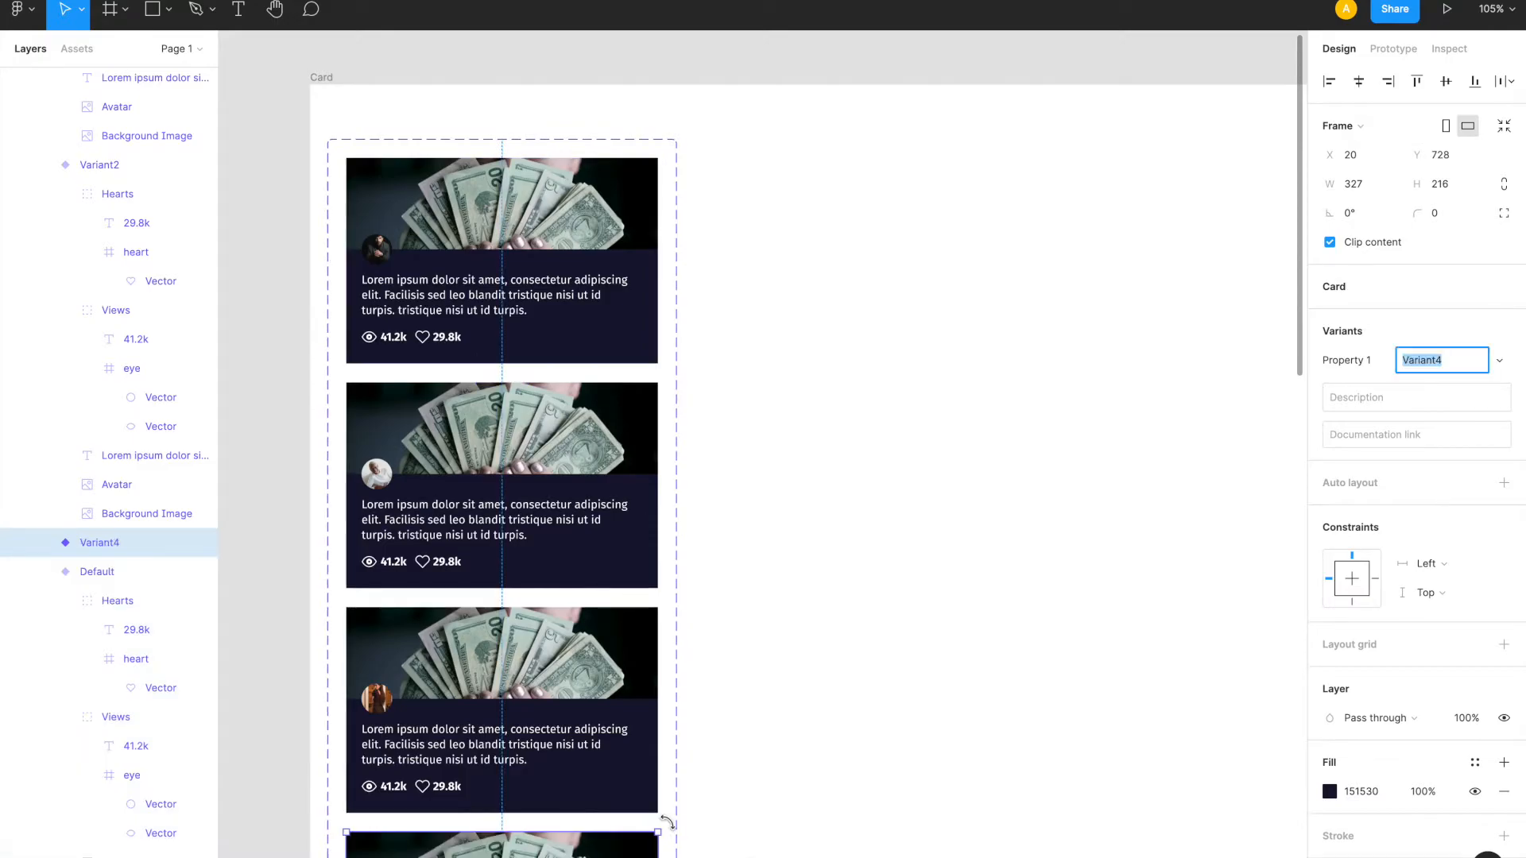
scroll(634, 735, down, 1)
scroll(632, 735, down, 3)
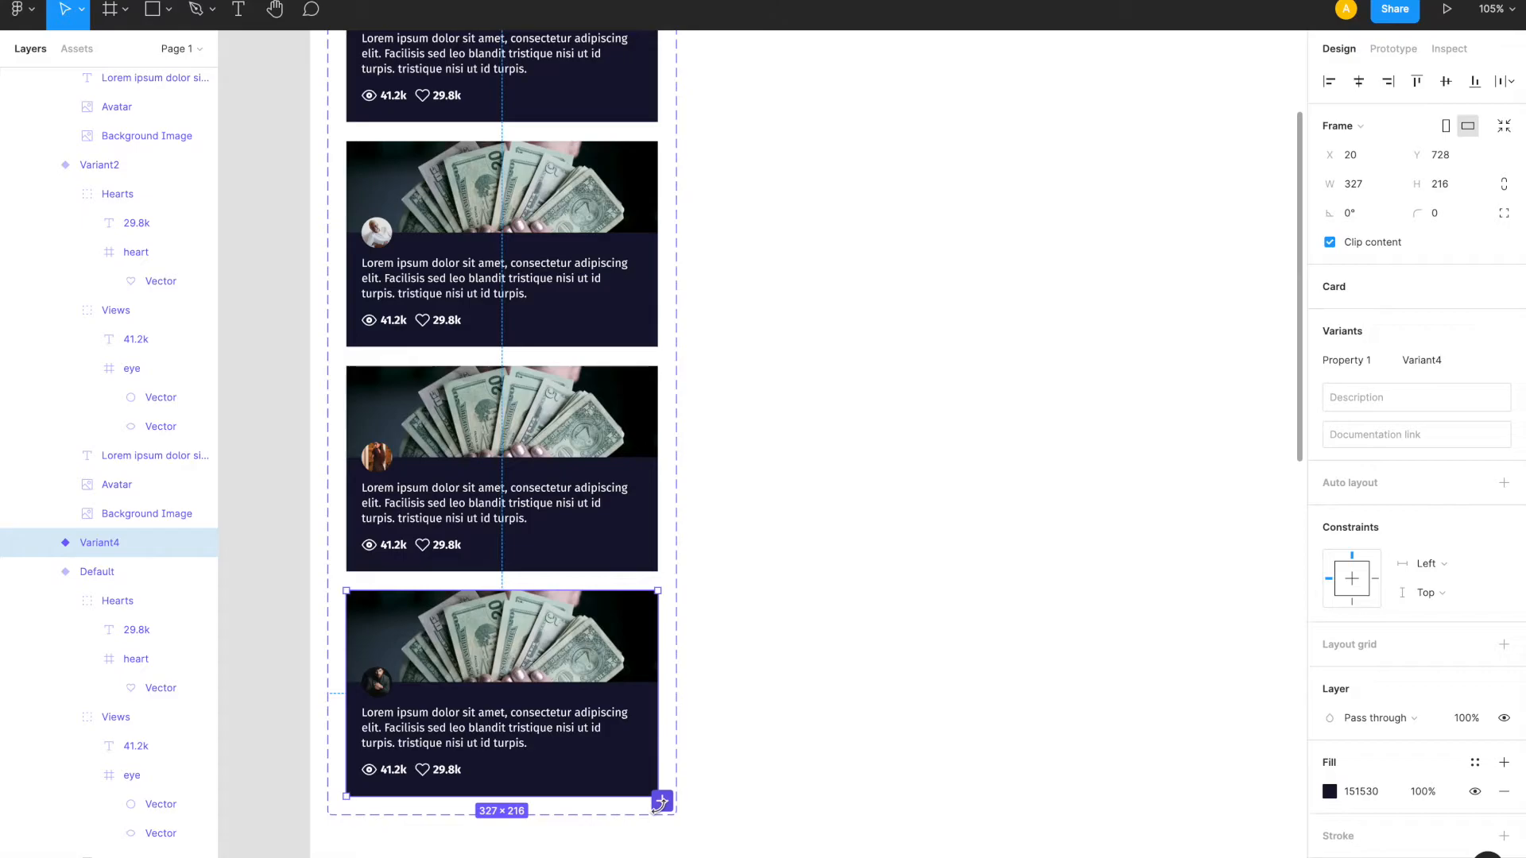
click(699, 804)
click(629, 766)
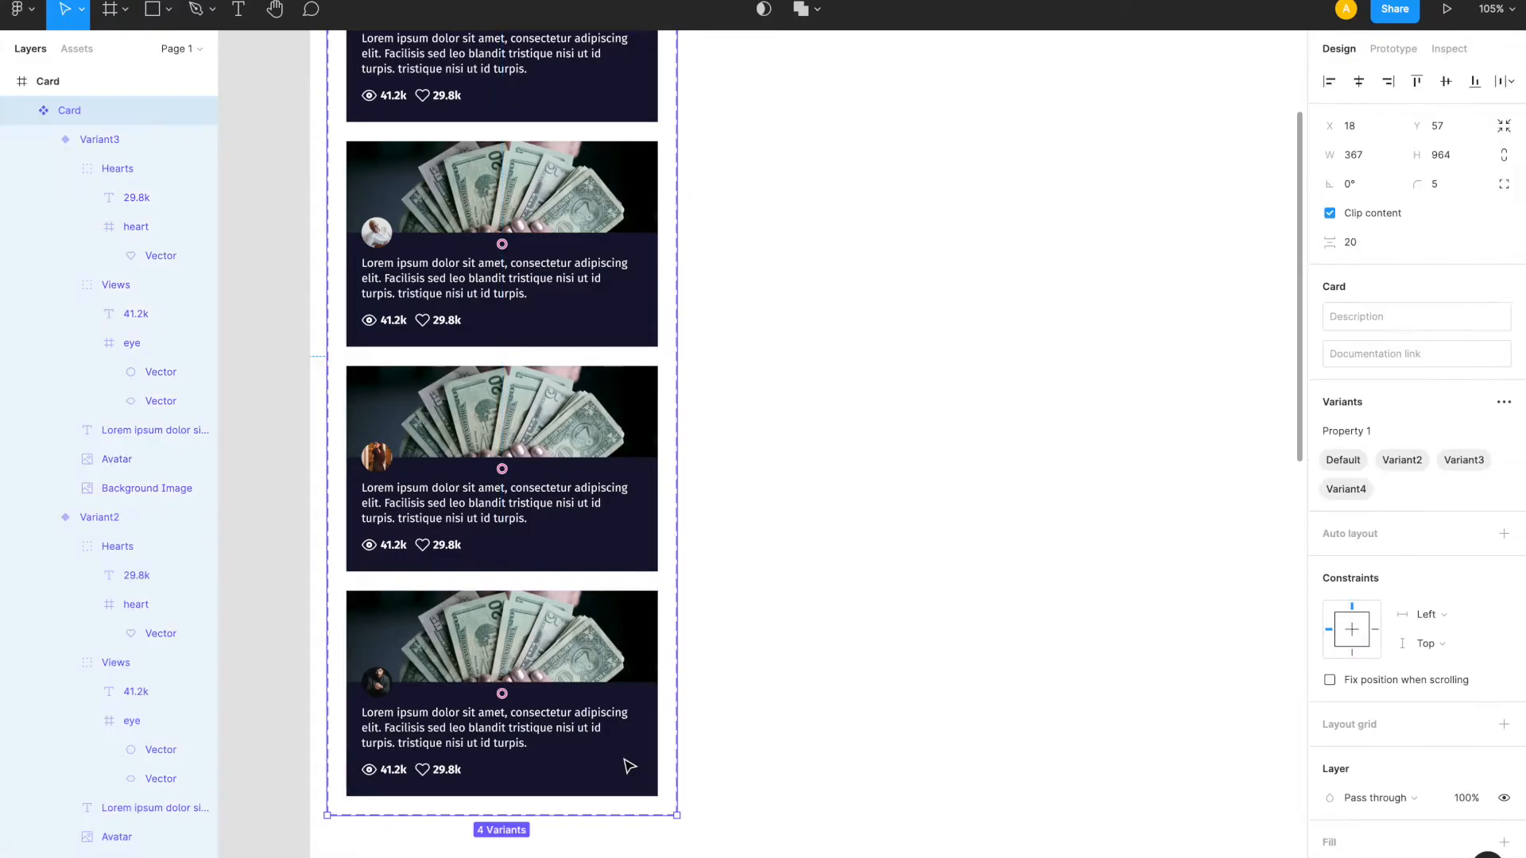
click(629, 764)
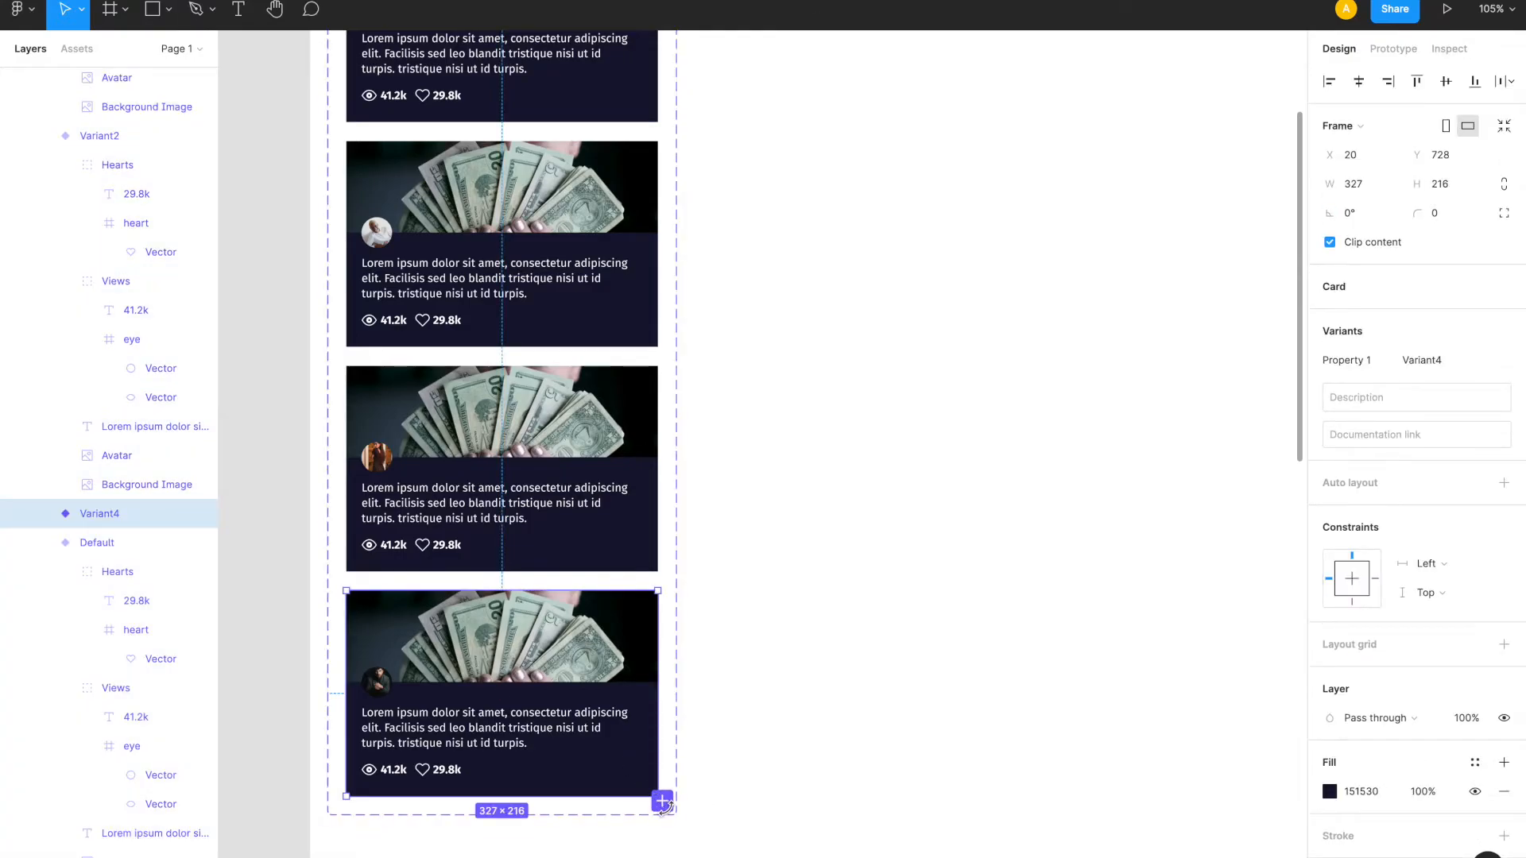
click(811, 800)
click(654, 785)
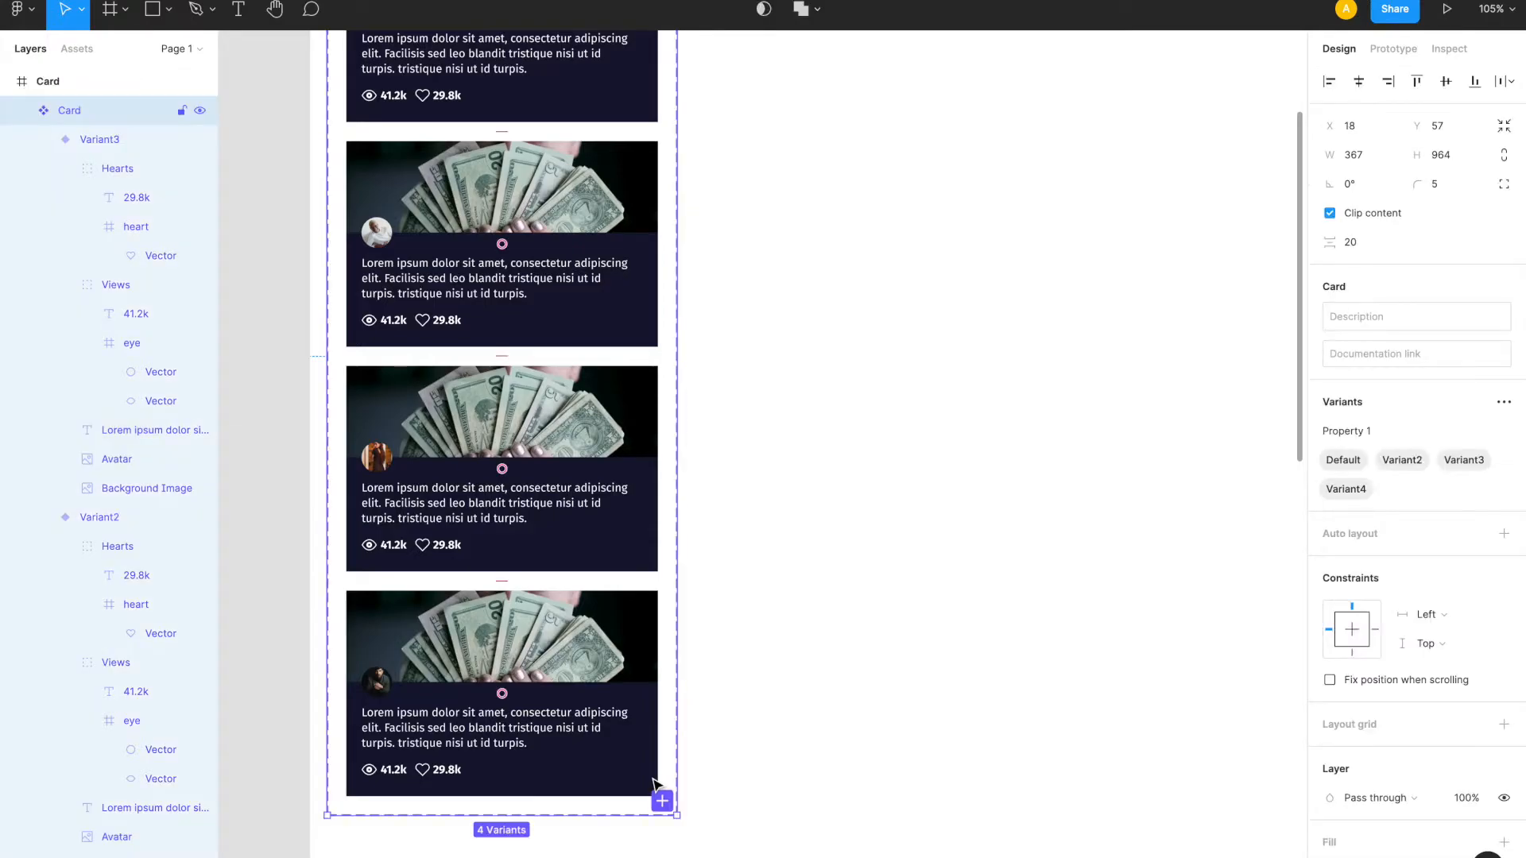
click(653, 785)
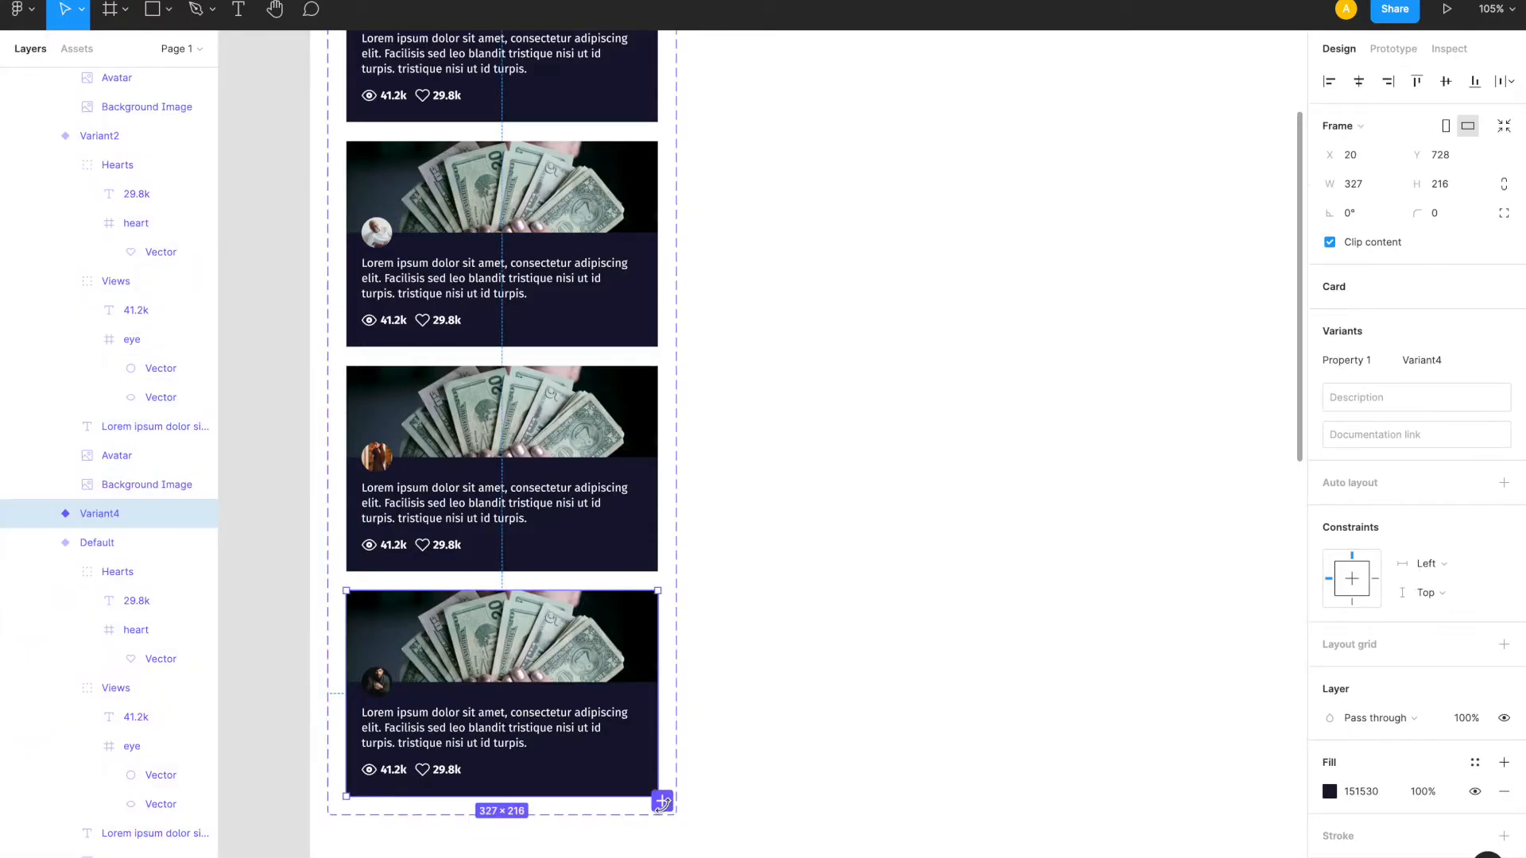
- Add a fifth variant to the Card component set from the Default card
scroll(610, 728, up, 3)
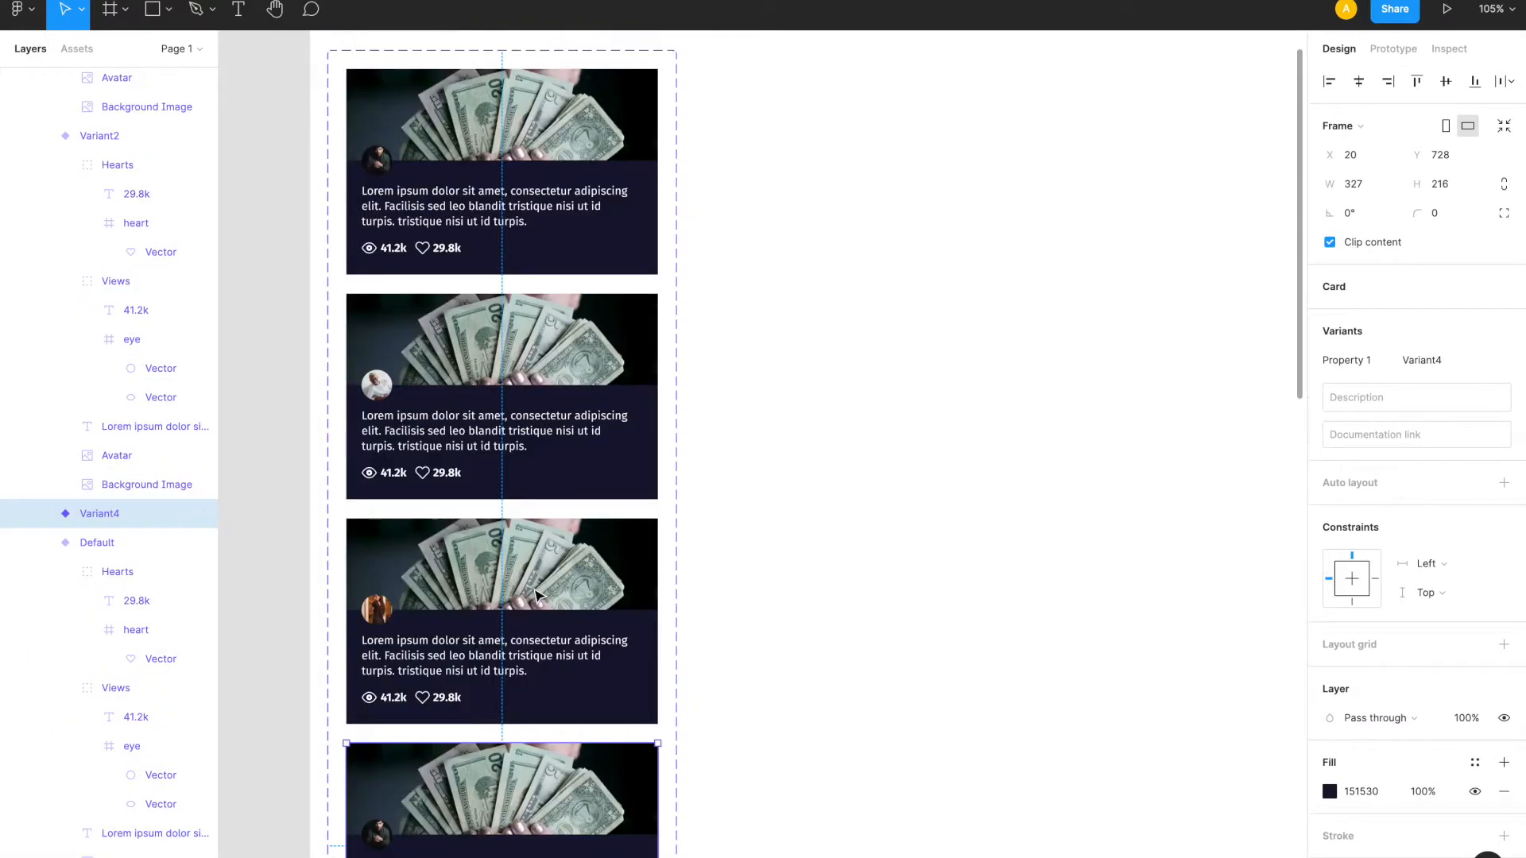
click(541, 249)
scroll(751, 767, down, 3)
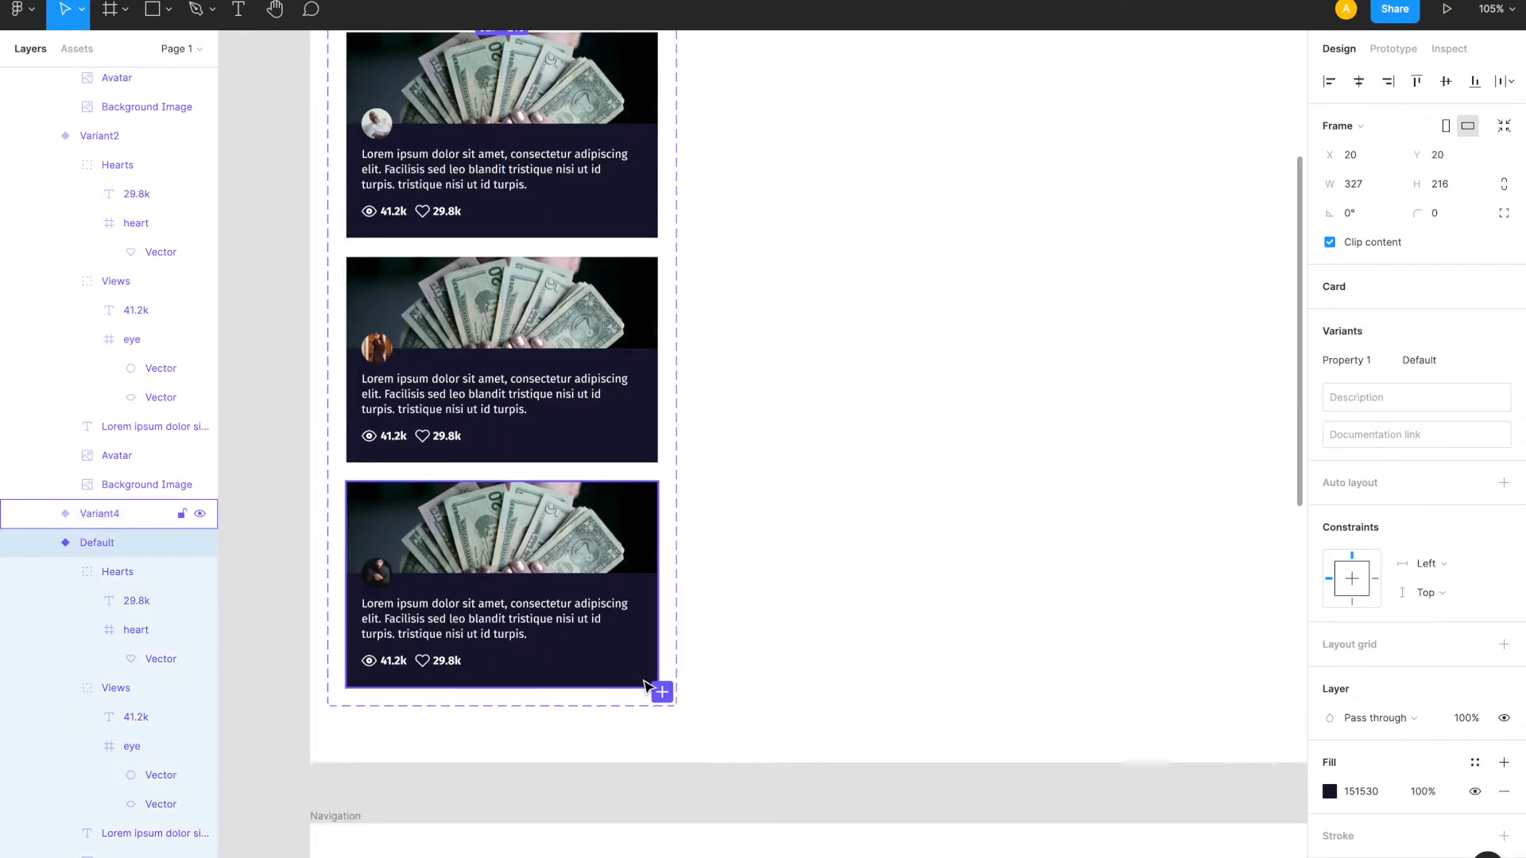
click(664, 692)
- Move the Card frame up to about Y -464, leaving more room above the Navigation frame
scroll(660, 650, up, 6)
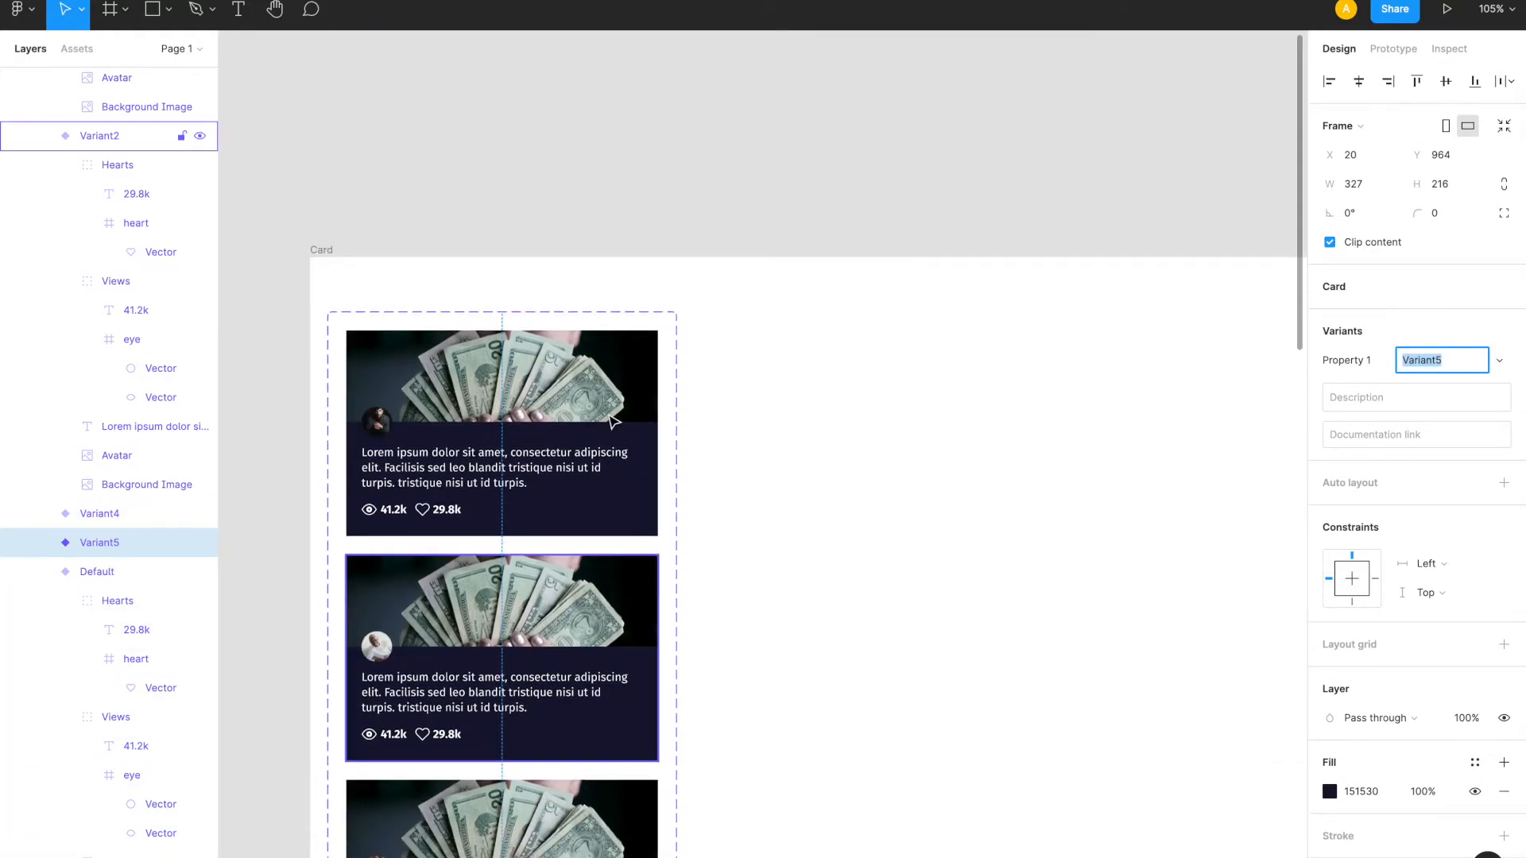
scroll(395, 252, down, 5)
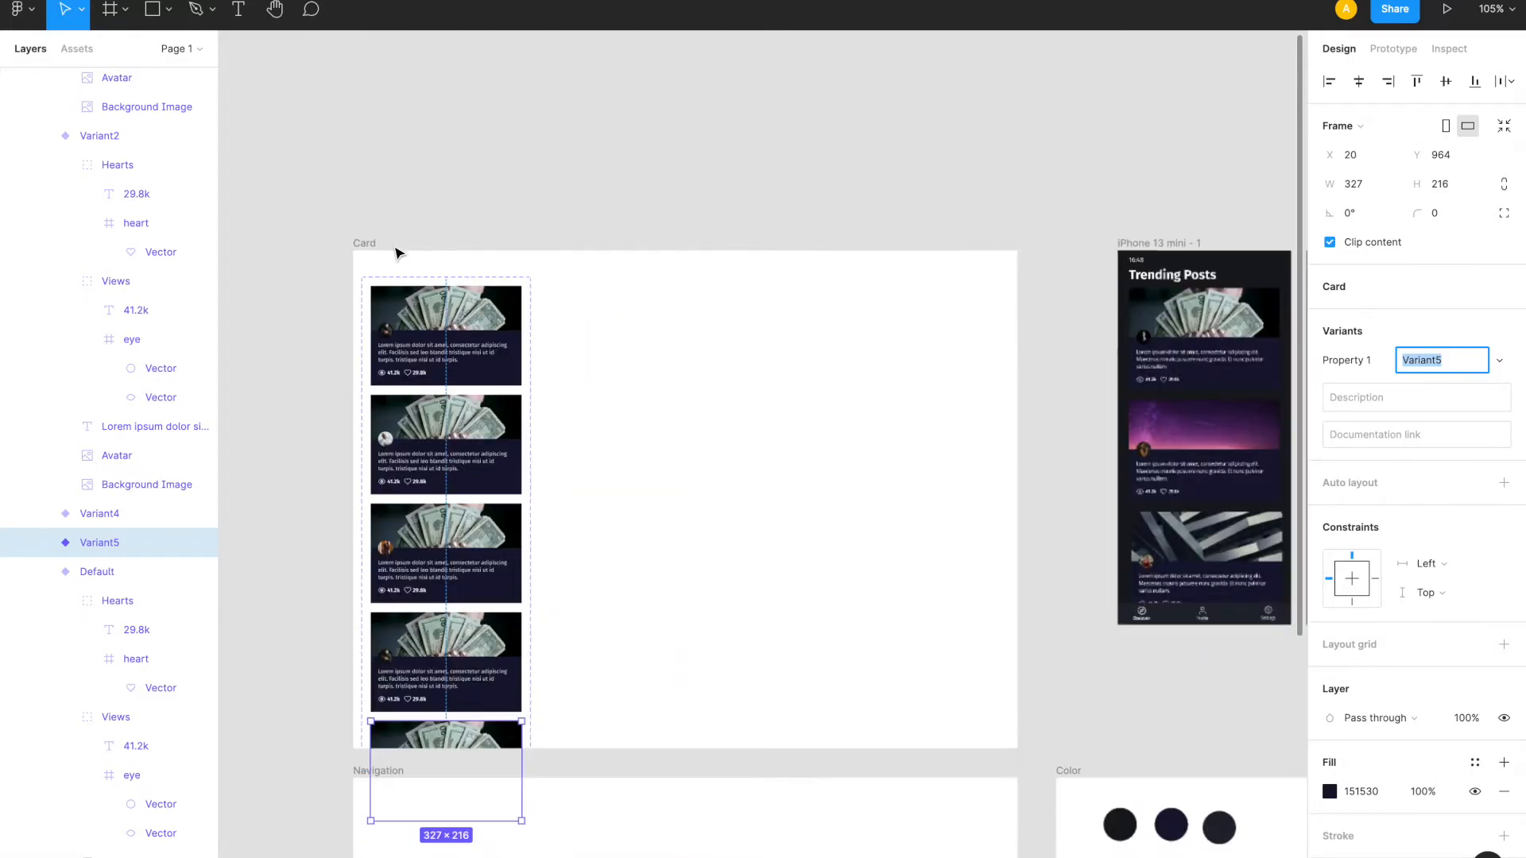
click(368, 240)
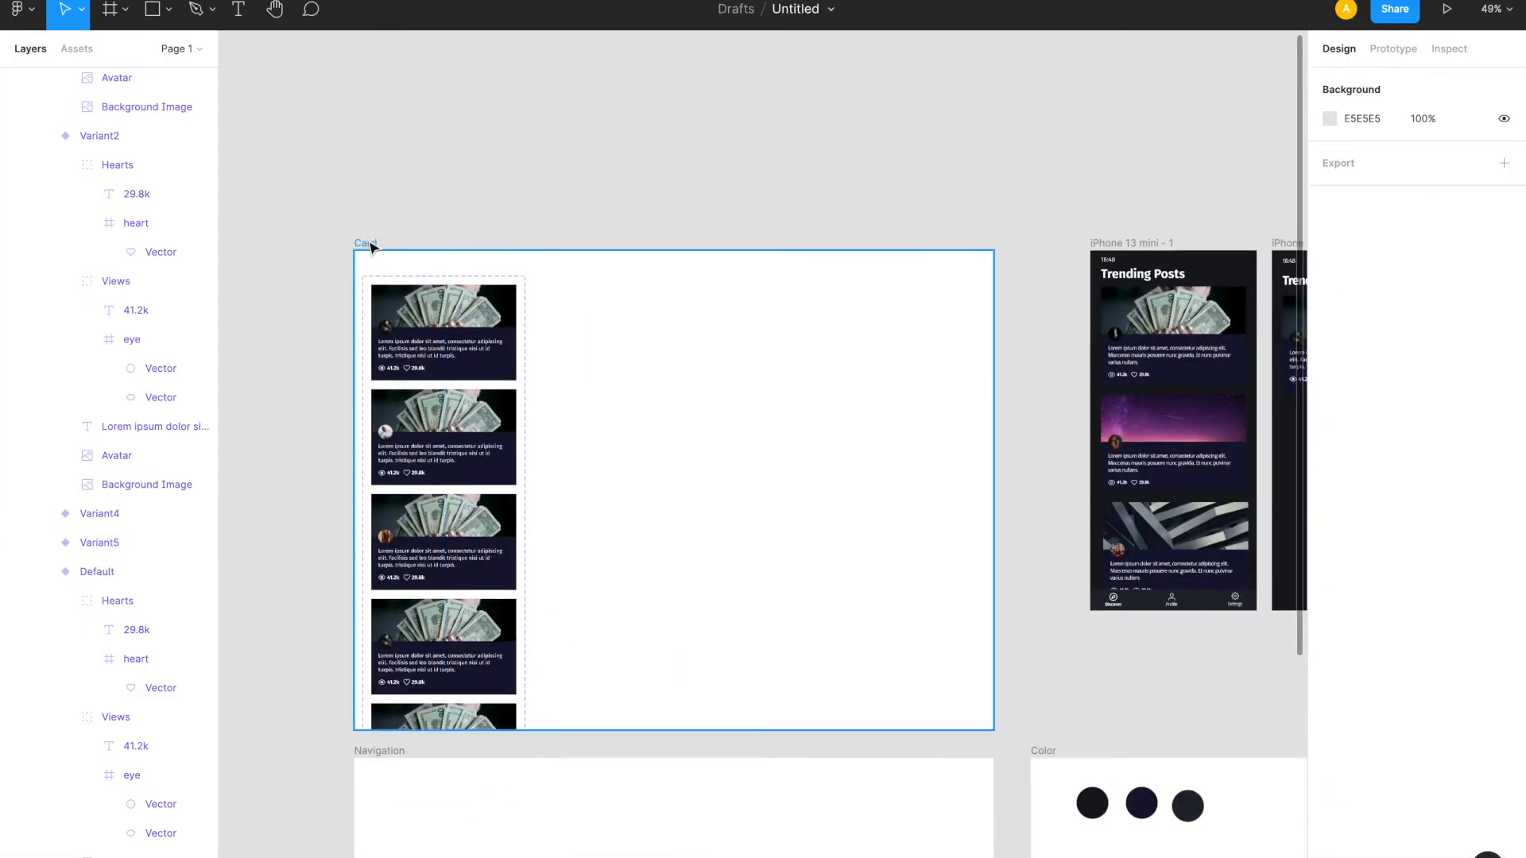
drag(369, 244, 374, 137)
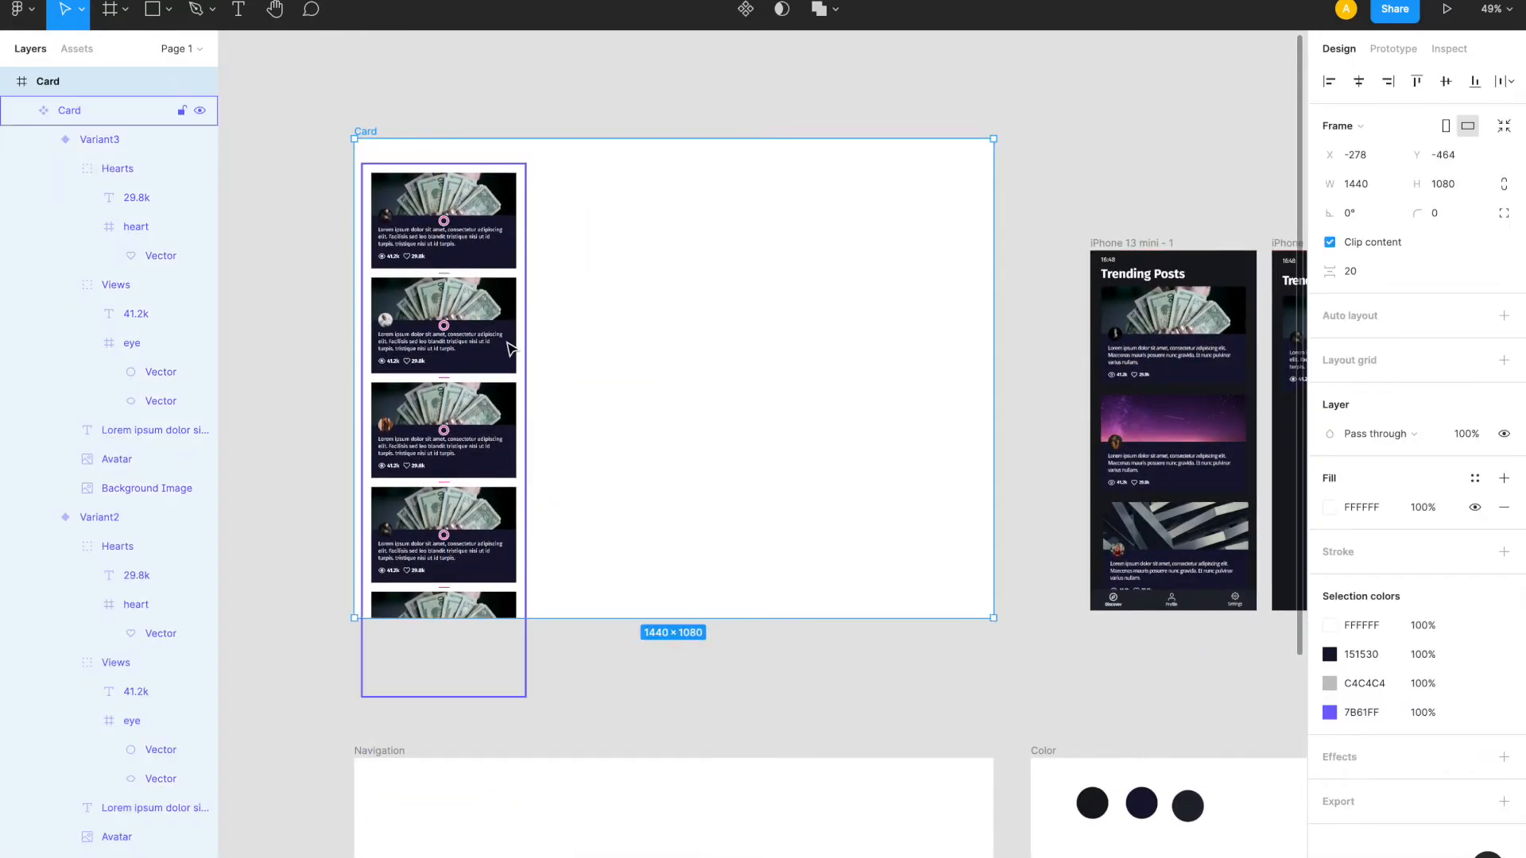
- Widen the Card component set to 827 and arrange Variant5 and Variant4 as a second column beside the first two cards, Variant5 on top
click(520, 367)
drag(520, 367, 633, 358)
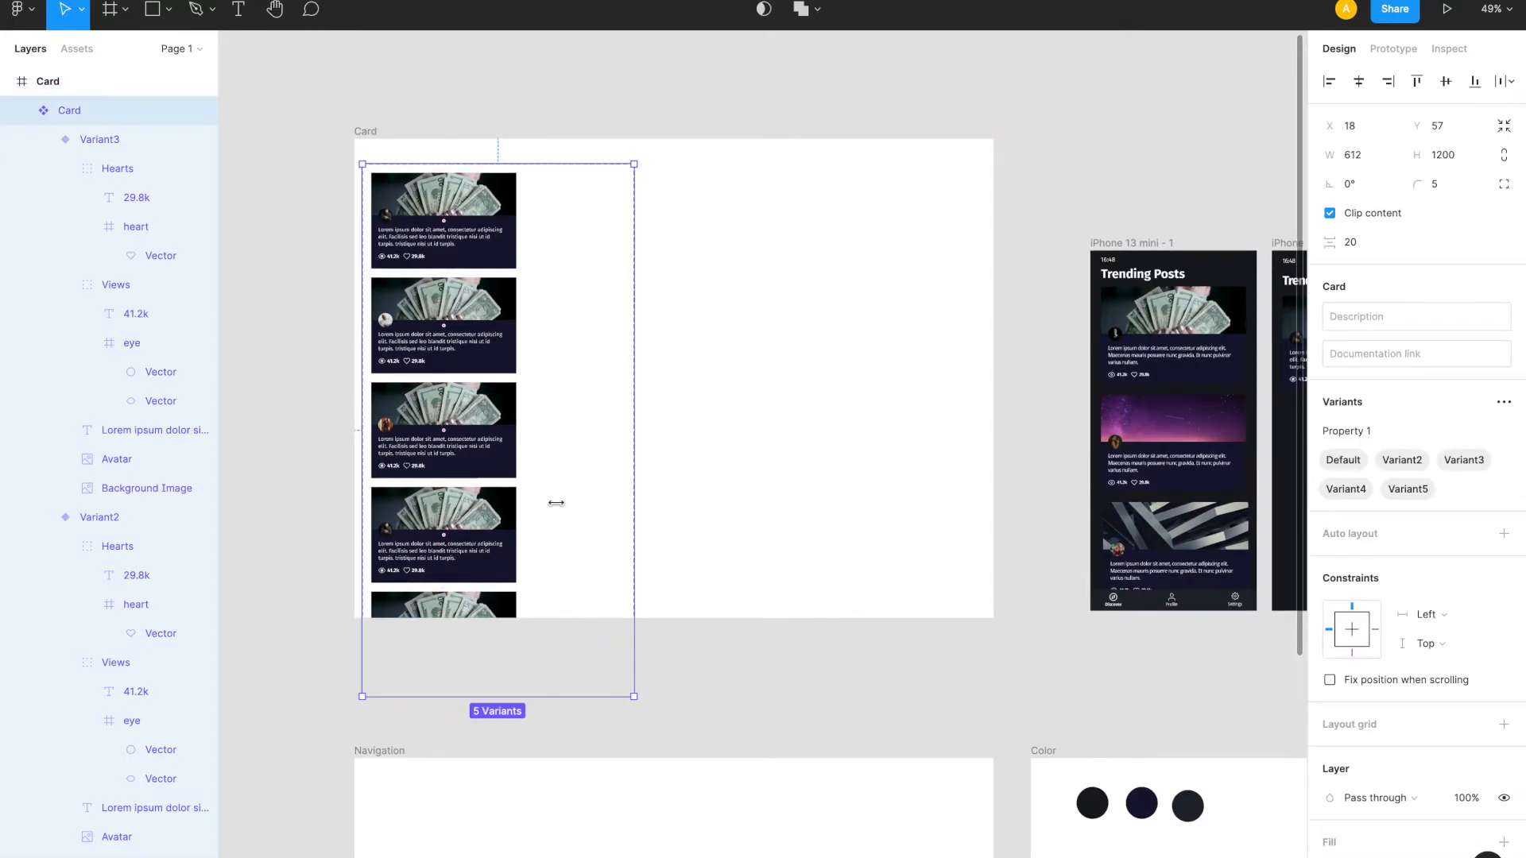
click(502, 616)
drag(502, 616, 585, 303)
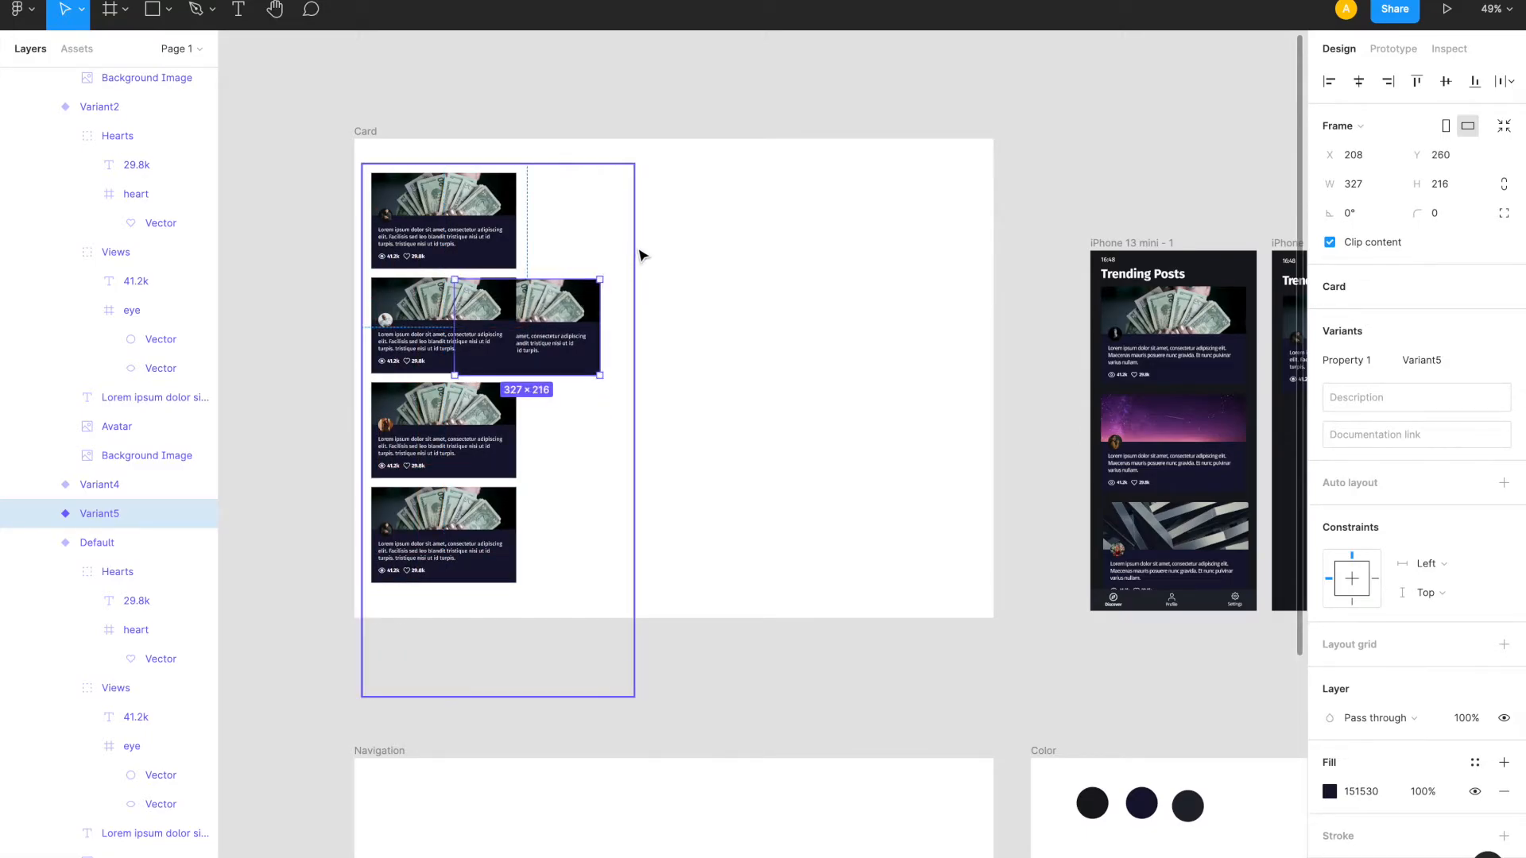
click(634, 248)
drag(634, 248, 729, 246)
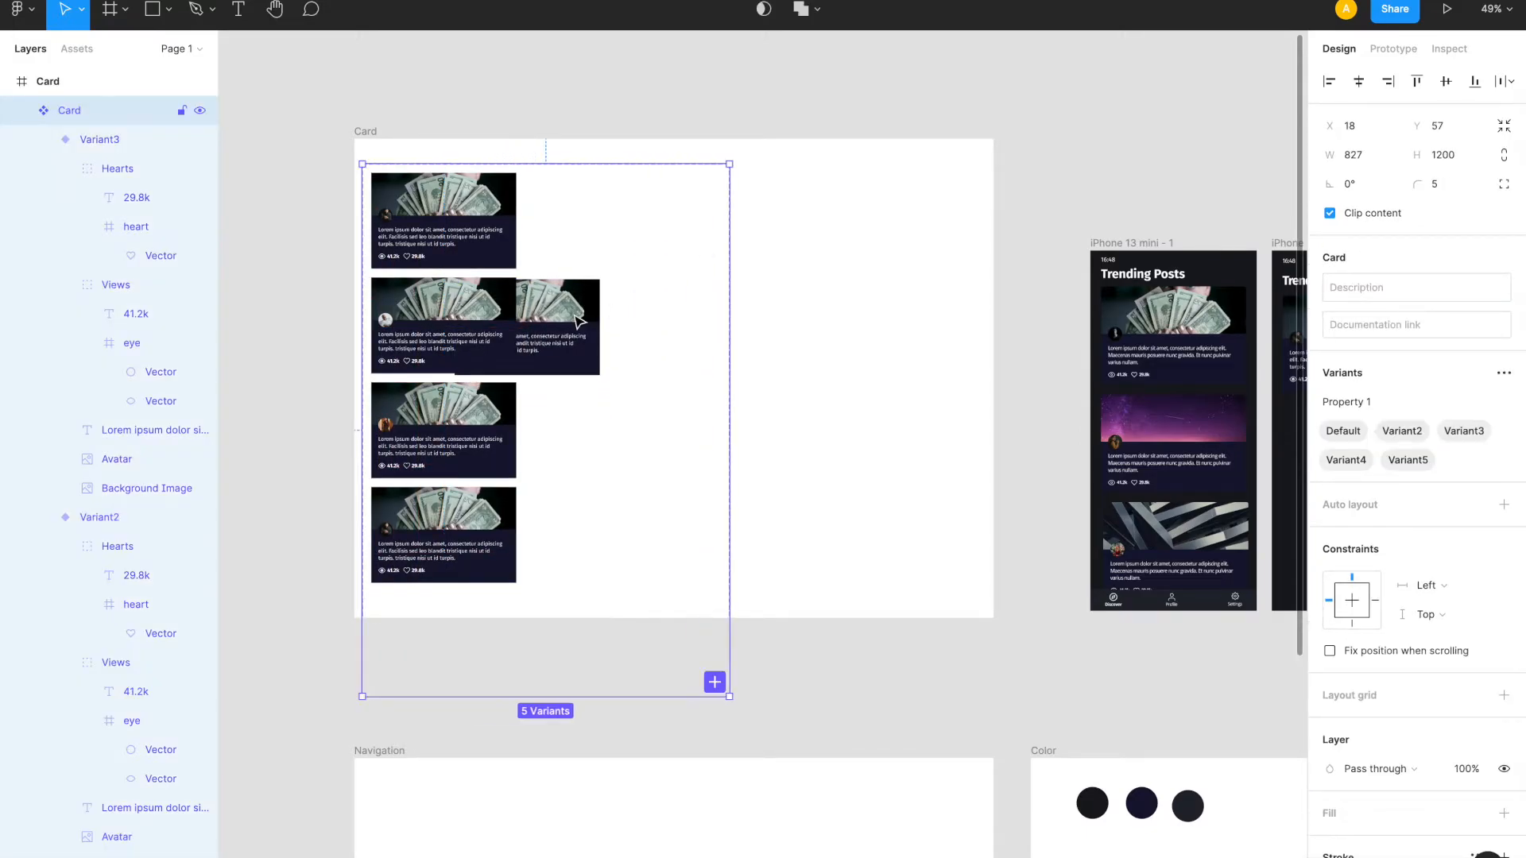
drag(578, 321, 638, 218)
click(585, 321)
drag(446, 537, 592, 330)
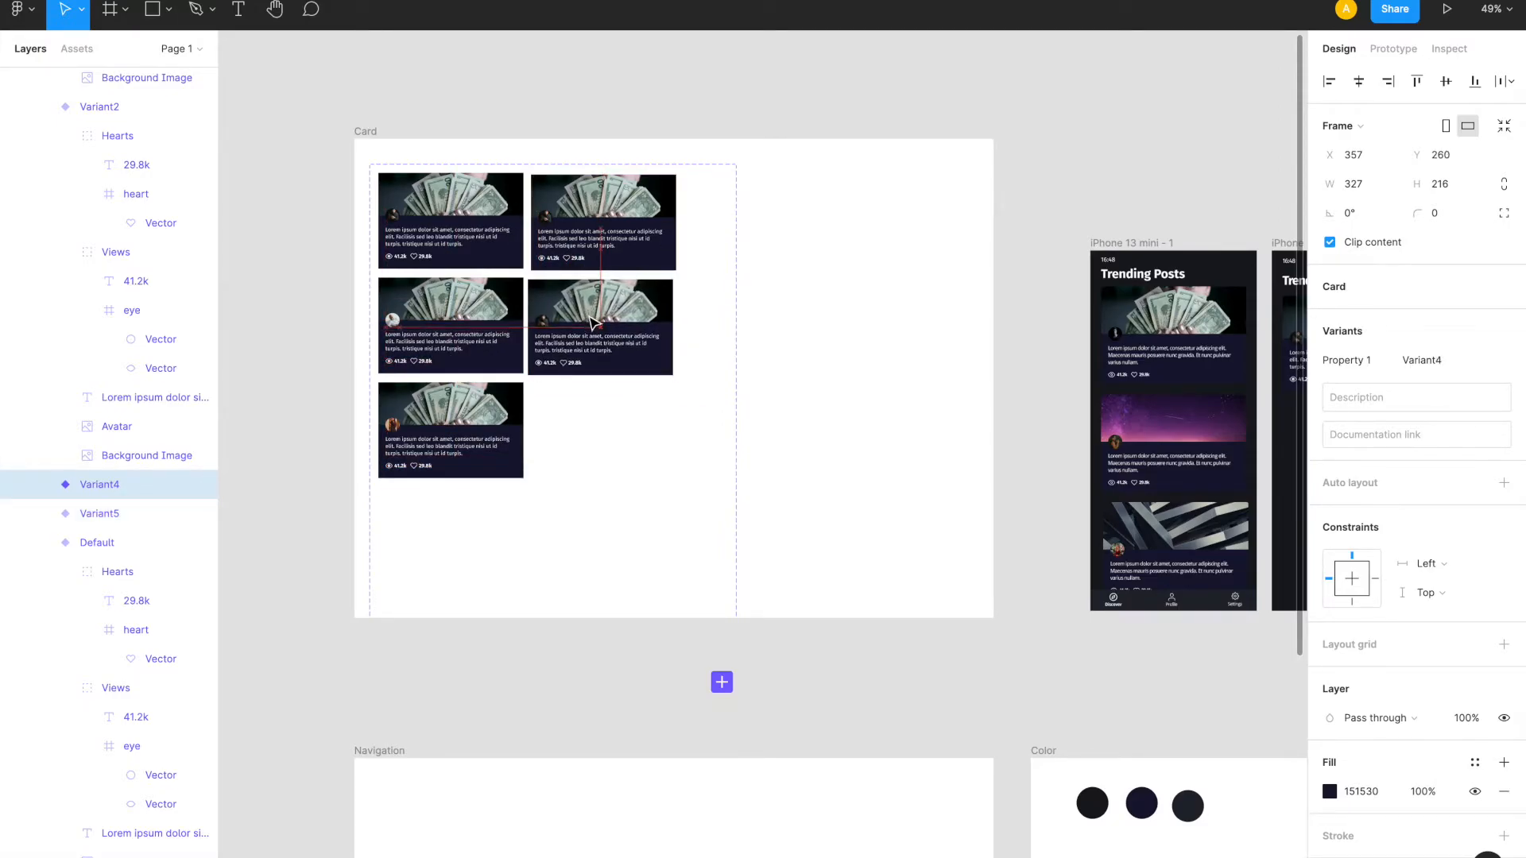
- Widen the Card component set to 1108 and move Variant4 into the first row as its third card, at X 723, Y 24
click(744, 314)
click(735, 310)
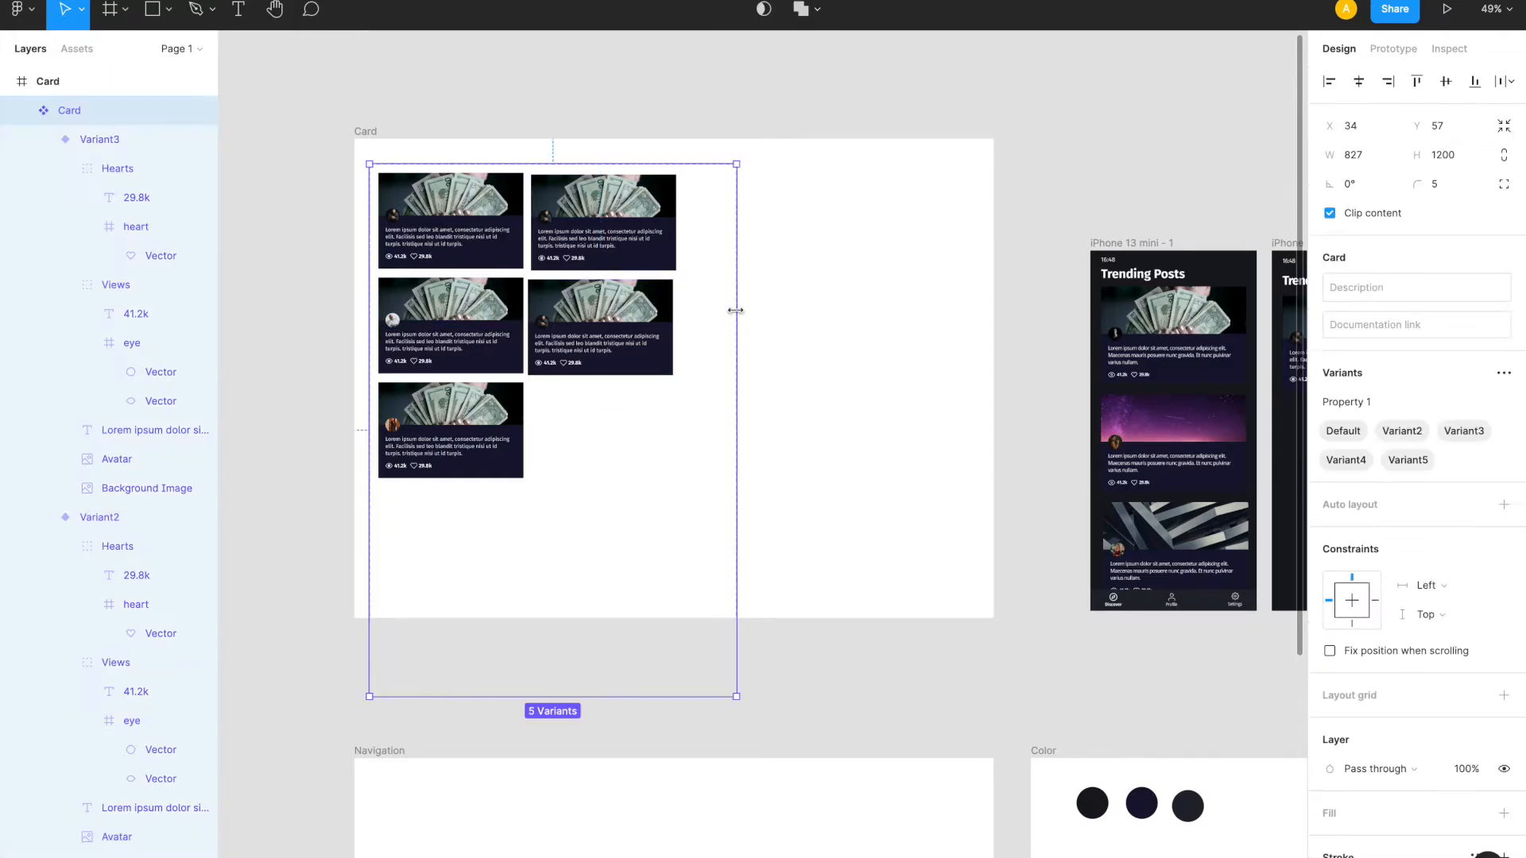
drag(761, 310, 861, 306)
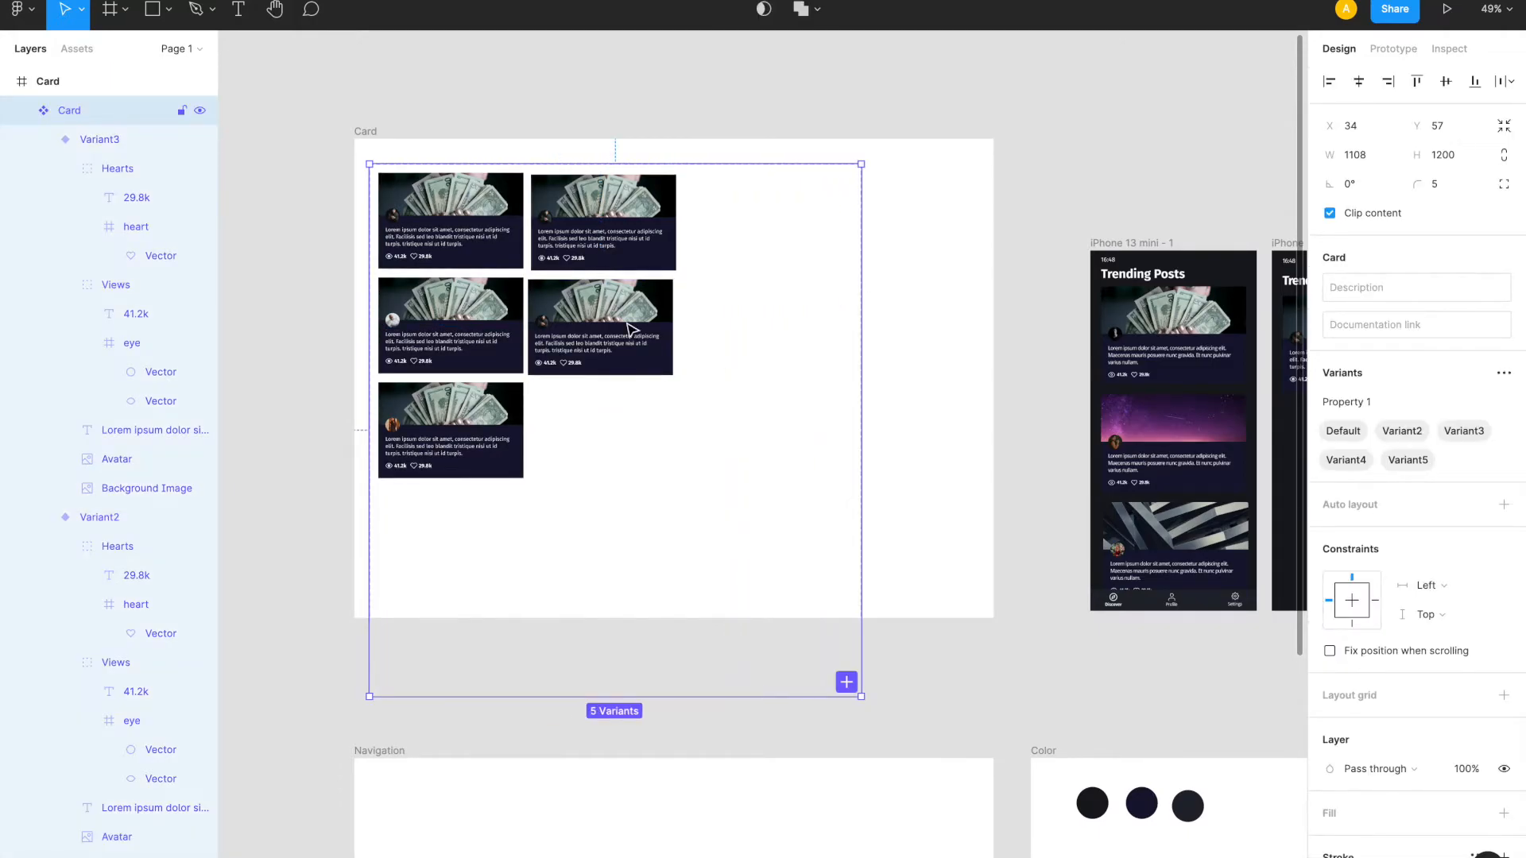
drag(612, 317, 755, 209)
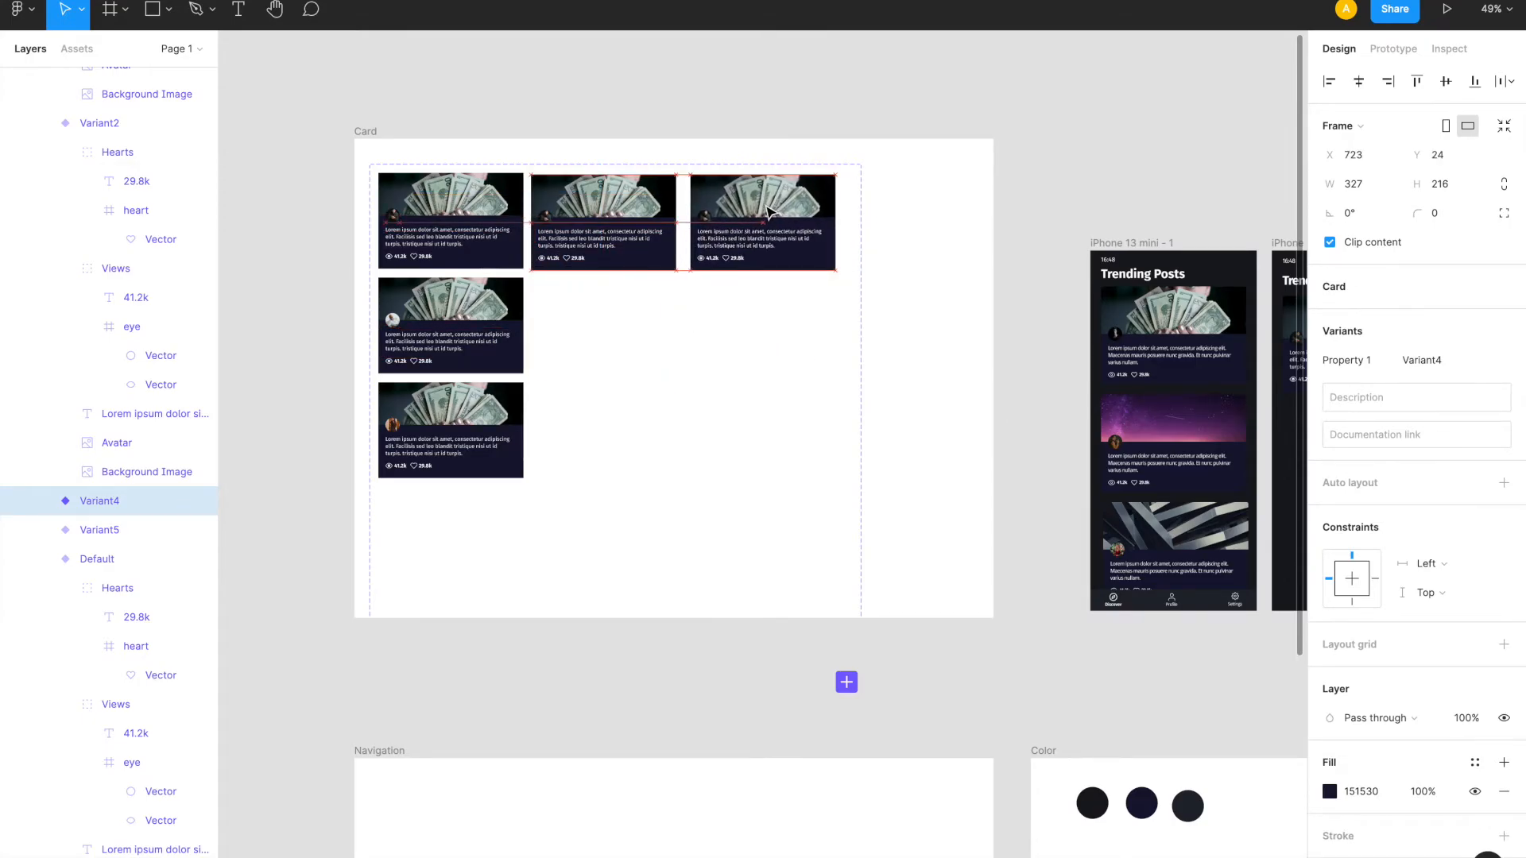
click(489, 318)
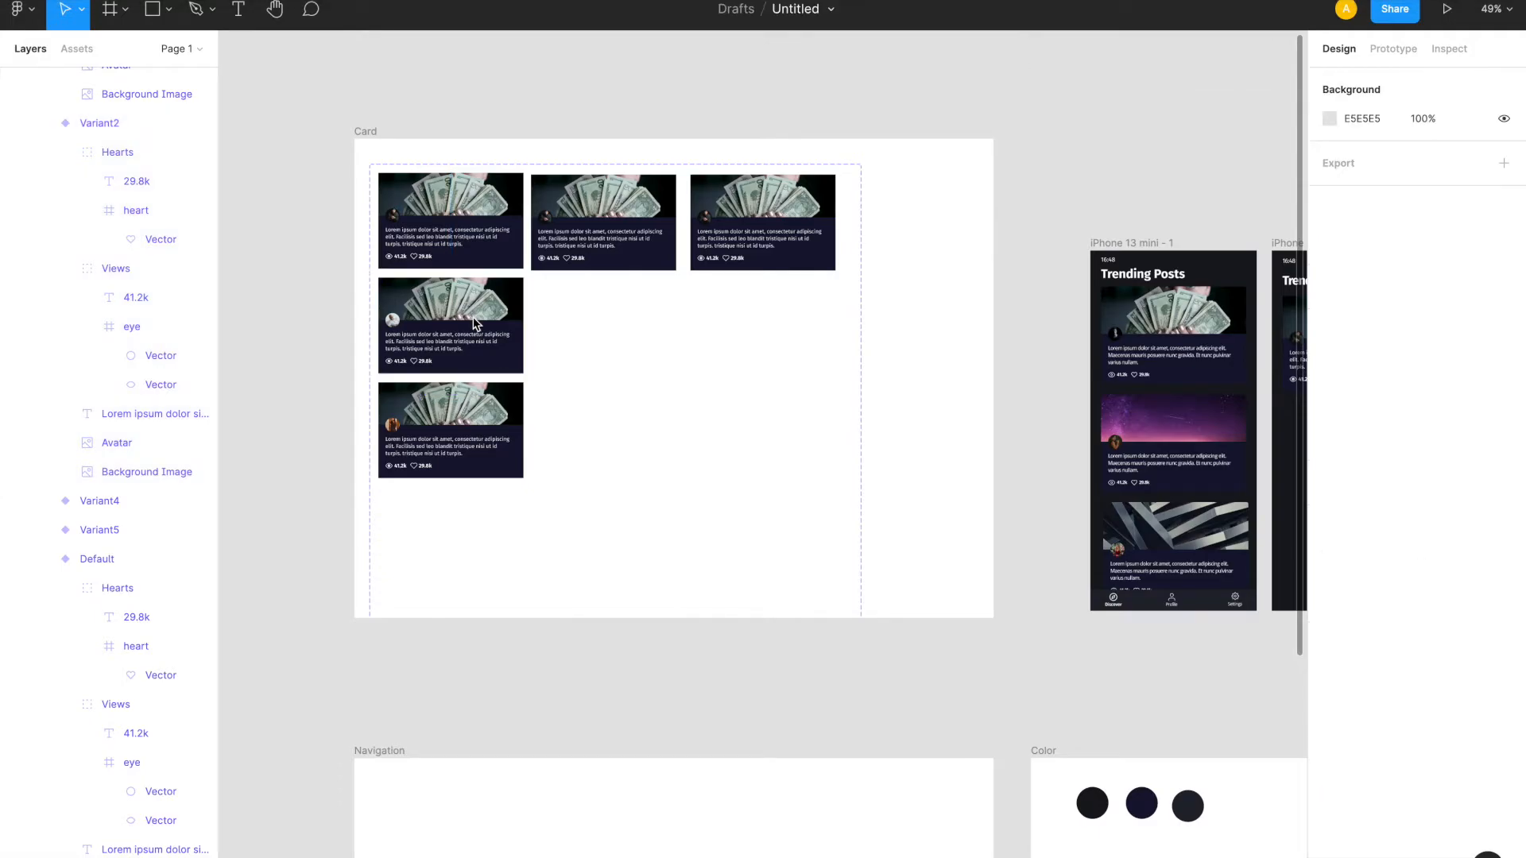
- Add a sixth variant to the Card component set, based on Variant2
click(477, 325)
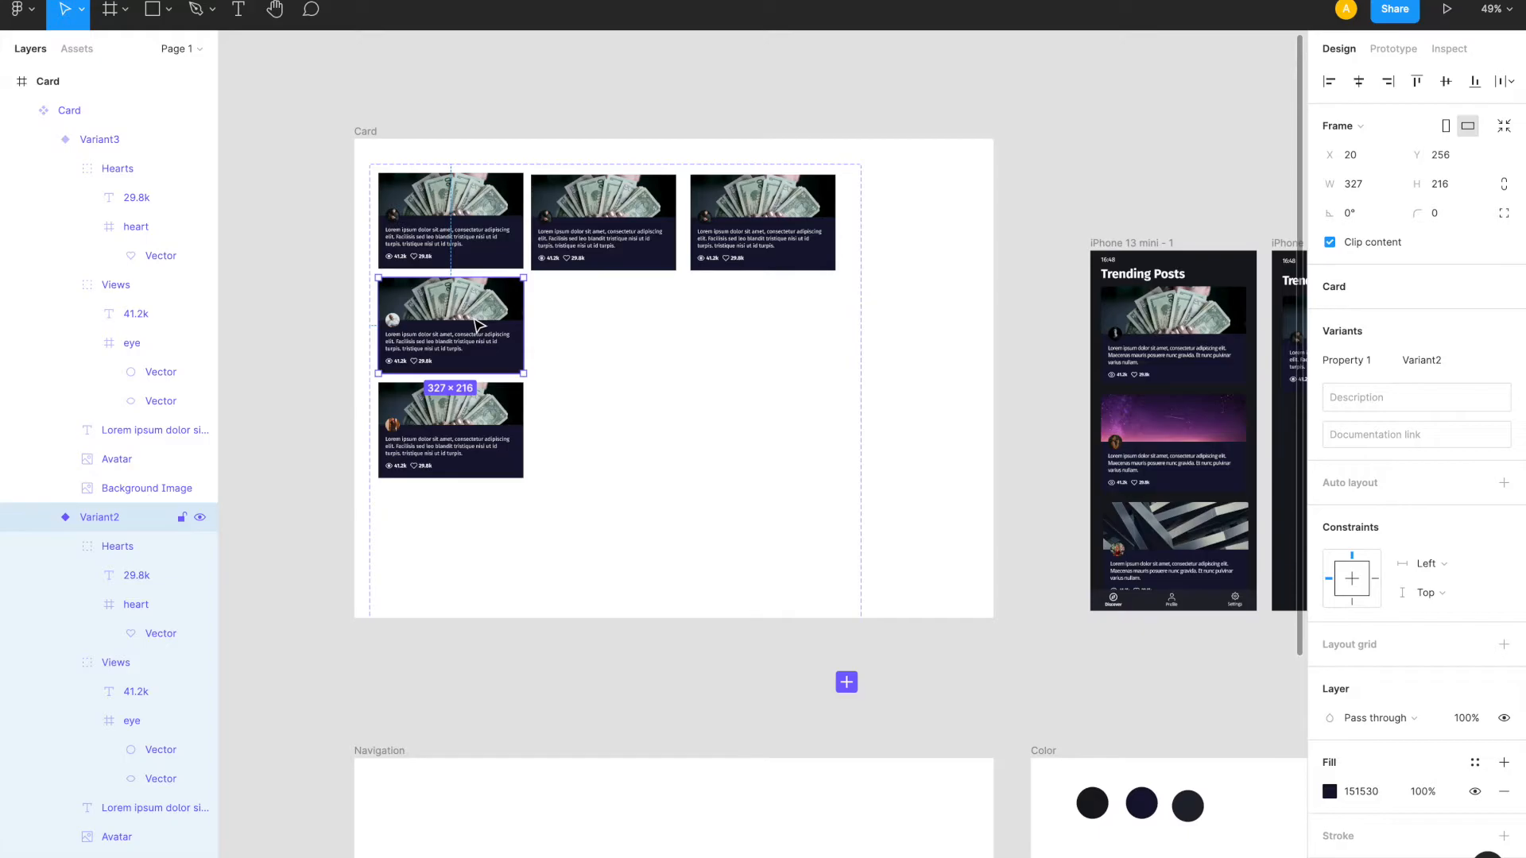
click(367, 133)
key(shift+0)
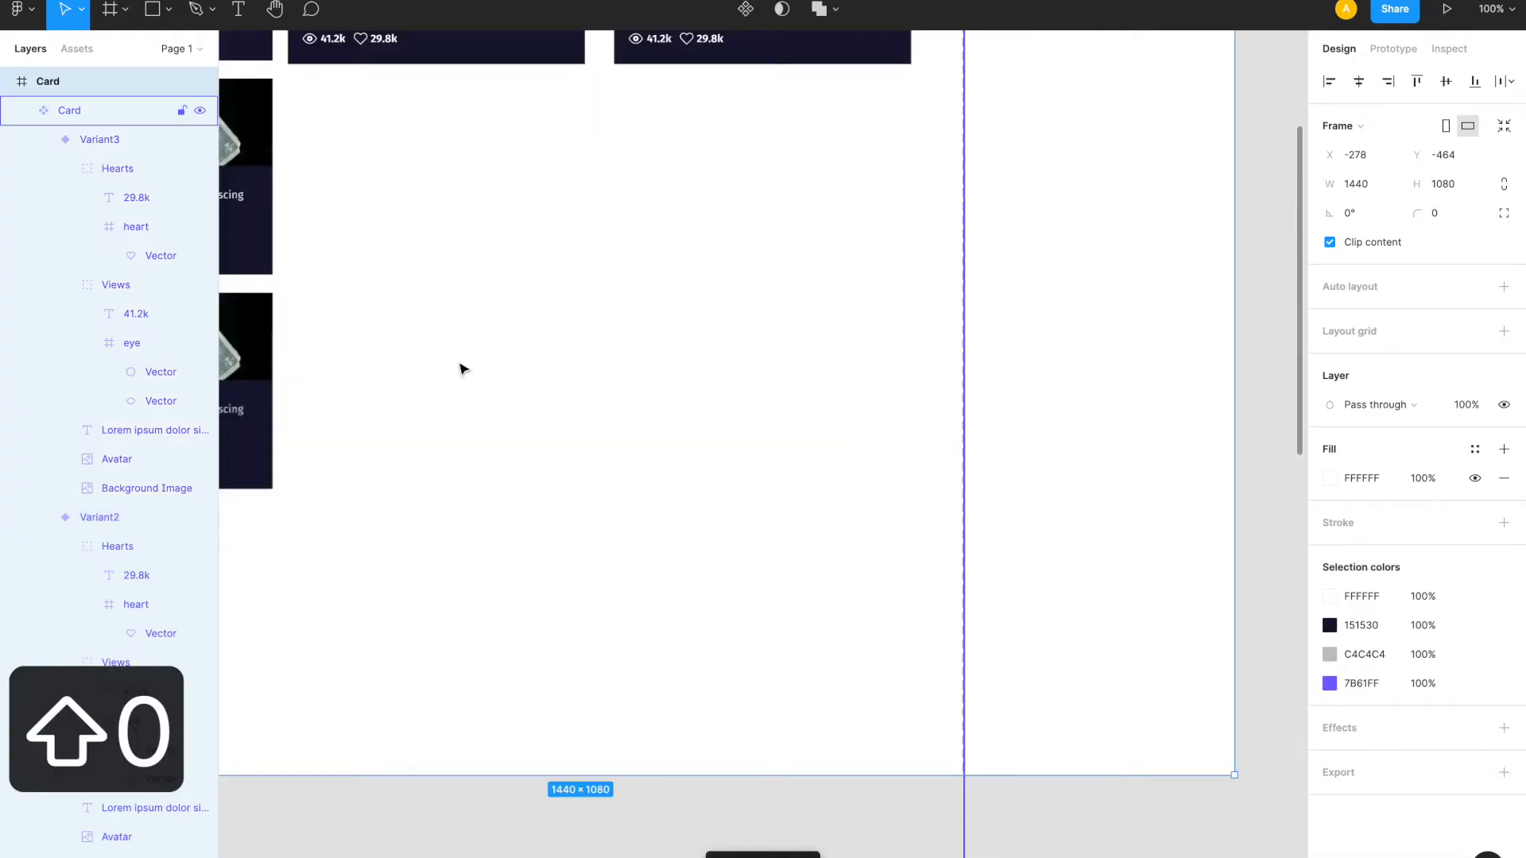
scroll(552, 395, up, 3)
scroll(553, 395, left, 2)
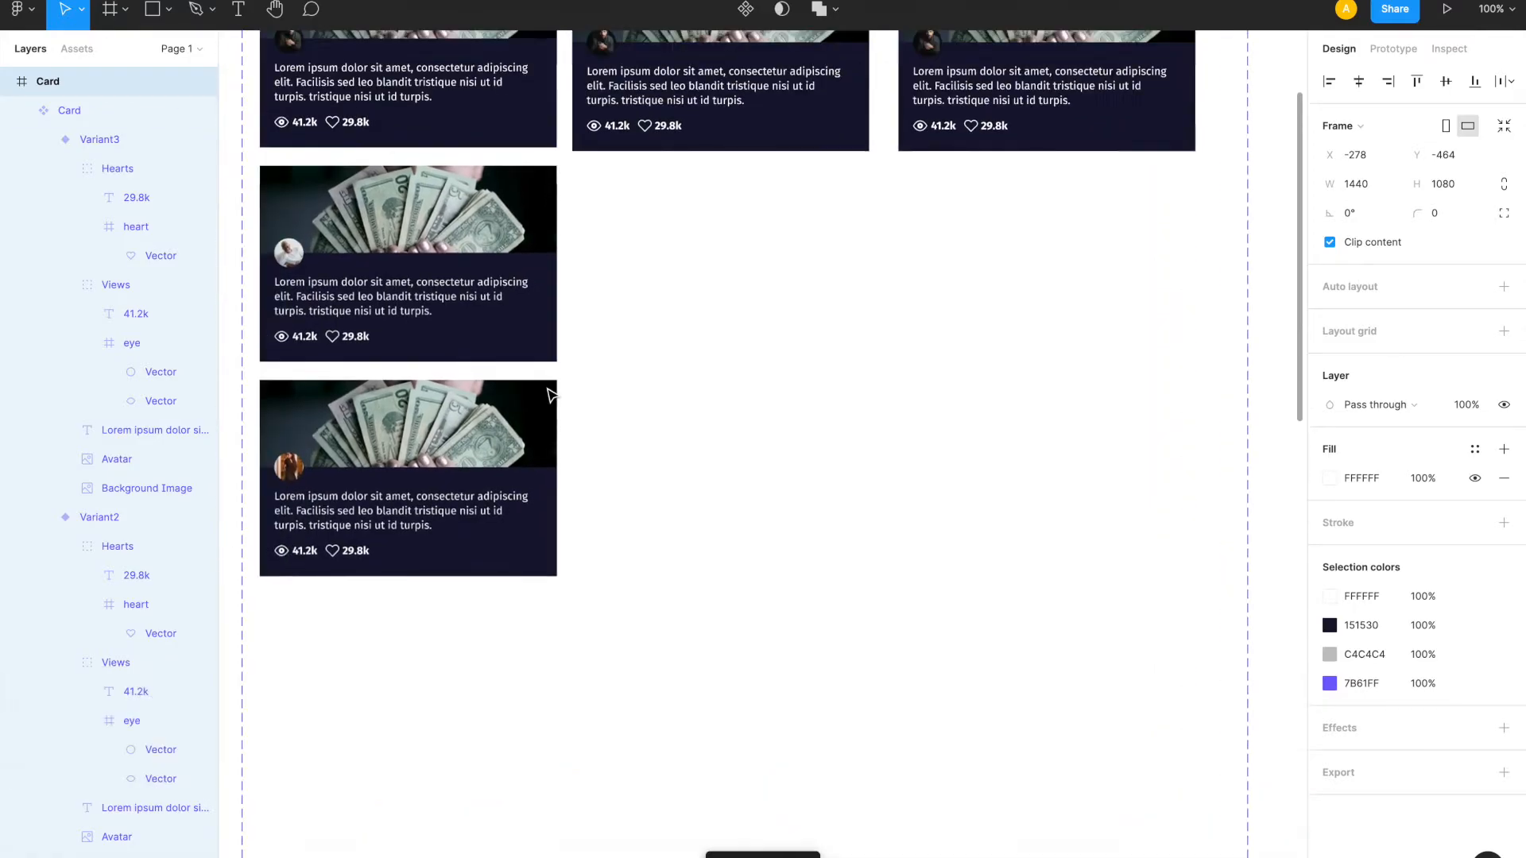
click(449, 302)
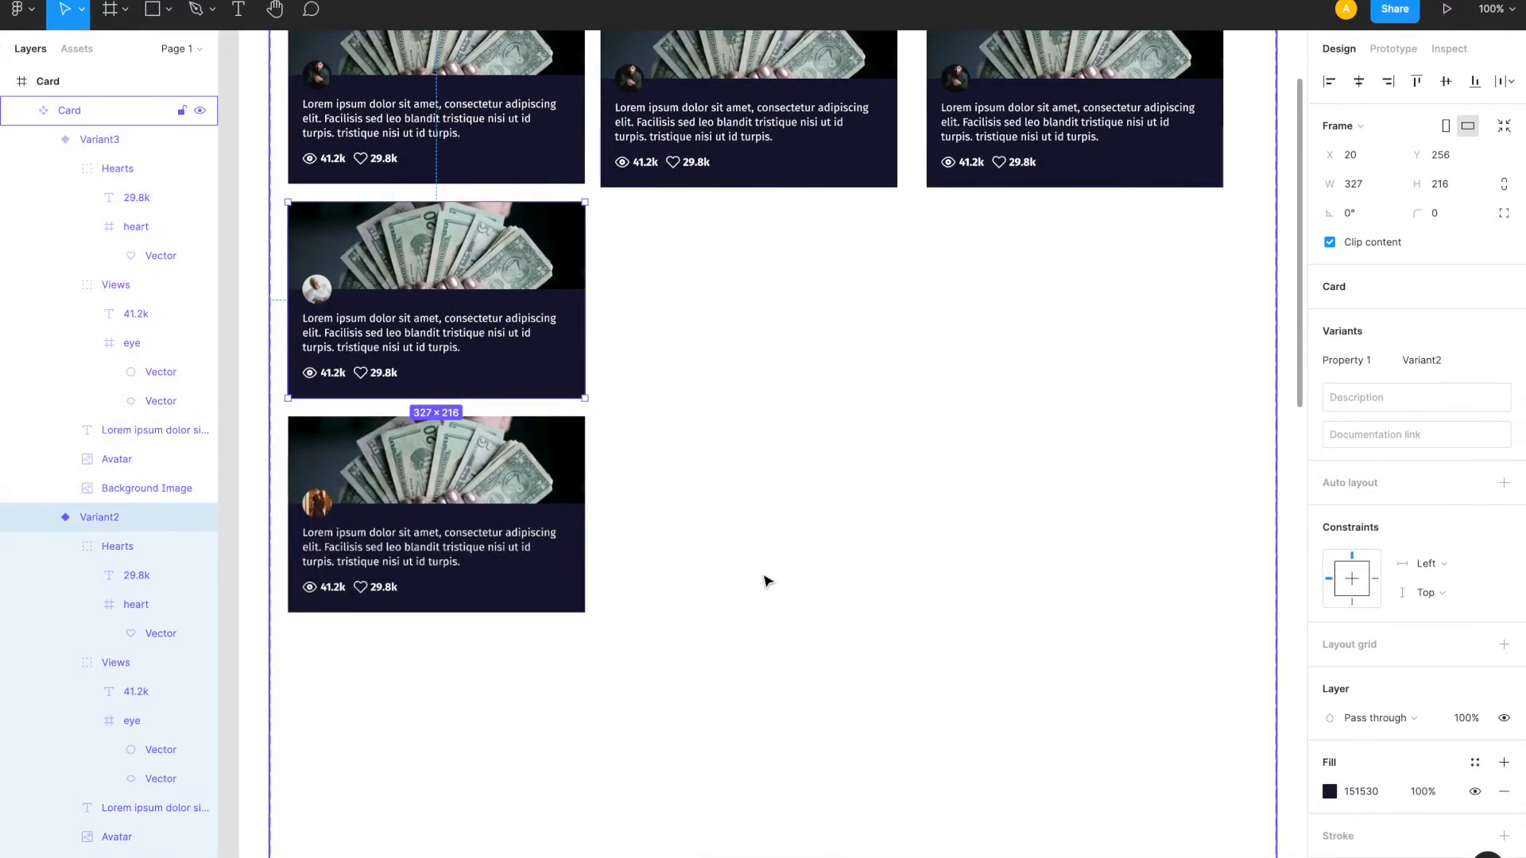
scroll(795, 556, down, 4)
scroll(1152, 329, up, 1)
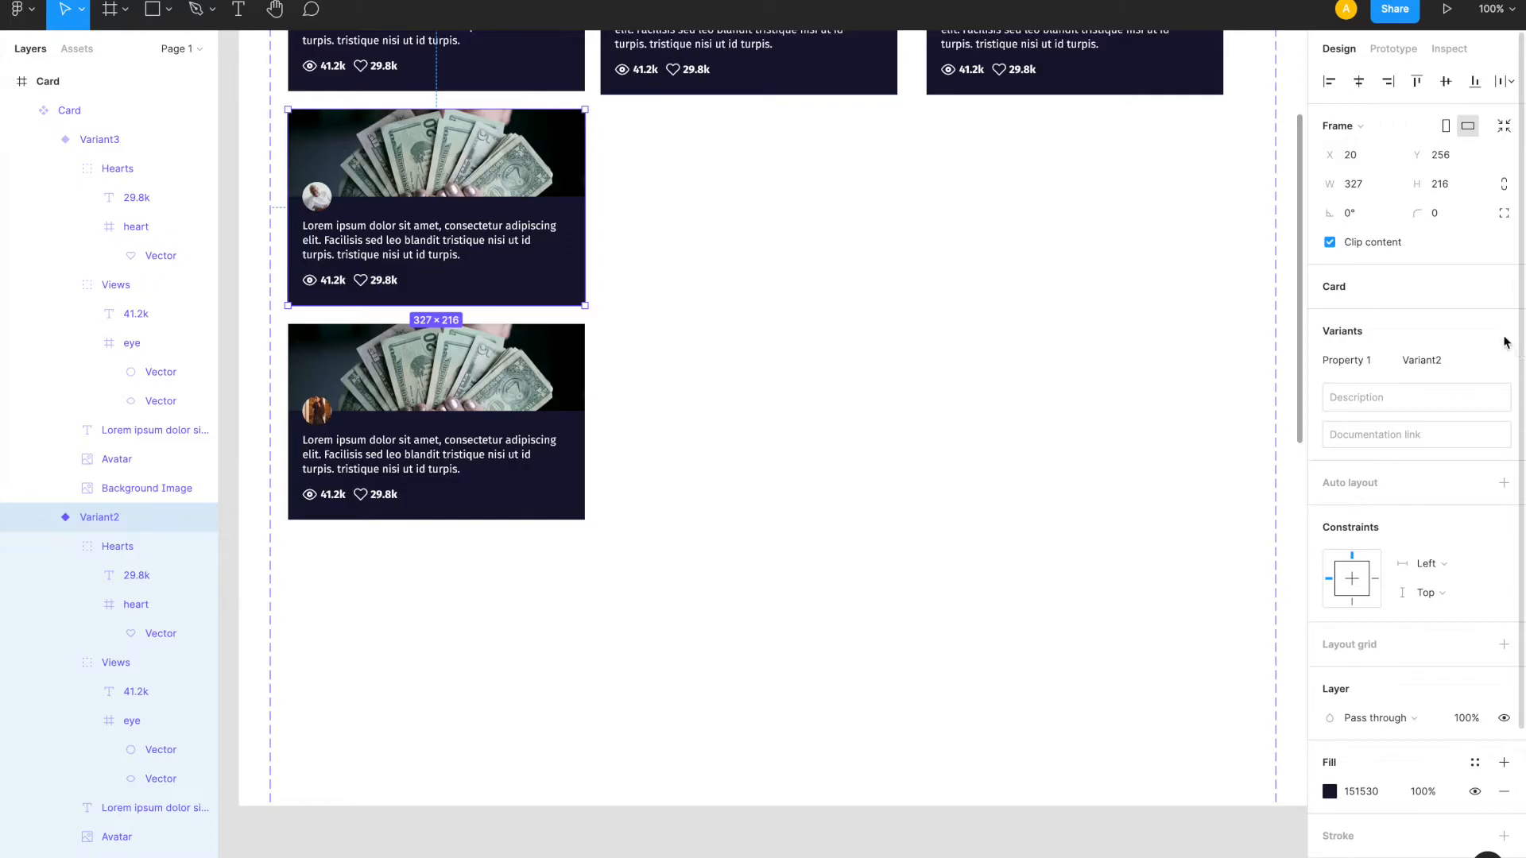
scroll(414, 374, up, 3)
scroll(583, 429, down, 4)
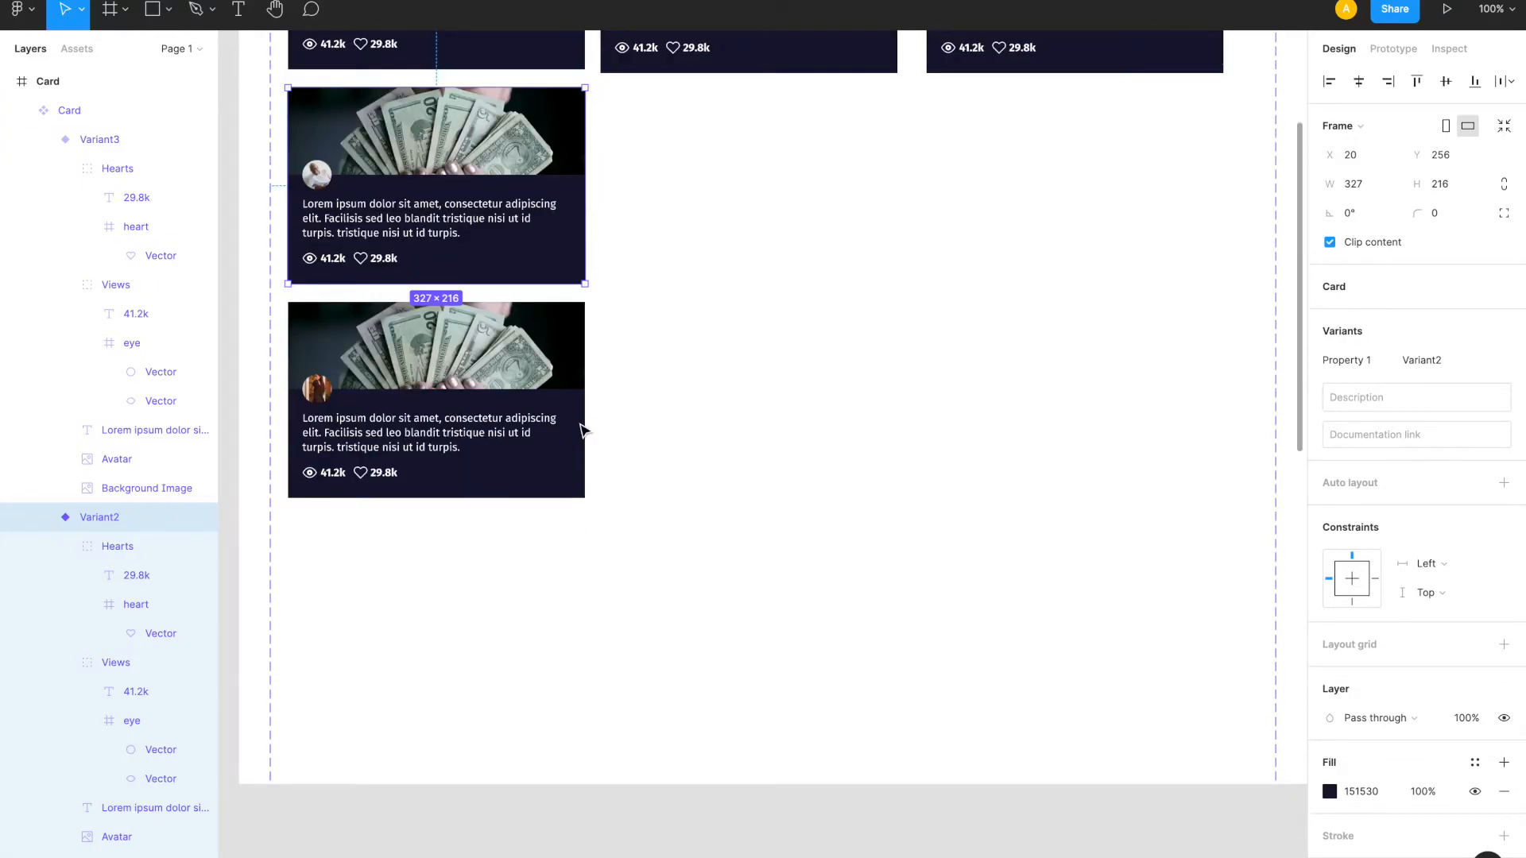
scroll(583, 429, down, 3)
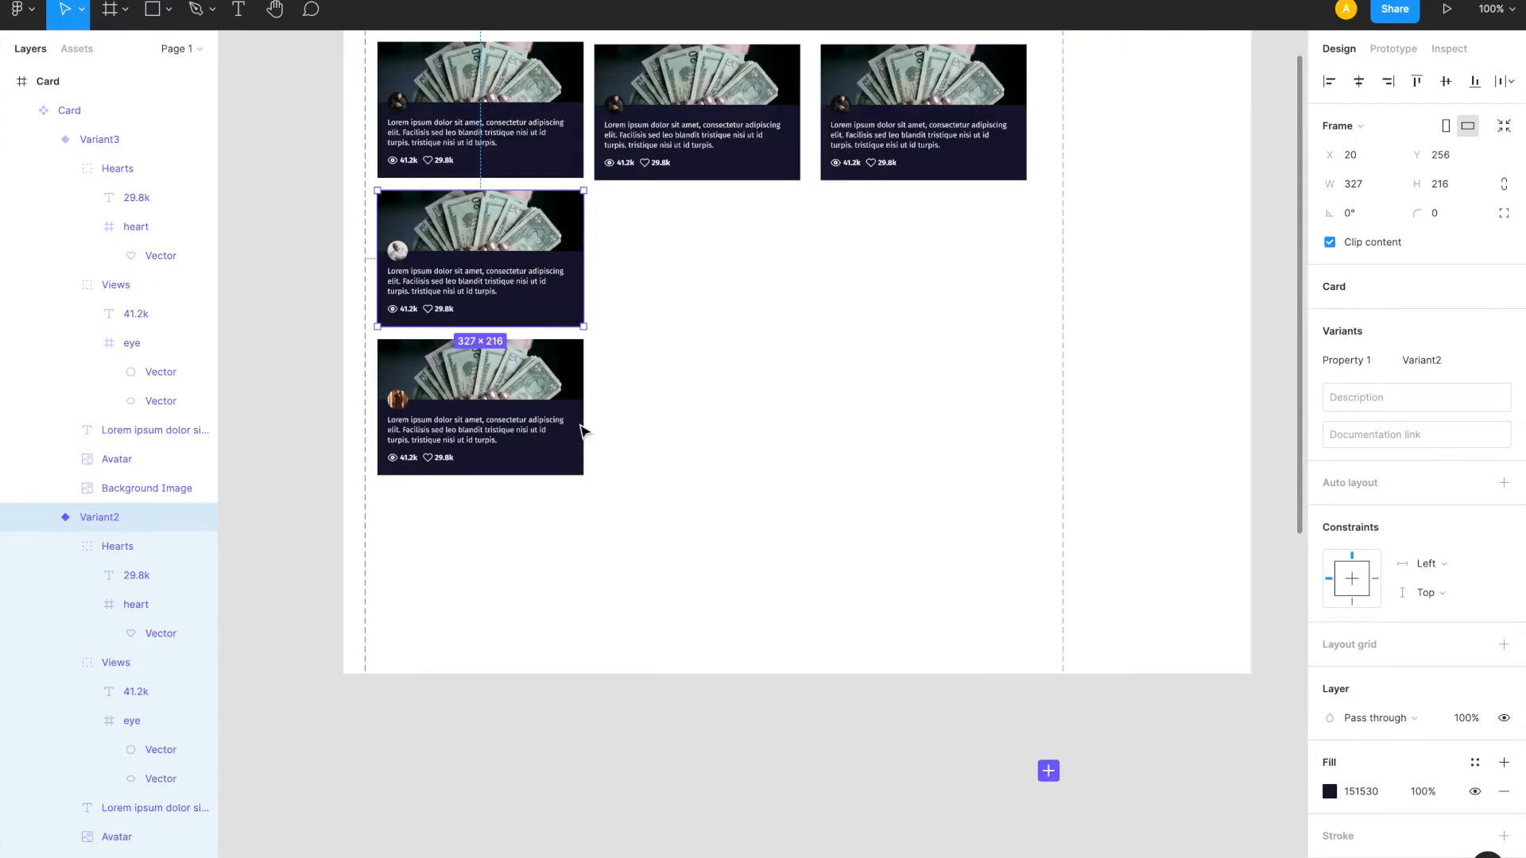
click(1048, 771)
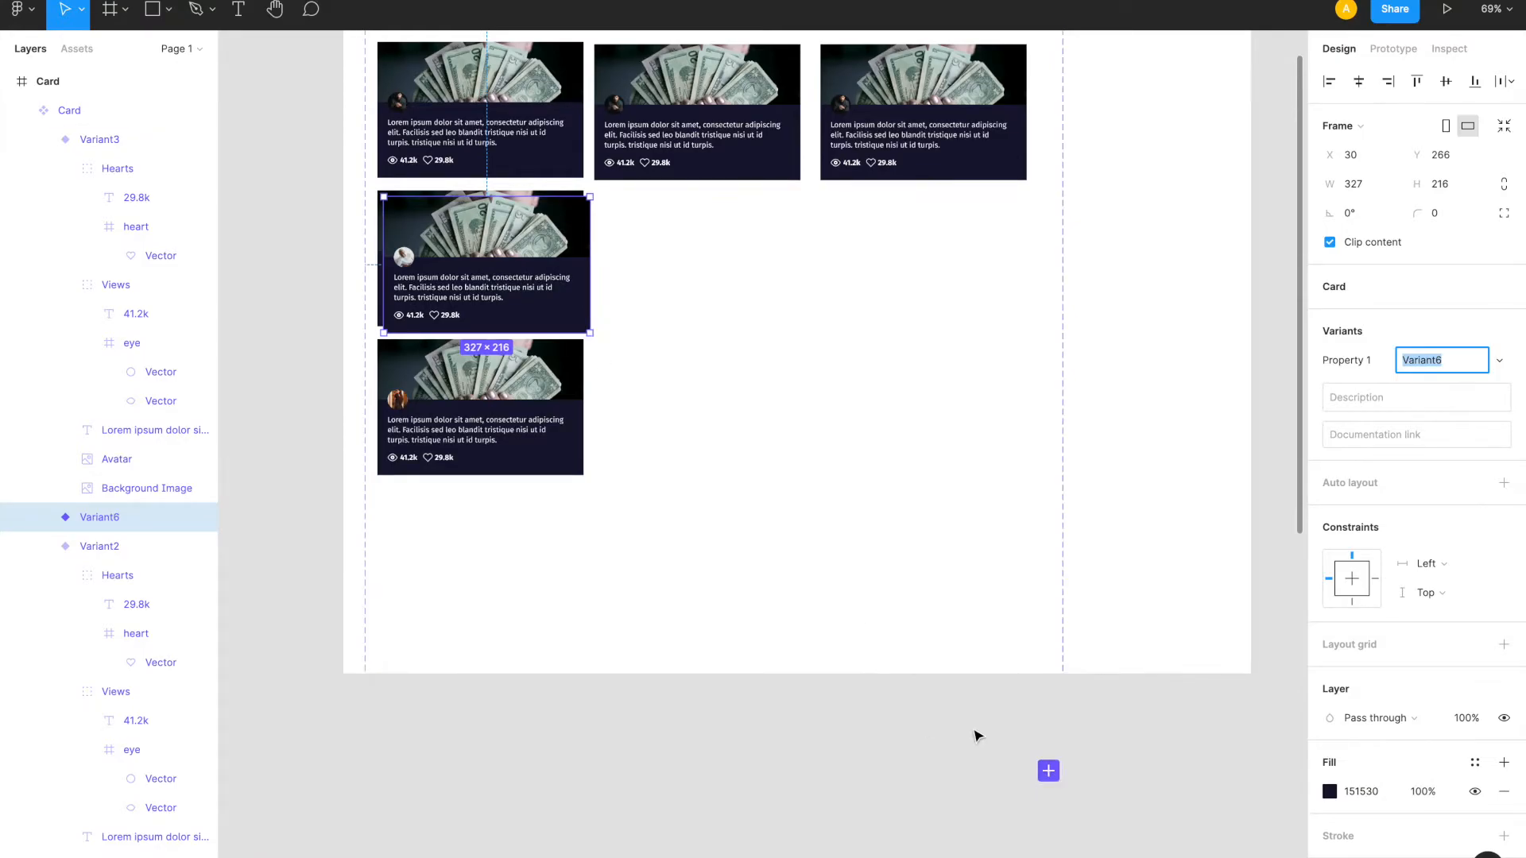
- Add a seventh variant from the Variant2 copy and place Variant6 at X 364 and Variant7 at X 723 in the second row
click(1048, 771)
drag(588, 259, 923, 257)
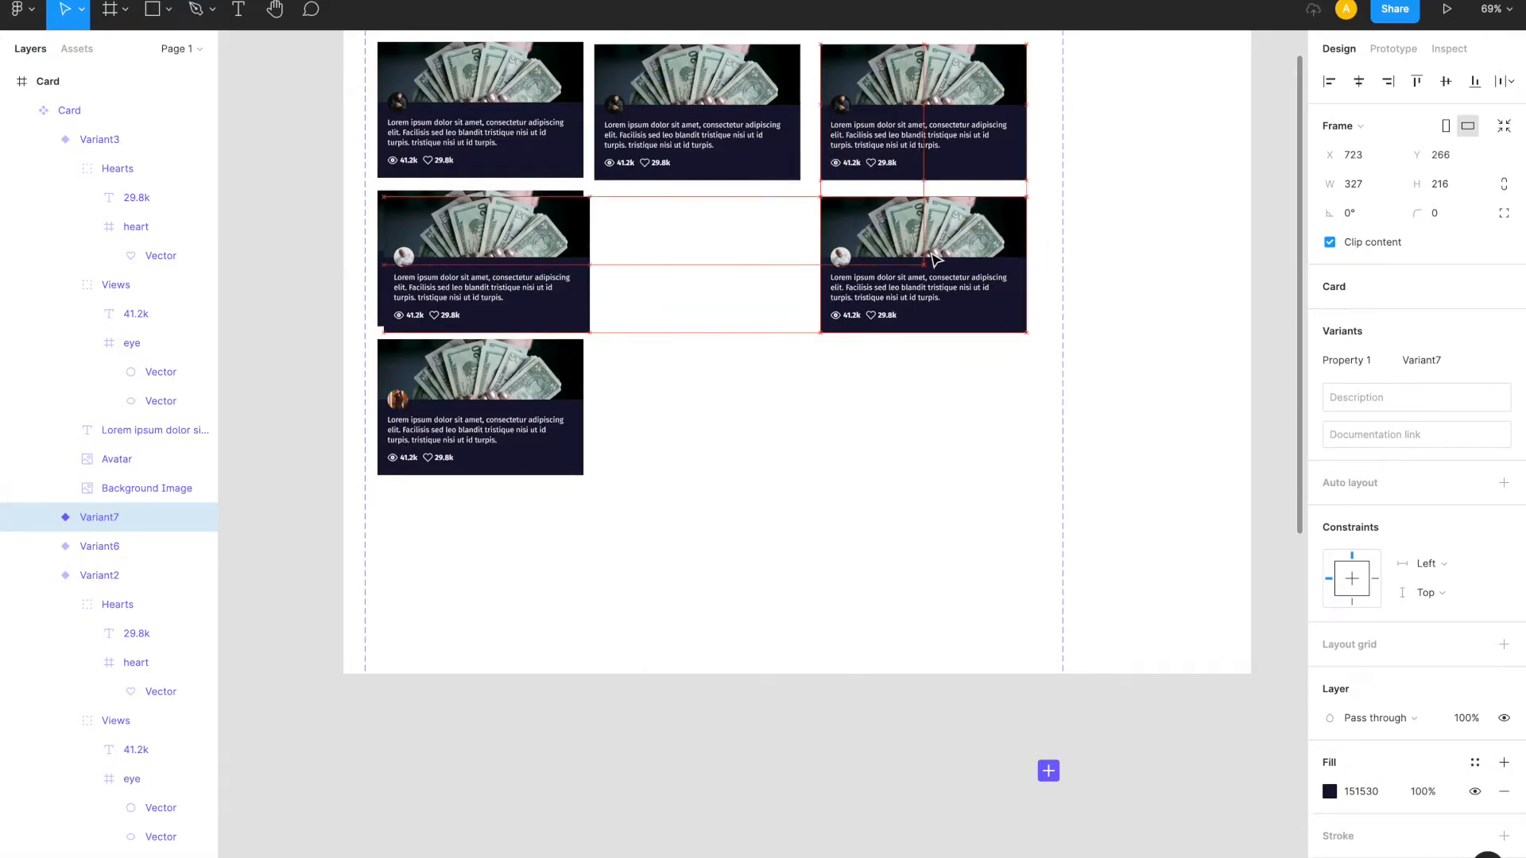
drag(473, 265, 681, 257)
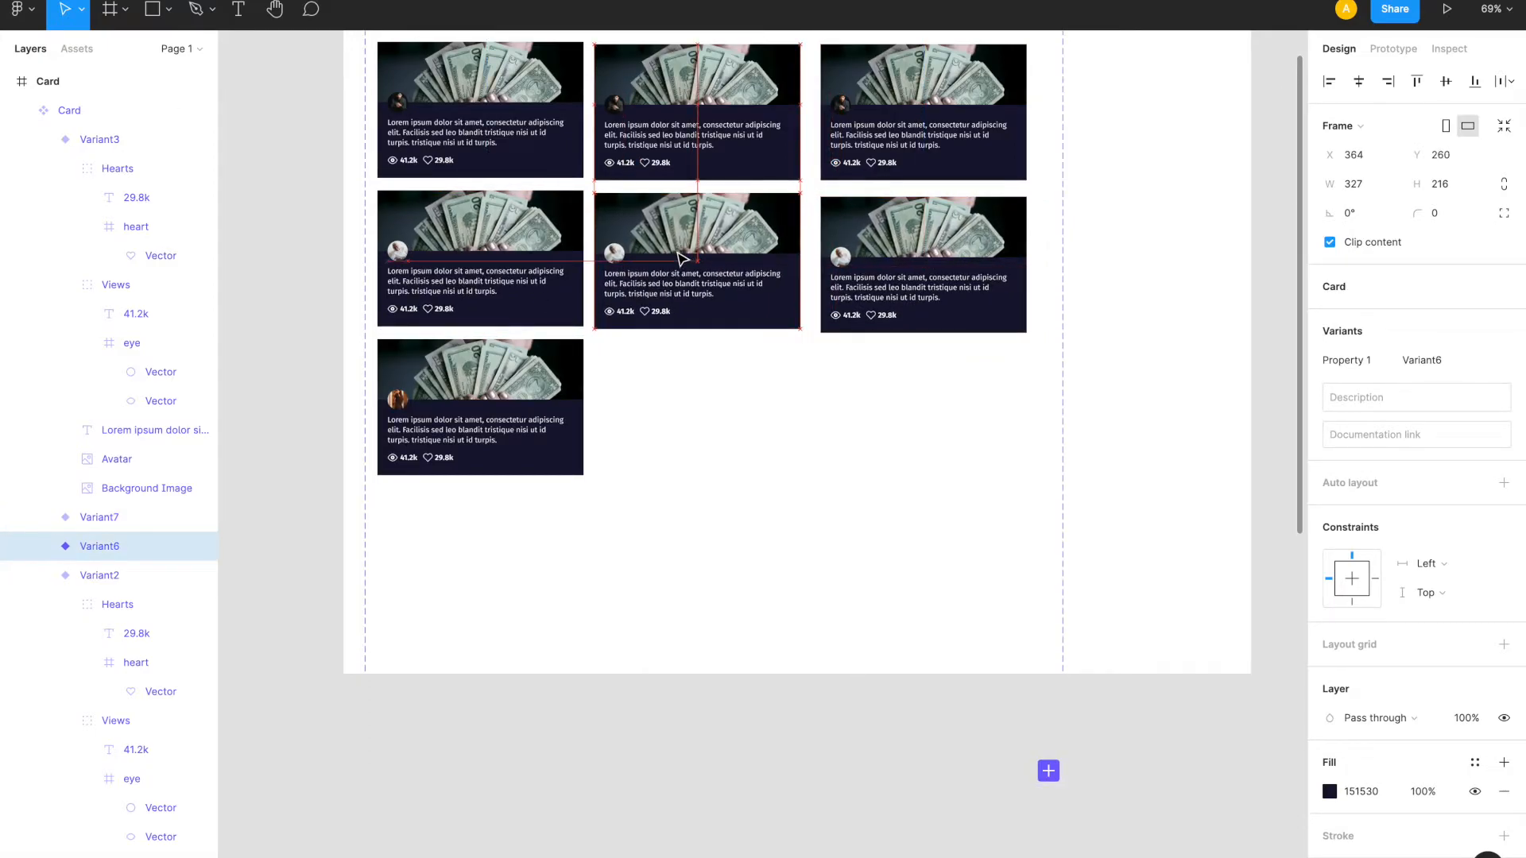
- Add two variants based on Variant3 and place them beside it in the third row, at X 364 and X 716
click(540, 379)
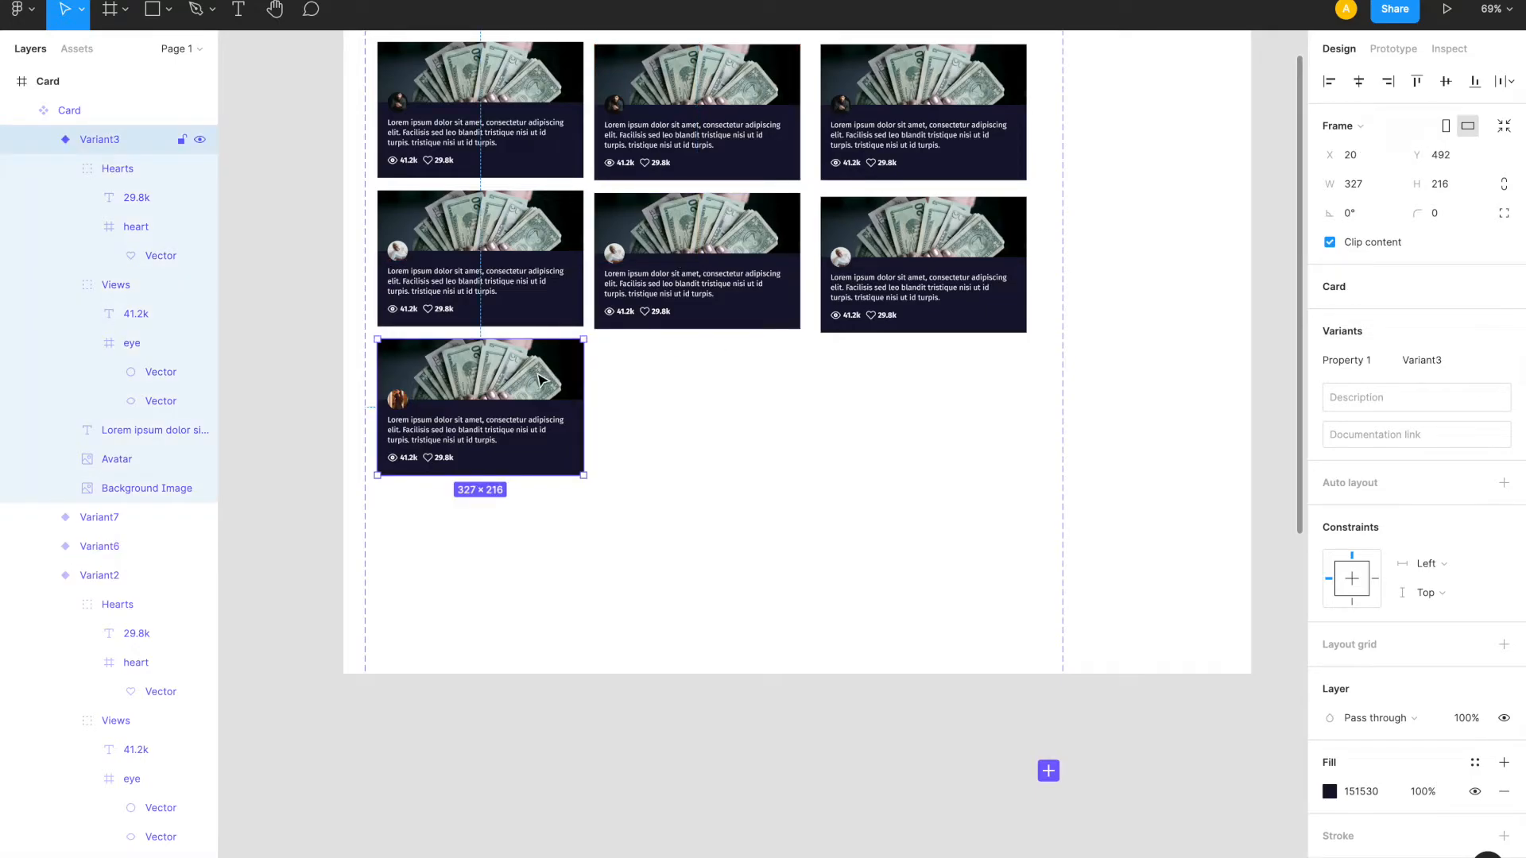
click(1048, 772)
drag(511, 426, 722, 382)
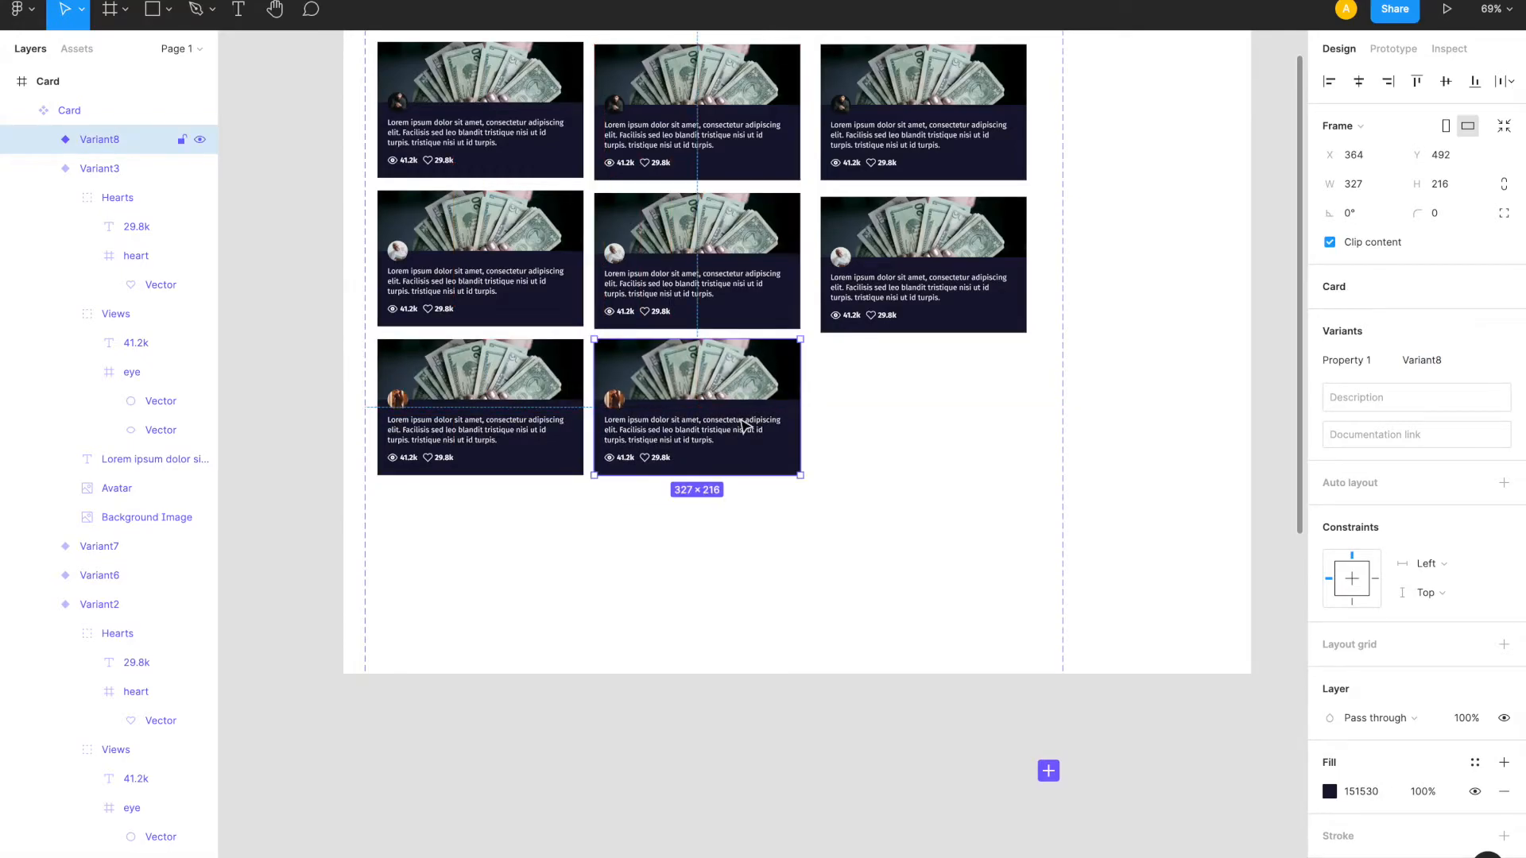
click(1048, 771)
drag(732, 412, 950, 409)
scroll(949, 408, up, 3)
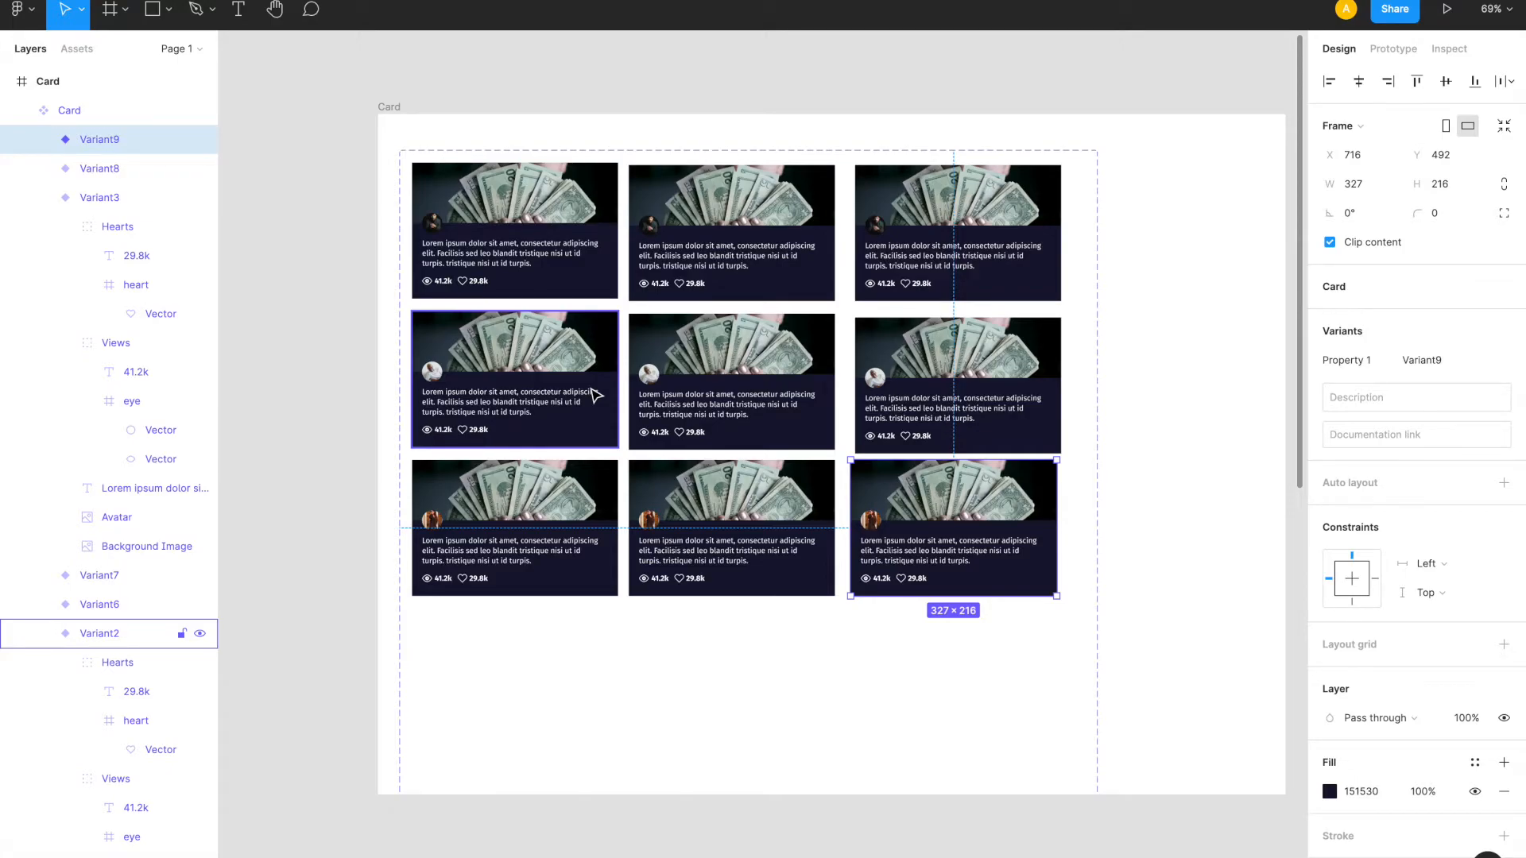
click(546, 364)
double_click(546, 354)
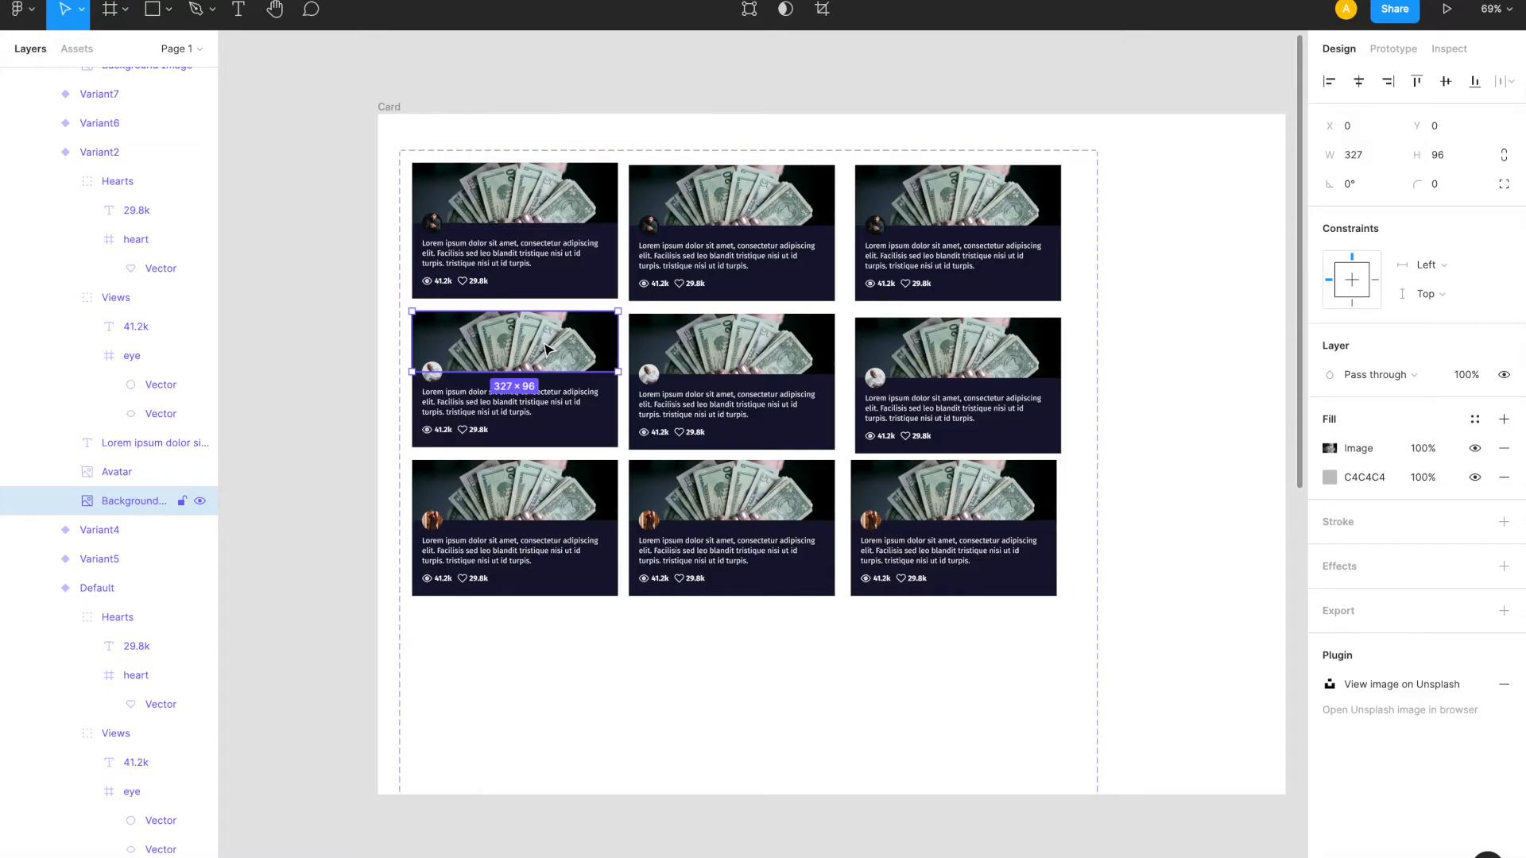
click(578, 219)
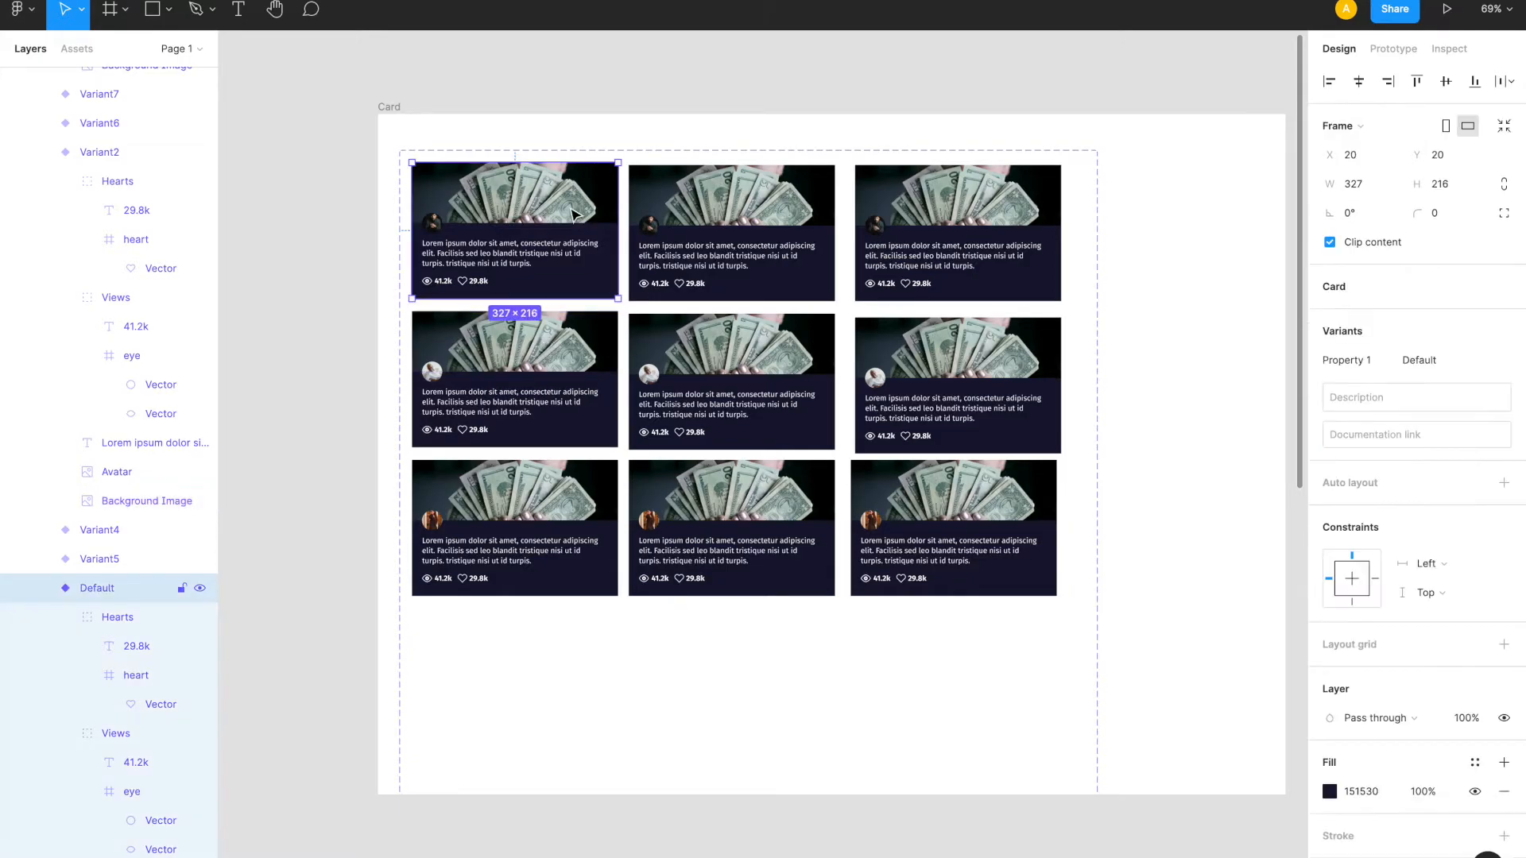
double_click(576, 214)
- Fill the background image of Variant5, the first row's middle card, with a purple starry-sky photo from the Unsplash plugin's space category
click(658, 199)
double_click(733, 188)
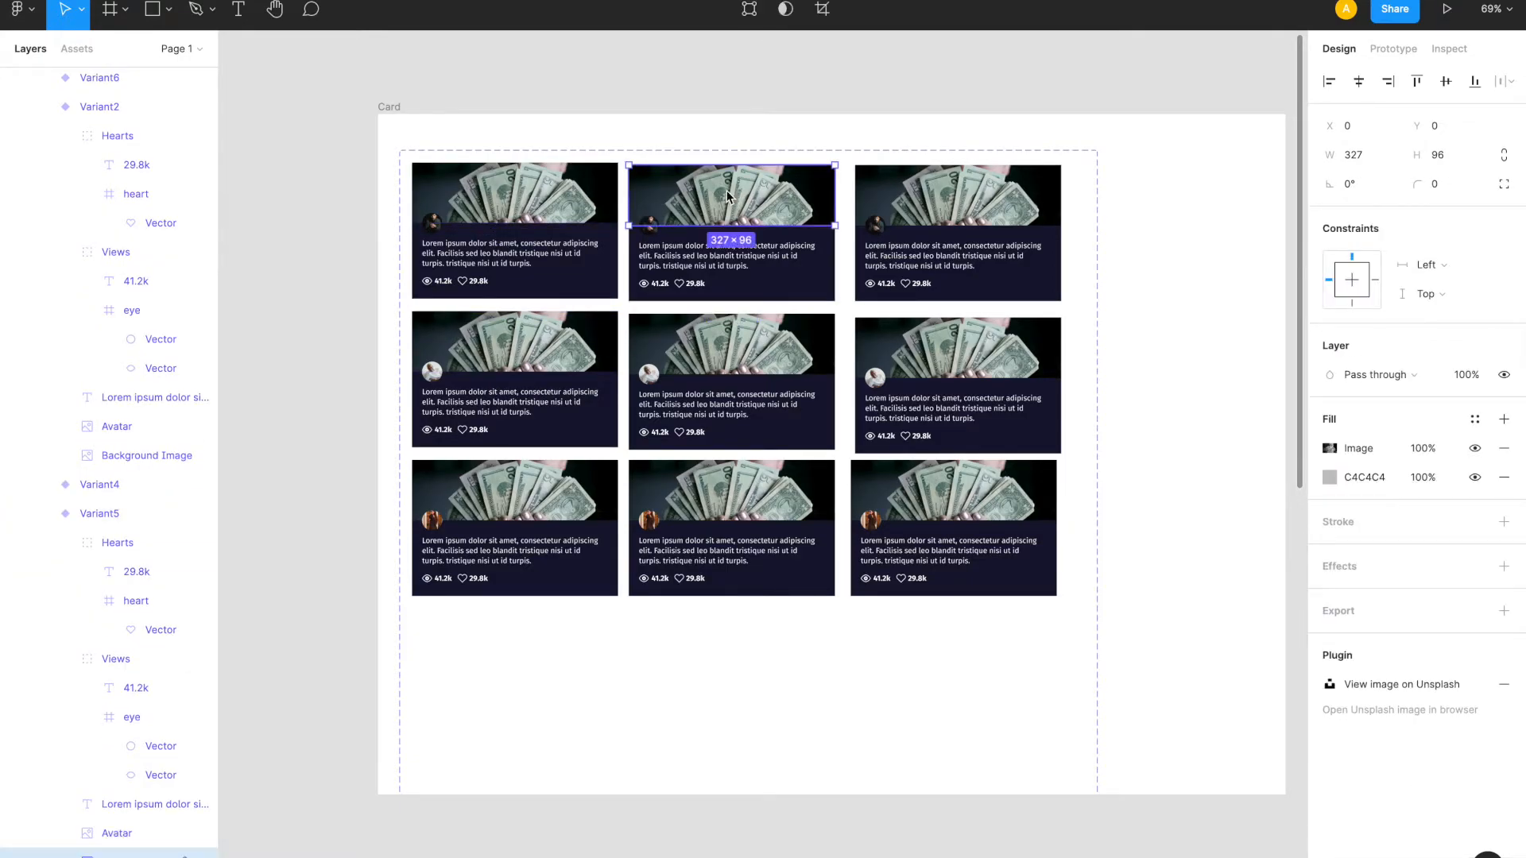
right_click(727, 190)
mouse_move(819, 545)
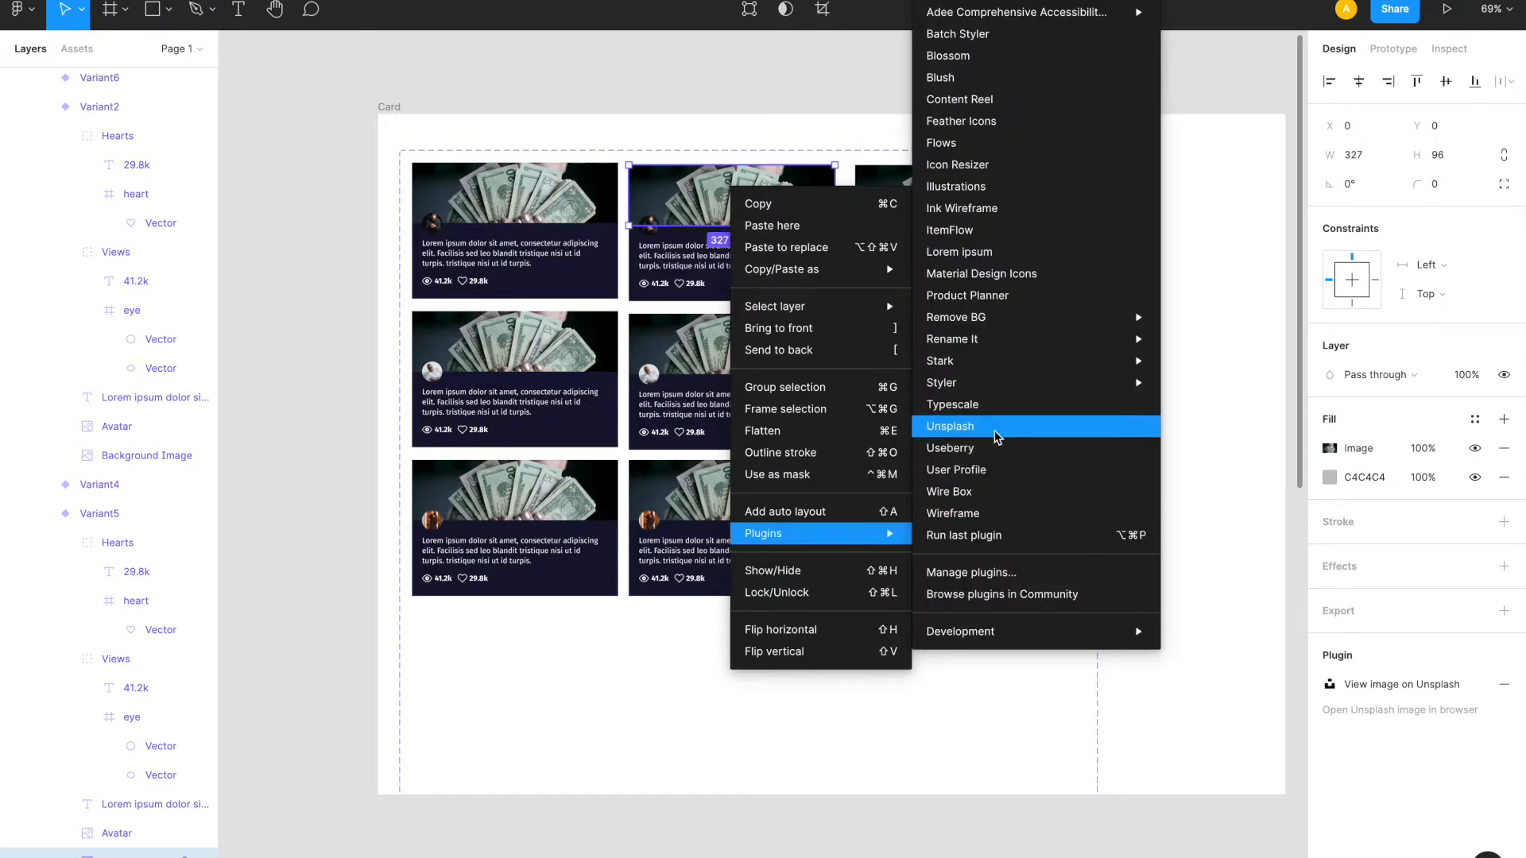
click(996, 434)
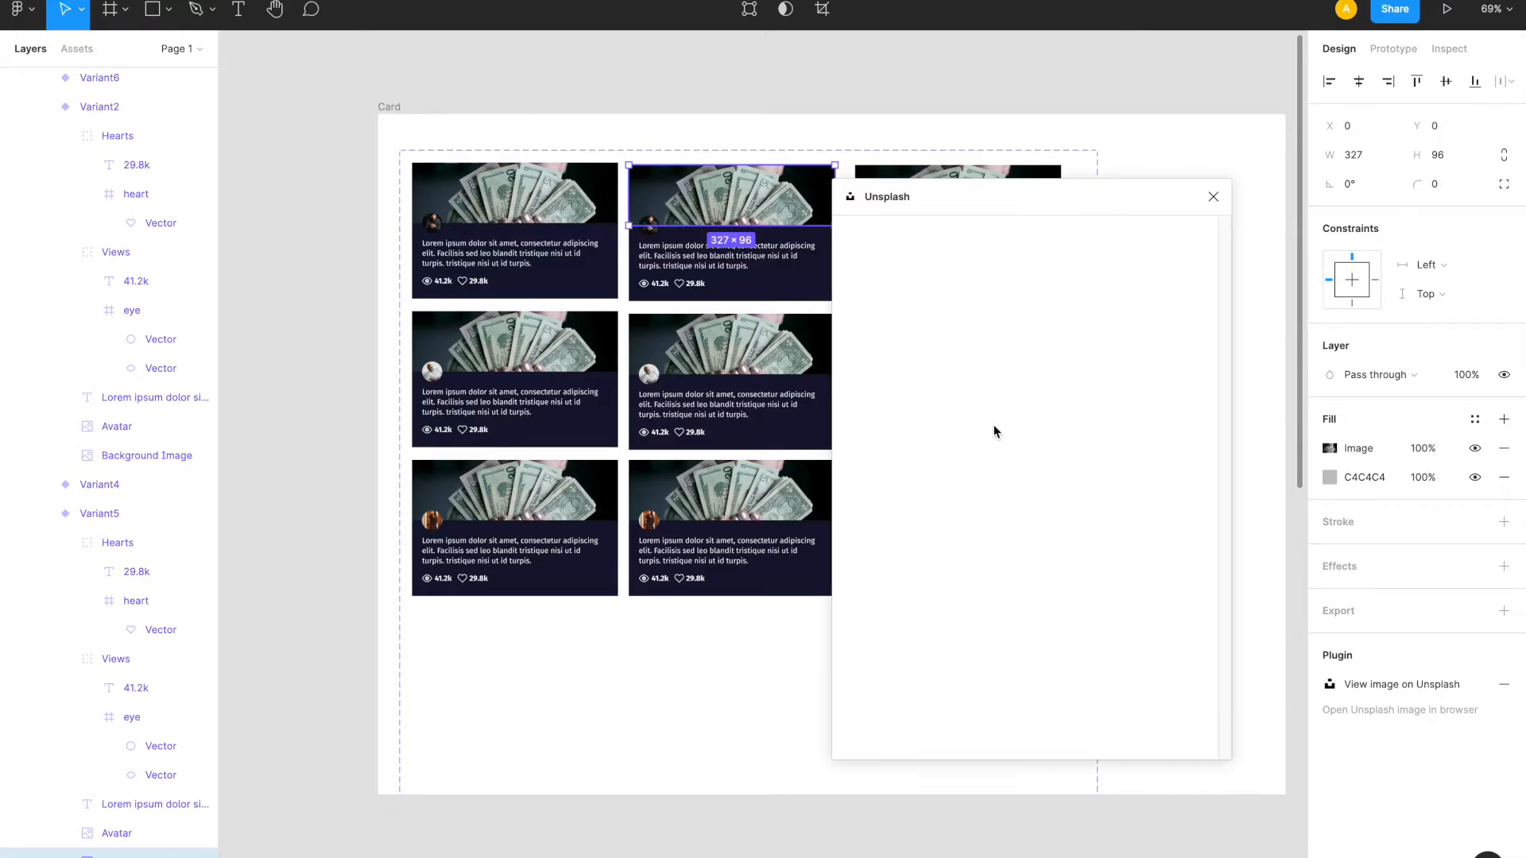
click(1008, 409)
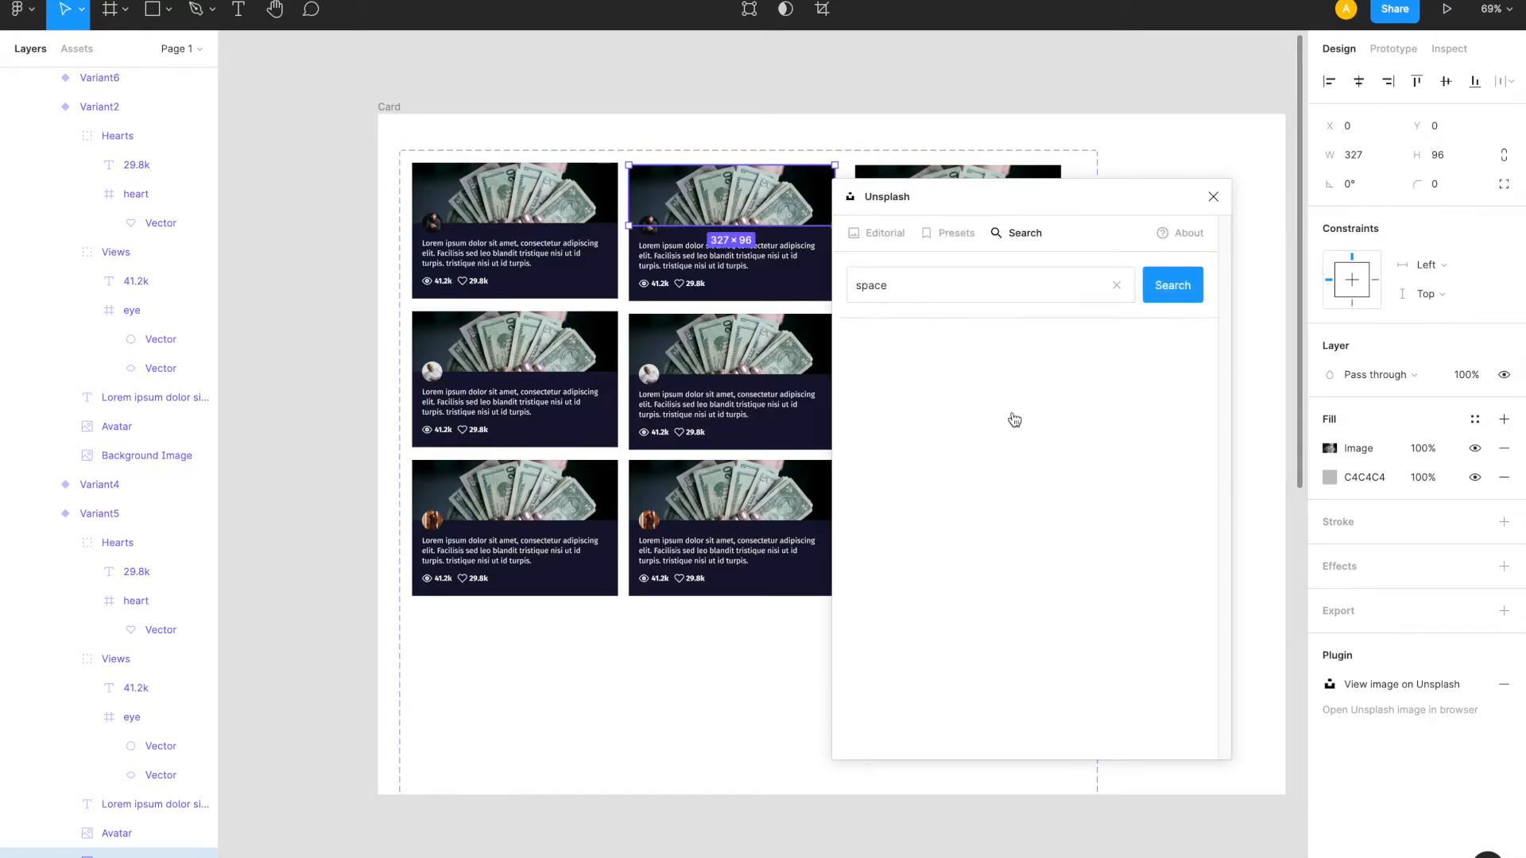
scroll(1107, 603, down, 8)
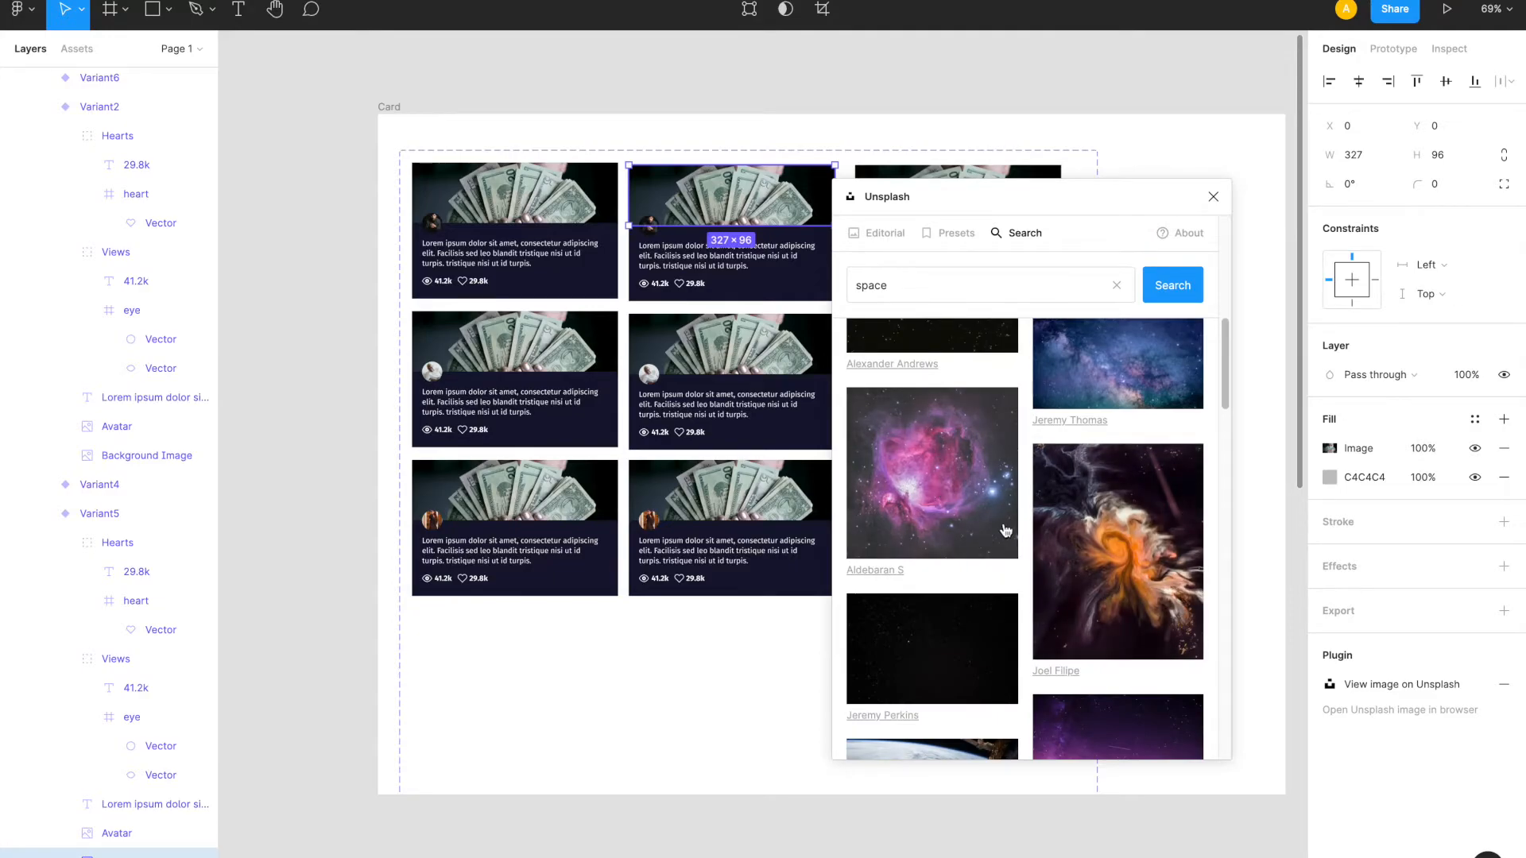
scroll(1025, 568, down, 4)
click(1037, 561)
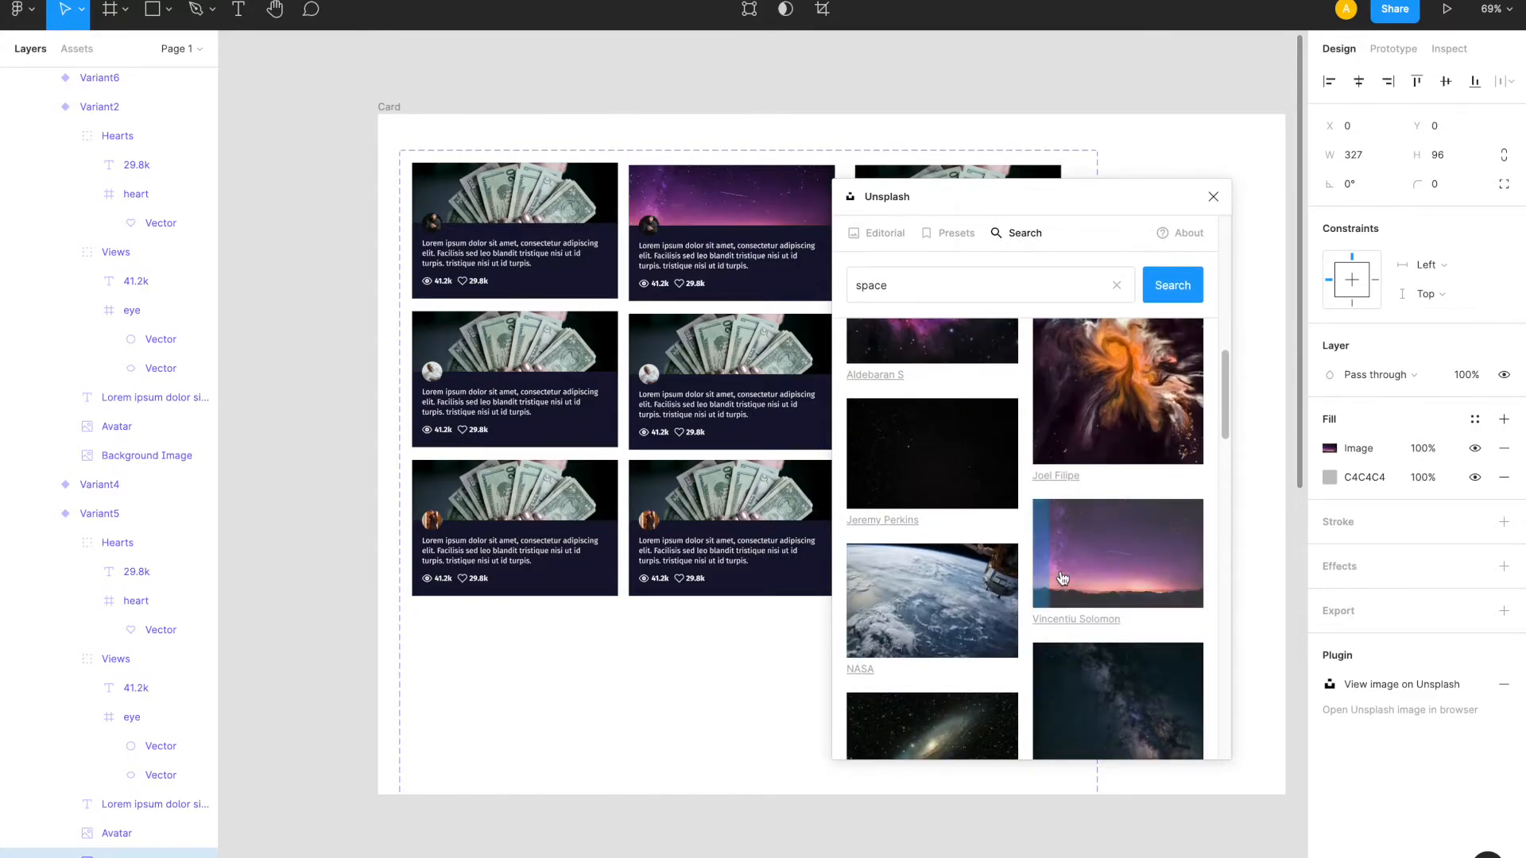
click(1213, 196)
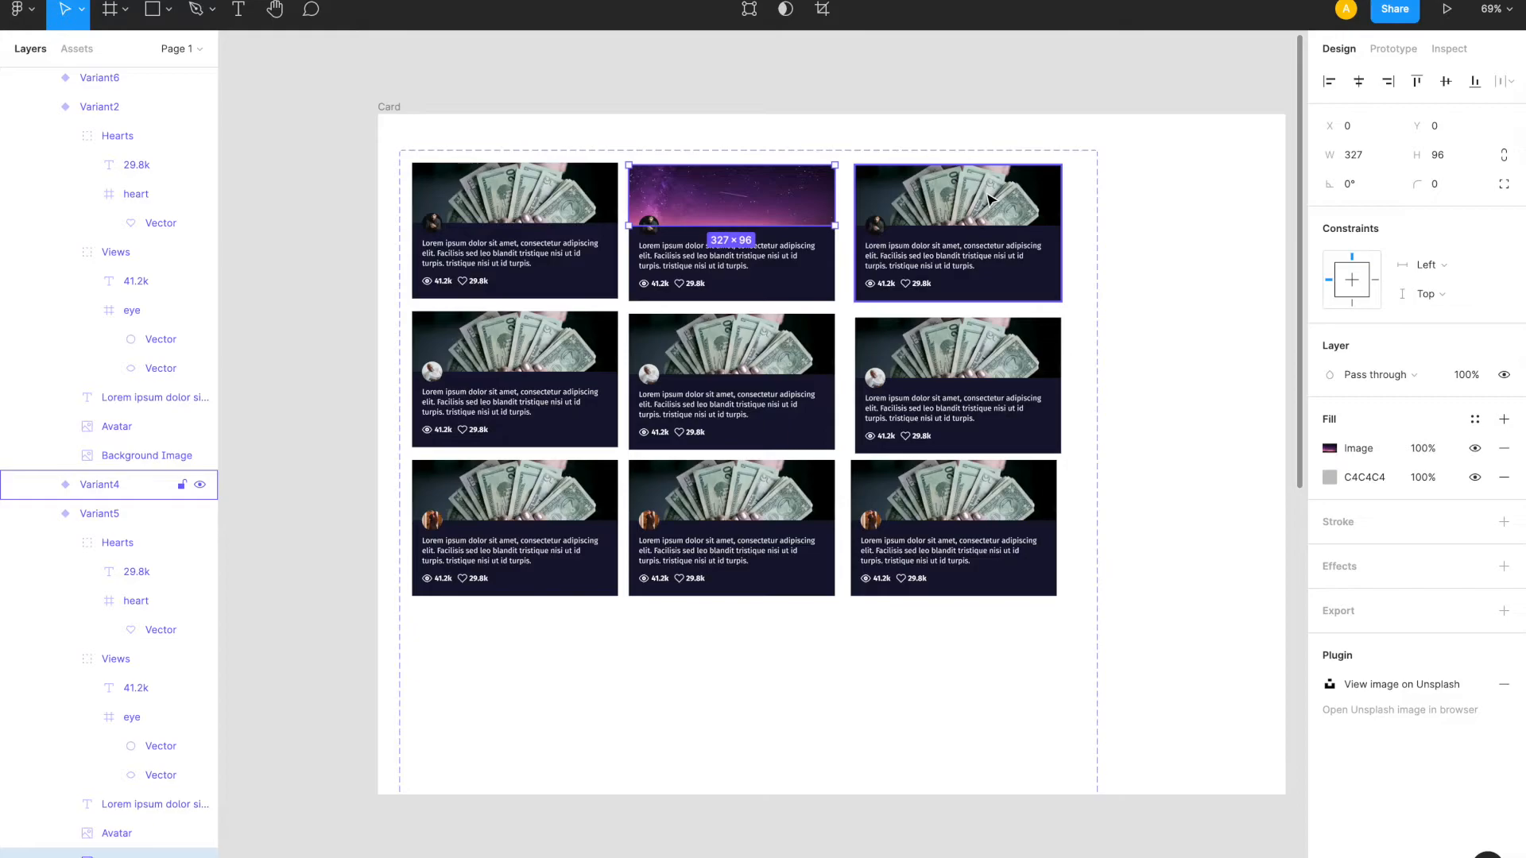
- Fill the background image of Variant4, the first row's third card, with the green matrix-code photo from the Unsplash plugin's technology category
ctrl+click(991, 200)
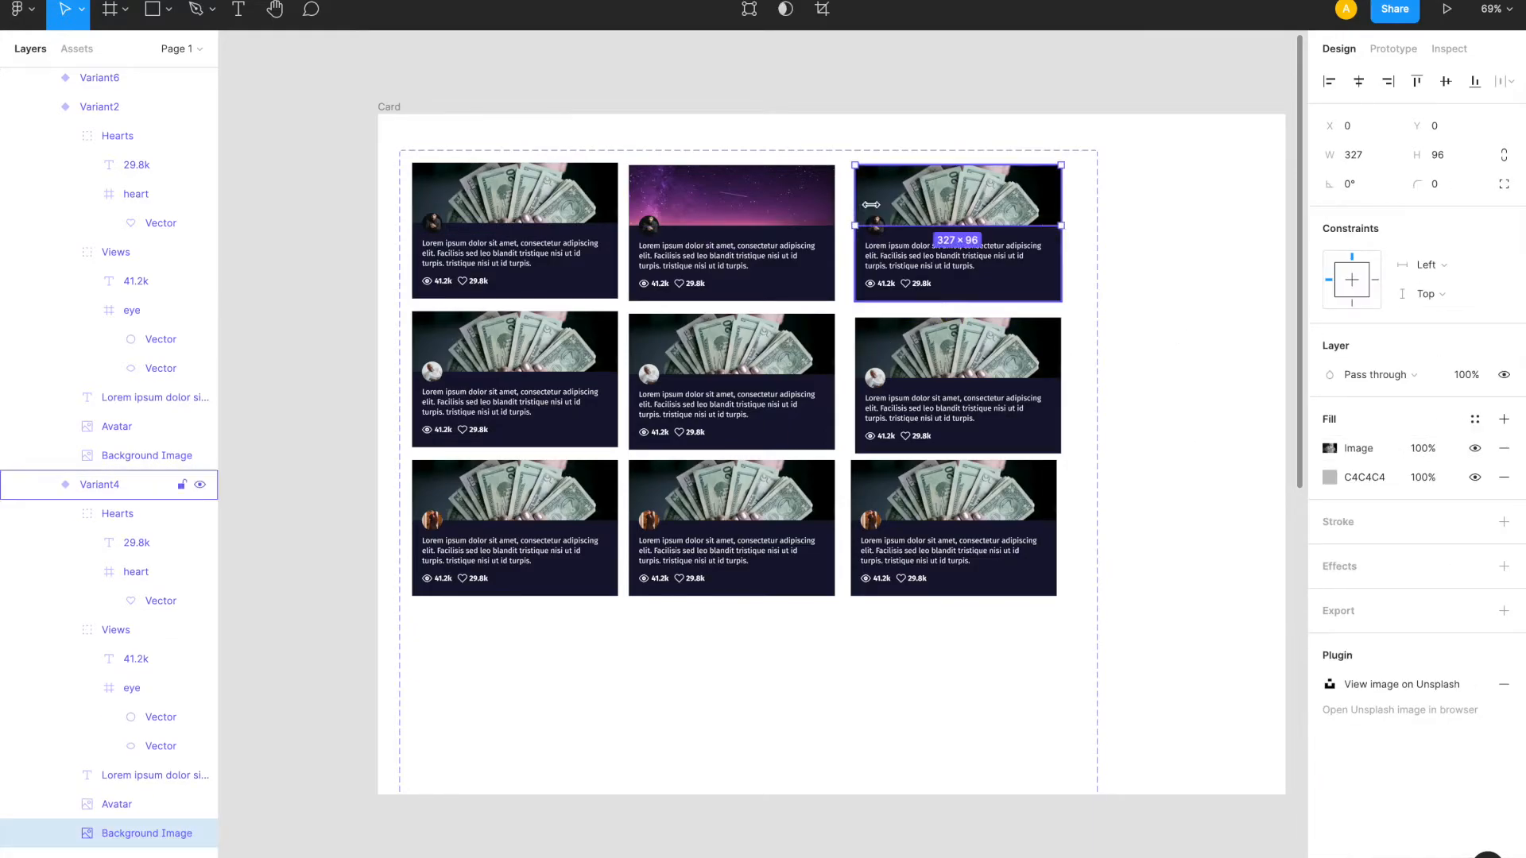
right_click(884, 200)
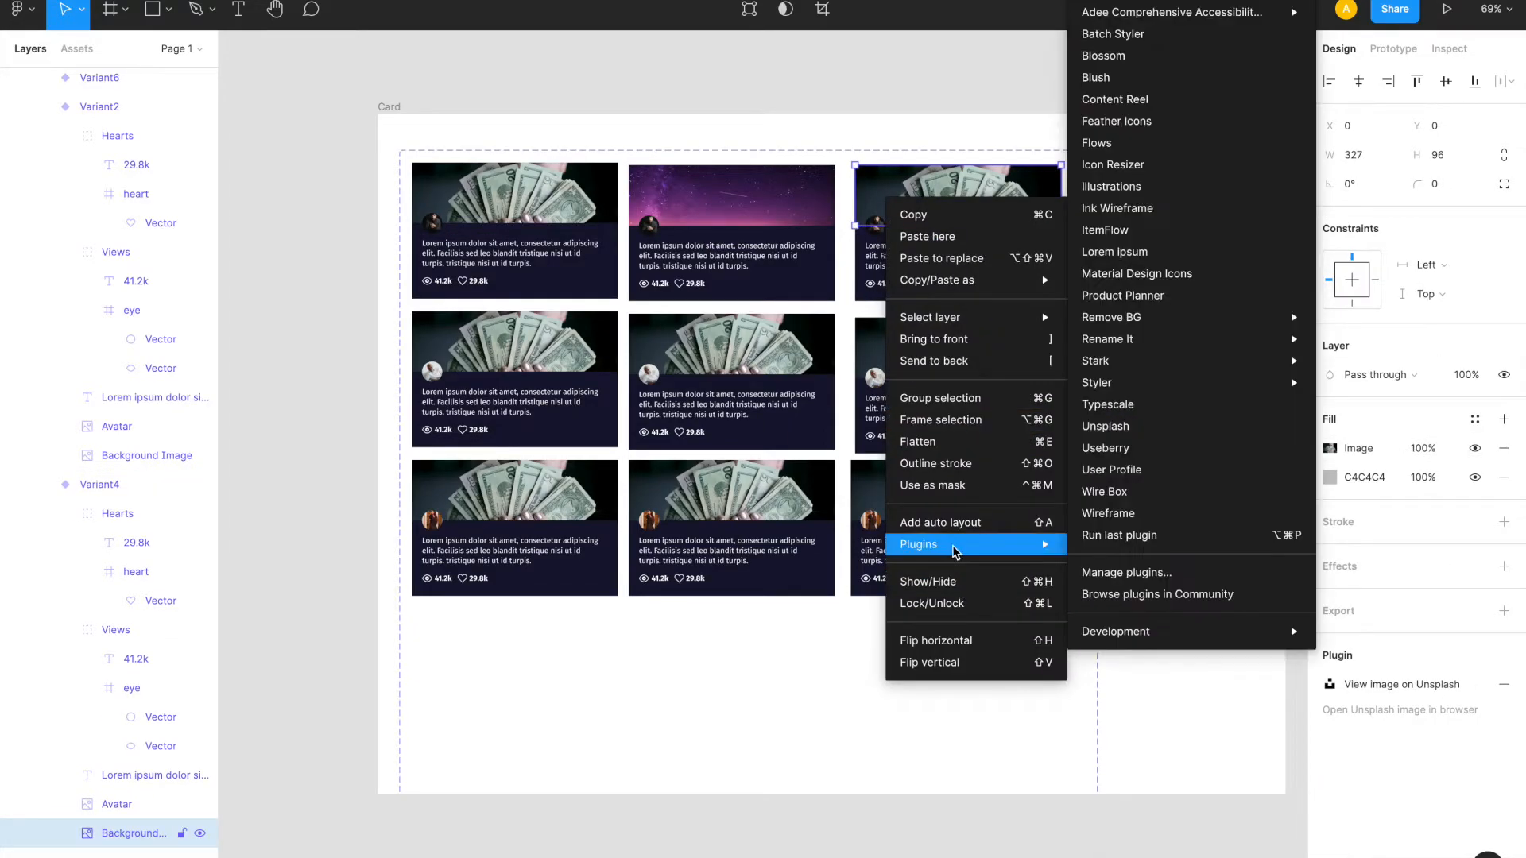
click(1126, 434)
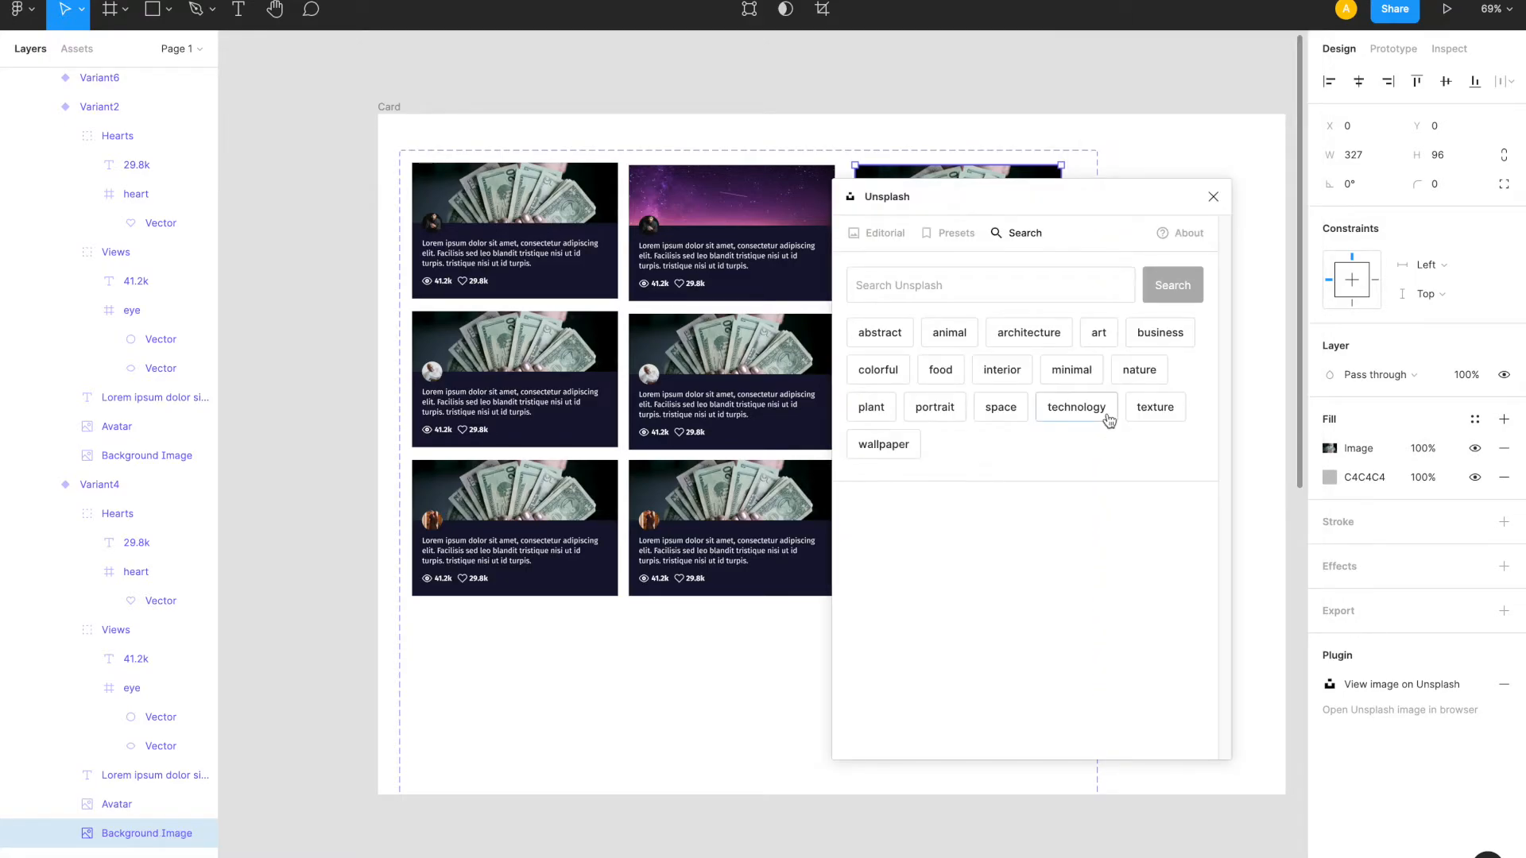
click(1106, 412)
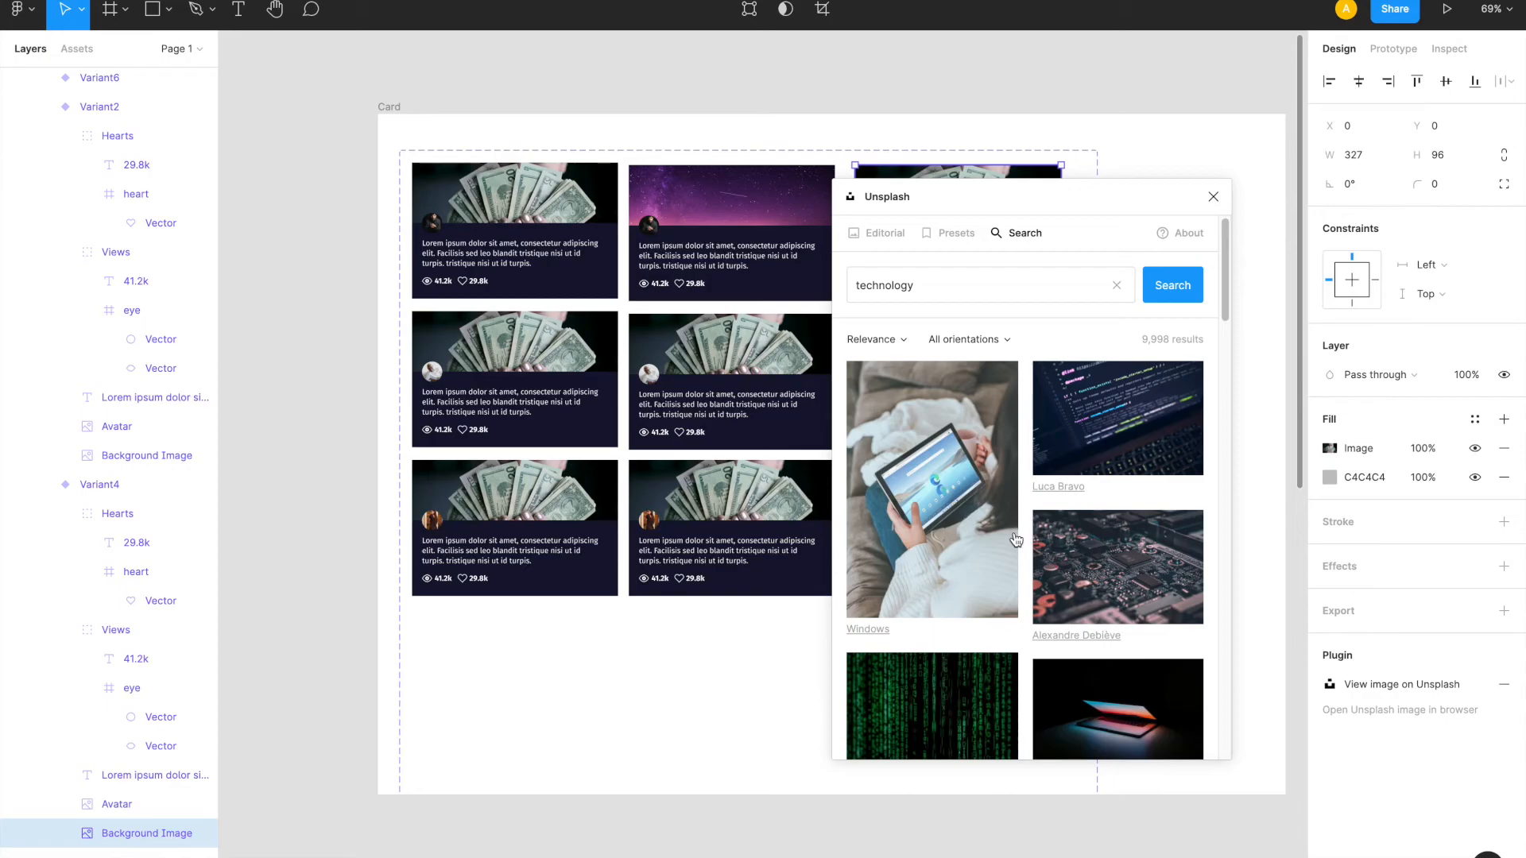
scroll(1027, 533, down, 2)
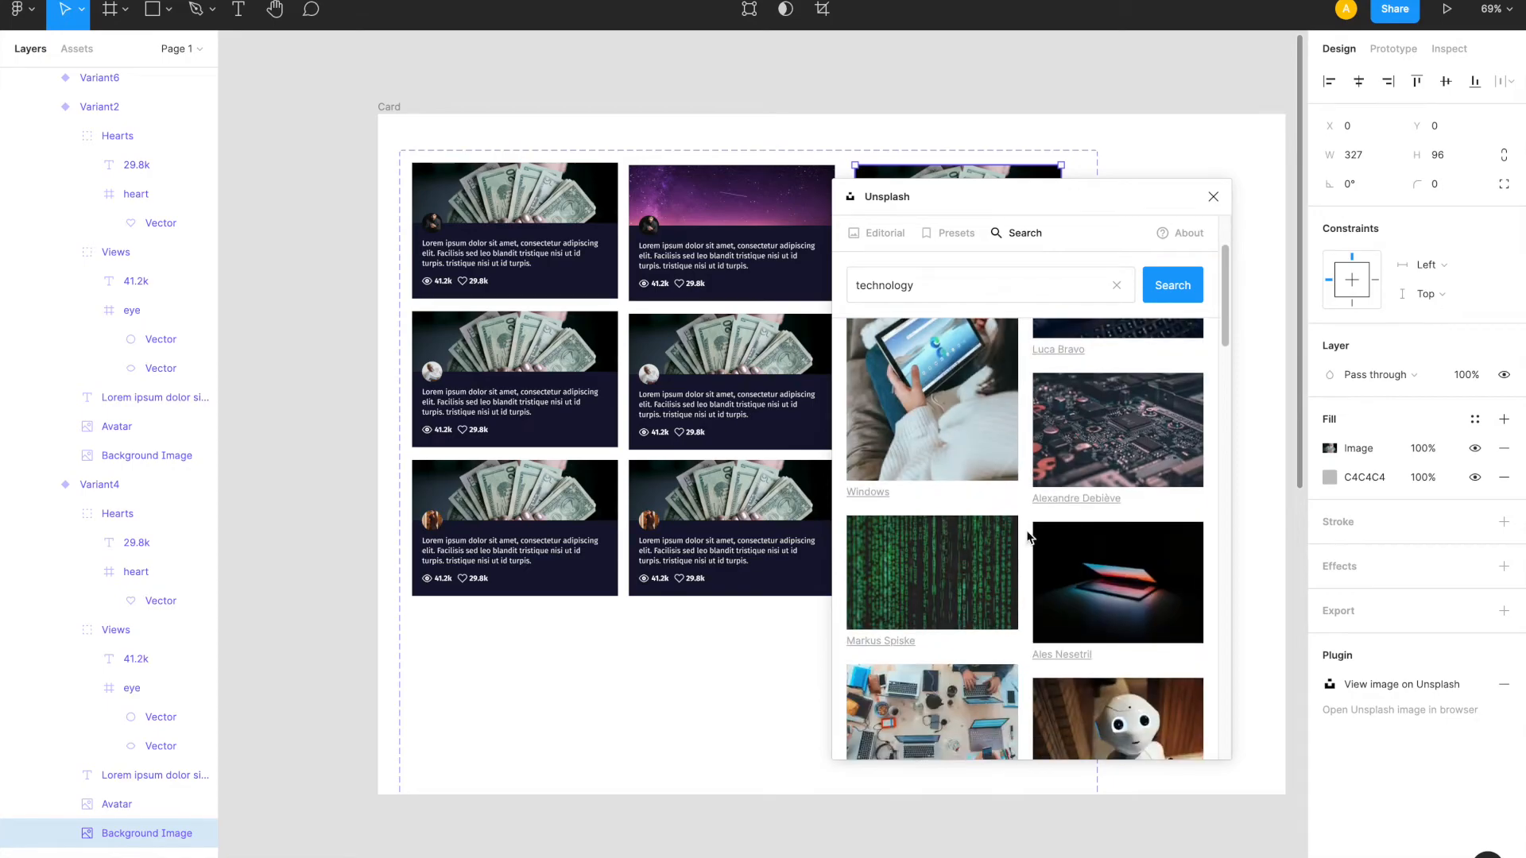
click(904, 579)
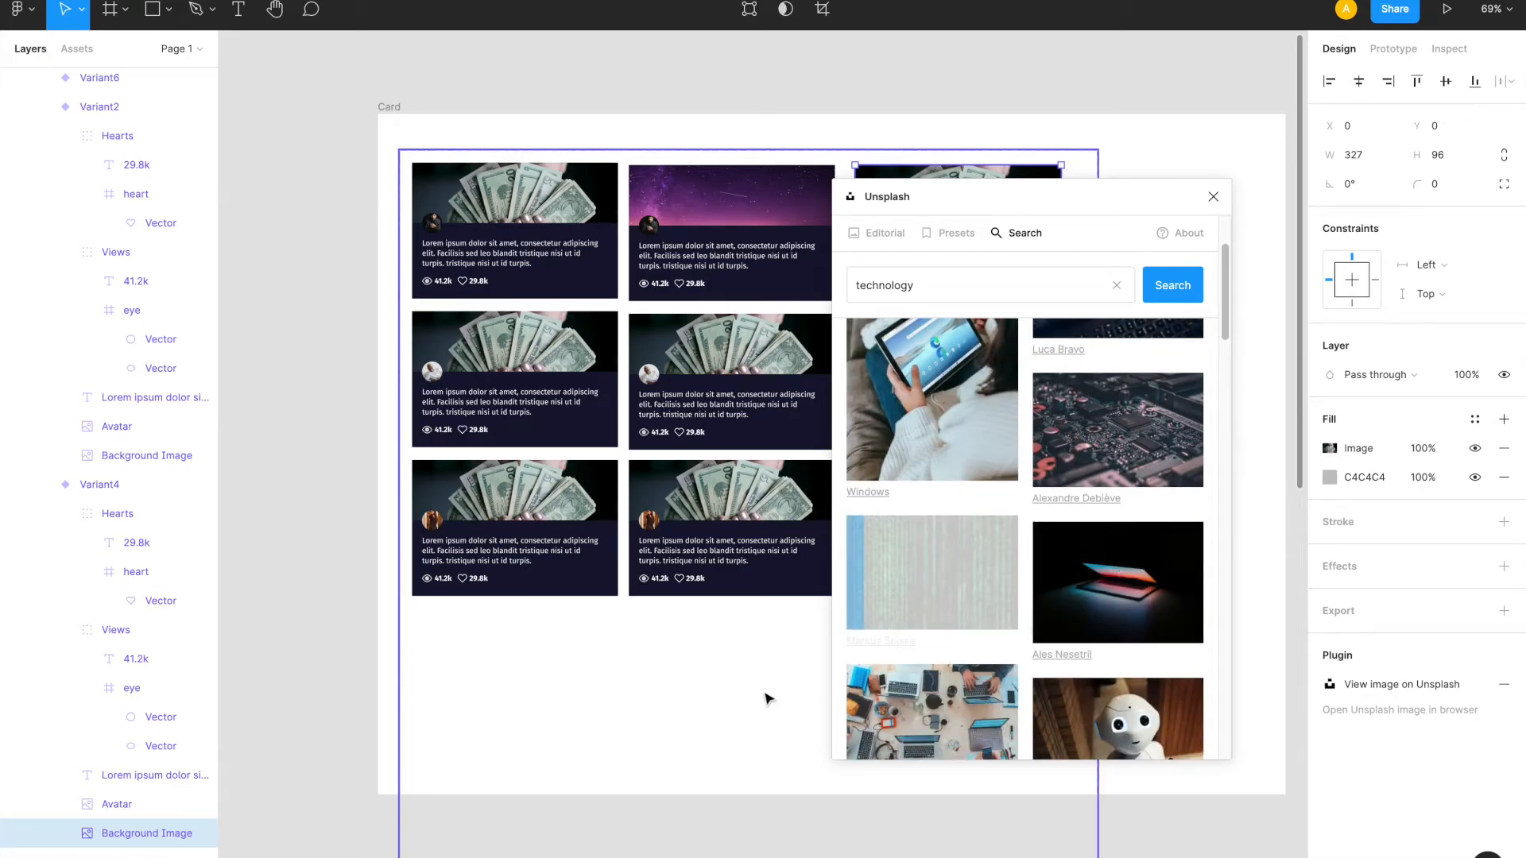
click(1212, 197)
click(1194, 283)
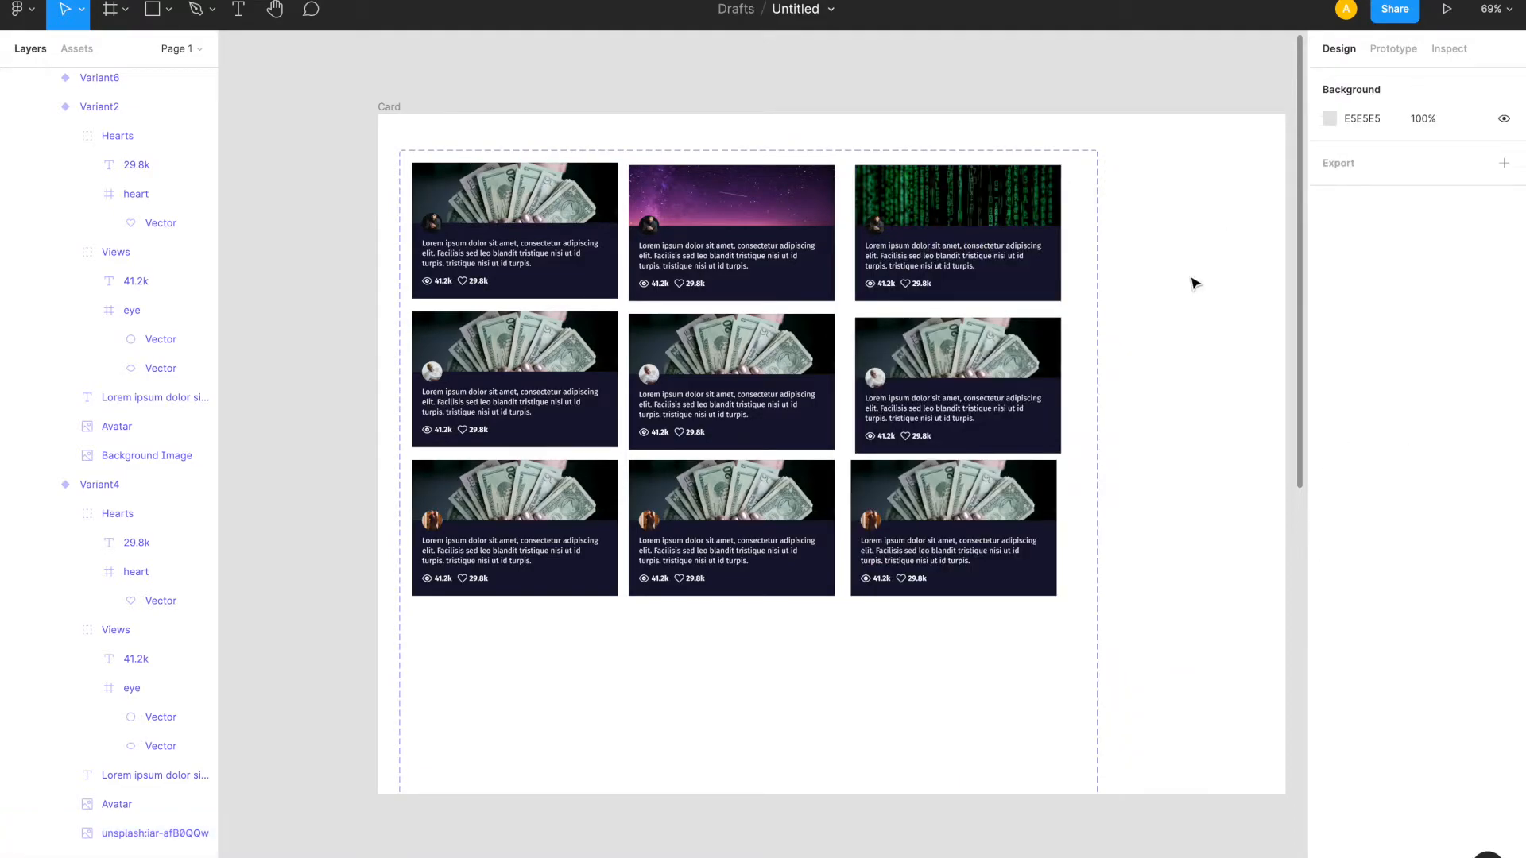
- Fill the background image of Variant6, the second row's middle card, with the purple starry-sky photo from Unsplash's space category
click(537, 365)
click(718, 350)
double_click(718, 349)
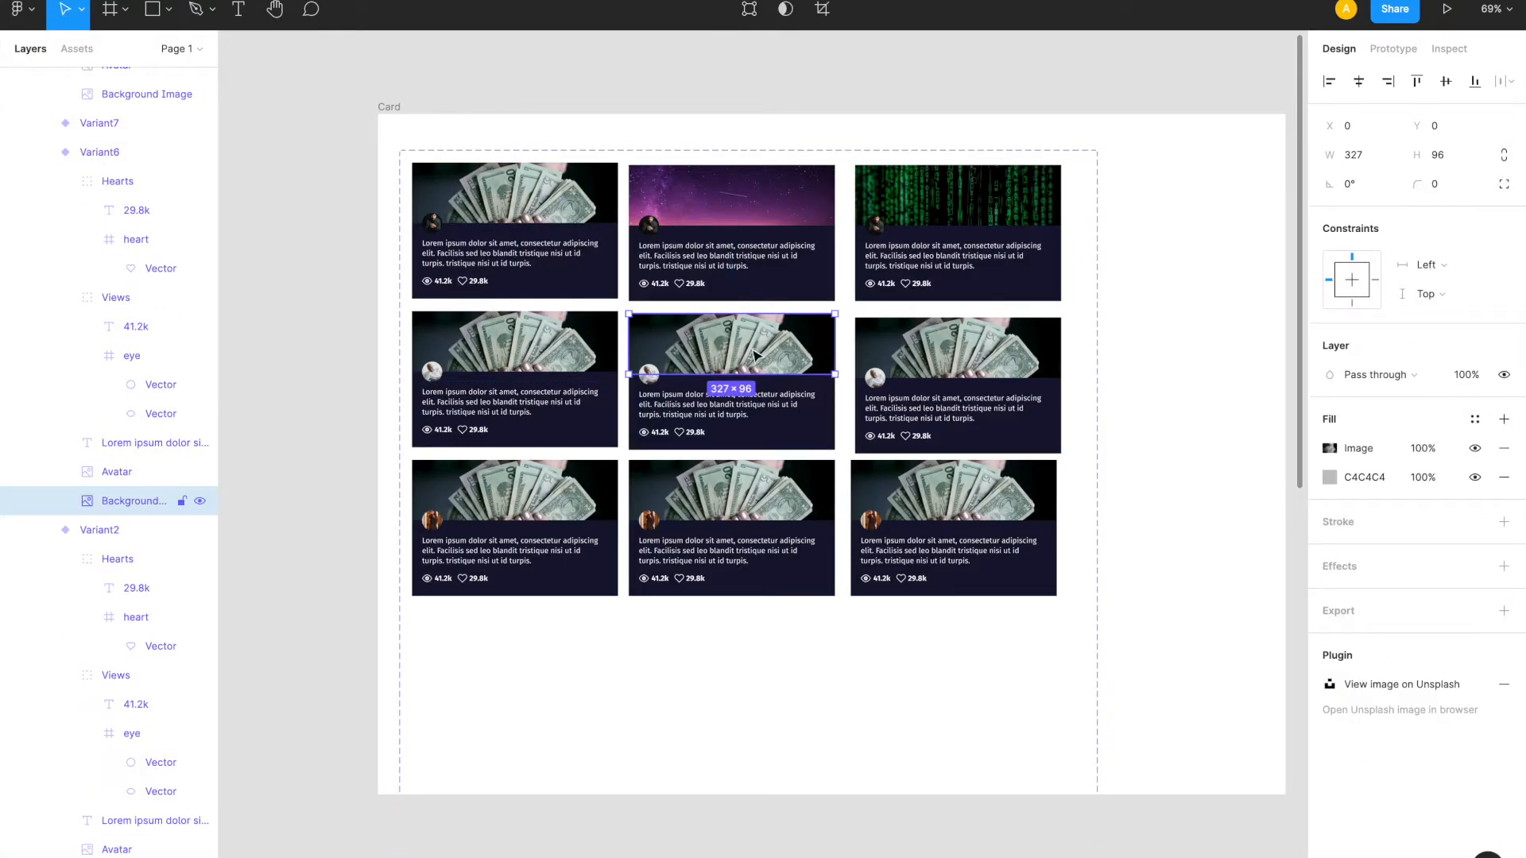
right_click(793, 357)
mouse_move(865, 698)
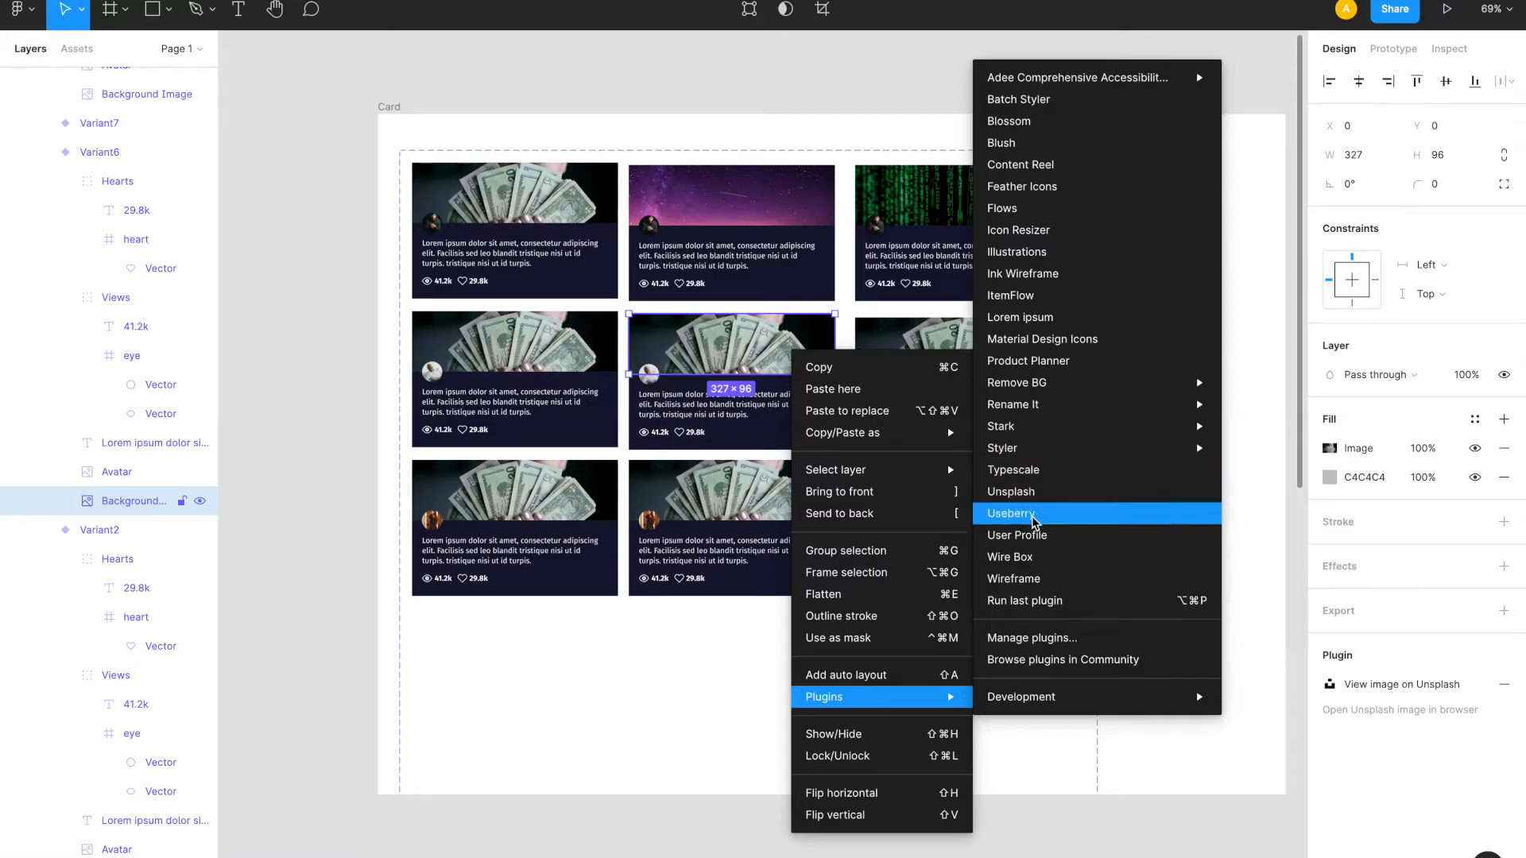
click(1011, 492)
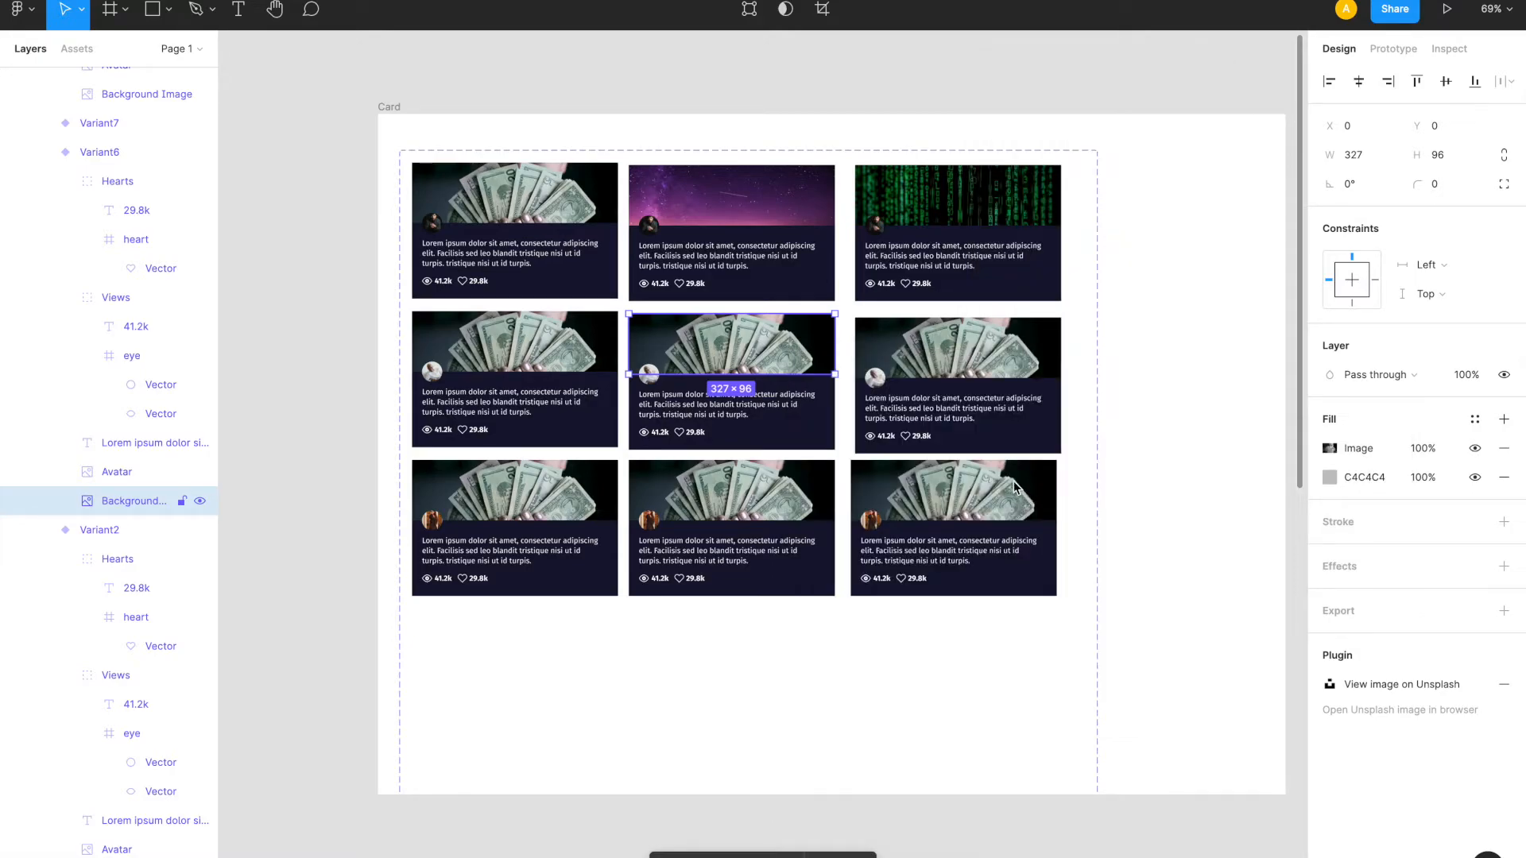
click(998, 410)
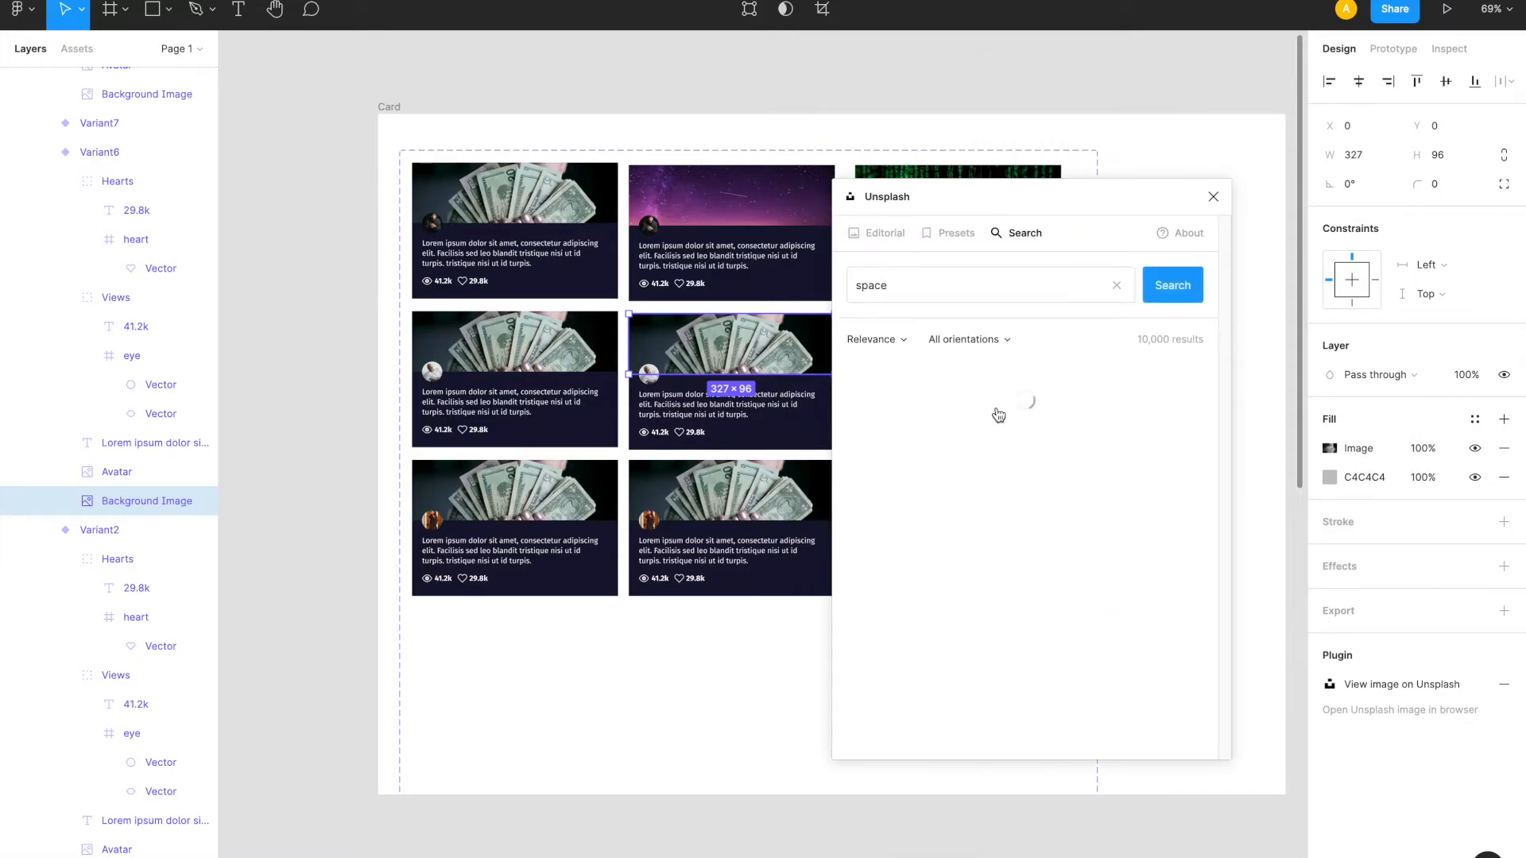
scroll(1089, 628, down, 2)
scroll(1089, 628, down, 3)
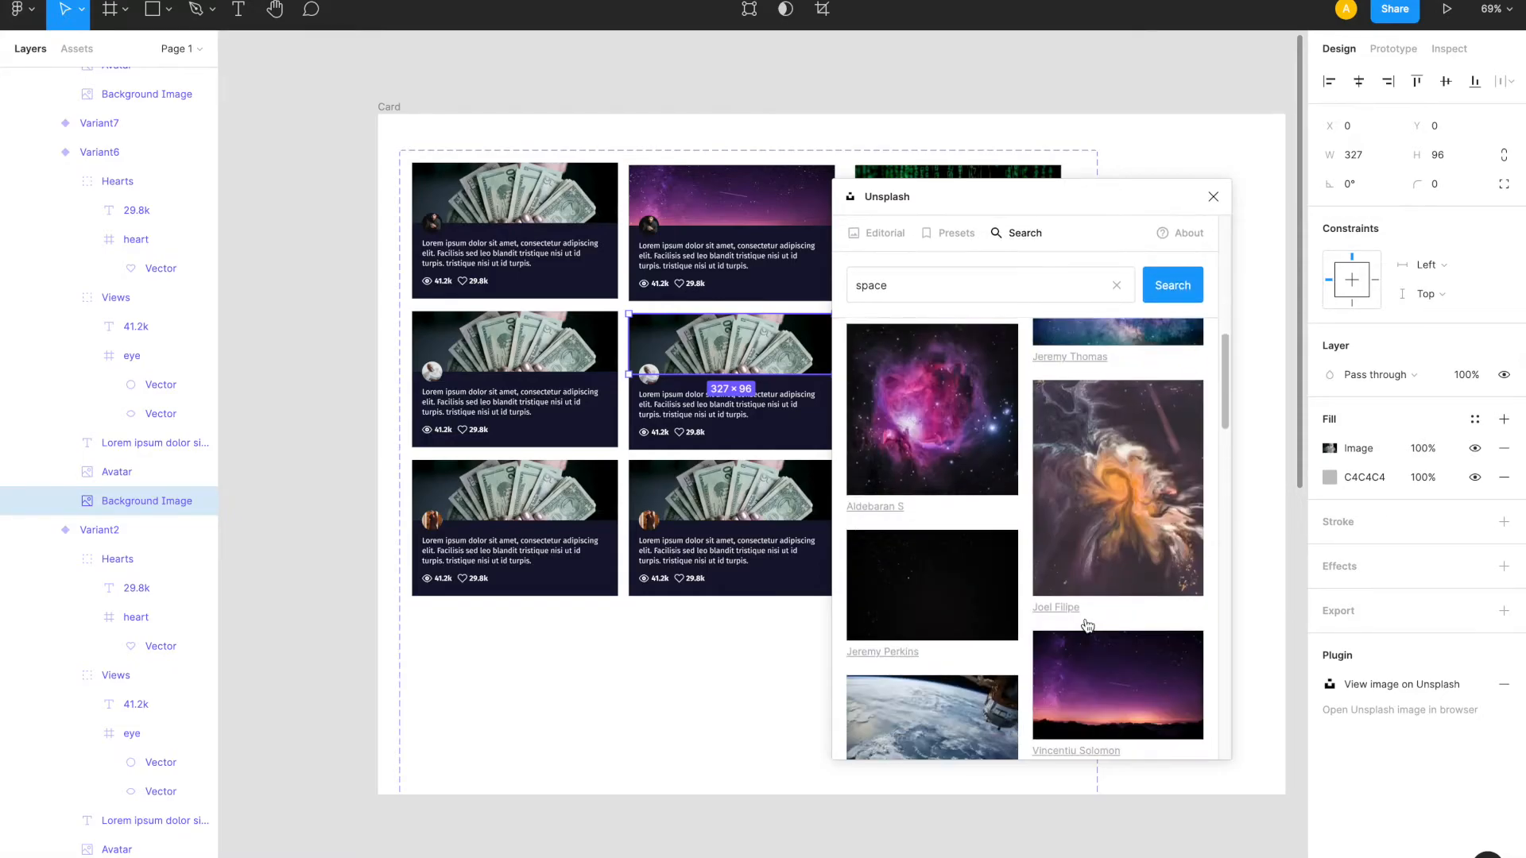
click(1086, 626)
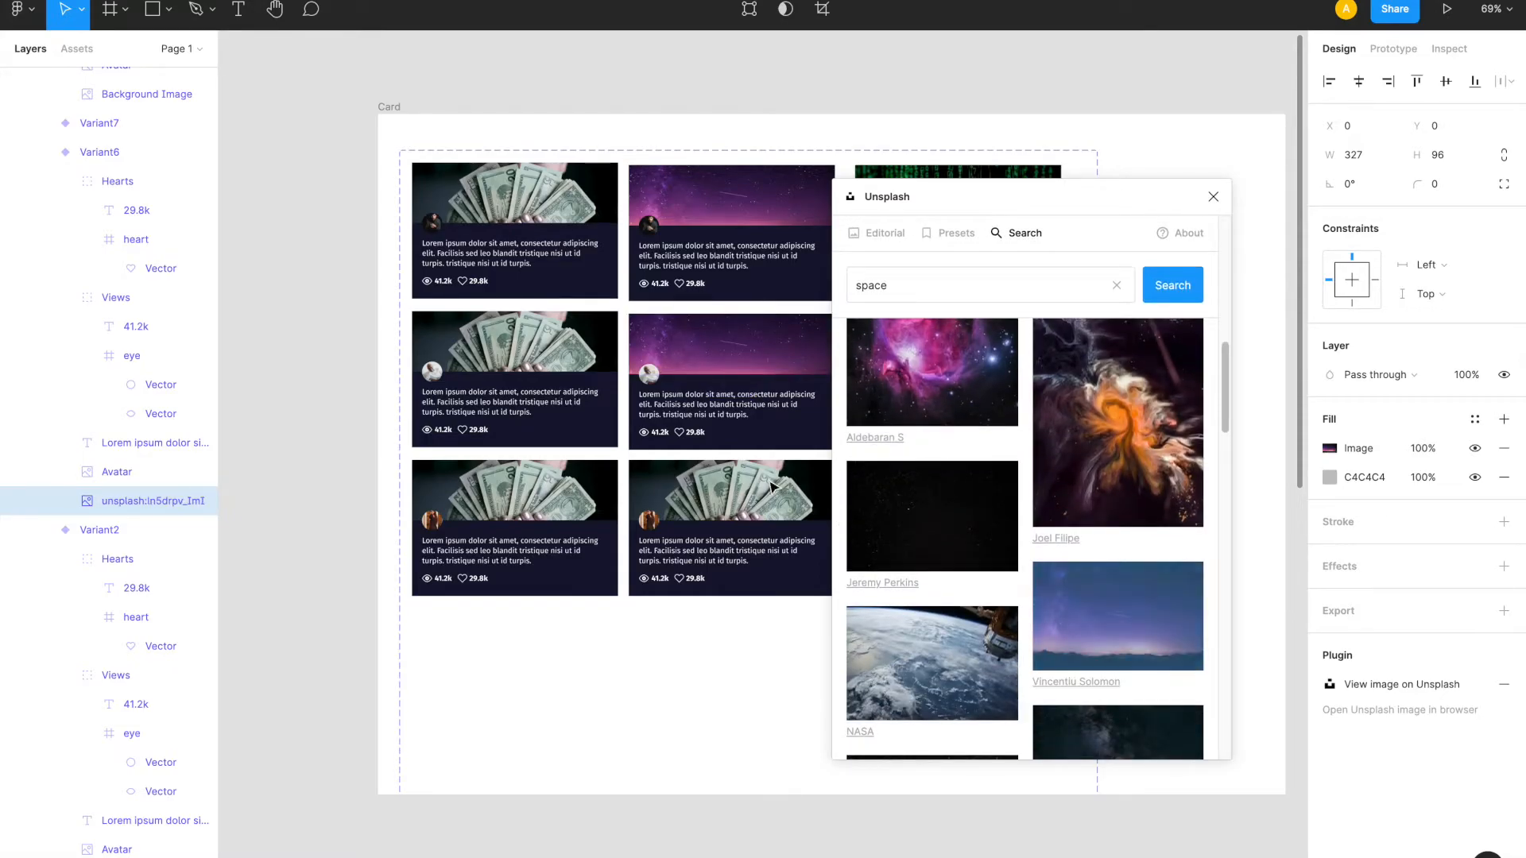
- Apply the same purple starry-sky photo to the background image of Variant8, the third row's middle card, and move the Unsplash window aside
click(747, 506)
click(1076, 613)
drag(951, 197, 366, 217)
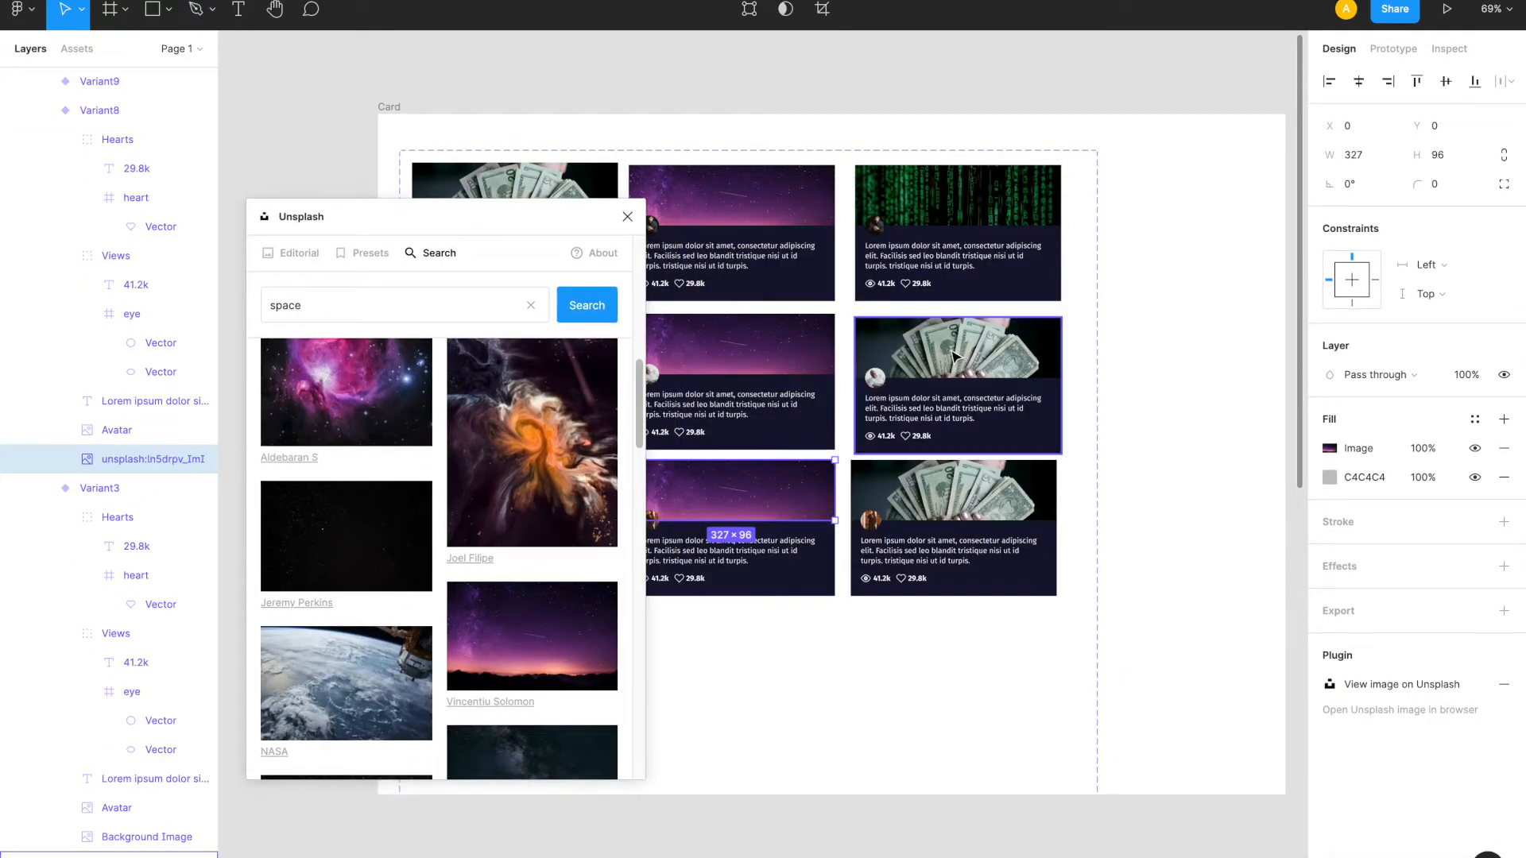
- Fill the background image of Variant7, the second row's third card, with the green matrix-code photo from Unsplash's technology category
double_click(955, 354)
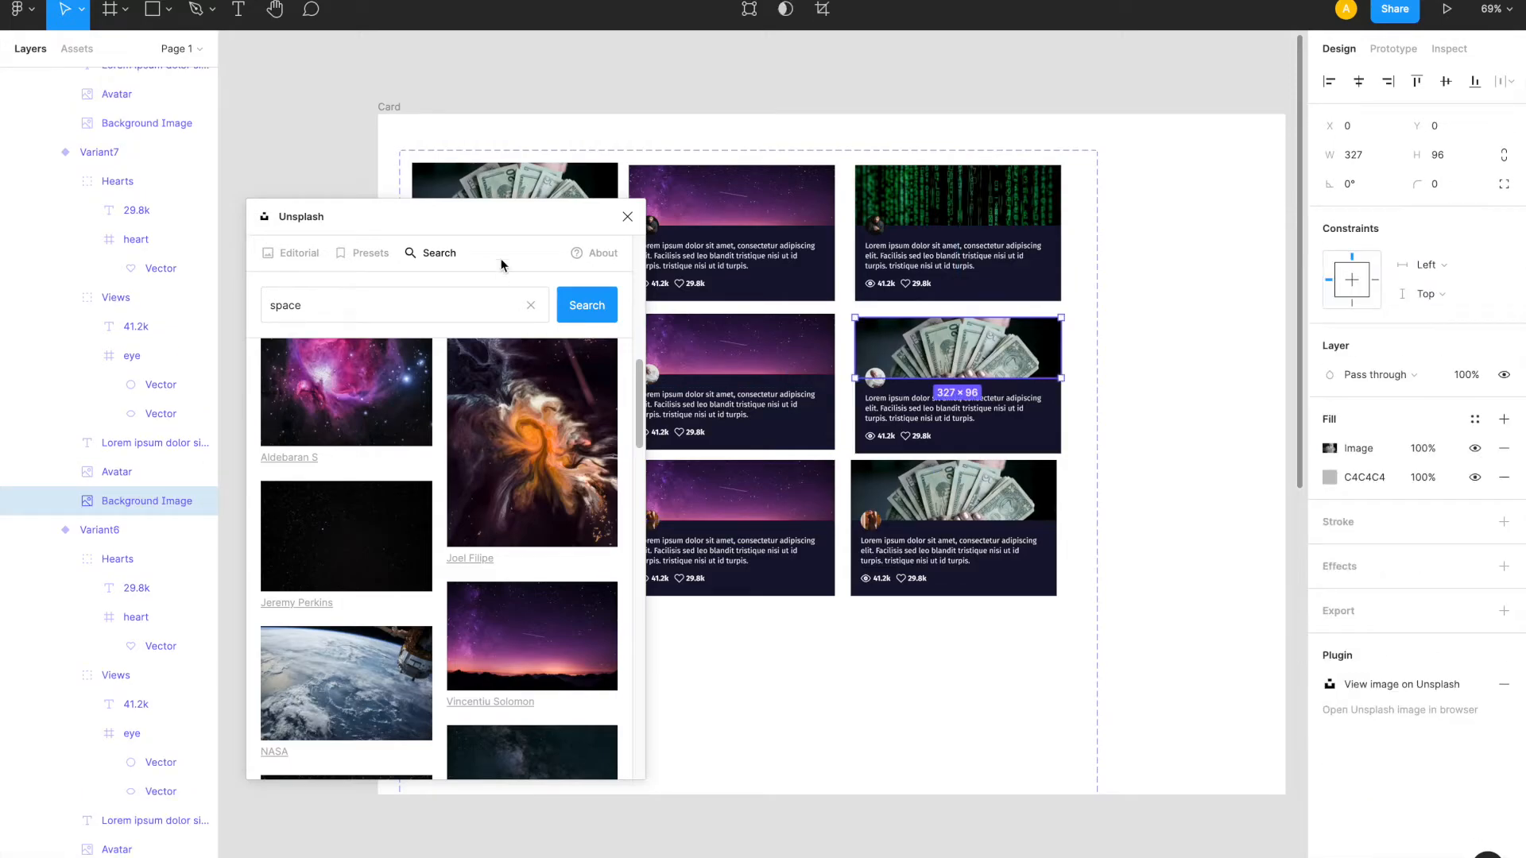
click(529, 308)
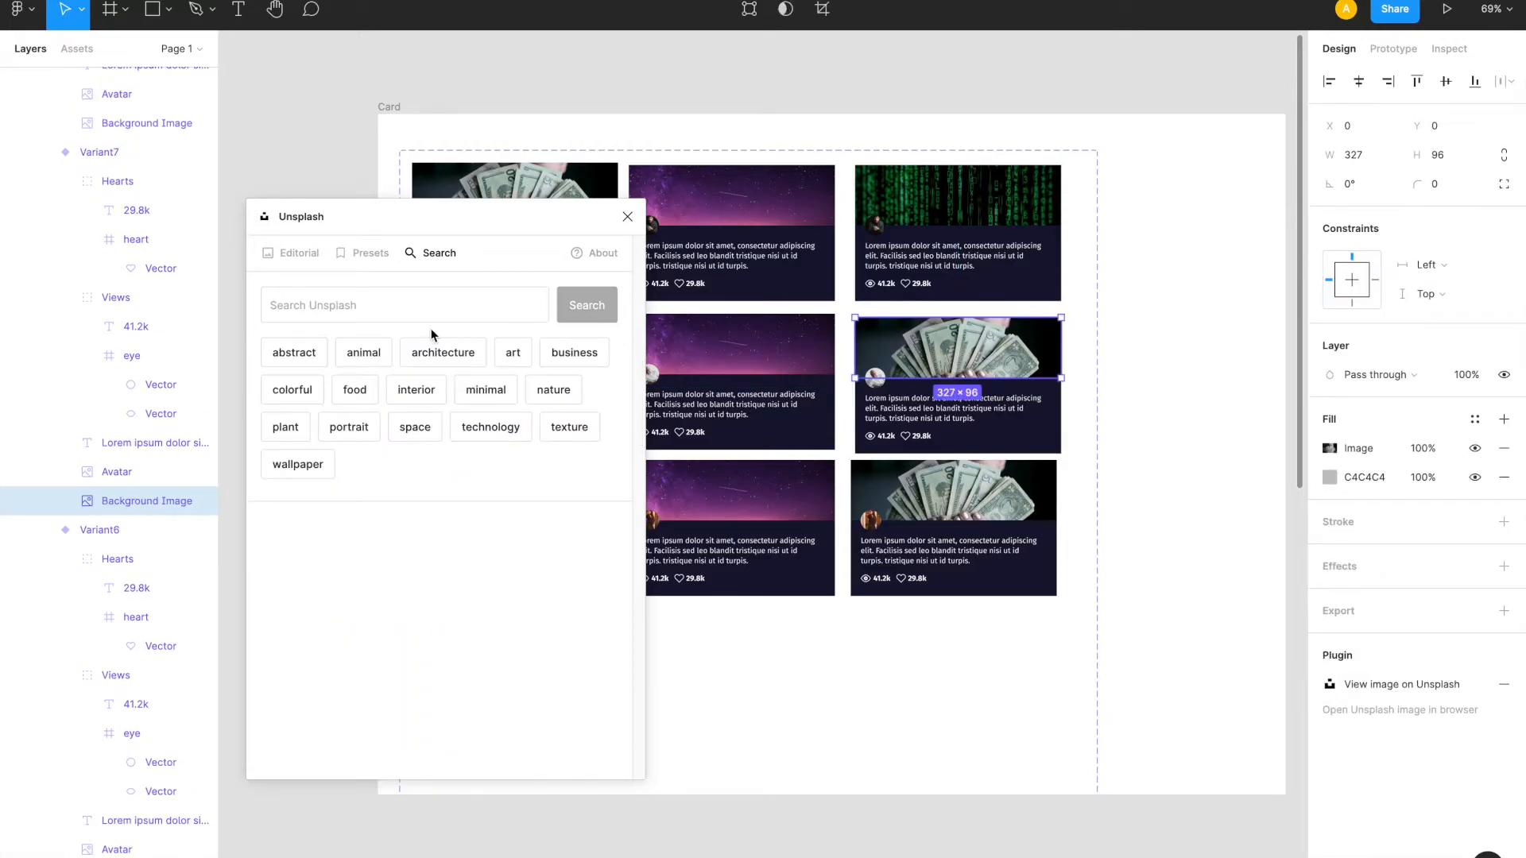
click(515, 429)
scroll(425, 583, down, 2)
click(425, 583)
- Apply the green matrix-code photo to the background image of Variant9, the third row's last card, and close the Unsplash plugin
click(1000, 486)
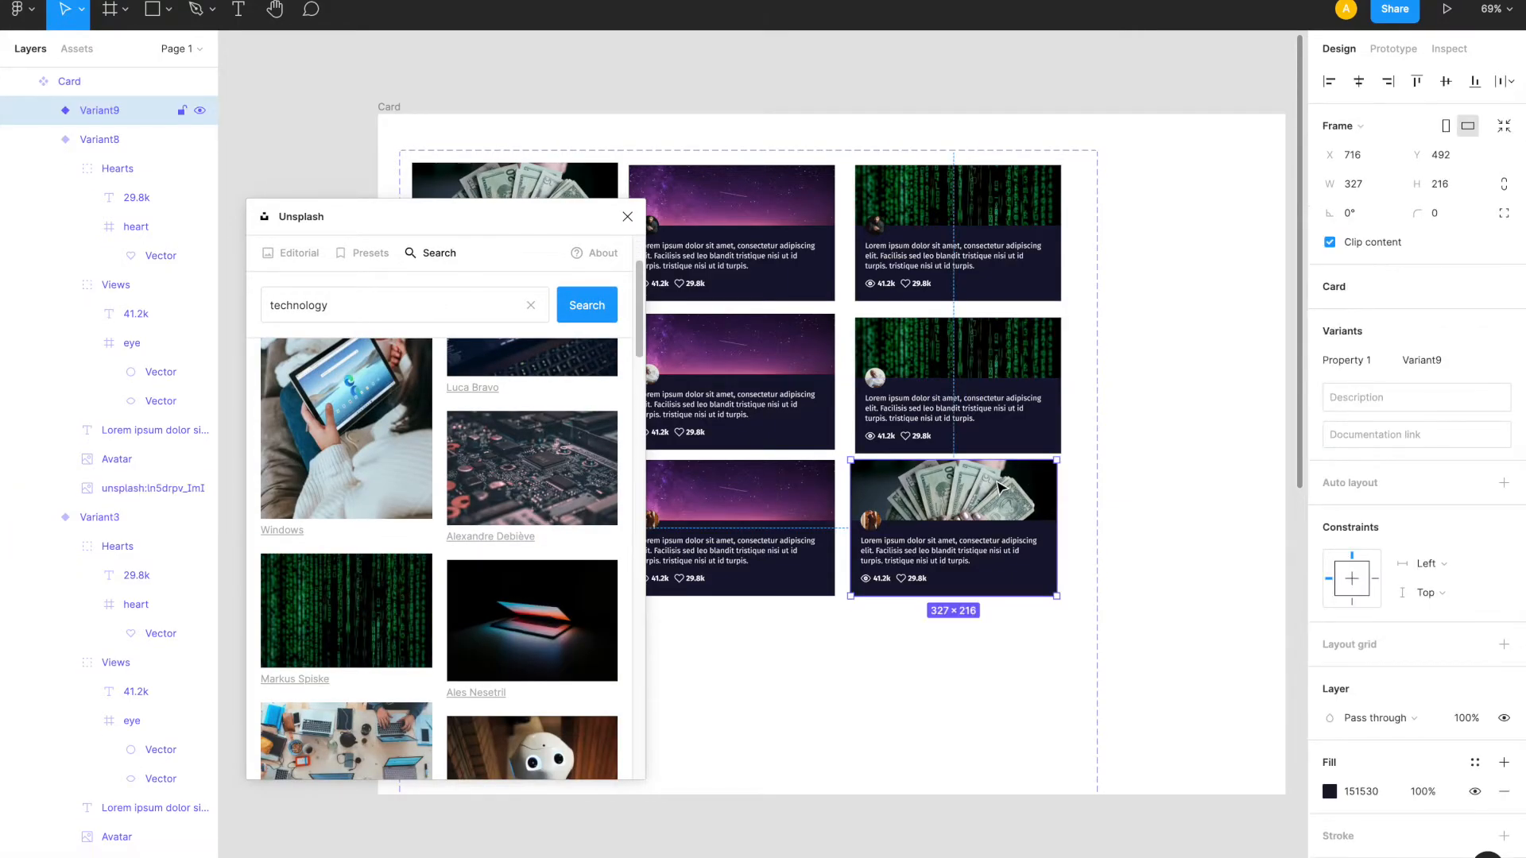
double_click(999, 486)
click(346, 611)
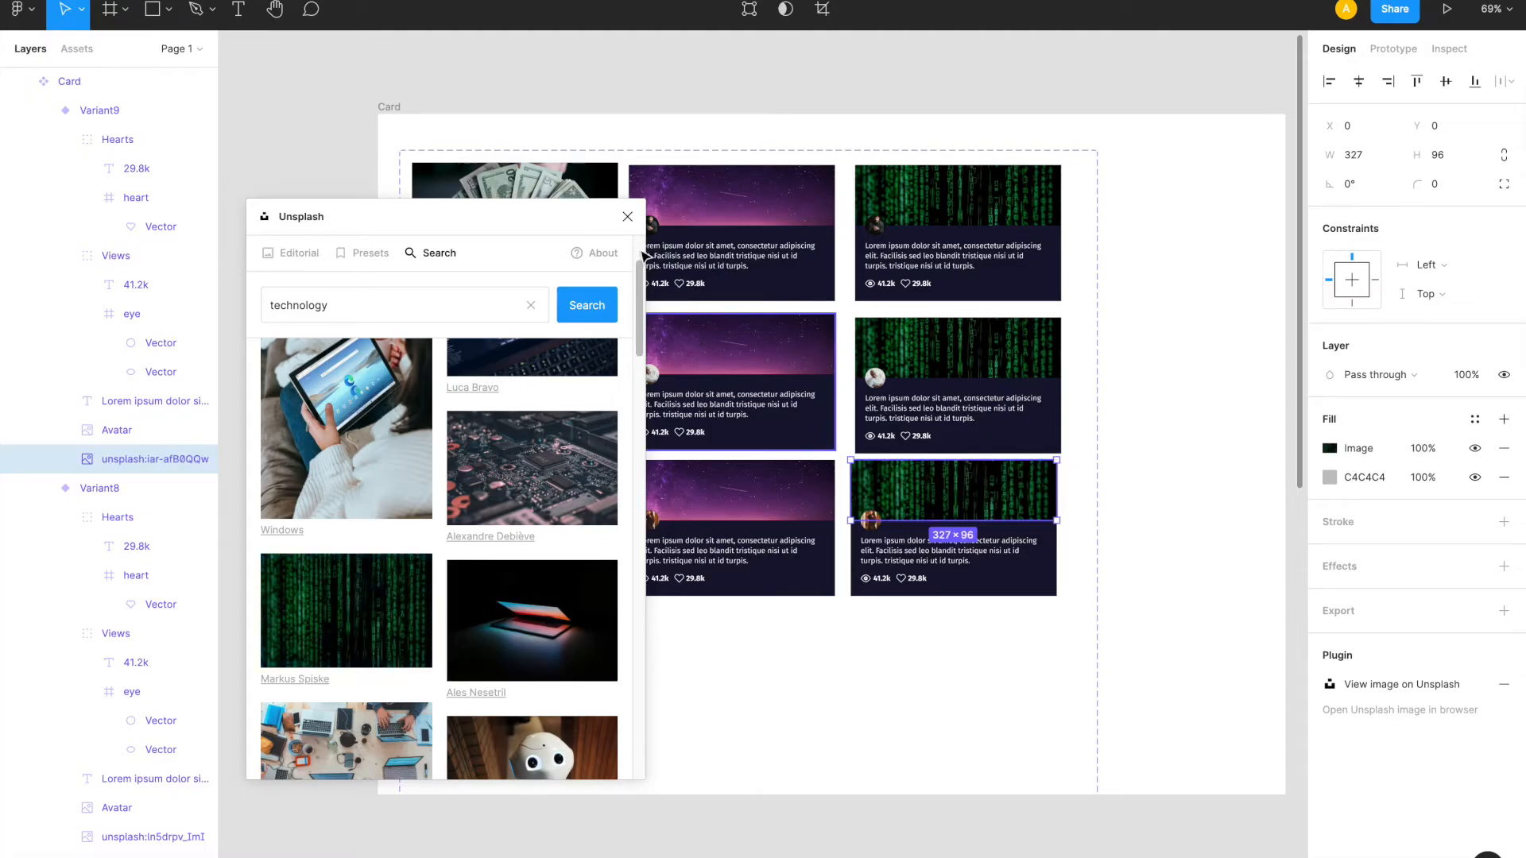
click(627, 217)
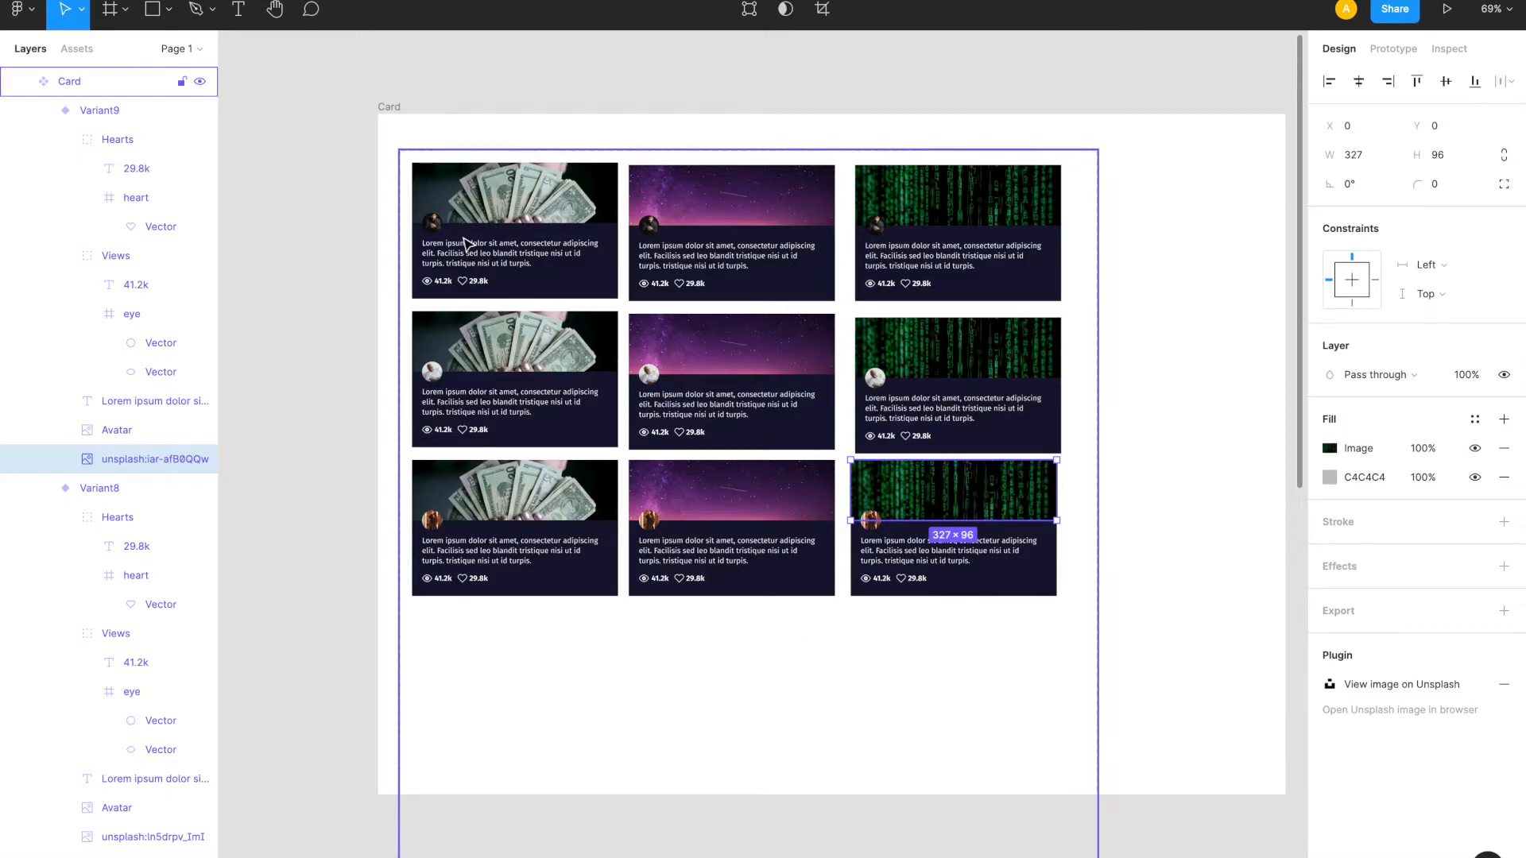
- Rename the Card component set's variant property "Property 1" to "Avatar Name"
click(465, 185)
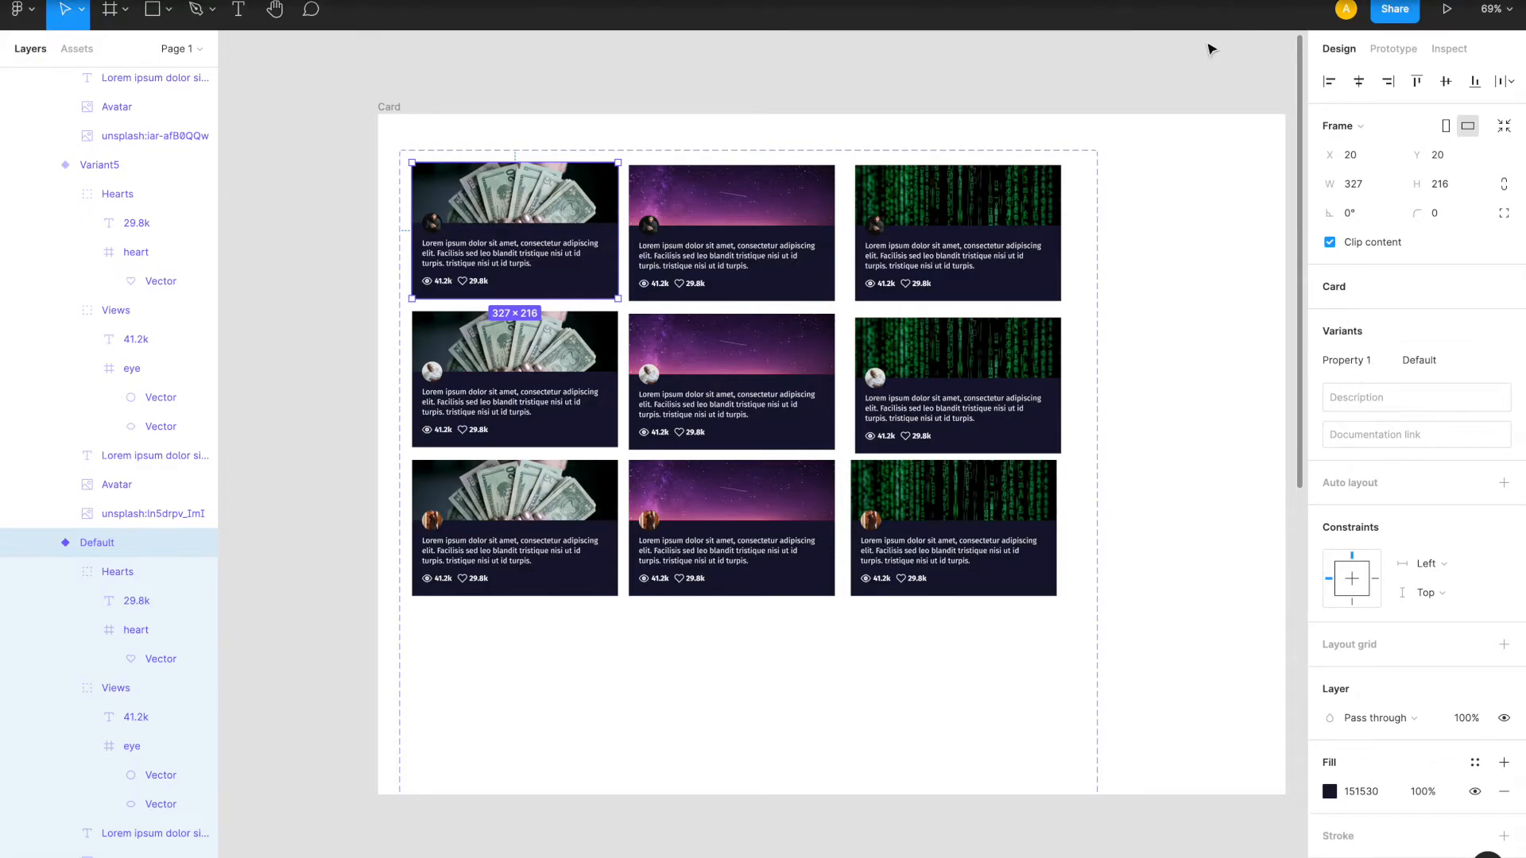
scroll(109, 445, up, 2)
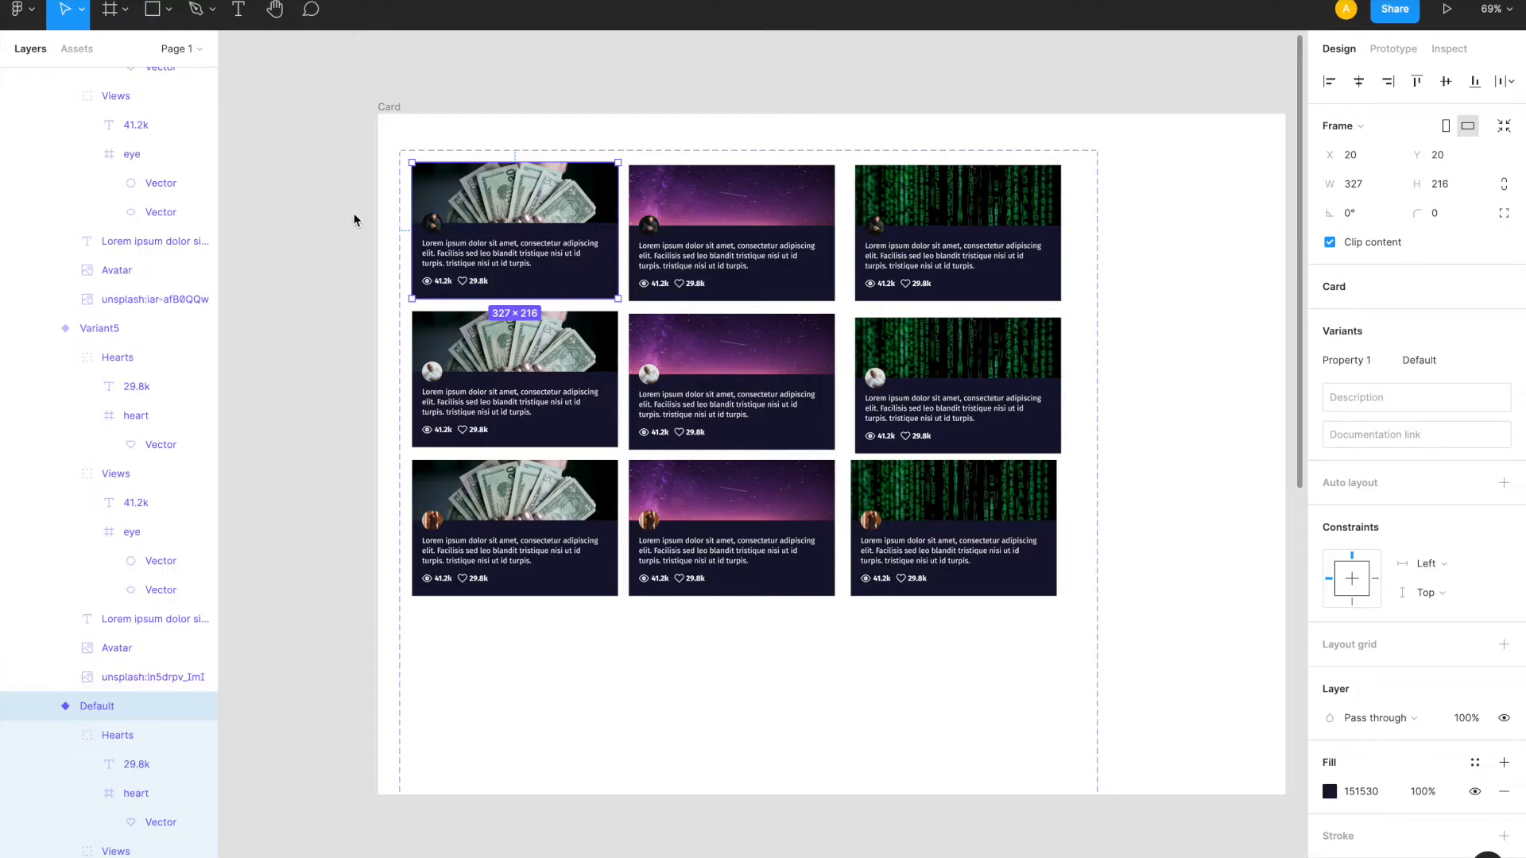
click(484, 150)
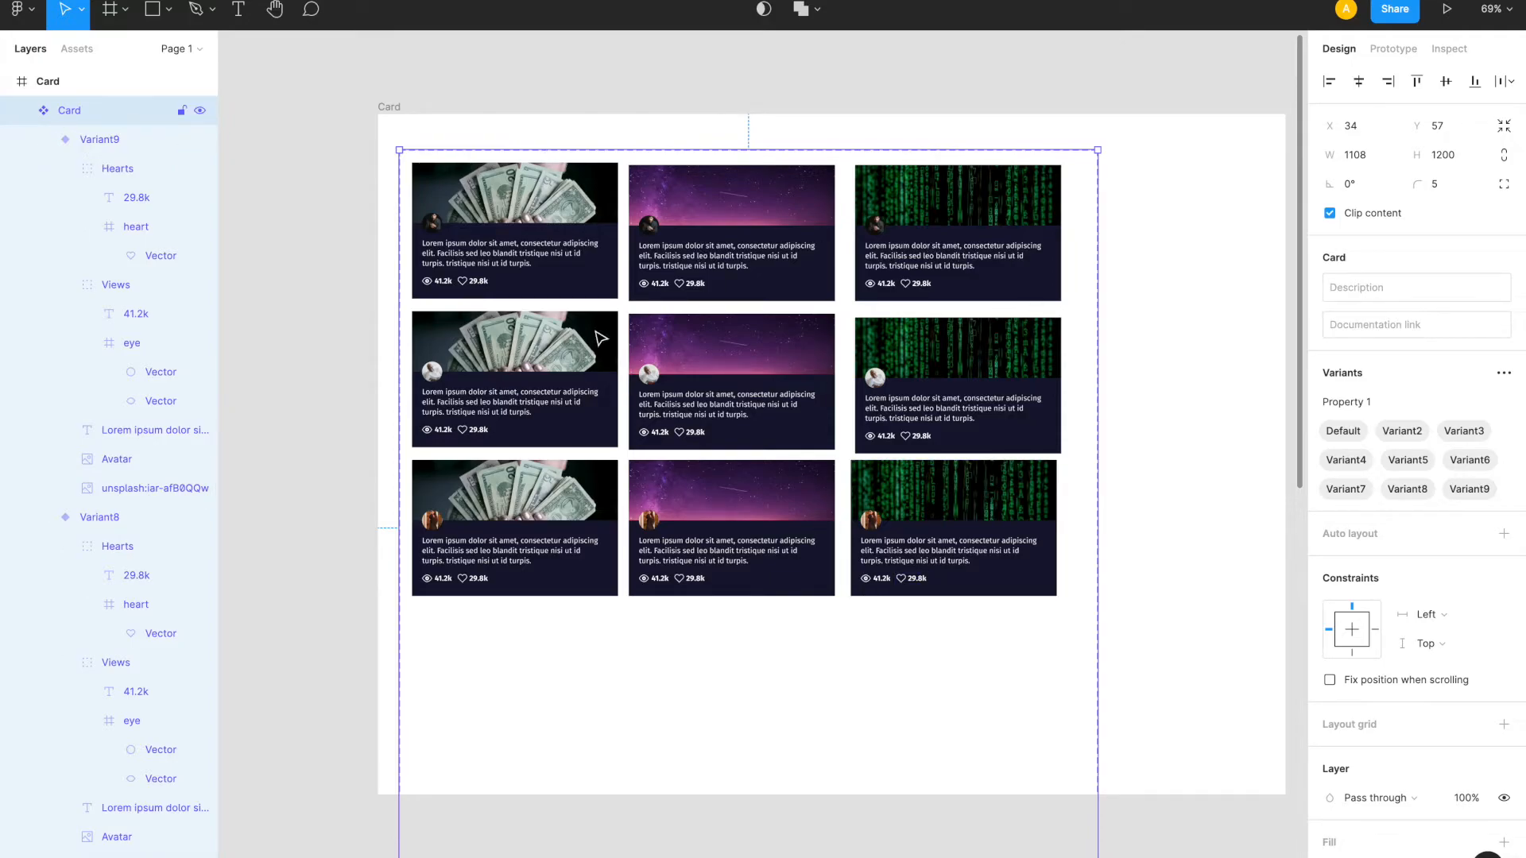
double_click(1377, 403)
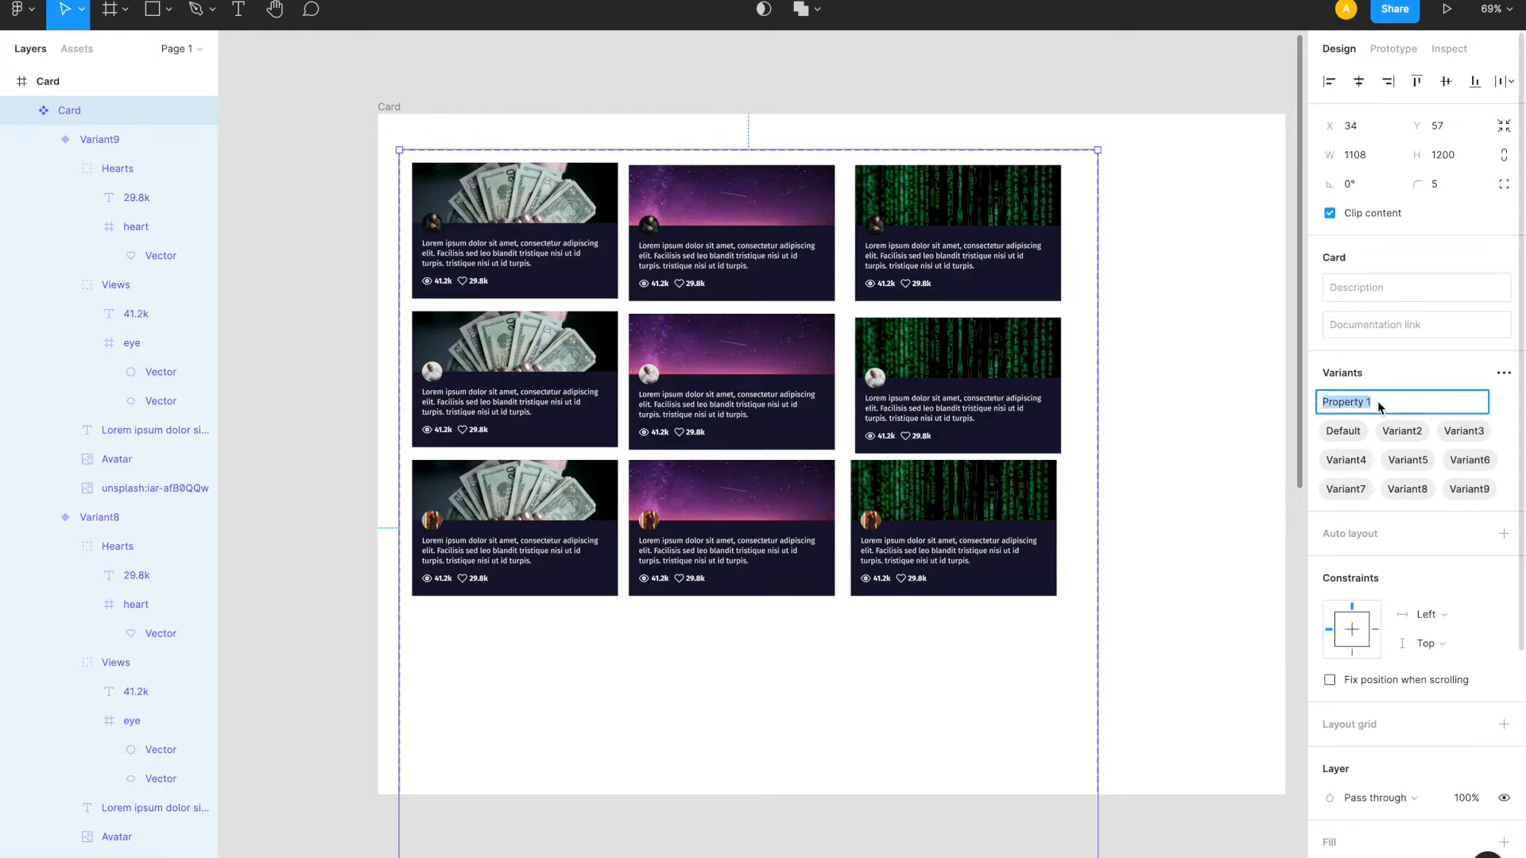
text(Avatar)
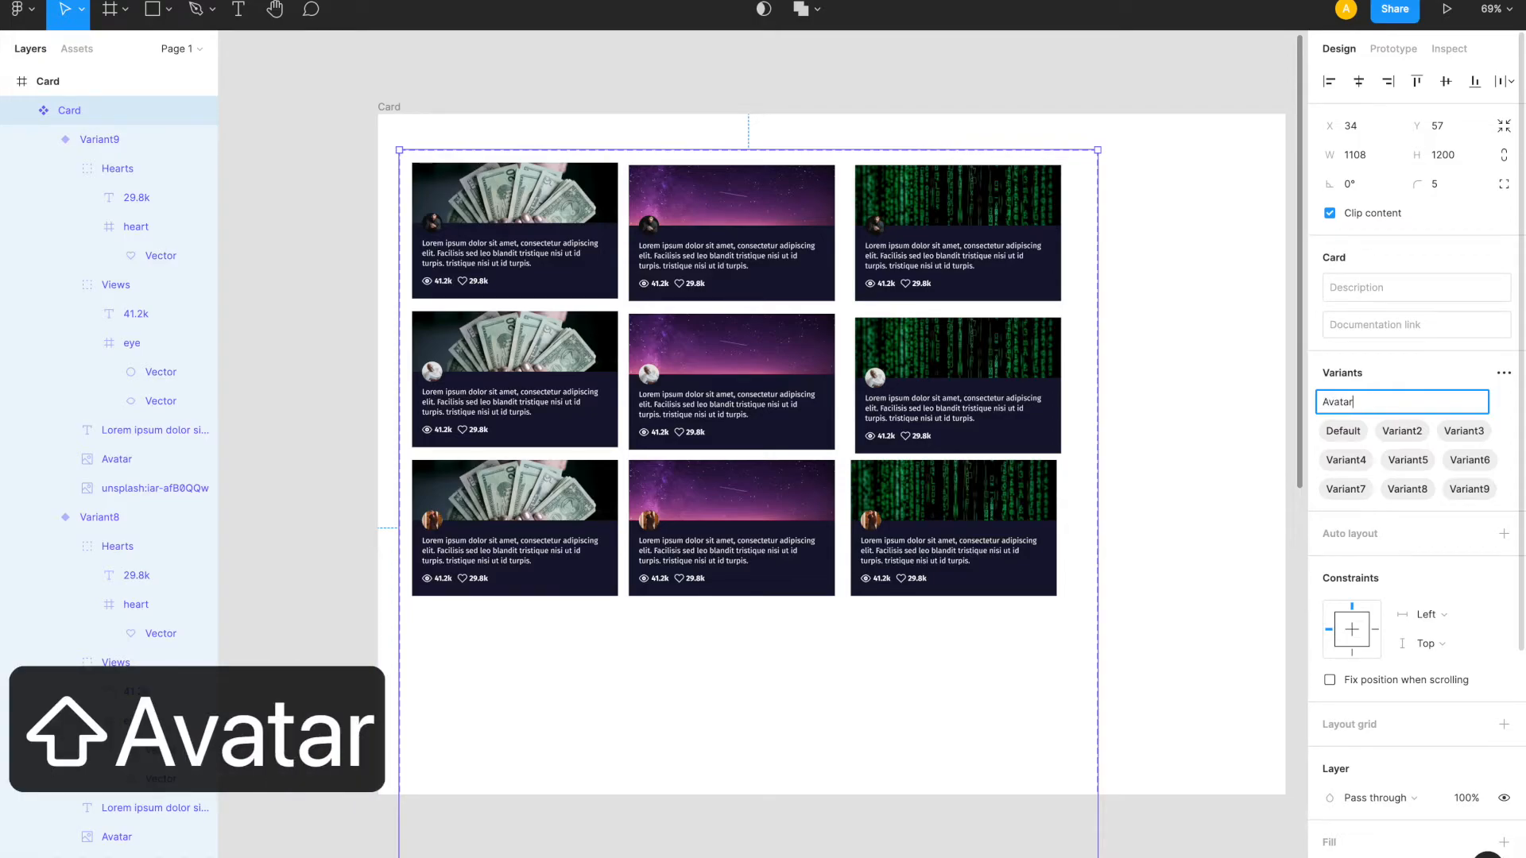
text( Name)
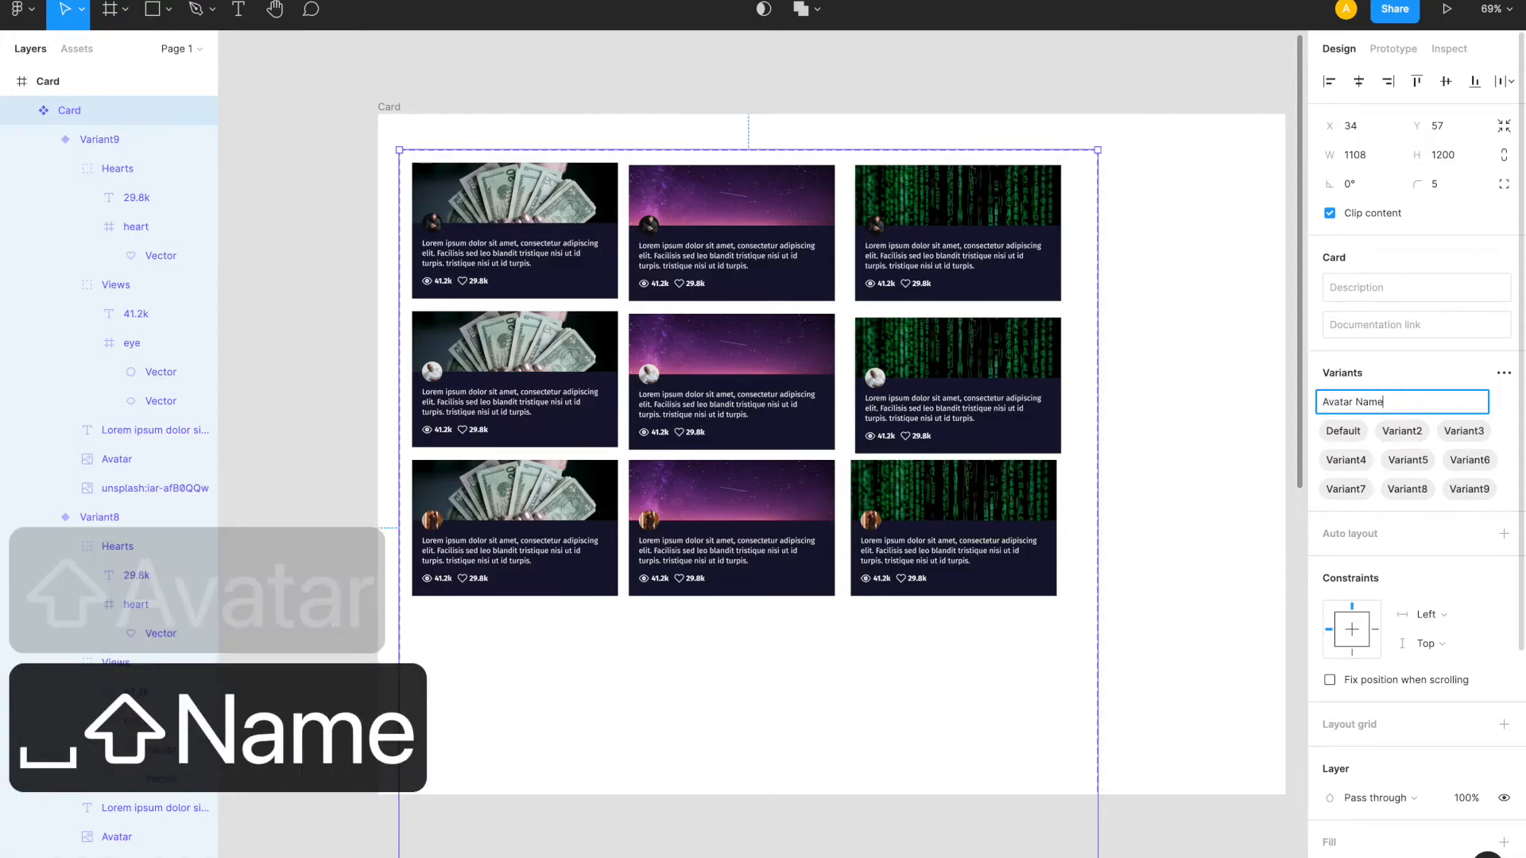
key(Return)
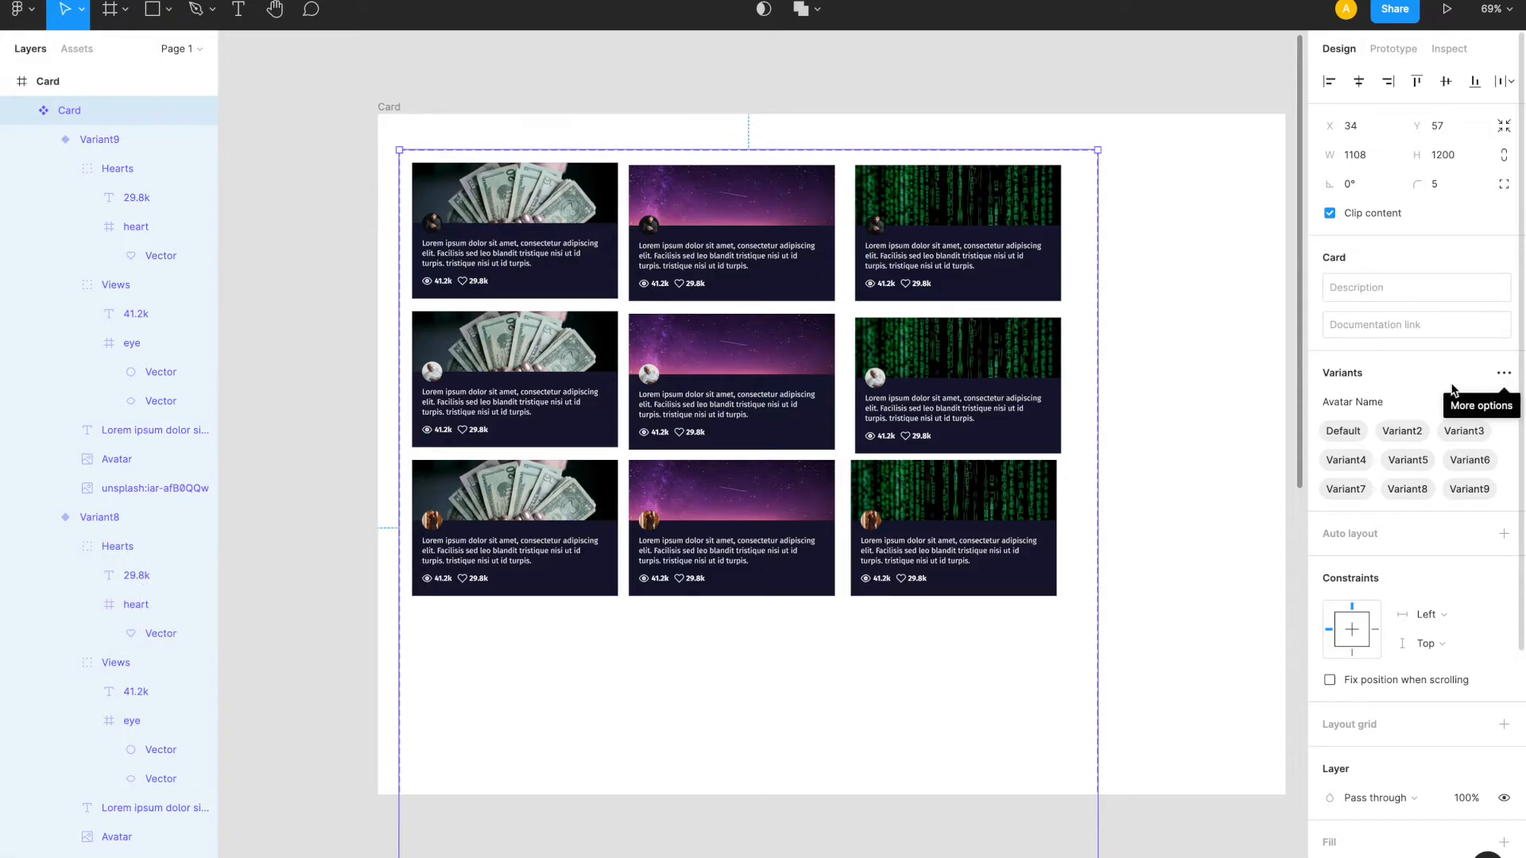
- Add a second variant property named "Background Image" to the Card component set
click(1504, 374)
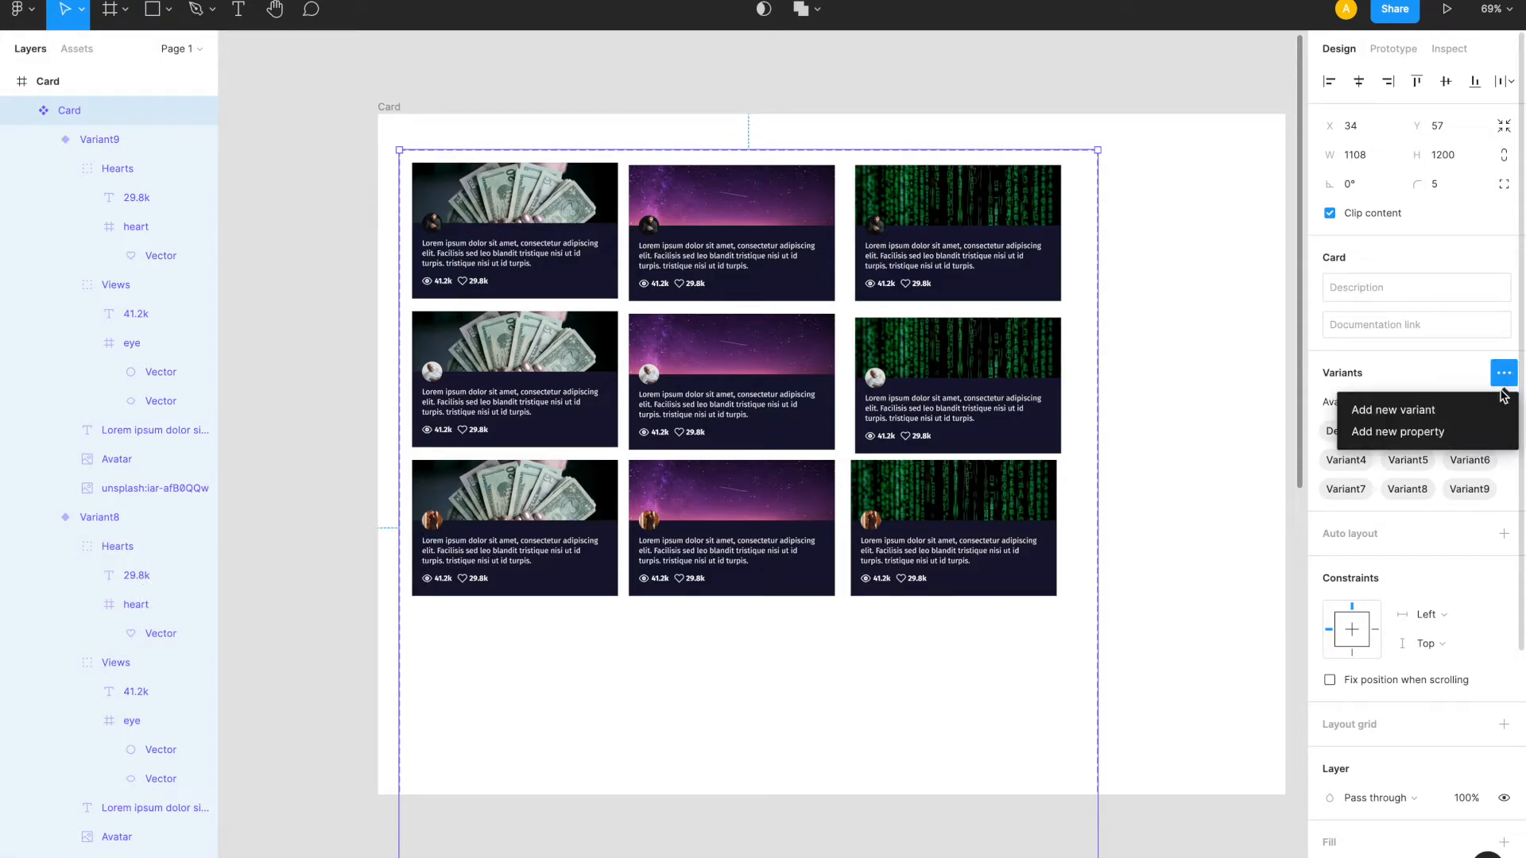
click(1463, 436)
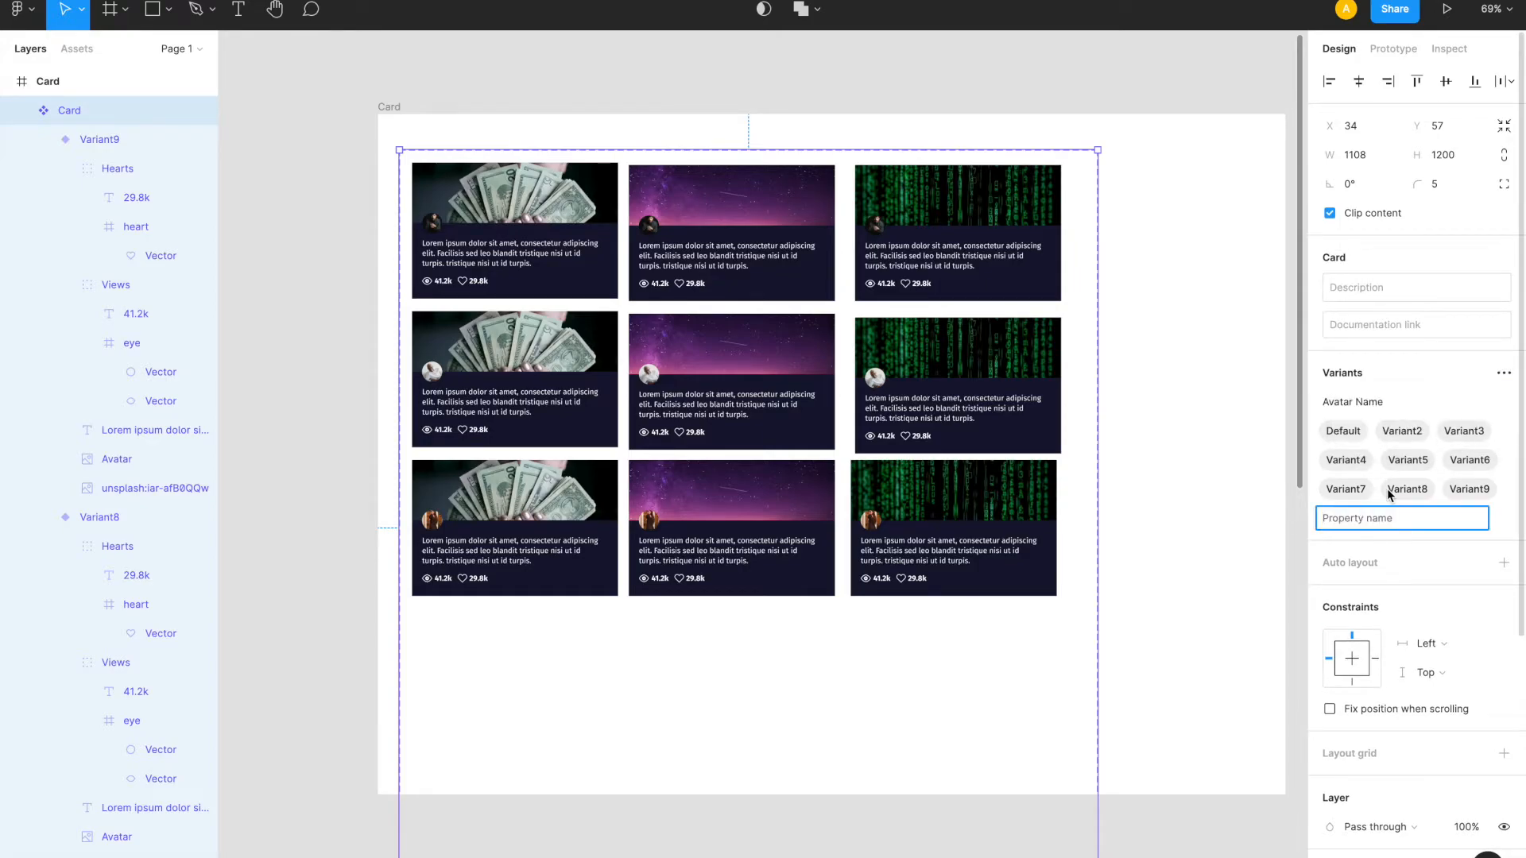
text(Backgro)
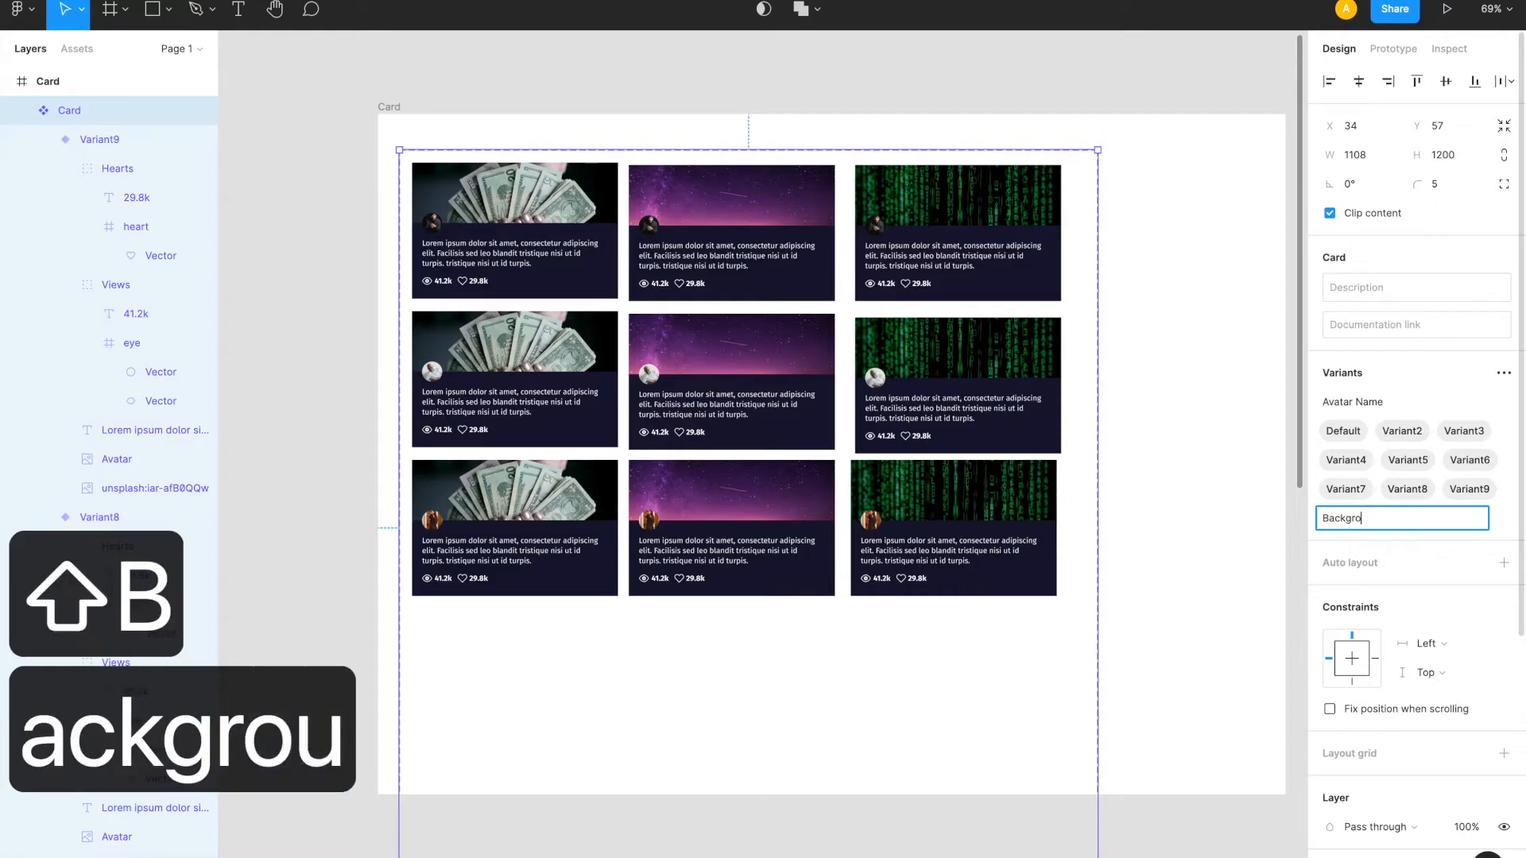
text(und Image)
key(Return)
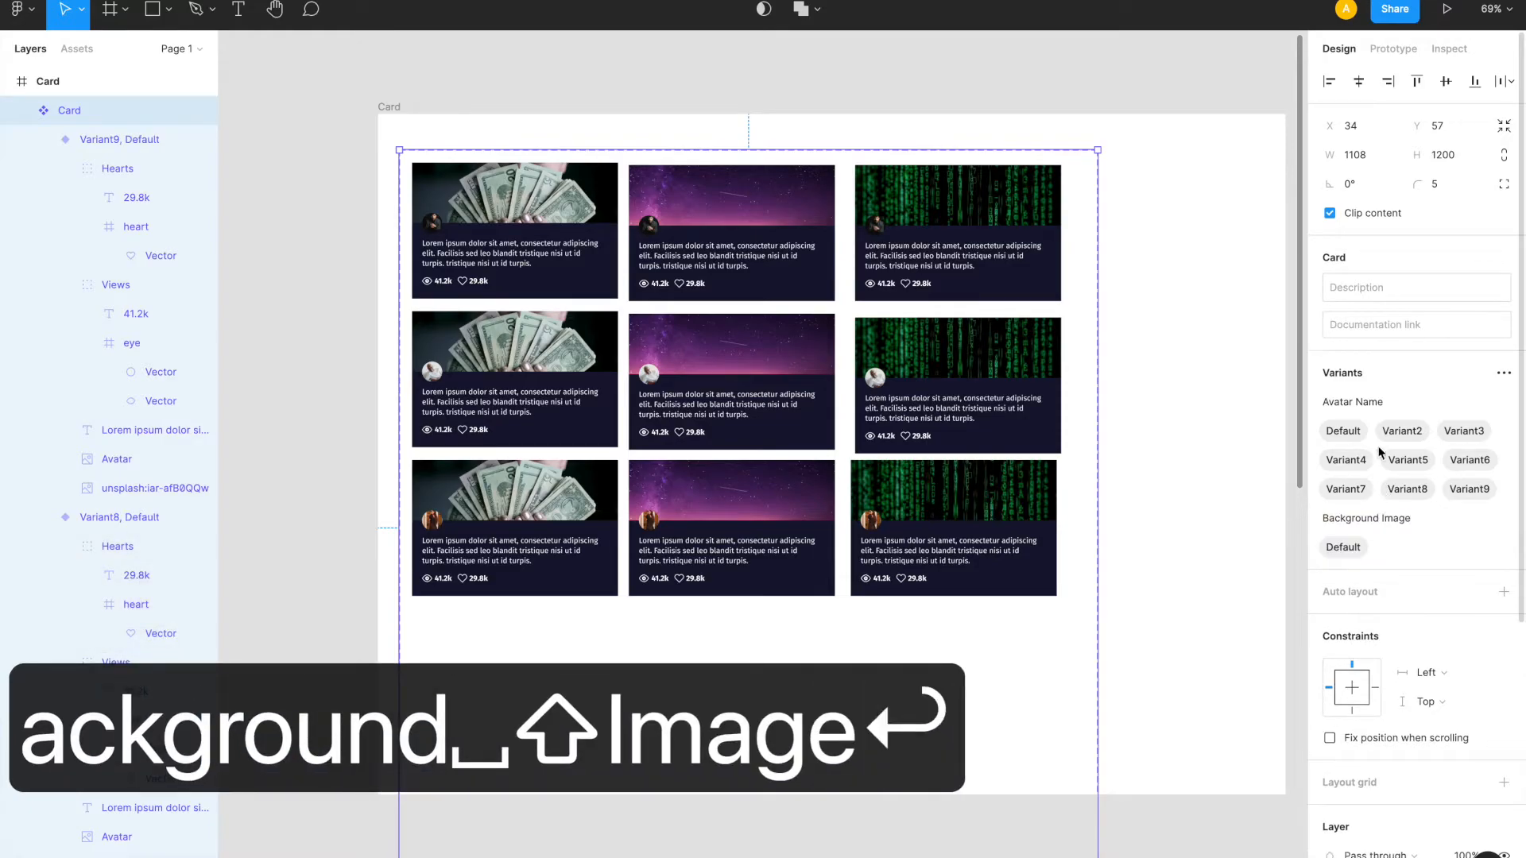
- Set the Avatar Name property of the first row's first card to that avatar's first name
click(518, 200)
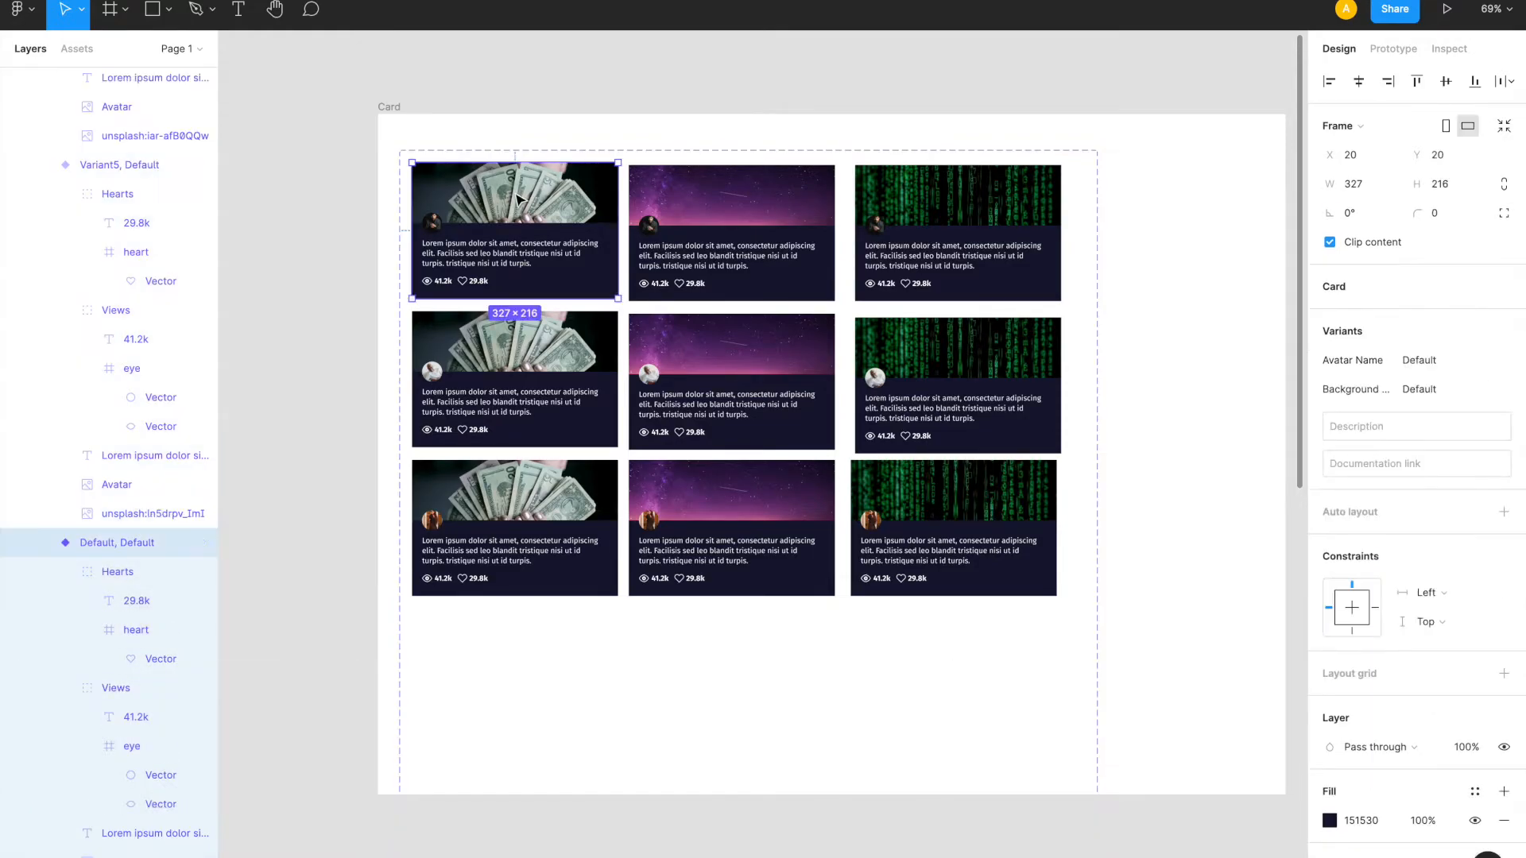
scroll(517, 196, up, 1)
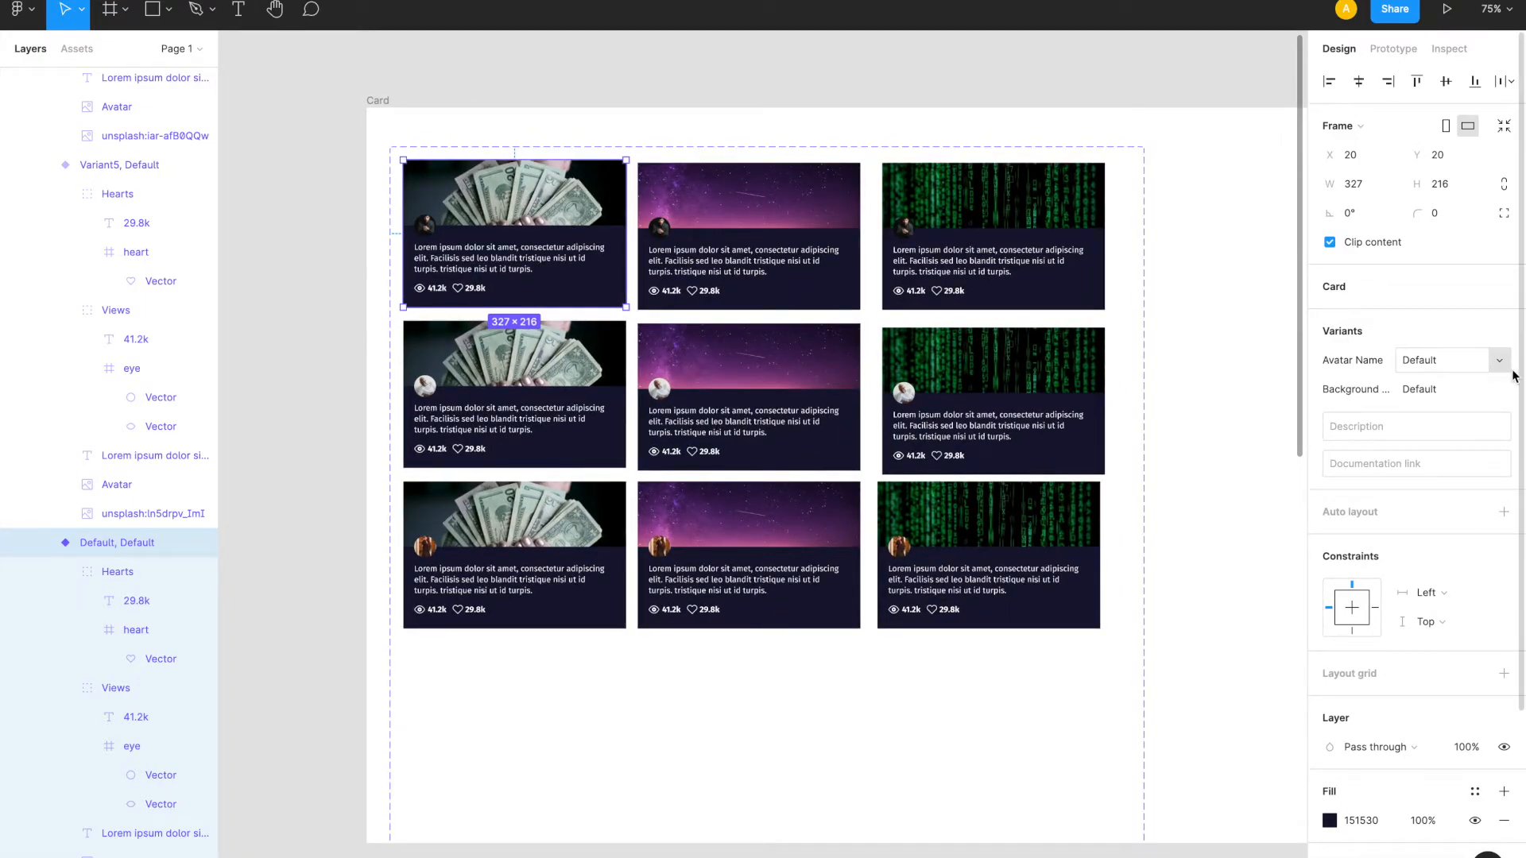
click(1439, 362)
text(Lucius)
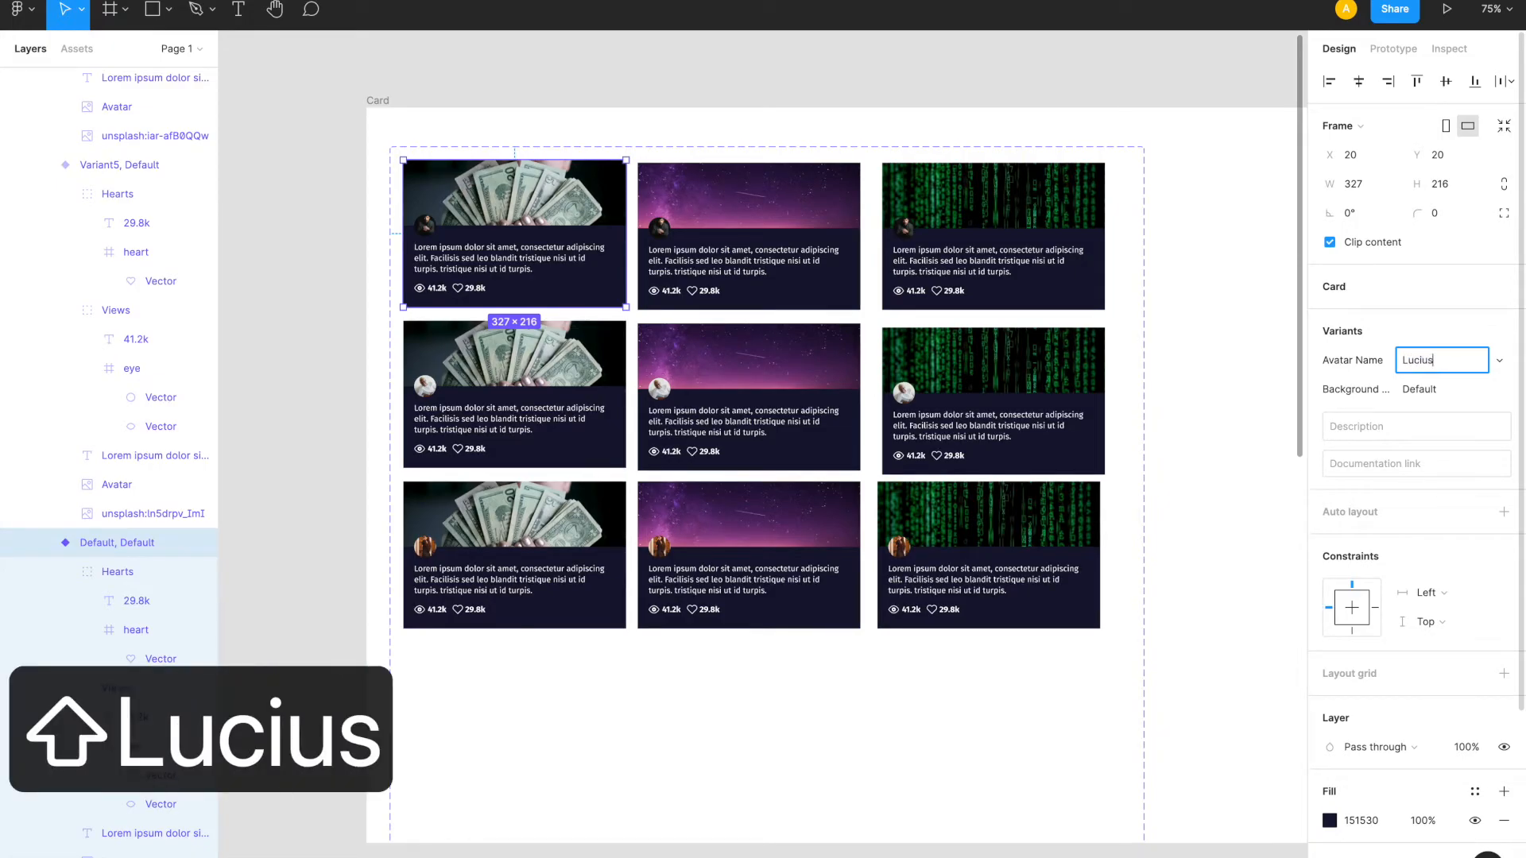
key(Return)
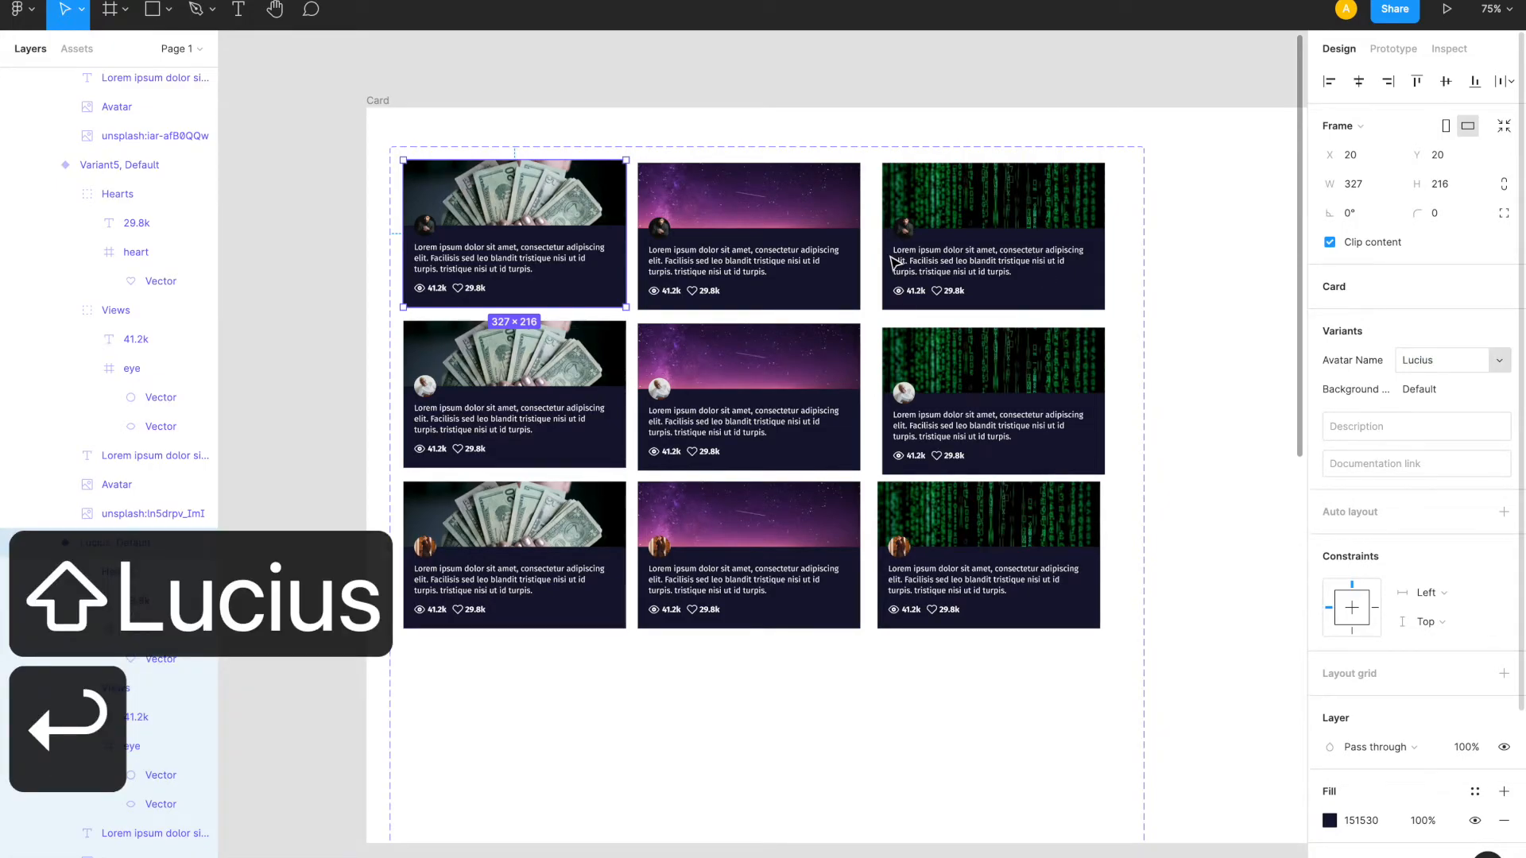
- Set the Background Image property of the first row's first card to Money
click(1448, 389)
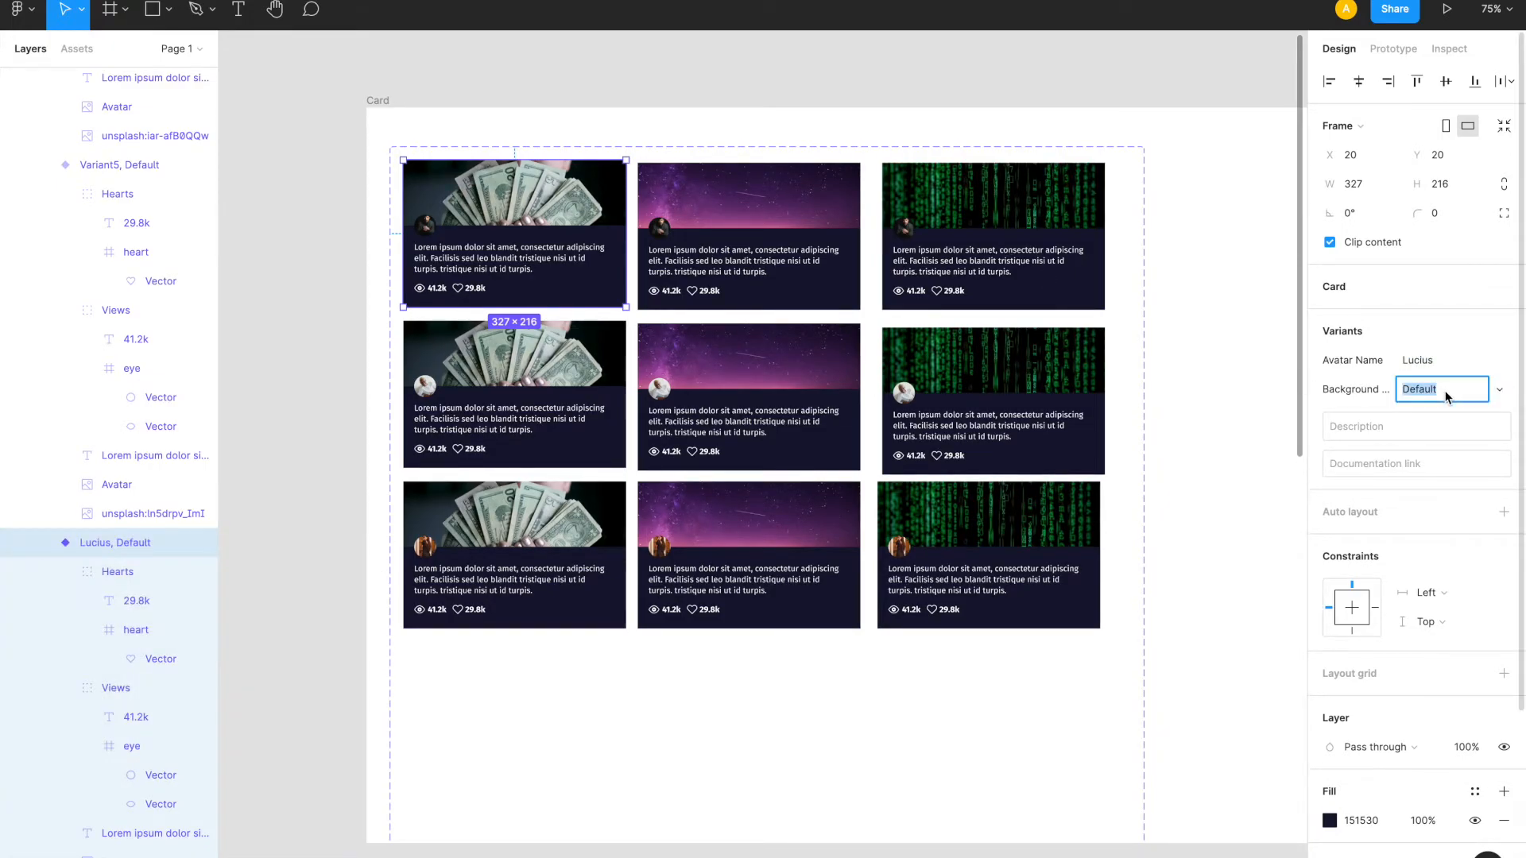
text(Money)
key(Return)
- Set the first row's purple-sky card to that row's avatar first name and its Background Image property to Space
click(768, 197)
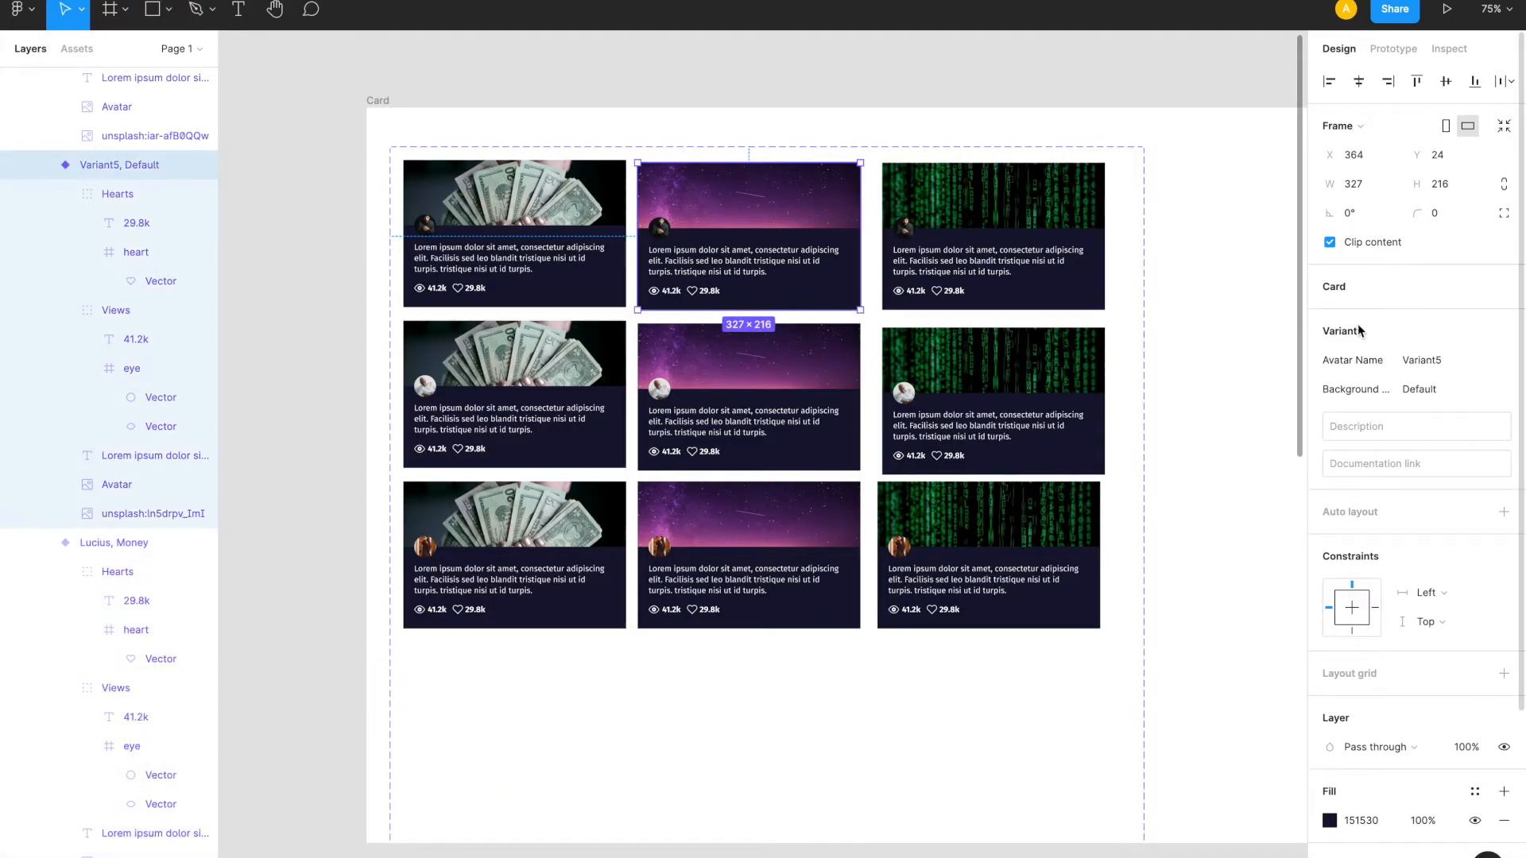
click(1437, 362)
text(Lucius)
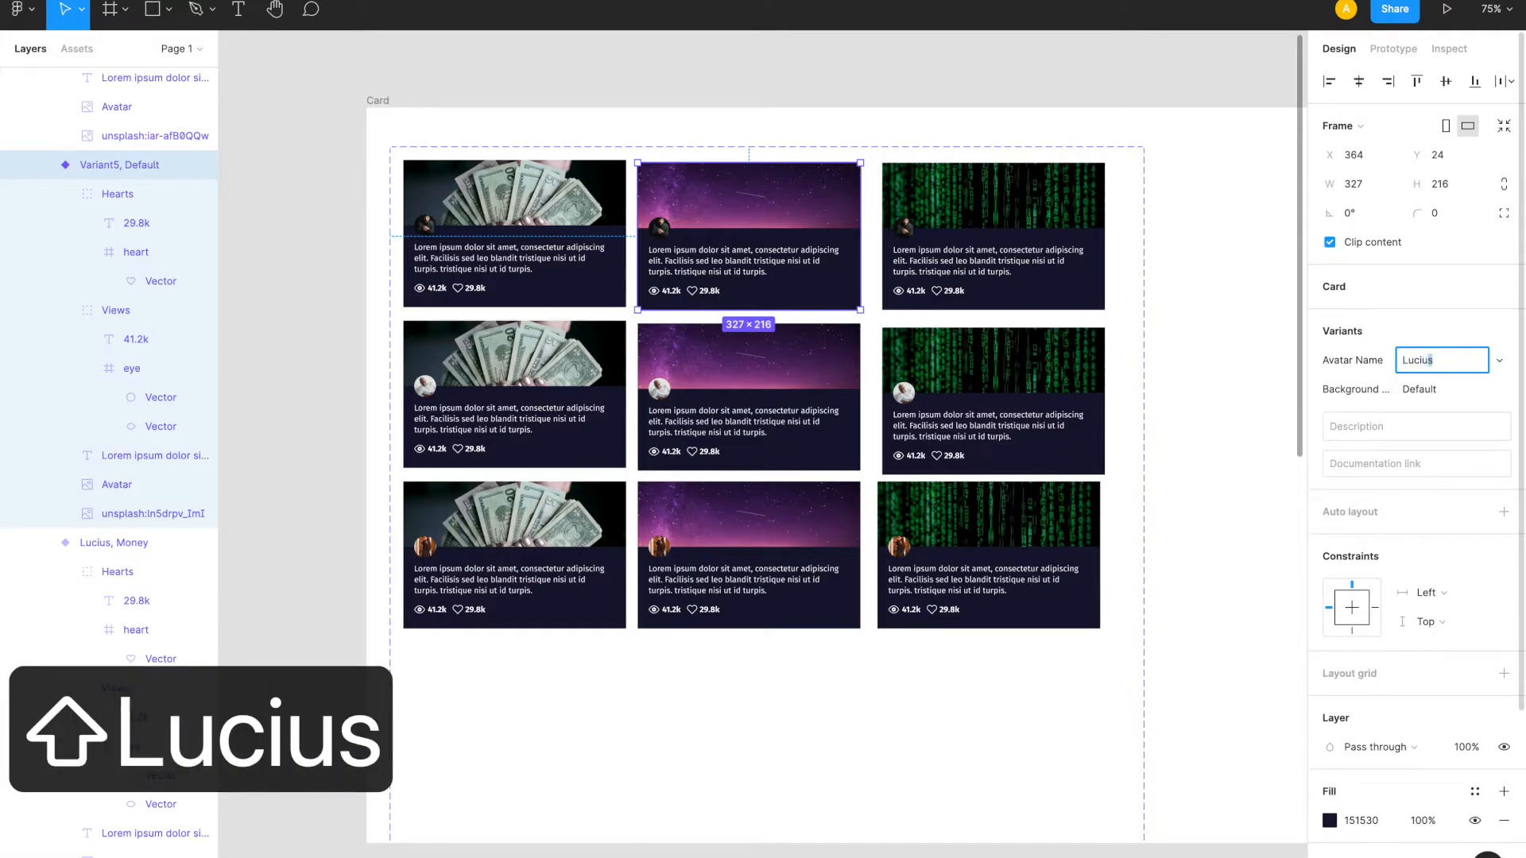
key(Return)
click(1439, 389)
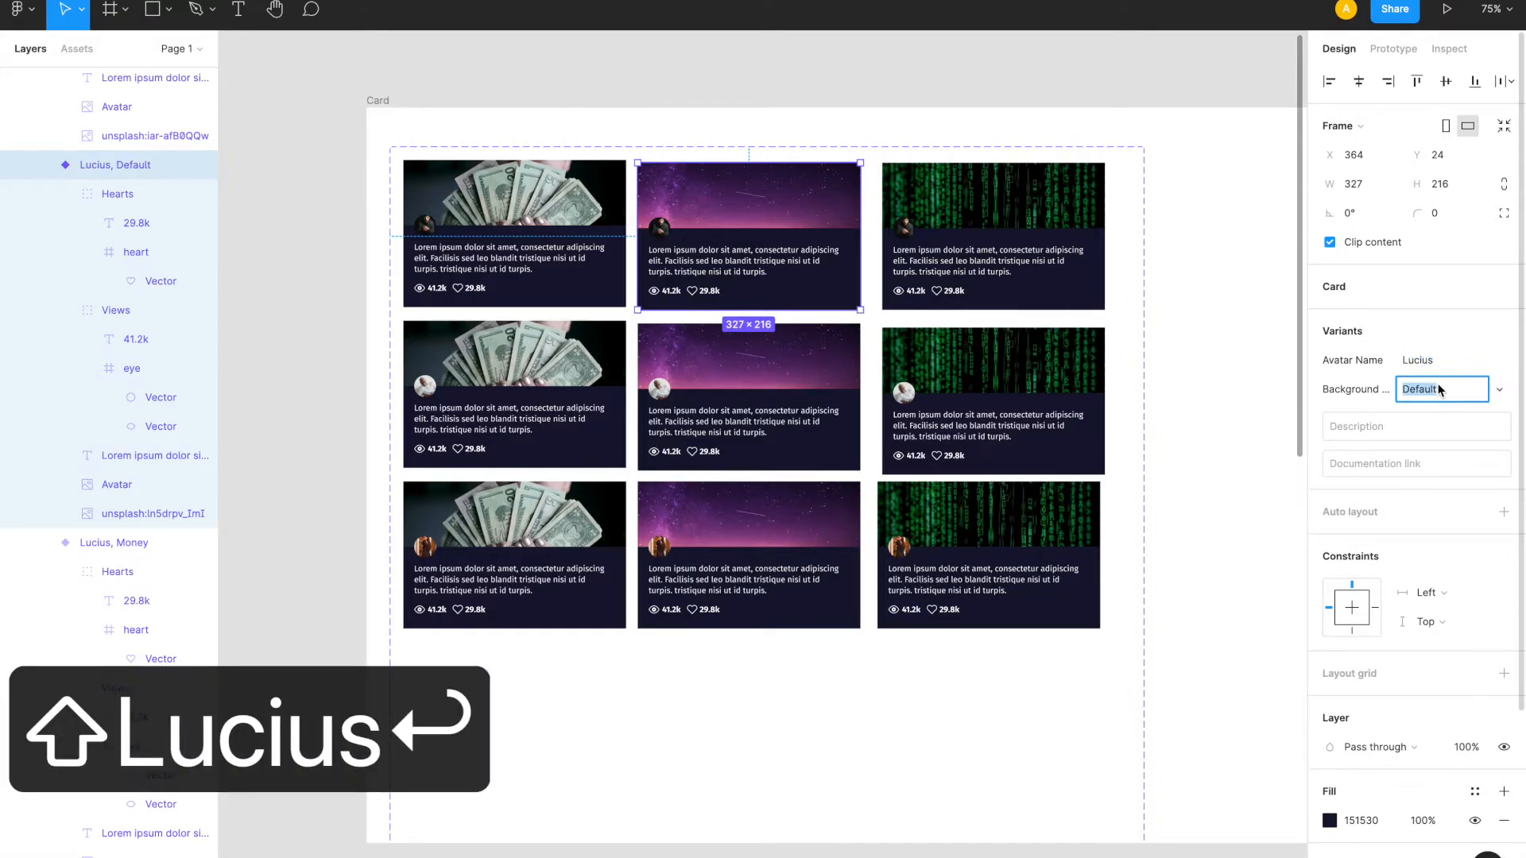
text(Space)
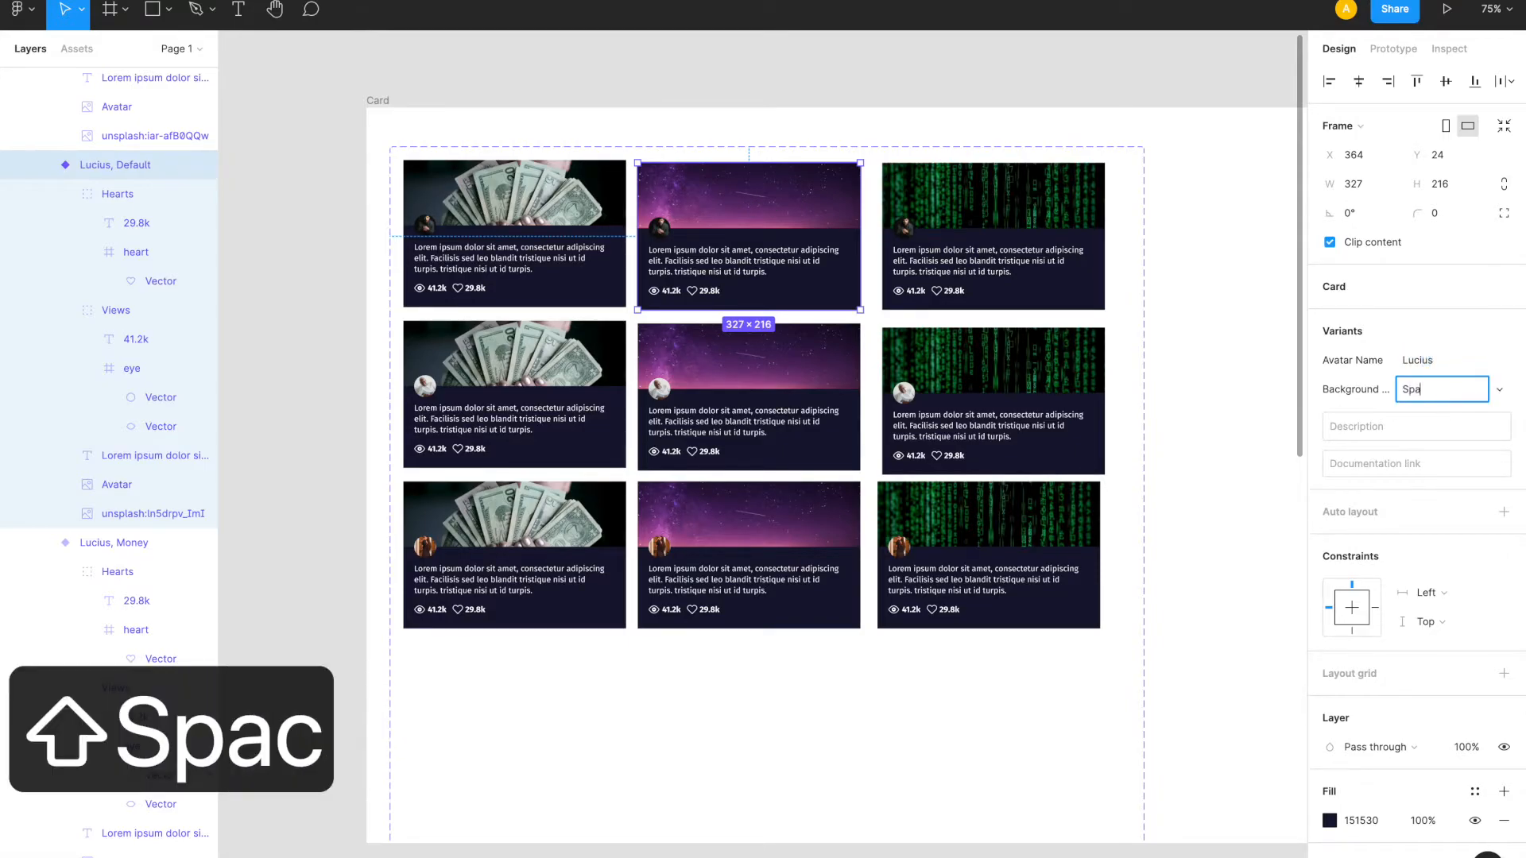
key(Return)
- Set the first row's green-code card to that row's avatar first name and its Background Image property to Matrix
double_click(990, 225)
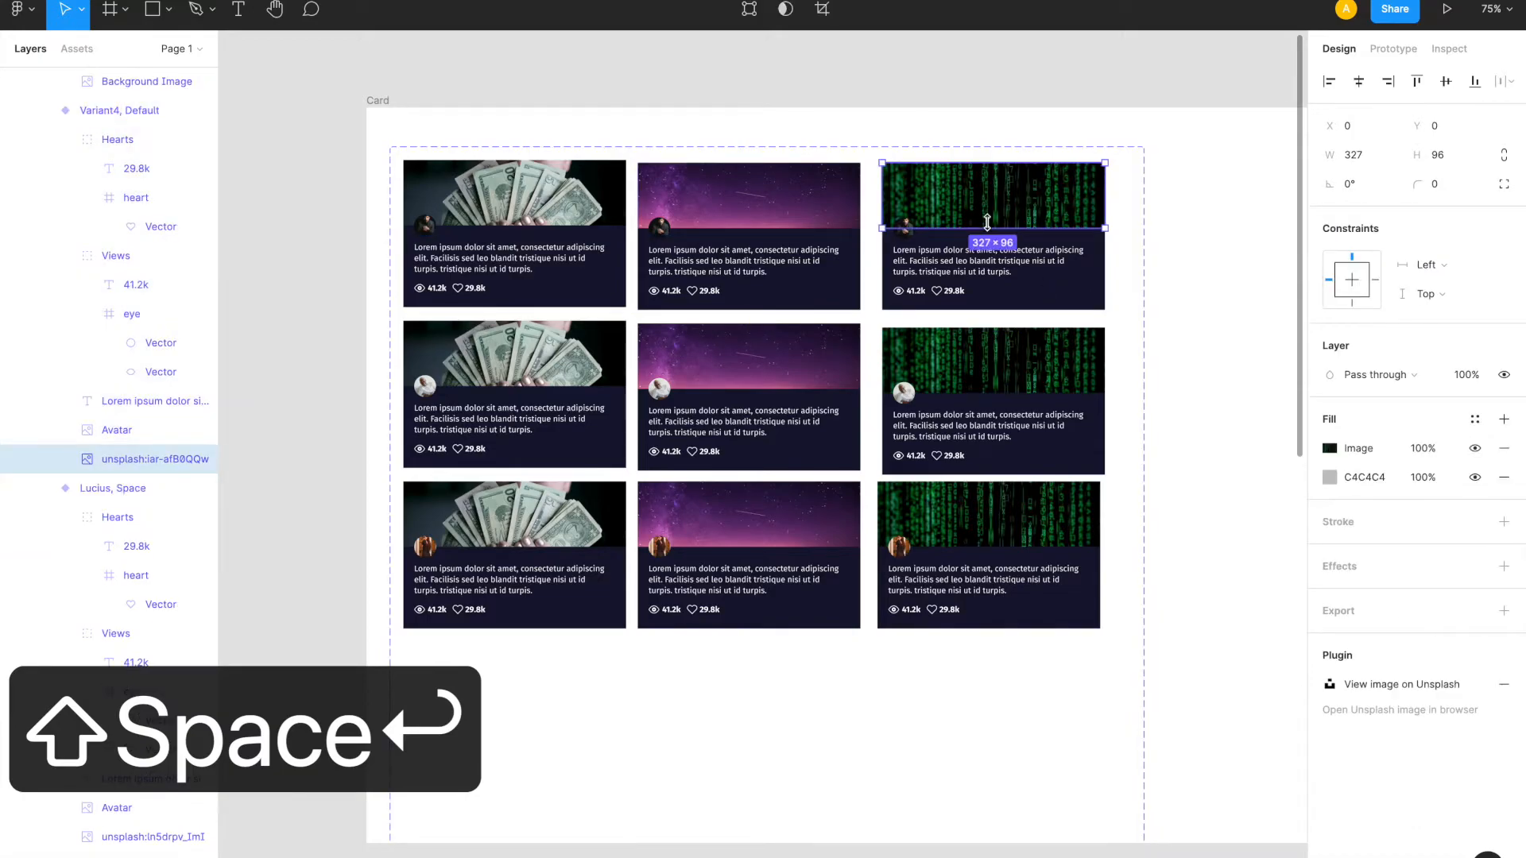
click(1161, 306)
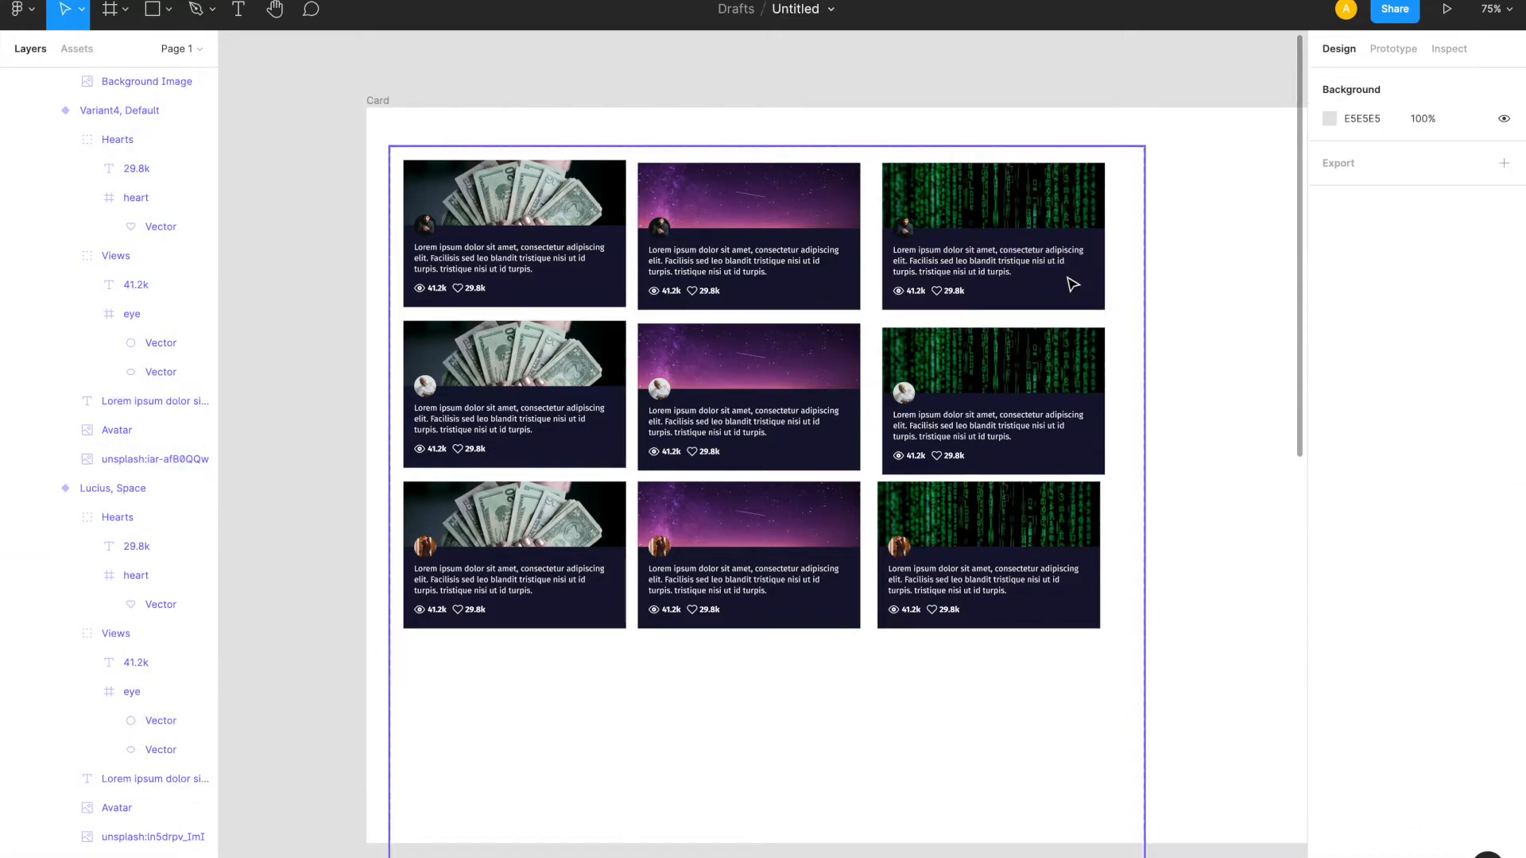
click(1072, 284)
click(1422, 360)
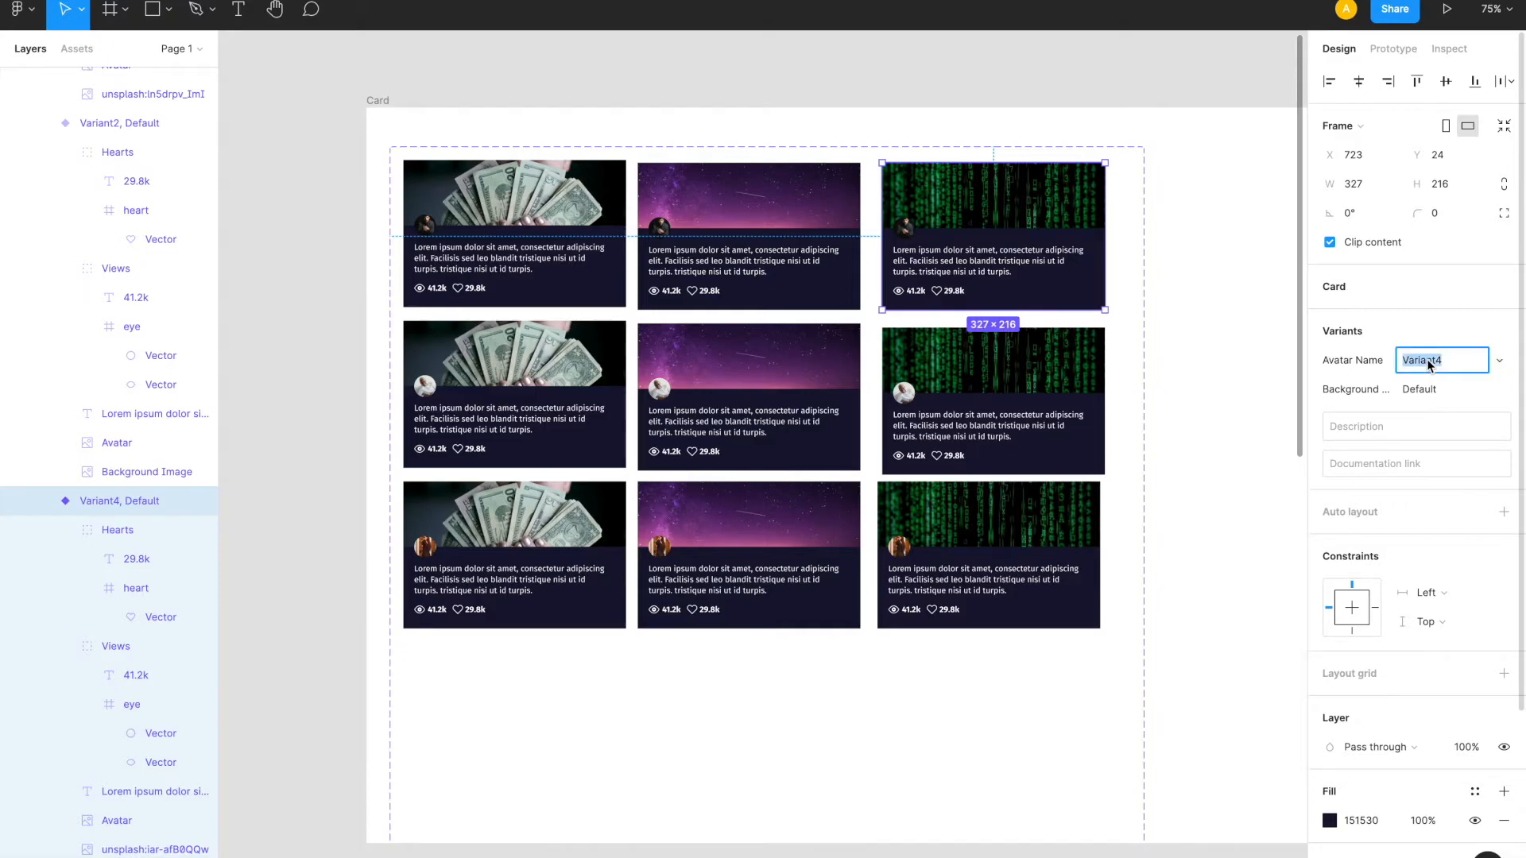
text(Lucius)
key(Return)
click(1419, 388)
text(Matrix)
key(Return)
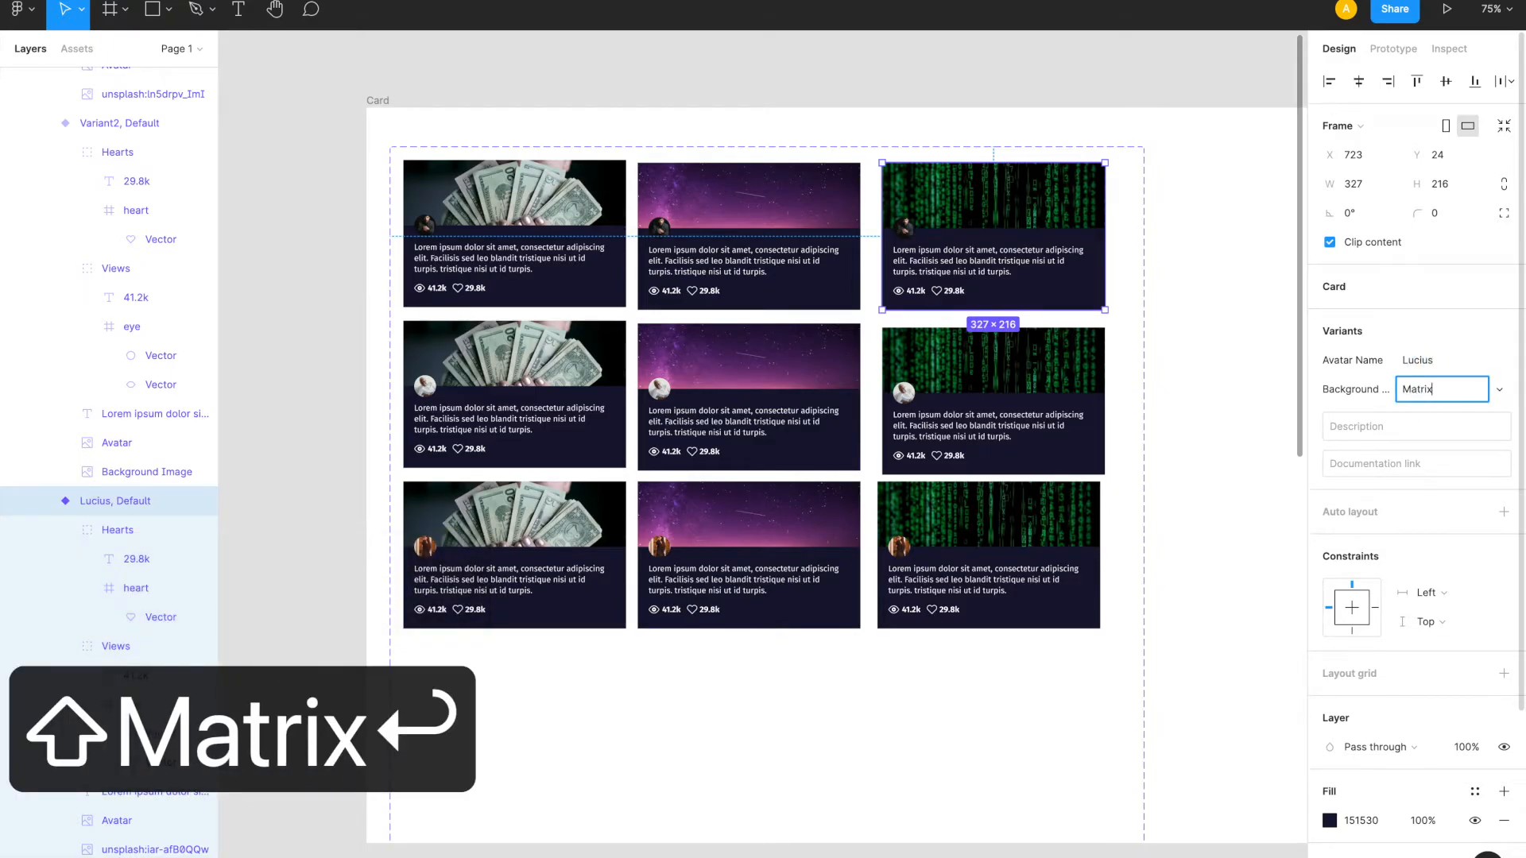
- Set the second row's first card to its avatar's first name and its Background Image property to Money
click(575, 376)
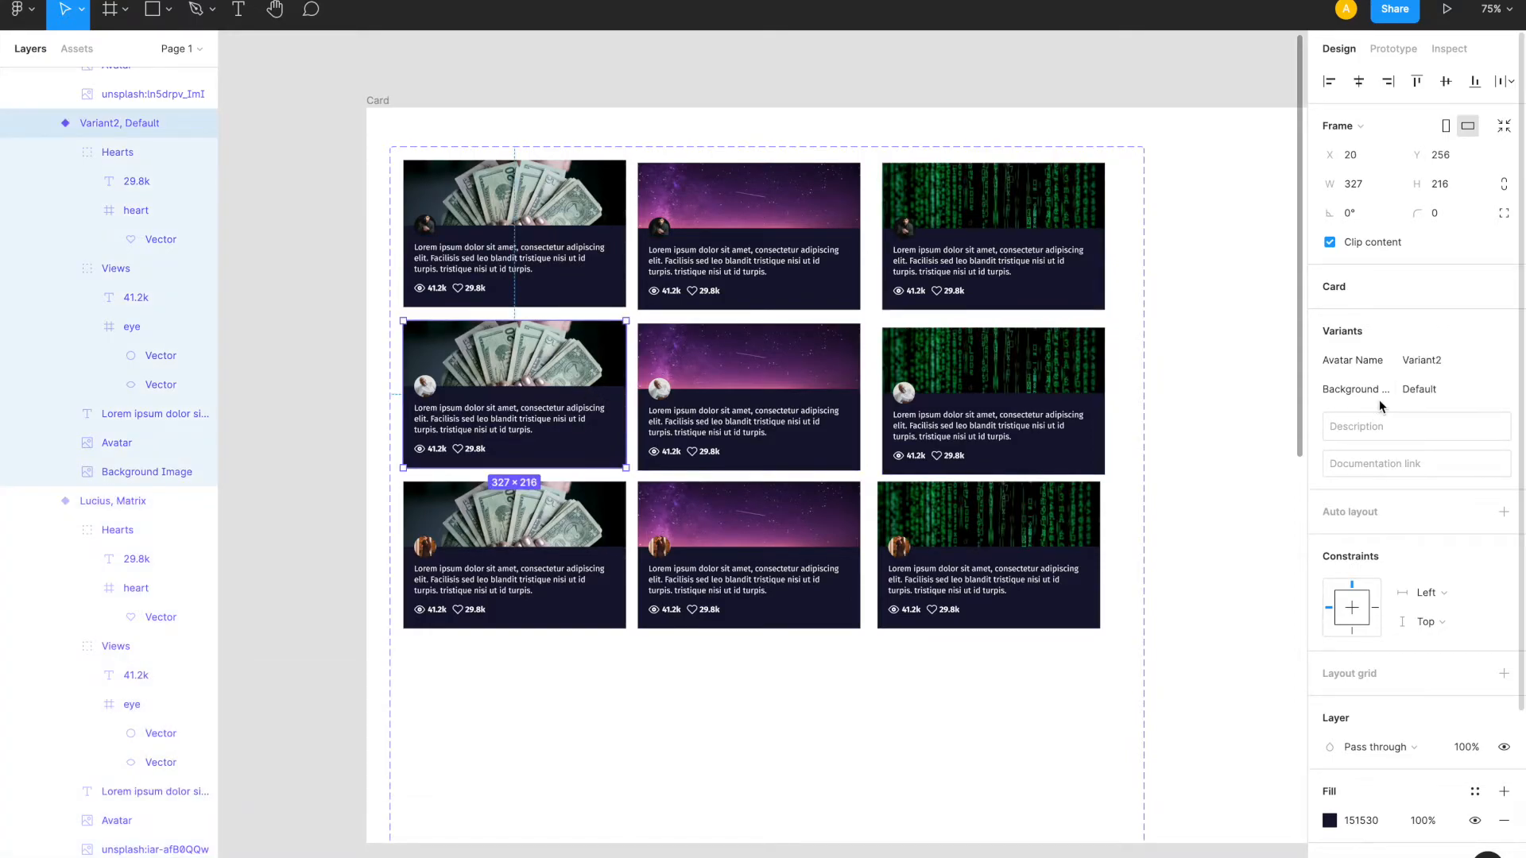
click(1429, 361)
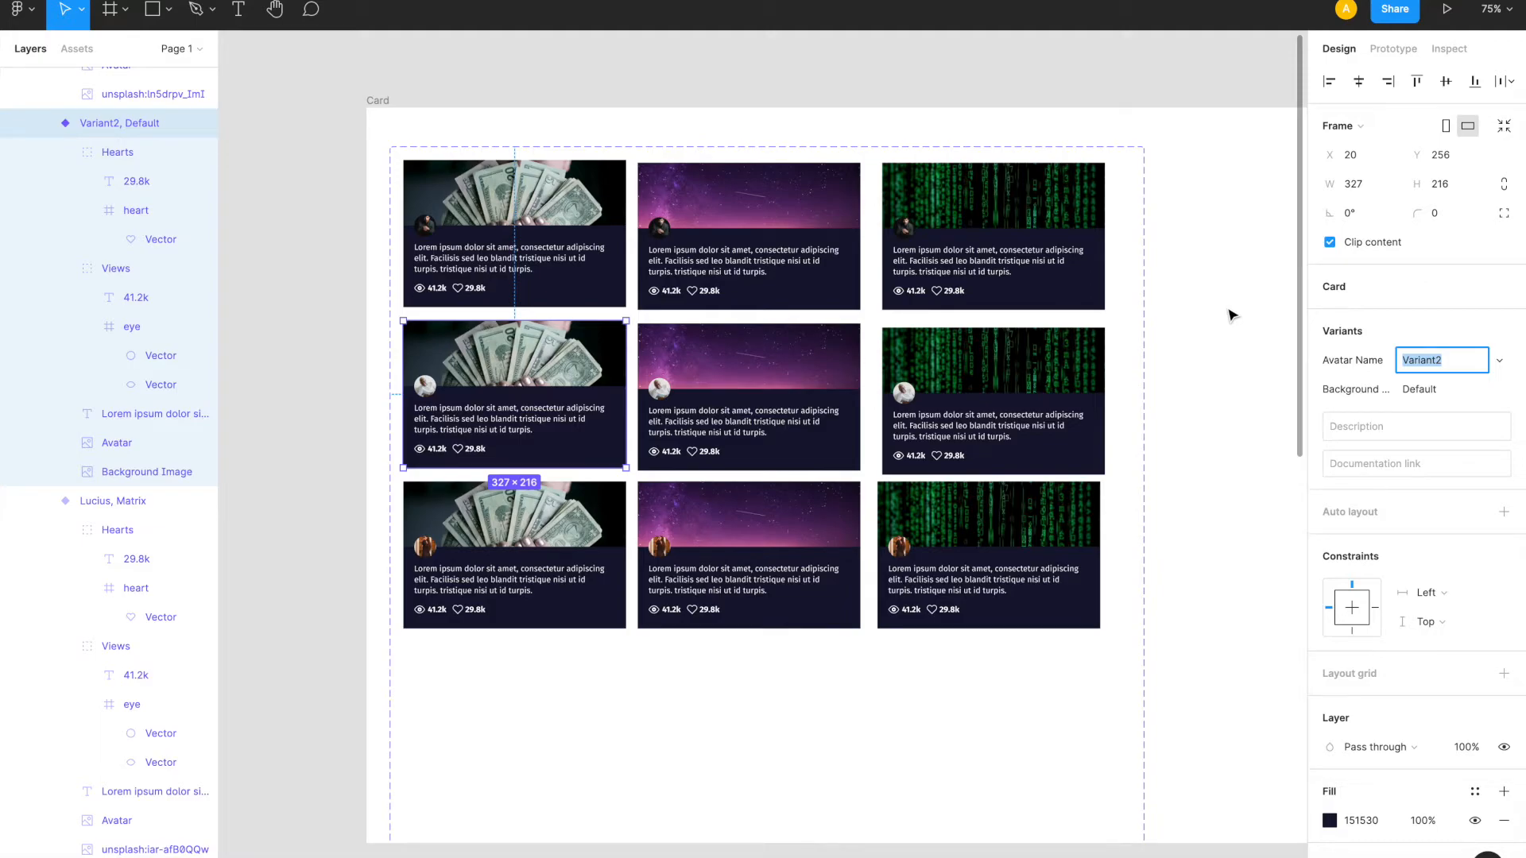
text(Dexter)
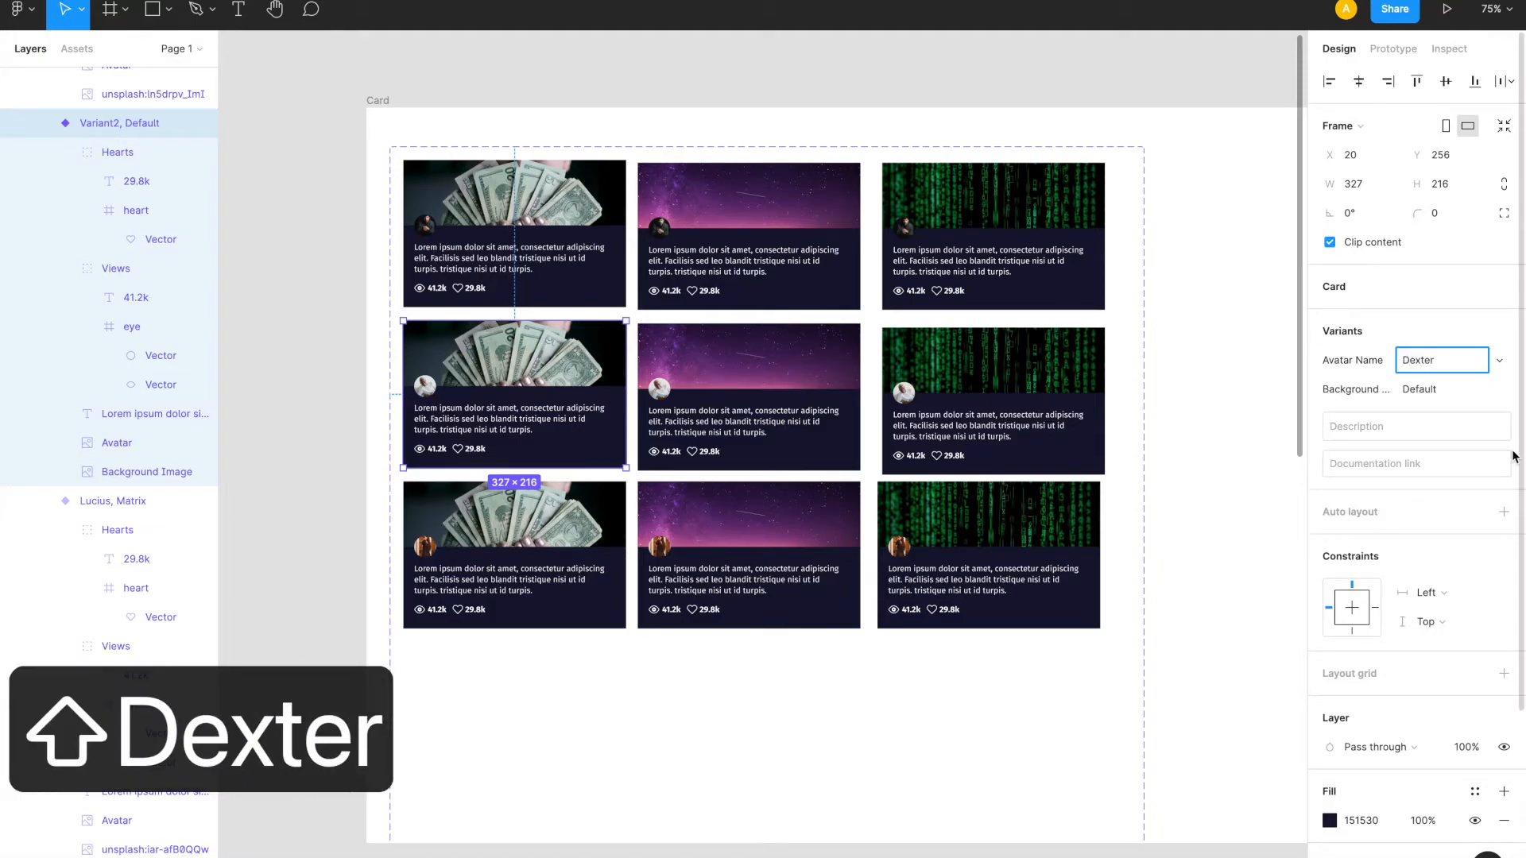
click(1434, 389)
text(M)
key(Return)
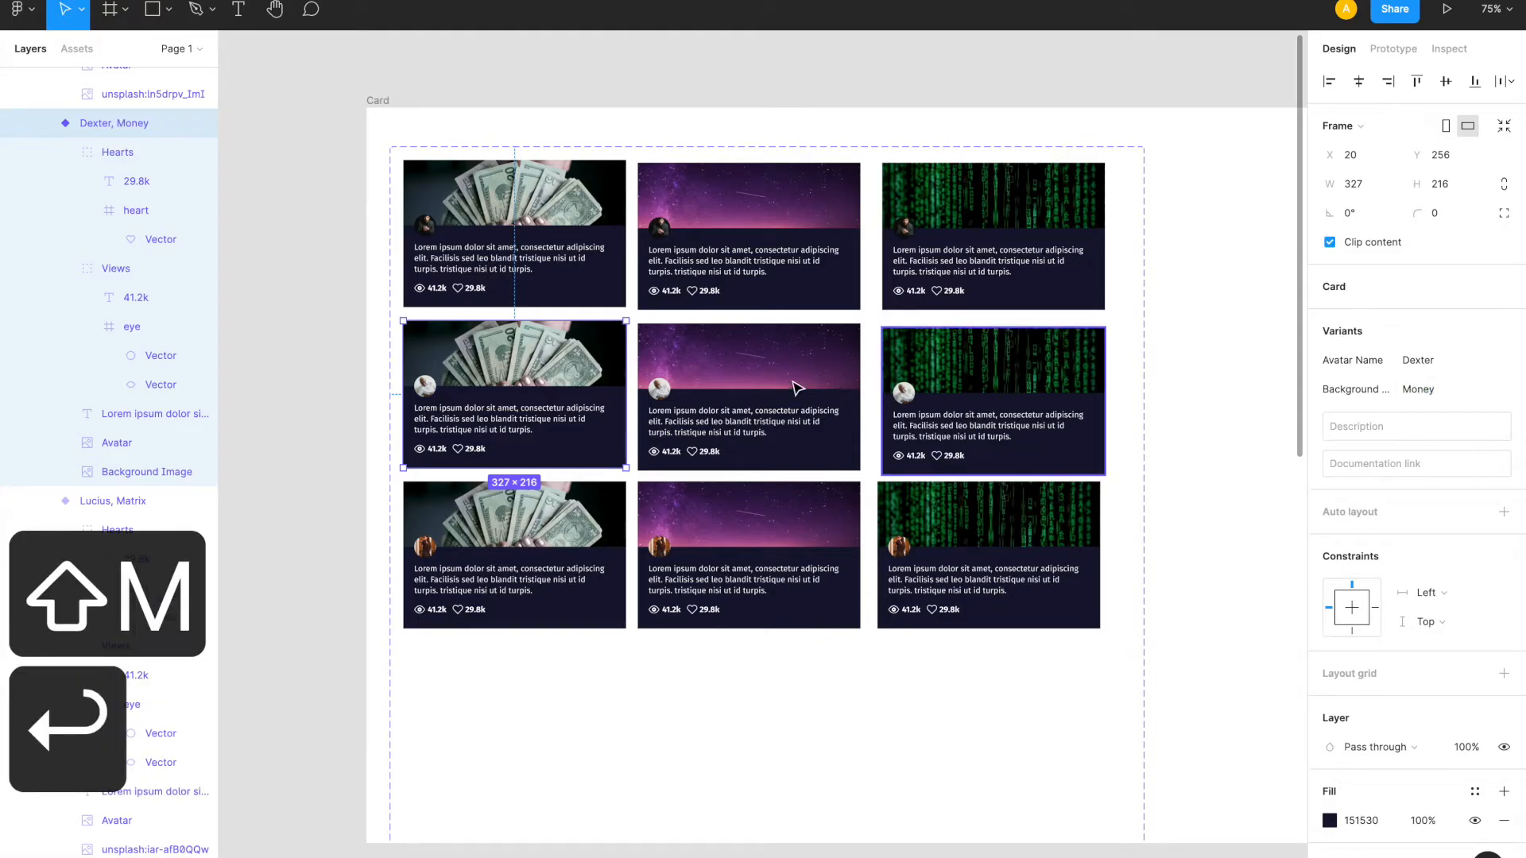
- Set the second row's purple-sky card to that row's avatar first name and its Background Image property to Space
click(798, 377)
click(1424, 361)
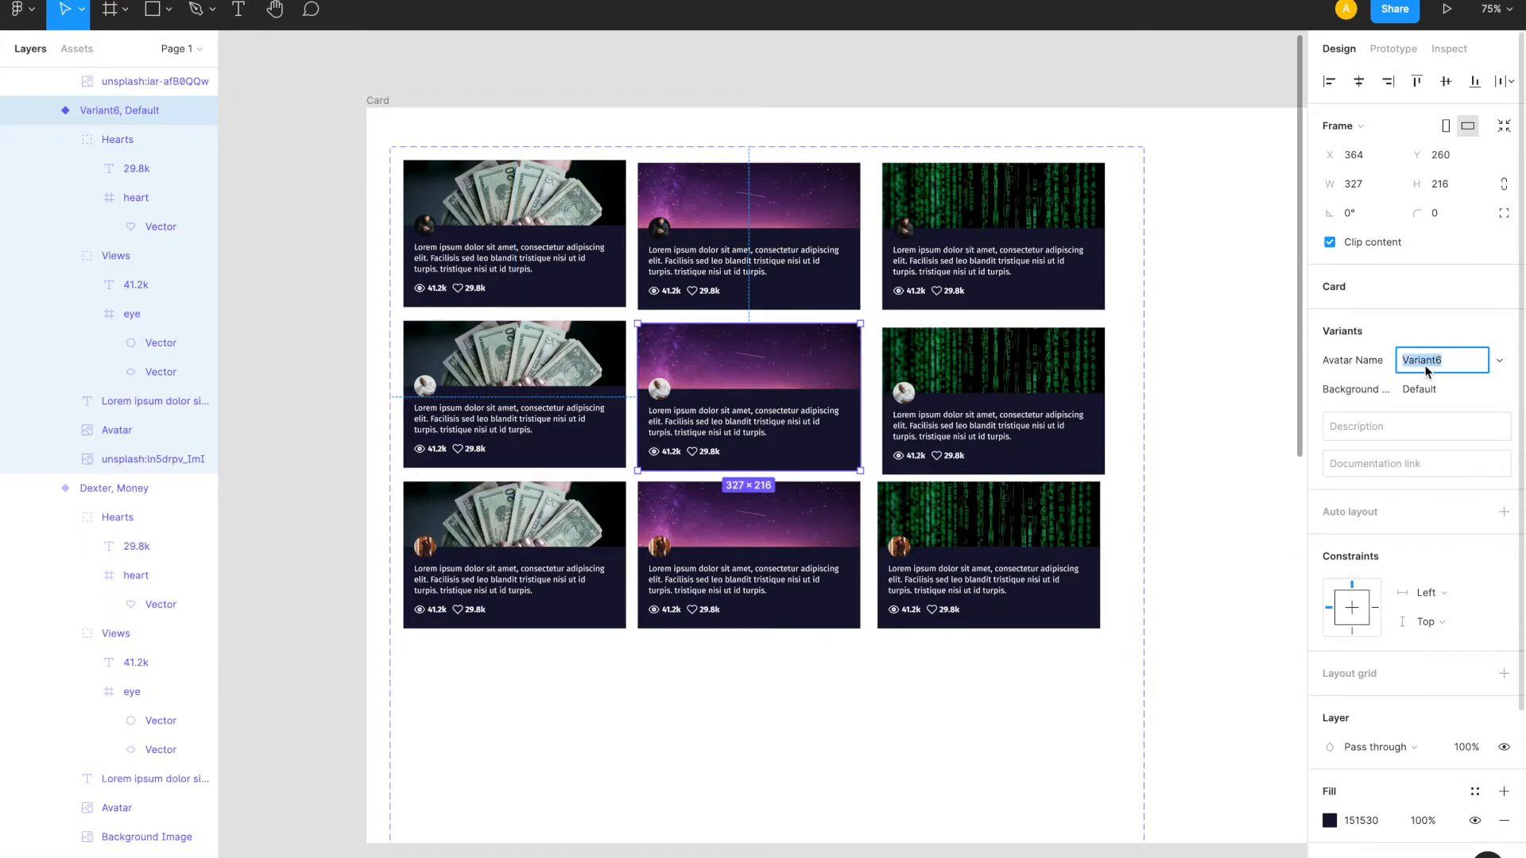
text(Dexter)
key(Return)
click(1426, 393)
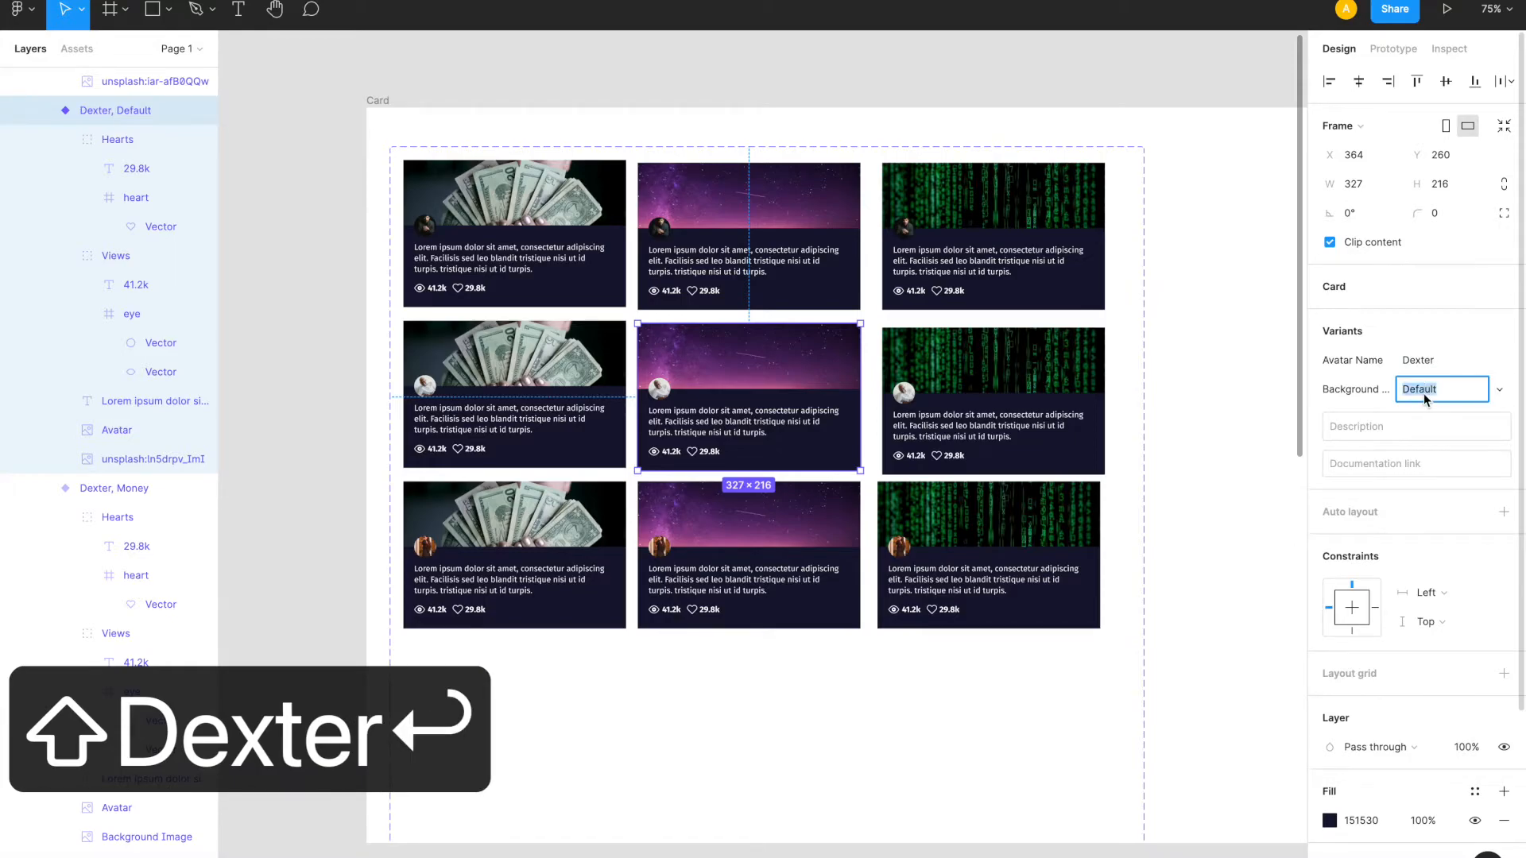
text(Space)
key(Return)
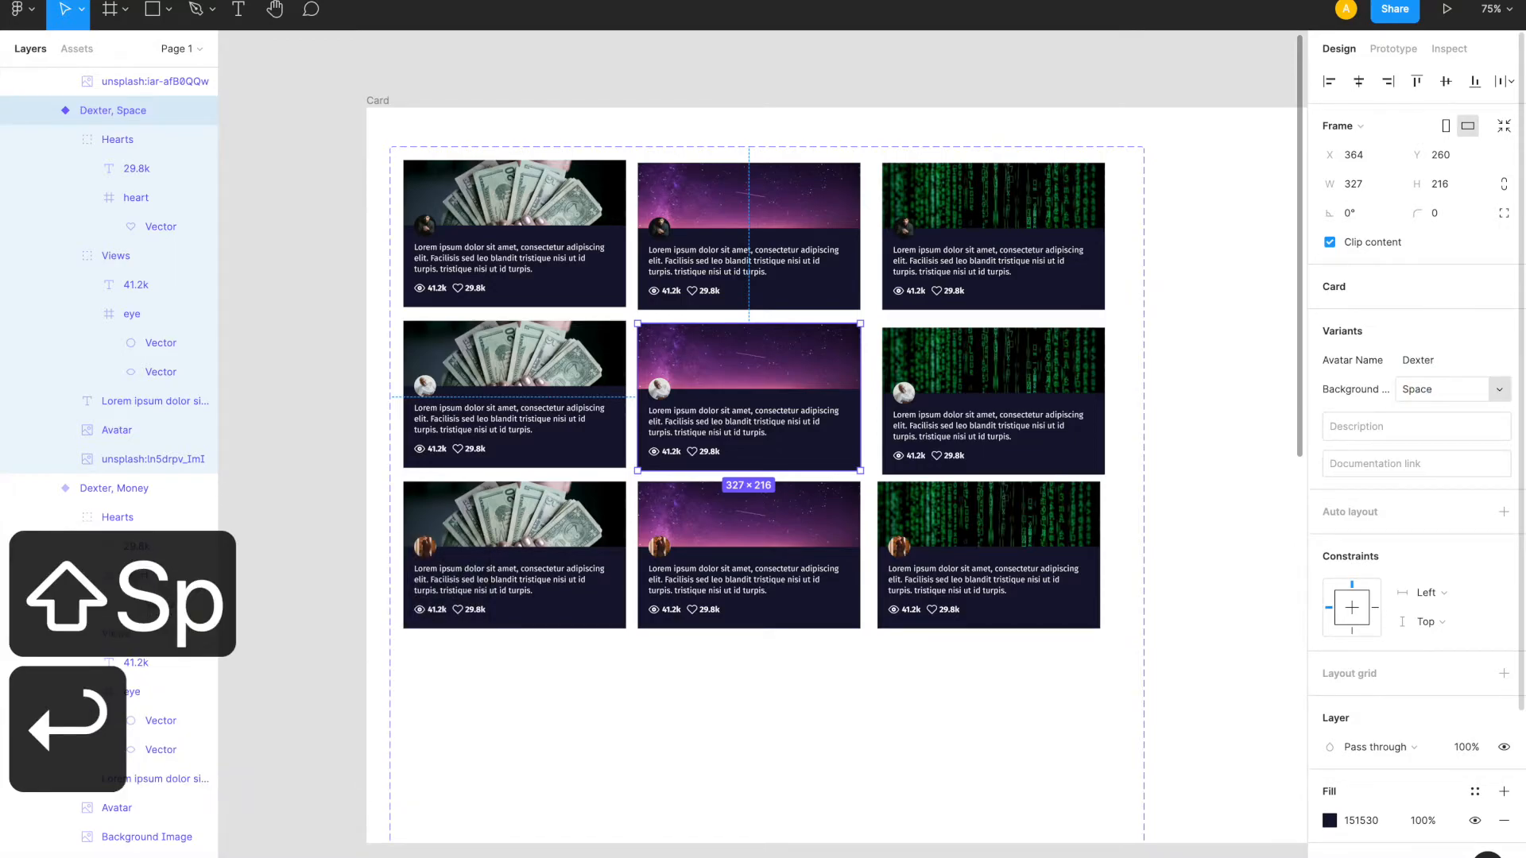
- Set the second row's green-code card to that row's avatar first name and its Background Image property to Matrix
click(1019, 366)
click(1429, 360)
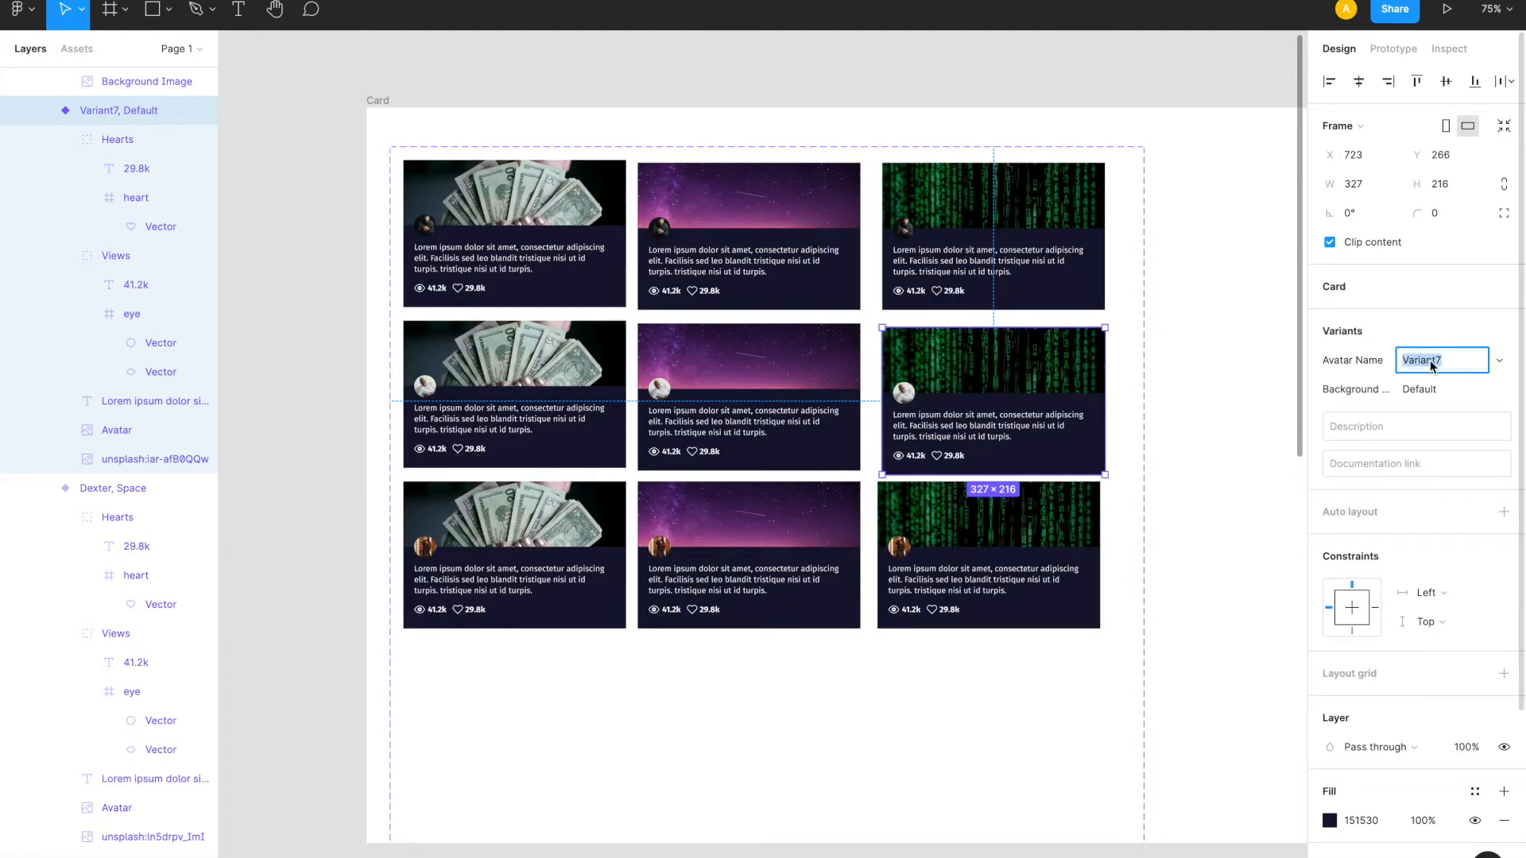
text(Dex)
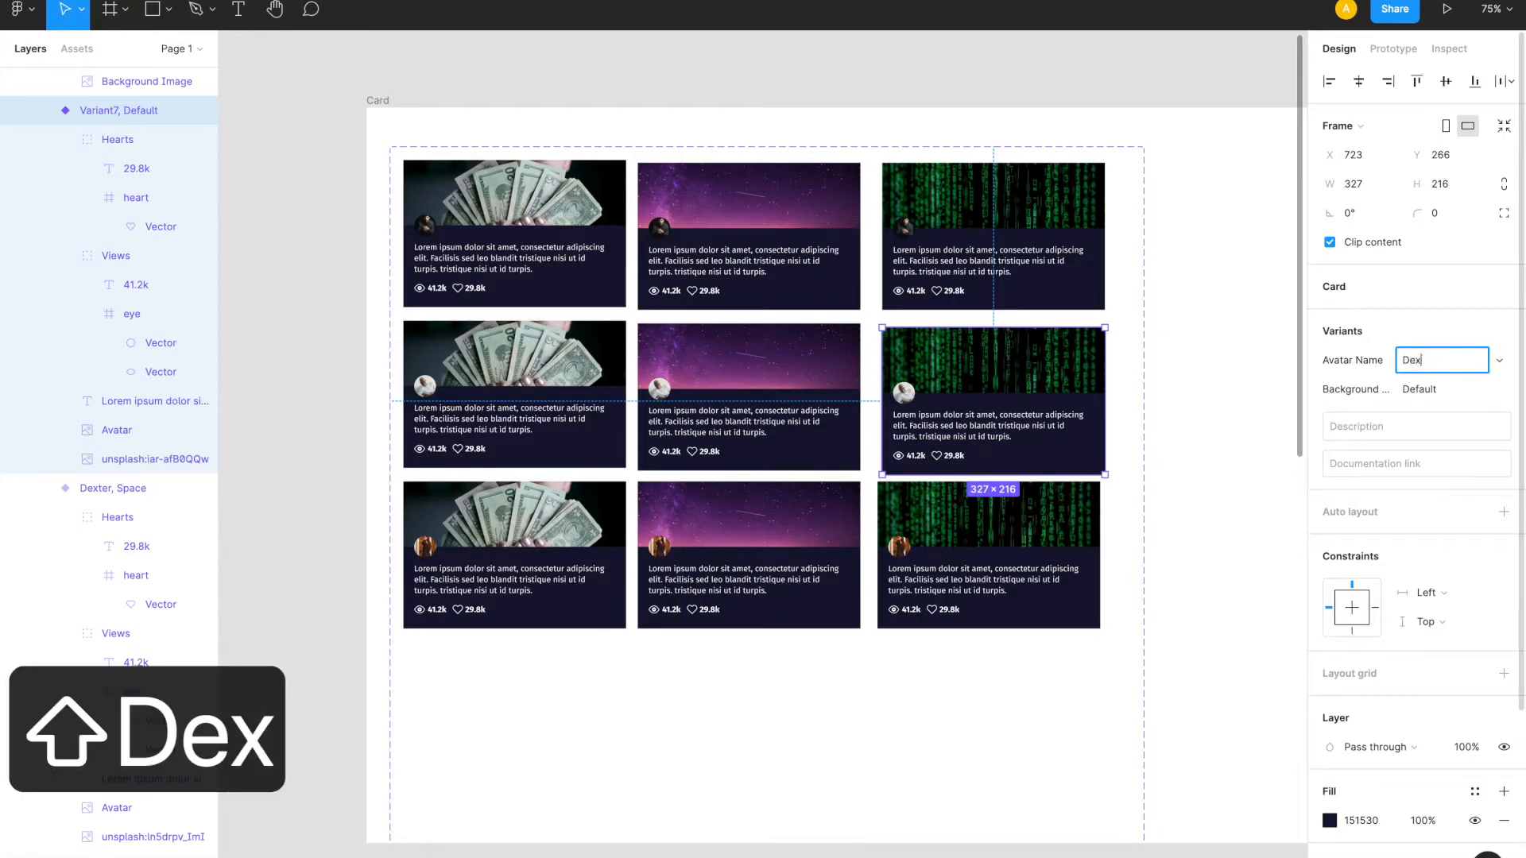
text(ter)
key(Return)
click(1429, 385)
text(Matrix)
key(Return)
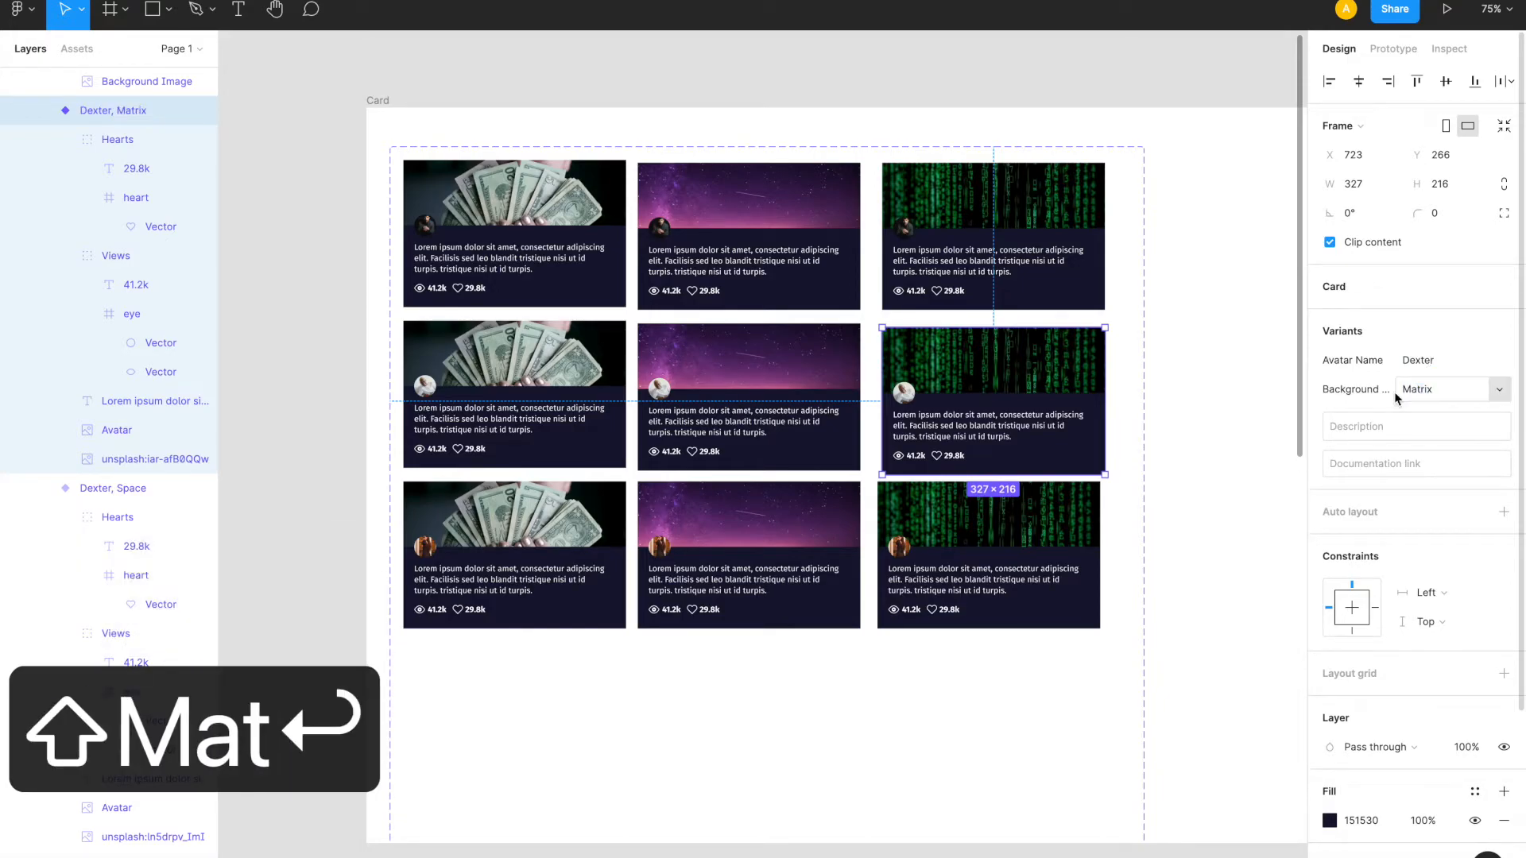
- Set the third row's first card to its avatar's first name and its Background Image property to Money
click(505, 499)
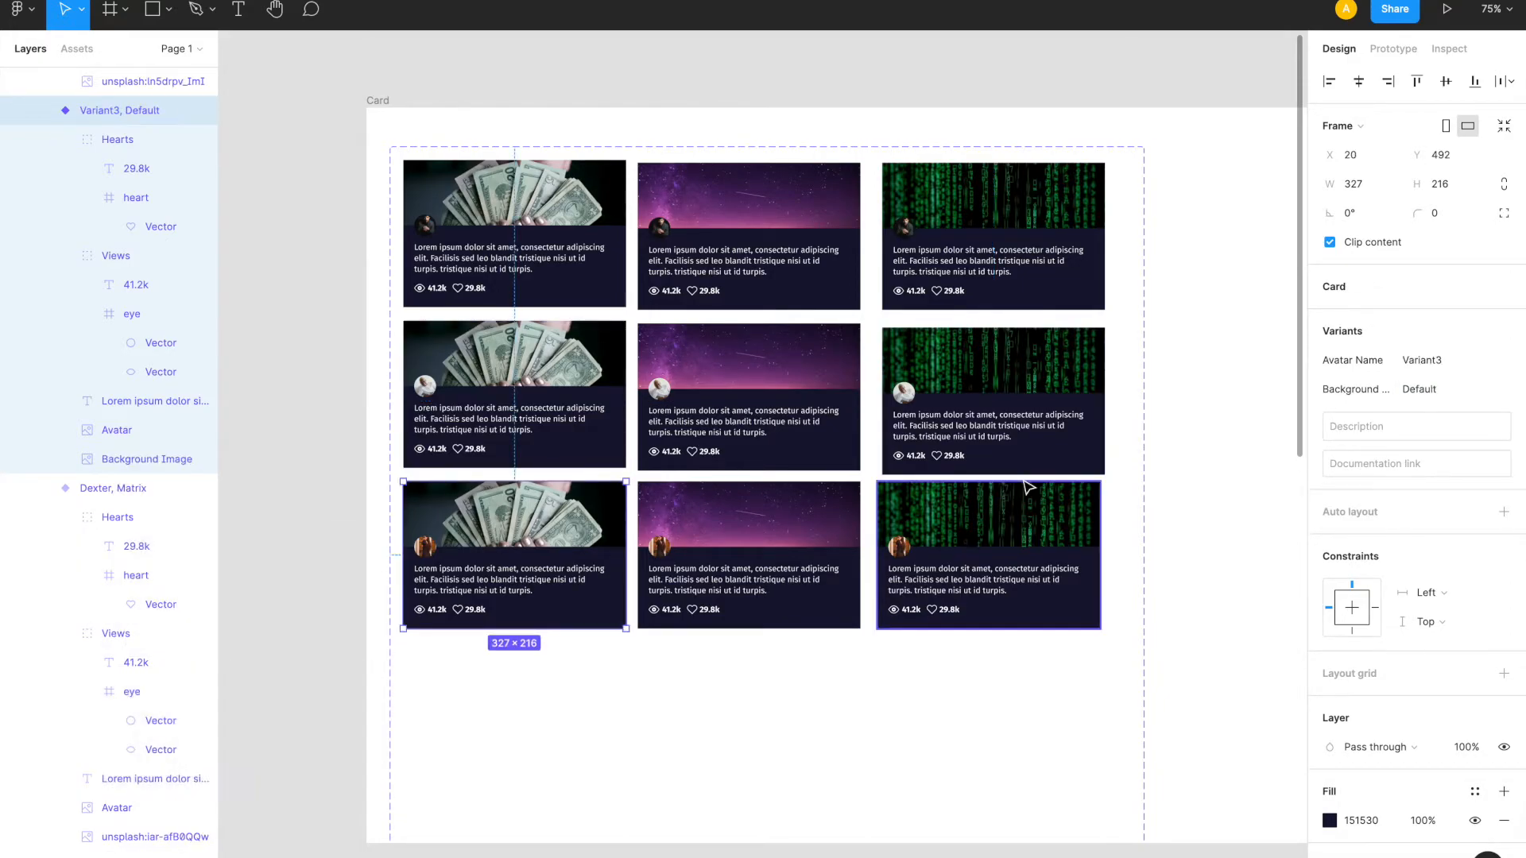
click(1444, 365)
text(Simone)
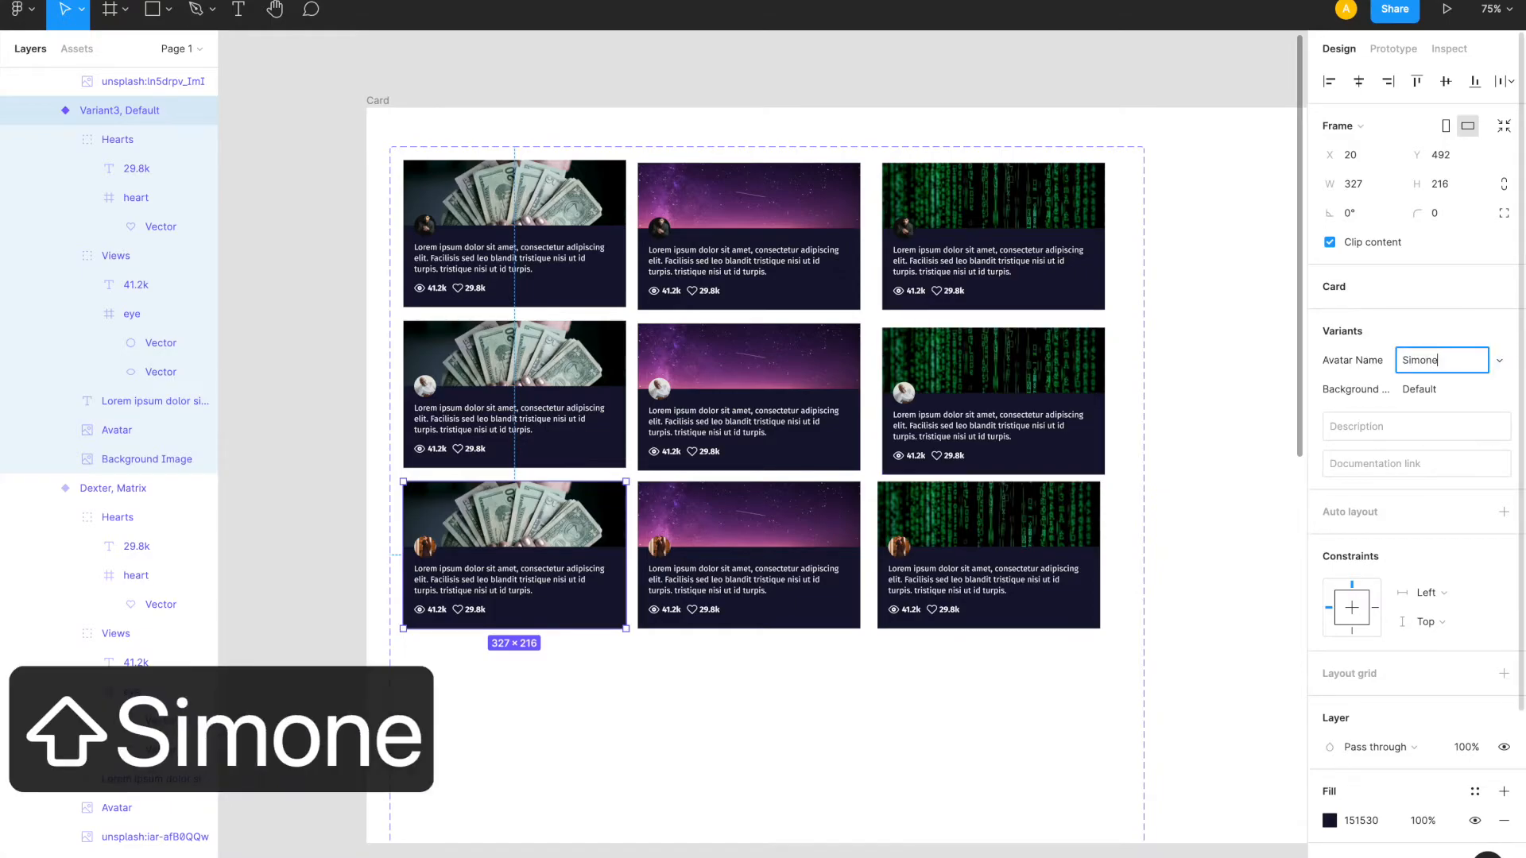
key(Return)
click(1436, 396)
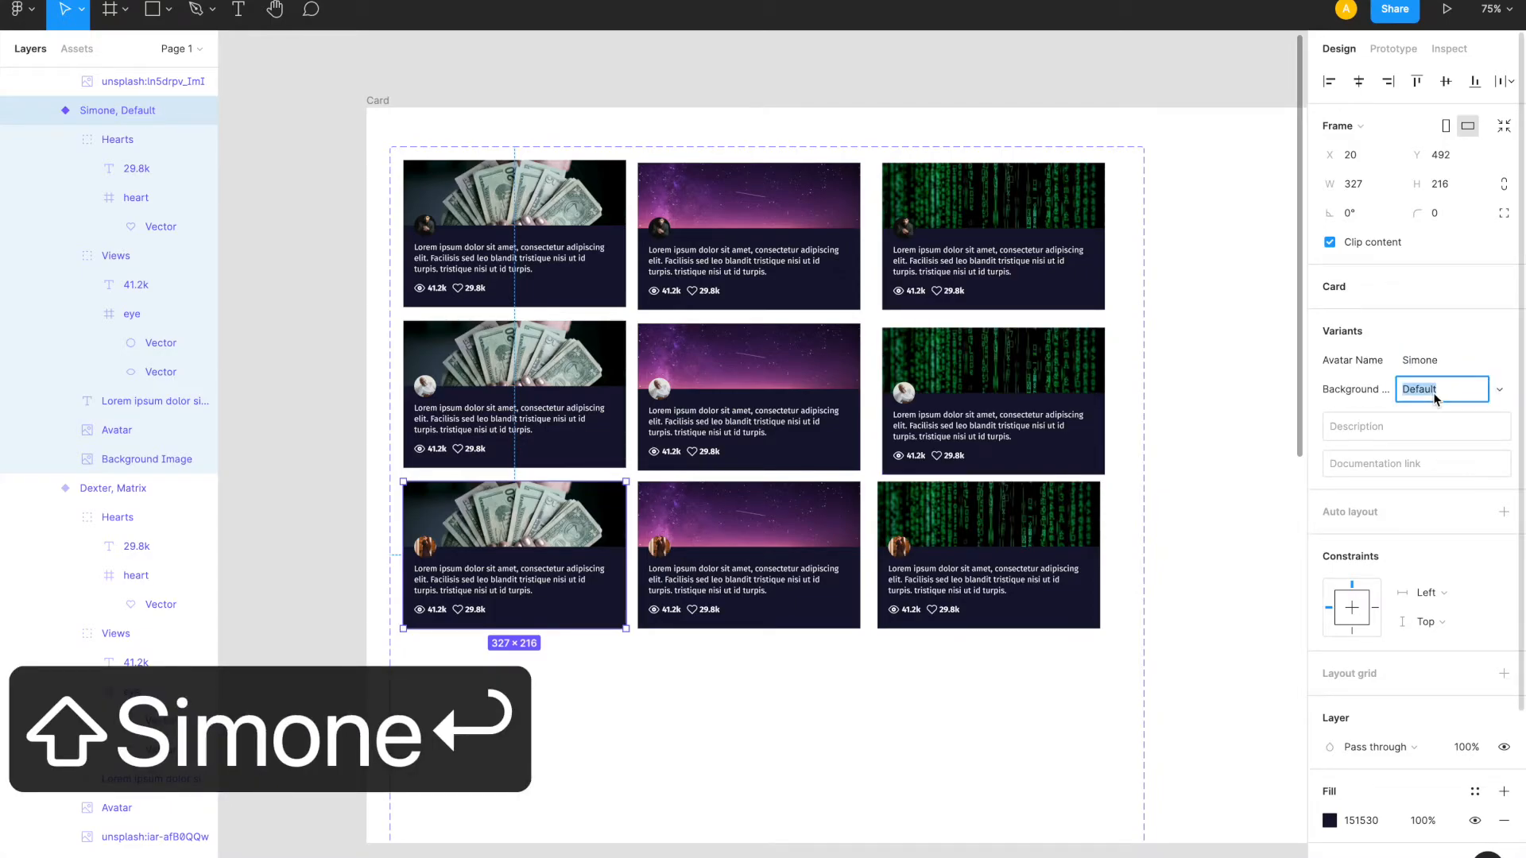
text(Money)
key(Return)
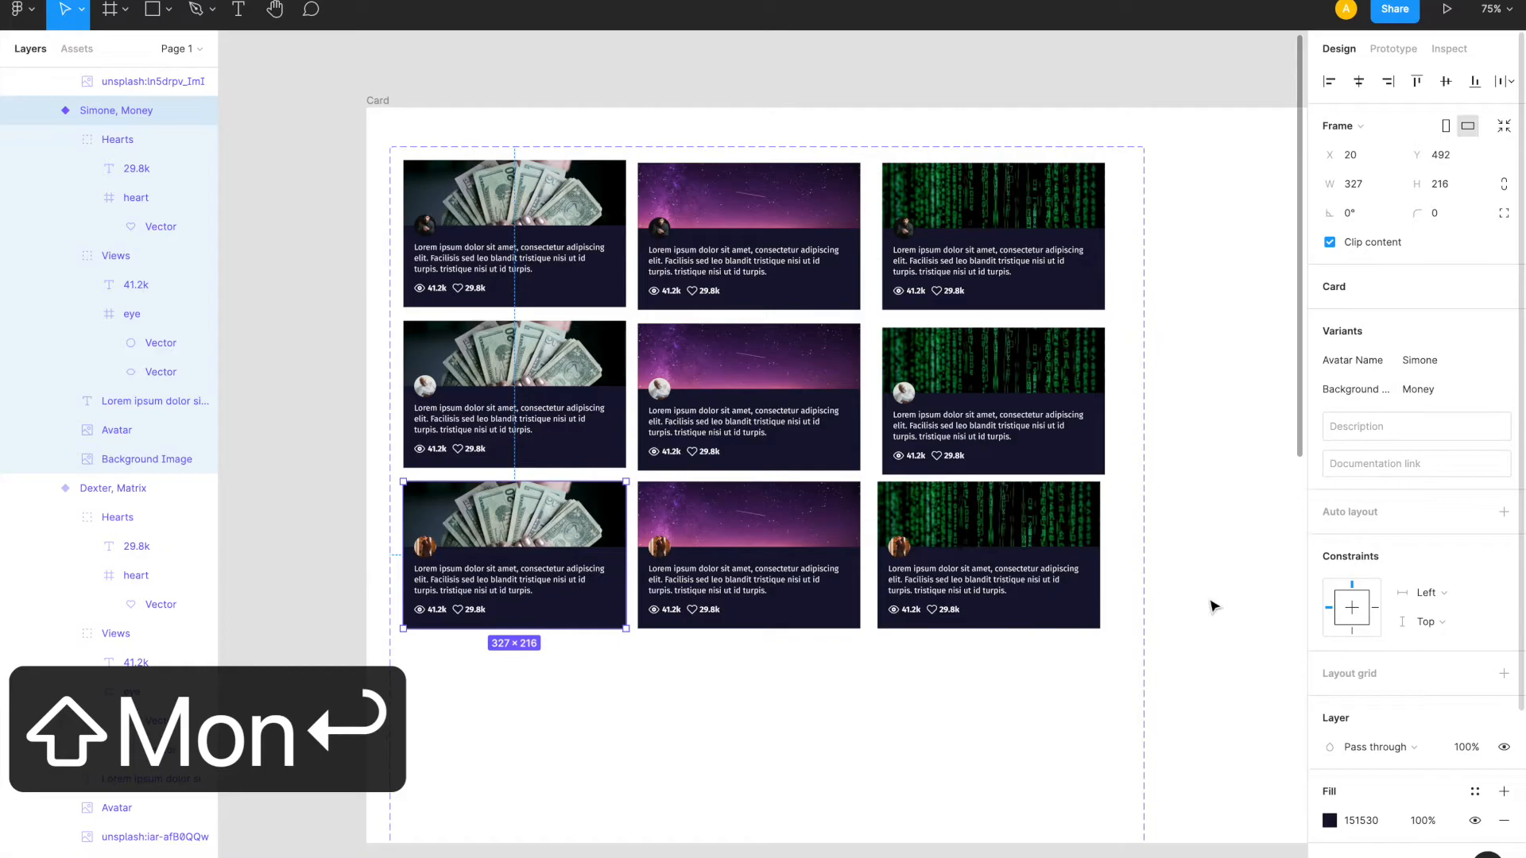
- Set the third row's purple-sky card to that row's avatar first name and its Background Image property to Space
click(763, 530)
click(1441, 360)
text(Si)
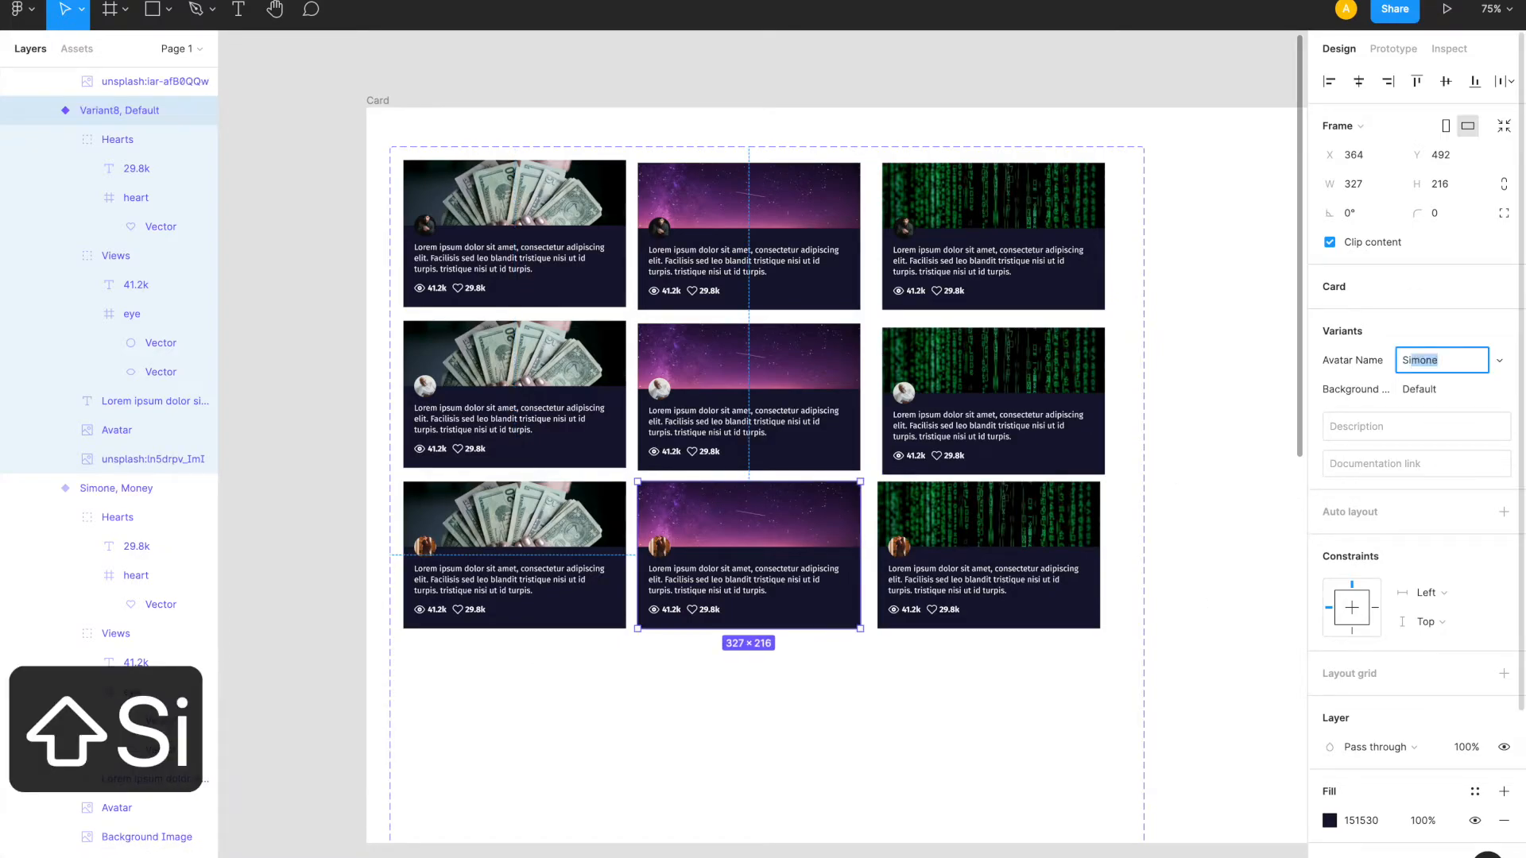
key(Tab)
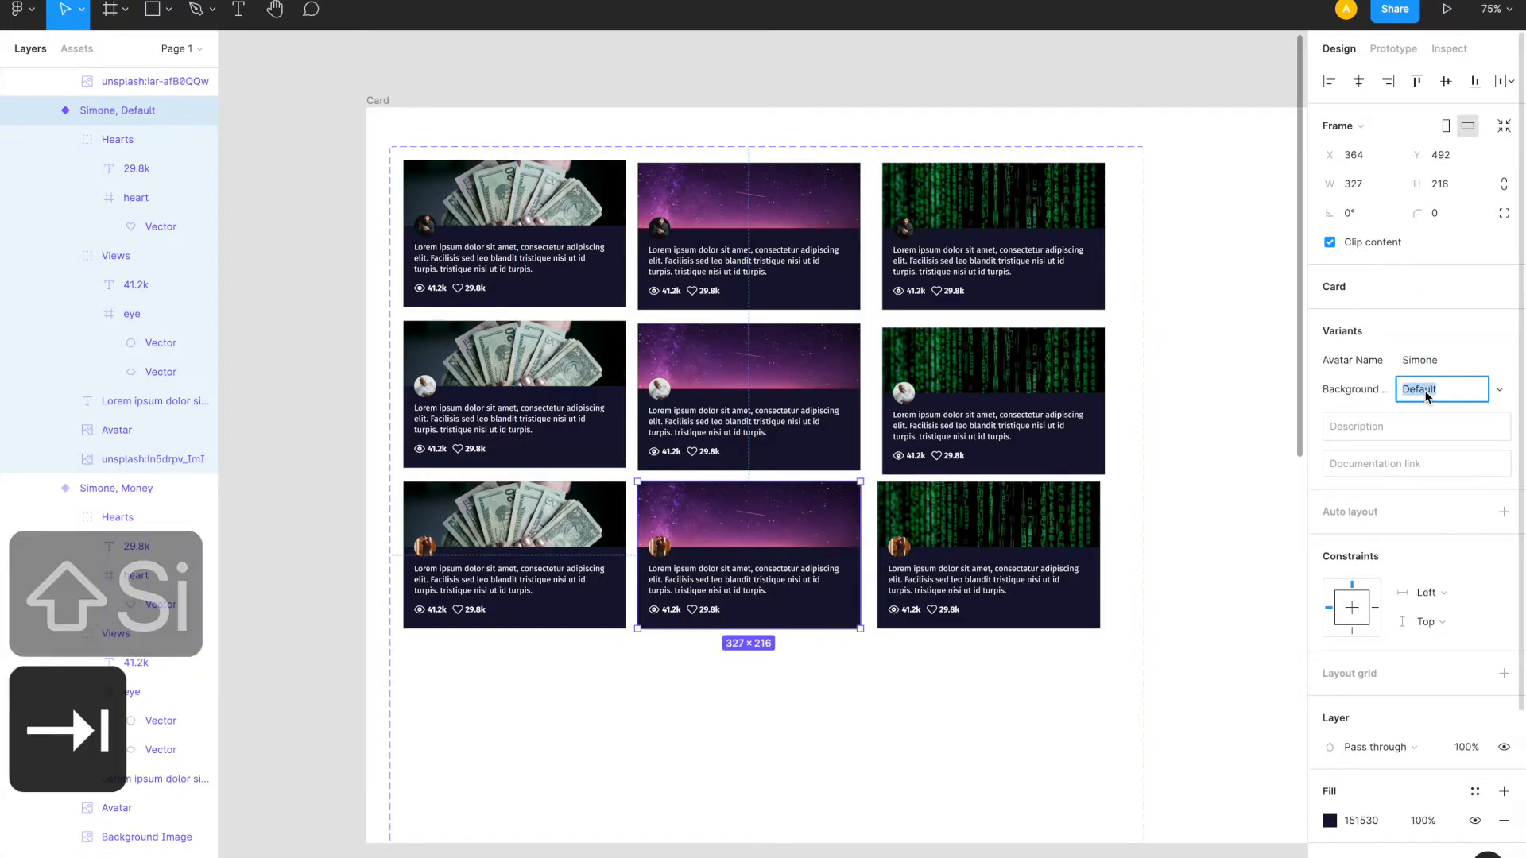
text(Space)
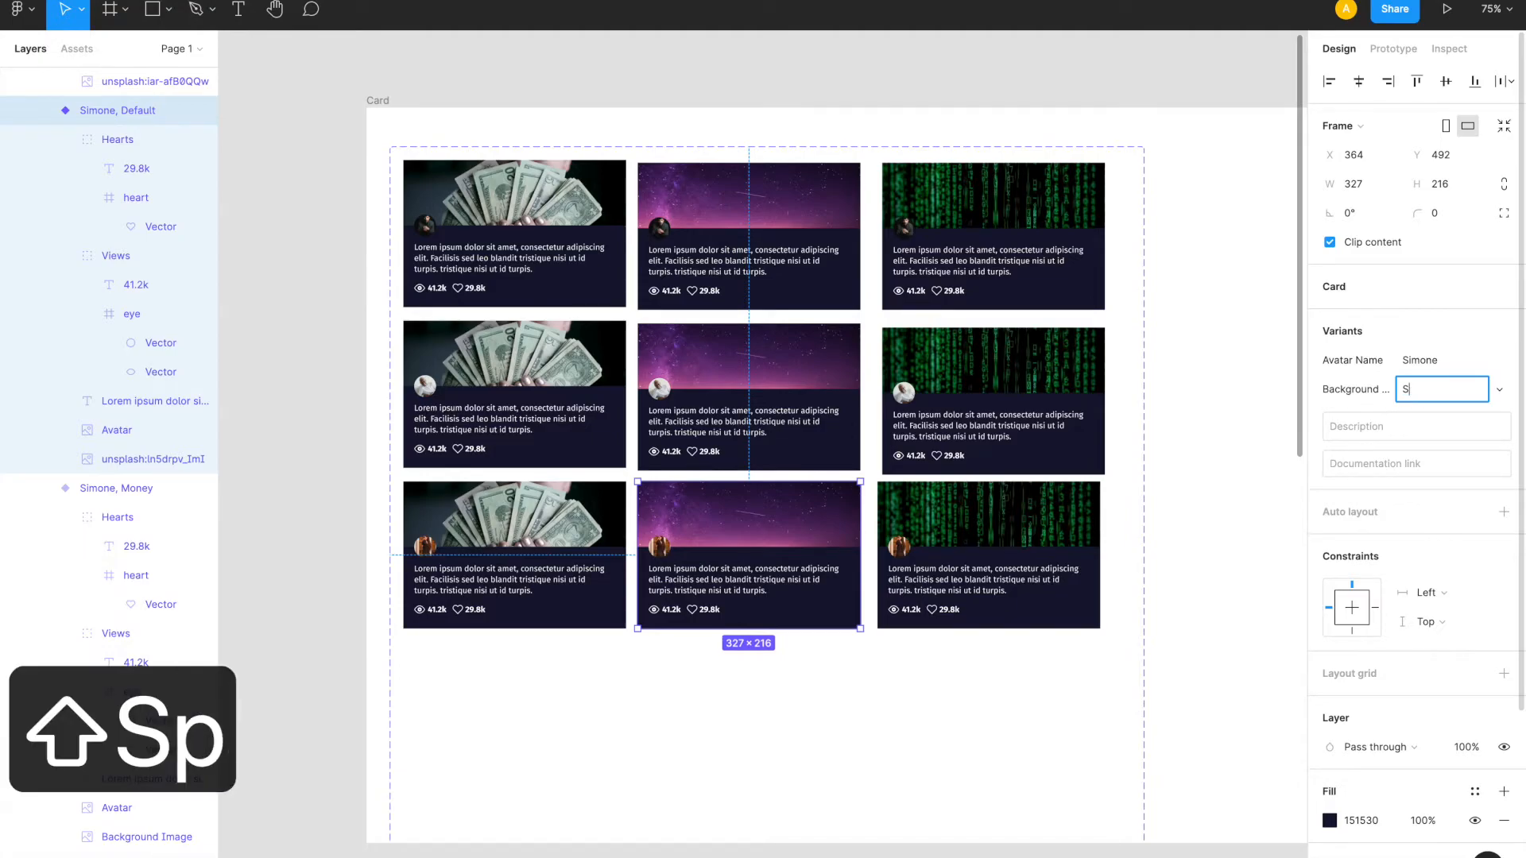
key(Return)
- Set the third row's green-code card to that row's avatar first name and its Background Image property to Matrix
click(1011, 542)
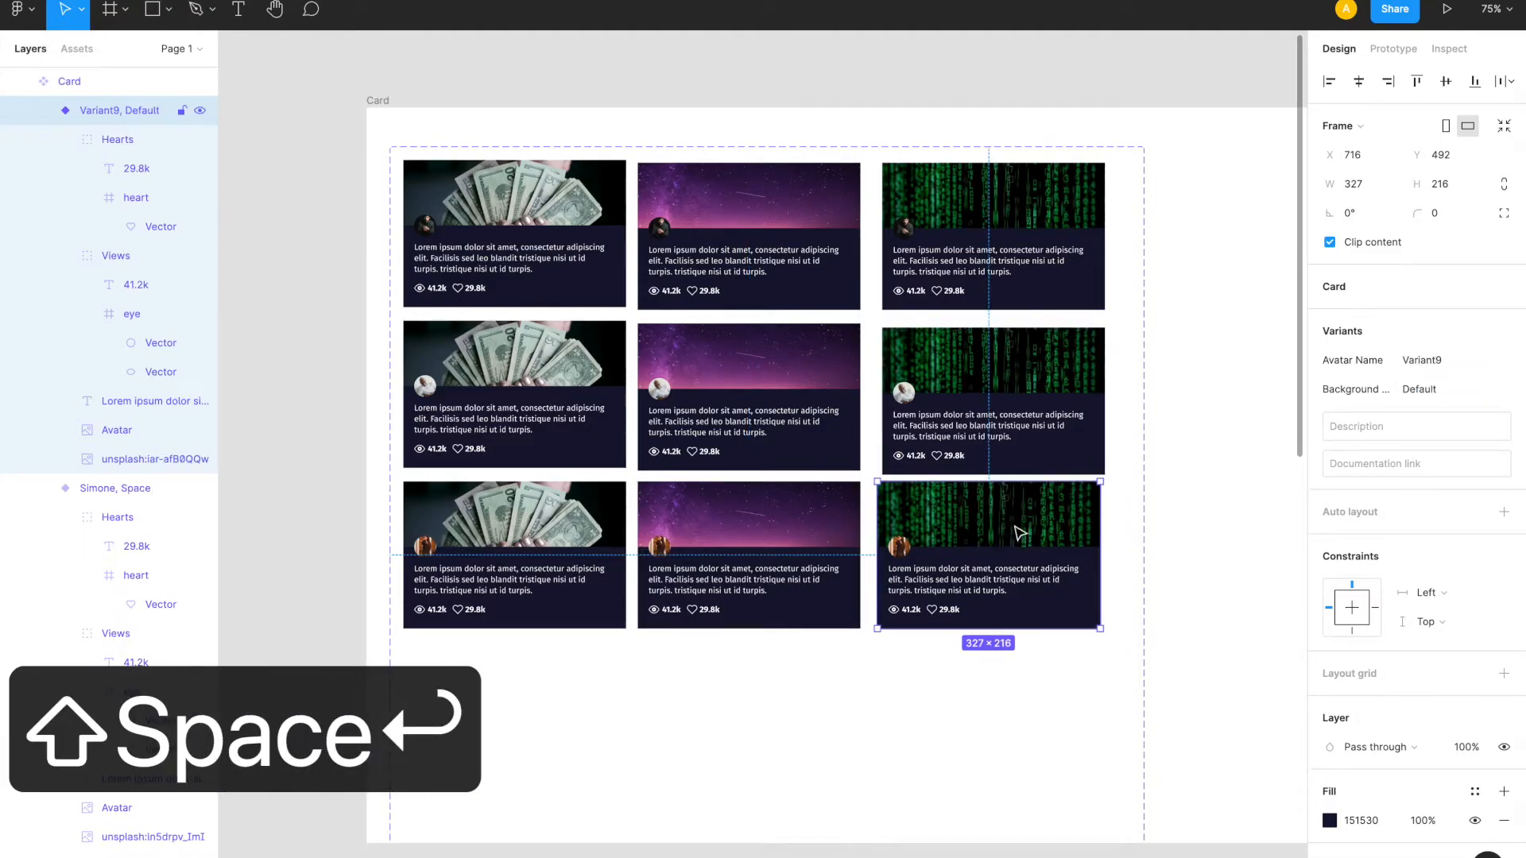
click(1479, 362)
text(Simone)
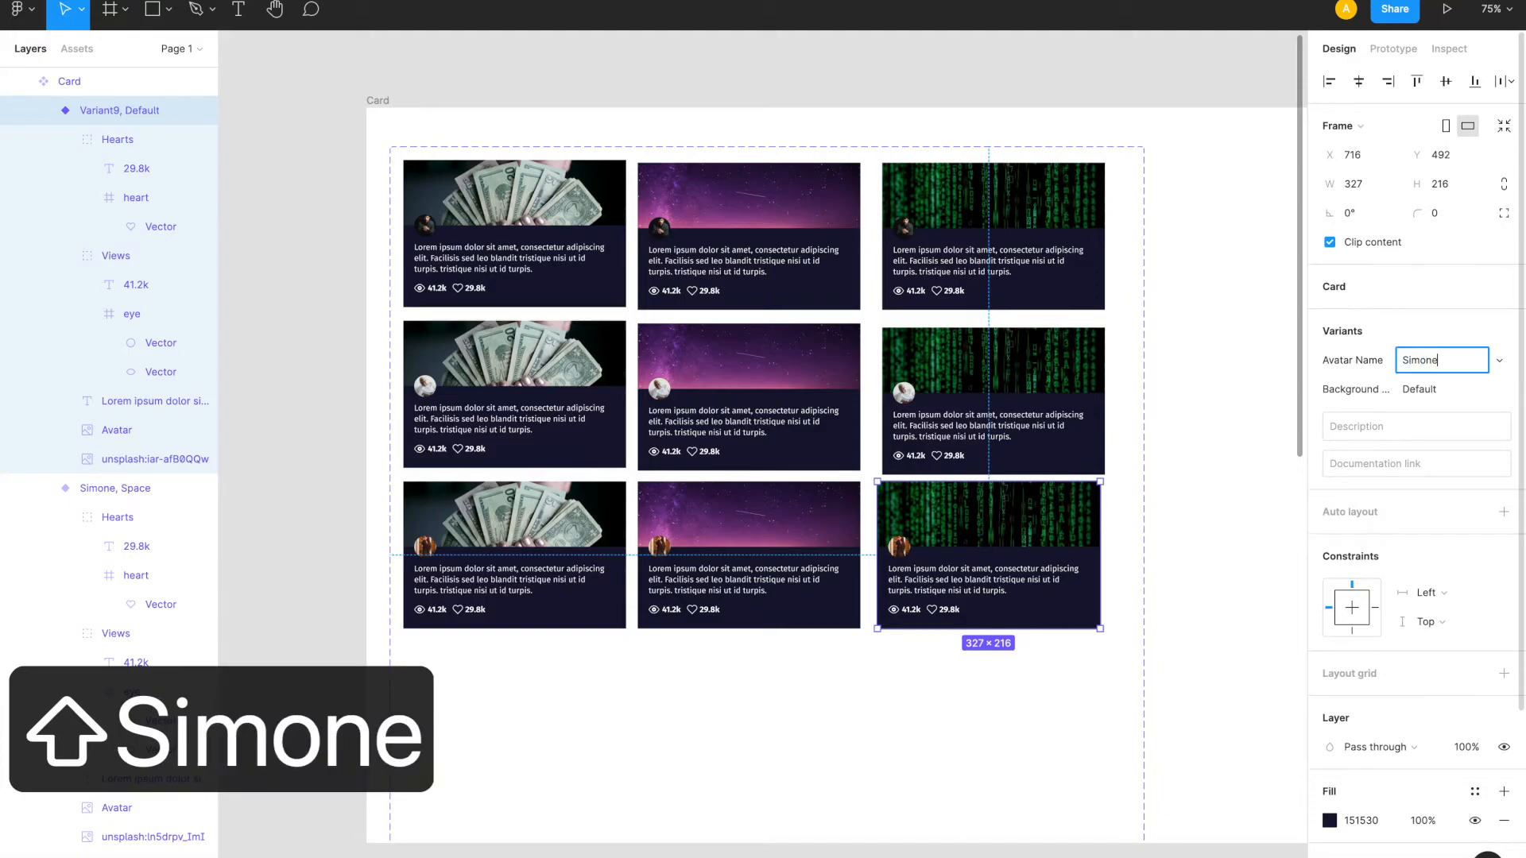
key(Return)
text(Matrix)
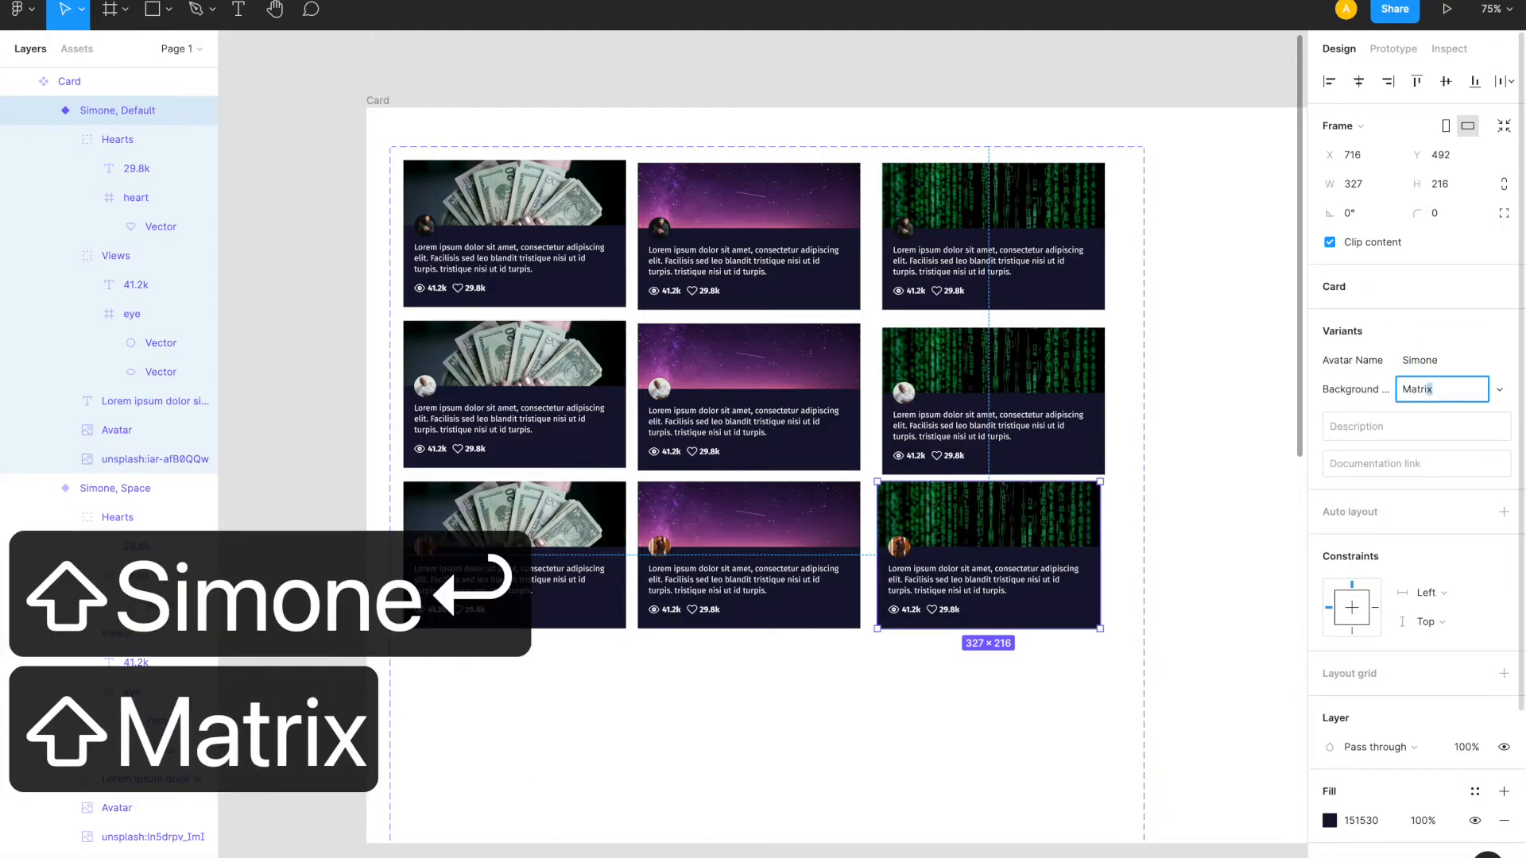
key(Return)
- Shorten the Card component set from its lower edge to a height of about 783, just below the third row of cards
click(1049, 704)
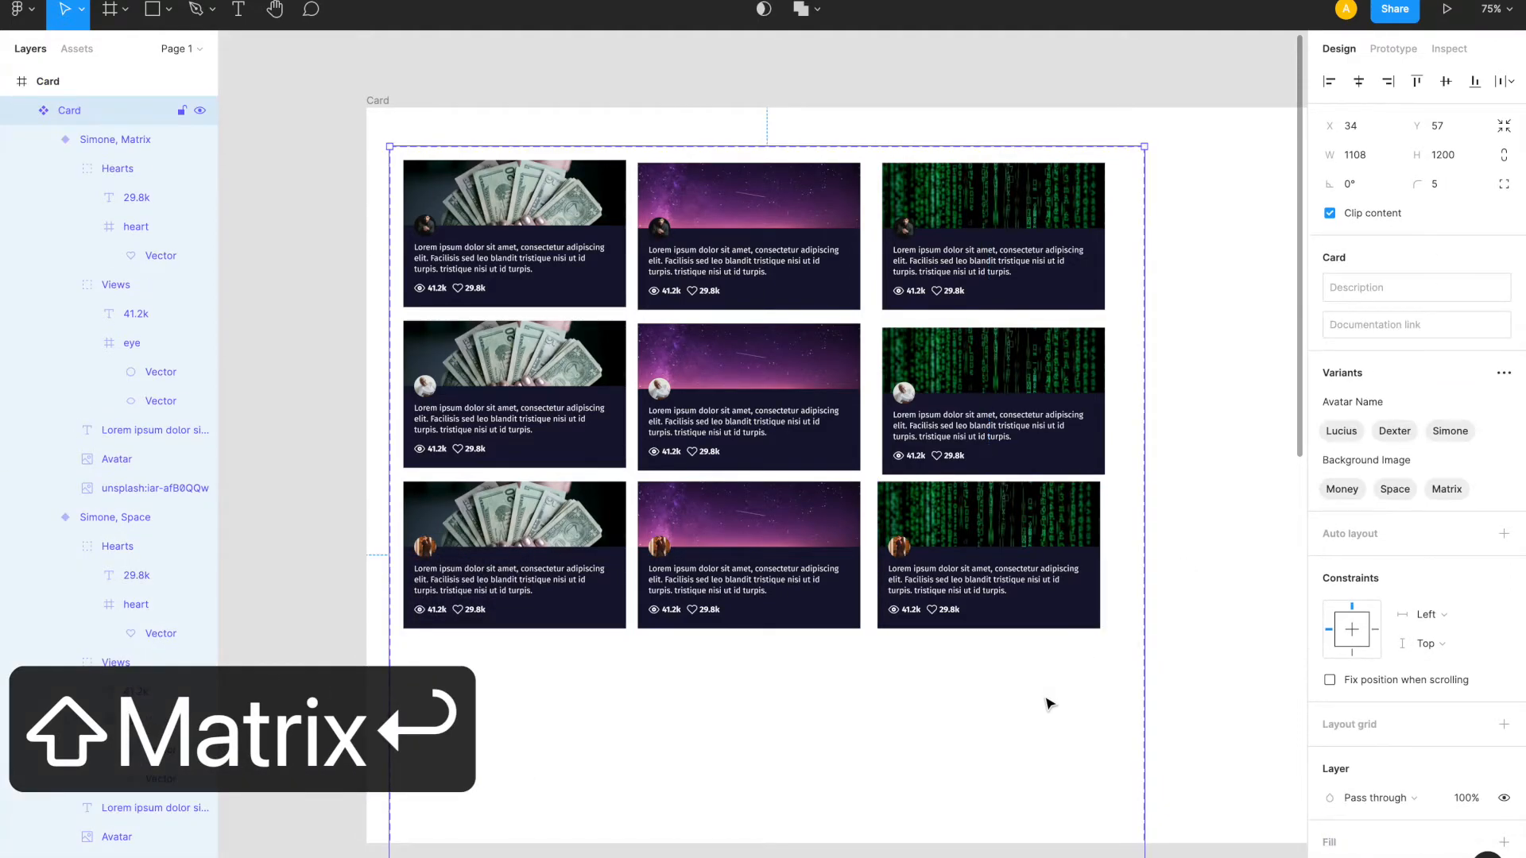
scroll(1047, 708, right, 2)
scroll(1047, 708, down, 1)
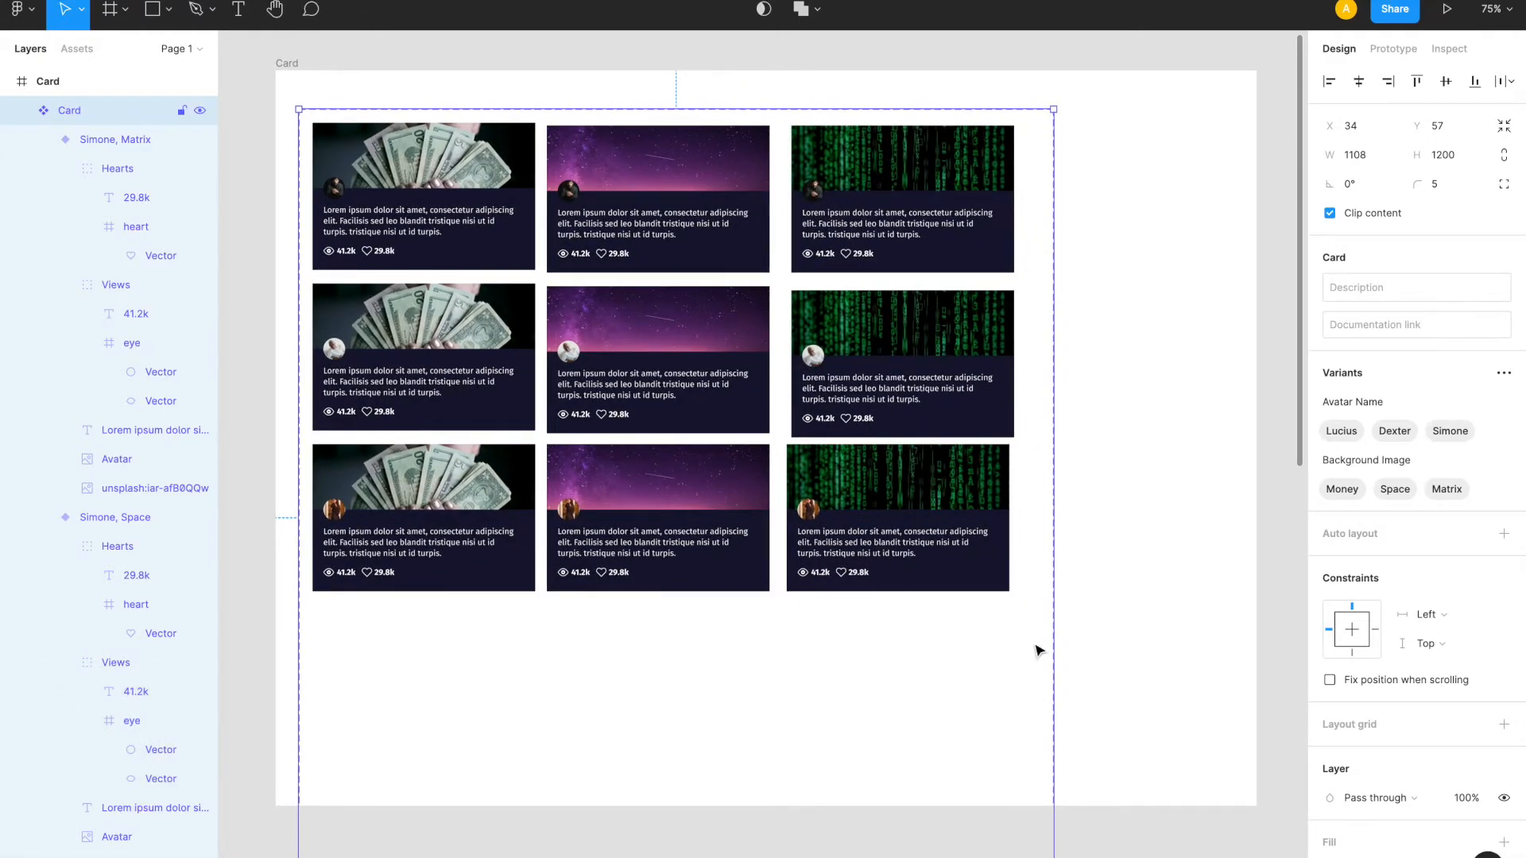
key(ctrl+minus)
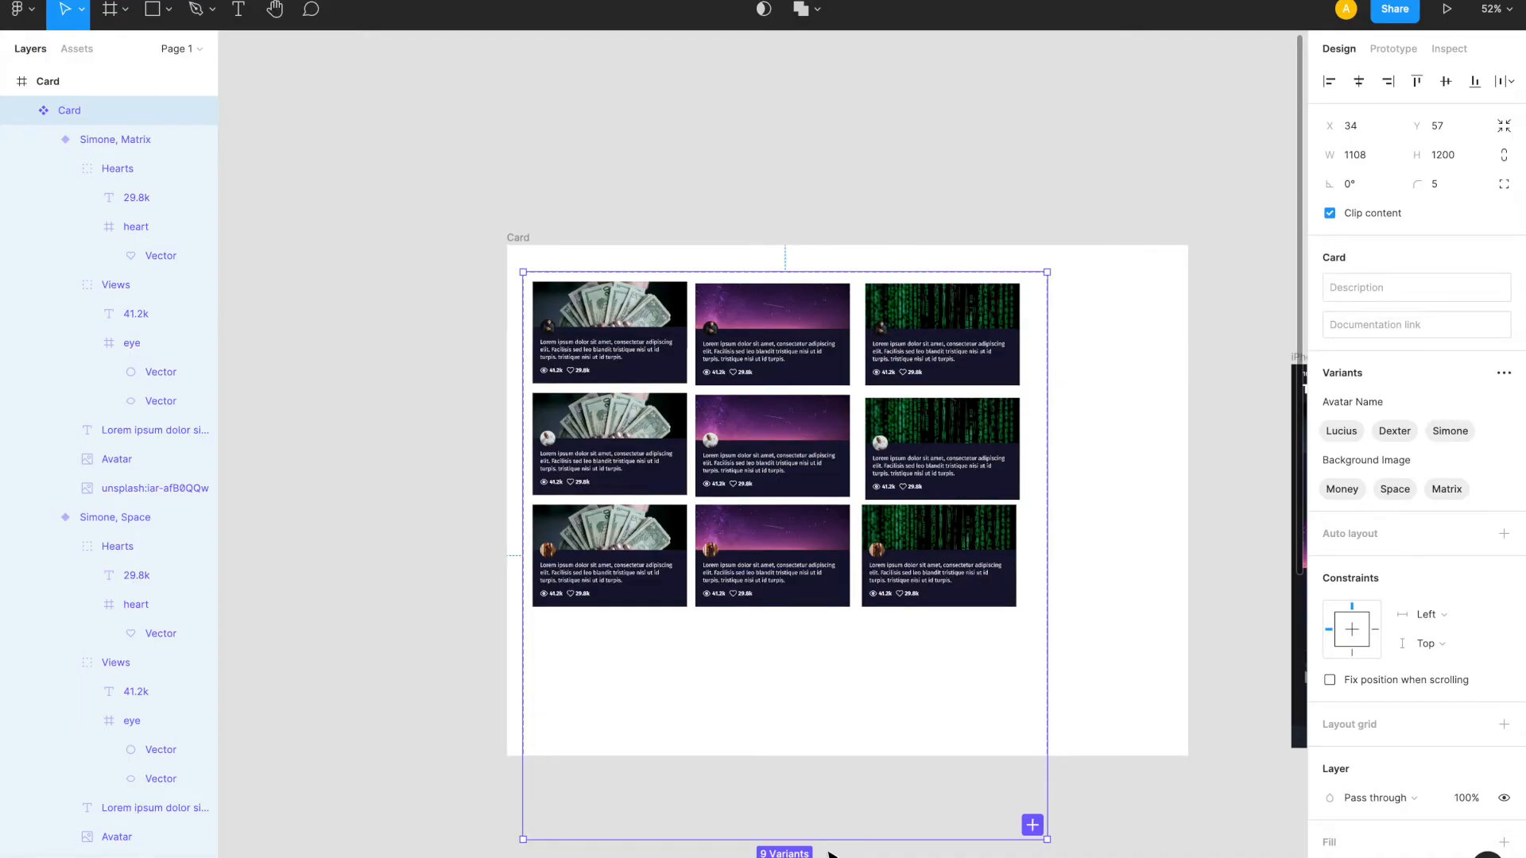
drag(831, 839, 841, 641)
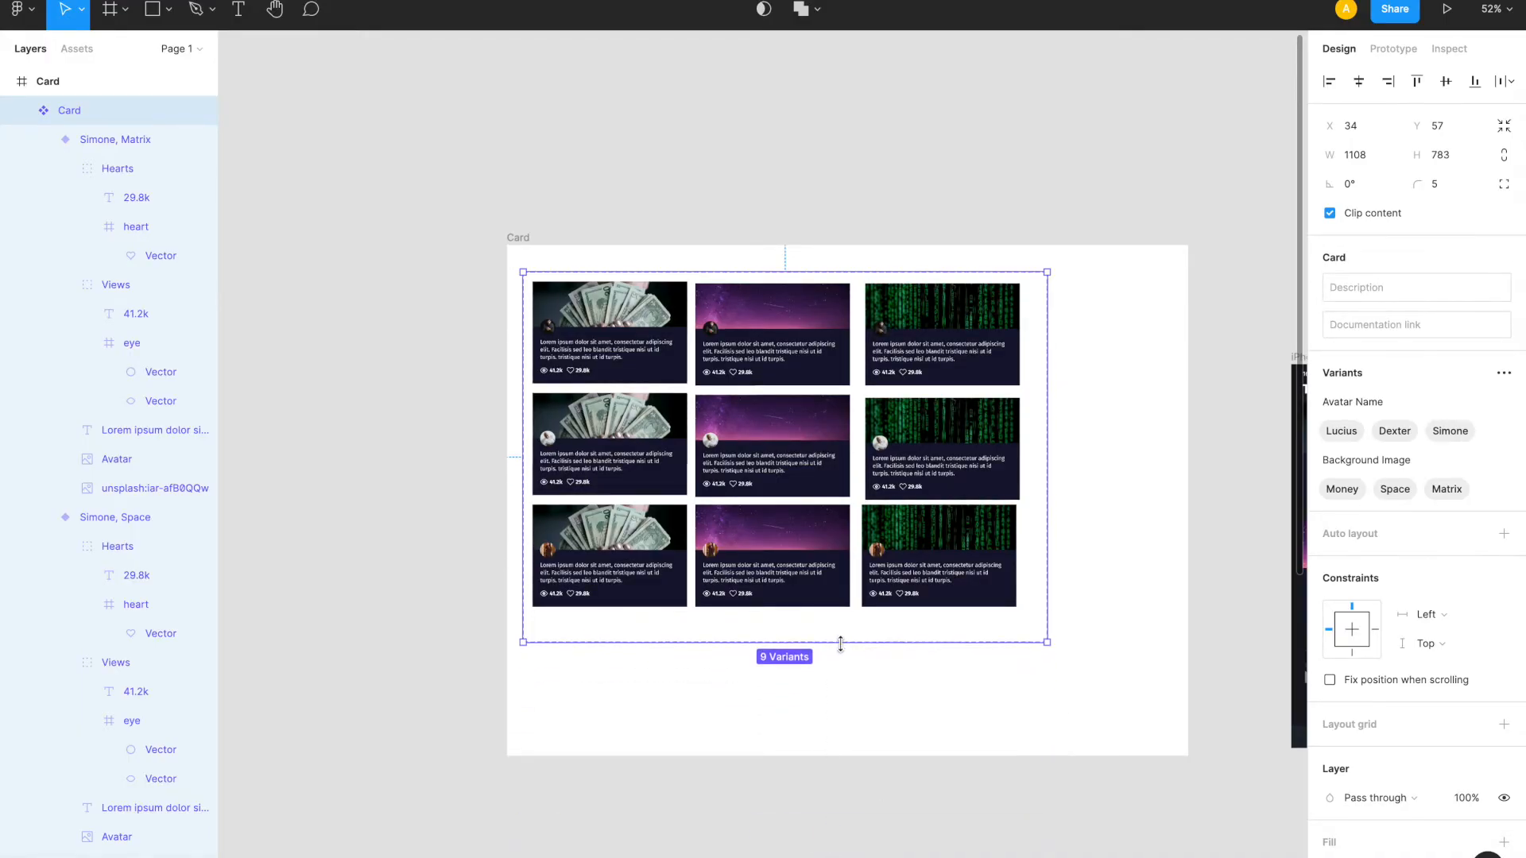
- Copy the first-row Money card from the Card set and delete the old card from the second Trending Posts phone screen
click(630, 326)
key(super+c)
scroll(631, 326, down, 5)
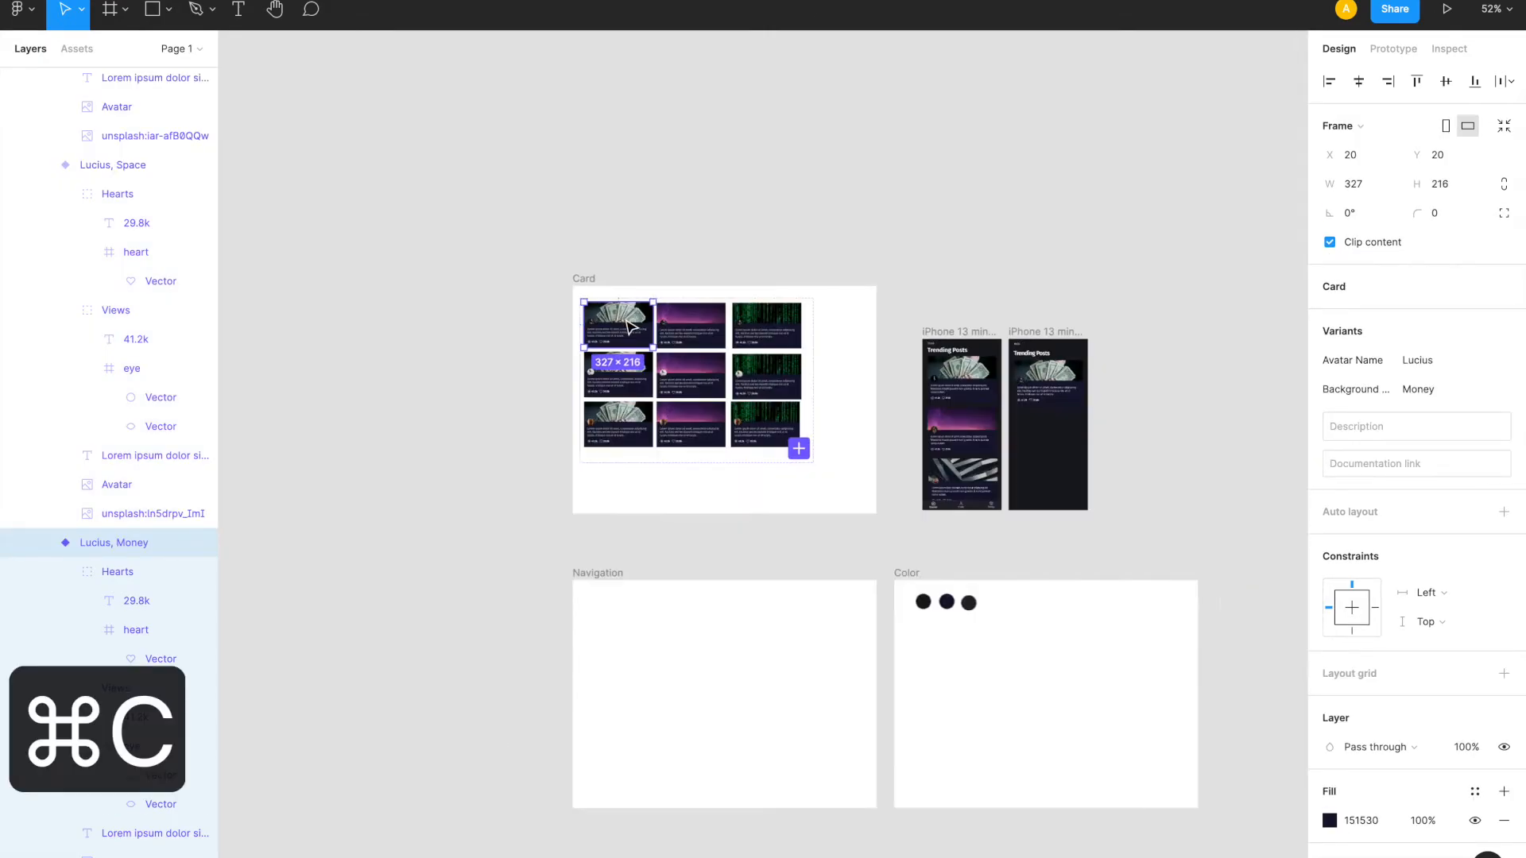
scroll(628, 325, right, 5)
scroll(627, 326, right, 5)
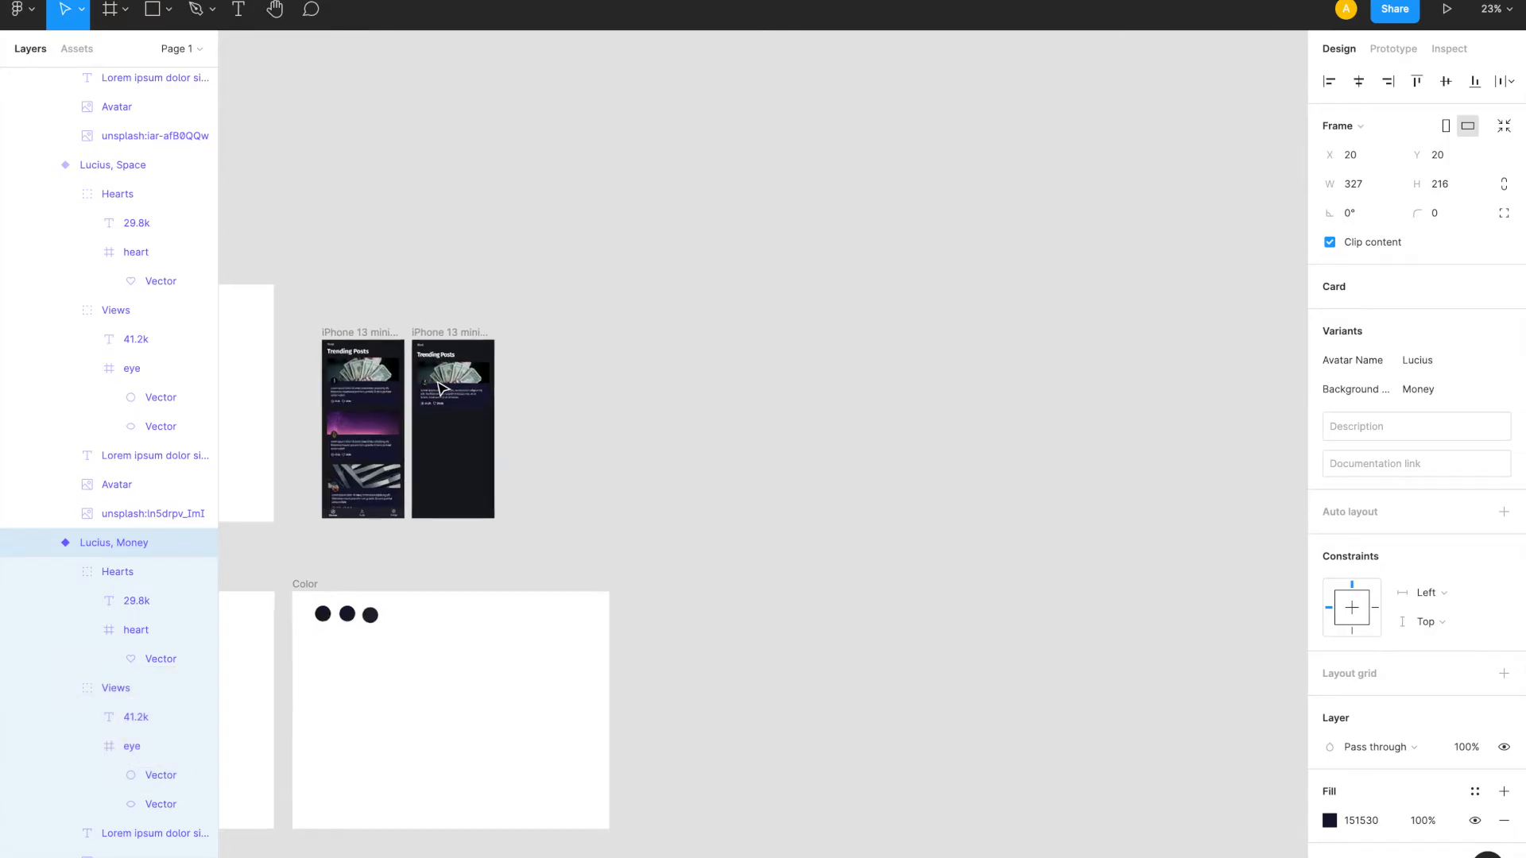
scroll(439, 385, up, 4)
click(463, 387)
key(BackSpace)
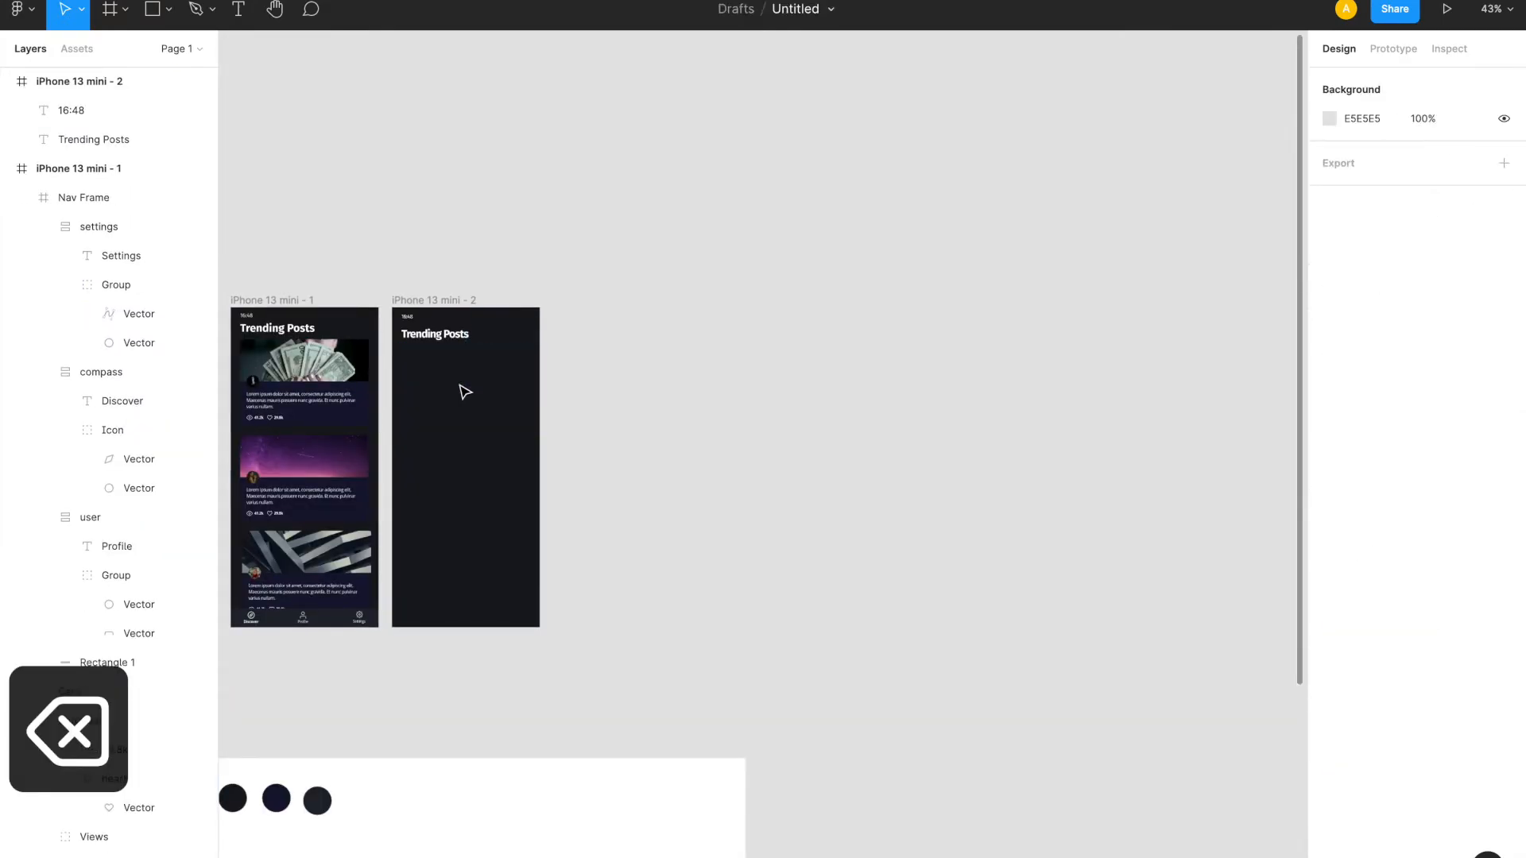
- Paste the copied card into the iPhone 13 mini - 2 frame and place it below the Trending Posts heading at X 24, Y 112
scroll(465, 391, up, 5)
click(440, 317)
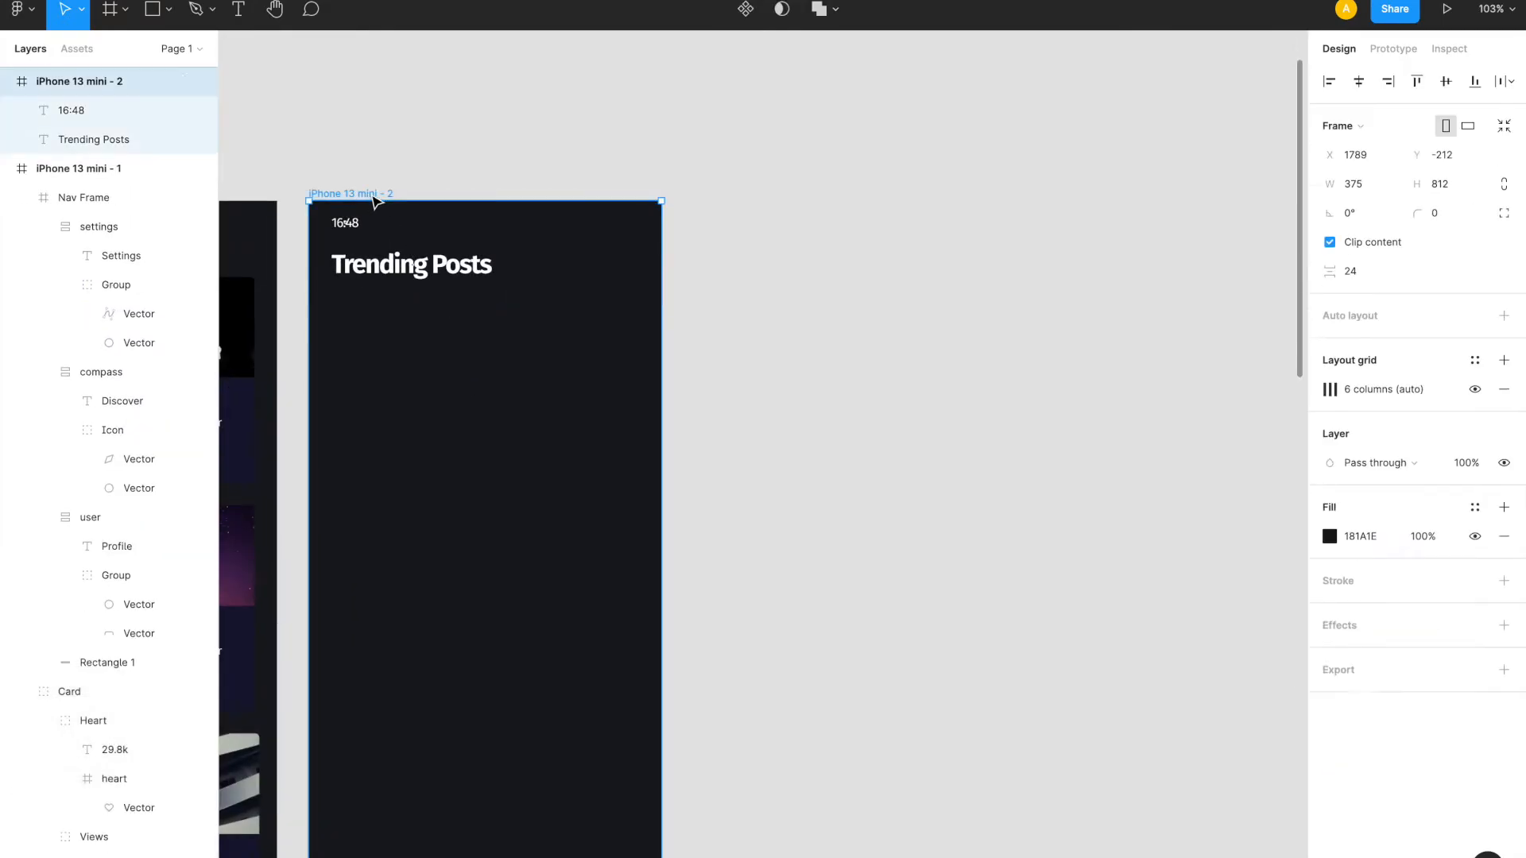
key(super+v)
drag(444, 337, 448, 423)
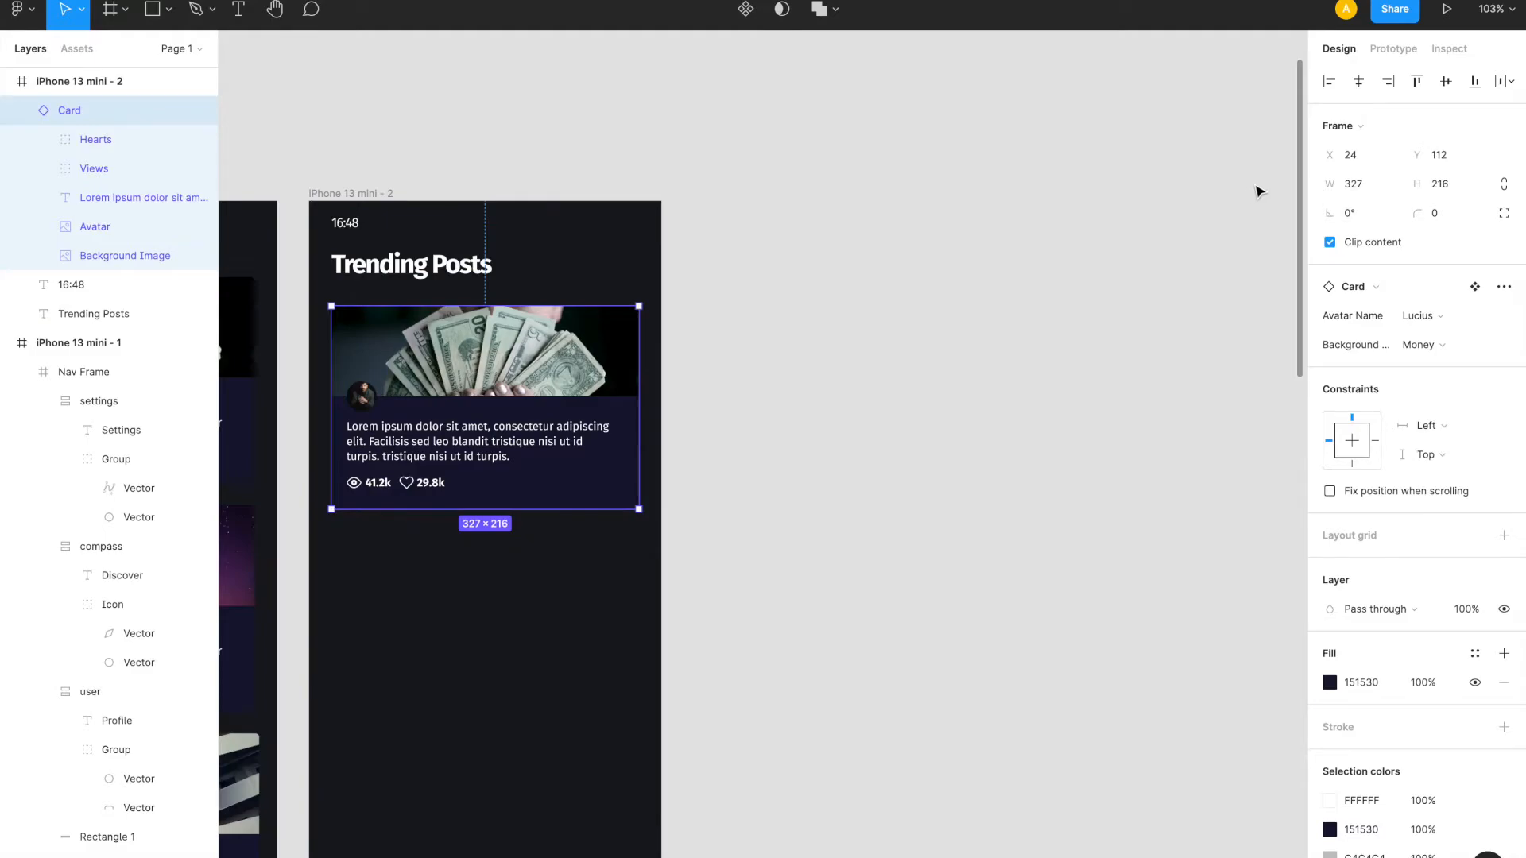
- Nudge the pasted card closer to the Trending Posts heading by setting its Y position to 106
click(1451, 154)
key(Down)
key(Down)
key(Down)
key(Down)
key(Down)
key(Down)
key(Down)
key(Down)
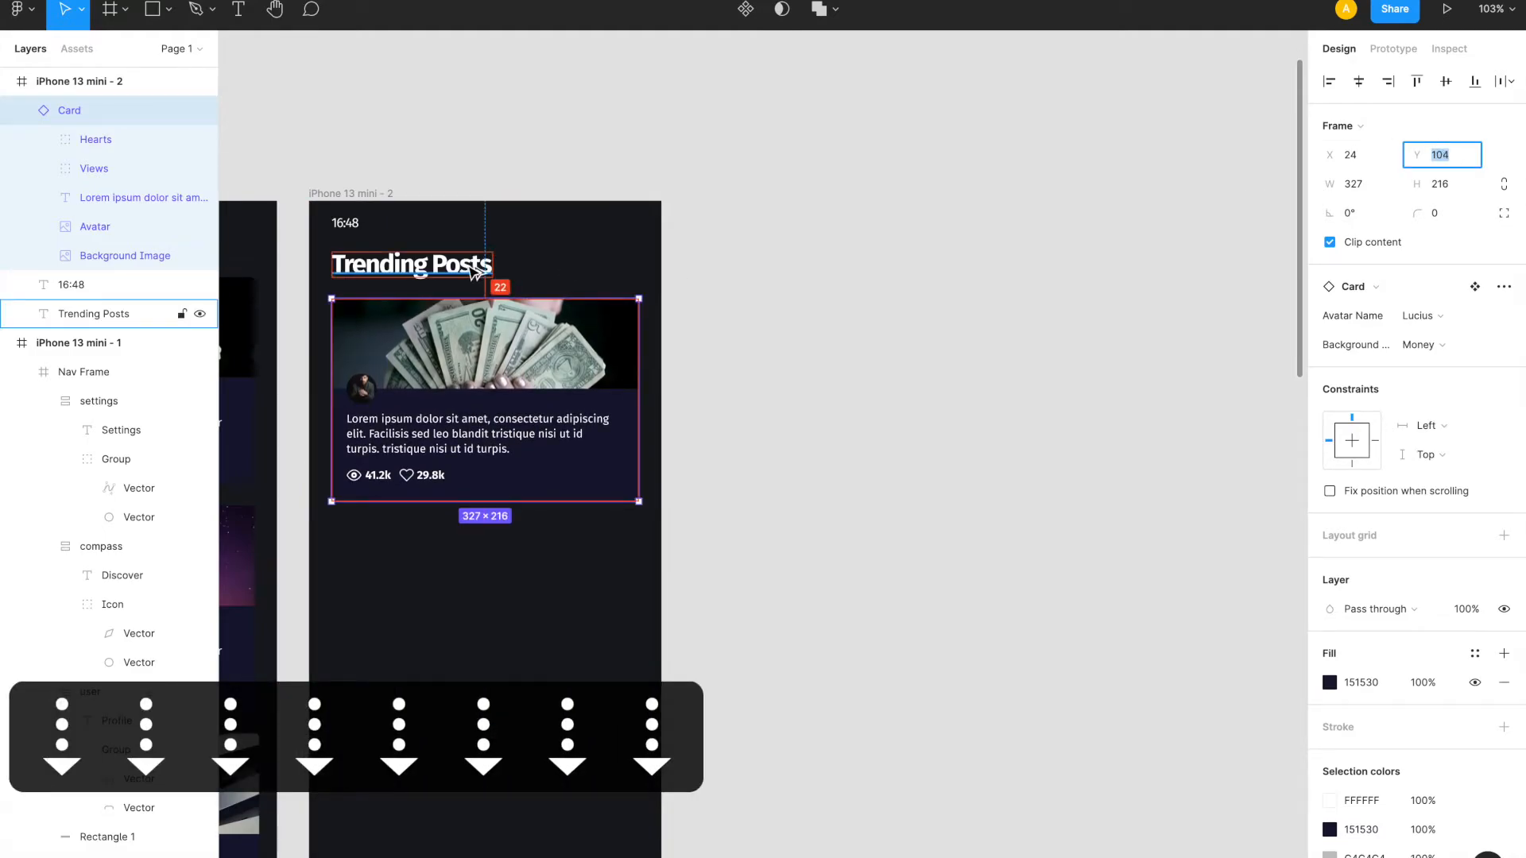
key(Up)
key(Up)
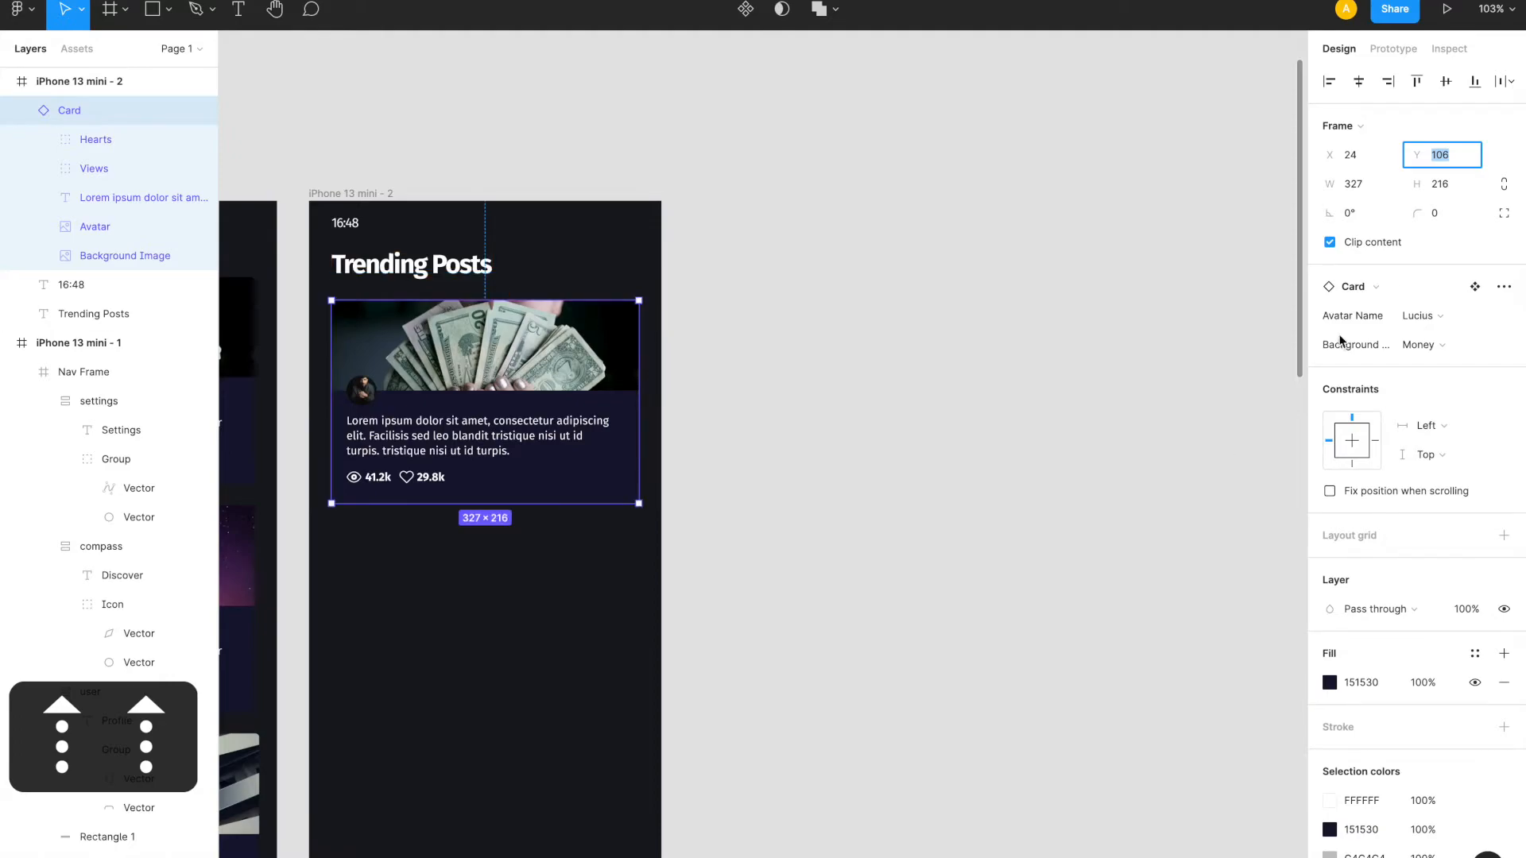
- Try the card with the second Avatar Name and the Space background, and restore its first Avatar Name and Money background
click(1441, 318)
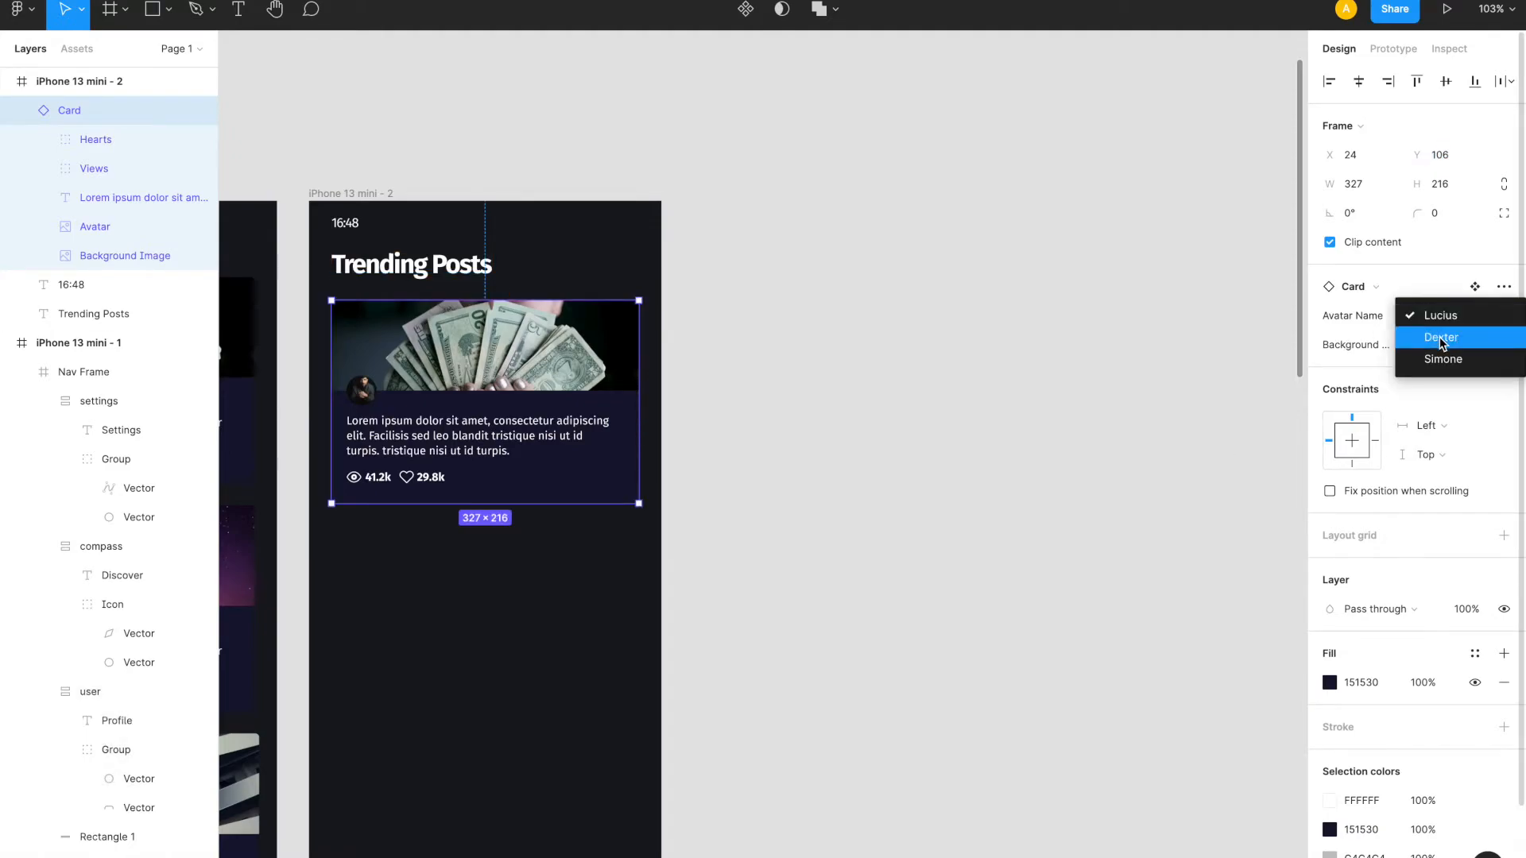
click(1440, 339)
click(1437, 342)
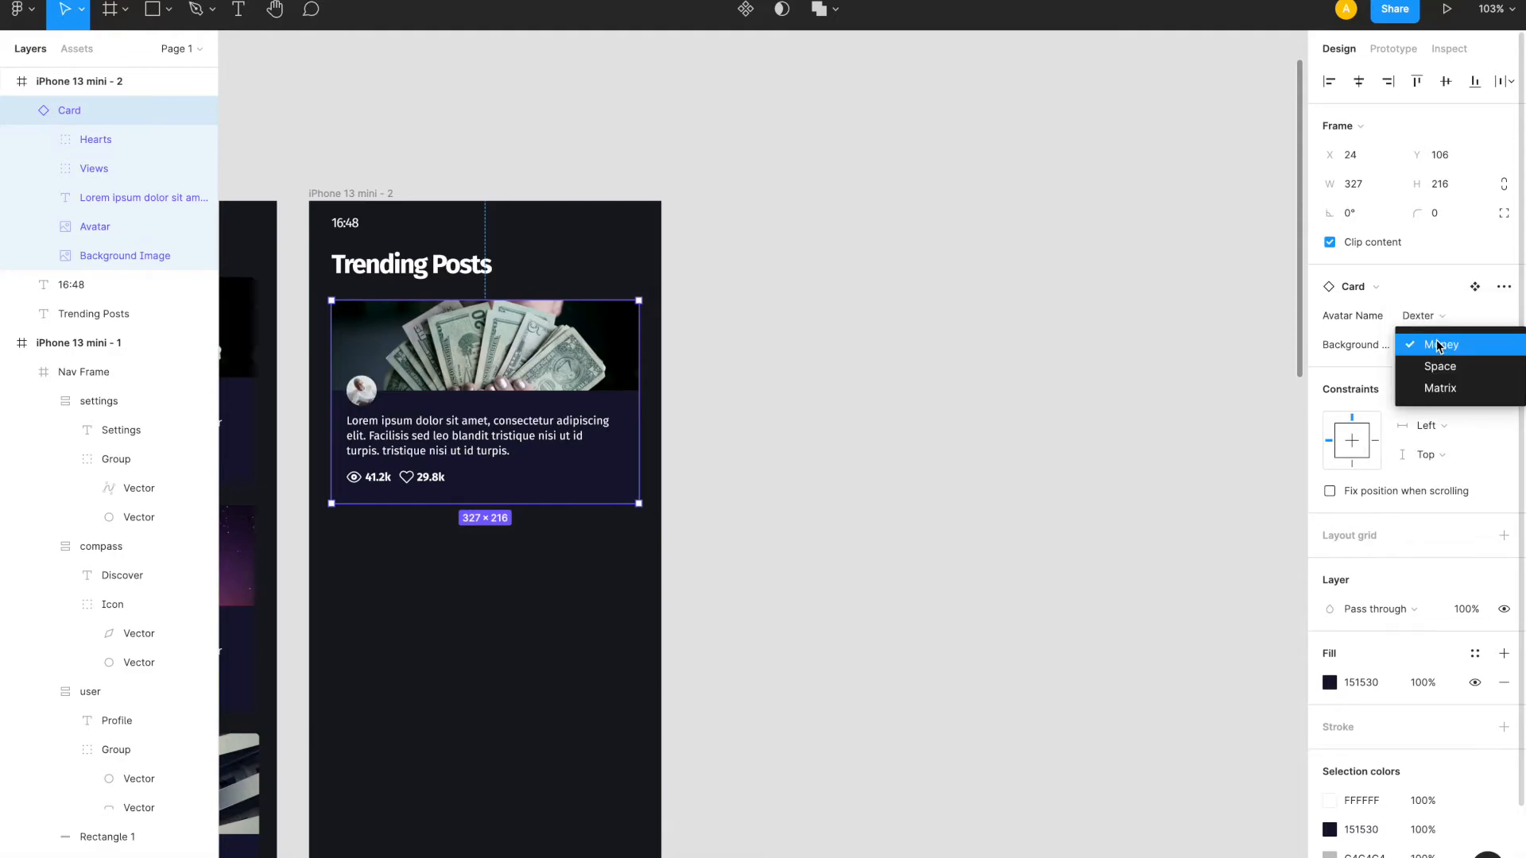
click(1440, 366)
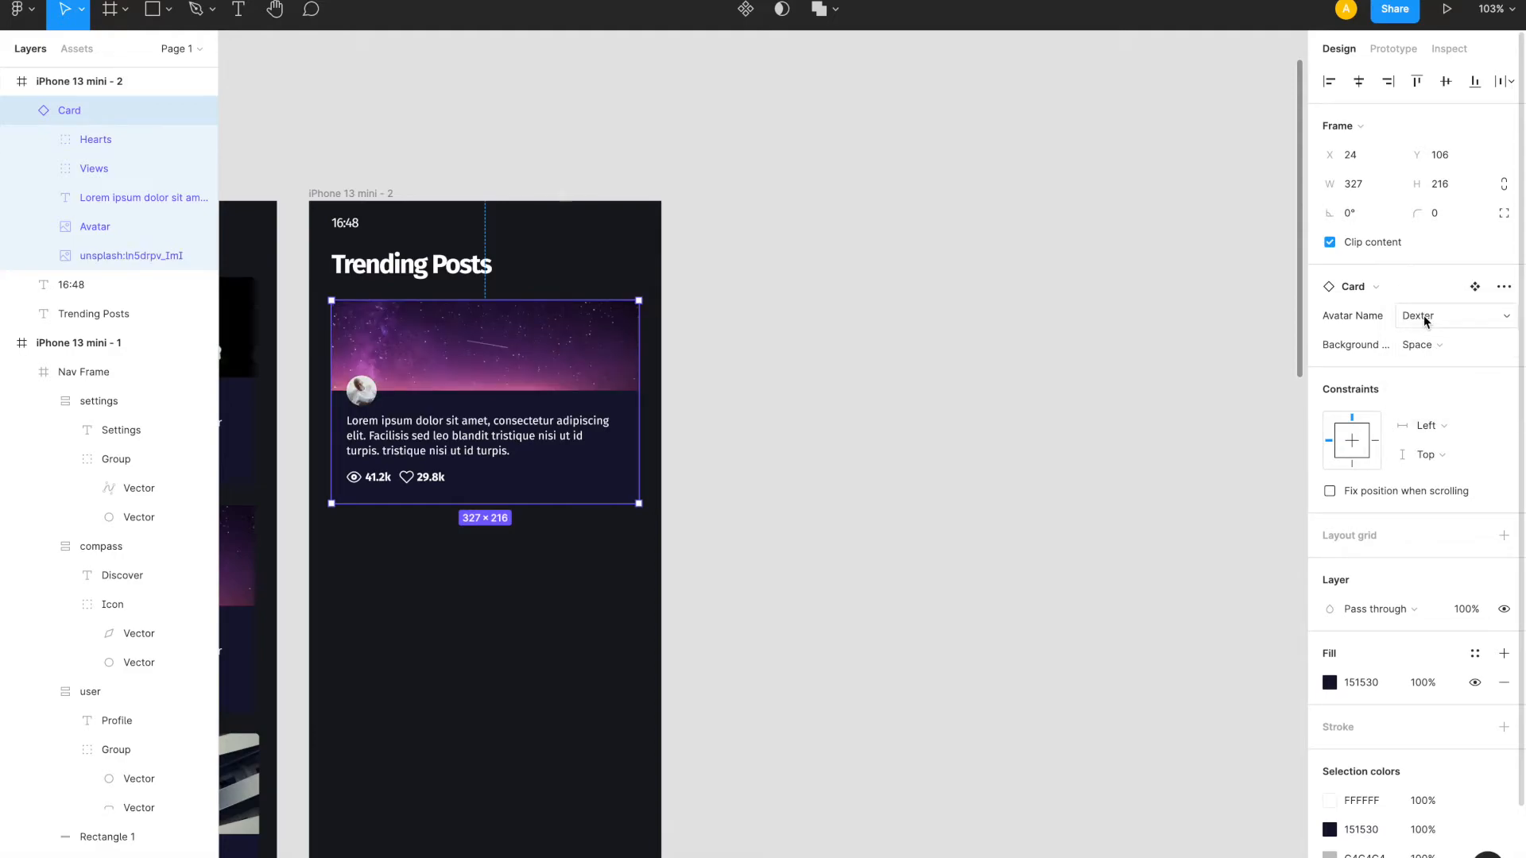
click(1425, 318)
click(1434, 292)
click(1422, 344)
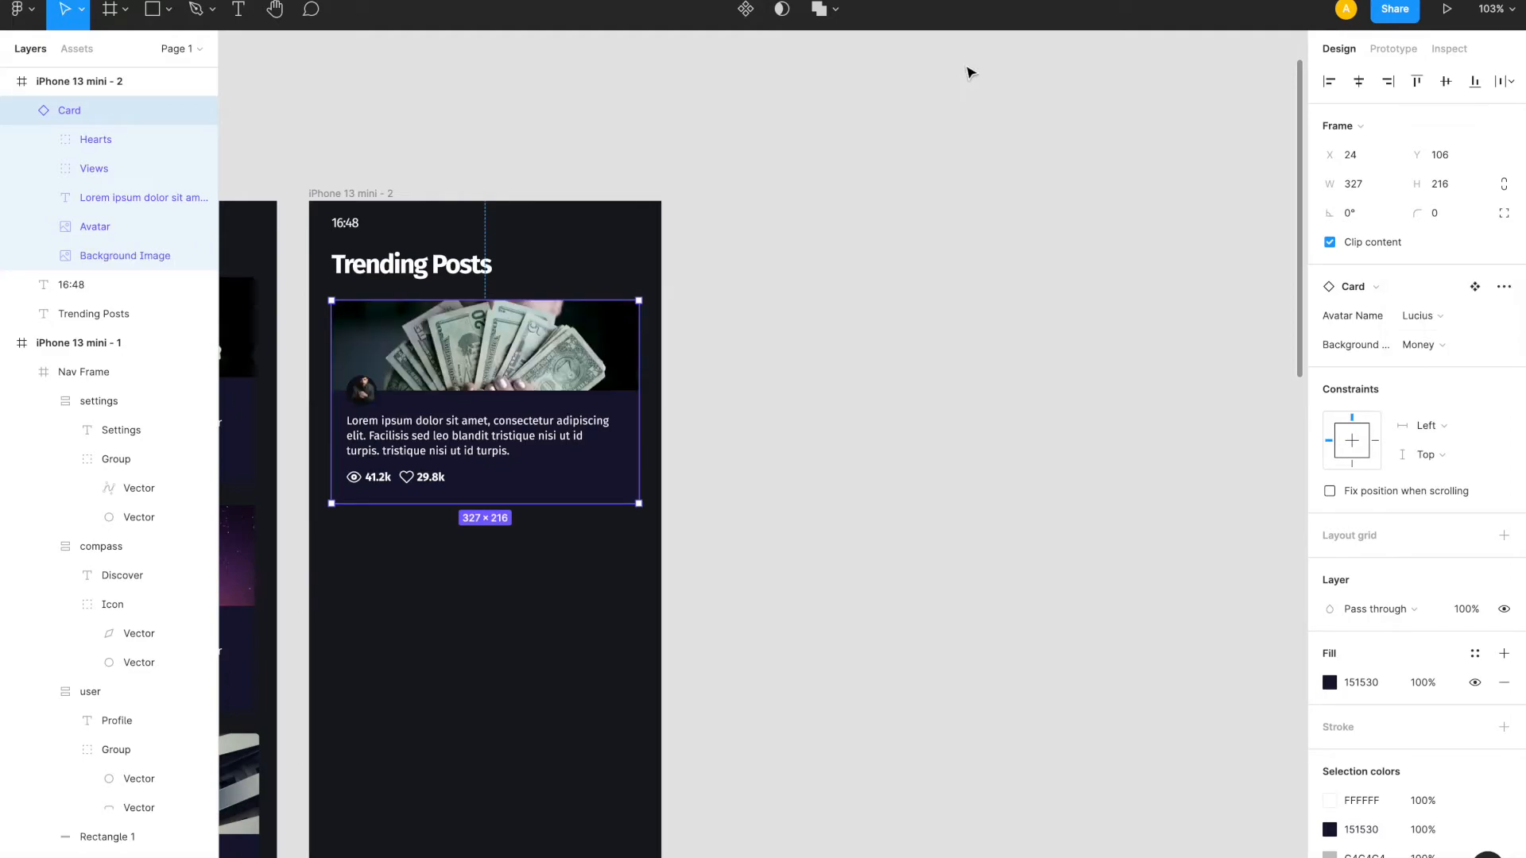
- Duplicate the card twice down the second phone screen, placing the copies at Y 346 and Y 586
scroll(794, 265, left, 5)
scroll(794, 265, down, 3)
scroll(794, 265, left, 1)
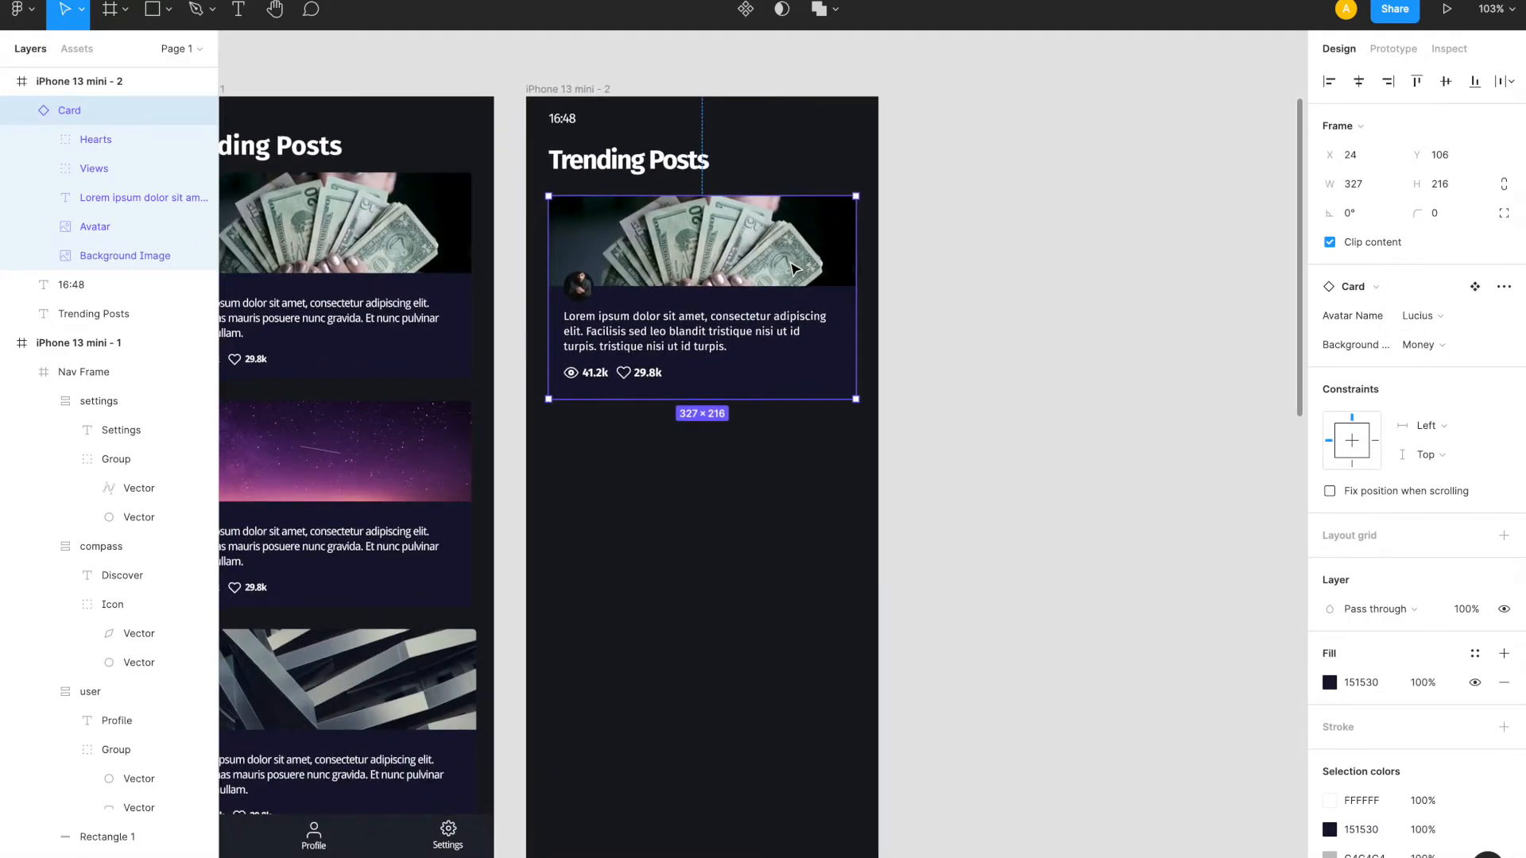
drag(688, 298, 689, 701)
- Set the middle card's Avatar Name to the second option and its Background Image to Space
click(677, 524)
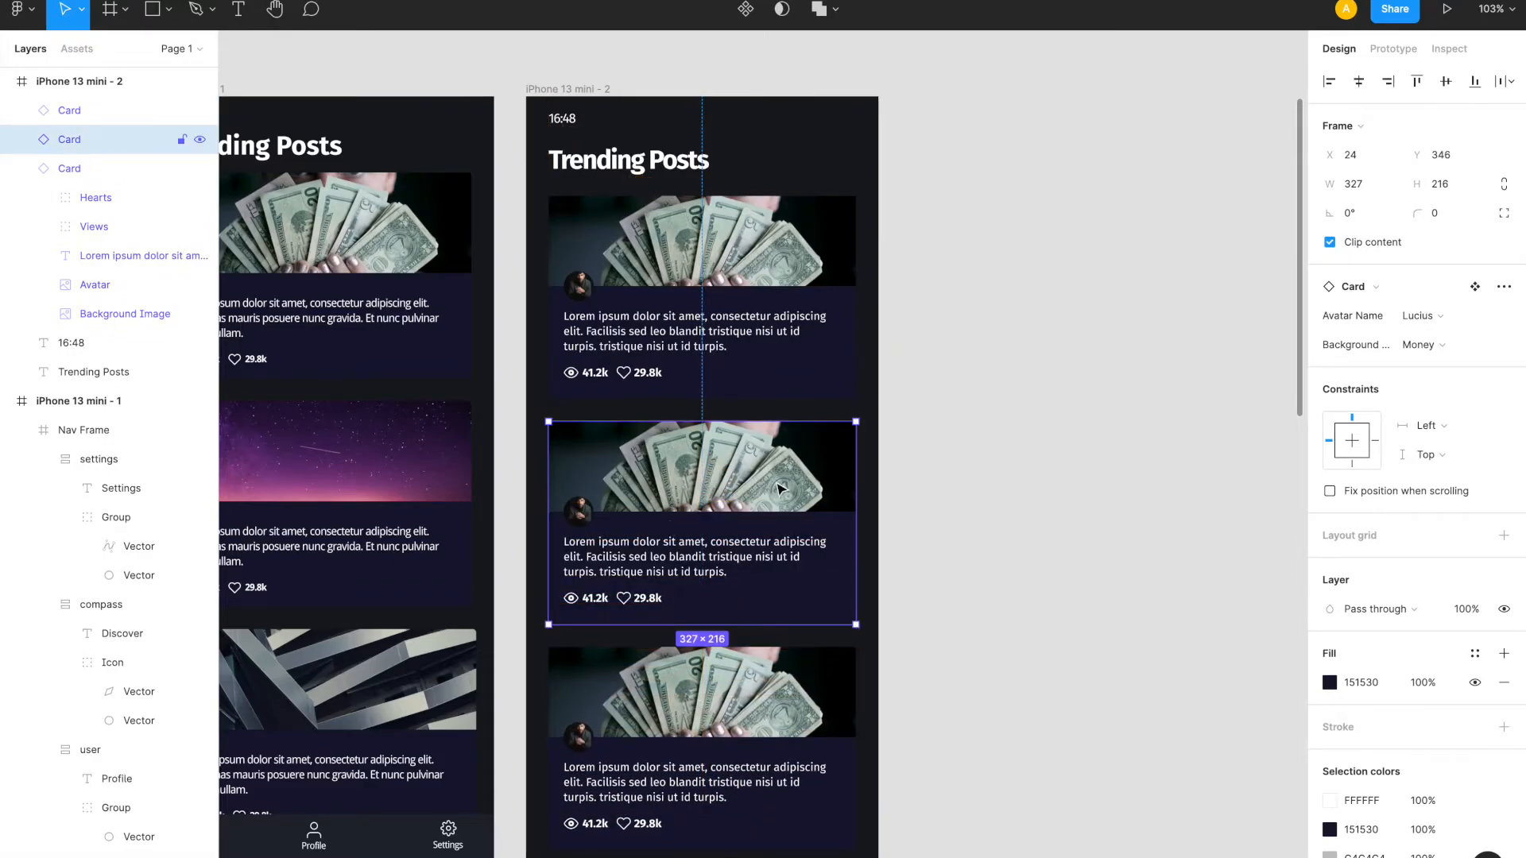
click(1418, 315)
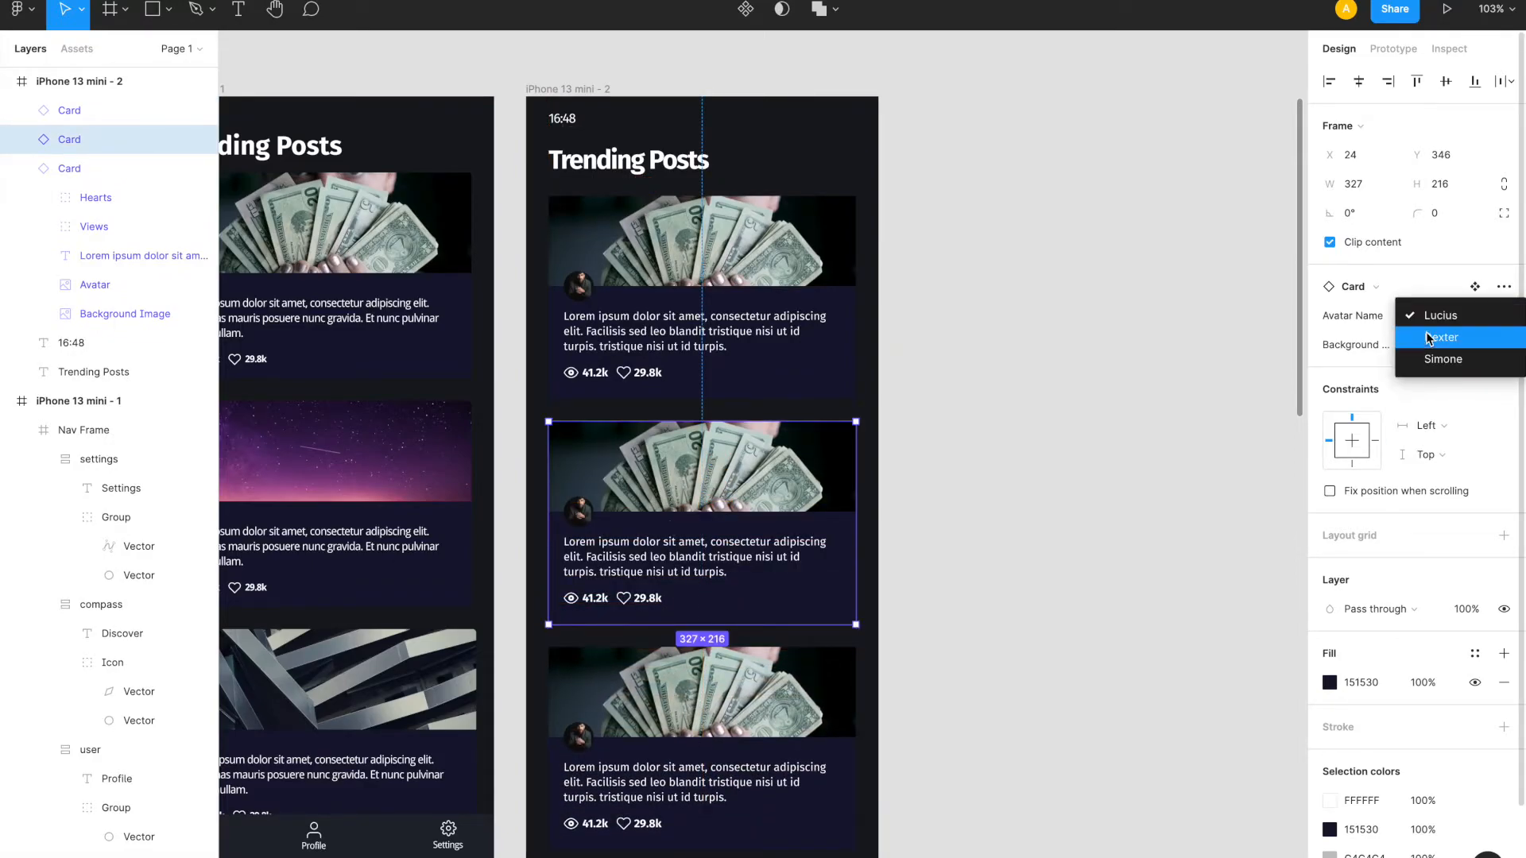
click(1425, 335)
click(1423, 346)
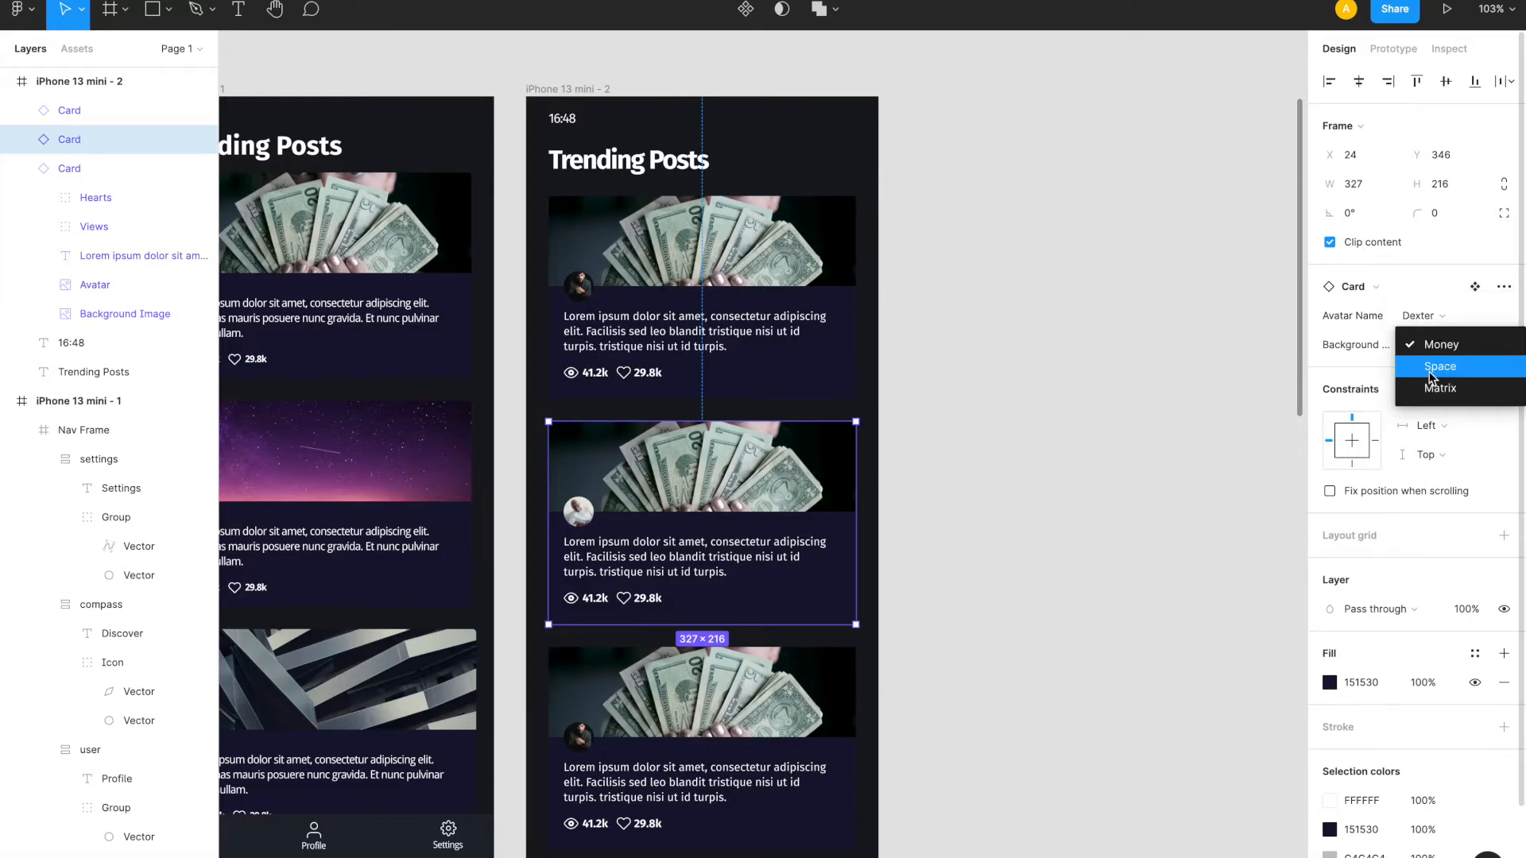
click(1423, 363)
- Set the lowest card's Avatar Name to the third option and its Background Image to Matrix
click(800, 669)
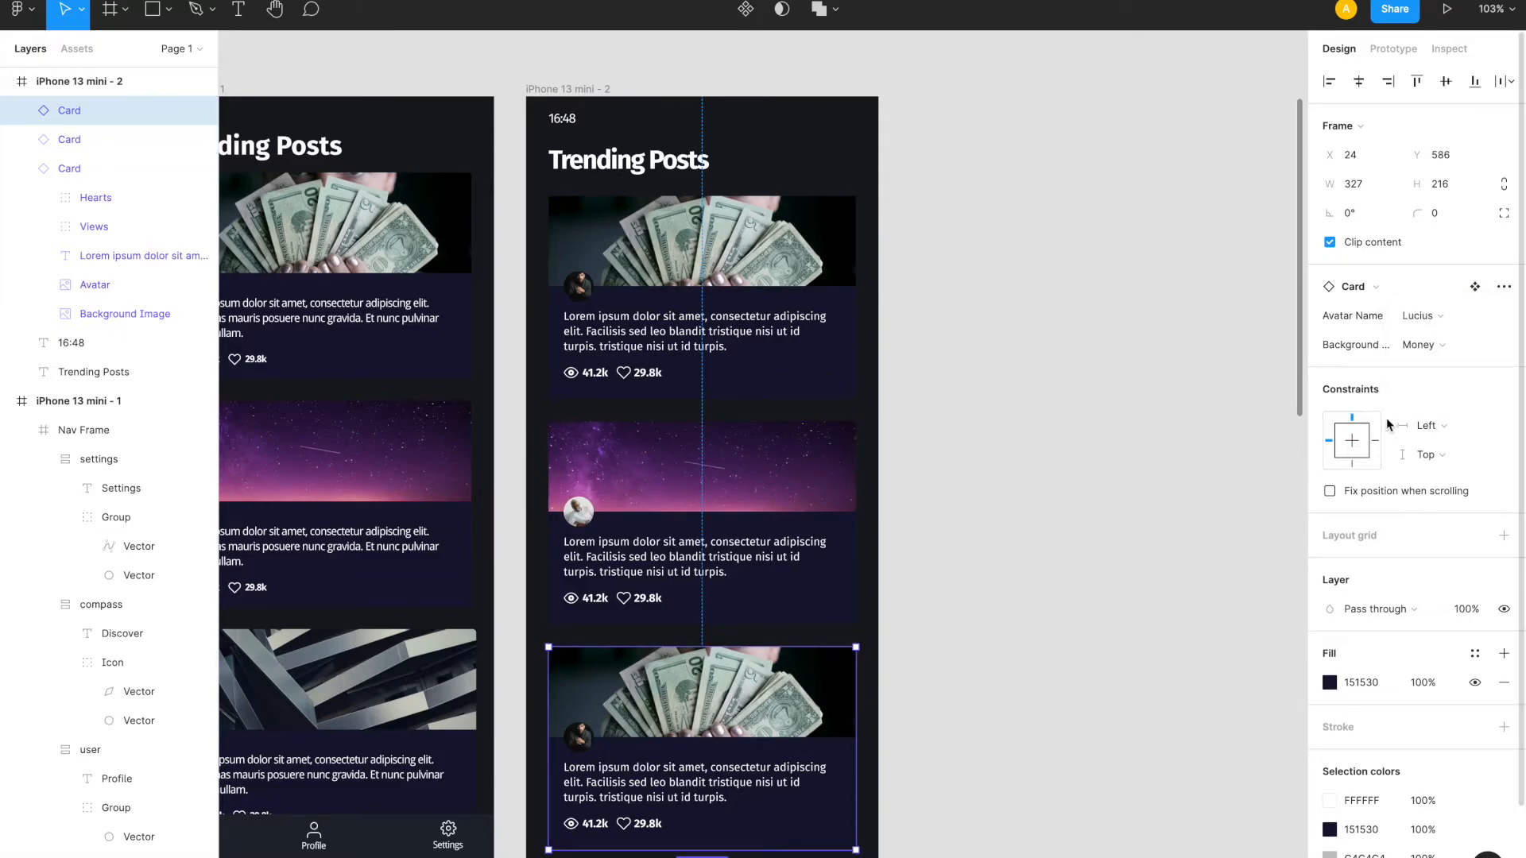
click(1438, 321)
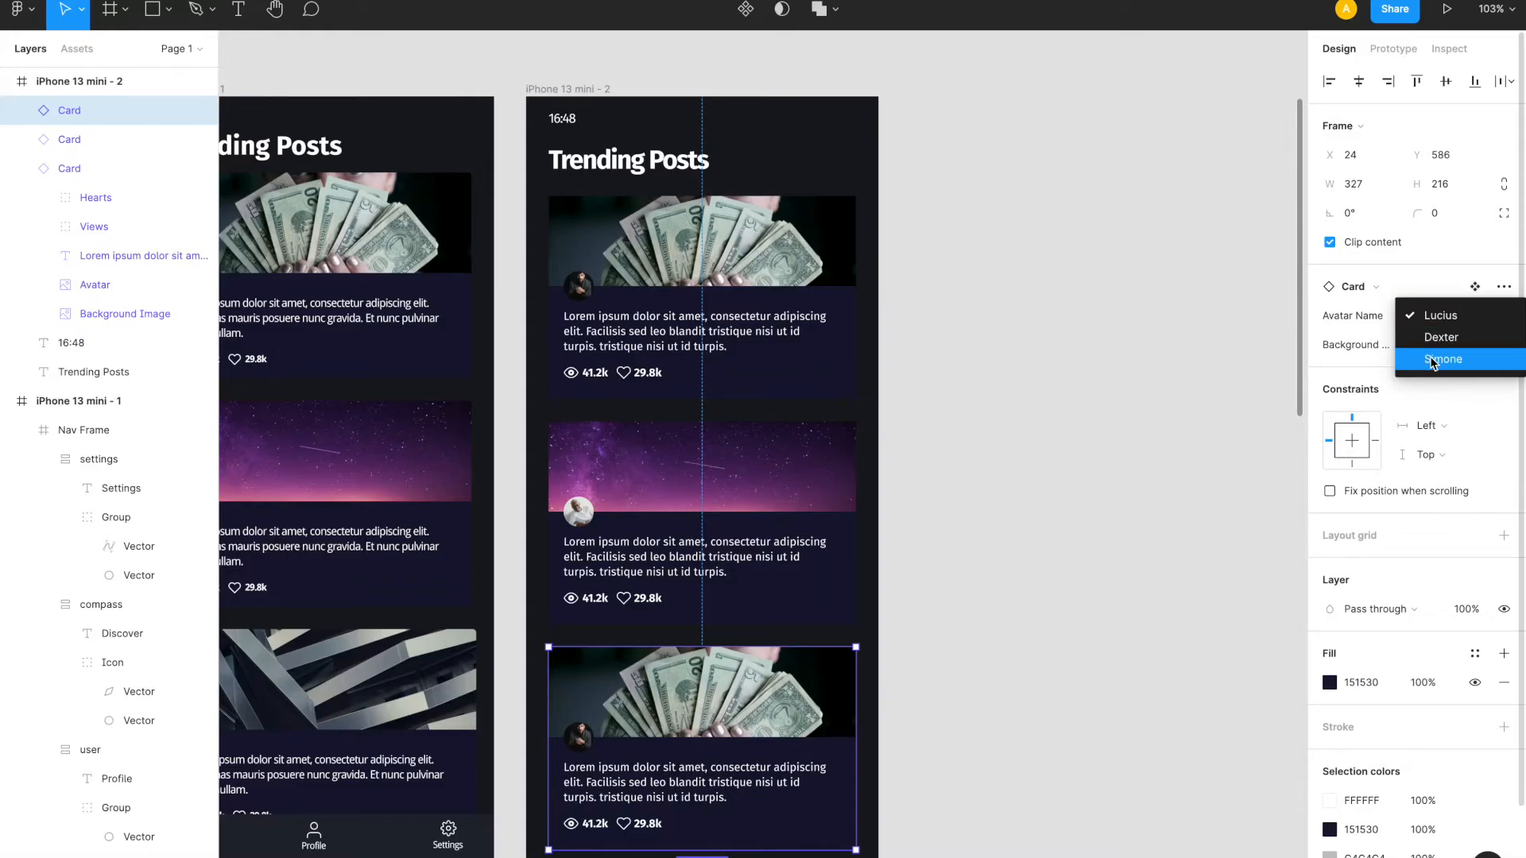
click(1442, 358)
click(1433, 345)
click(1427, 388)
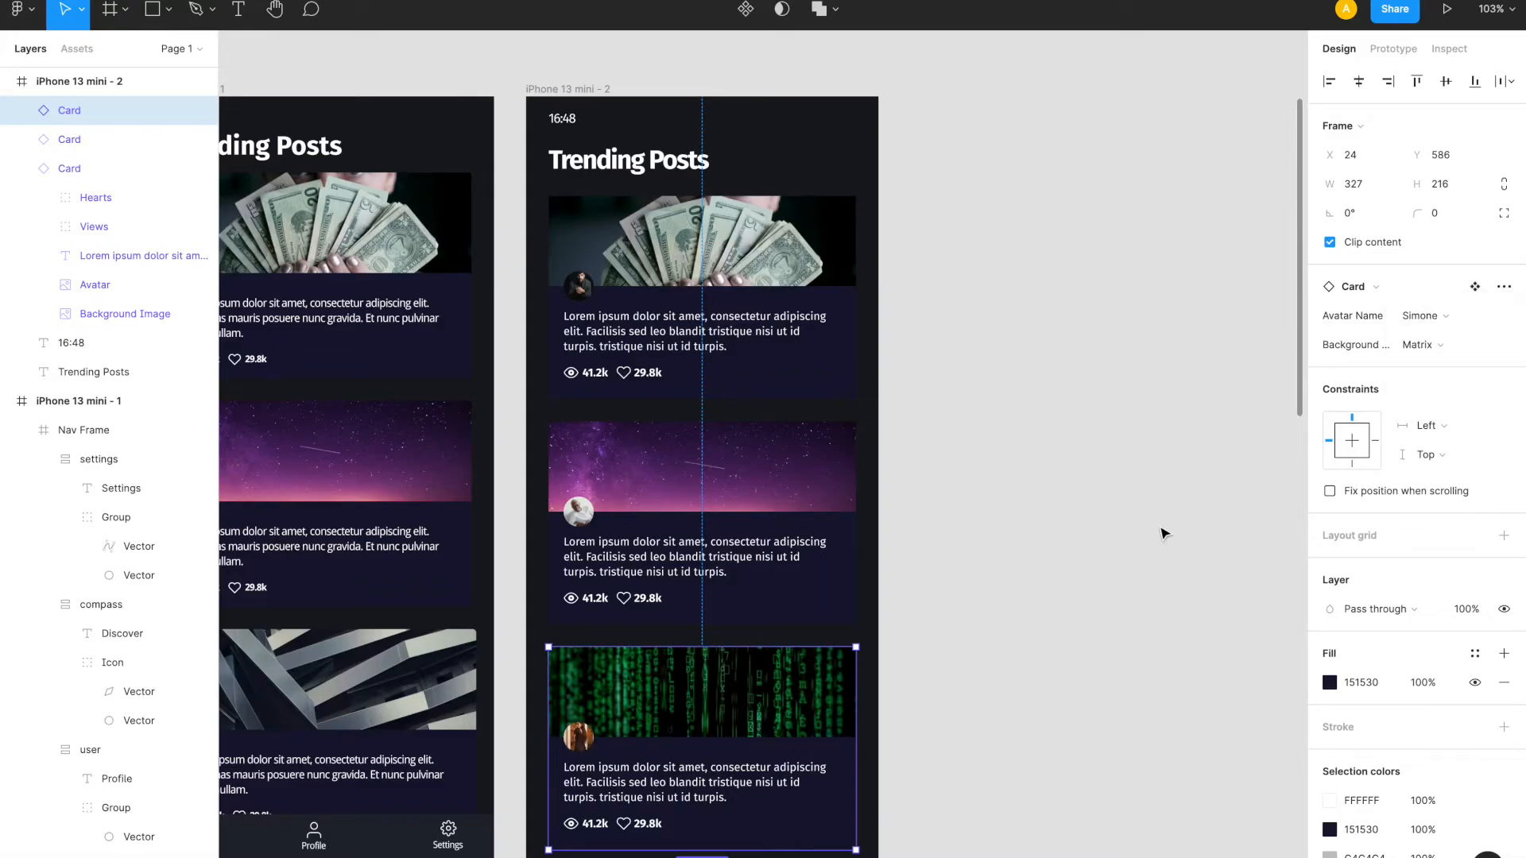
click(1161, 528)
- Draw a 375-wide rectangle along the second phone screen's bottom edge, with a height of 48 and a Y position of 764
scroll(879, 647, down, 1)
scroll(879, 648, left, 1)
scroll(879, 647, down, 2)
scroll(879, 648, left, 3)
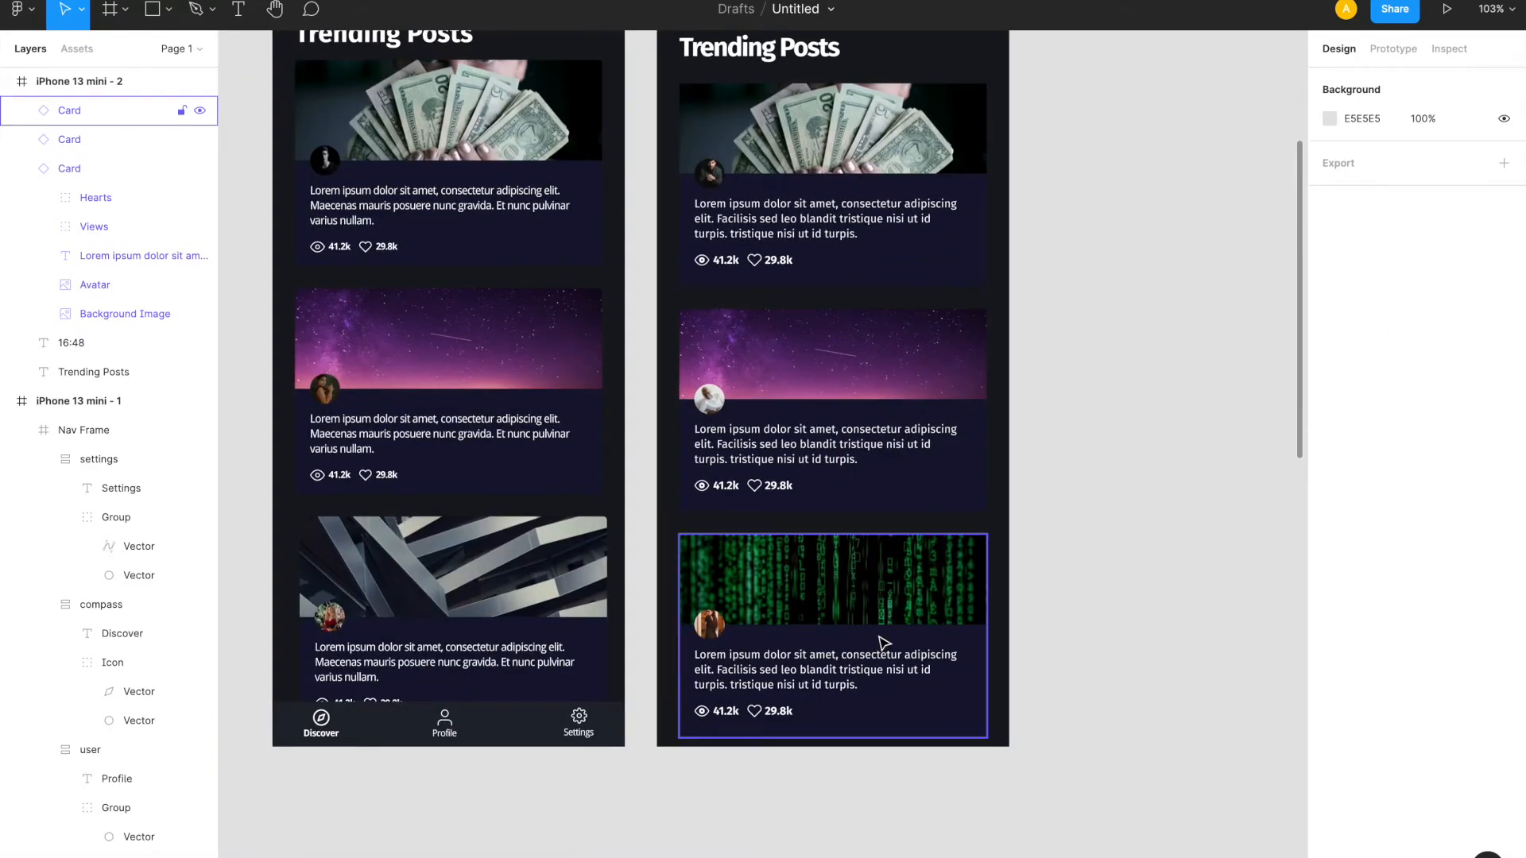
click(884, 644)
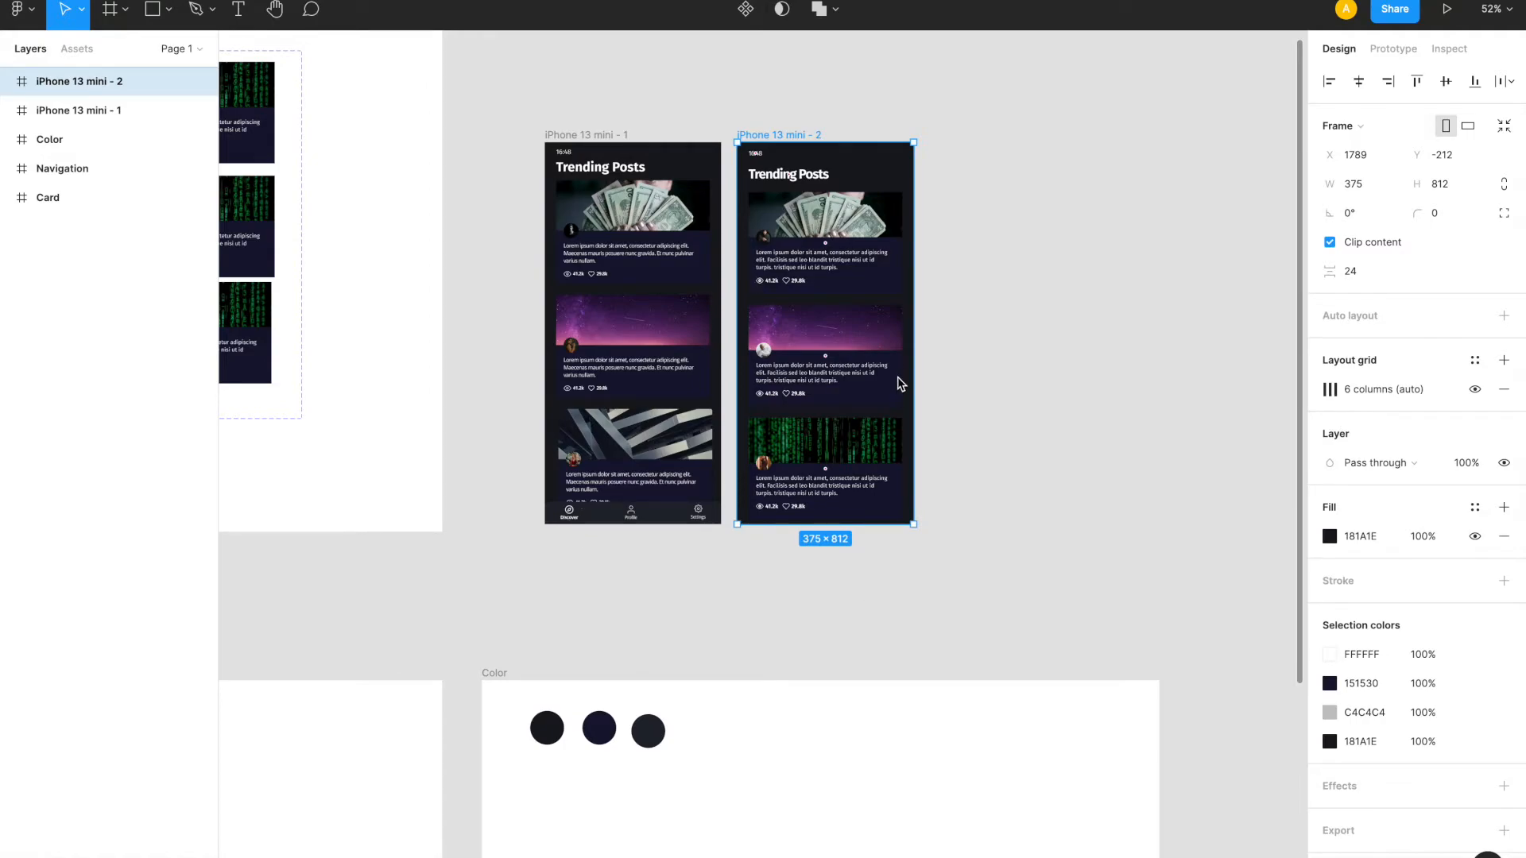
key(shift+2)
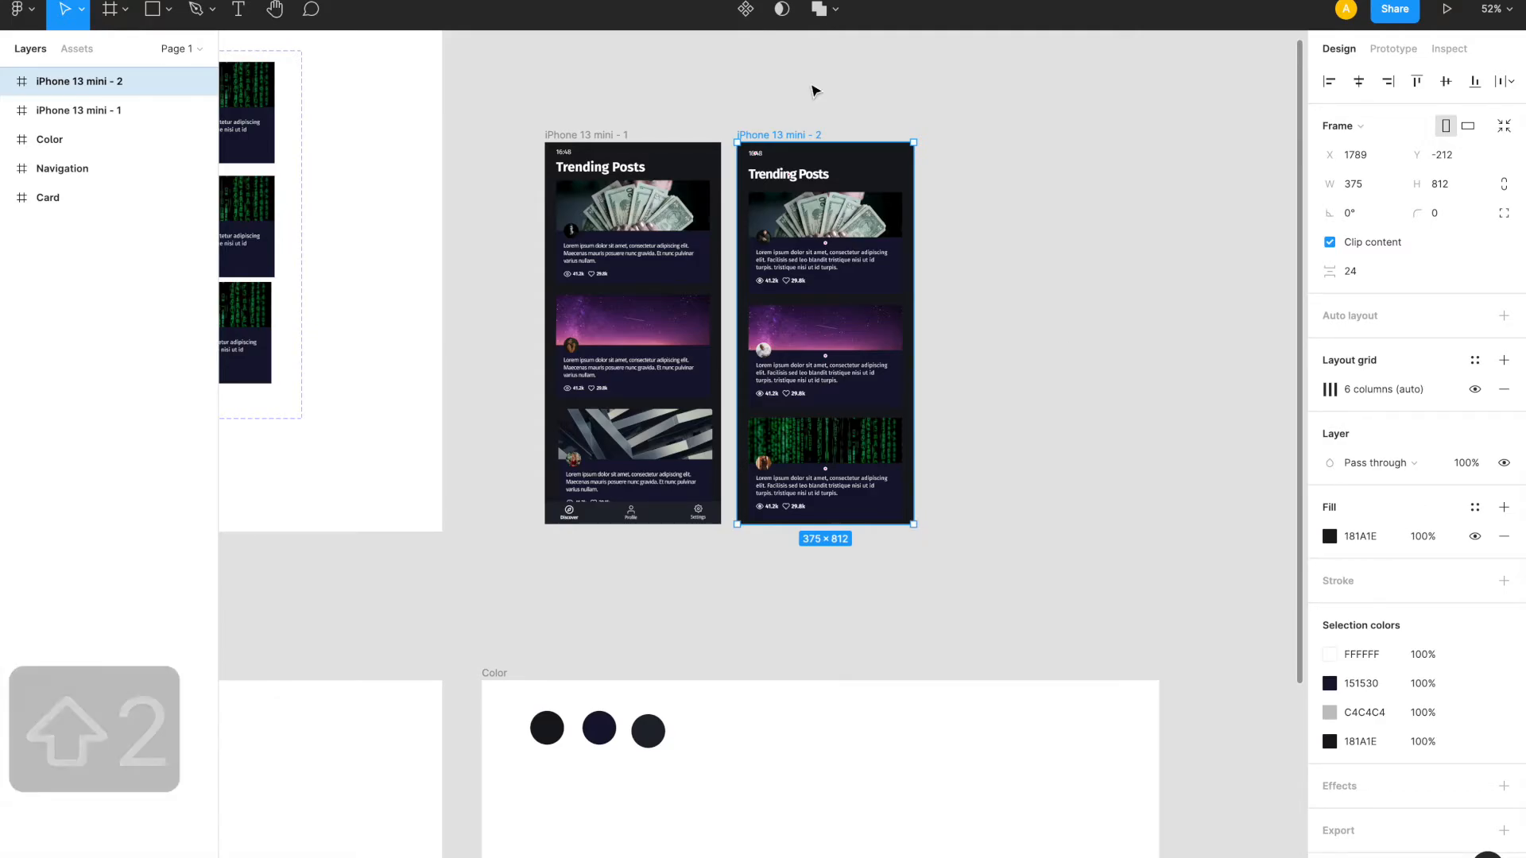
key(shift+0)
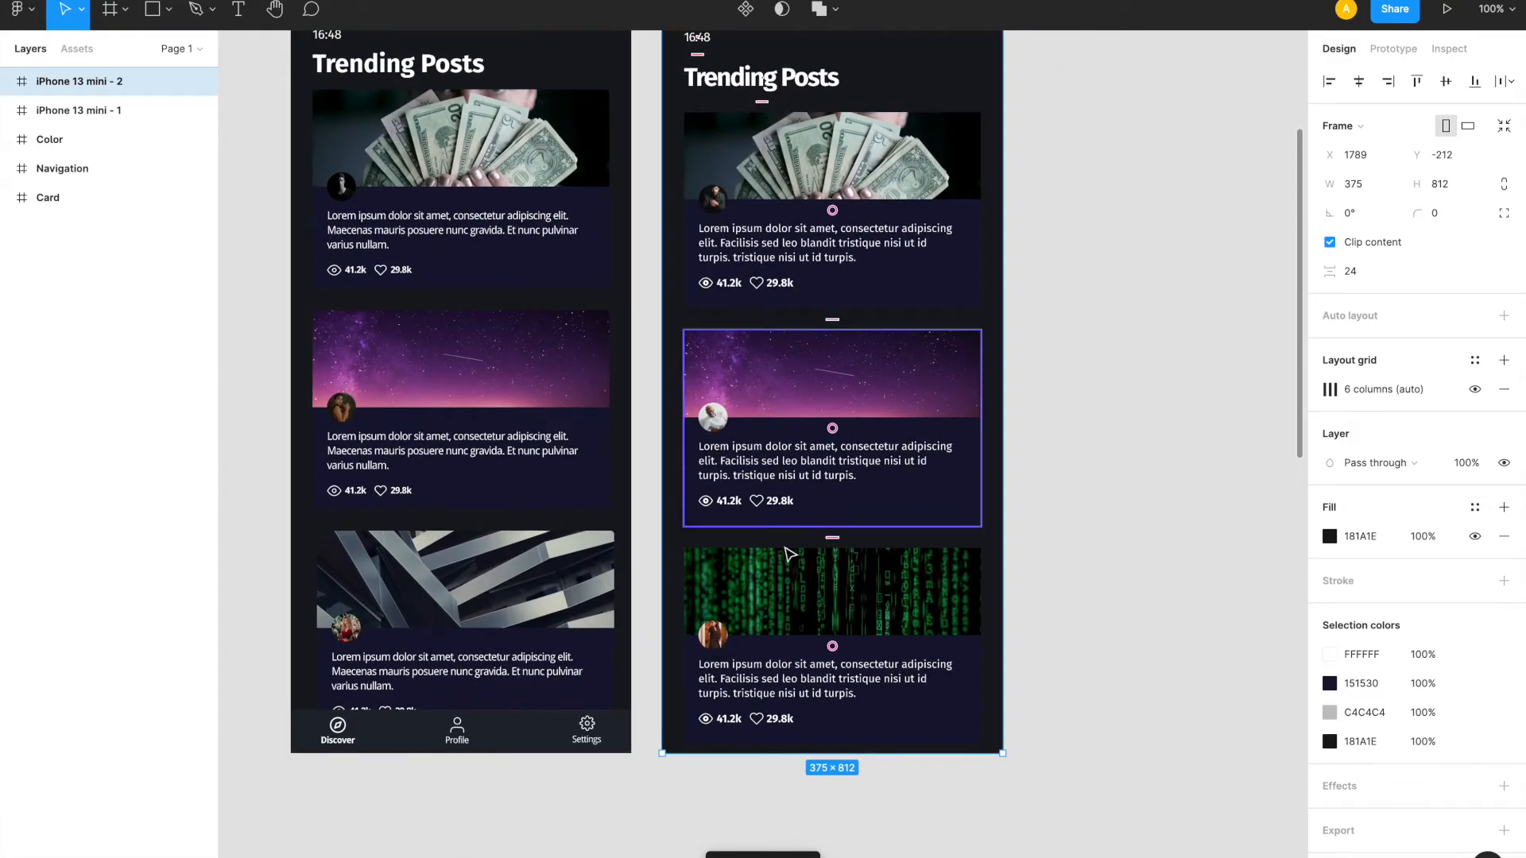
key(r)
mouse_move(664, 709)
mouse_down()
mouse_move(913, 726)
mouse_move(939, 753)
mouse_move(1001, 731)
mouse_up()
click(1438, 155)
text(48)
key(Return)
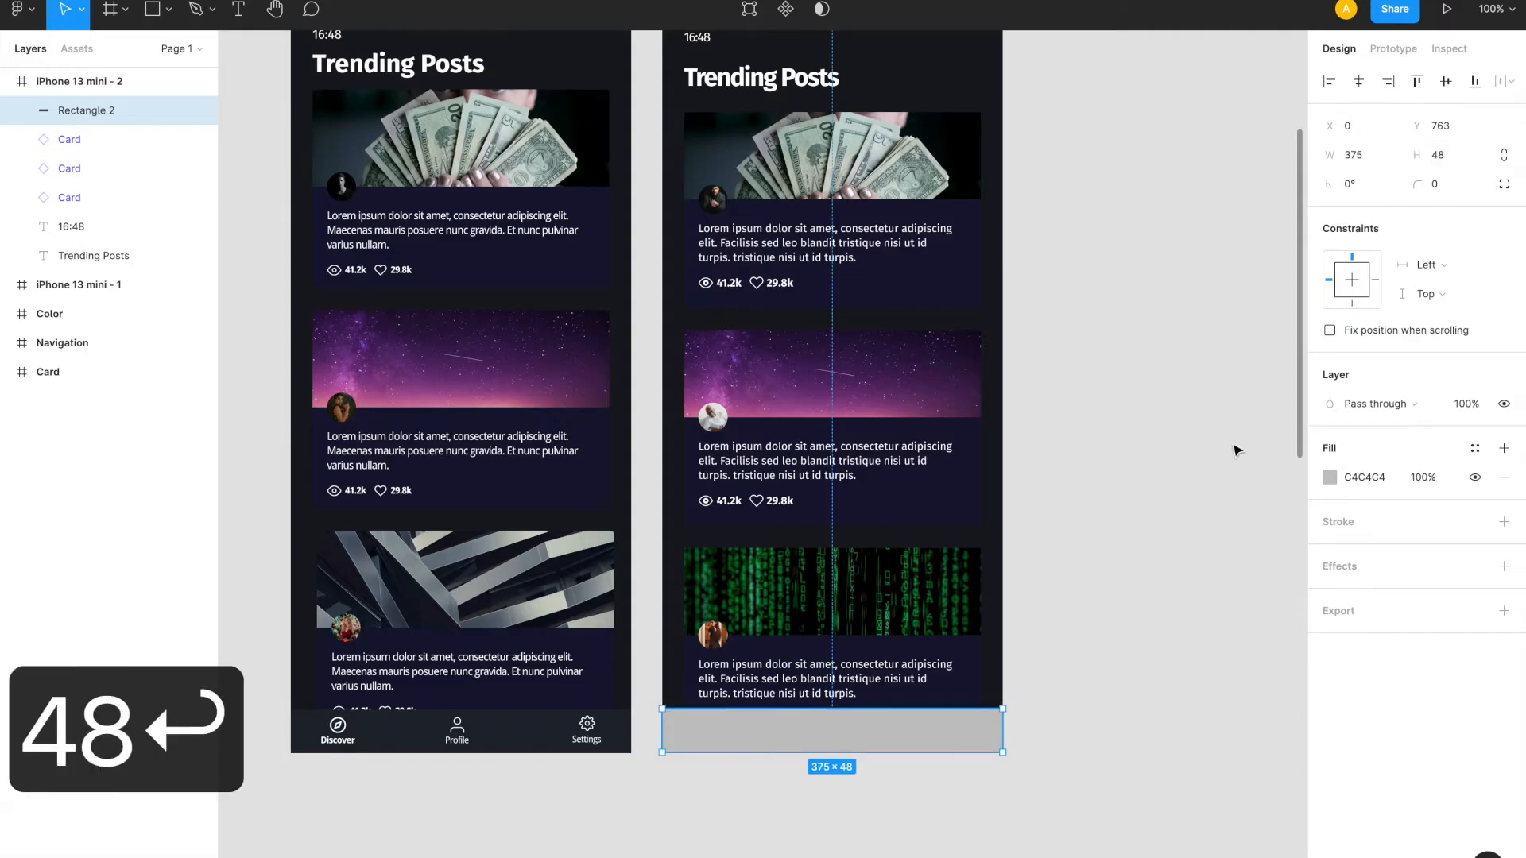
click(1451, 128)
key(Up)
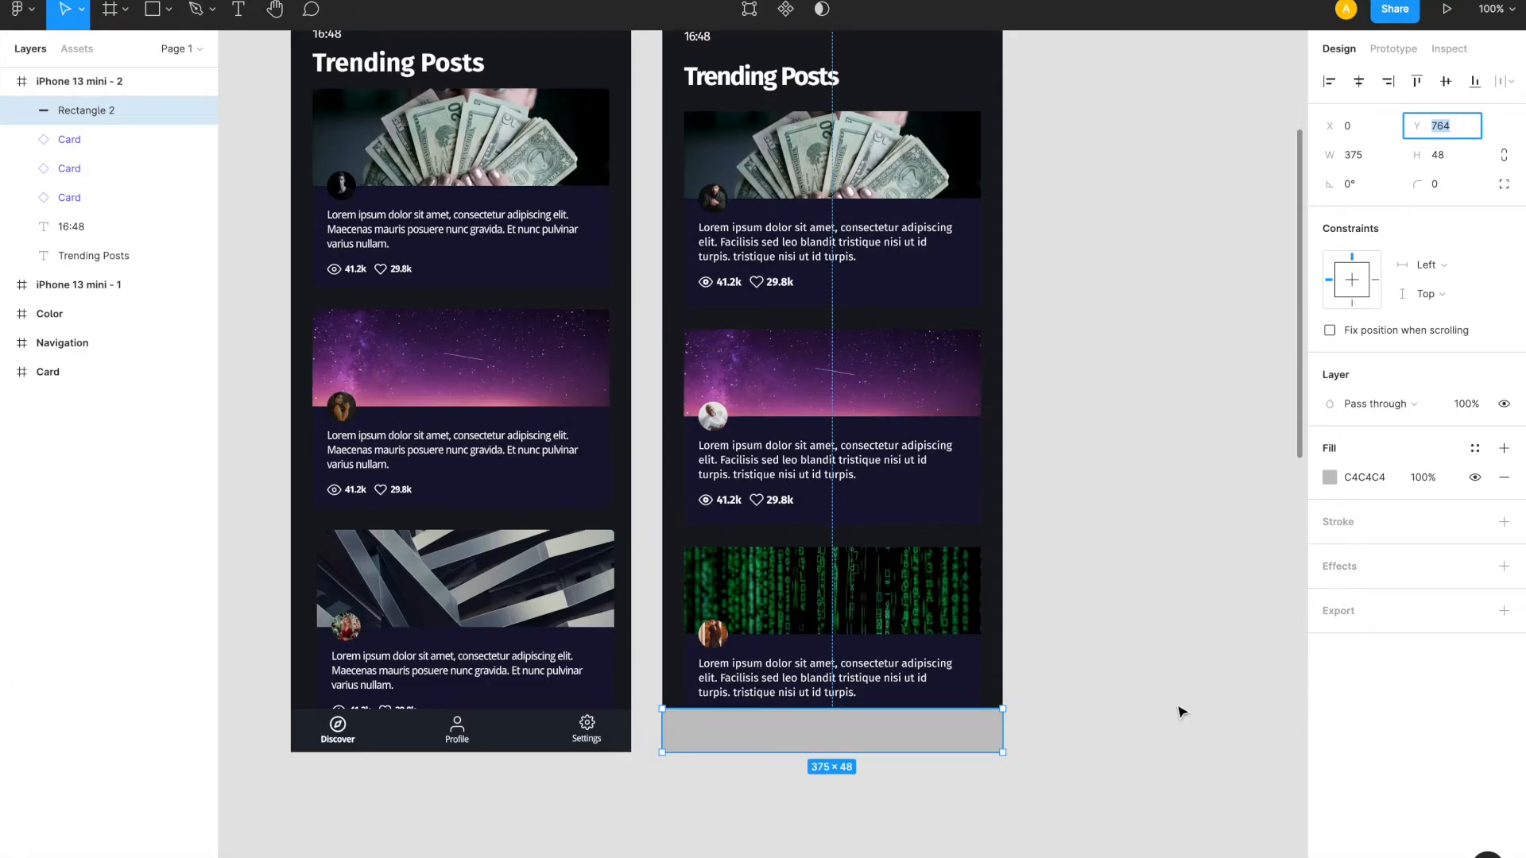
- Fill the bottom rectangle with the dark 222630 colour sampled from the third circle in the Color frame
scroll(1182, 710, down, 3)
scroll(1182, 711, down, 5)
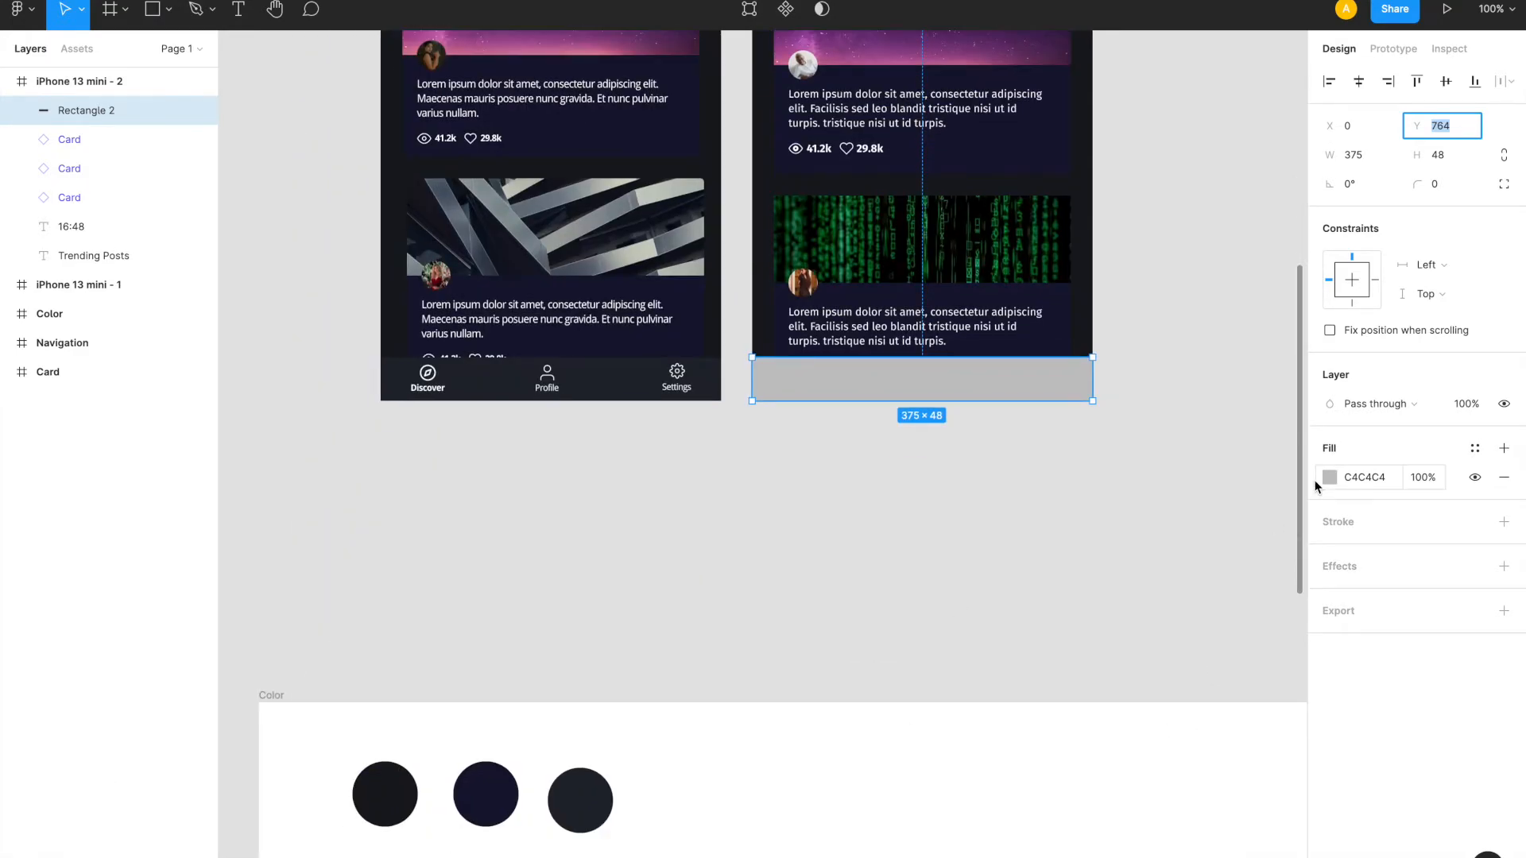
key(ctrl+c)
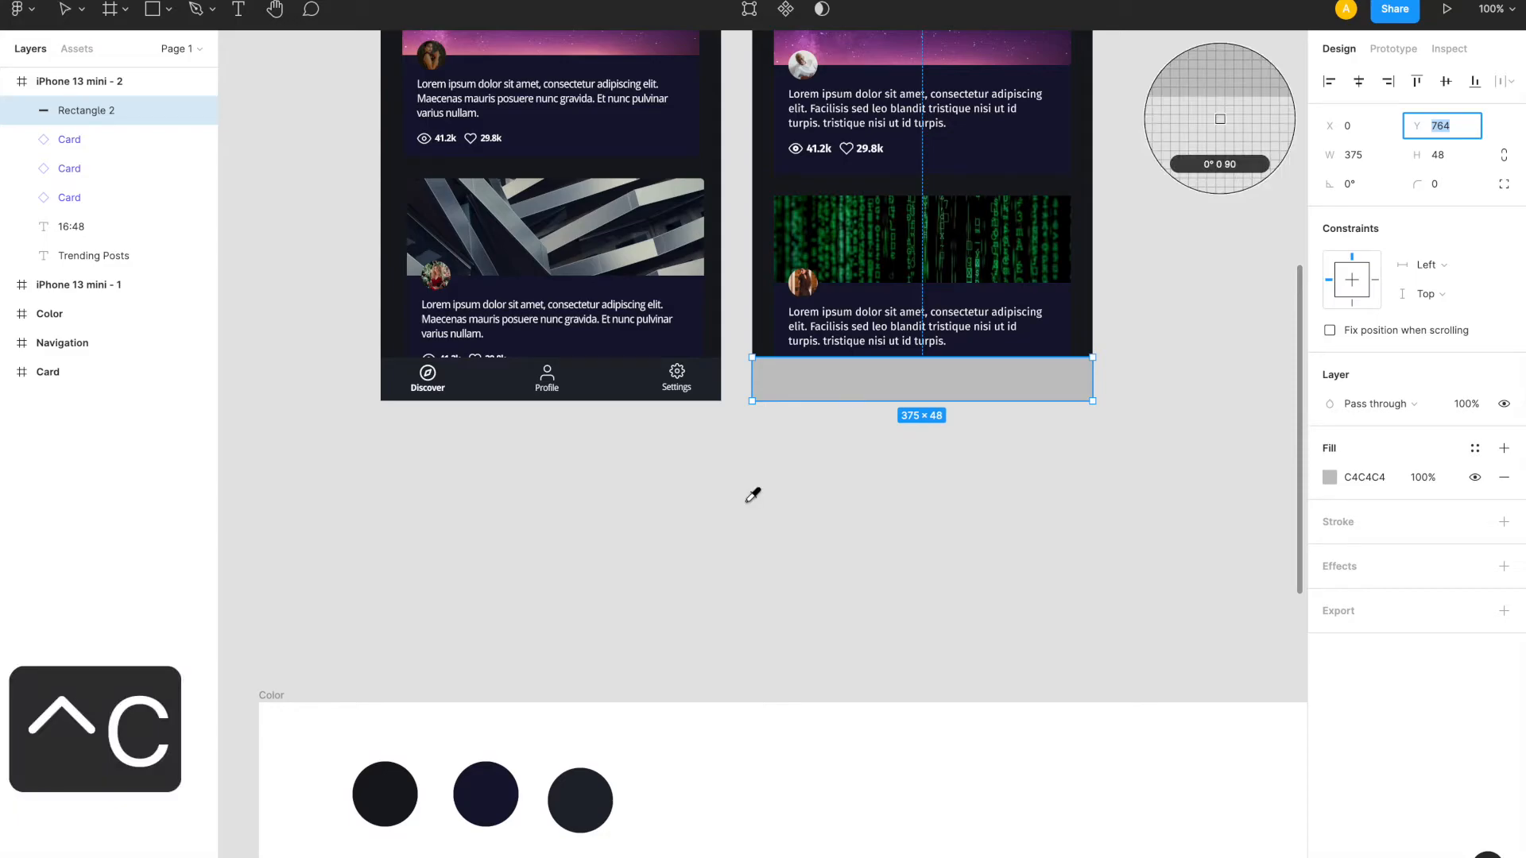
click(594, 799)
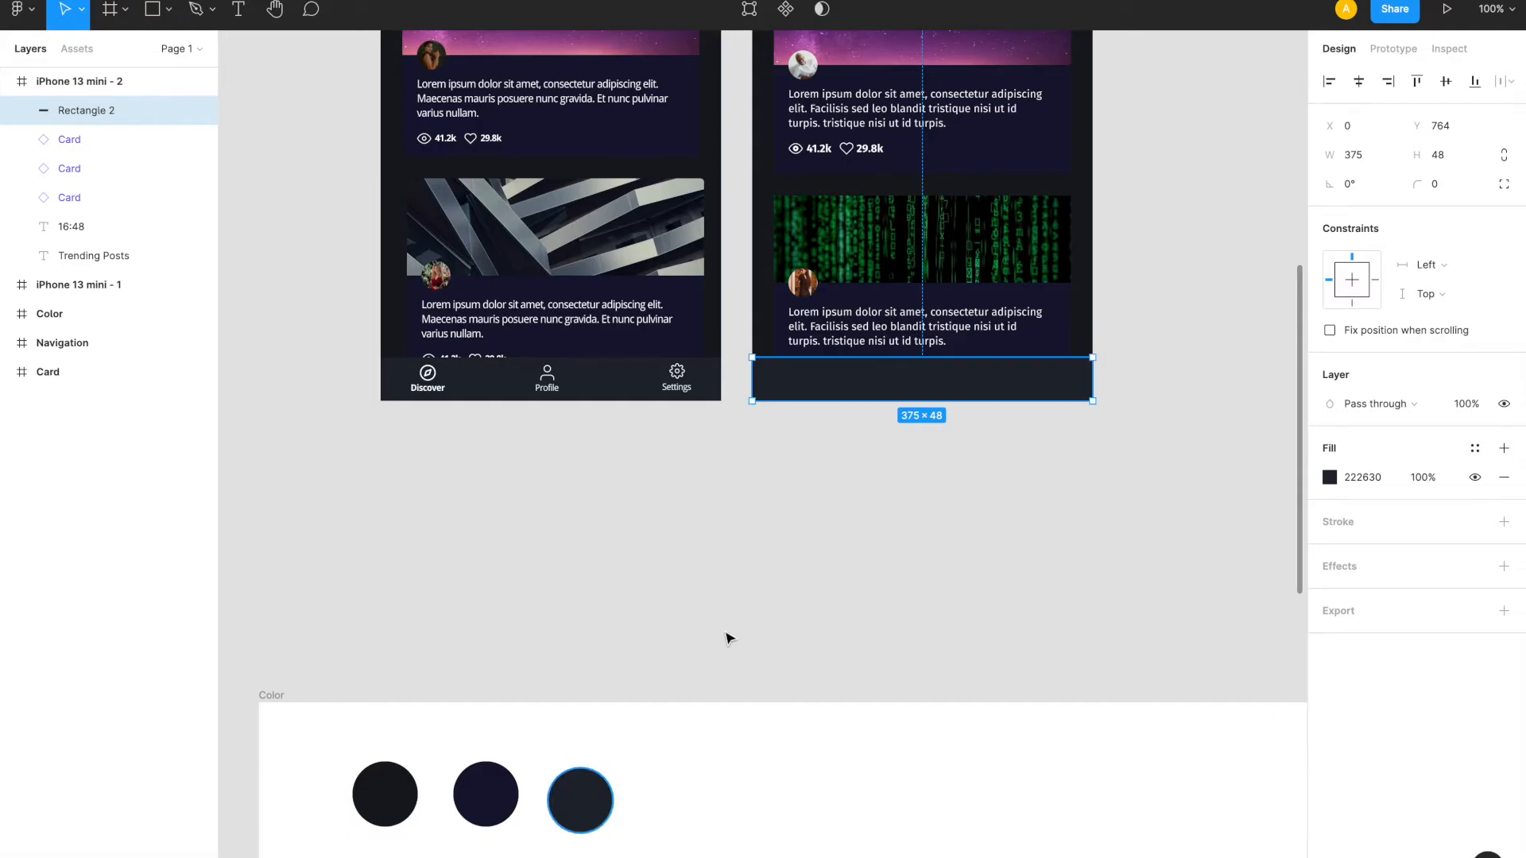
scroll(841, 460, up, 4)
click(1371, 479)
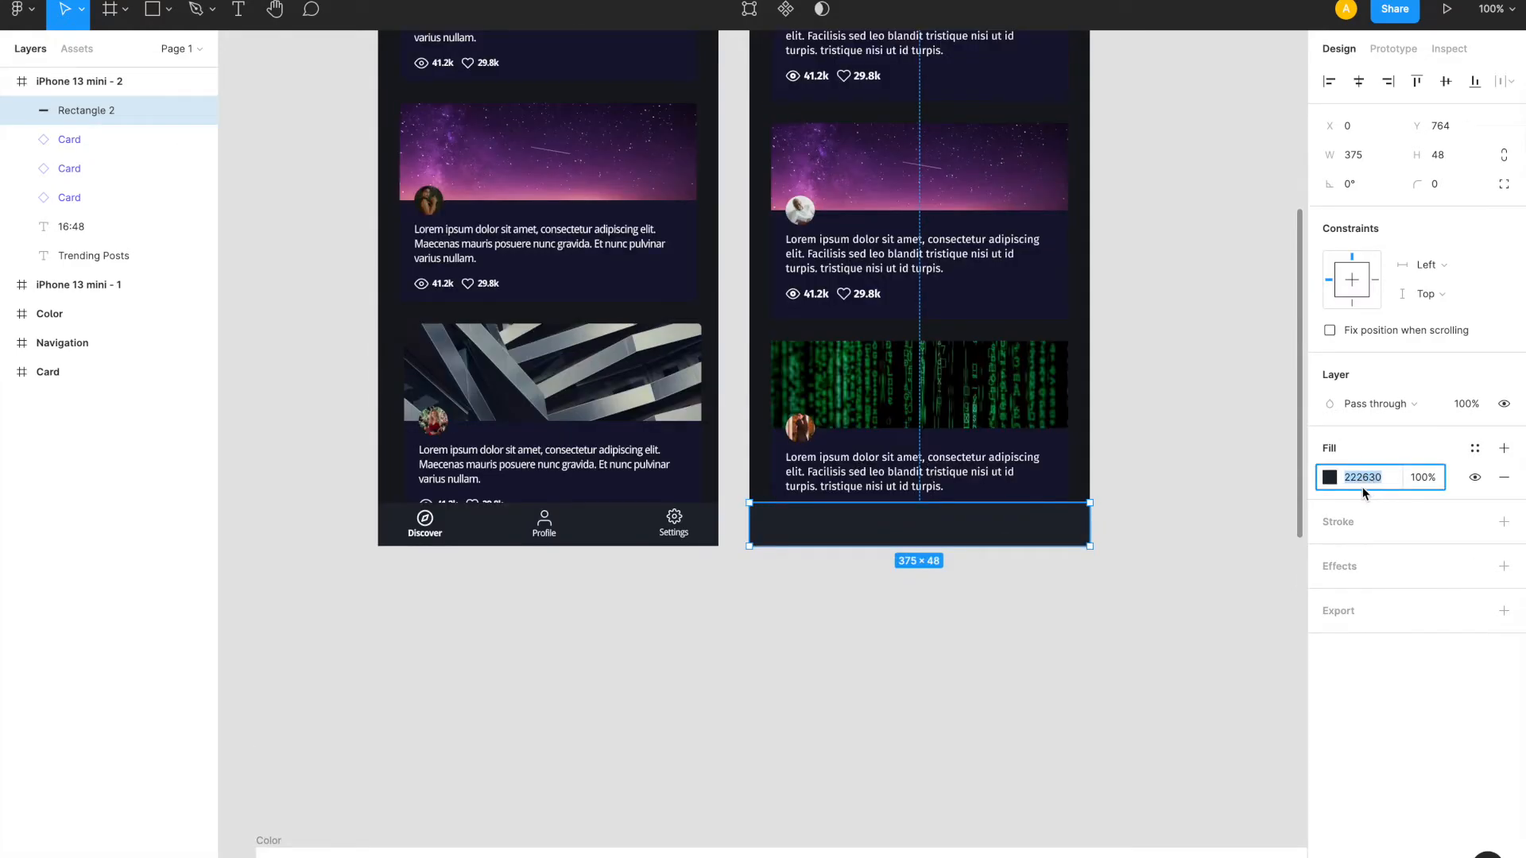
click(1093, 624)
scroll(1091, 624, up, 1)
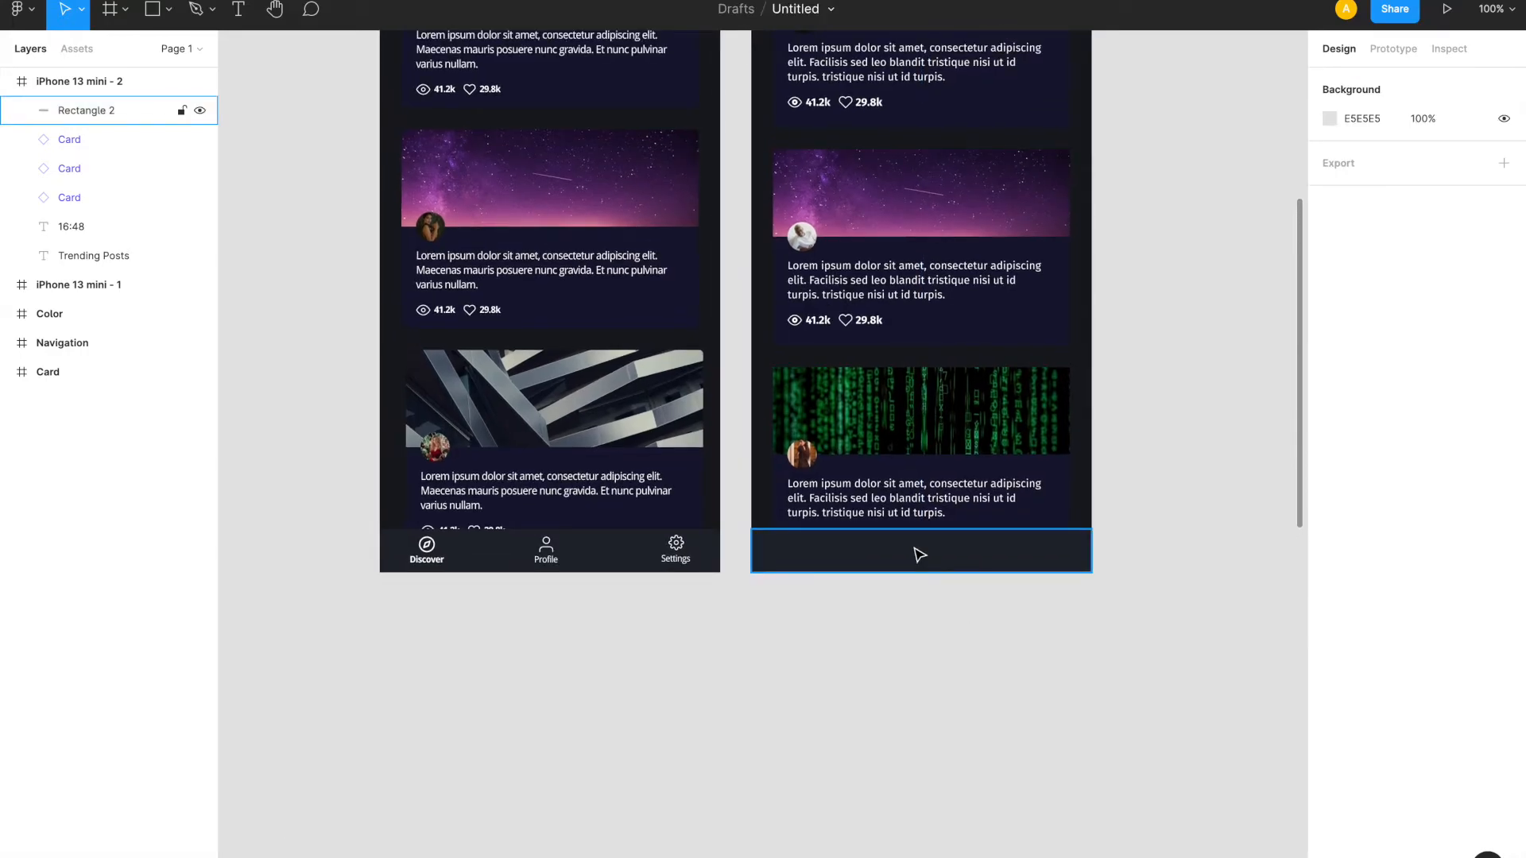
- Wrap the bottom rectangle in its own frame and rename that frame Bottom Navigation
click(919, 555)
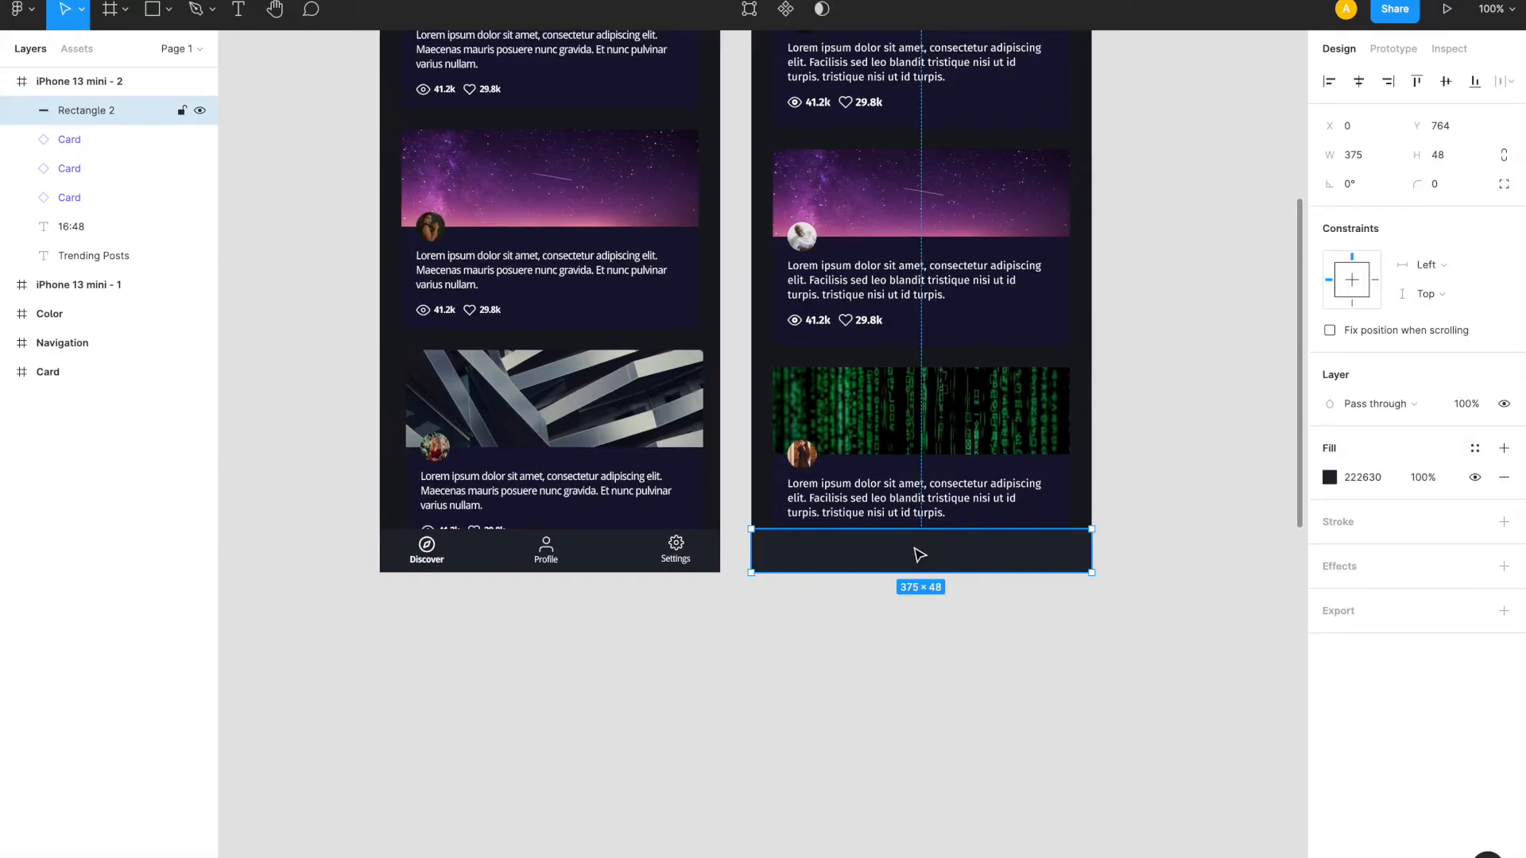
key(alt+super+g)
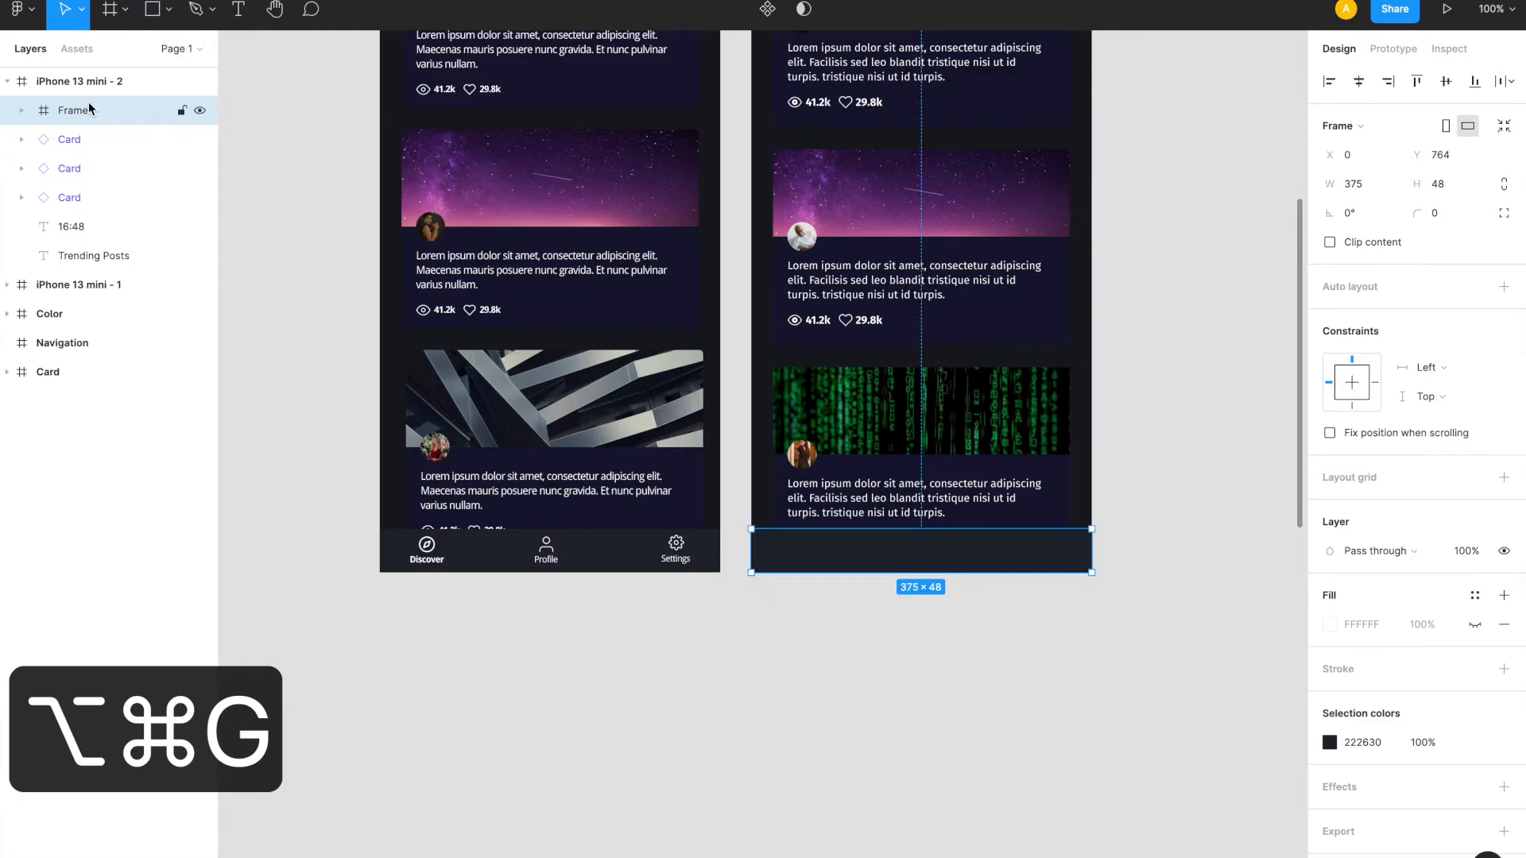
double_click(88, 109)
text(Bottom N)
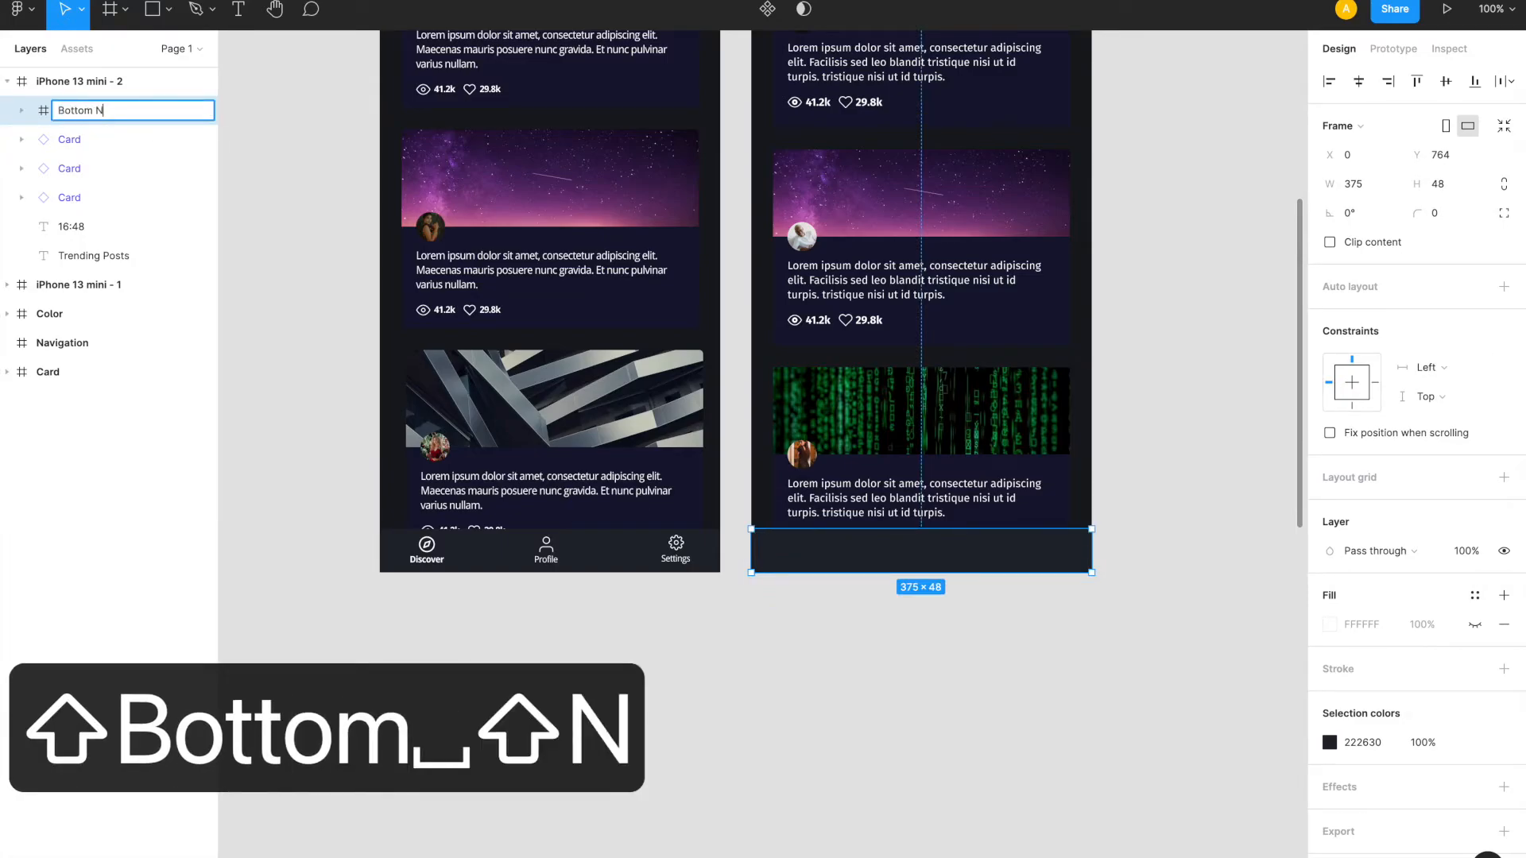
text(avigation)
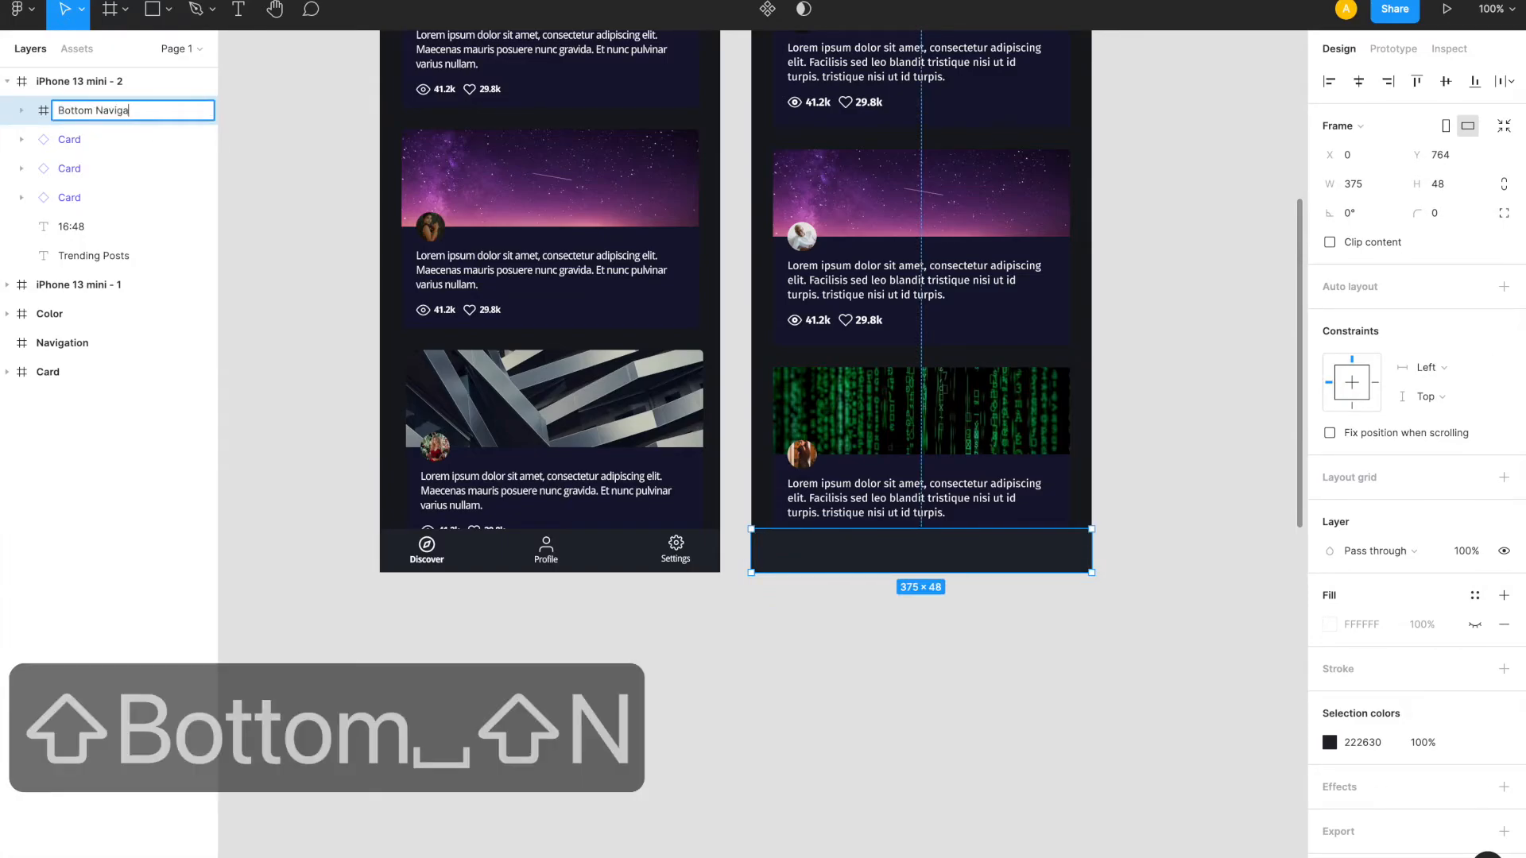
key(Return)
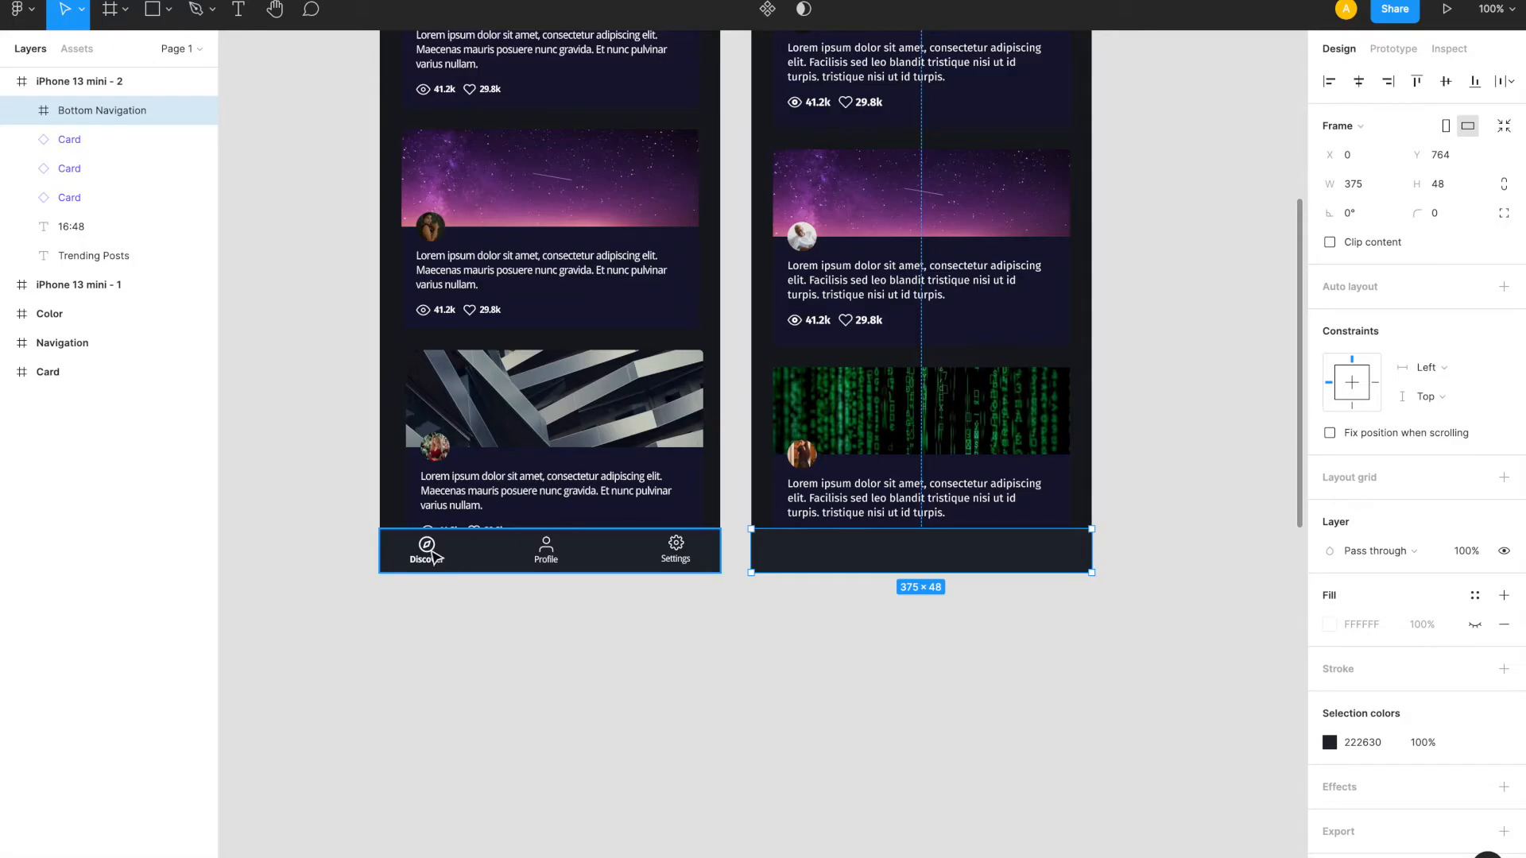
- Inspect the Discover, Profile and Settings items in the first phone screen's navigation bar
click(433, 558)
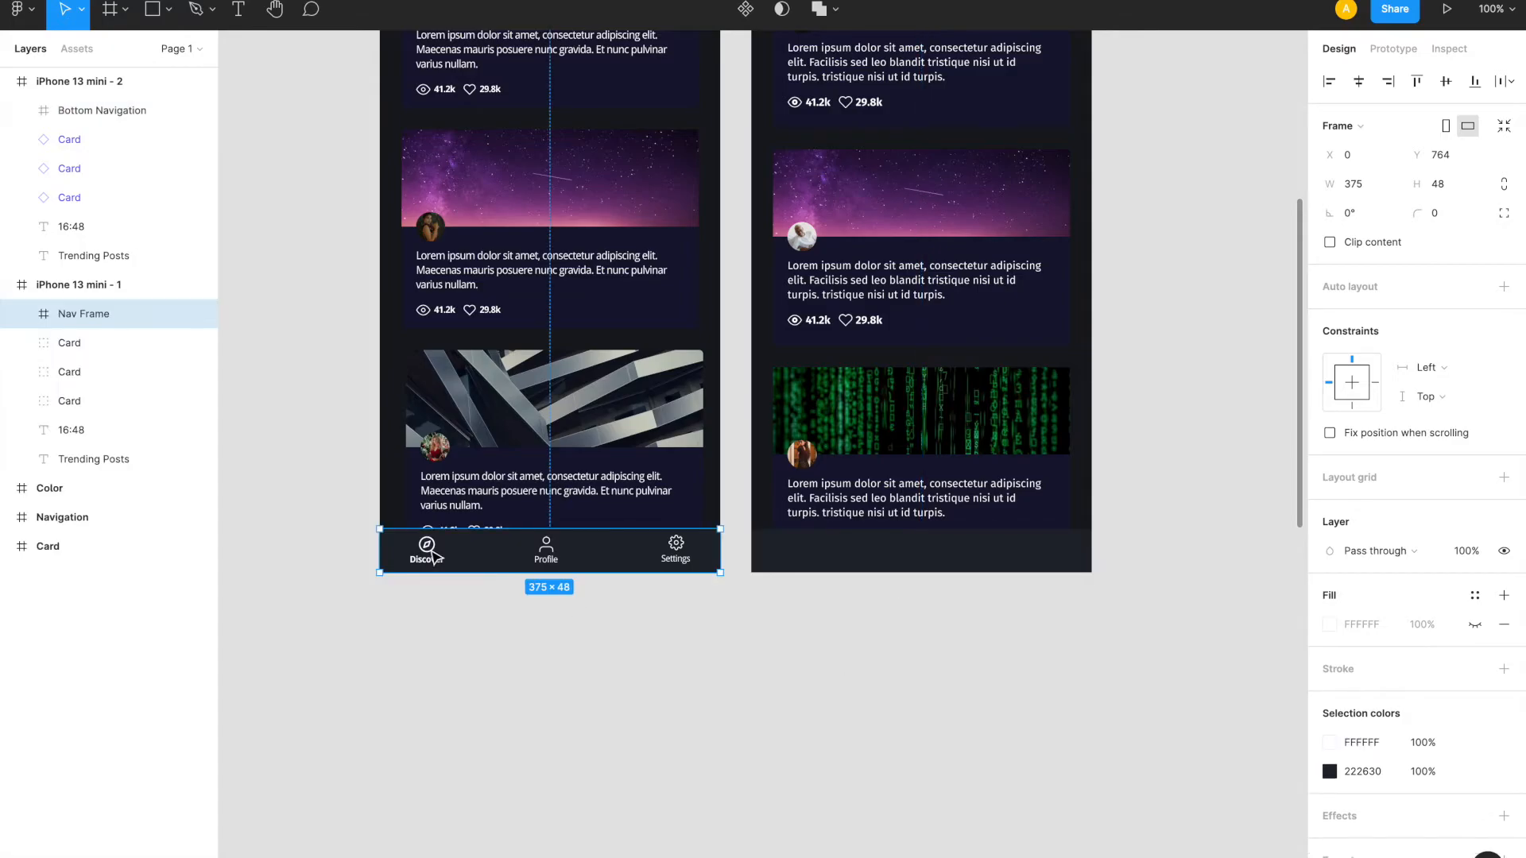
click(434, 558)
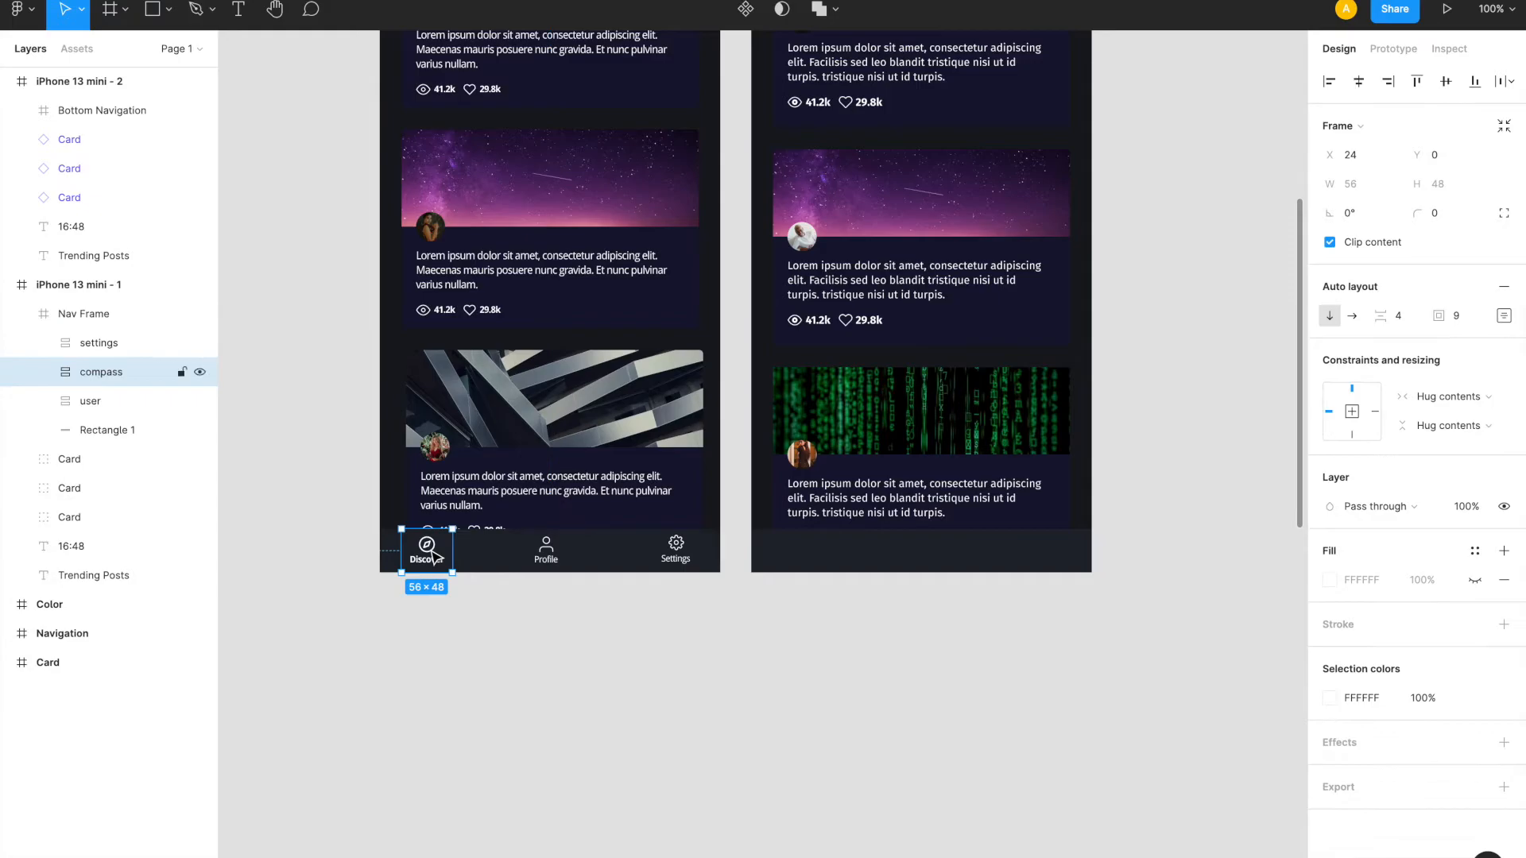
click(552, 559)
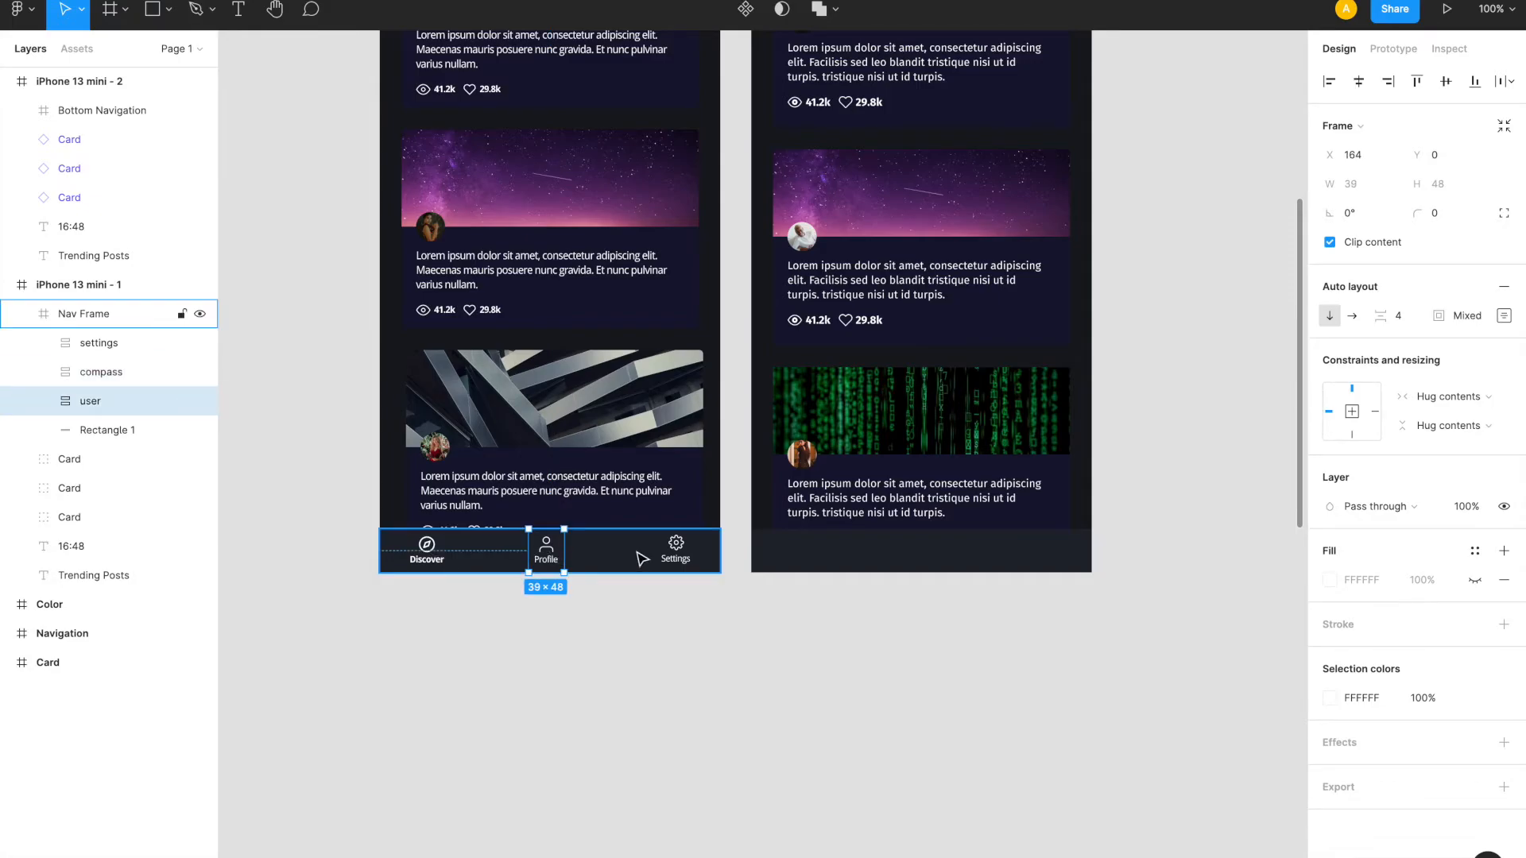
click(673, 560)
click(690, 642)
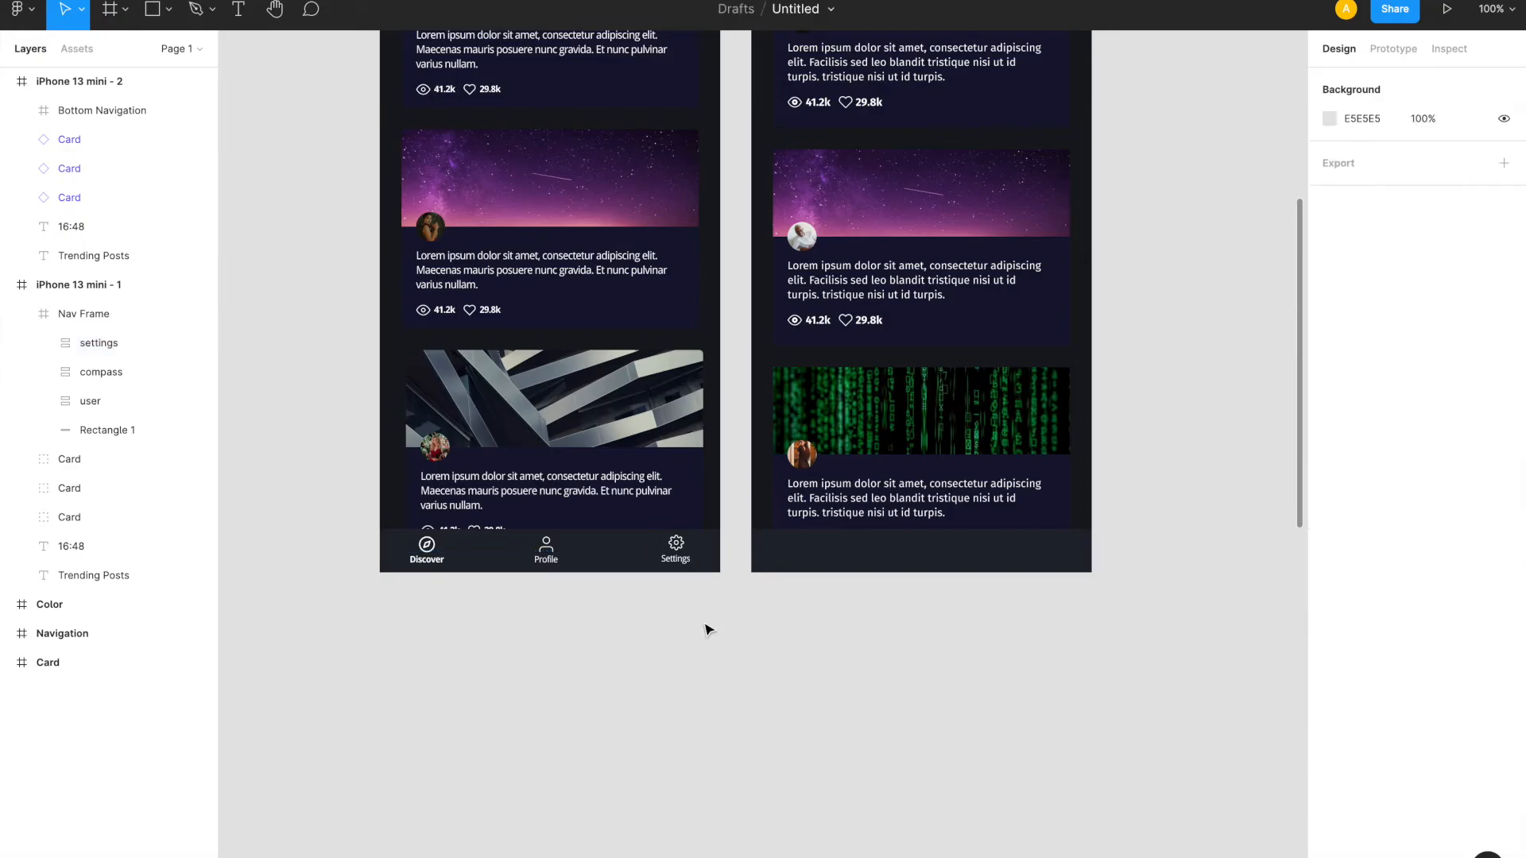
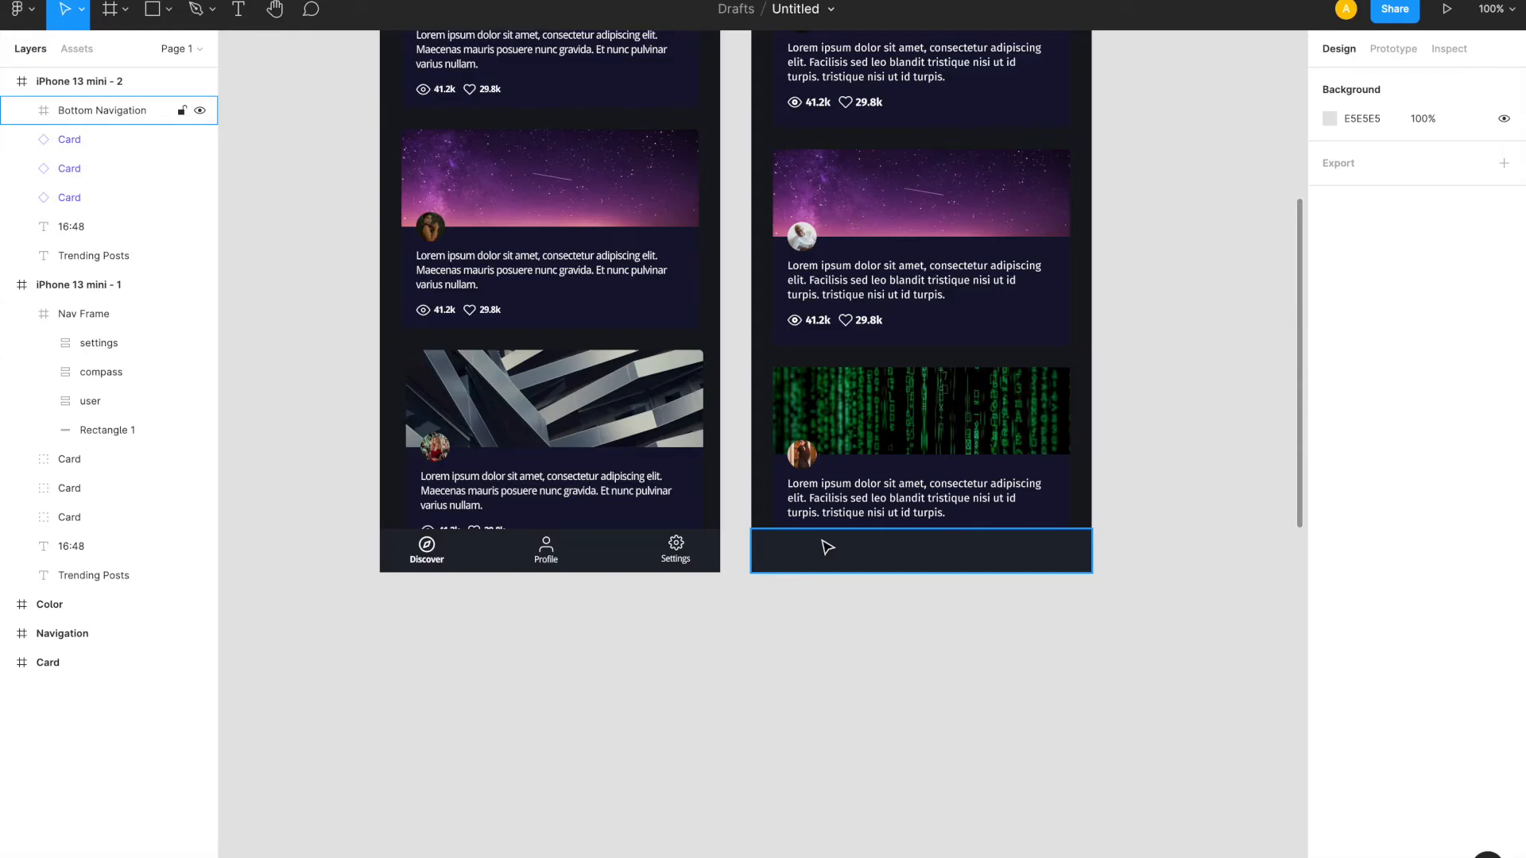
- Run the Feather Icons plugin from the Bottom Navigation frame, search for user and insert the plain user icon
click(827, 548)
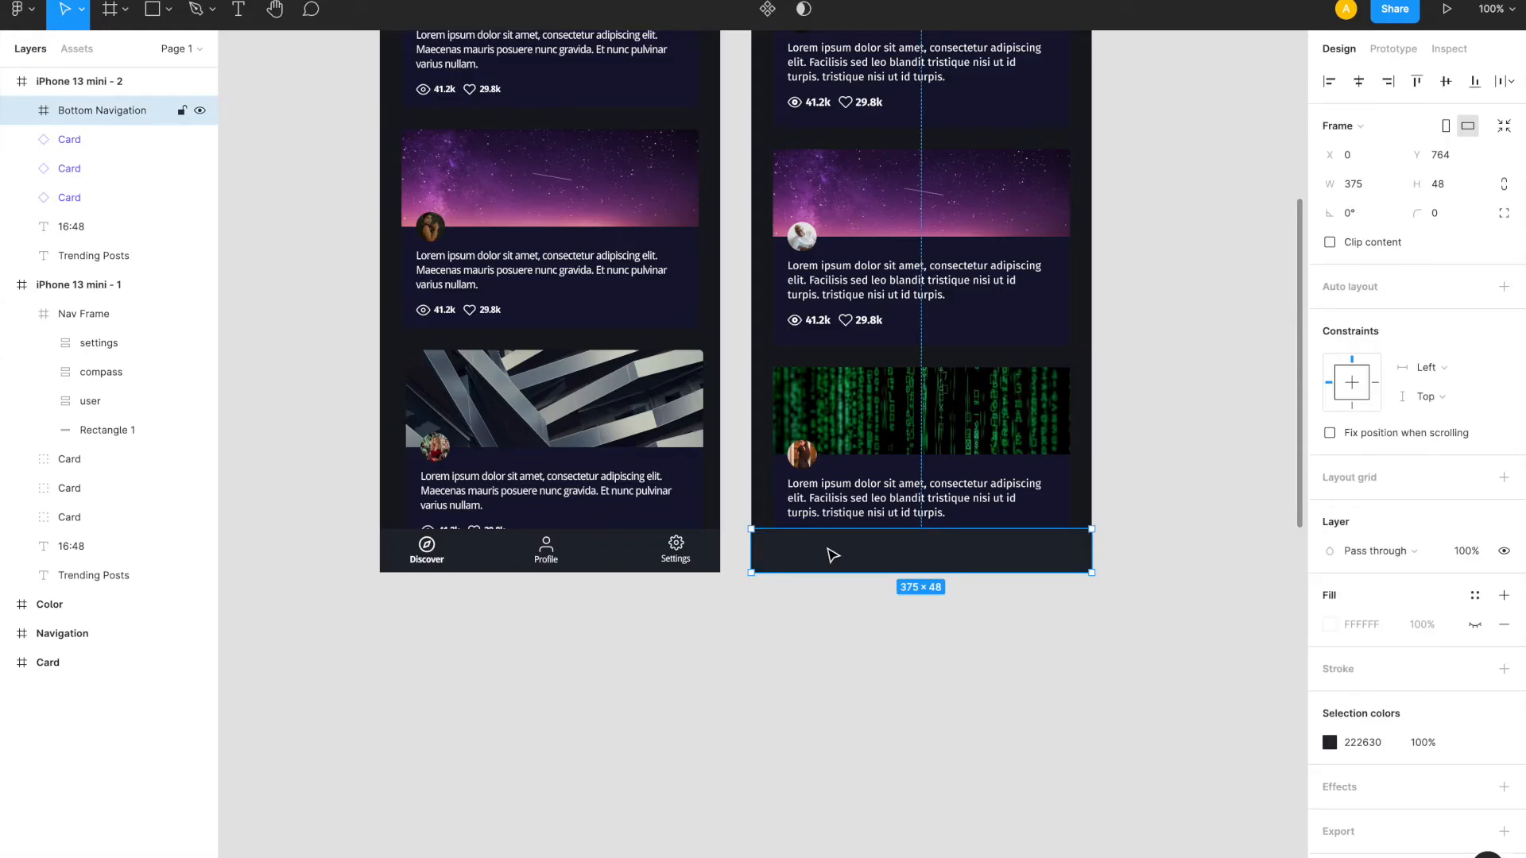
right_click(827, 548)
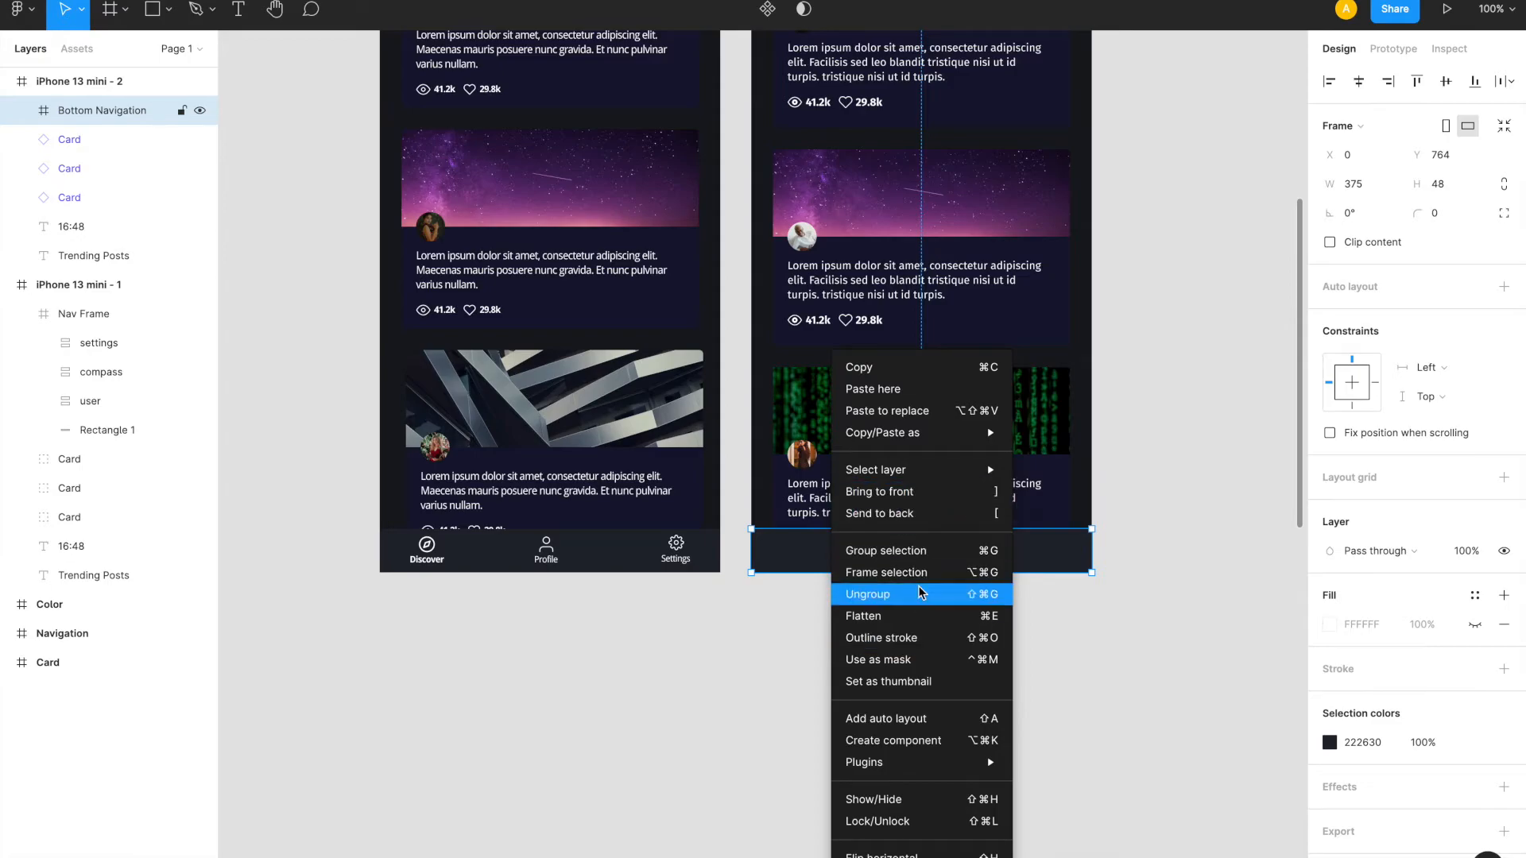
mouse_move(930, 764)
mouse_move(1067, 751)
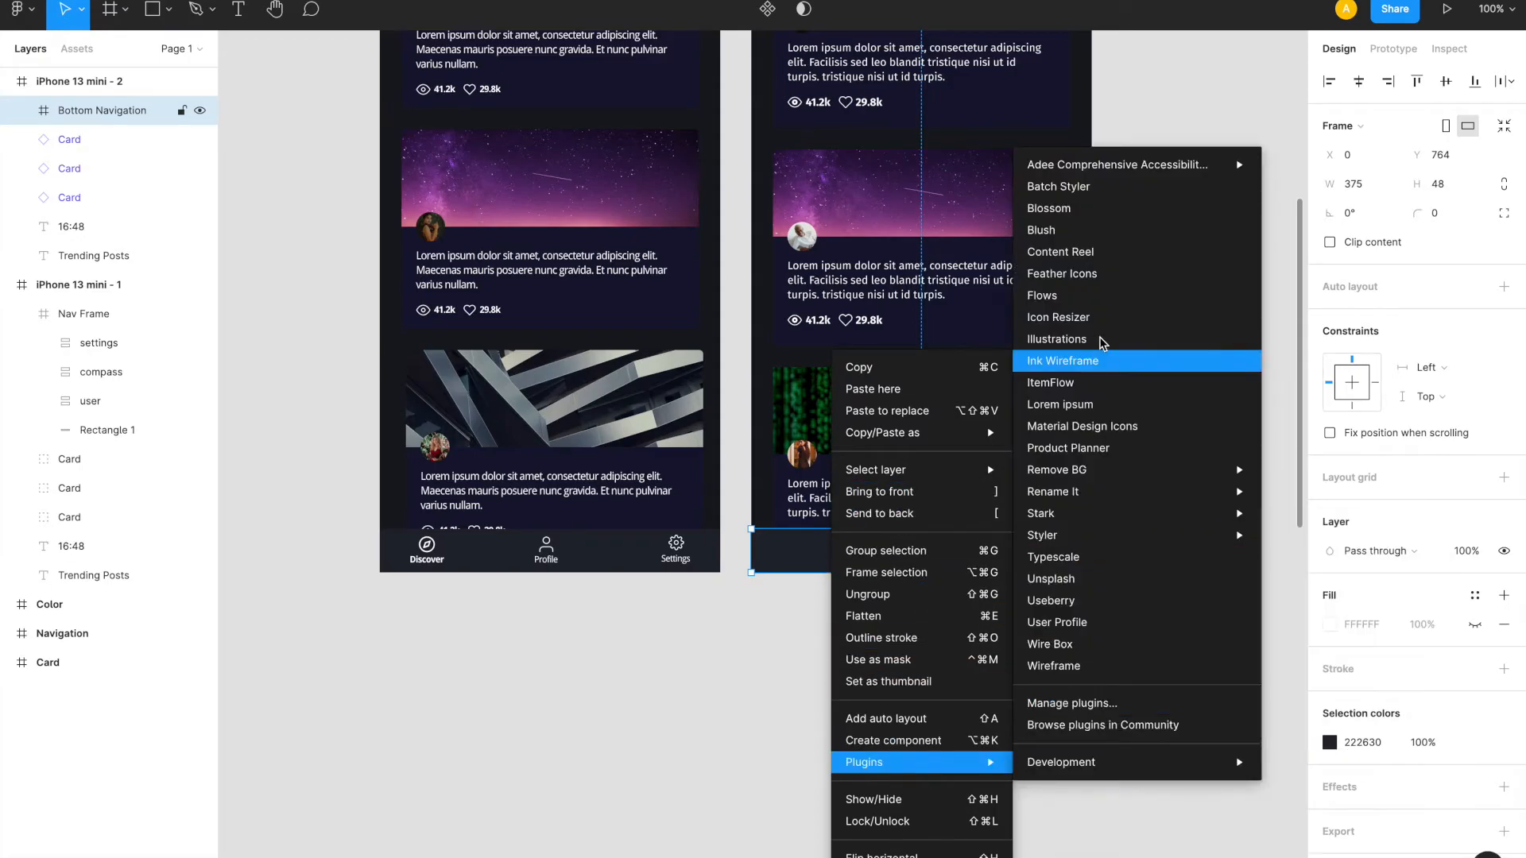
click(1086, 284)
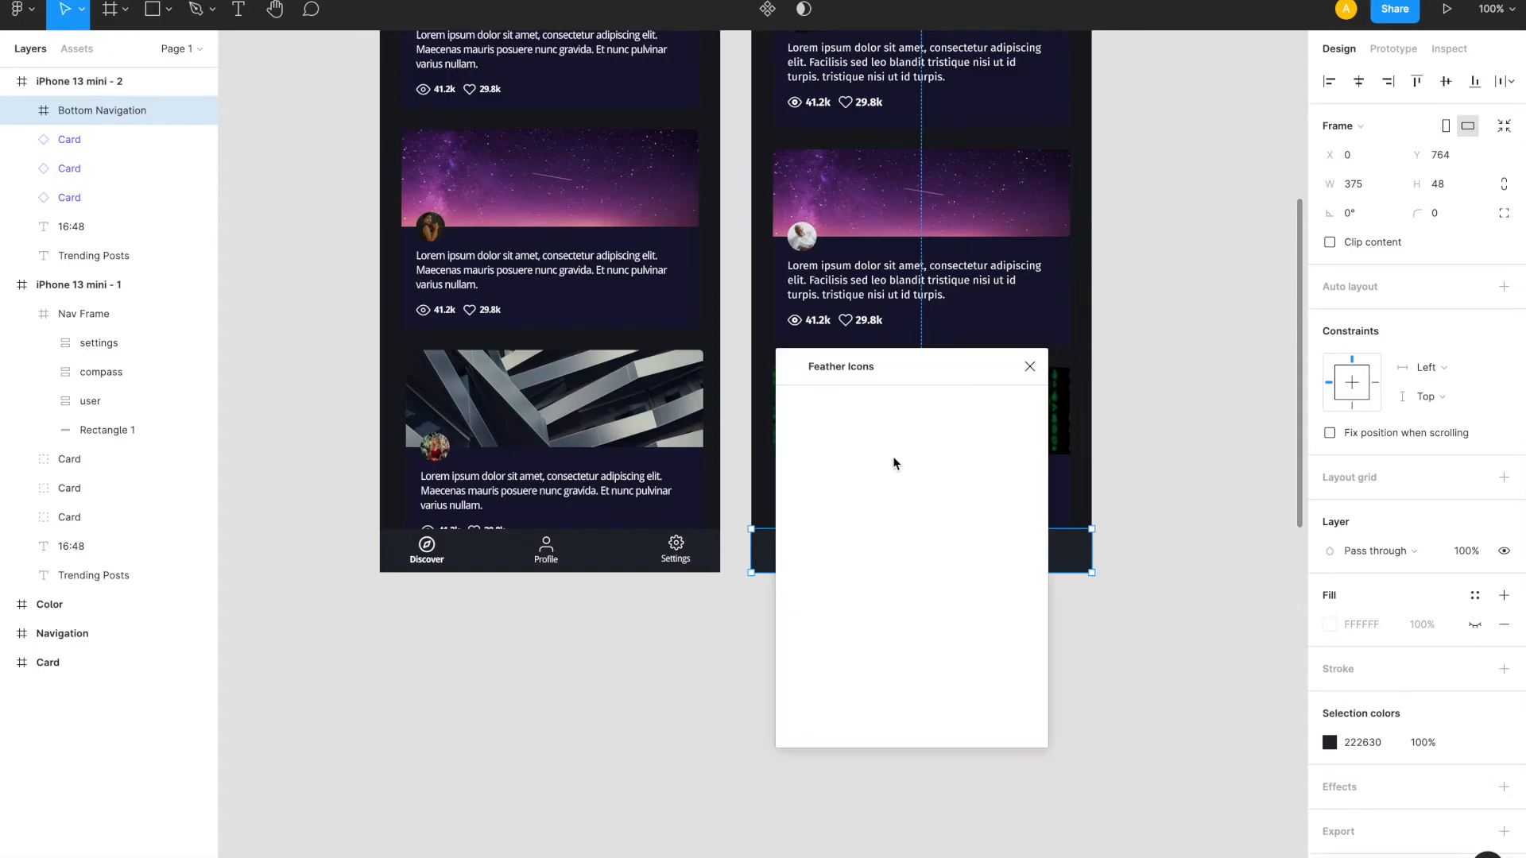
drag(909, 365, 579, 436)
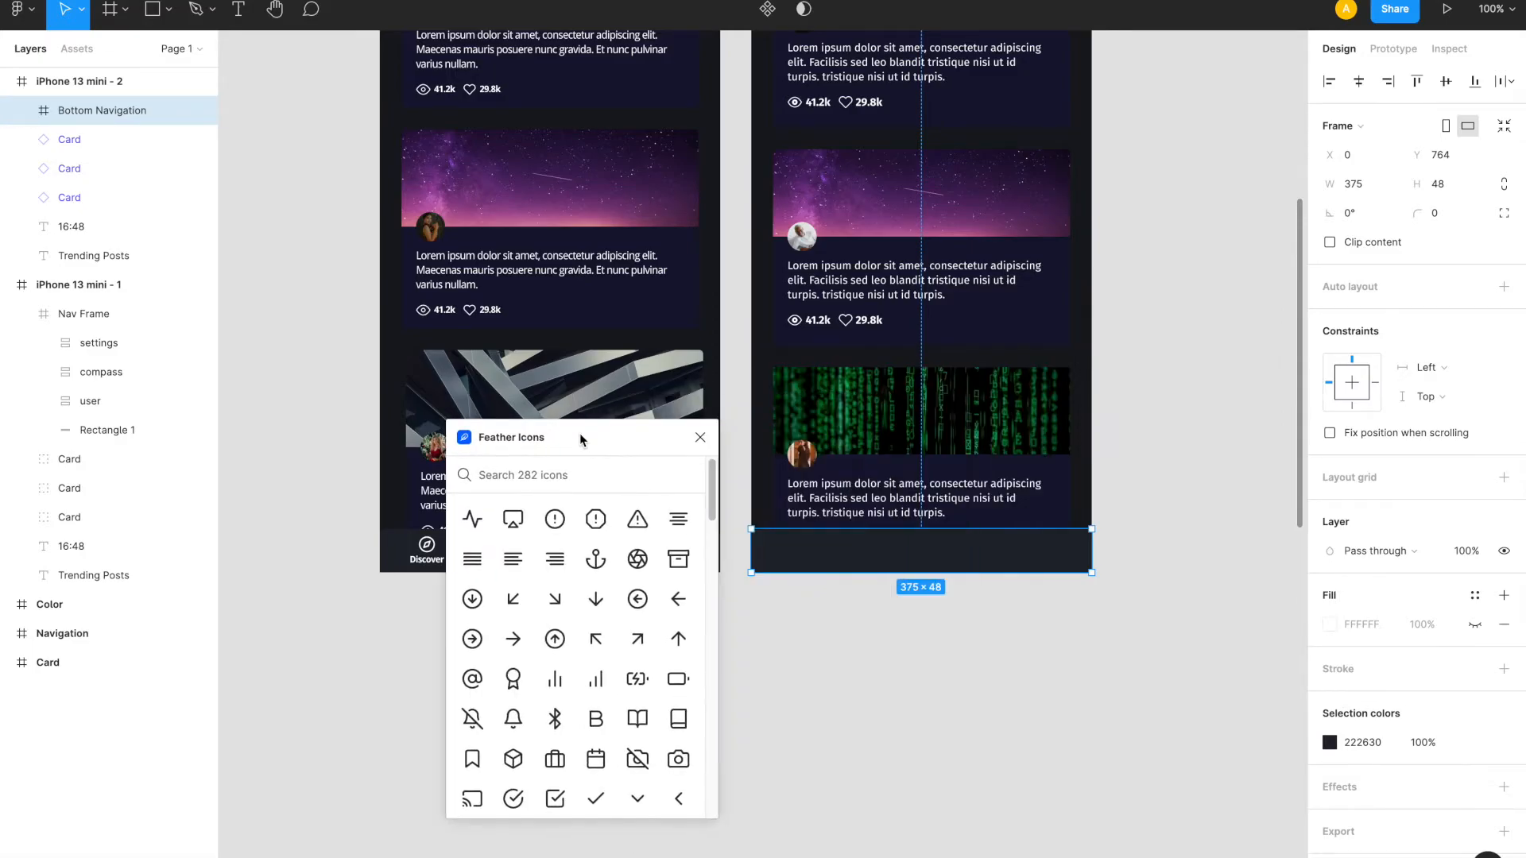
text(user)
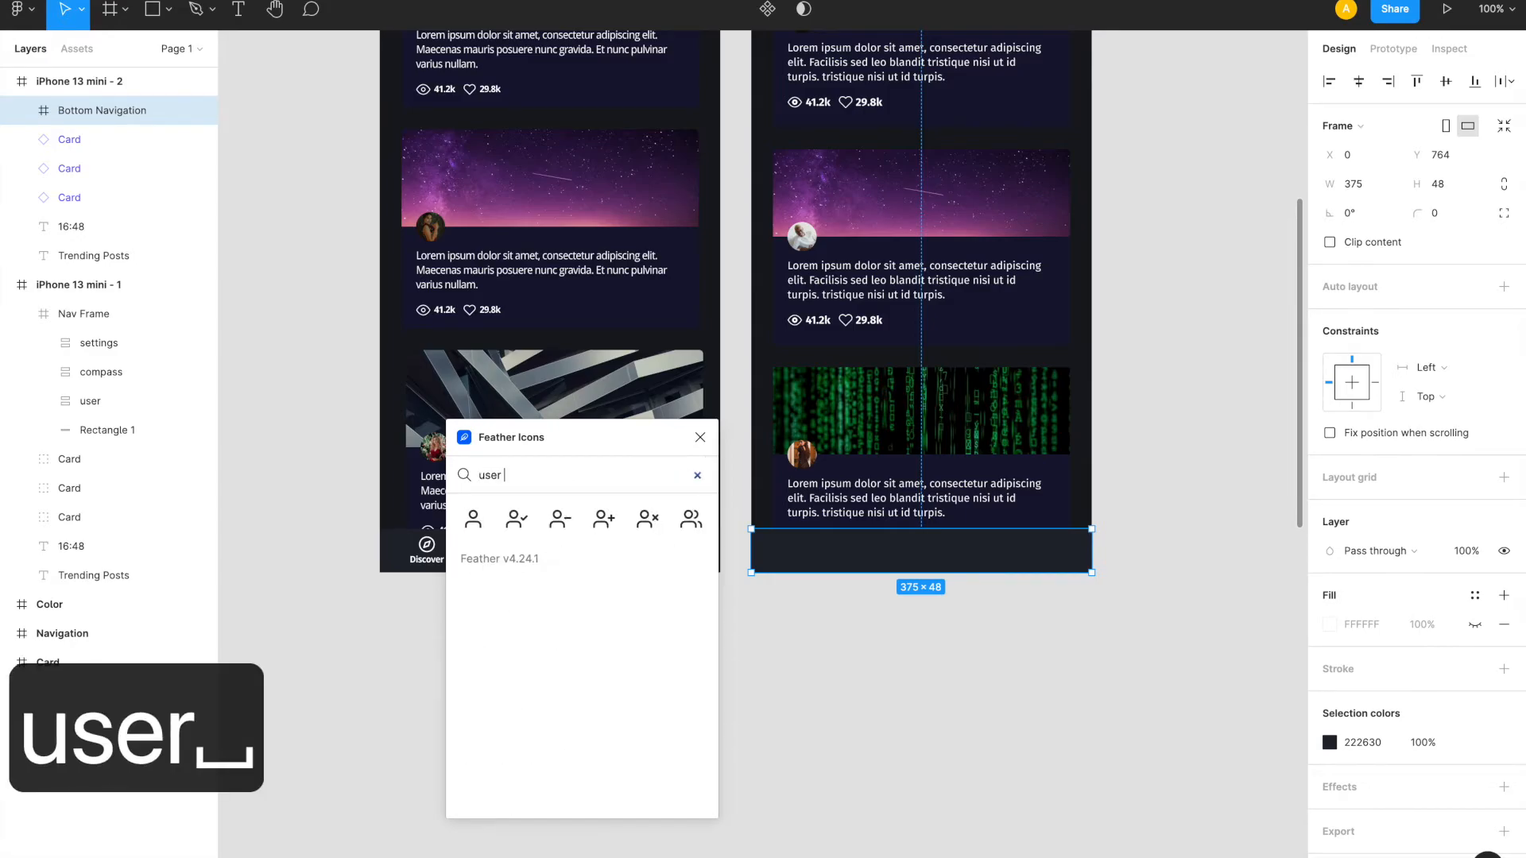
click(473, 518)
- Search the Feather icons for compas and insert the compass icon
double_click(521, 473)
text(di)
key(BackSpace)
key(BackSpace)
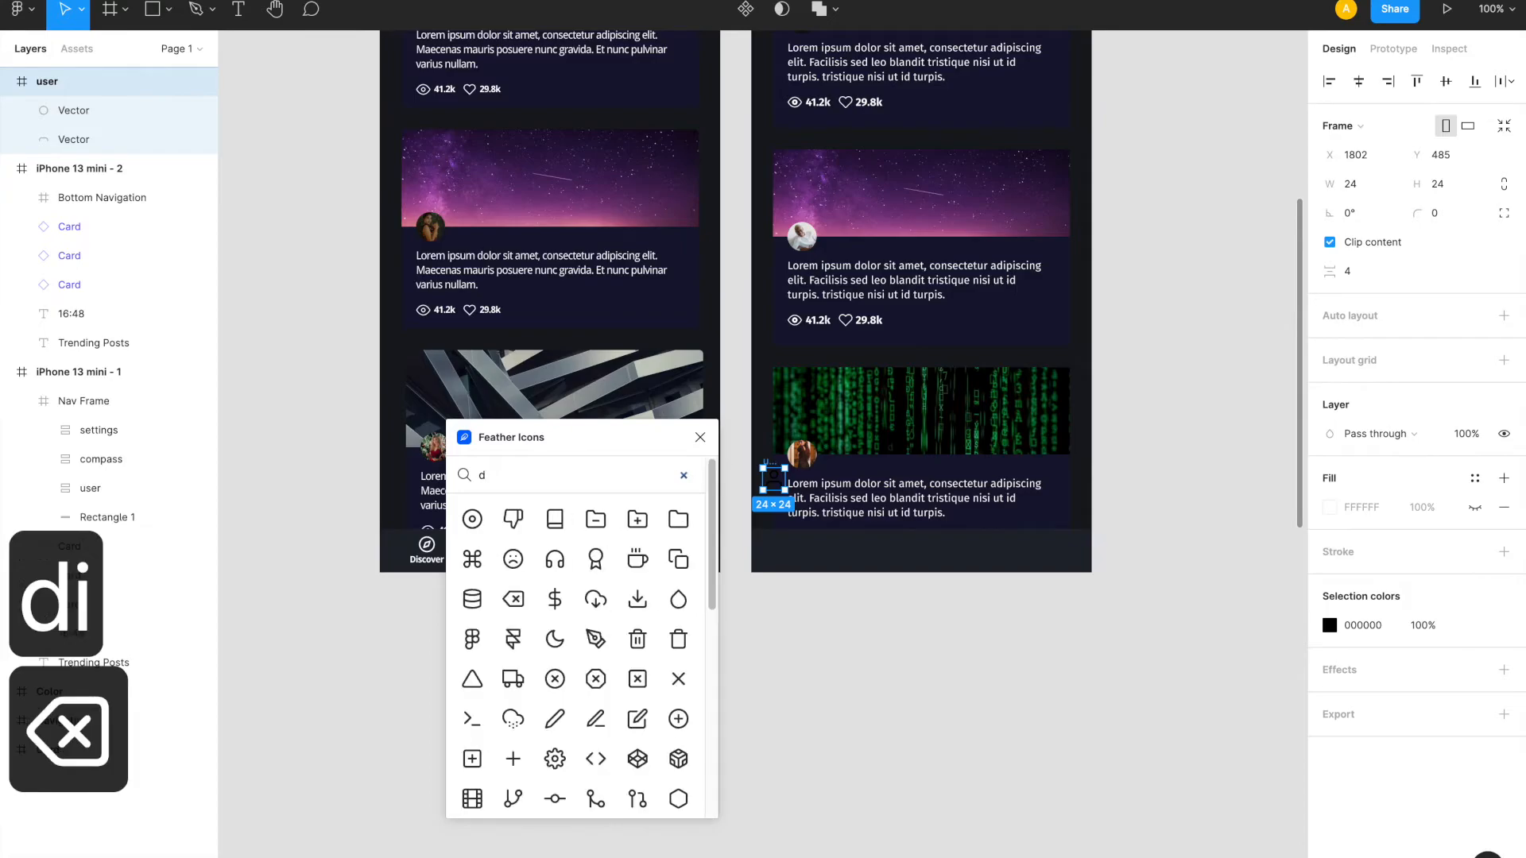
text(compas)
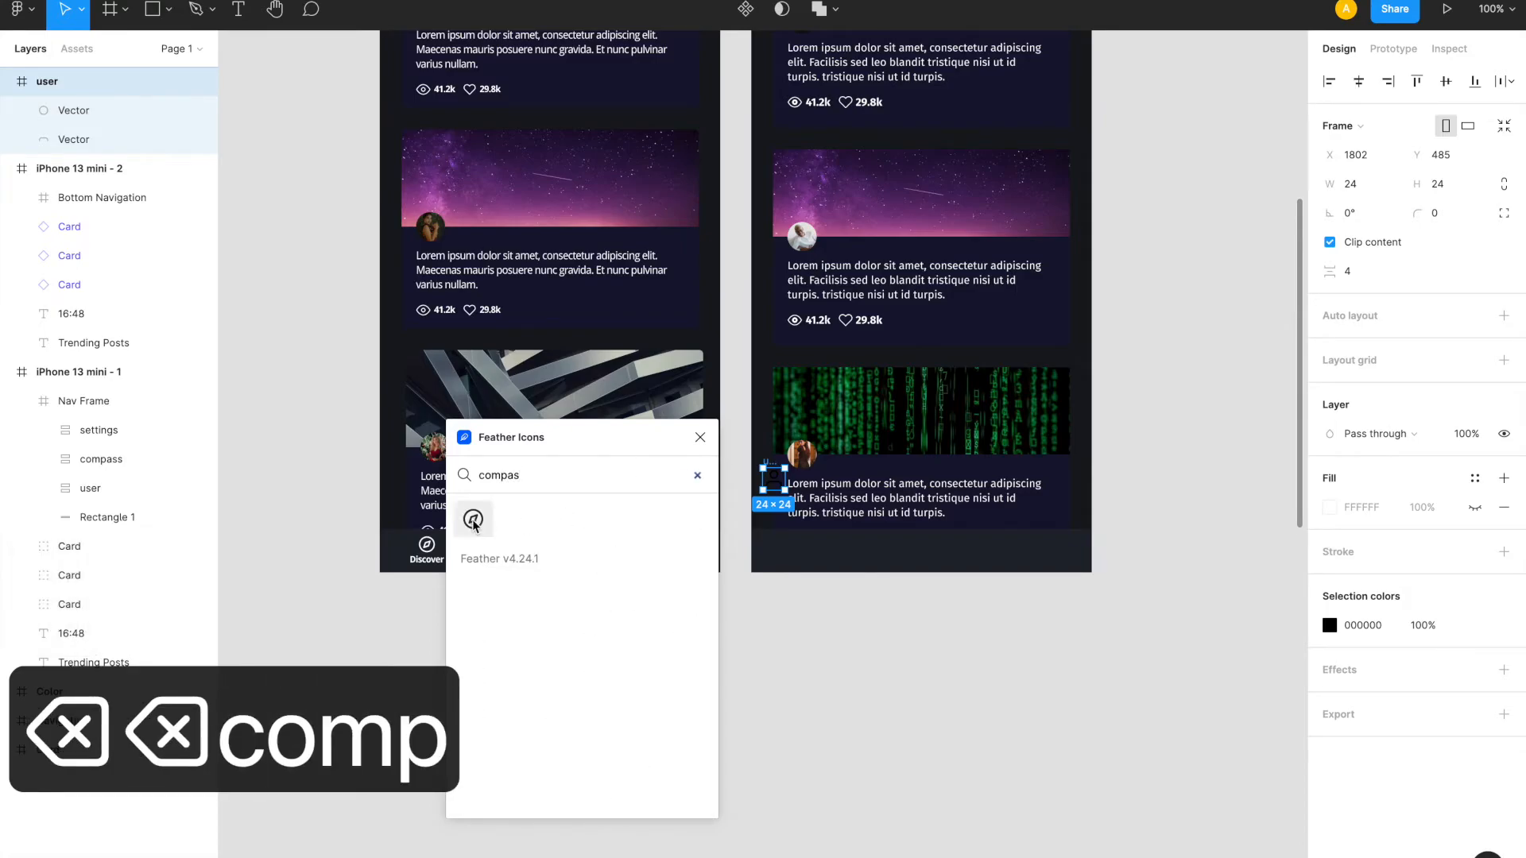
click(473, 519)
- Search the Feather icons for sett, insert the gear-shaped settings icon and close the plugin
double_click(564, 469)
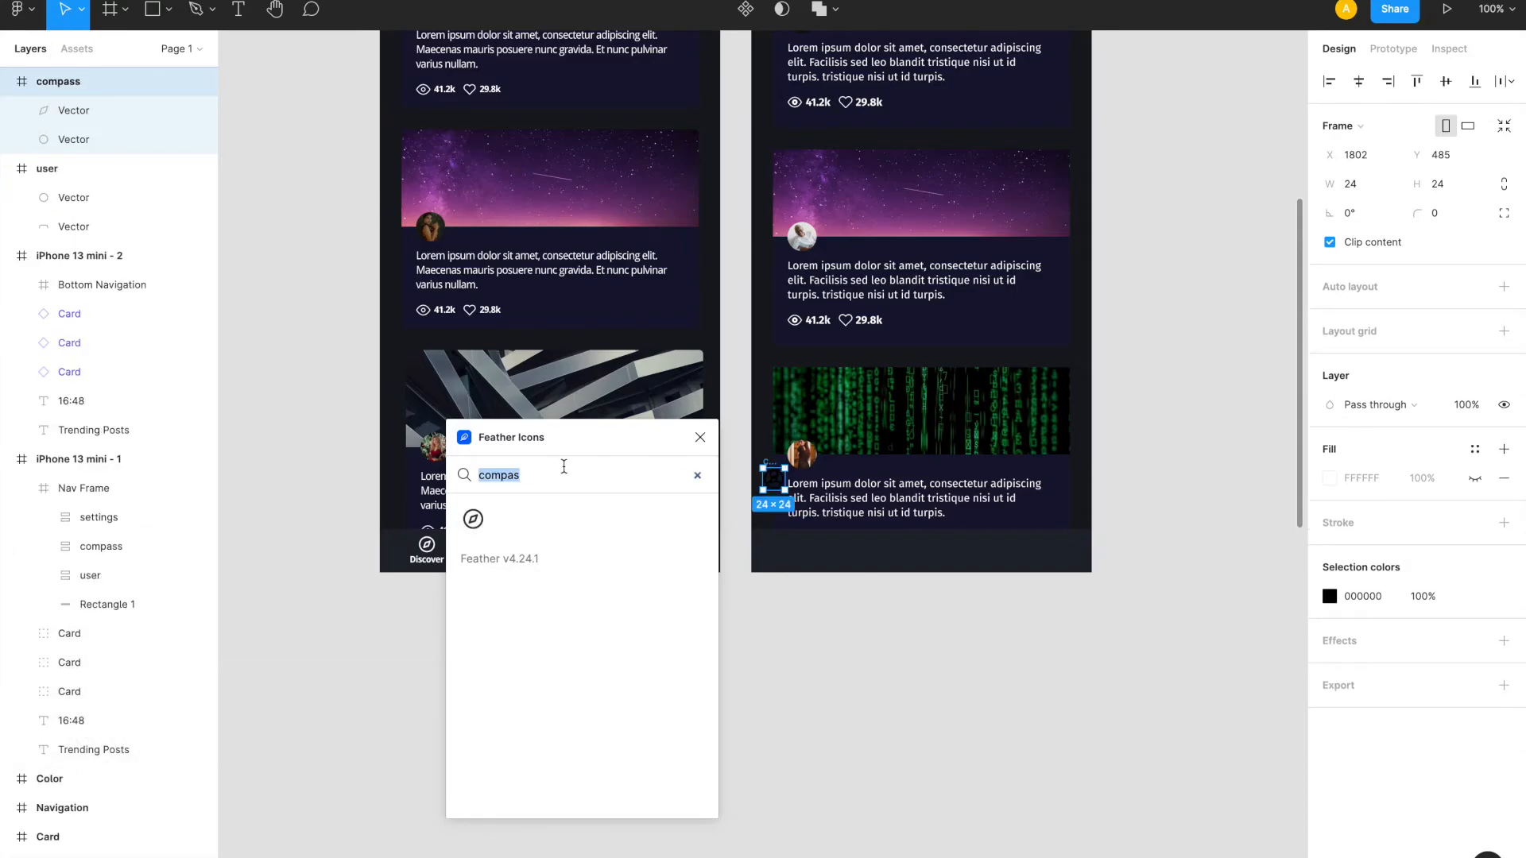
text(sett)
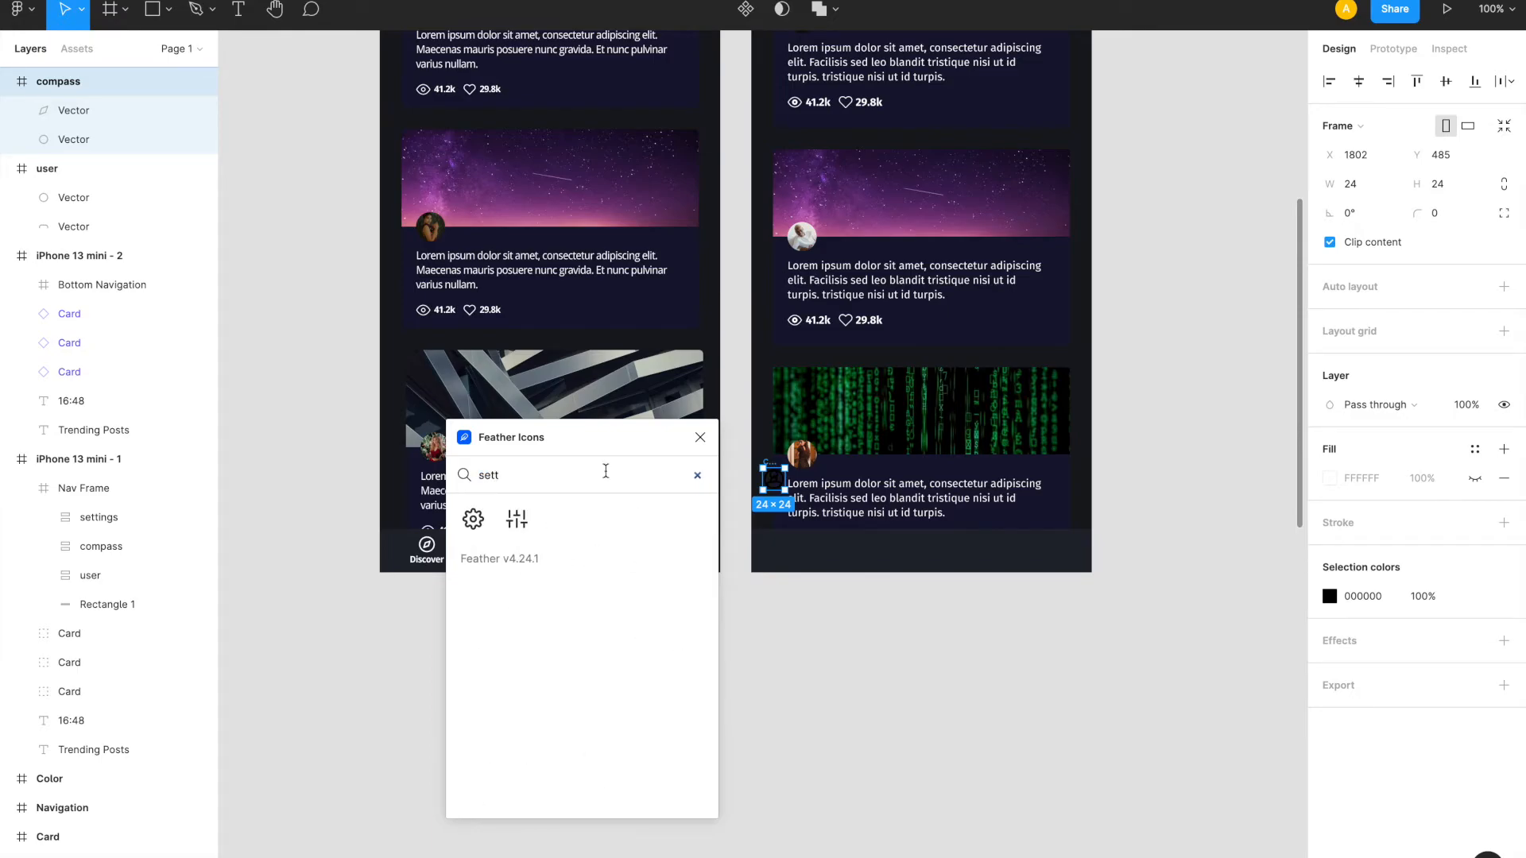
click(473, 518)
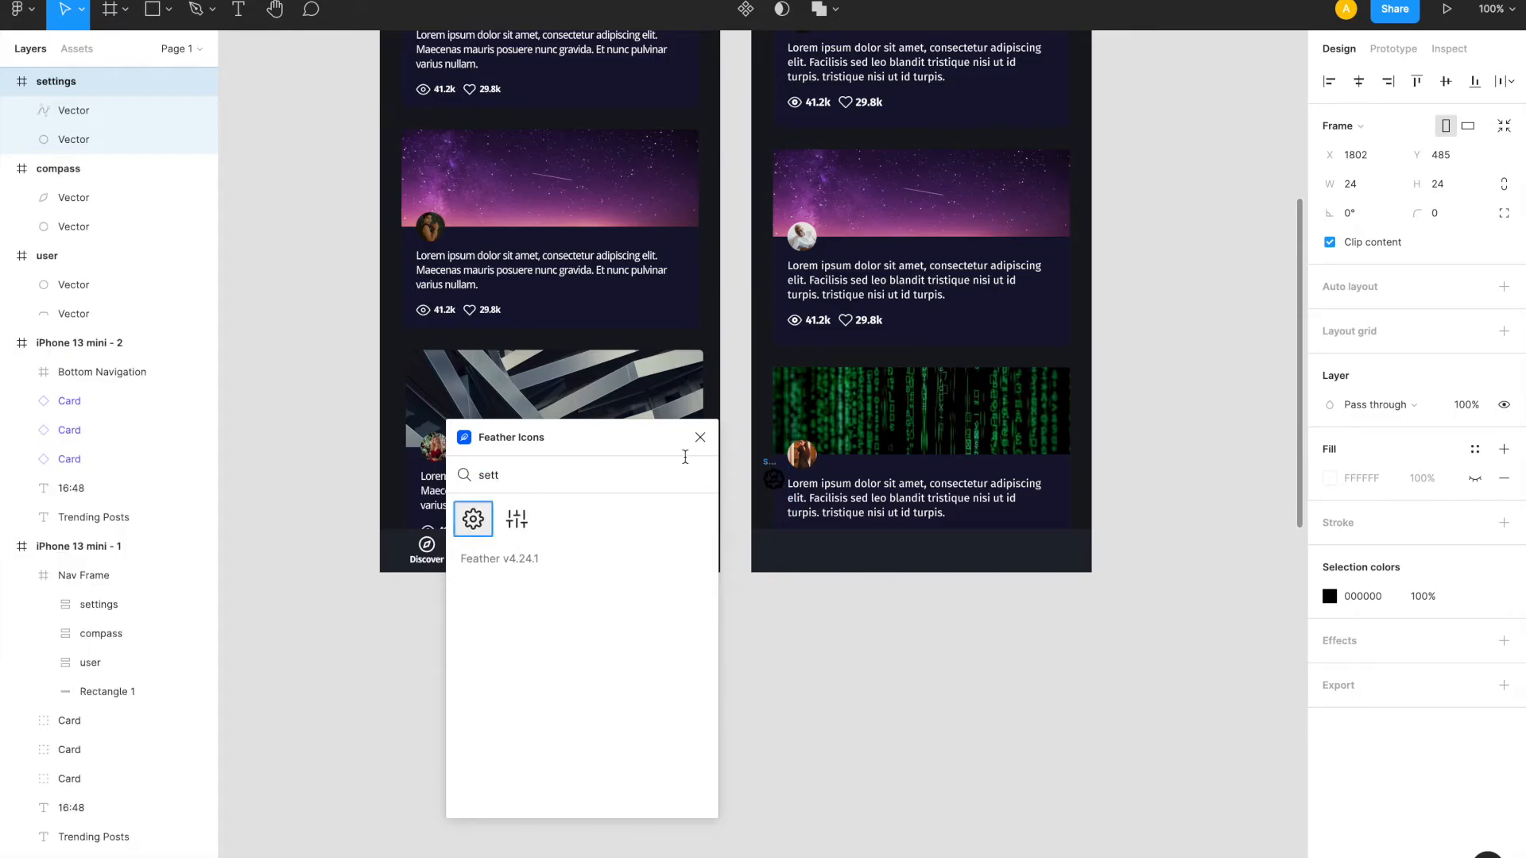
click(700, 437)
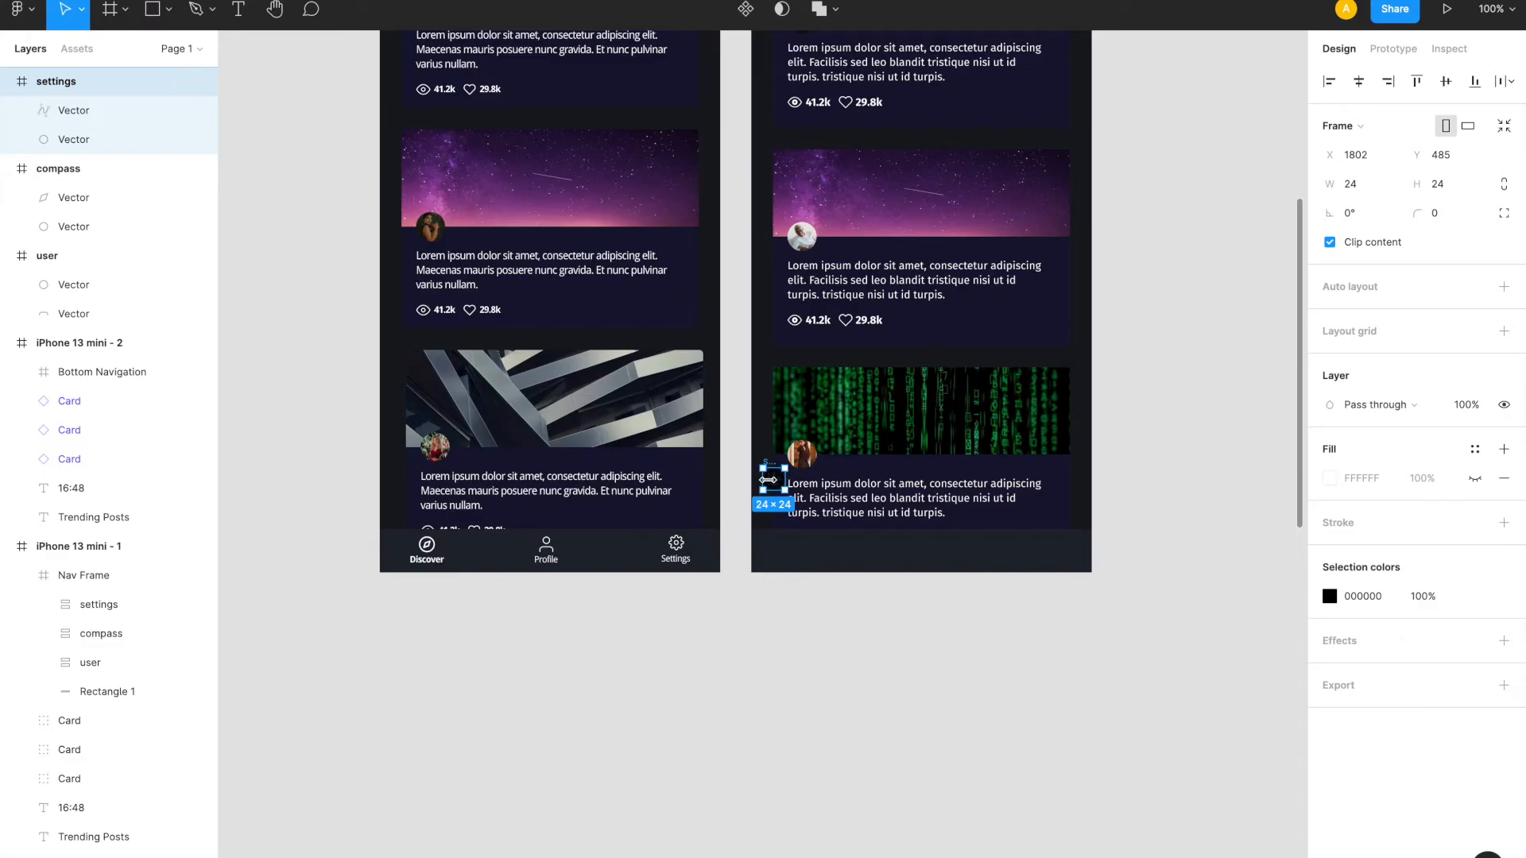
- Move the settings, compass and user icons together into the second screen's Bottom Navigation frame, at about X 89, Y 17
click(7, 82)
click(7, 110)
click(7, 140)
shift+click(47, 140)
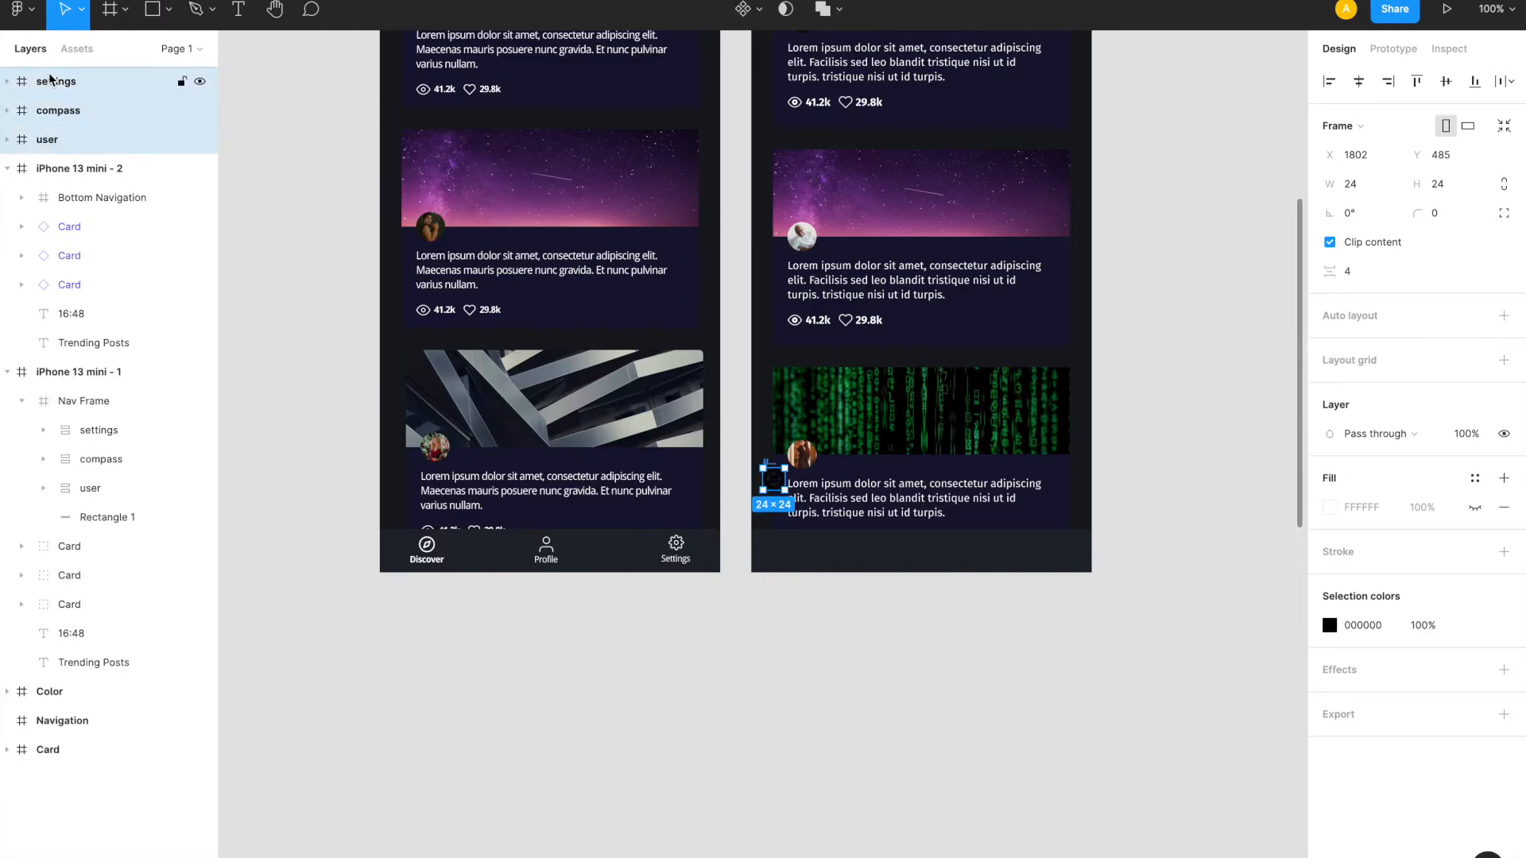
drag(90, 130, 97, 195)
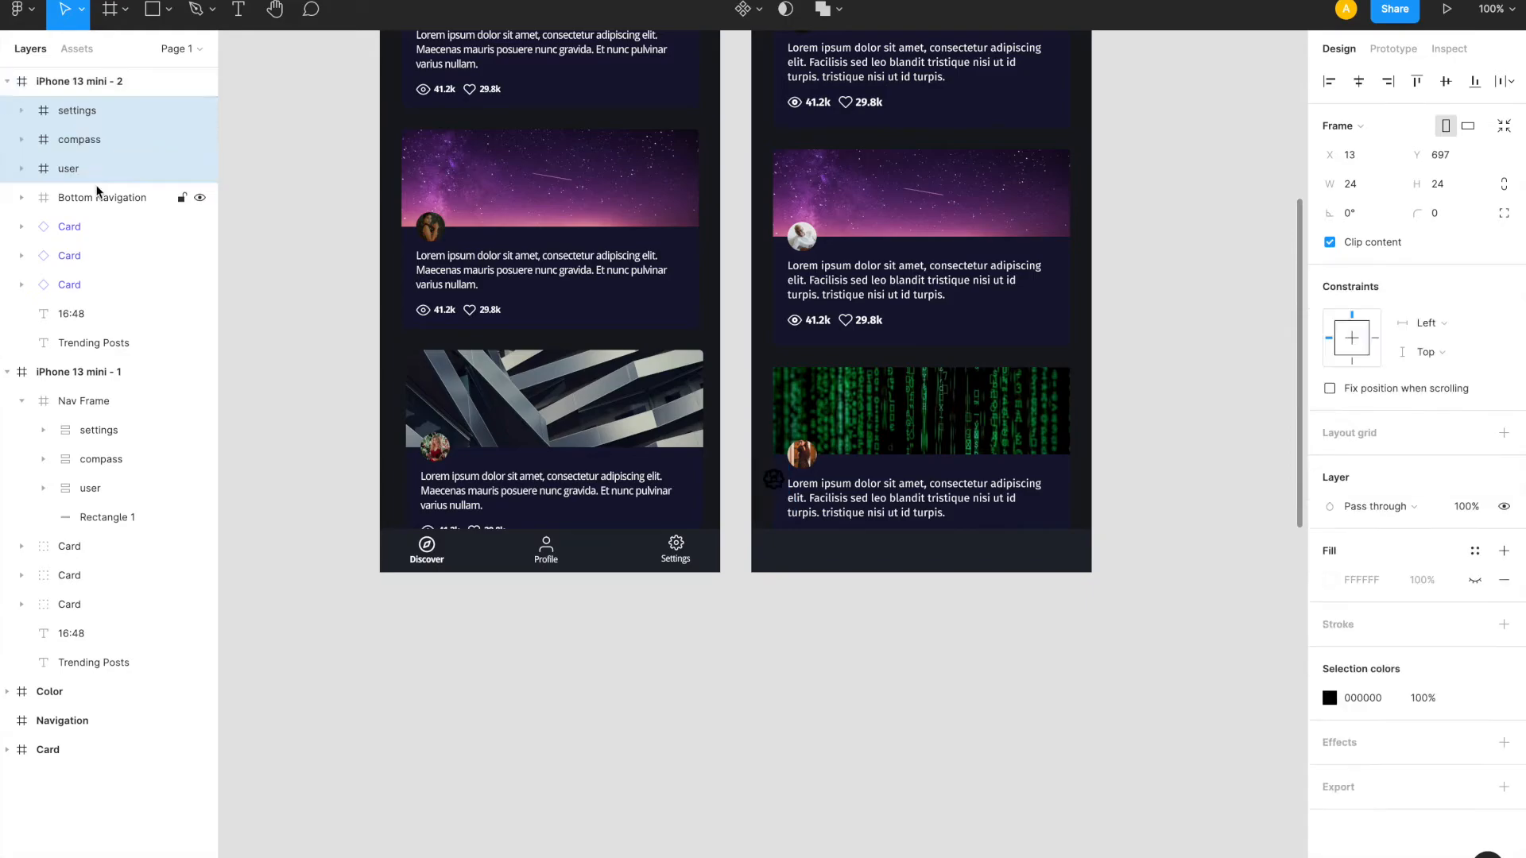
drag(770, 480, 847, 561)
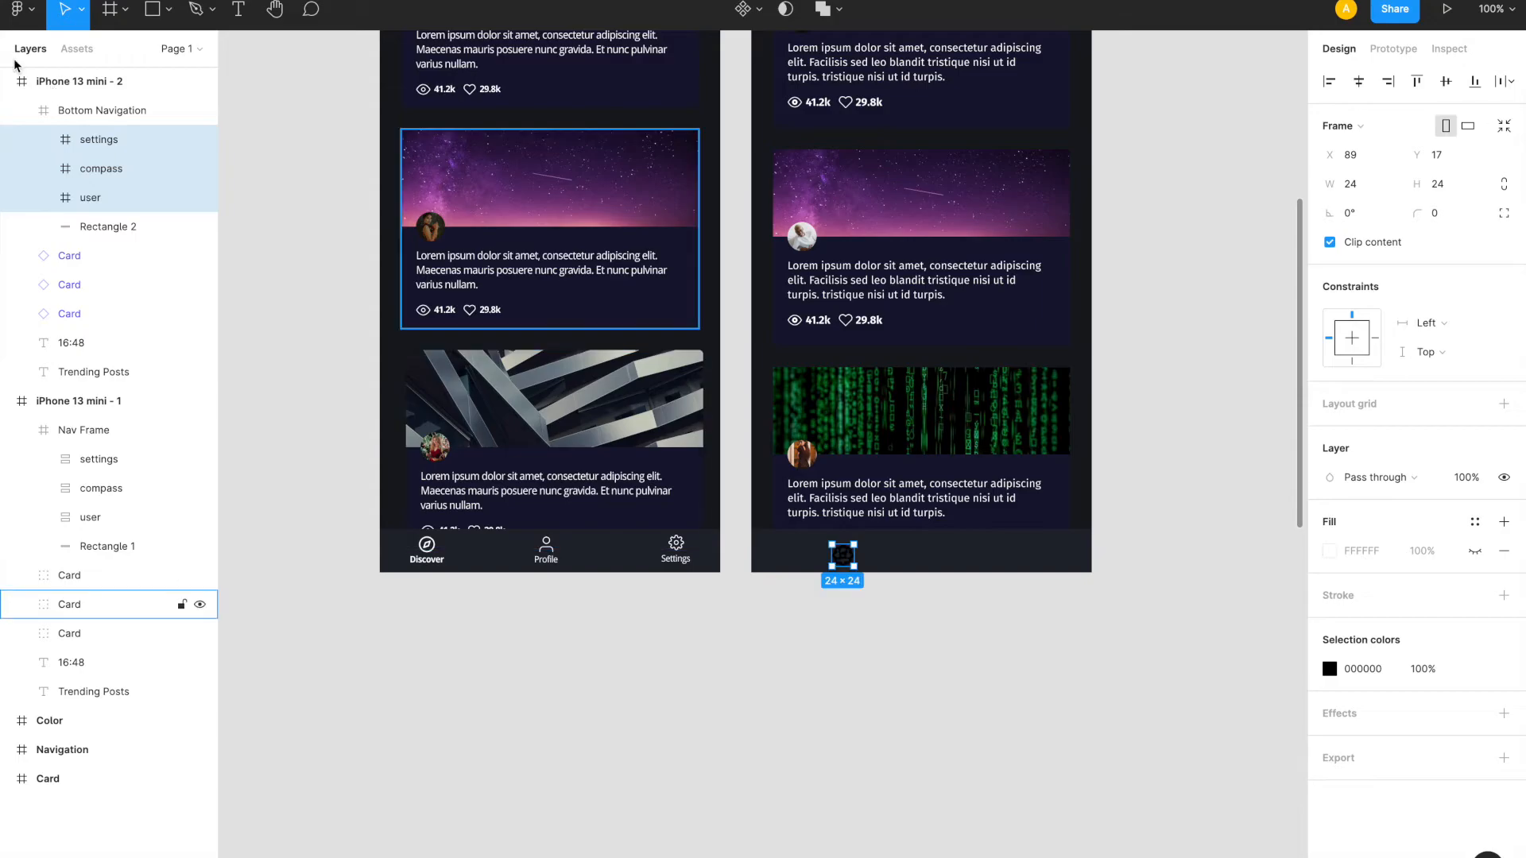
- Spread the stacked navigation icons by setting the settings icon's X position to 25 and the compass icon's to 150
click(158, 140)
click(1357, 158)
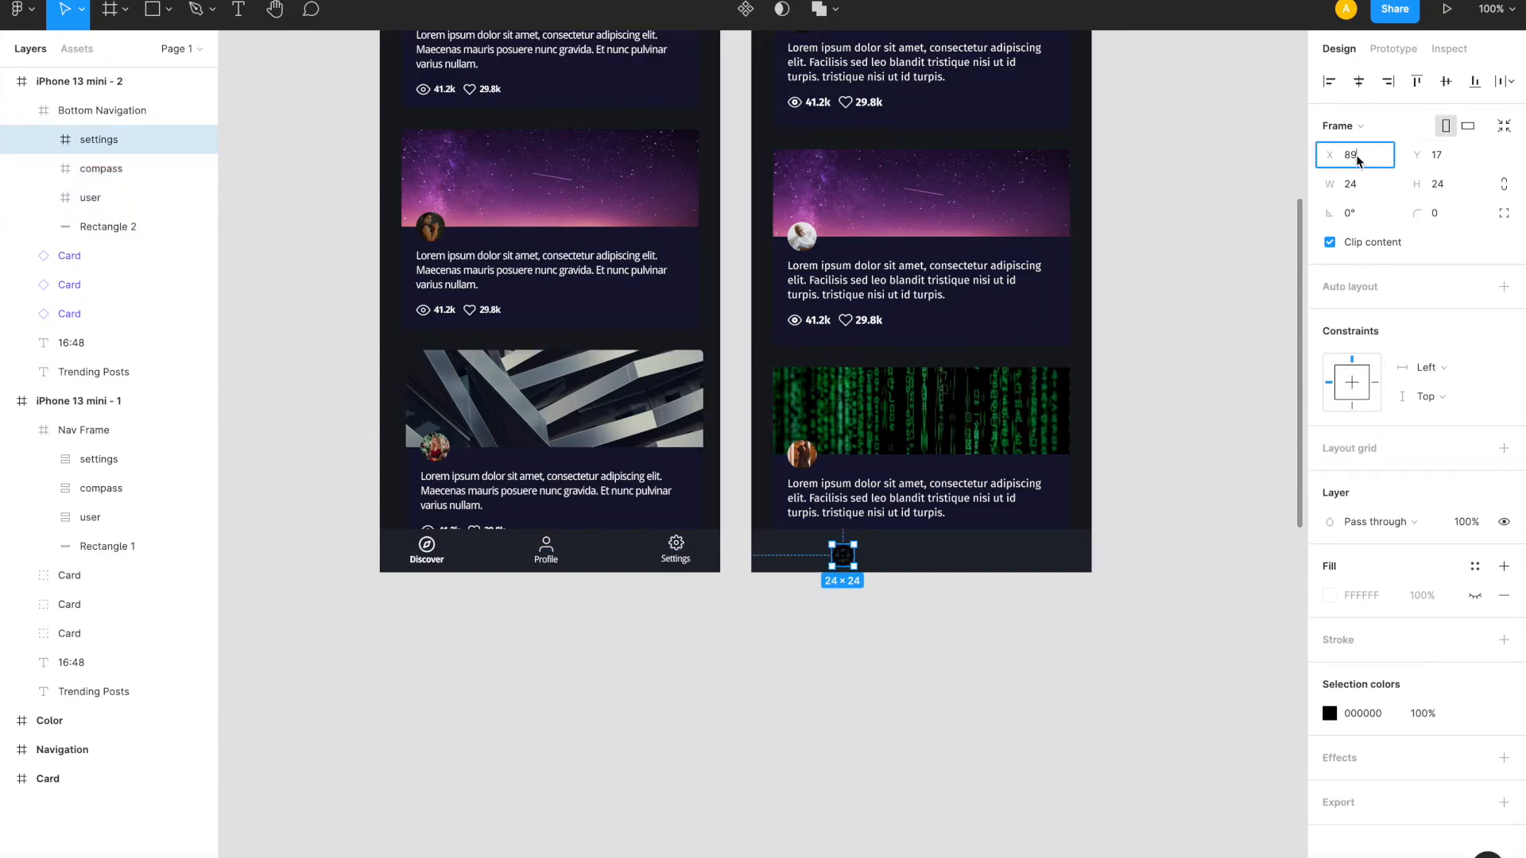
text(25)
key(Return)
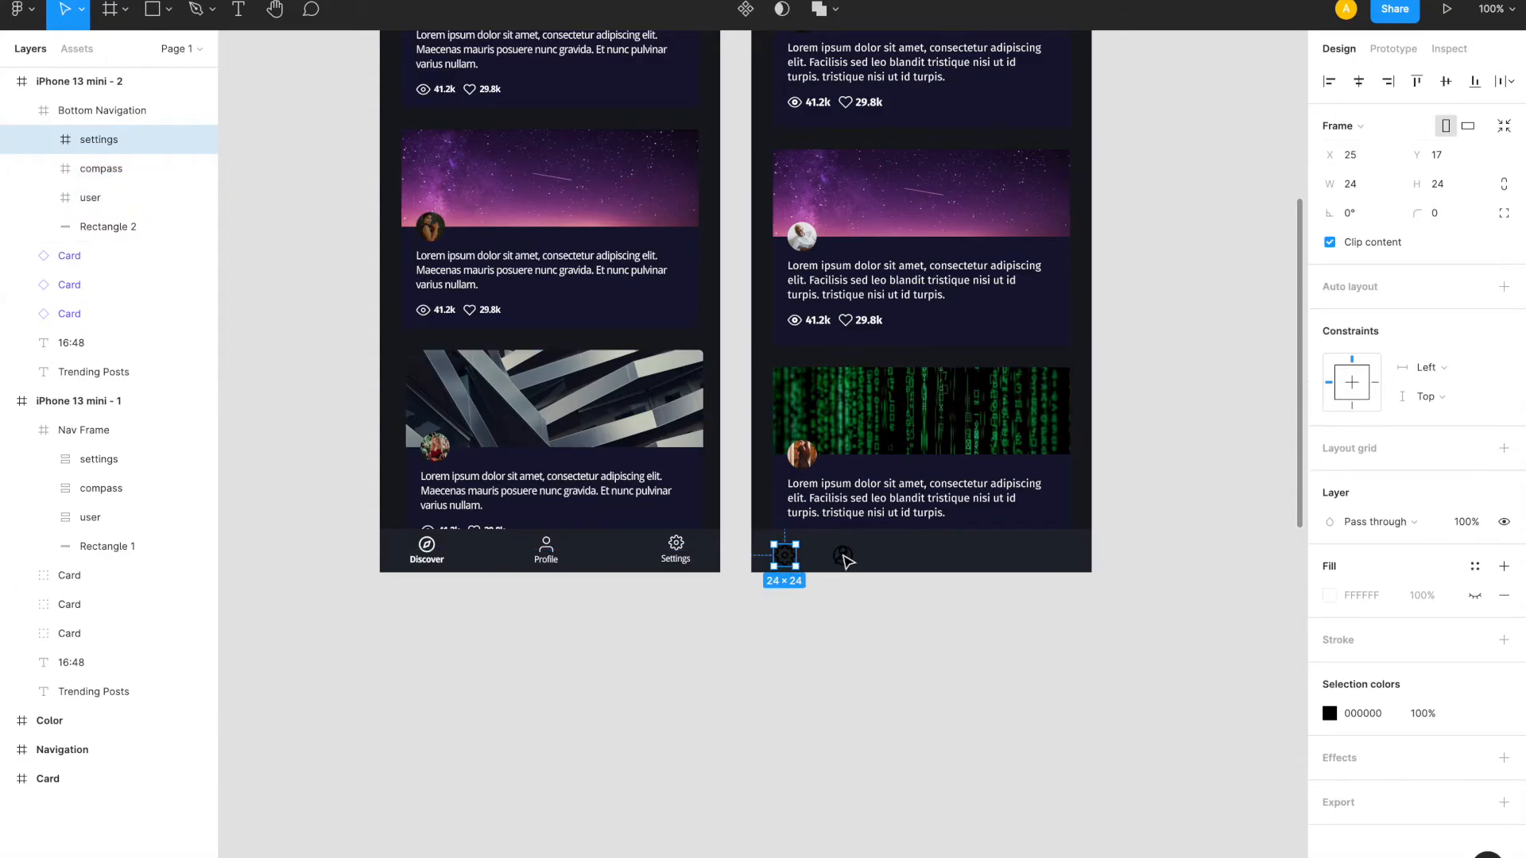
click(843, 555)
click(1371, 158)
text(150)
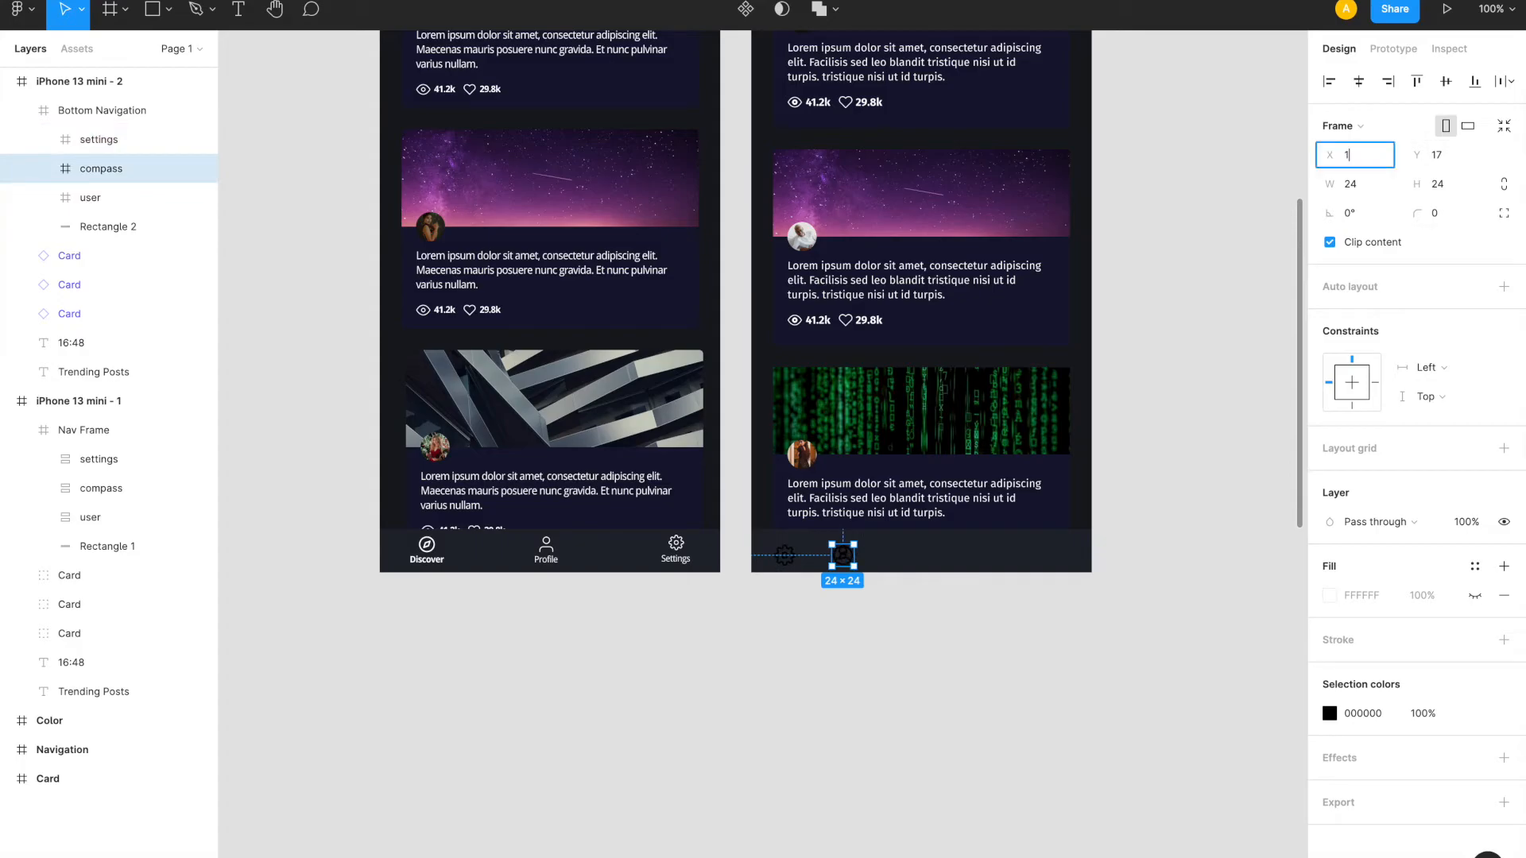
key(Return)
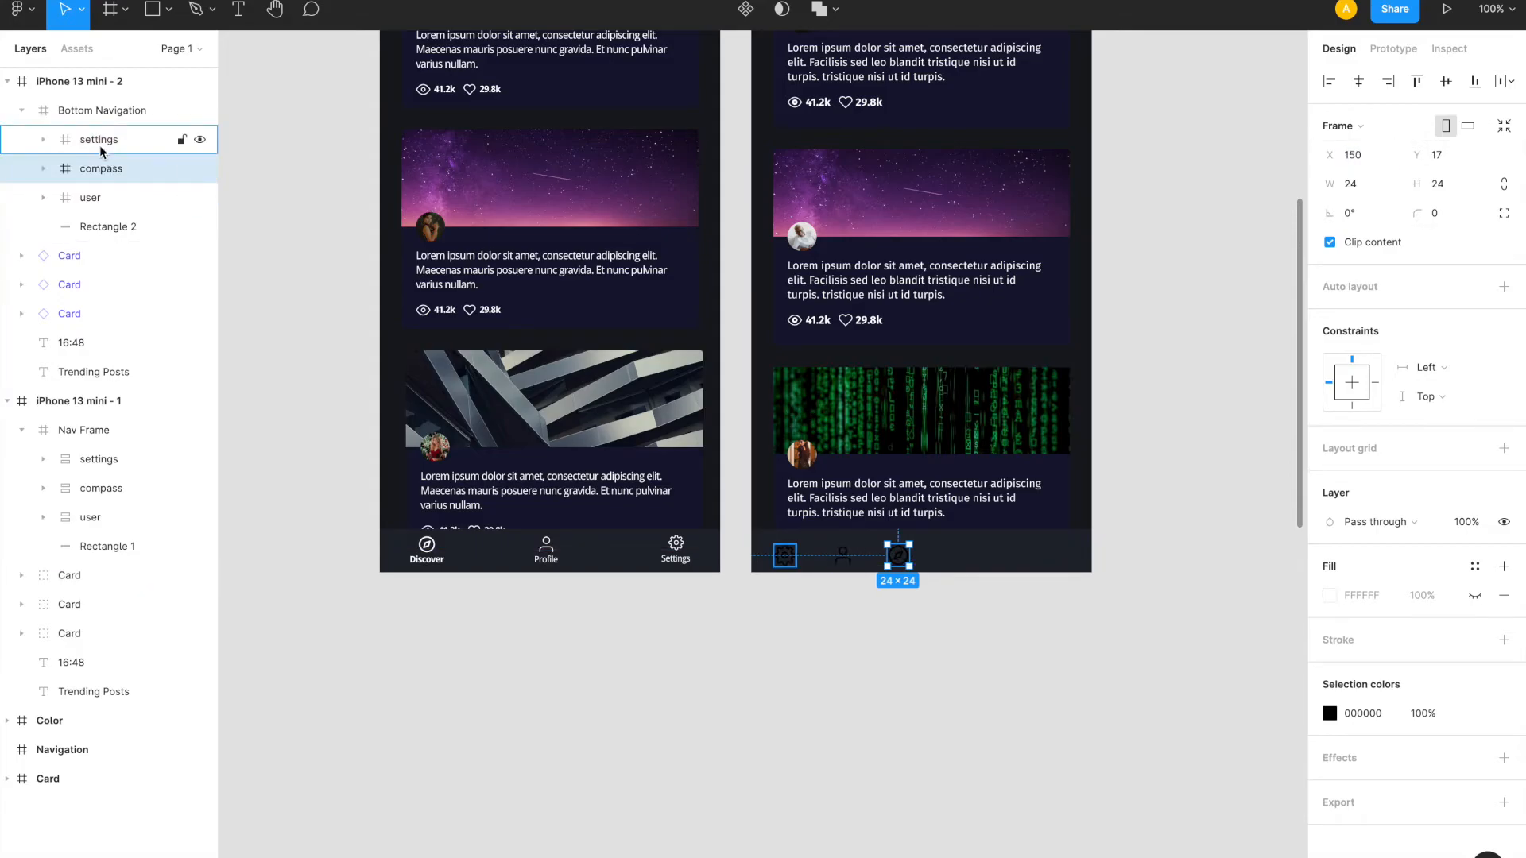
- Recolour the settings, compass and user icons in the Bottom Navigation frame to white FFFFFF
click(99, 151)
shift+click(92, 197)
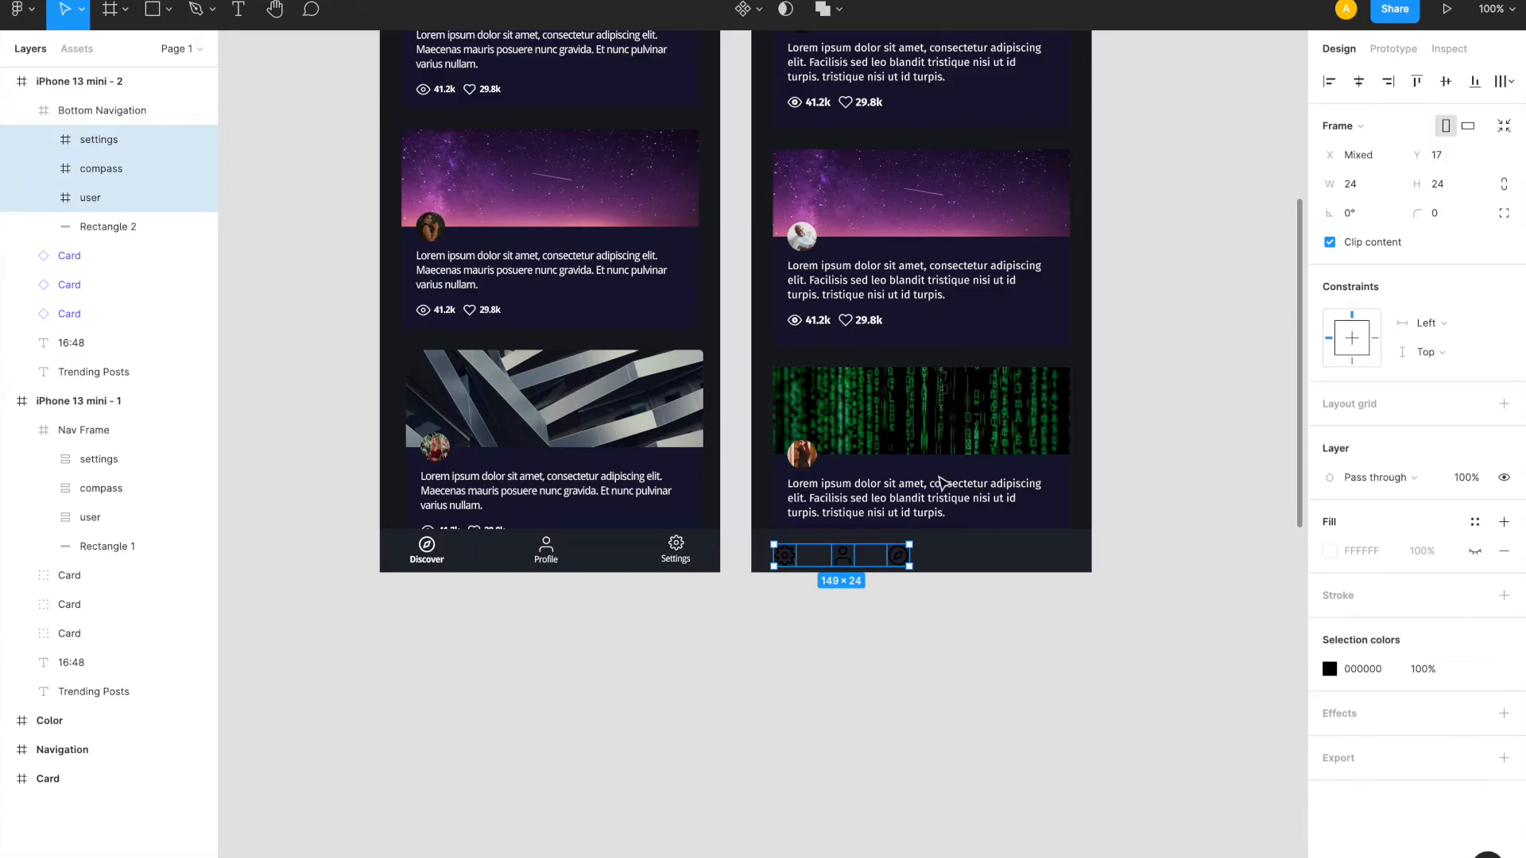
click(1367, 669)
text(fff)
key(Return)
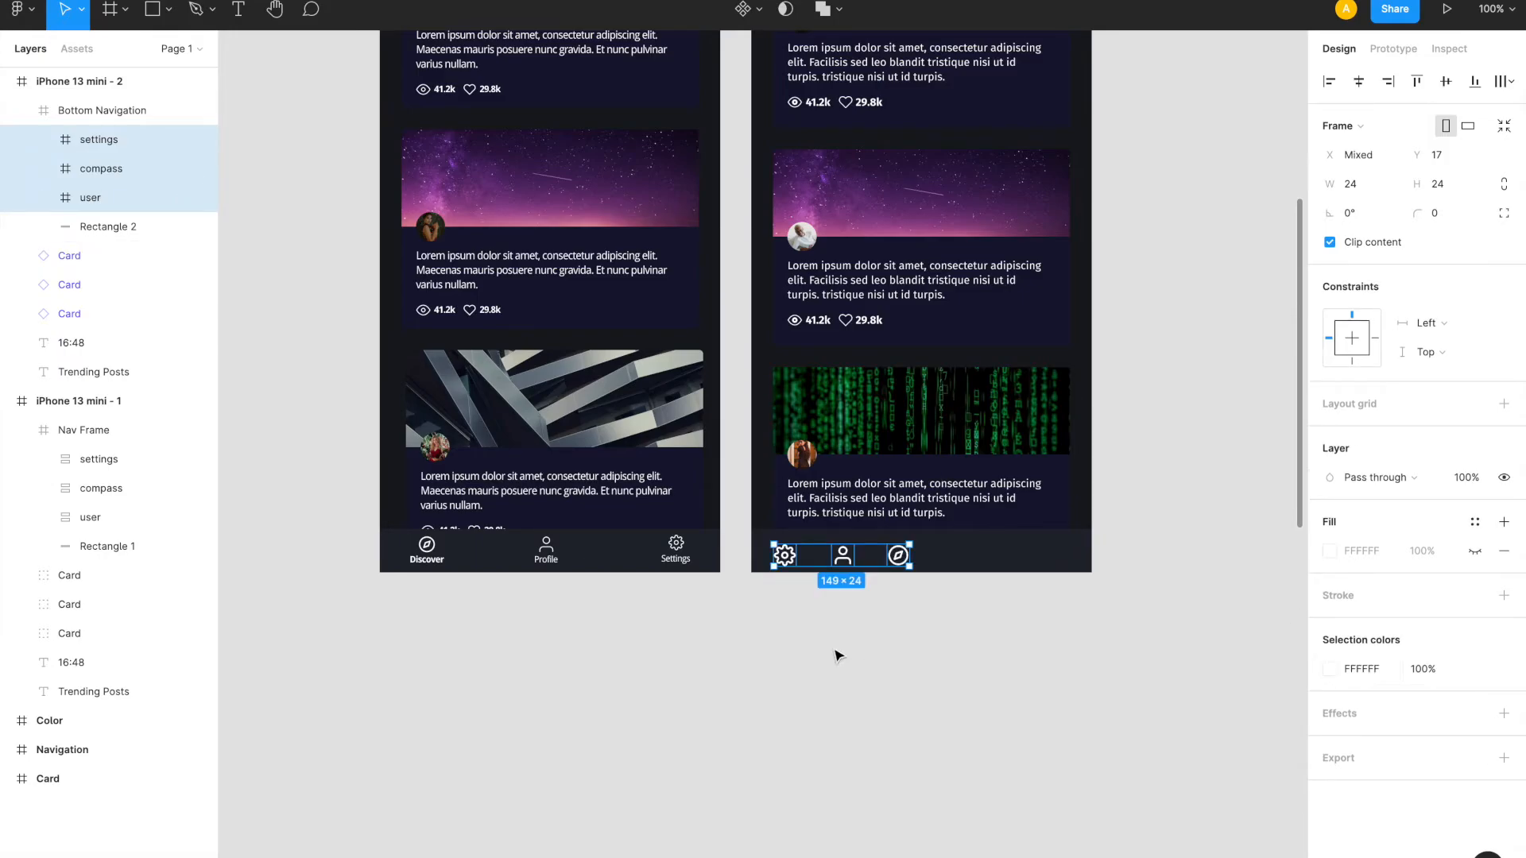
- Set the stroke width of both vectors in the second screen's settings icon to 1
scroll(836, 655, up, 5)
scroll(837, 655, down, 2)
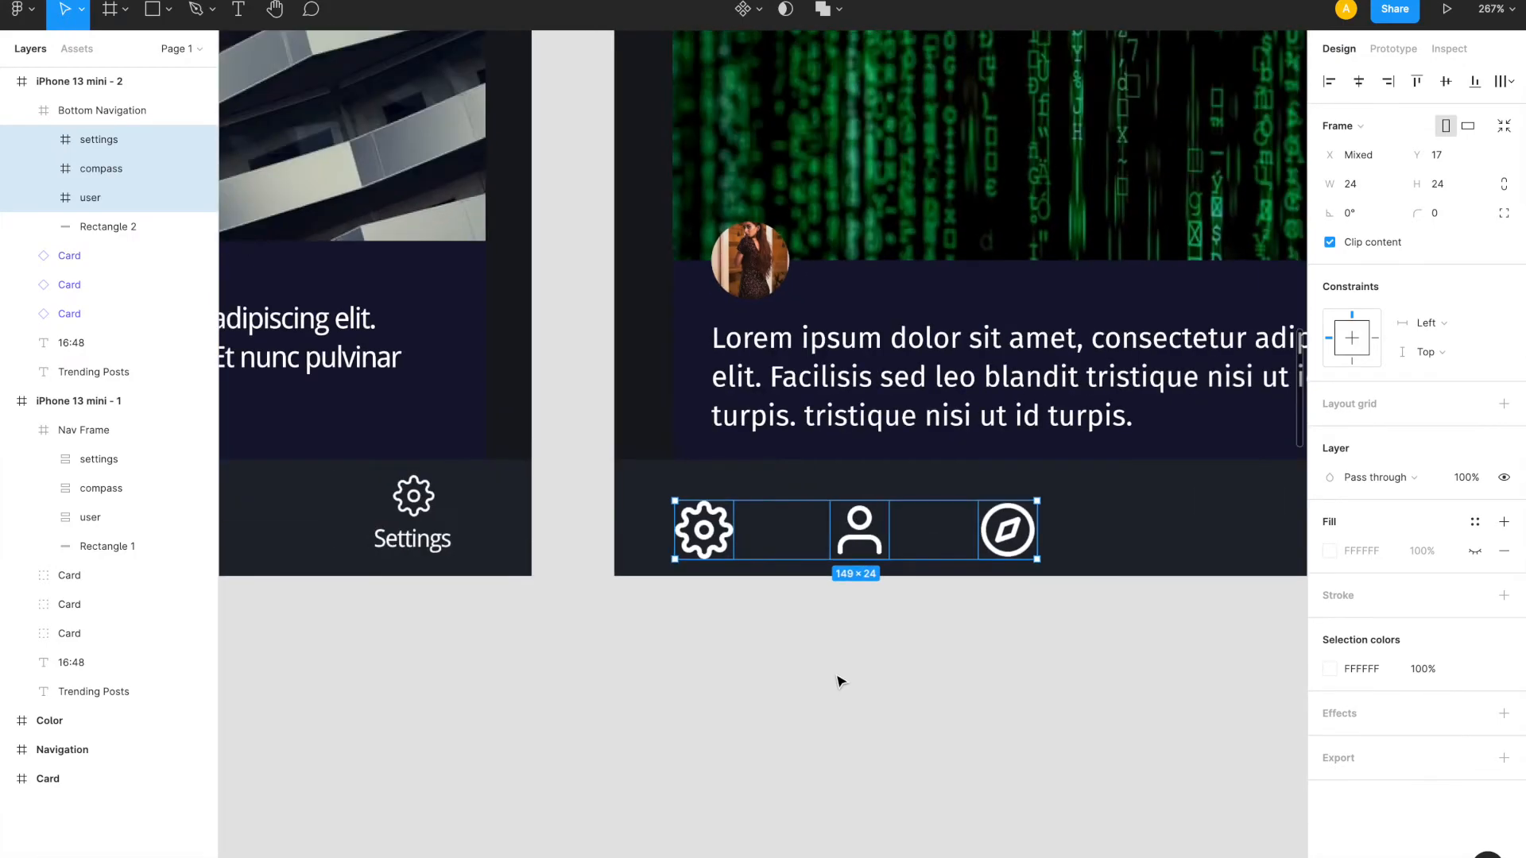
scroll(834, 700, up, 1)
scroll(835, 699, left, 2)
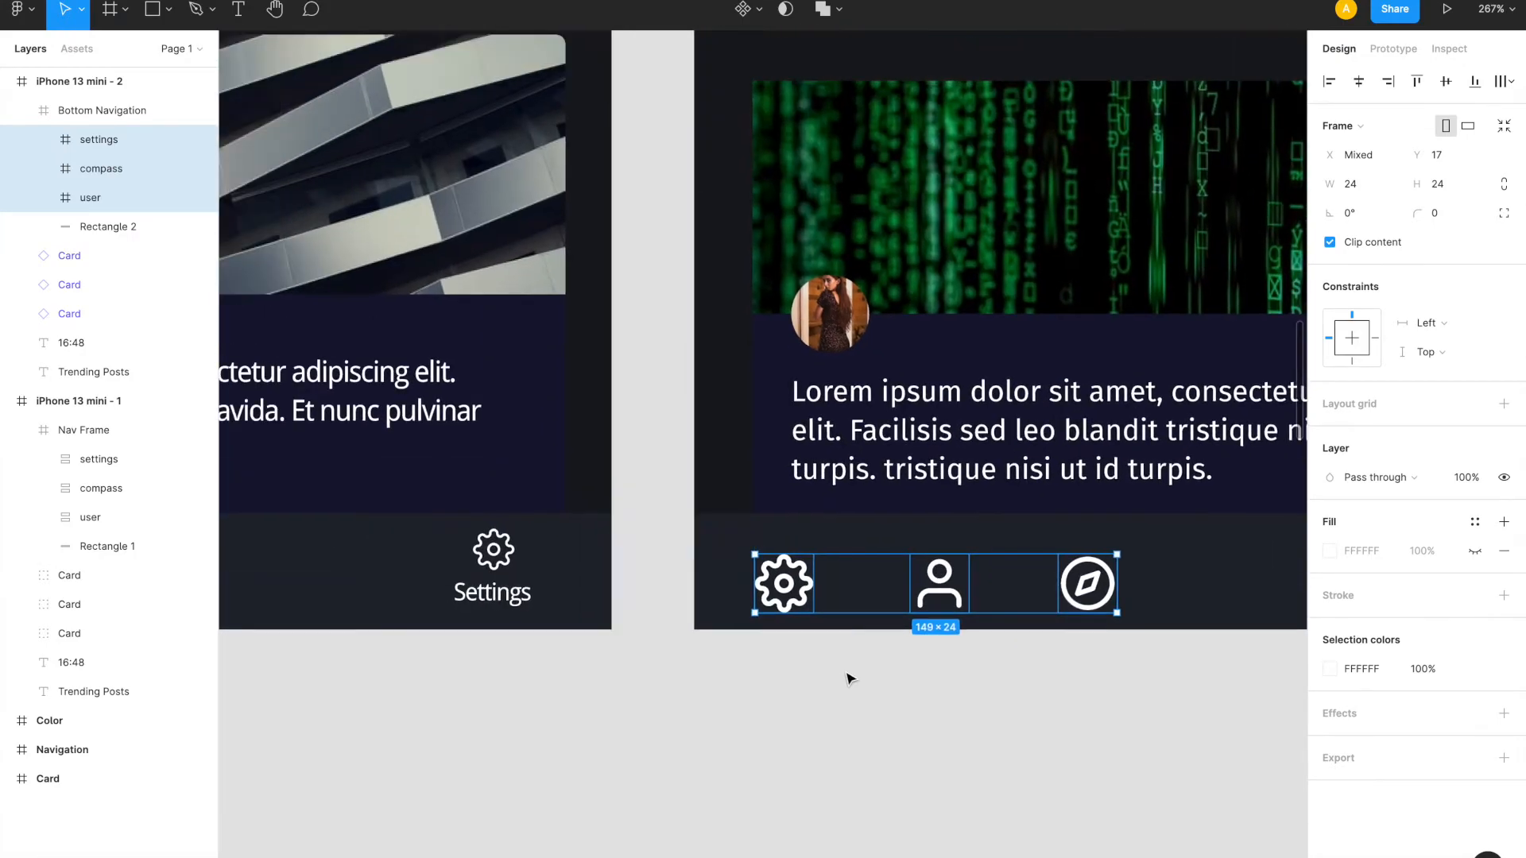
click(793, 735)
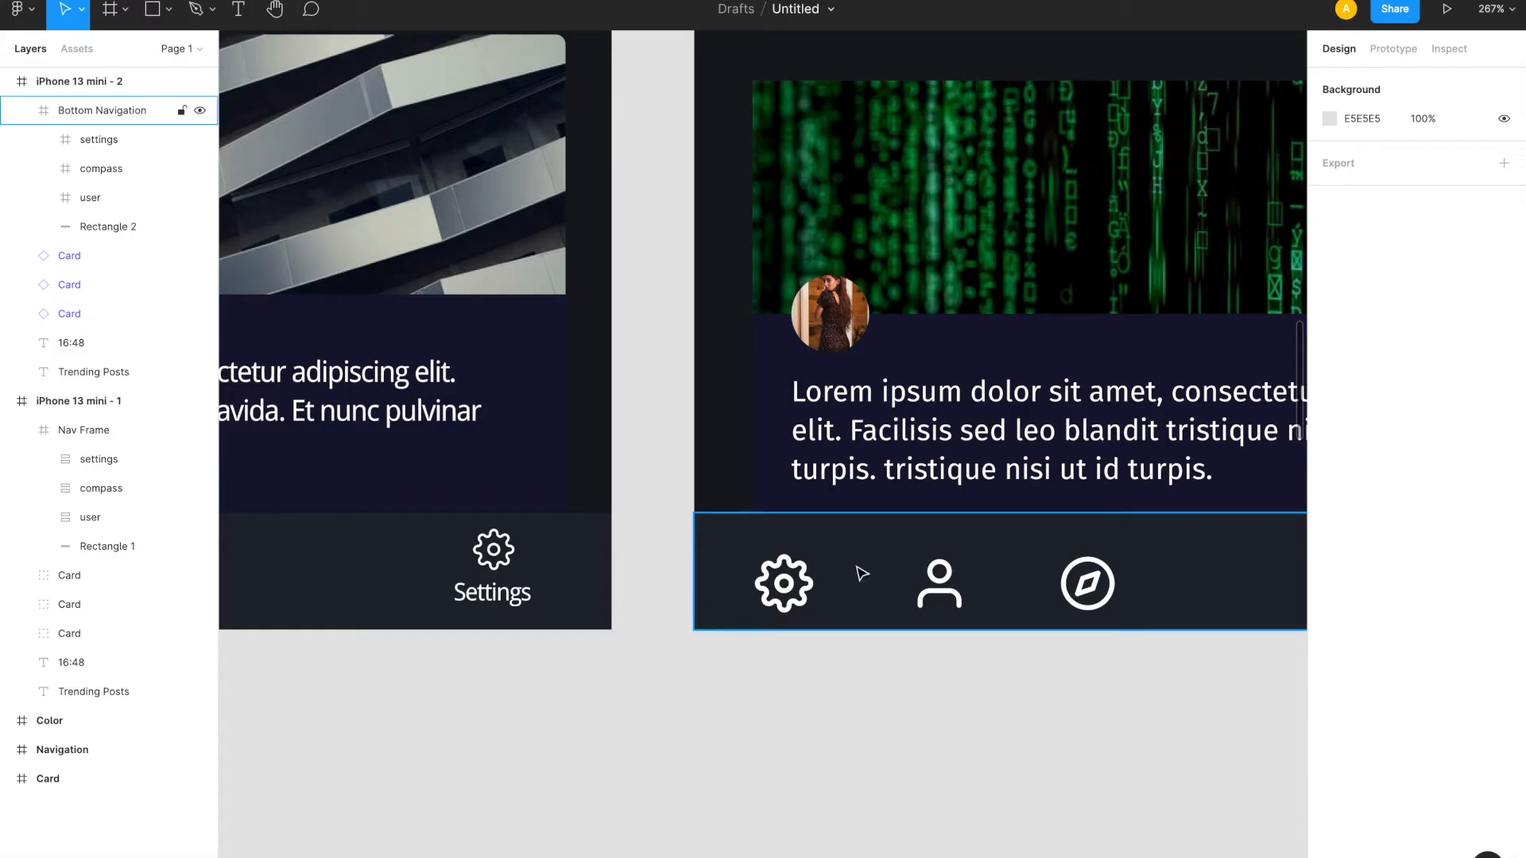
click(807, 590)
click(807, 590)
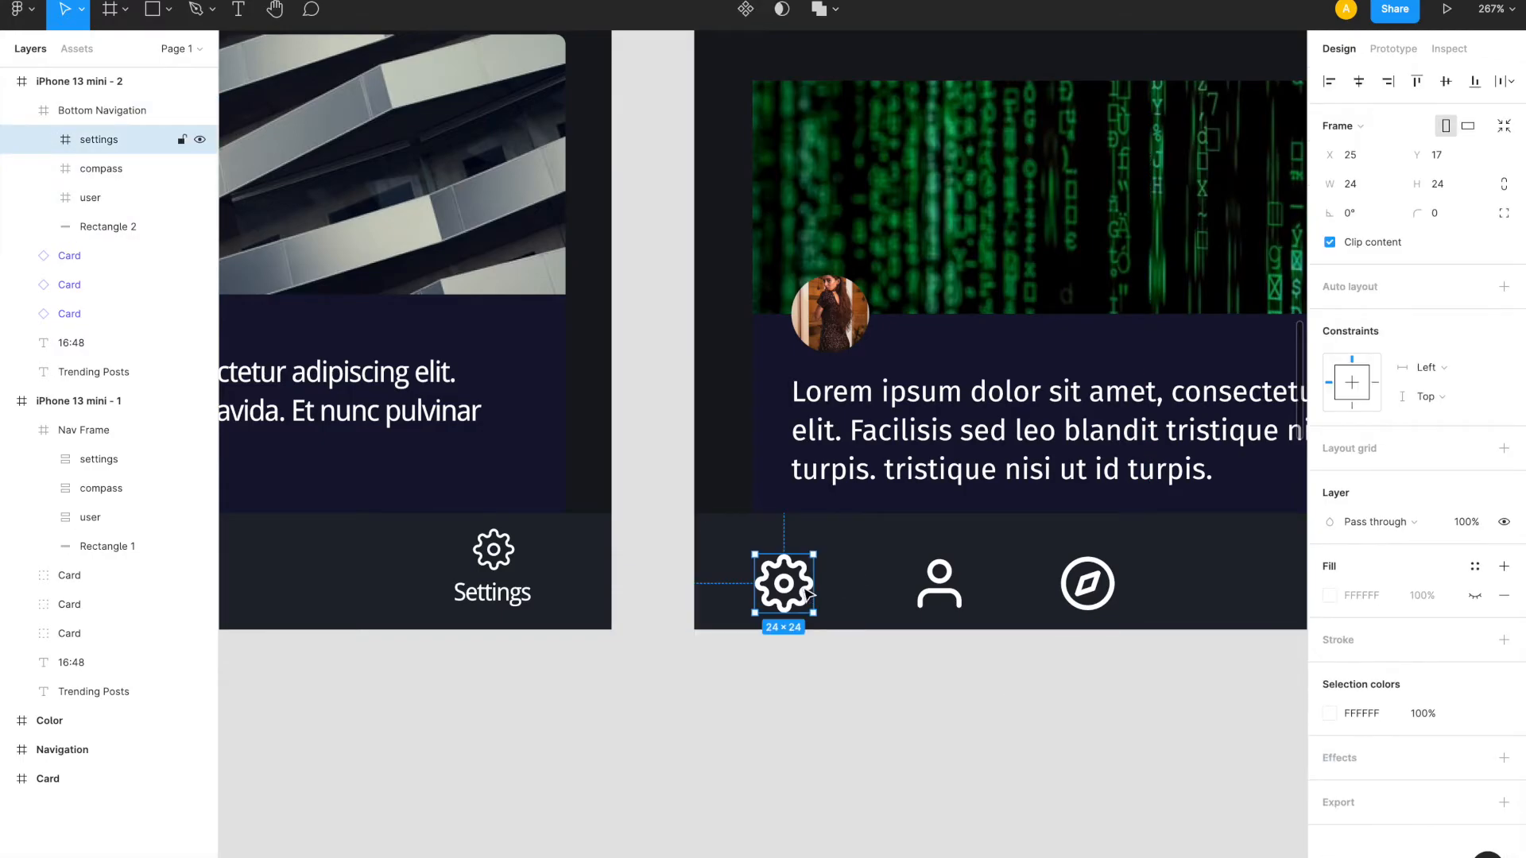
click(44, 139)
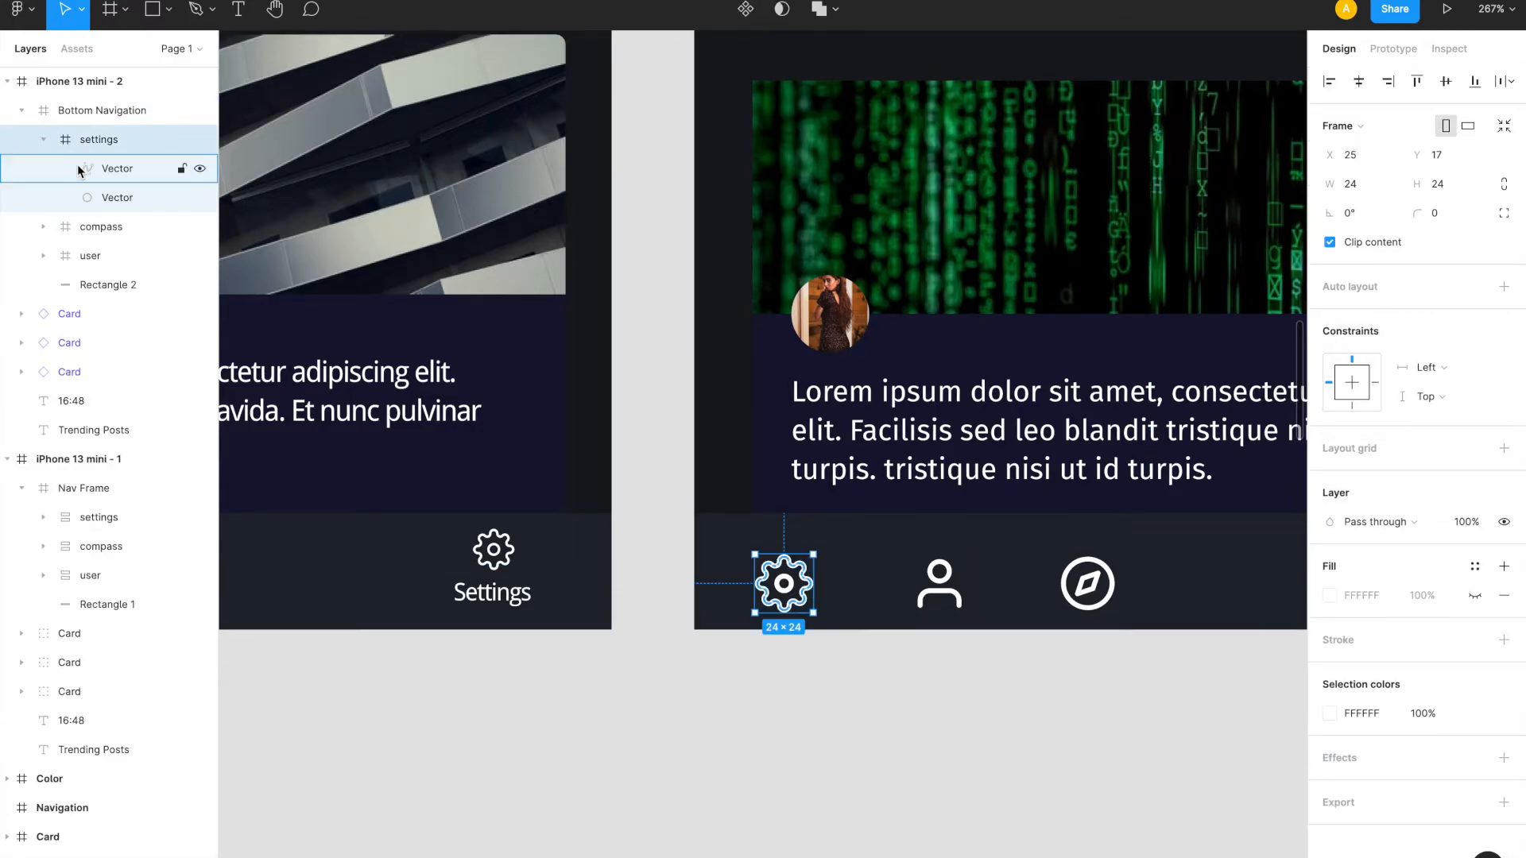
click(86, 170)
shift+click(92, 197)
click(1370, 522)
text(1)
key(Return)
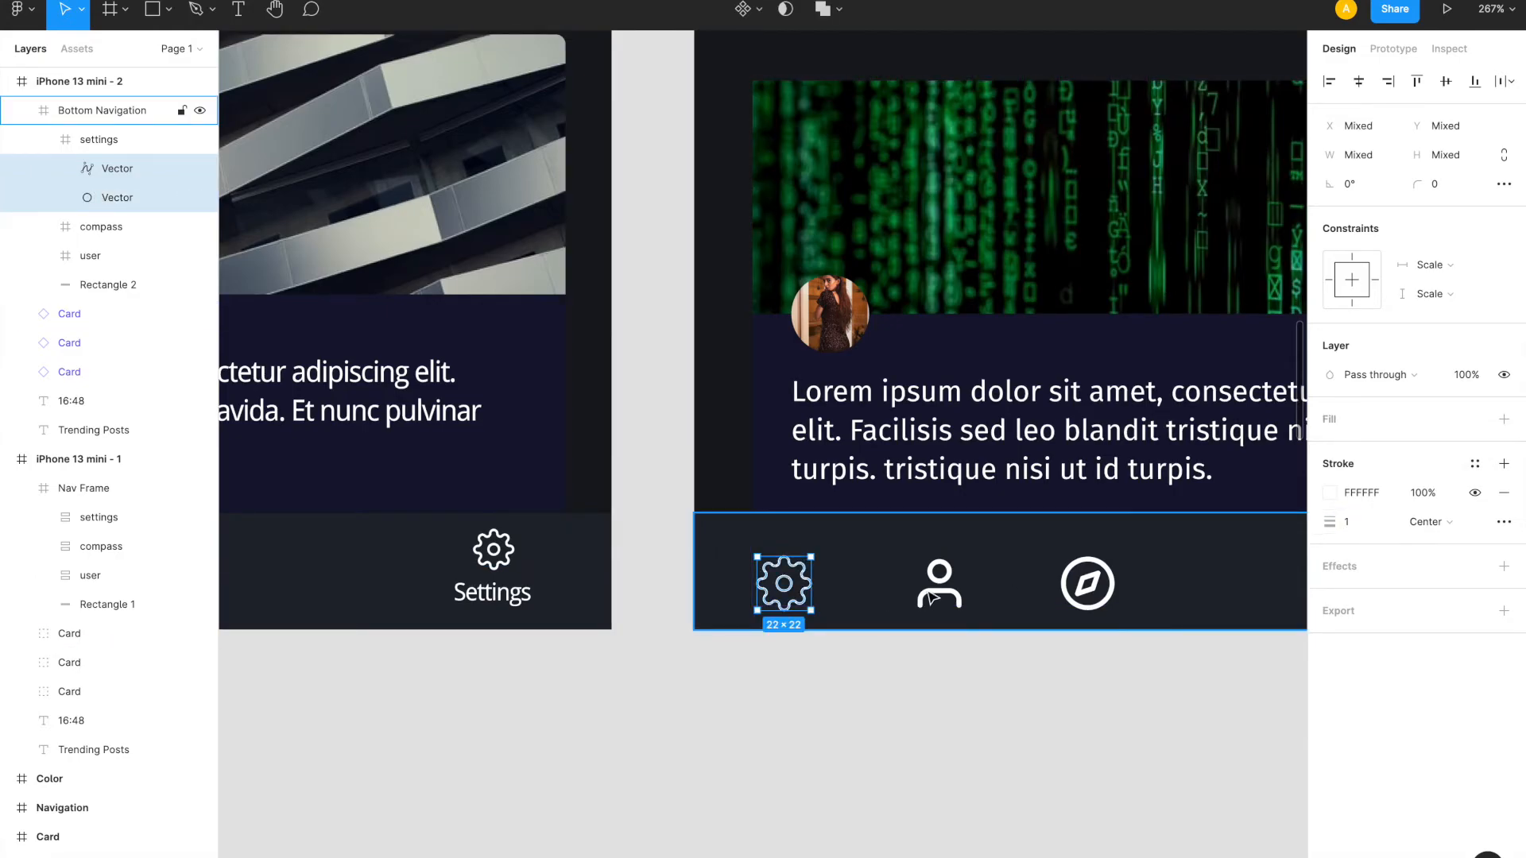
- Set the stroke width of both vectors in the second screen's user icon to 1
click(941, 590)
double_click(940, 589)
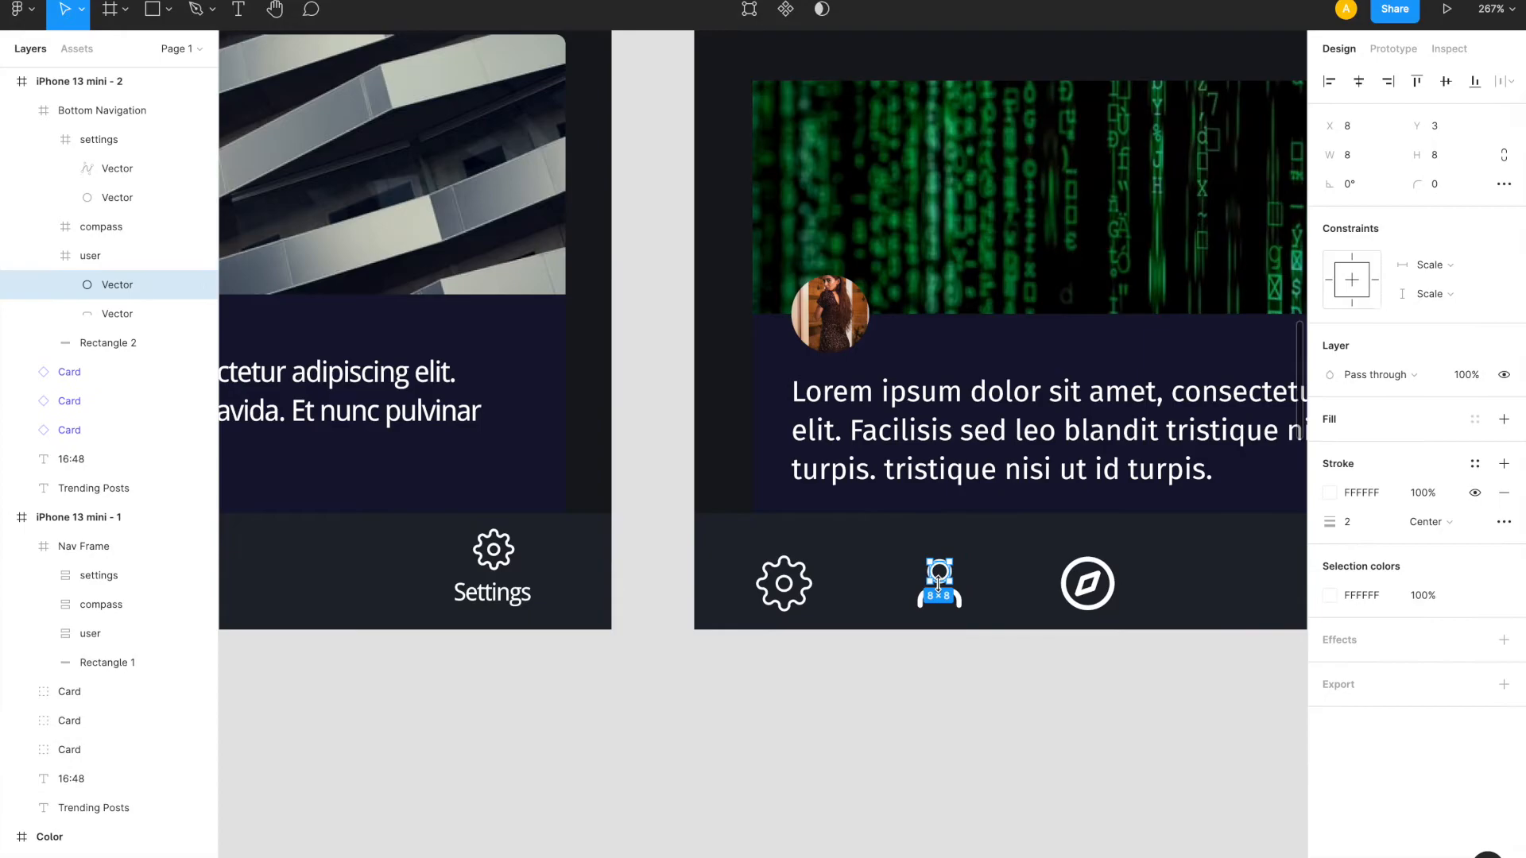
shift+click(112, 318)
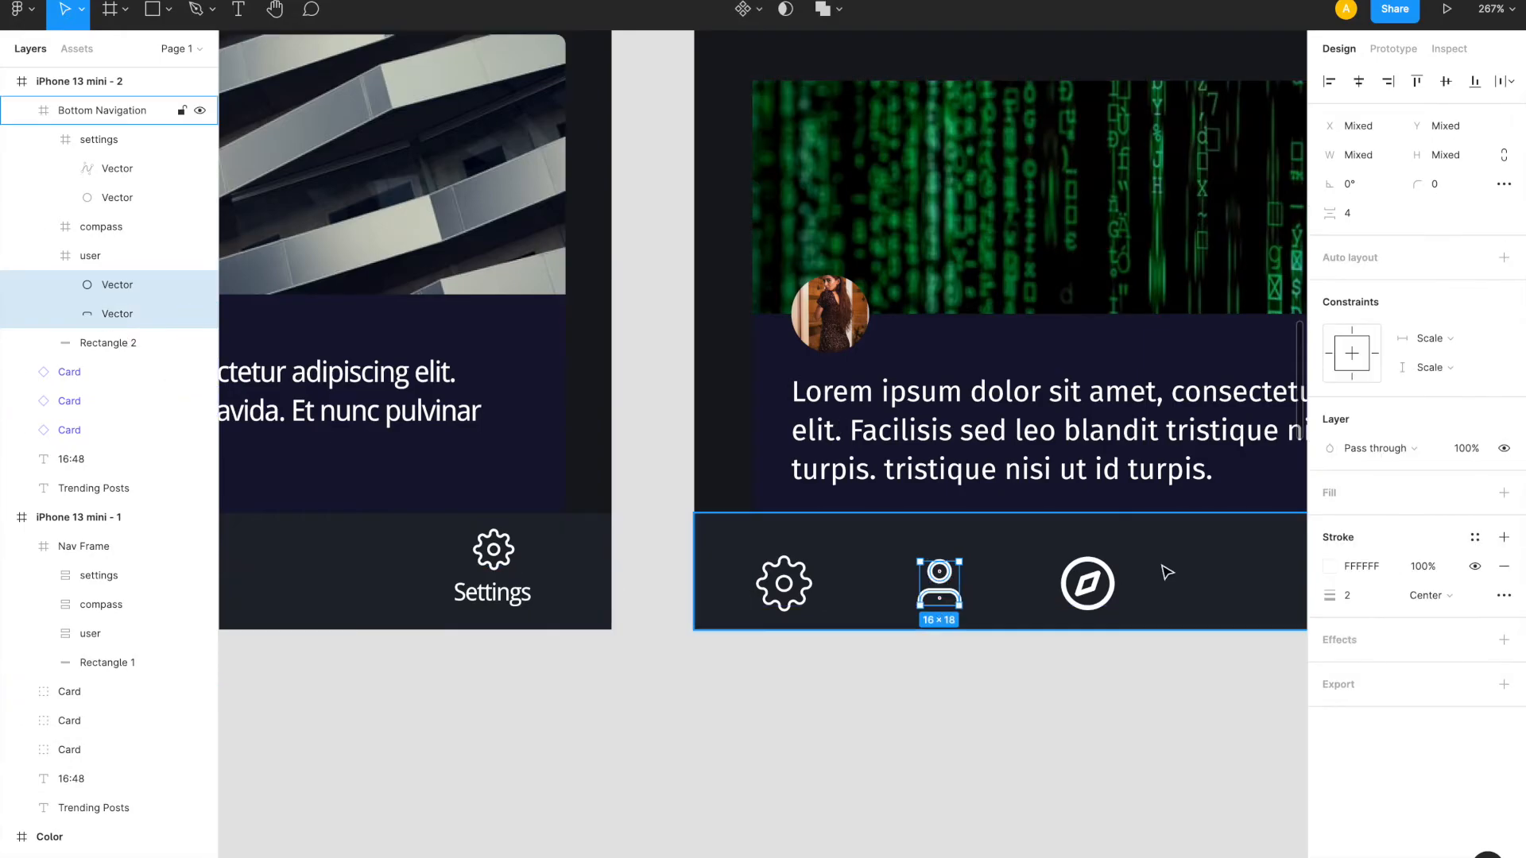
click(1353, 595)
text(1)
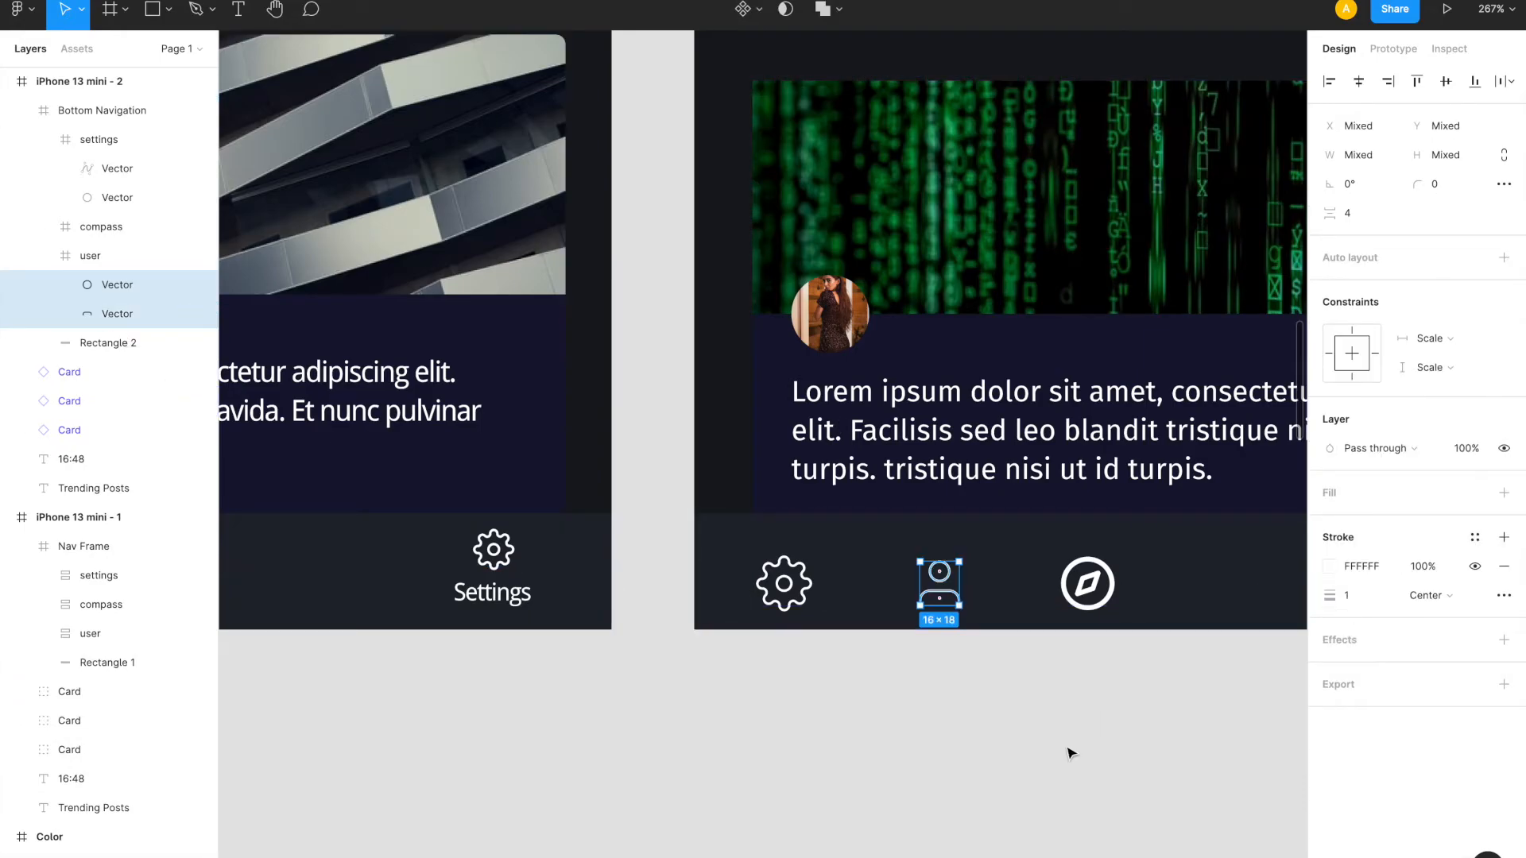
- Set the stroke width of both vectors in the second screen's compass icon to 1
click(1070, 752)
double_click(1095, 590)
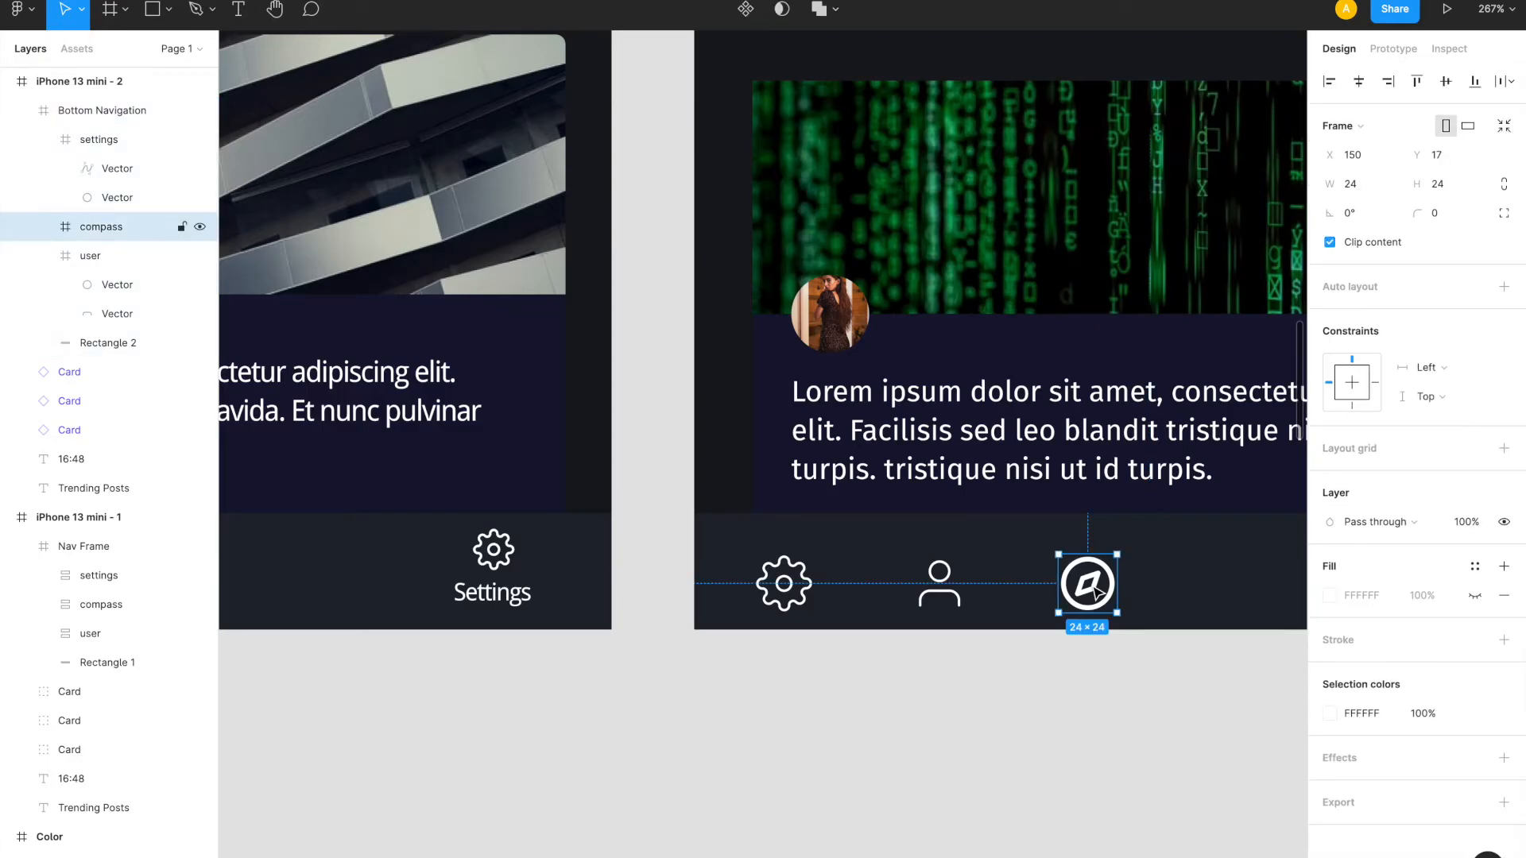
double_click(1095, 591)
shift+click(112, 293)
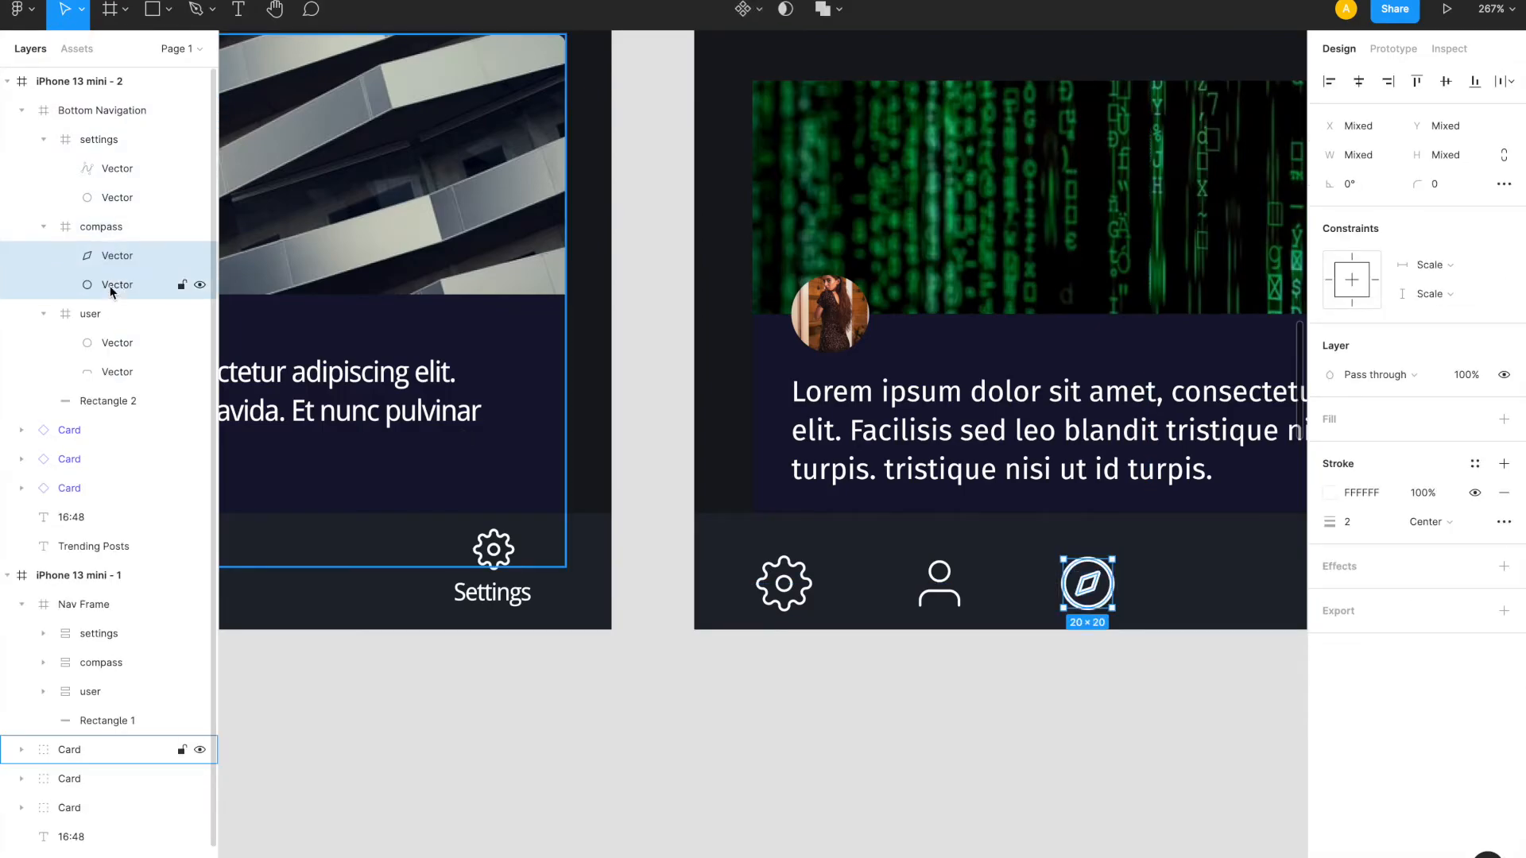
click(1358, 526)
text(1)
key(Return)
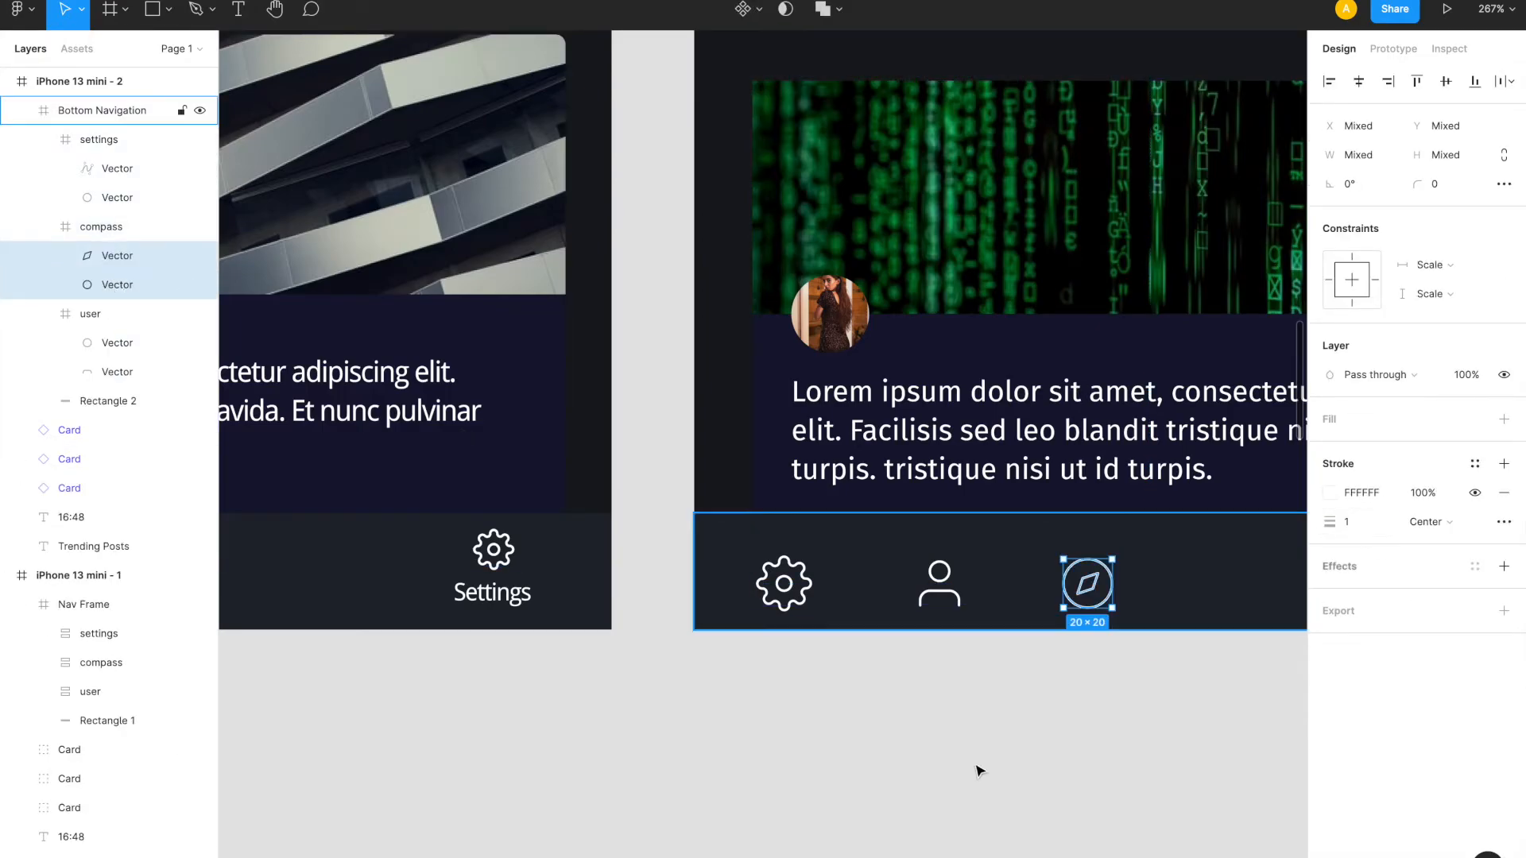
click(979, 771)
- Move the second screen's settings icon slightly up within the navigation bar, to about X 28, Y 12
scroll(979, 775, down, 5)
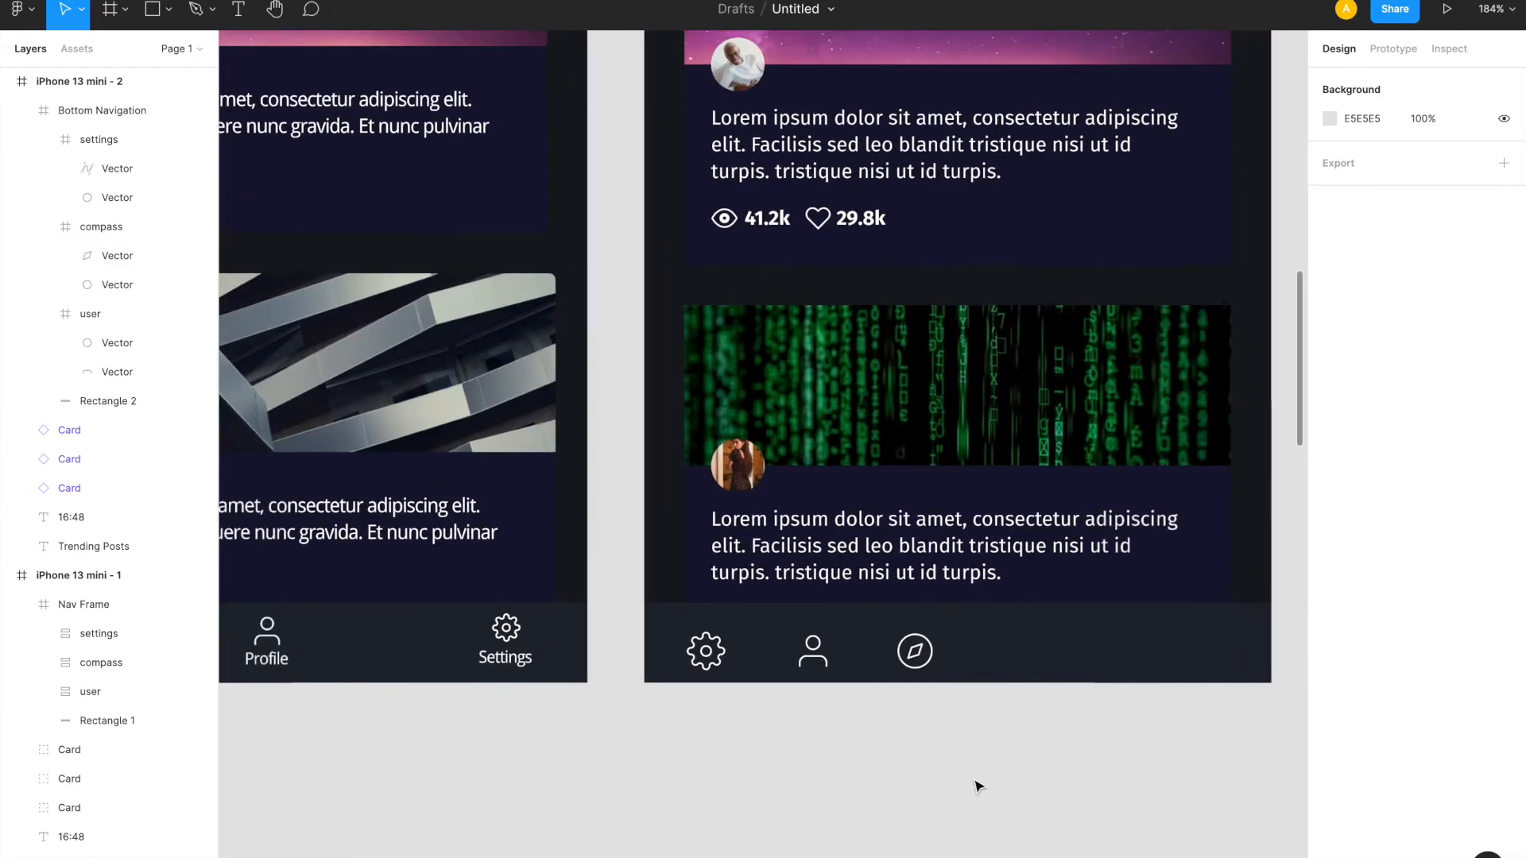
scroll(979, 786, down, 2)
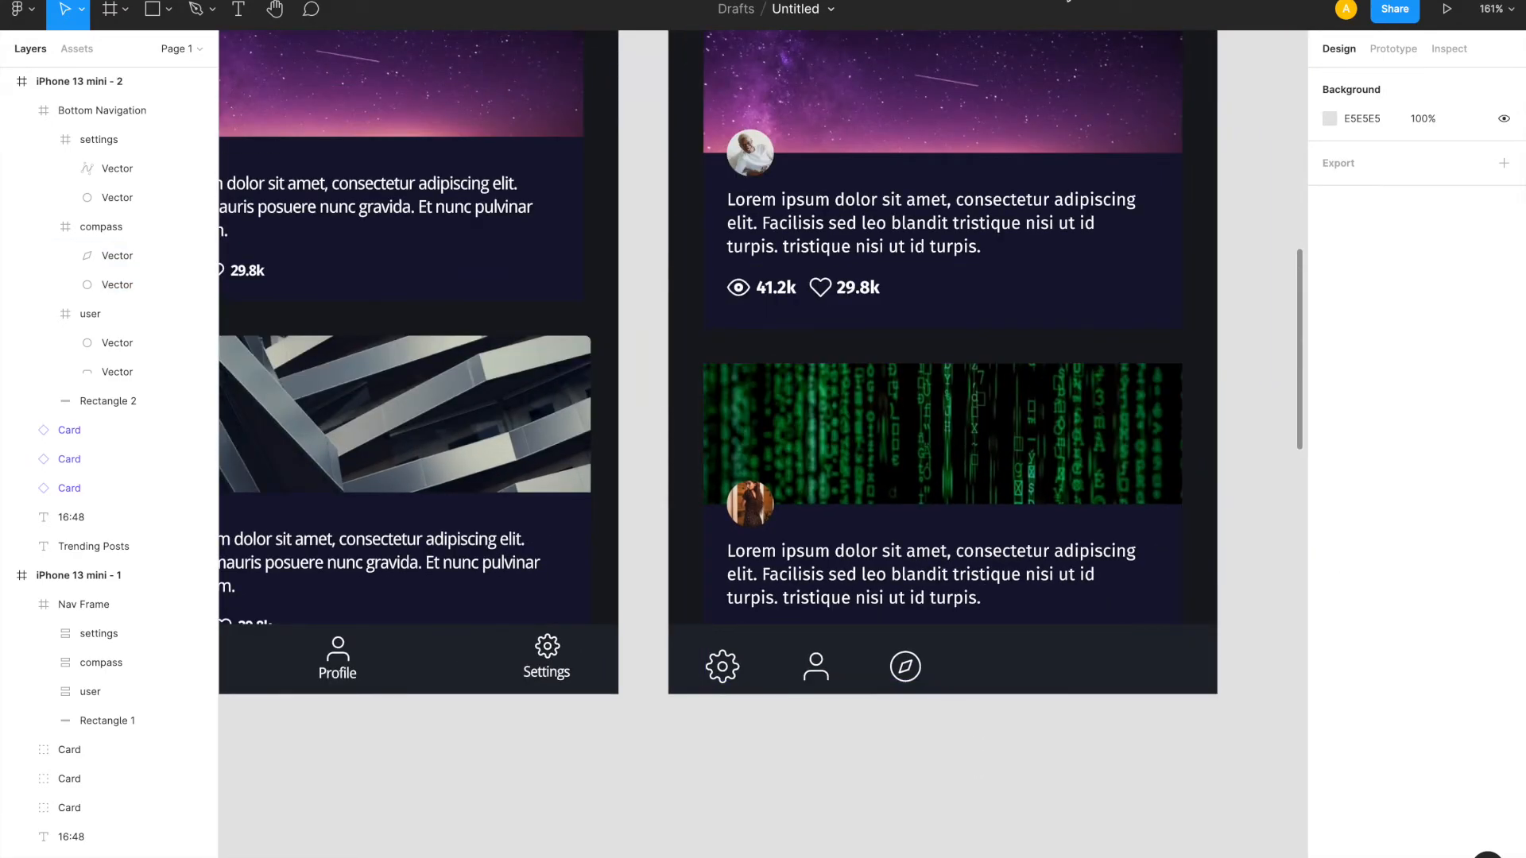
scroll(838, 672, left, 3)
click(838, 672)
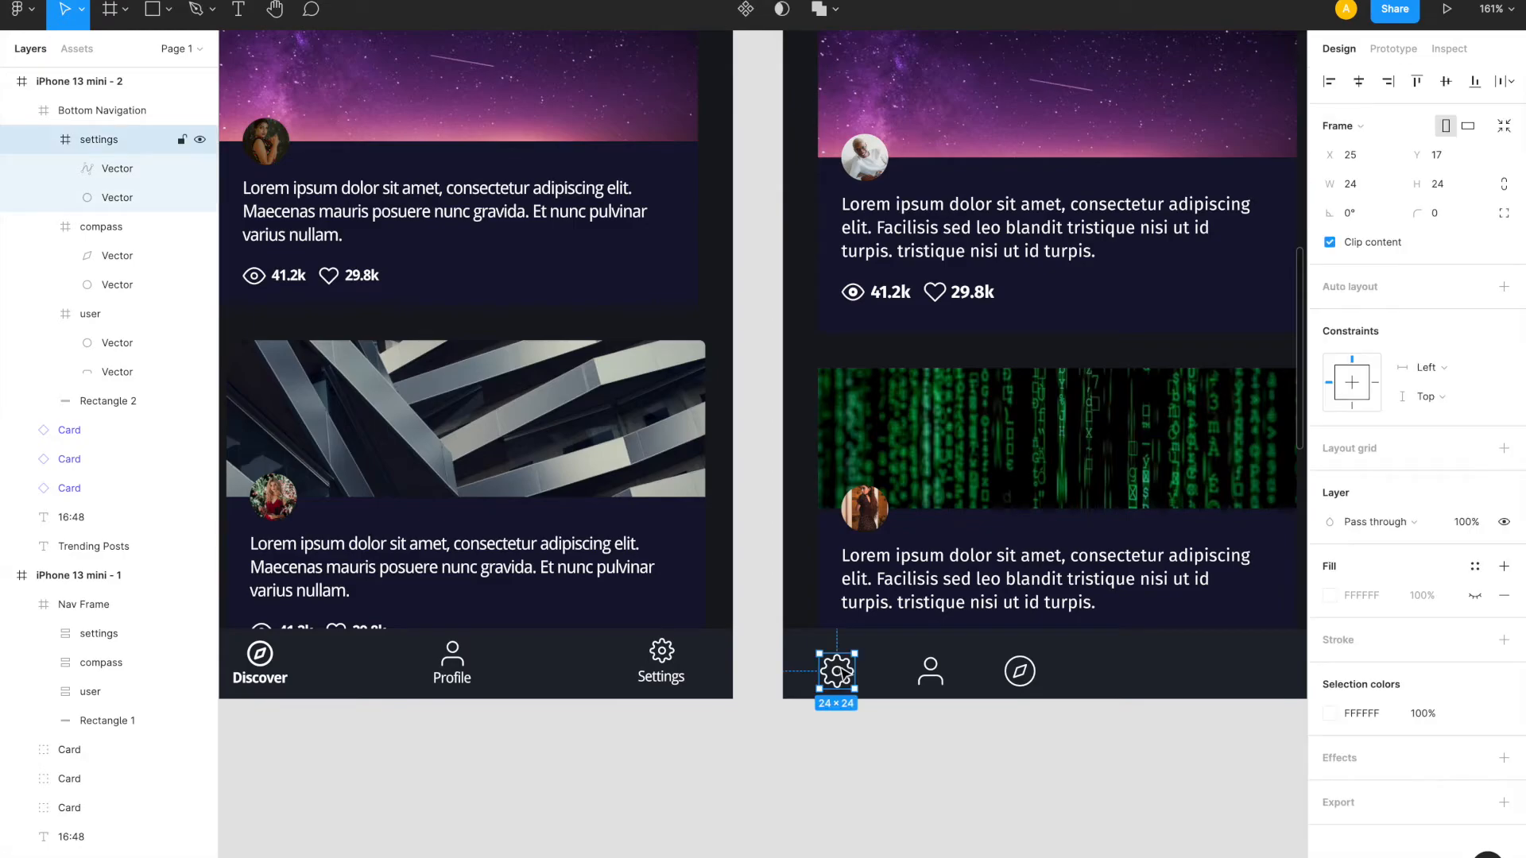
drag(846, 672, 849, 668)
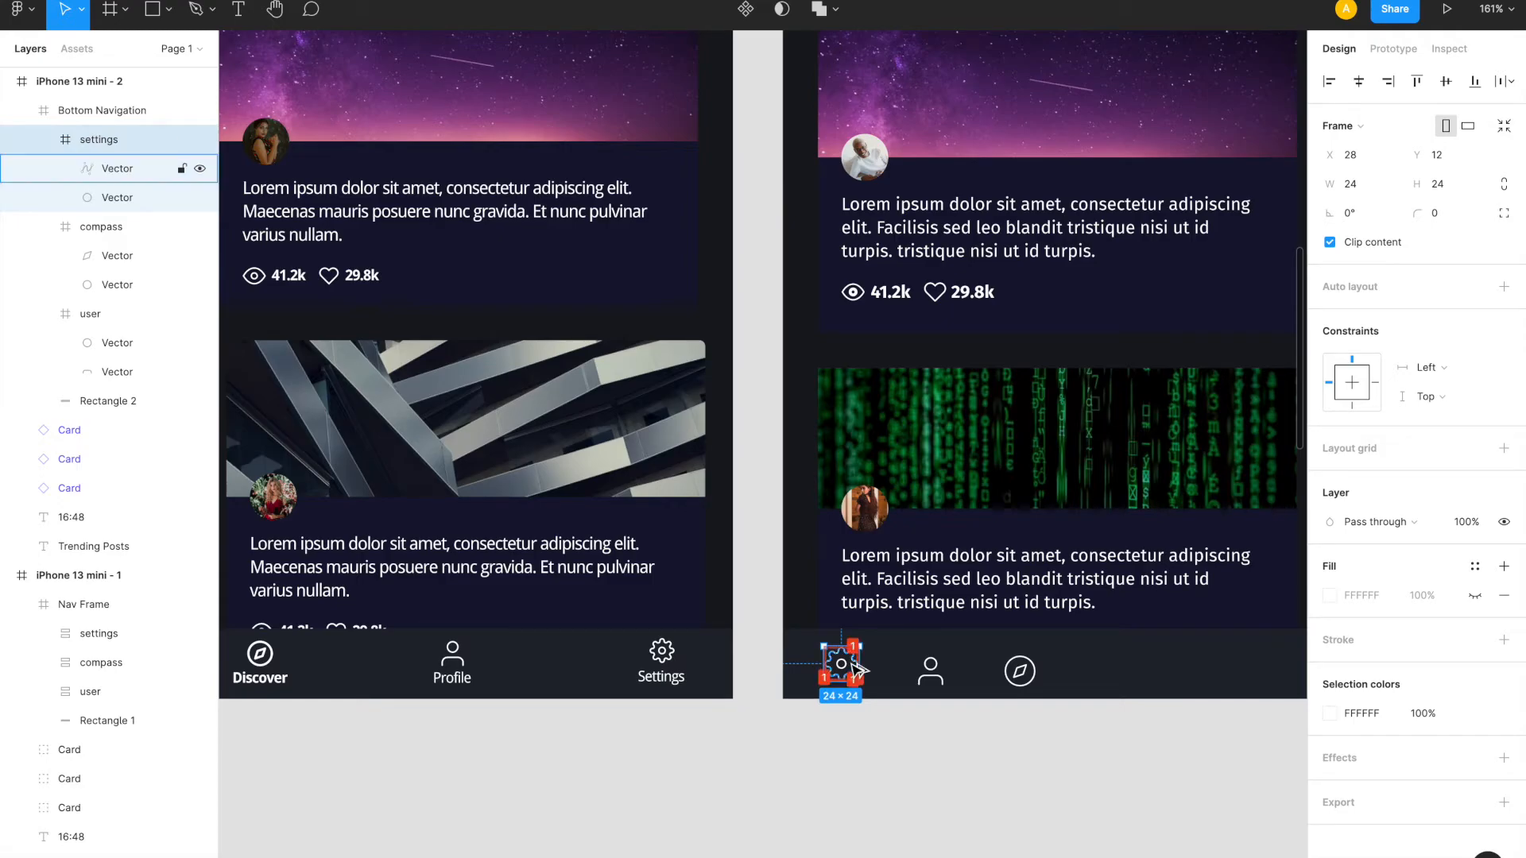
- Wrap the second screen's settings, user and compass icons each in a separate frame
key(ctrl+alt+g)
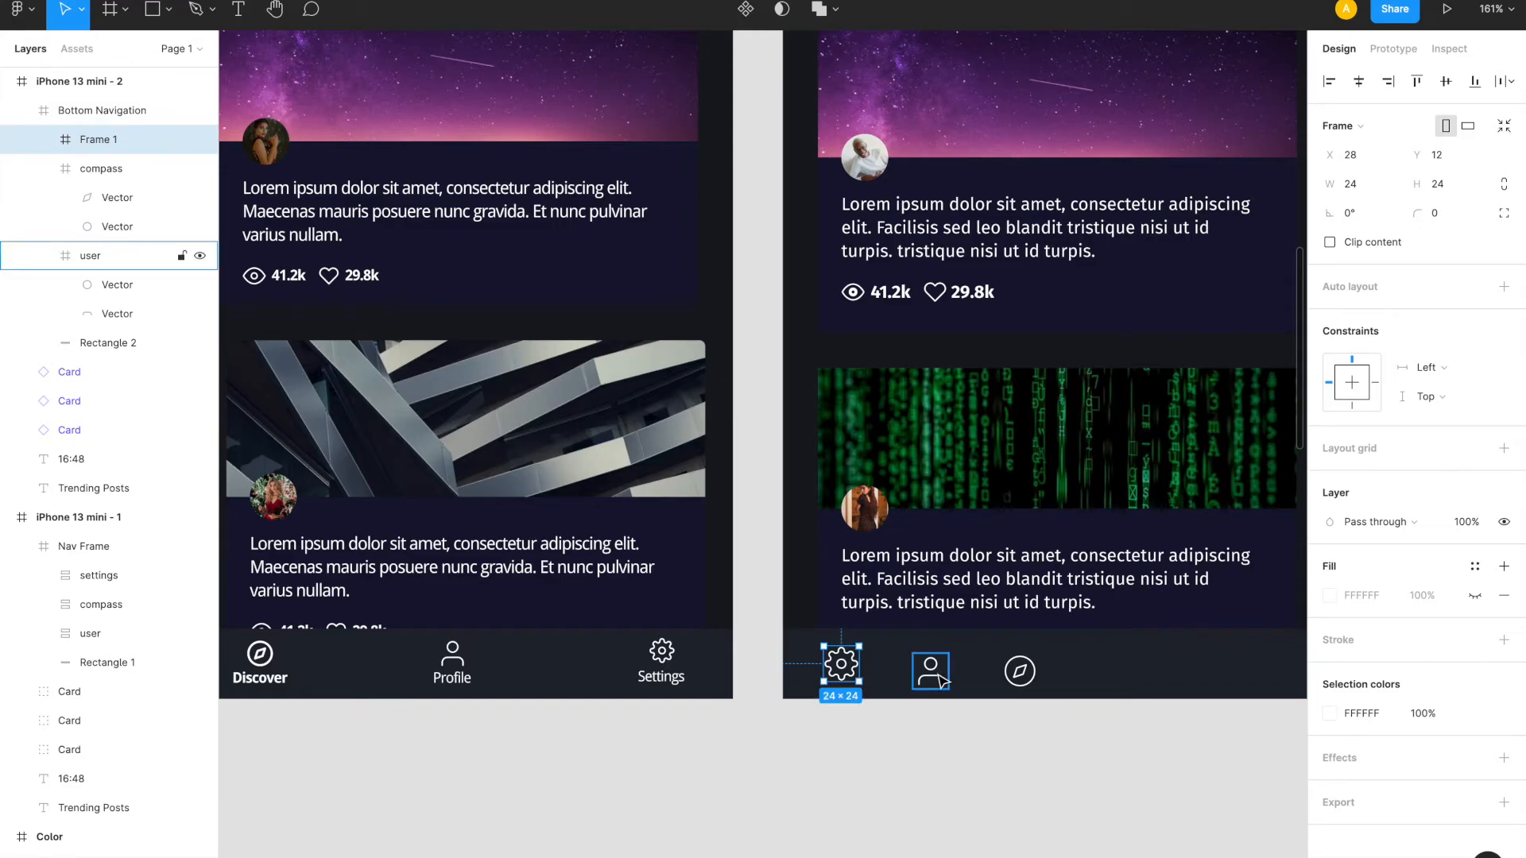
click(941, 681)
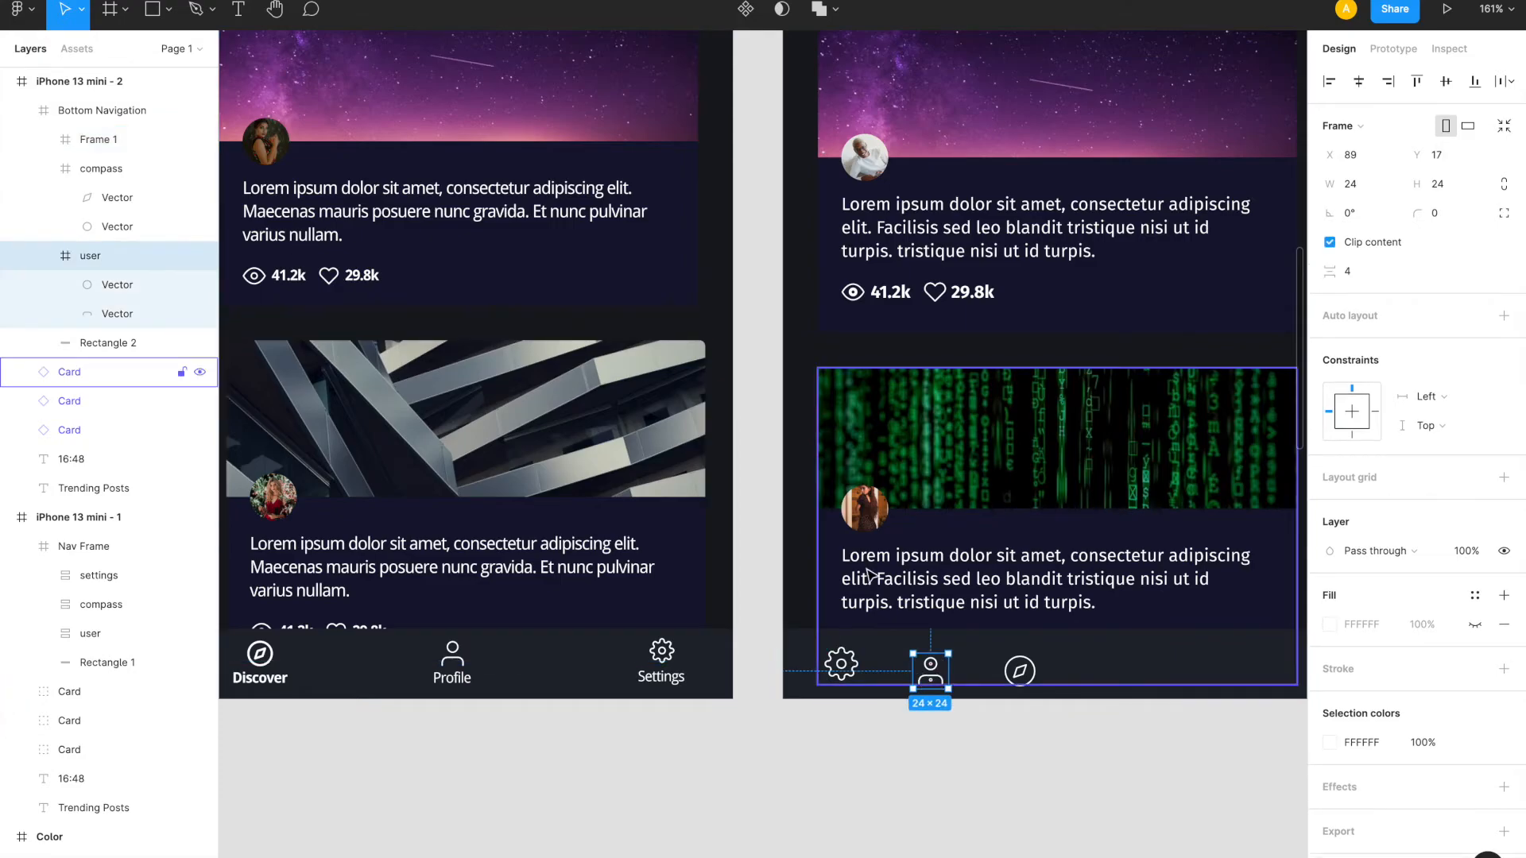
key(ctrl+alt+g)
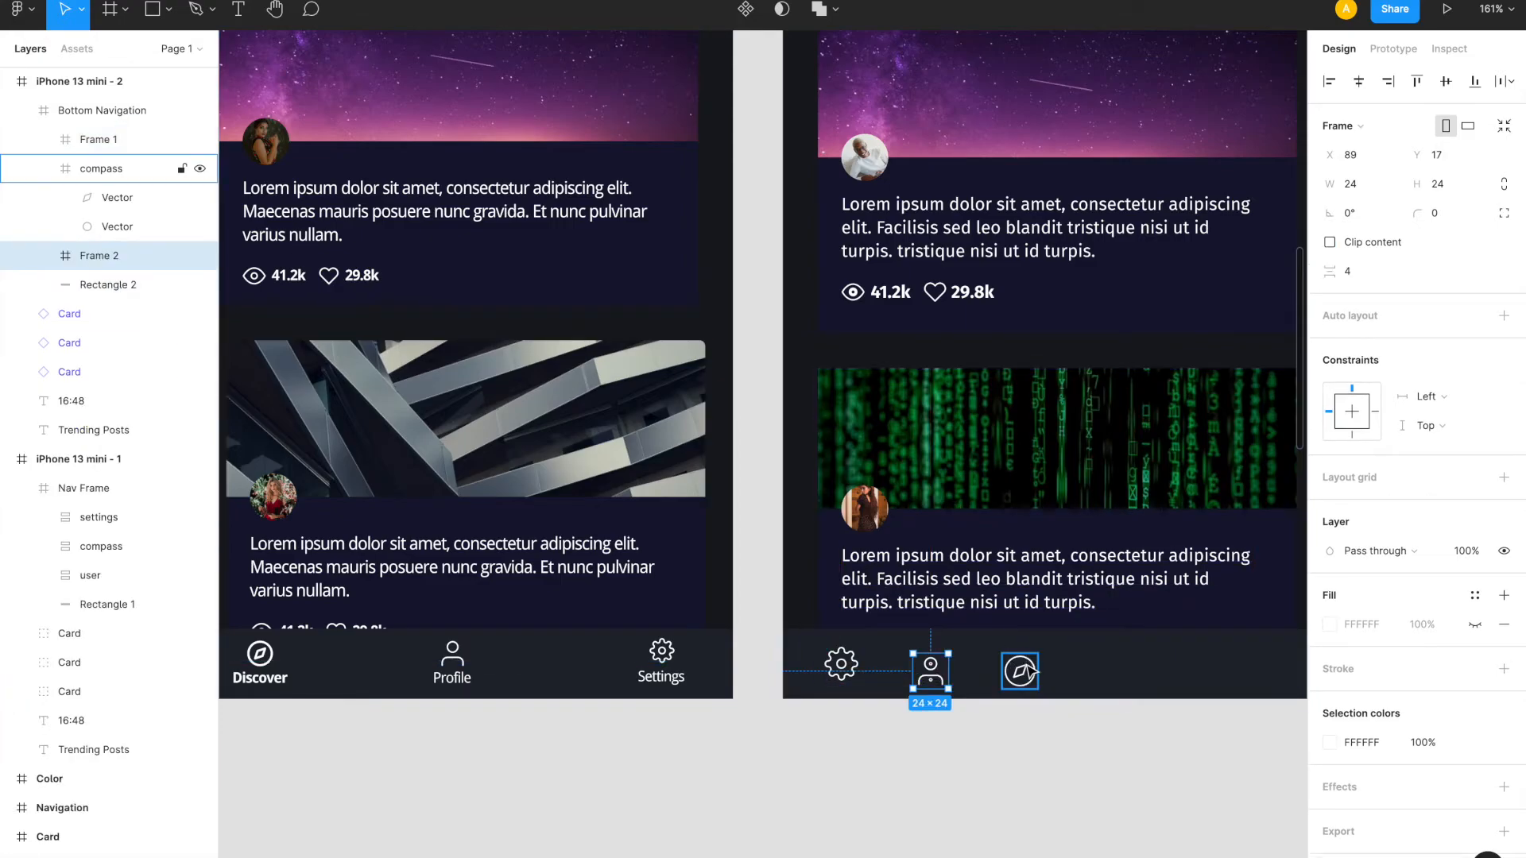
click(1022, 672)
key(ctrl+alt+g)
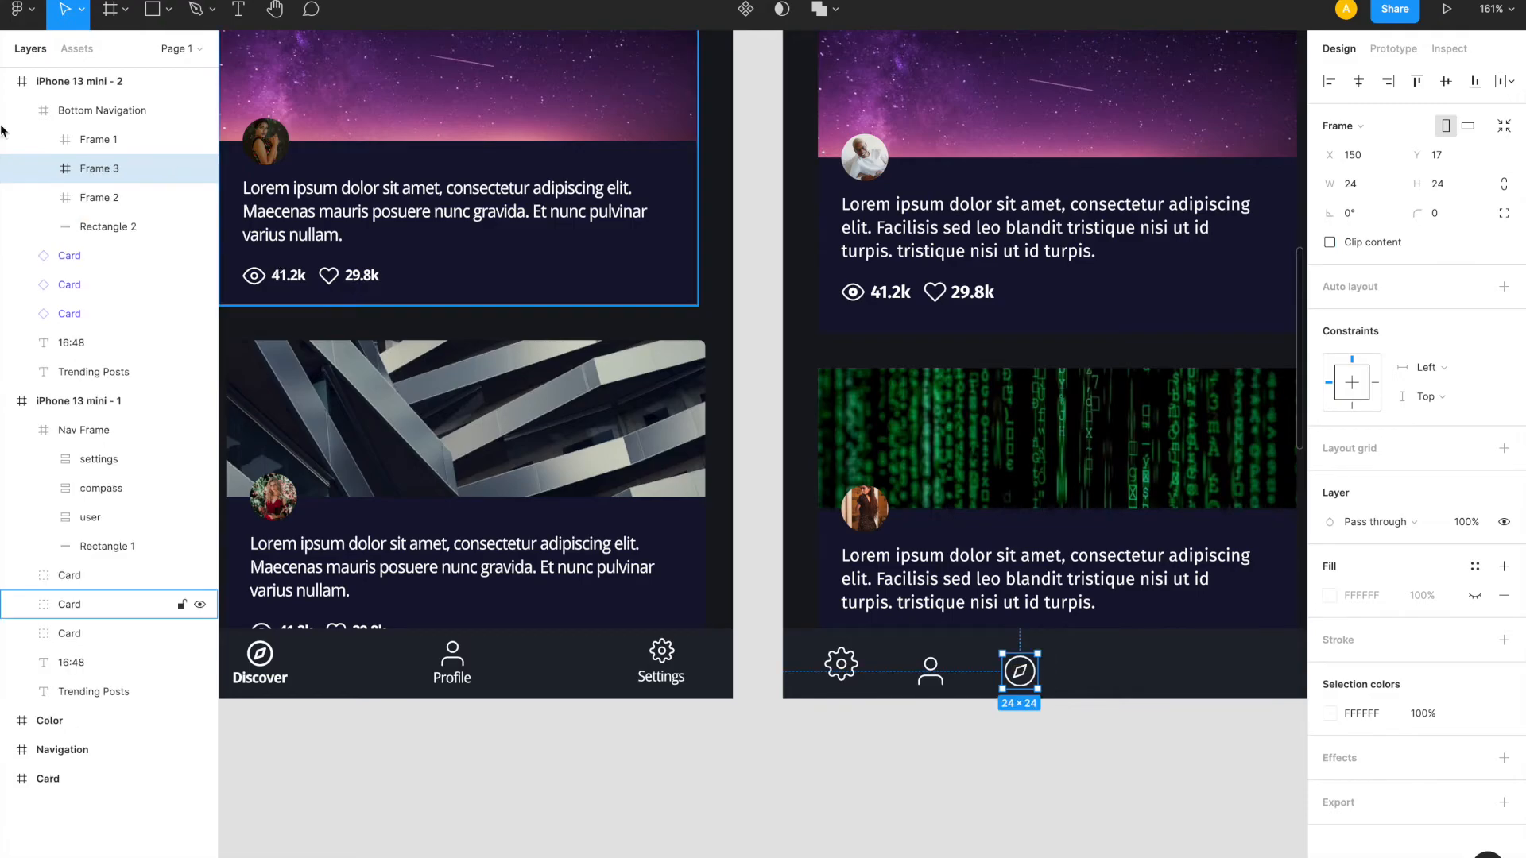
- Add a "Settings" text label about 29 × 6 in size beneath the settings icon, inside its new frame
click(44, 139)
click(93, 145)
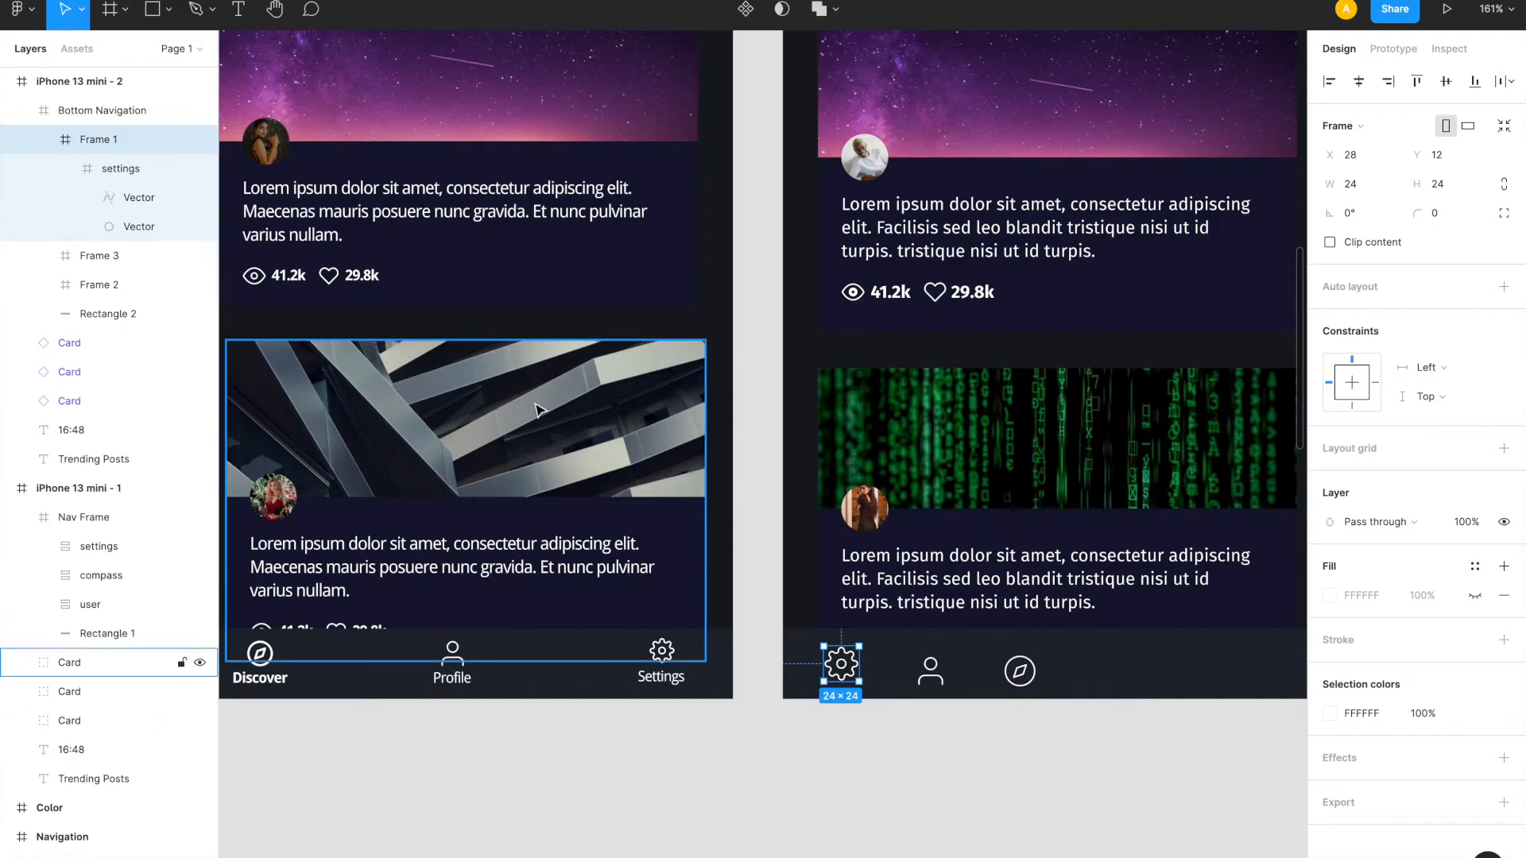
key(t)
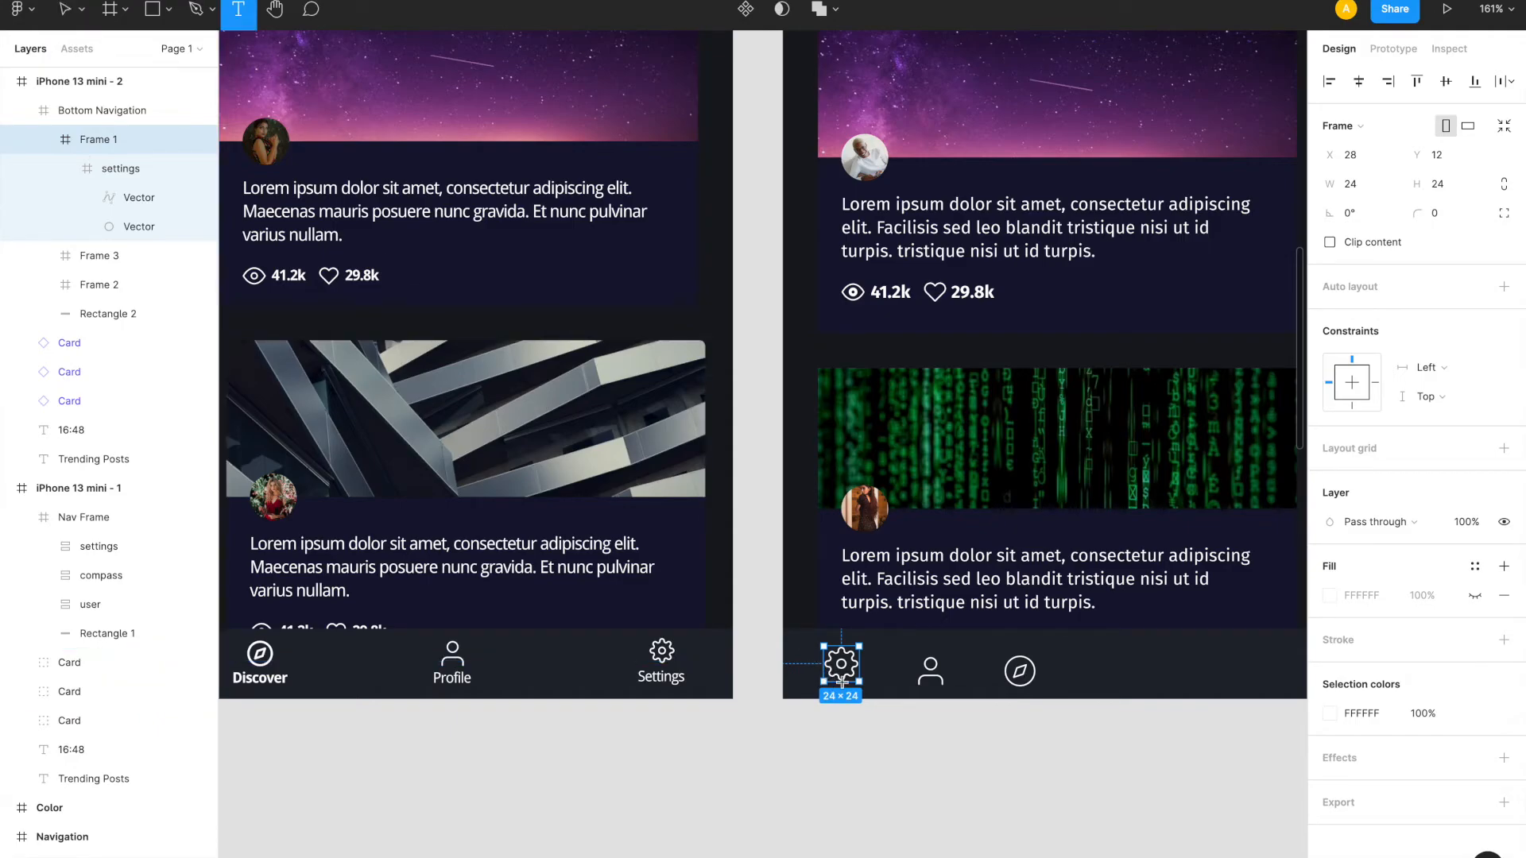
drag(828, 682, 871, 690)
key(Escape)
text(Settings)
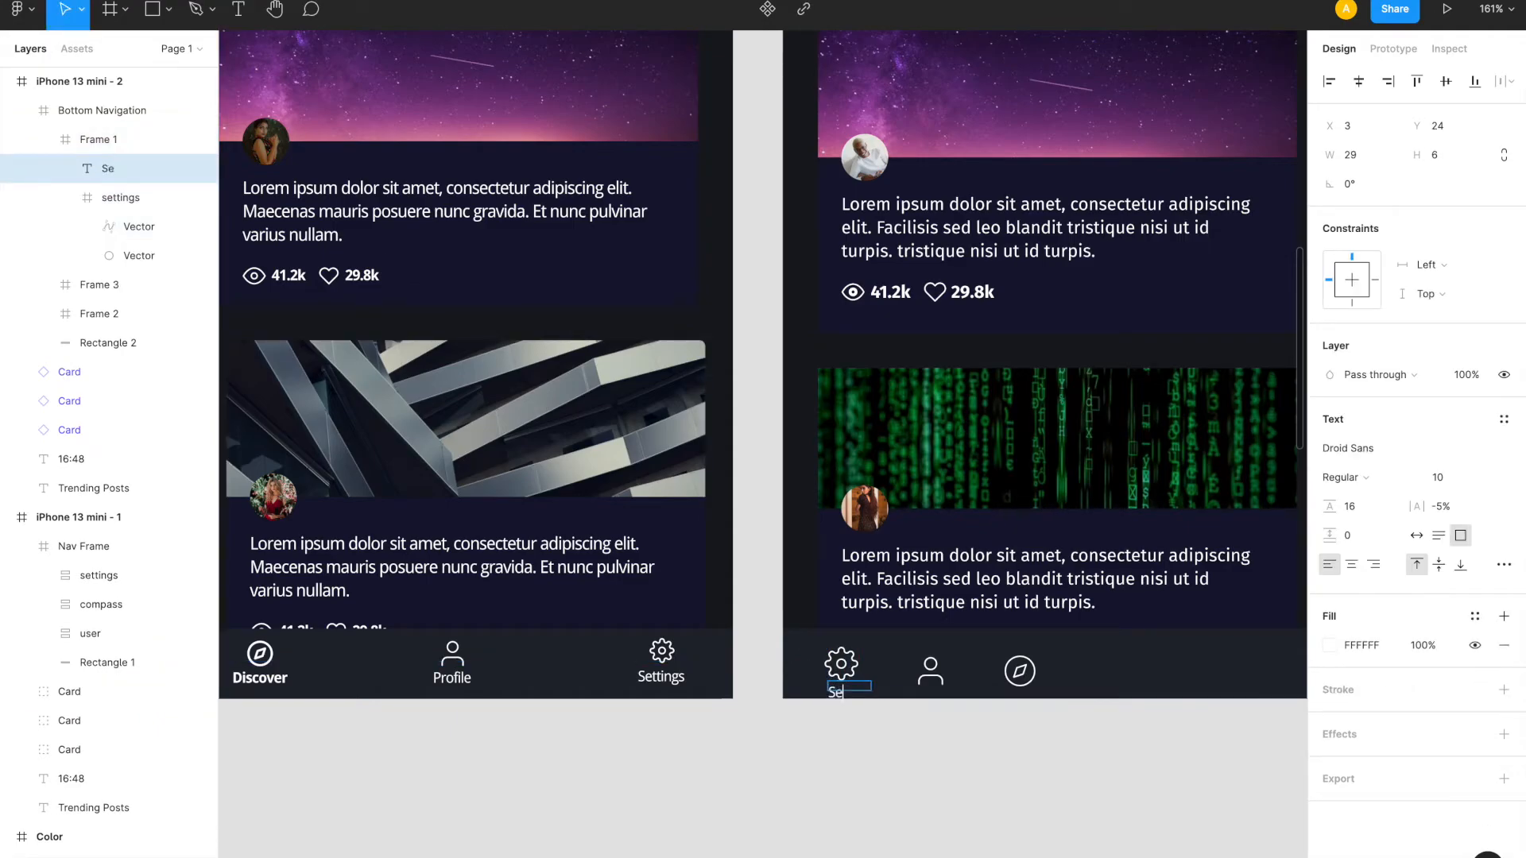
key(Escape)
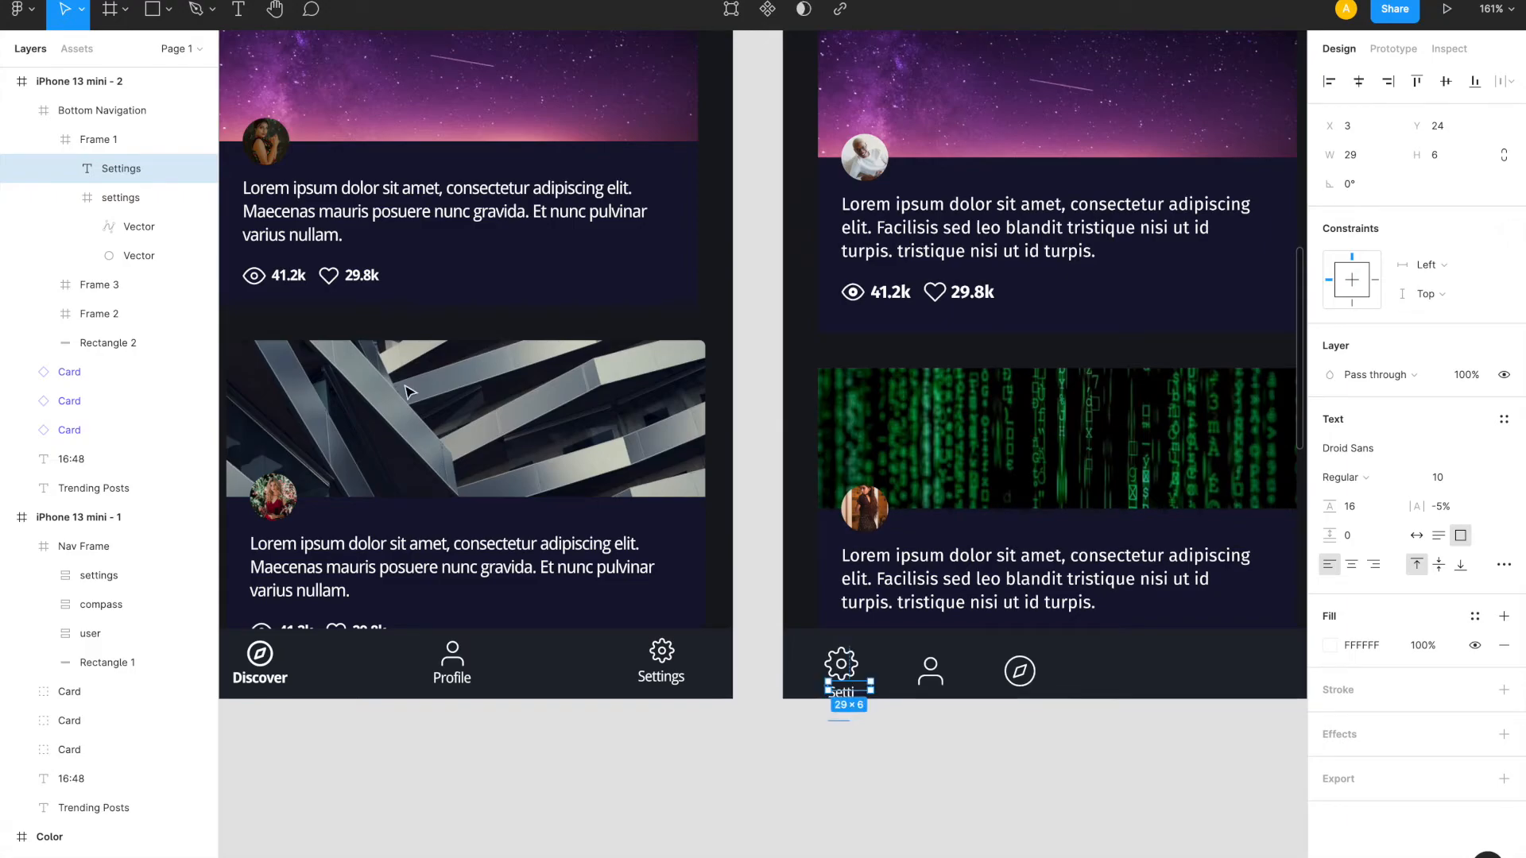
- Rename the frame holding the settings icon and label as "Settings Frame"
click(94, 141)
double_click(94, 140)
text(Settings Frame)
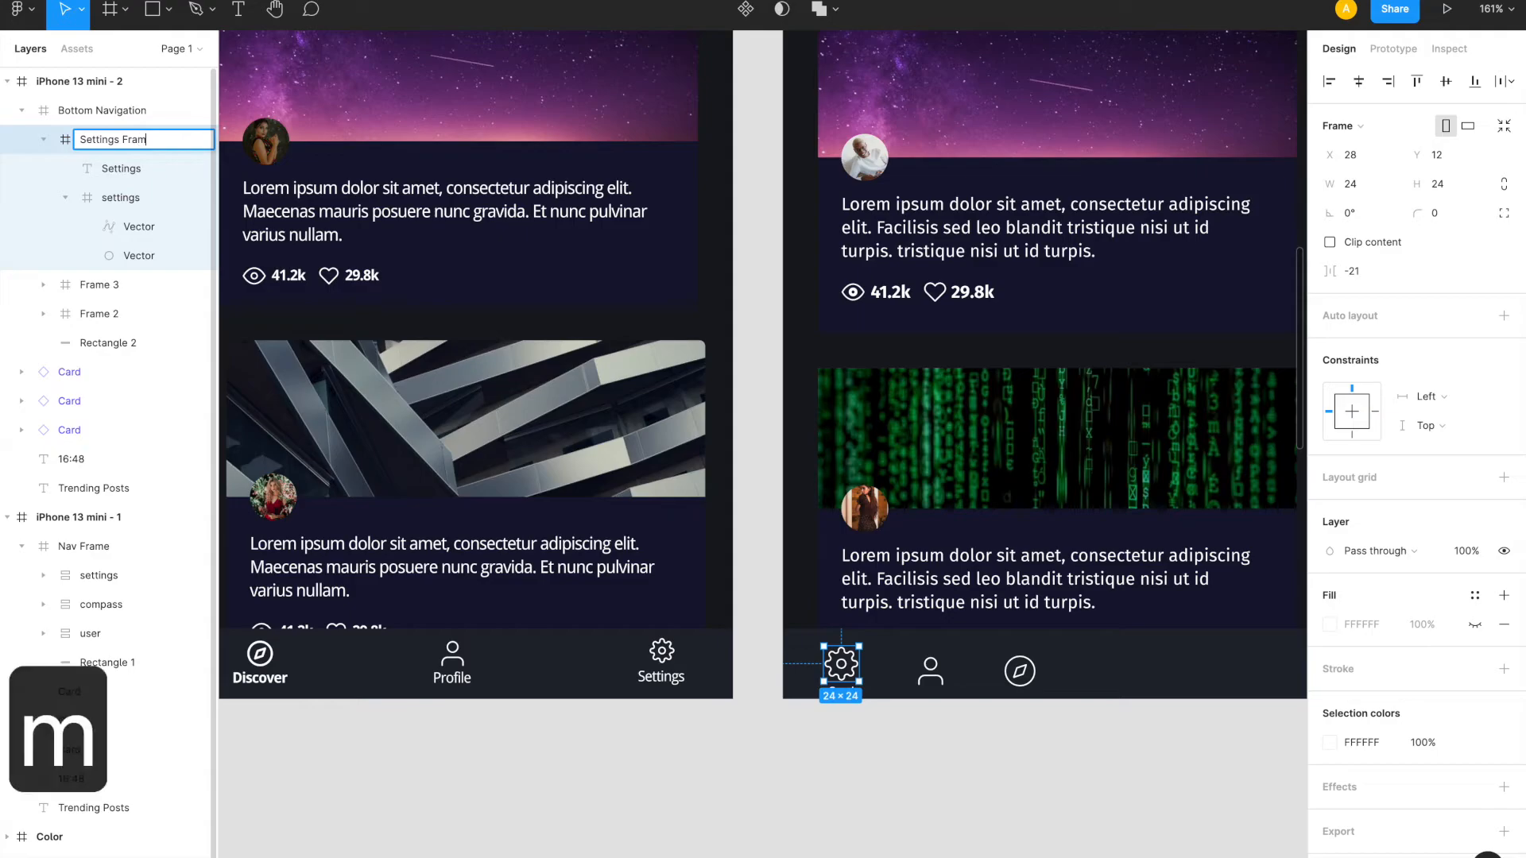
key(Return)
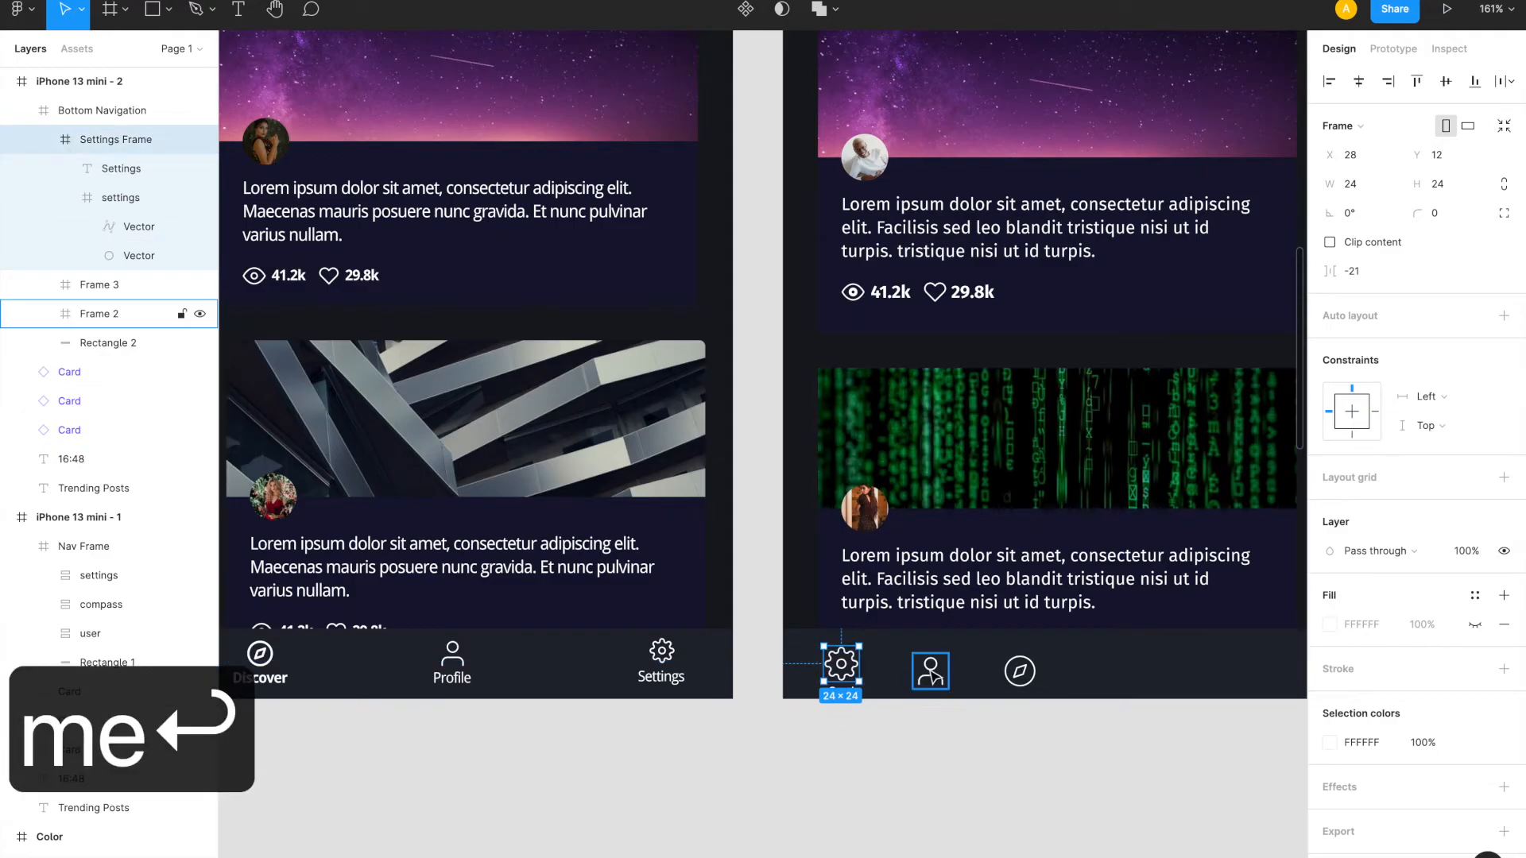
- Move the user icon's frame up to Y 12 and add a "Profile" text label beneath the icon, nested directly in that frame
click(929, 670)
drag(929, 669, 932, 670)
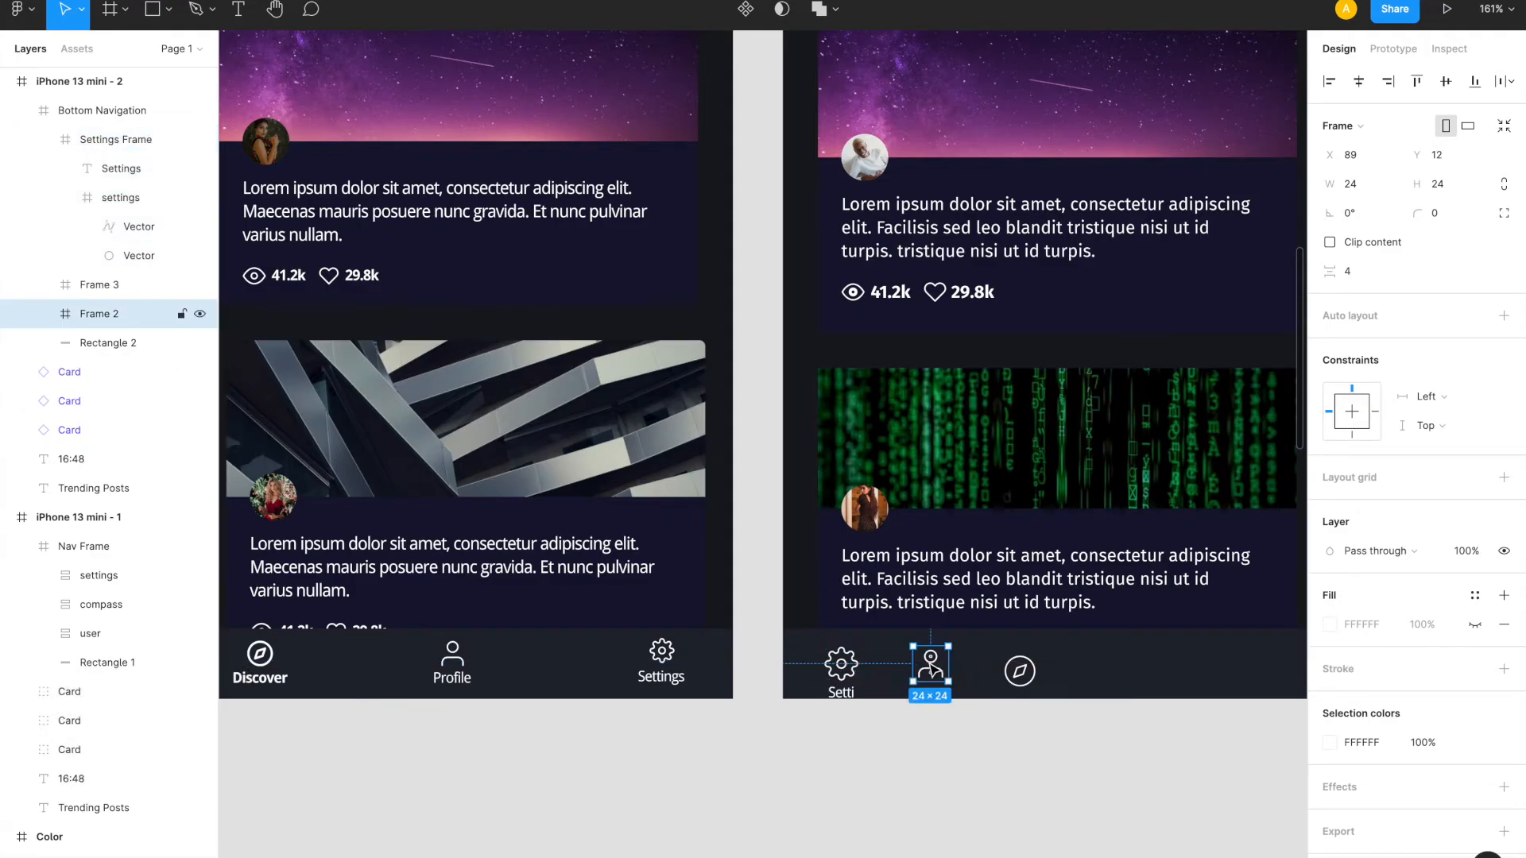
key(t)
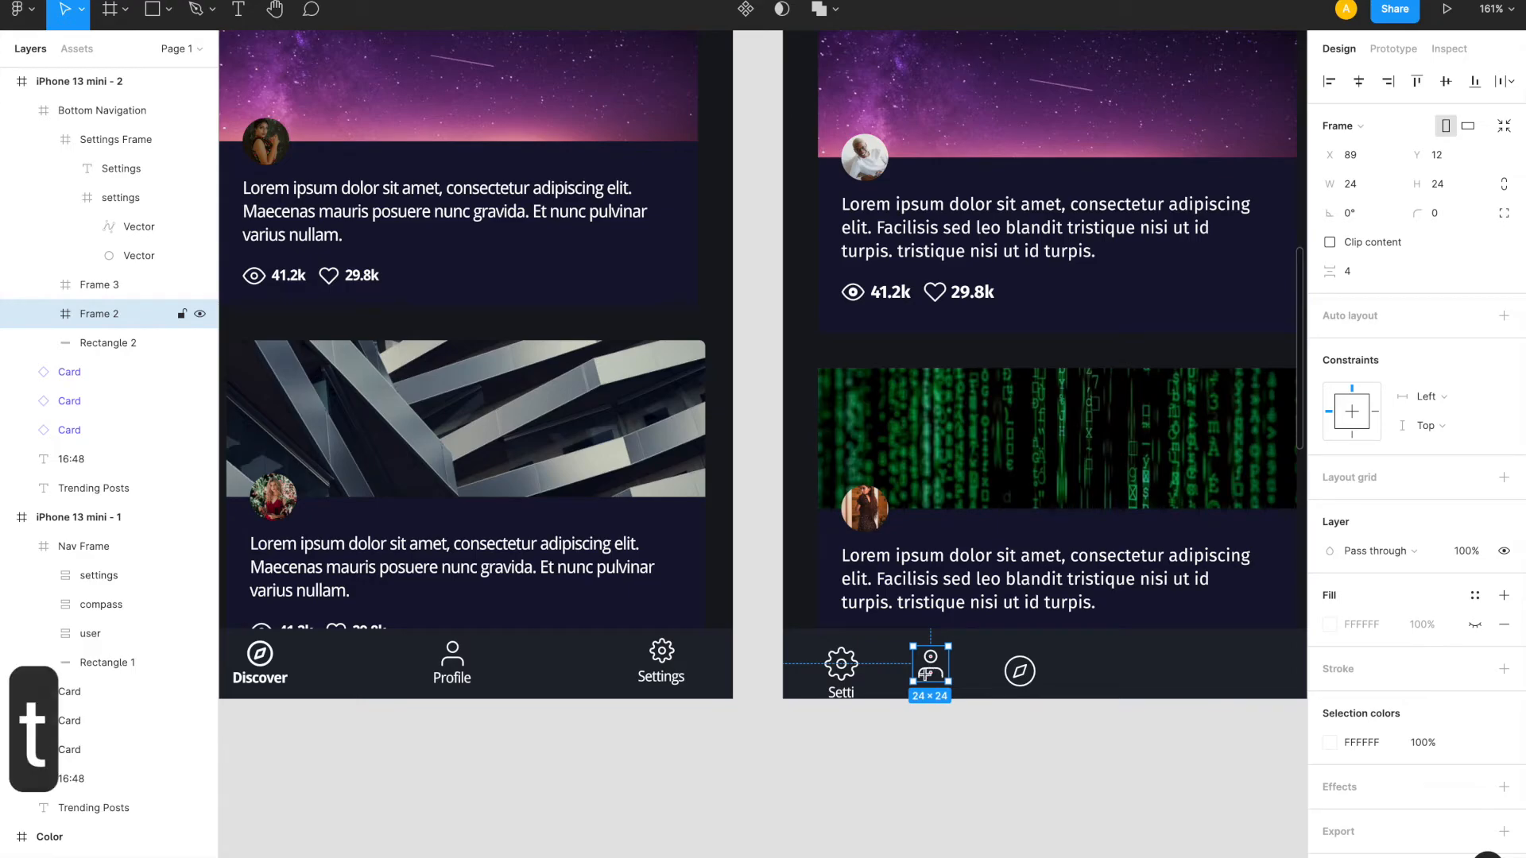
drag(918, 678, 950, 693)
text(U)
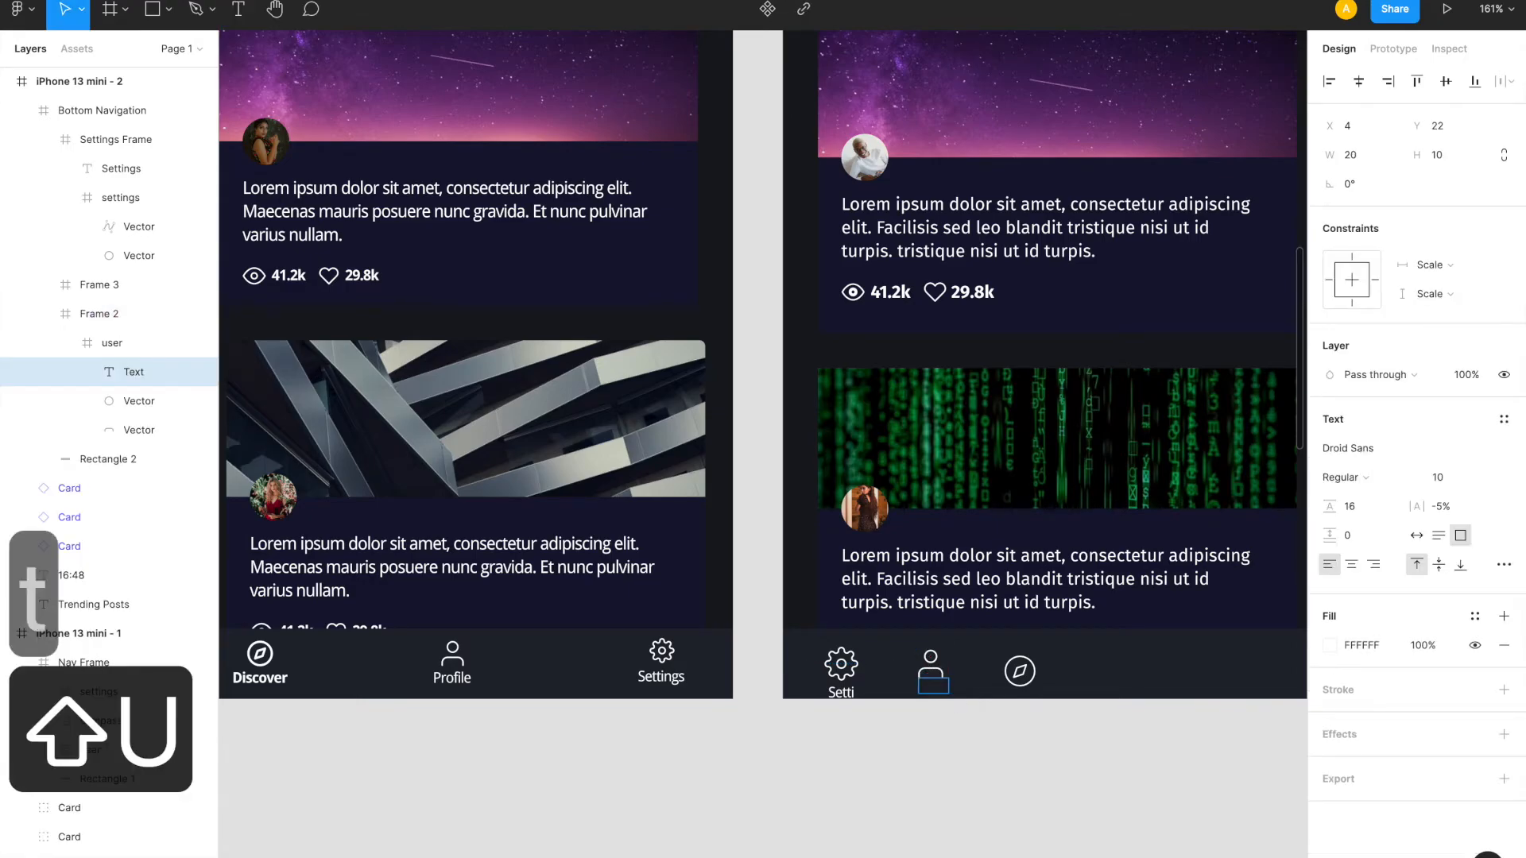
key(BackSpace)
text(Profile)
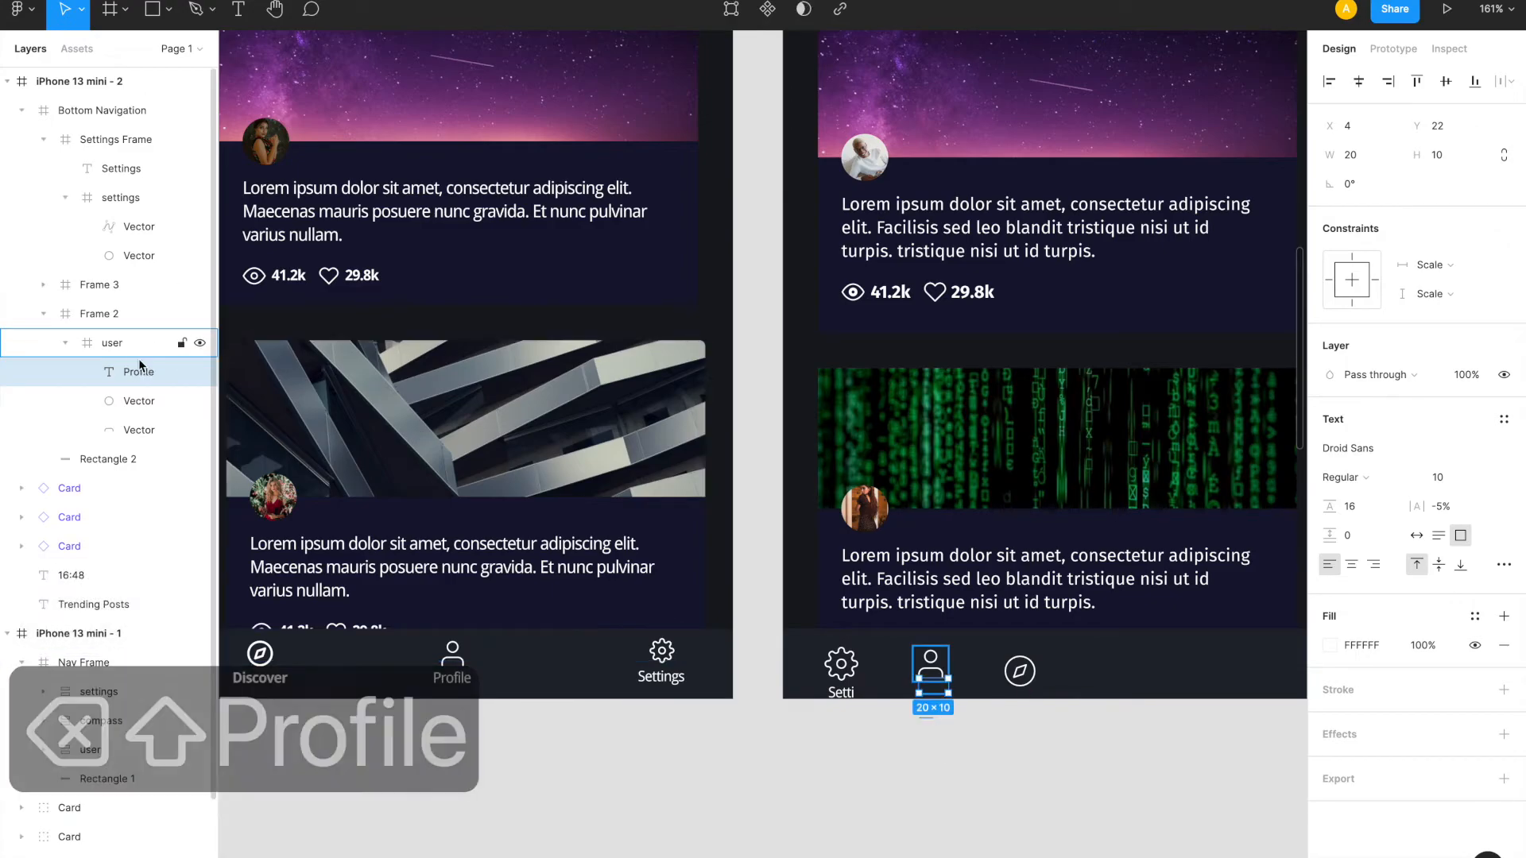
drag(128, 371, 119, 328)
- Rename the frame holding the user icon and Profile label as "User Frame"
click(102, 326)
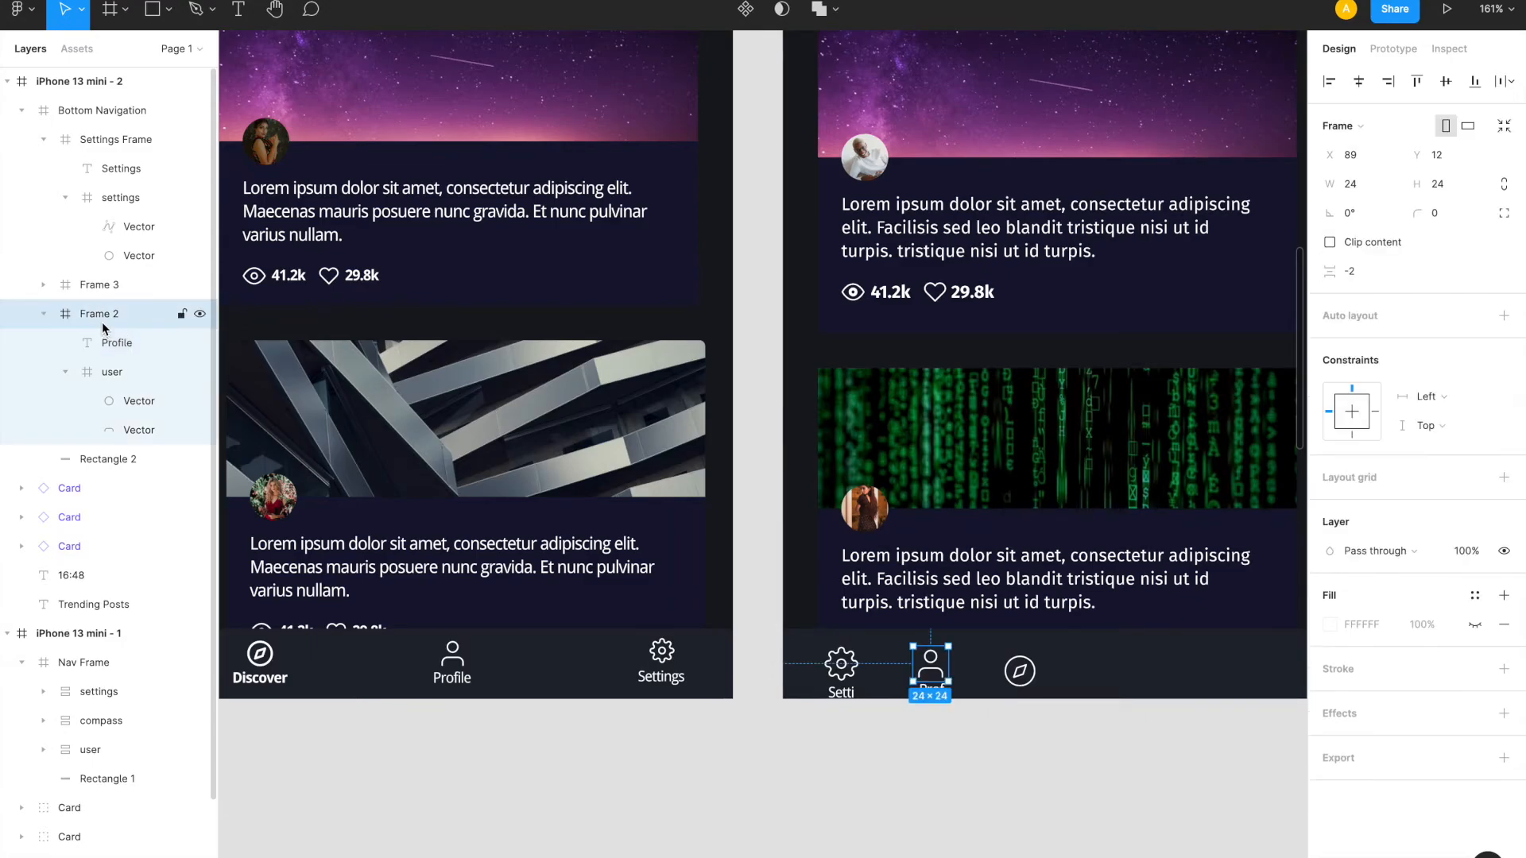
double_click(102, 322)
text(Se)
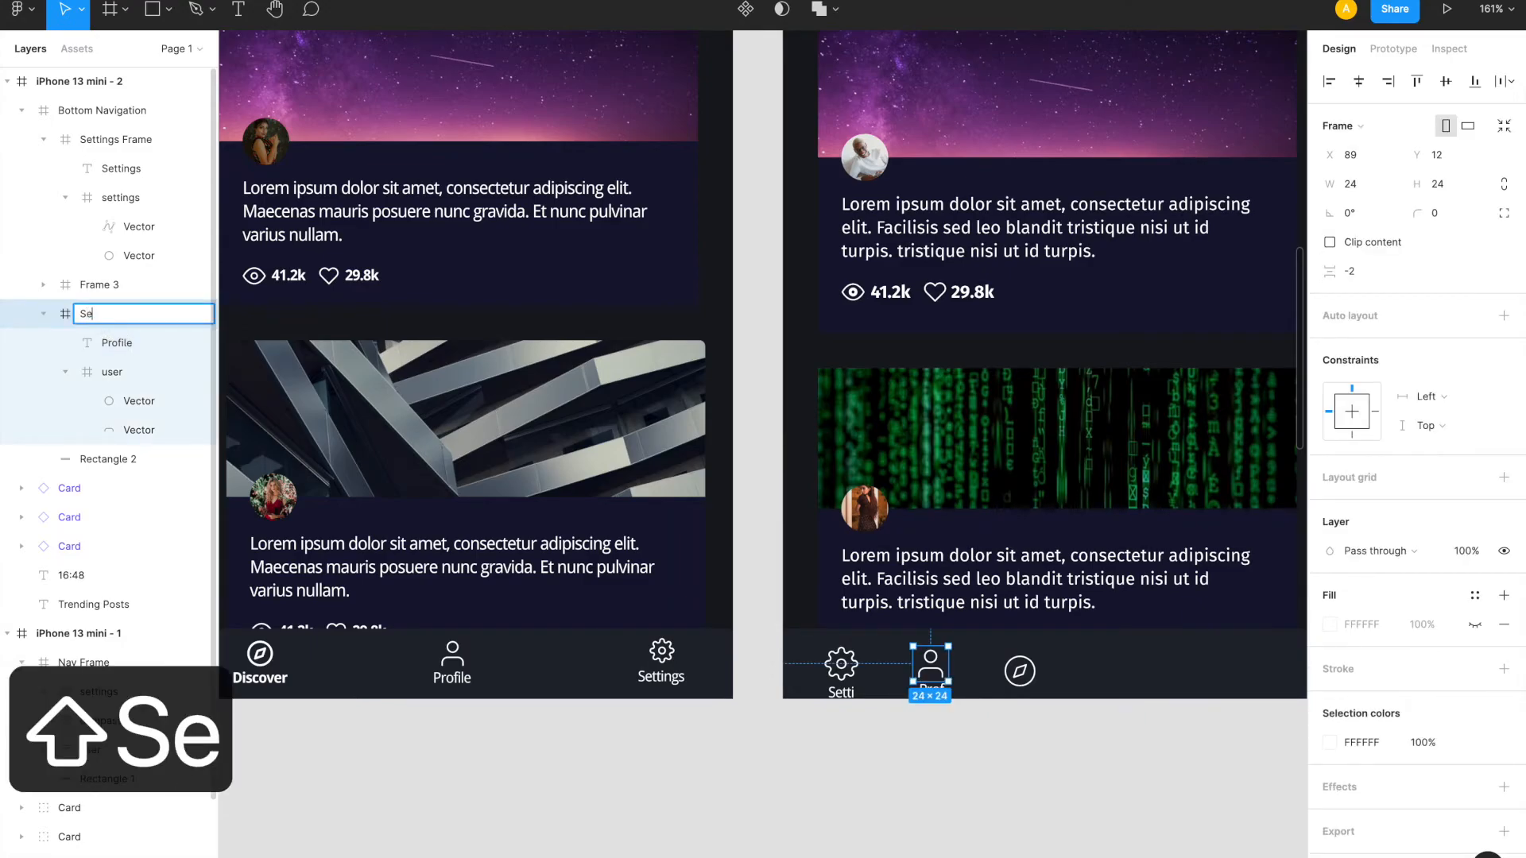
key(BackSpace)
key(BackSpace)
text(User S)
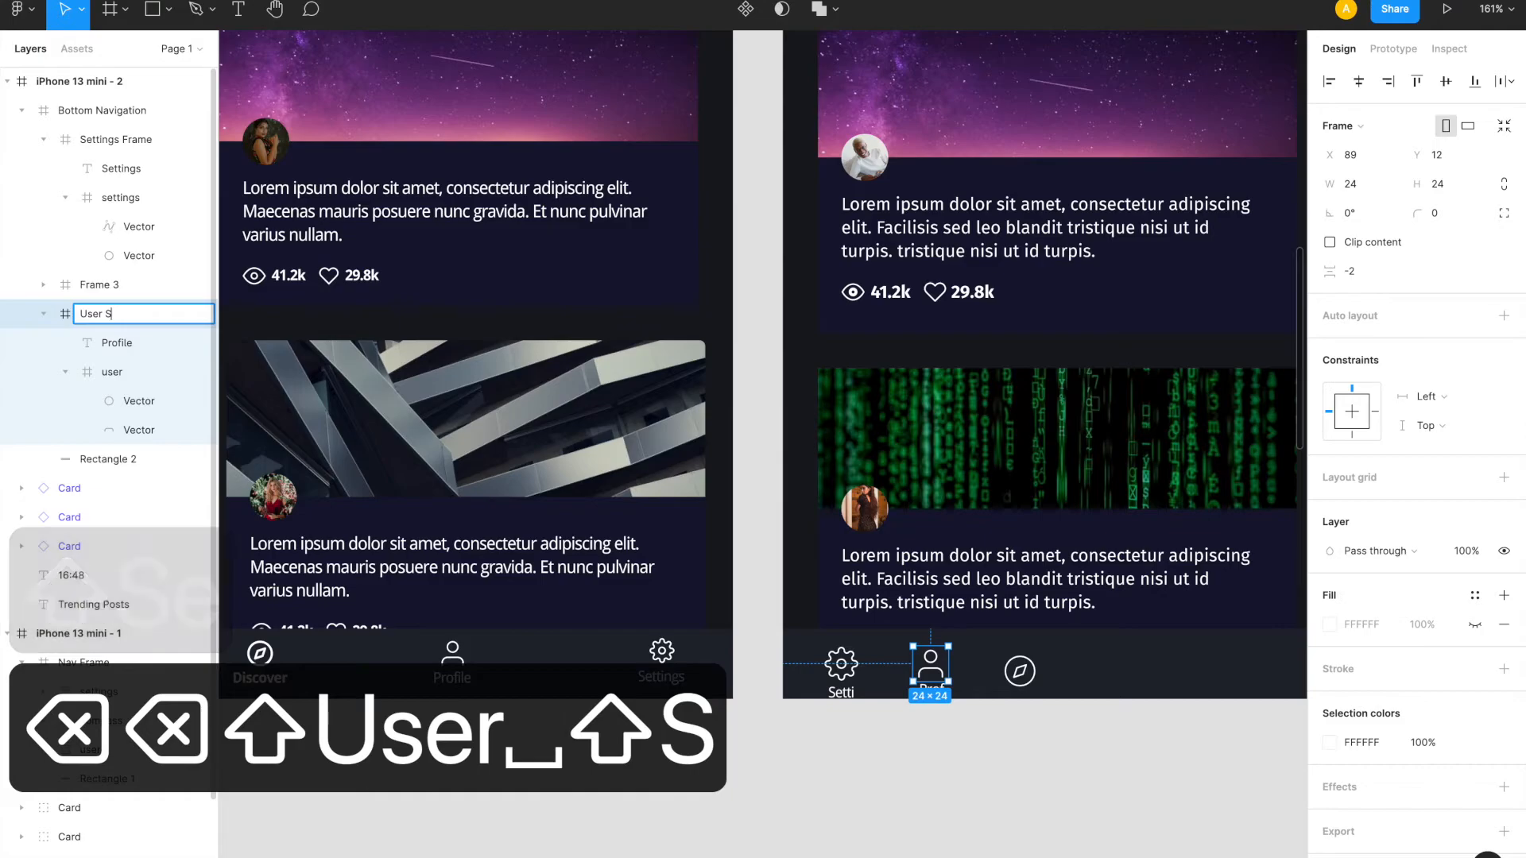
key(BackSpace)
text(Frame)
key(Return)
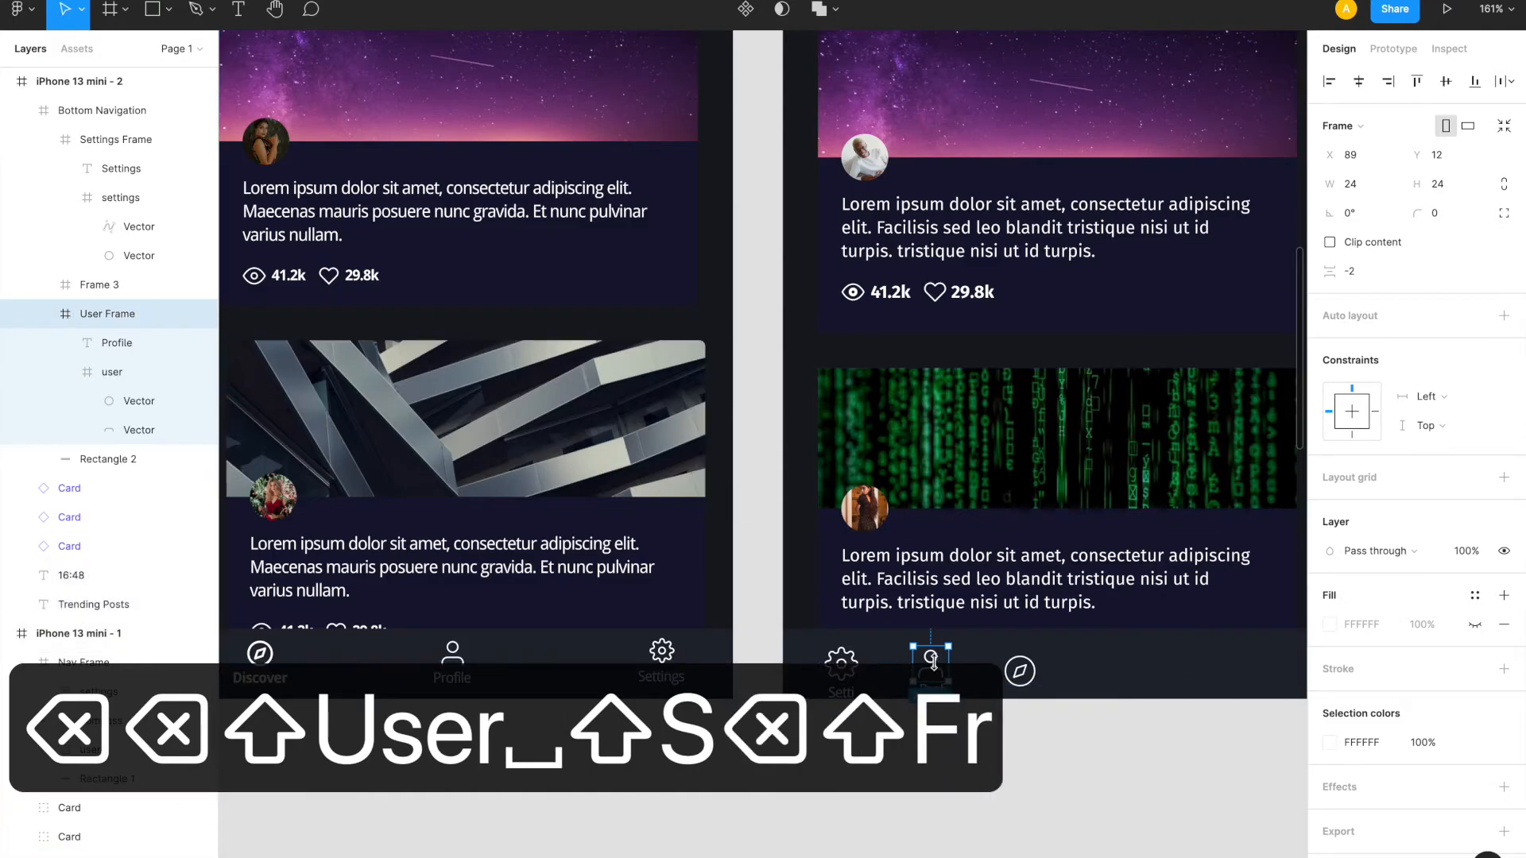
- Rename the frame holding the user icon and Profile label as "Profile Frame"
double_click(98, 315)
text(P)
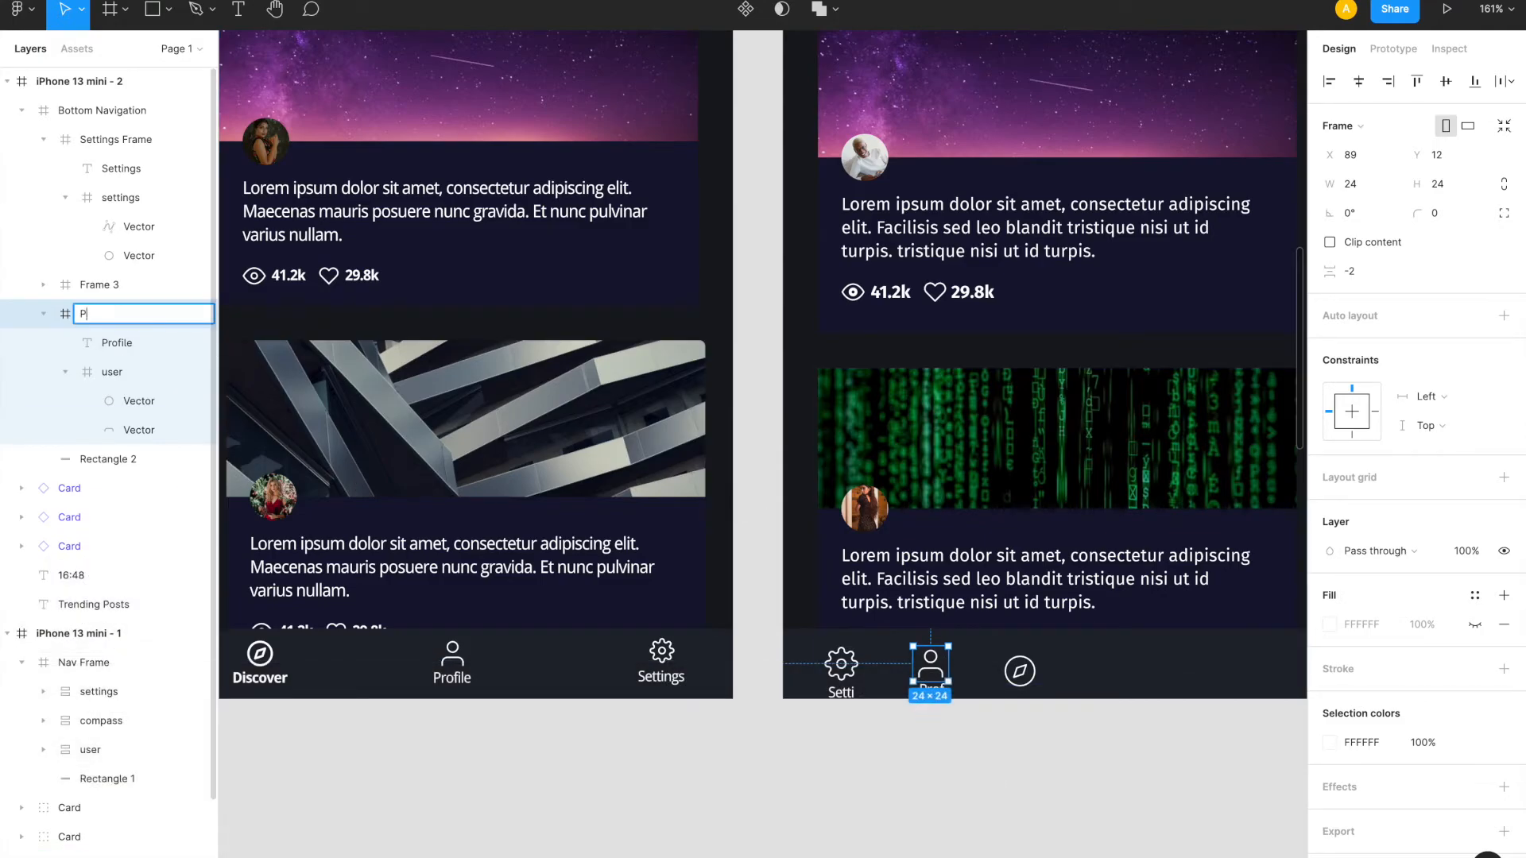
text(rofile Frame)
key(Return)
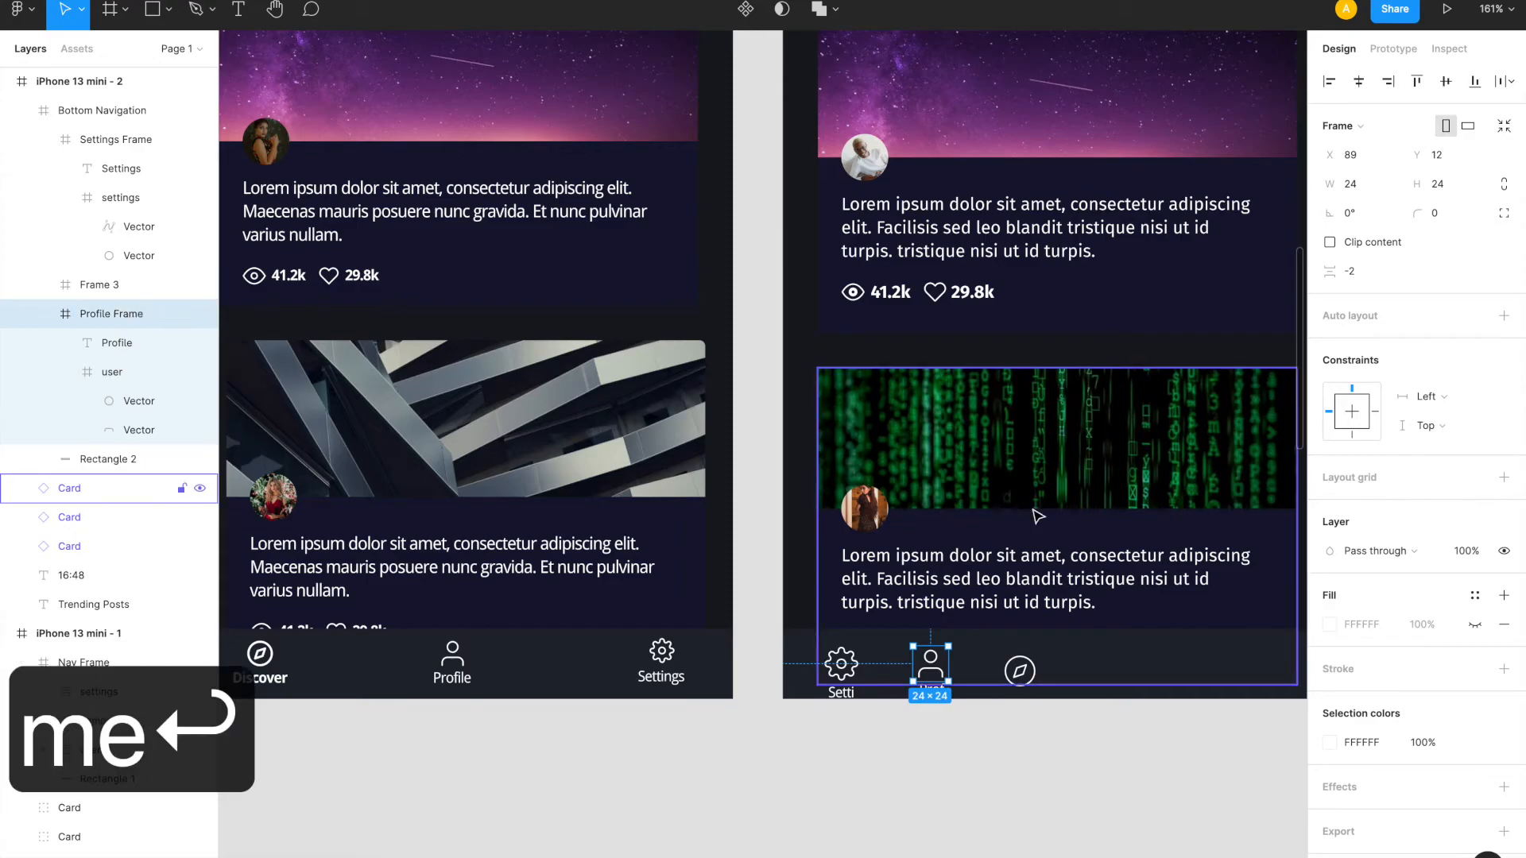
- Move the compass icon's frame to about X 157, Y 9 and add a "Discover" text label beneath the icon, nested in that frame
drag(1023, 674, 1031, 662)
key(t)
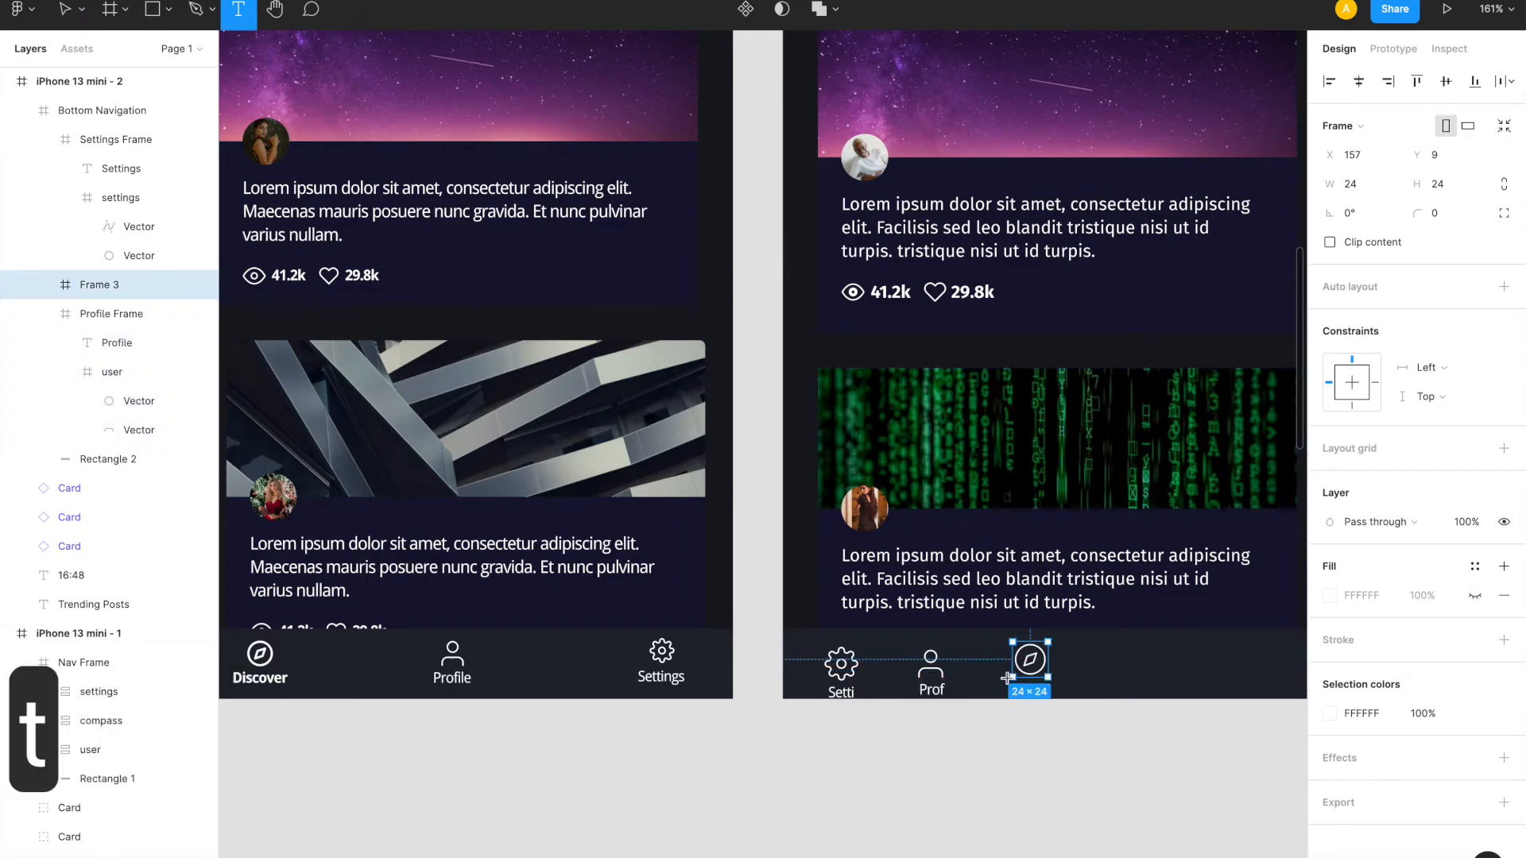
click(1003, 680)
text(Di)
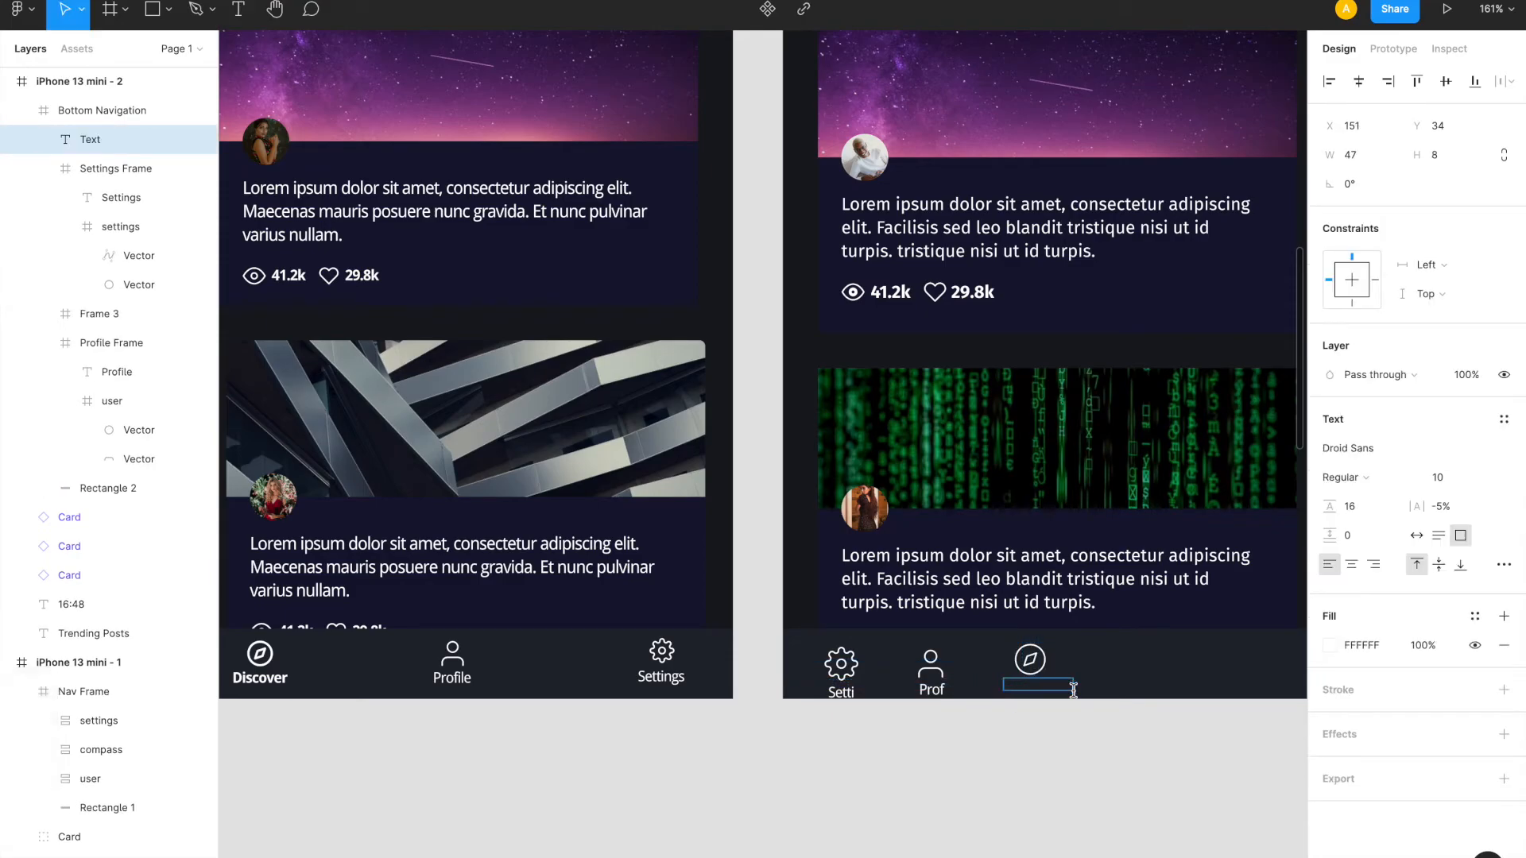
text(scover)
key(Escape)
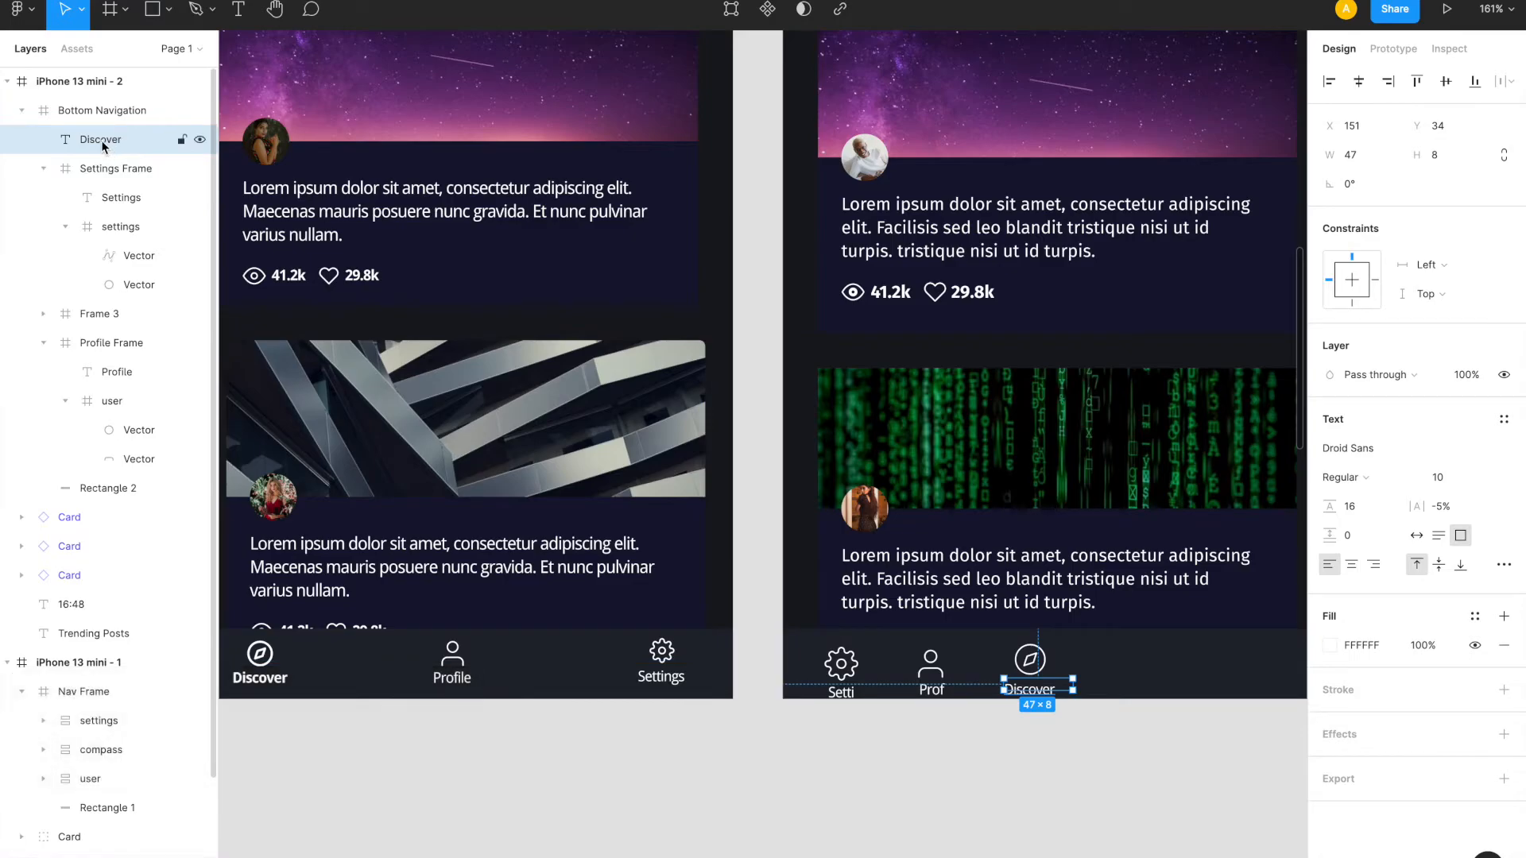
drag(101, 139, 106, 312)
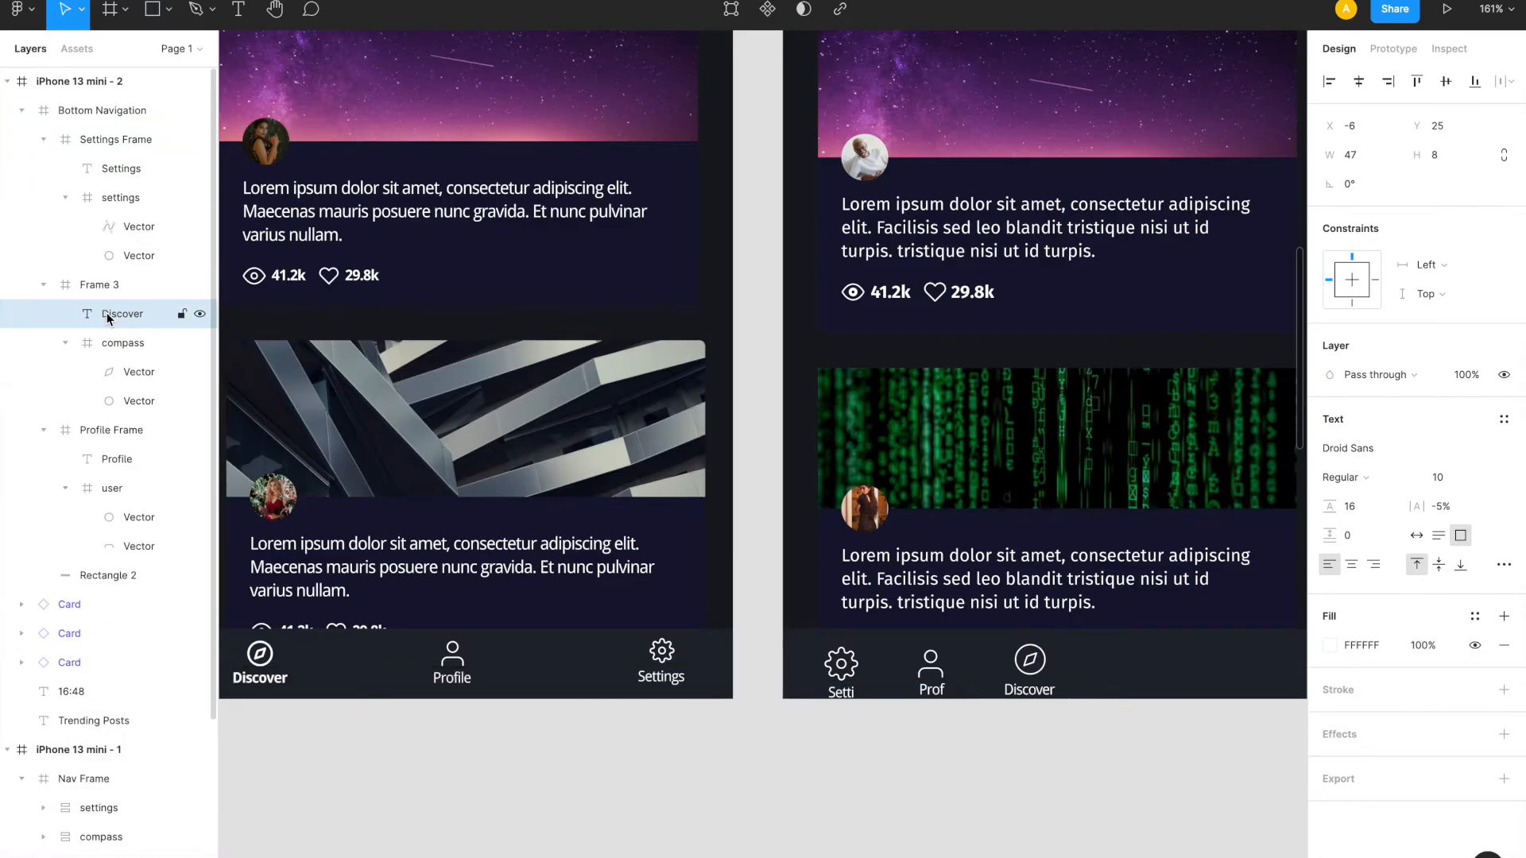
- Rename the frame holding the compass icon and Discover label as "Discover Frame"
double_click(94, 284)
text(Disc)
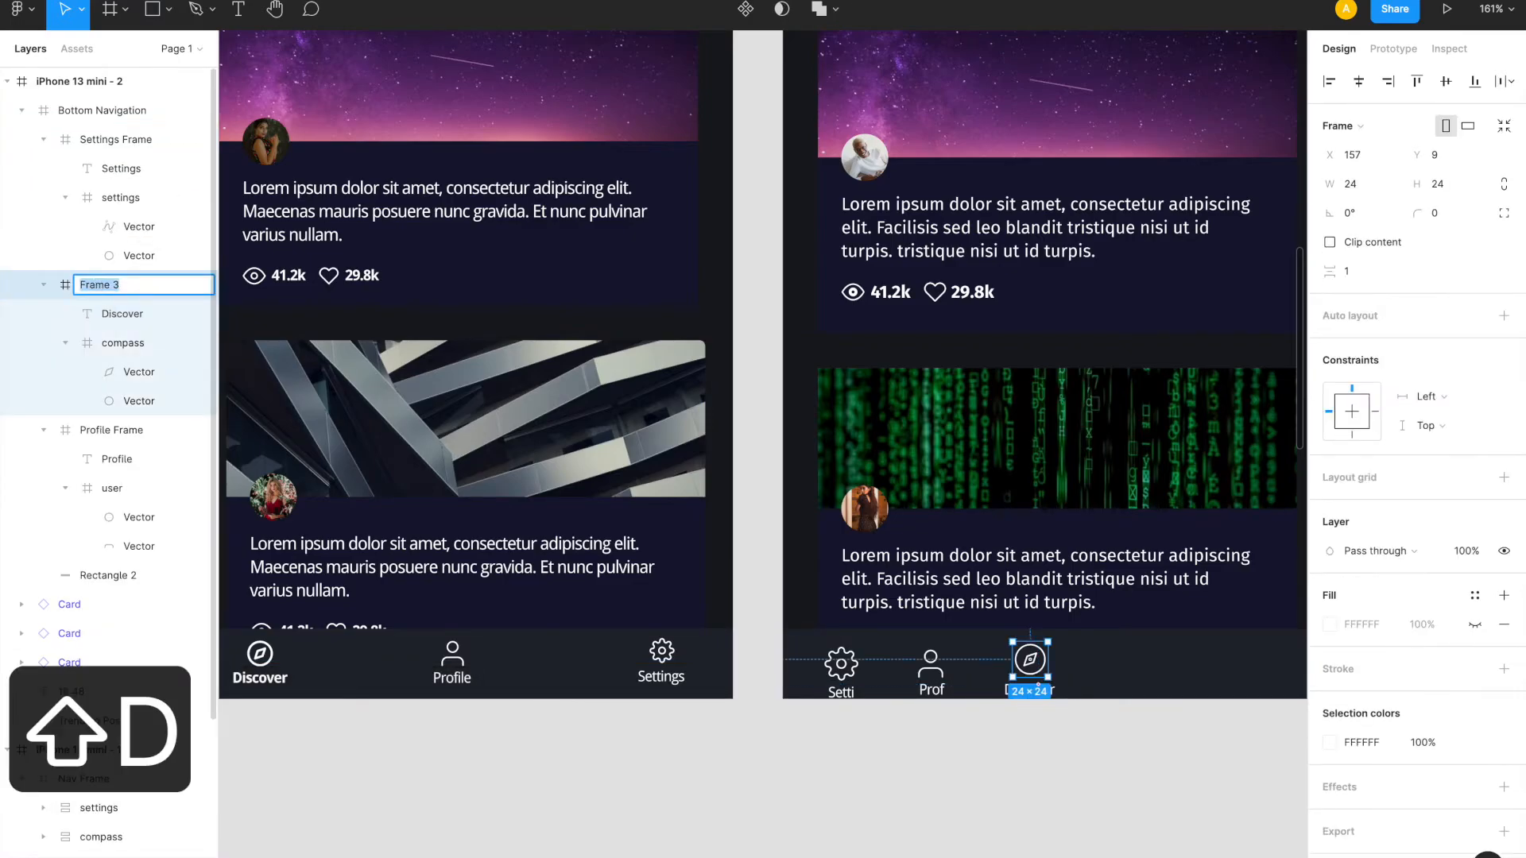
text(o)
key(BackSpace)
text(cover Frame)
key(Return)
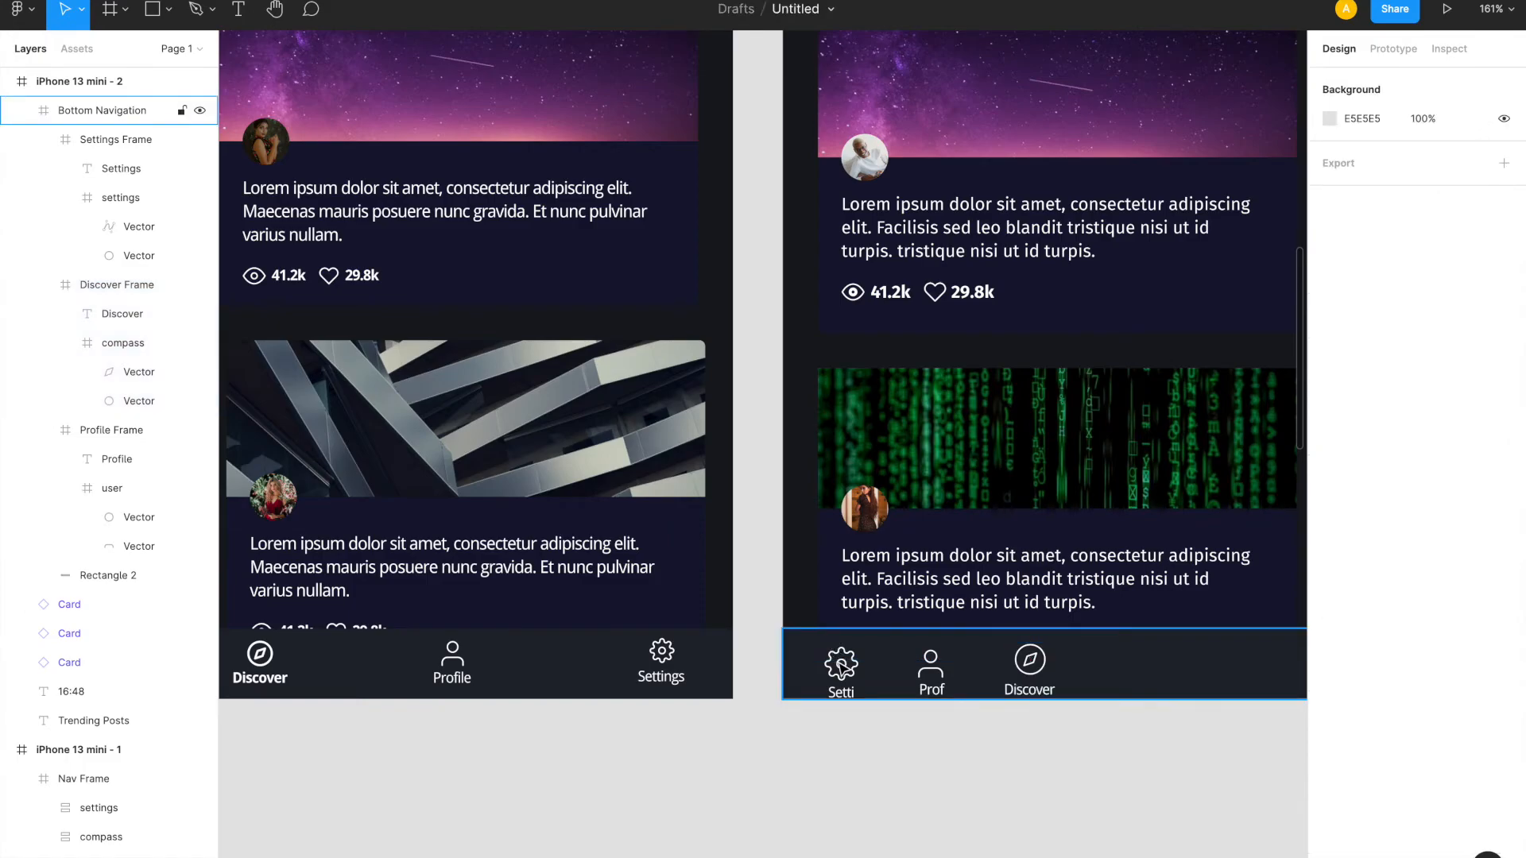
- Move the Settings Frame past the compass icon towards the far end of the navigation bar, to about X 272, Y 11
double_click(846, 669)
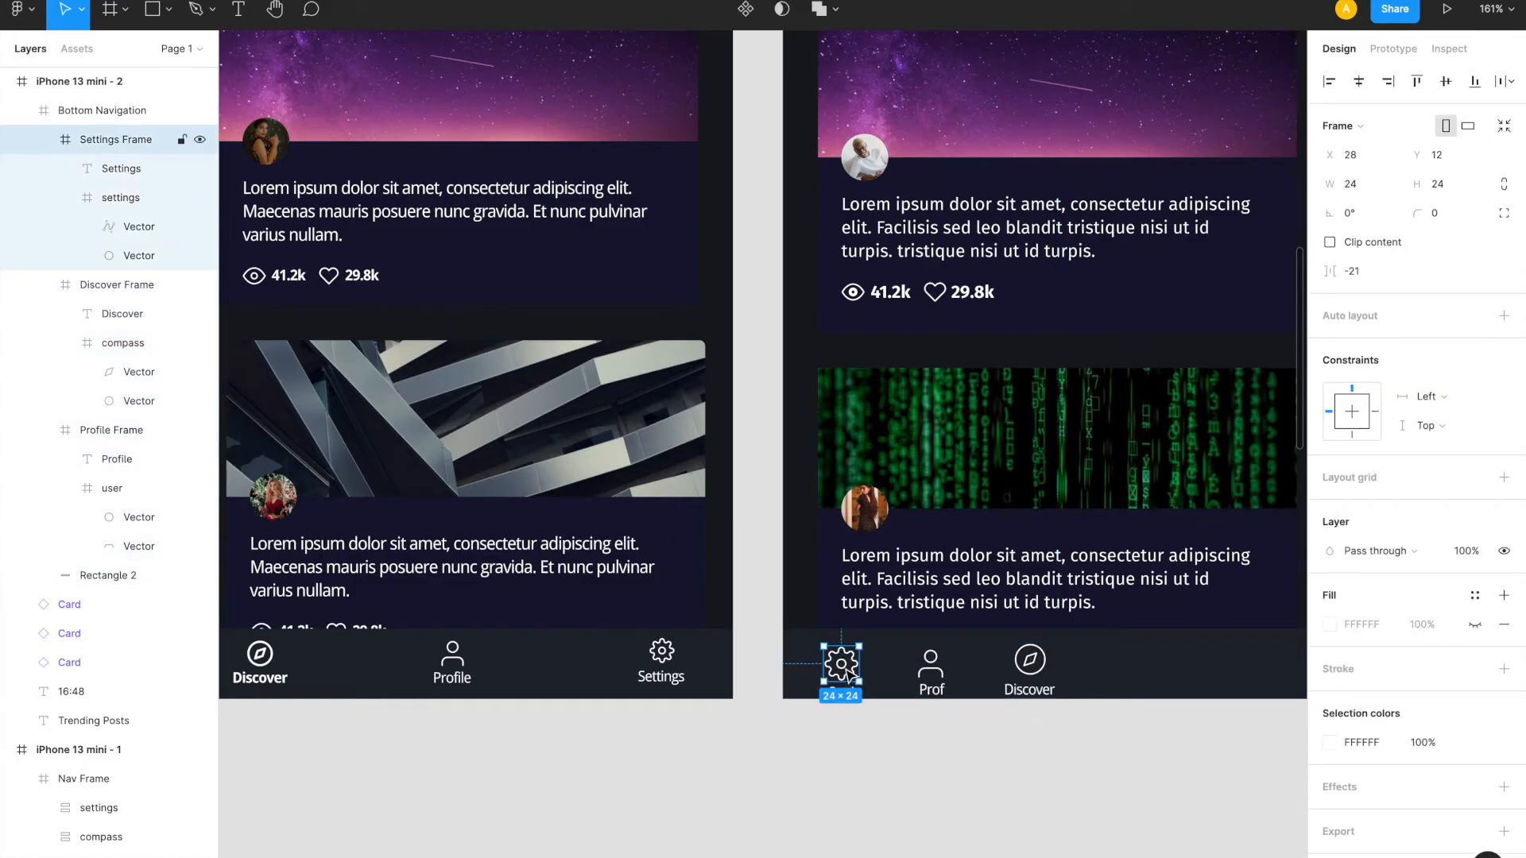
drag(850, 674, 1200, 669)
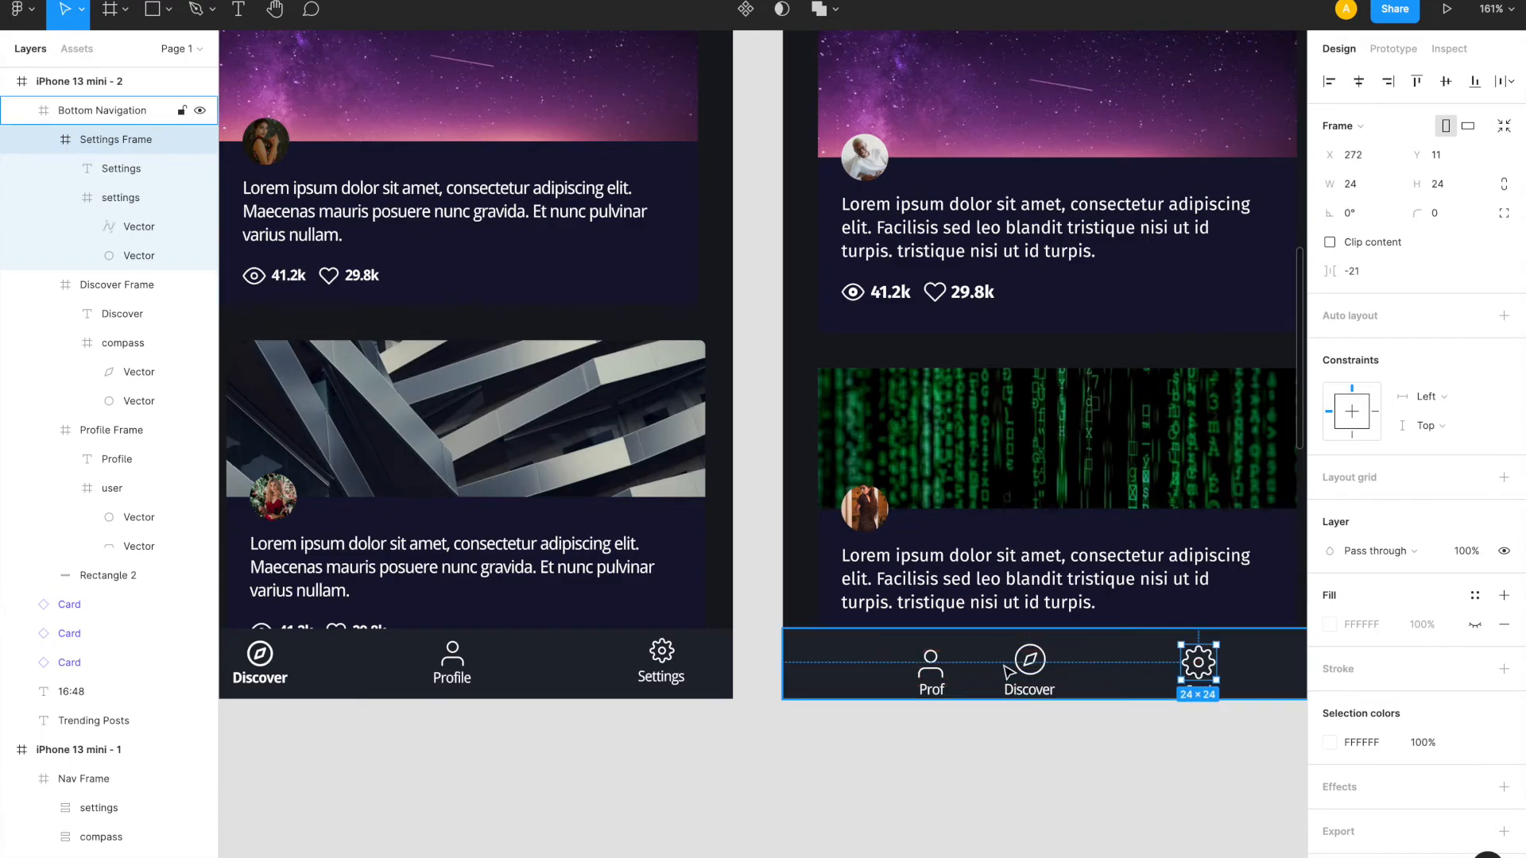
- Move the Discover Frame to about X 32, Y 9 and the Profile Frame to about X 164, Y 9 in the navigation bar
click(1029, 660)
drag(1029, 660, 838, 659)
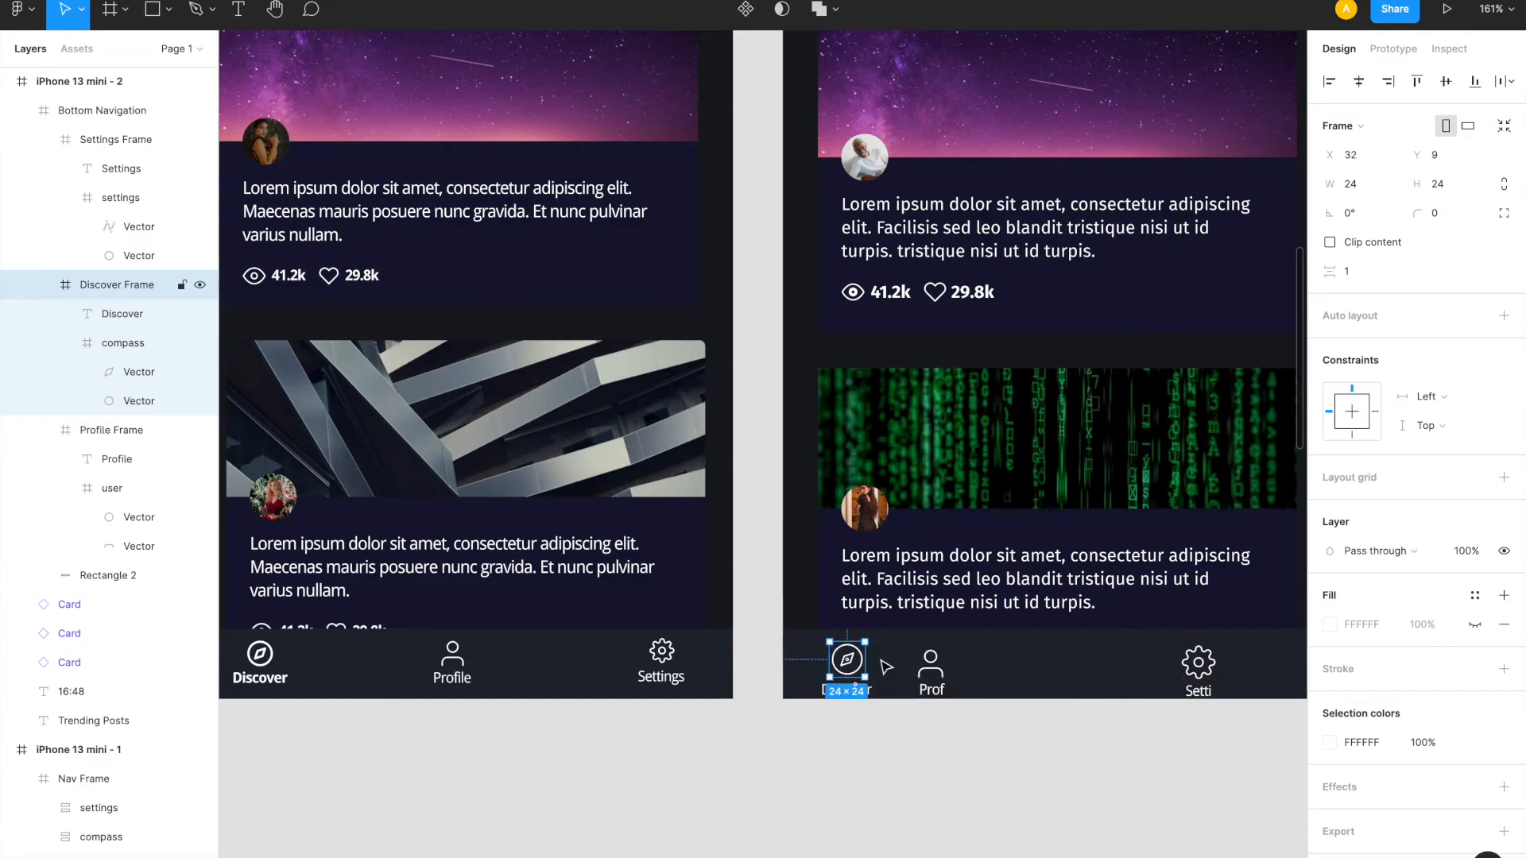
drag(934, 666, 1048, 677)
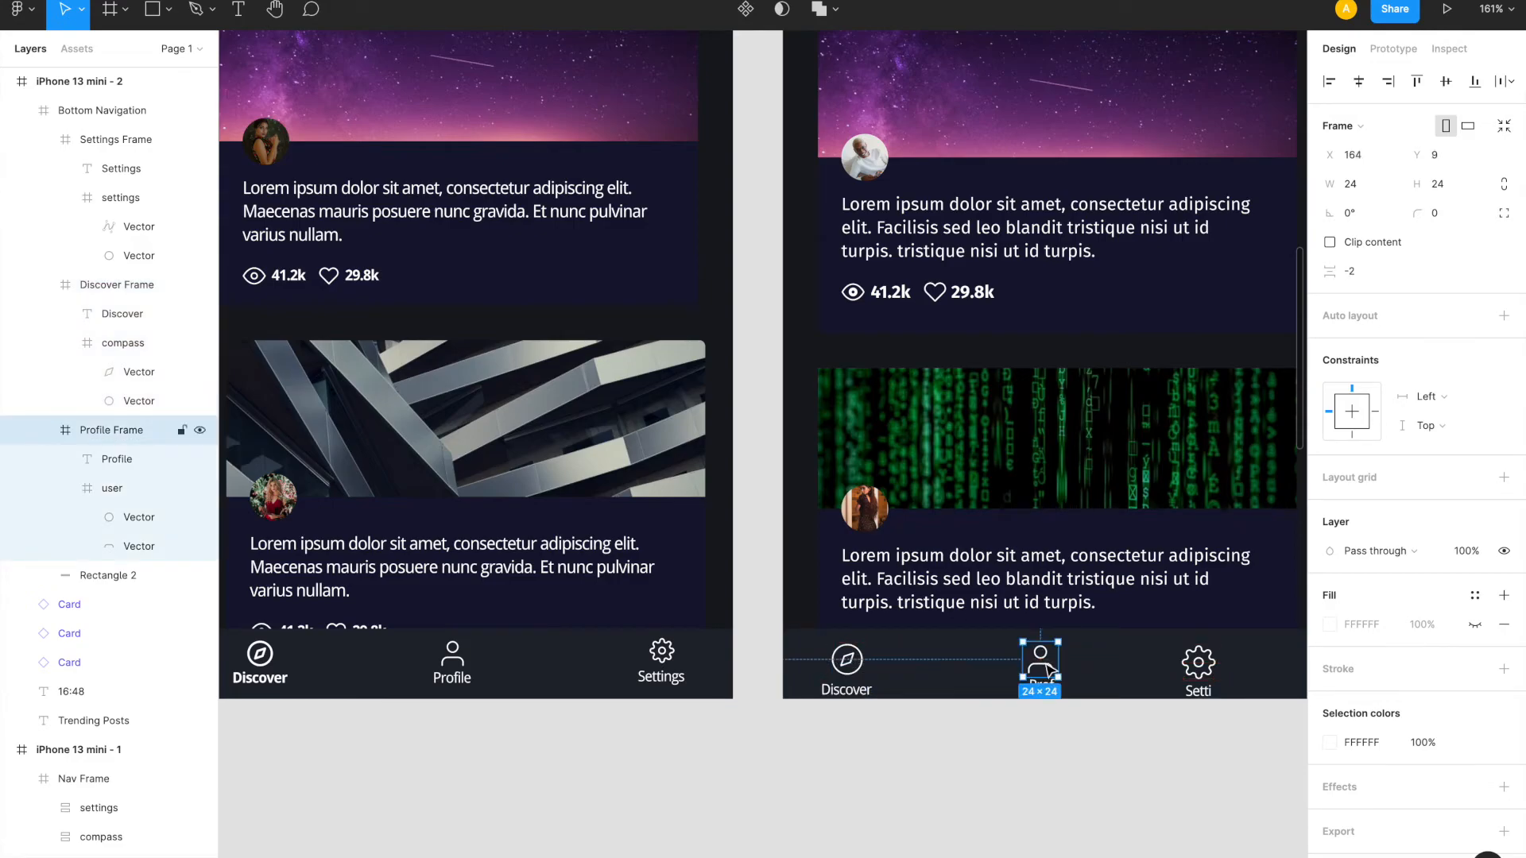
- Set the Discover, Profile and Settings text labels in the bottom navigation to auto width
scroll(1054, 679, right, 4)
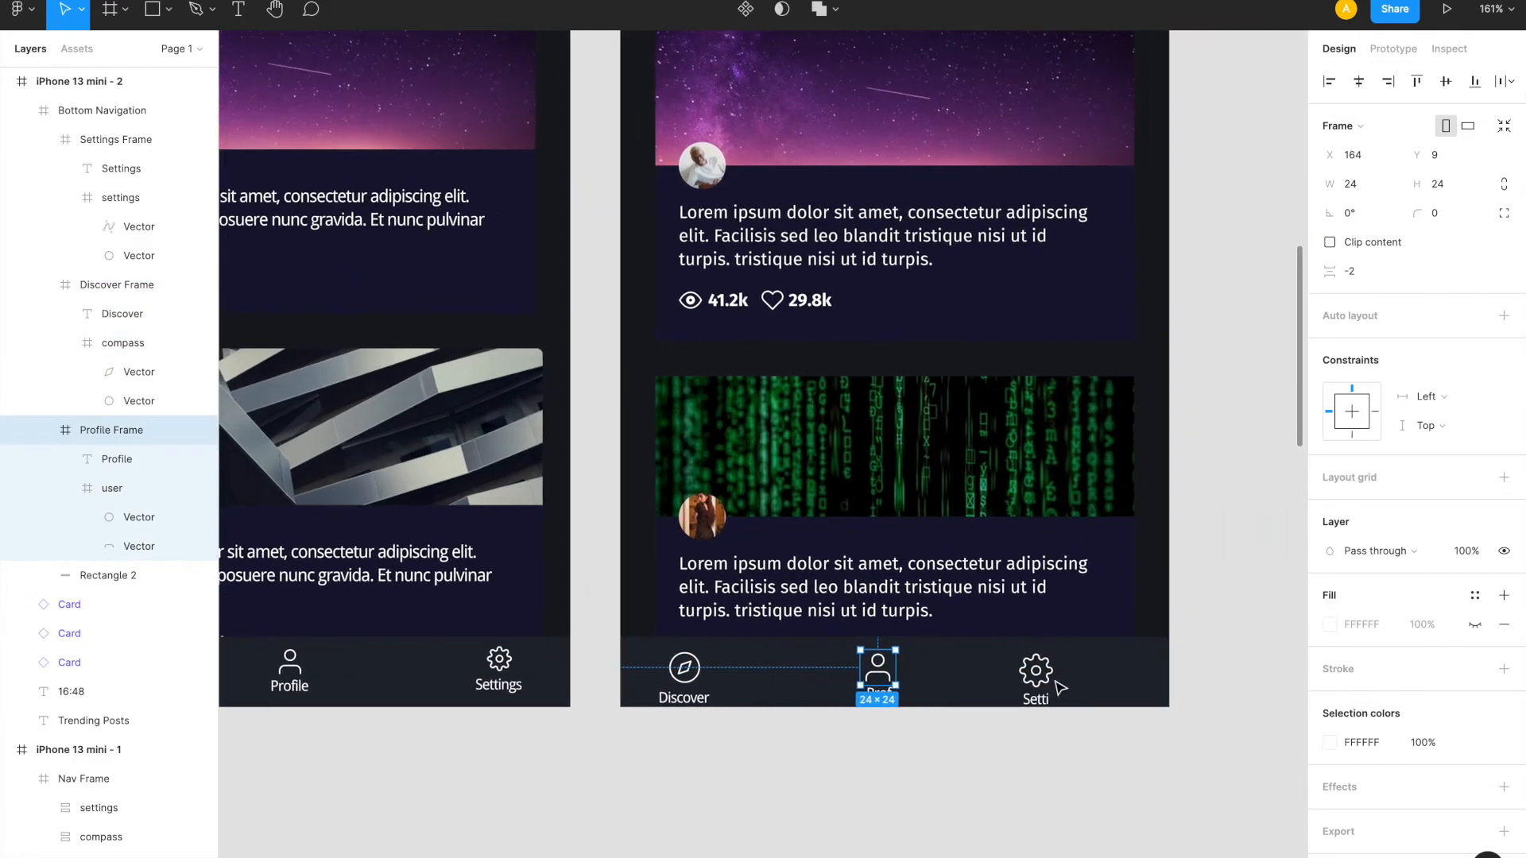
scroll(979, 719, left, 2)
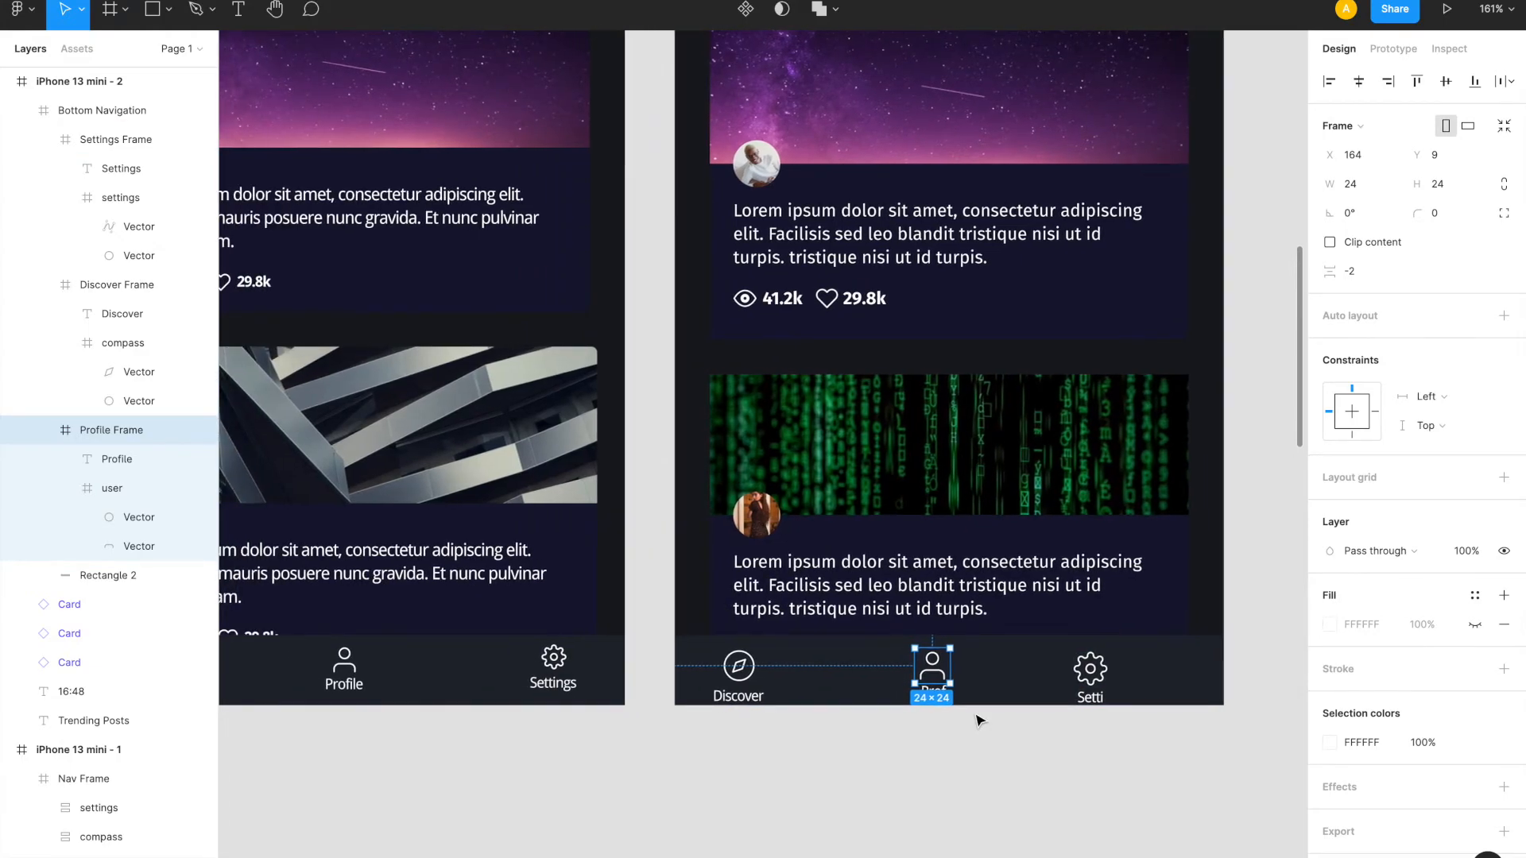
click(748, 701)
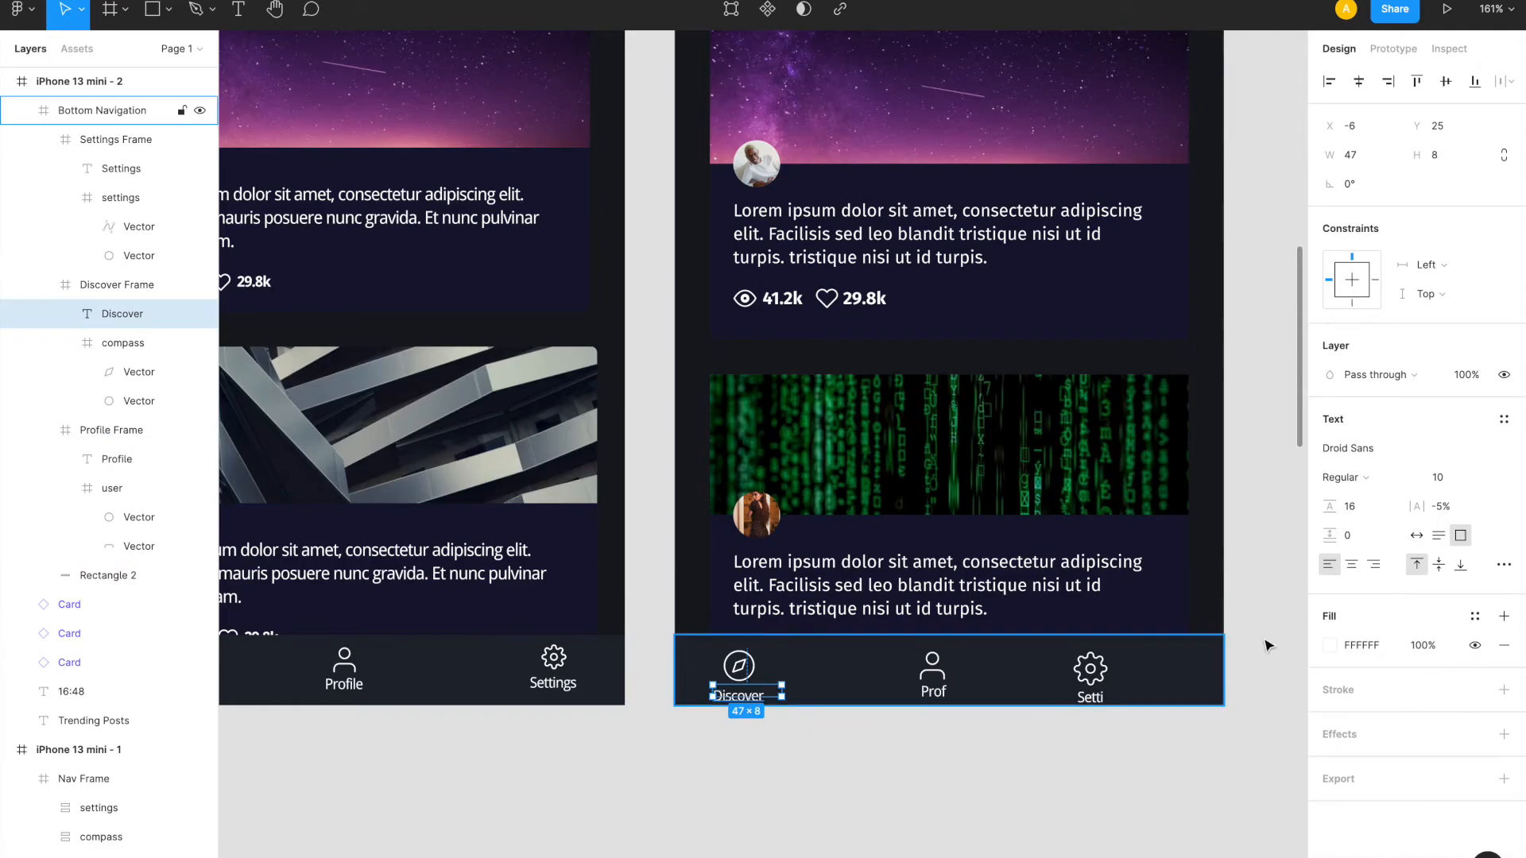
click(1416, 537)
click(936, 693)
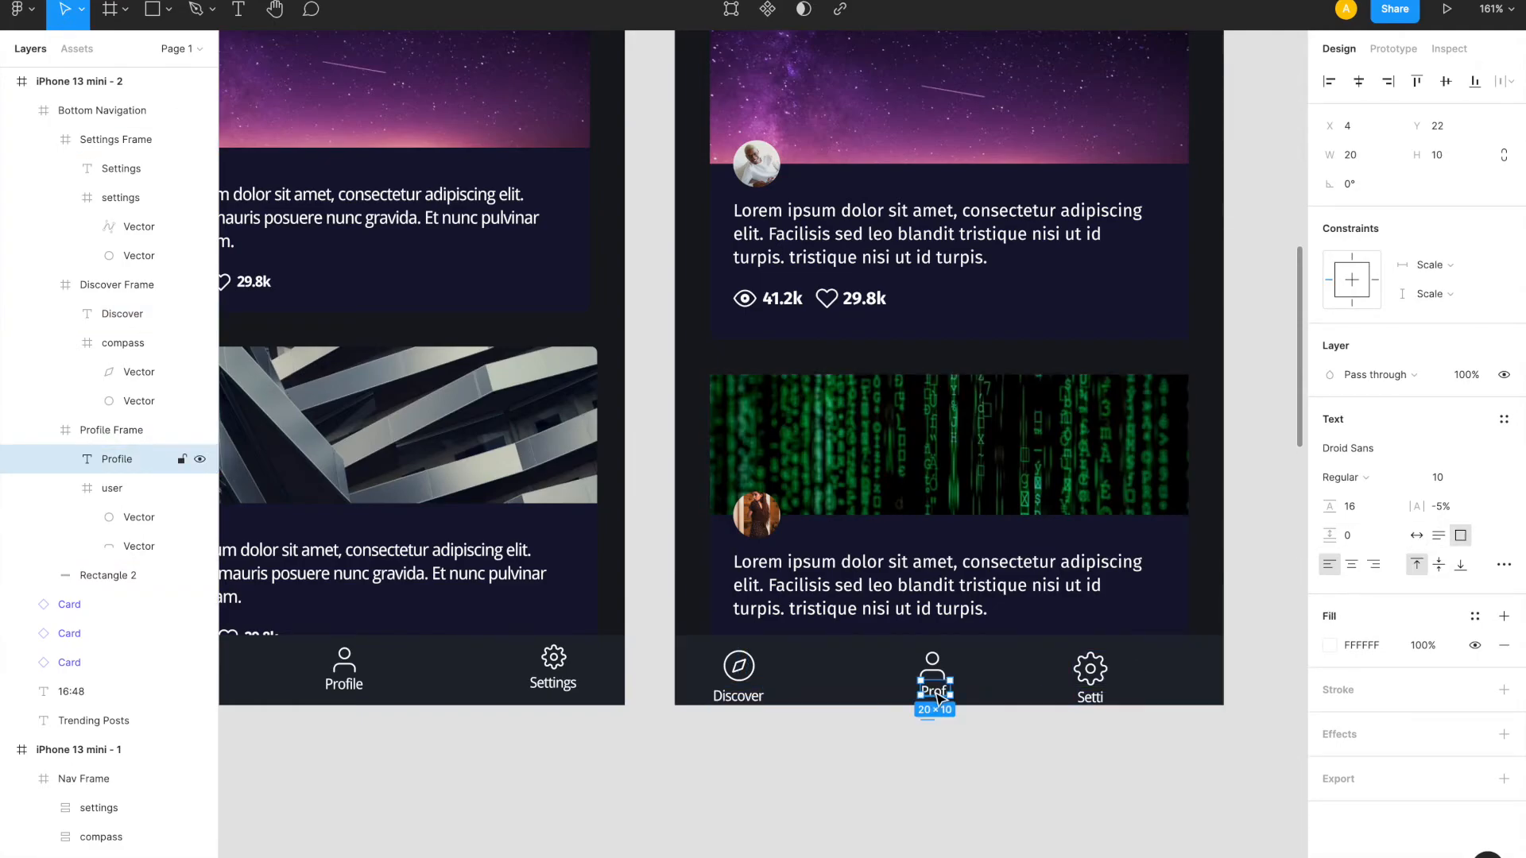
click(1416, 536)
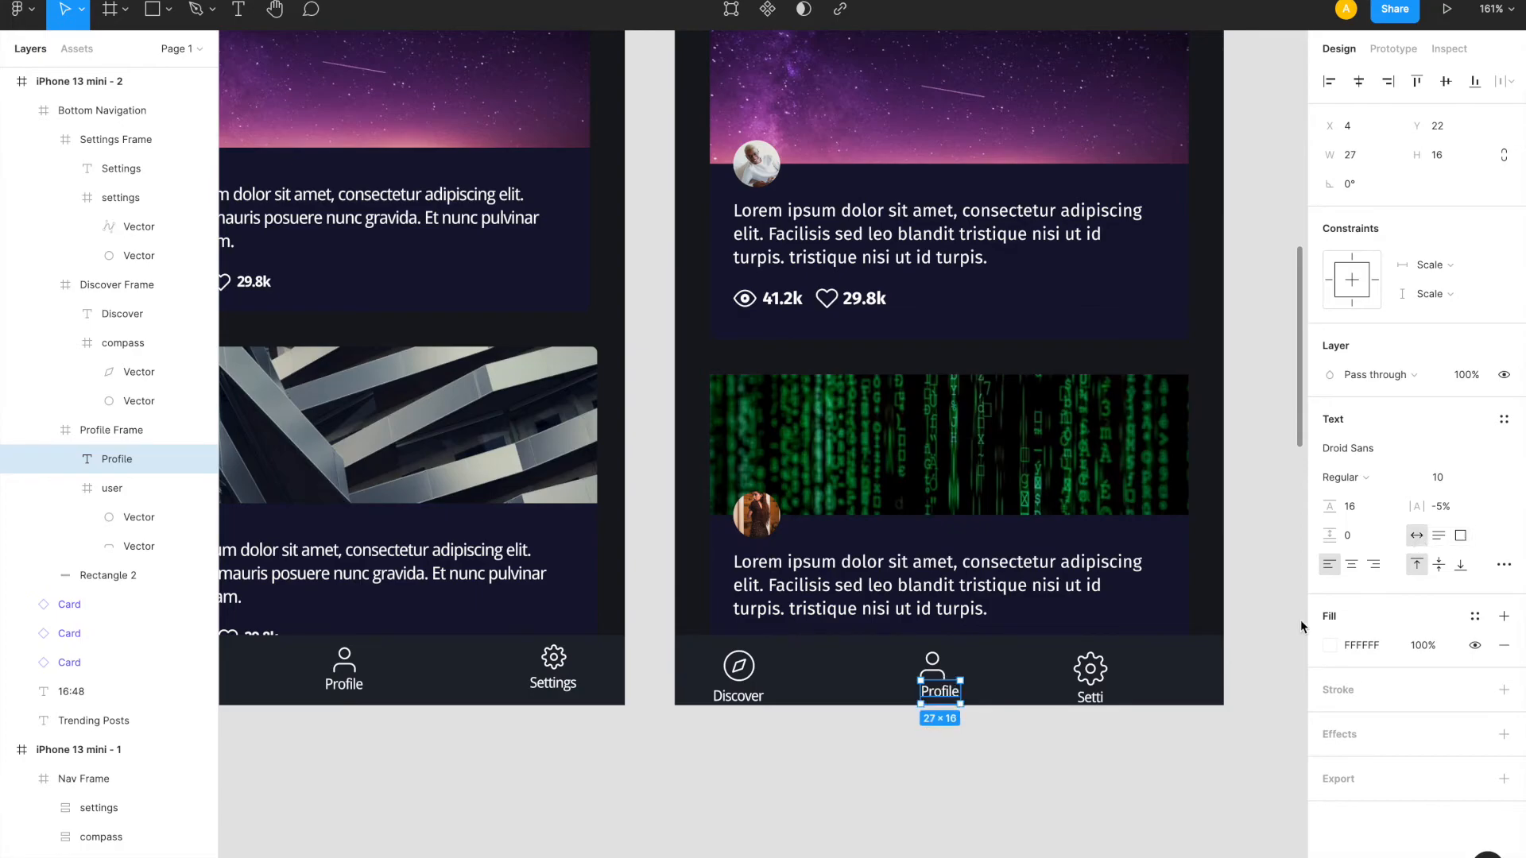
click(1091, 697)
click(1416, 536)
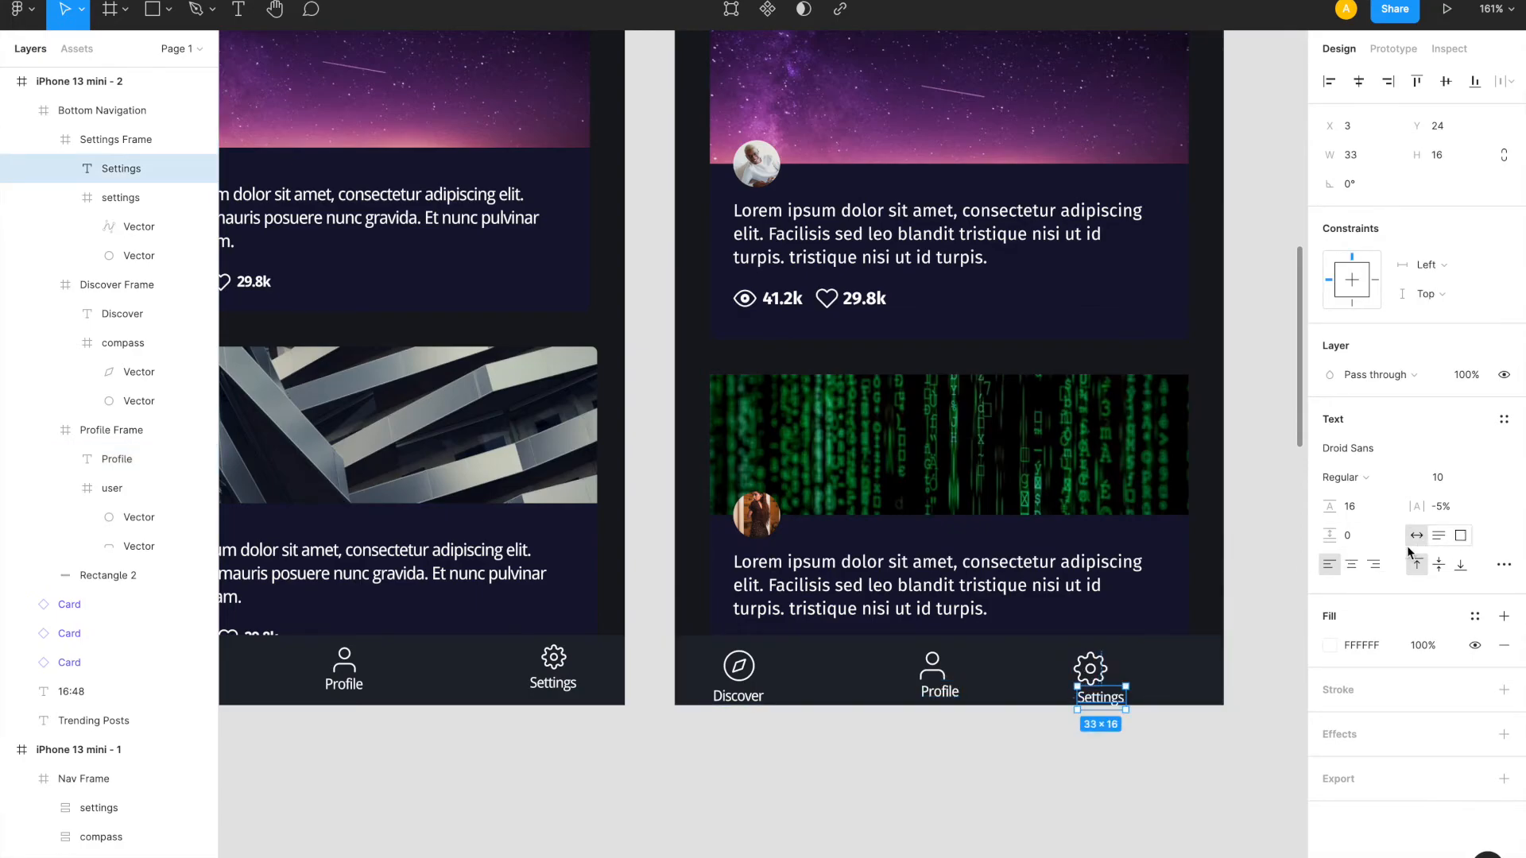
click(1175, 739)
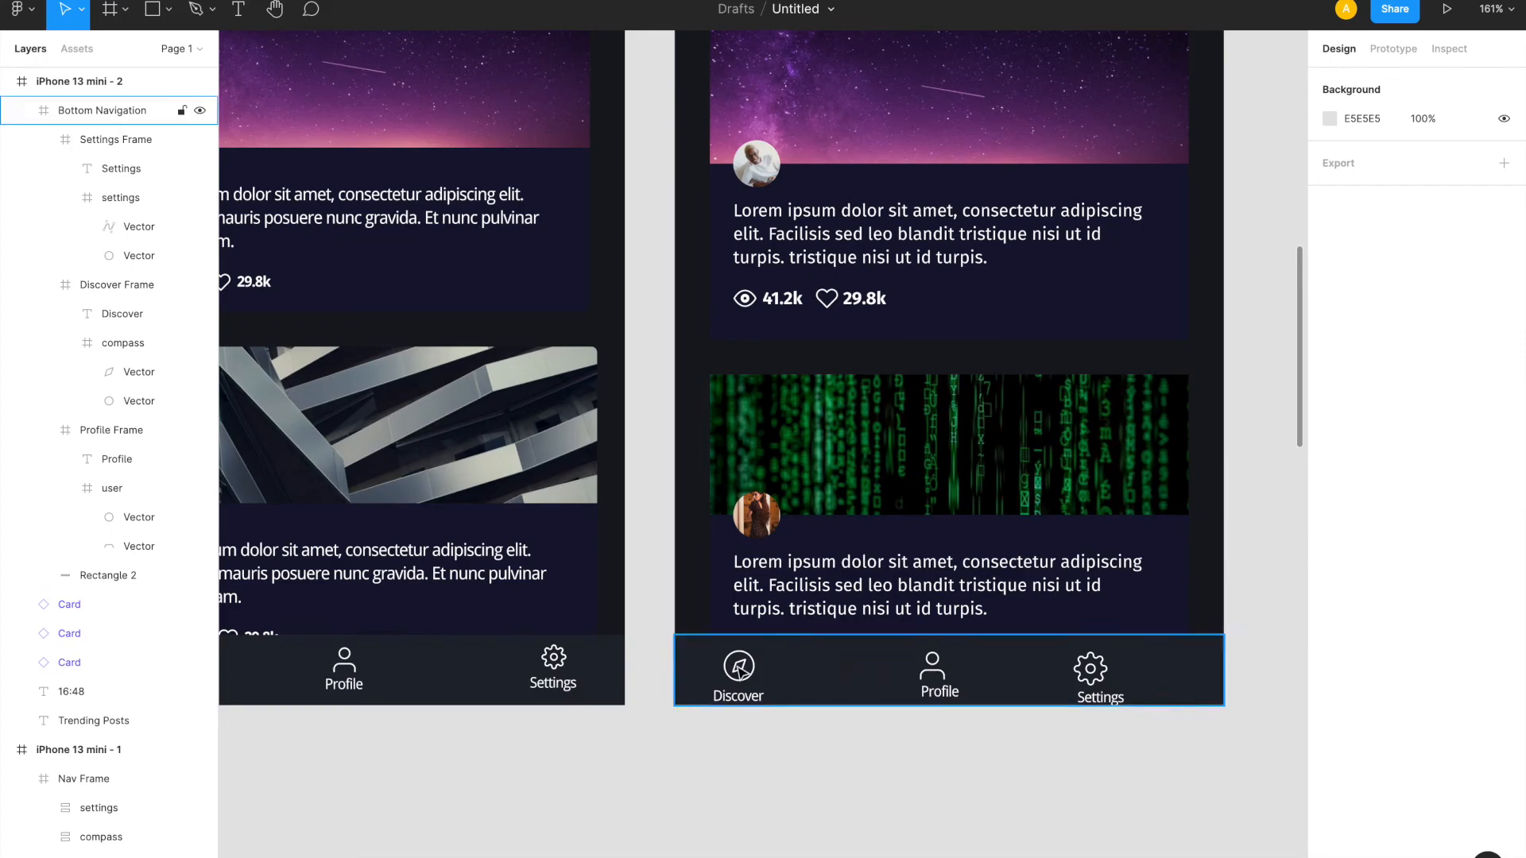
- Stretch the Discover Frame vertically to span the full navigation bar, at Y 0 with a height of 48
click(739, 667)
double_click(739, 668)
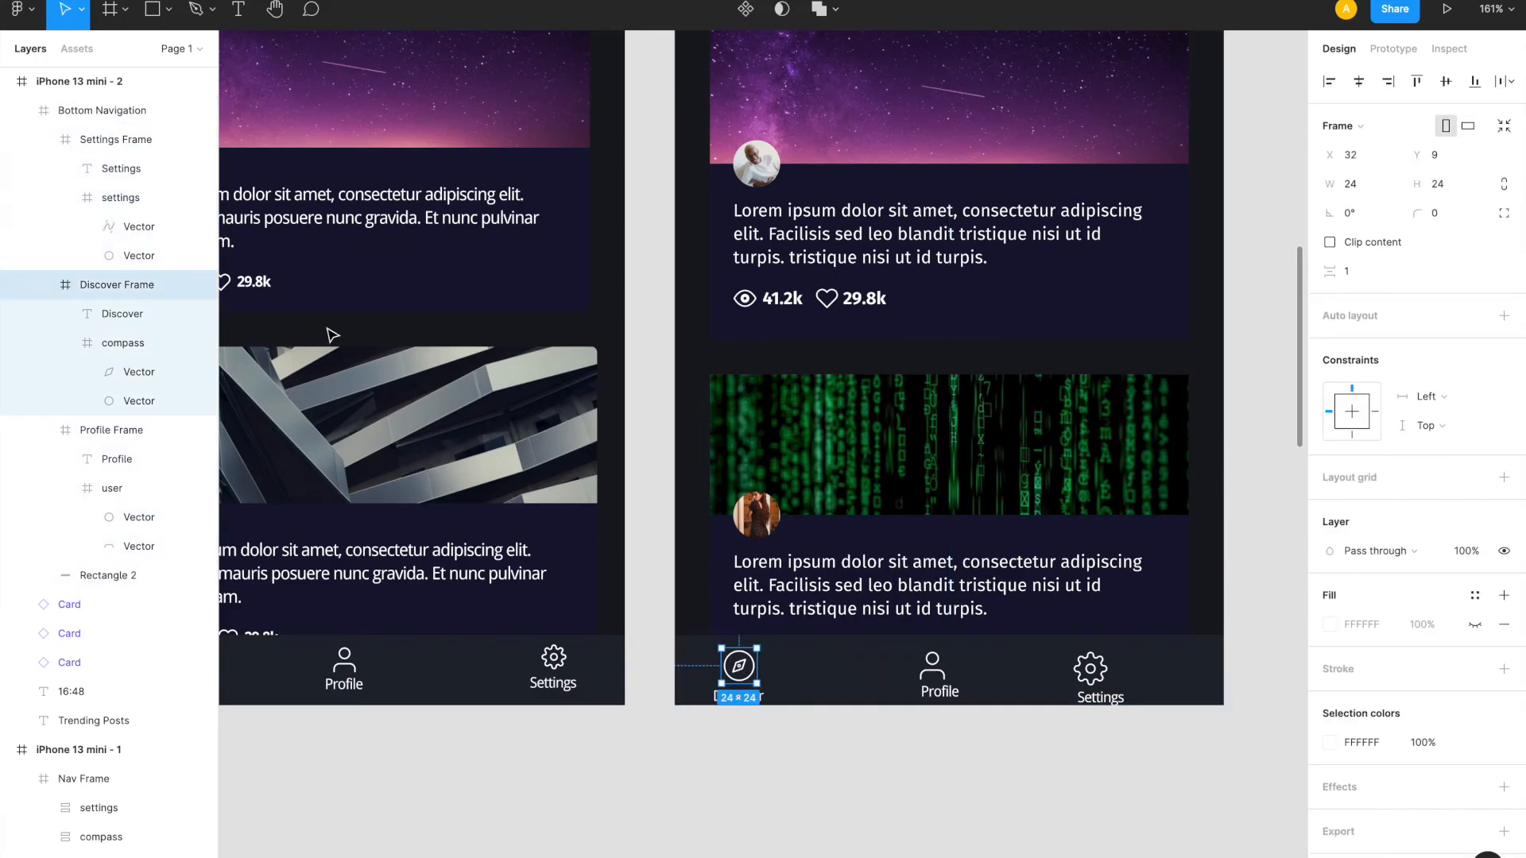
click(115, 342)
click(102, 284)
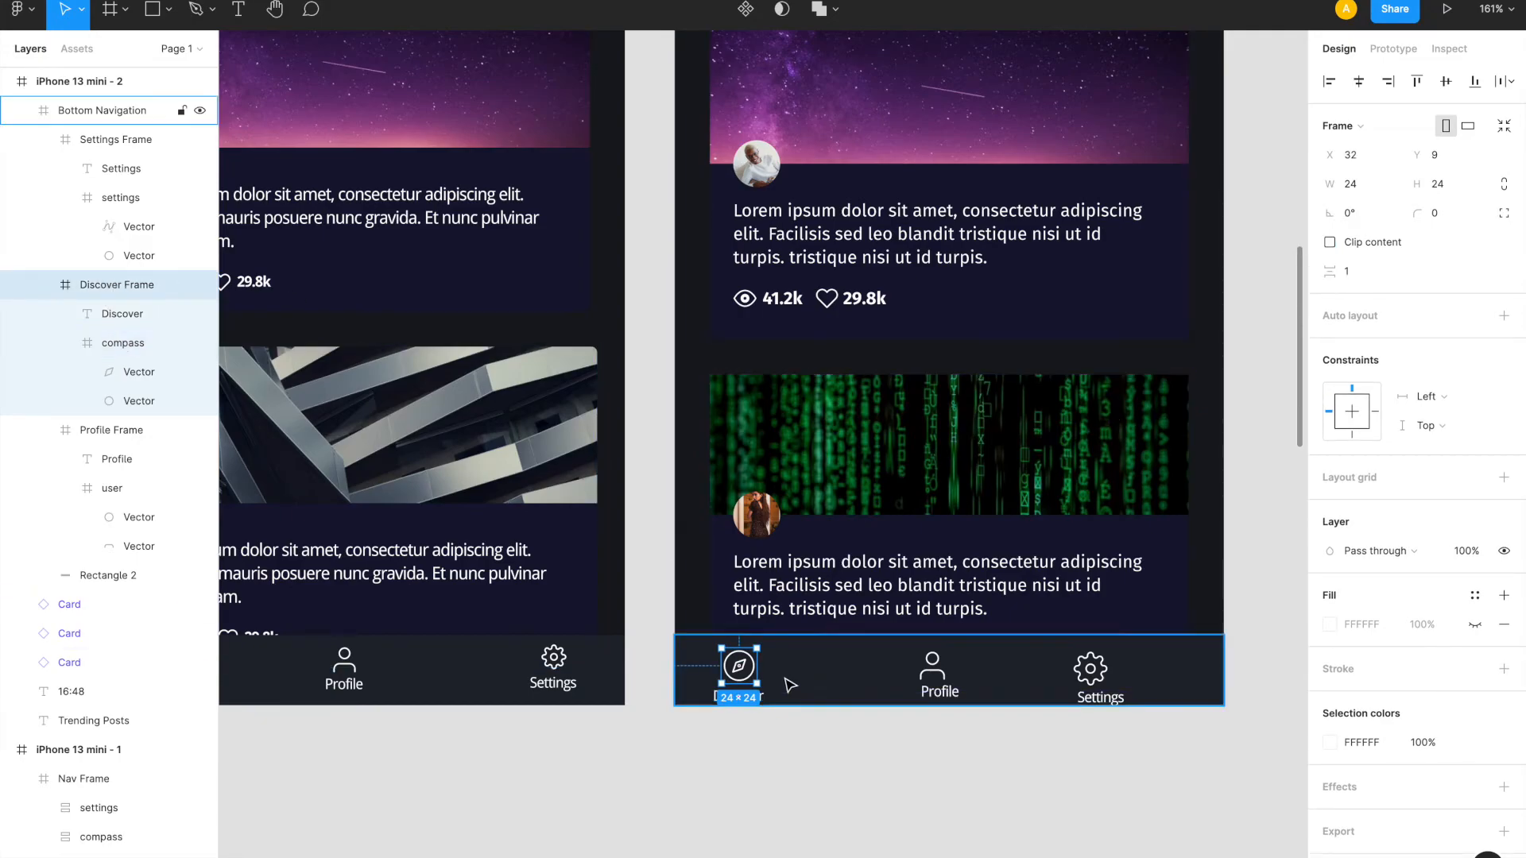
drag(739, 683, 739, 701)
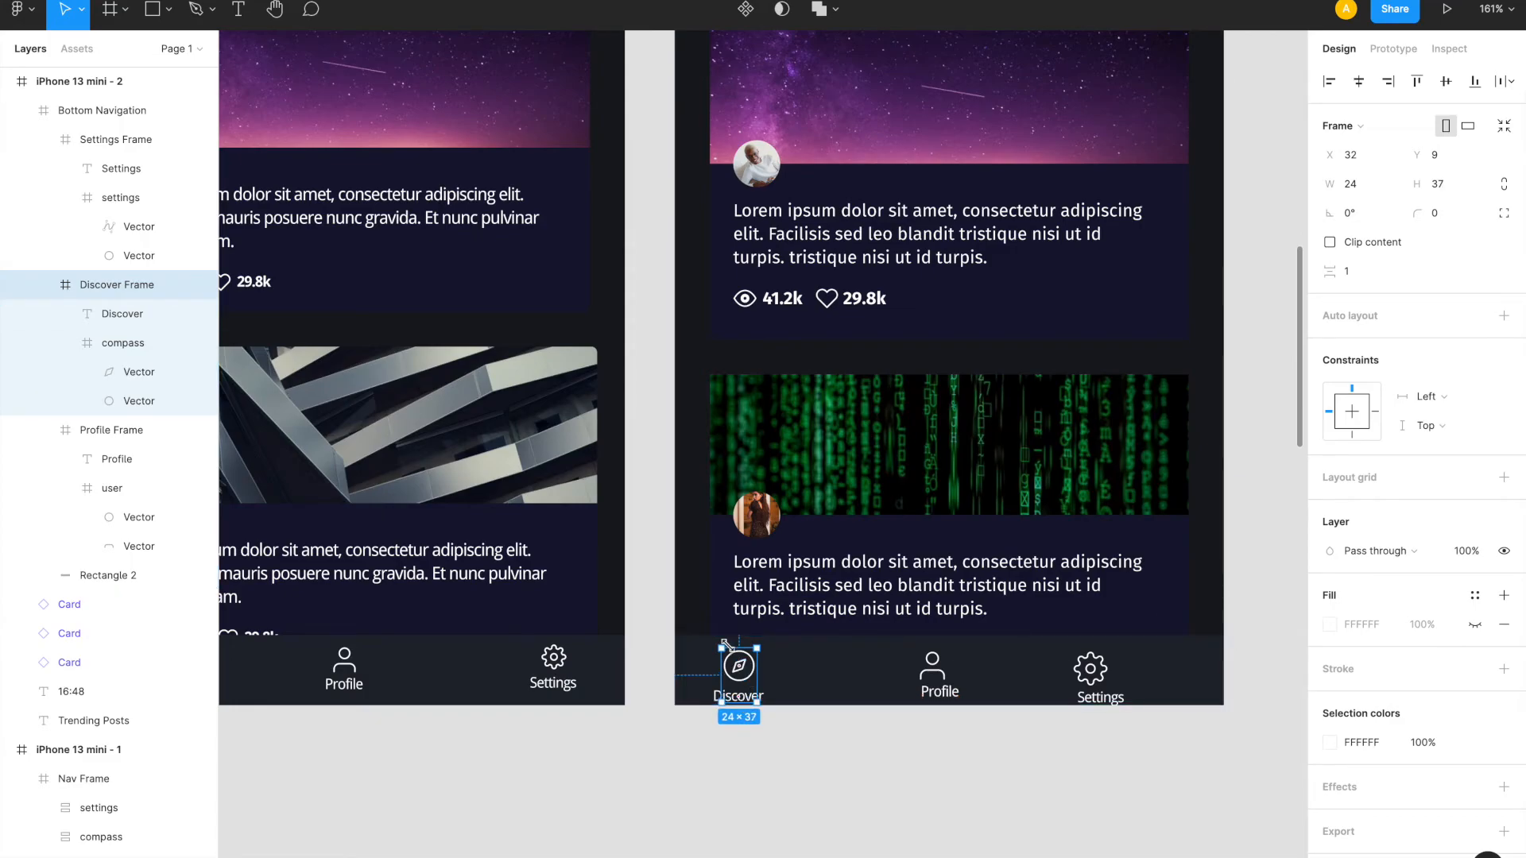
drag(736, 648, 739, 636)
drag(739, 703, 739, 705)
- Stretch the Profile Frame vertically to the navigation bar's full height, at Y 0 and 48 high
click(938, 682)
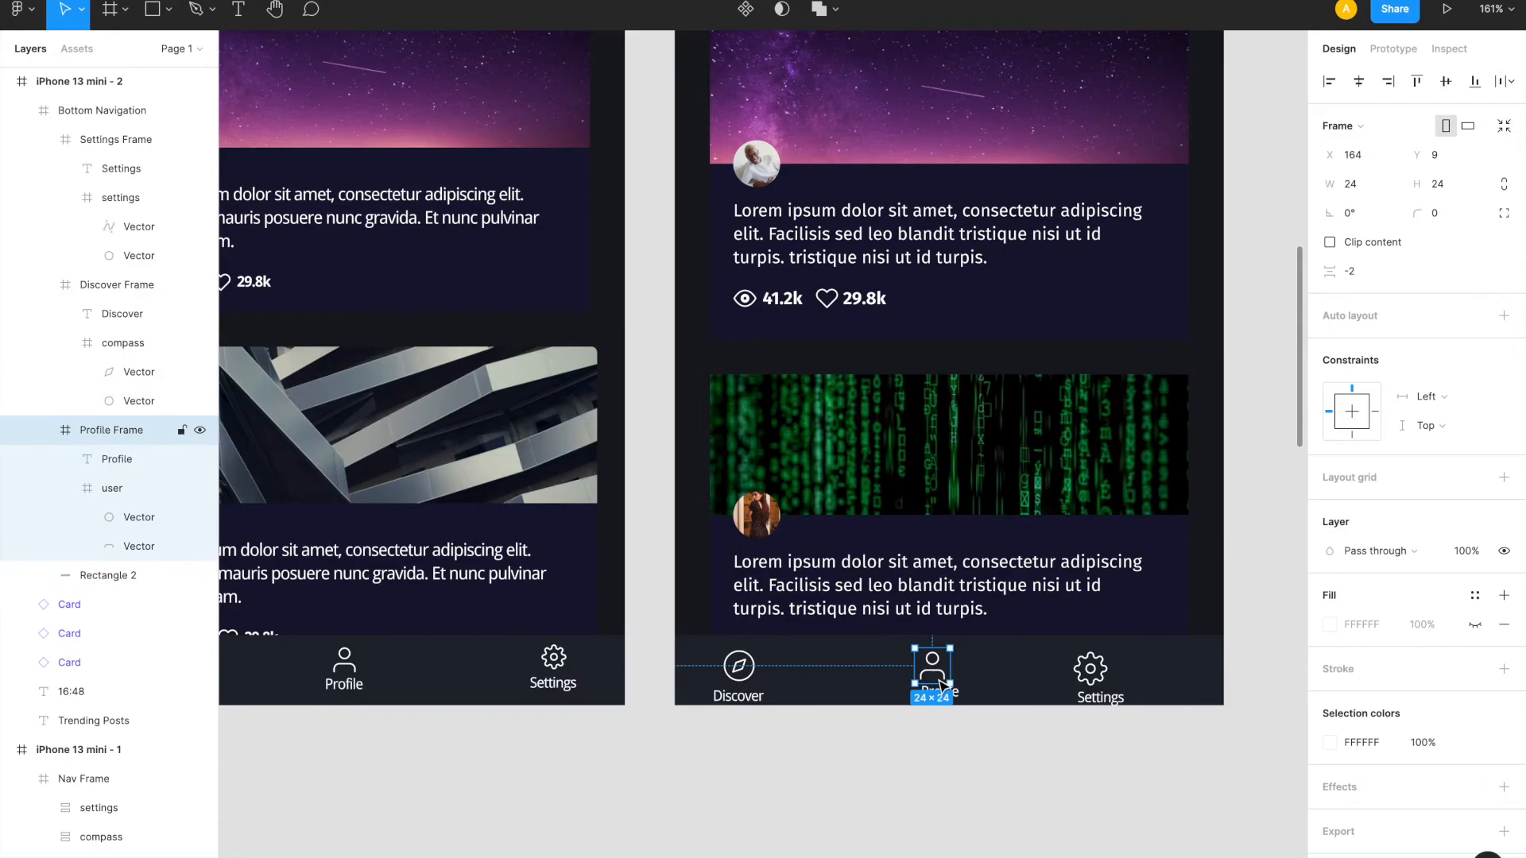
drag(927, 648, 923, 704)
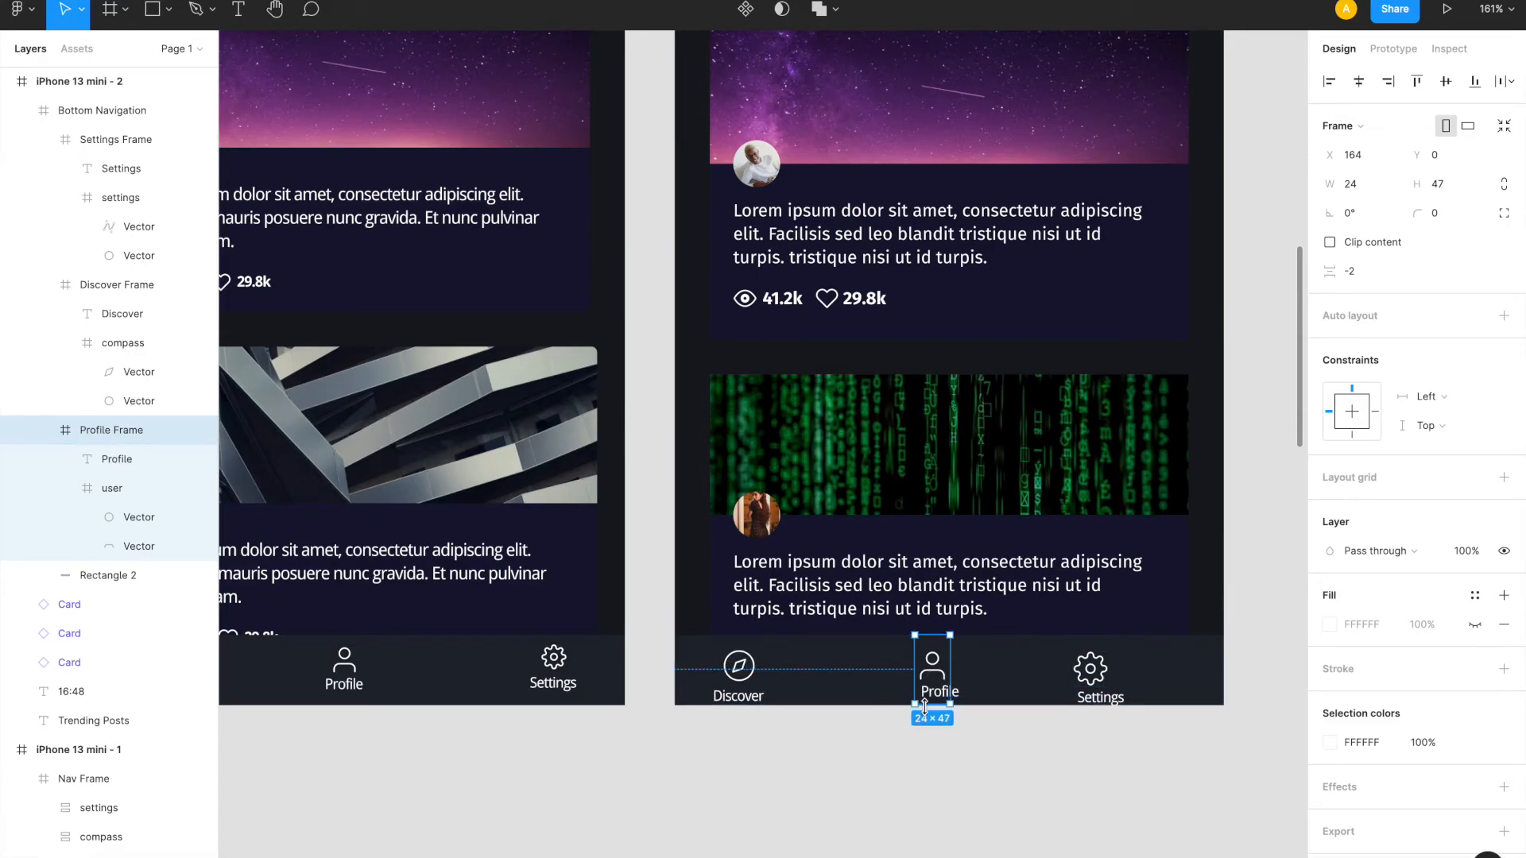
drag(925, 707, 924, 707)
- Extend the Settings Frame to the full height of the navigation bar, at Y 0 and 48 high
click(1088, 672)
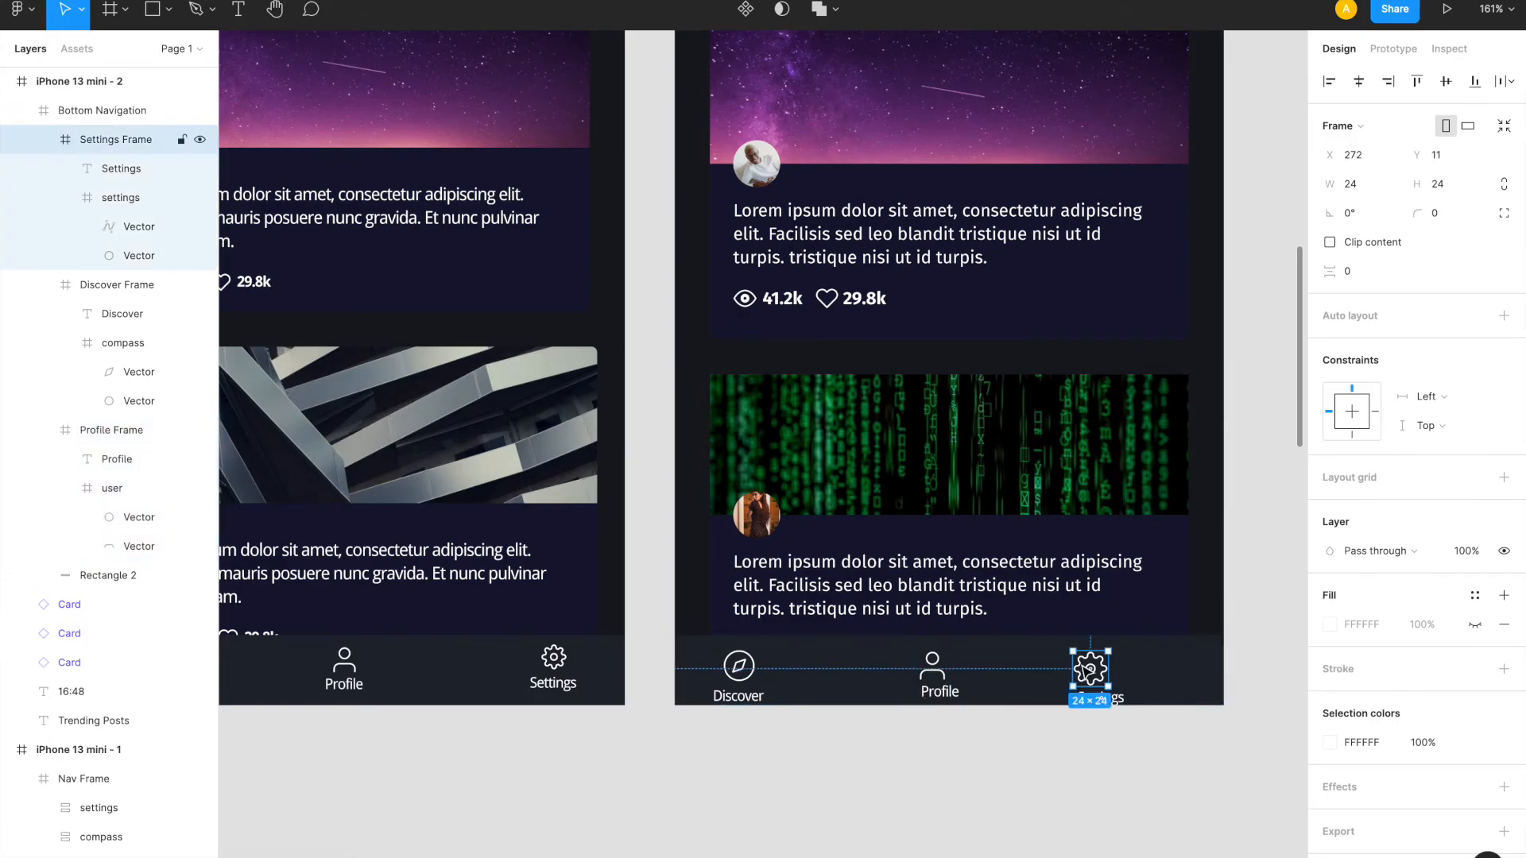
drag(1081, 648, 1082, 635)
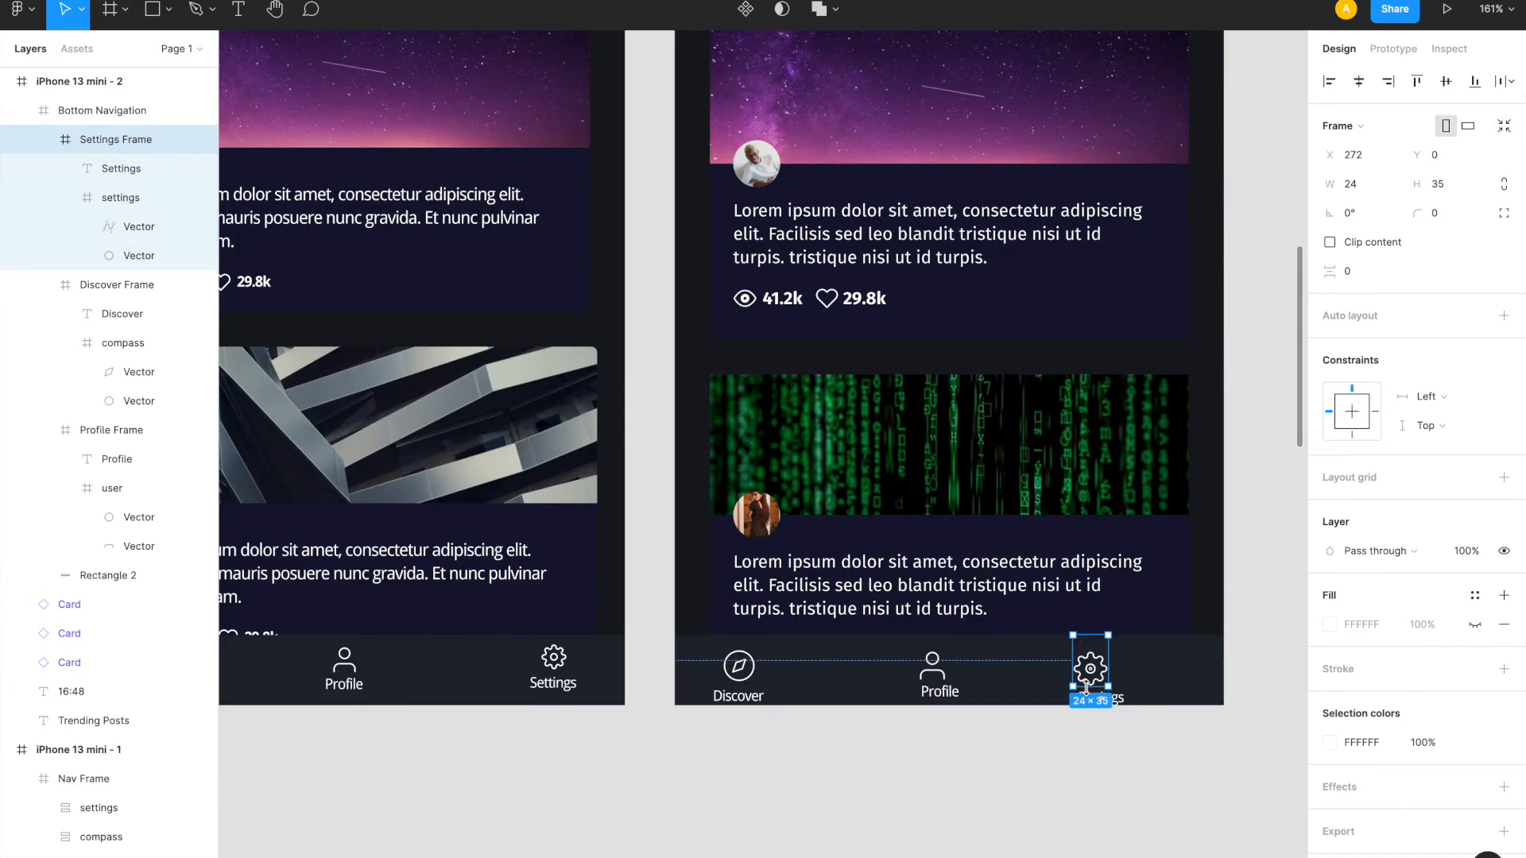
drag(1087, 687, 1091, 704)
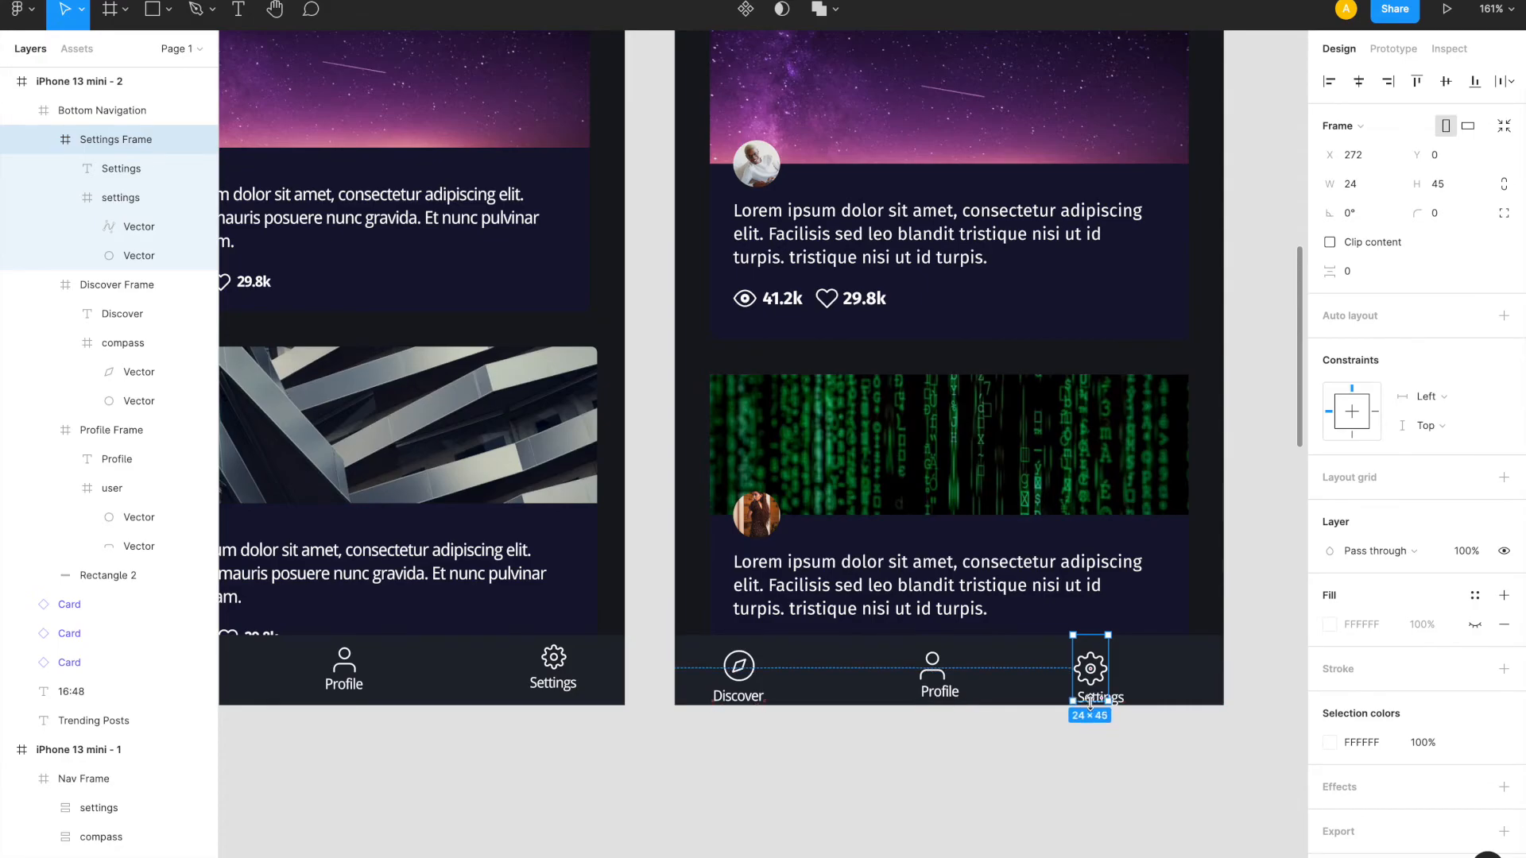
drag(1091, 704, 1091, 706)
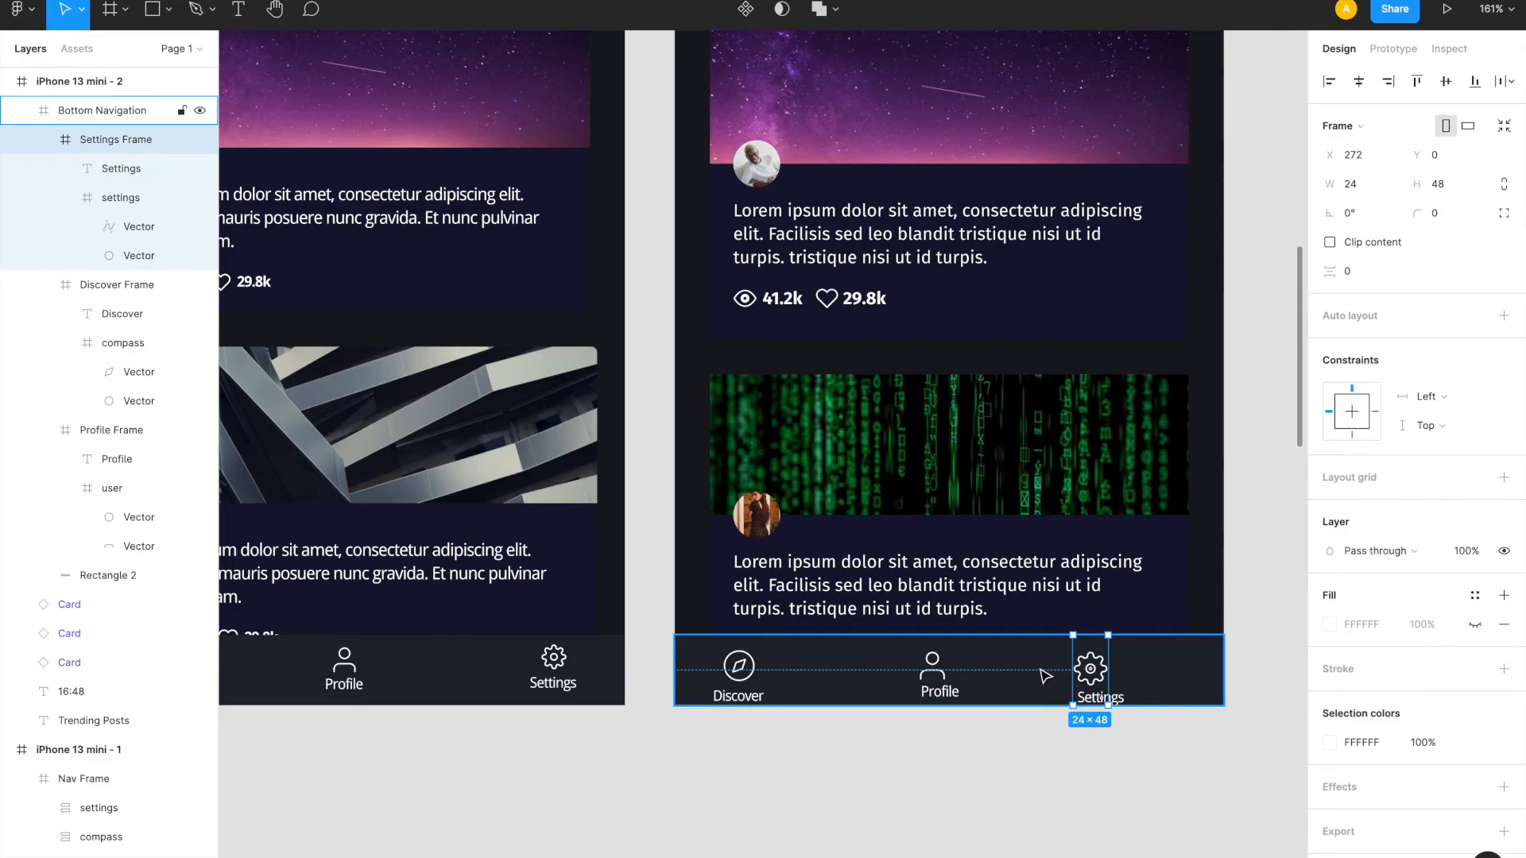
click(809, 781)
- Widen the Discover Frame to 48 at X 22 and give it vertical auto layout with centred items and an item spacing of 2
double_click(737, 677)
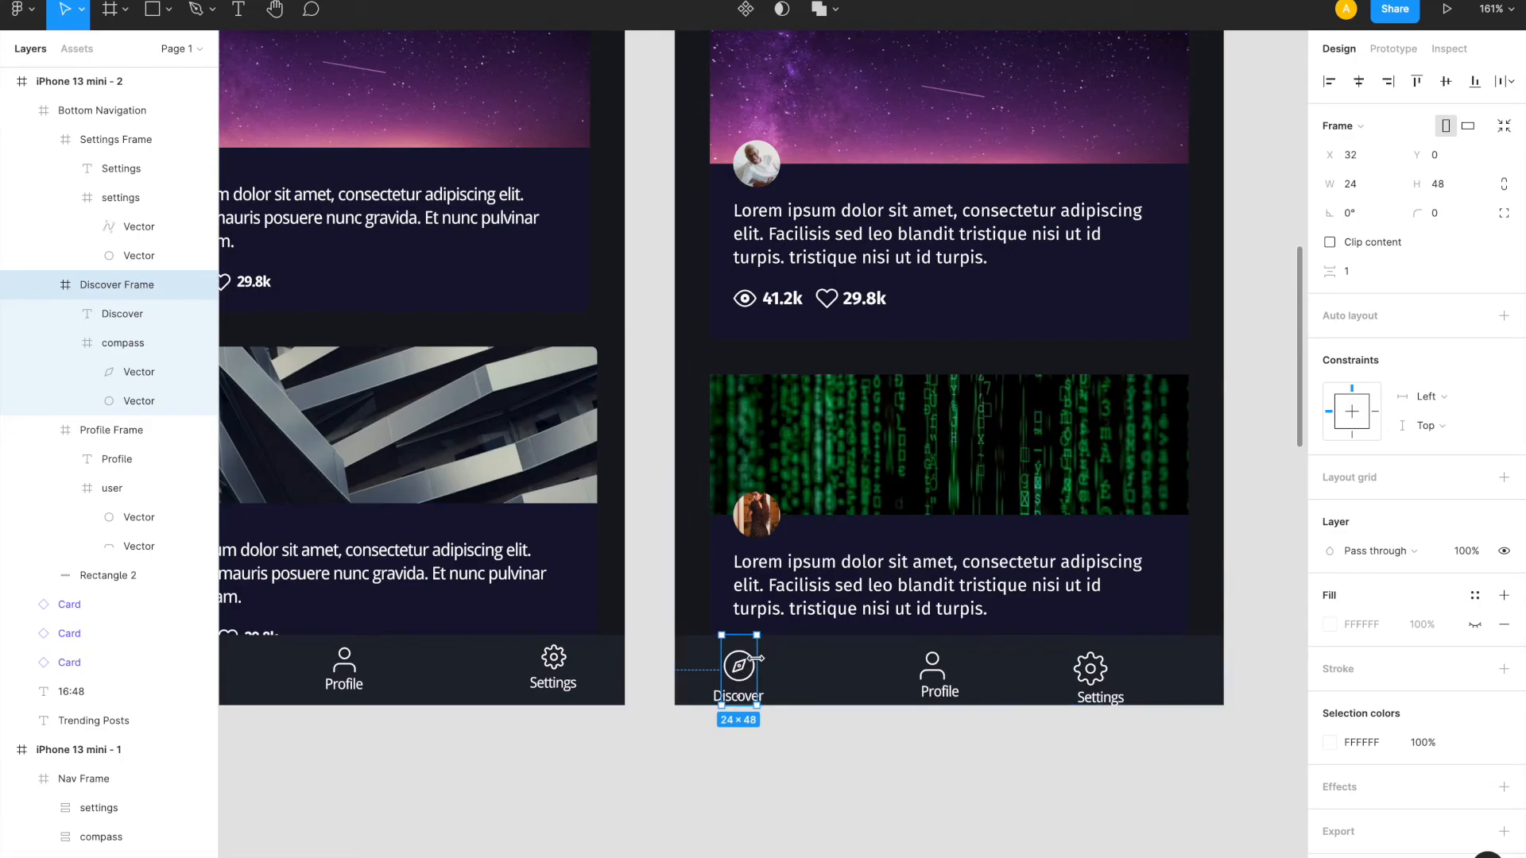
drag(756, 657, 707, 660)
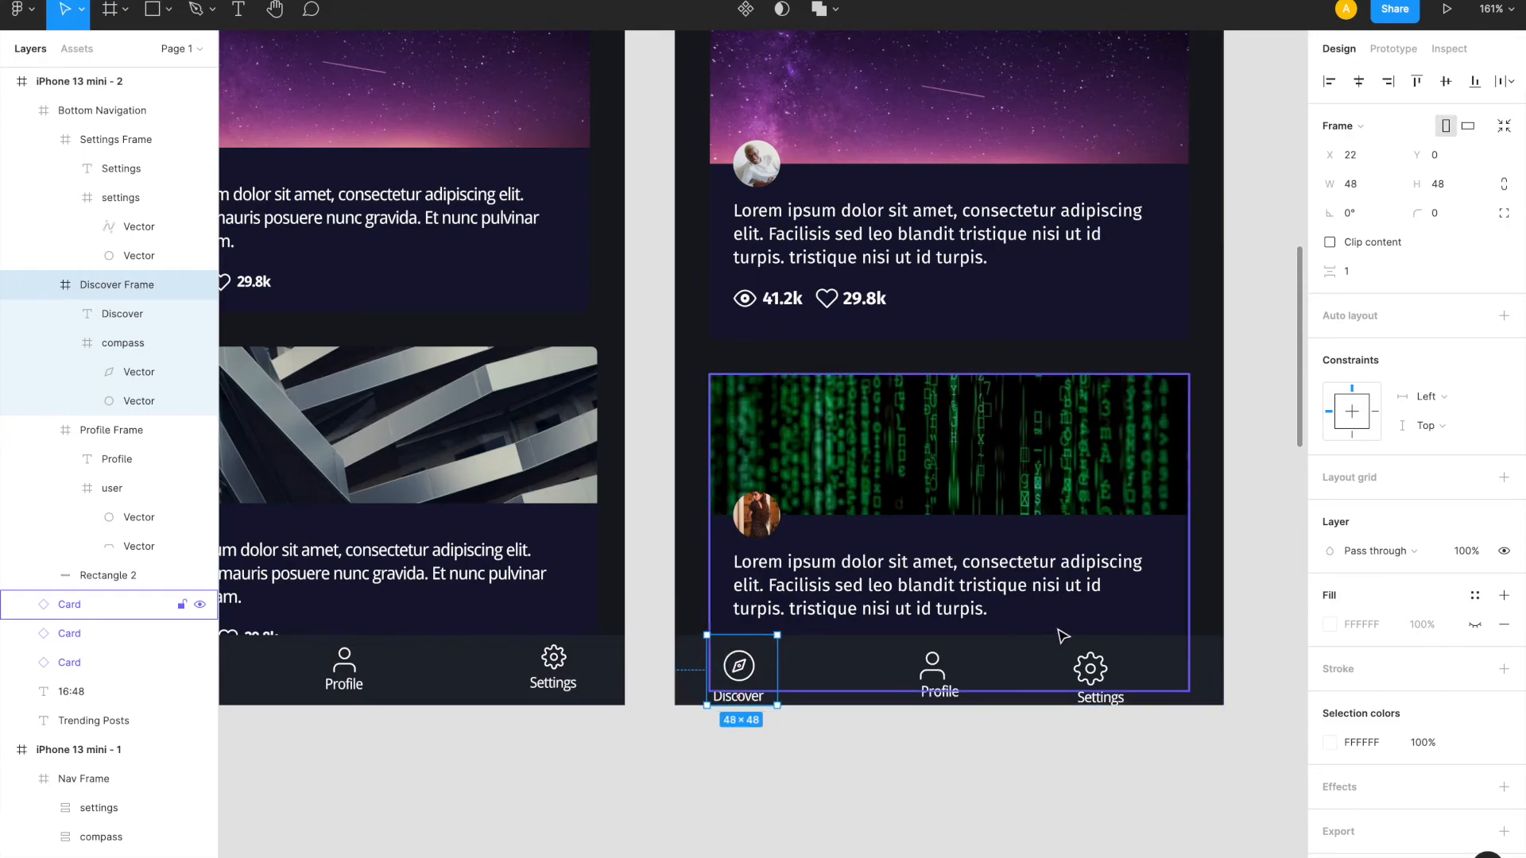
click(1504, 317)
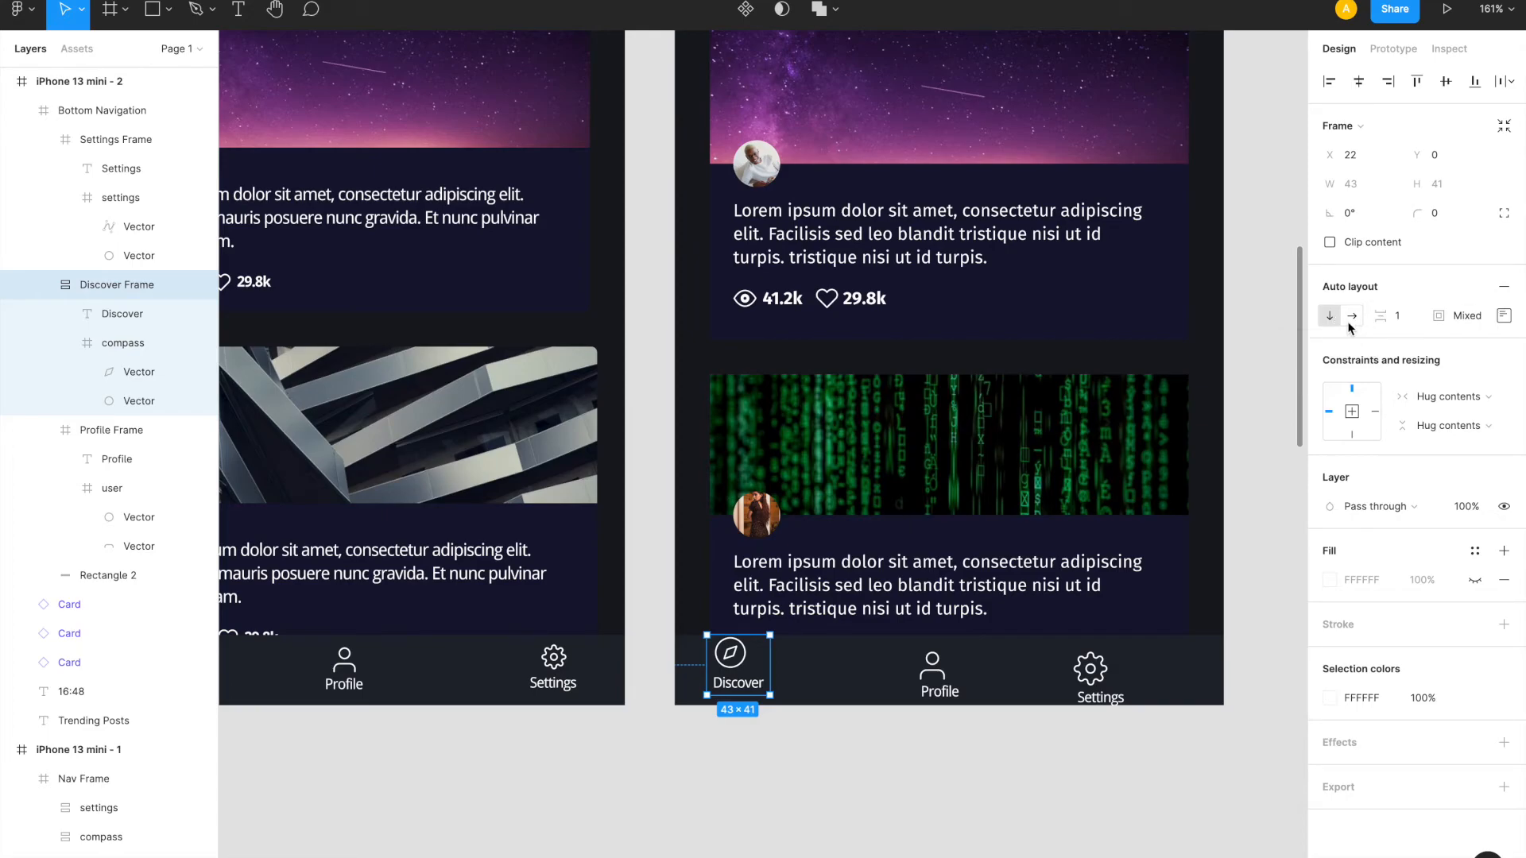
click(1501, 318)
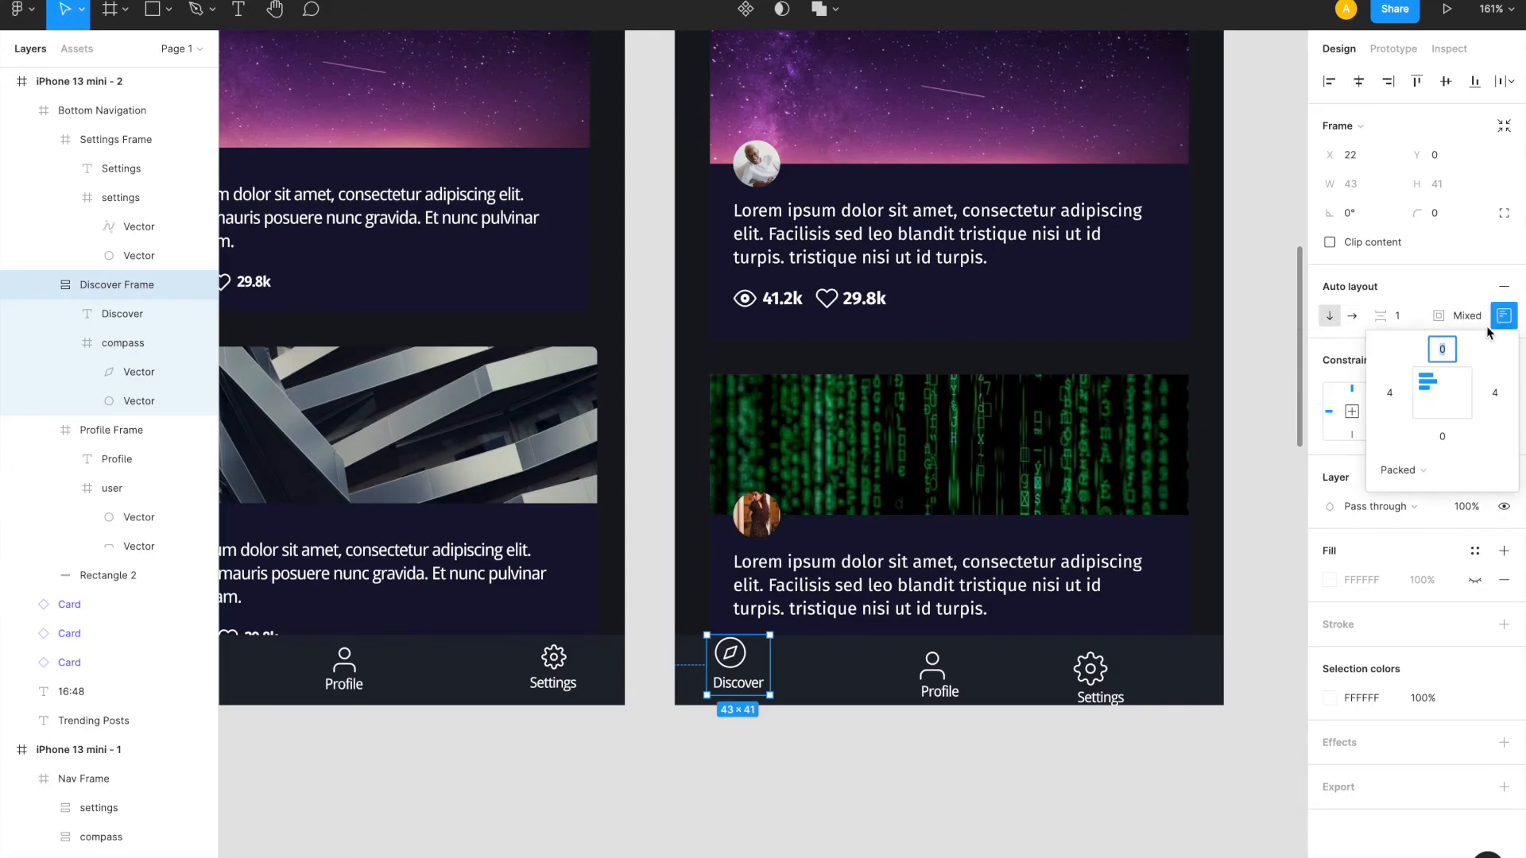
click(1441, 392)
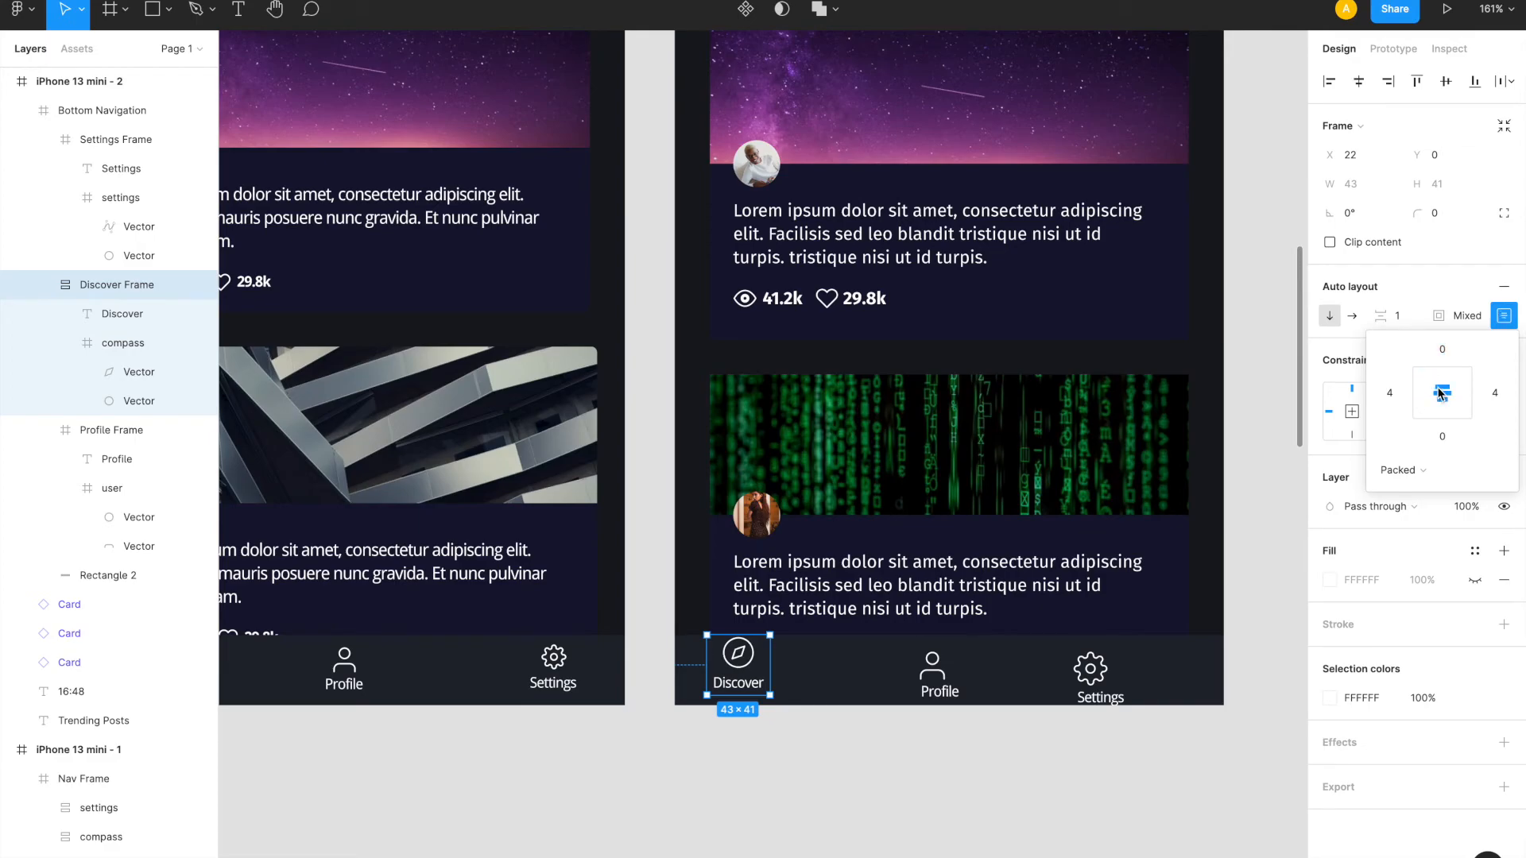
click(1414, 321)
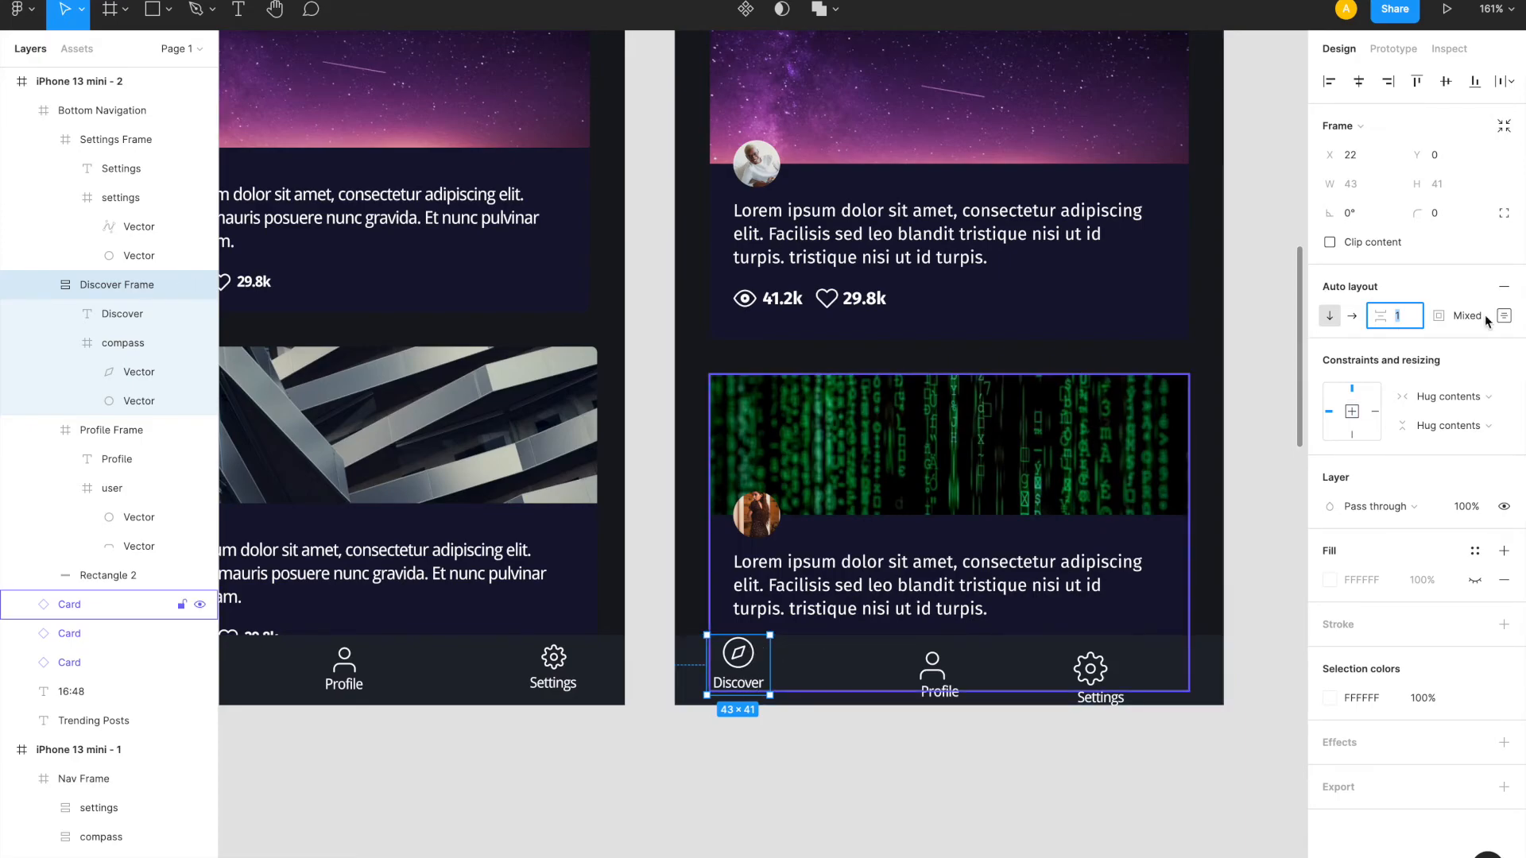
key(Return)
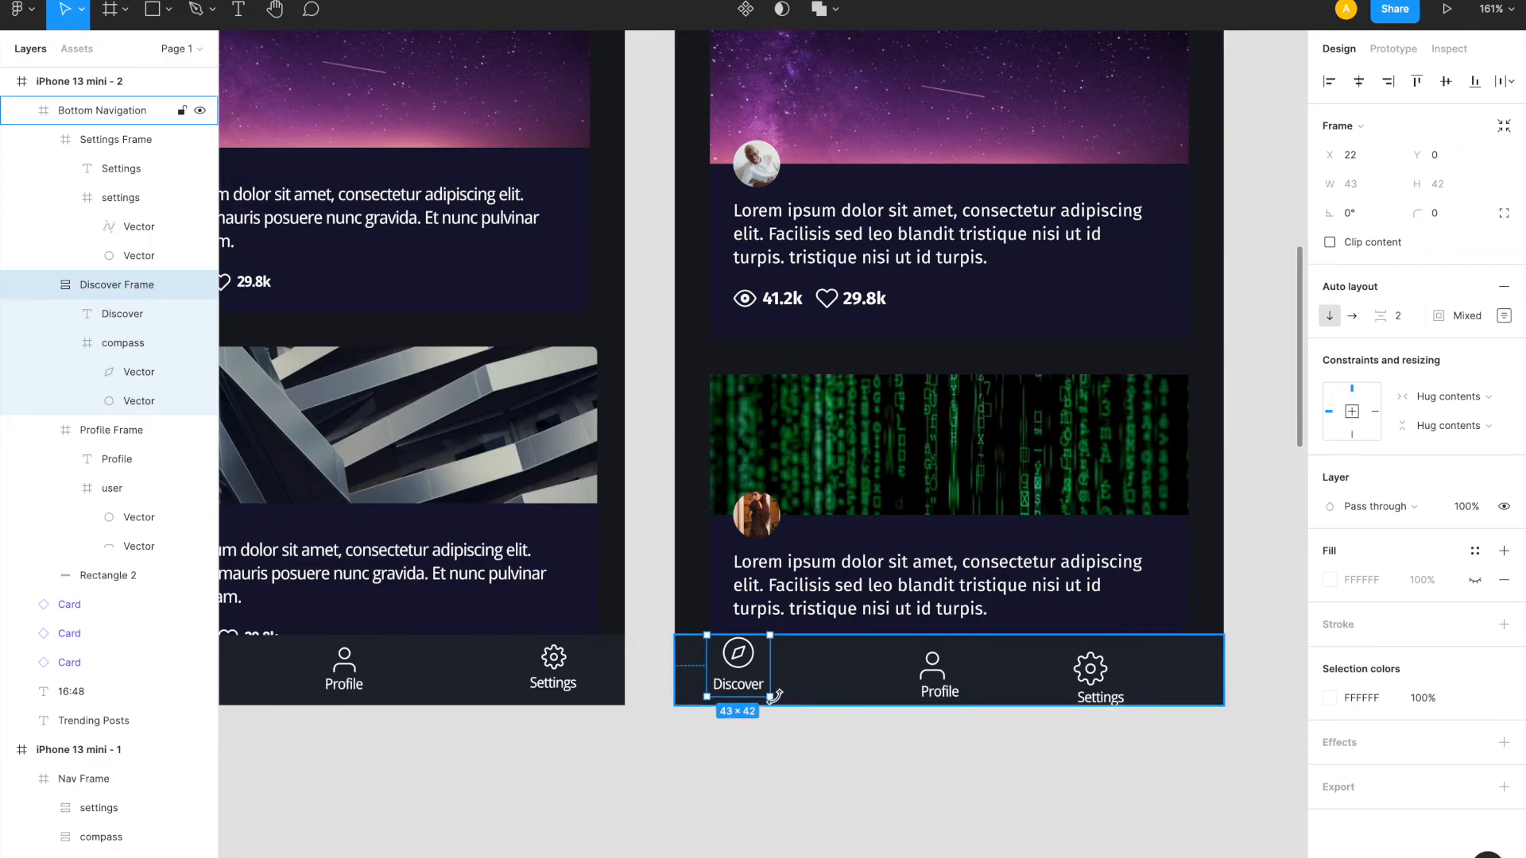
- Try a left and right auto layout padding of 6 on the Discover Frame, and return both sides to 4
click(933, 682)
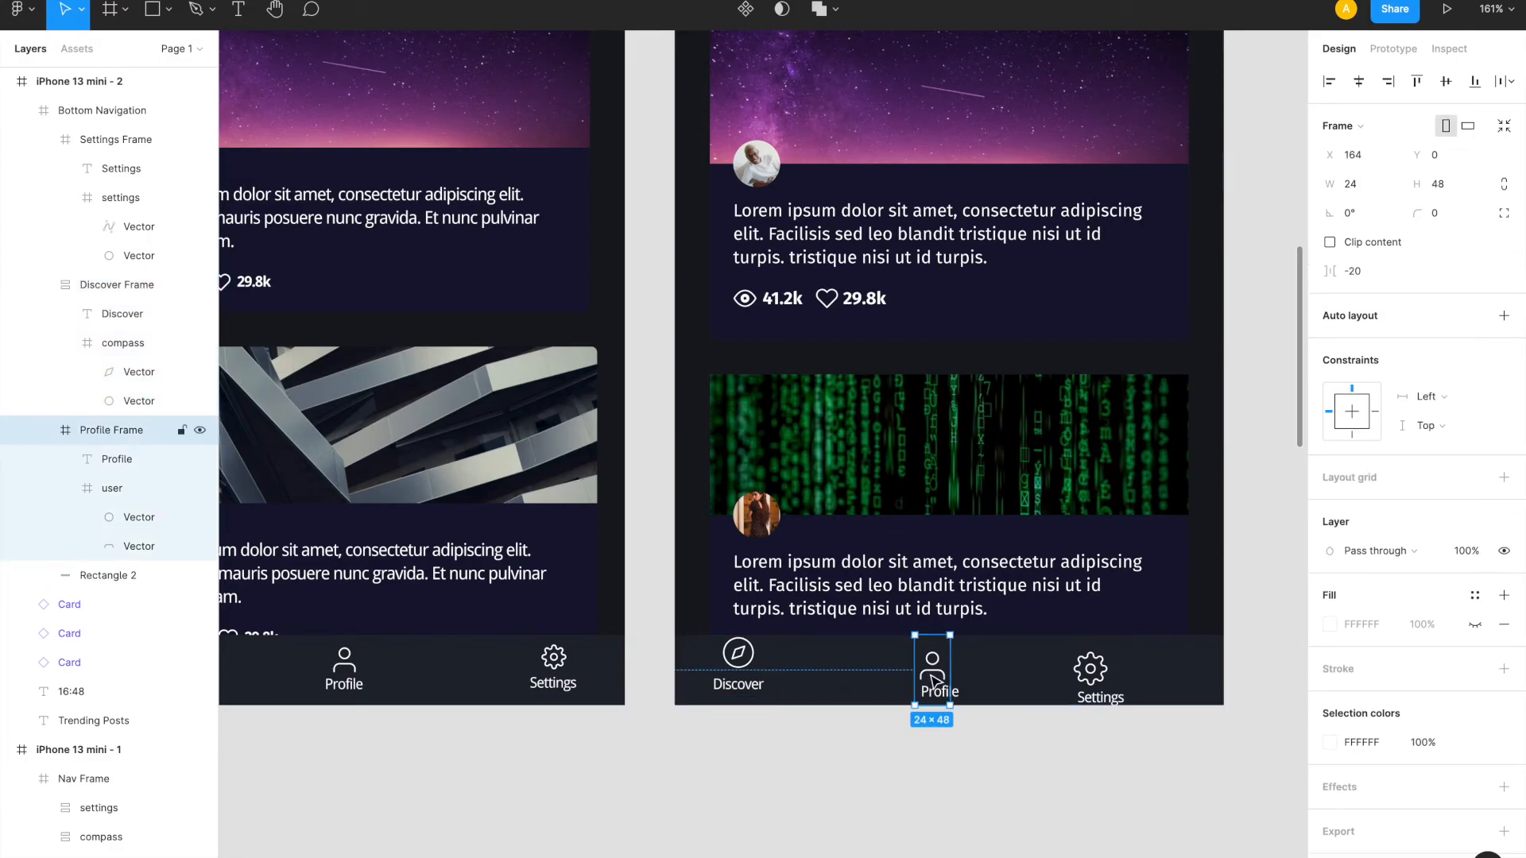
click(727, 674)
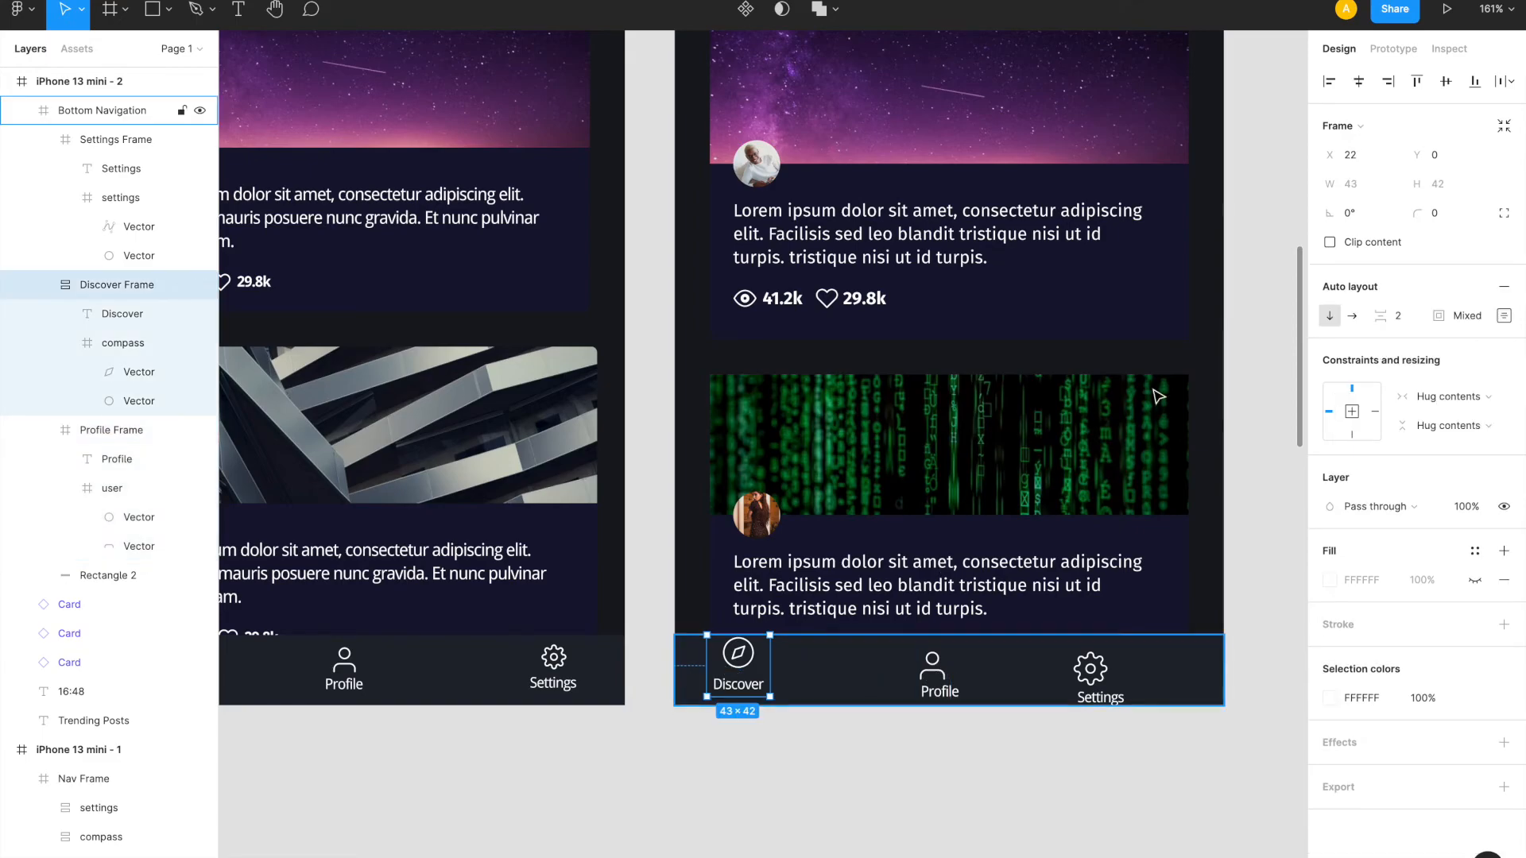
click(1502, 316)
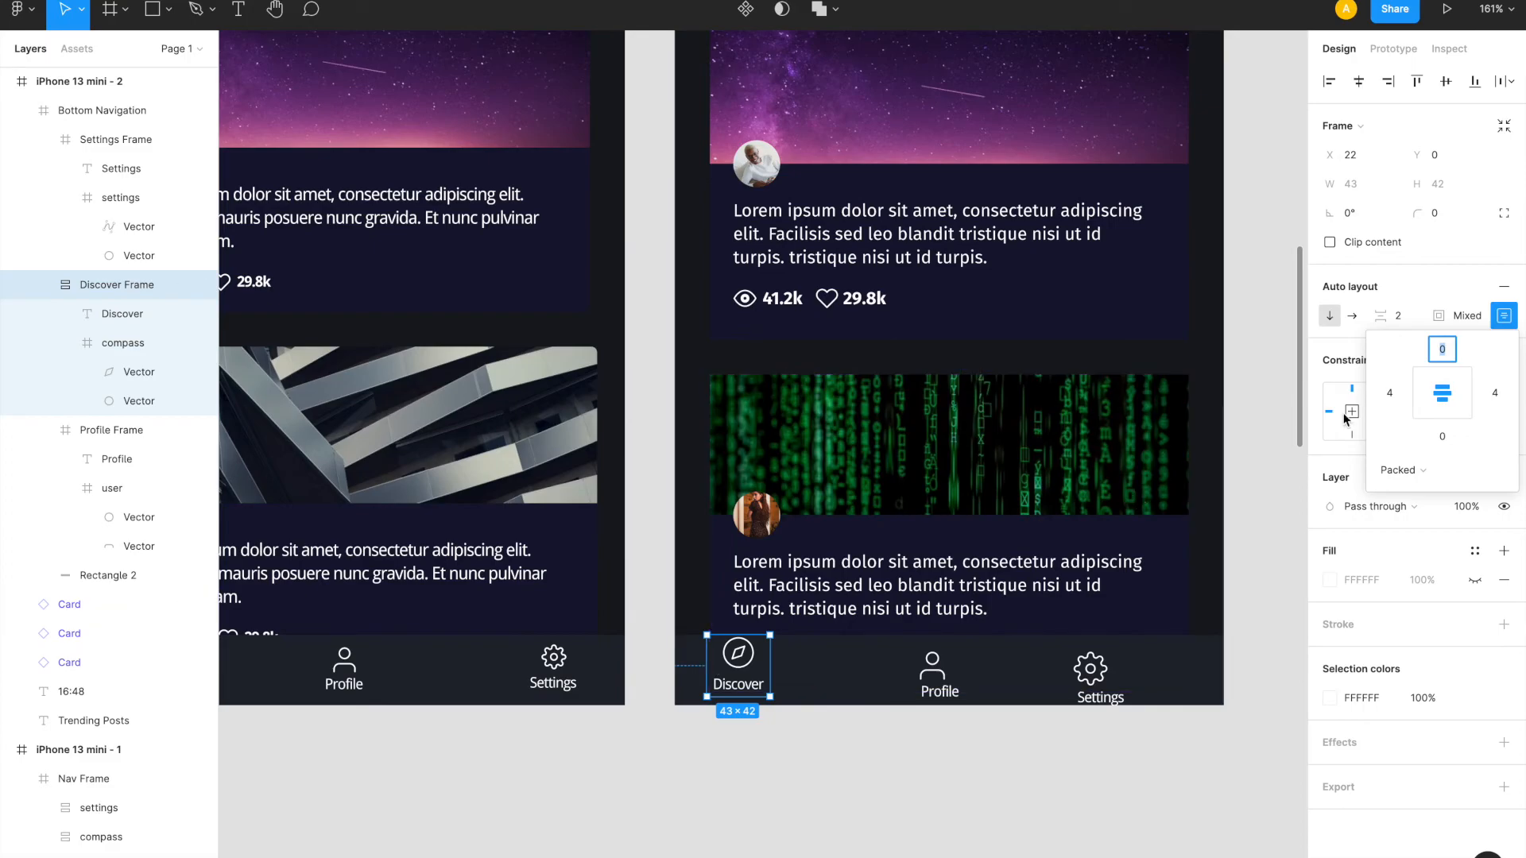
click(1400, 396)
key(Up)
key(Up)
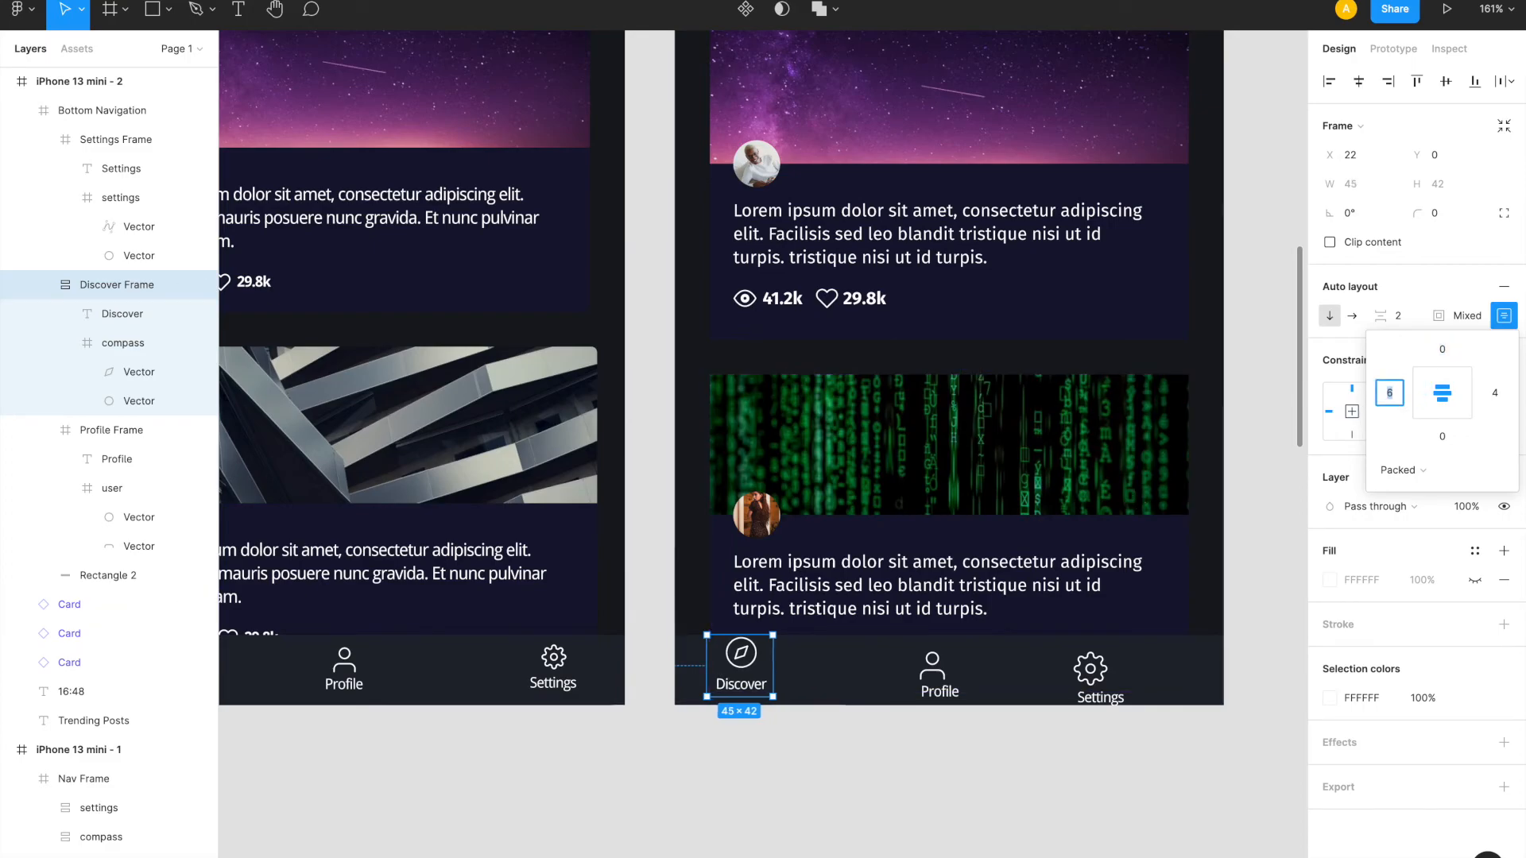
key(Tab)
key(Up)
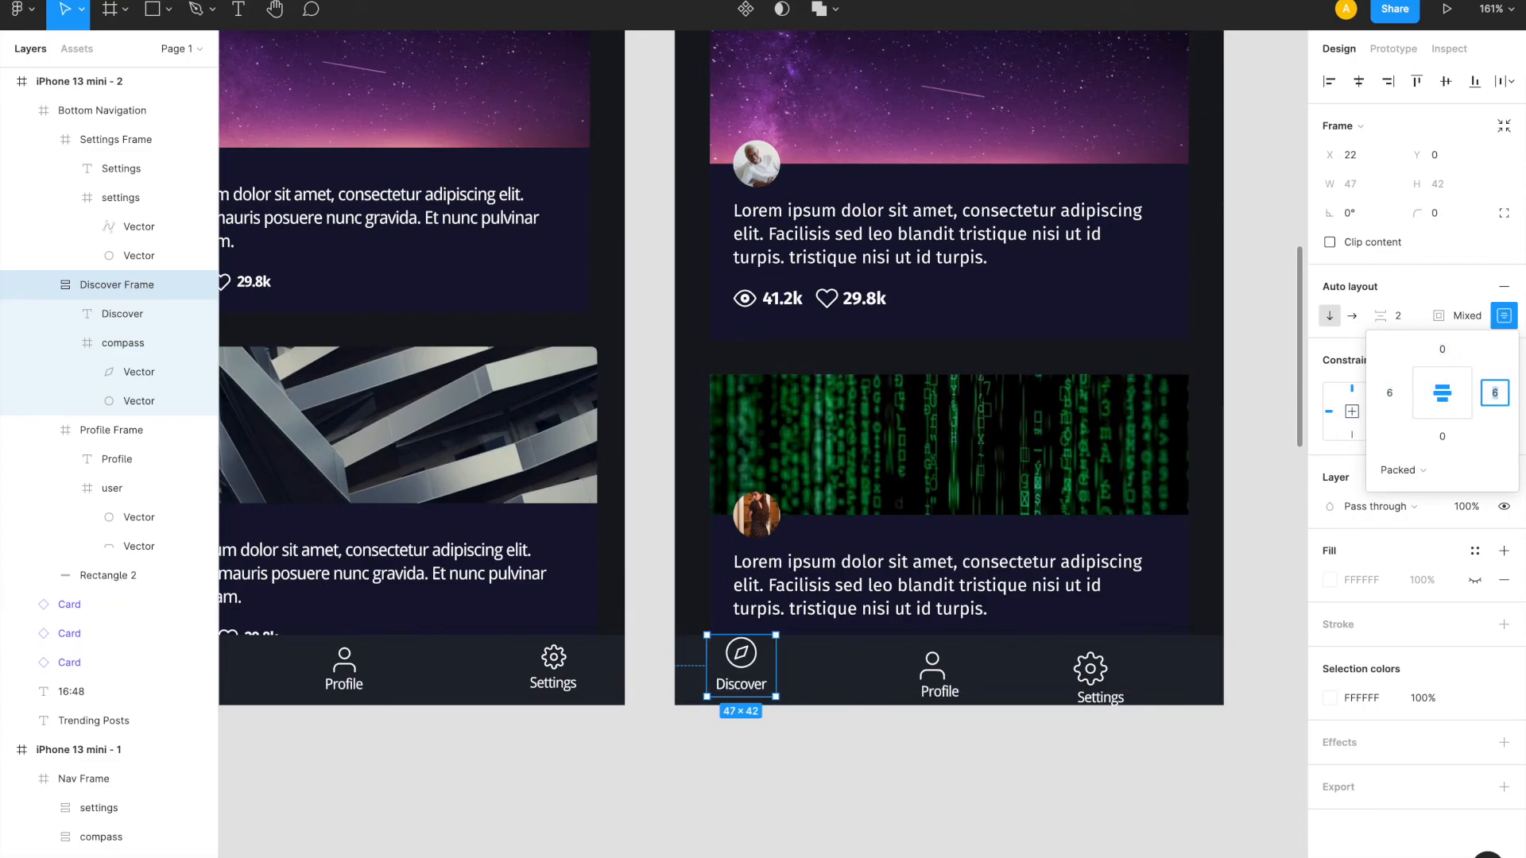
key(Down)
click(1389, 393)
key(Down)
key(Down)
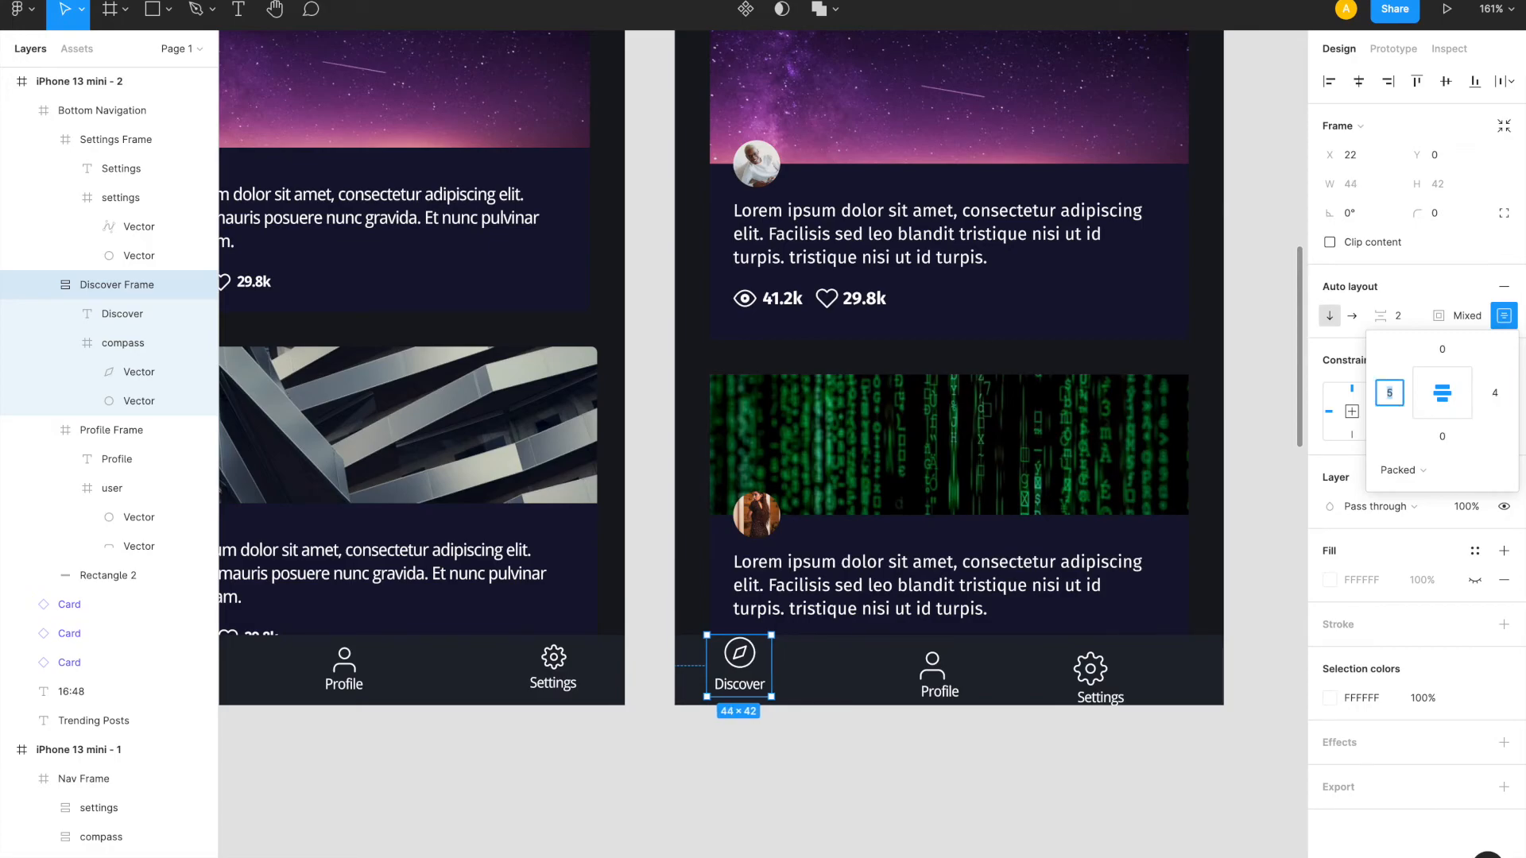
click(829, 803)
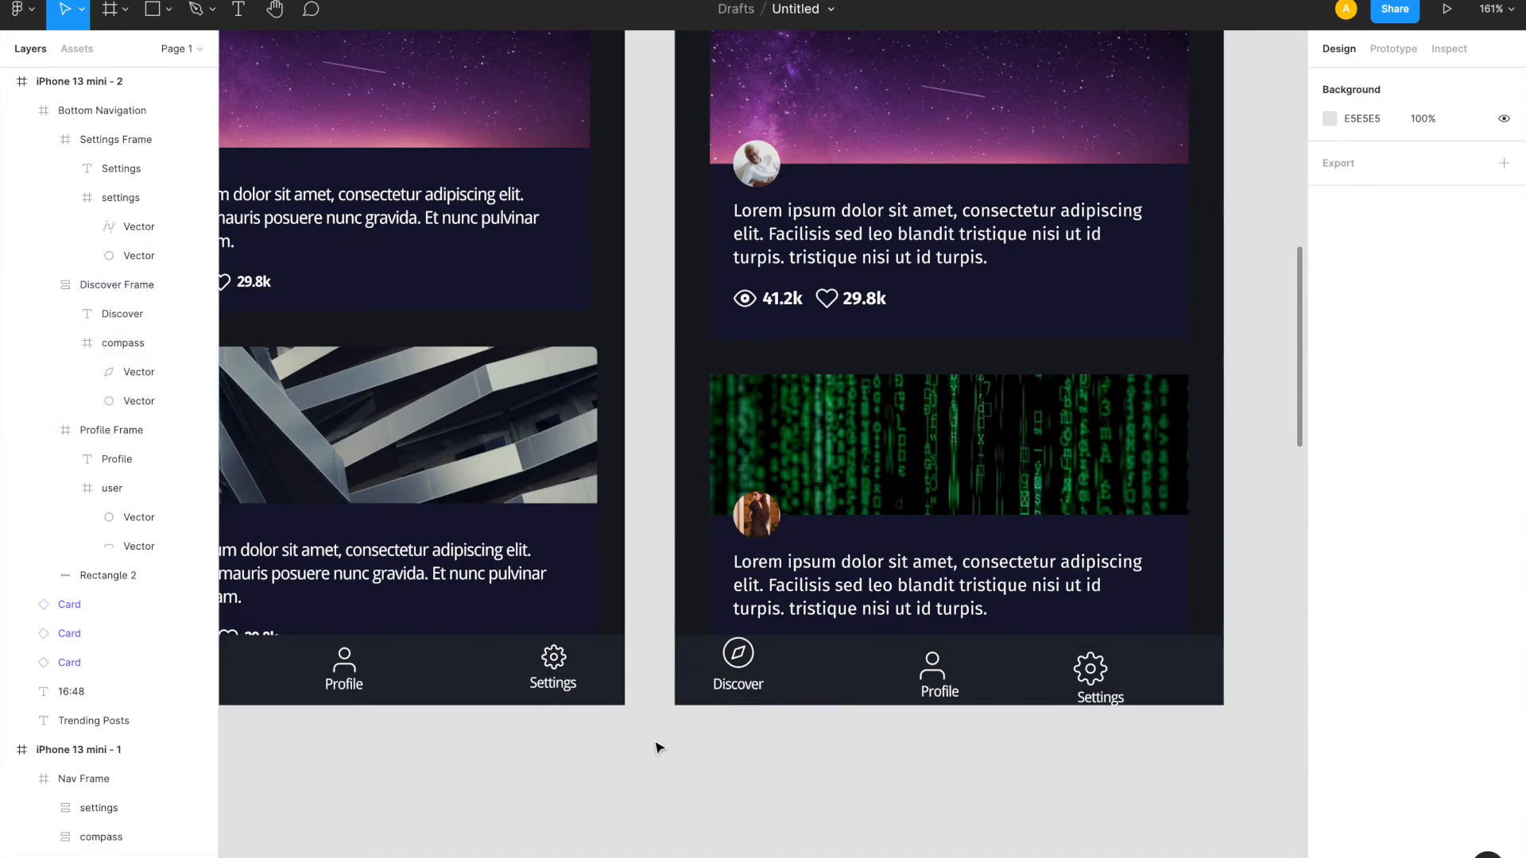
- Apply vertical auto layout to the Profile Frame with an item spacing of 2
double_click(933, 677)
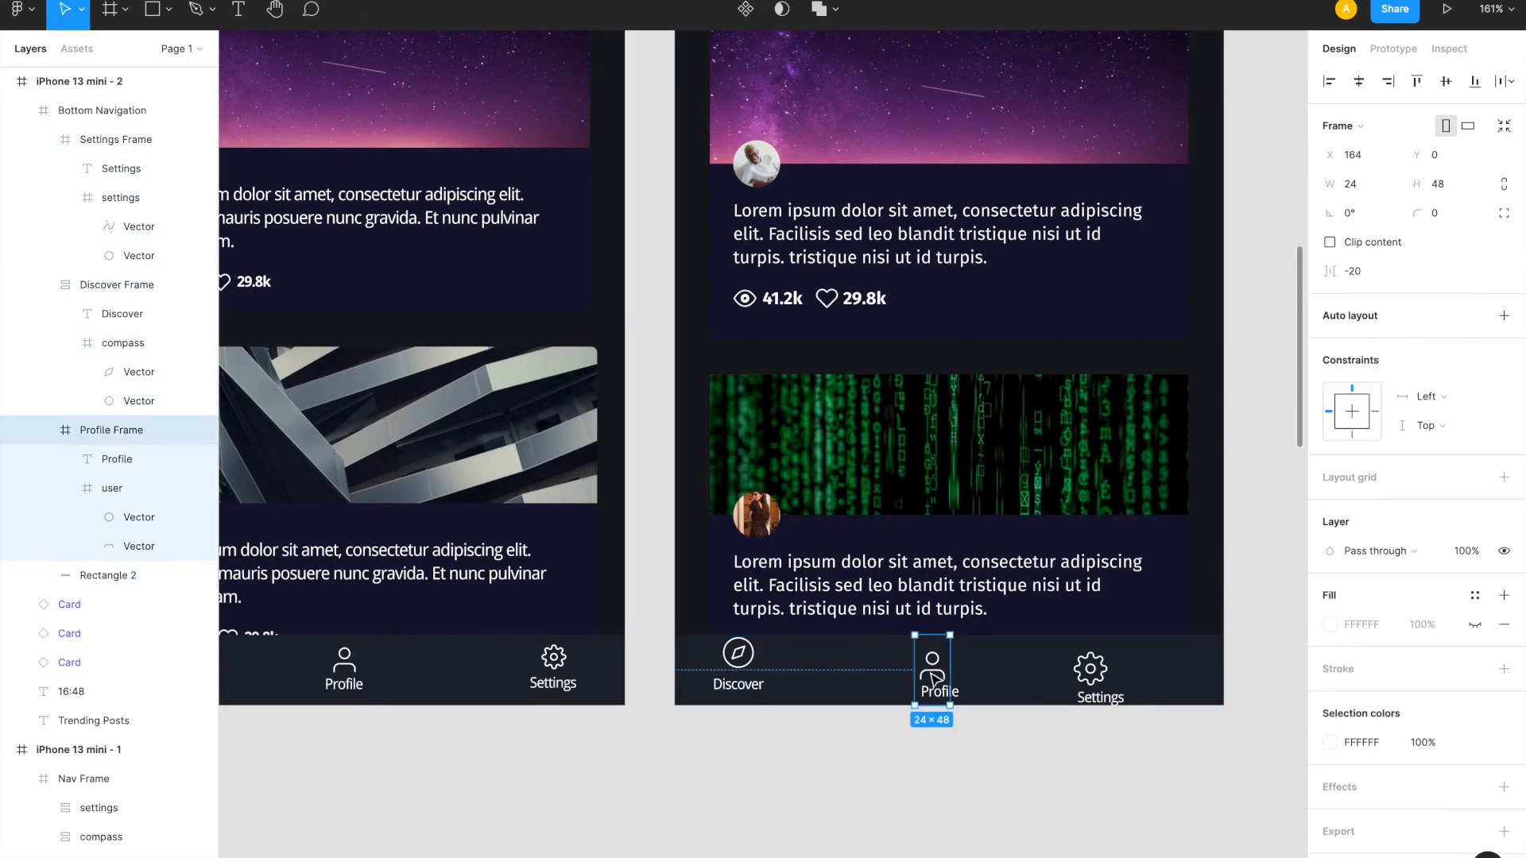
click(1503, 315)
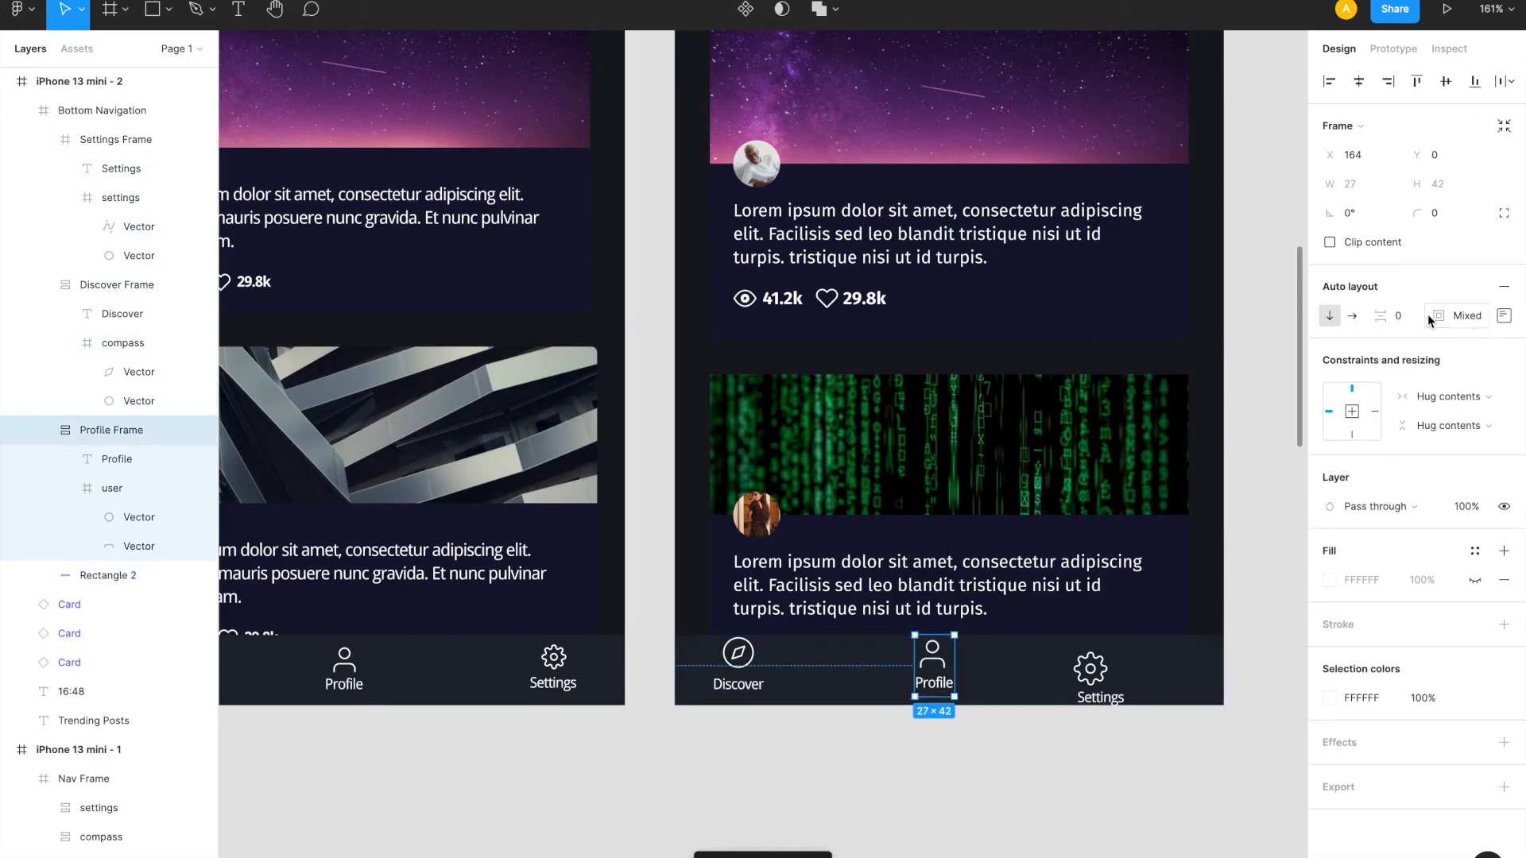
key(Return)
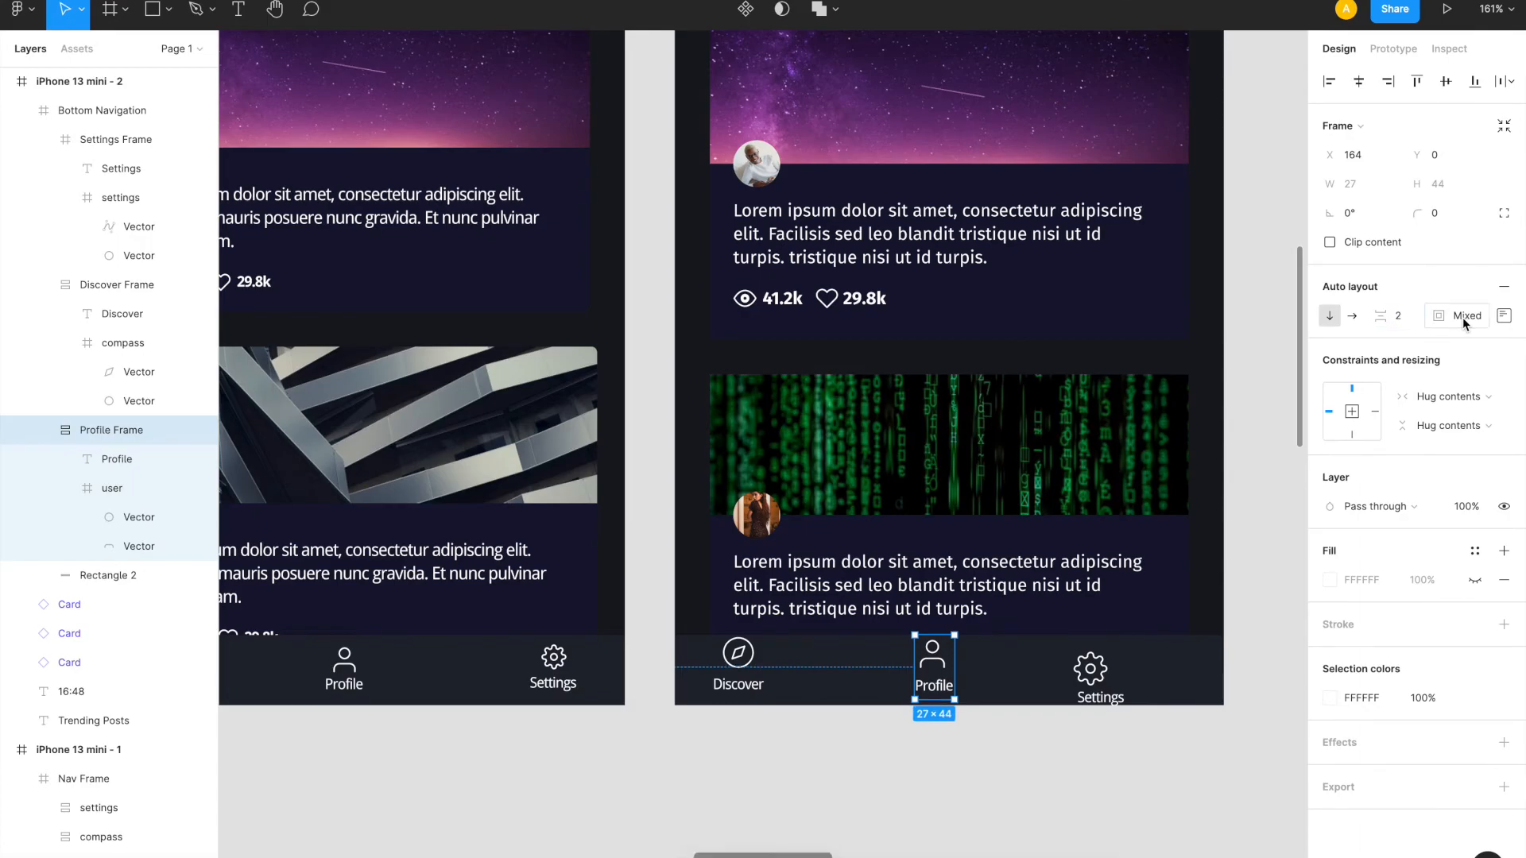
- Set the left and right auto layout padding of the Profile Frame to 4
click(1503, 316)
click(1393, 401)
text(4)
key(Return)
click(1494, 392)
text(4)
key(Return)
- Set the Profile Frame's top and bottom padding to 0 and align its items to the centre
click(1442, 349)
text(0)
key(Return)
click(1442, 436)
text(0)
key(Return)
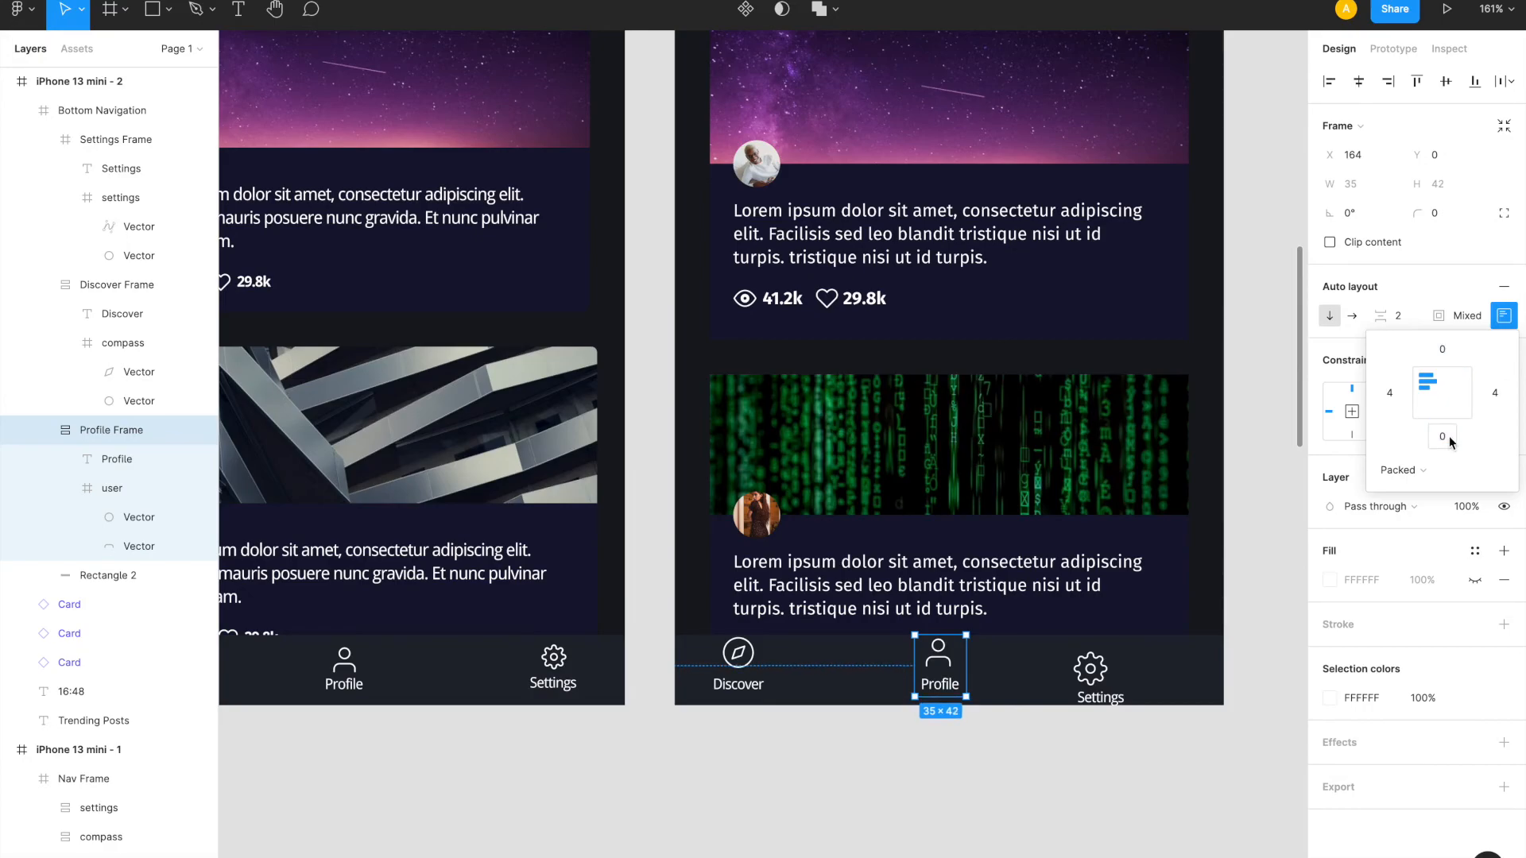
click(1442, 393)
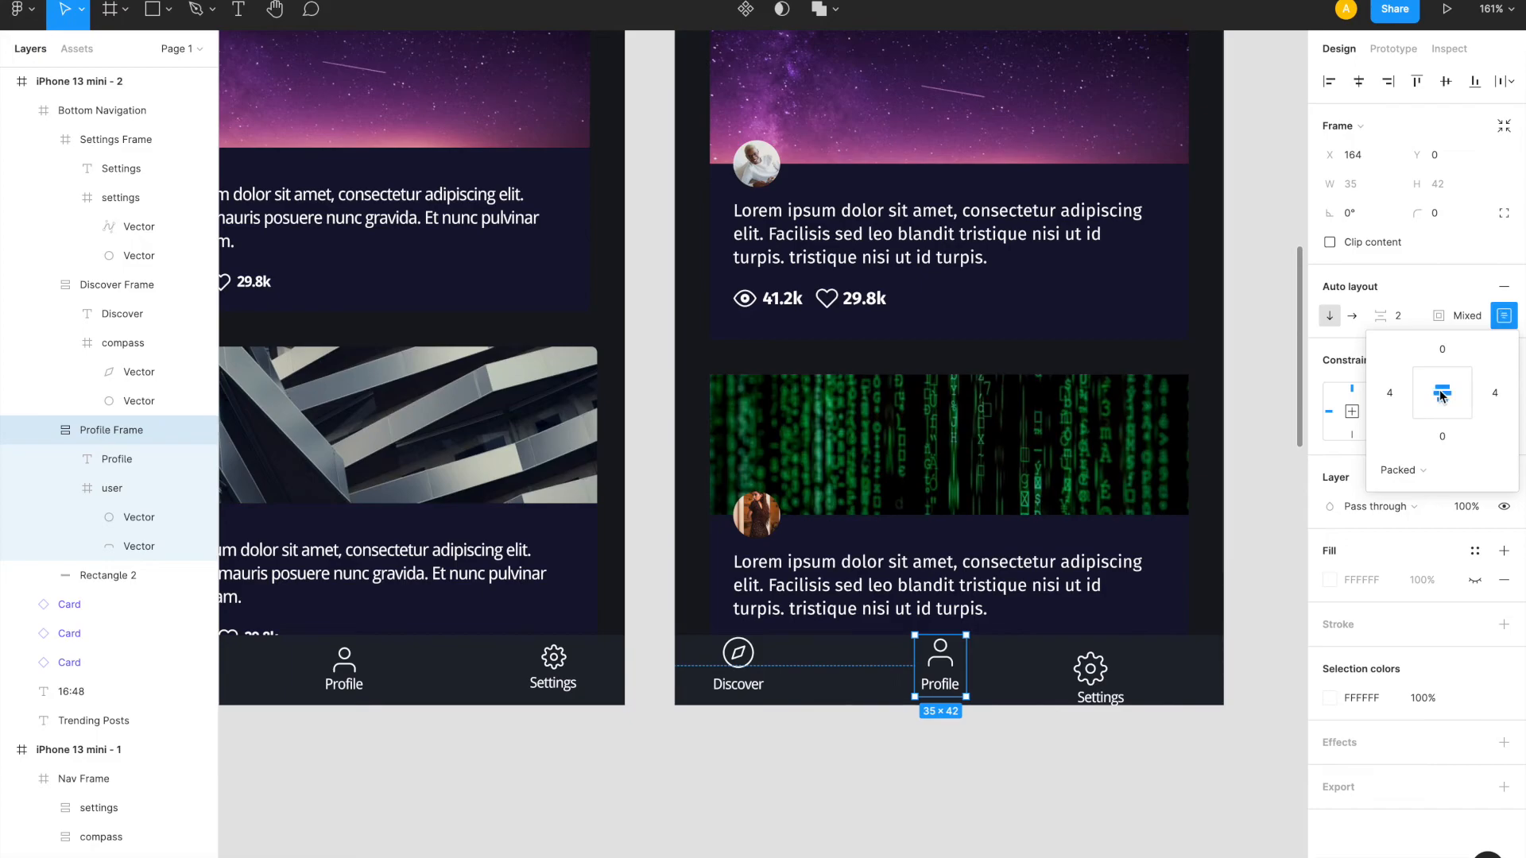
click(1117, 795)
- Apply vertical auto layout to the Settings Frame with an item spacing of 2
double_click(1094, 674)
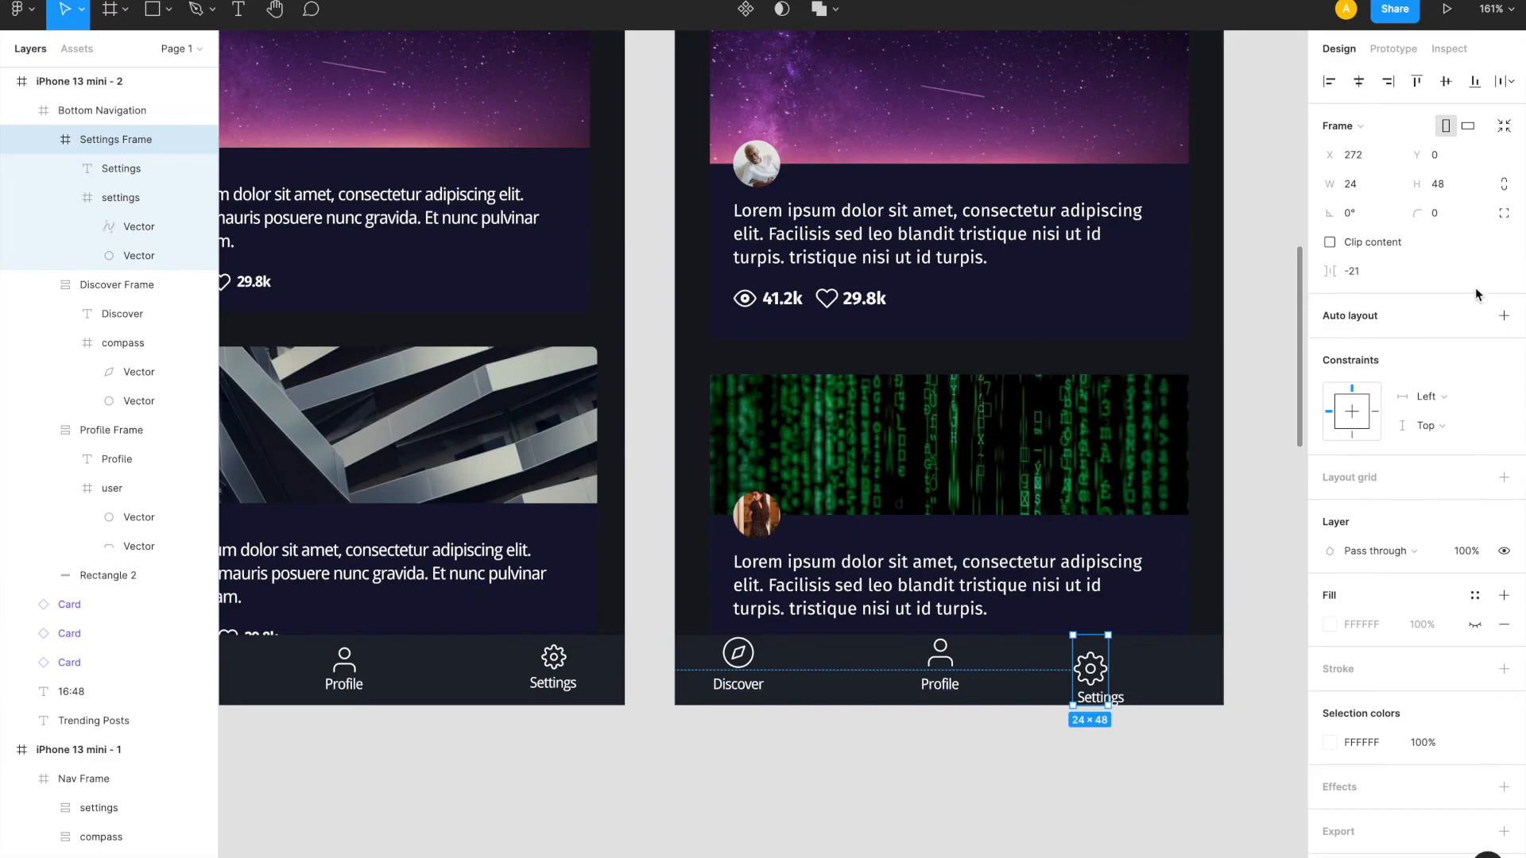
click(1503, 316)
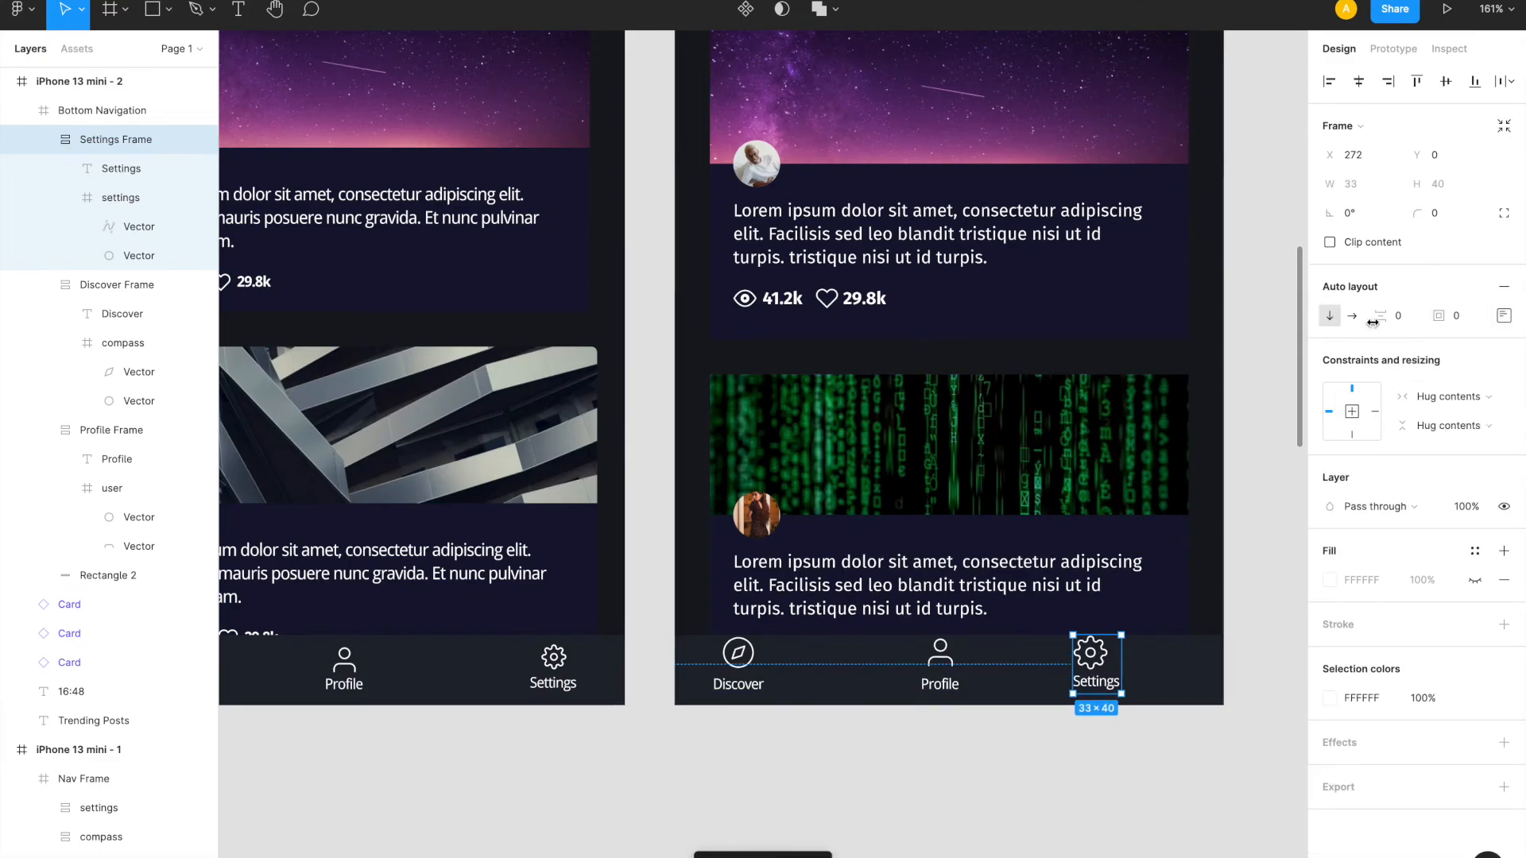
click(1401, 321)
text(2)
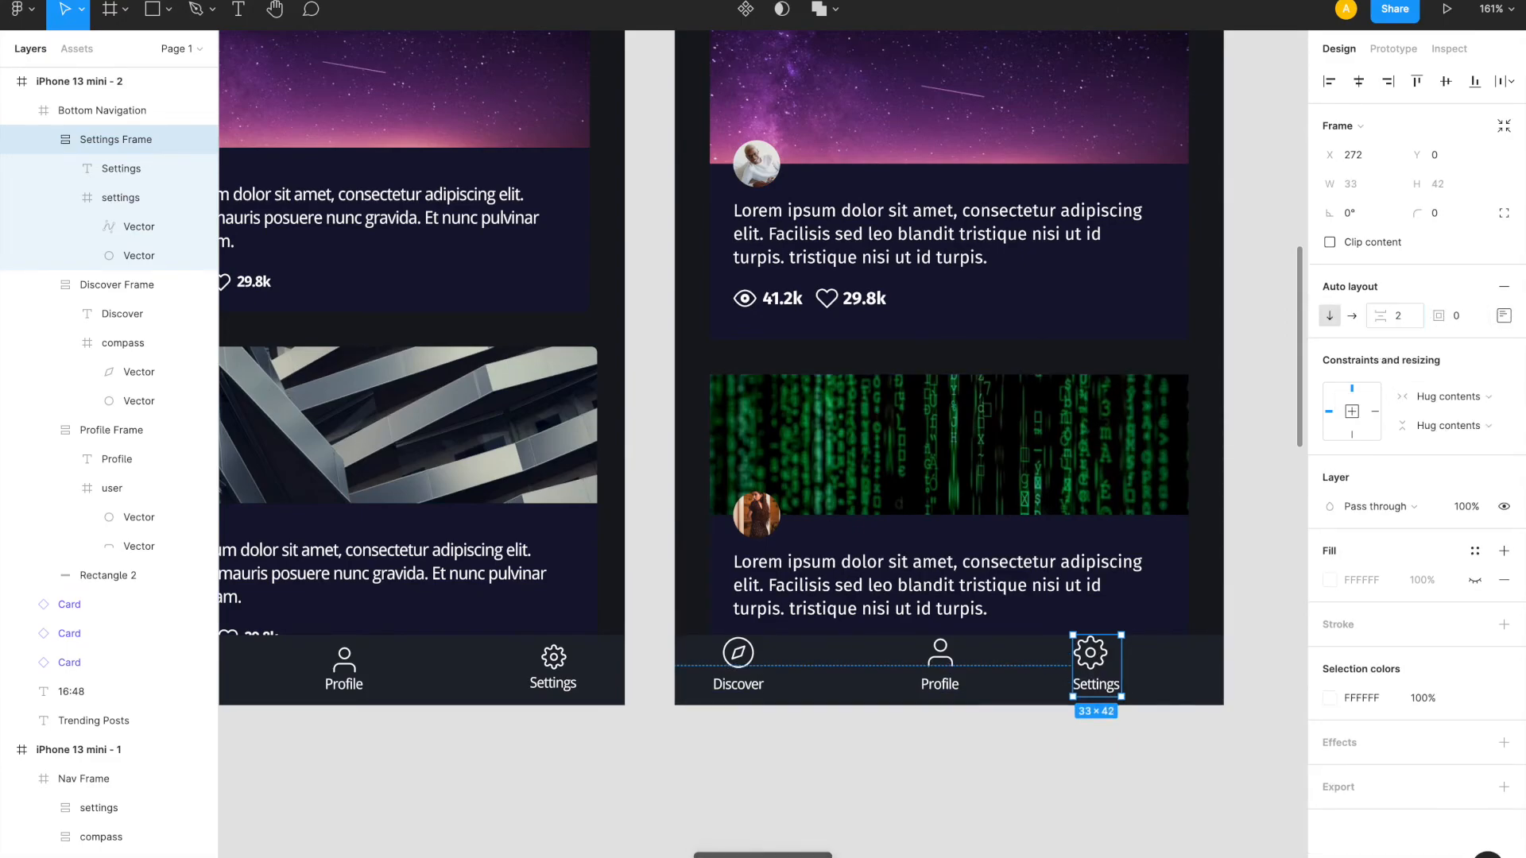
- Give the Settings Frame a left and right padding of 4 and align its items to the centre
click(1466, 318)
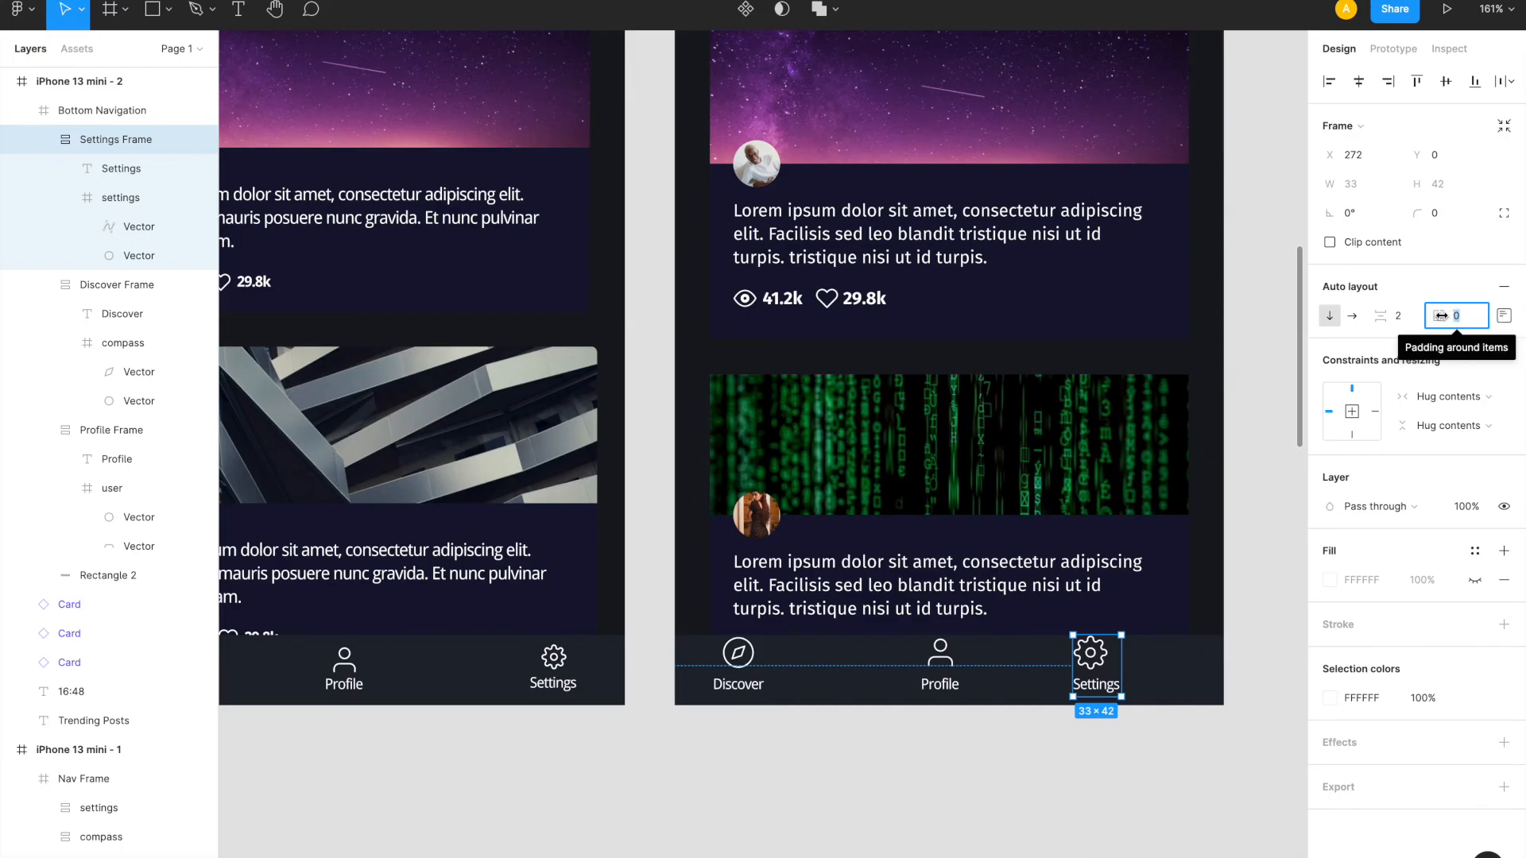
click(1503, 315)
click(1389, 398)
text(4)
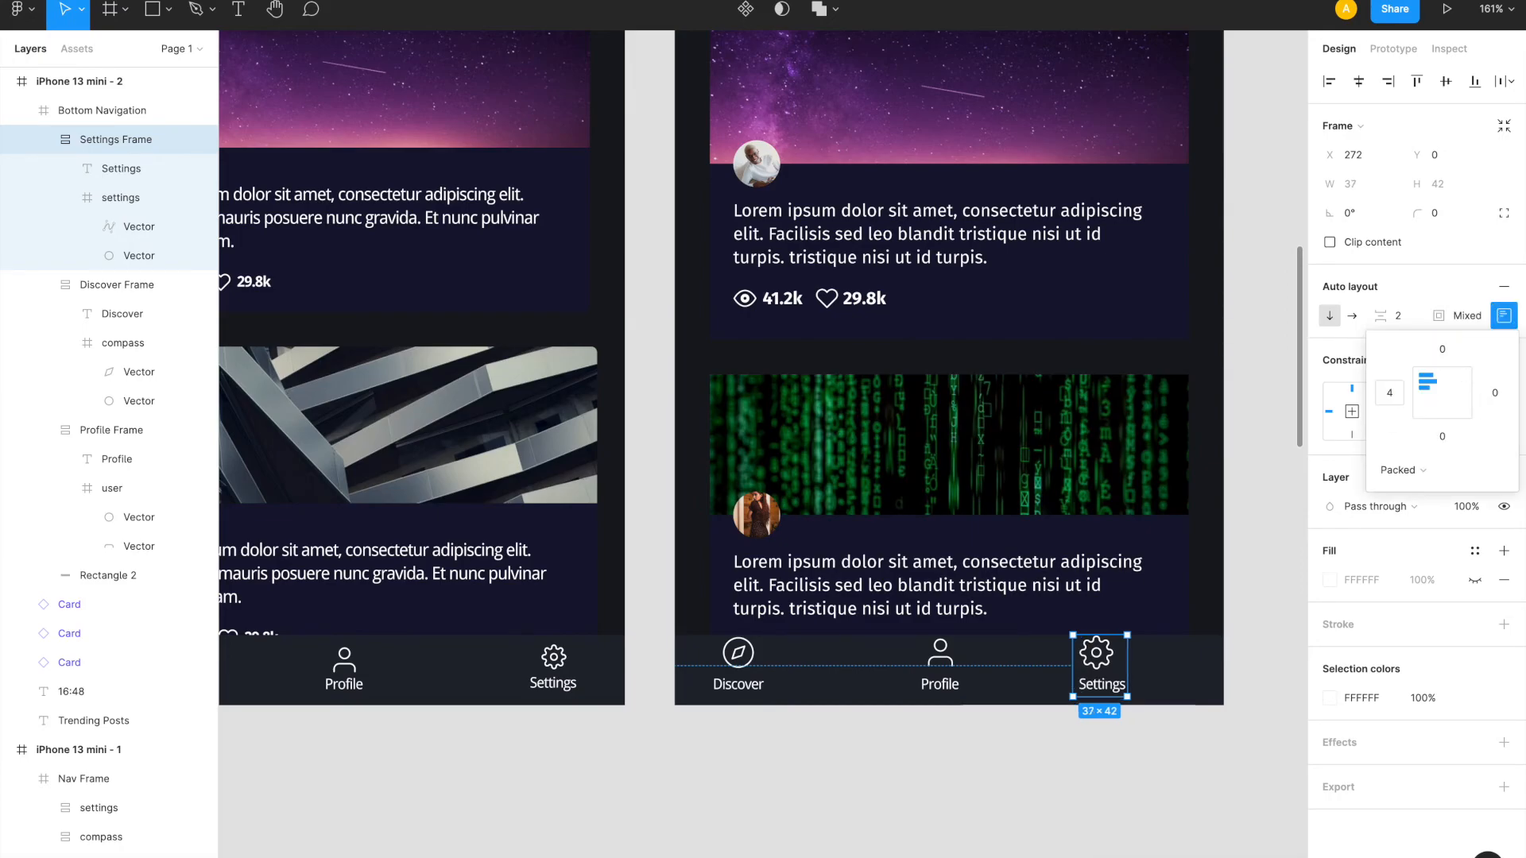
click(1492, 397)
text(4)
click(1447, 395)
click(951, 798)
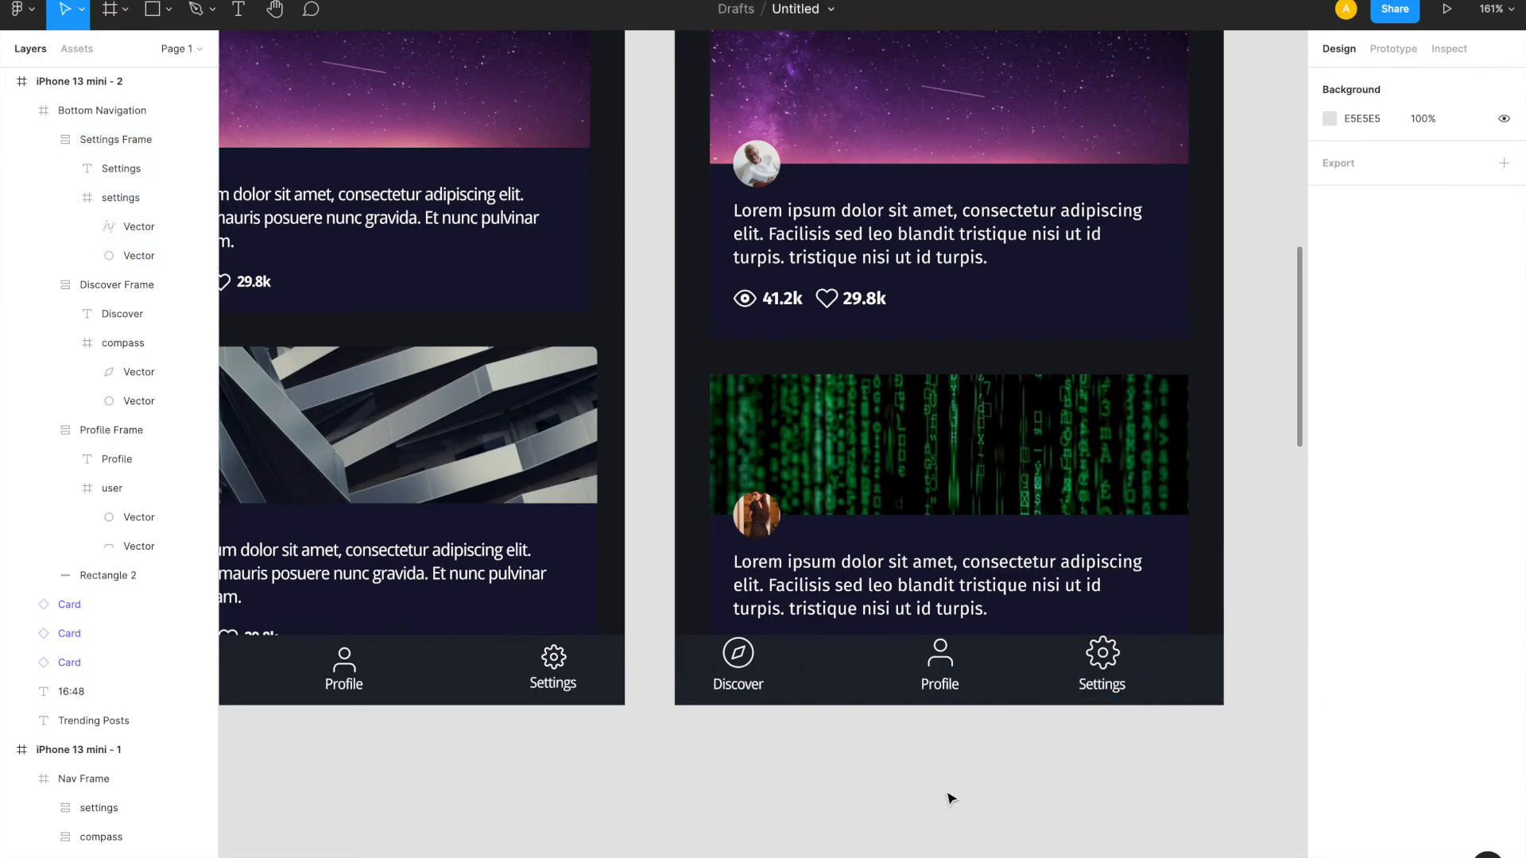
double_click(769, 669)
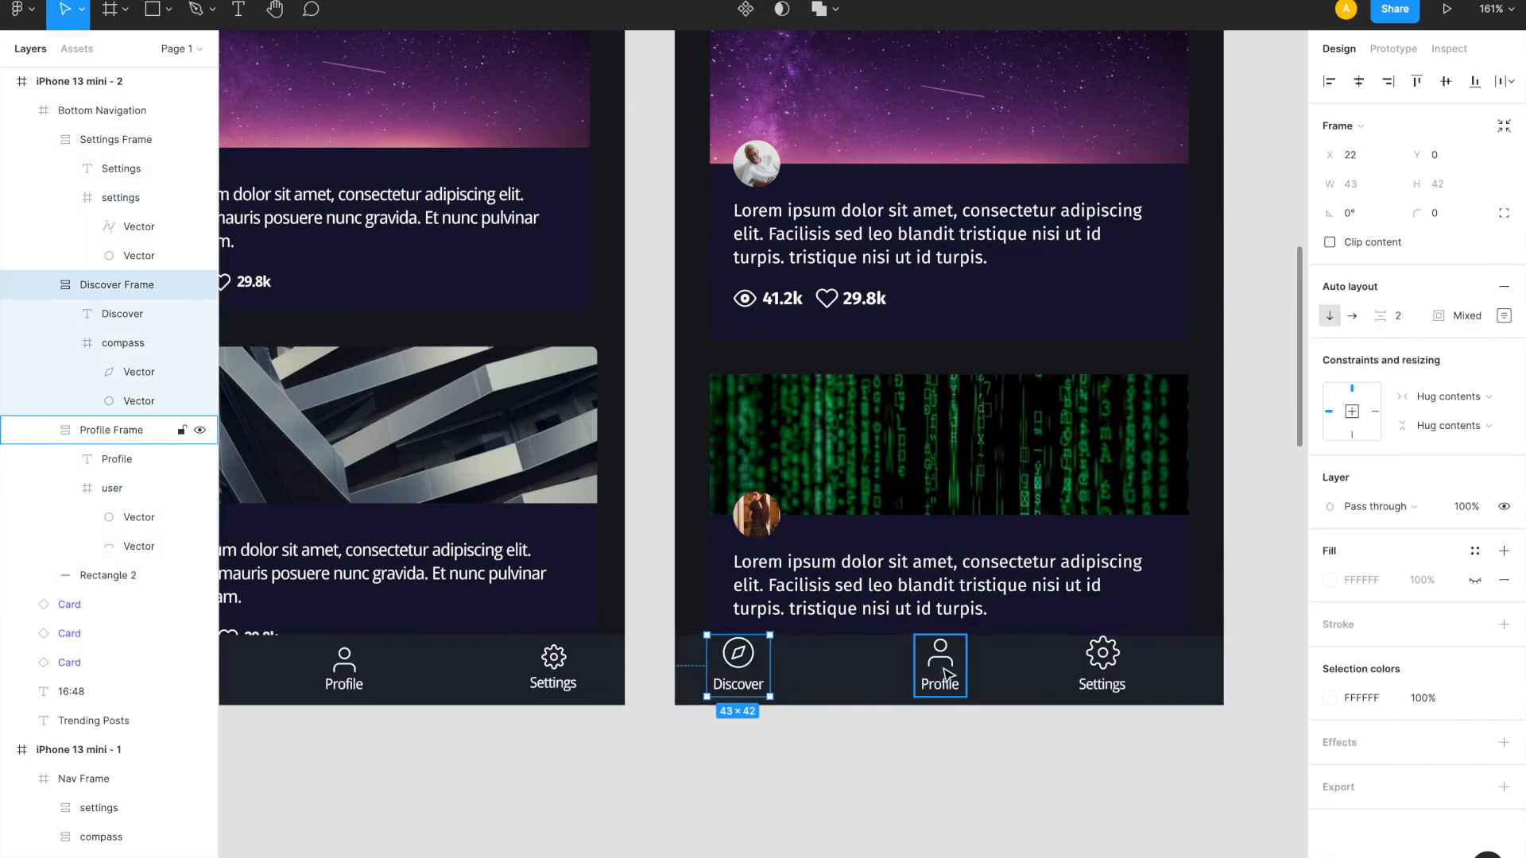
click(944, 681)
click(745, 667)
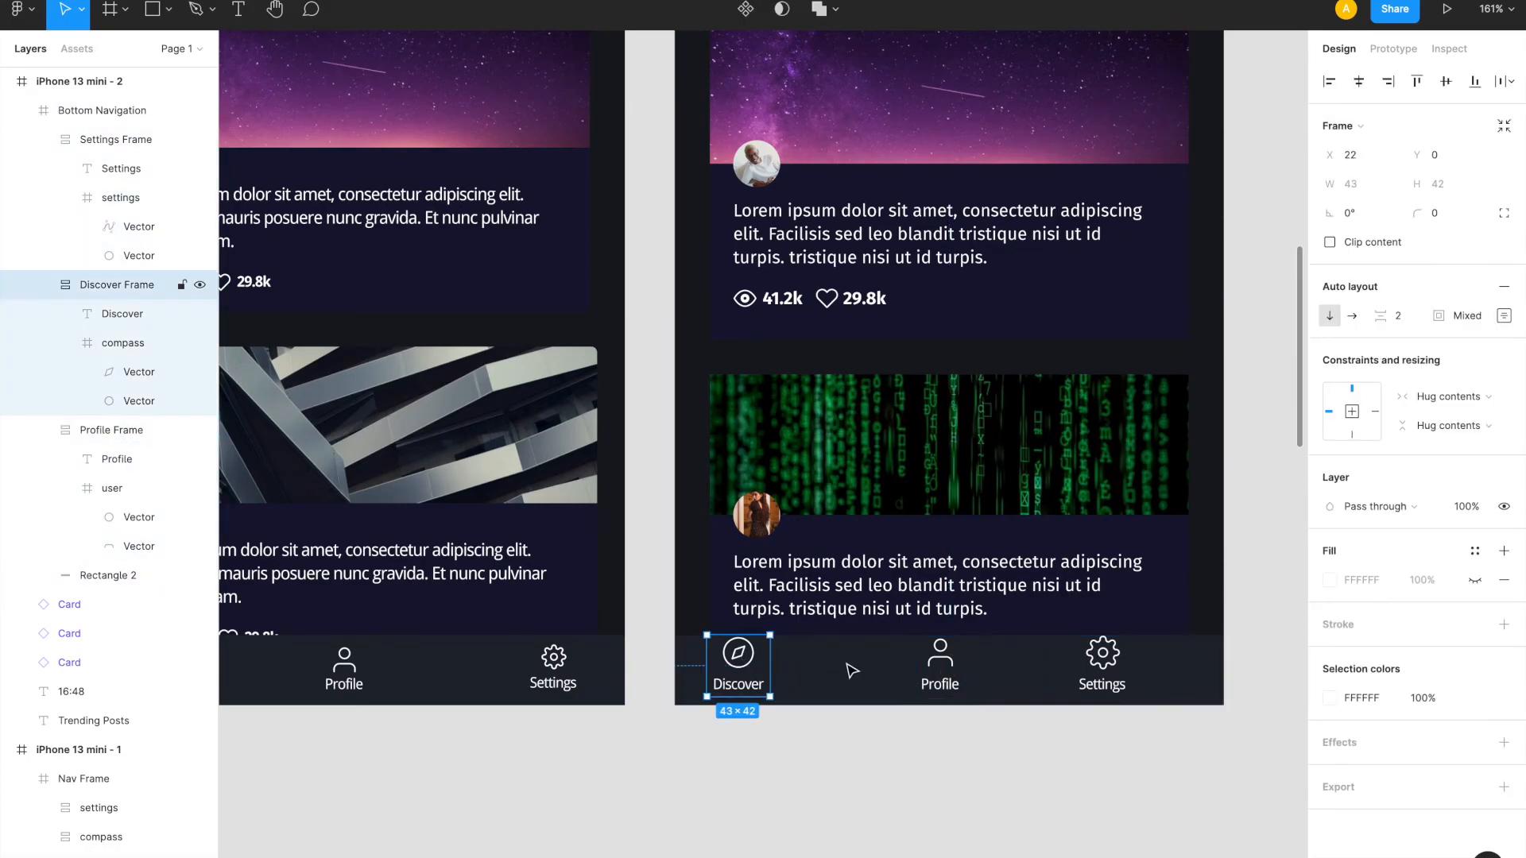
click(944, 677)
click(1102, 659)
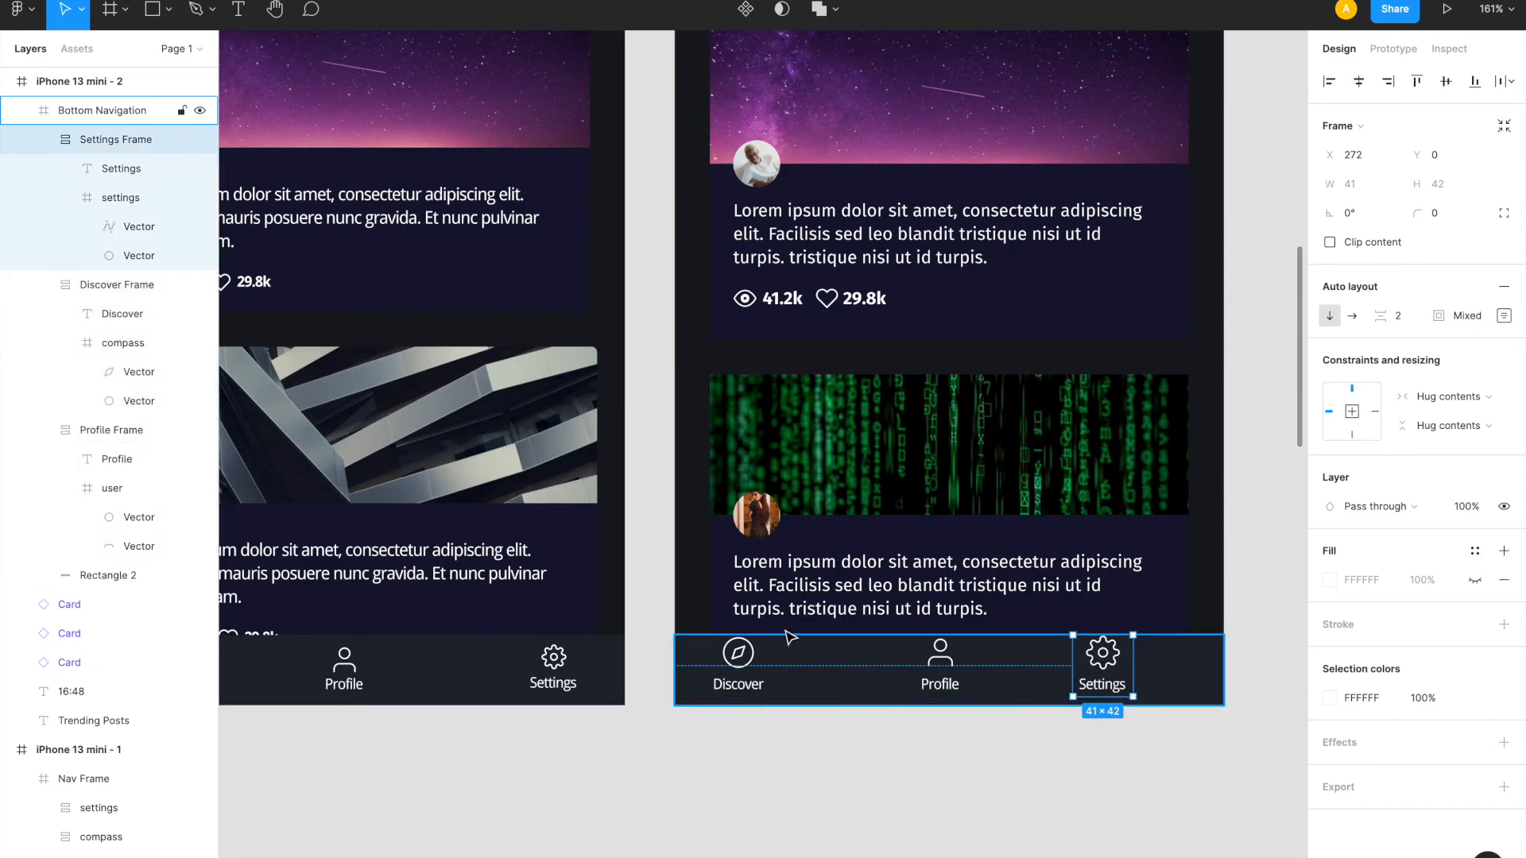
- Apply horizontal auto layout to the Bottom Navigation frame and align its items to the centre
click(697, 651)
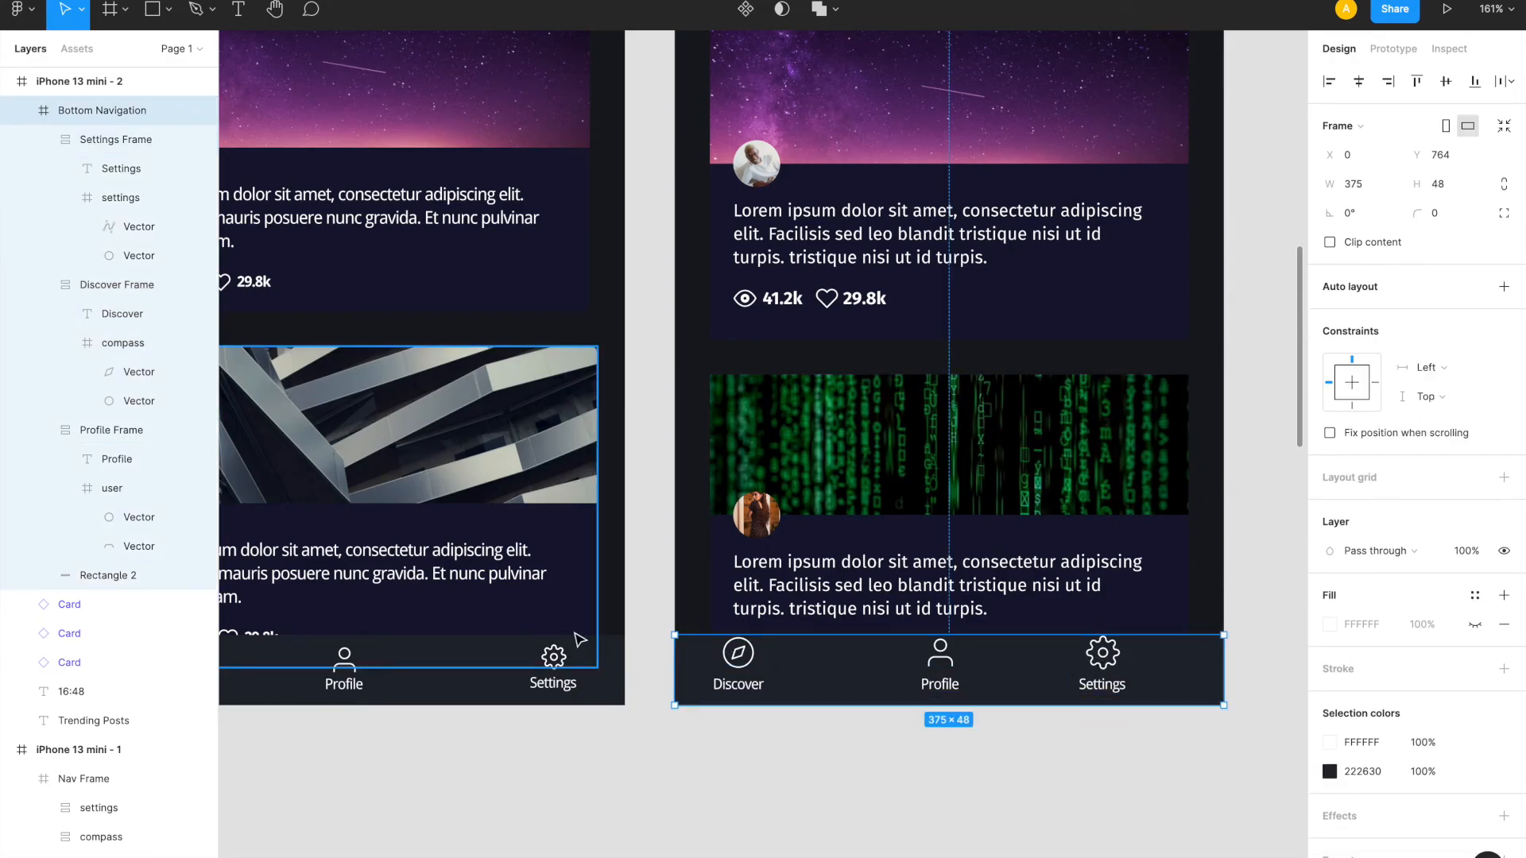
click(1504, 287)
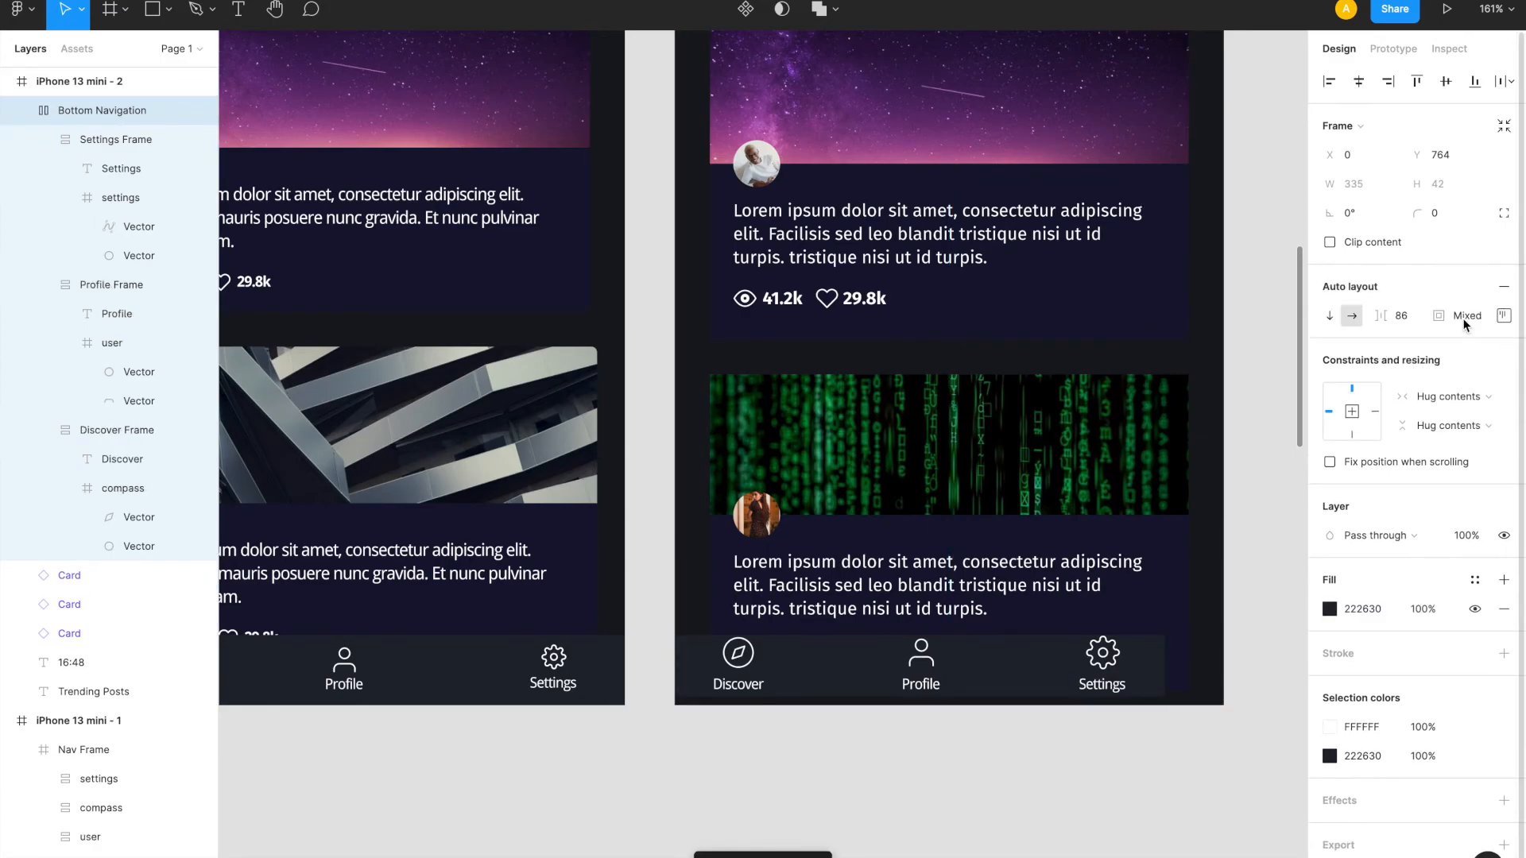
click(1504, 316)
click(1443, 402)
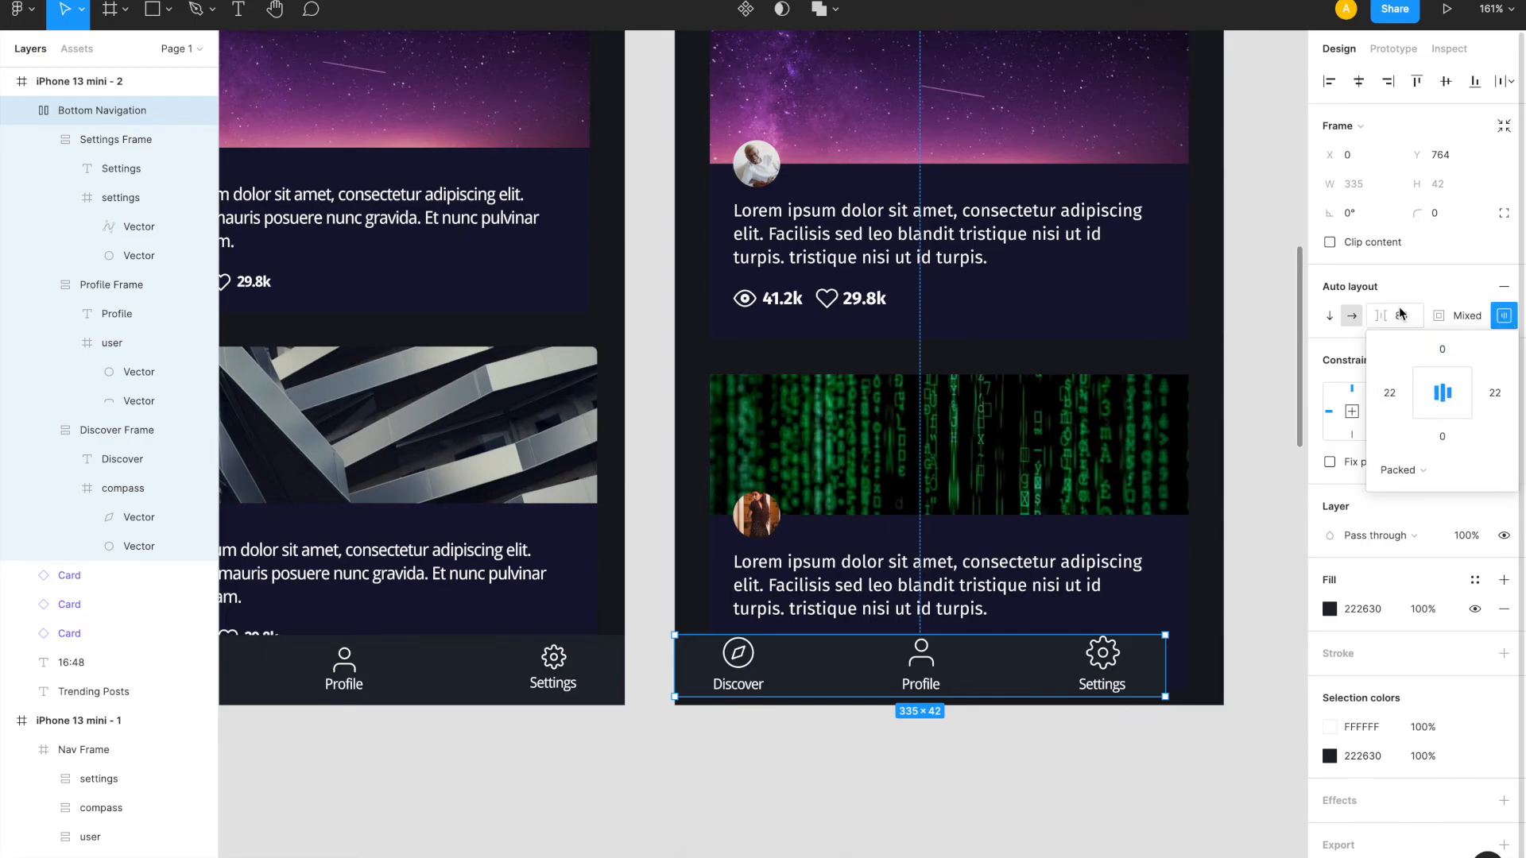
- Try an item spacing of 83 and a left padding of 24 on the Bottom Navigation frame
click(1416, 326)
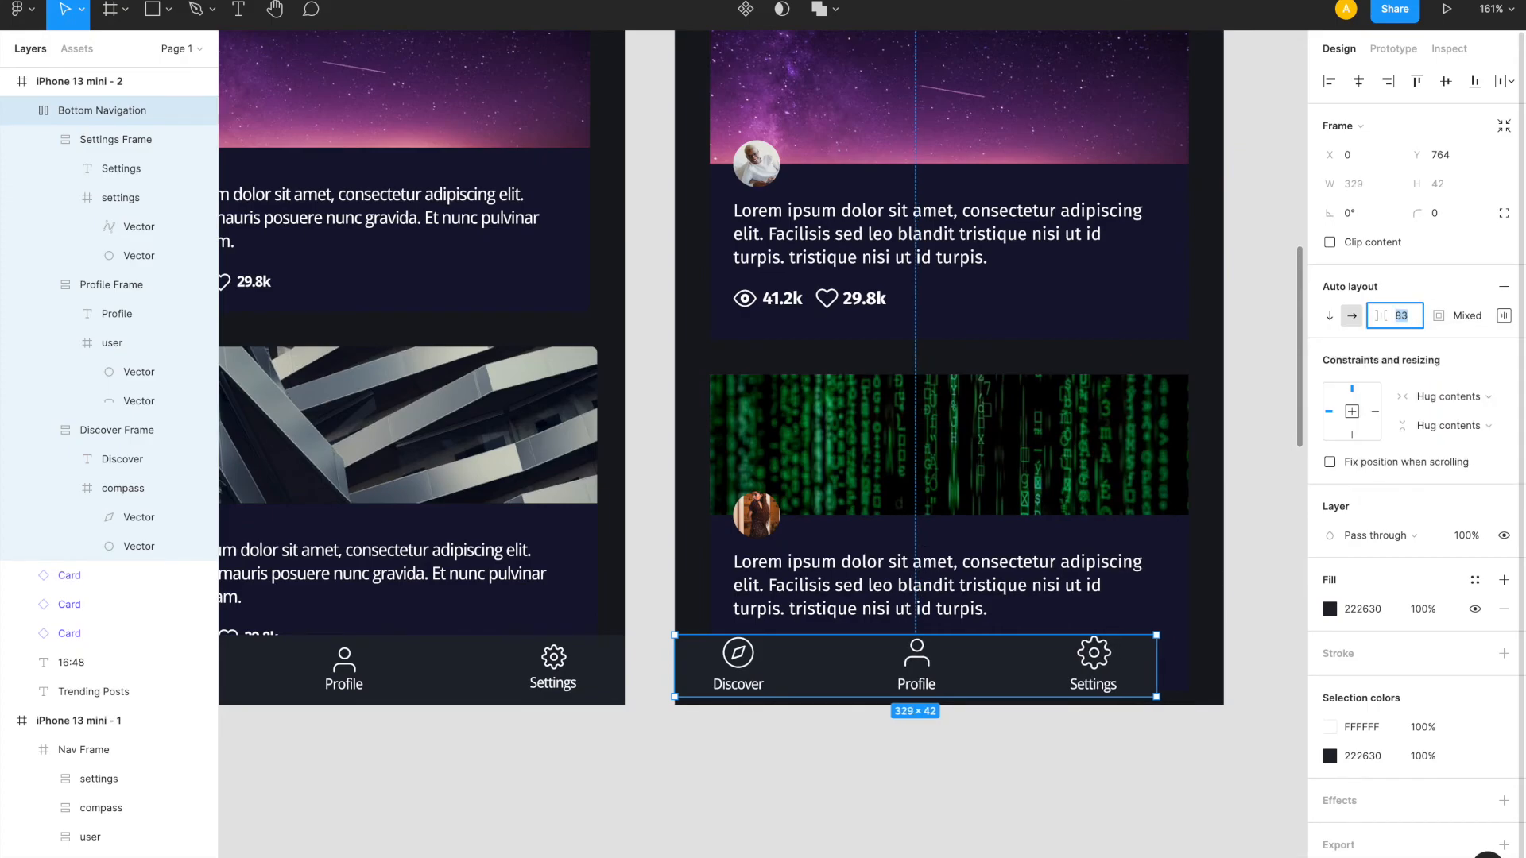
click(1507, 320)
click(1395, 395)
text(24)
key(Return)
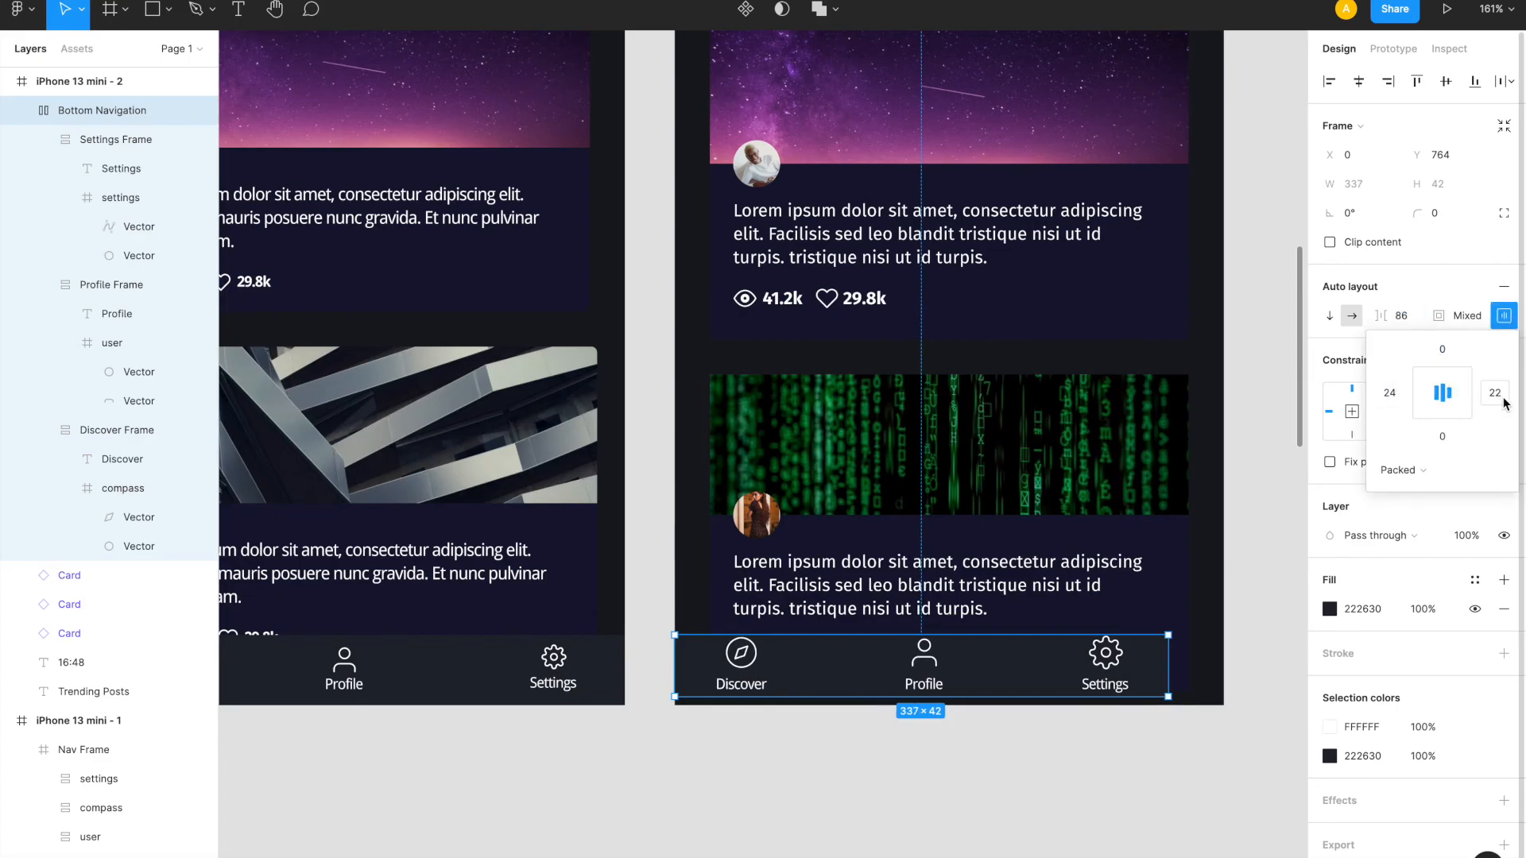
- Lower the Bottom Navigation frame's left padding to 18
click(1392, 395)
key(Down)
key(Down)
key(Down)
key(Down)
key(Down)
key(Down)
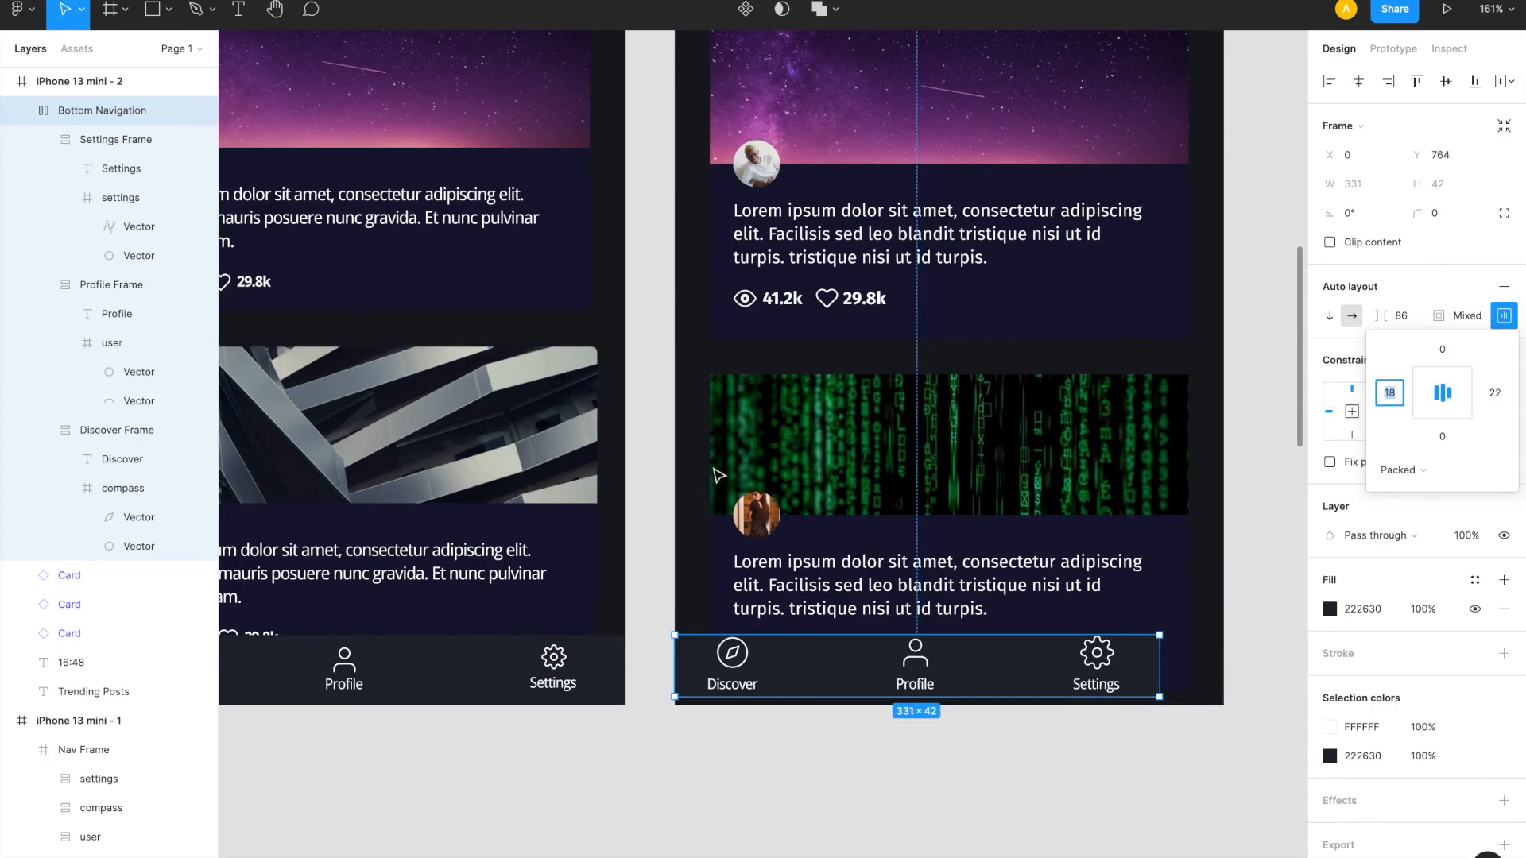
- Show the rulers and place a vertical guide along the left edge of the cards on the iPhone 13 mini - 2 screen
text(R)
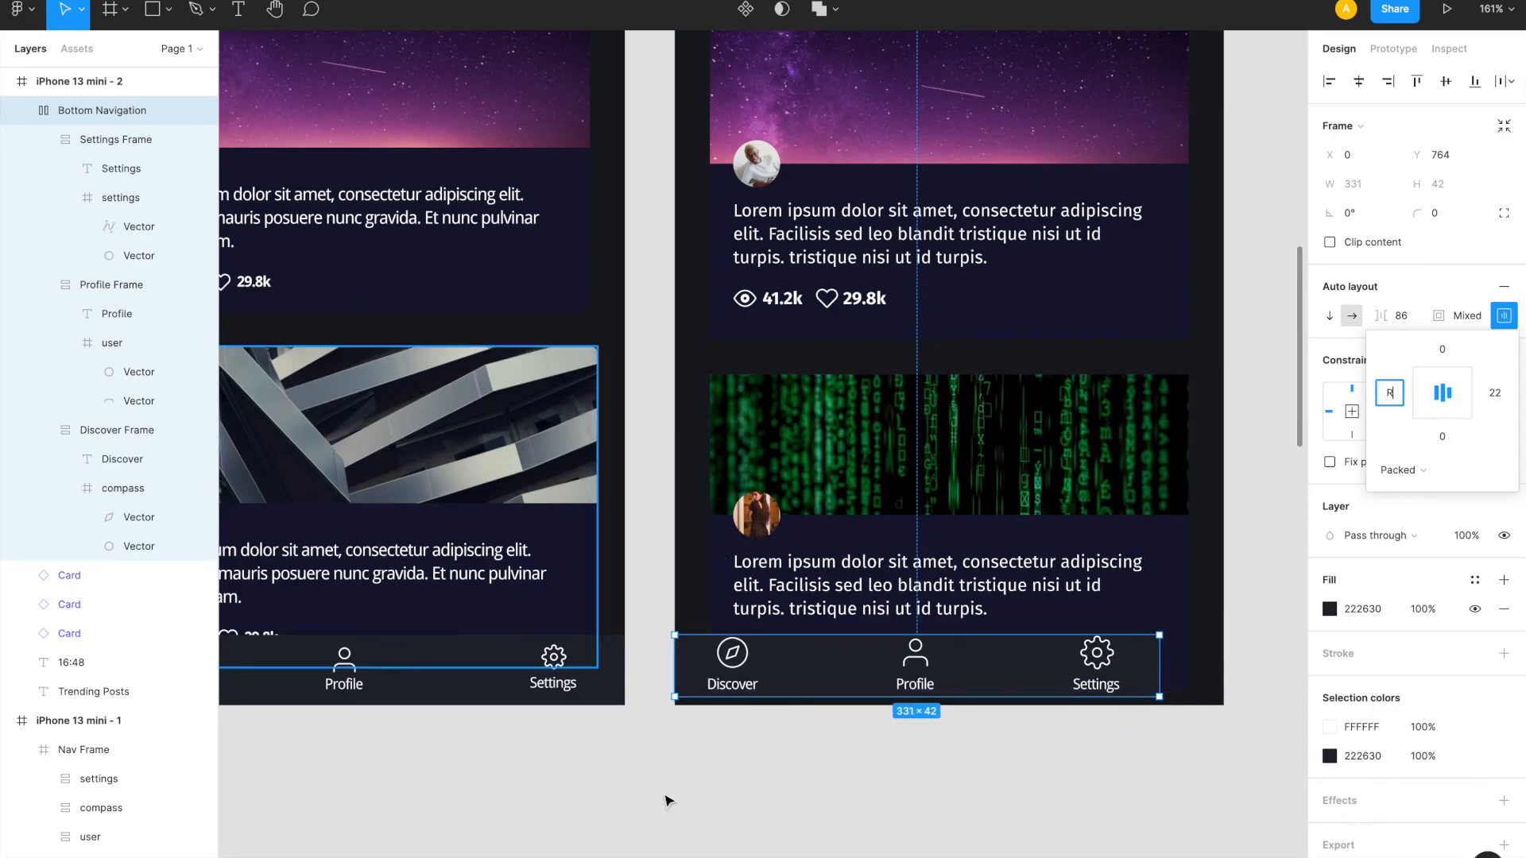
click(665, 801)
key(shift+r)
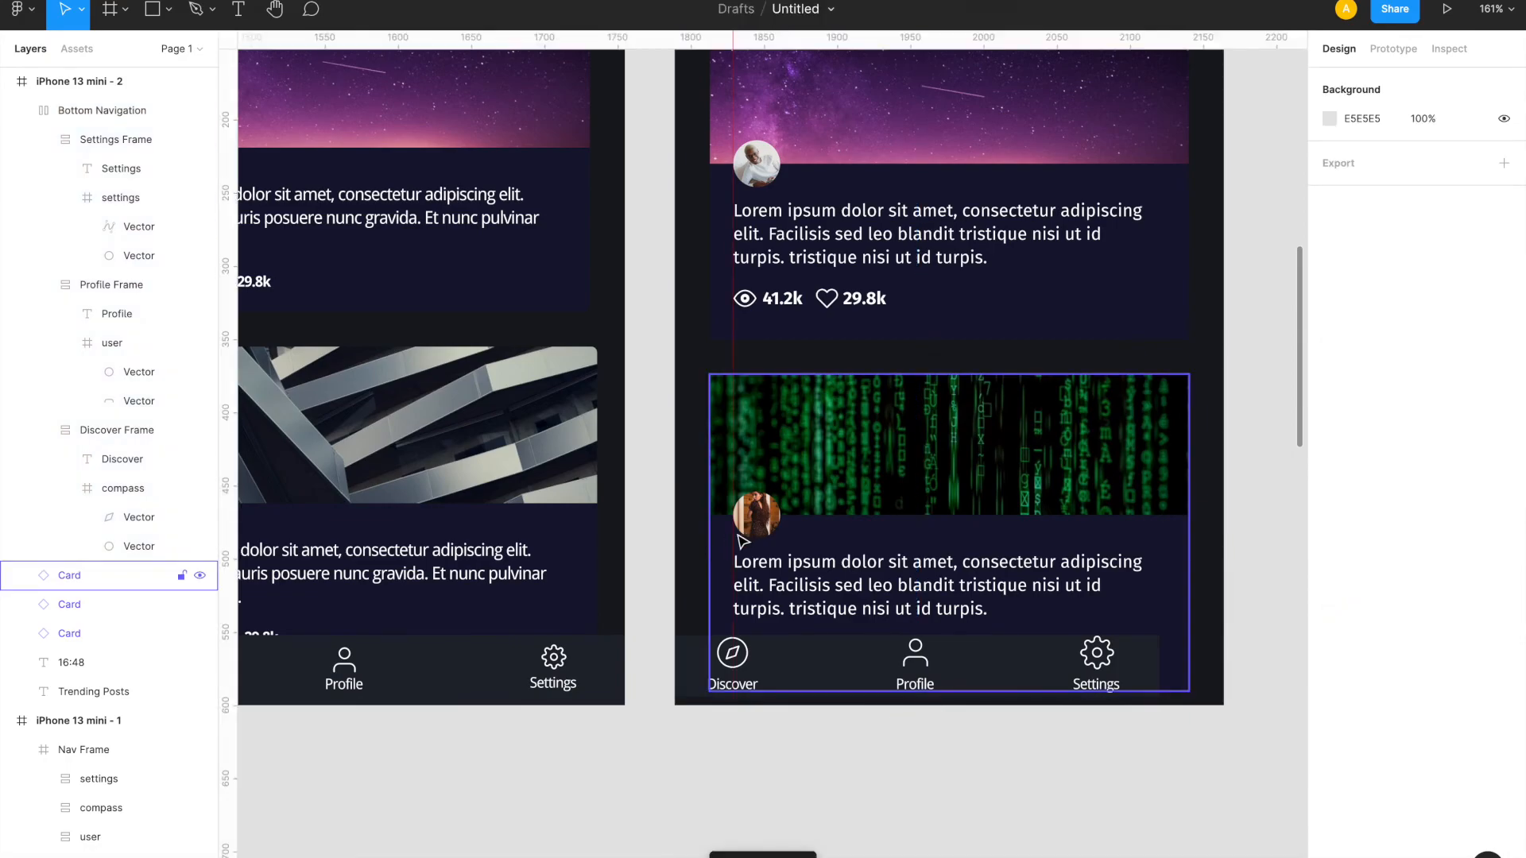
drag(731, 532, 710, 537)
click(767, 688)
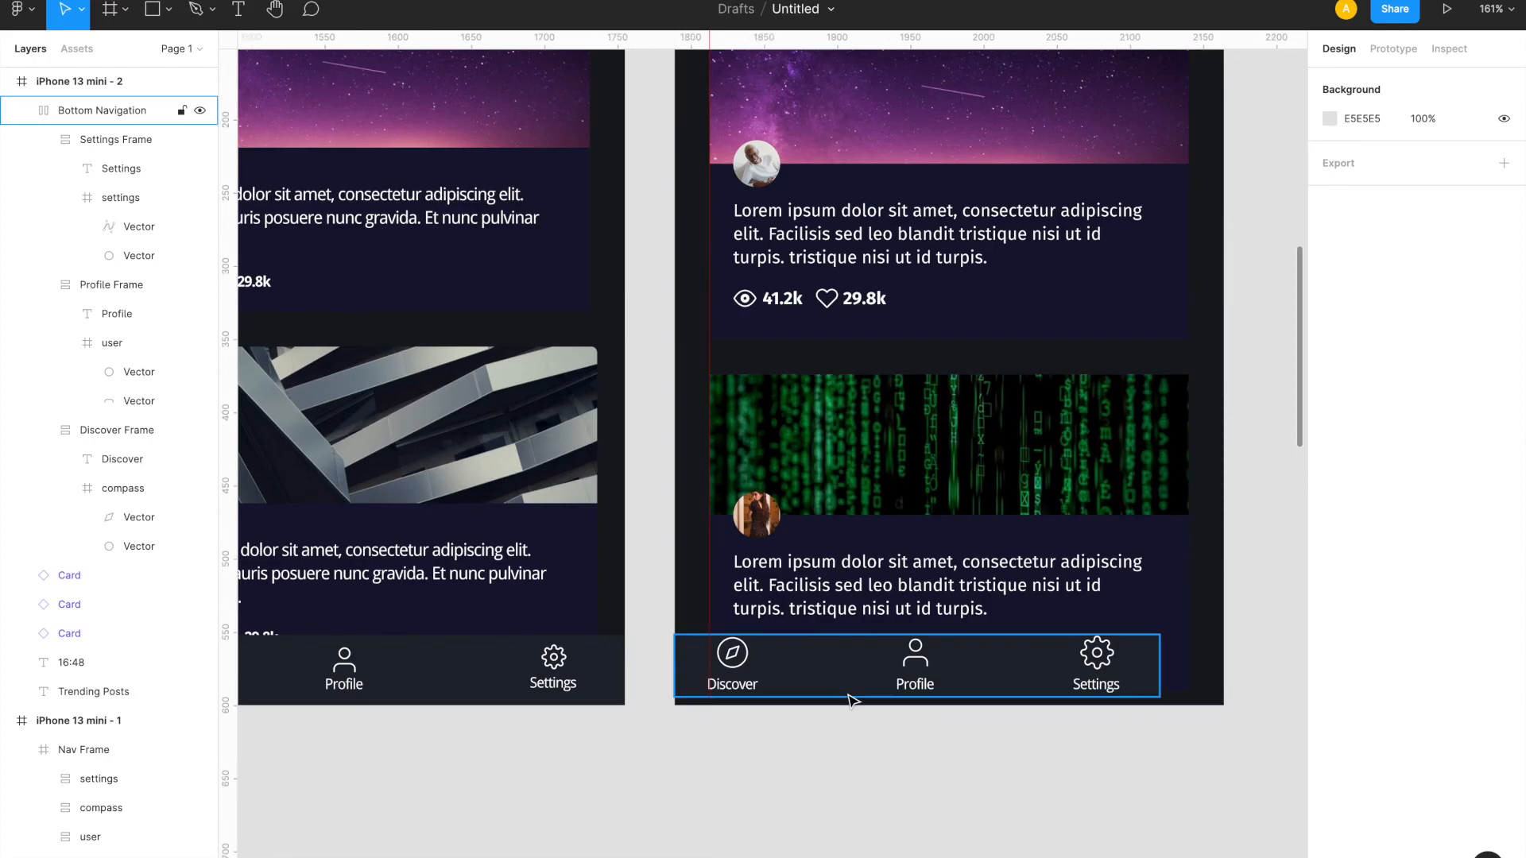
- Reduce the Bottom Navigation frame's left padding to 14, checking it against the guide, and set the right padding to 14
click(785, 685)
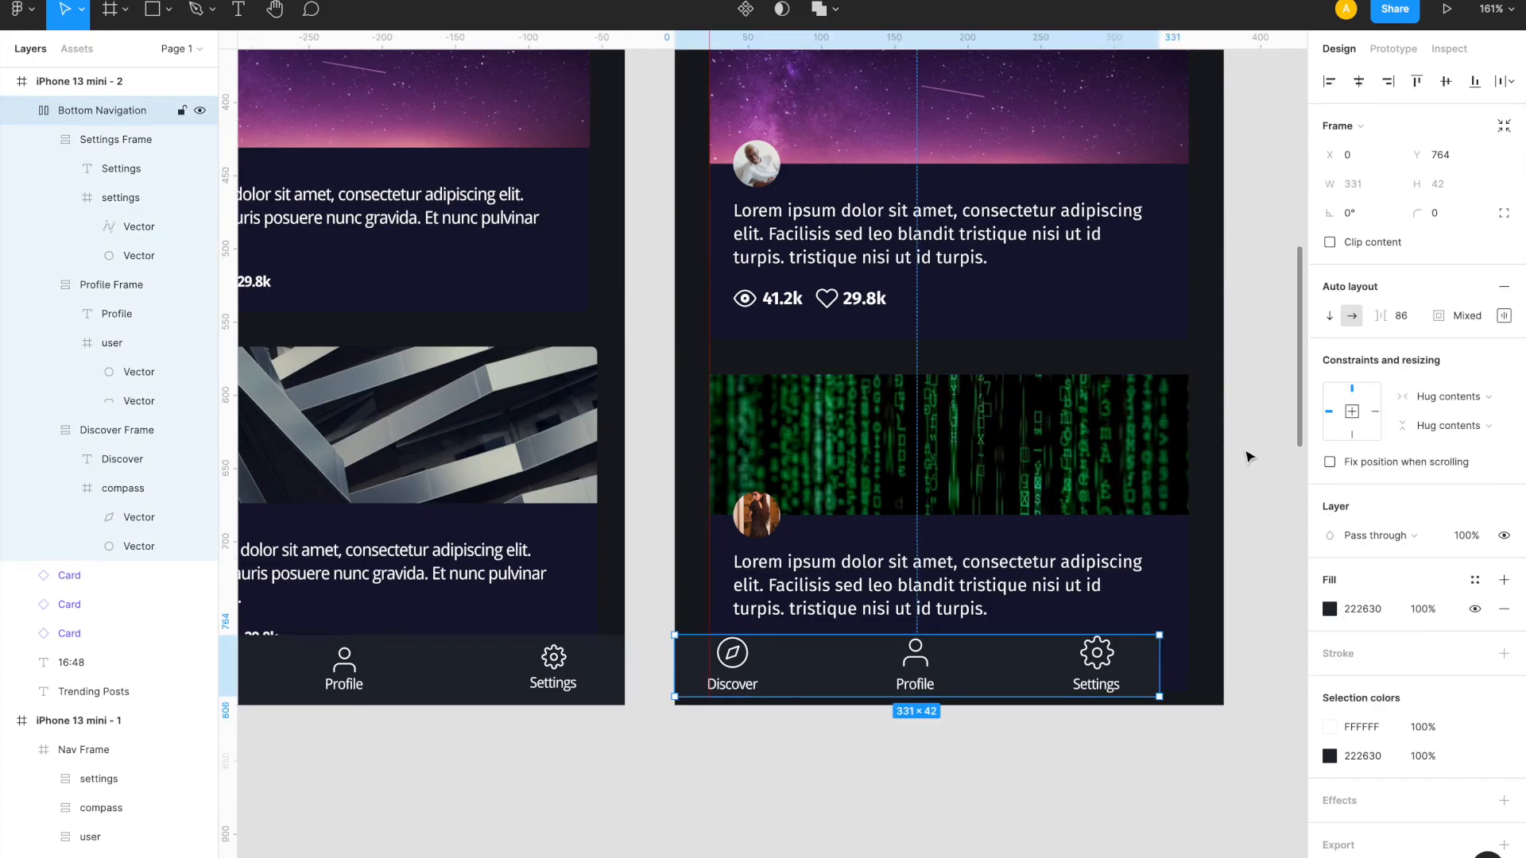
click(1503, 315)
click(1389, 392)
key(Down)
key(Down)
key(Down)
key(Down)
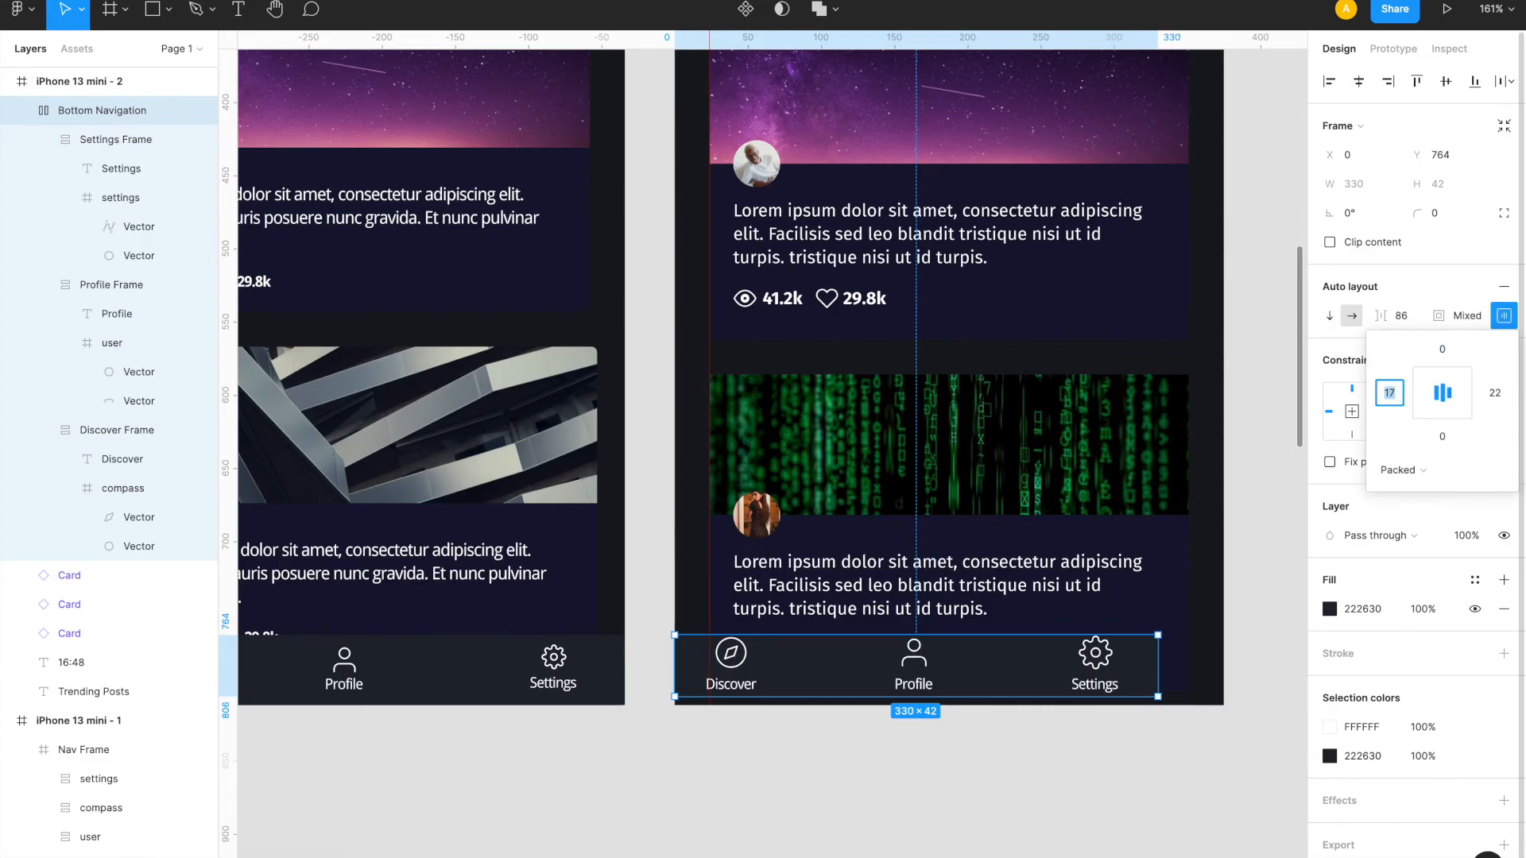
key(Down)
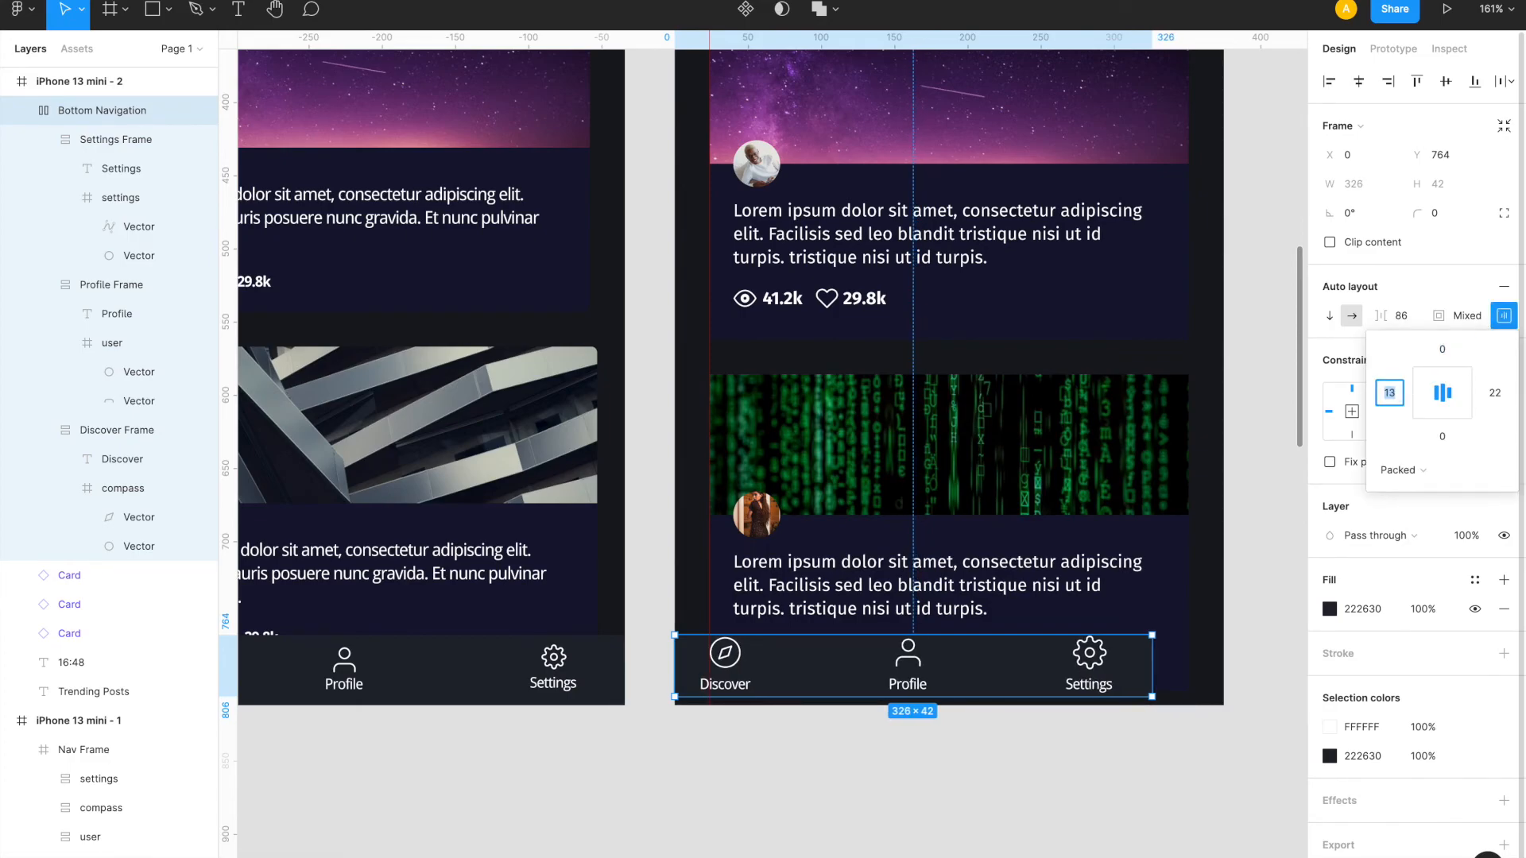
key(Up)
key(Tab)
text(14)
key(Return)
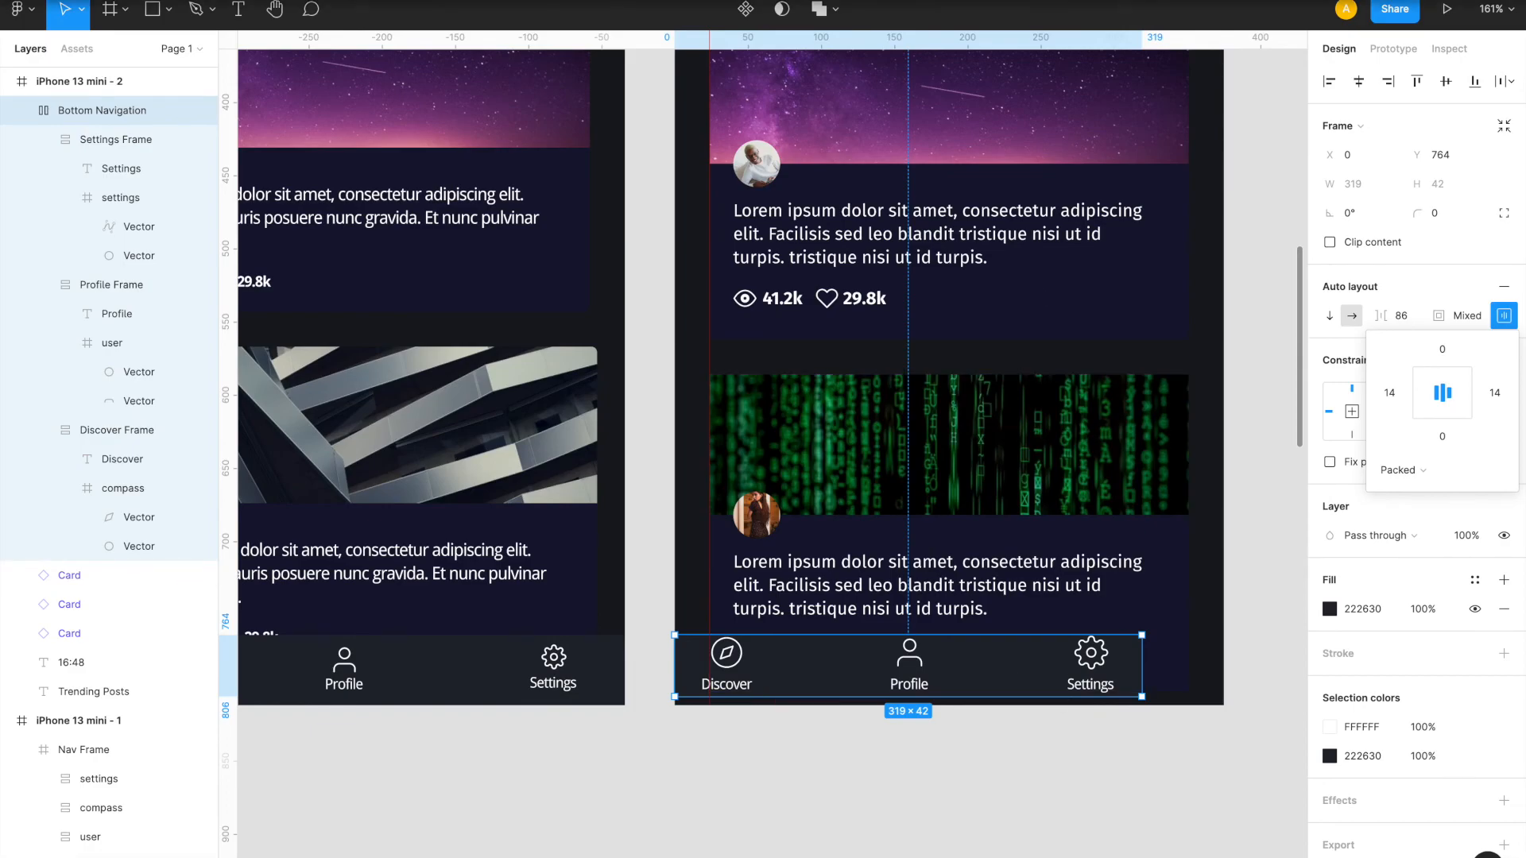
- Set the Bottom Navigation frame's left and right padding to 22
click(1389, 393)
text(22)
key(Return)
click(1493, 393)
text(22)
key(Return)
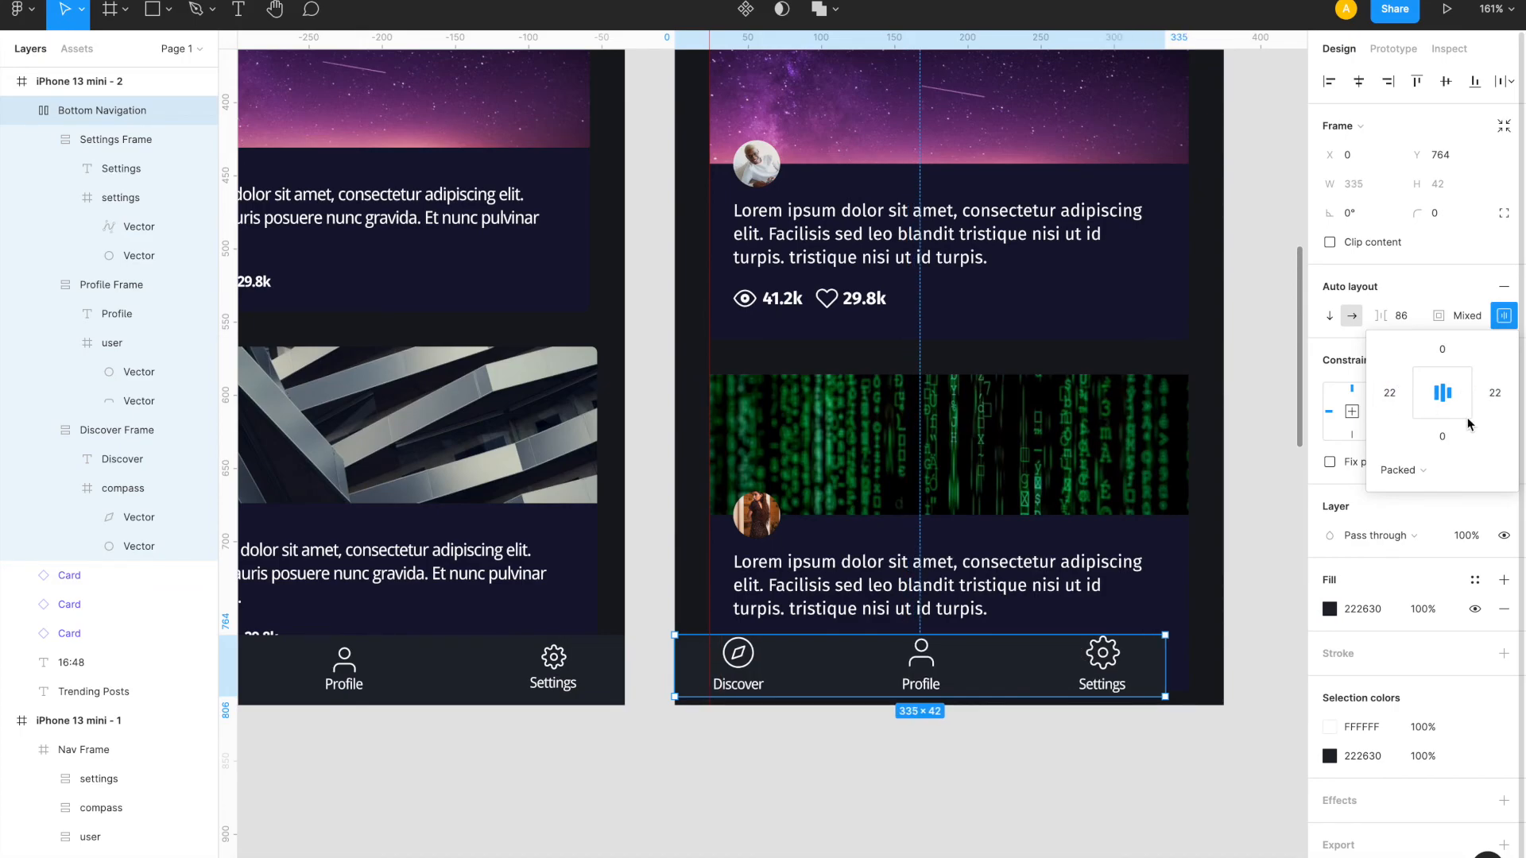
- Increase the item spacing of the Bottom Navigation frame to 101
click(1403, 324)
key(Up)
key(Up)
key(Up)
key(Up)
key(Up)
key(Up)
key(Up)
key(Up)
key(Up)
key(Up)
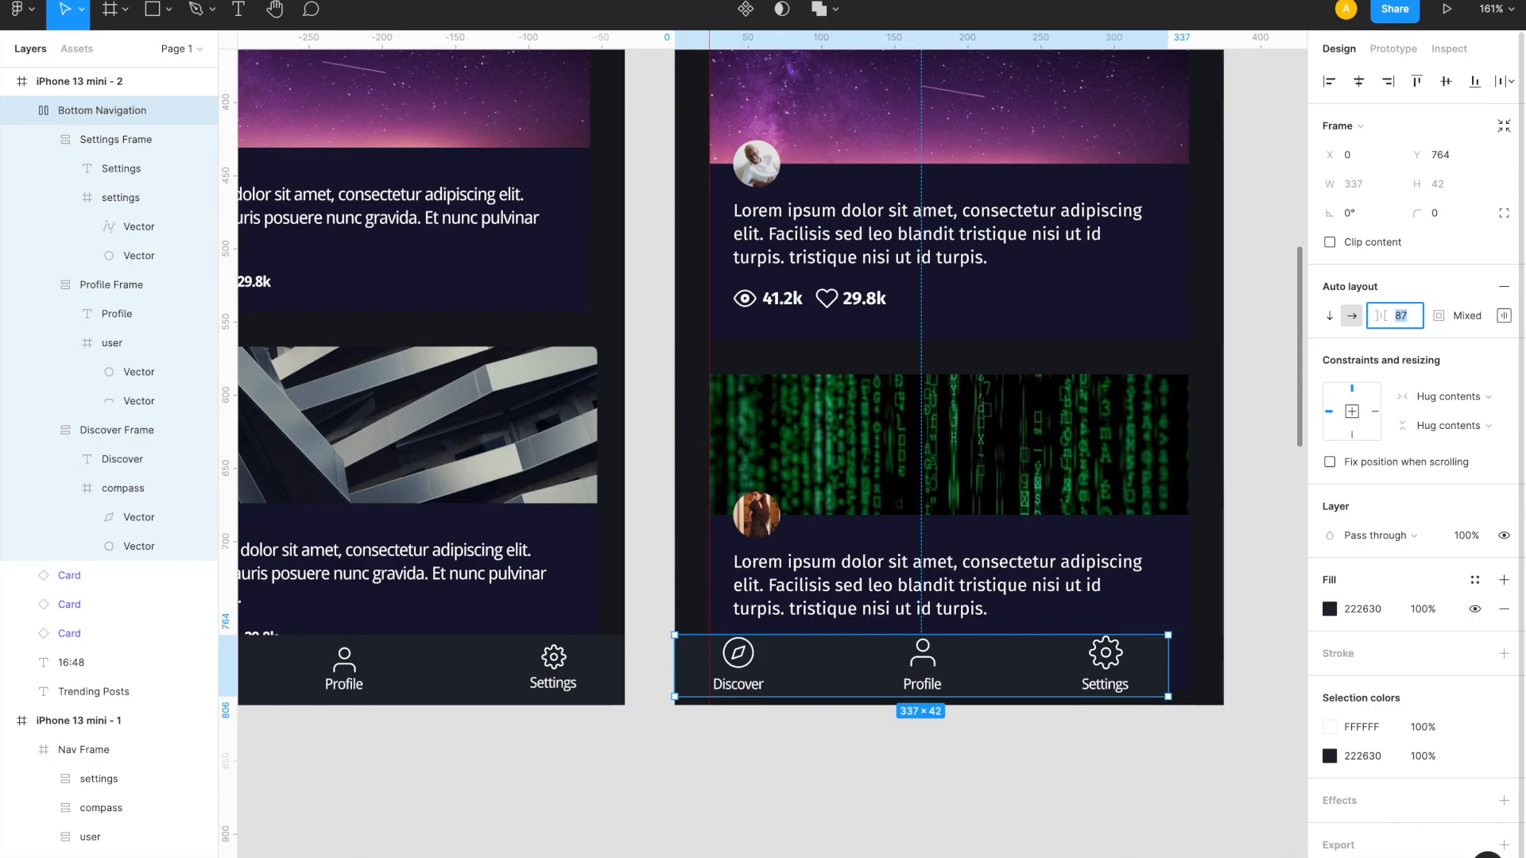
key(Up)
key(Up)
key(Up)
key(Up)
key(Up)
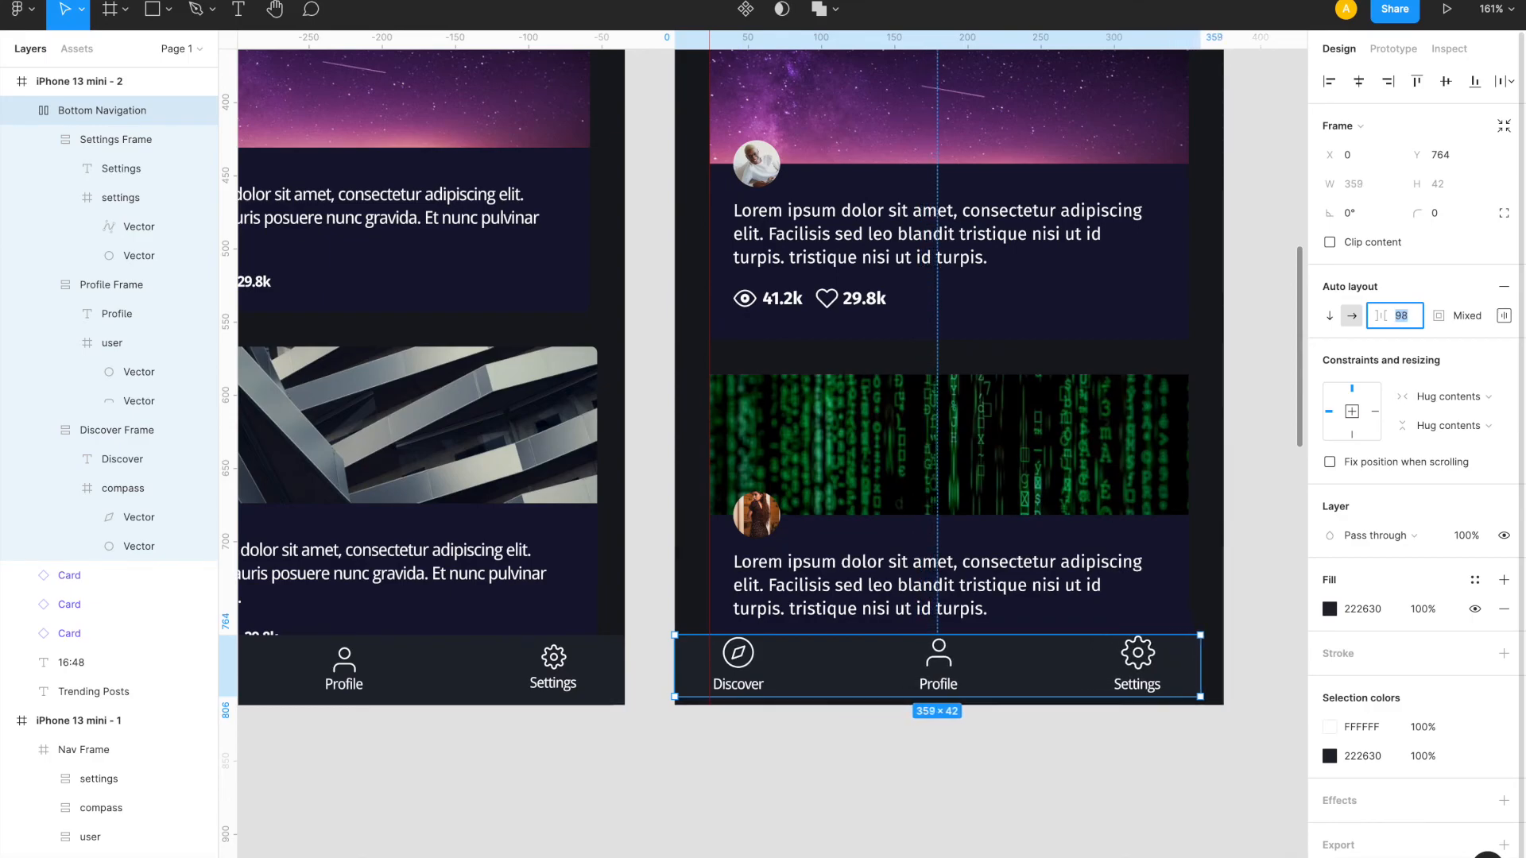
- Return the Bottom Navigation frame's left and right padding to 14
click(1504, 316)
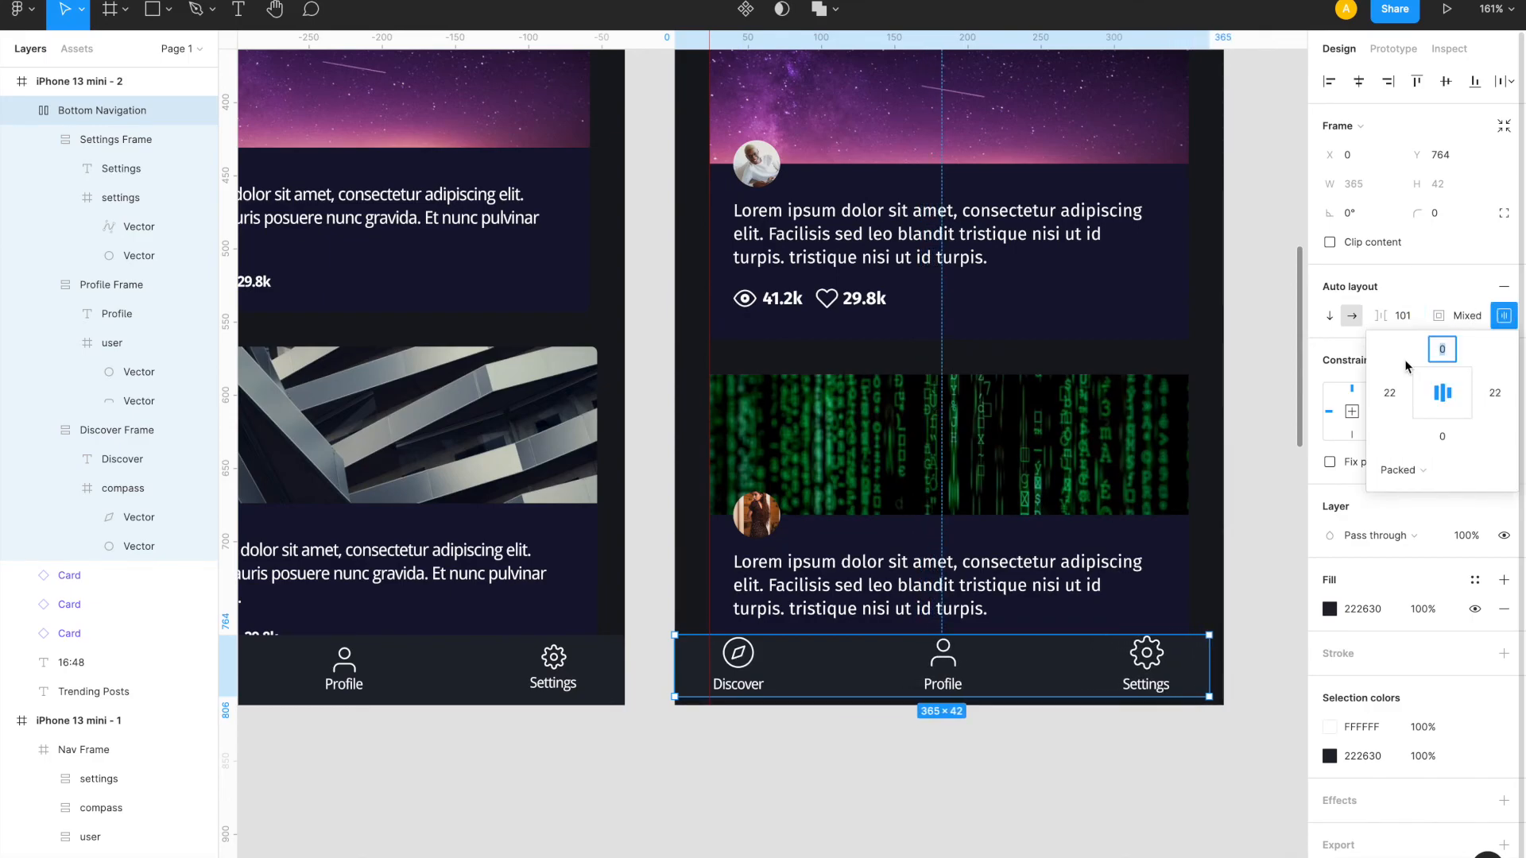
click(1389, 392)
text(14)
key(Return)
click(1494, 393)
text(14)
key(Return)
- Raise the Bottom Navigation frame's item spacing to 114 so the bar spans the full 375 screen width
click(1404, 315)
key(Up)
key(Up)
key(Up)
key(Up)
key(Up)
key(Up)
key(Up)
key(Up)
key(Up)
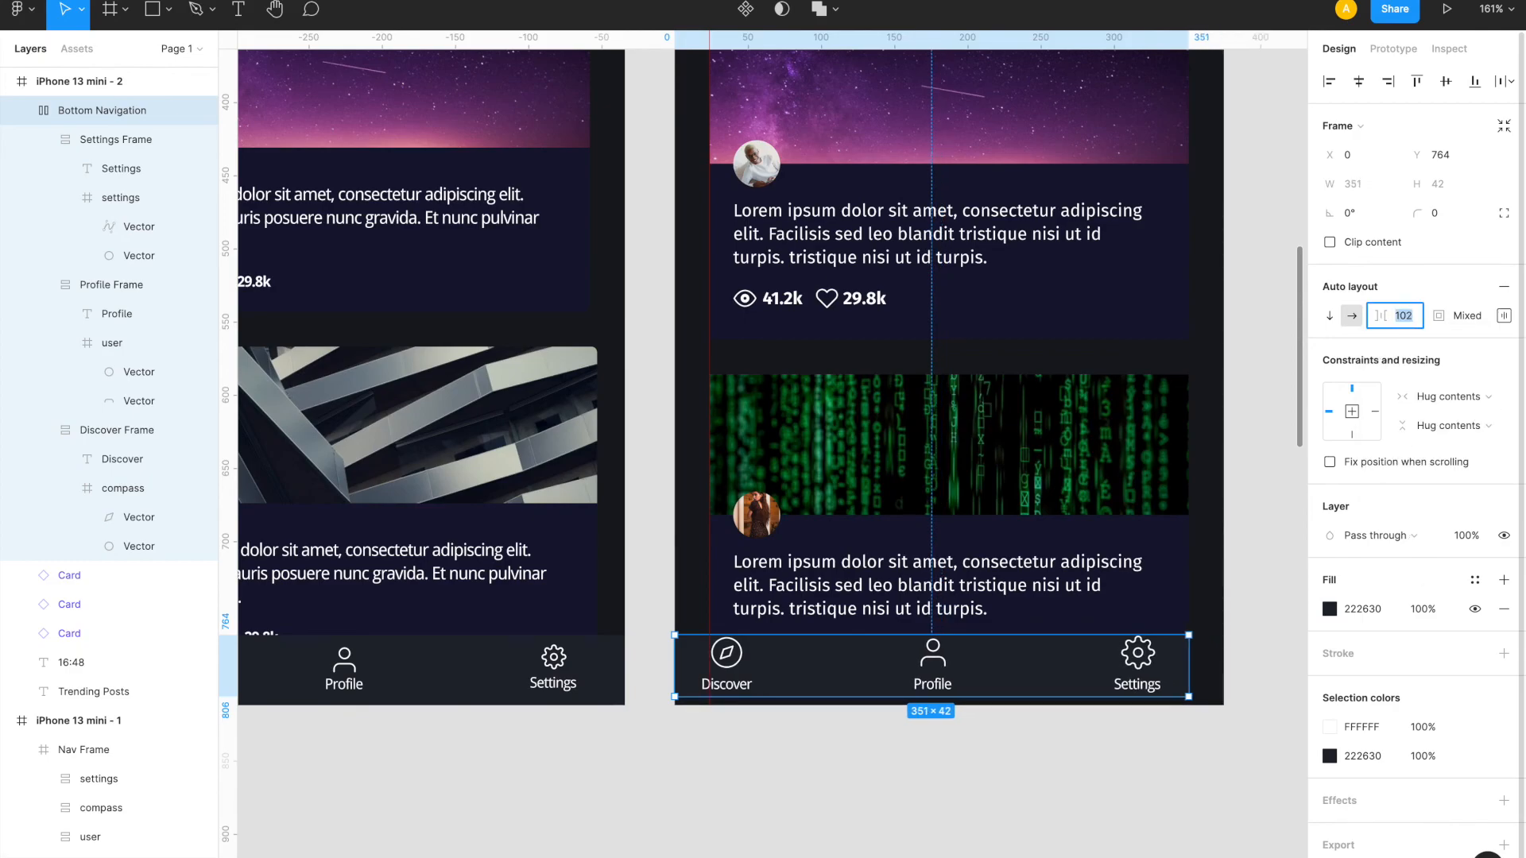
key(Up)
key(Up)
key(Up)
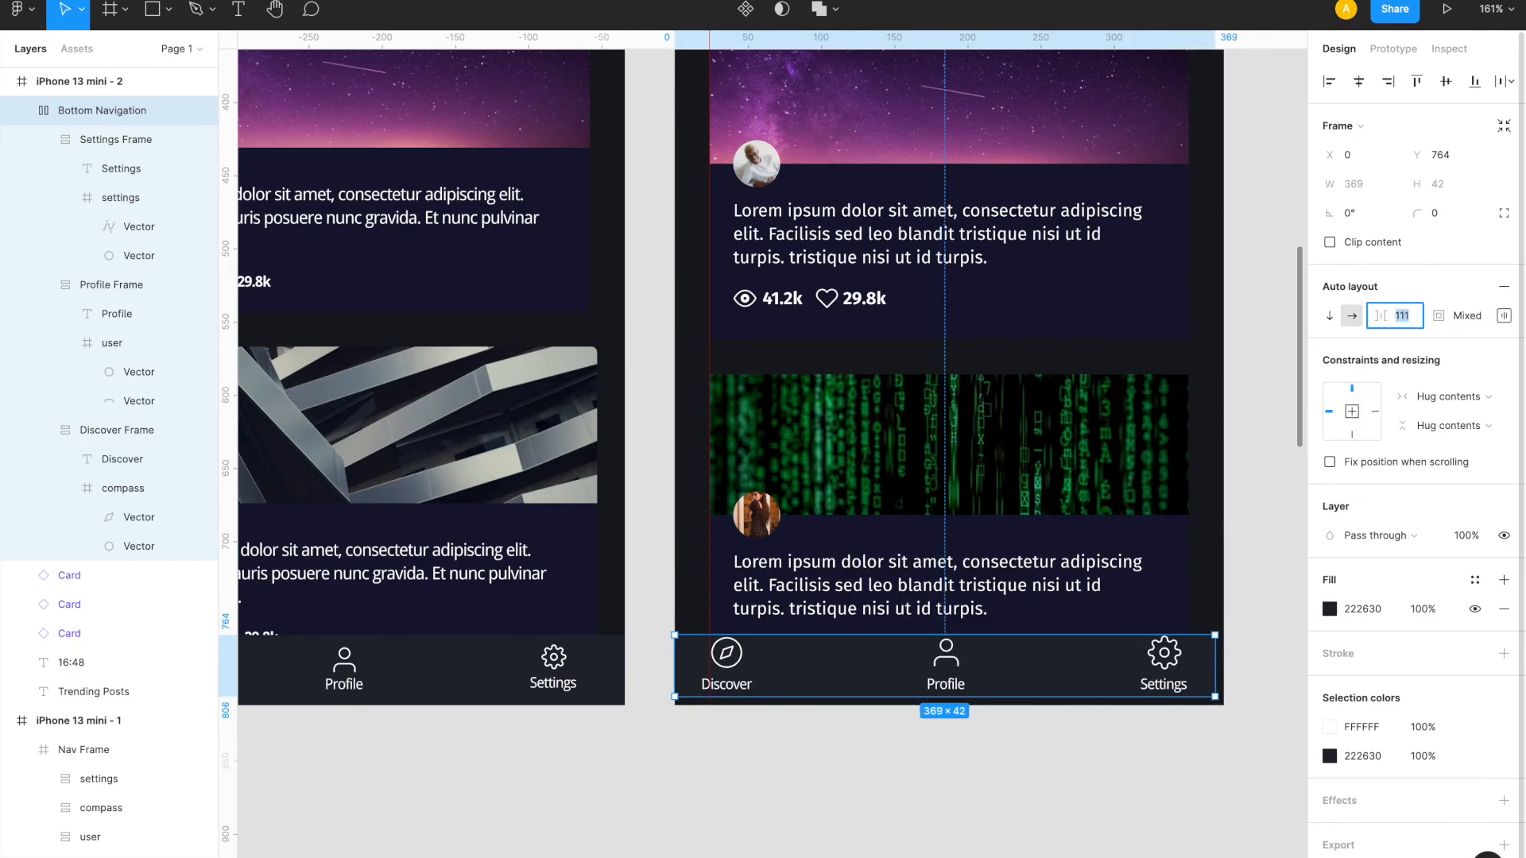
key(Up)
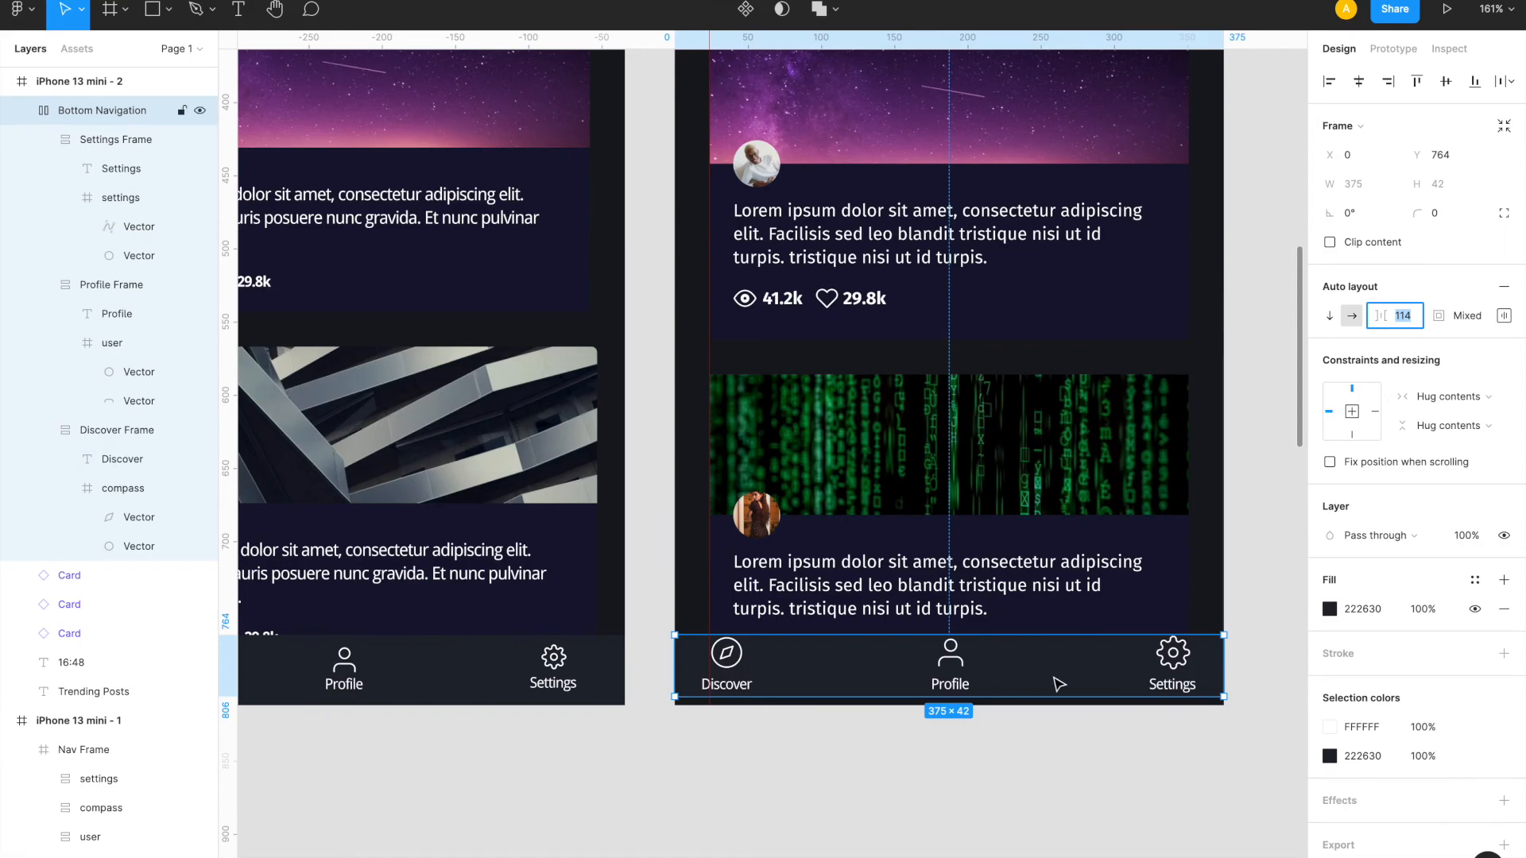
- Set the Bottom Navigation frame's top and bottom padding to 3
click(1509, 324)
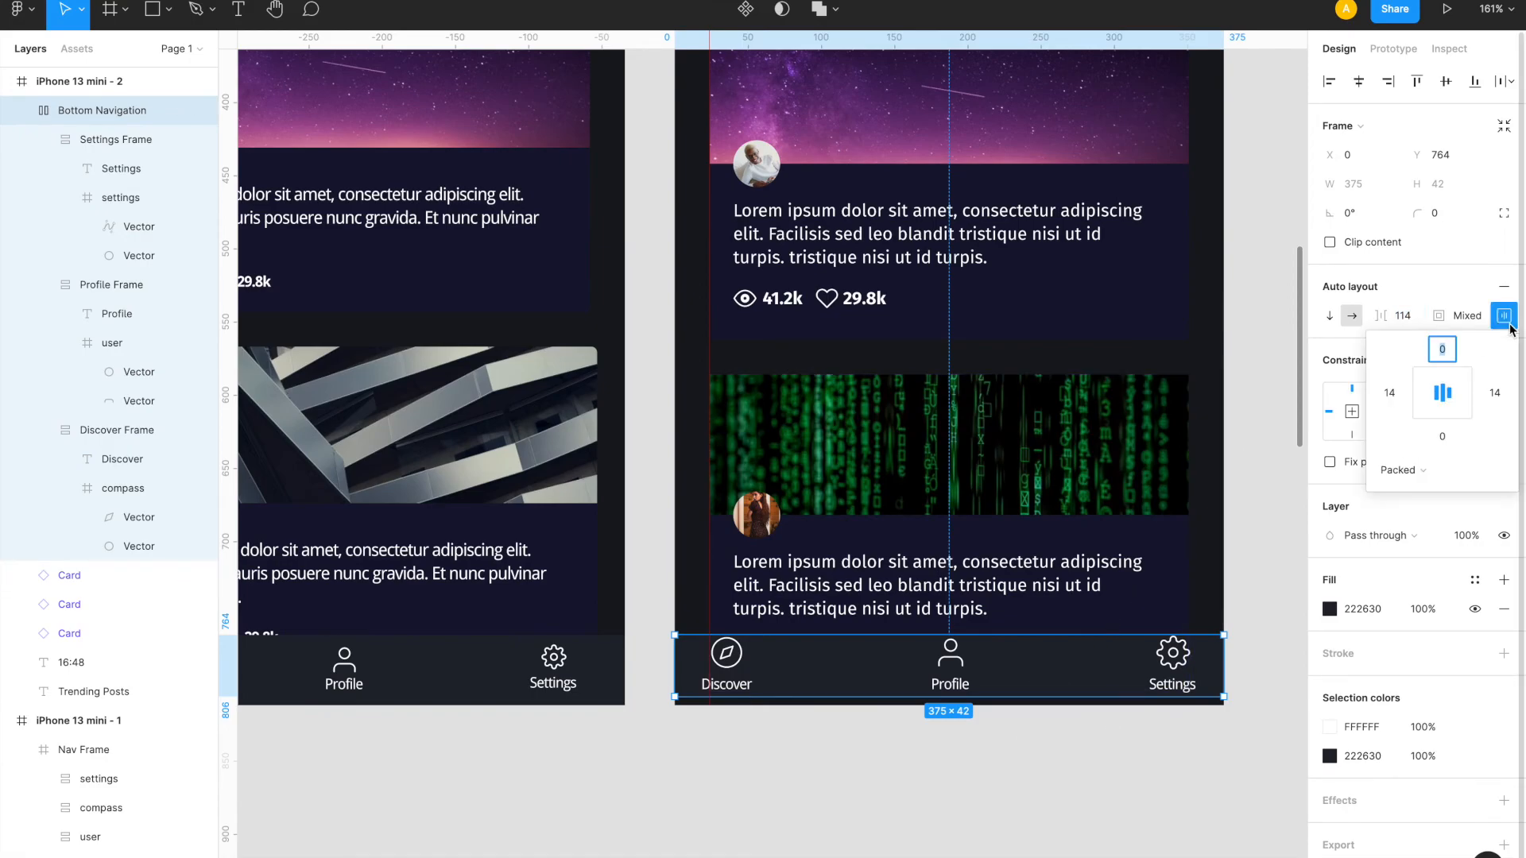
text(2)
key(Return)
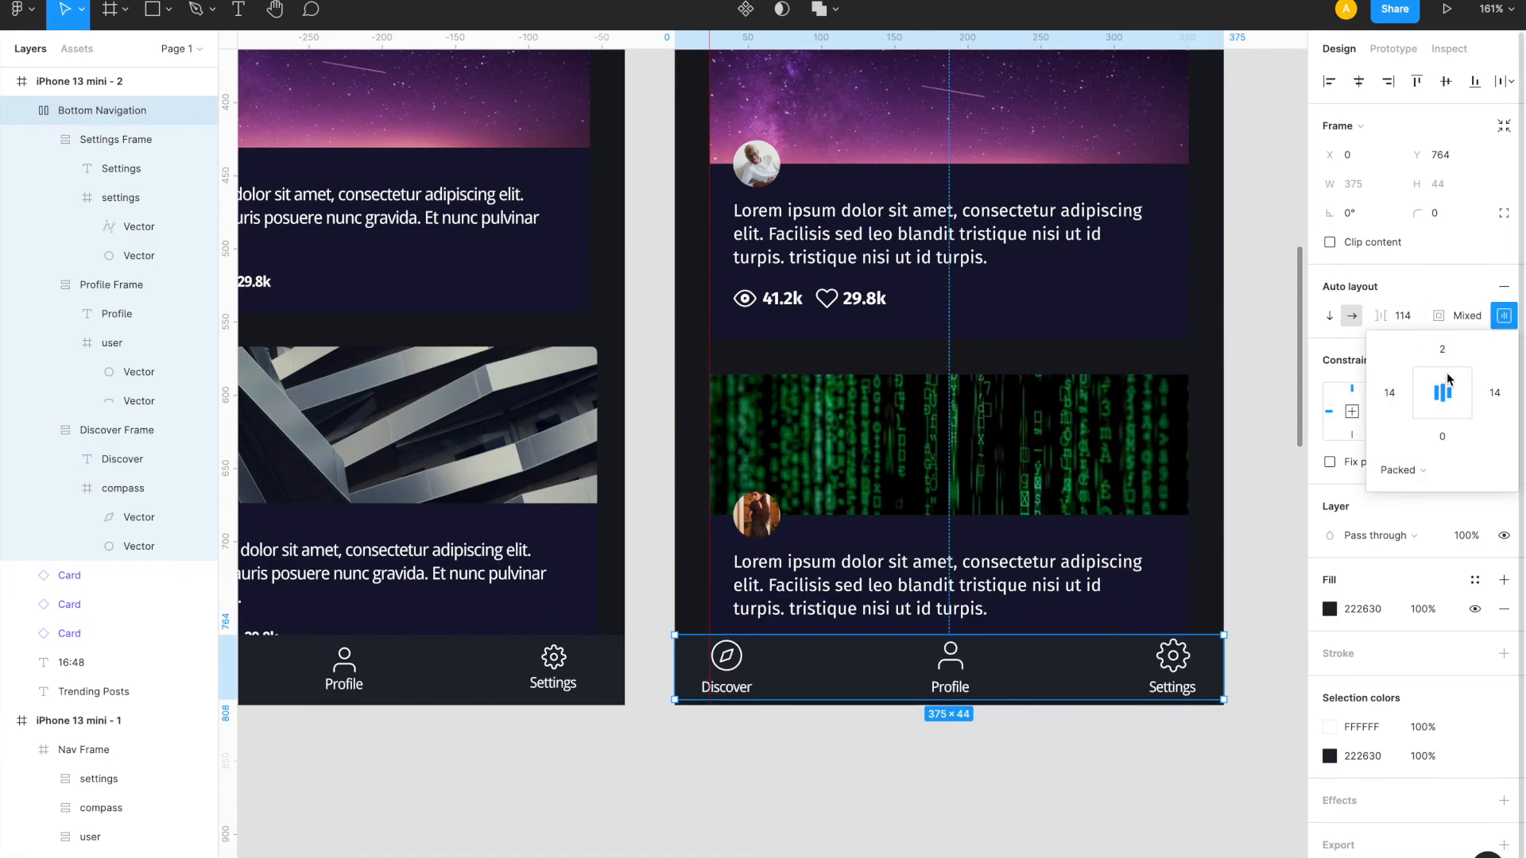
text(3)
key(Return)
click(1442, 436)
text(3)
key(Return)
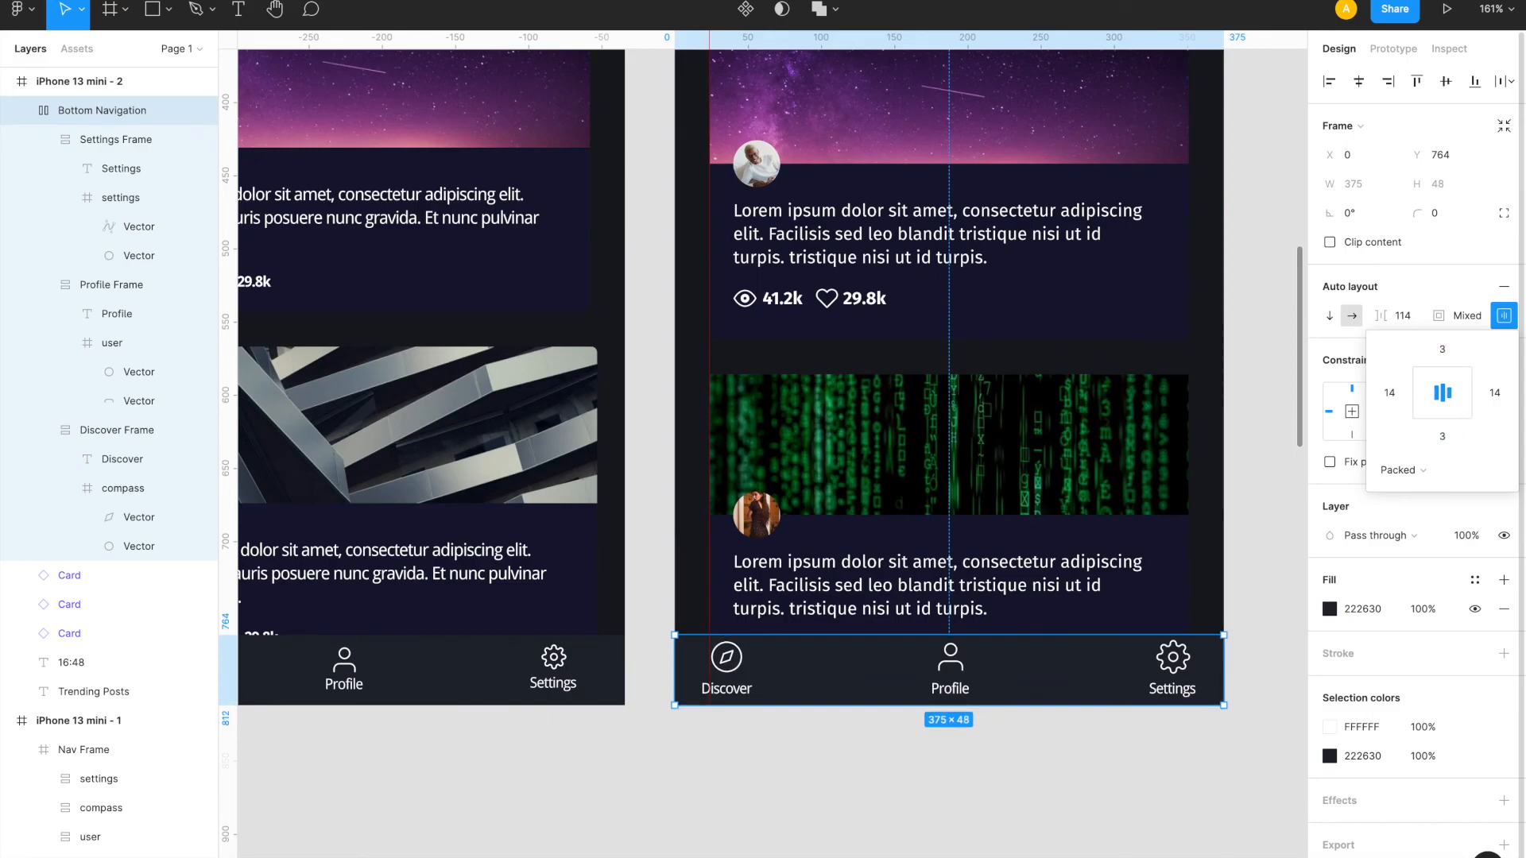
click(951, 773)
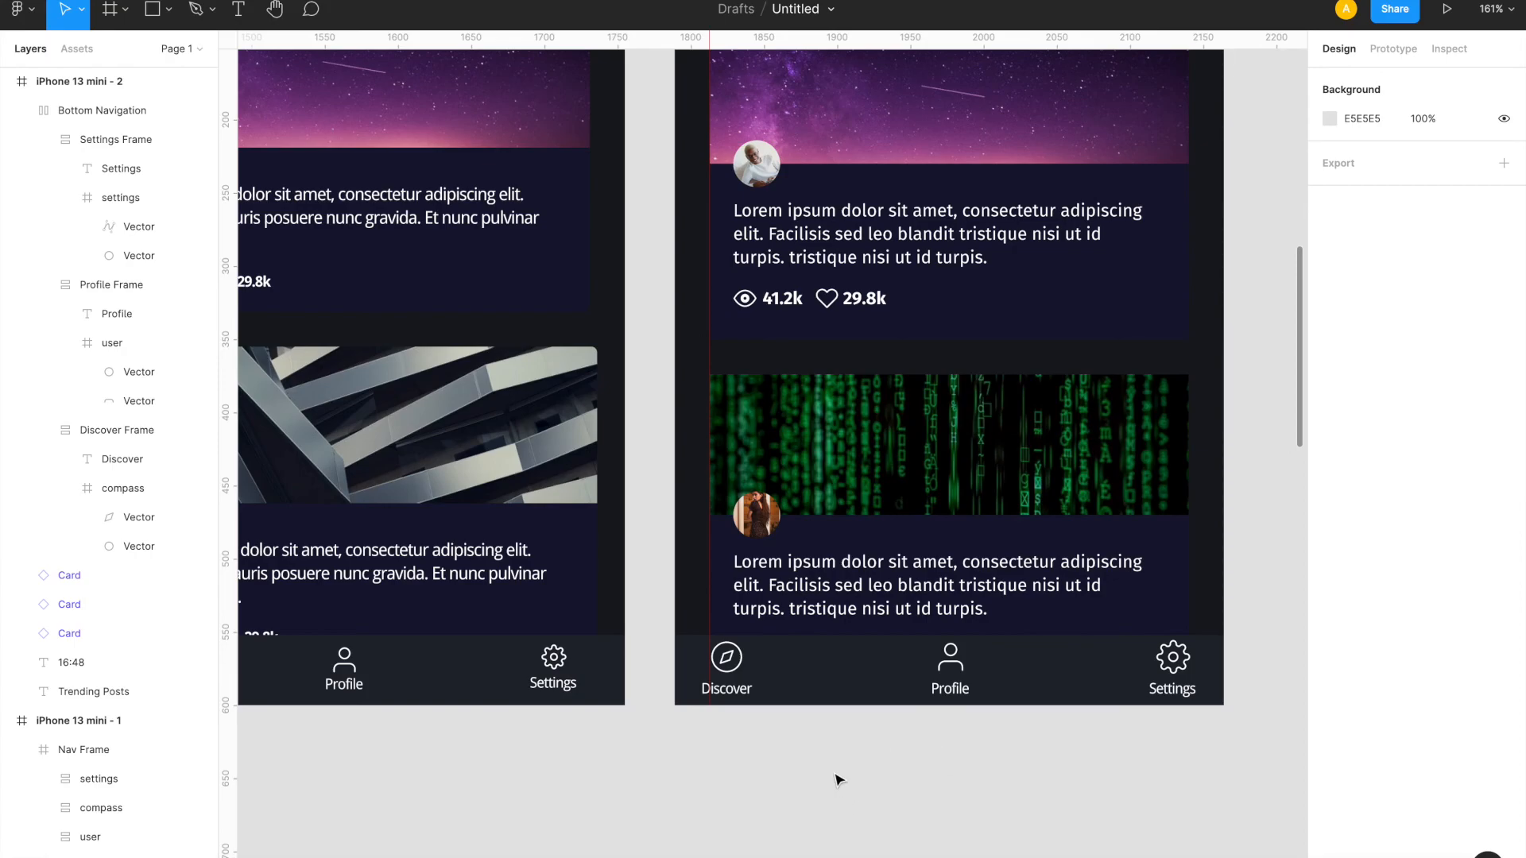
- Move the vertical guide to the cards' right edge at 352 to check alignment, and hide the rulers
drag(710, 463, 1192, 494)
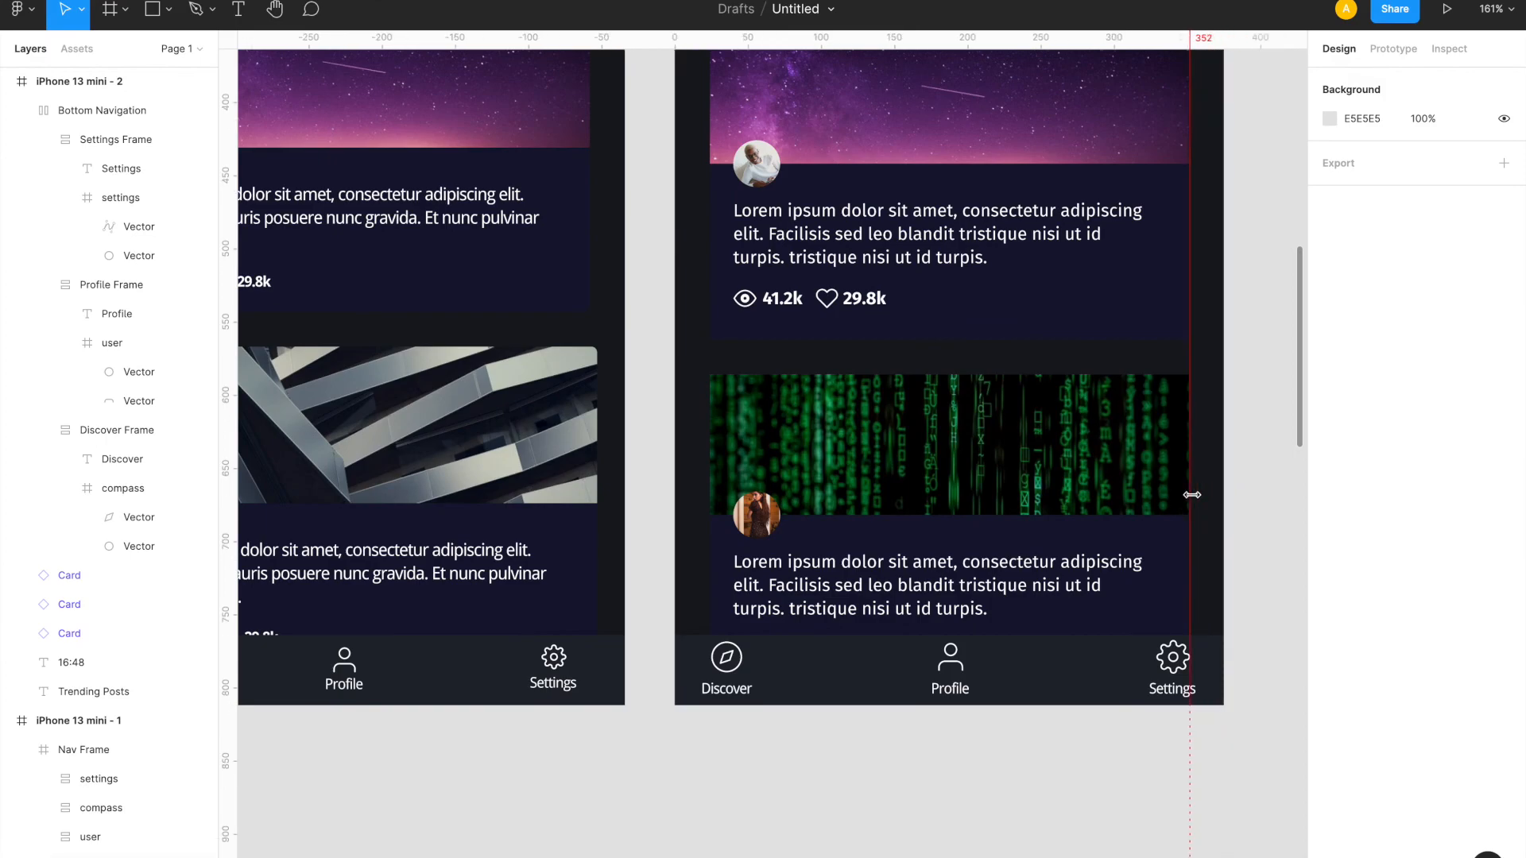
drag(1192, 494, 1191, 499)
key(shift+r)
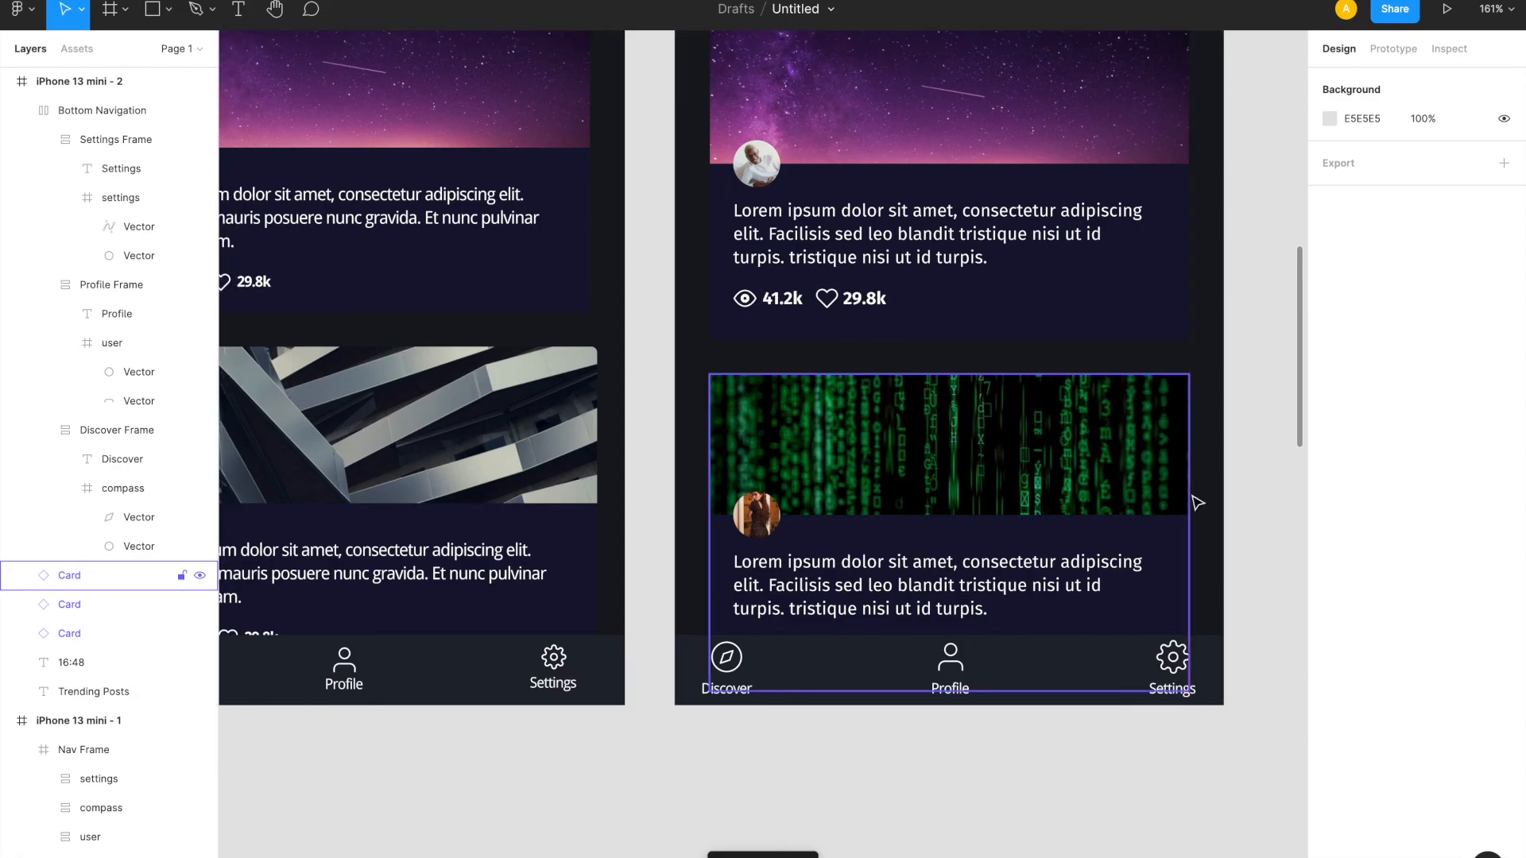
scroll(1170, 753, down, 2)
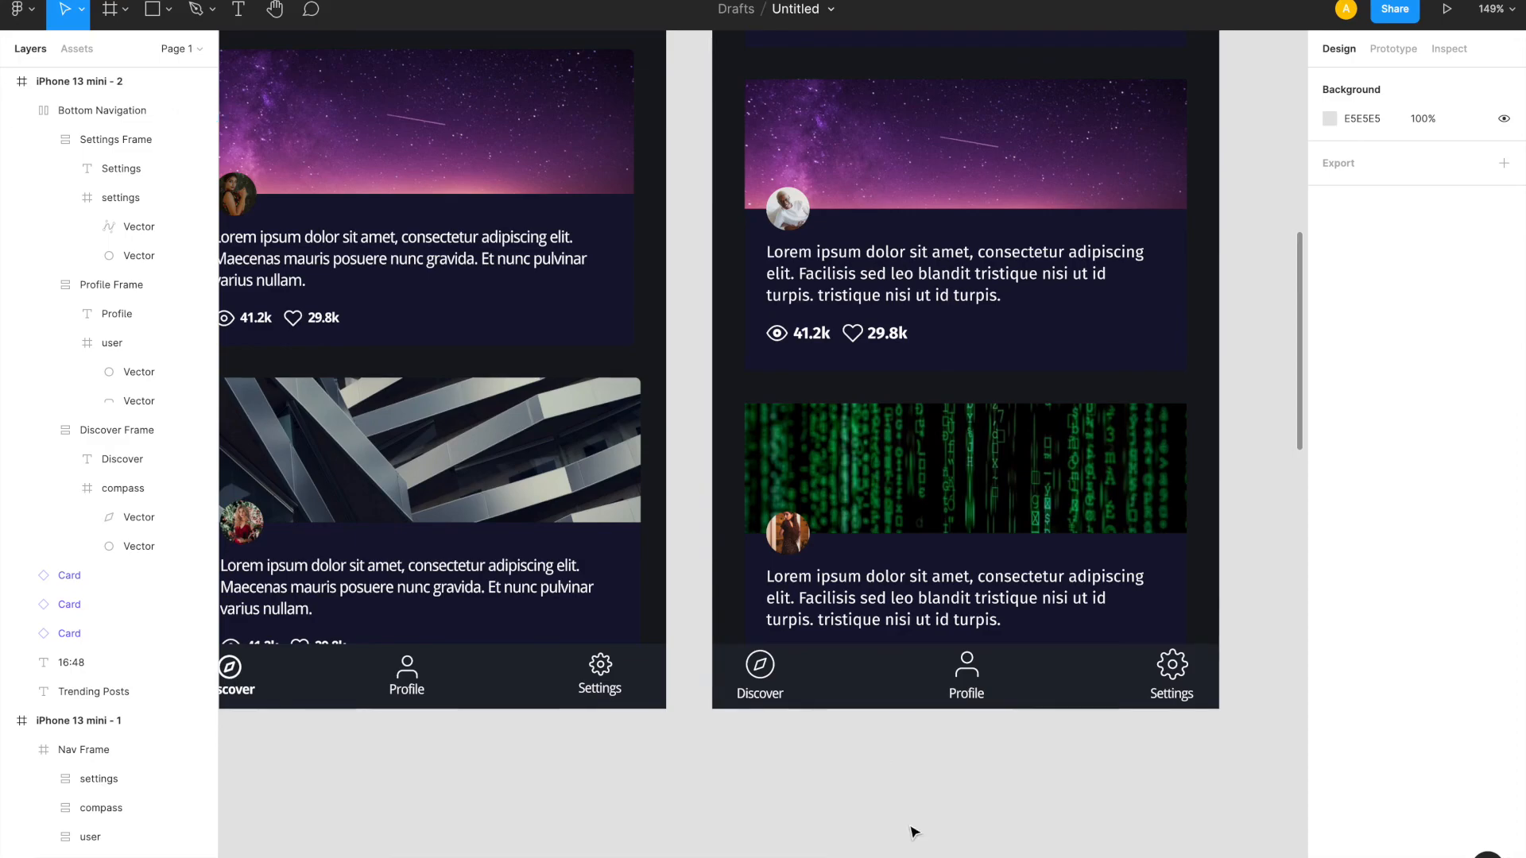
- Measure the Profile Frame's distances to the neighbouring card and to the edges of the Bottom Navigation frame
double_click(765, 672)
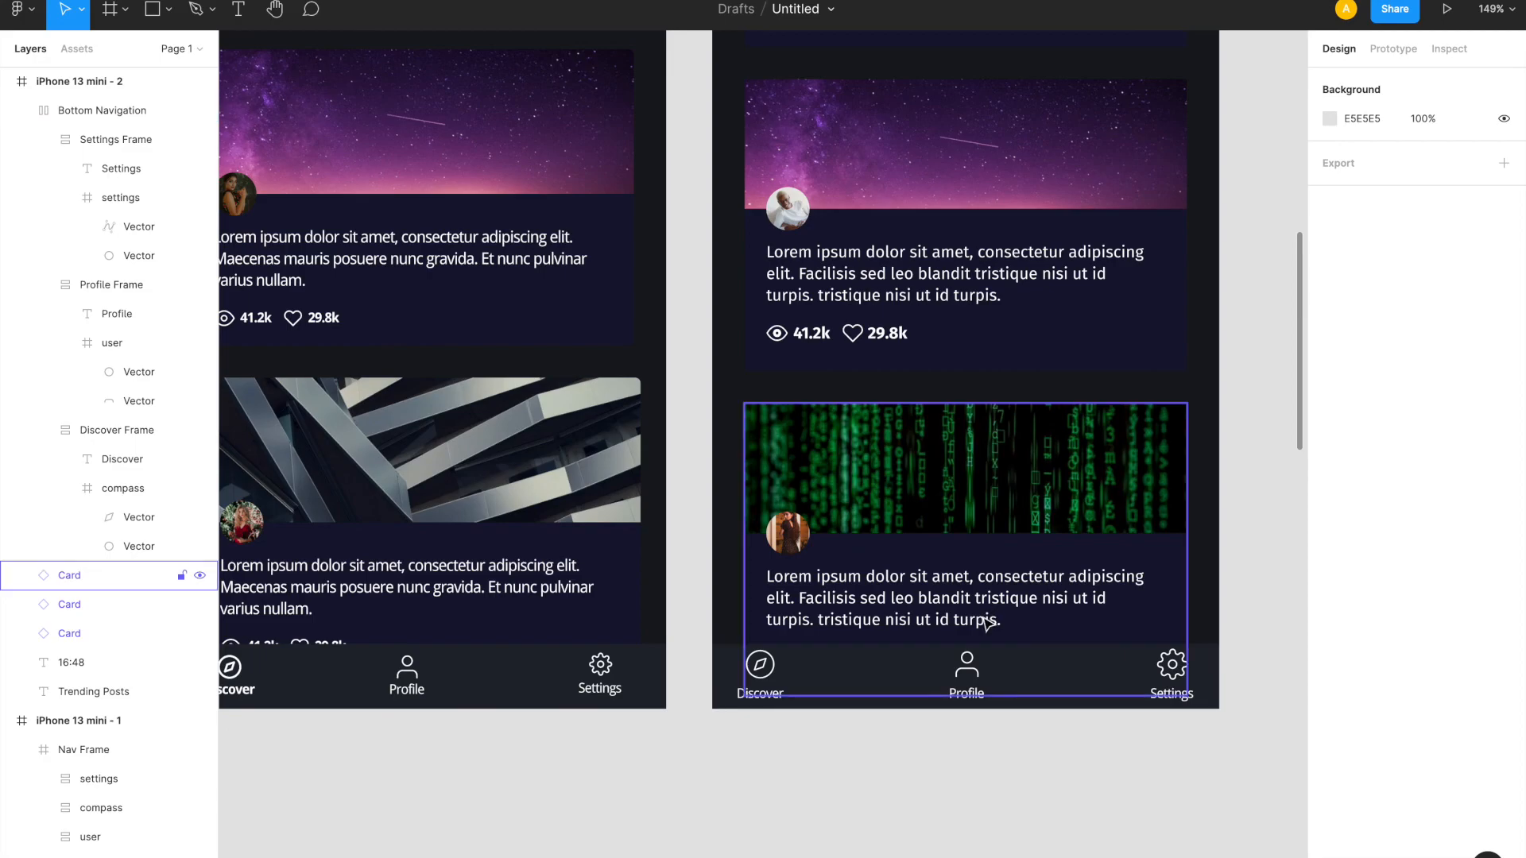
double_click(971, 665)
key(alt)
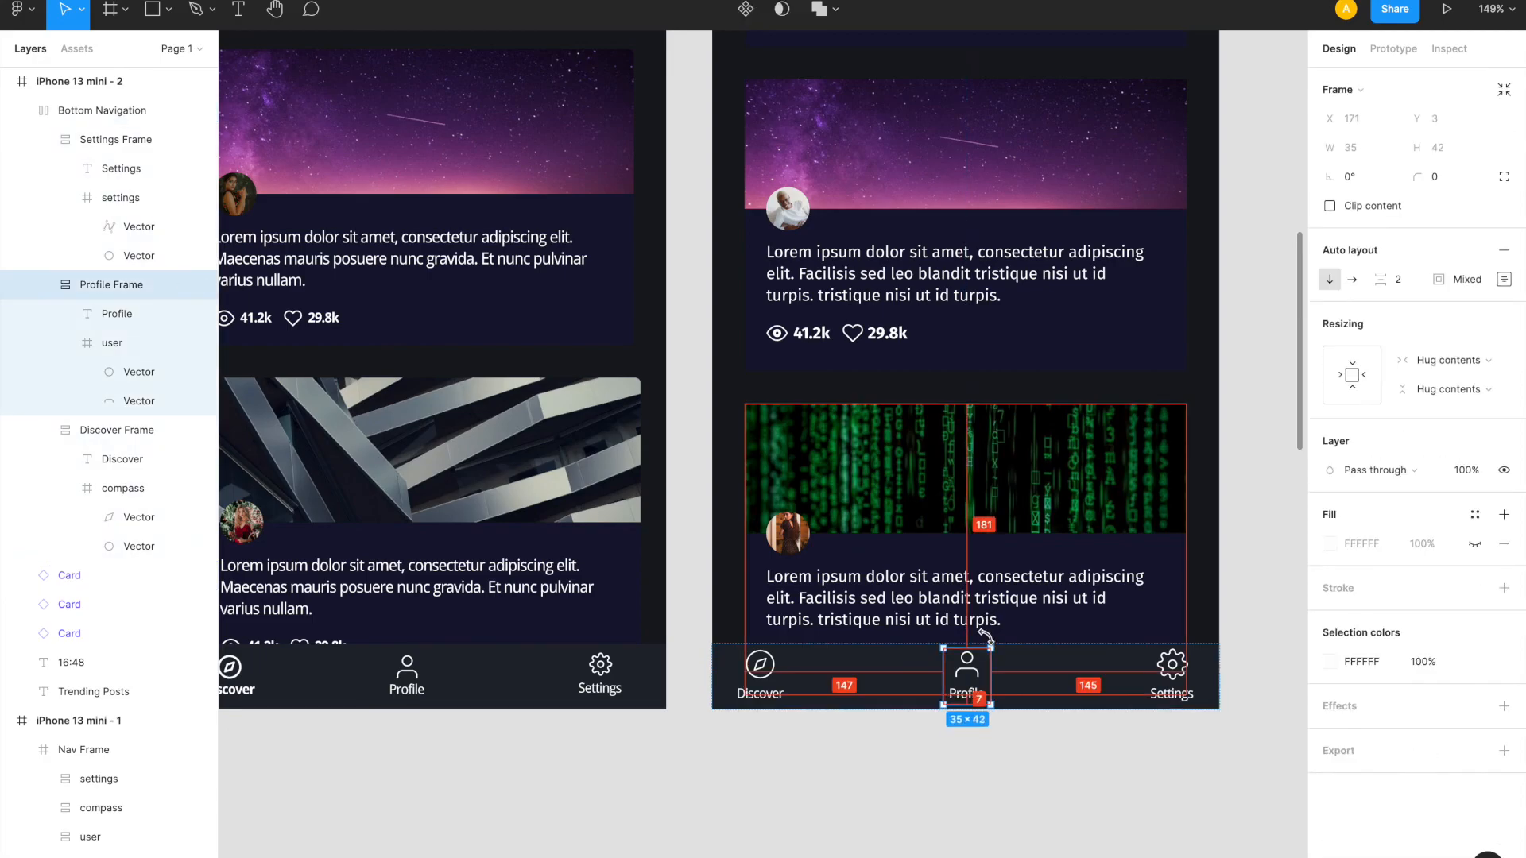
key(alt)
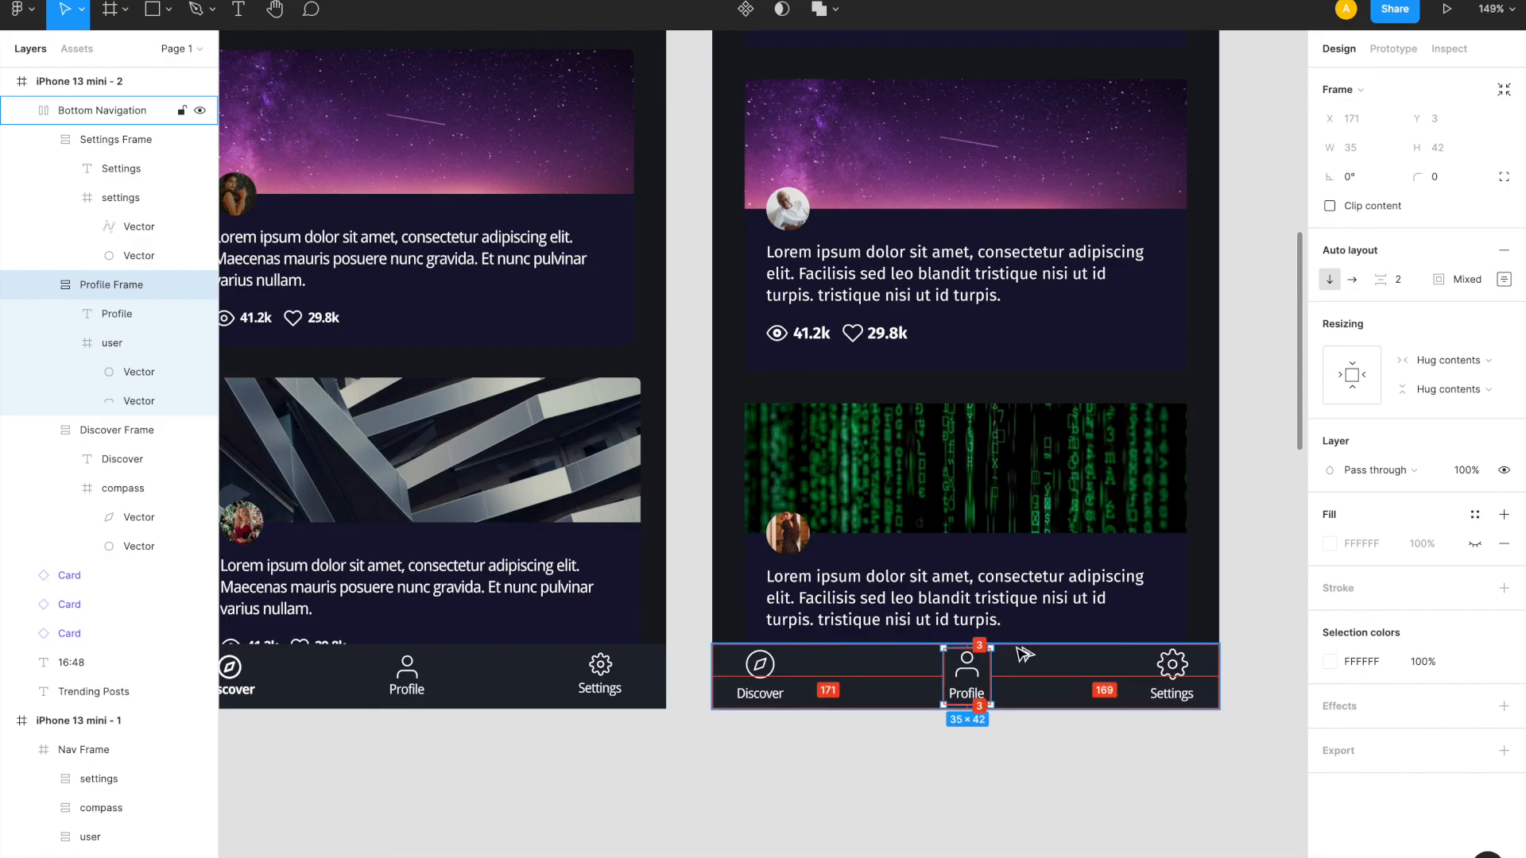
click(985, 759)
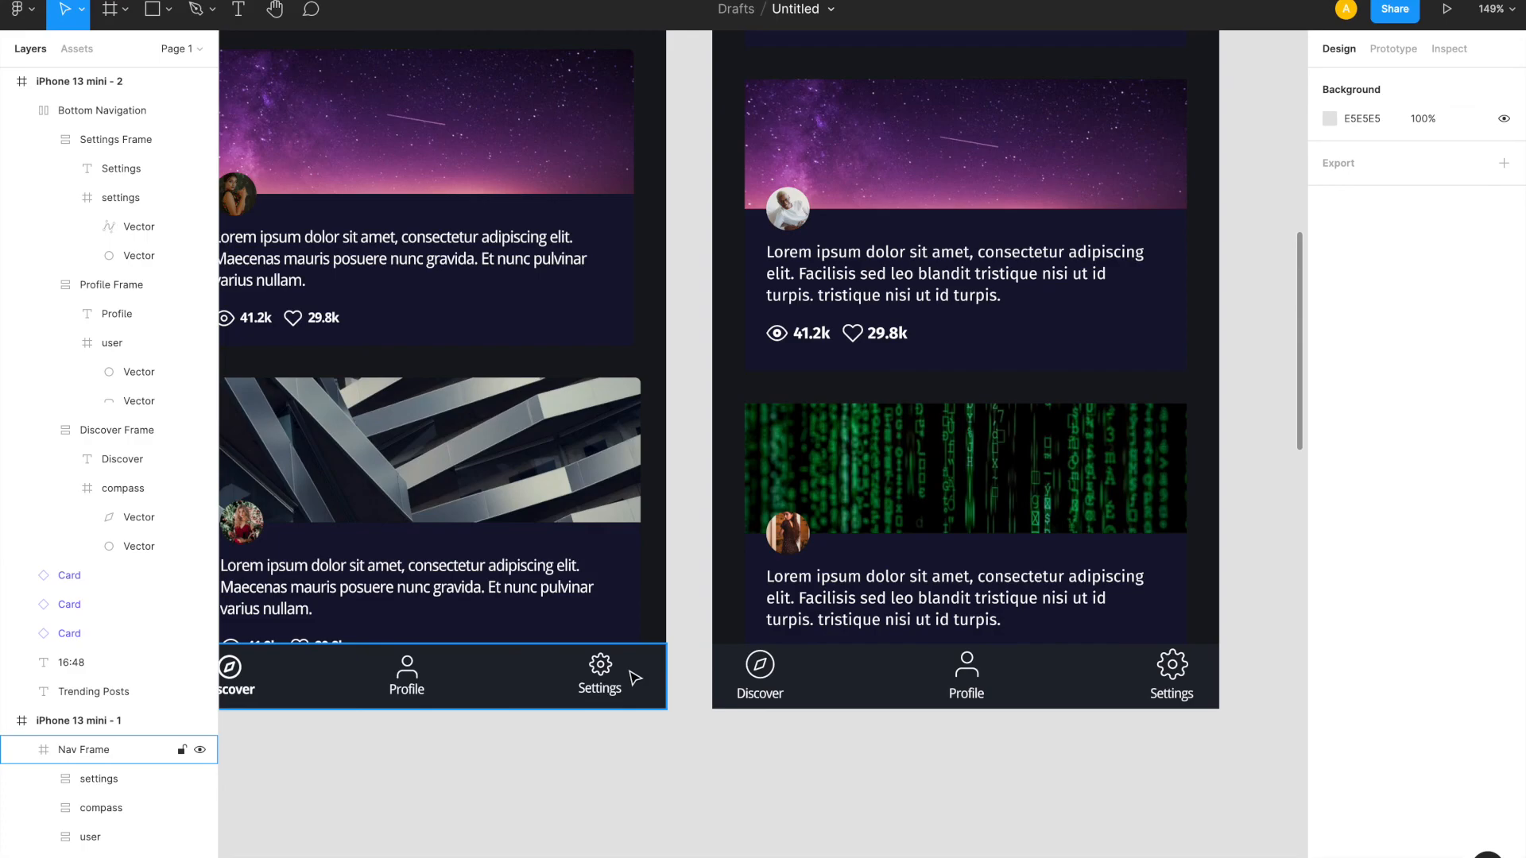
- Make the Discover label in the second screen's Bottom Navigation frame bold
scroll(827, 688, left, 2)
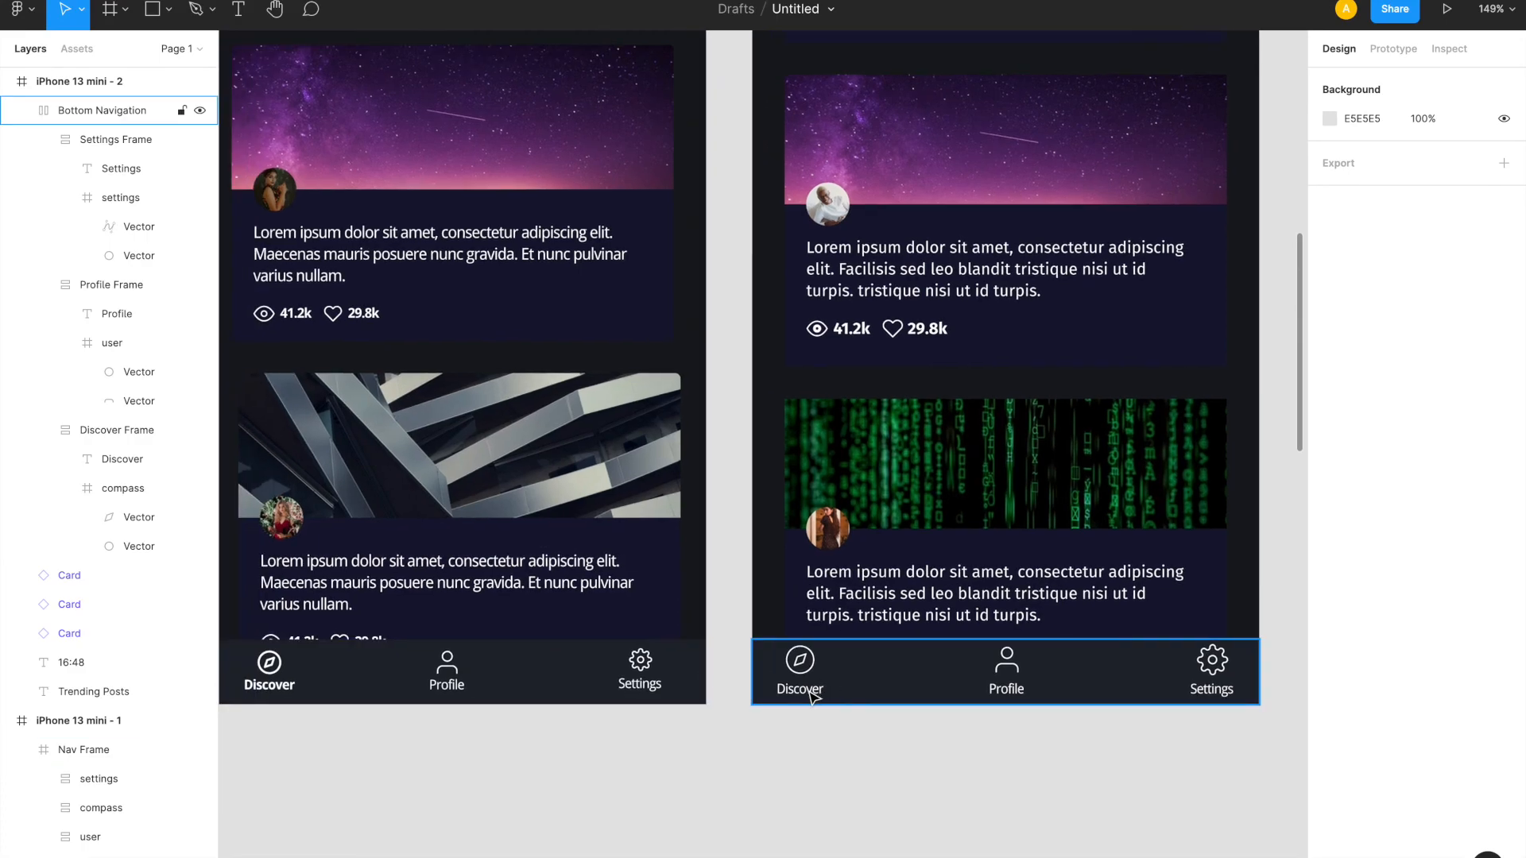
click(812, 696)
double_click(812, 696)
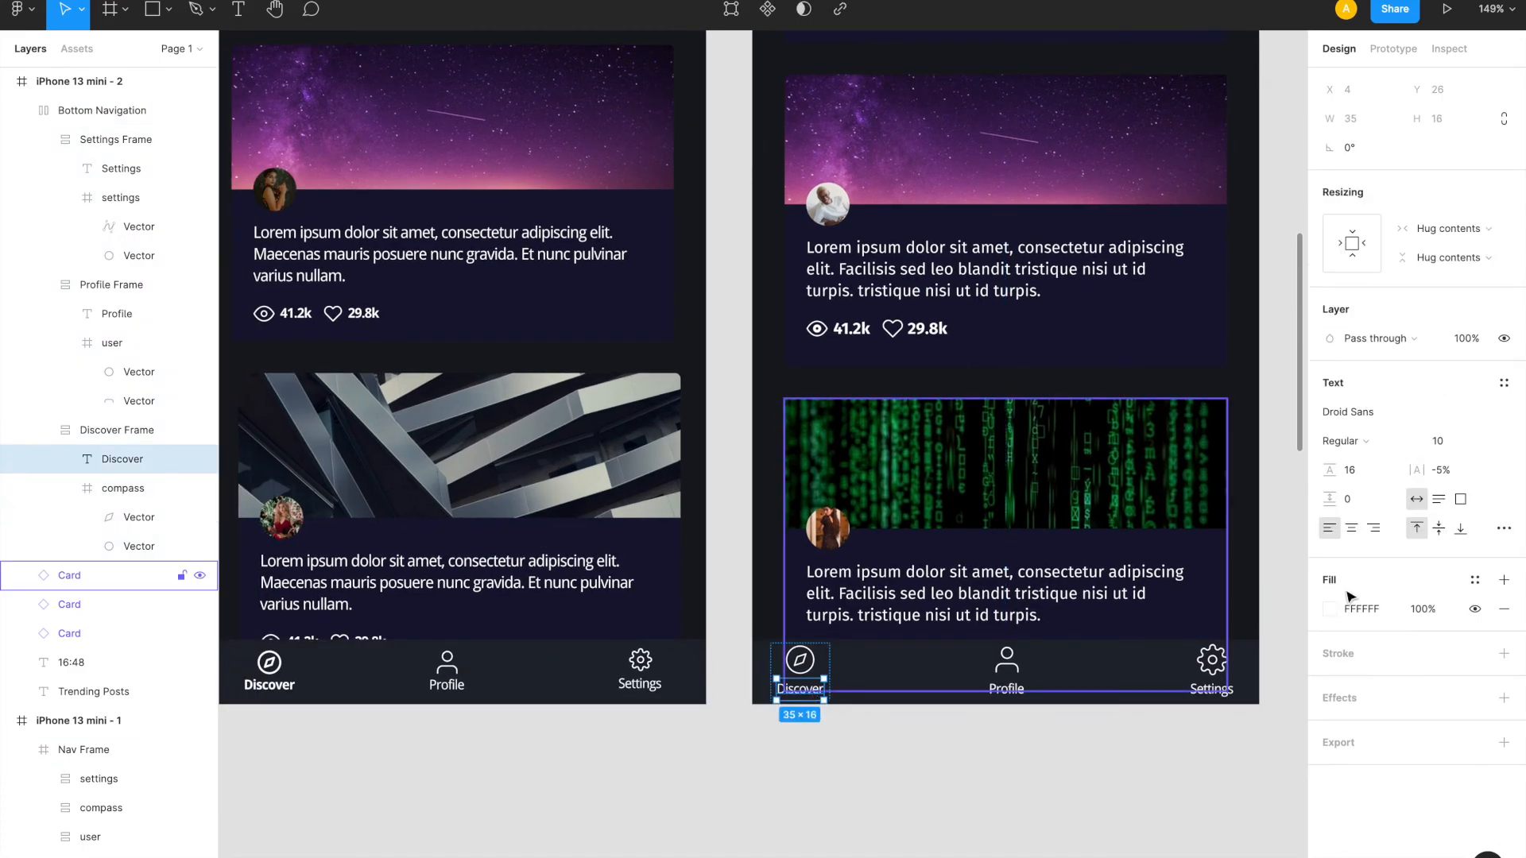
key(ctrl+b)
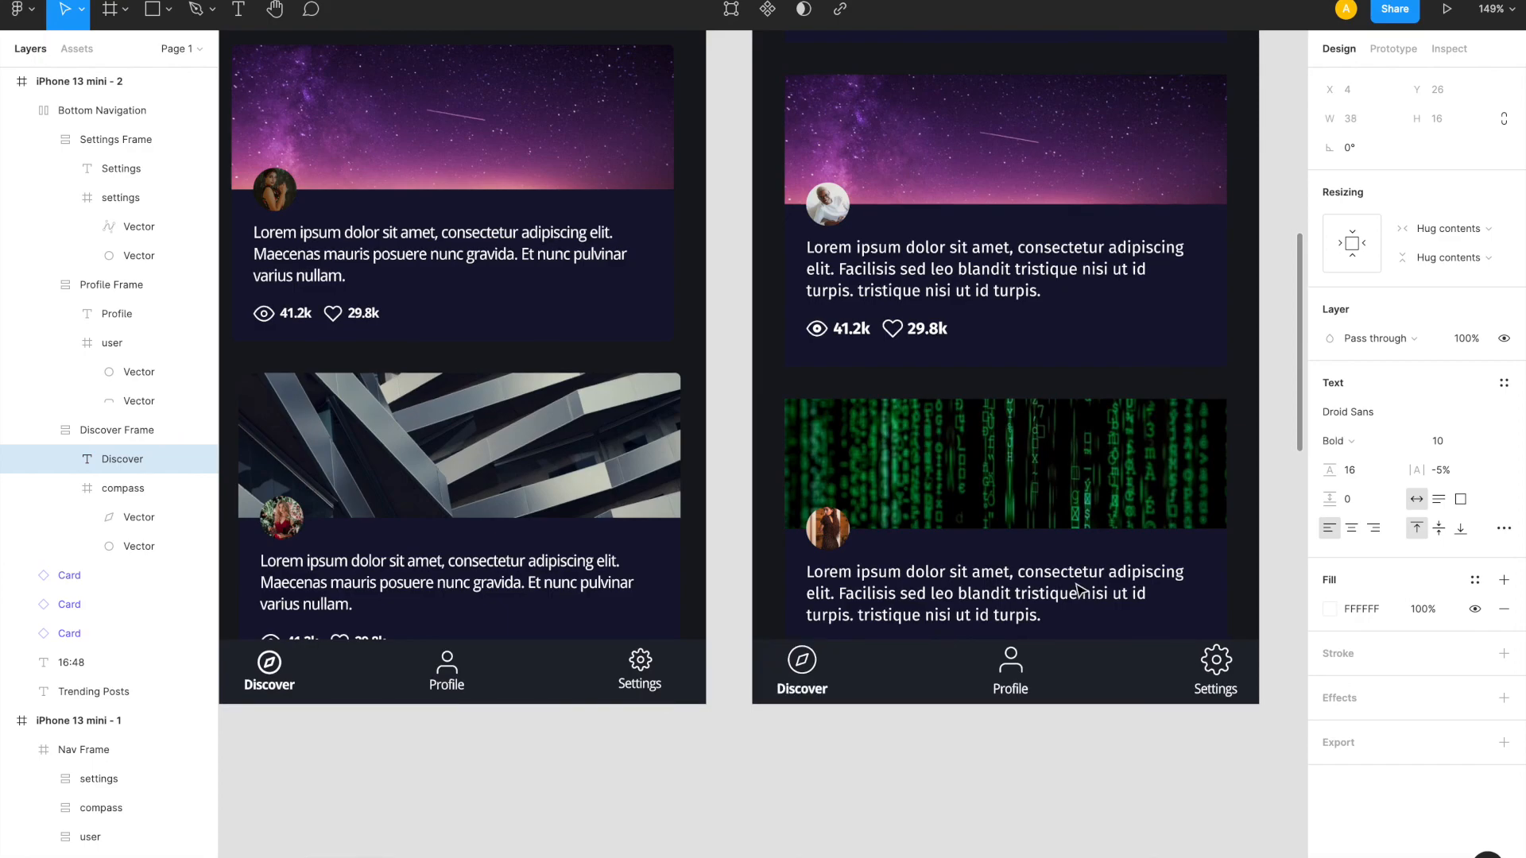
- Set the stroke weight of both vectors in the Discover Frame's compass icon to 1.5
click(806, 666)
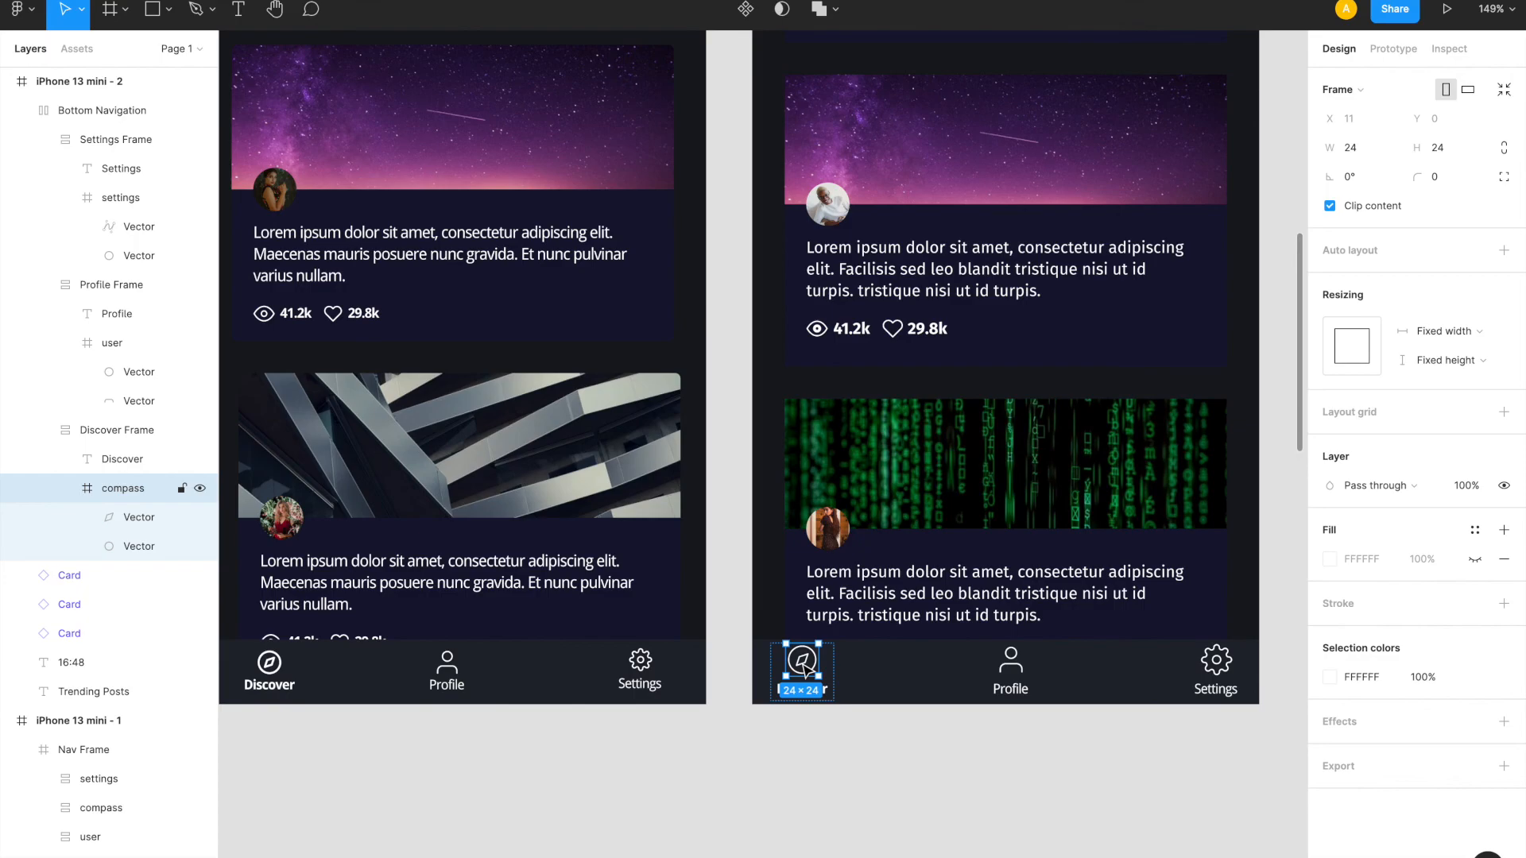
double_click(806, 665)
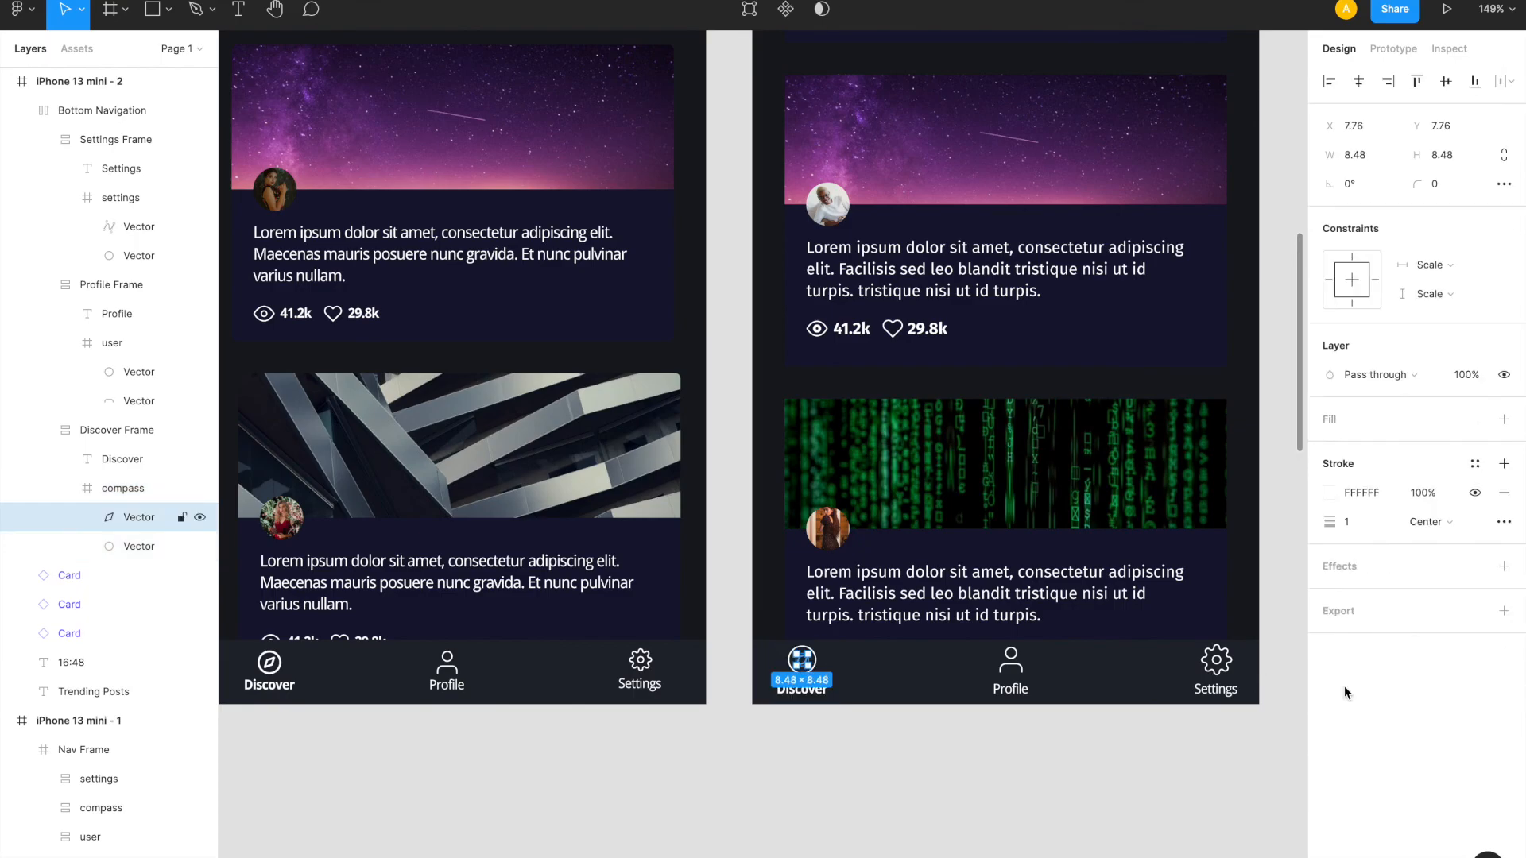
shift+click(126, 547)
click(1364, 523)
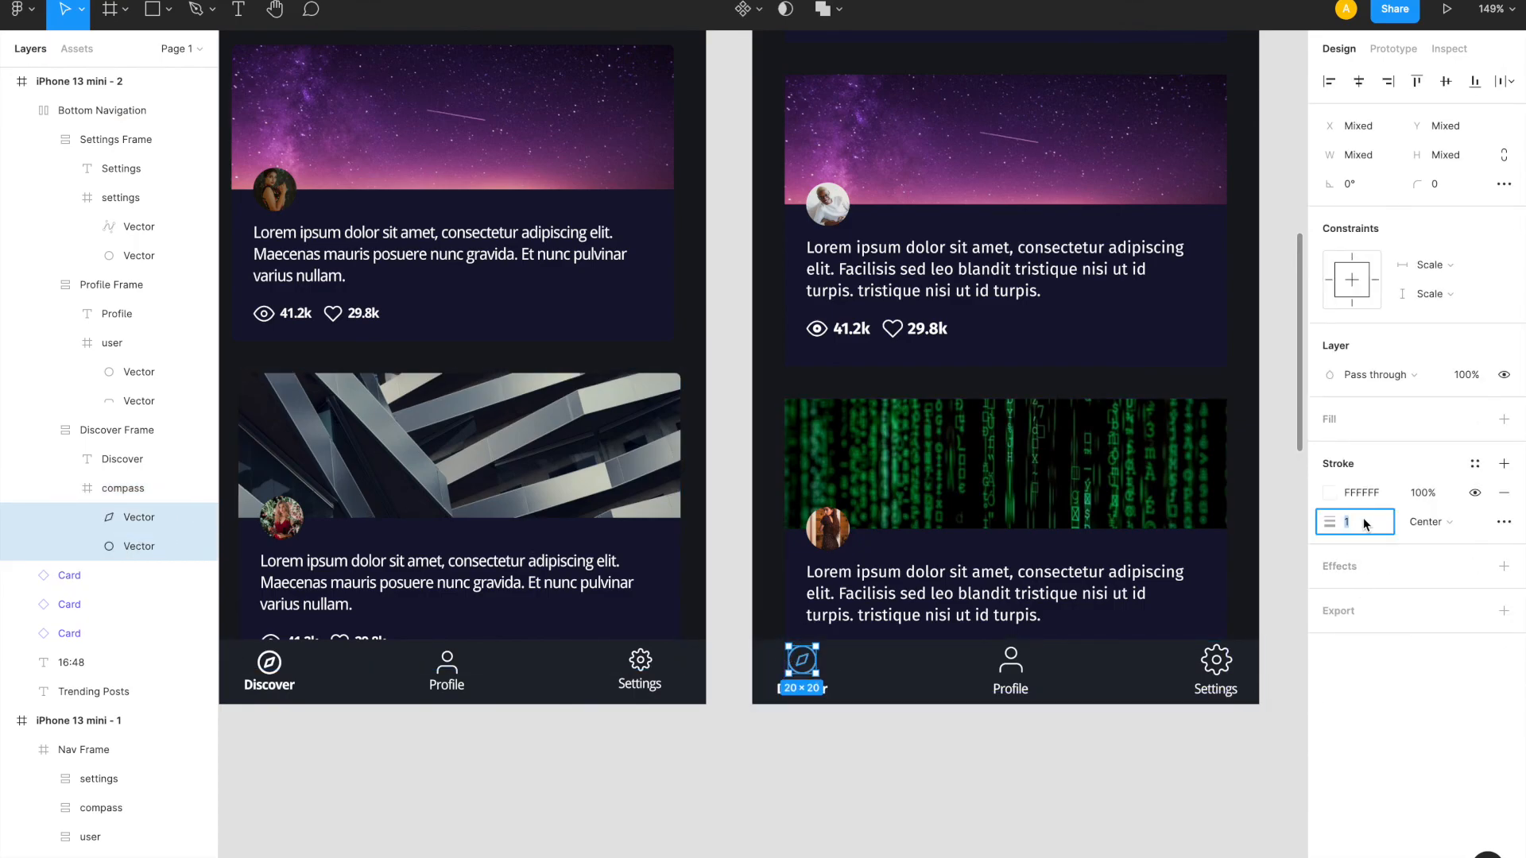
text(.5)
key(Return)
click(953, 773)
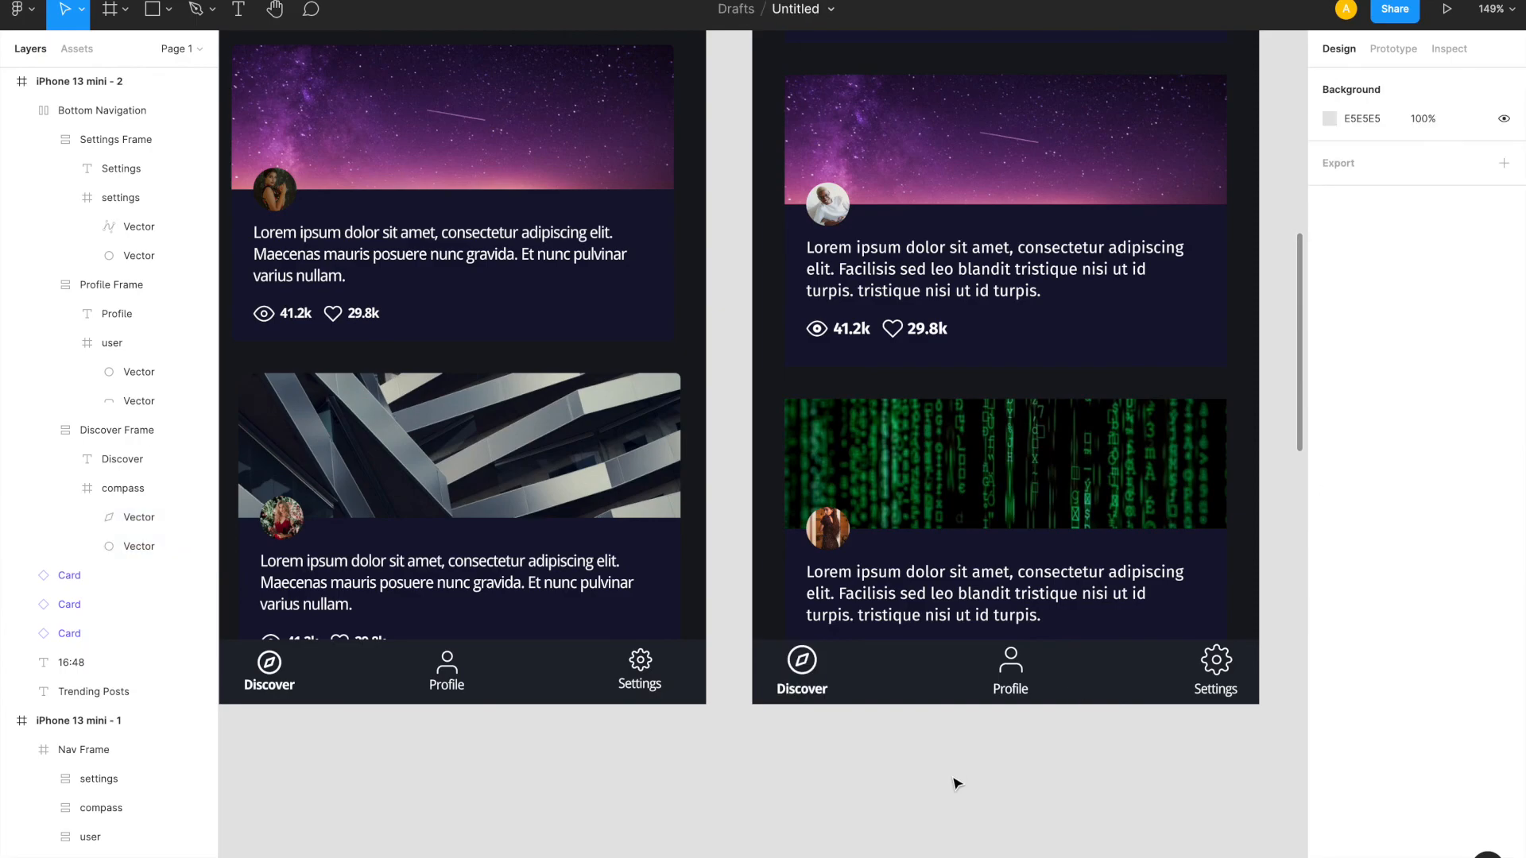
scroll(954, 785, up, 3)
key(shift+0)
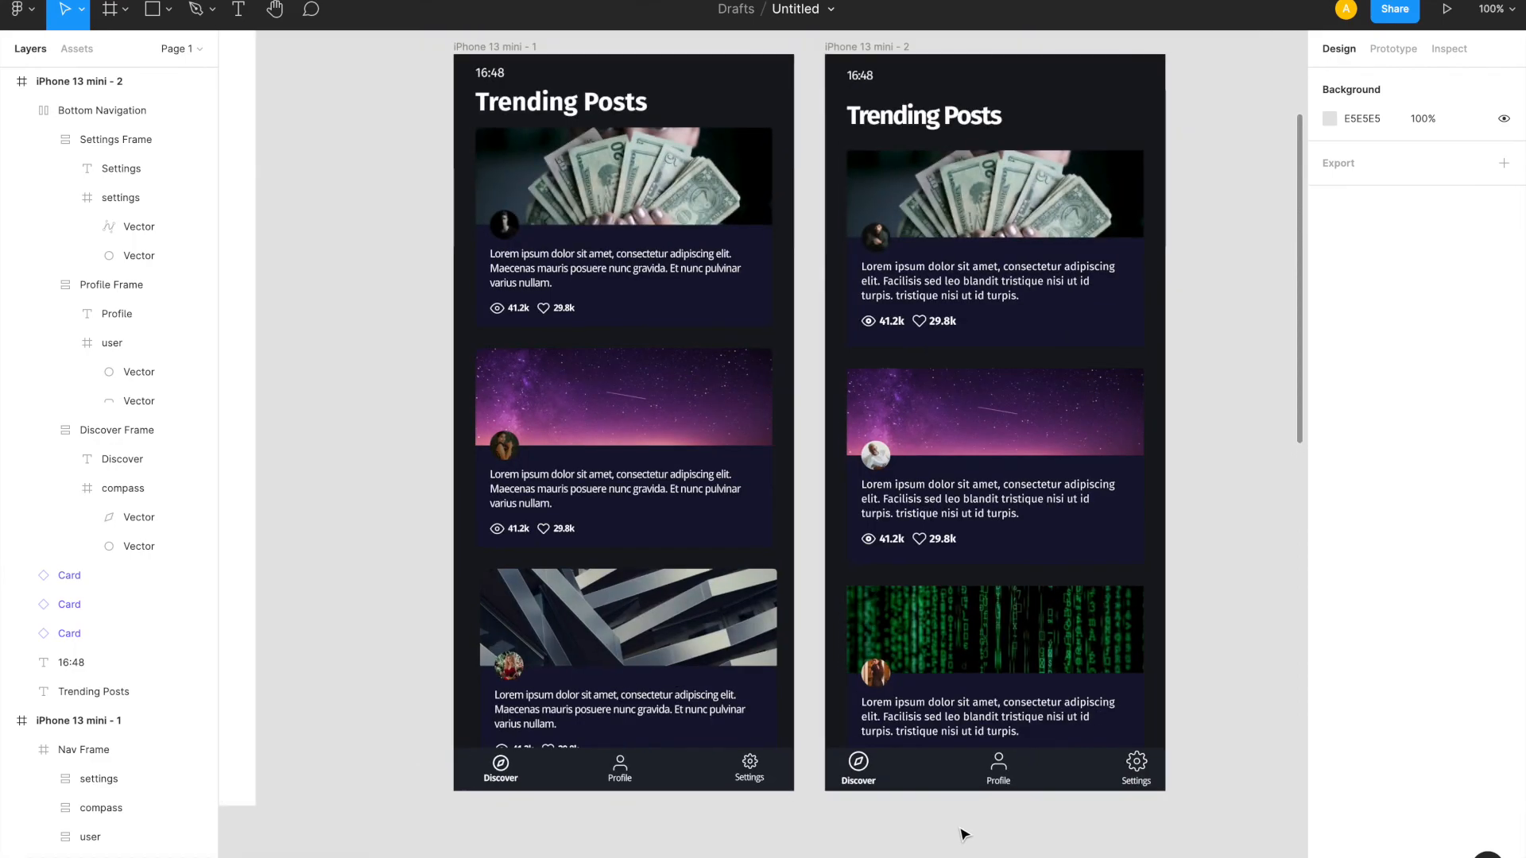